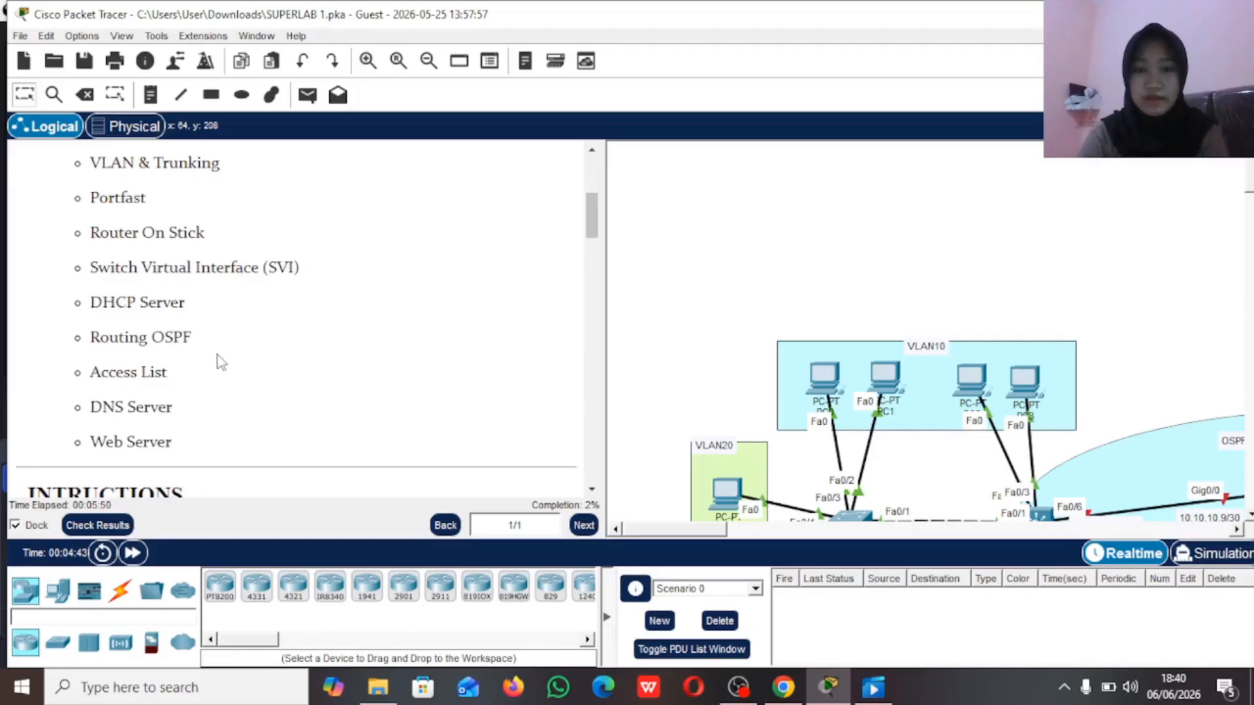
Step: Read the lab's topic list and the Part 1 basic configuration instructions
scroll(188, 394, down, 1)
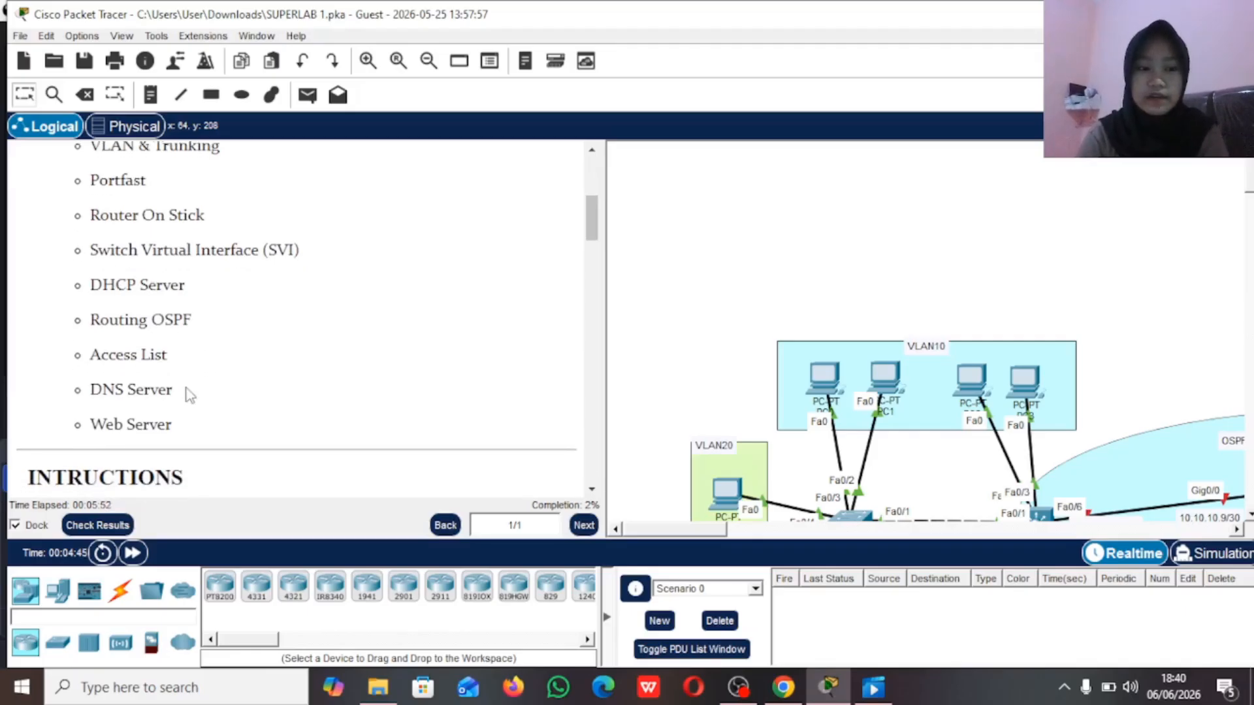
scroll(183, 409, down, 2)
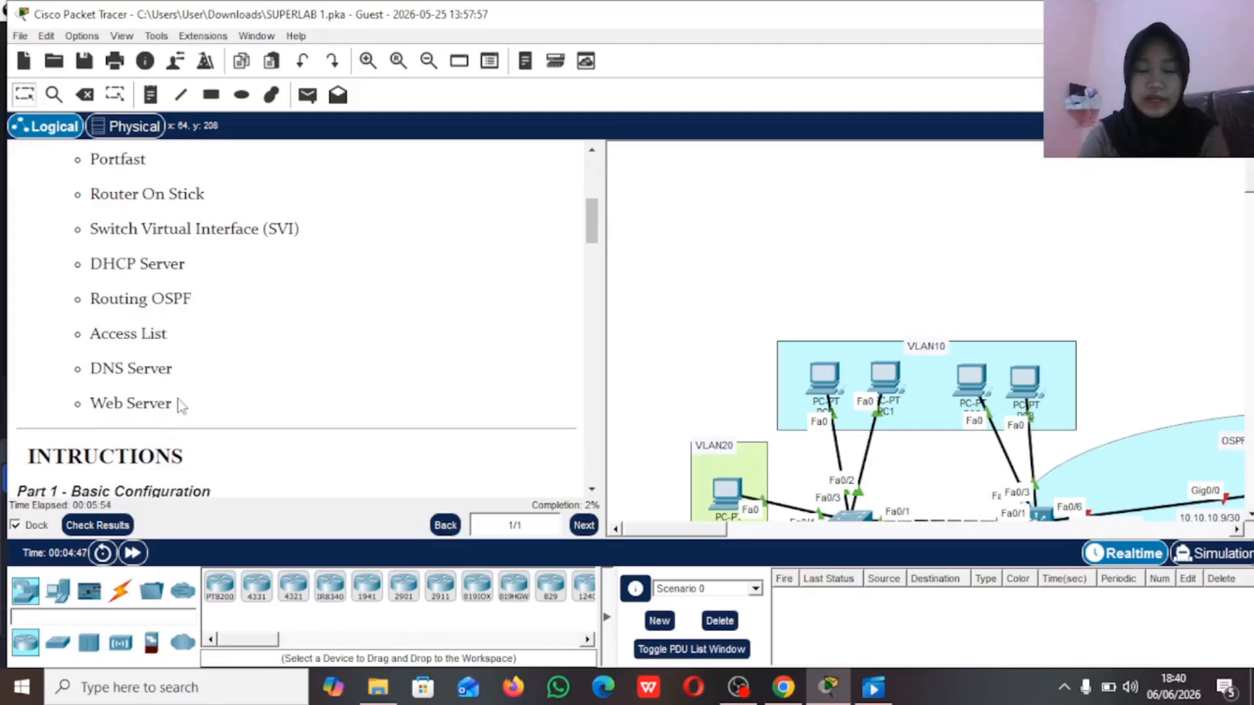
scroll(180, 406, up, 2)
scroll(181, 406, down, 5)
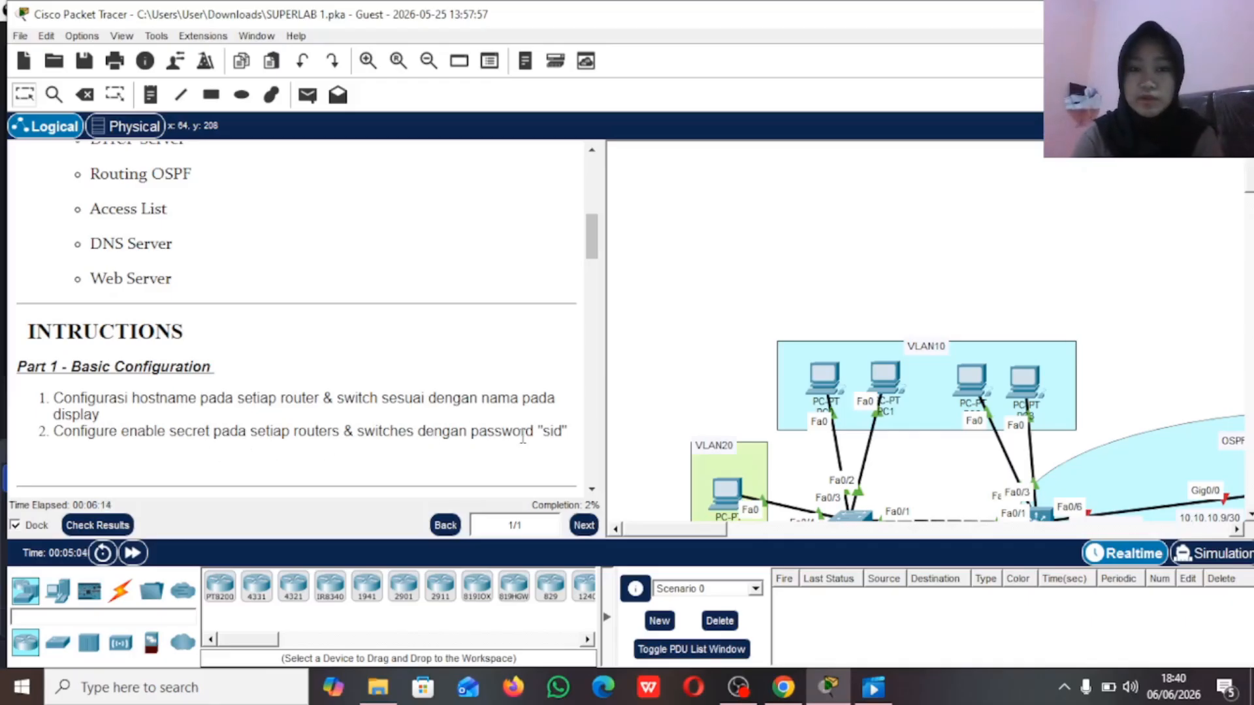
Step: Enter global configuration mode on the switch between VLAN10, VLAN20 and VLAN30 and set its hostname to SW4
scroll(774, 400, down, 3)
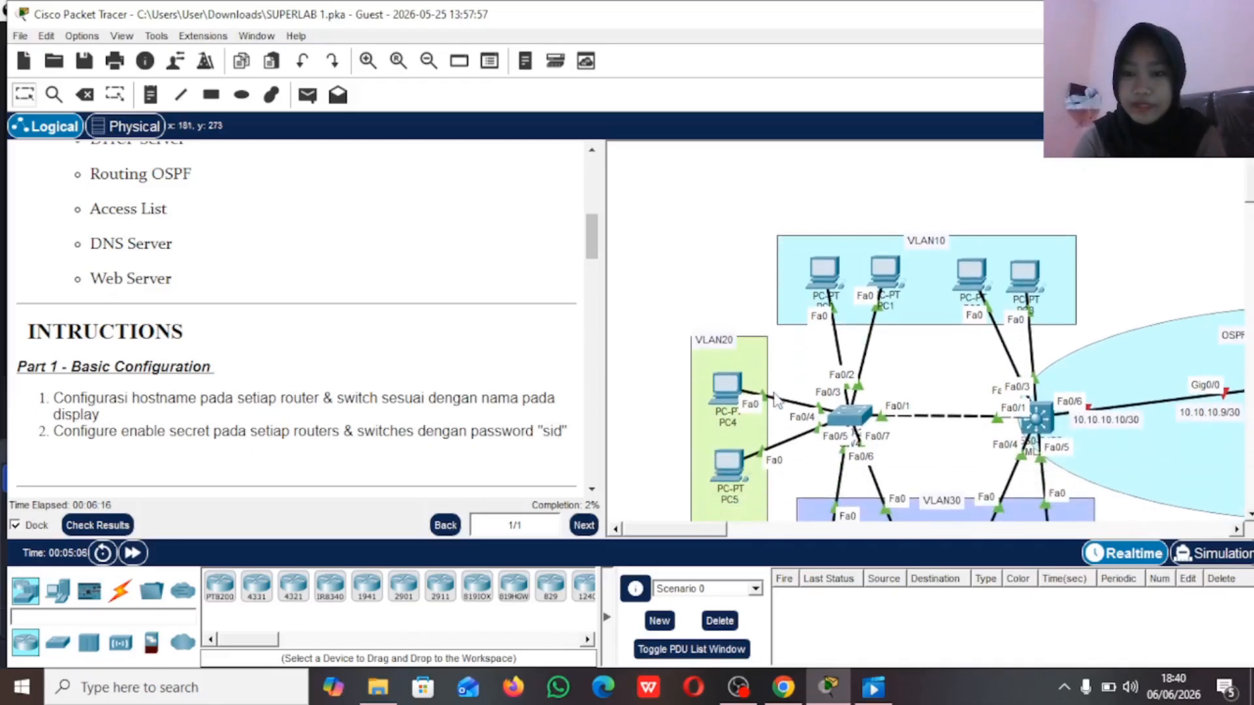
scroll(776, 399, down, 5)
scroll(776, 400, up, 3)
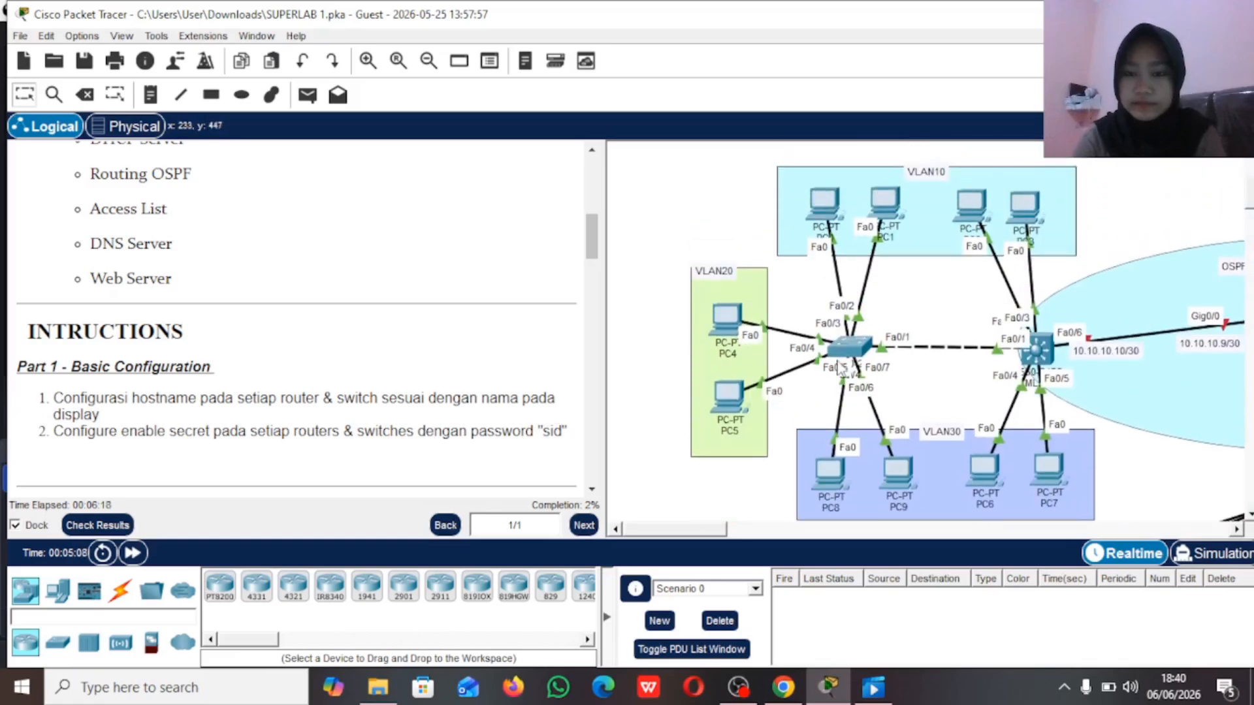
click(848, 352)
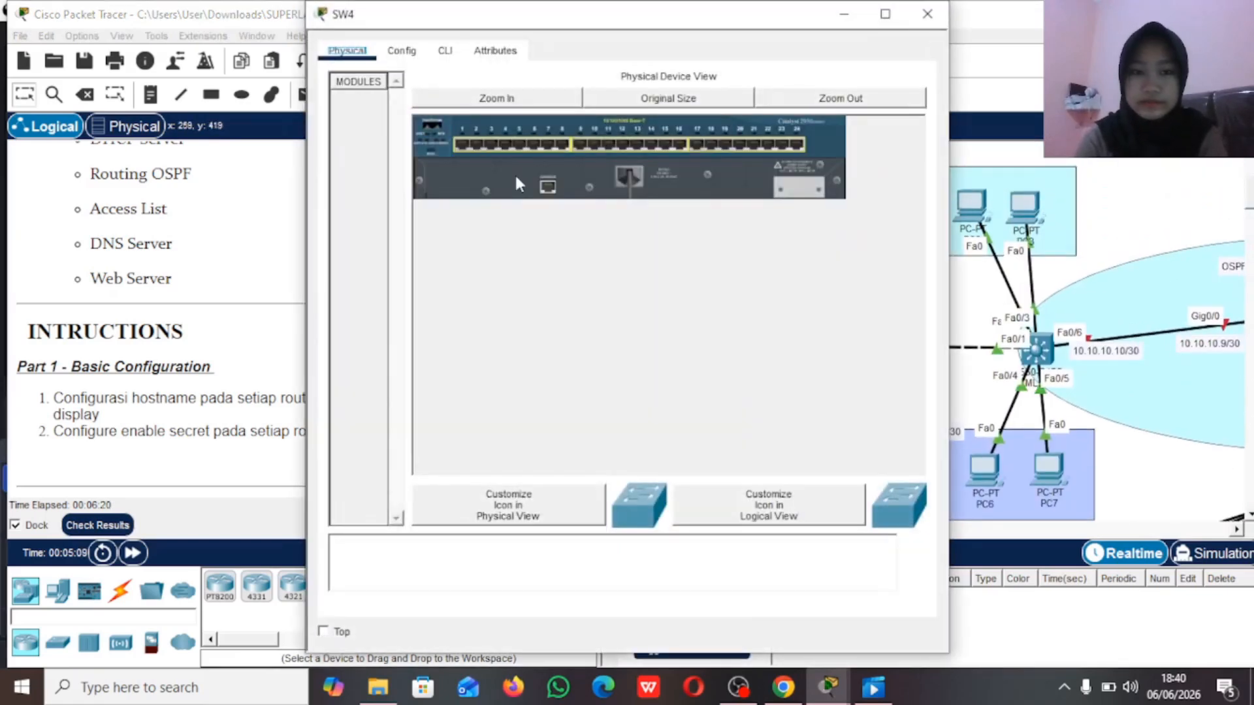
click(445, 53)
key(Return)
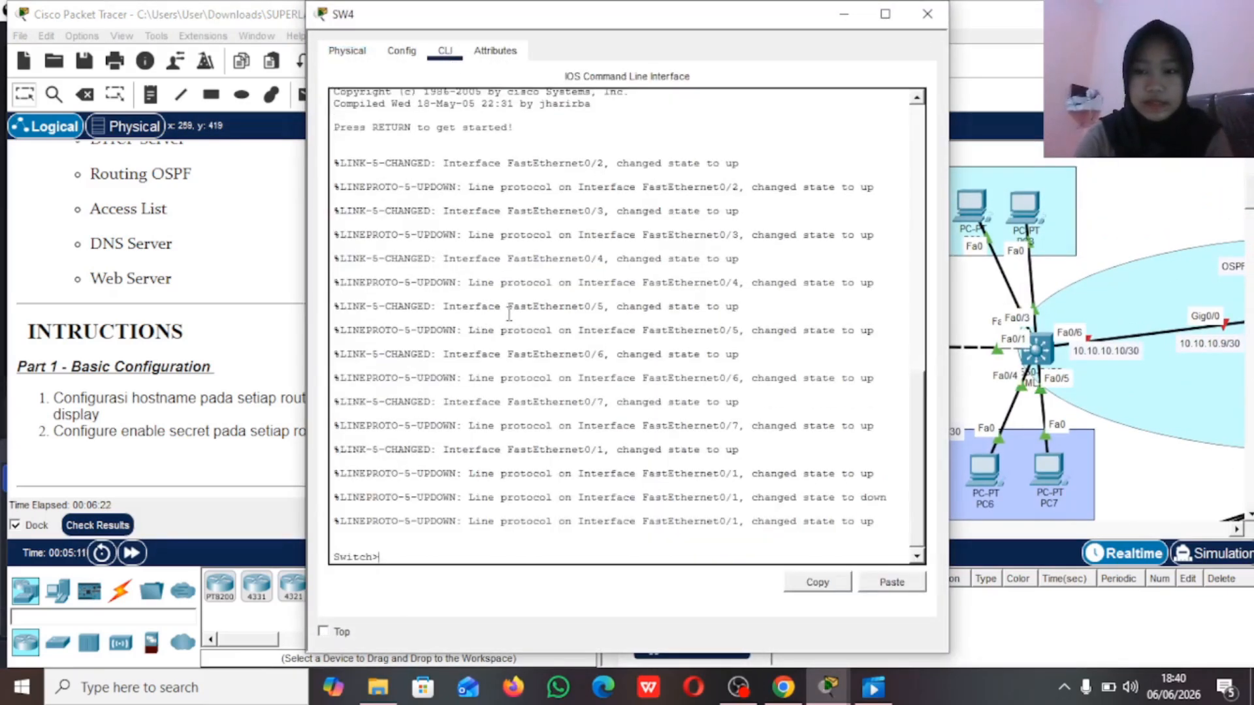
text(en)
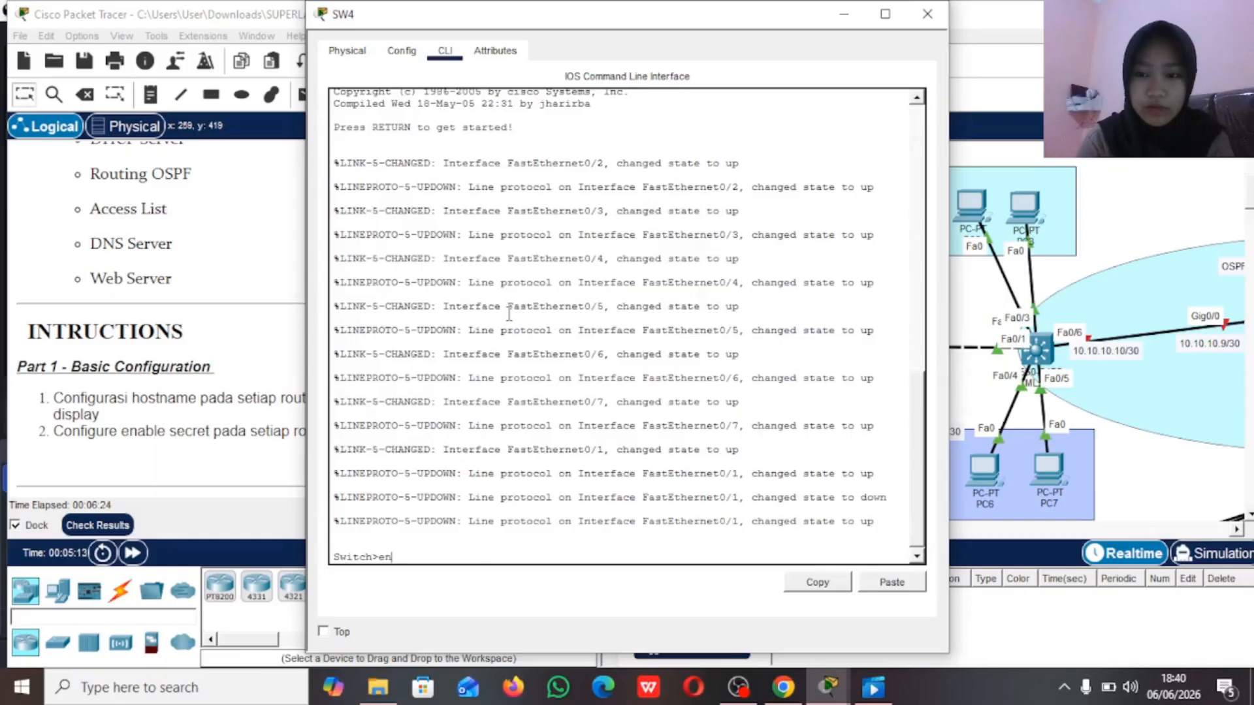
key(Return)
text(conf t)
key(Return)
text(host )
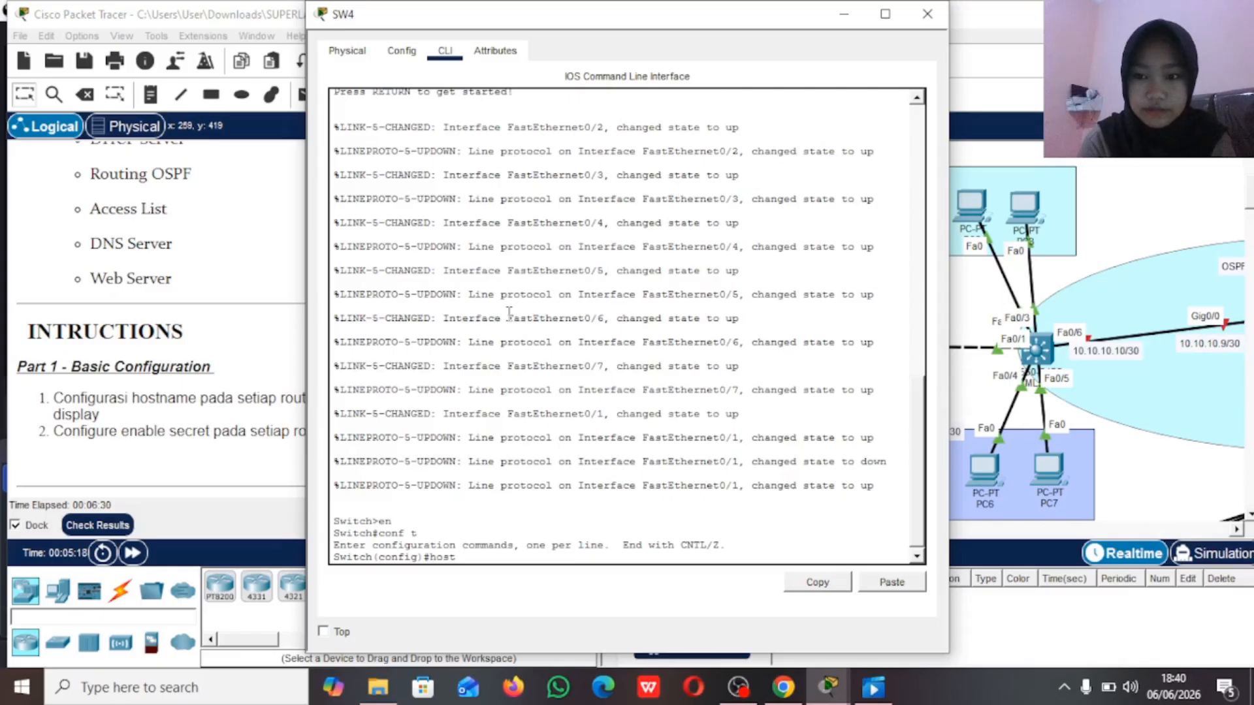
text(SW4)
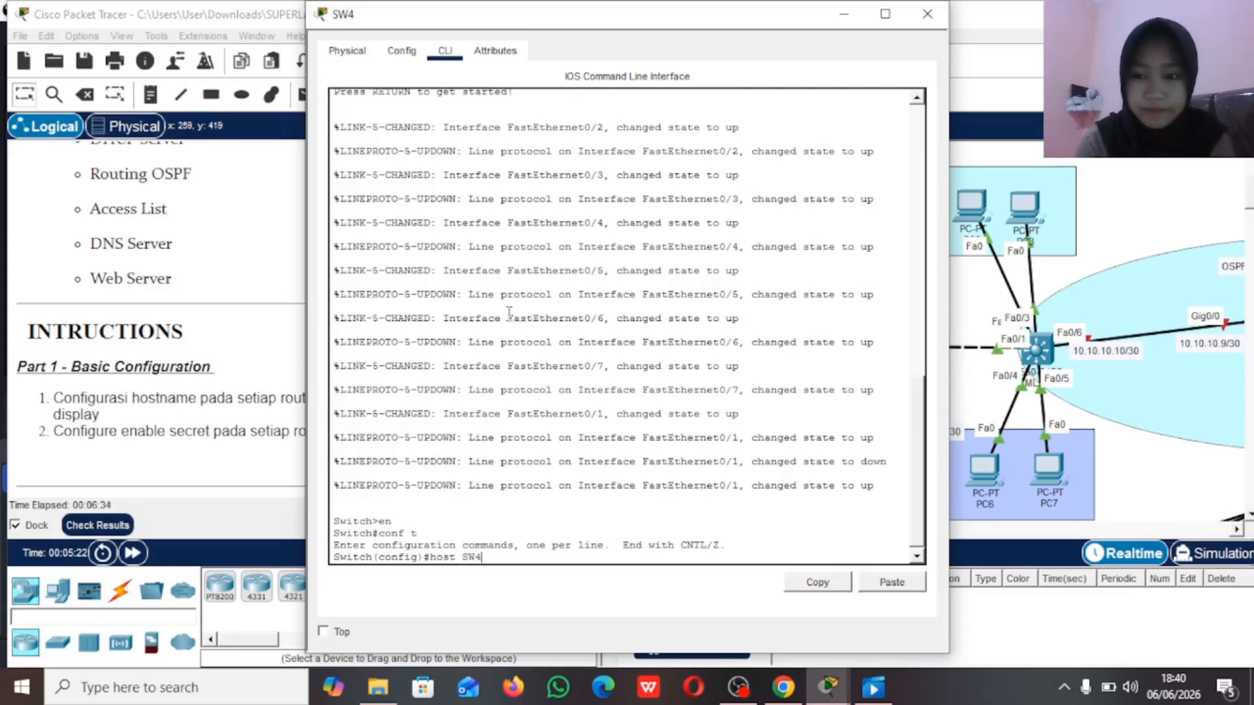
key(Return)
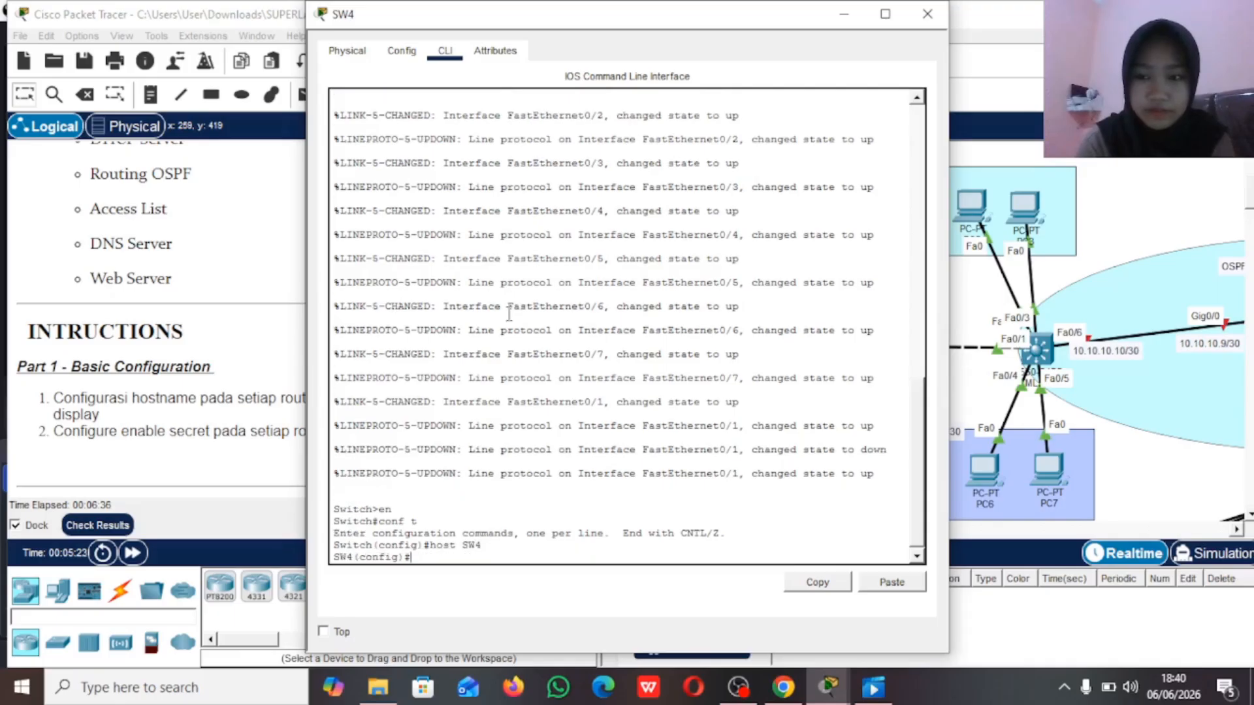
Step: Set the enable secret on SW4 to the password given in the instructions, and put its window away
key(Tab)
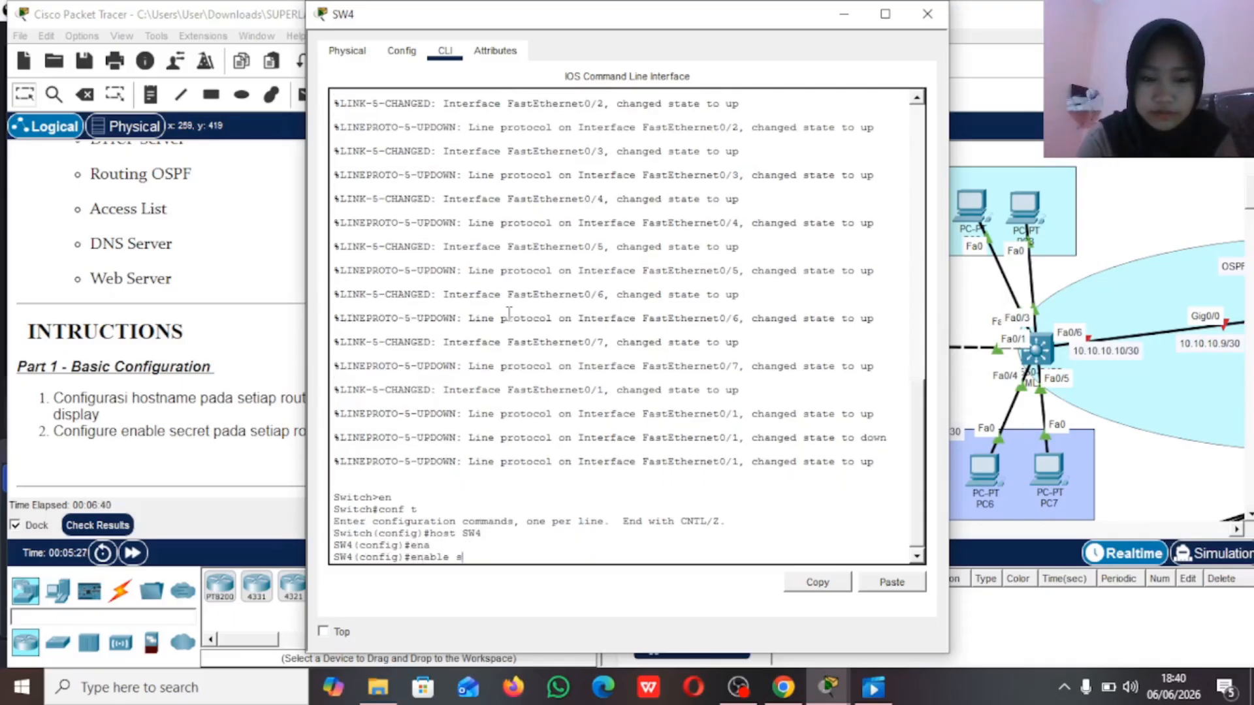
key(BackSpace)
key(BackSpace)
key(BackSpace)
key(BackSpace)
key(Tab)
key(Return)
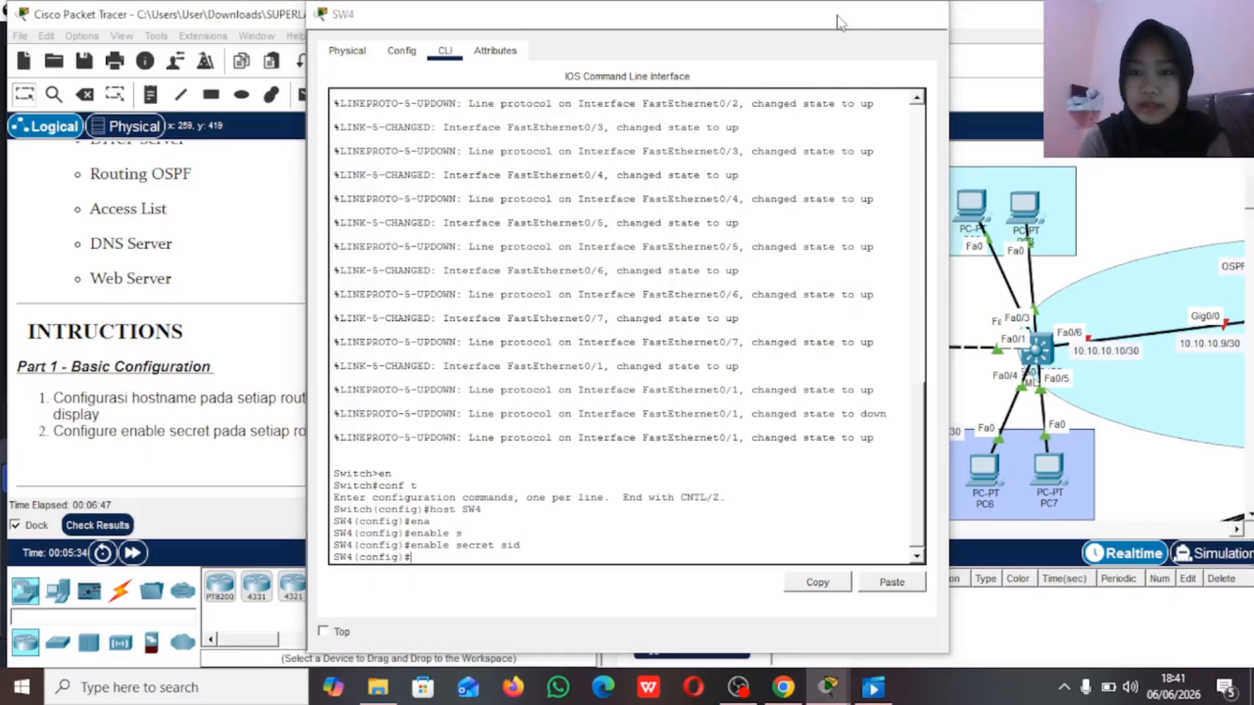
click(844, 14)
Step: Enter global configuration mode on the multilayer switch linked to SW4 and set its hostname to MLS2
scroll(892, 325, right, 5)
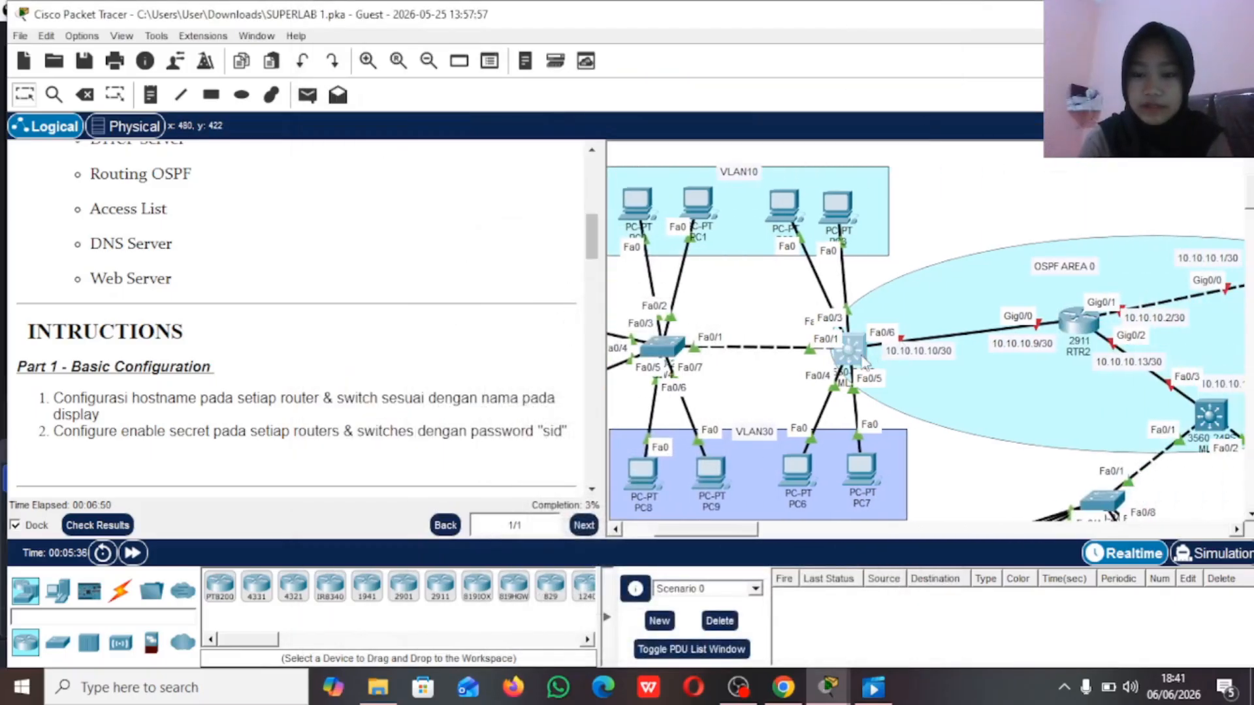
click(853, 353)
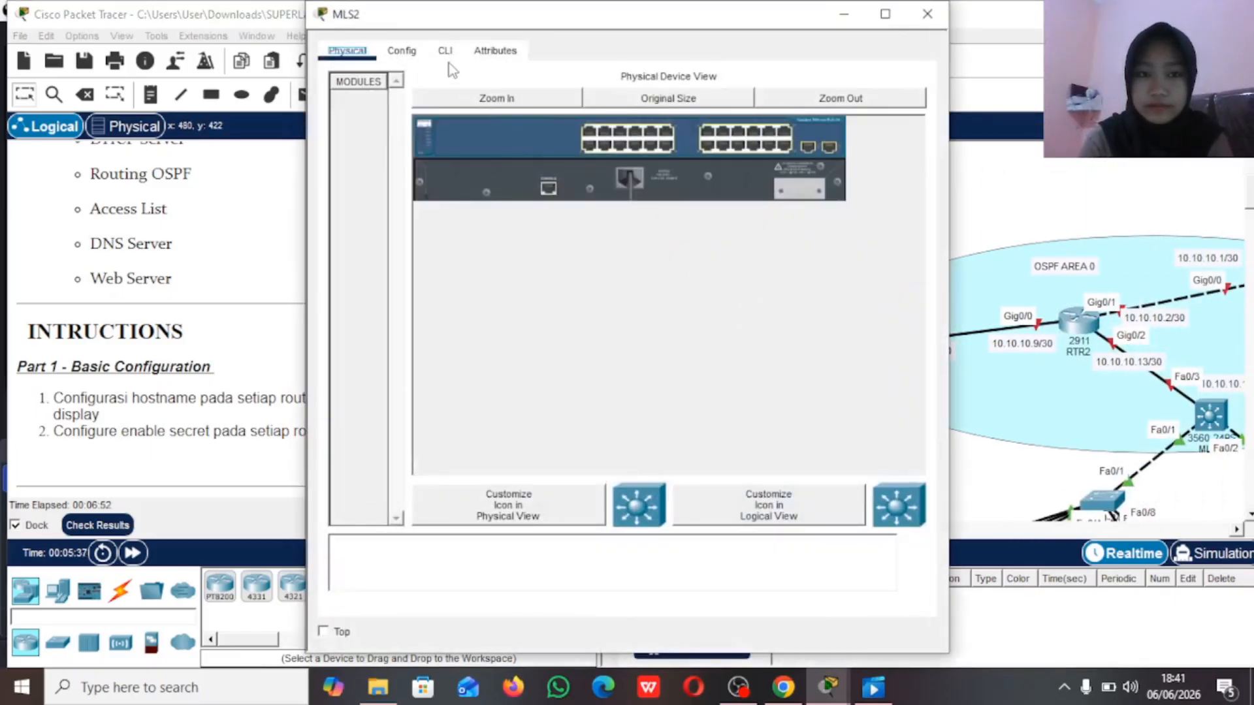
click(446, 53)
key(Return)
text(en)
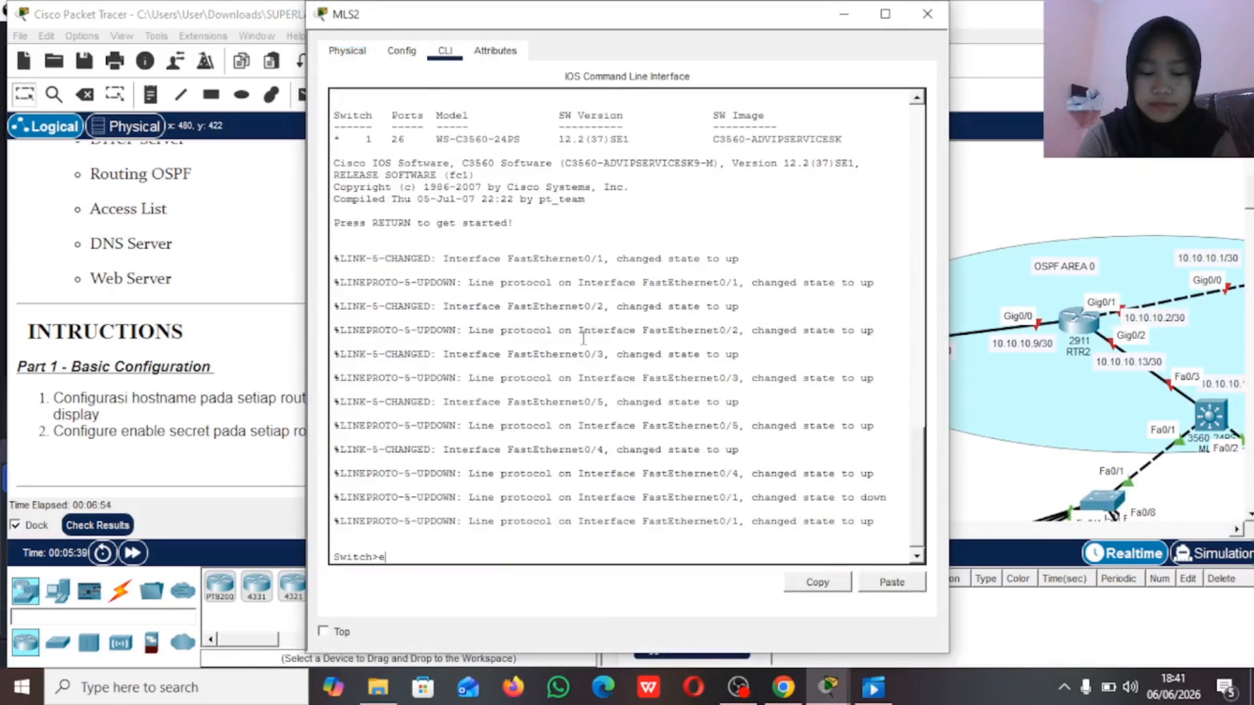
key(Return)
text(conf t)
key(Return)
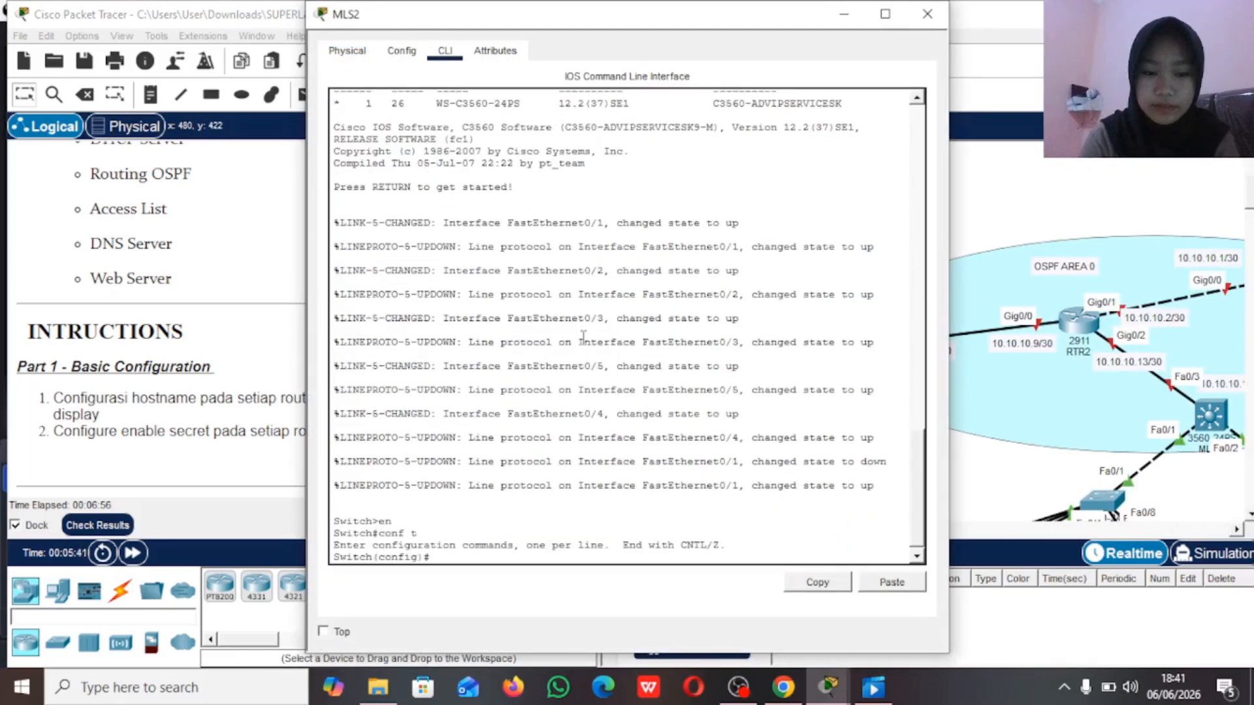
text(host)
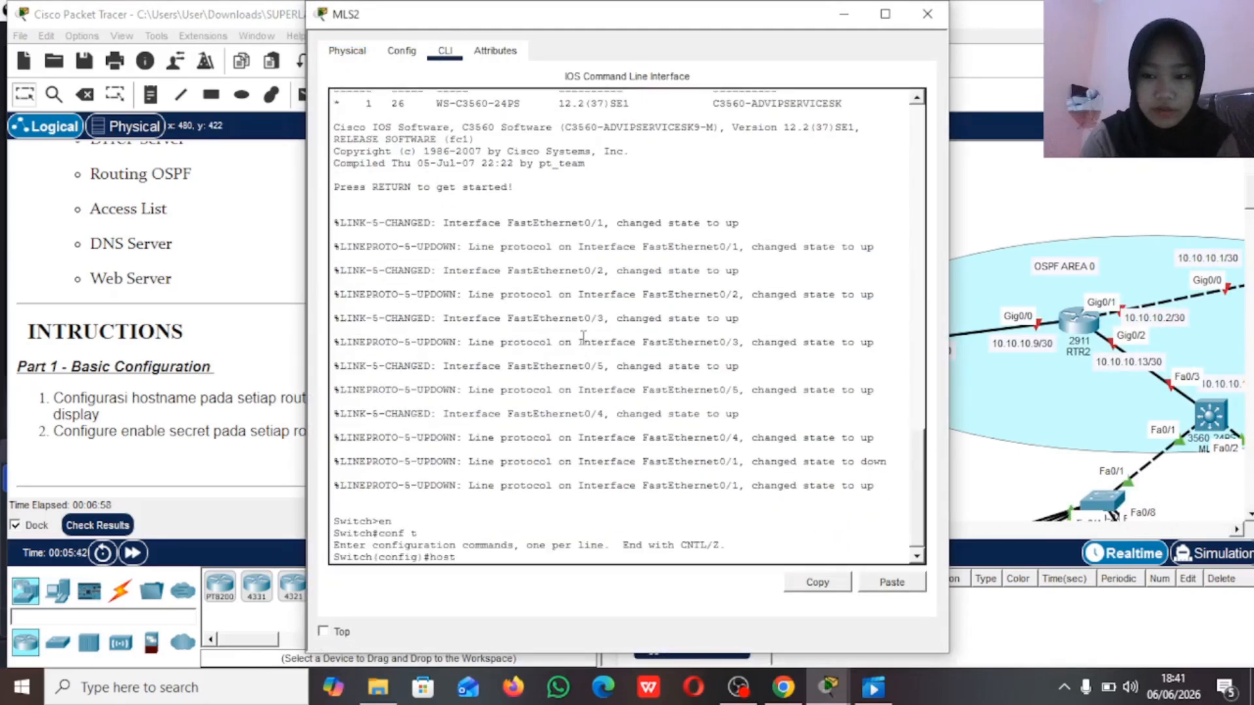
text( MLS)
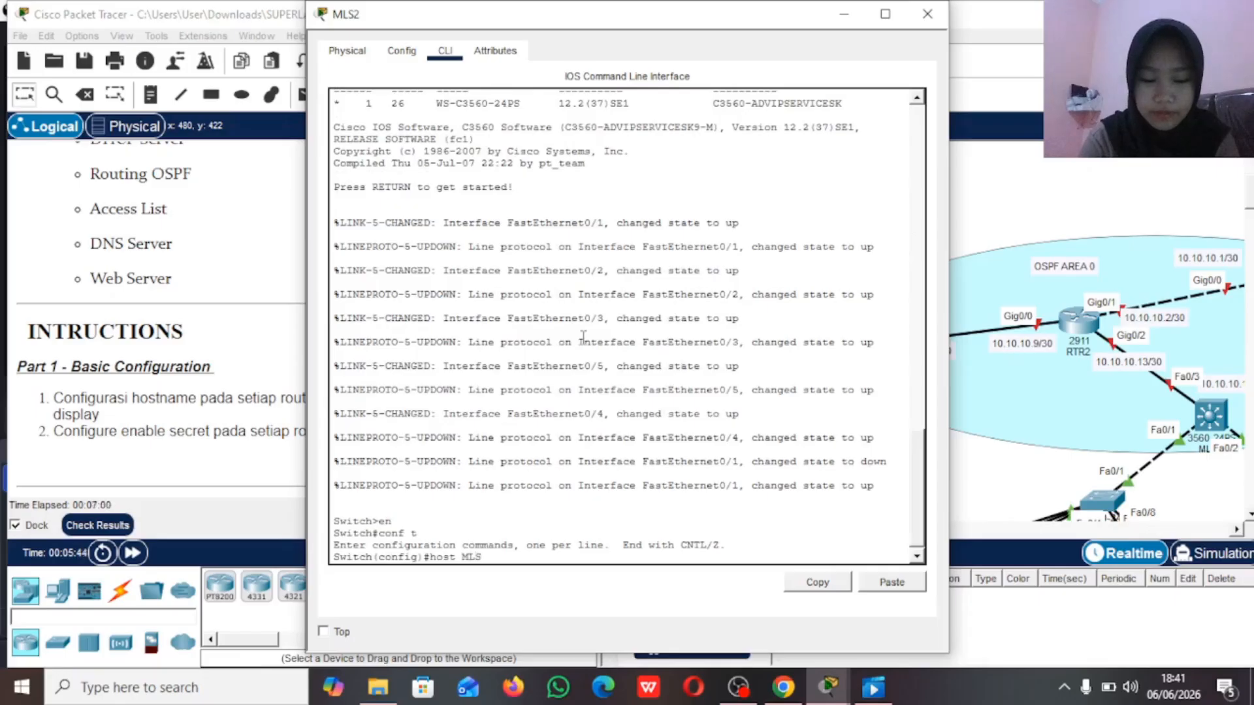
text(2)
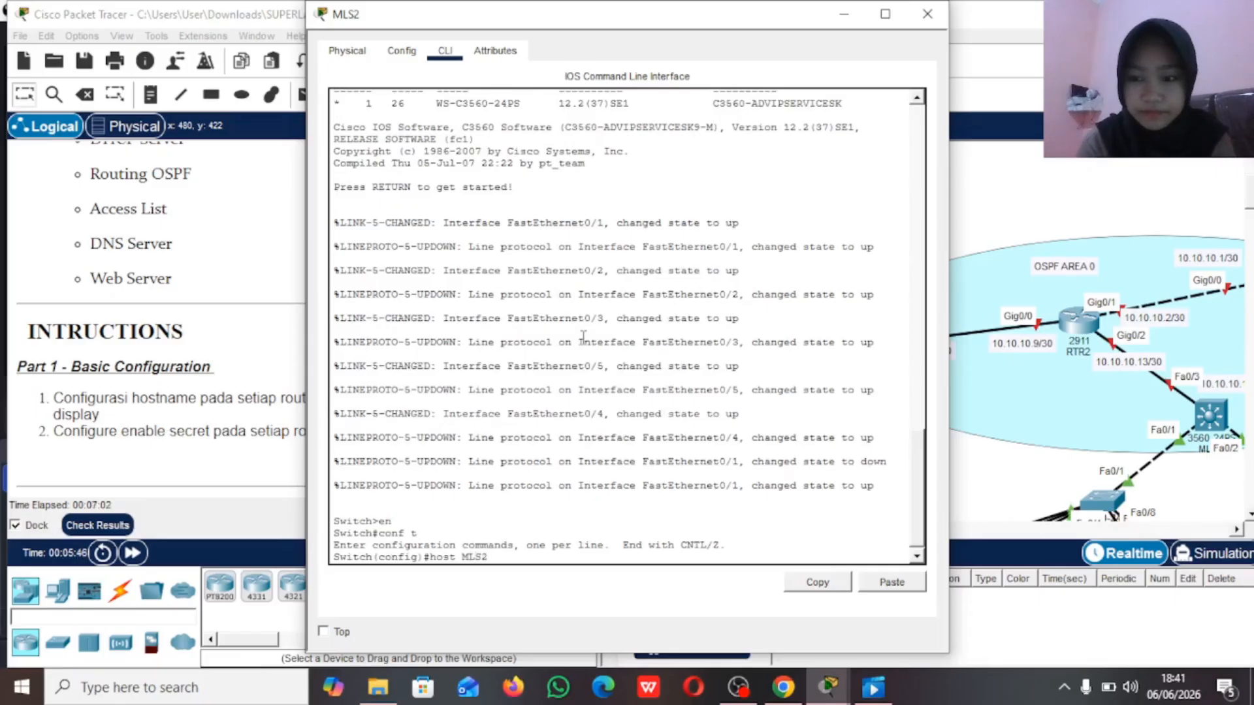
key(Return)
Step: Configure the enable secret password on MLS2 as instructed, and put its window away
text(ena)
key(Tab)
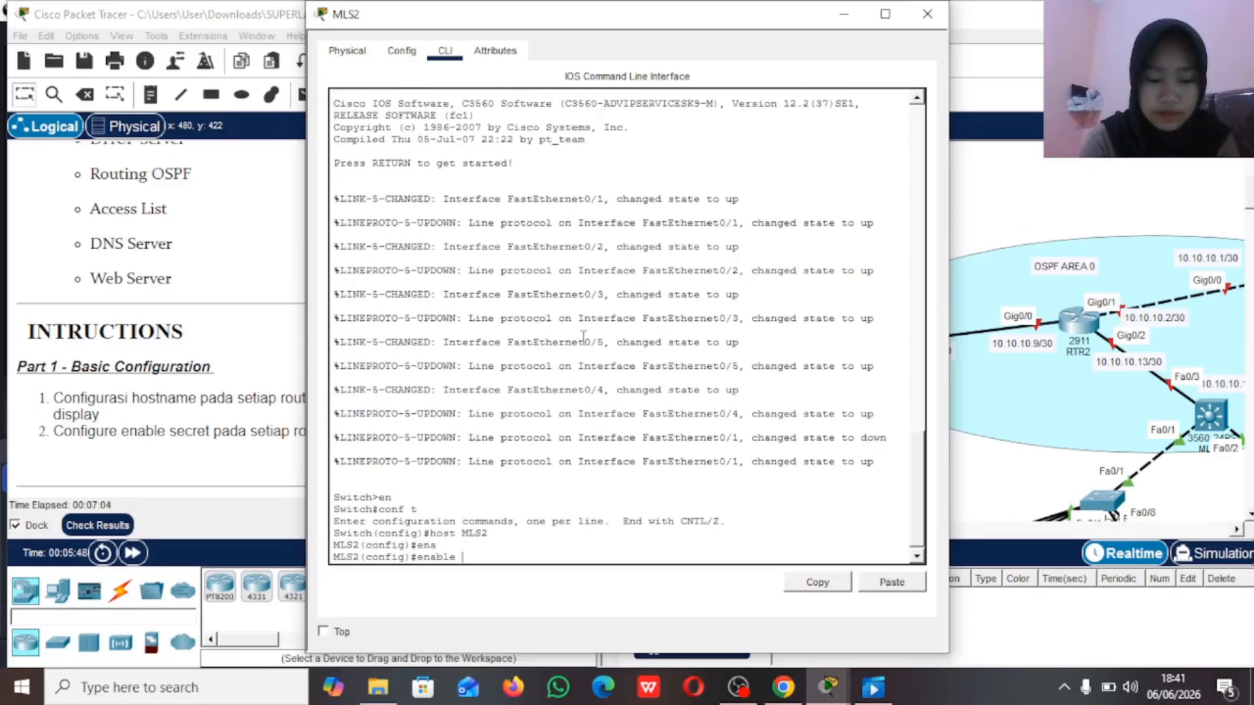
text(s)
key(Tab)
text(sid)
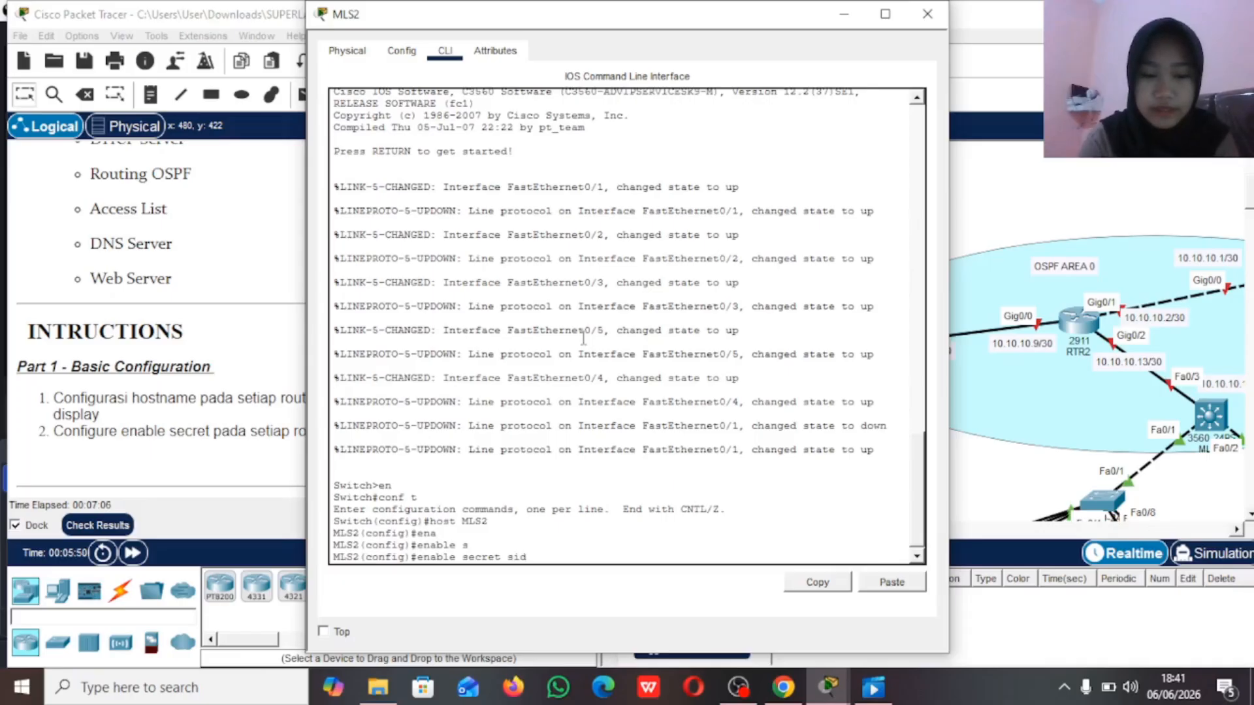
key(Return)
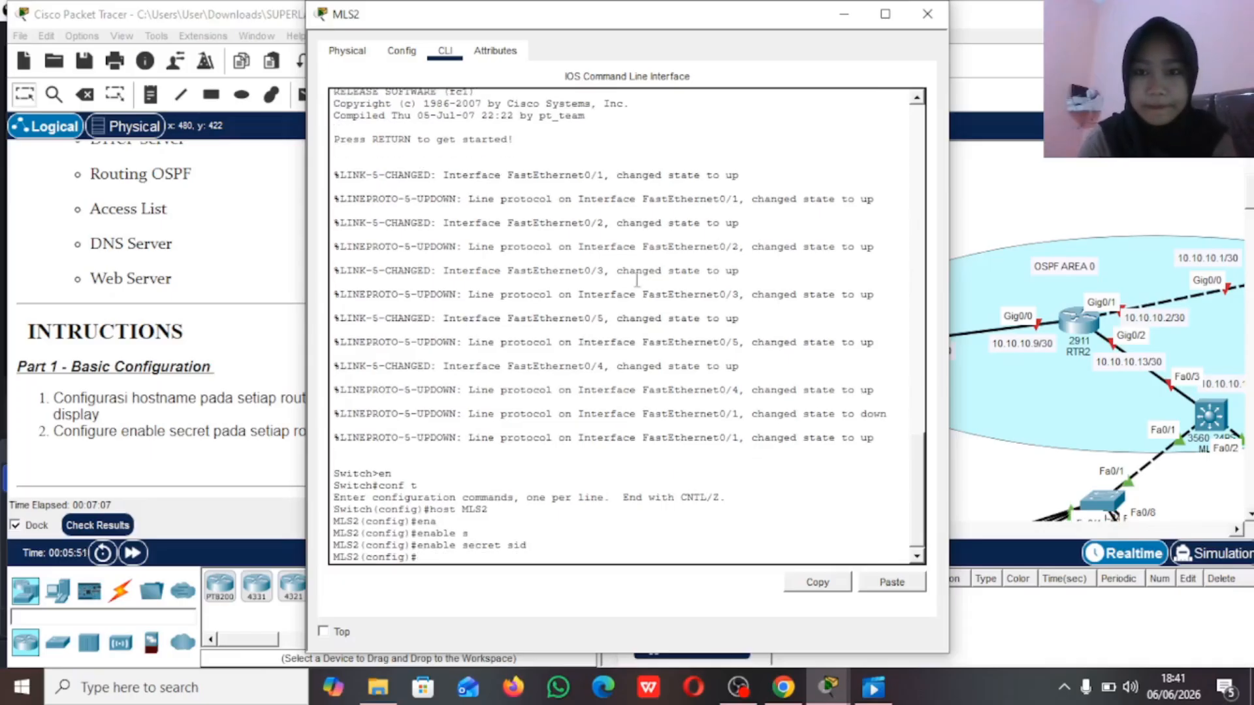
click(844, 14)
Step: Enter global configuration mode on the 2911 router connected to MLS2 and set its hostname to RTR2
scroll(880, 382, right, 5)
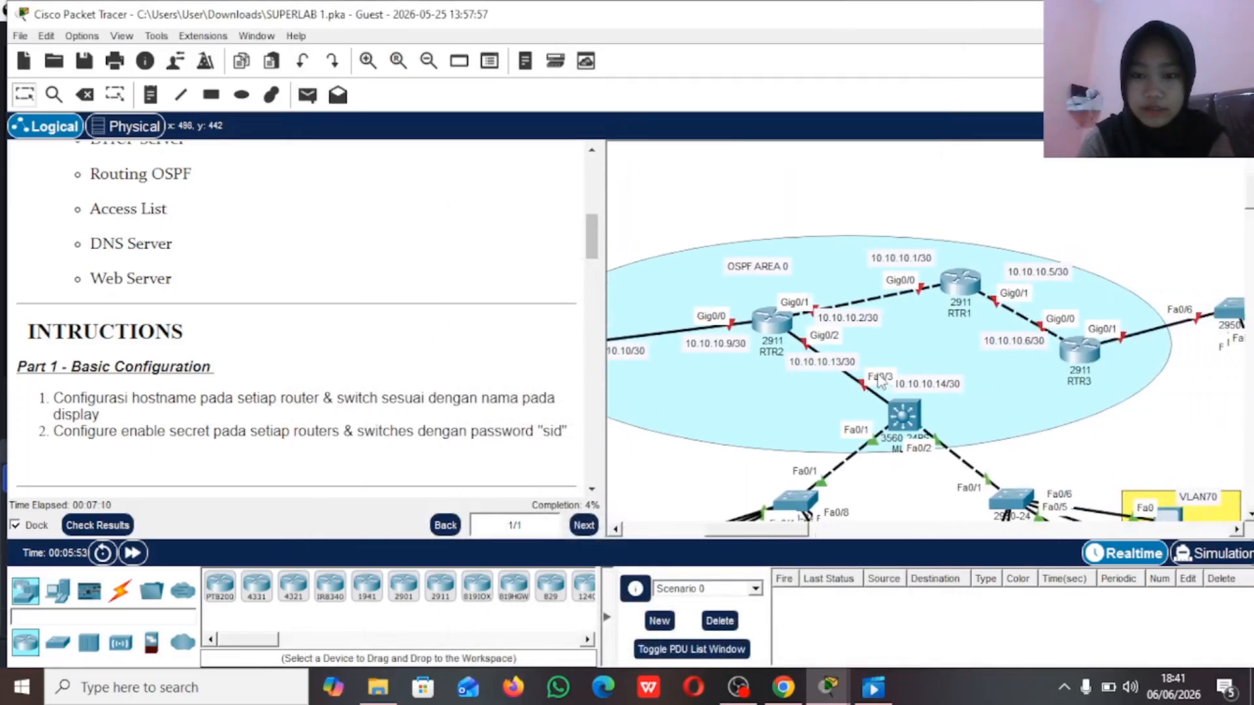
double_click(769, 326)
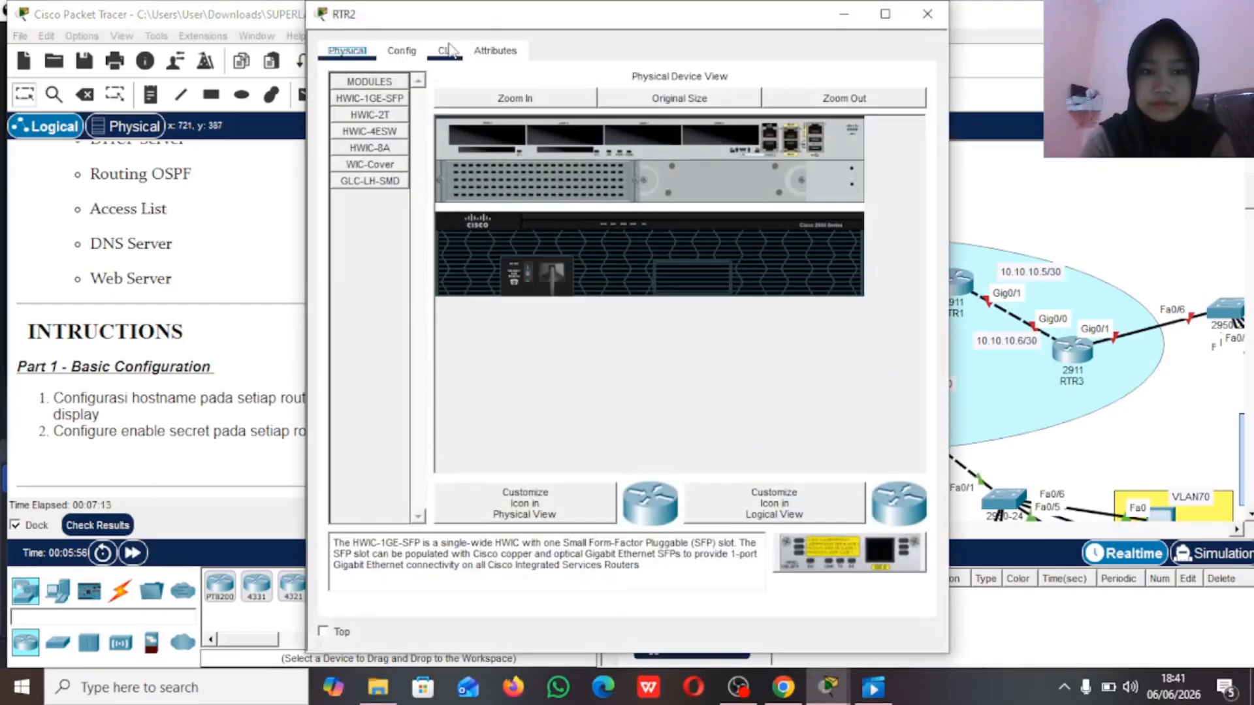
click(450, 50)
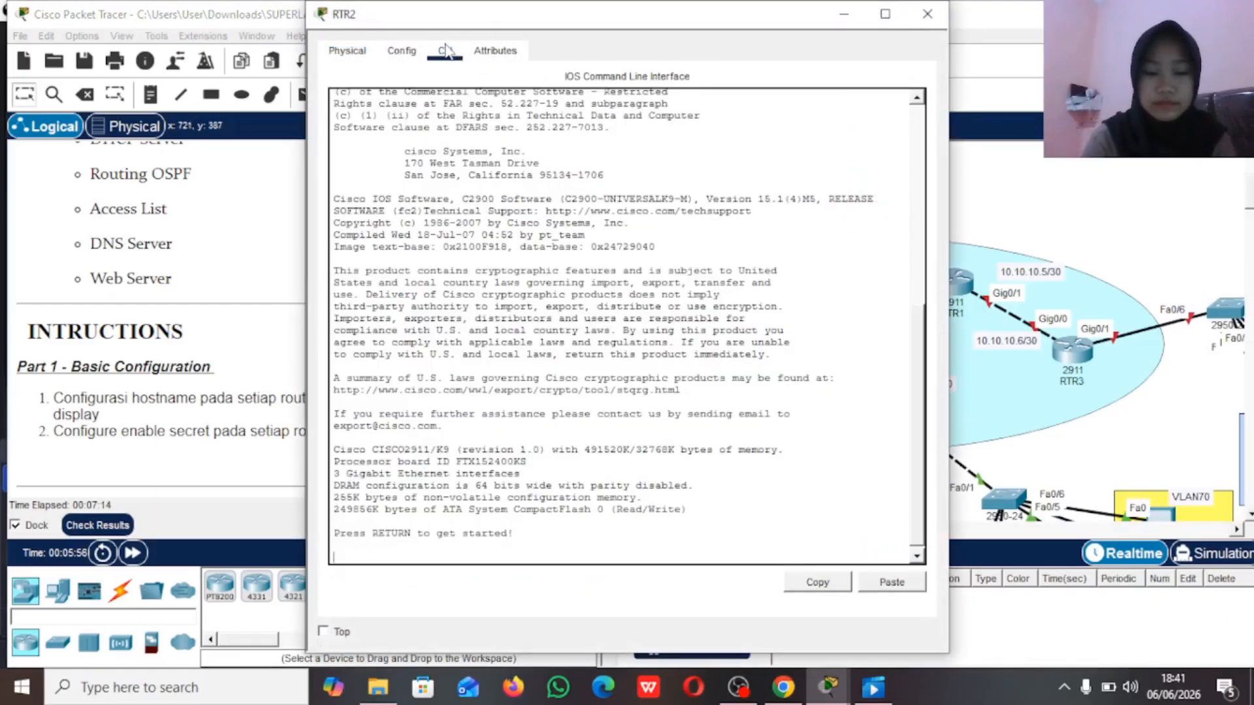
key(Return)
text(en)
key(Return)
text(cof t)
key(Return)
text(conf t)
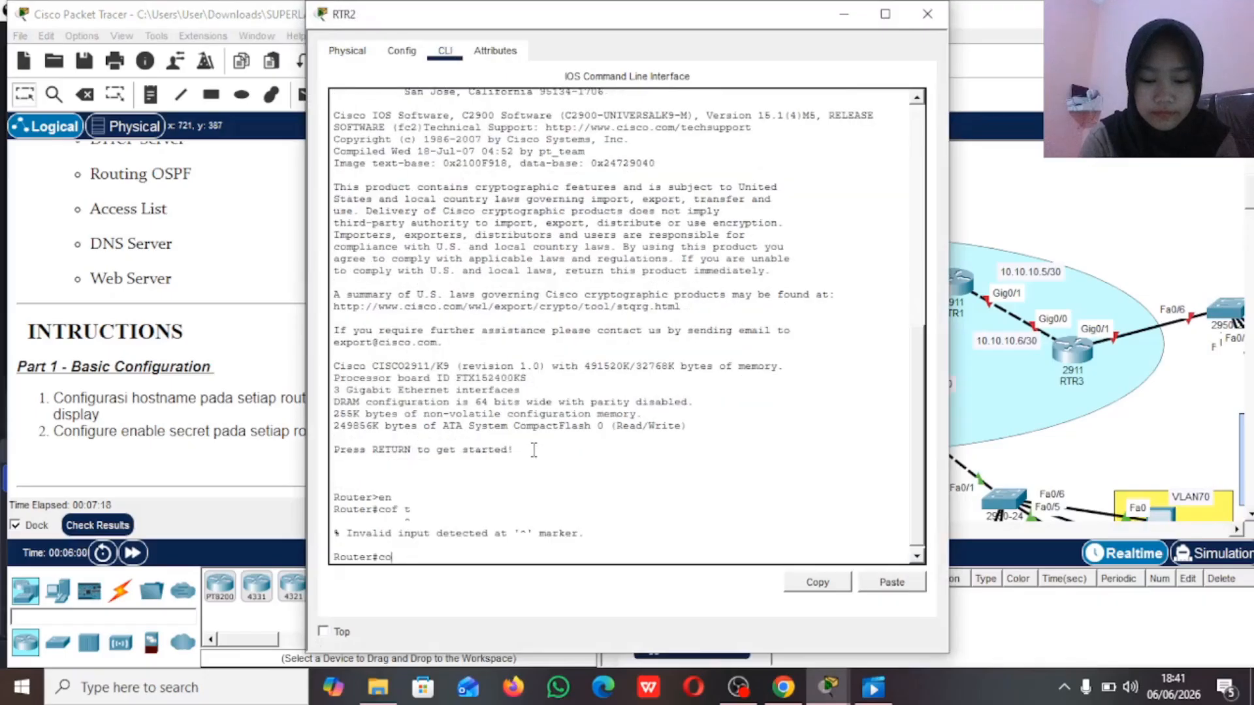
key(Return)
text(host)
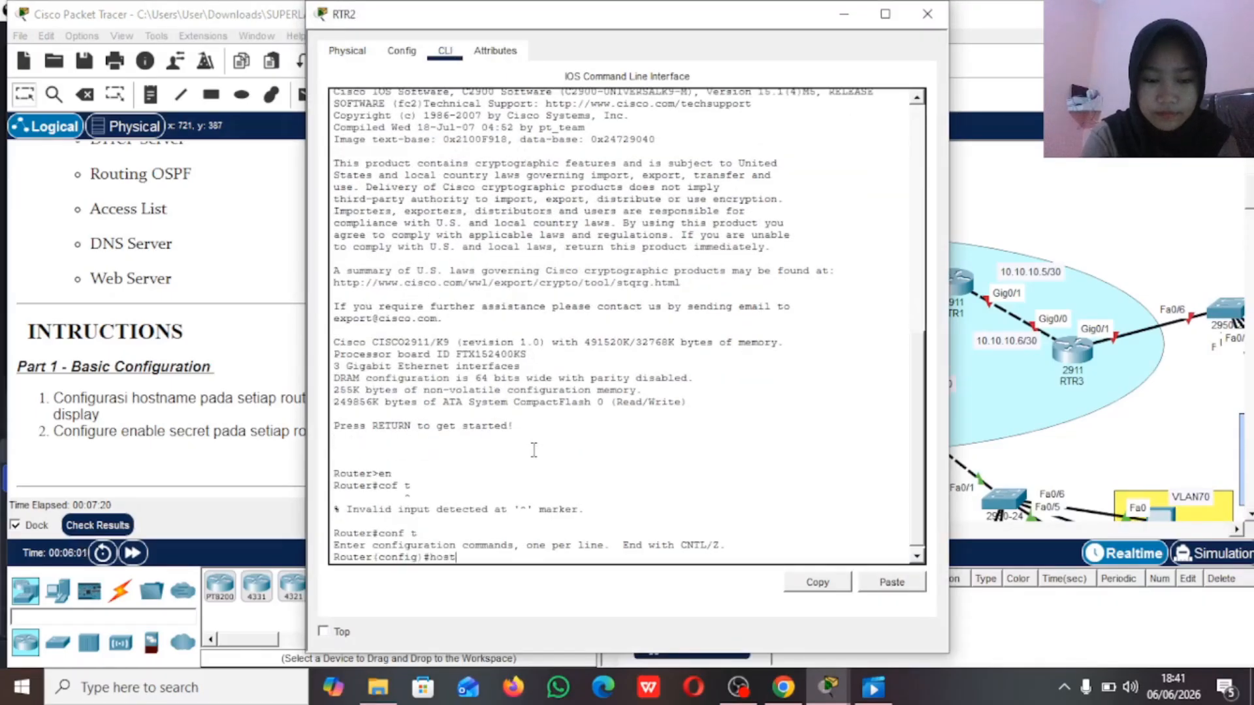
text( RTR2)
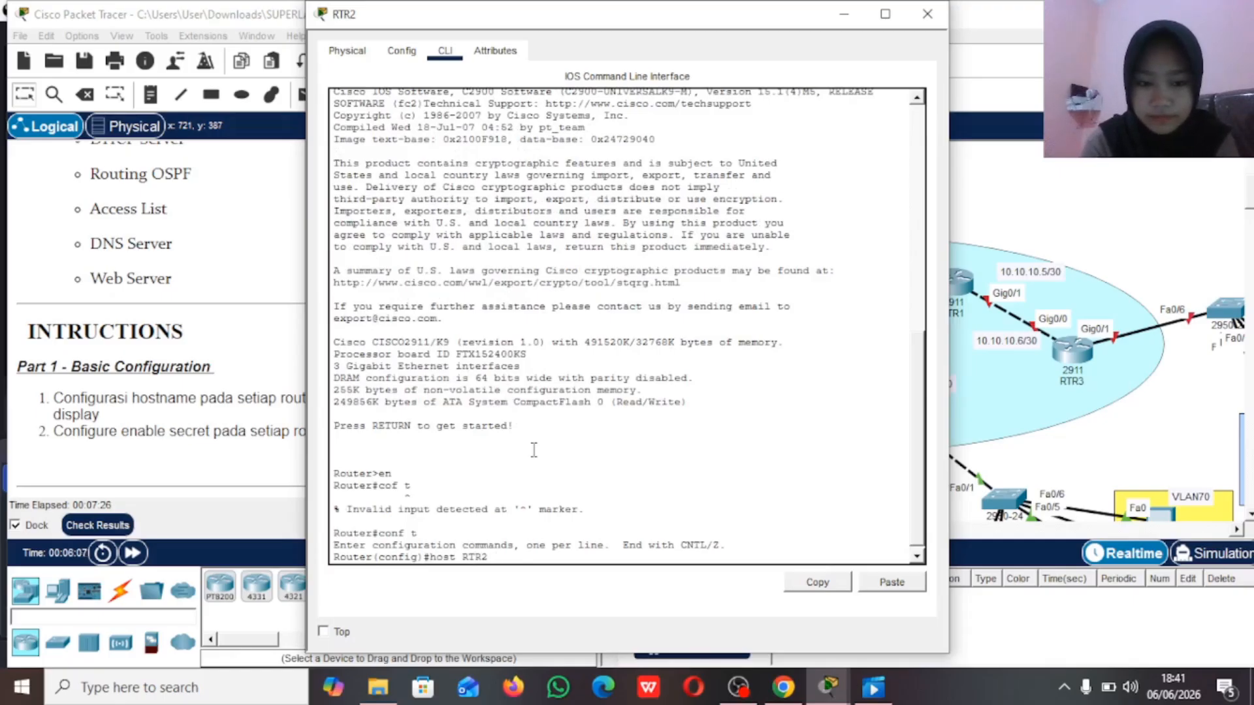
key(Return)
Step: Configure the enable secret password on RTR2 as instructed, and put its window away
text(ena)
key(Tab)
text(s)
key(Tab)
text(sid)
key(Return)
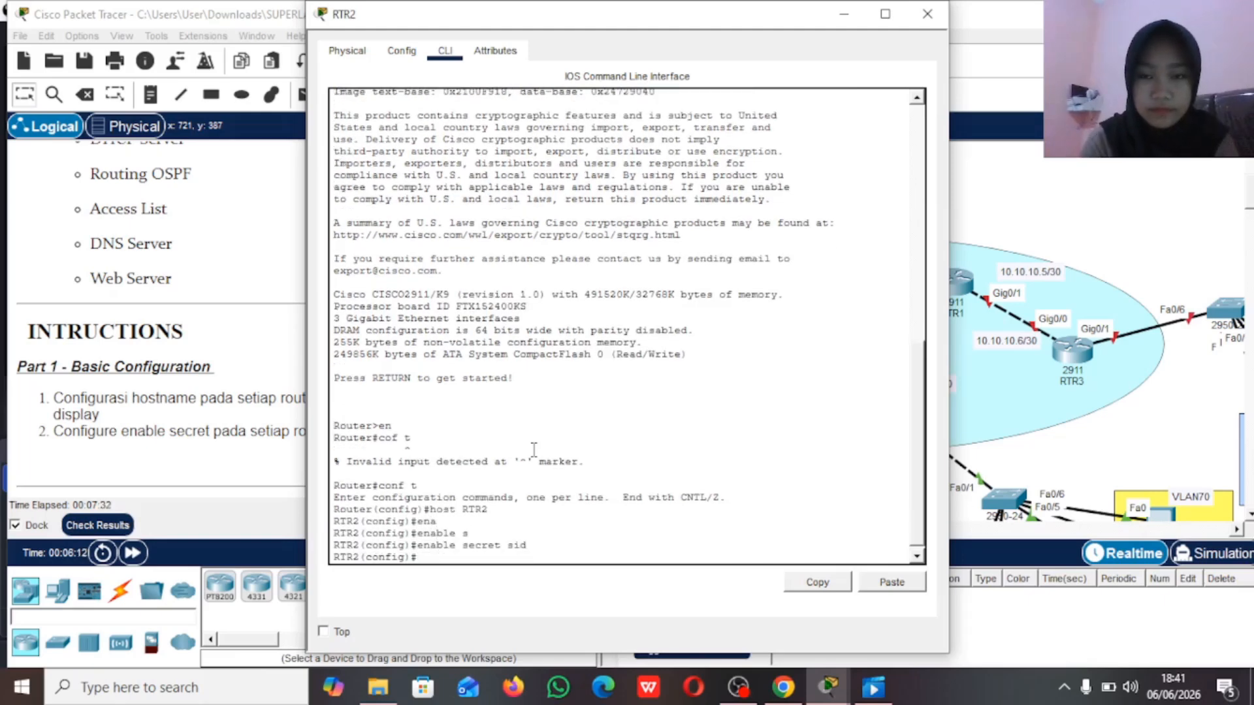
click(844, 14)
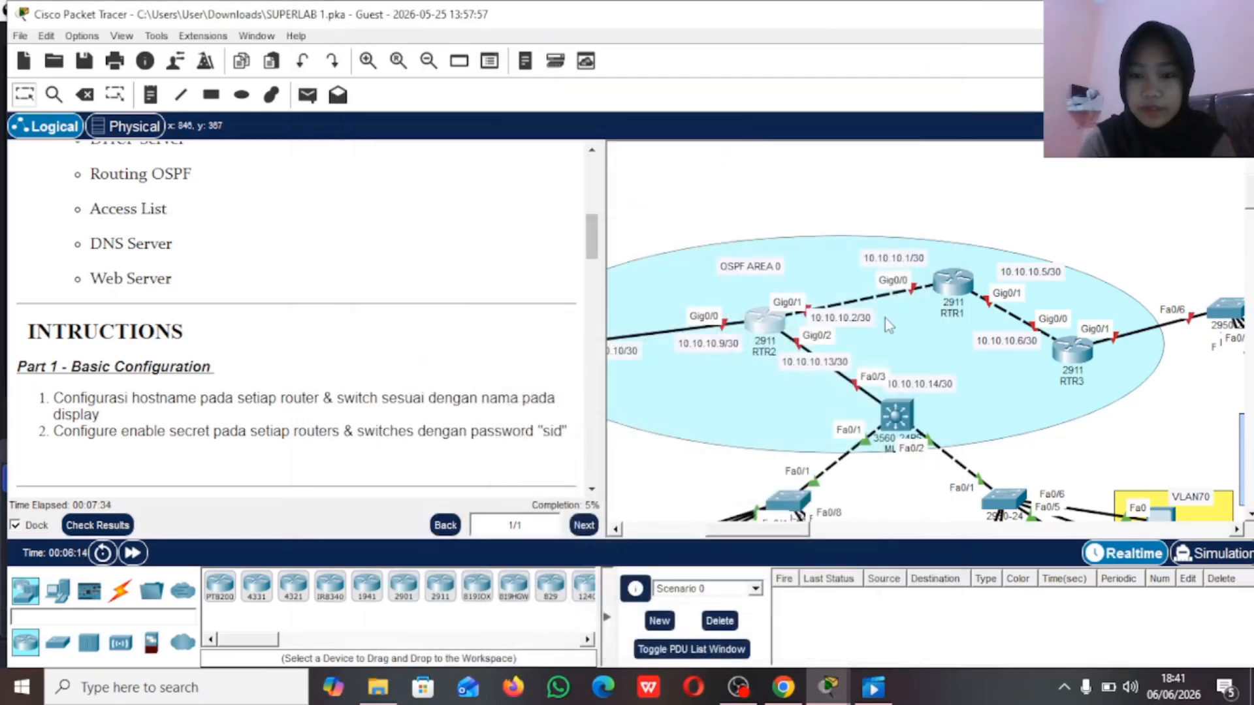
Step: Enter global configuration mode on the 2911 router between RTR2 and RTR3 and set its hostname to RTR1
scroll(885, 319, right, 5)
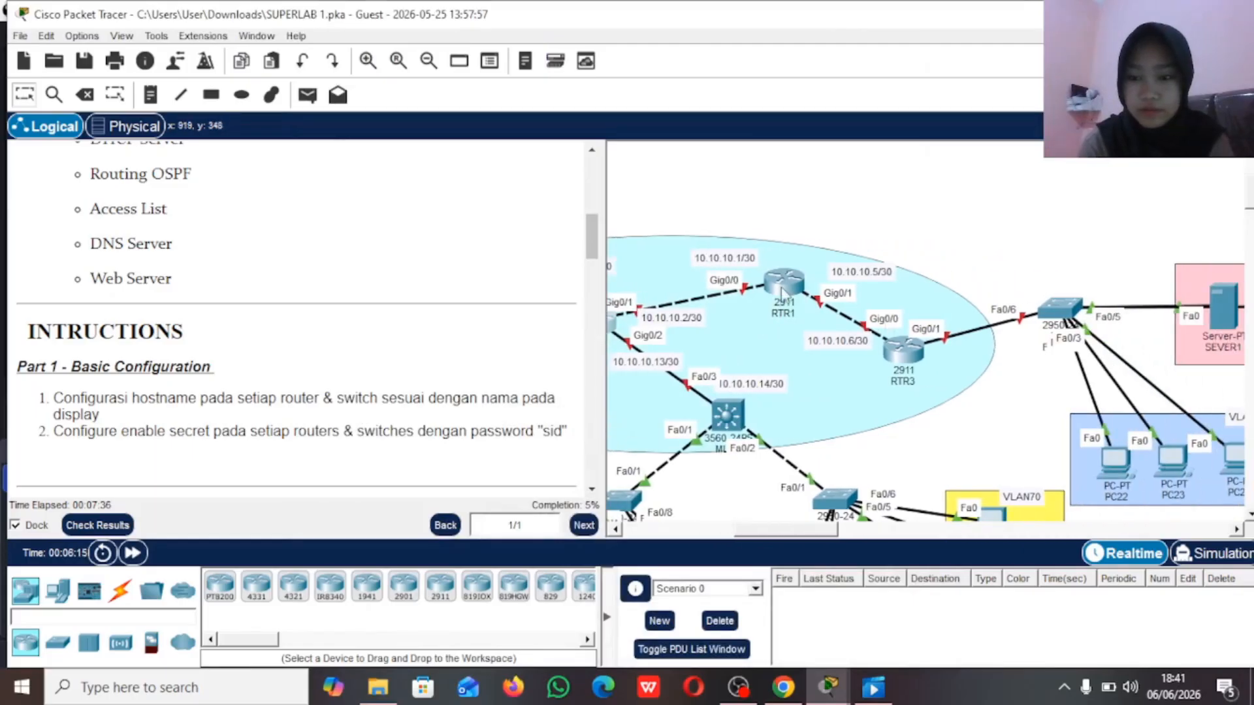
click(782, 293)
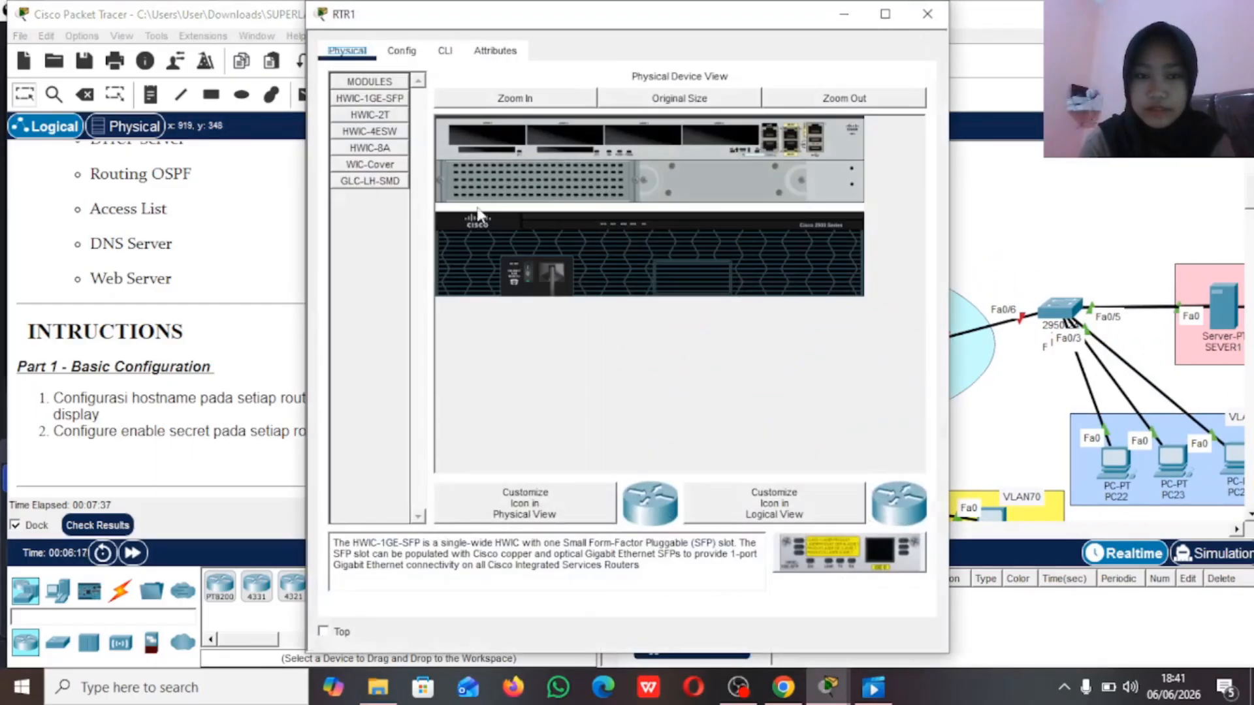
click(443, 52)
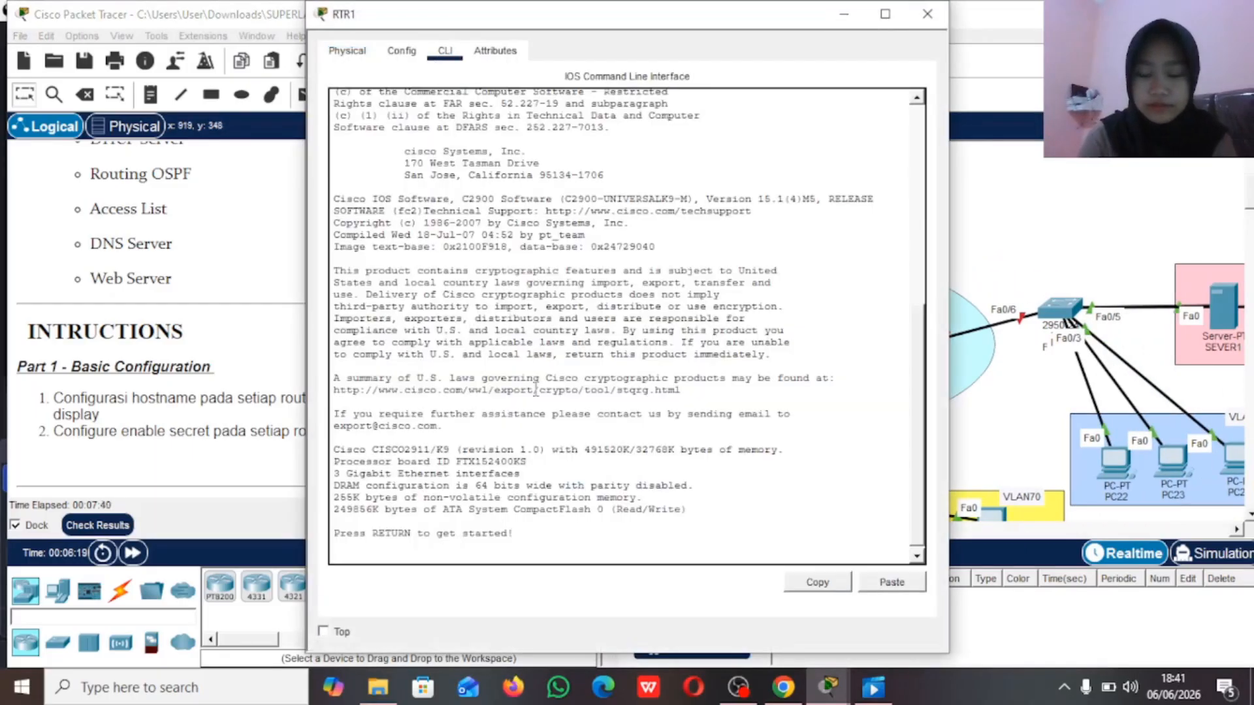
key(Return)
text(en)
key(Return)
text(conf t)
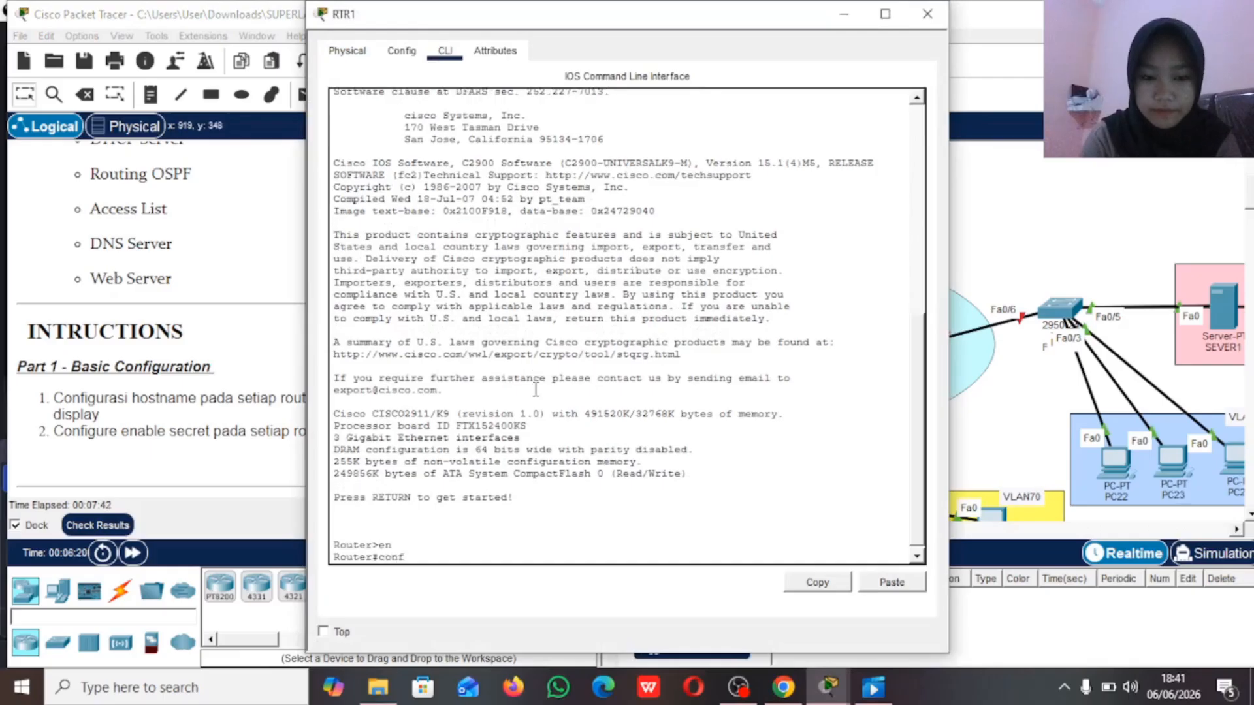
key(Return)
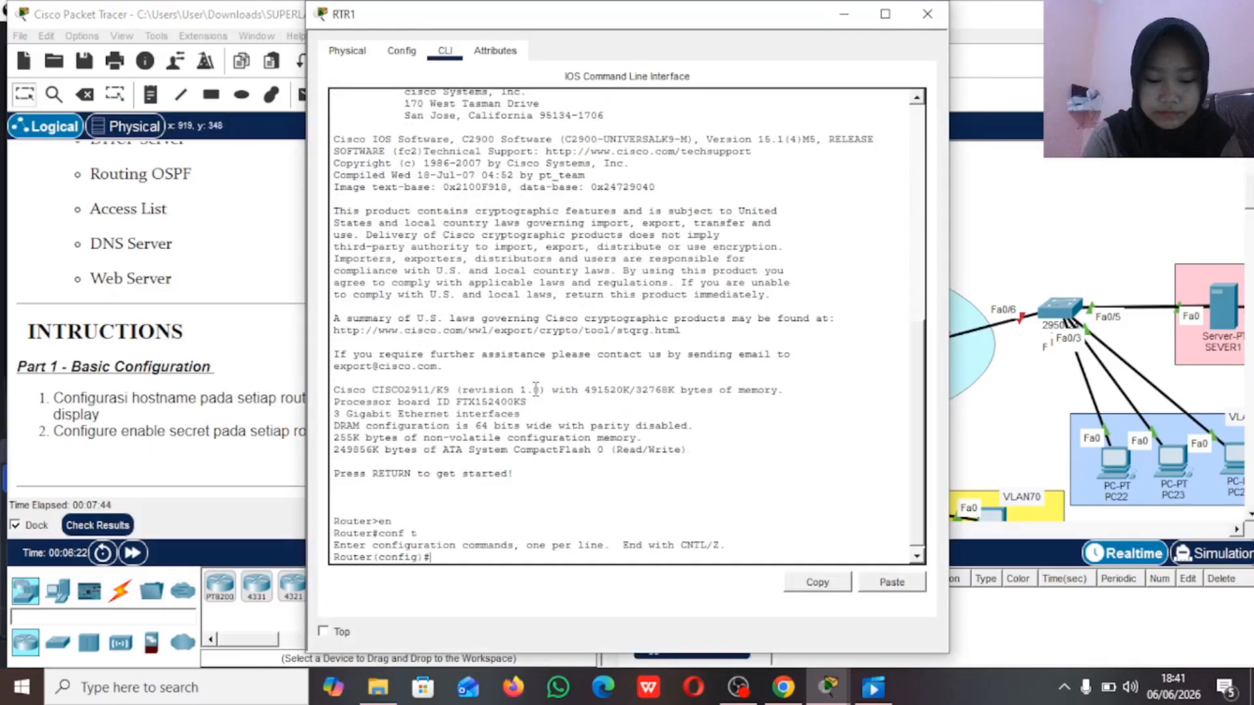
text(host)
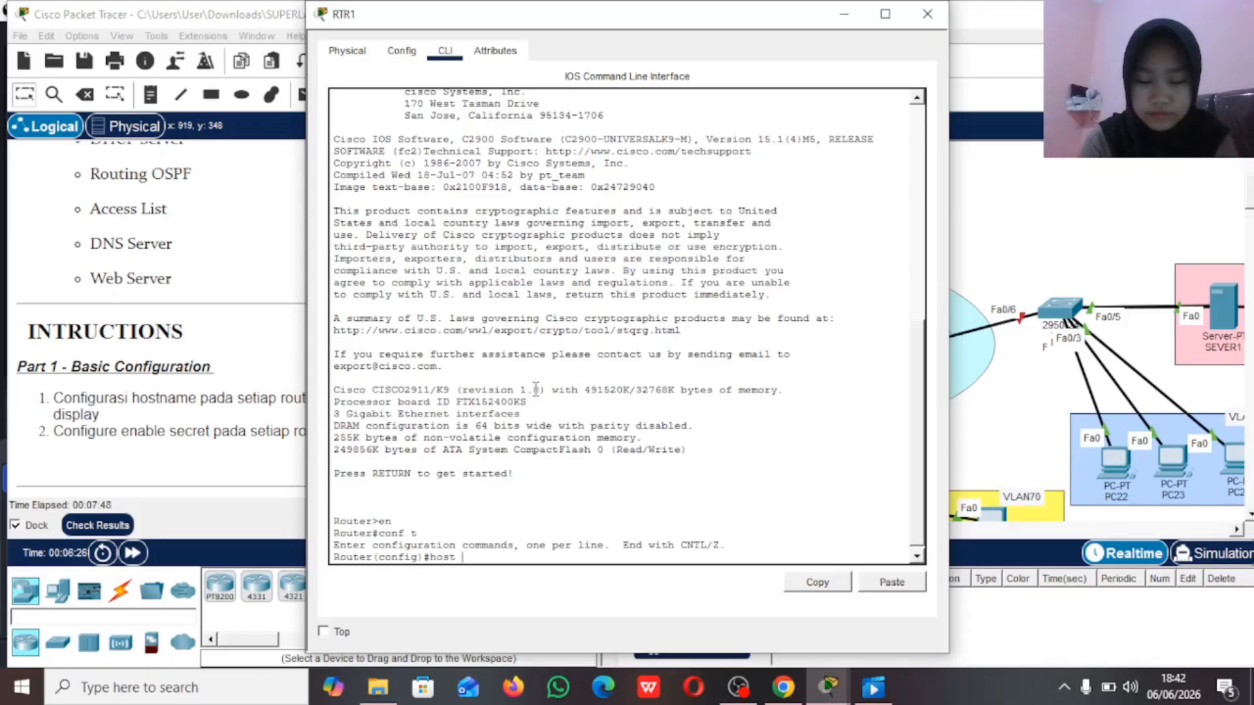
text( RTR1)
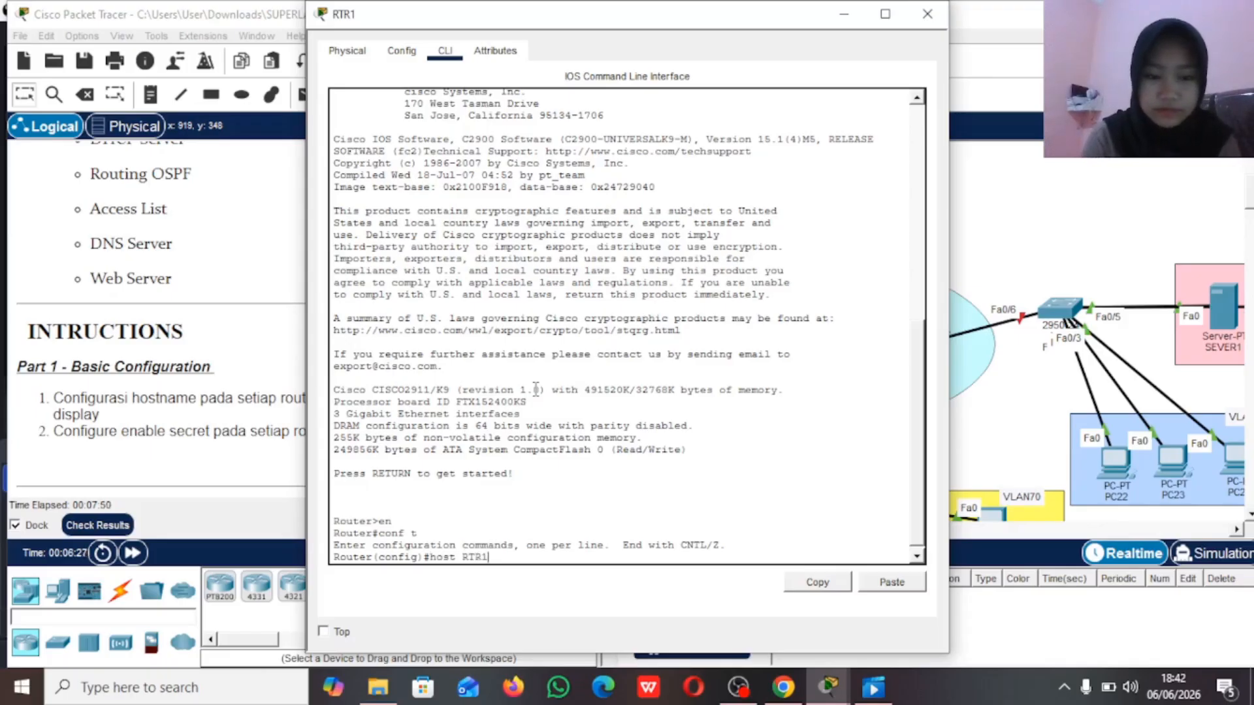
key(Return)
Step: Configure the enable secret password on RTR1 as instructed, and put its window away
text(en)
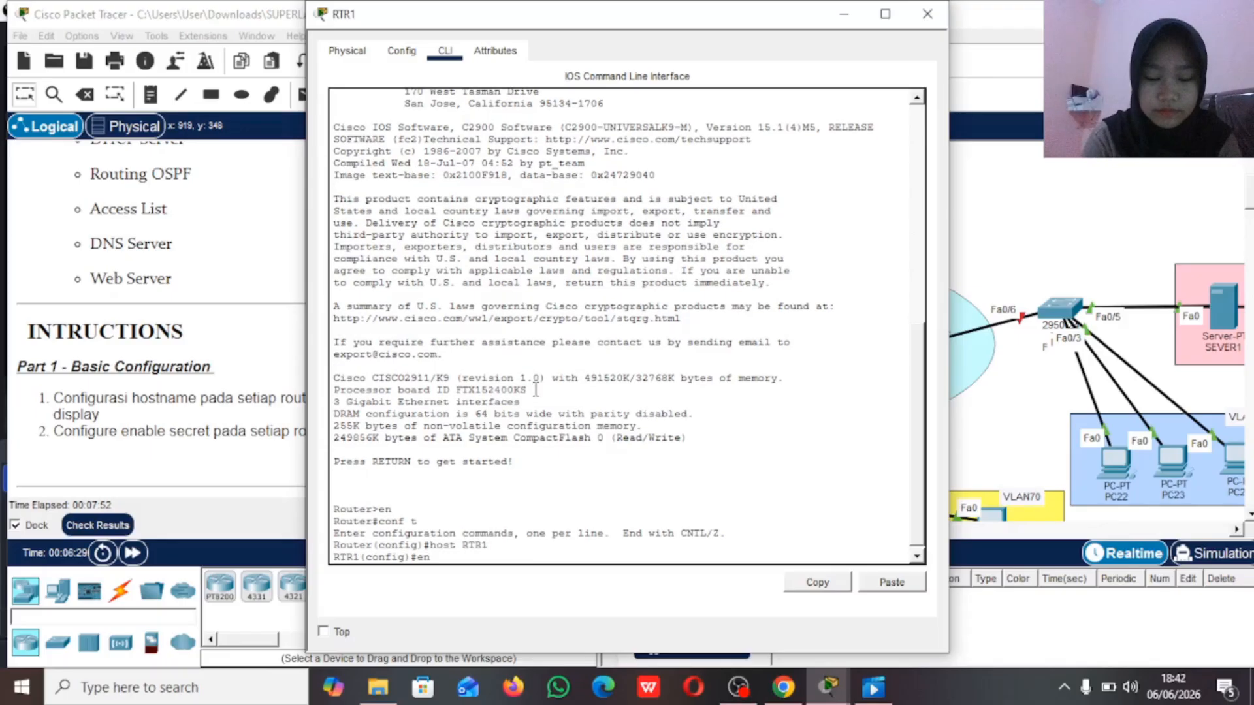
text(ab)
key(Tab)
text(s)
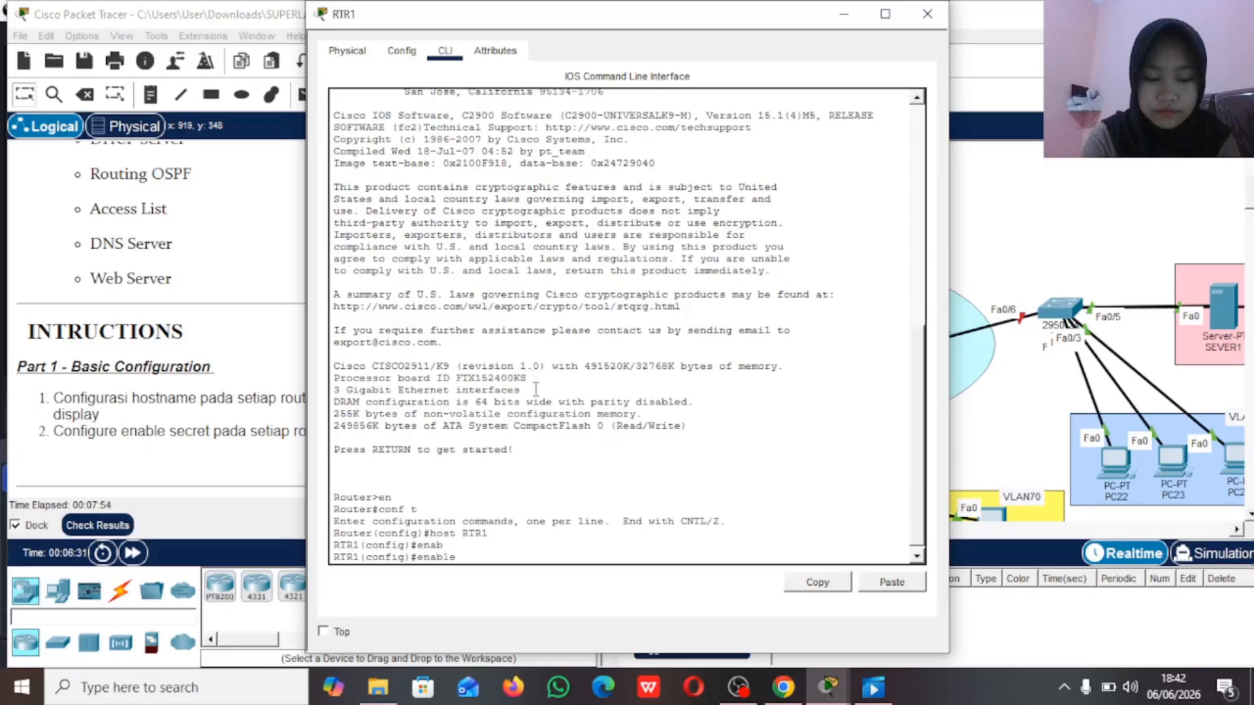
key(Tab)
text(sid)
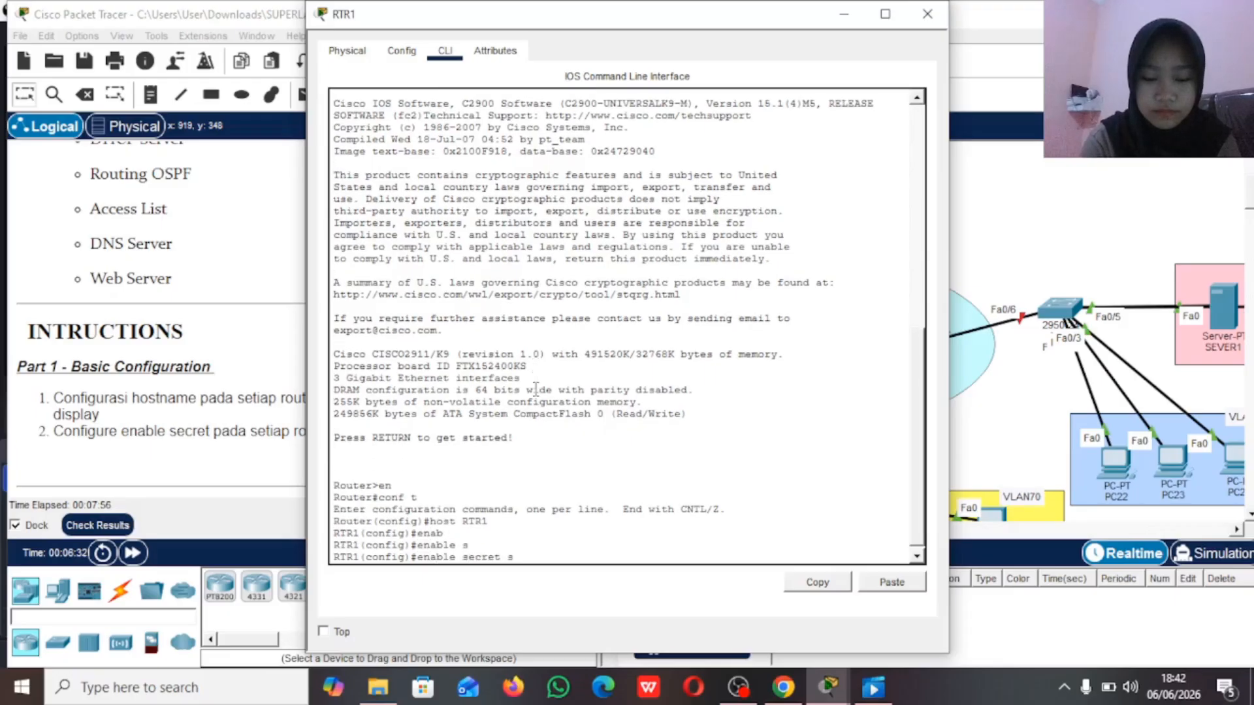
key(Return)
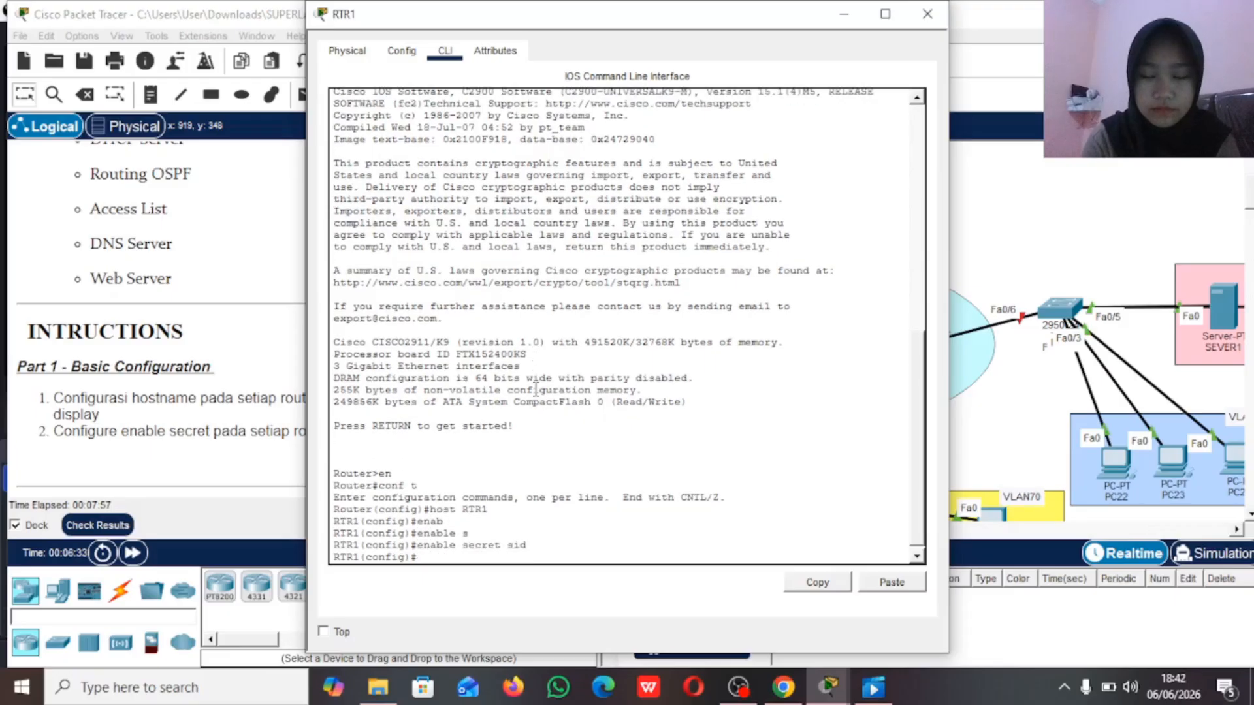
click(844, 13)
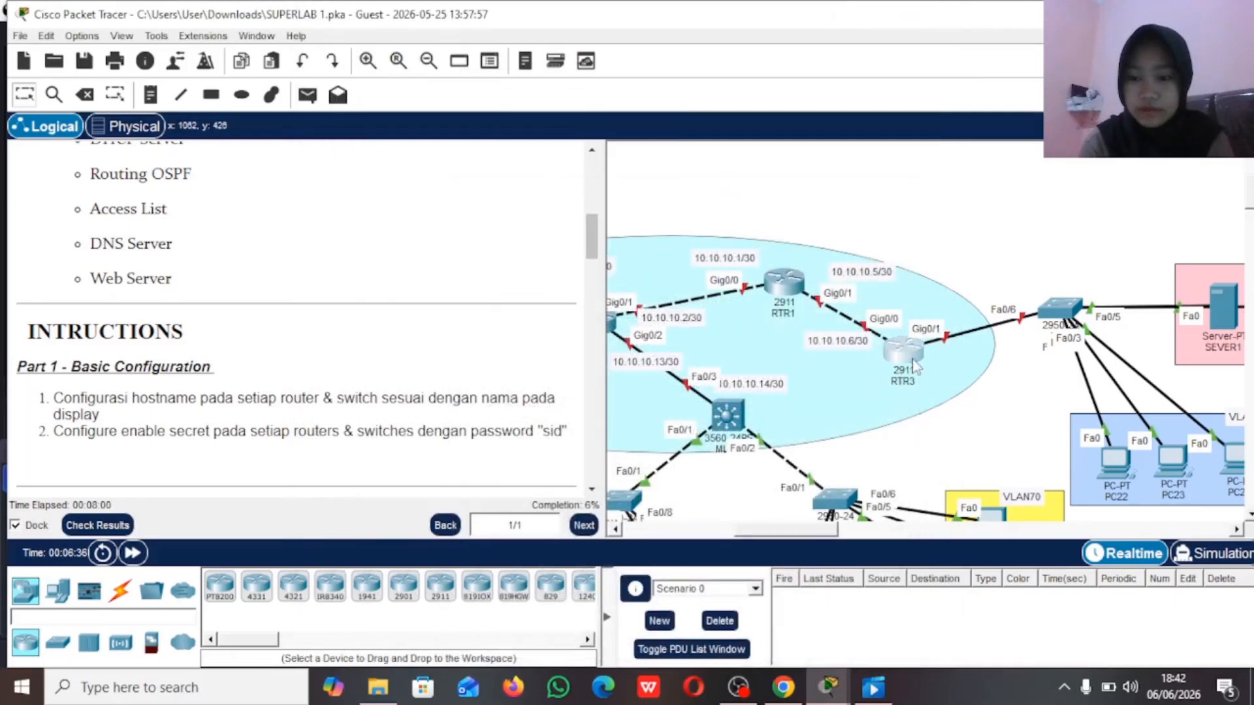
Step: Enter global configuration mode on the 2911 router linked to RTR1's Gig0/1 and set its hostname to RTR3
click(914, 364)
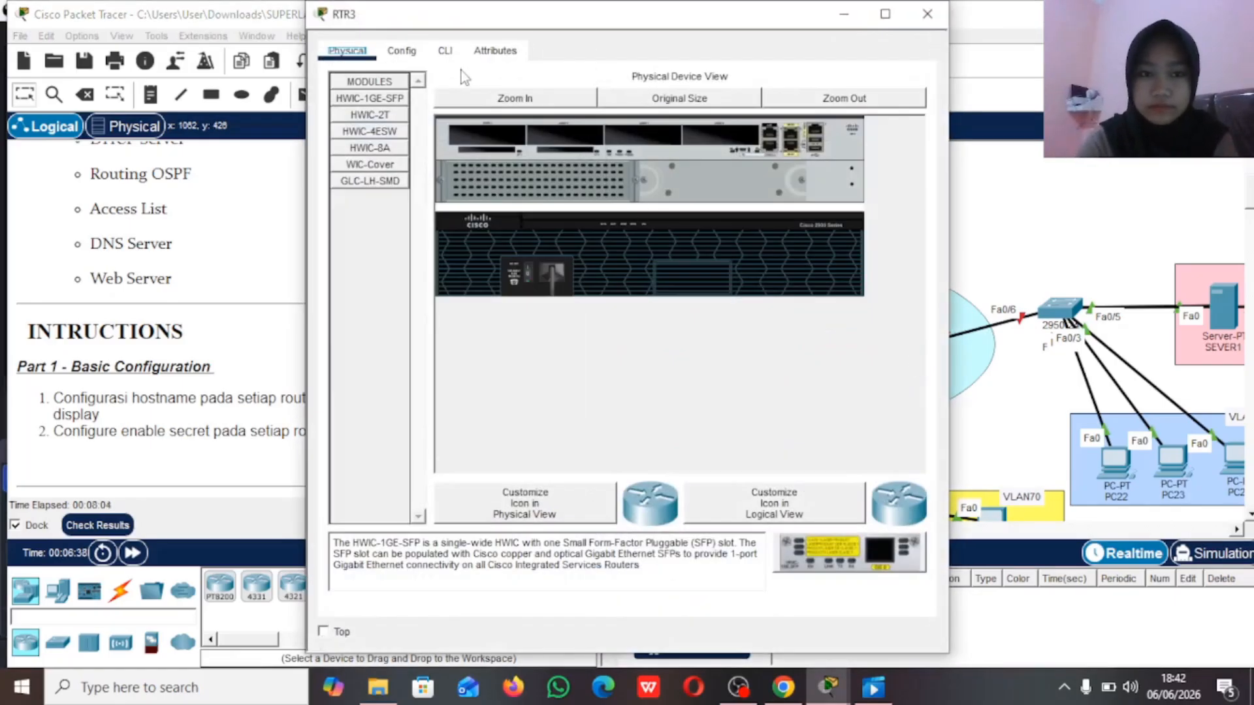
click(445, 51)
key(Return)
text(en)
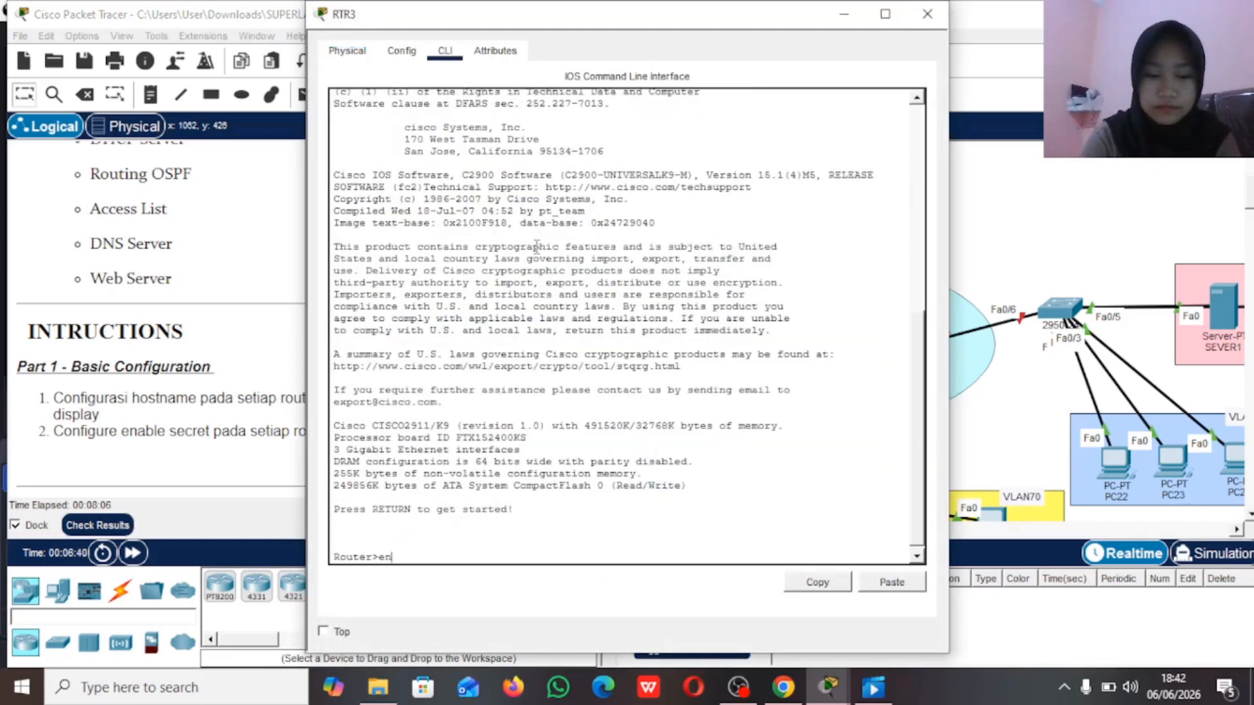
key(Return)
text(conf t)
key(Return)
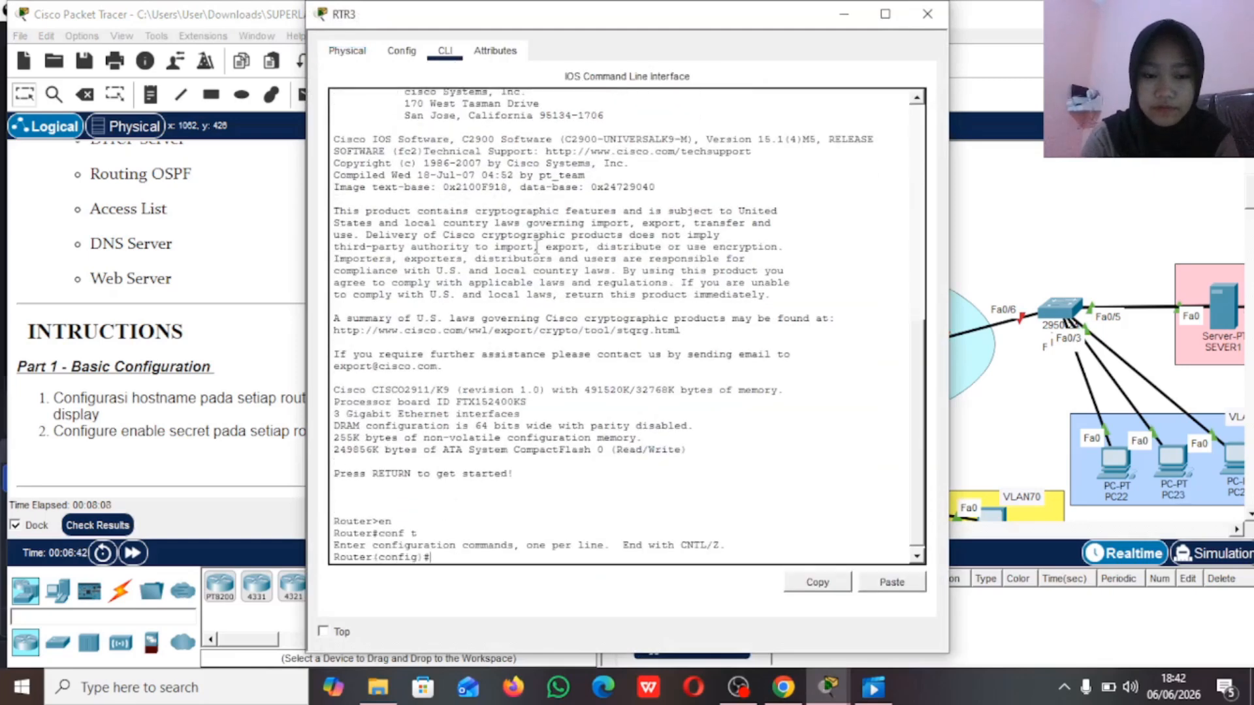
text(host RTR3)
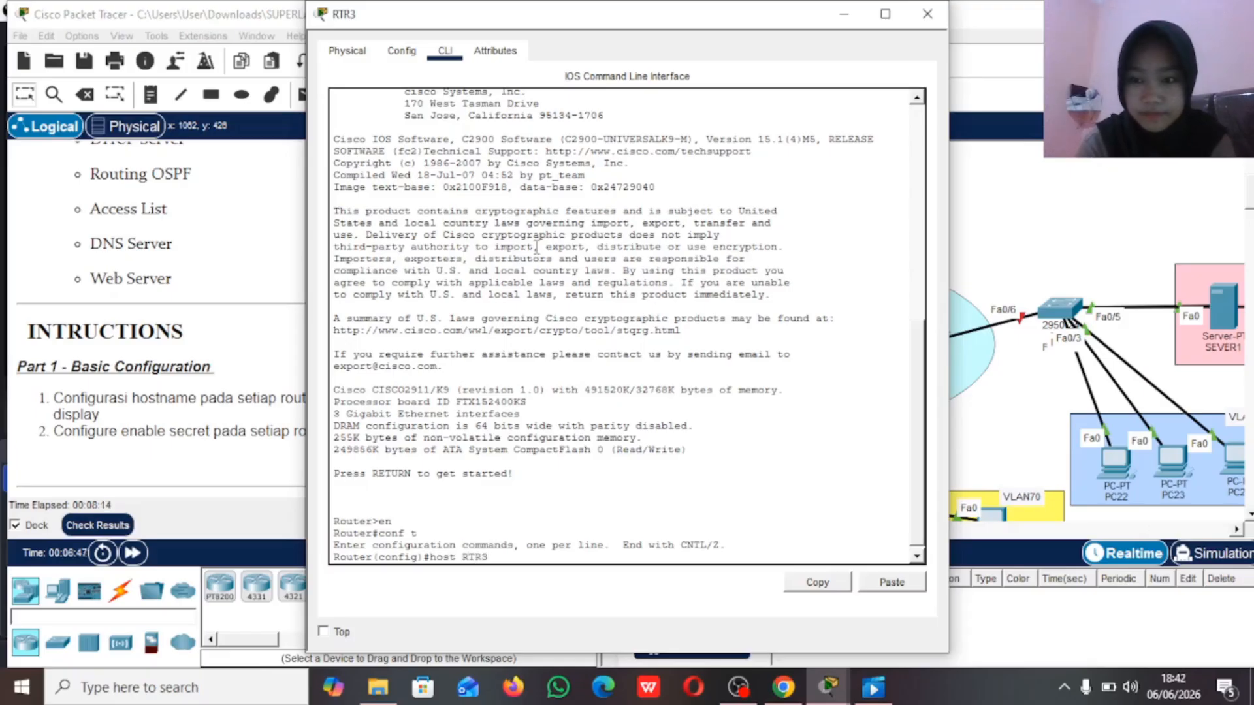
key(Return)
Step: Configure the enable secret password on RTR3 as instructed, and put its window away
text(enable s)
key(Tab)
text(s)
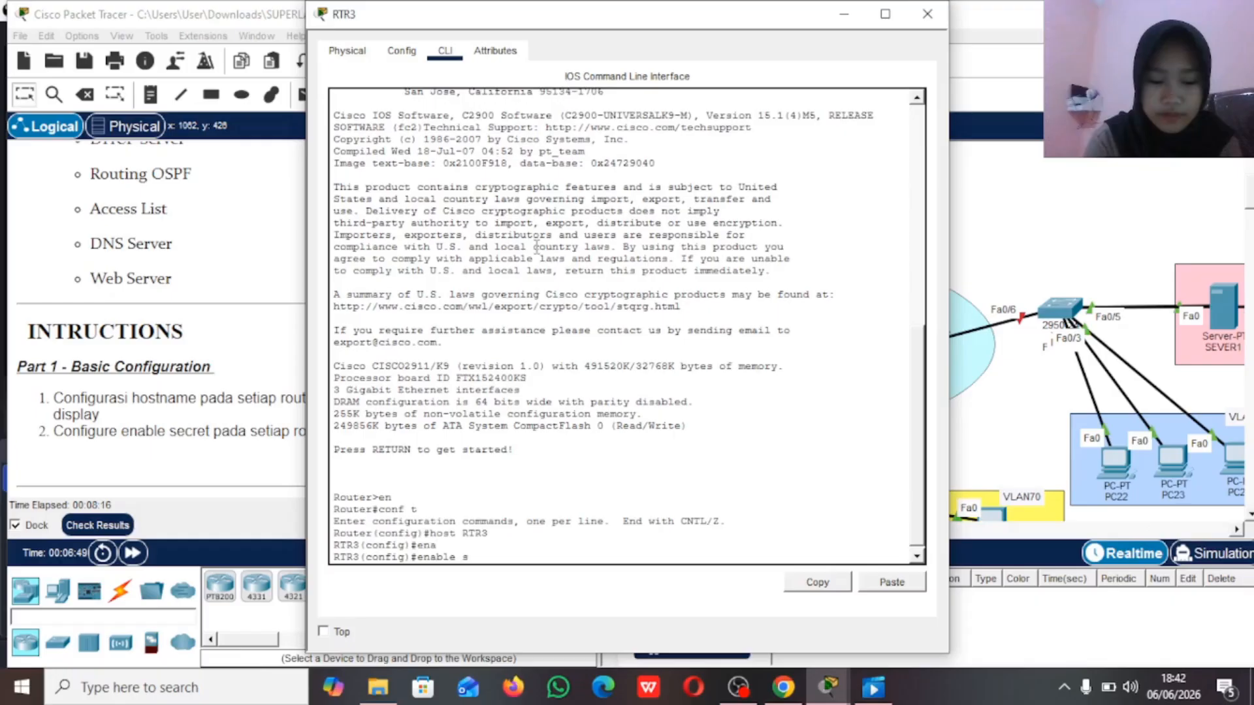
key(Tab)
text(sid)
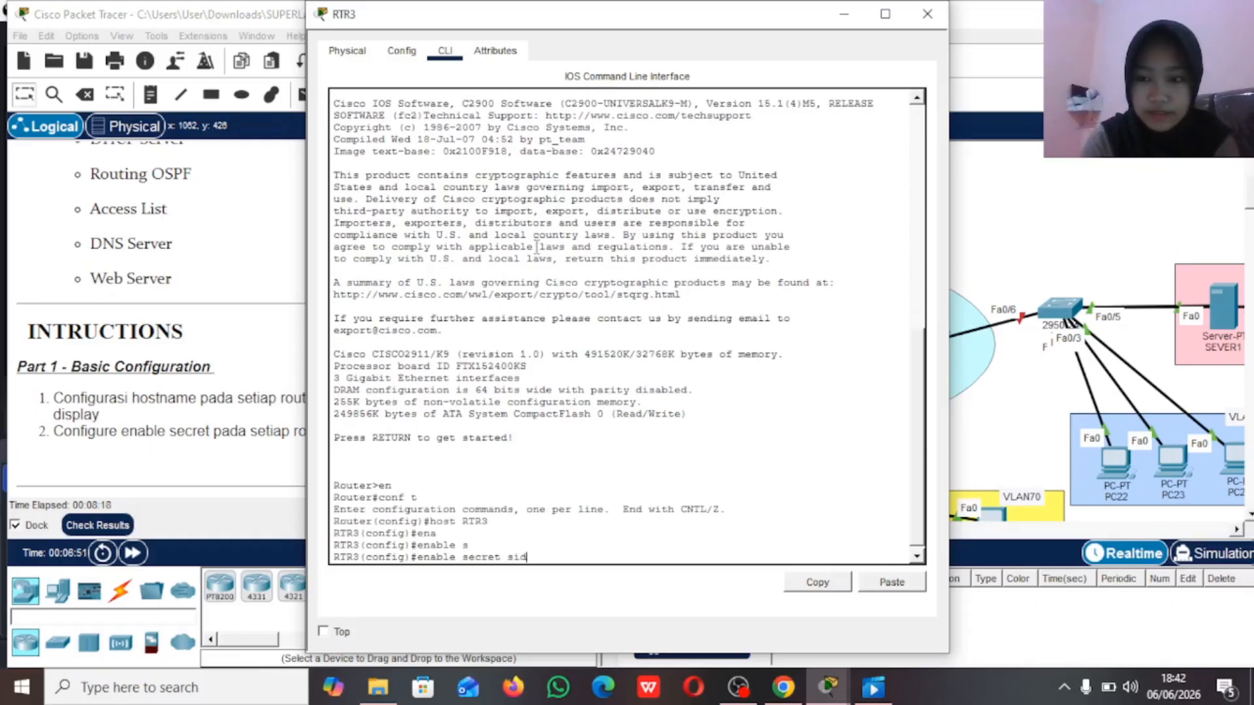
key(Return)
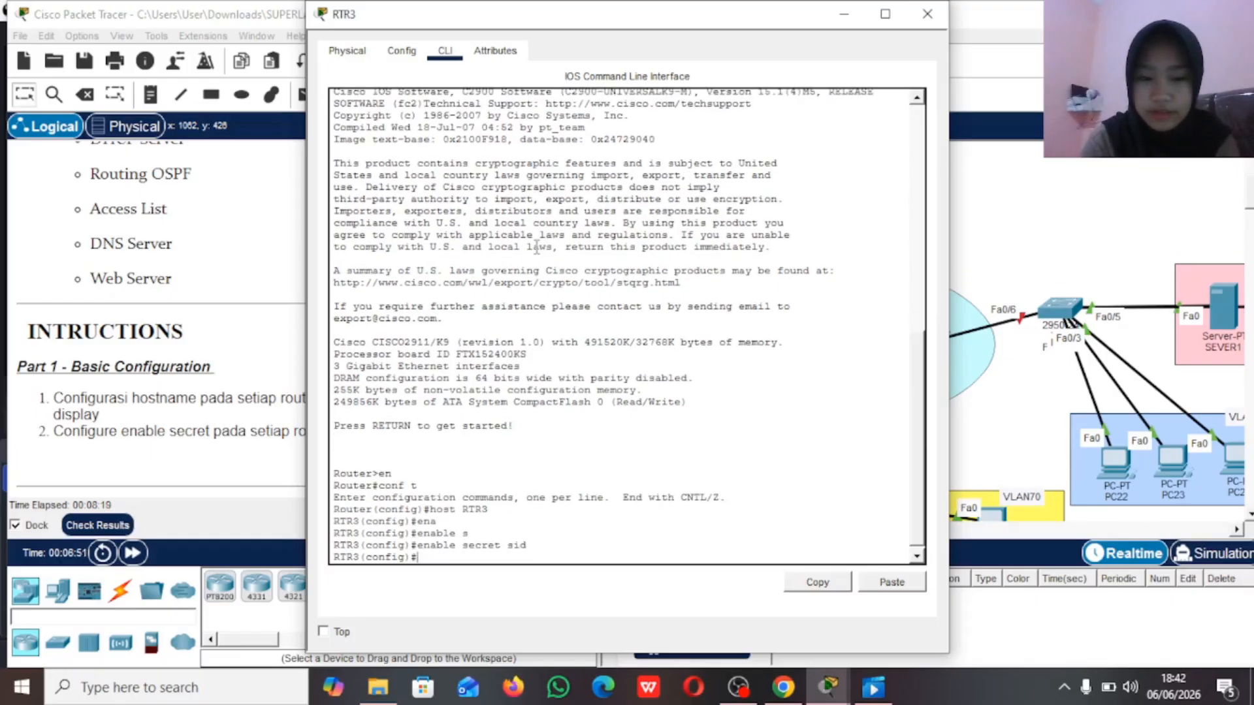
click(845, 14)
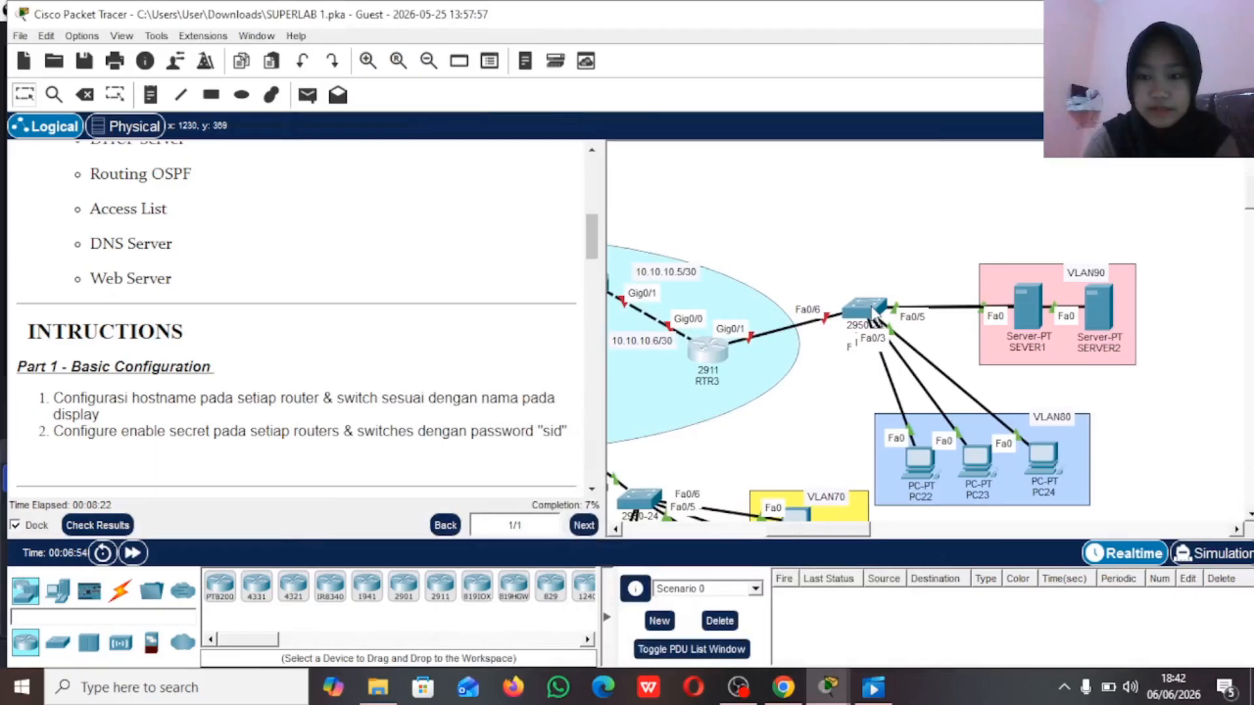
Step: Enter global configuration mode on the 2950 switch connected to RTR3 and set its hostname to SW3
click(872, 311)
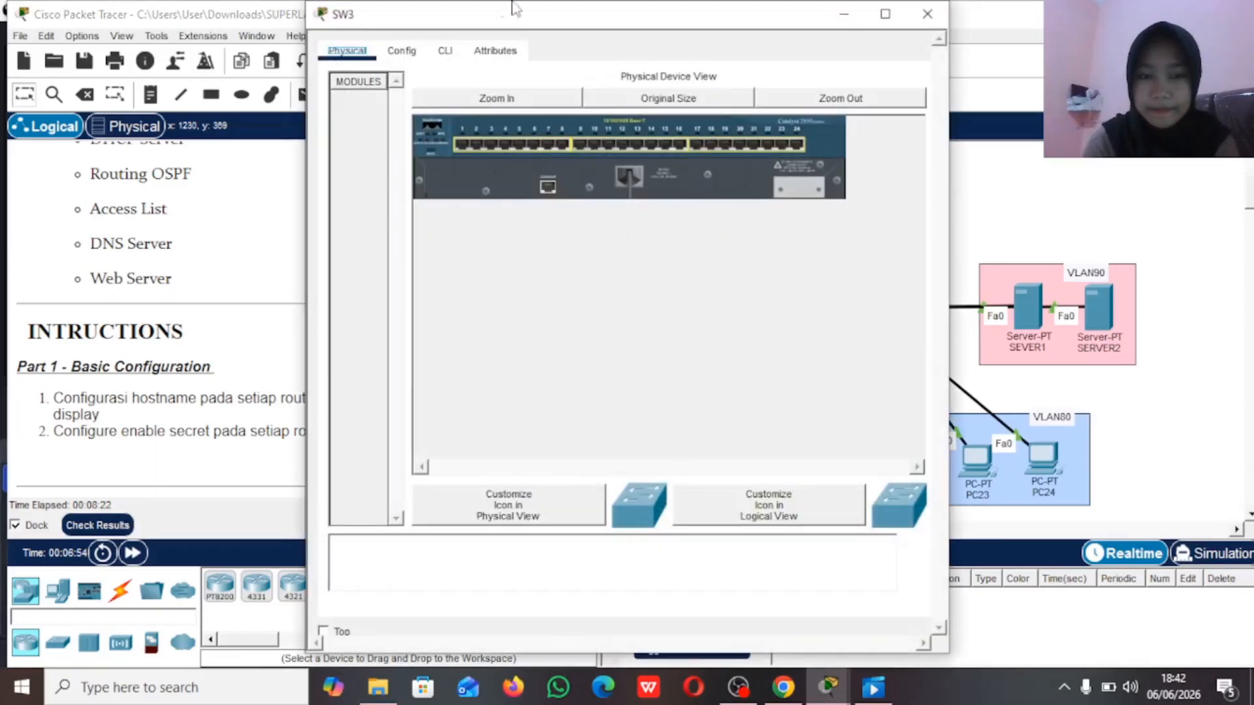
click(444, 50)
text(en)
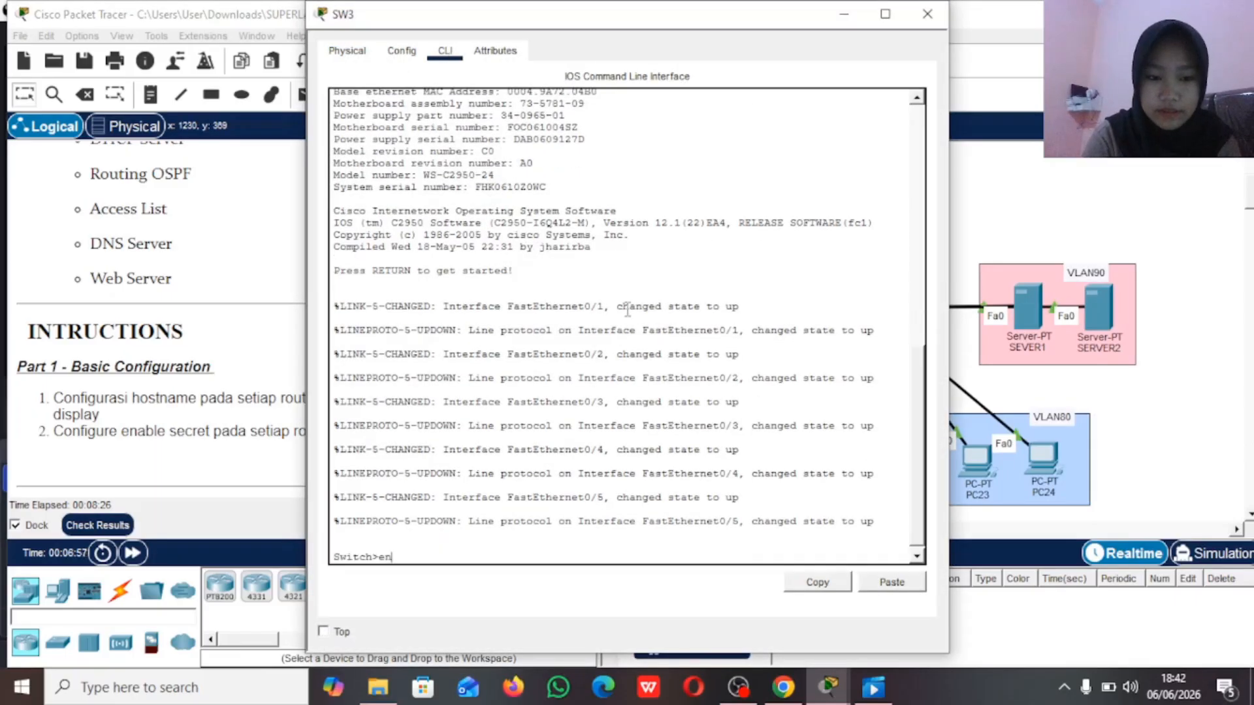
key(Return)
text(conf t)
key(Return)
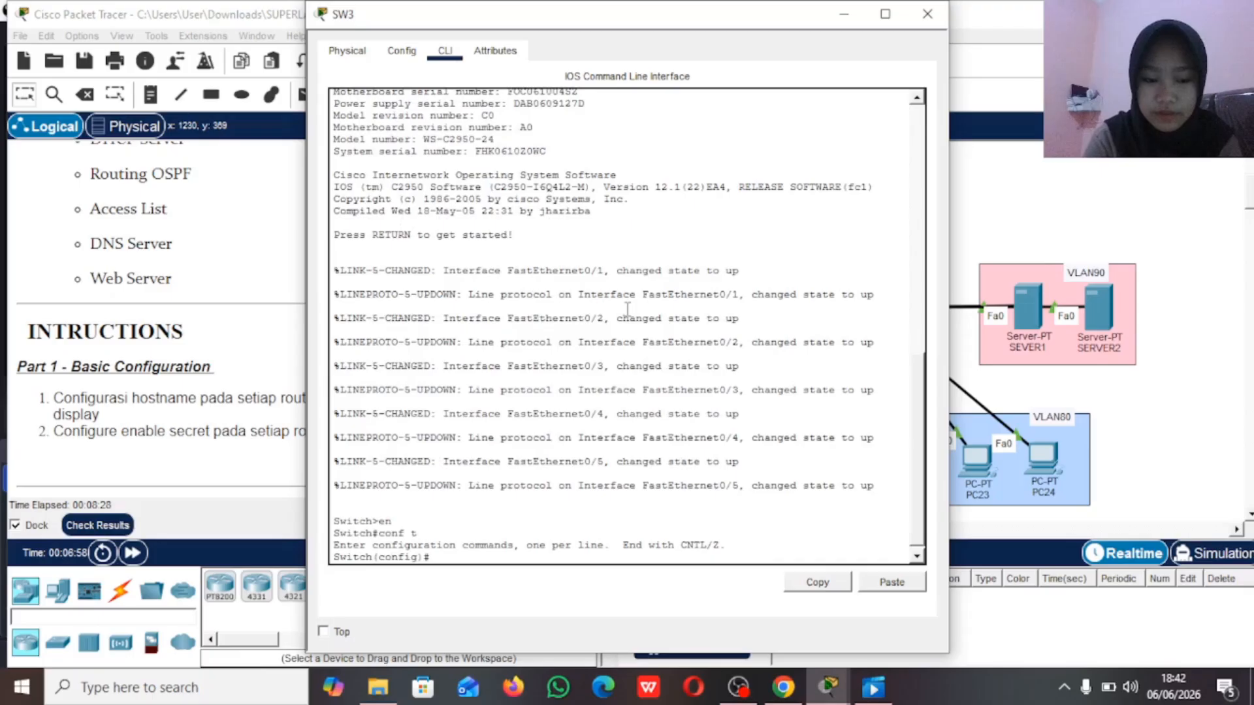
text(host)
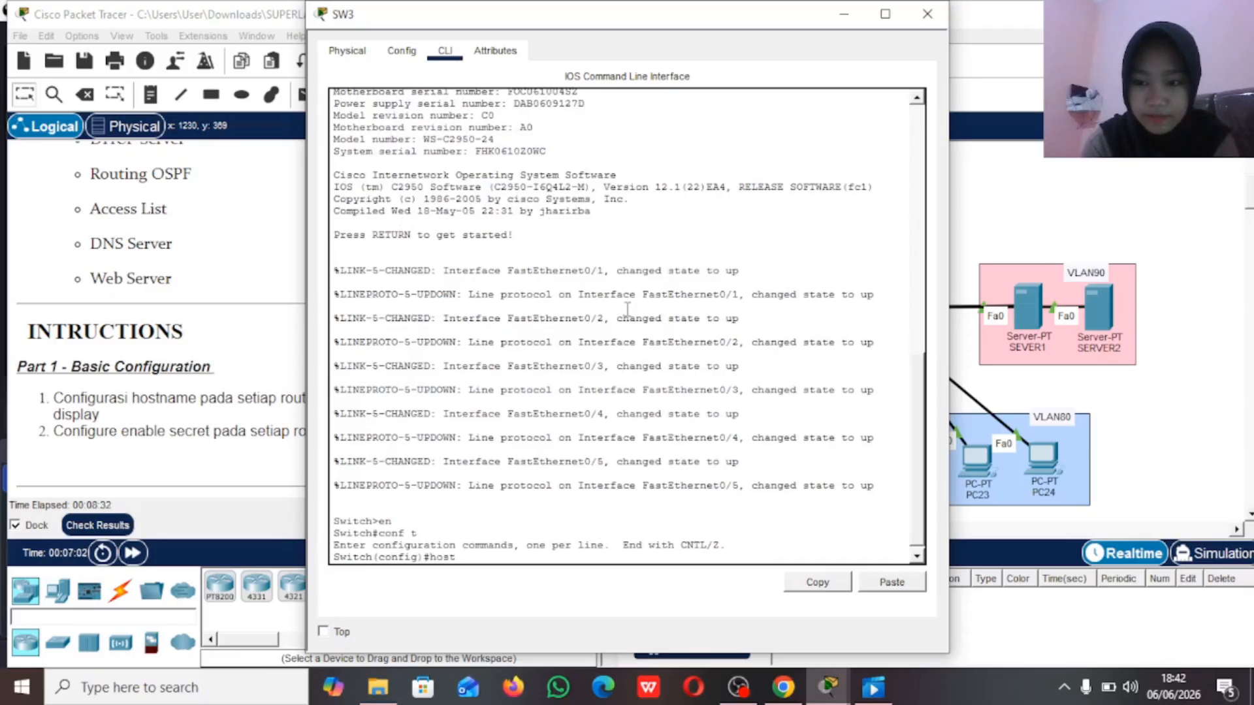
text( sw)
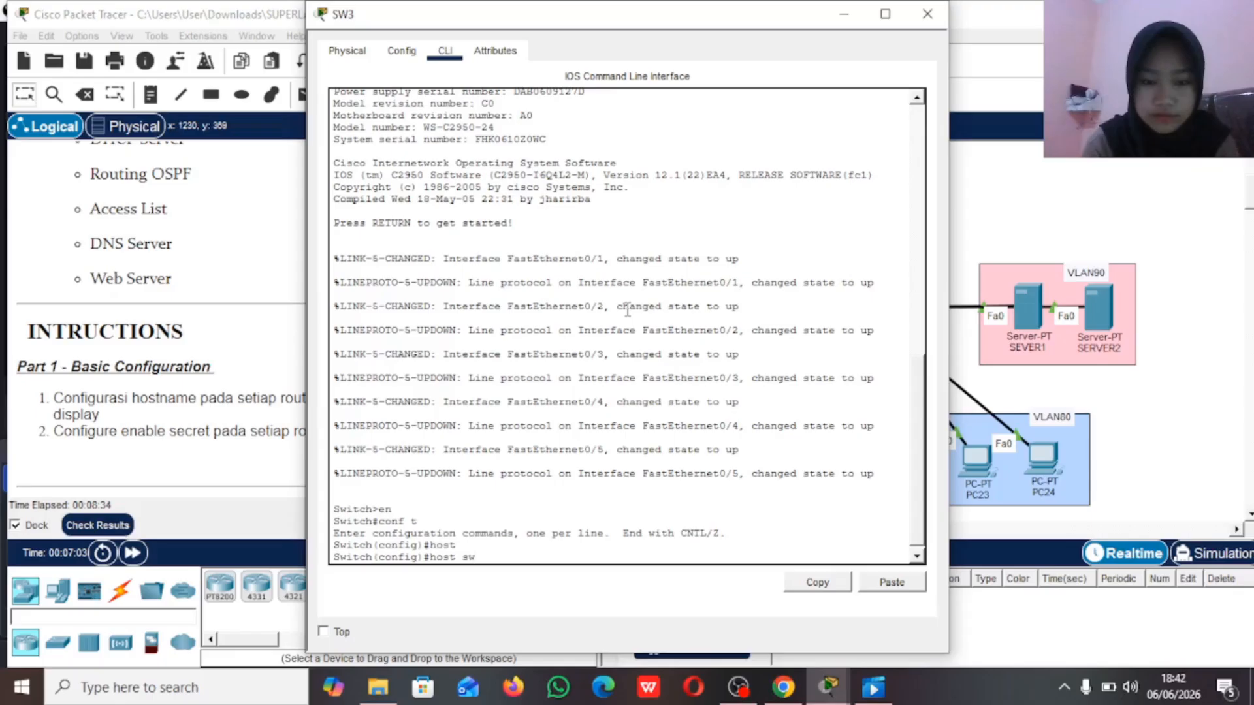
key(BackSpace)
text(SW3)
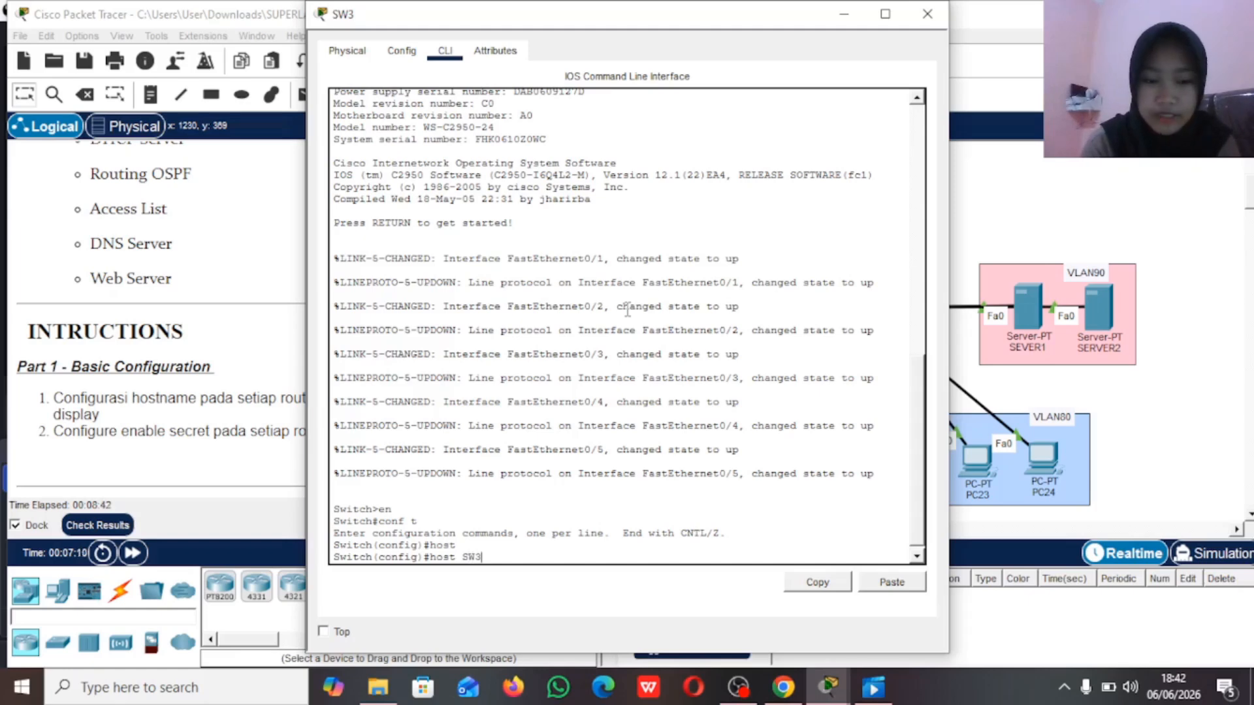
key(Return)
Step: Configure the enable secret password on SW3 as instructed, and put its window away
text(ena)
key(Tab)
text(s)
key(Tab)
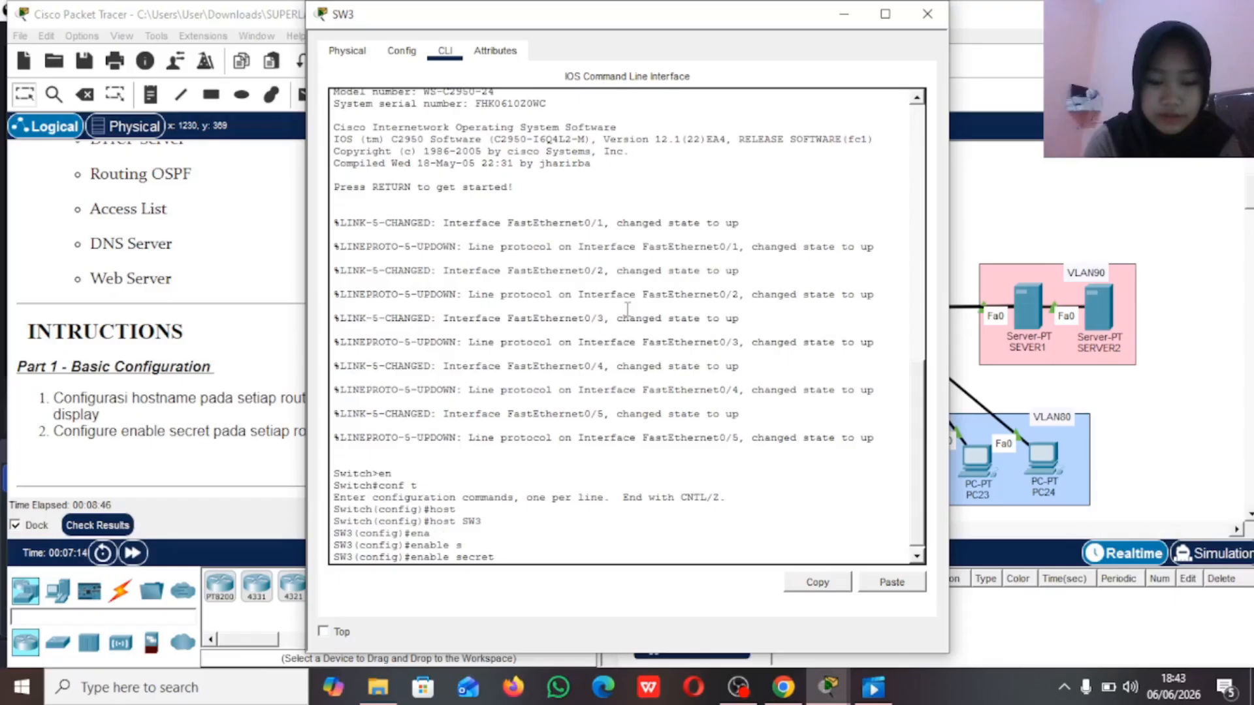
text(sid)
key(Return)
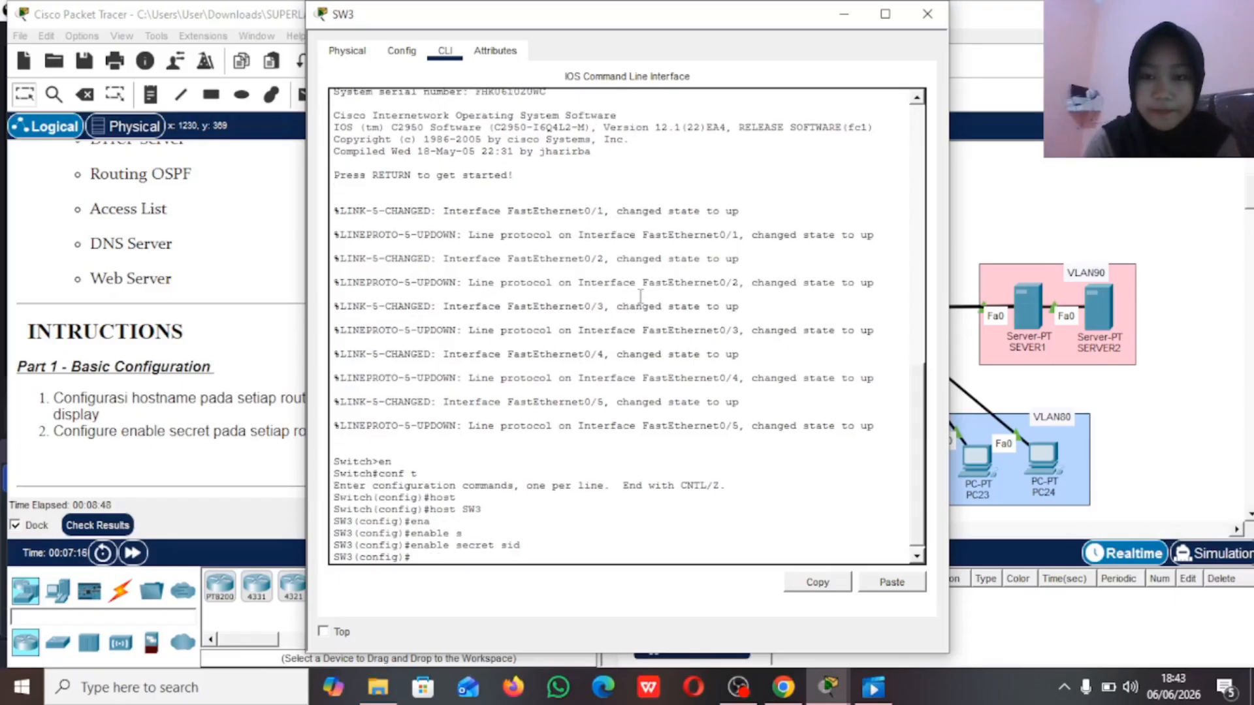
click(841, 24)
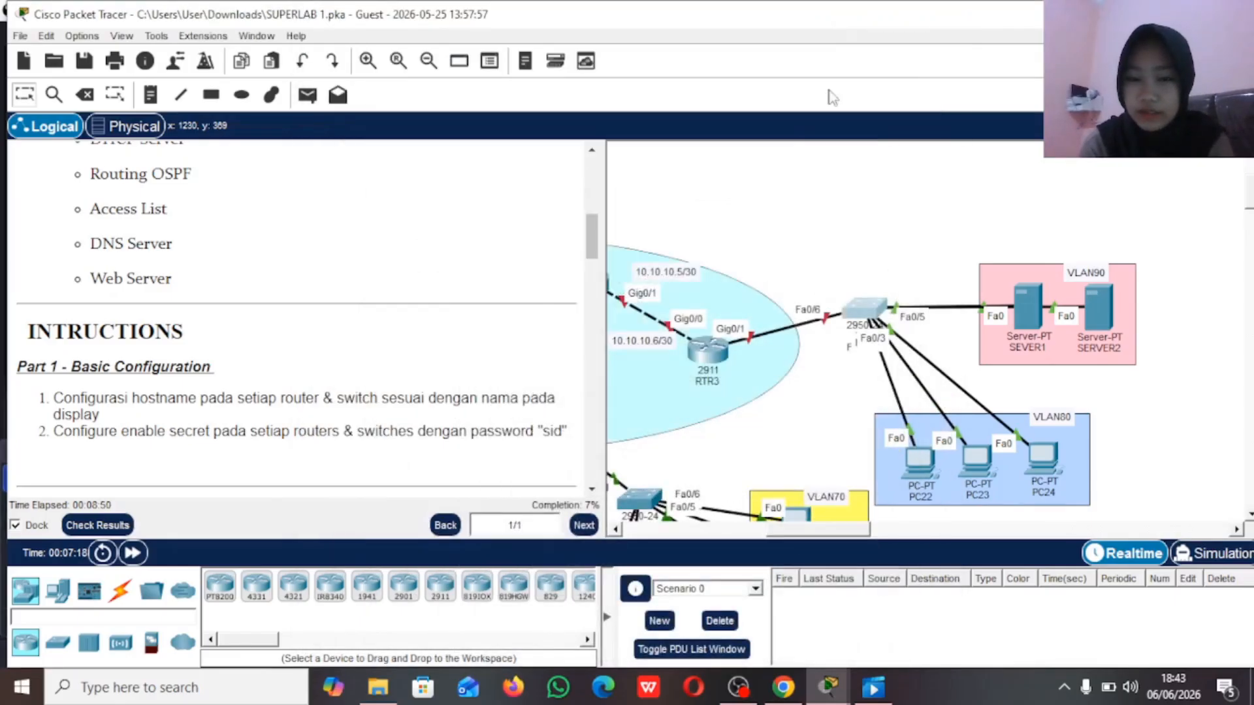
Step: Enter global configuration mode on the 3560 multilayer switch linked to RTR2's Gig0/2 and set its hostname to MLS1
scroll(806, 379, left, 5)
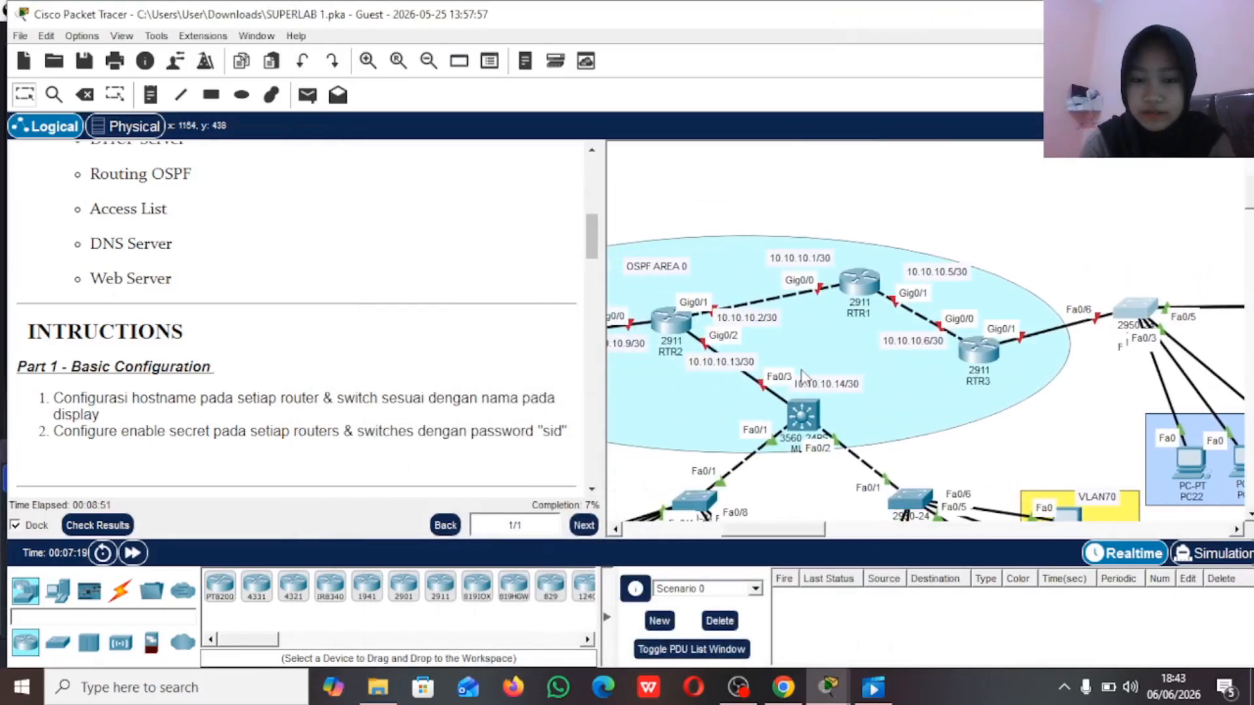
click(812, 428)
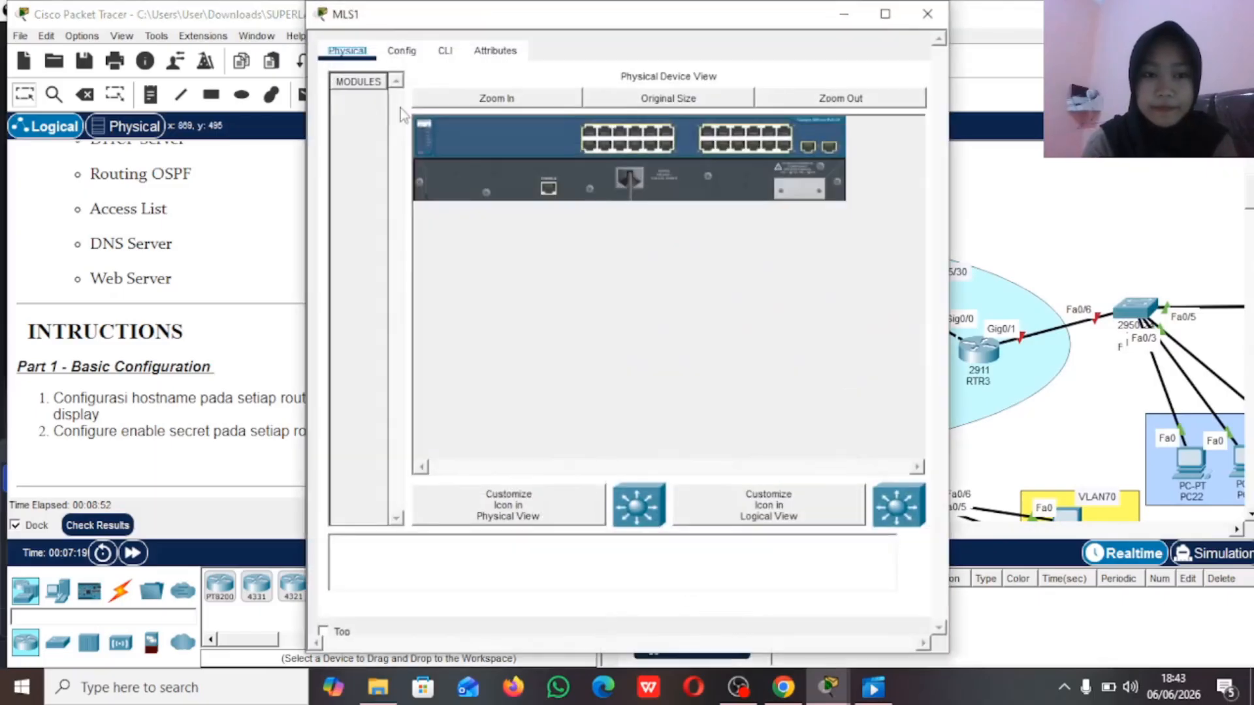
click(439, 52)
key(Return)
text(en)
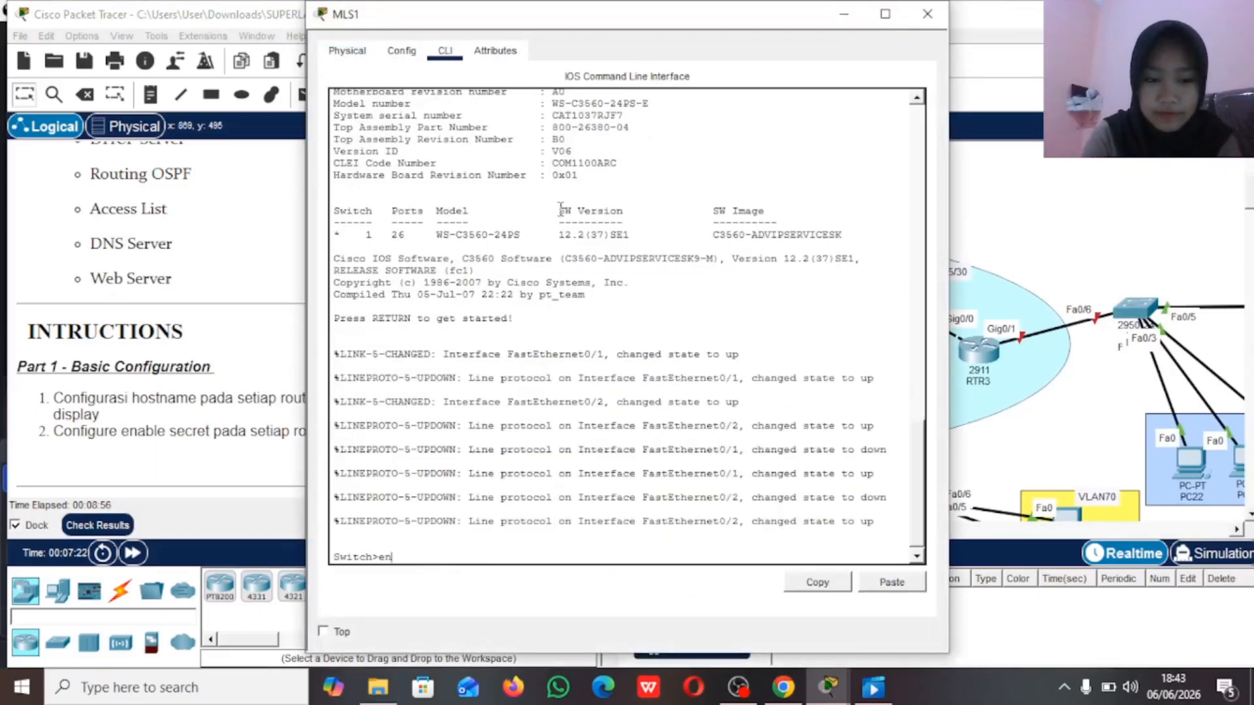
key(Return)
text(conf t)
key(Return)
text(host)
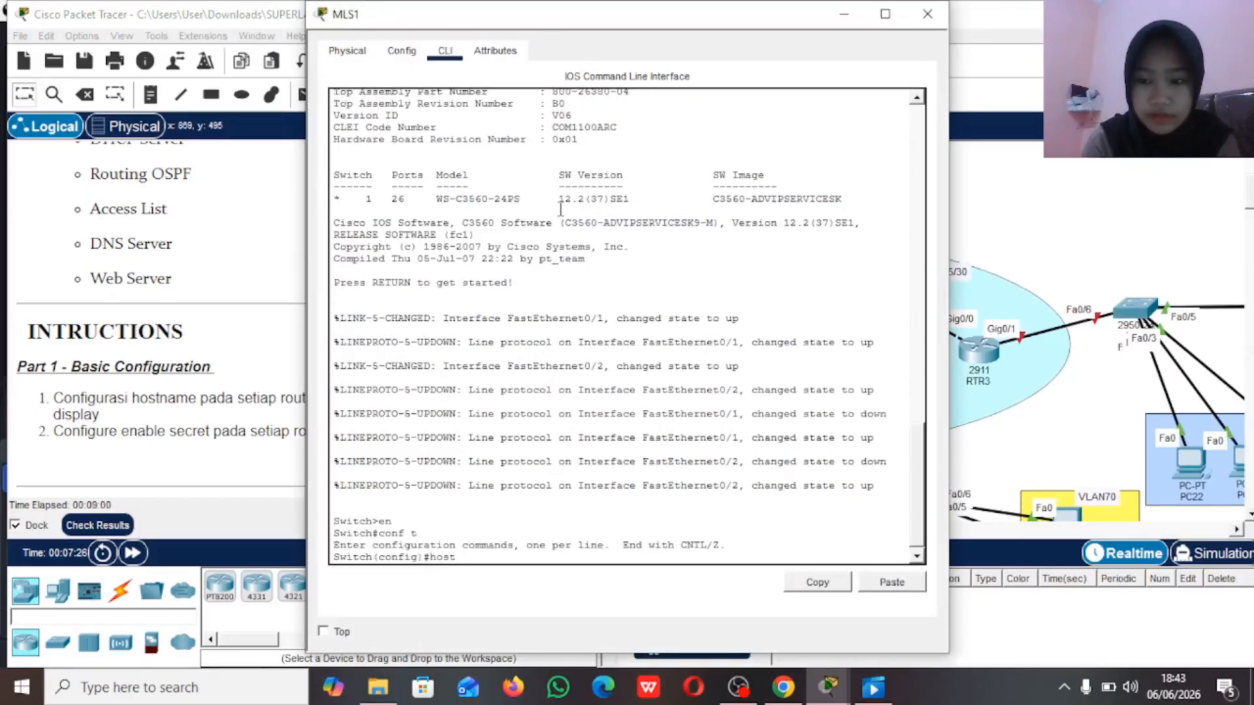
text( MLS1)
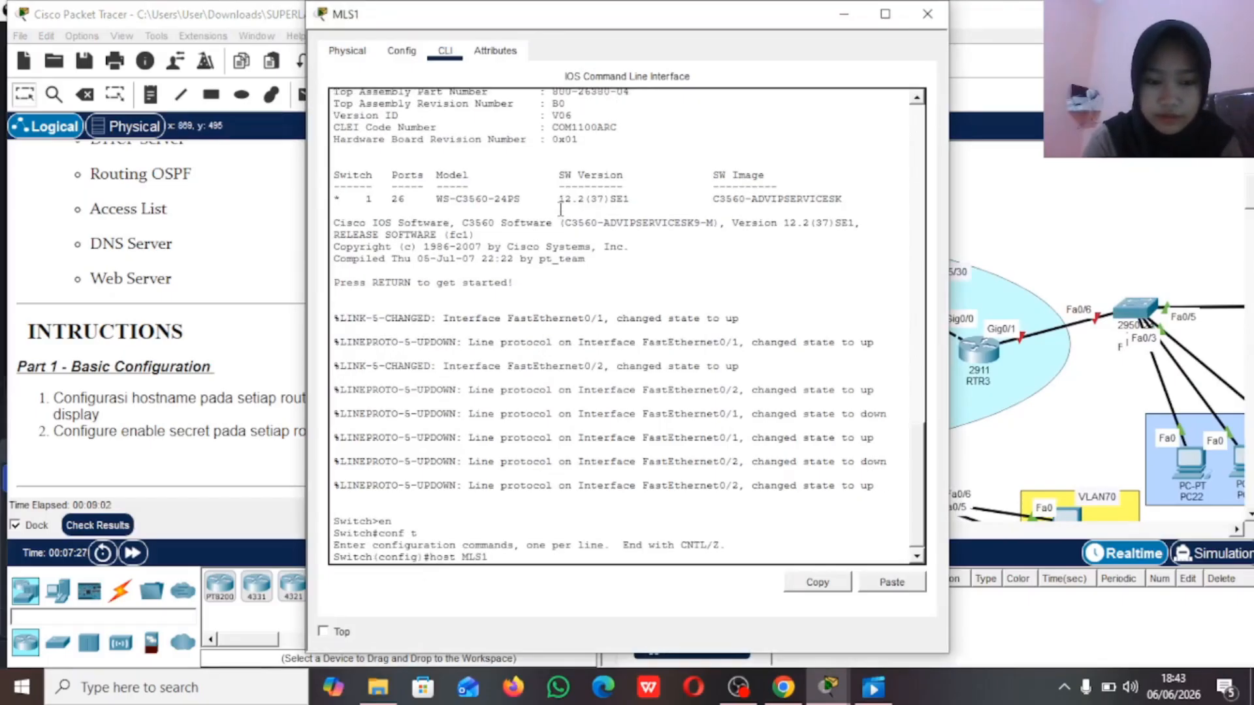
key(Return)
Step: Configure the enable secret password on MLS1 as instructed
text(ena)
key(Tab)
text(s)
key(Tab)
text(sid)
key(Return)
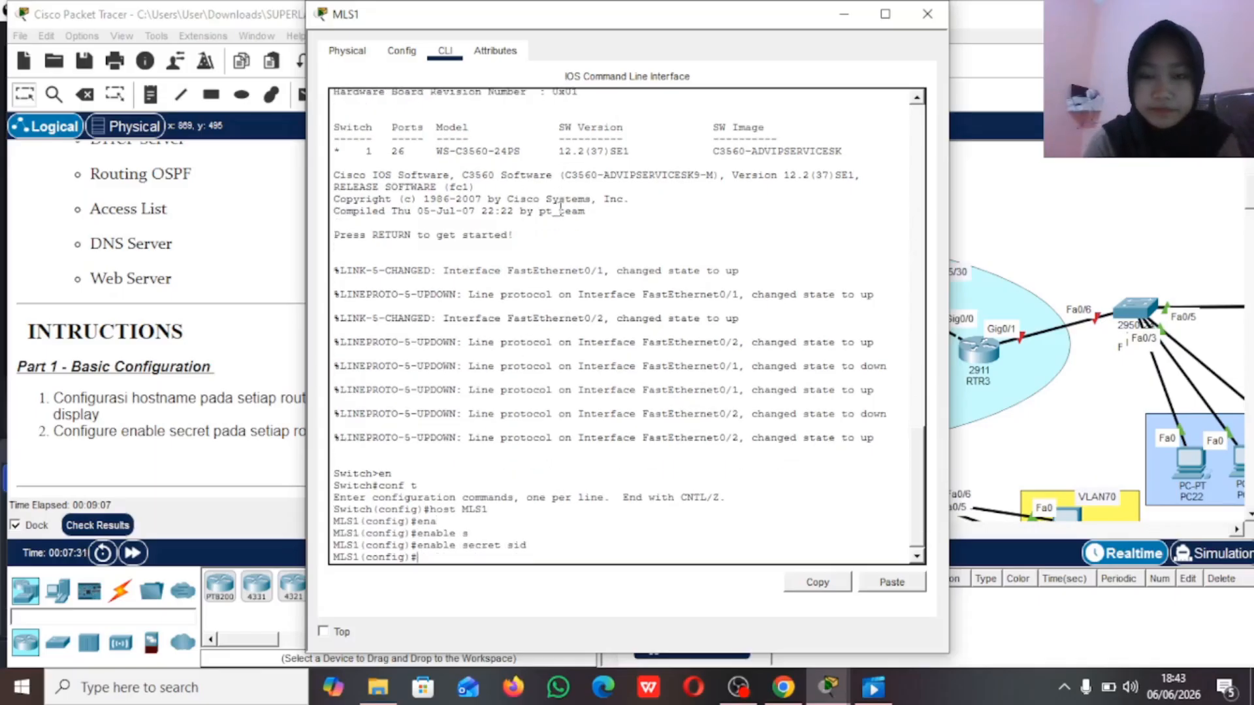
Step: Enter global configuration mode on the switch linked to MLS1's Fa0/1 and set its hostname to SW1
click(844, 14)
scroll(809, 362, down, 1)
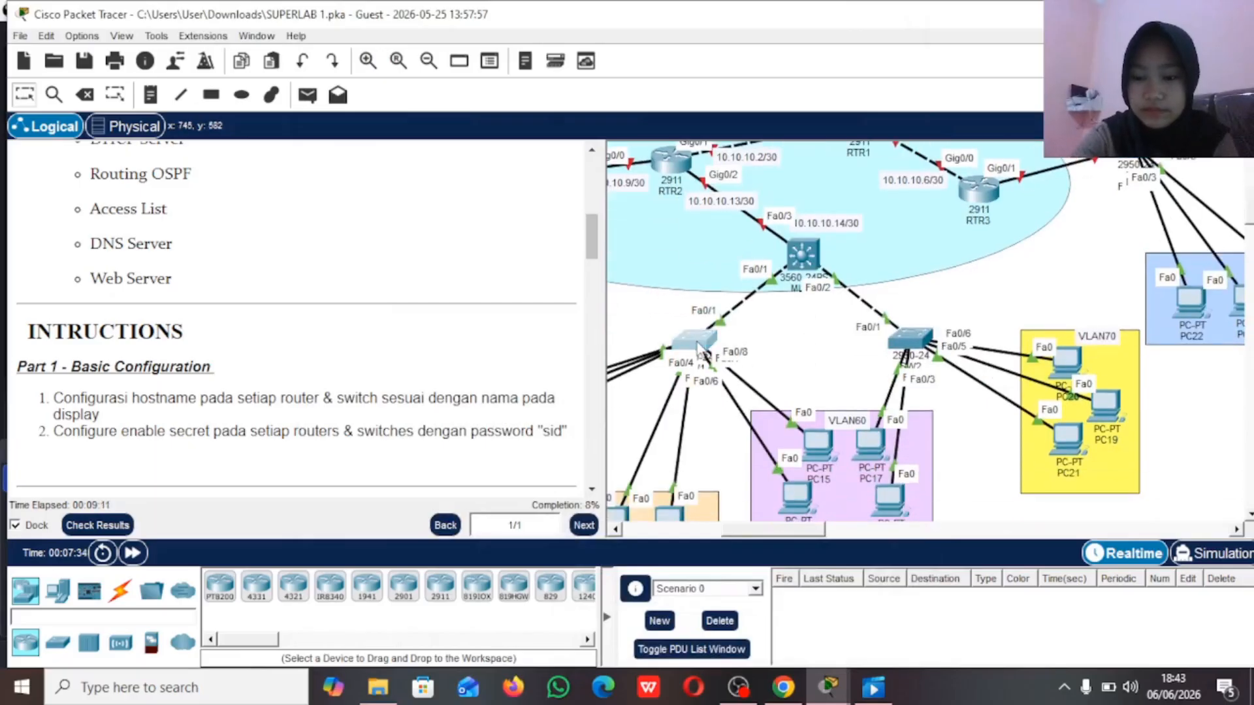
click(698, 344)
click(444, 51)
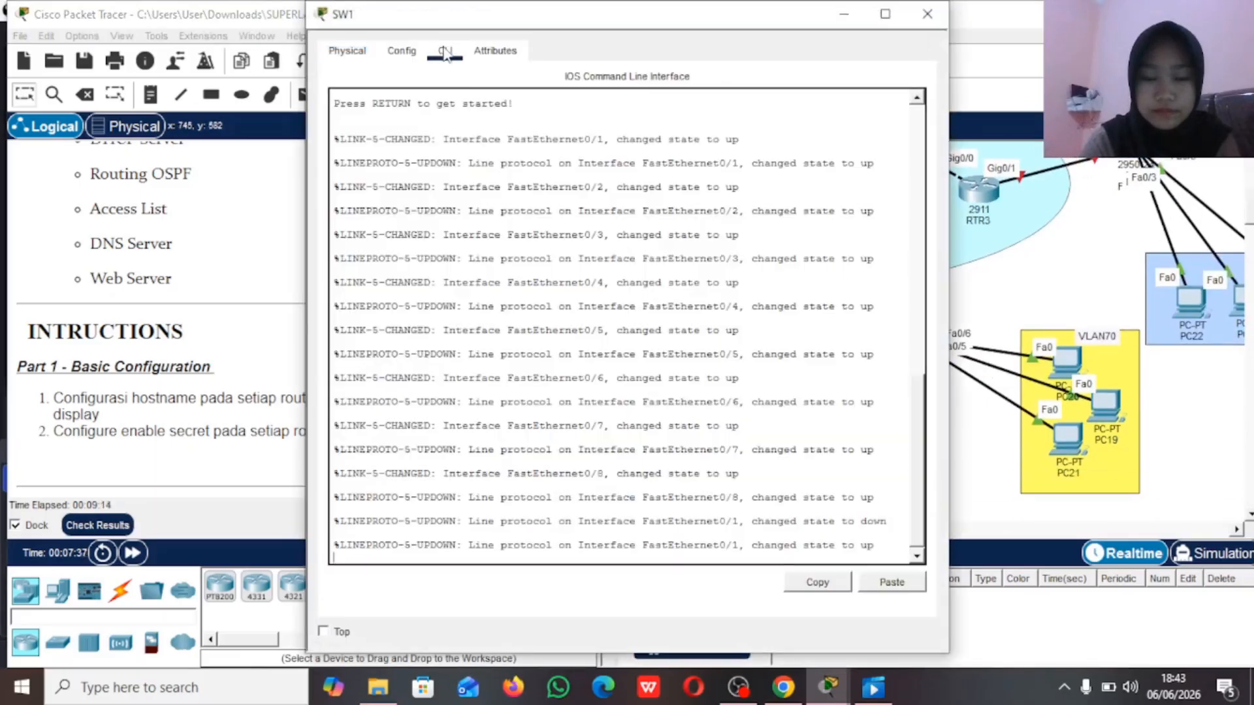
key(Return)
text(en)
key(Return)
text(conf t)
key(Return)
text(host SW1)
key(Return)
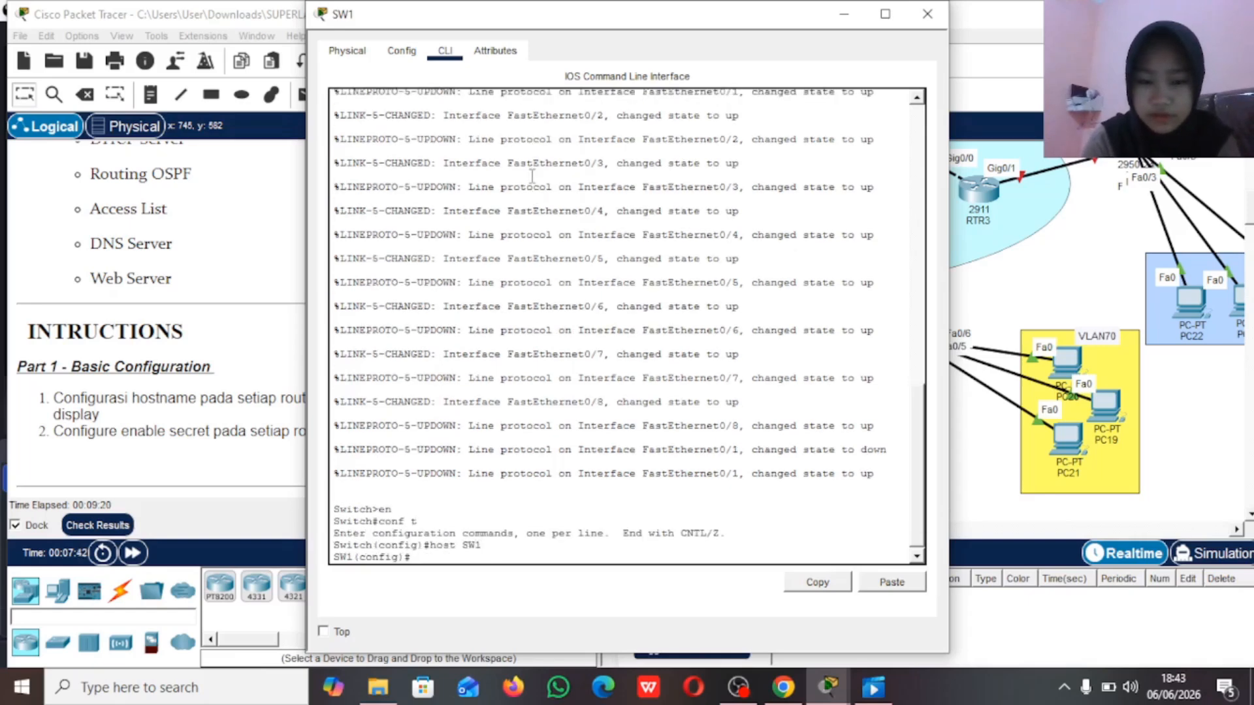
Step: Configure the enable secret password on SW1 as instructed, and put its window away
text(ena)
key(Tab)
text(s)
key(Tab)
text(sid)
key(Return)
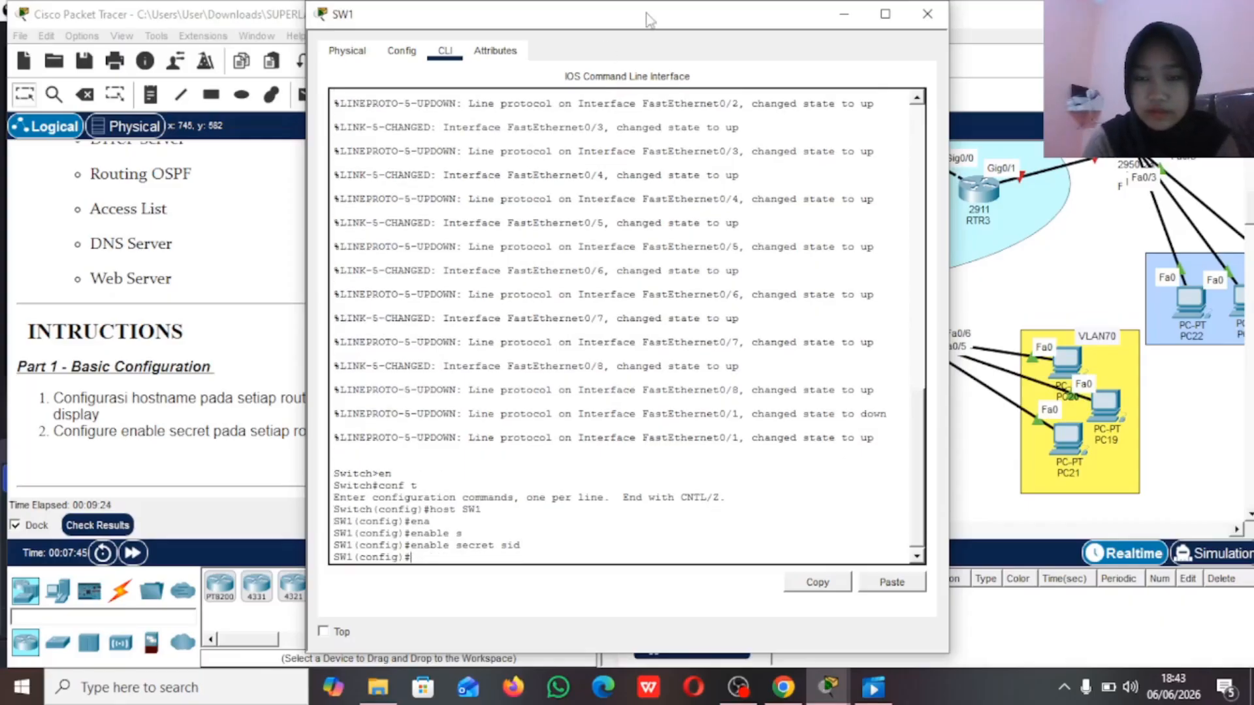
click(844, 14)
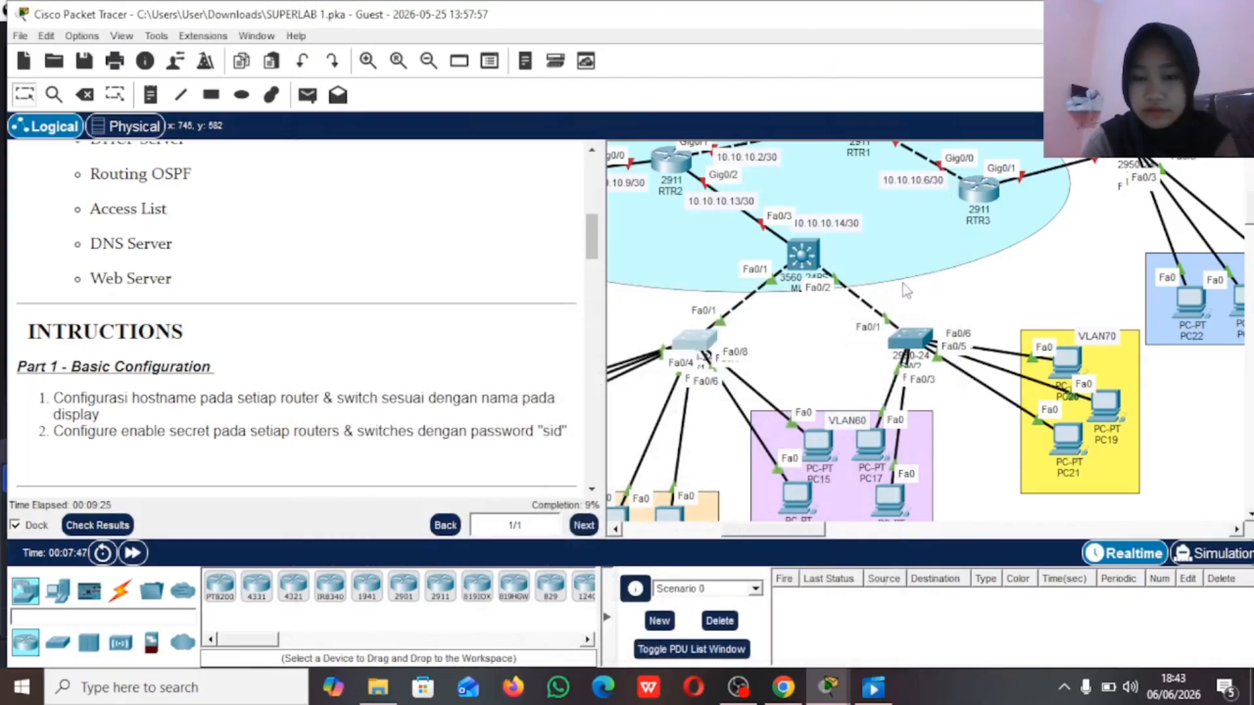
Step: Enter global configuration mode on the 2950 switch linked to MLS1's Fa0/2 and set its hostname to SW2
click(918, 341)
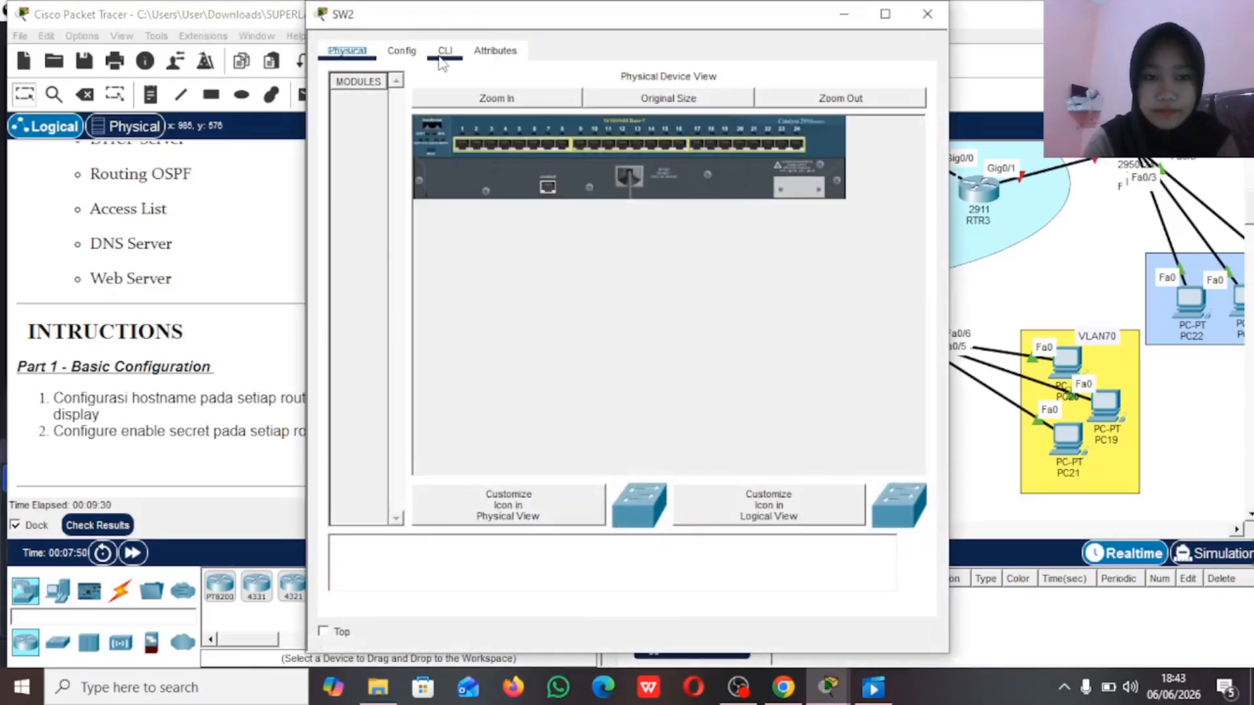
click(445, 51)
key(Return)
text(en)
key(Return)
text(conf t)
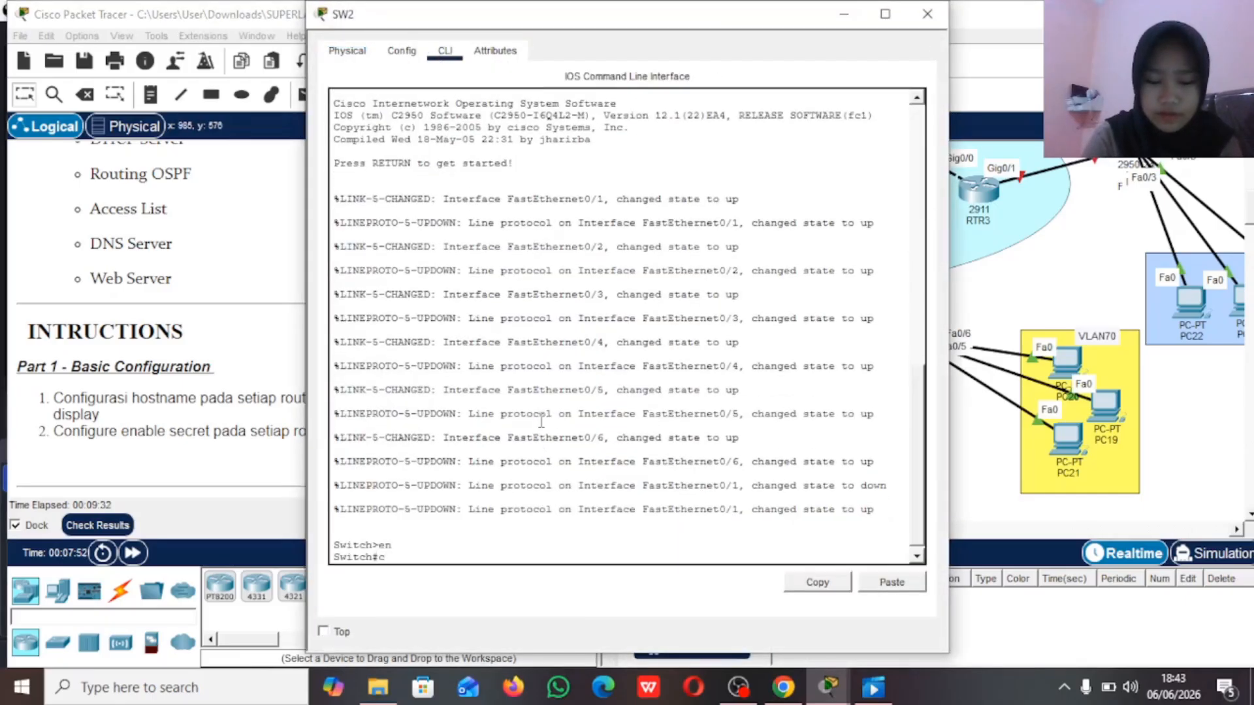
key(Return)
text(host SW2)
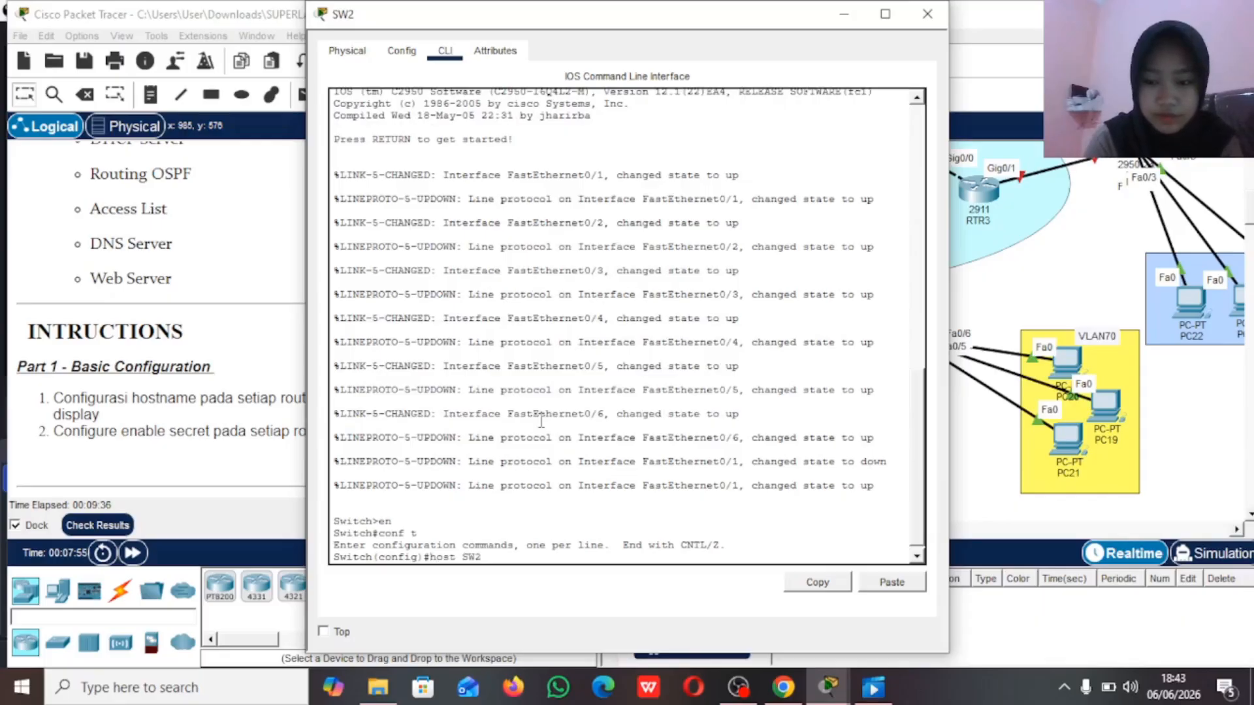
key(Return)
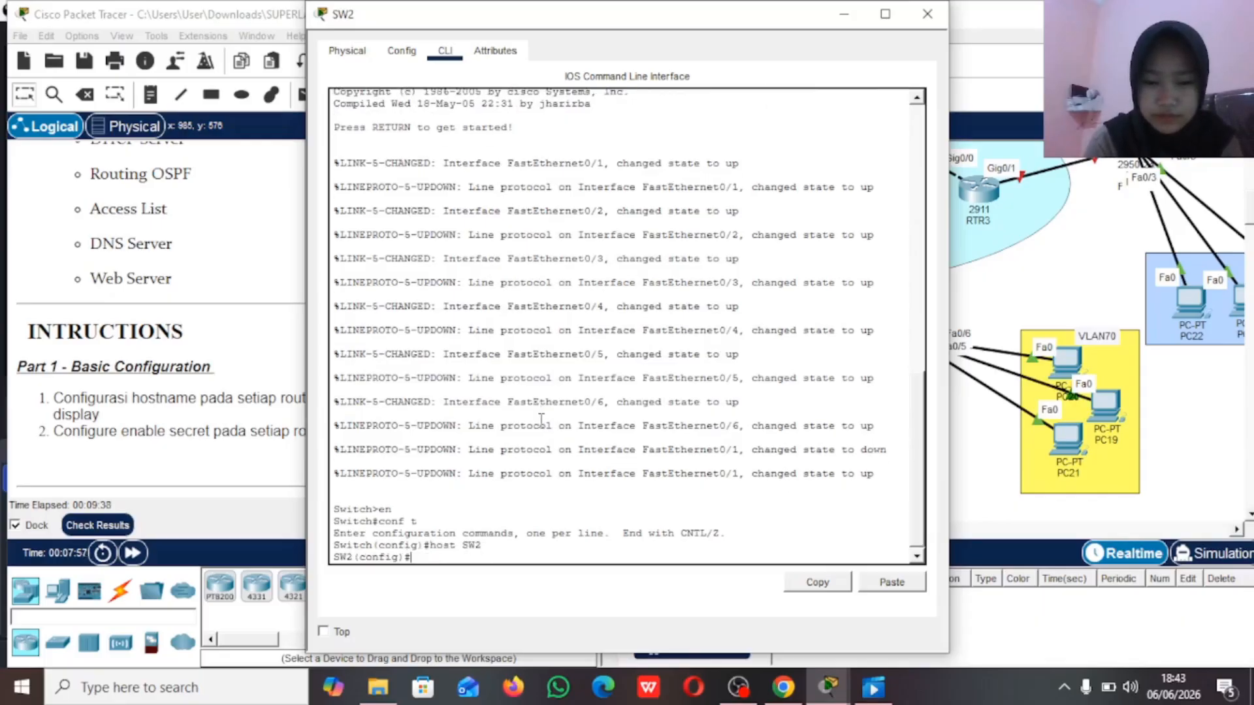
Step: Configure the enable secret password on SW2 as instructed, and put its window away
text(ena)
key(Tab)
text(s)
key(Tab)
text(sid)
key(Return)
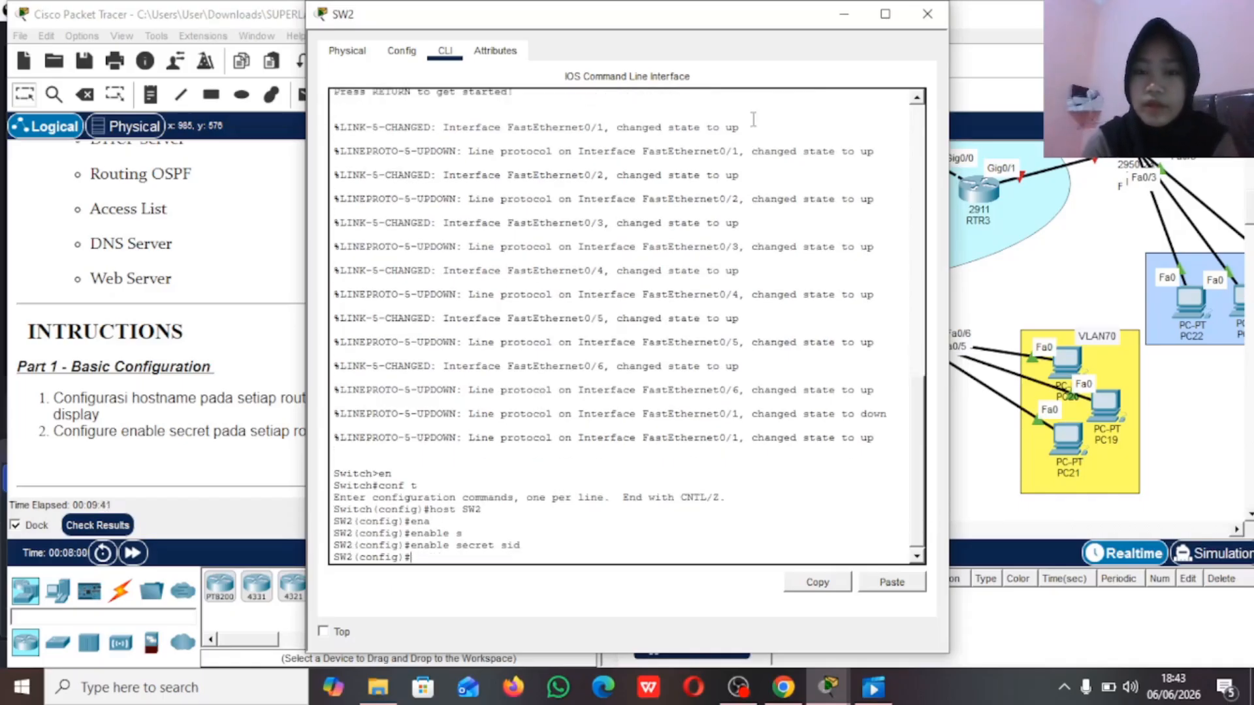
click(842, 16)
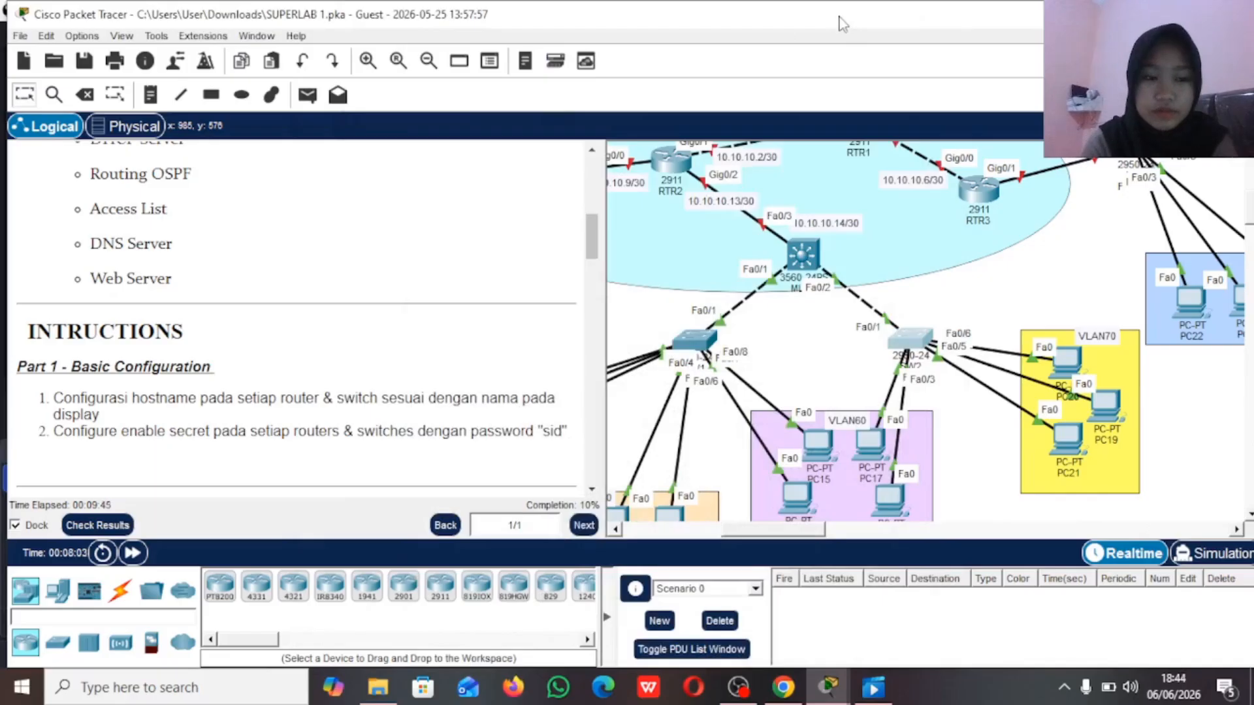
Step: Read the Part 2 instructions on VLANs and trunking for MLS2 and SW4, including the DNS address and the VLAN subnets
scroll(473, 317, down, 5)
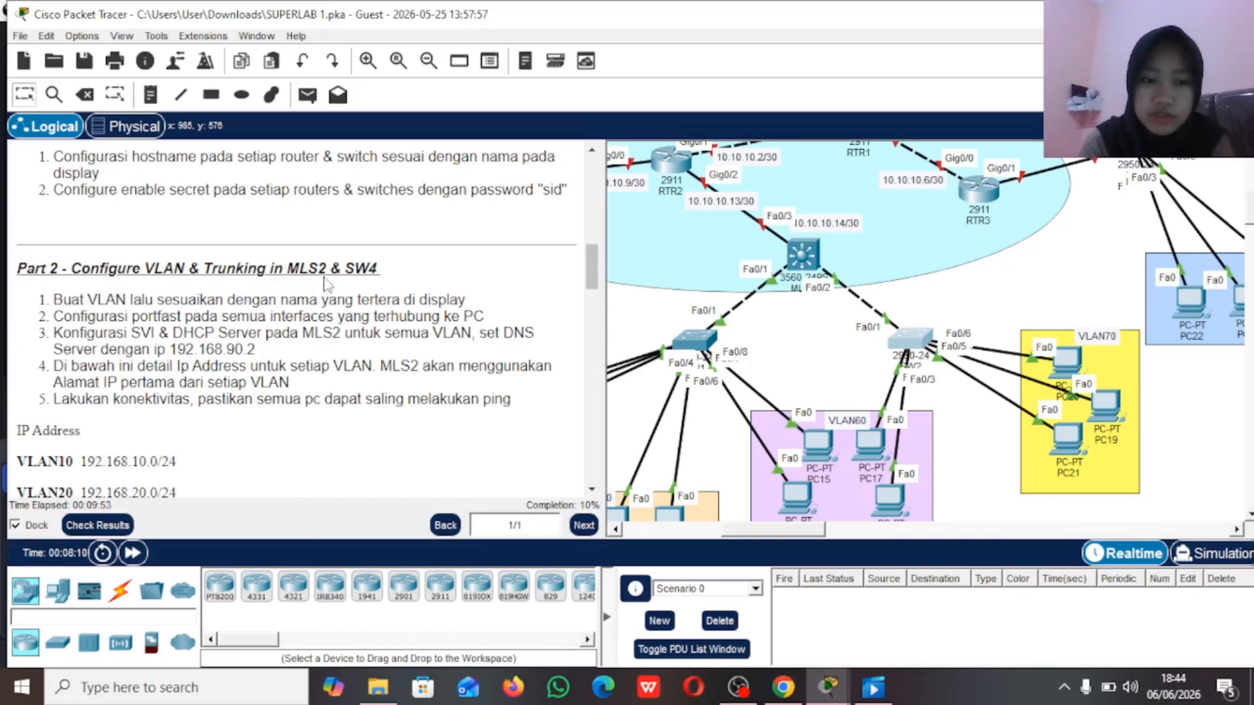
scroll(716, 254, up, 3)
scroll(717, 255, left, 6)
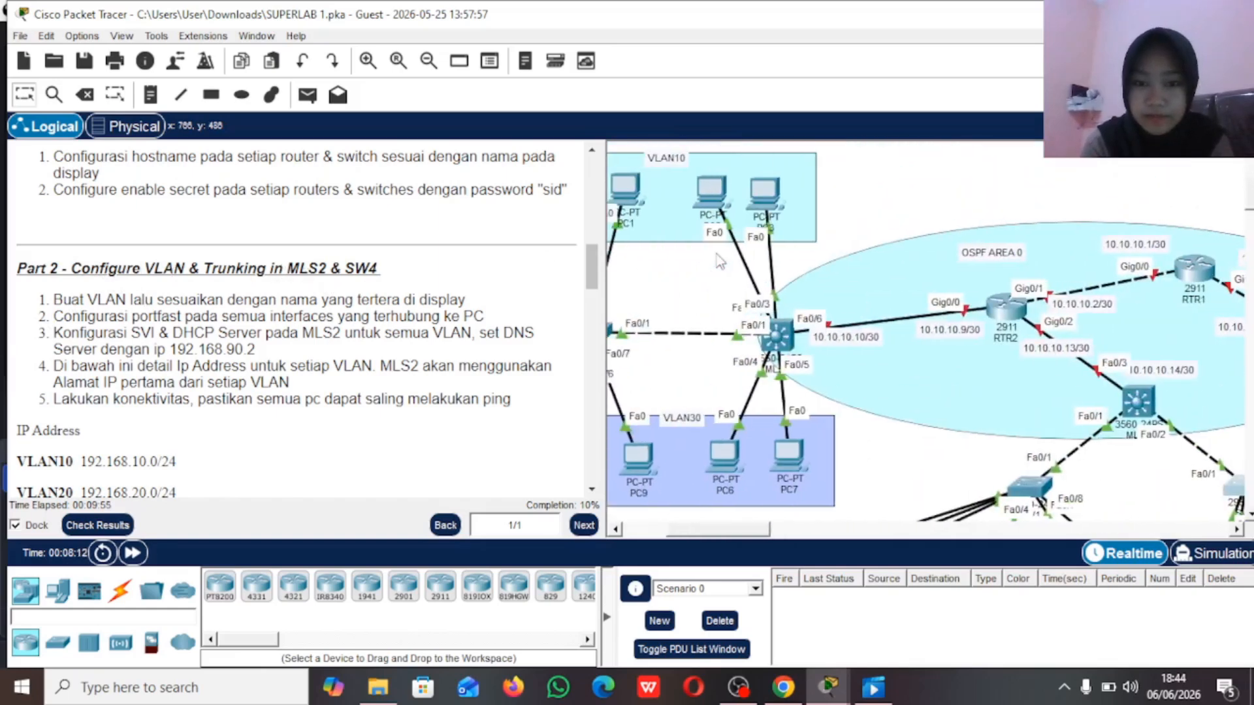
scroll(720, 261, left, 3)
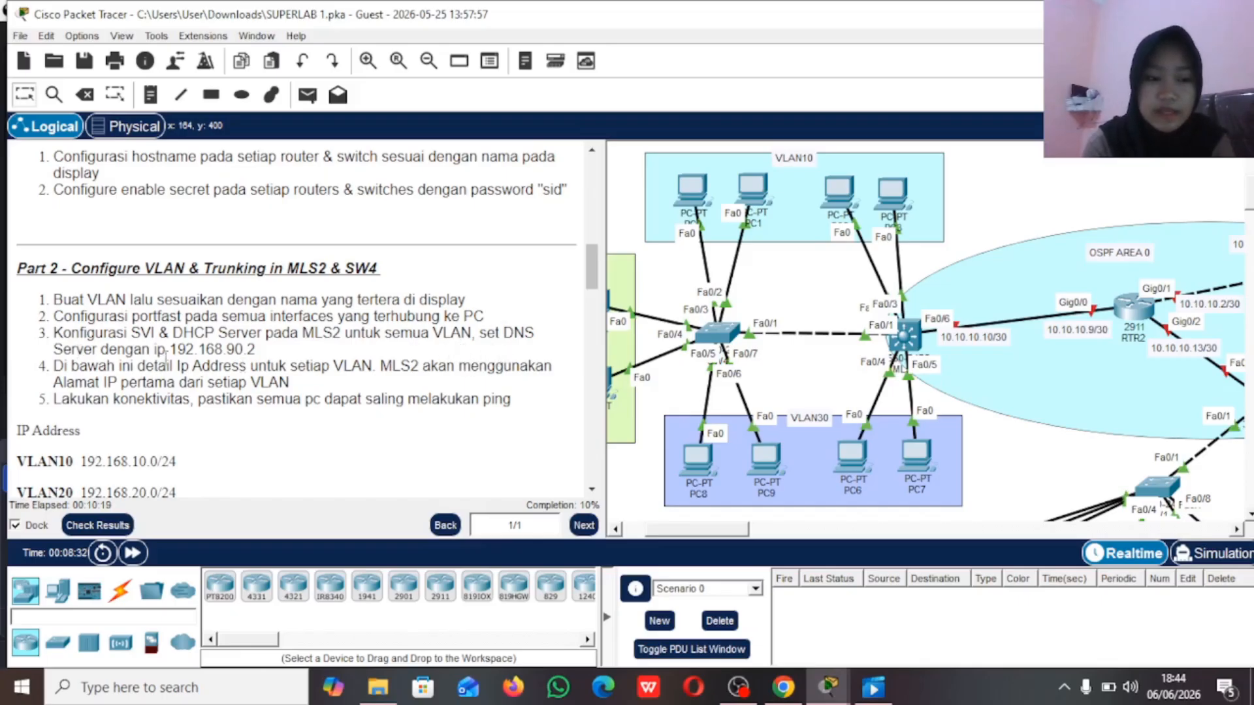
drag(168, 349, 262, 352)
click(262, 353)
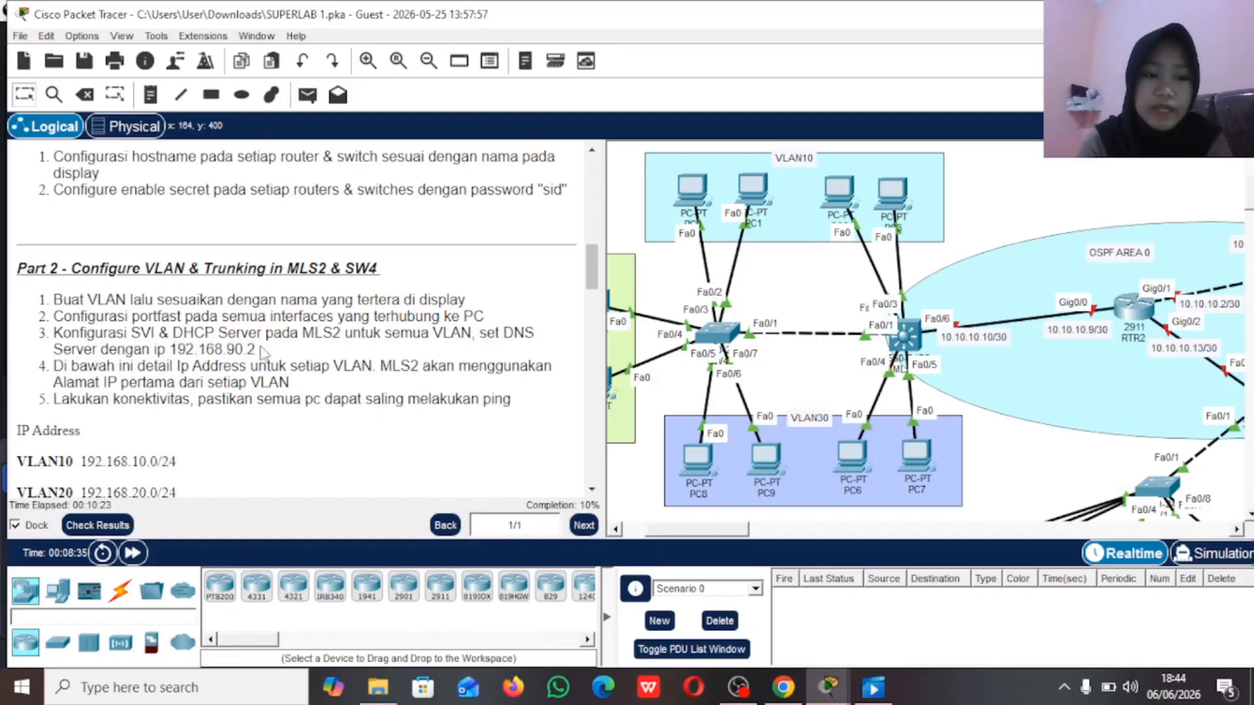
scroll(261, 353, down, 2)
scroll(153, 373, down, 2)
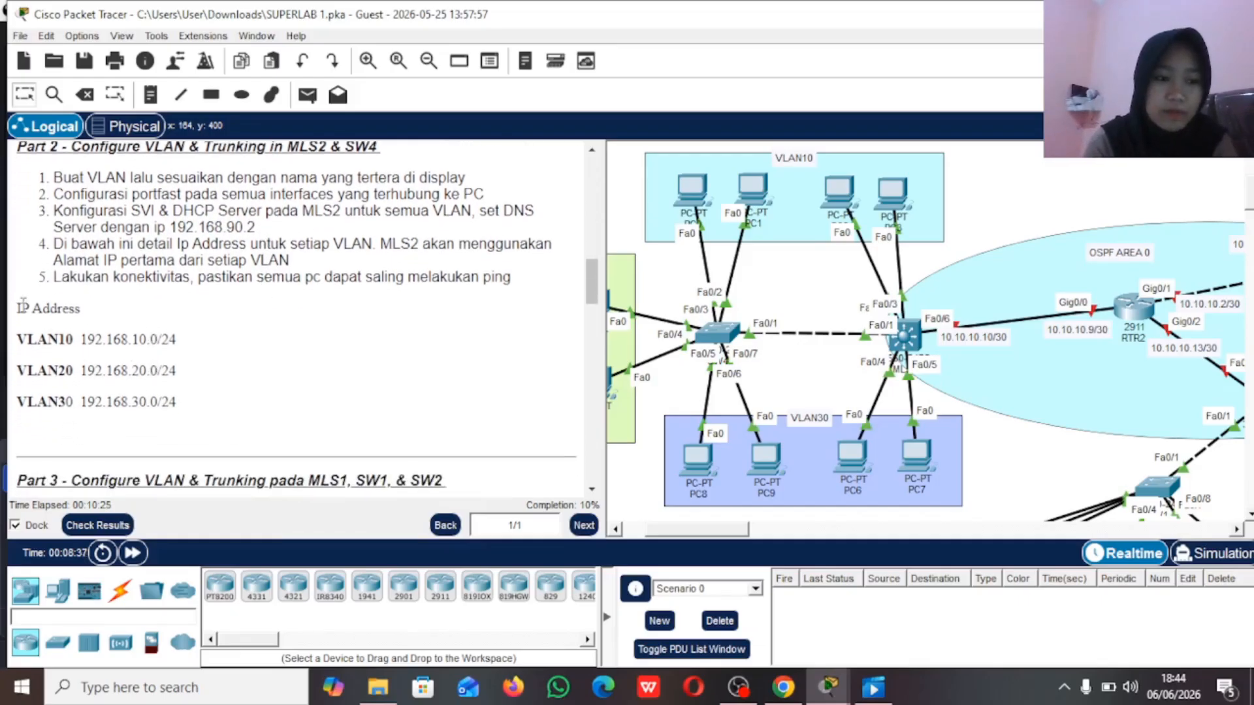
drag(23, 306, 199, 398)
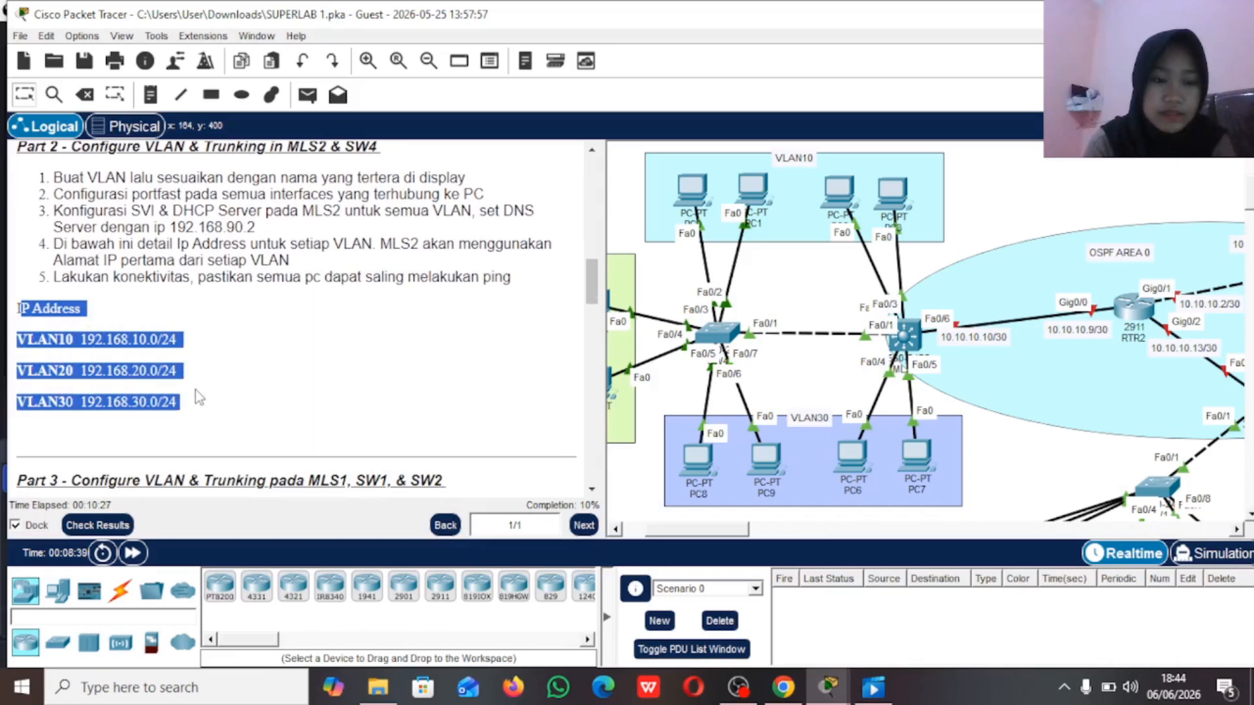
click(200, 398)
drag(132, 339, 158, 408)
drag(162, 338, 182, 403)
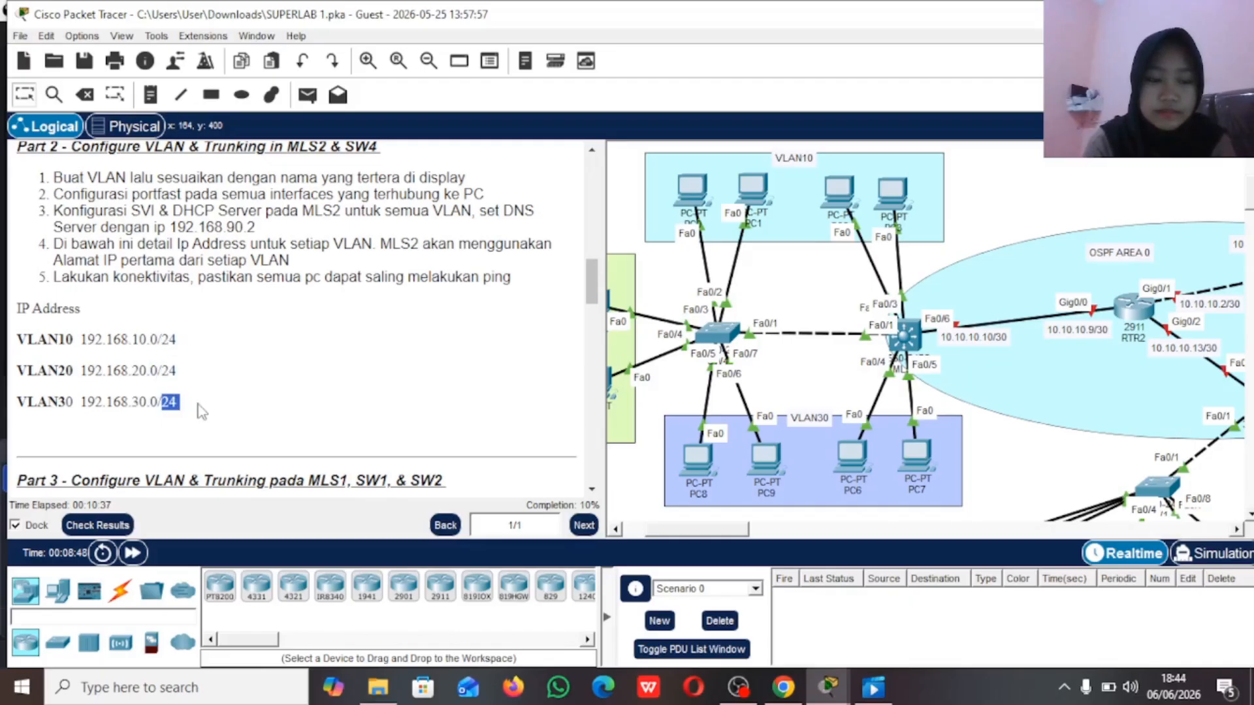
click(236, 403)
scroll(237, 403, up, 1)
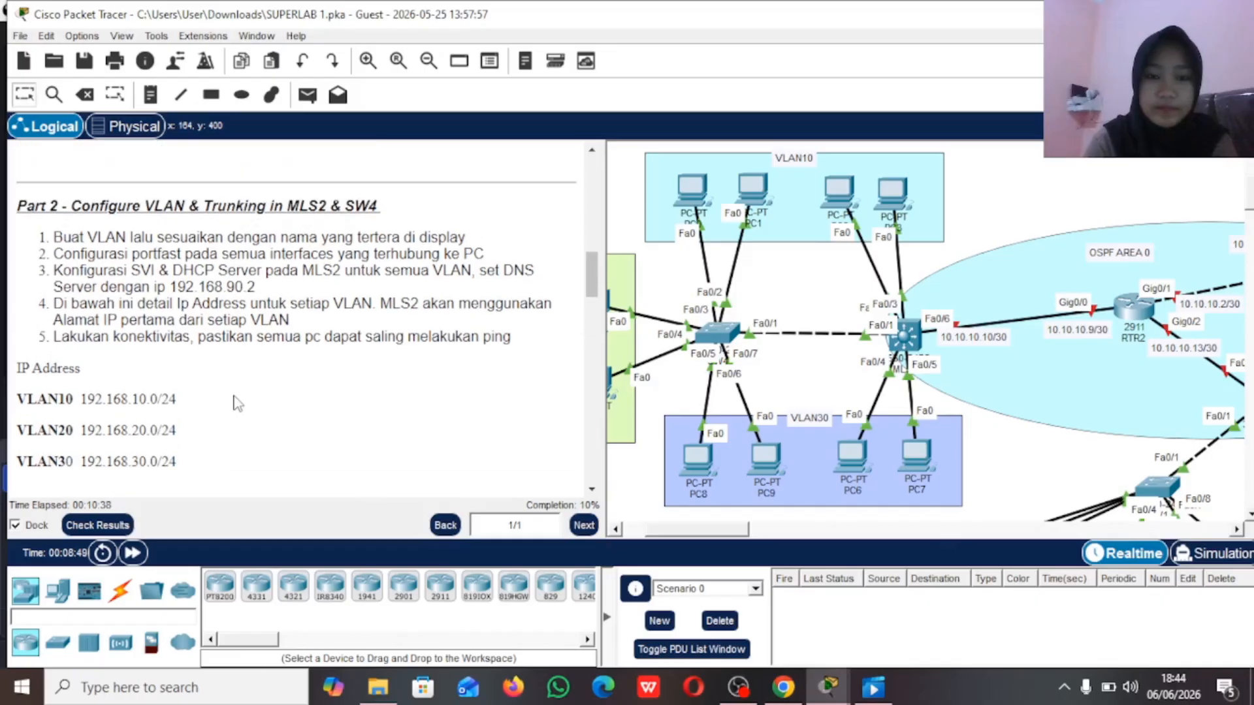
Step: Create VLAN 10 on SW4 and name it VLAN10
click(714, 339)
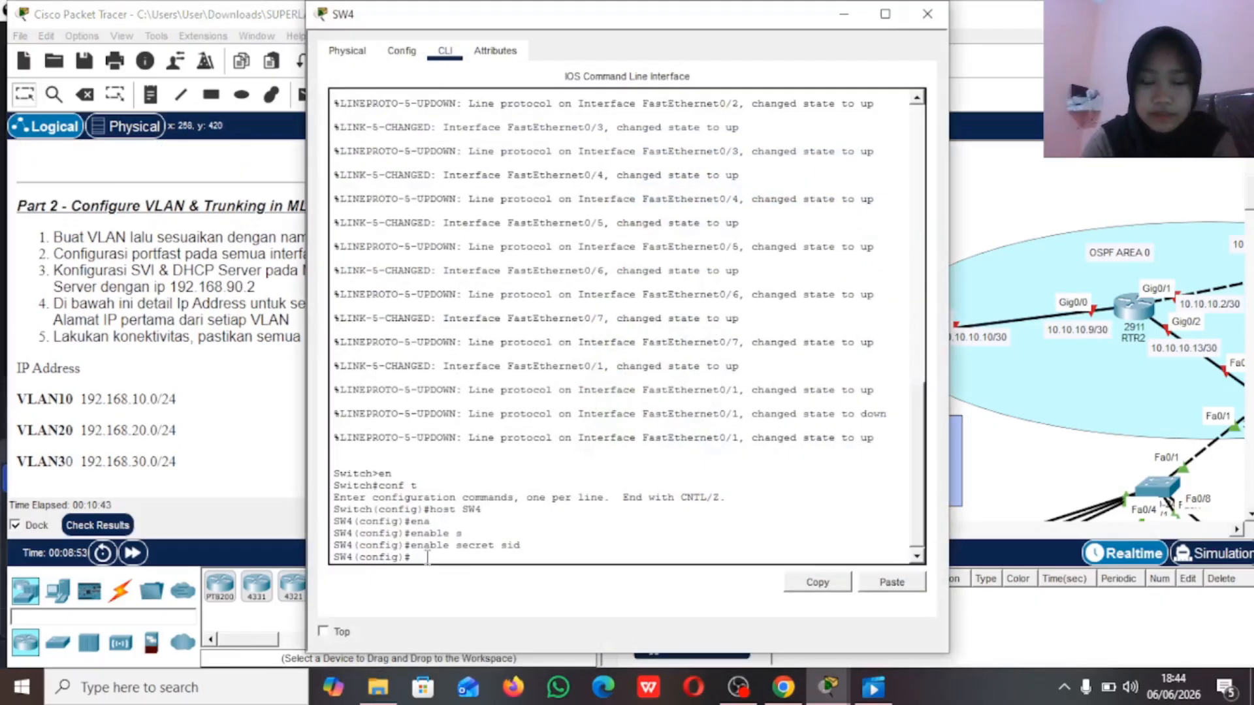
text(vlan 10)
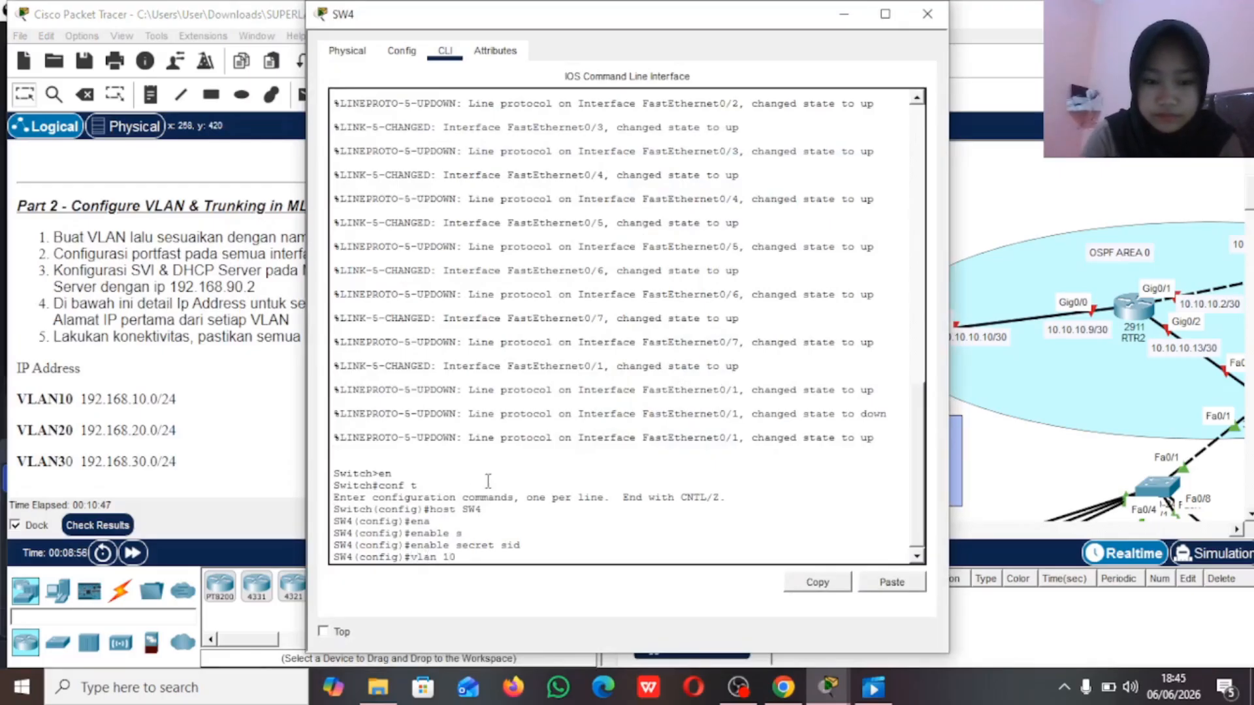
key(Return)
text(name VLAN10)
key(Return)
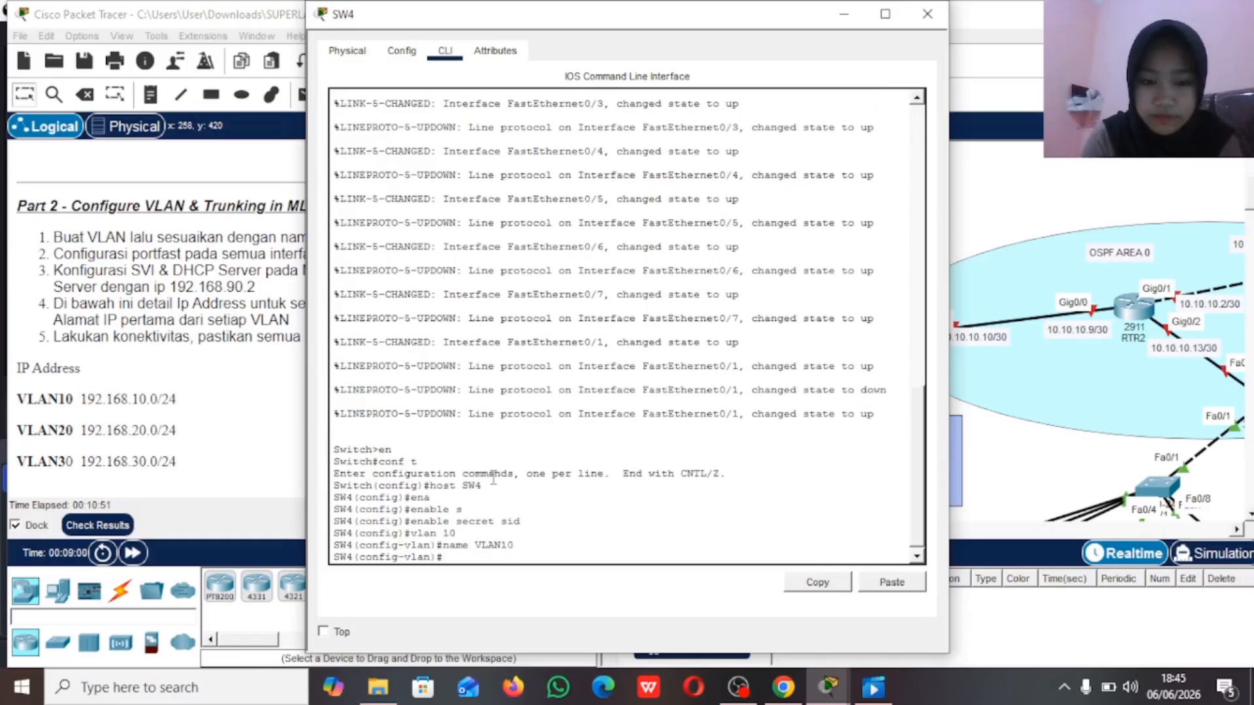
Step: Create VLAN 20 on SW4 and name it VLAN20
text(vlan 20)
key(Return)
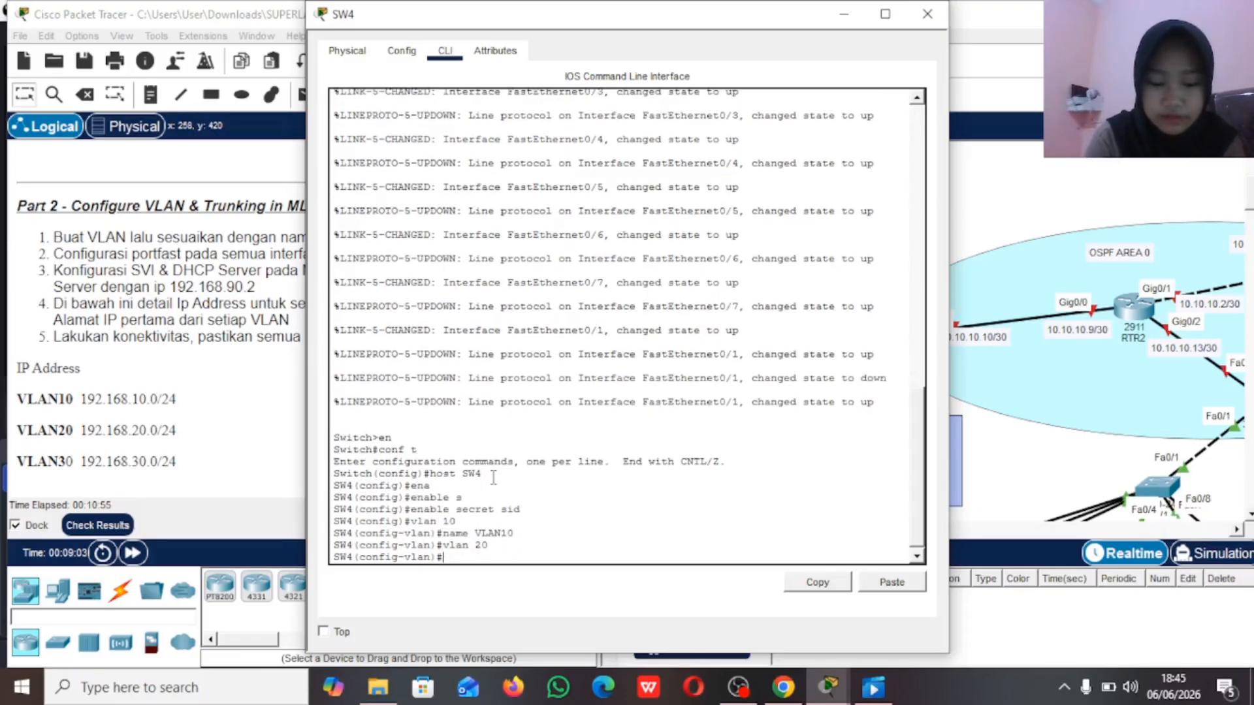
text(name VLAN20)
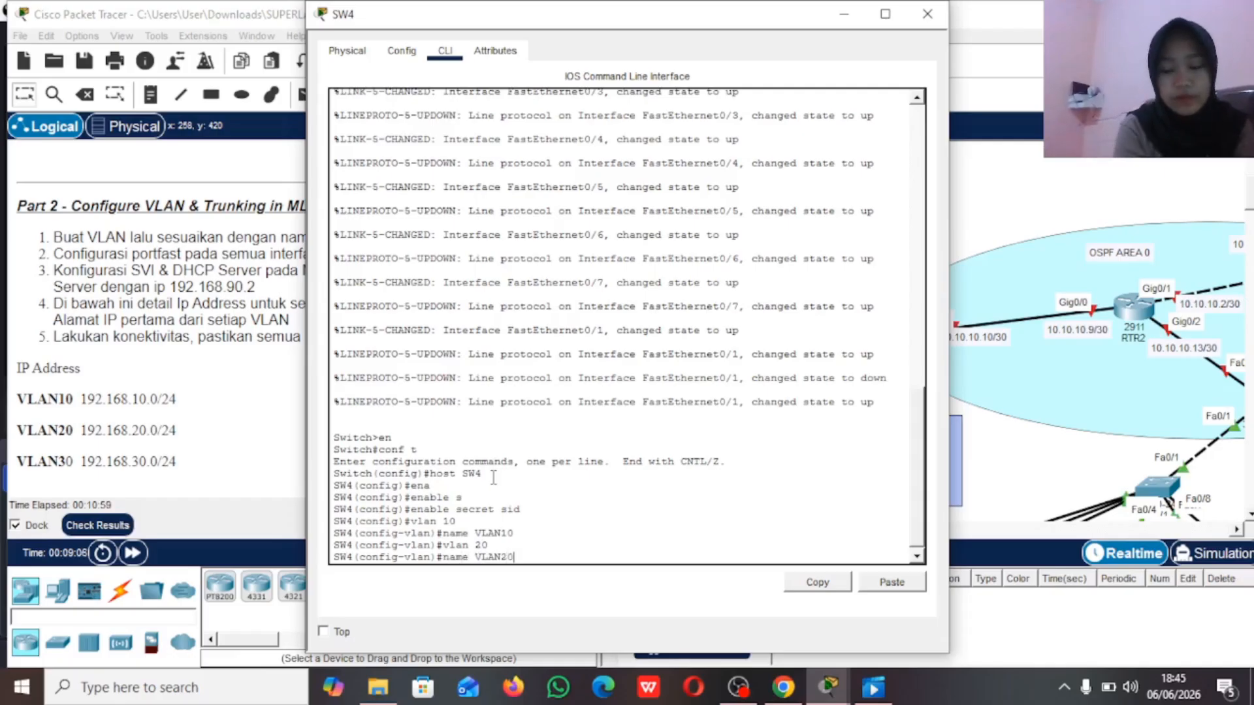
key(Return)
key(Return)
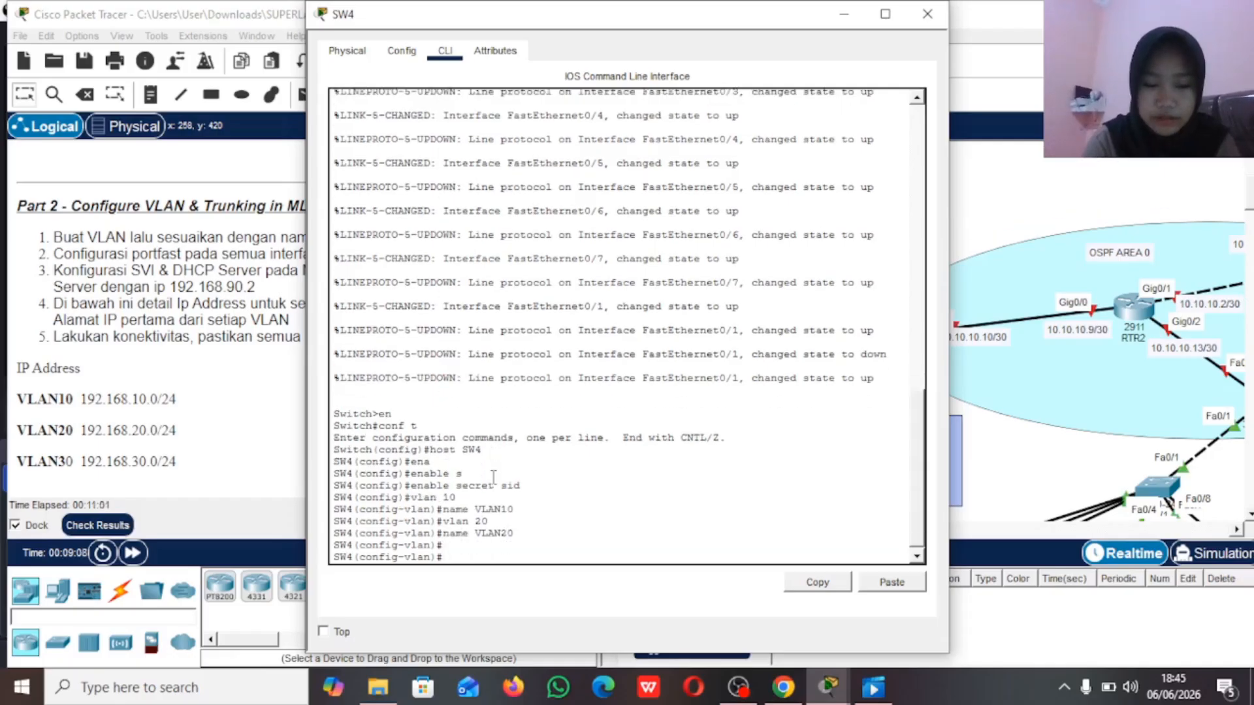
Step: Create VLAN 30 on SW4 with the name VLAN30, return to global configuration mode and put the window away
text(vlan 30)
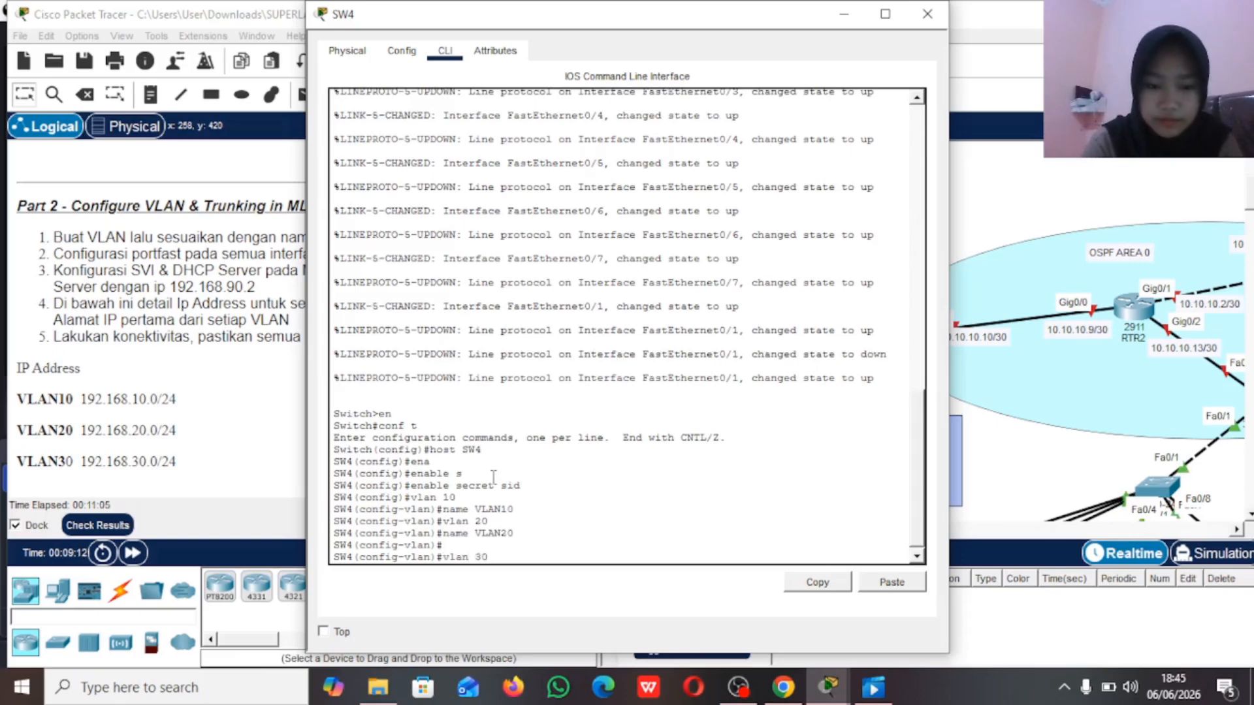
key(Return)
text(name VLAN30)
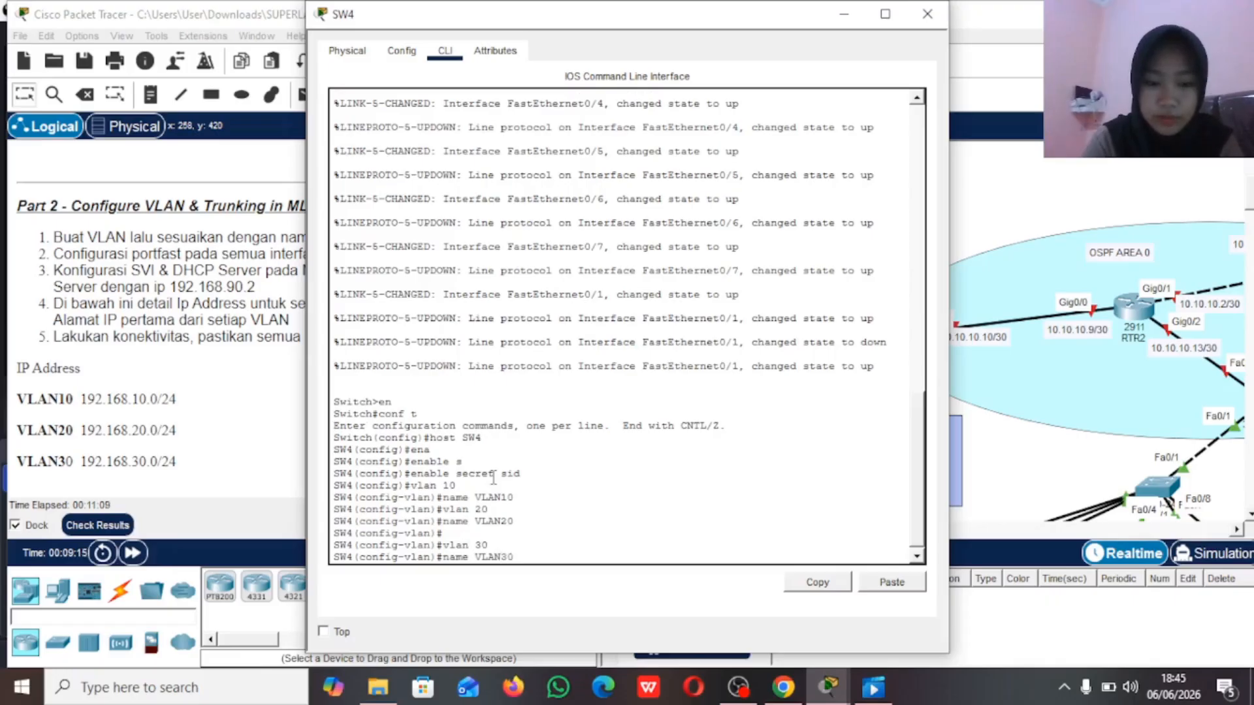
key(Return)
text(e)
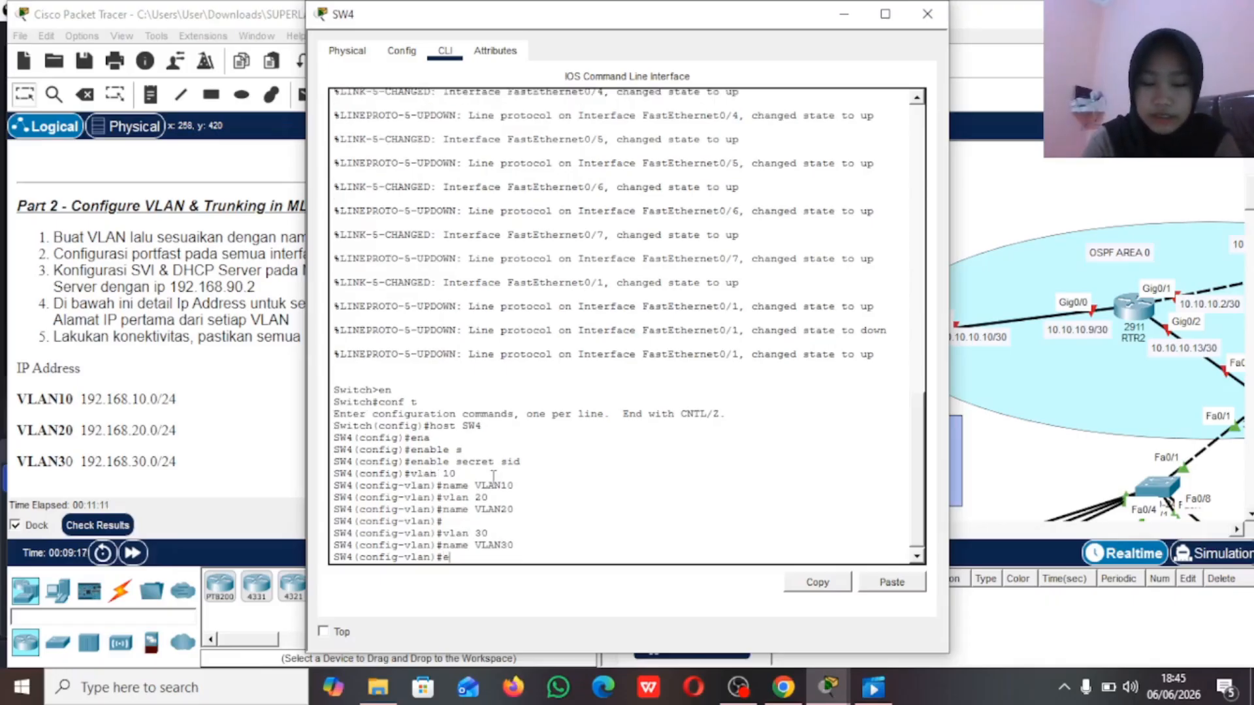
text(x)
key(Return)
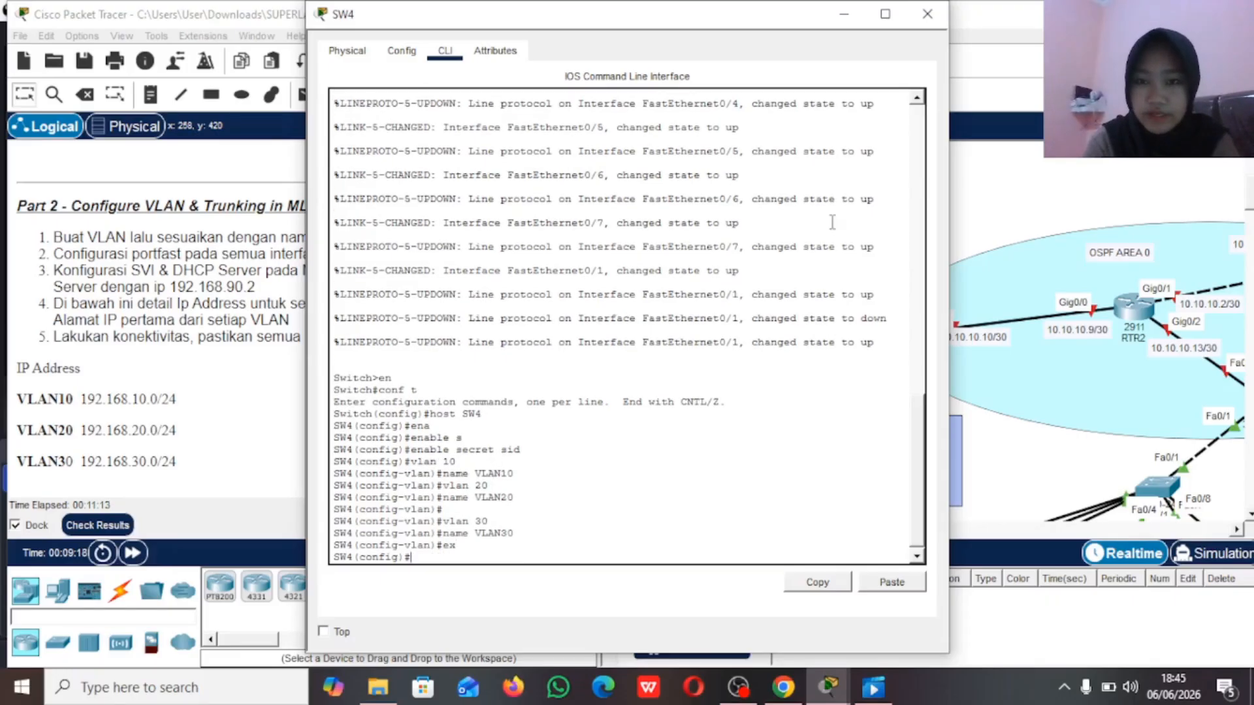
click(843, 14)
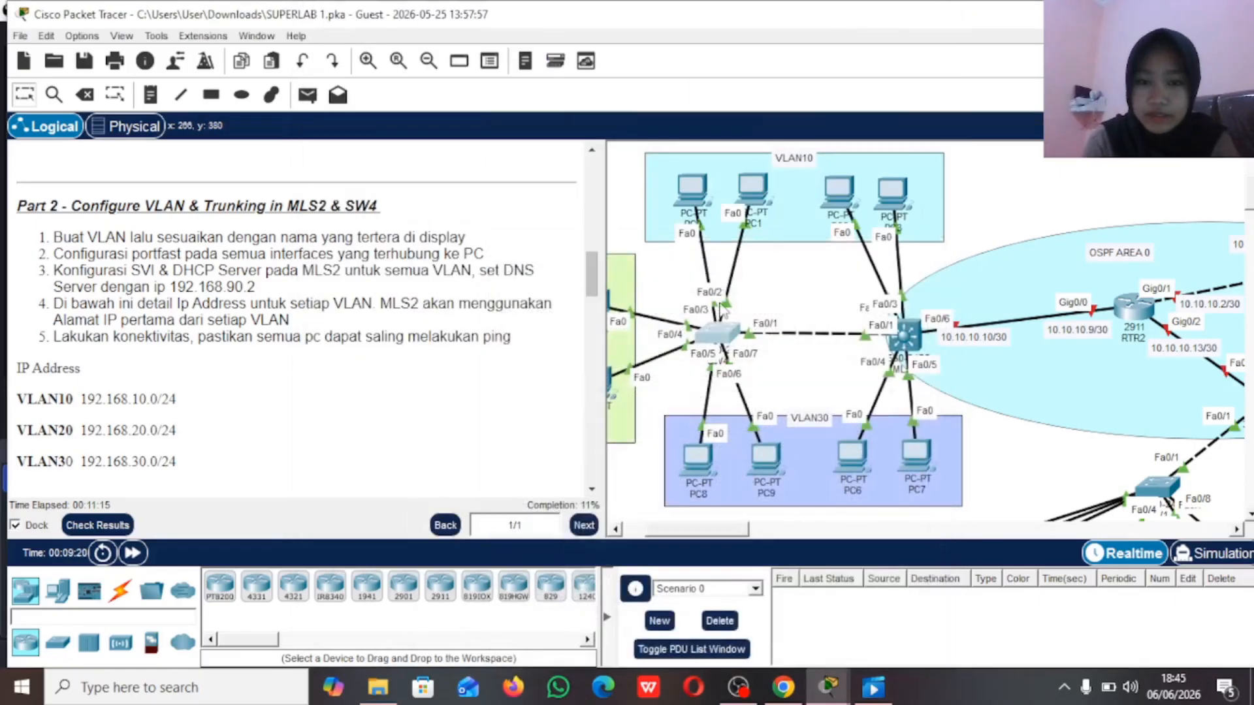
Step: Shift PC1 slightly within the VLAN10 area of the topology, and bring up SW4's command line
scroll(890, 431, left, 3)
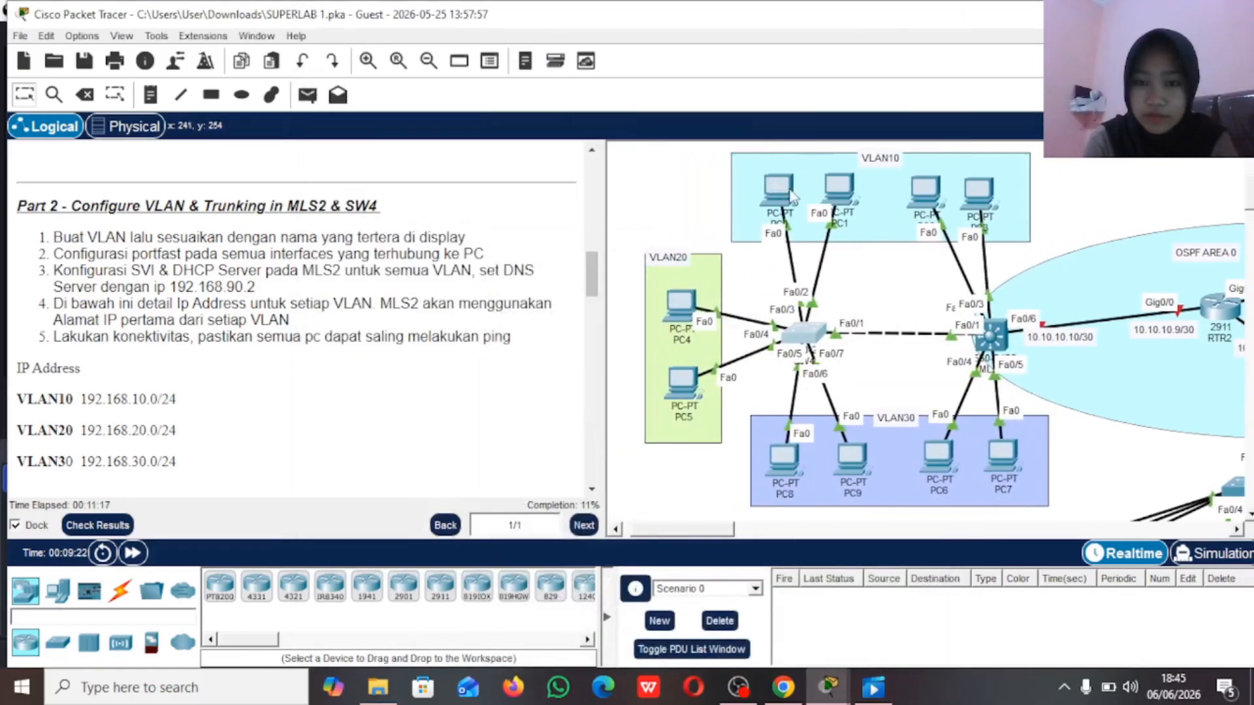
mouse_move(838, 191)
mouse_down()
mouse_move(871, 204)
mouse_move(854, 191)
mouse_up()
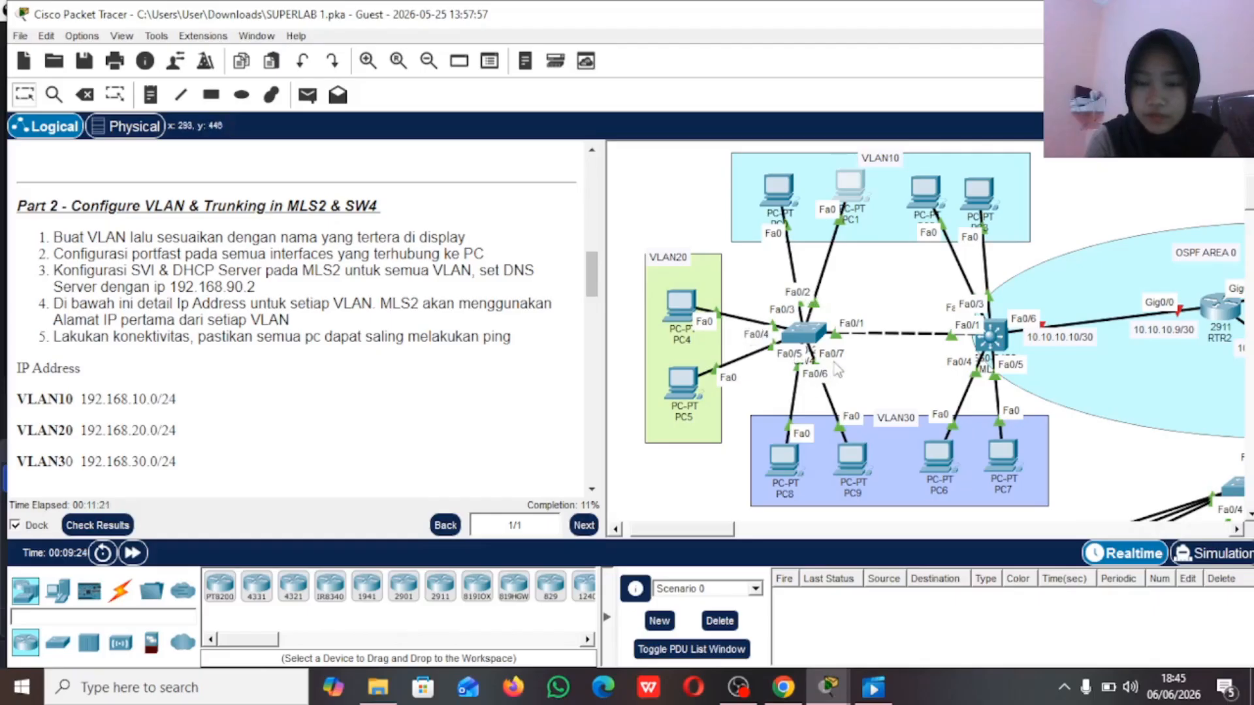
click(810, 334)
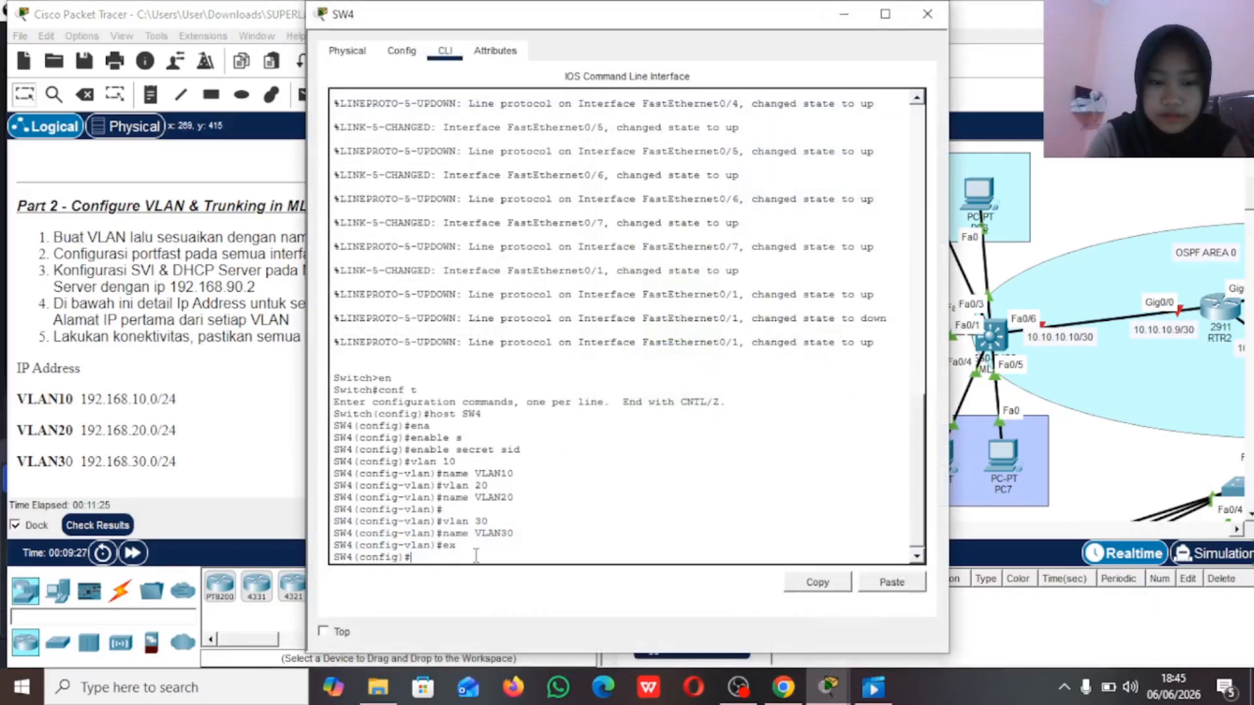
Step: Select SW4's interface range fa0/2-3 and set its switchport mode to access
text(int range)
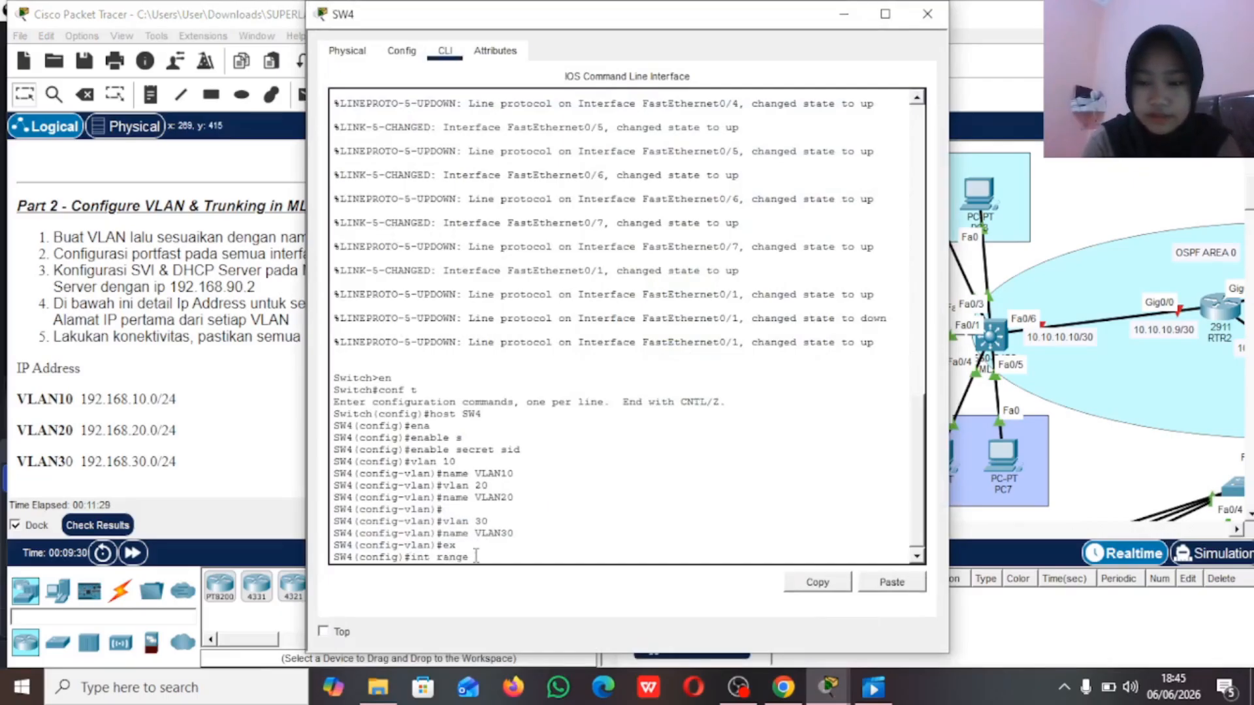
text( fa0/2-3)
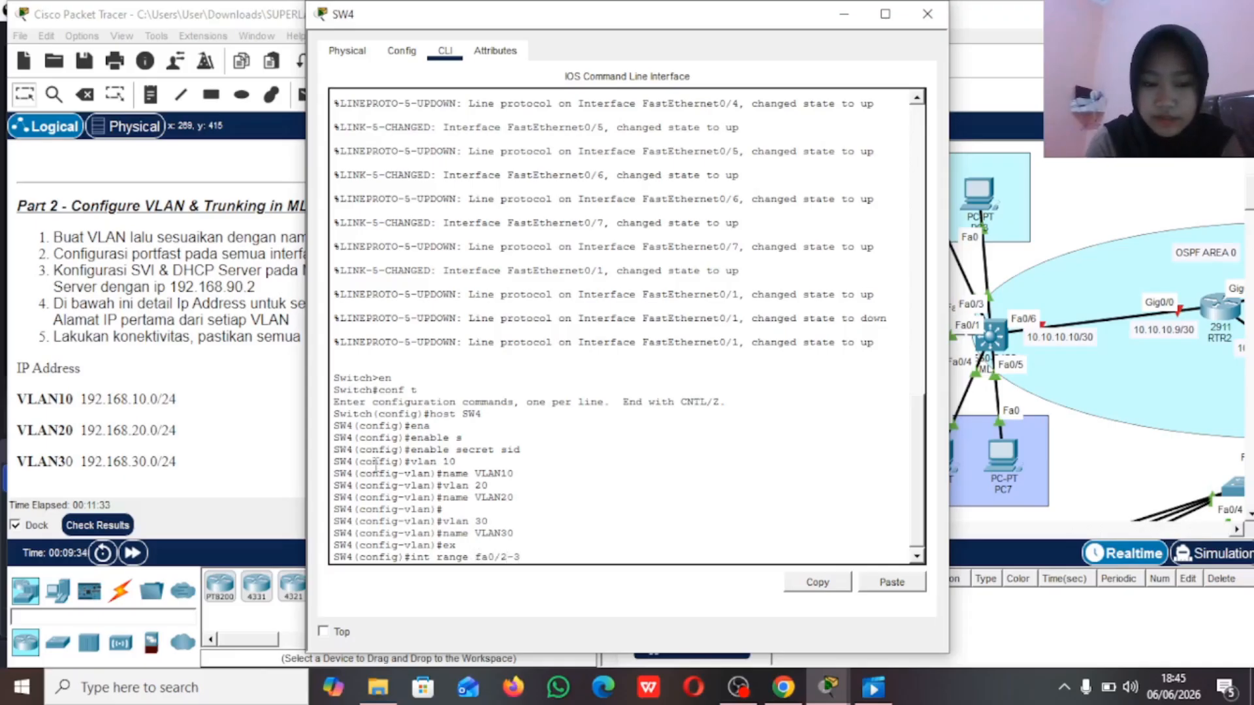
key(Return)
text(switchport)
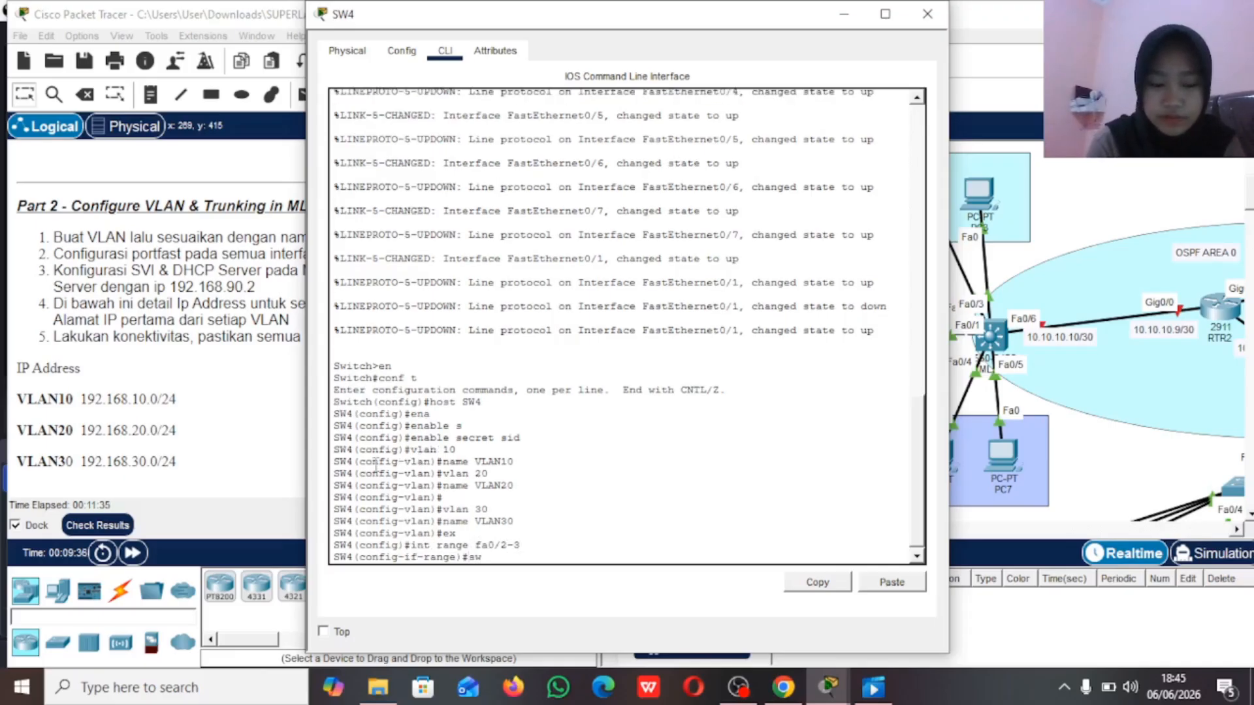
key(Tab)
text(m)
key(Tab)
text(a)
key(Tab)
key(Return)
Step: Assign SW4's ports fa0/2-3 to access VLAN 10
text(sw)
key(Tab)
text(a)
key(Tab)
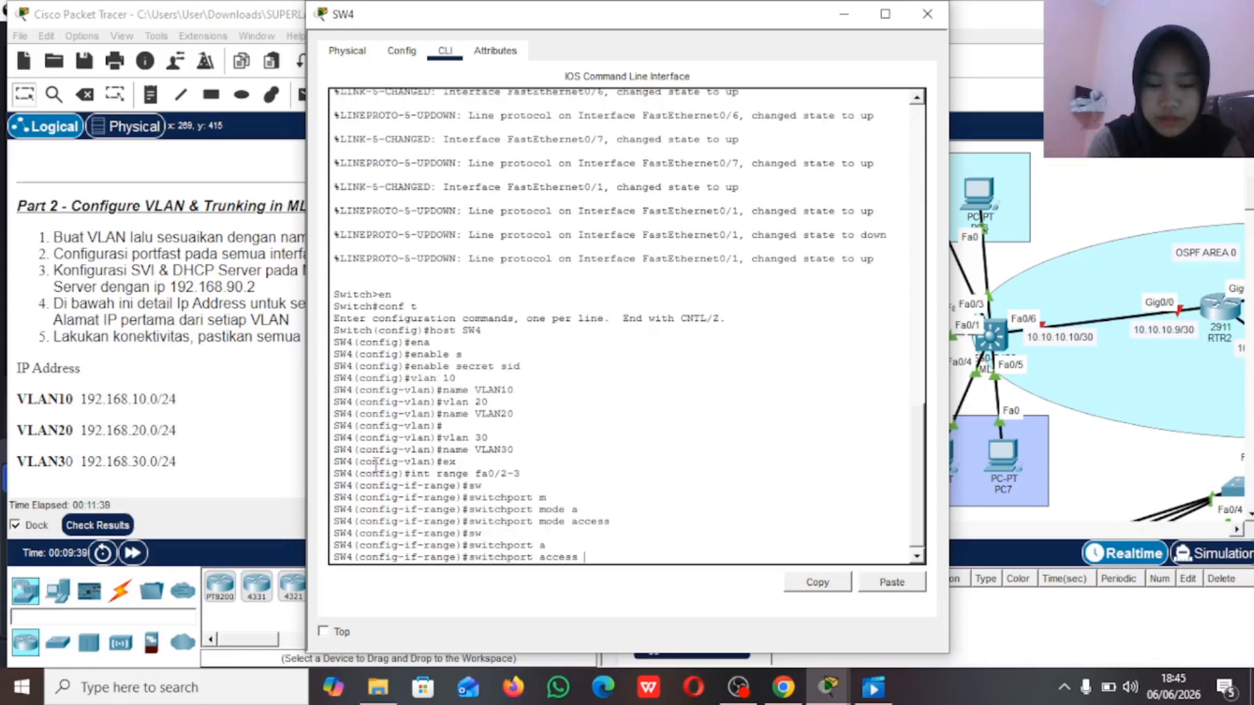
text(v)
key(Tab)
text(10)
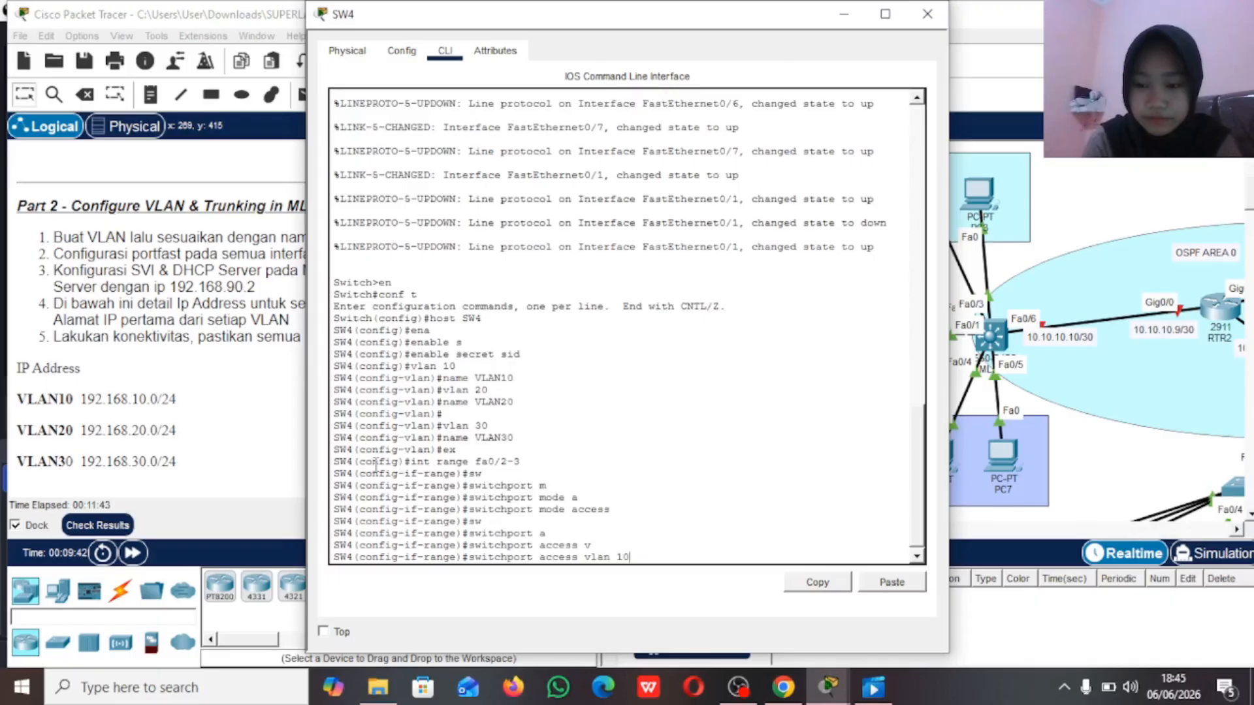
key(Return)
Step: Enable spanning-tree portfast on SW4's ports fa0/2-3
text(spann)
key(Tab)
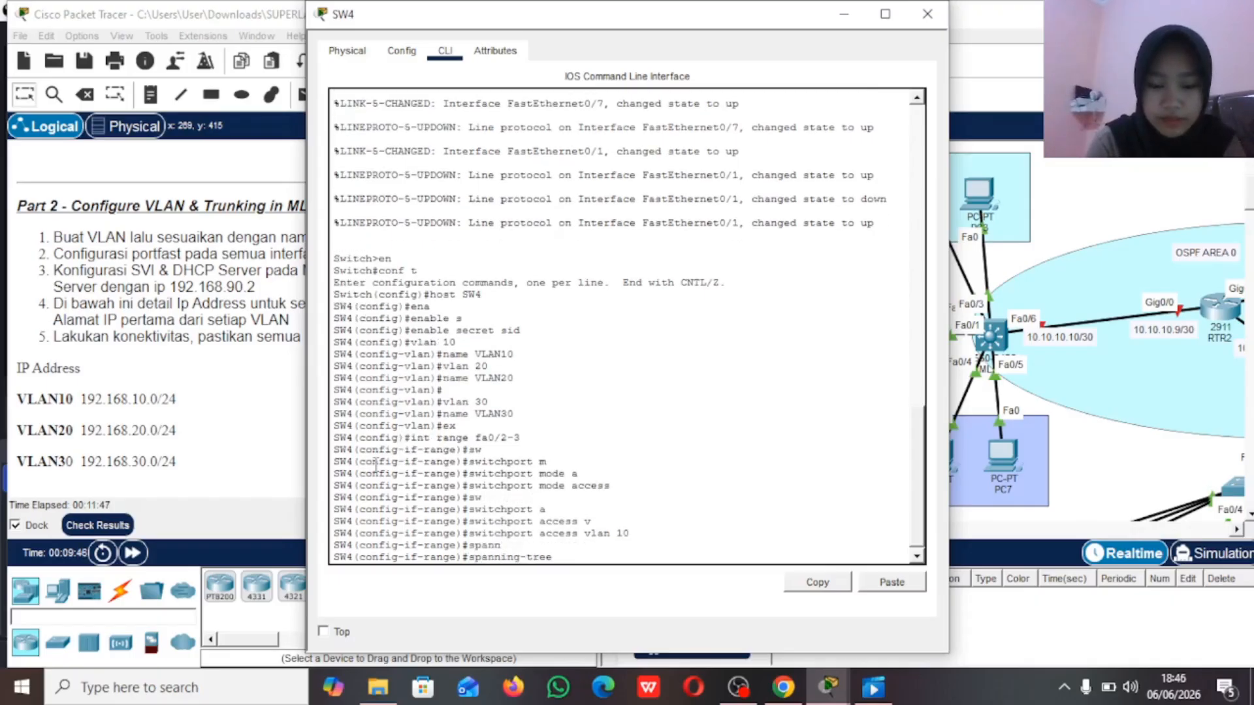
text(port)
key(Tab)
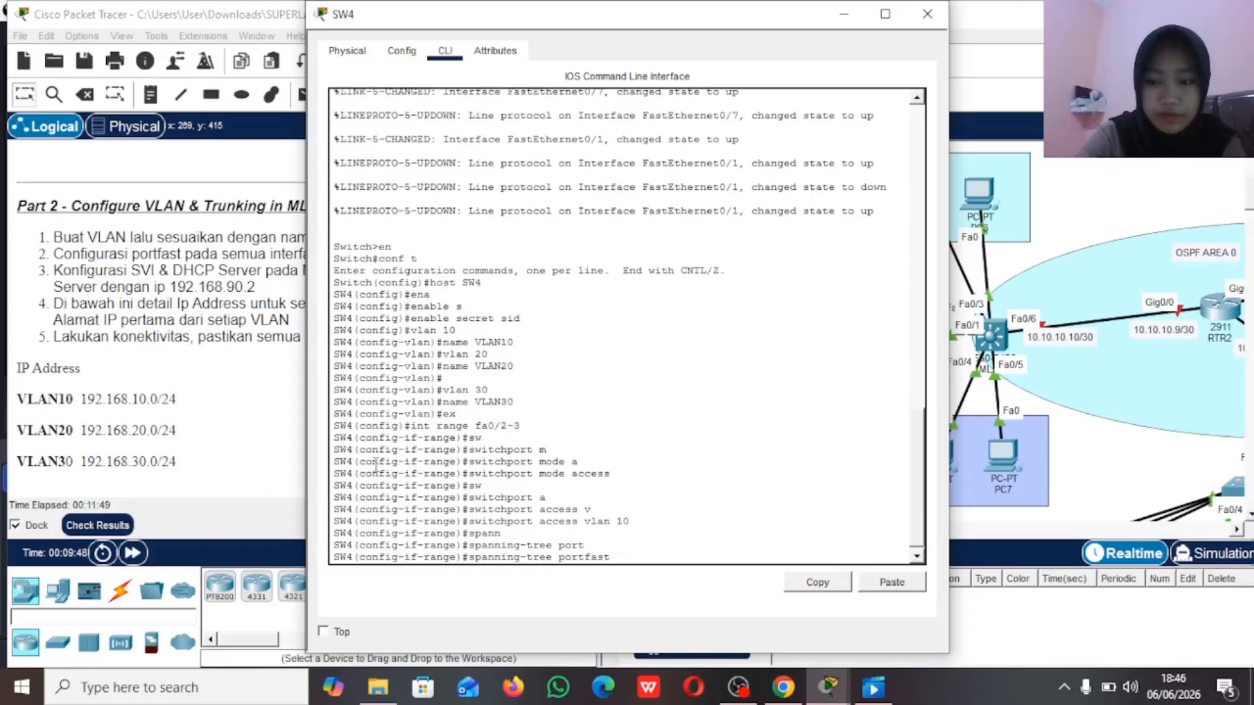
key(Return)
key(Return)
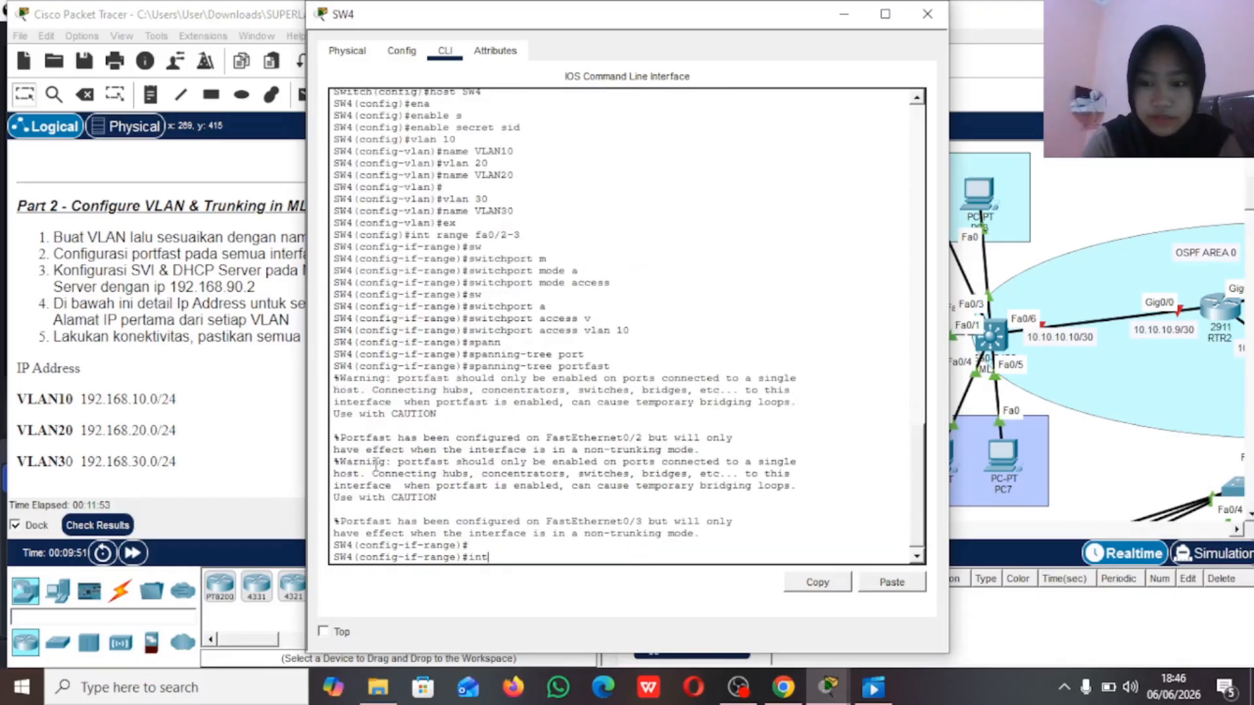
Step: Select SW4's interface range fa0/4-5 and set its switchport mode to access
text(int ra)
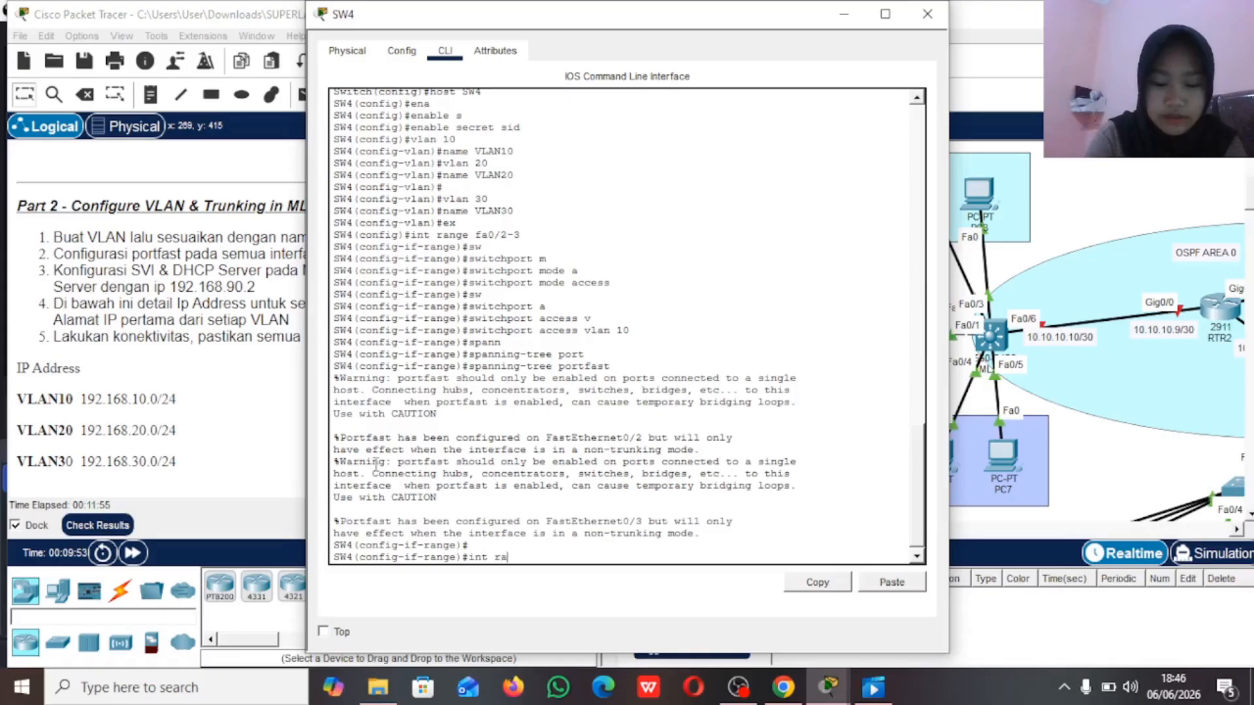
text(nge fa0/4-)
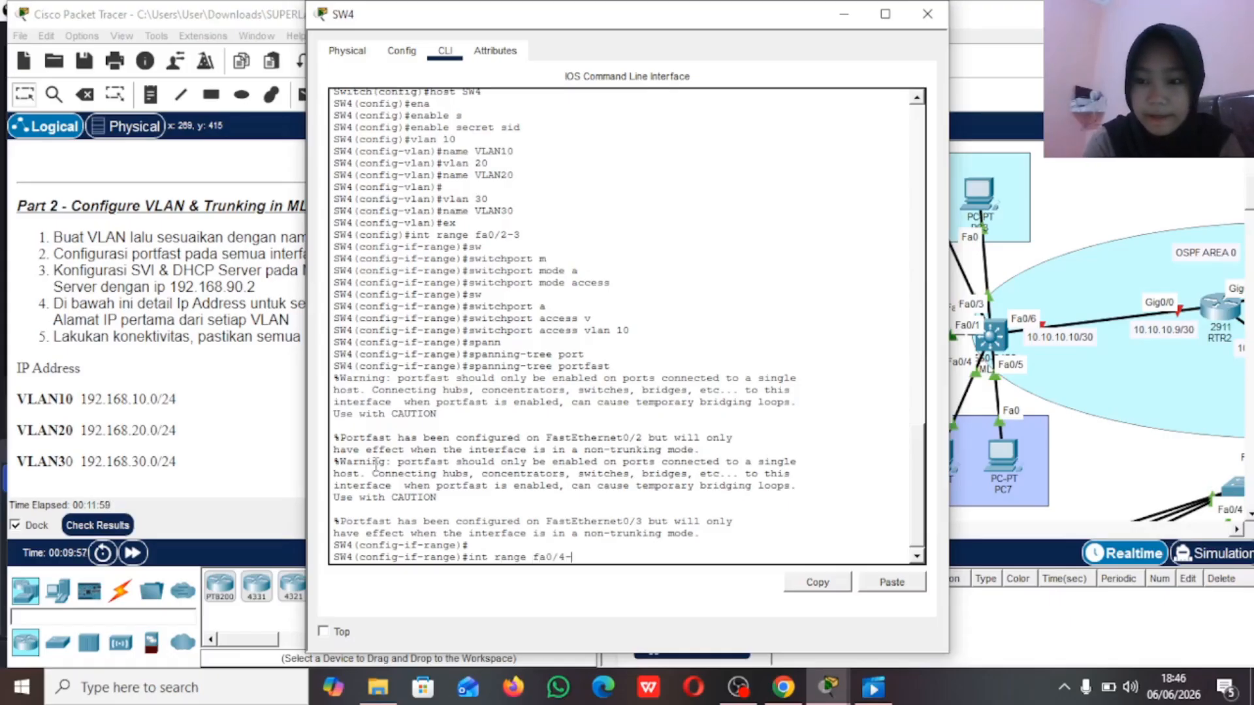
text(5)
key(Return)
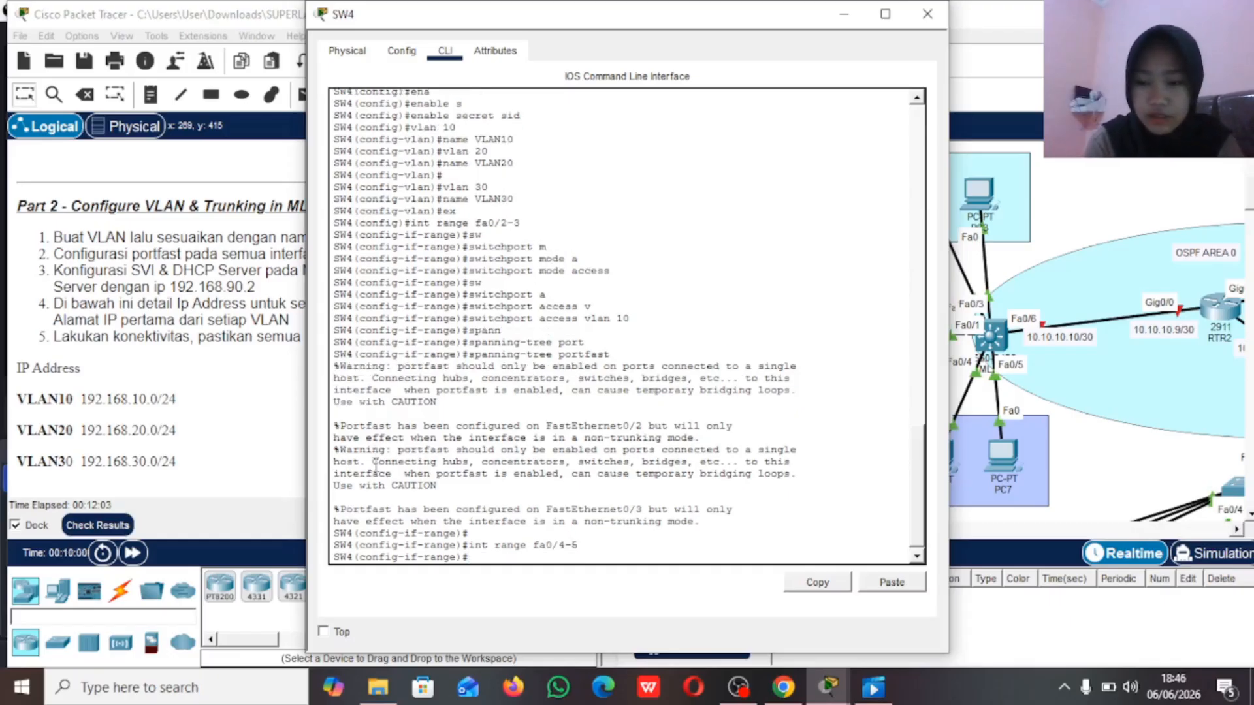
text(sw)
key(Tab)
text(m)
key(Tab)
text(a)
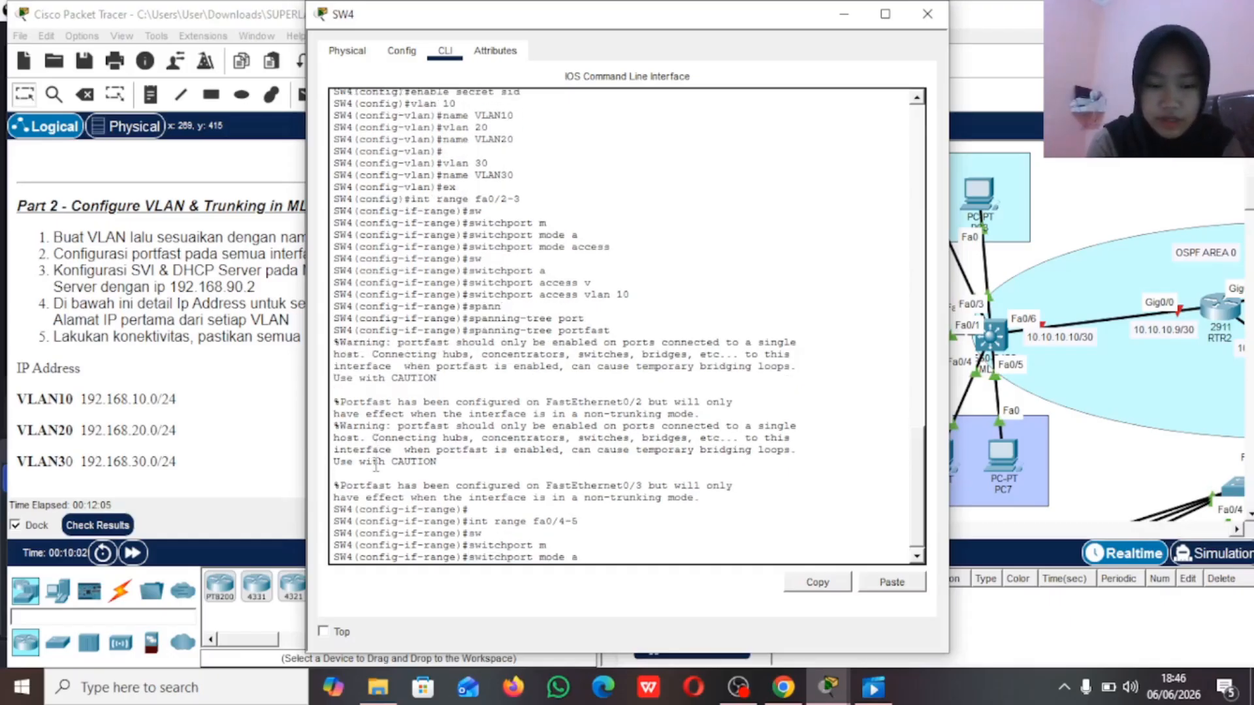
Step: Assign SW4's ports fa0/4-5 to access VLAN 20
key(Tab)
key(Return)
text(sw)
key(Tab)
text(a)
key(Tab)
text(v)
key(Tab)
text(20)
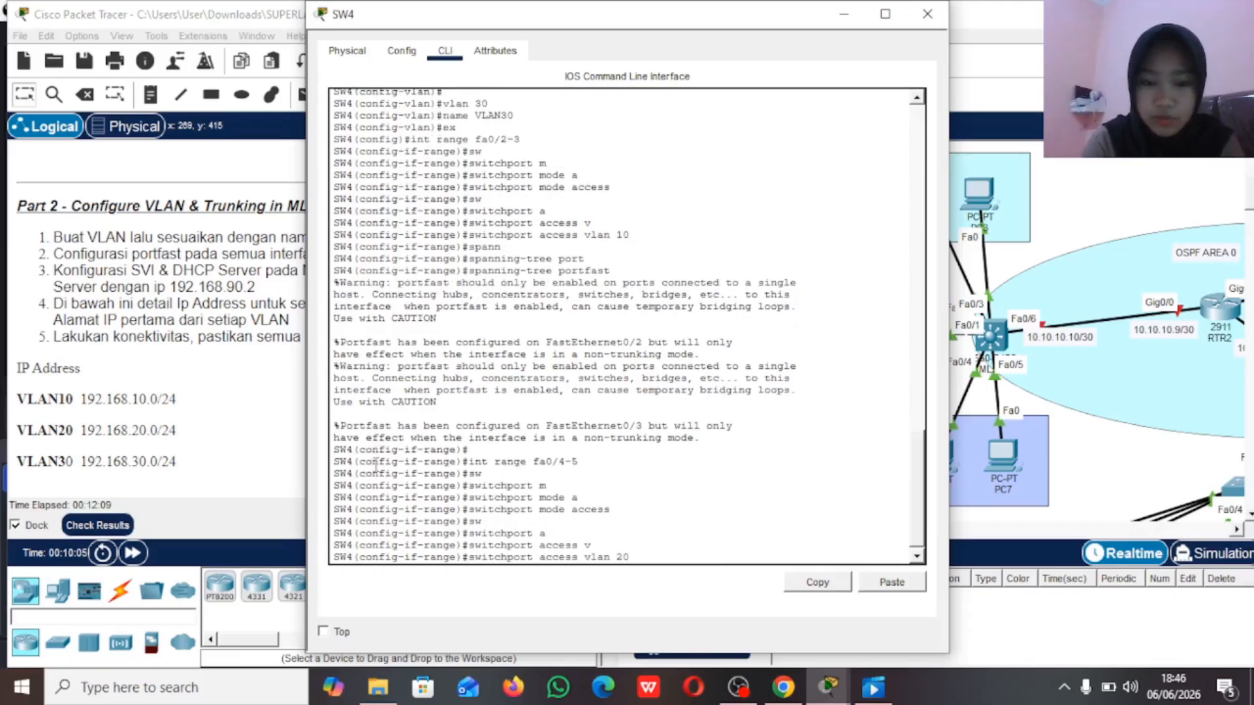
key(Return)
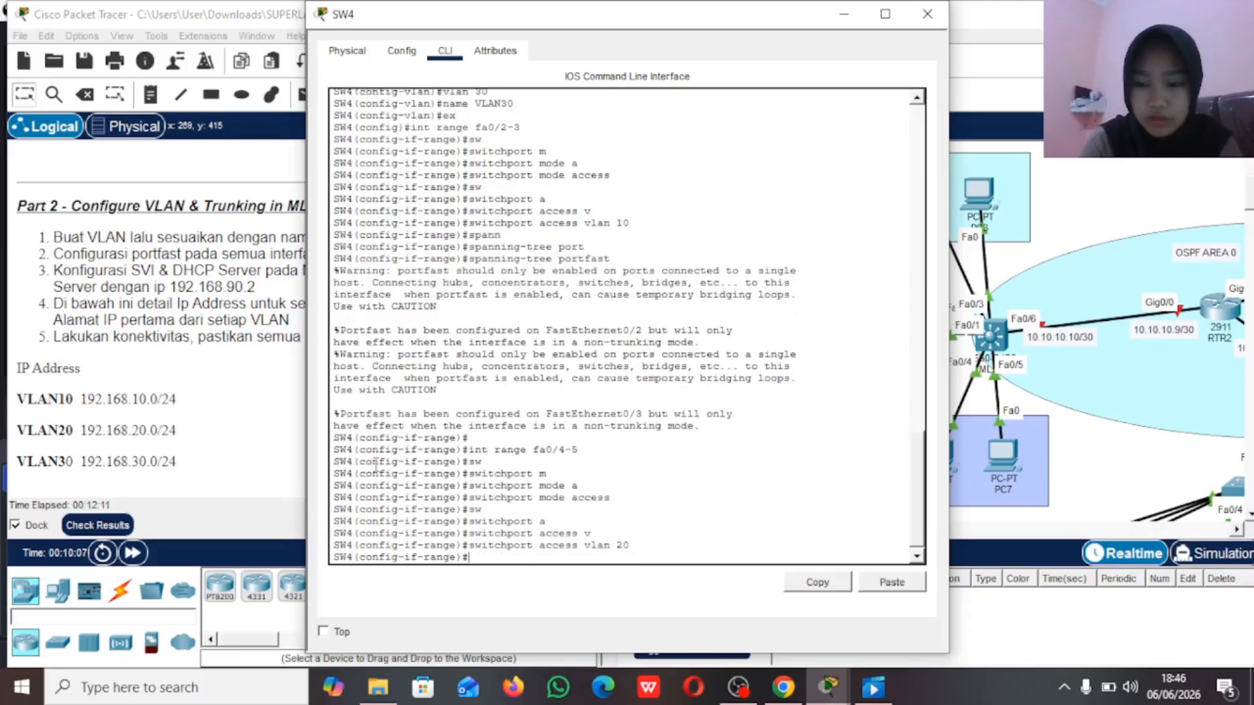
Step: Enable spanning-tree portfast on SW4's ports fa0/4-5
text(spam)
key(Tab)
key(BackSpace)
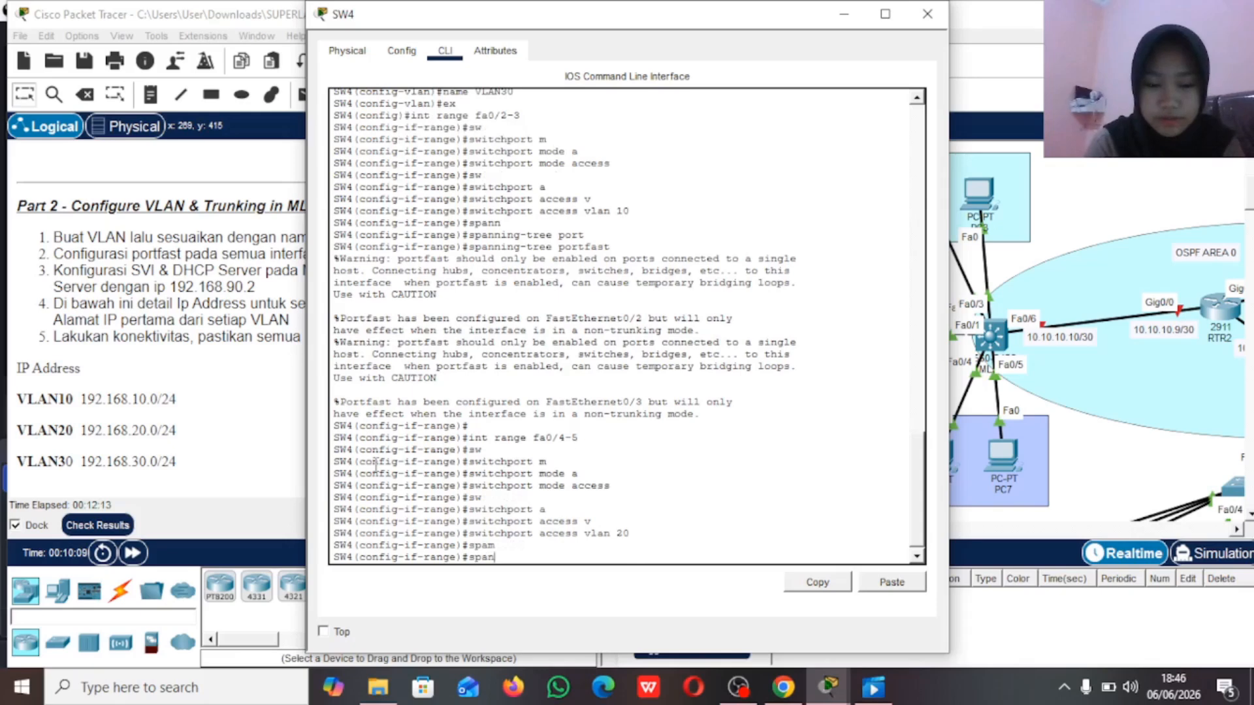
text(n)
key(Tab)
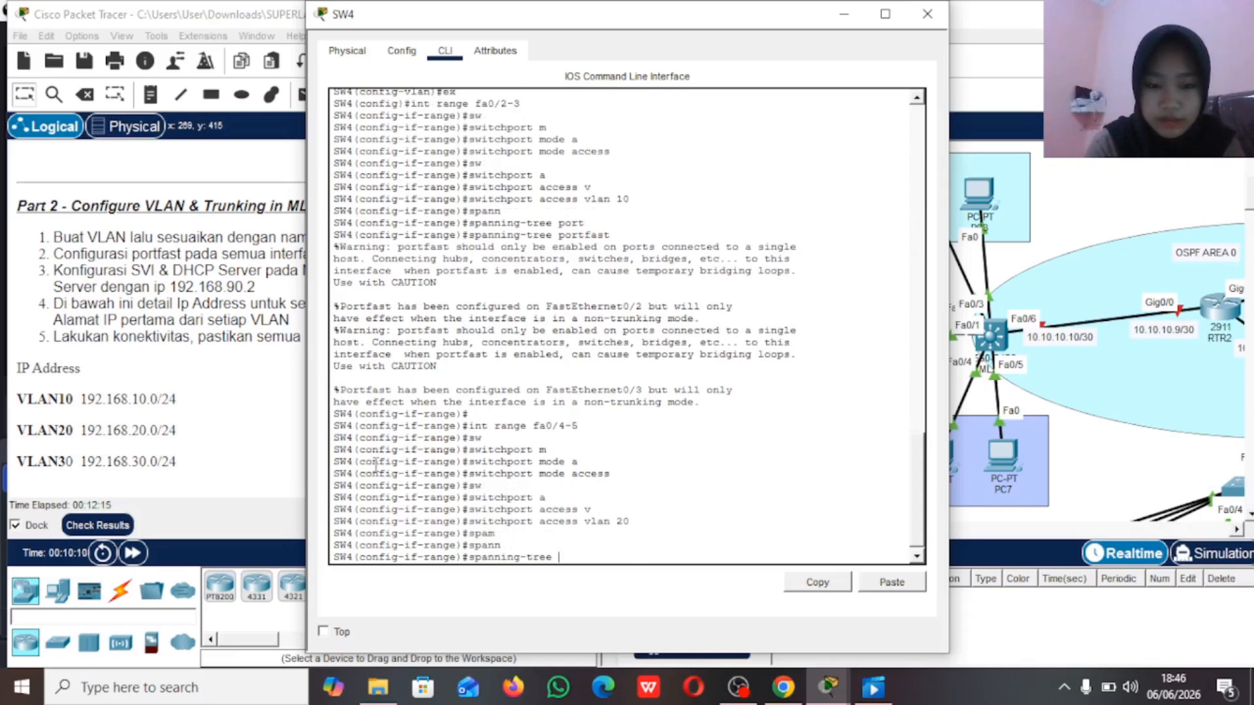
text(por)
key(Tab)
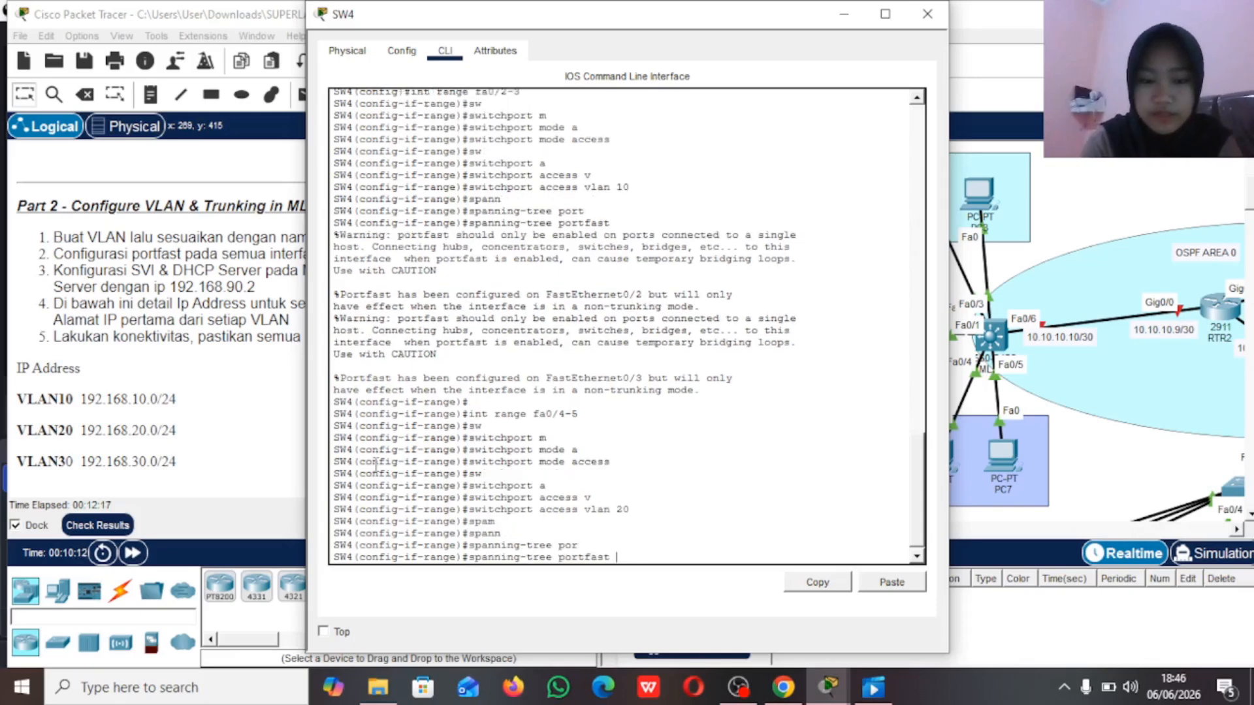
key(Return)
key(Return)
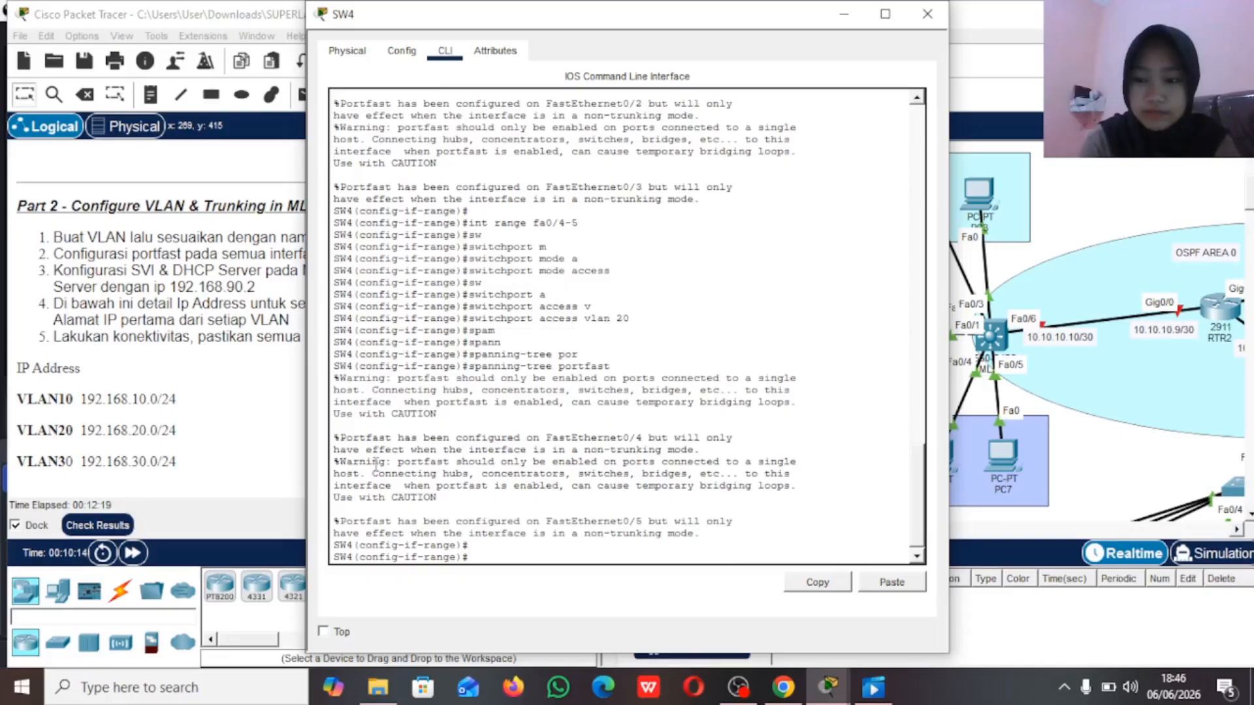
Step: Select SW4's interface range fa0/6-7 and set its switchport mode to access
text(int fa)
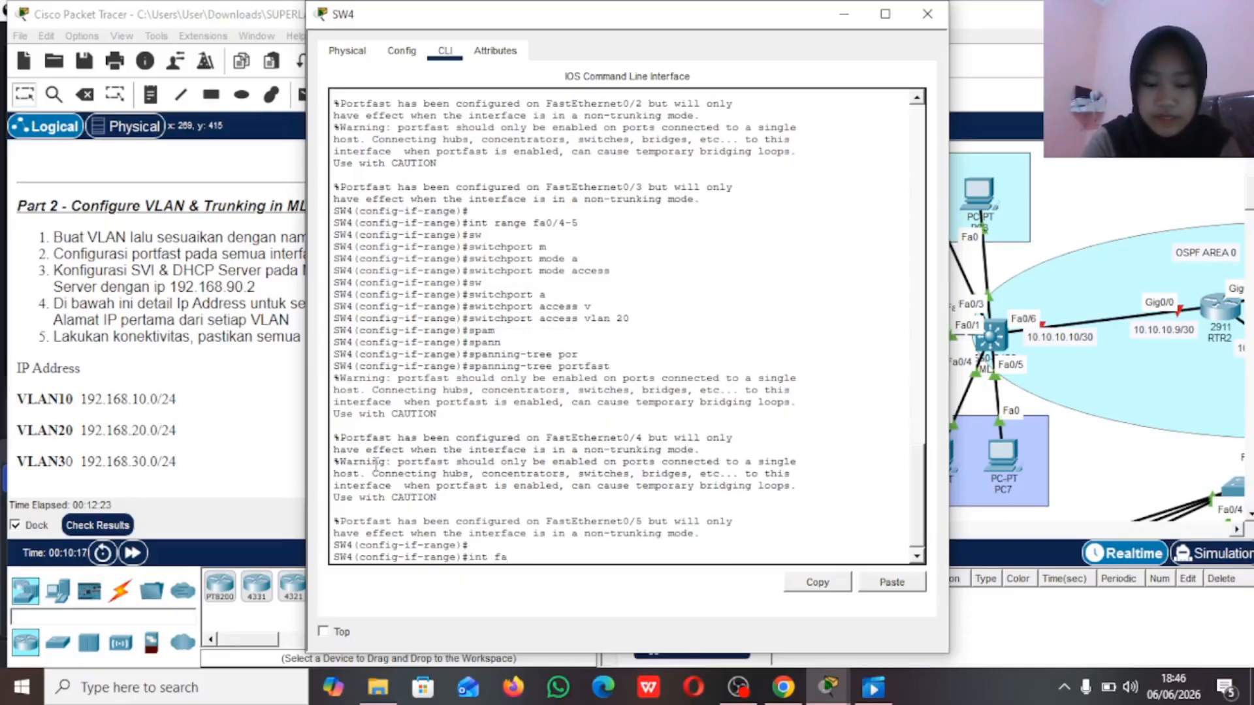
text(0/6-7)
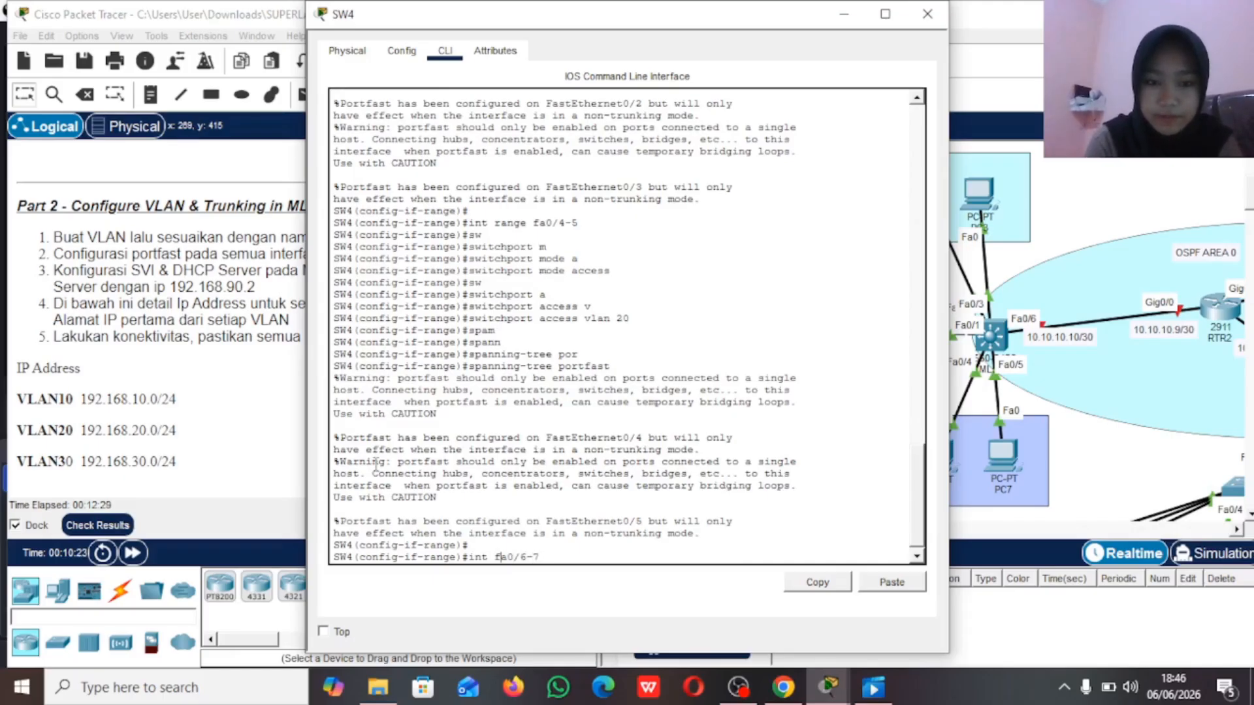
text(range)
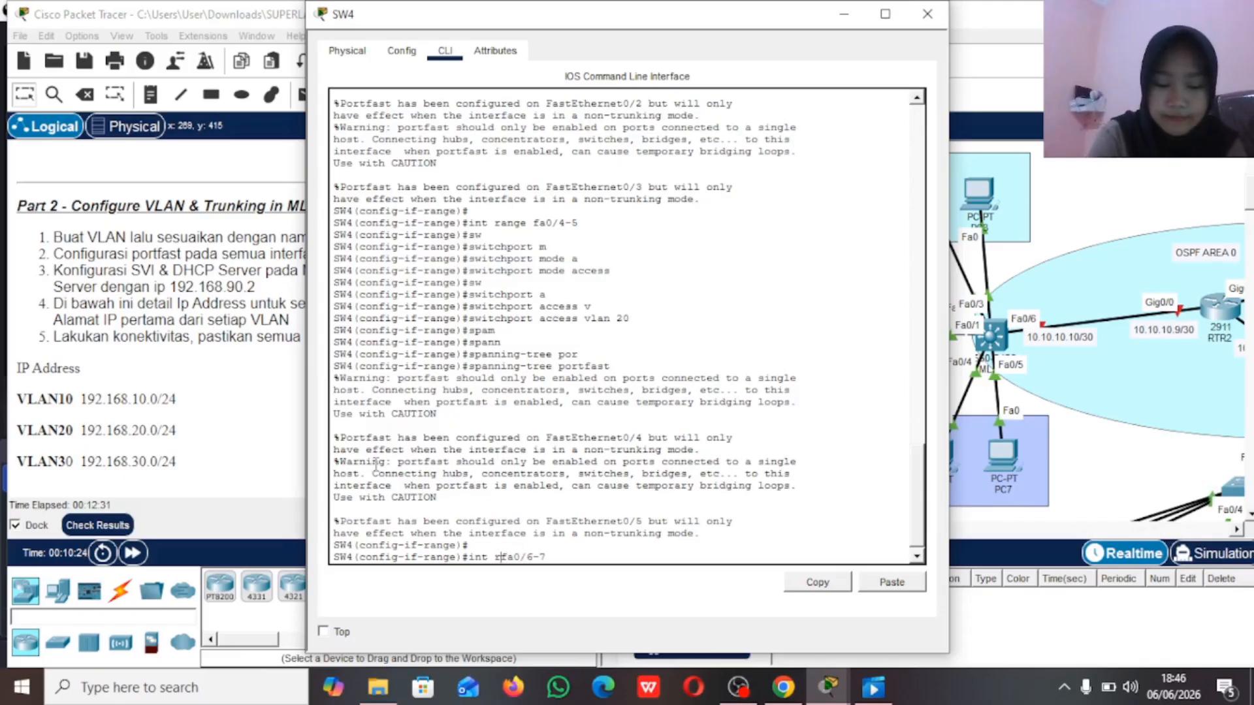
key(Return)
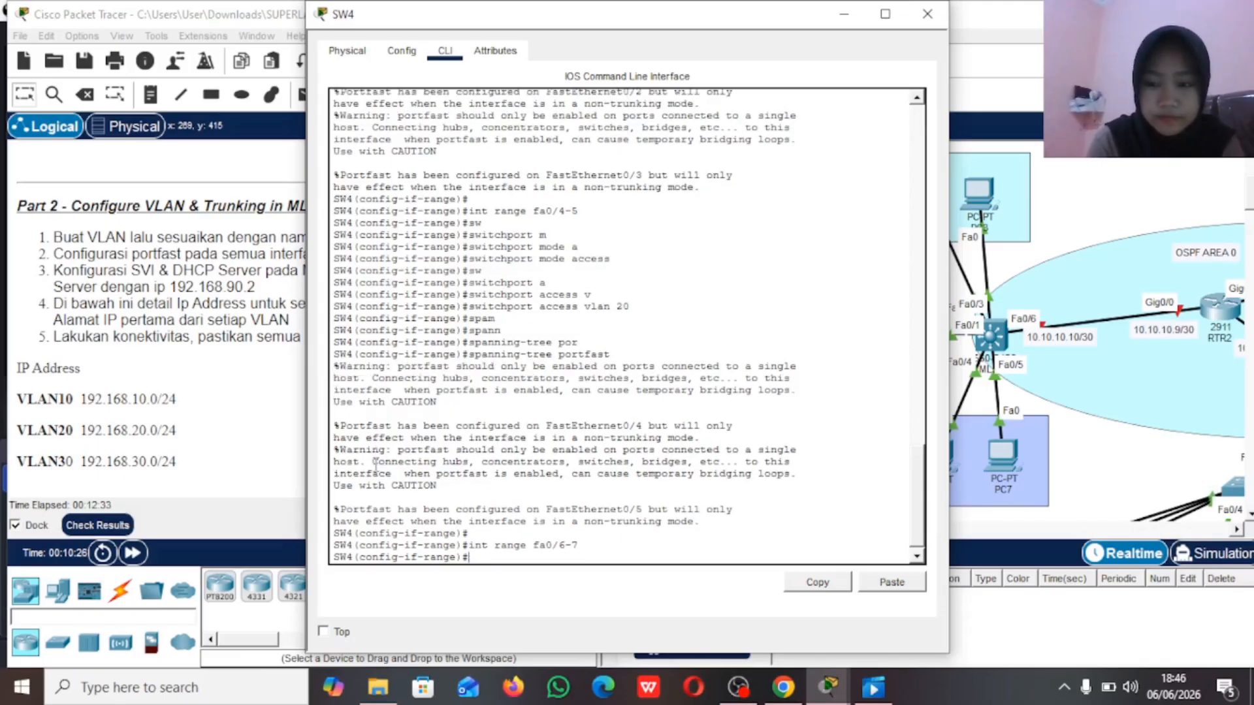
text(sw)
key(Tab)
text(m)
key(Tab)
text(a)
key(Tab)
key(Return)
Step: Assign SW4's ports fa0/6-7 to access VLAN 30
text(sw)
key(Tab)
text(a)
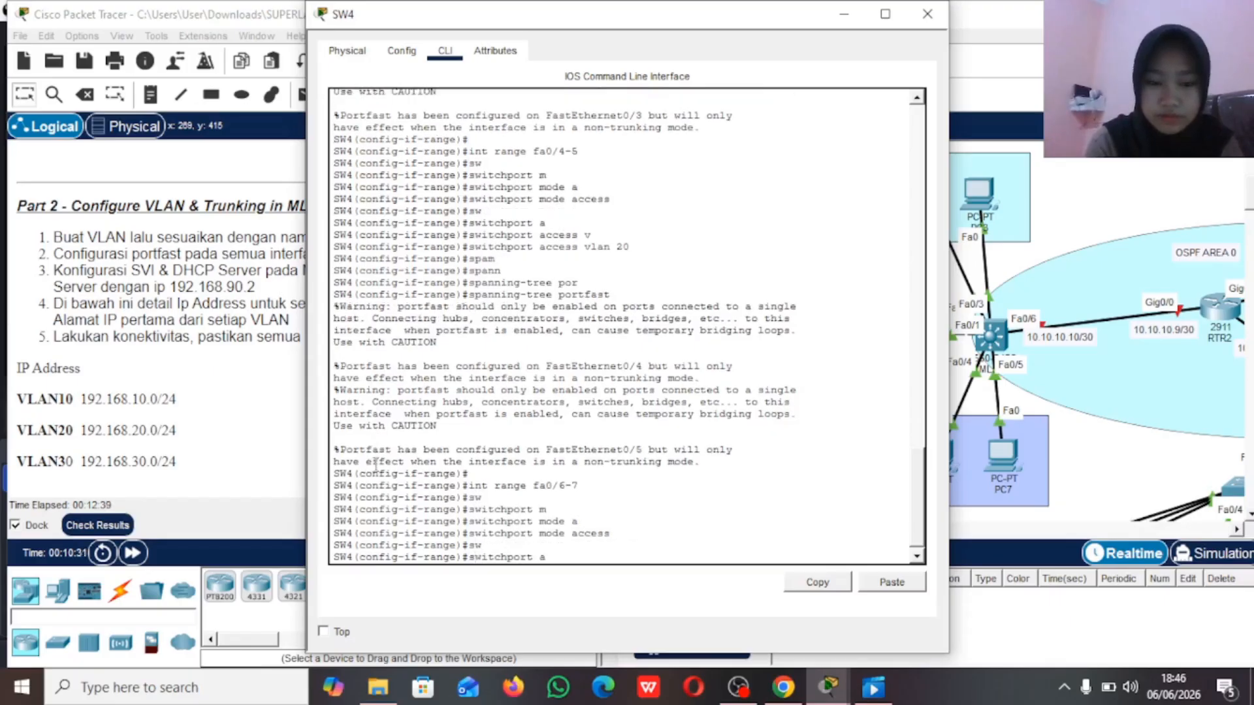
key(Tab)
text(v)
key(Tab)
text(30)
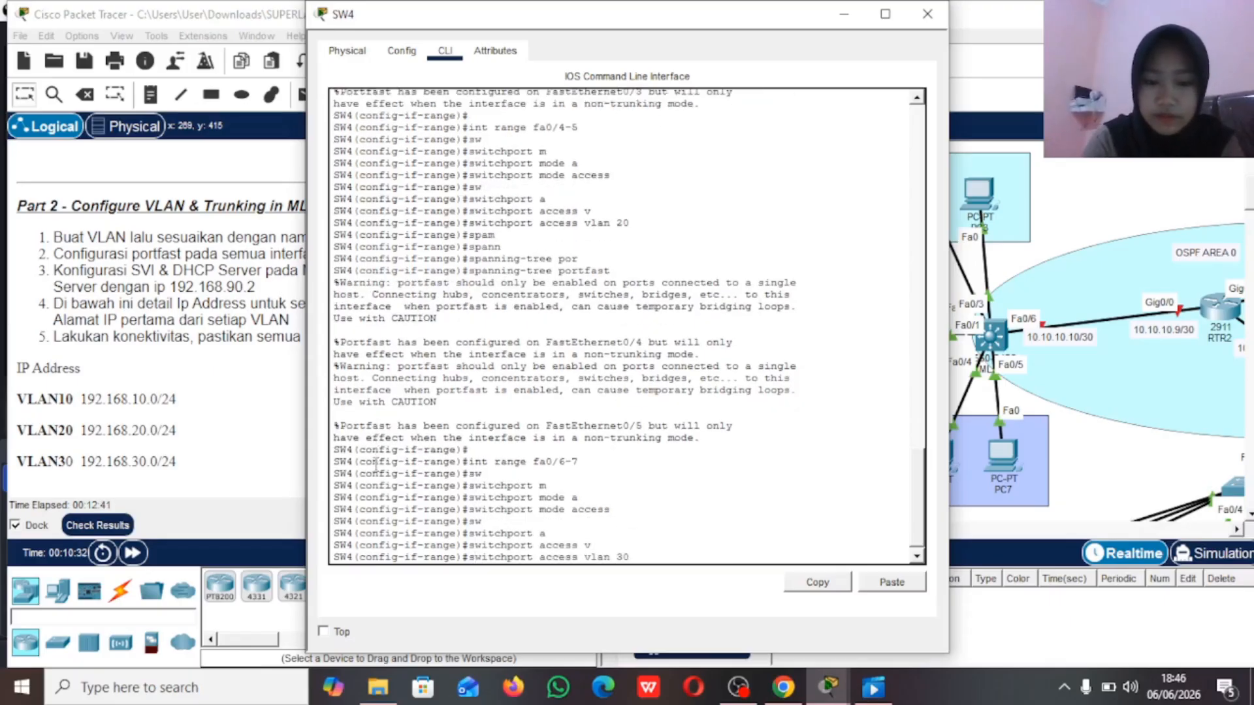
key(Return)
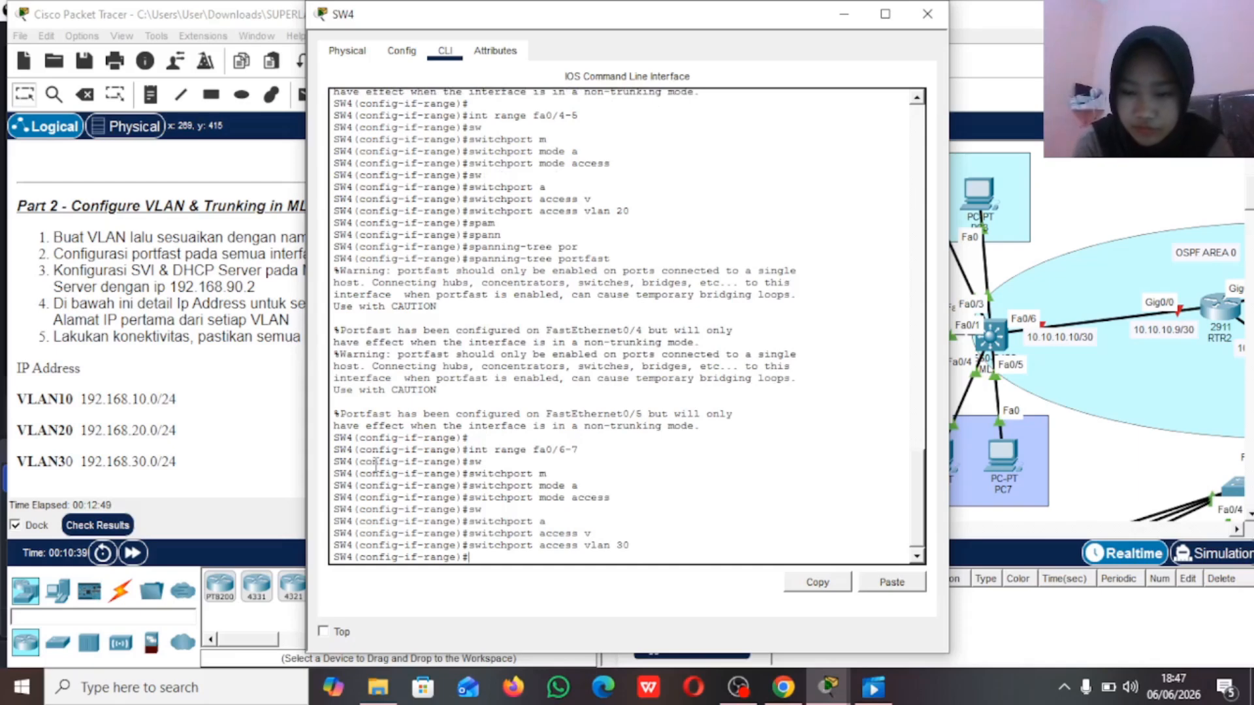
Step: Enable spanning-tree portfast on SW4's ports fa0/6-7 and return to global configuration mode
text(spam)
key(Tab)
key(BackSpace)
key(BackSpace)
key(BackSpace)
key(BackSpace)
text(span)
key(Tab)
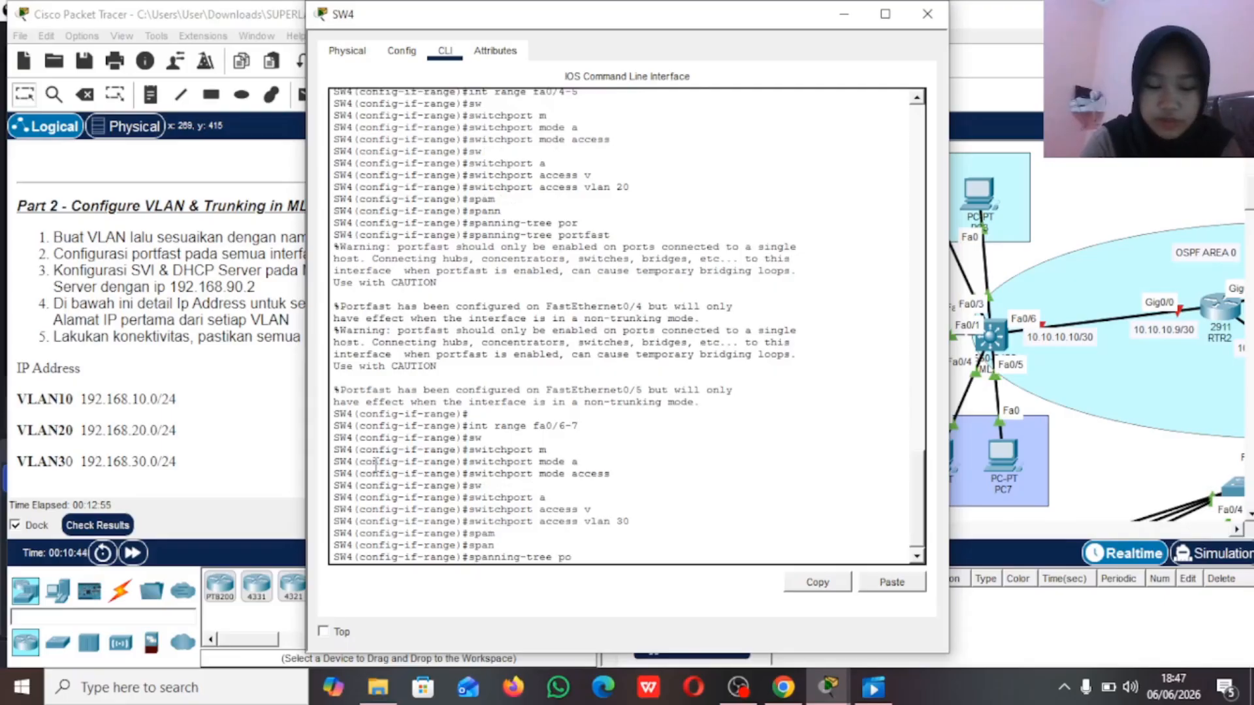
text(p)
text(o)
key(Tab)
key(Return)
text(ex)
key(Return)
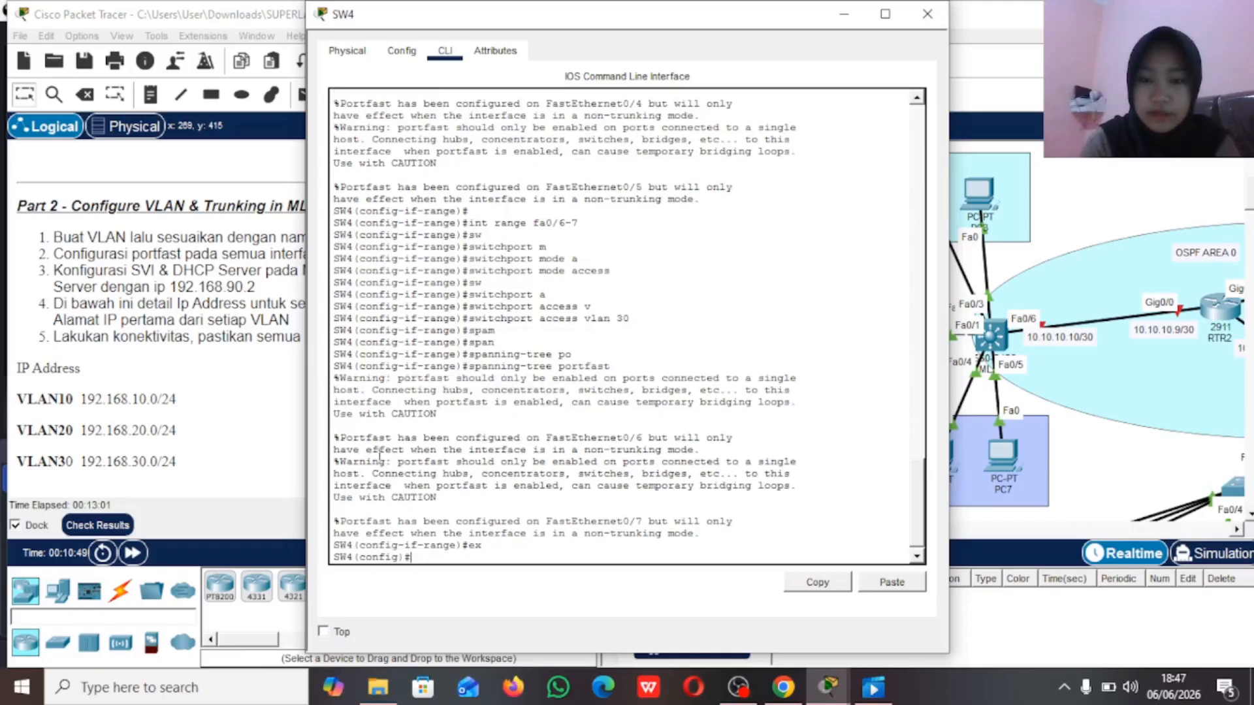
Step: Check SW4's link to MLS2 in the topology, and set SW4's interface fa0/1 to trunk mode
click(847, 14)
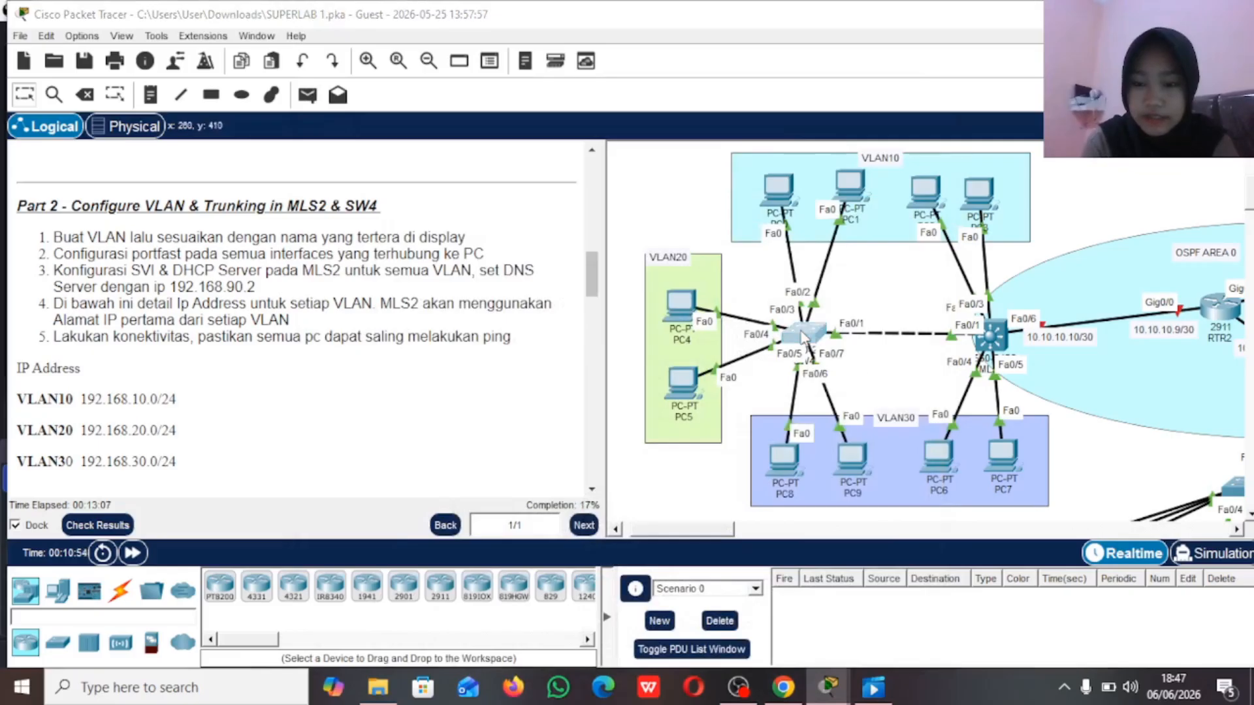
click(817, 345)
text(int fa0/1)
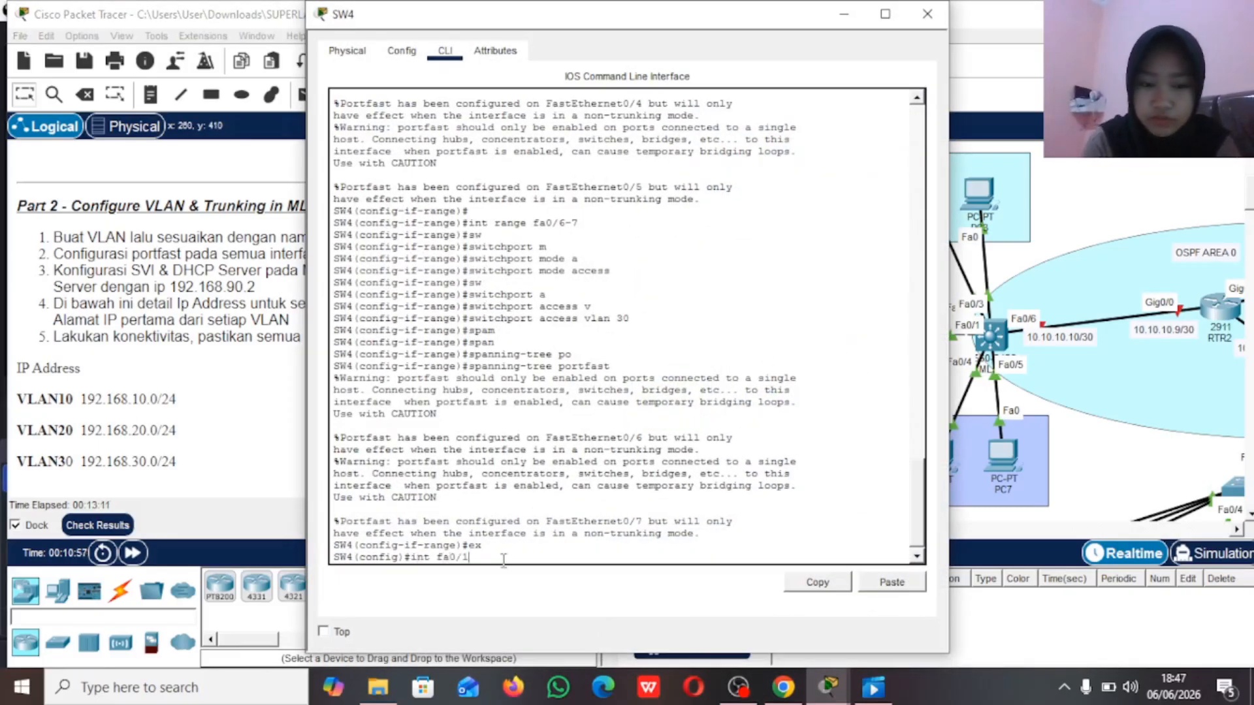
key(Return)
text(sw)
key(Tab)
text(m)
key(Tab)
text(t)
key(Tab)
key(Return)
Step: Allow VLANs 10-30 on the trunk of SW4's interface fa0/1
text(sw)
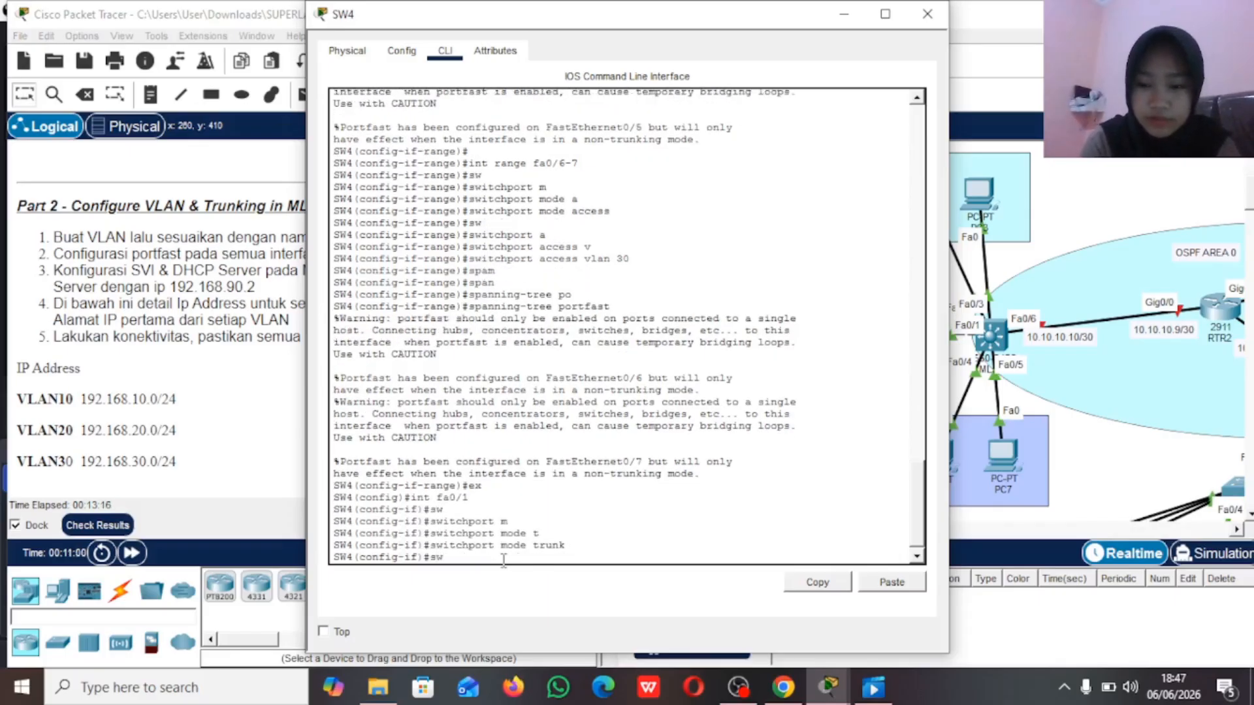
key(Tab)
text(t)
key(Tab)
text(all vlan 10)
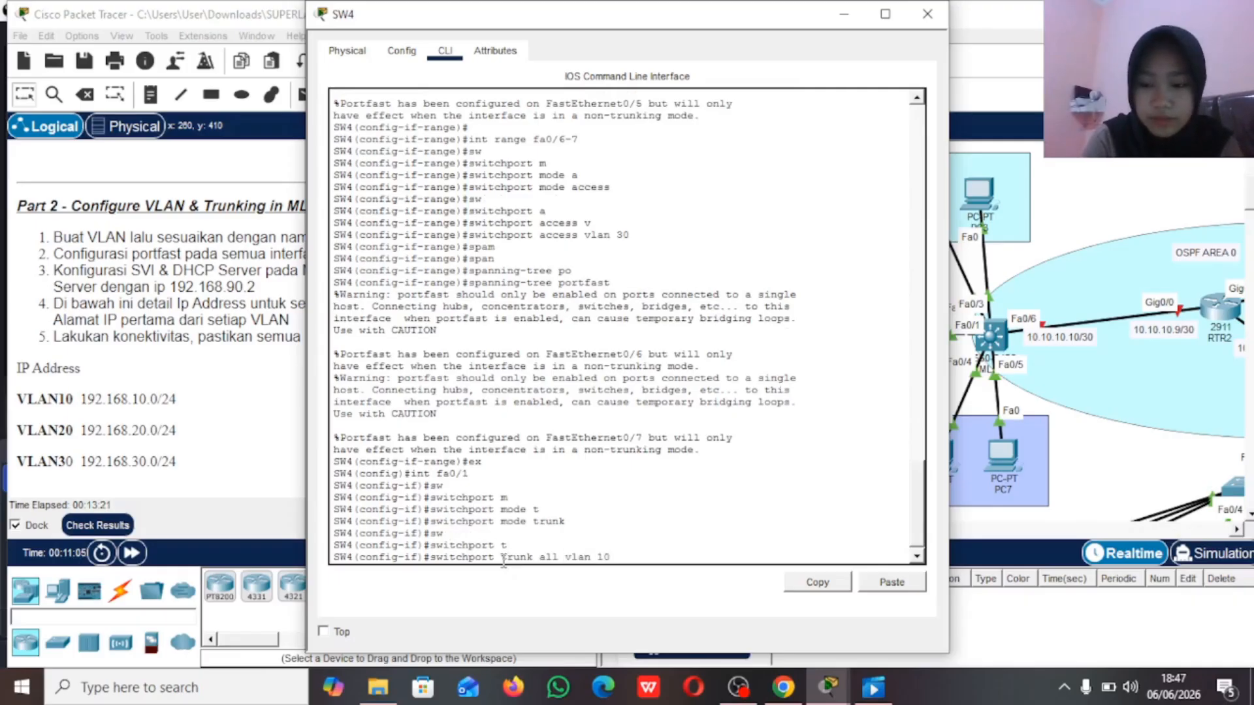
text(-30)
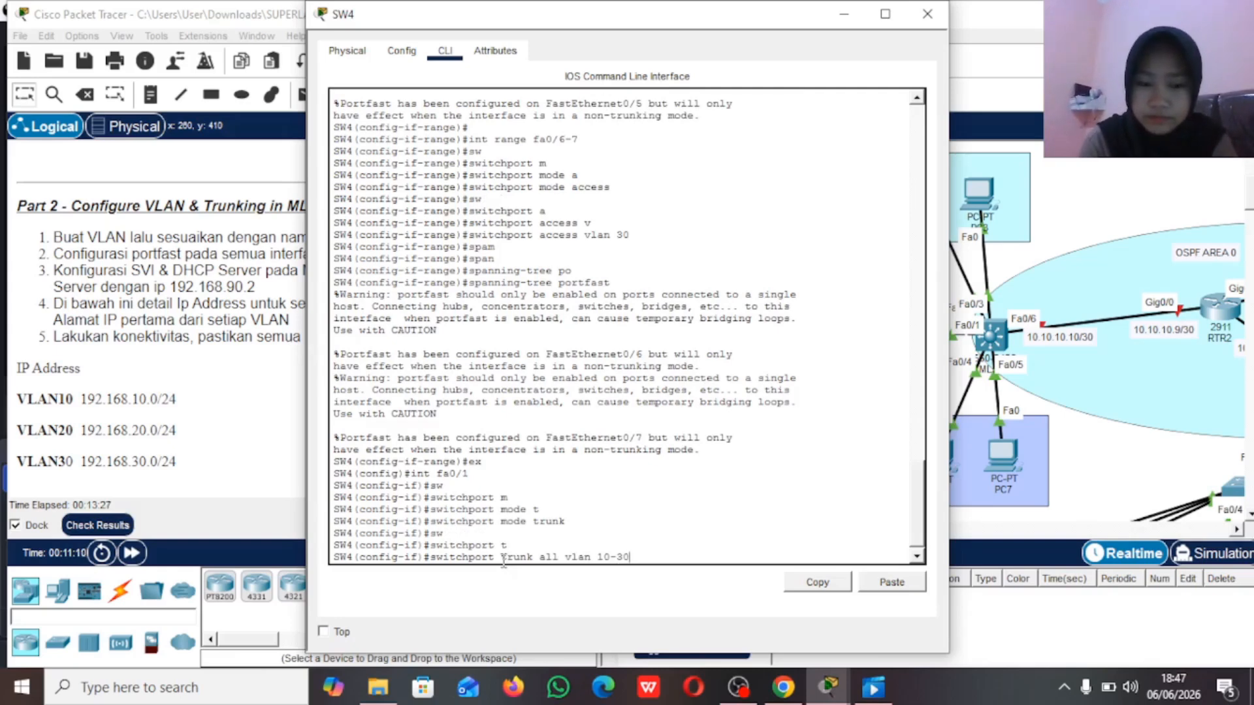
key(Return)
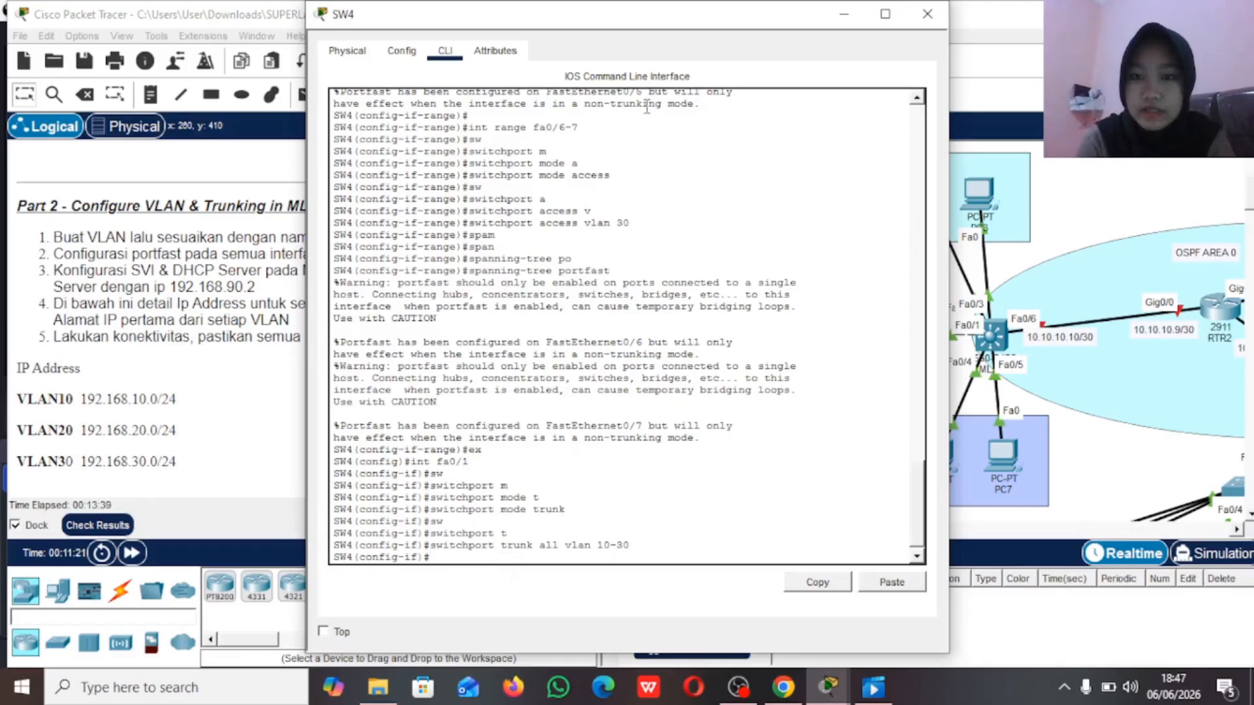
Step: Shift PC3 in the VLAN10 area and PC7 in the VLAN30 area of the topology slightly away from their neighbours
click(844, 14)
scroll(885, 232, right, 5)
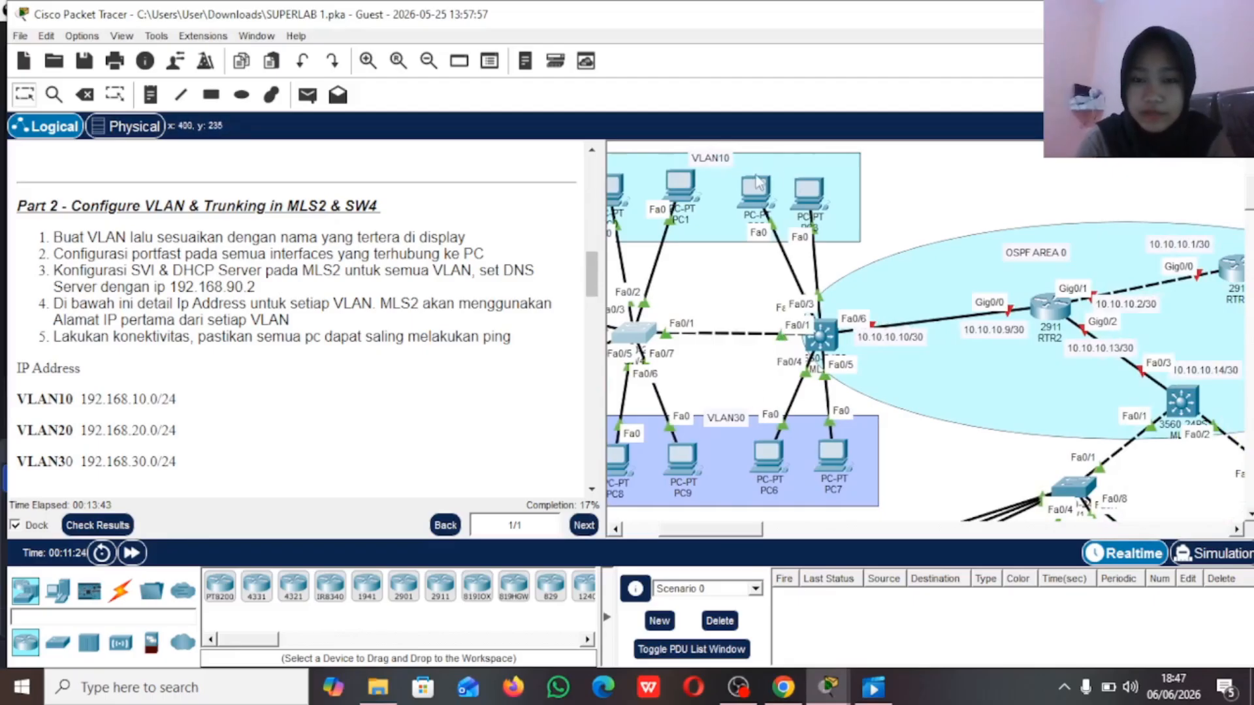
drag(754, 194, 829, 203)
drag(784, 457, 837, 479)
click(828, 479)
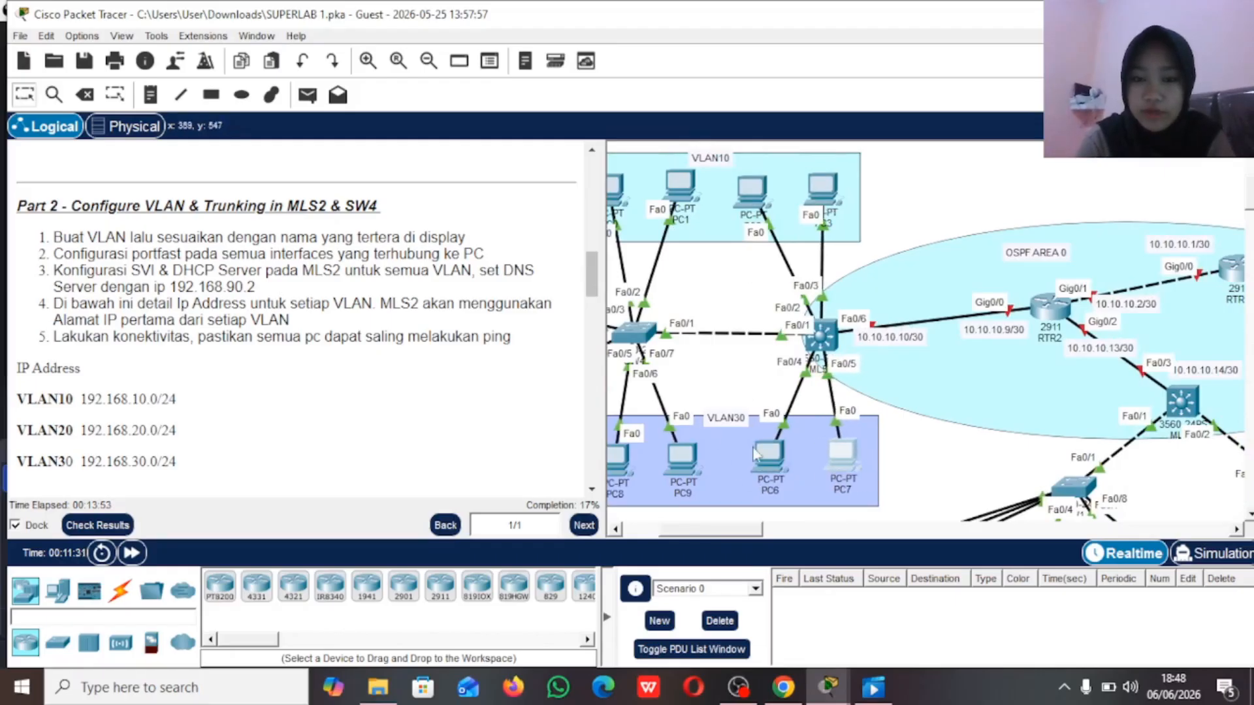
Step: Open MLS2's command line and create VLAN 10 with the name VLAN10, checking the topology for MLS2's connections
click(828, 340)
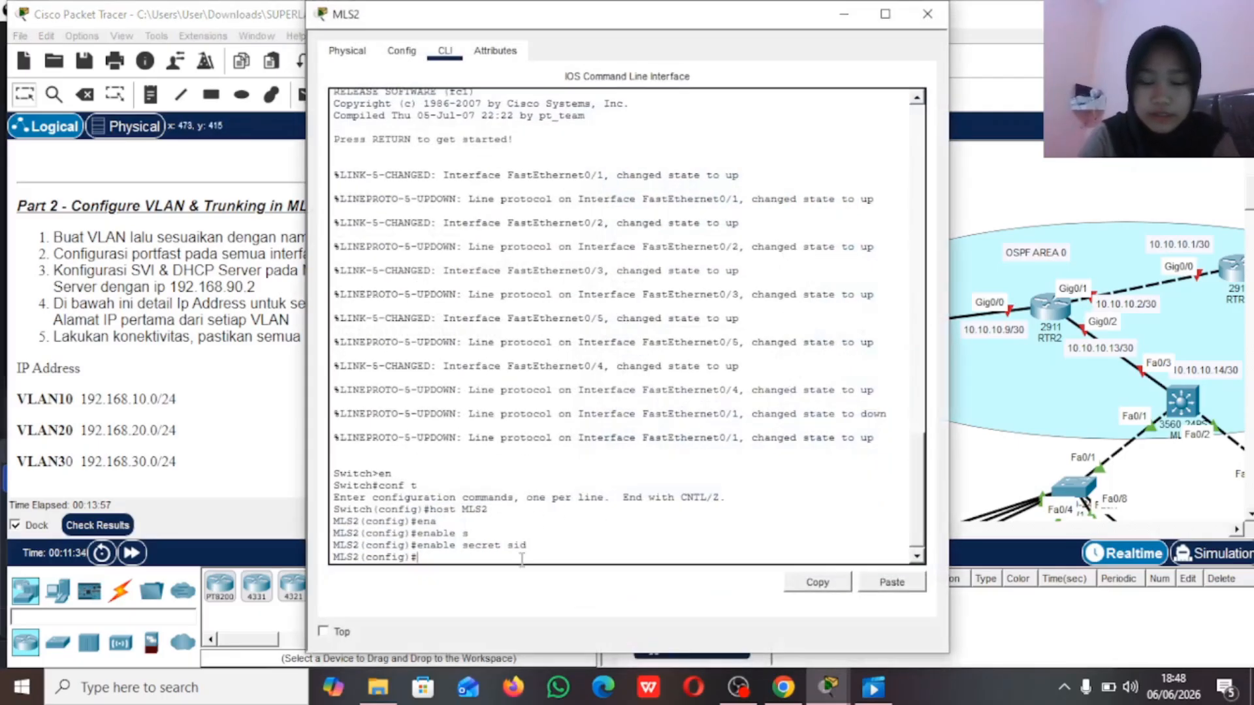
text(lan 10)
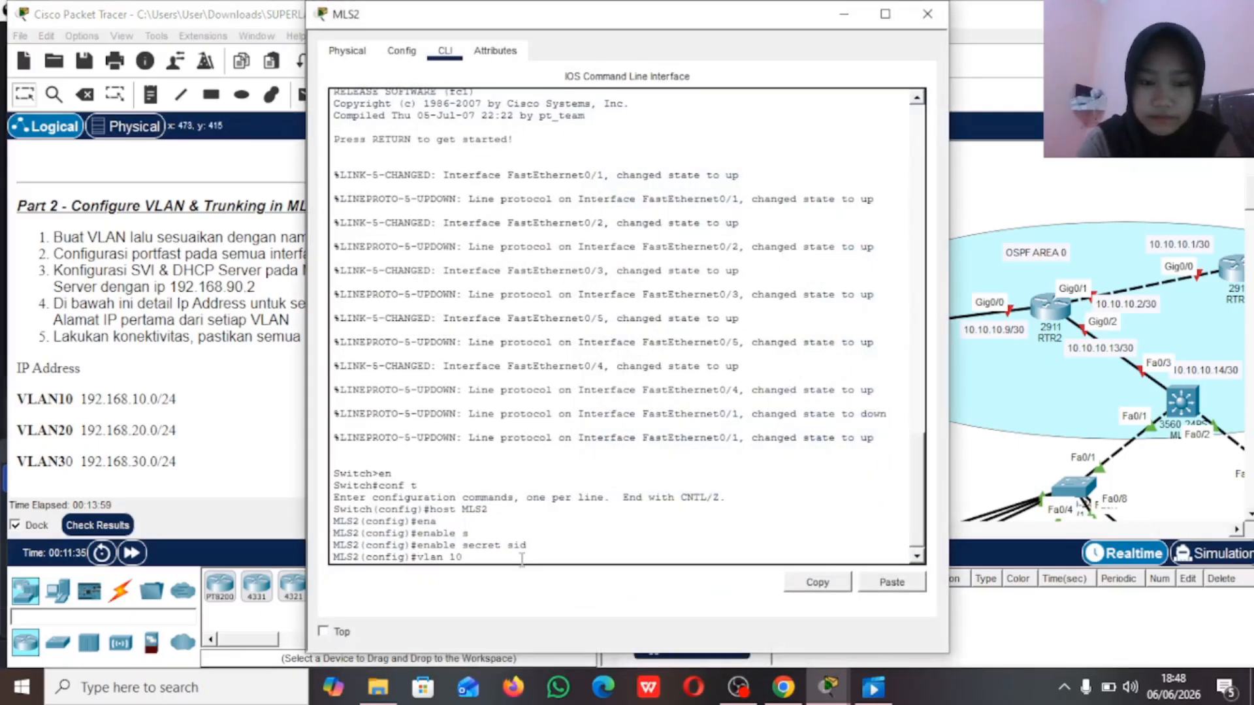
click(843, 13)
click(821, 330)
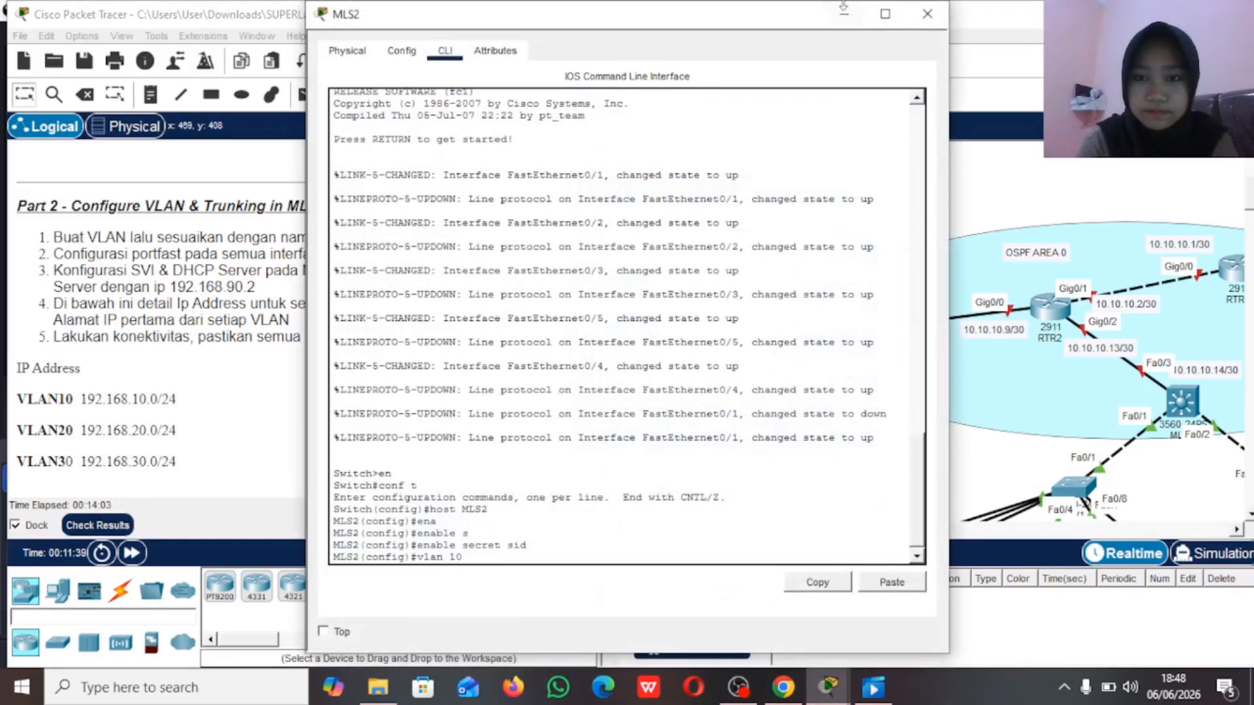
click(842, 13)
click(821, 339)
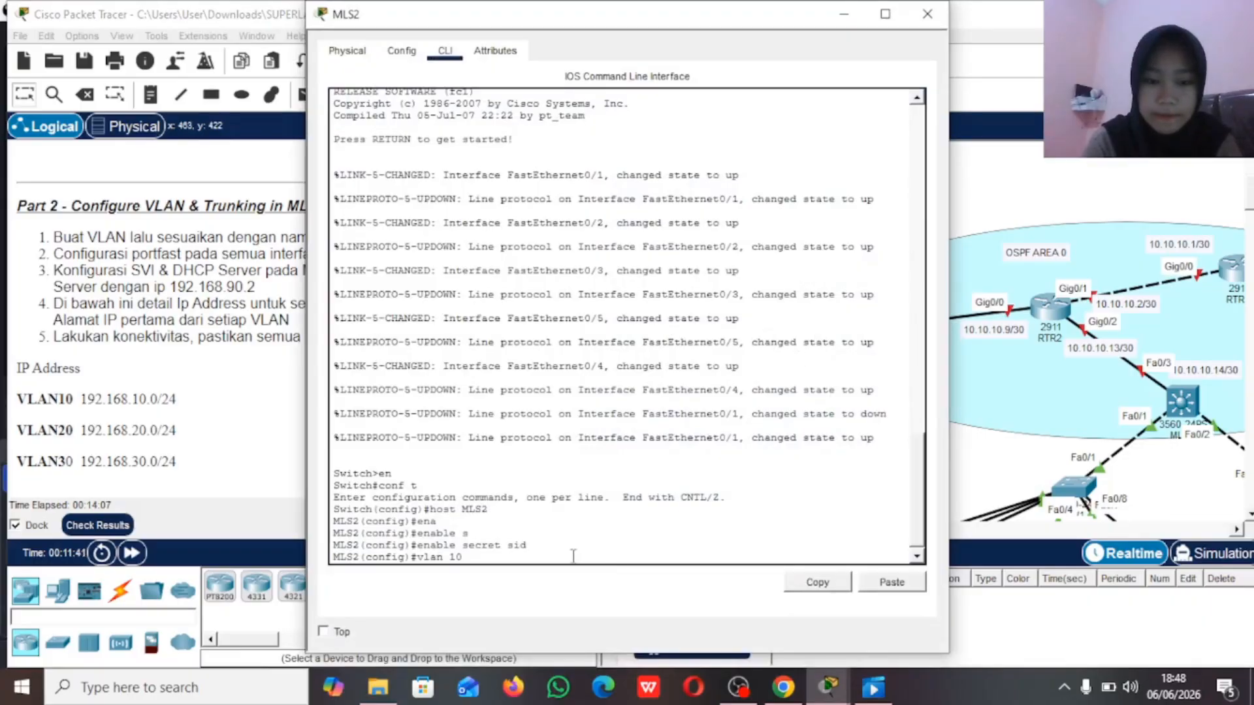
key(Return)
text(name VLAN10)
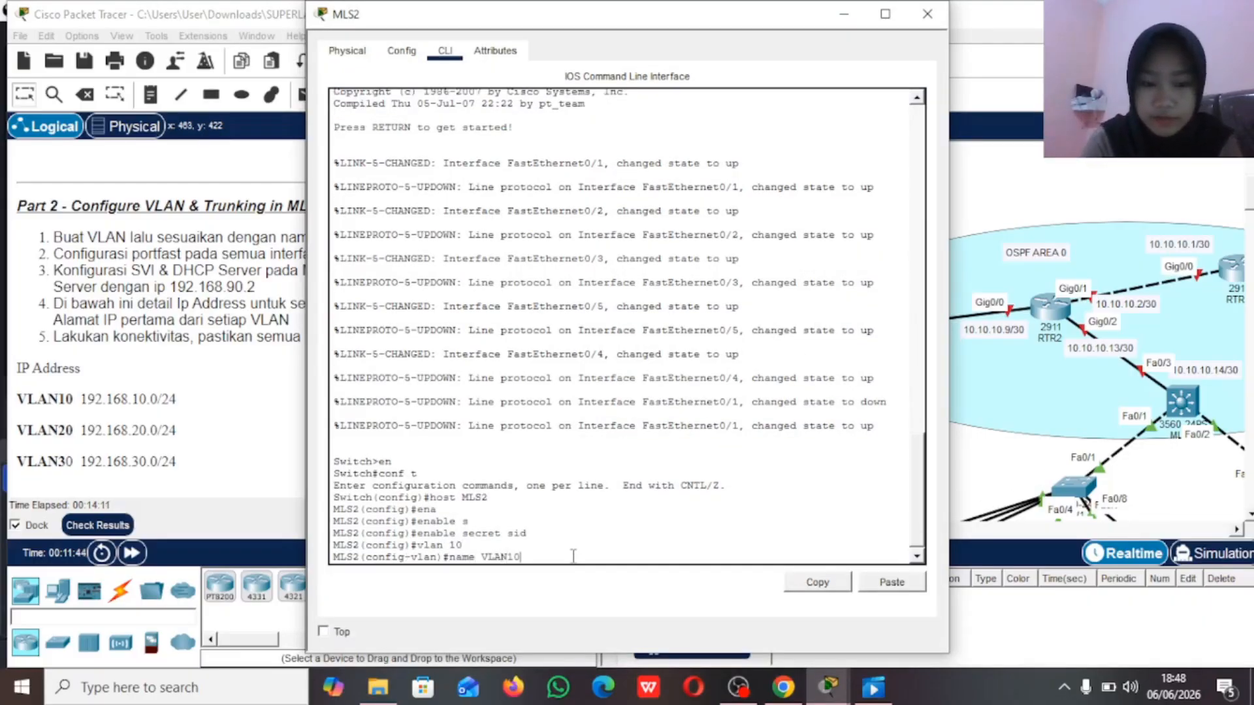
key(Return)
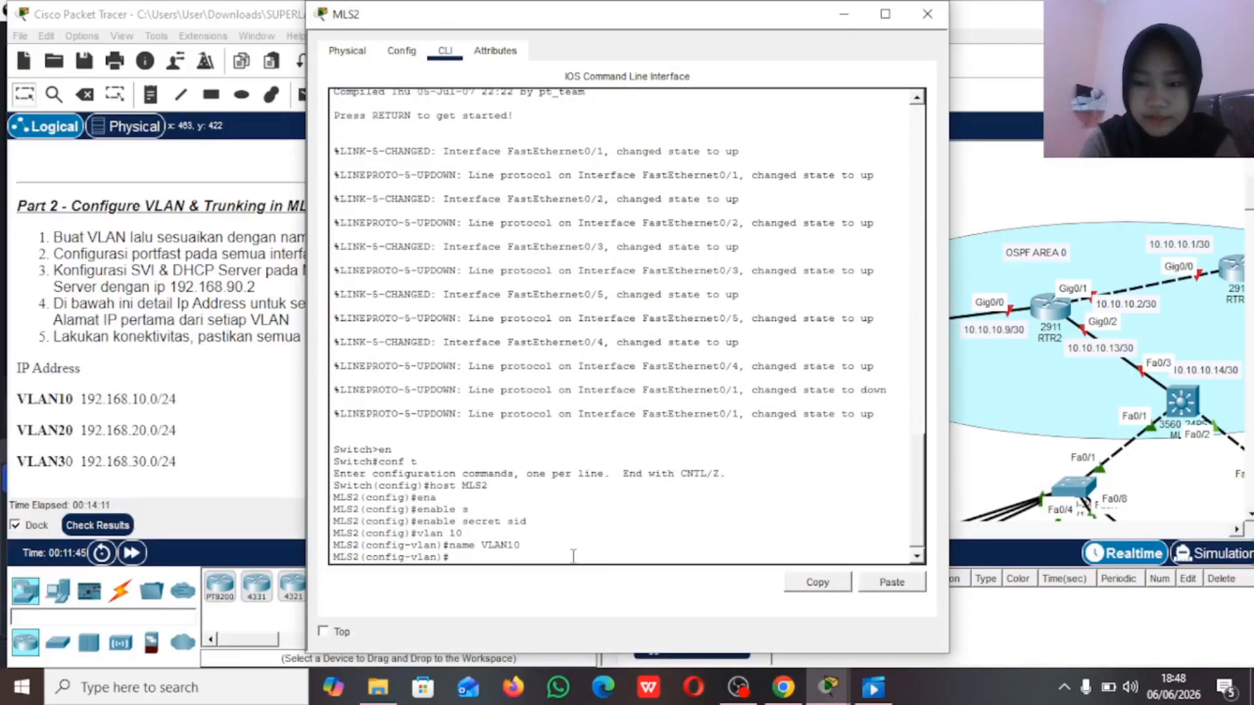
Step: Create VLAN 20 on MLS2 with the name VLAN20
text(vlan)
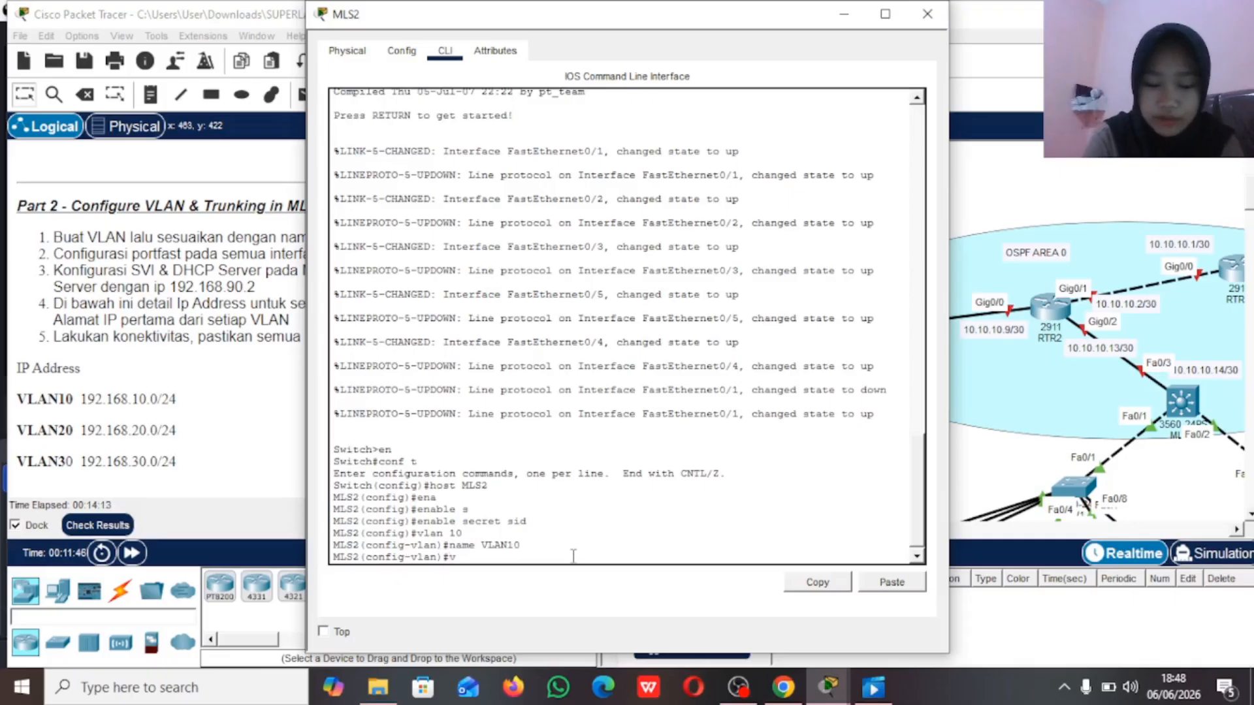
text( 20)
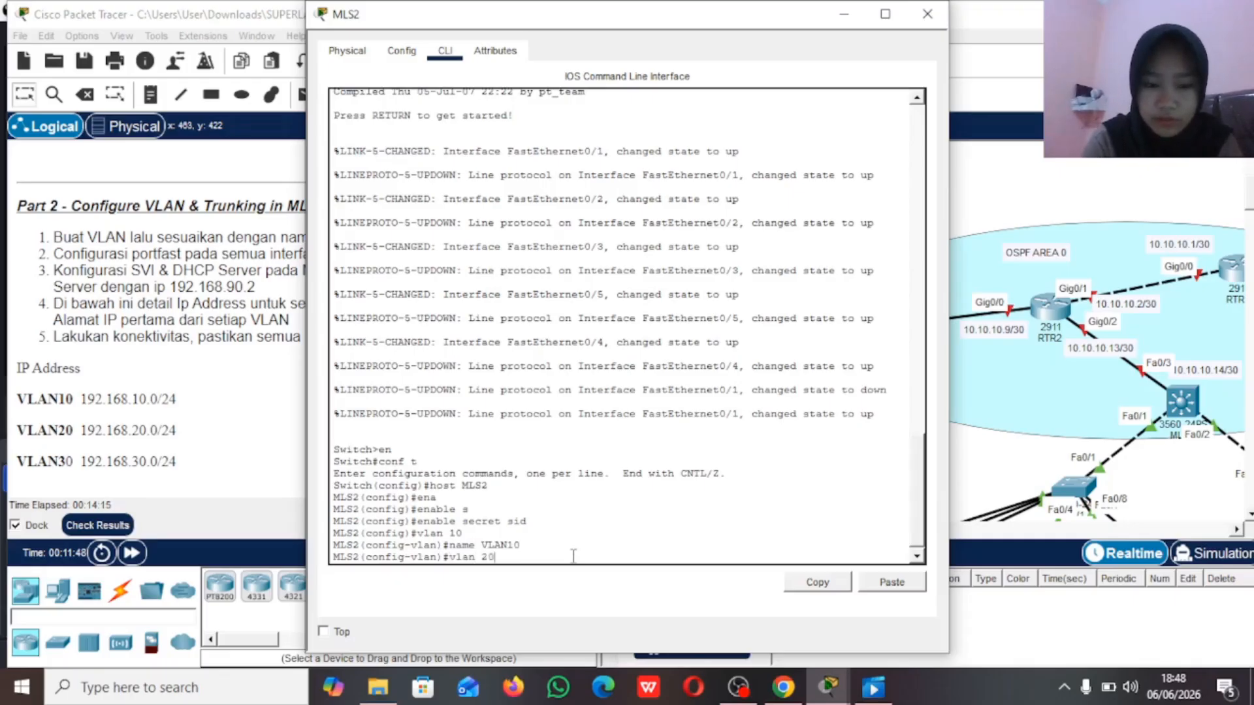
key(Return)
text(name VLAN20)
key(Return)
Step: Create VLAN 30 on MLS2 with the name VLAN30 and return to global configuration mode
text(vlan 30)
key(Return)
text(name )
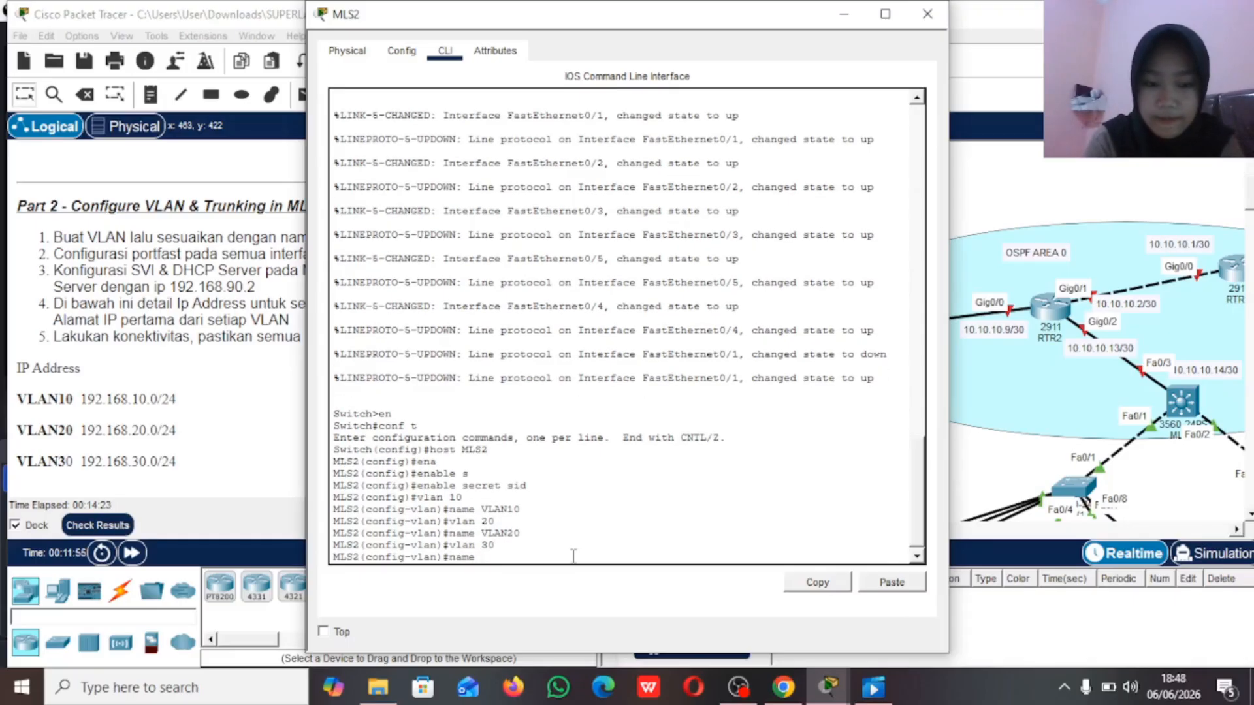
text(VLAN30)
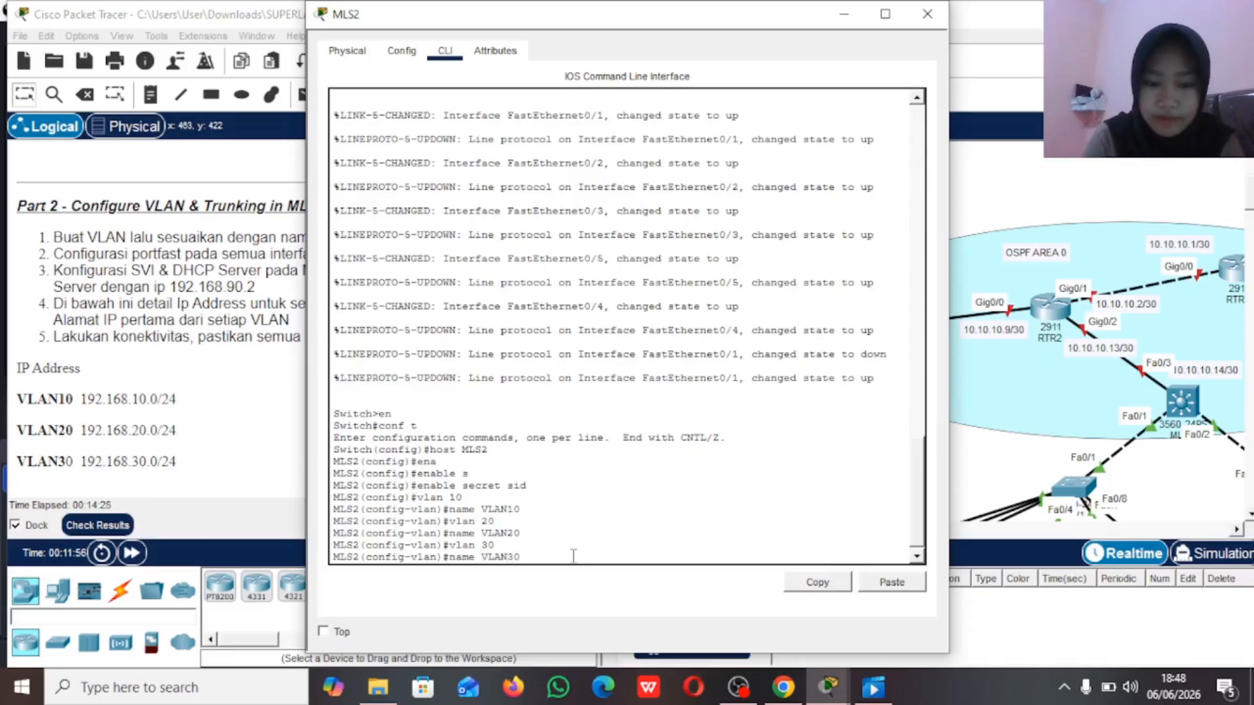
key(Return)
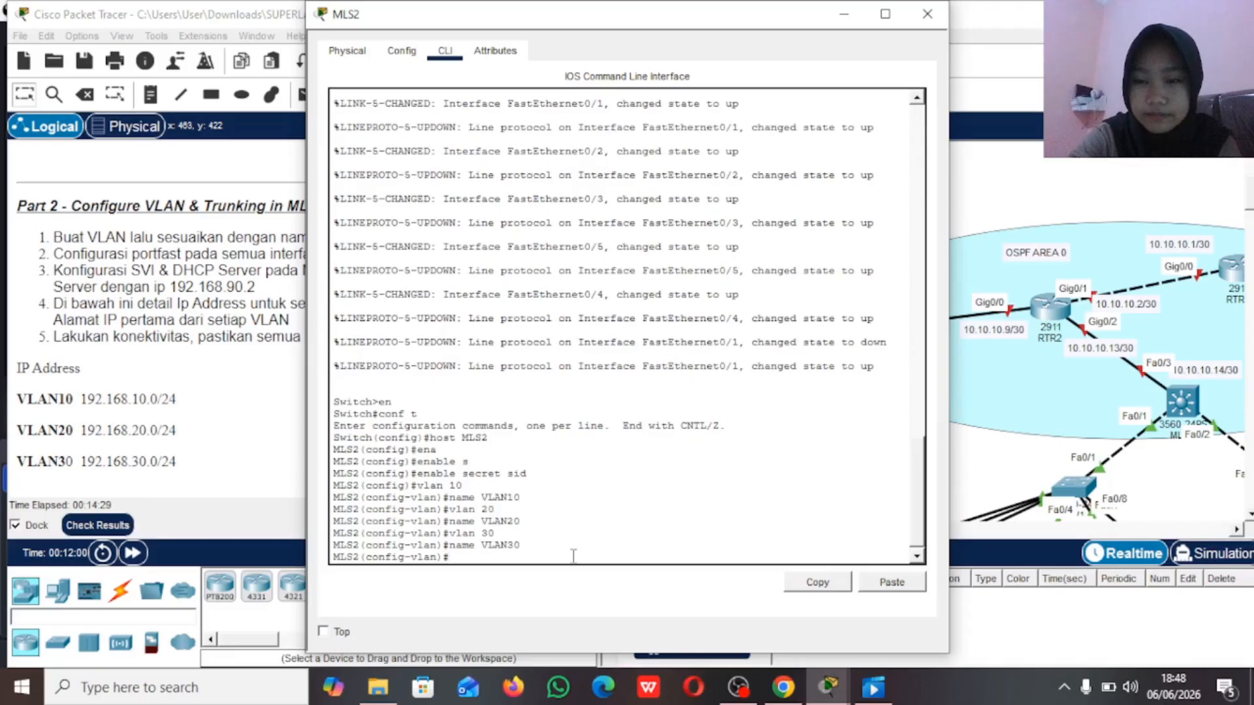
text(ex)
key(Return)
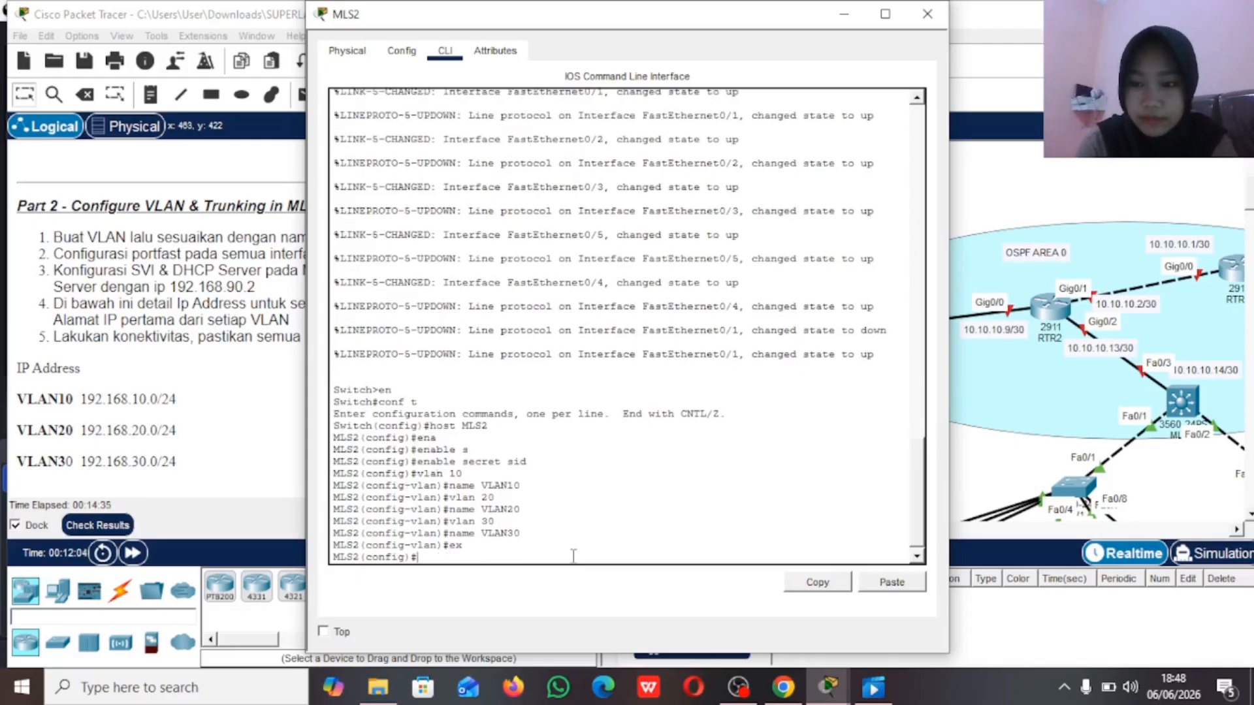
Step: Select MLS2's interface range fa0/2-3 and set its switchport mode to access
text(int )
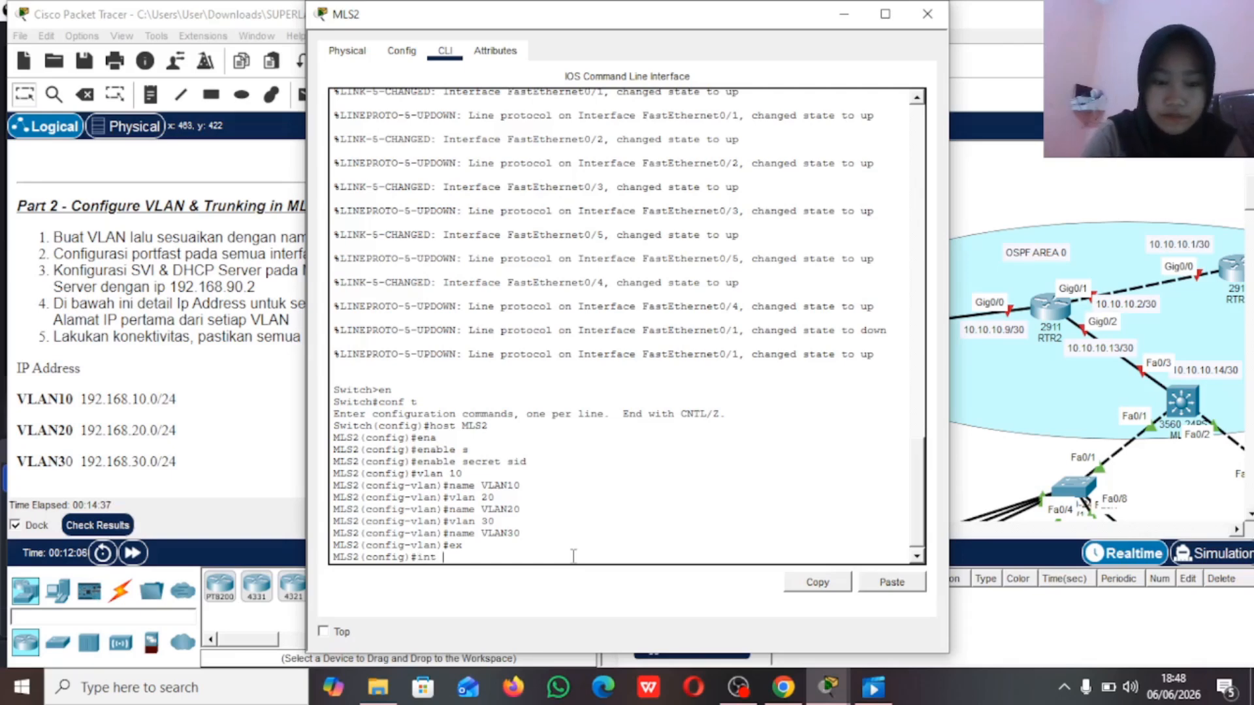
text(range fa0)
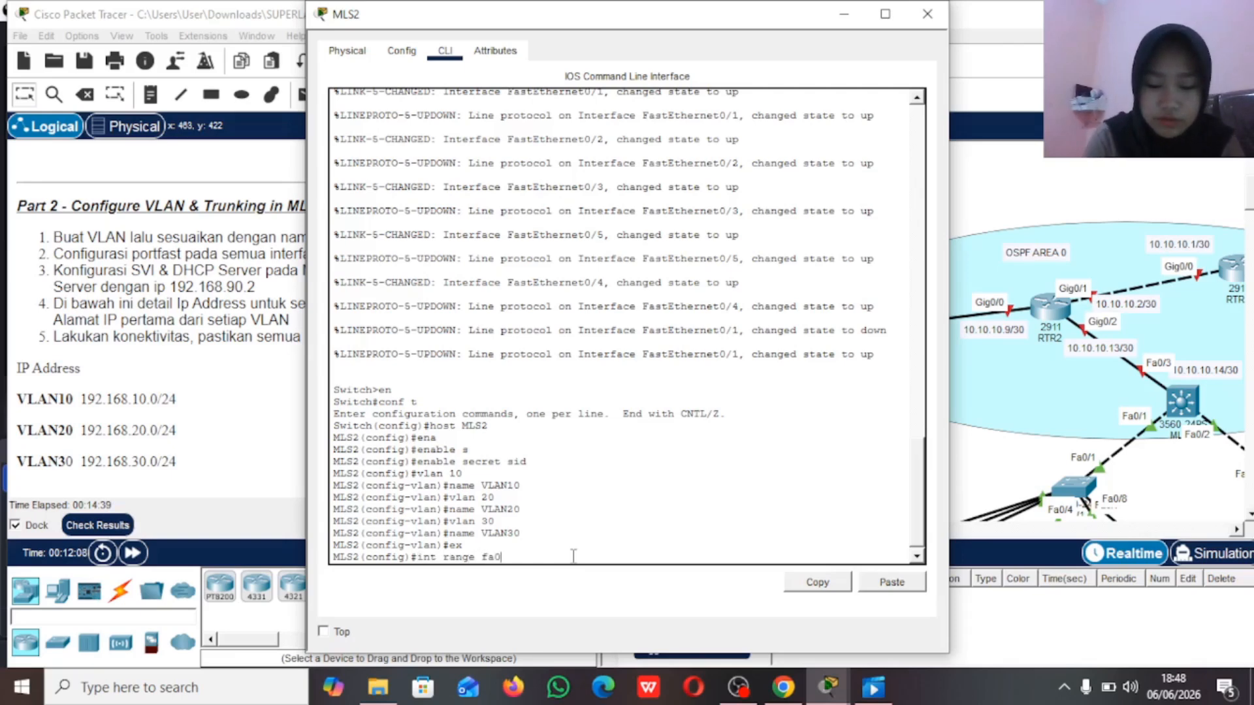
text(/2-3)
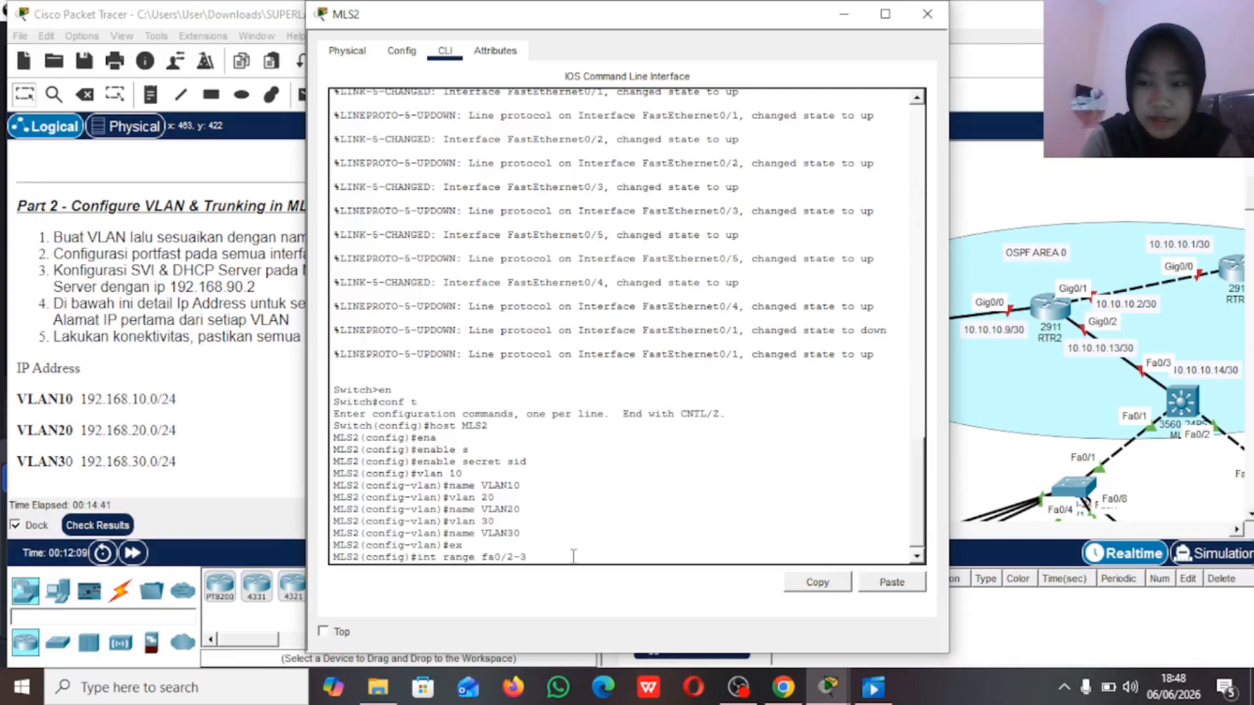
key(Return)
text(sw)
key(Tab)
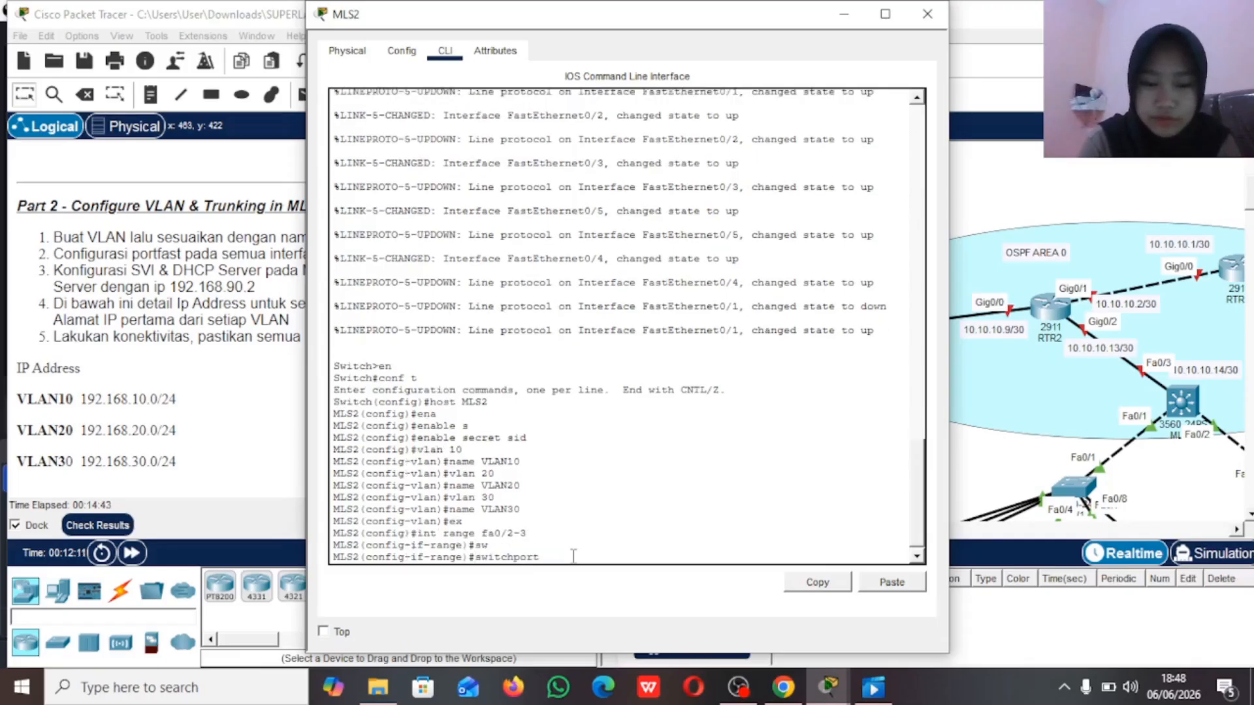
text(m)
key(Tab)
text(a)
key(Tab)
key(Return)
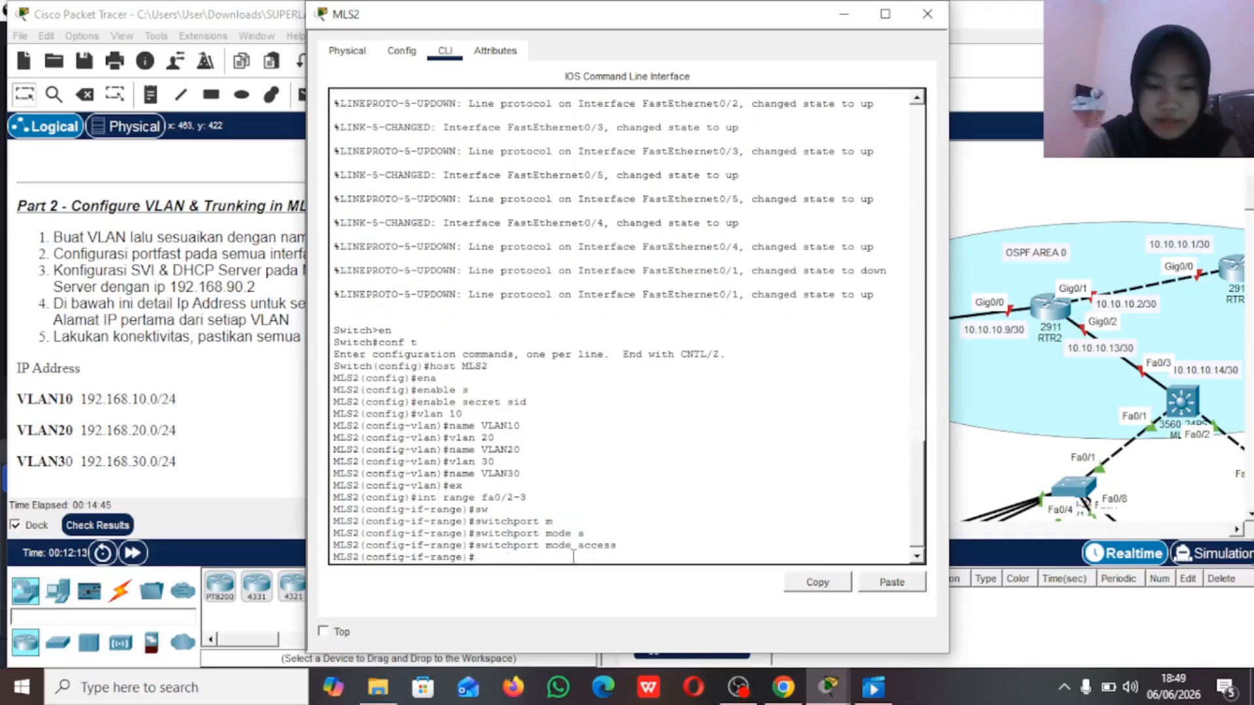
Step: Assign MLS2's ports fa0/2-3 to access VLAN 10
text(sw)
key(Tab)
text(a)
key(Tab)
text(vl)
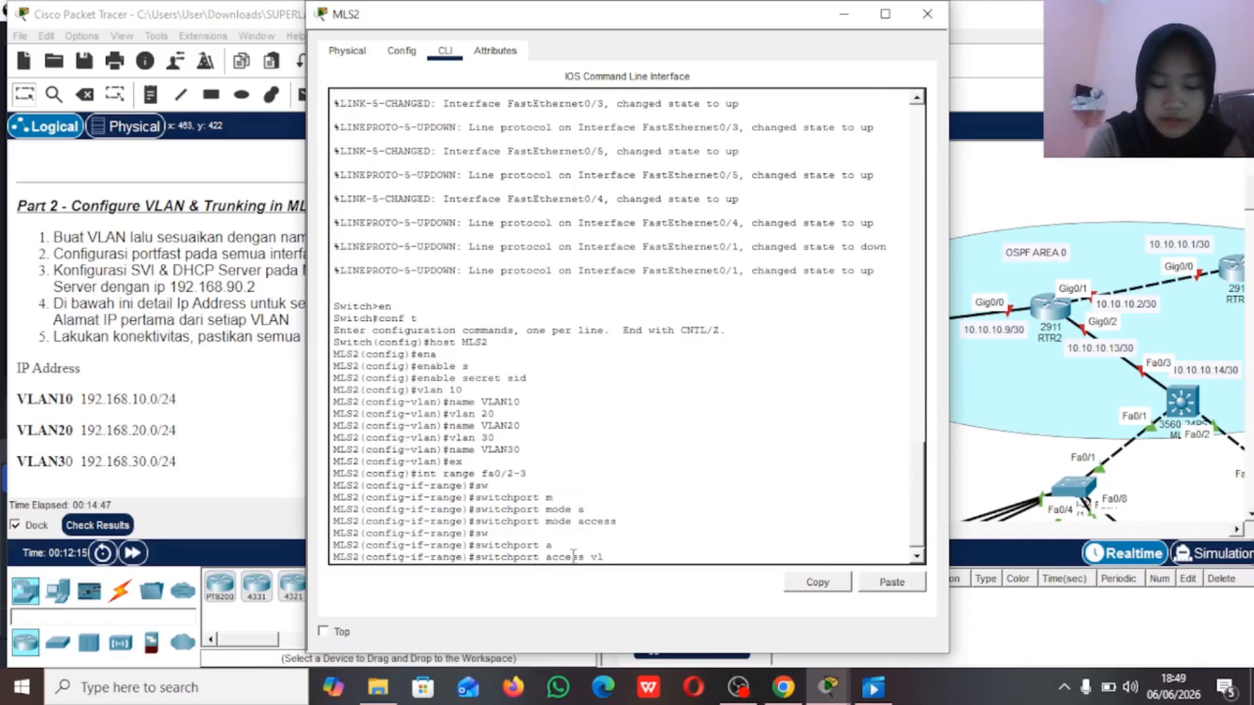
text(an 10)
key(Return)
Step: Enable spanning-tree portfast on MLS2's ports fa0/2-3
text(span)
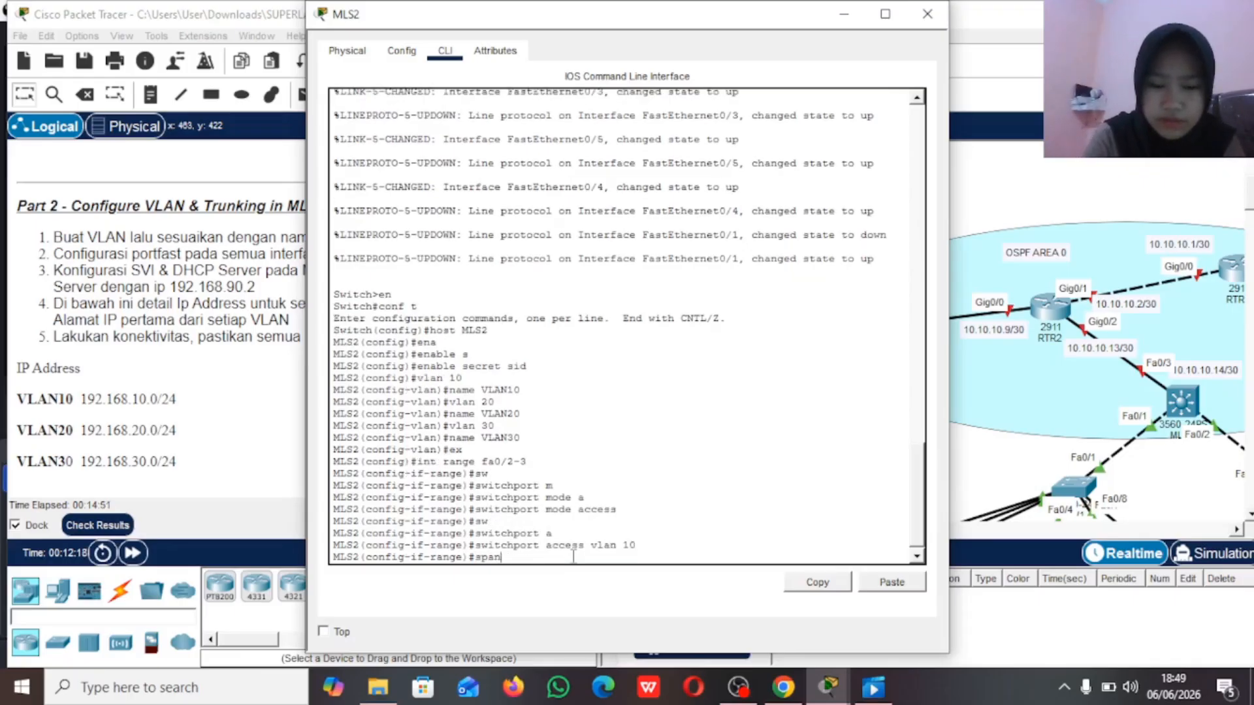
key(Tab)
text(po)
key(Tab)
key(Return)
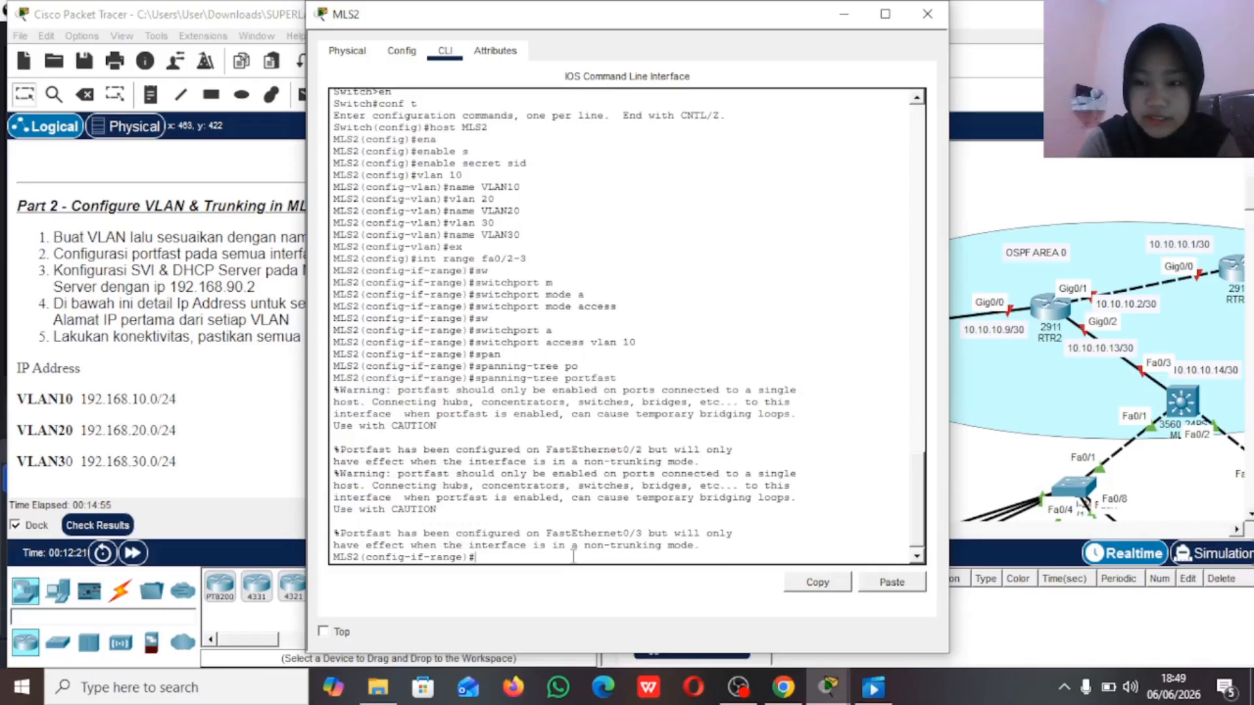
Step: Select MLS2's interface range fa0/4-5 and set its switchport mode to access
text(int range fa0)
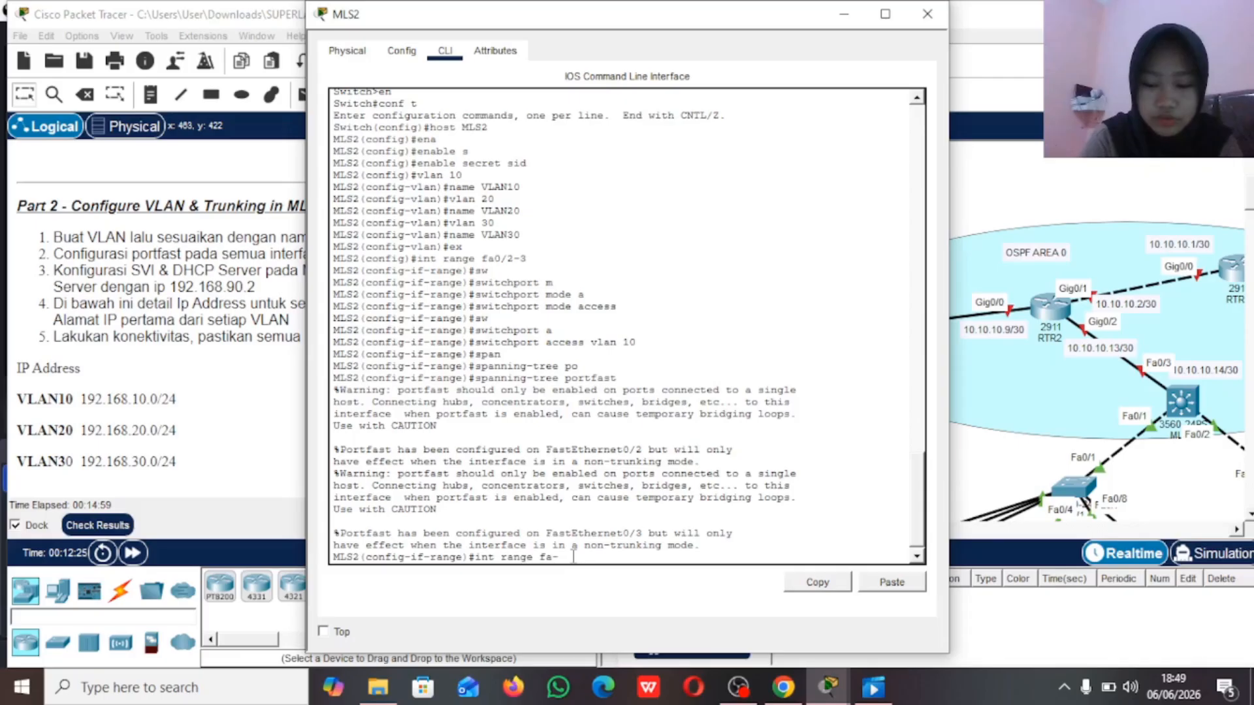
text(/4-5)
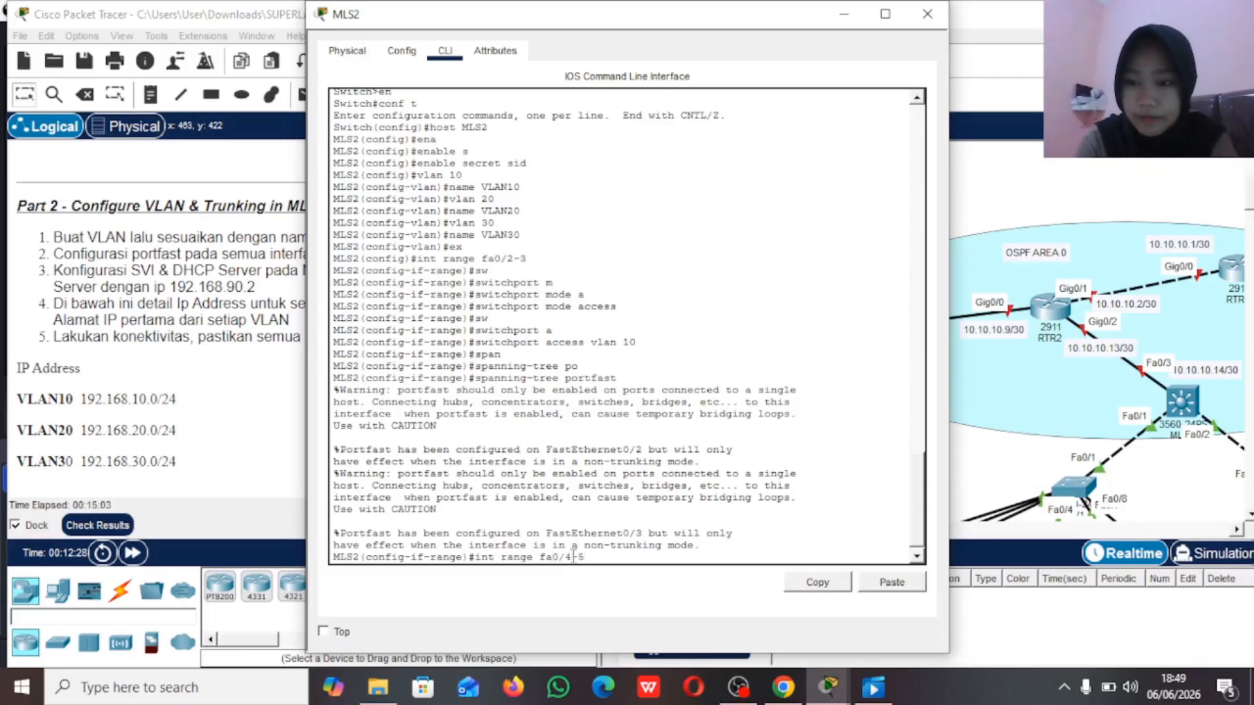
key(Return)
text(sw)
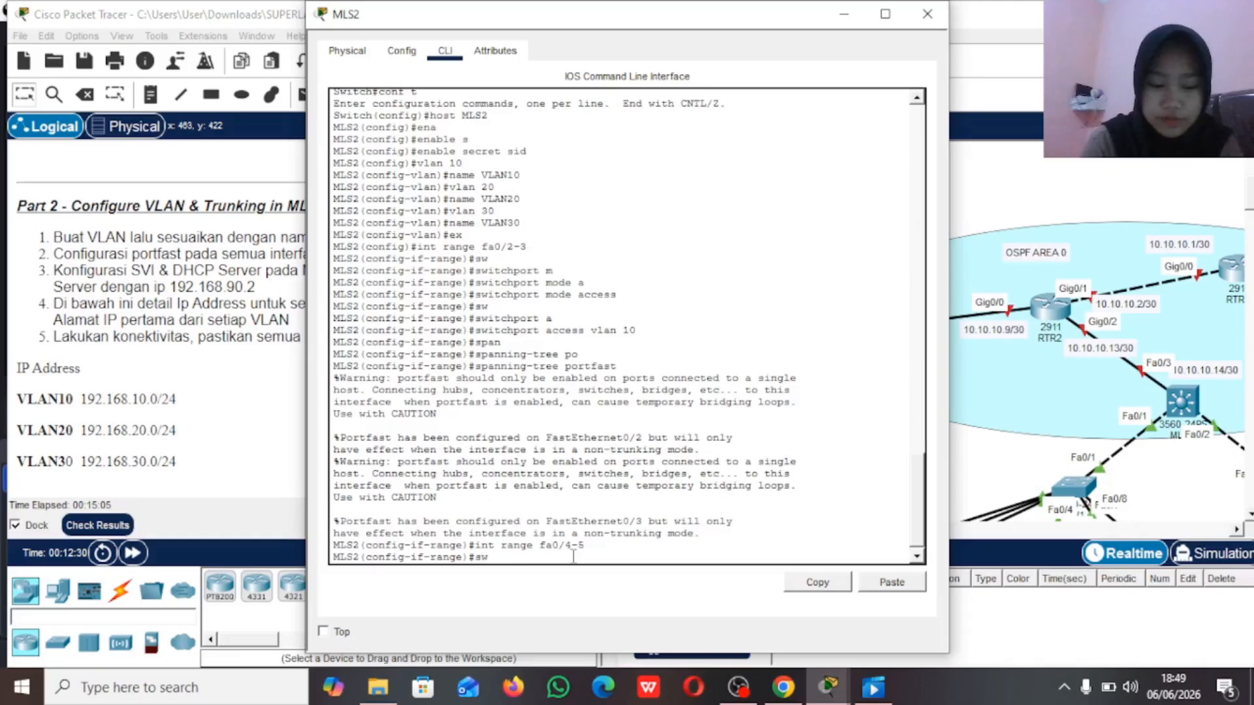
key(Tab)
text(m)
key(Tab)
text(a)
key(Tab)
key(Return)
Step: Assign MLS2's ports fa0/4-5 to access VLAN 30
text(sw)
key(Tab)
text(a)
key(Tab)
text(vlan 3)
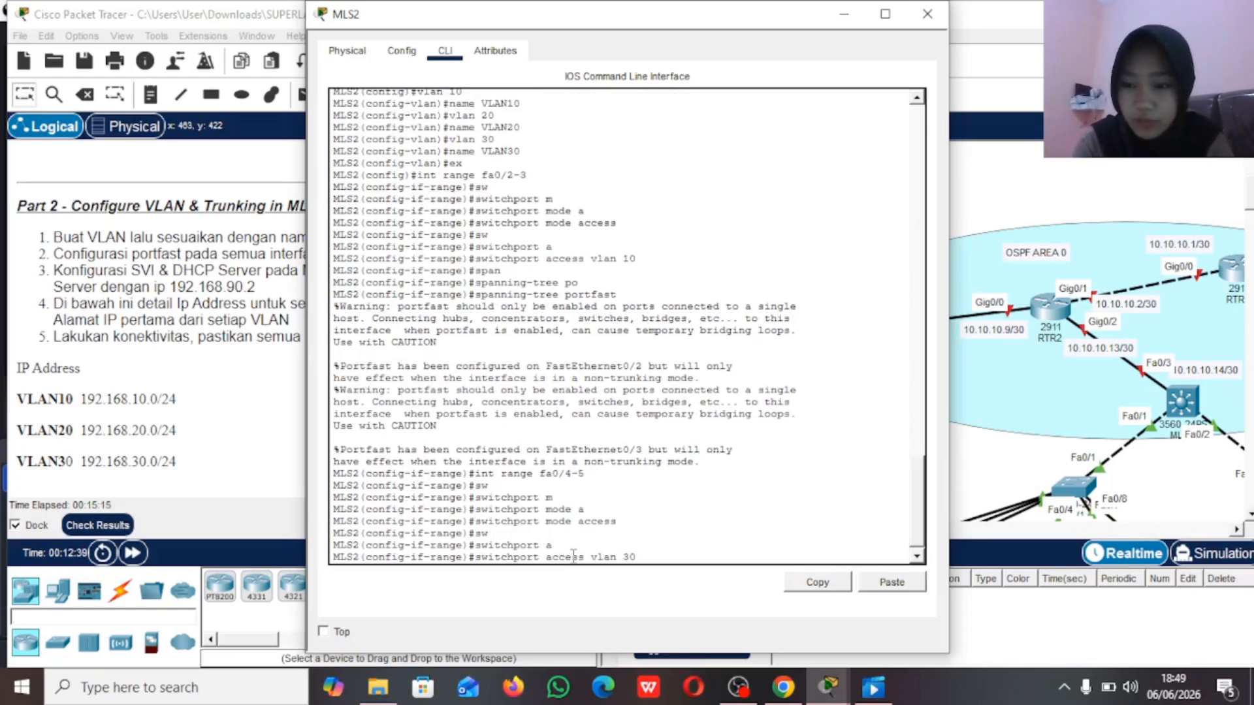
key(Return)
Step: Enable spanning-tree portfast on MLS2's ports fa0/4-5
text(span)
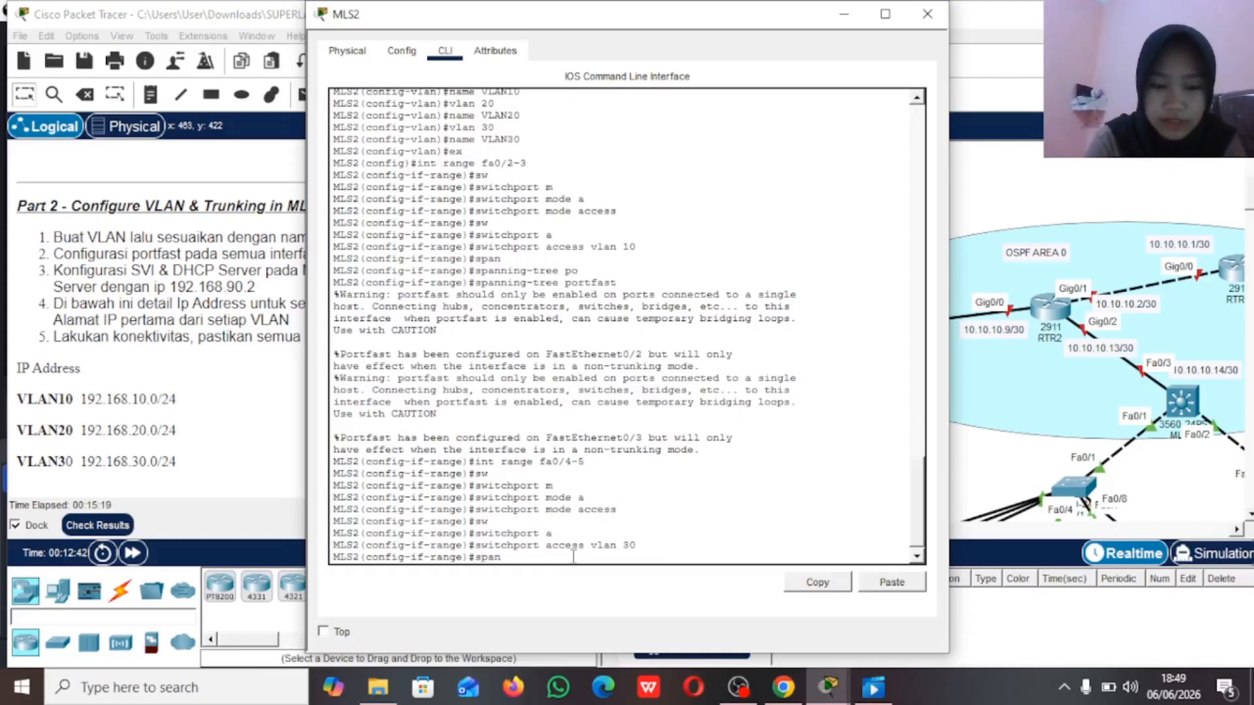
key(Tab)
text(po)
key(Tab)
key(Return)
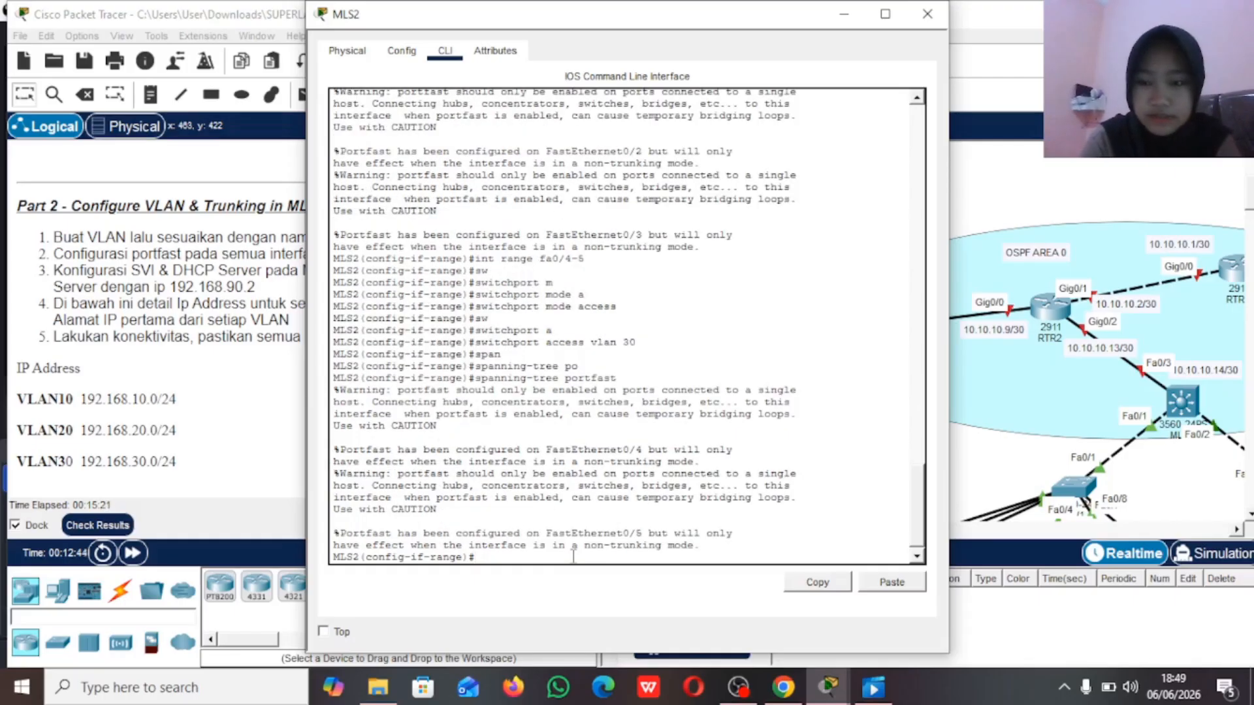
Step: Check MLS2's port connections in the topology, then return to its CLI and enter interface fa0/1 configuration
click(1006, 194)
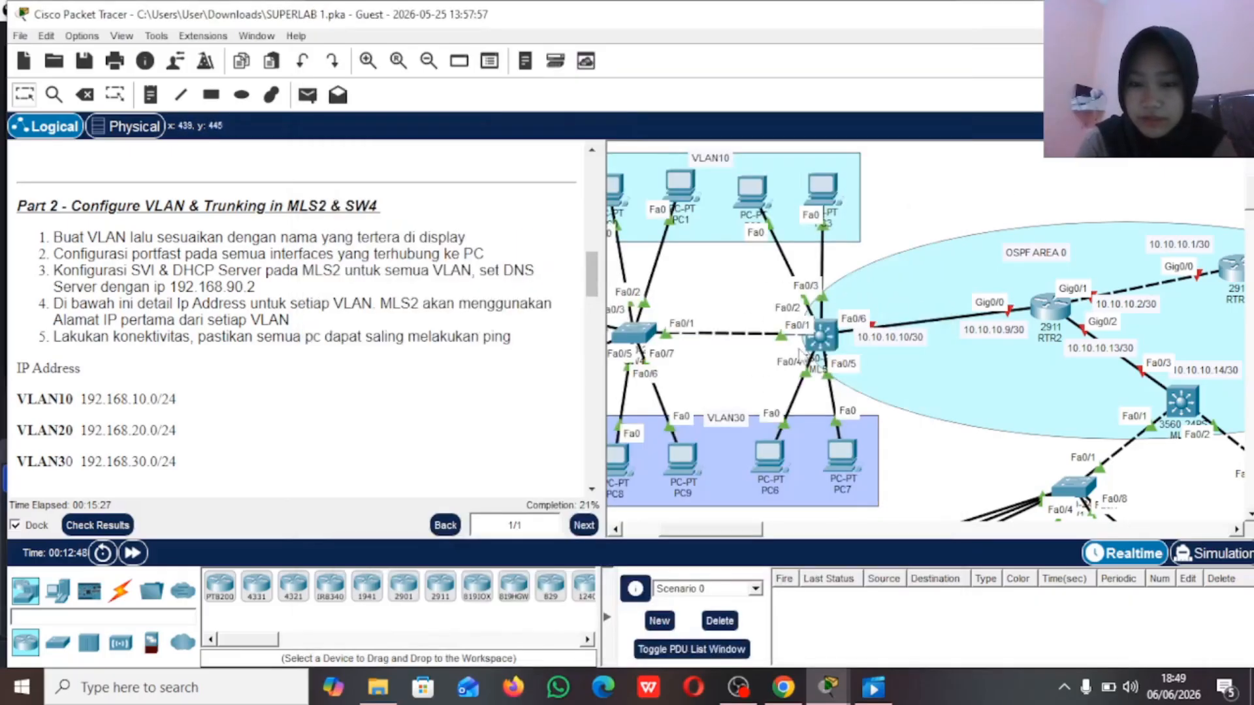
drag(741, 315, 829, 384)
drag(832, 254, 889, 372)
click(824, 343)
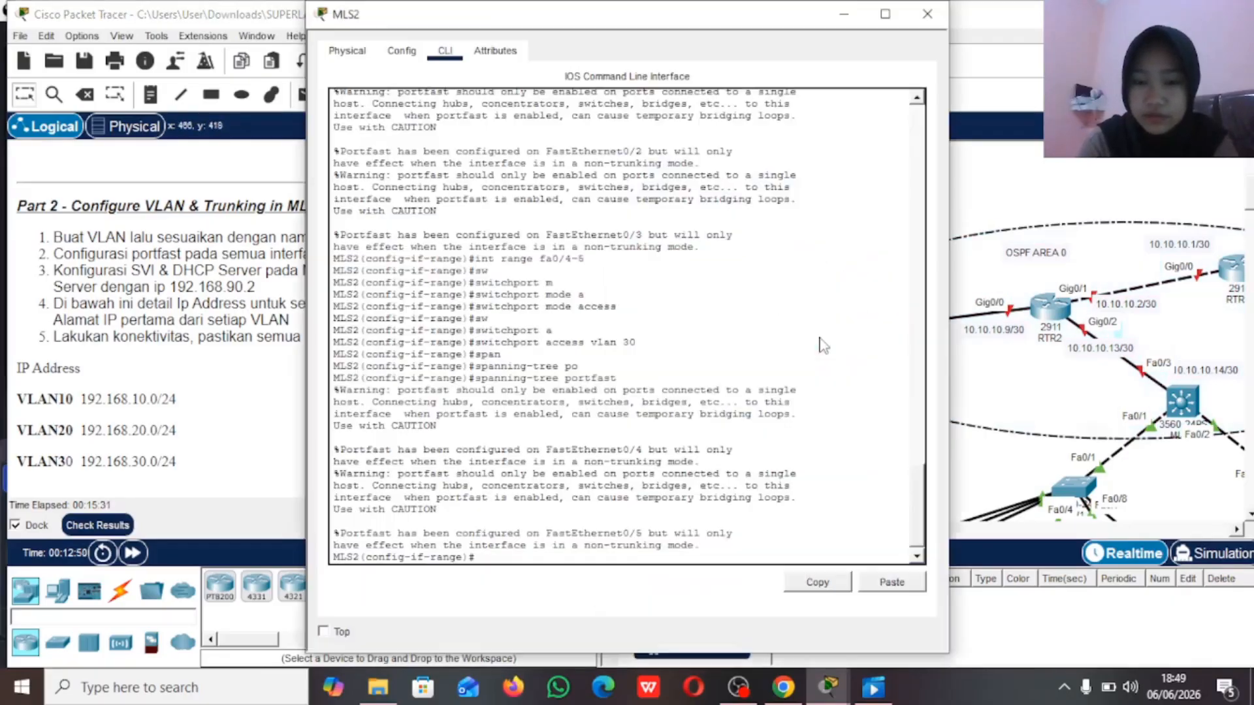
text(ex)
key(Return)
text(int fa0/1)
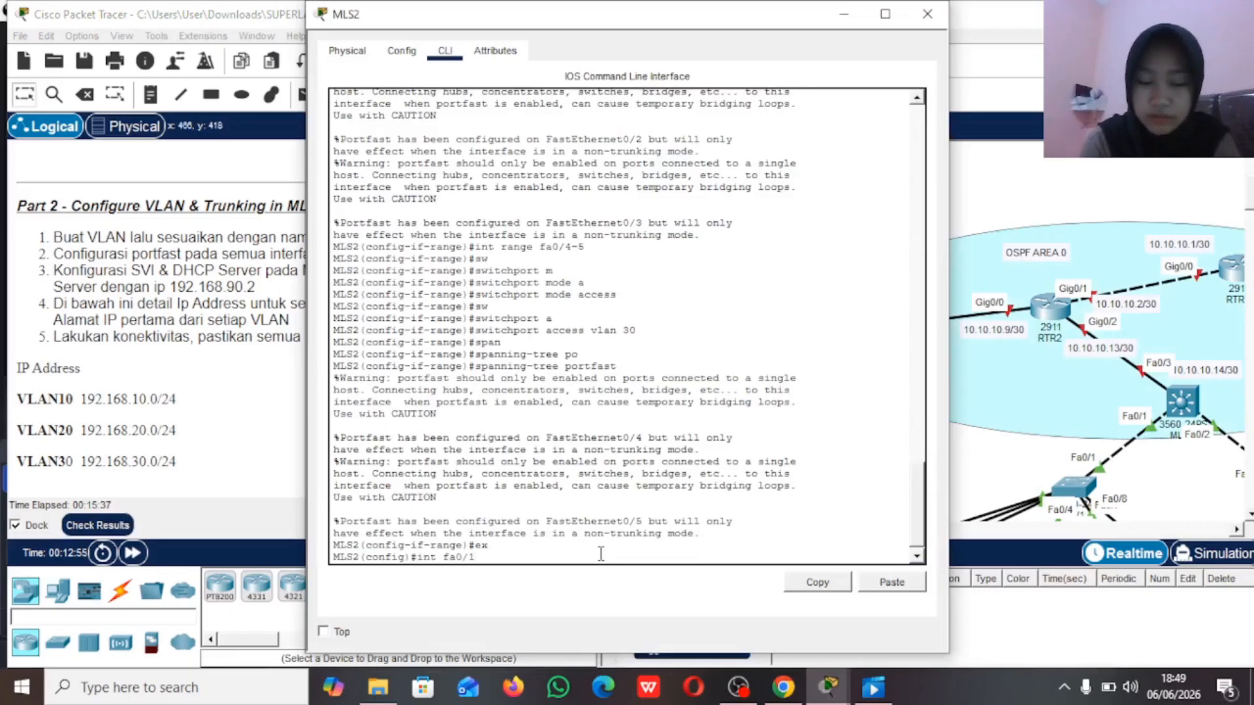
key(Return)
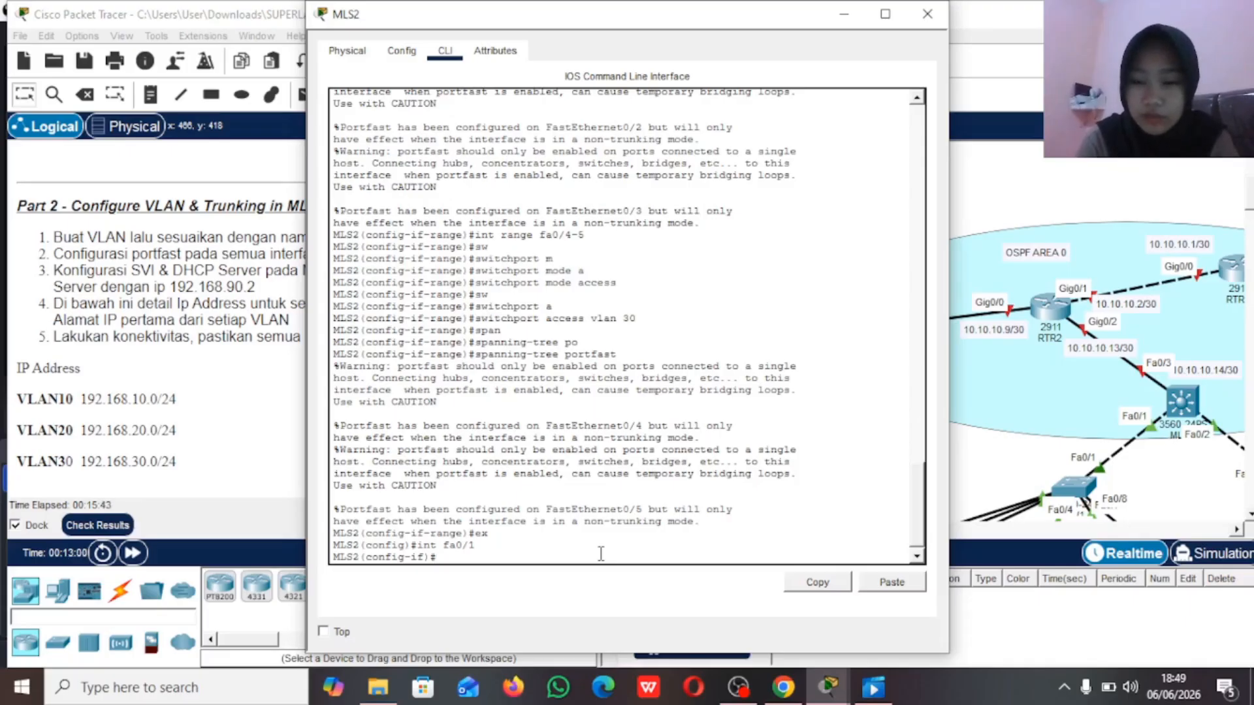
text(sw)
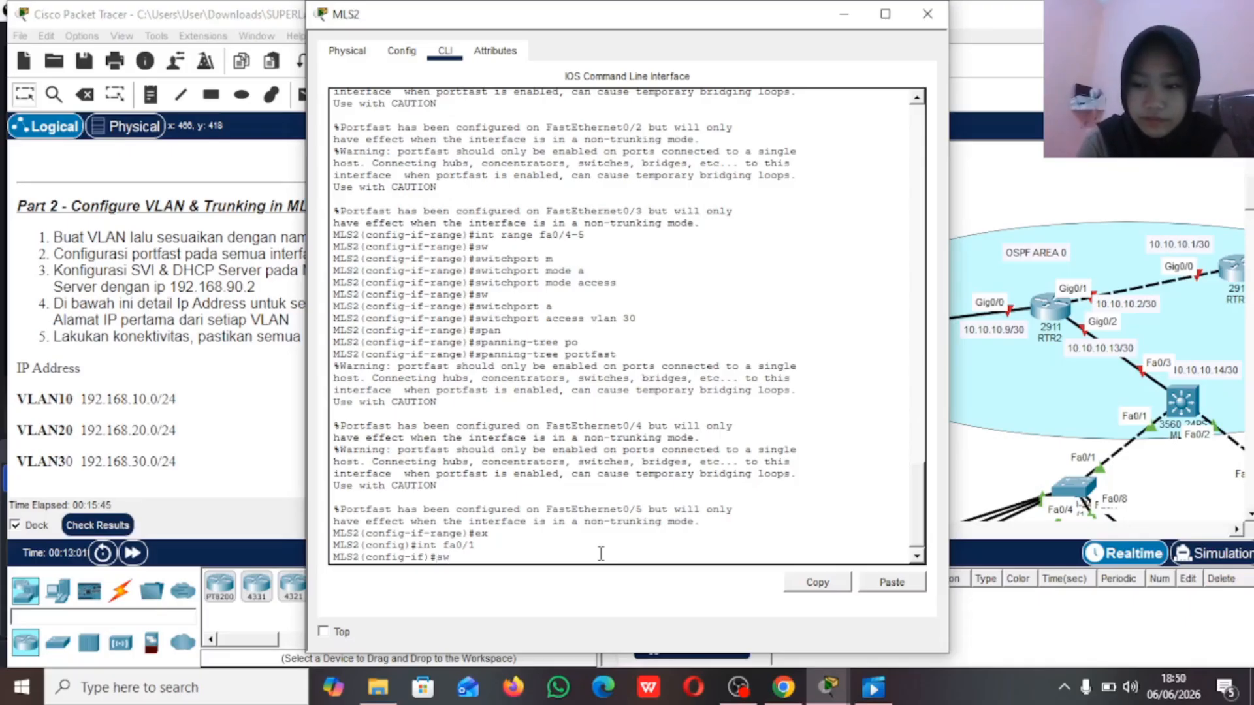
key(Tab)
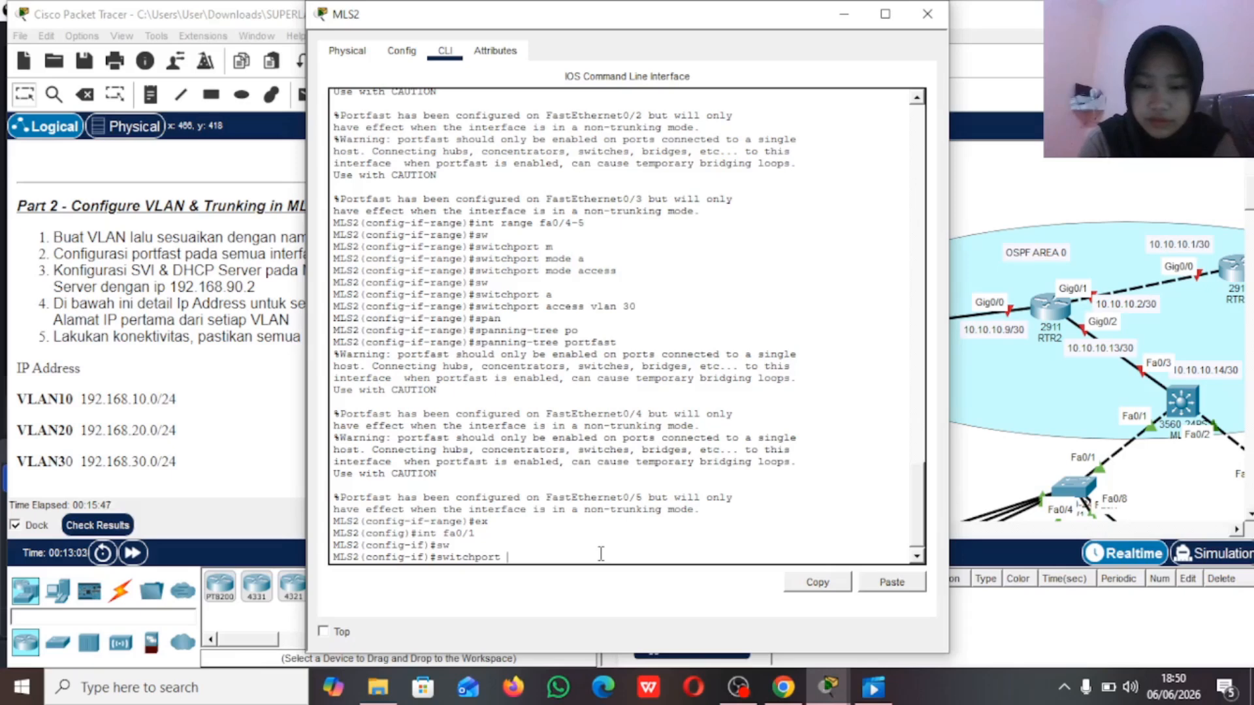
text(nca)
key(Tab)
key(BackSpace)
key(BackSpace)
key(BackSpace)
key(BackSpace)
key(BackSpace)
key(BackSpace)
key(BackSpace)
key(BackSpace)
key(BackSpace)
key(BackSpace)
key(BackSpace)
key(BackSpace)
key(BackSpace)
key(BackSpace)
key(BackSpace)
text(sw wnca)
key(Tab)
key(BackSpace)
key(BackSpace)
key(BackSpace)
key(BackSpace)
text(enca)
key(Tab)
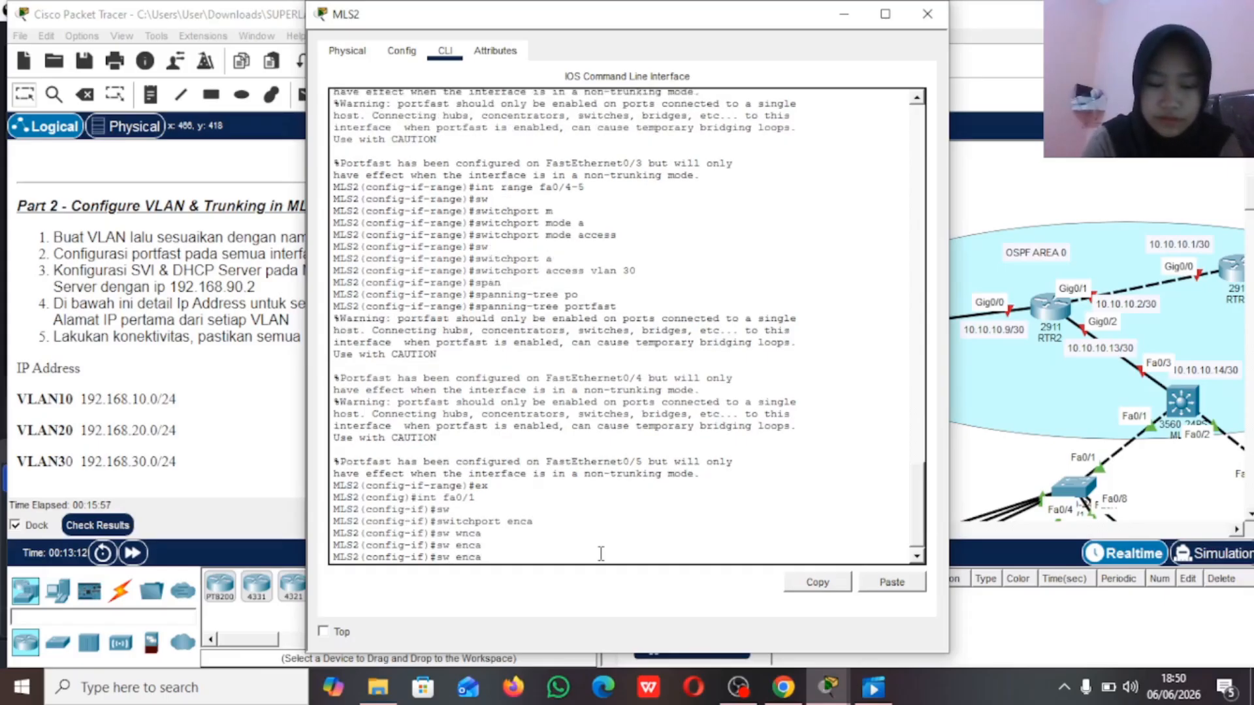
key(BackSpace)
key(BackSpace)
key(BackSpace)
key(BackSpace)
key(BackSpace)
key(BackSpace)
key(BackSpace)
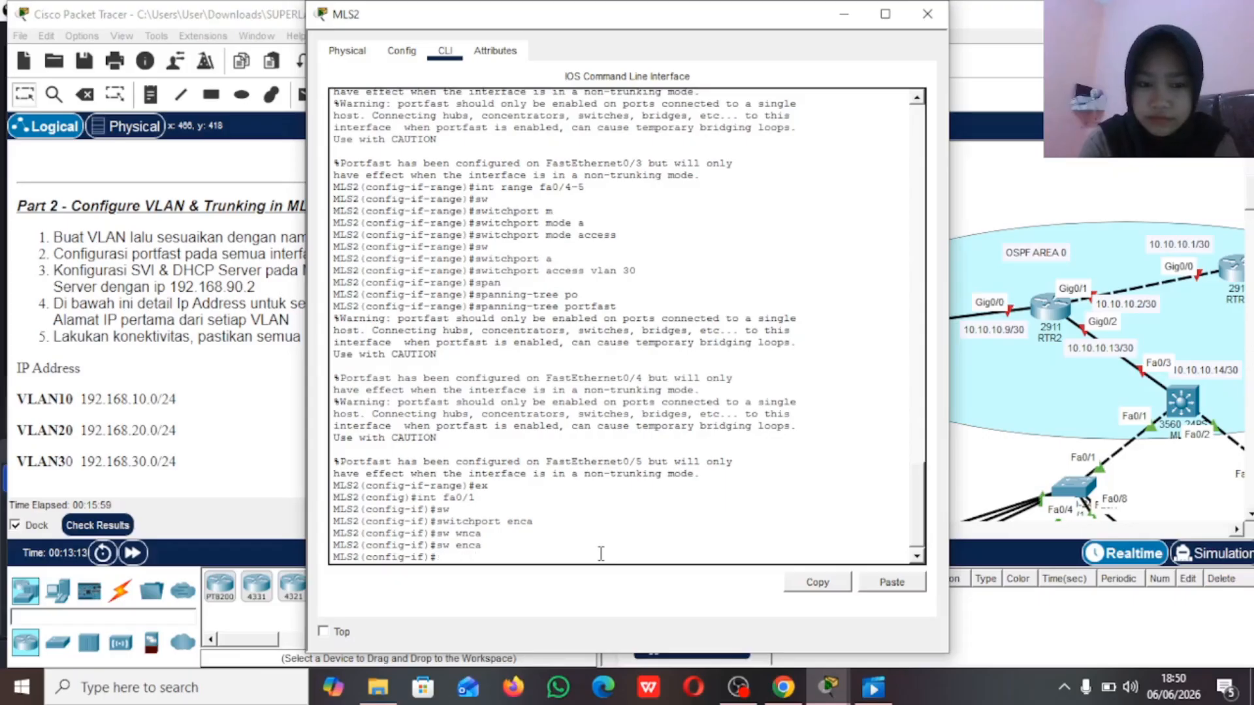
text(ex)
key(Return)
text(int fa0)
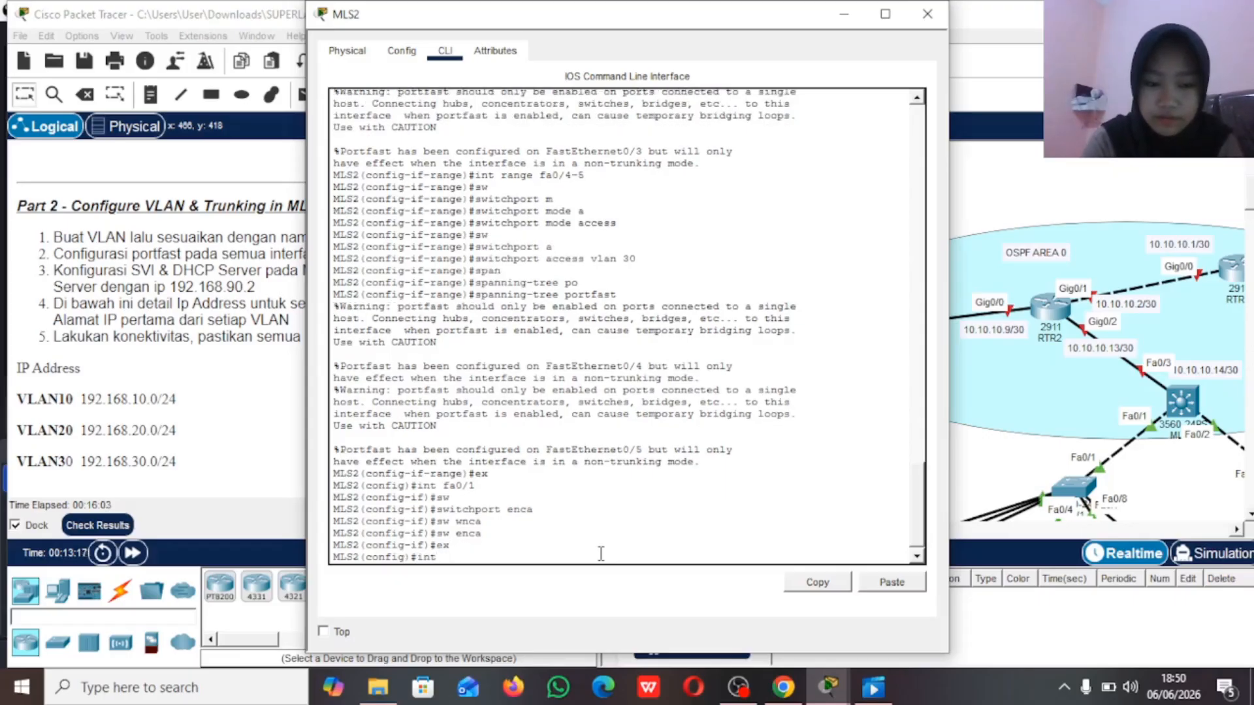
text(/1)
key(Return)
text(sw enca)
key(Tab)
key(BackSpace)
text(cap)
key(Tab)
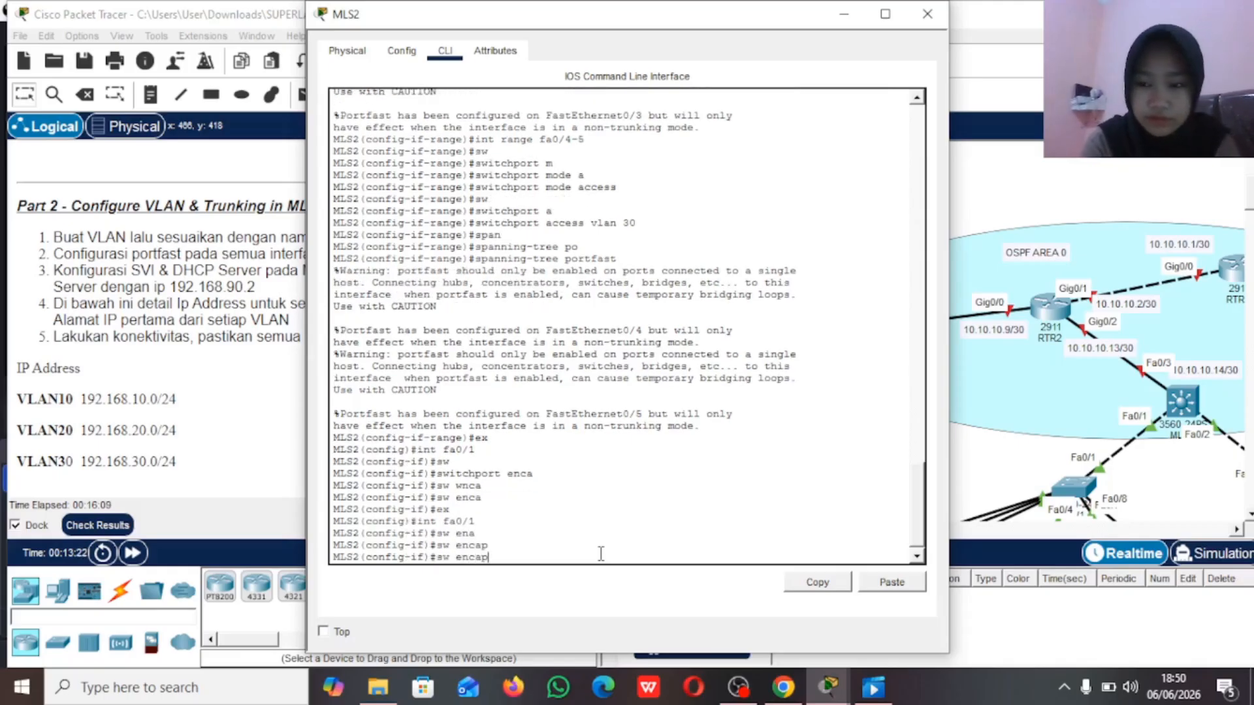
text(\\\\)
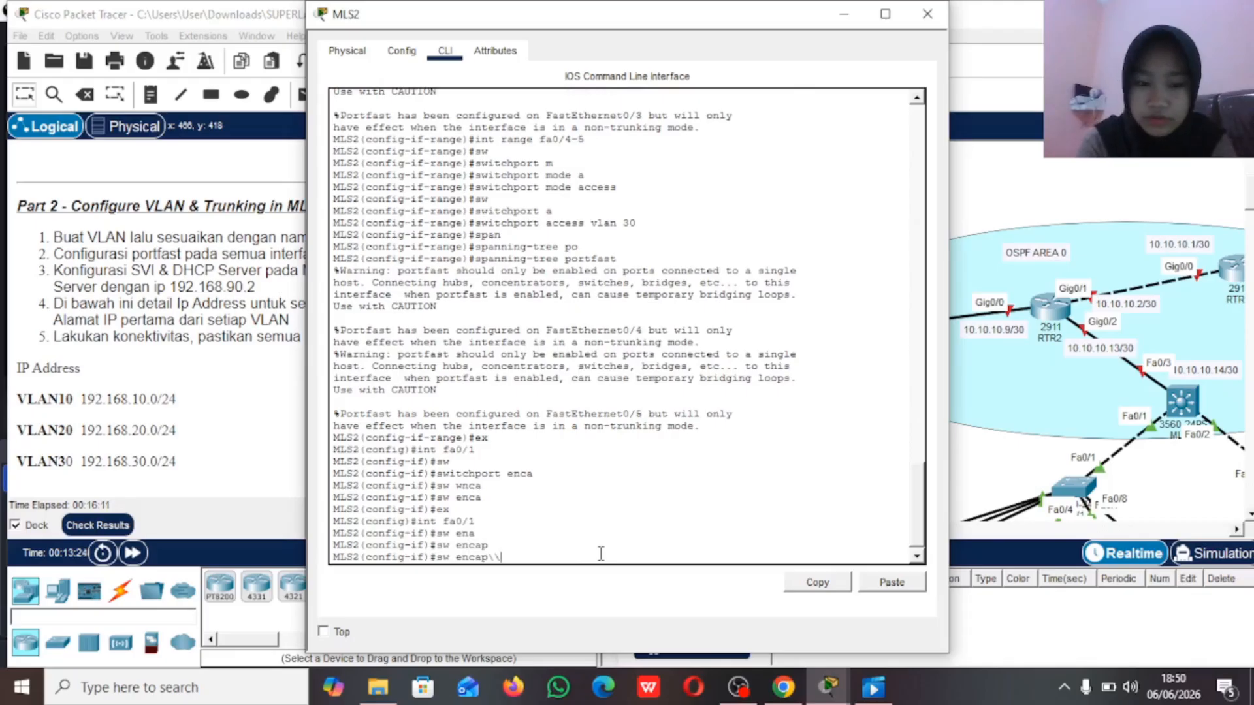
key(BackSpace)
key(BackSpace)
key(BackSpace)
key(BackSpace)
key(BackSpace)
key(BackSpace)
key(BackSpace)
key(BackSpace)
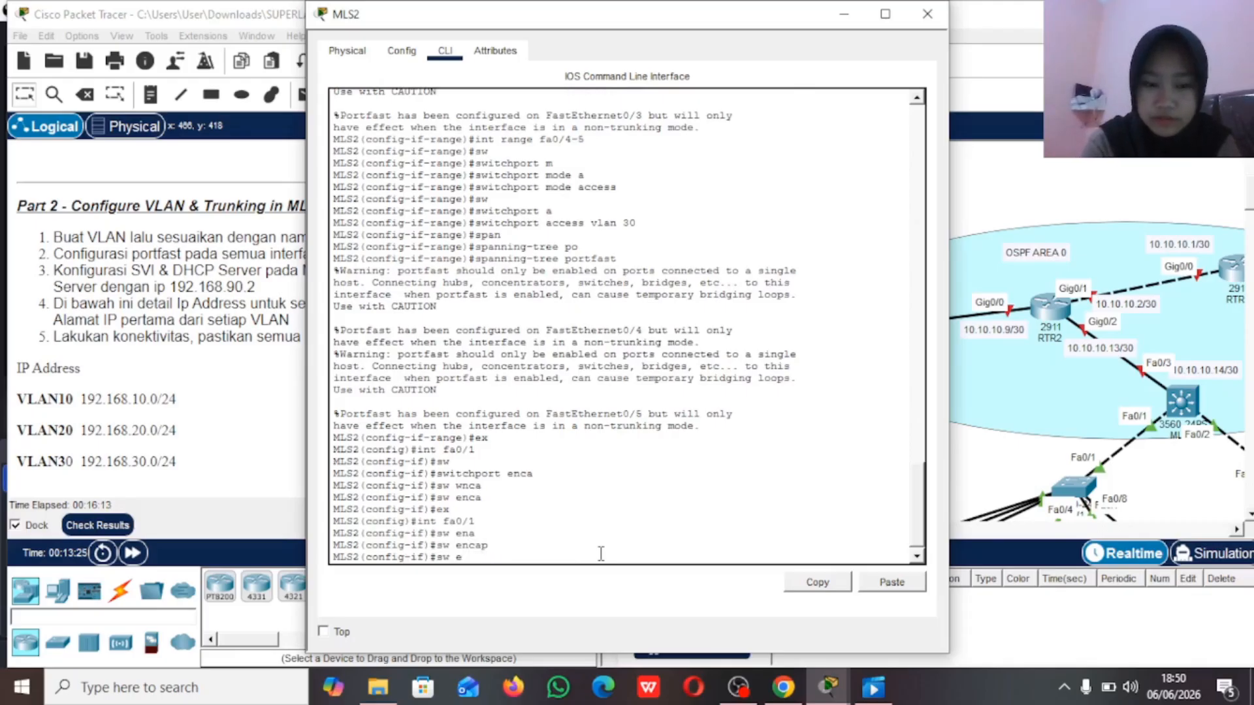
Step: Set the trunk encapsulation of MLS2's interface fa0/1 to dot1q
text(tr)
key(Tab)
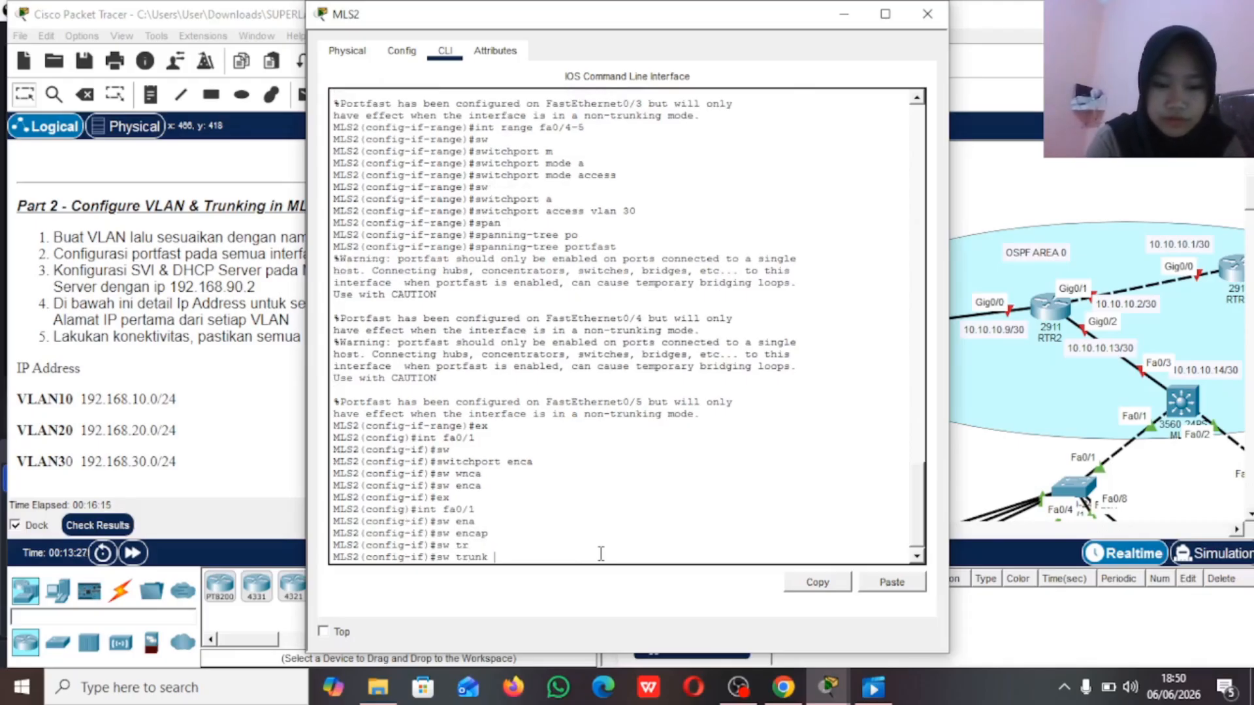
text(enca)
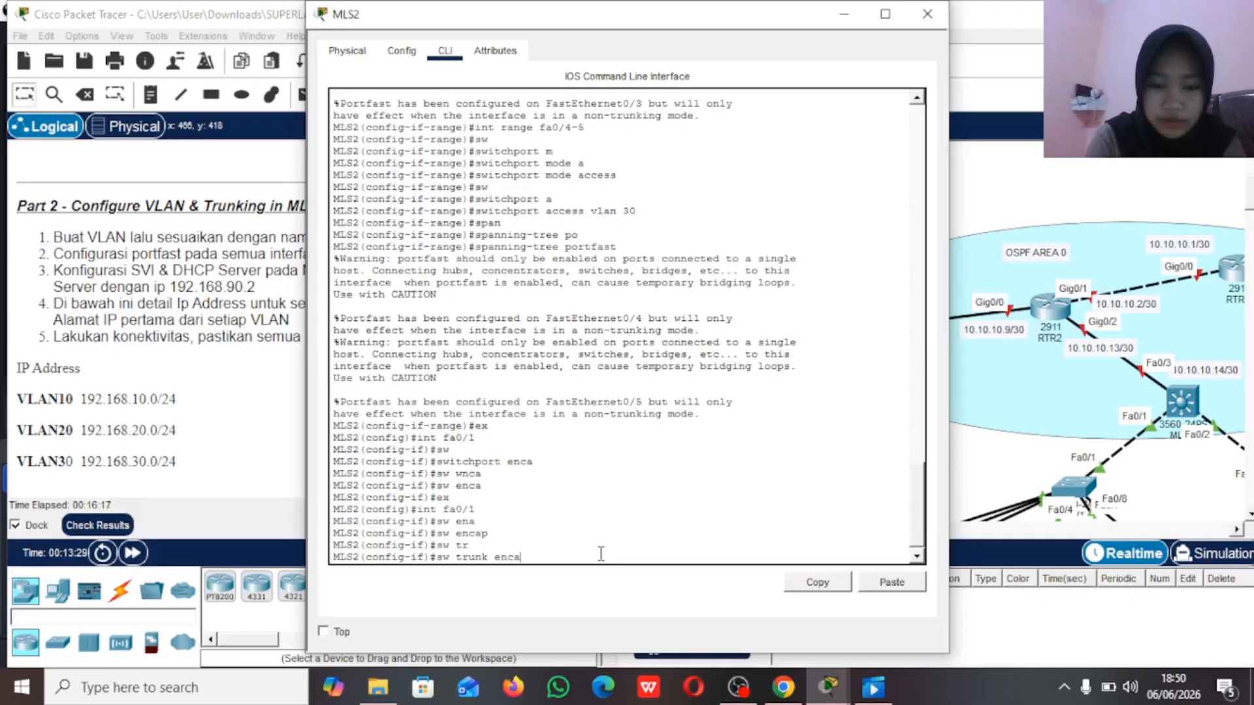
key(Tab)
text(d)
key(Tab)
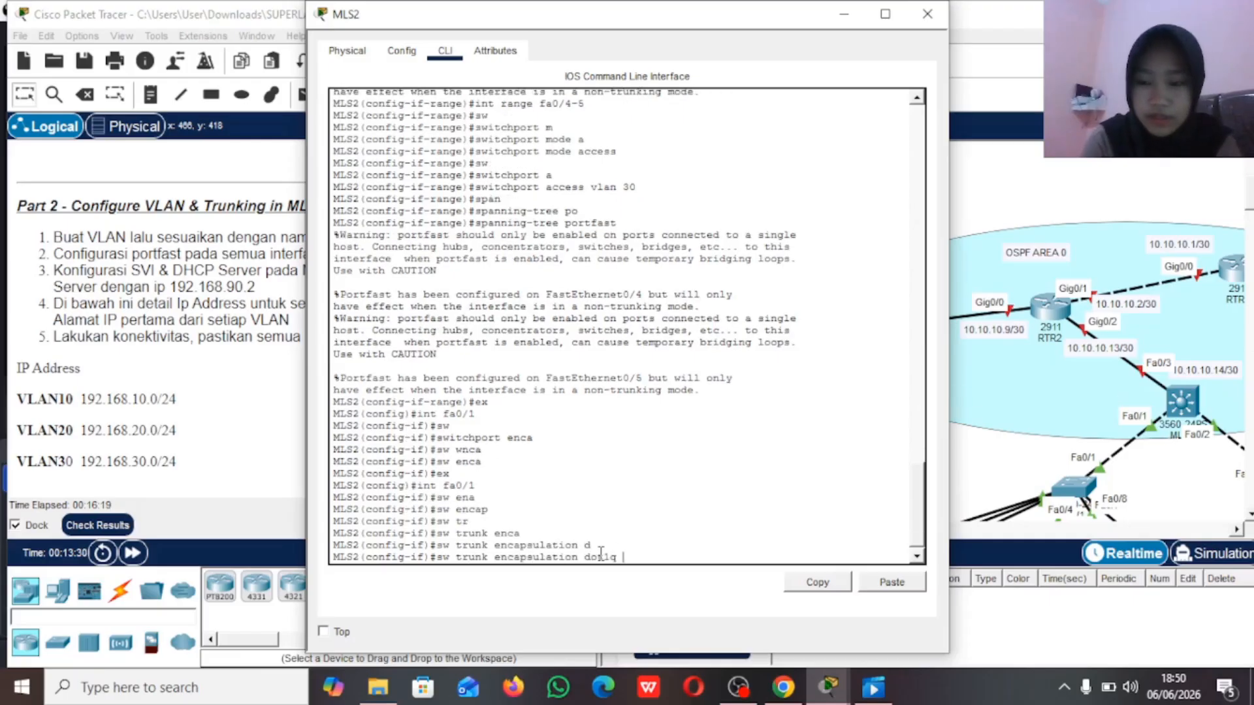
key(Return)
Step: Set MLS2's interface fa0/1 to switchport mode trunk and return to global configuration mode
text(s)
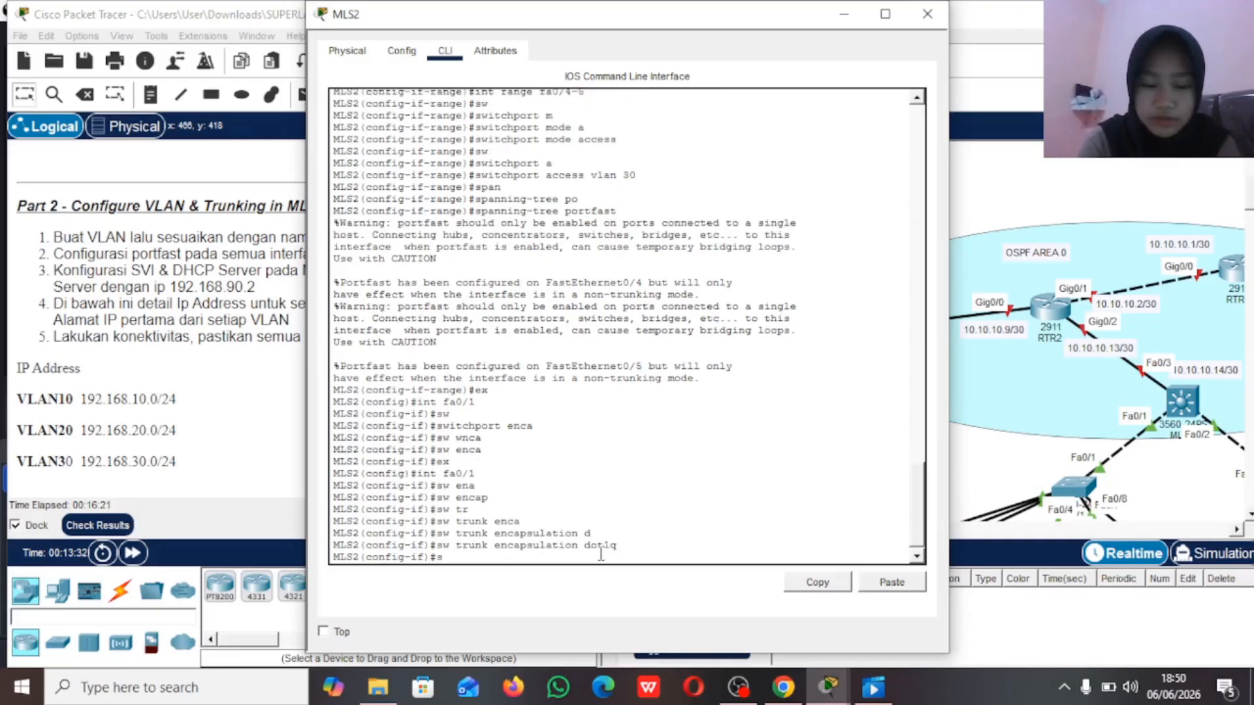
text(w)
key(Tab)
text(m)
key(Tab)
text(t)
key(Tab)
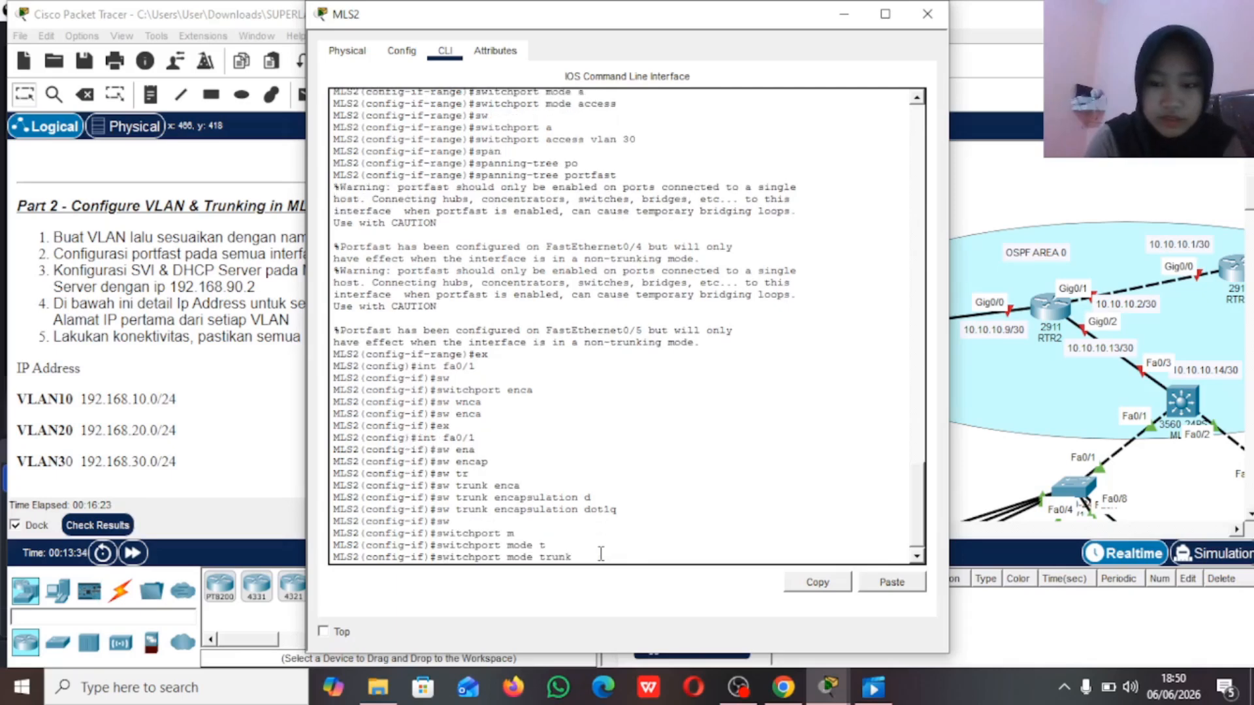
key(Return)
text(ex)
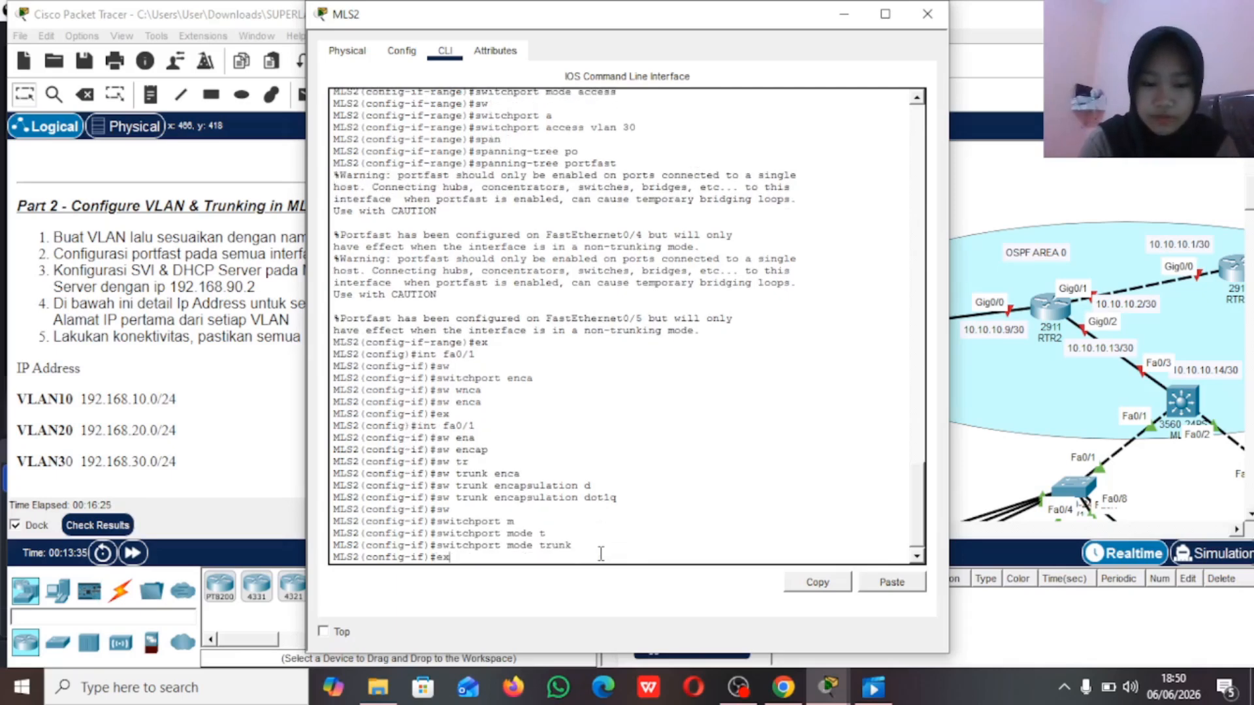
key(Return)
Step: Select MLS2's interface fa0/6 and set its trunk encapsulation to dot1q
text(int fa0/6)
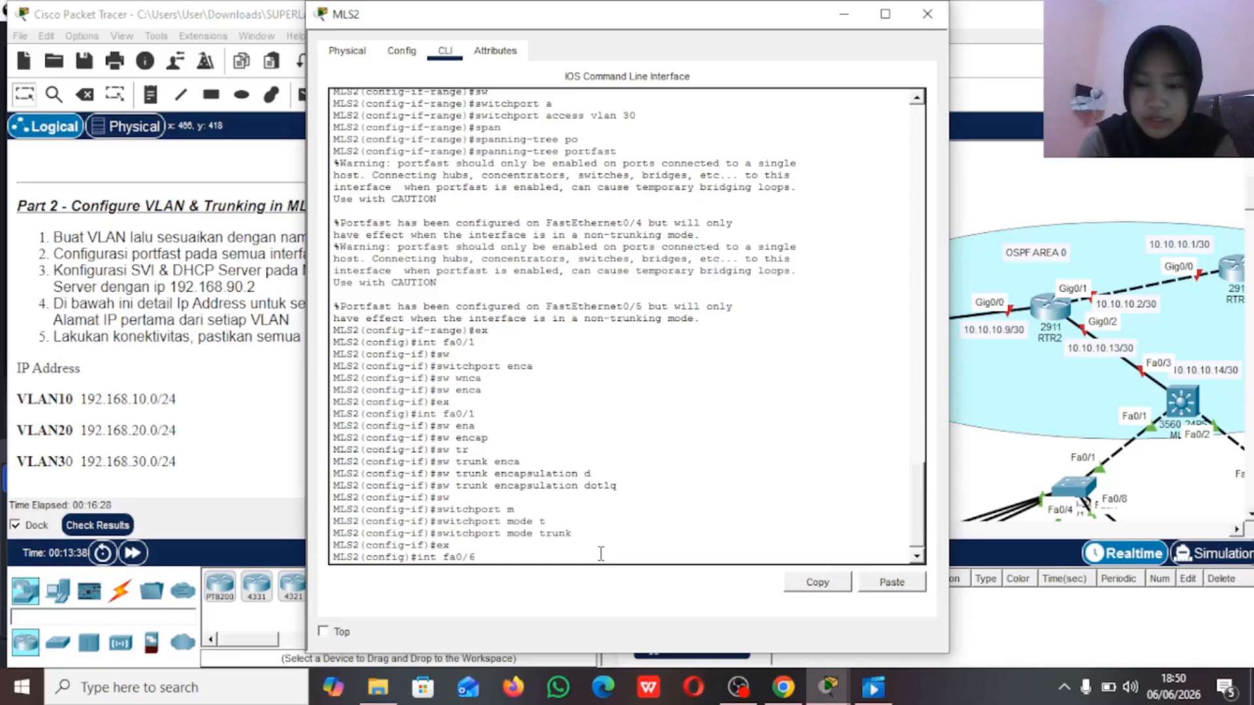
key(Return)
text(sw)
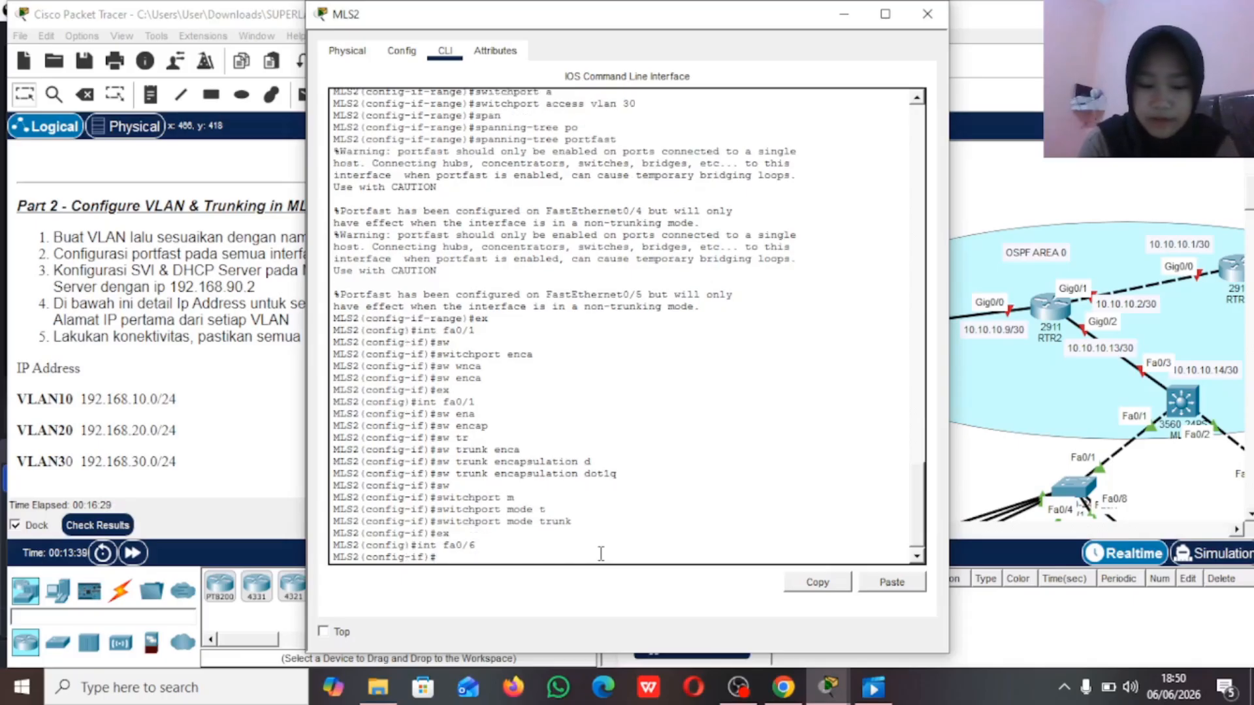
key(Tab)
text(t)
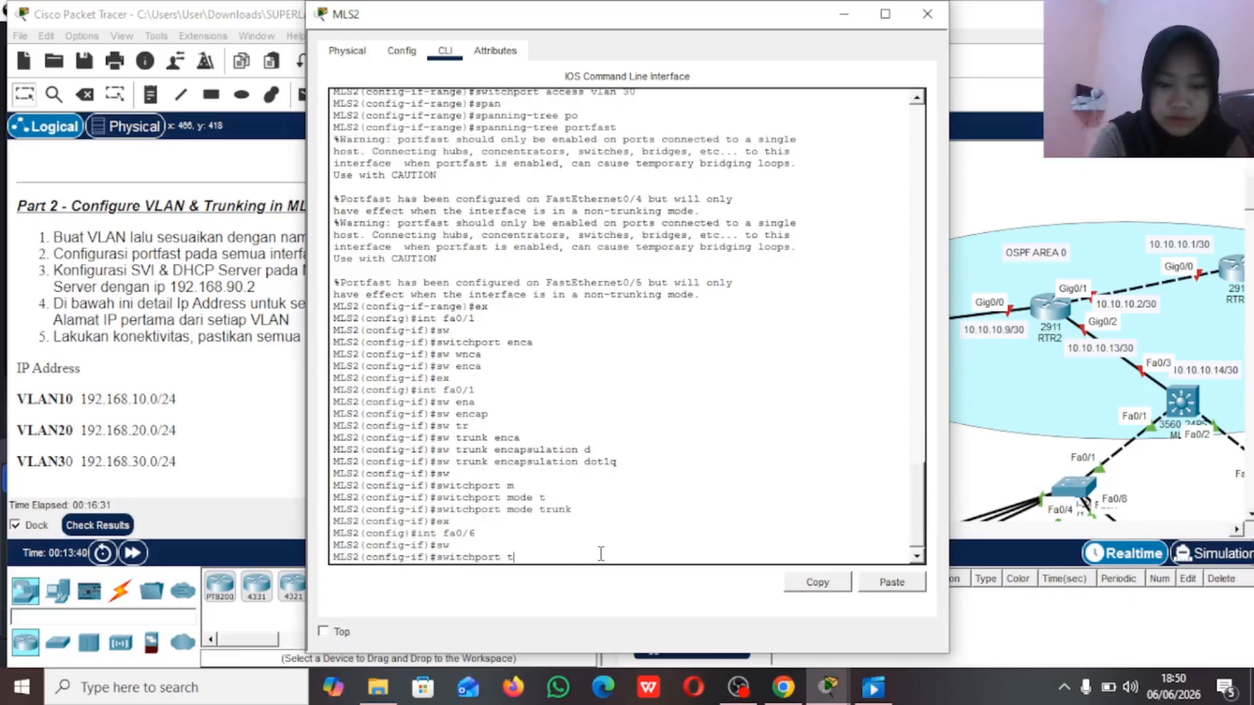
key(Tab)
text(en)
key(Tab)
text(d)
key(Tab)
key(Return)
Step: Set MLS2's interface fa0/6 to switchport mode trunk and exit the interface configuration
text(sw)
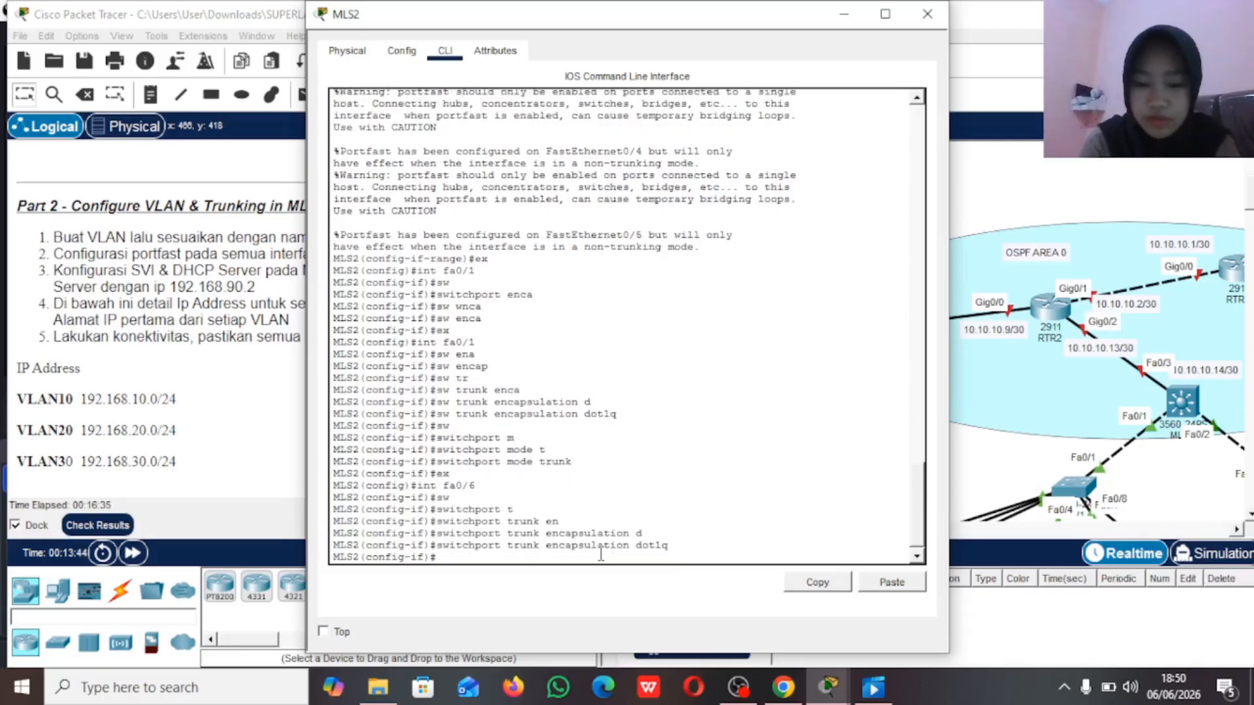
key(Tab)
text(m)
key(Tab)
text(t)
key(Tab)
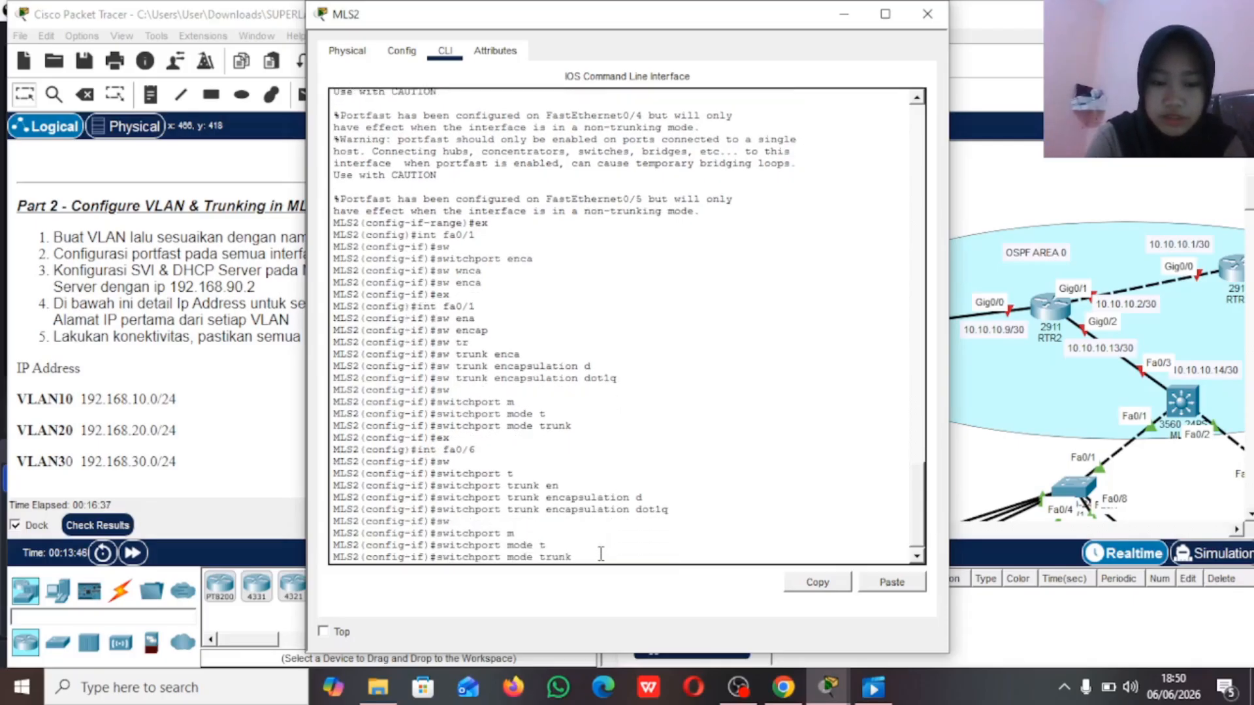
key(Return)
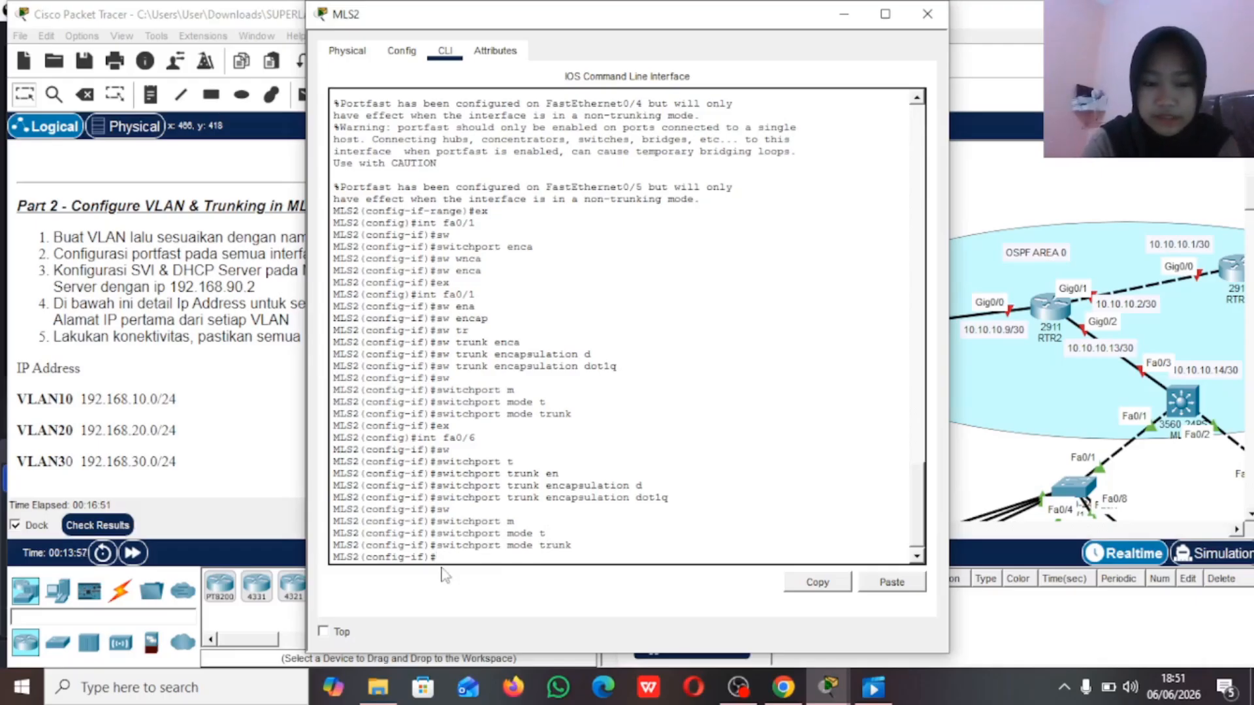
text(ex)
key(Return)
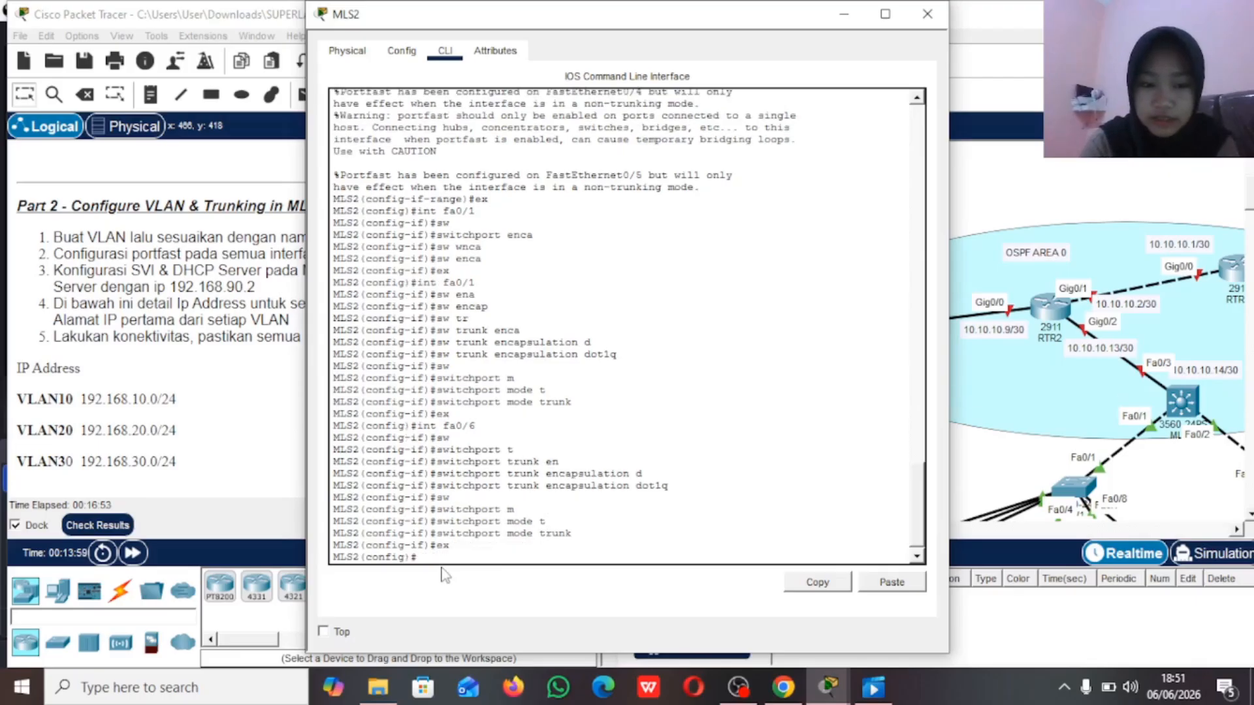
Step: Create the VLAN 10 interface on MLS2 with IP address 192.168.10.1 and mask 255.255.255.0
text(int vlan 10)
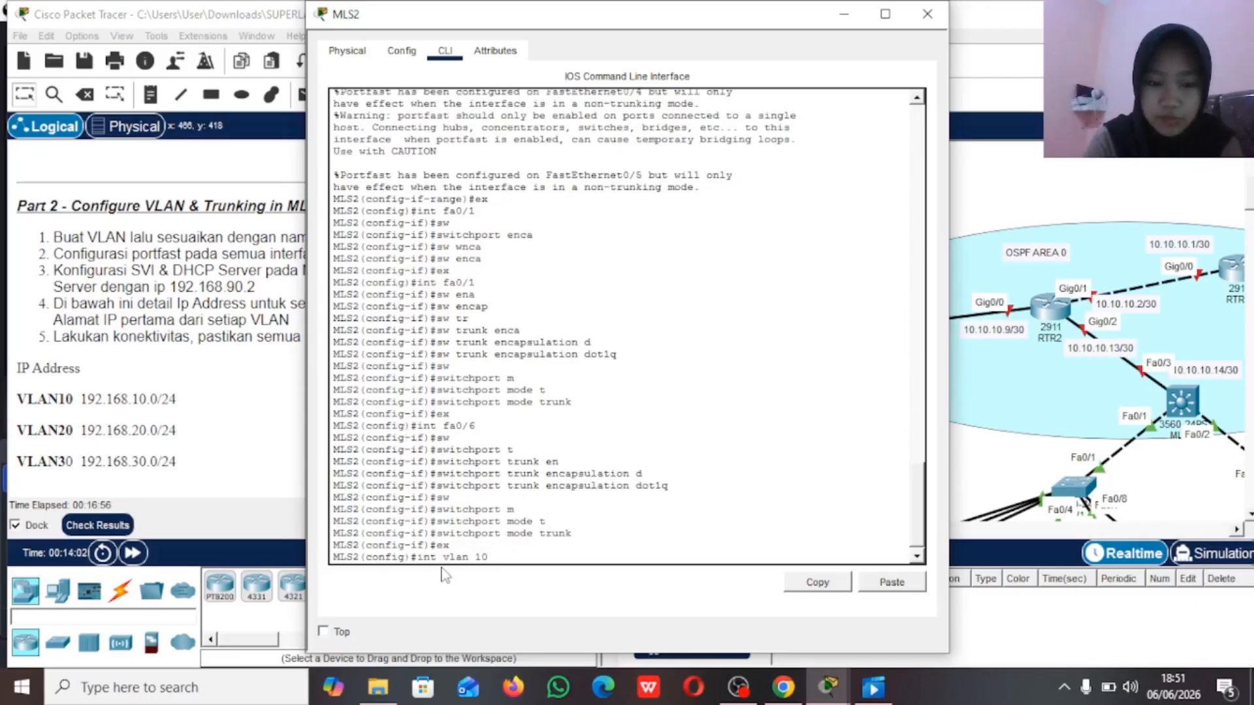
key(Return)
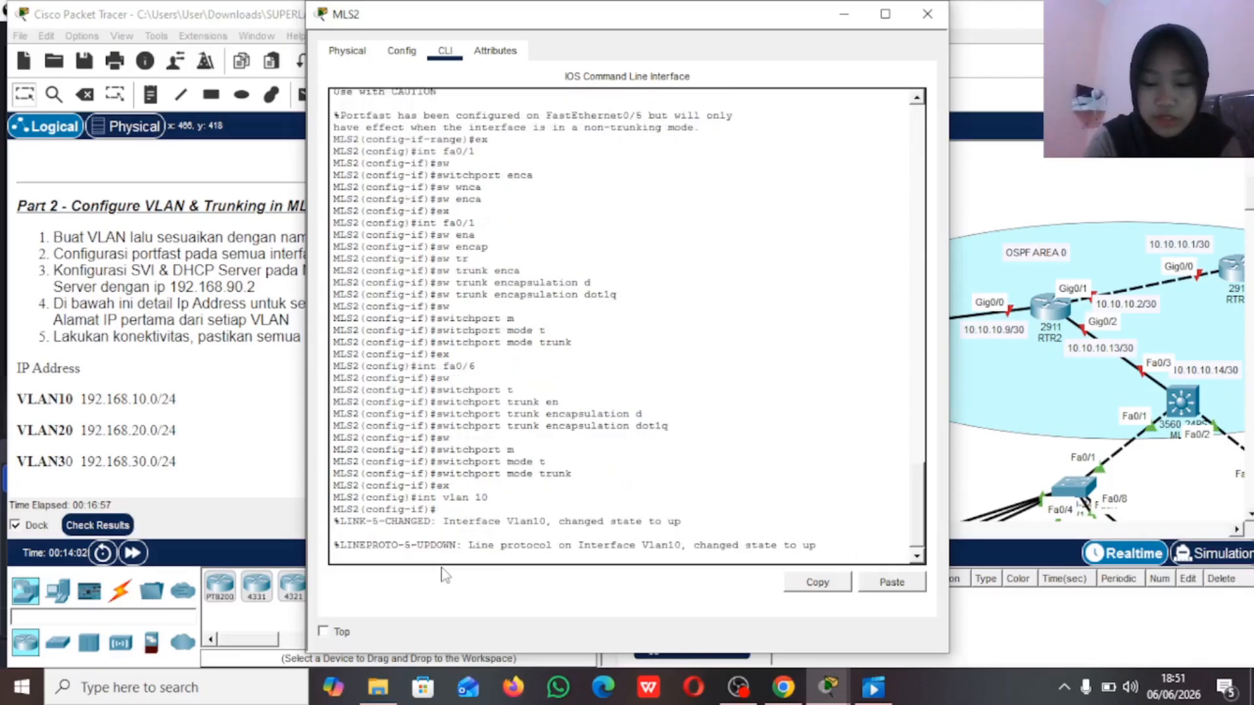
key(Return)
text(ip add 192.168.10.)
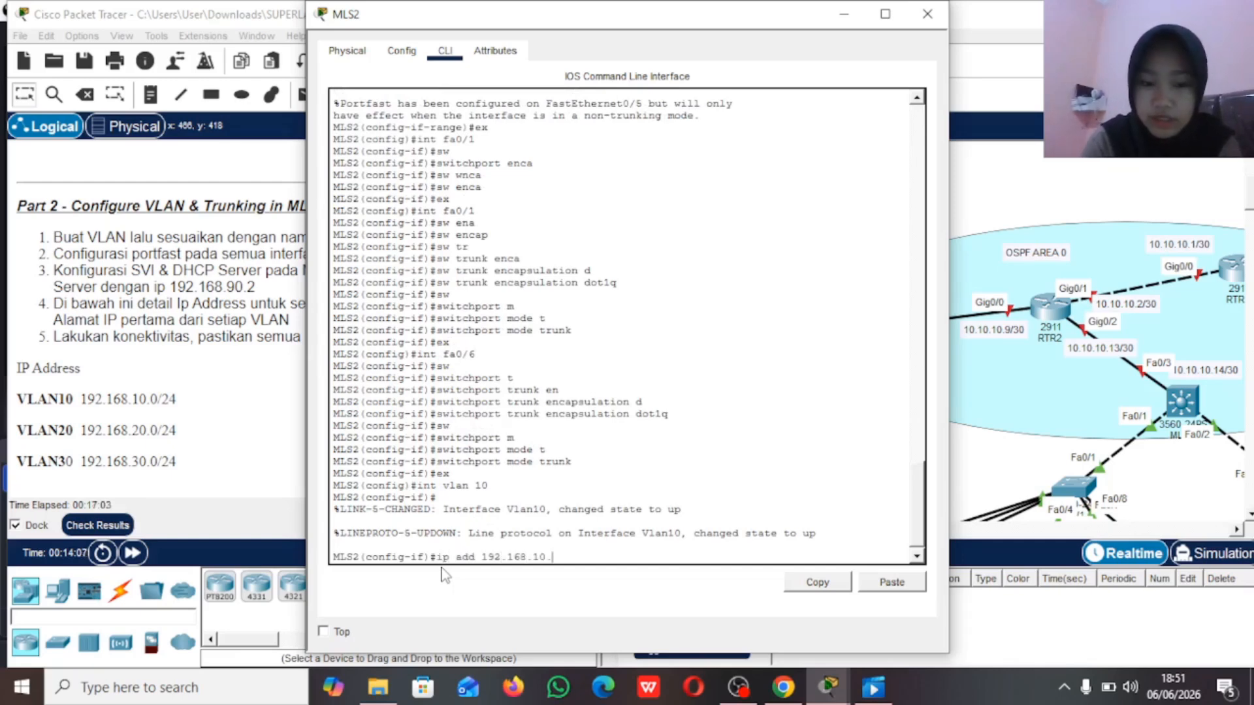
text(1 255.255.255.0)
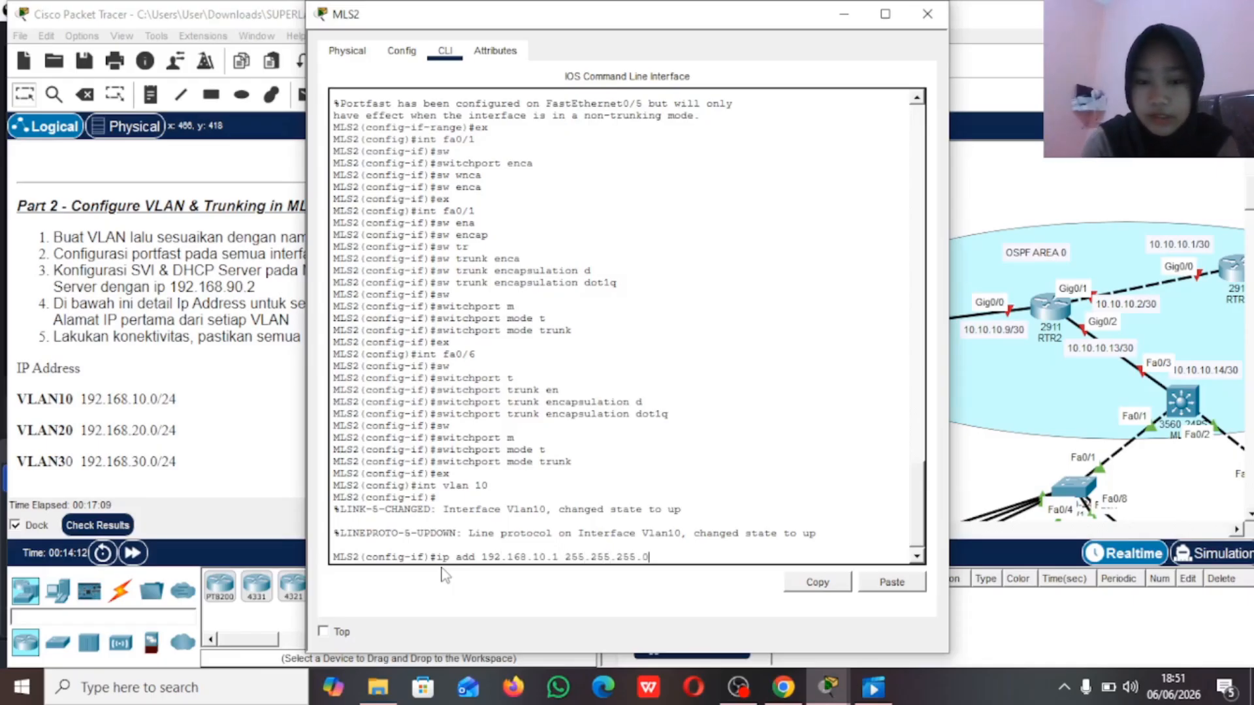
key(Return)
text(ex)
key(Return)
Step: Create the VLAN 20 interface on MLS2 with IP address 192.168.20.1 and mask 255.255.255.0
text(int)
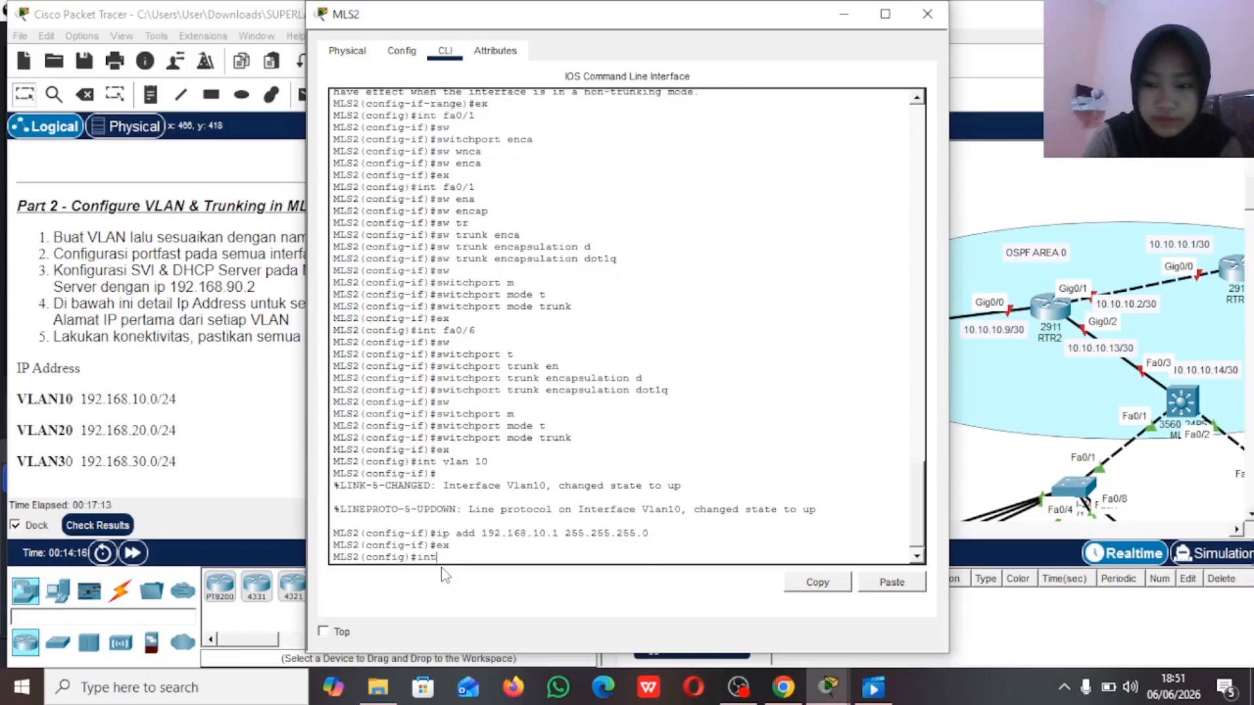
text( vlan 20)
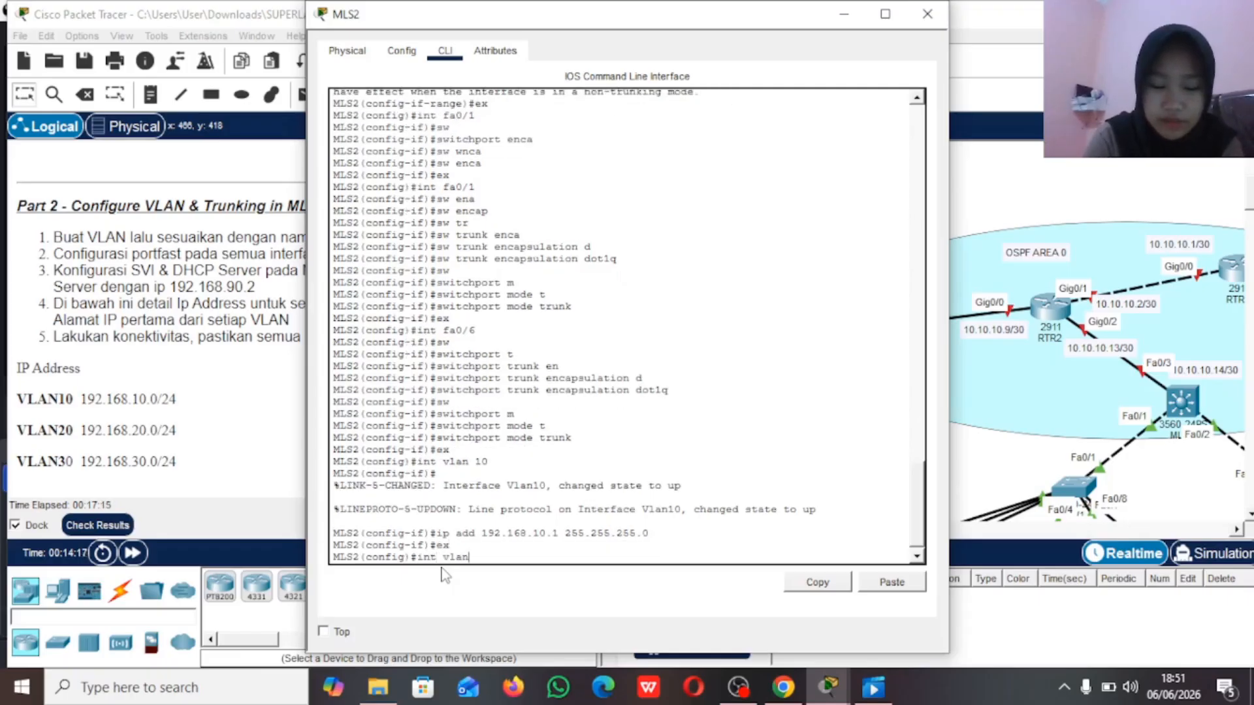
key(Return)
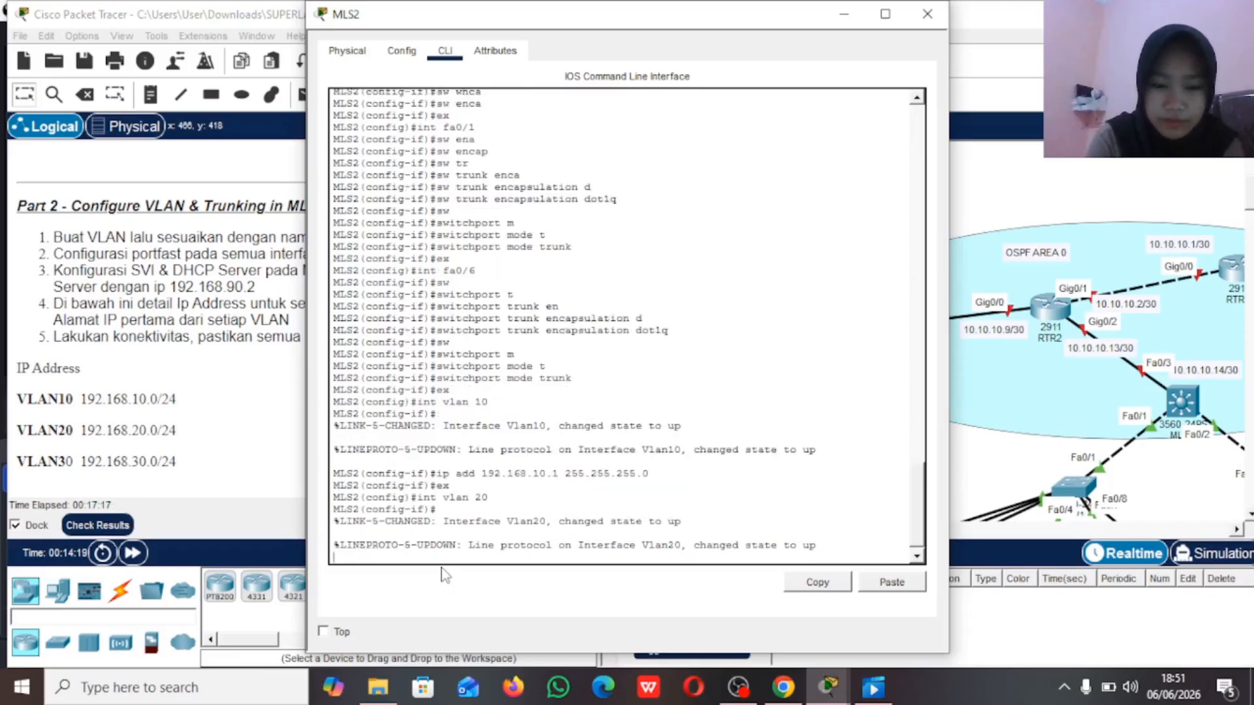
key(Return)
text(ip add 192.168.20.1 255)
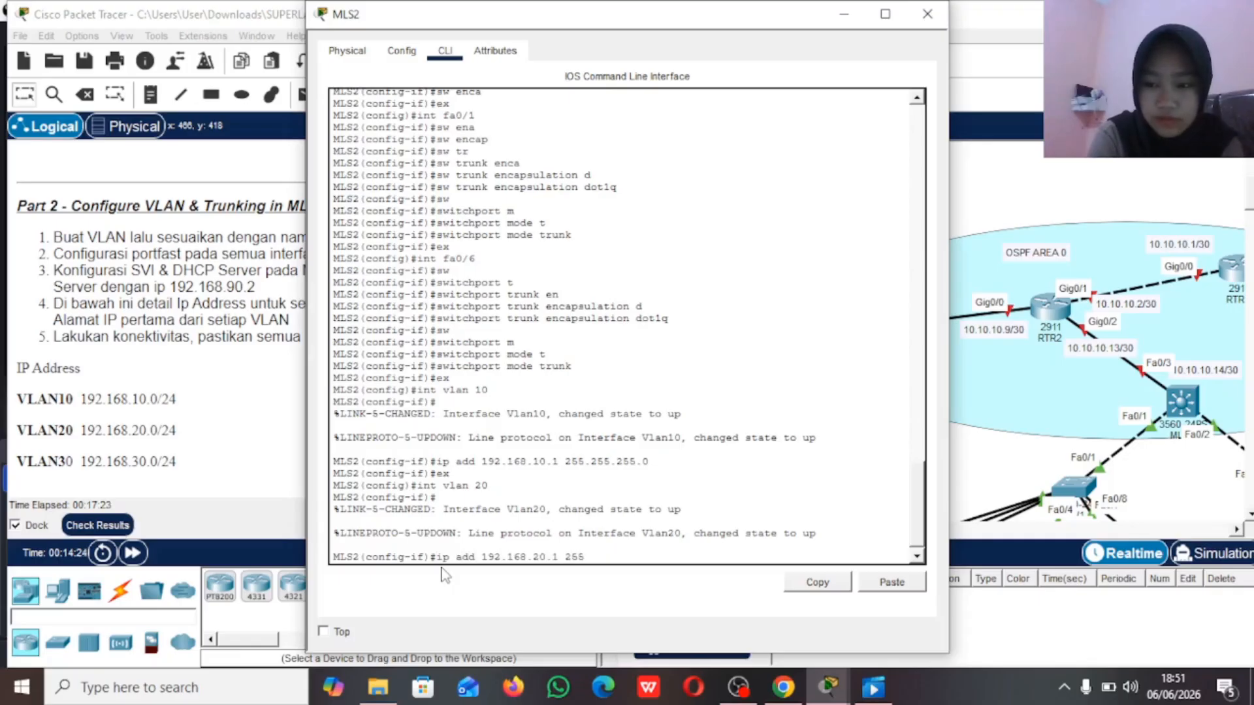
text(.255.255.0)
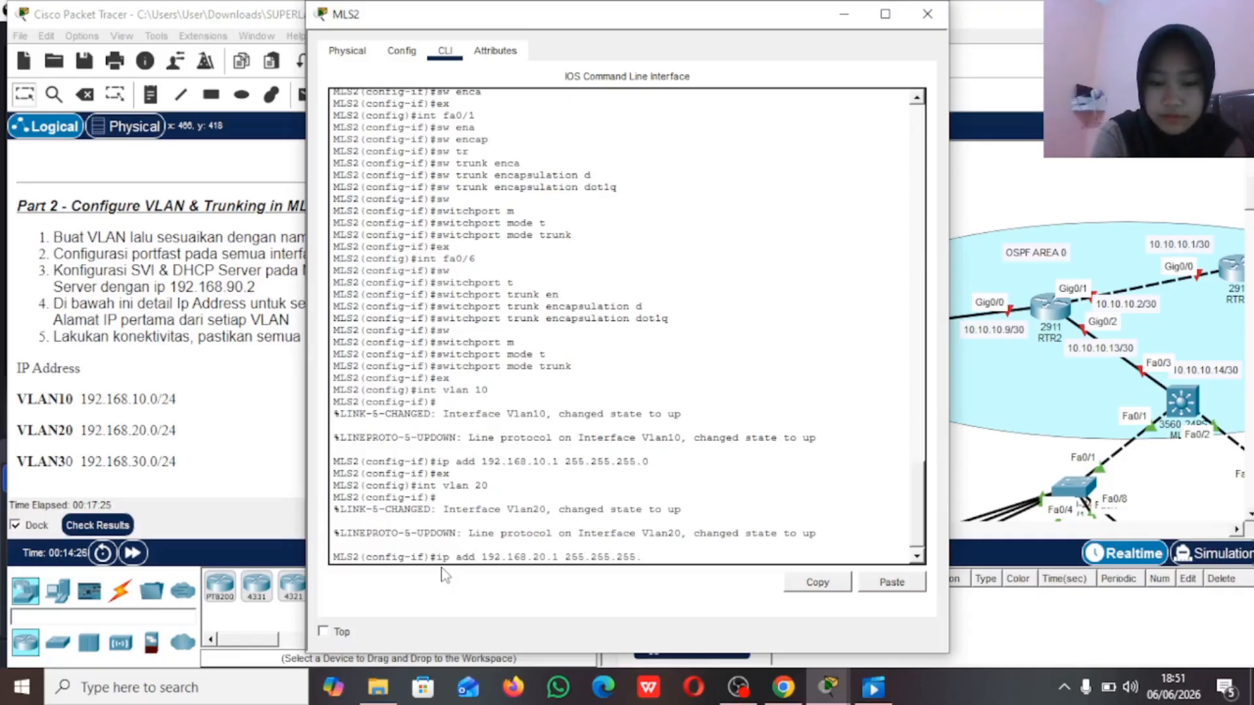
key(Return)
text(ex)
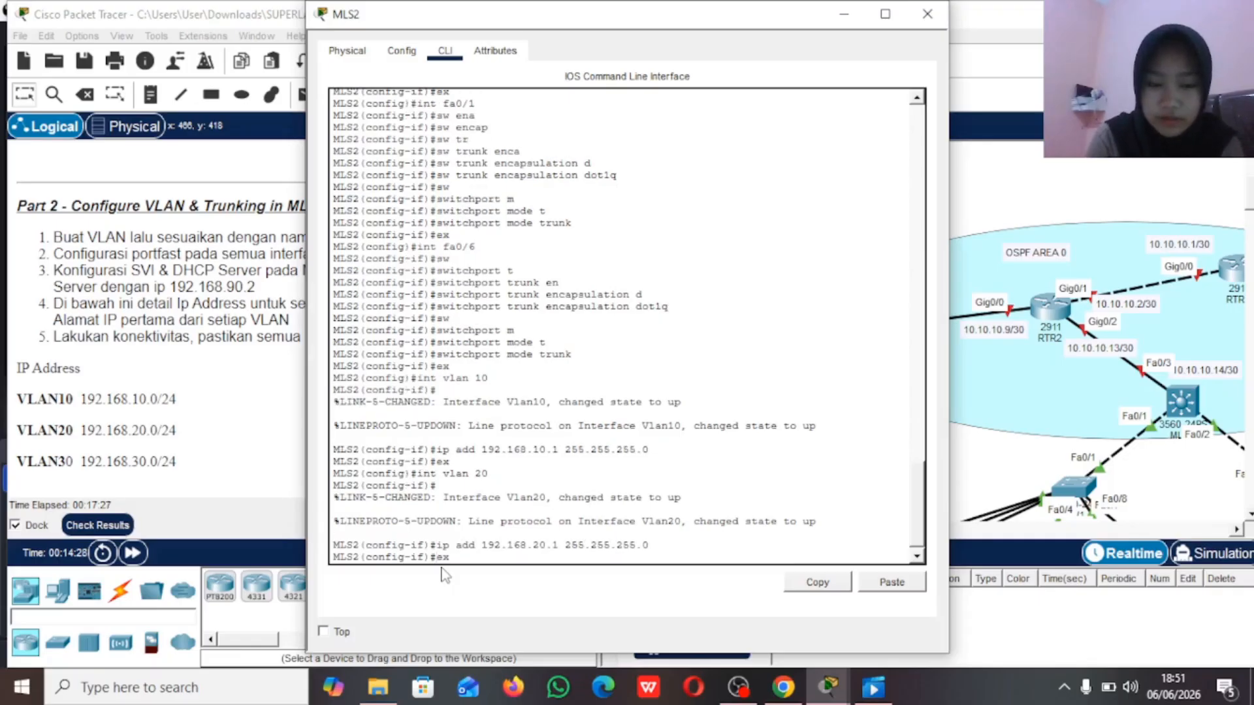
Step: Create the VLAN 30 interface on MLS2 with IP address 192.168.30.1 and mask 255.255.255.0, and exit the interface configuration
key(Return)
text(int vlan 30)
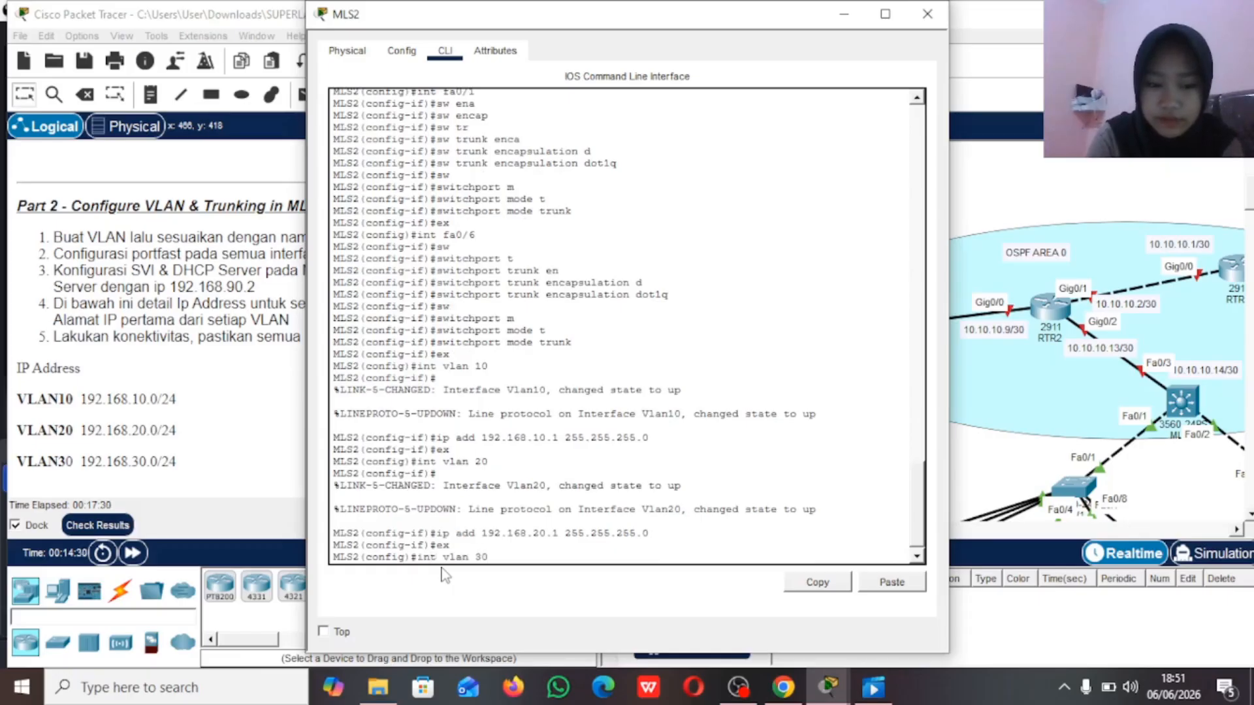
key(Return)
text(ip add 192)
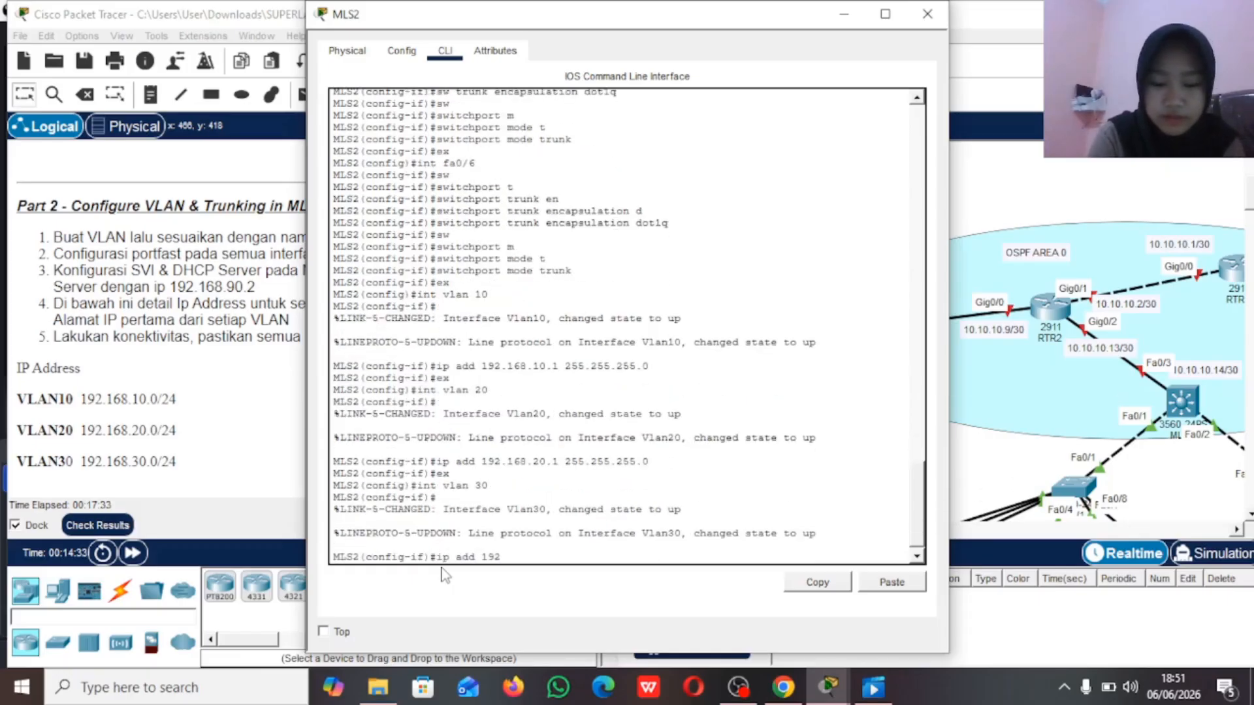
text(.168.)
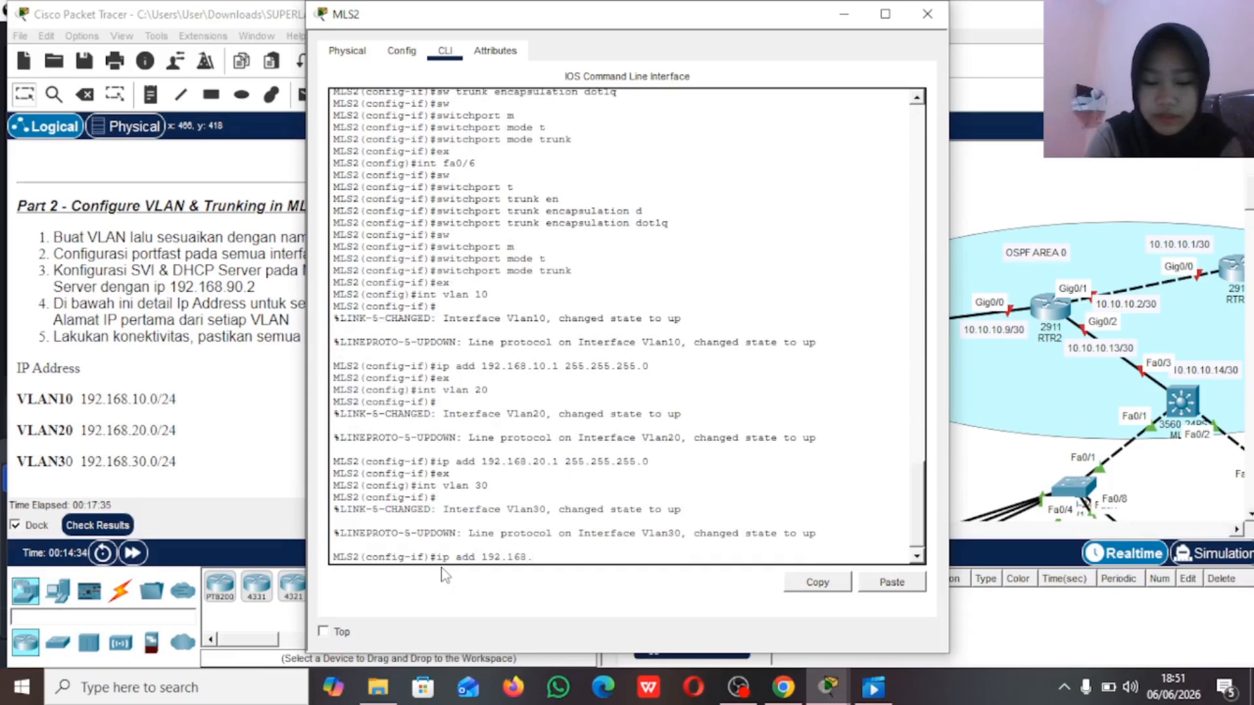
text(30.1 255.255.255.0)
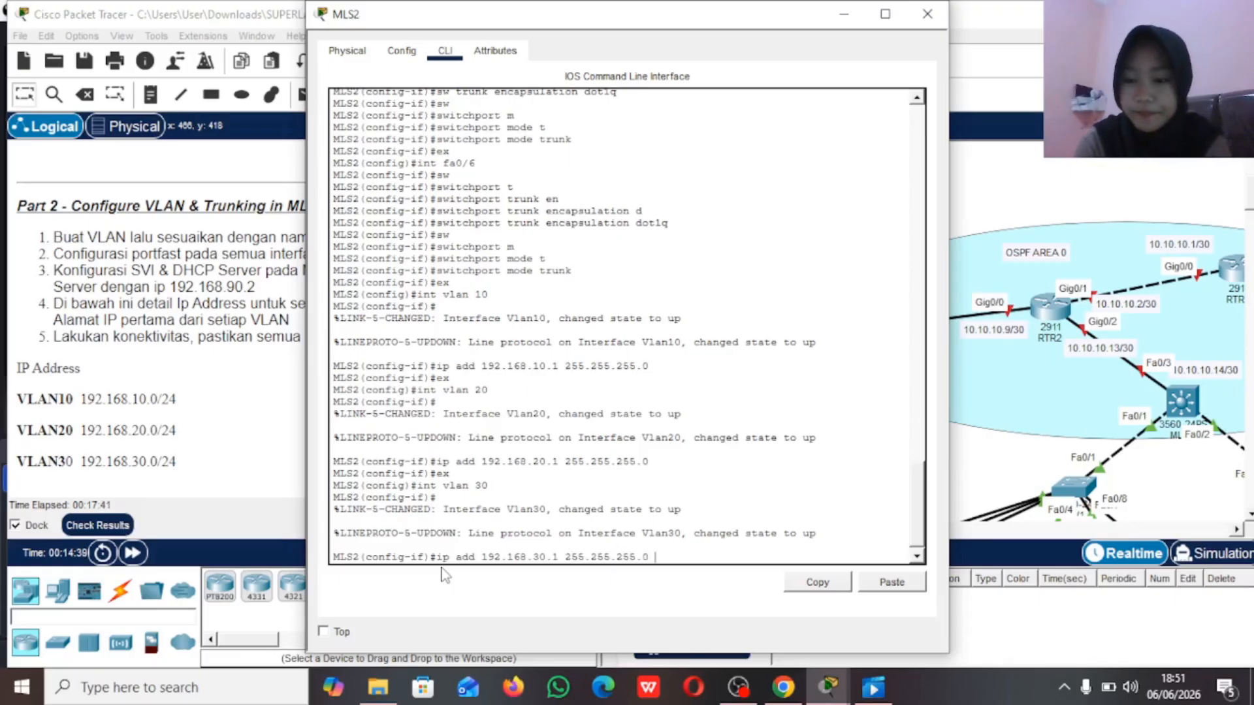
key(Return)
text(ex)
key(Return)
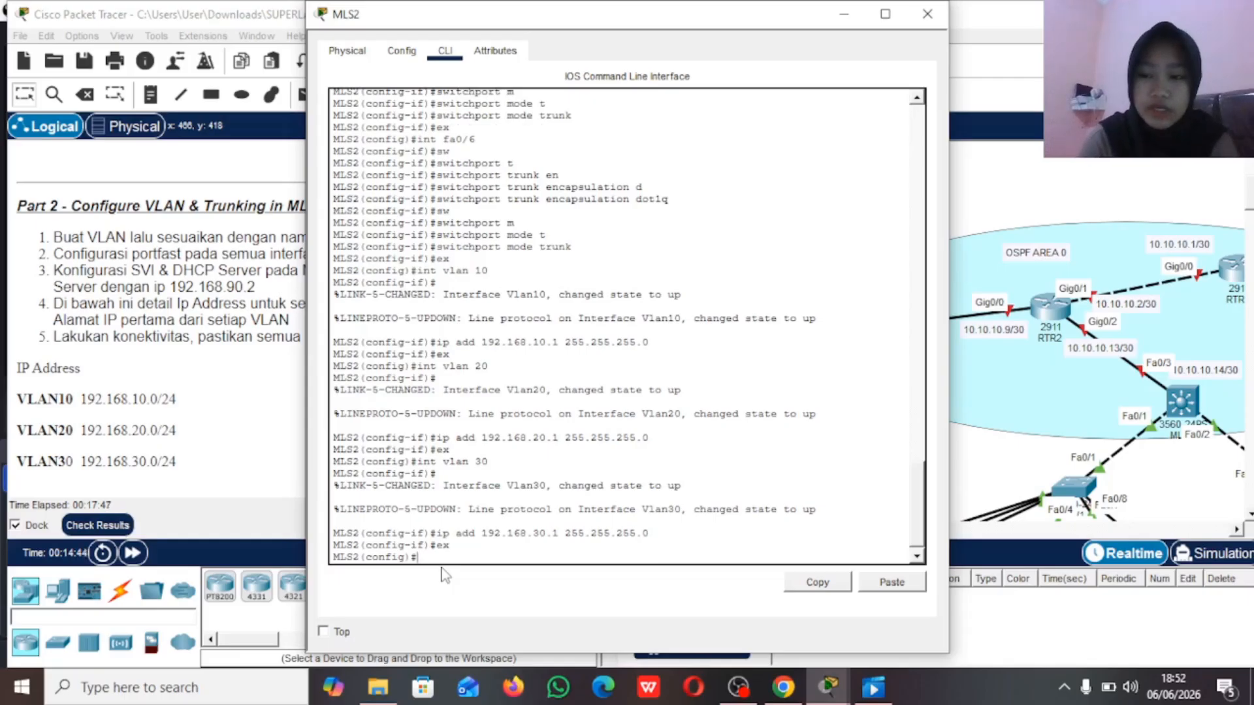
Step: Create the DHCP pool VLAN10 on MLS2 with network 192.168.10.0 and mask 255.255.255.0
text(ip dh)
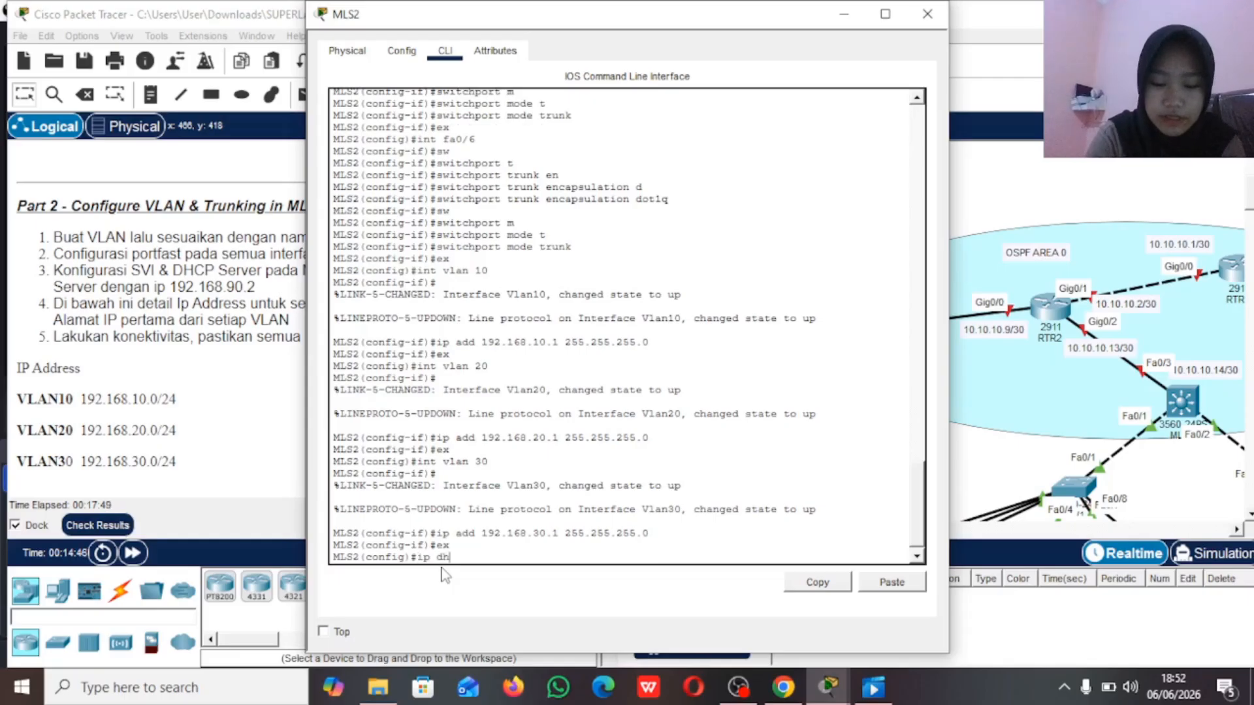
text(cp pool )
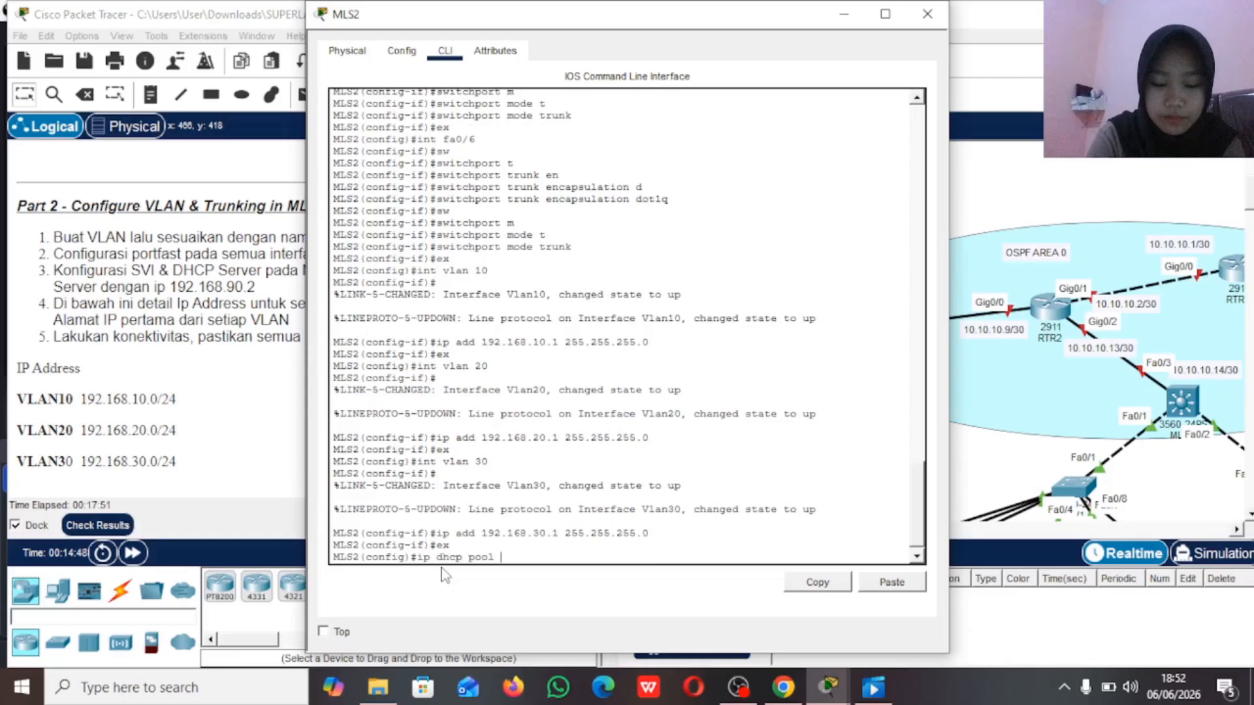
text(VLAN10)
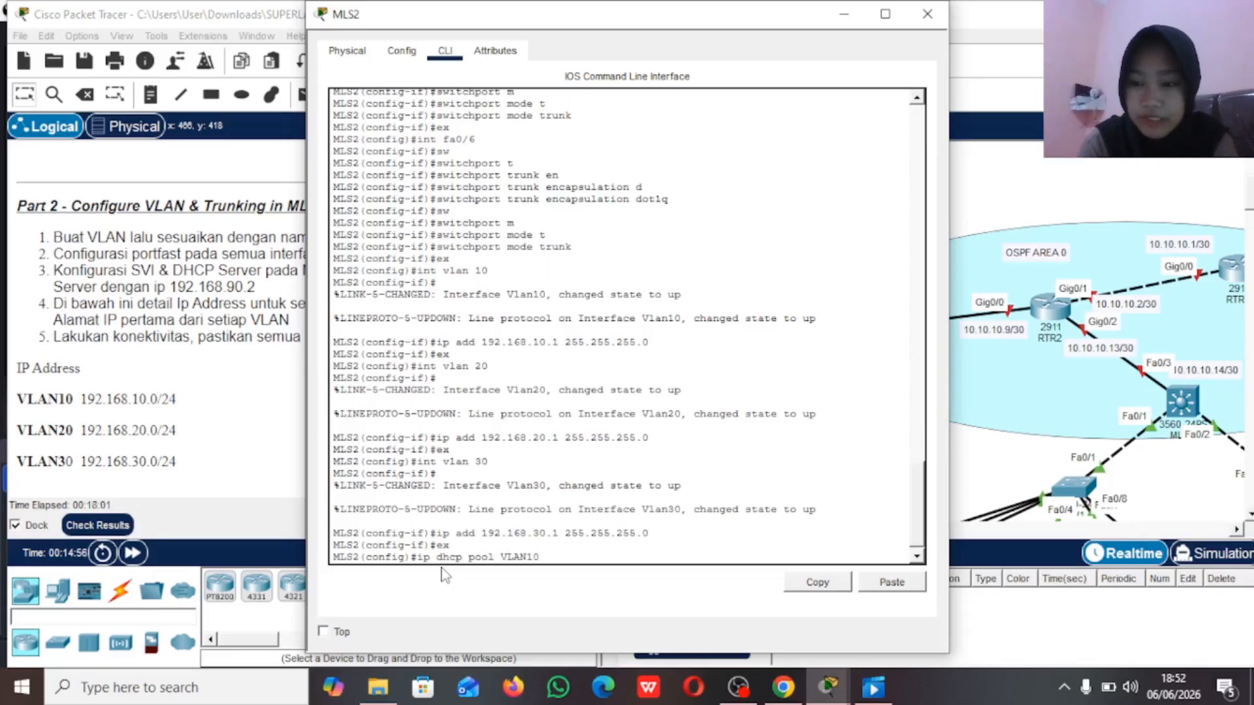
key(Return)
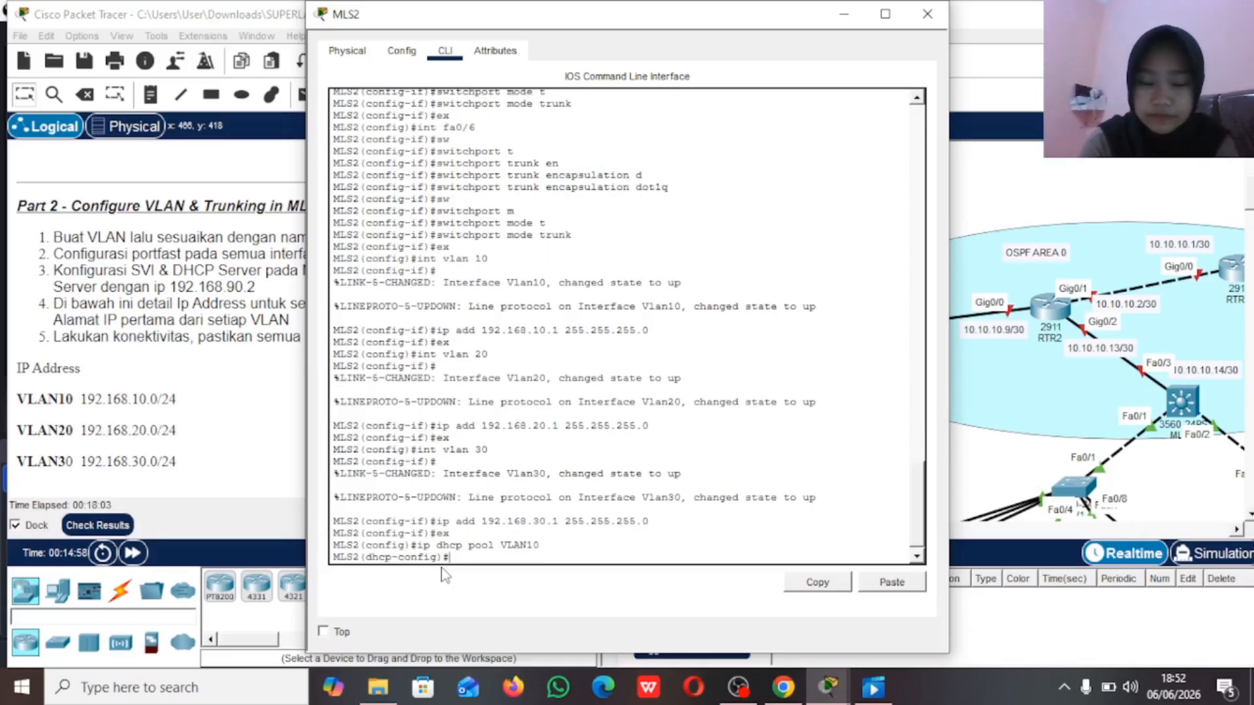
text(net)
key(Tab)
text(192.168.)
text(10)
text(.0)
text( 255.255.25)
text(5.255.0)
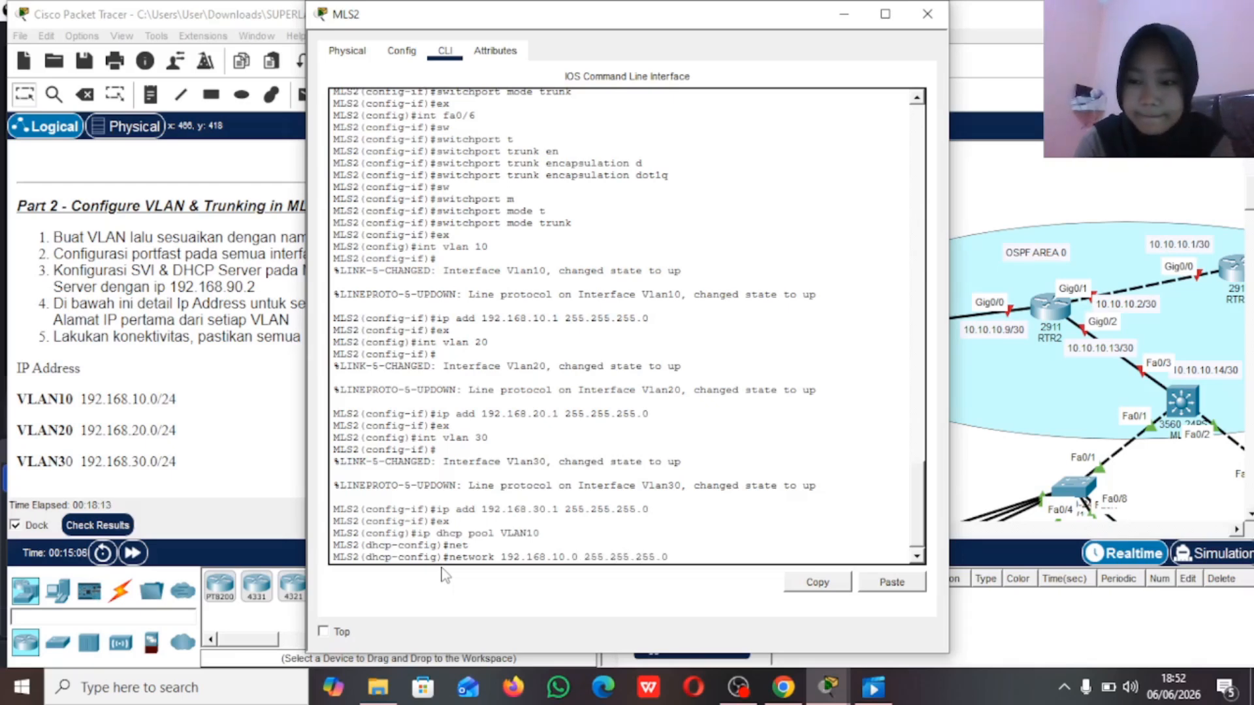
key(Return)
Step: Set the VLAN10 DHCP pool's default router to 192.168.10.1
text(defa)
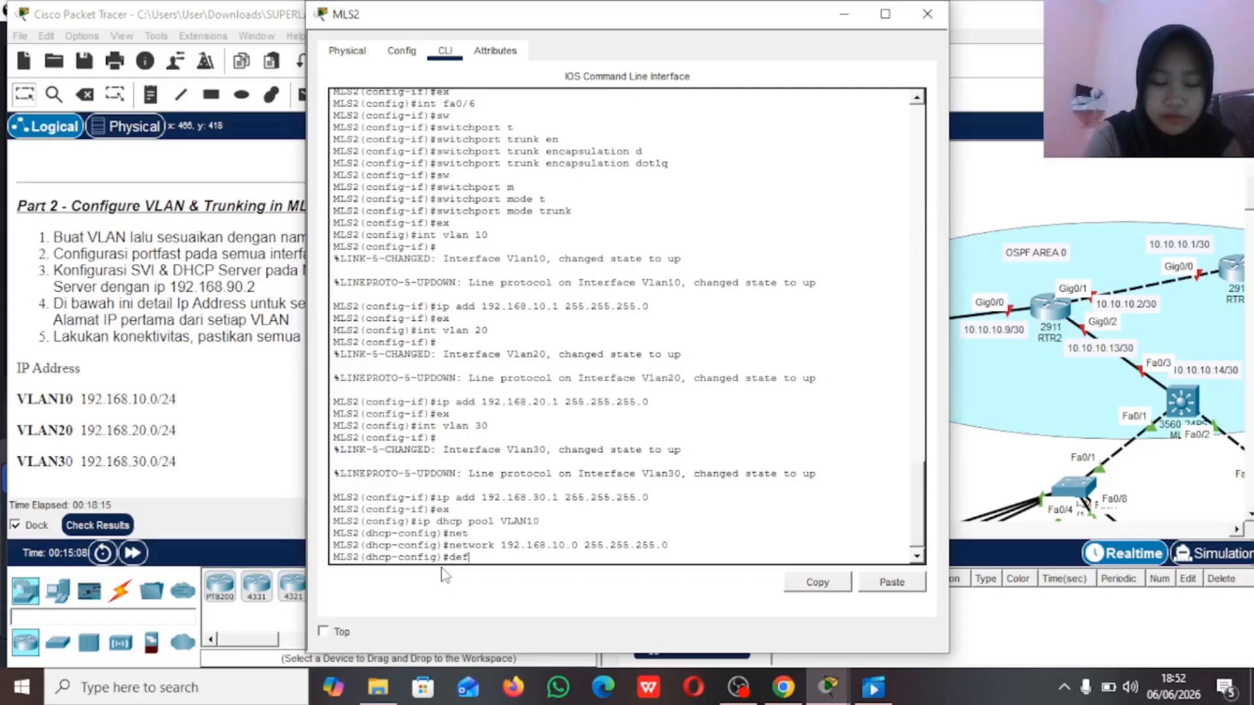
key(Tab)
text(19)
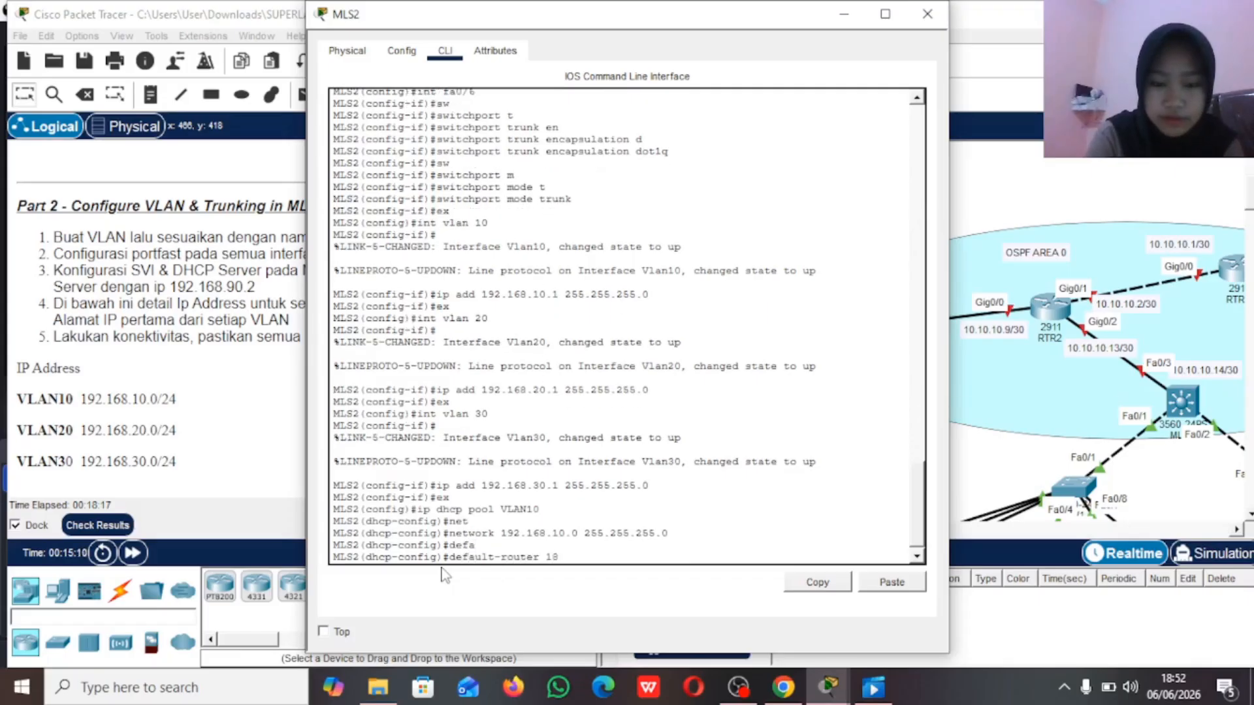
text(2.168.10)
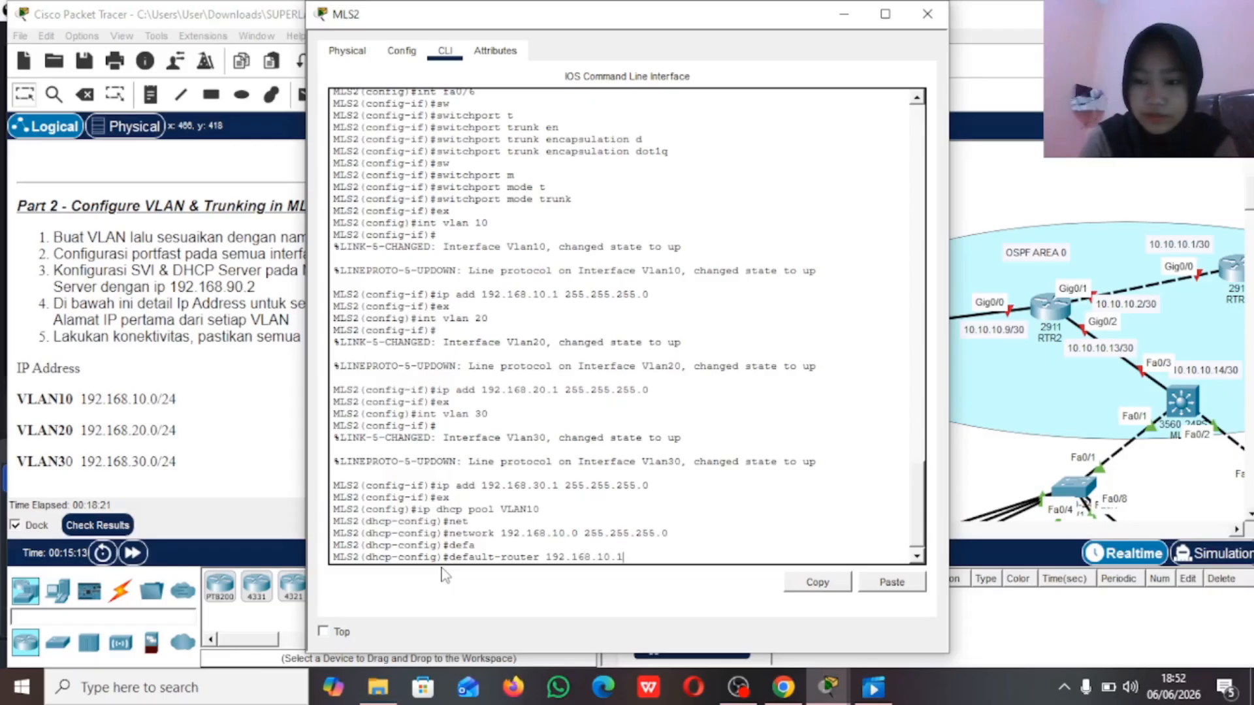
text(.1)
key(Return)
Step: Set the VLAN10 DHCP pool's DNS server to 192.168.90.2, the address given in the instructions, and exit the pool configuration
text(dns)
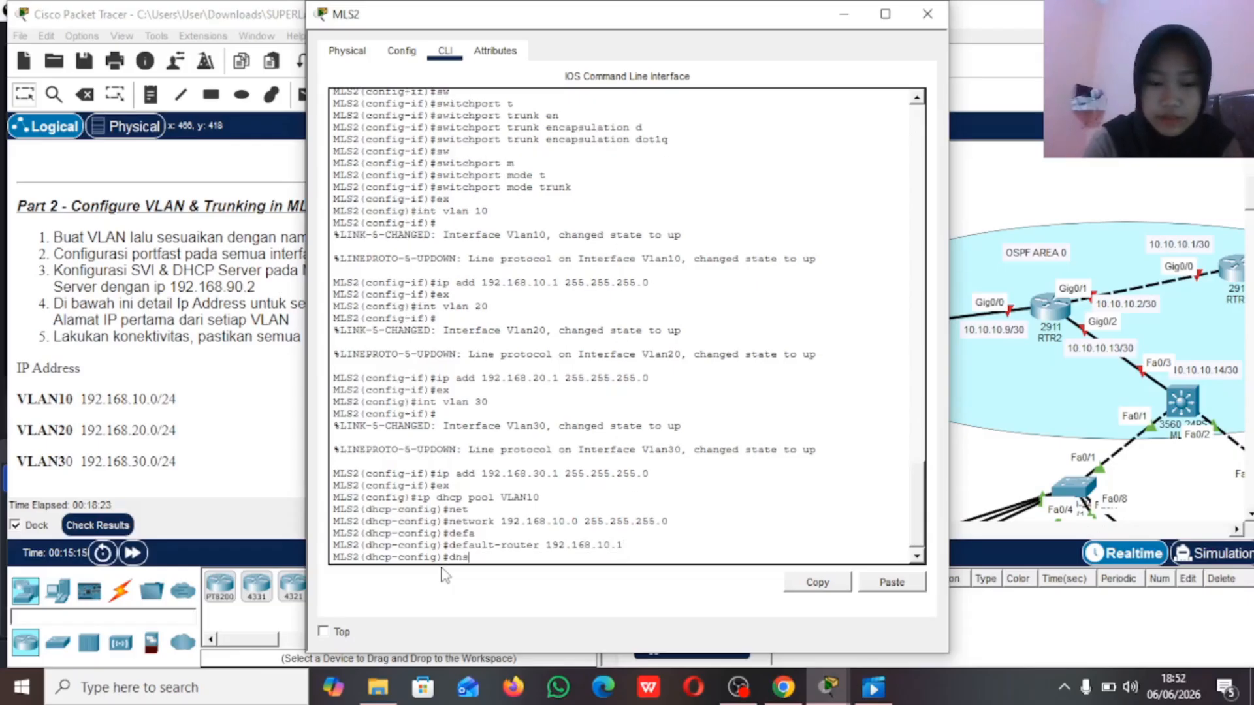
key(Tab)
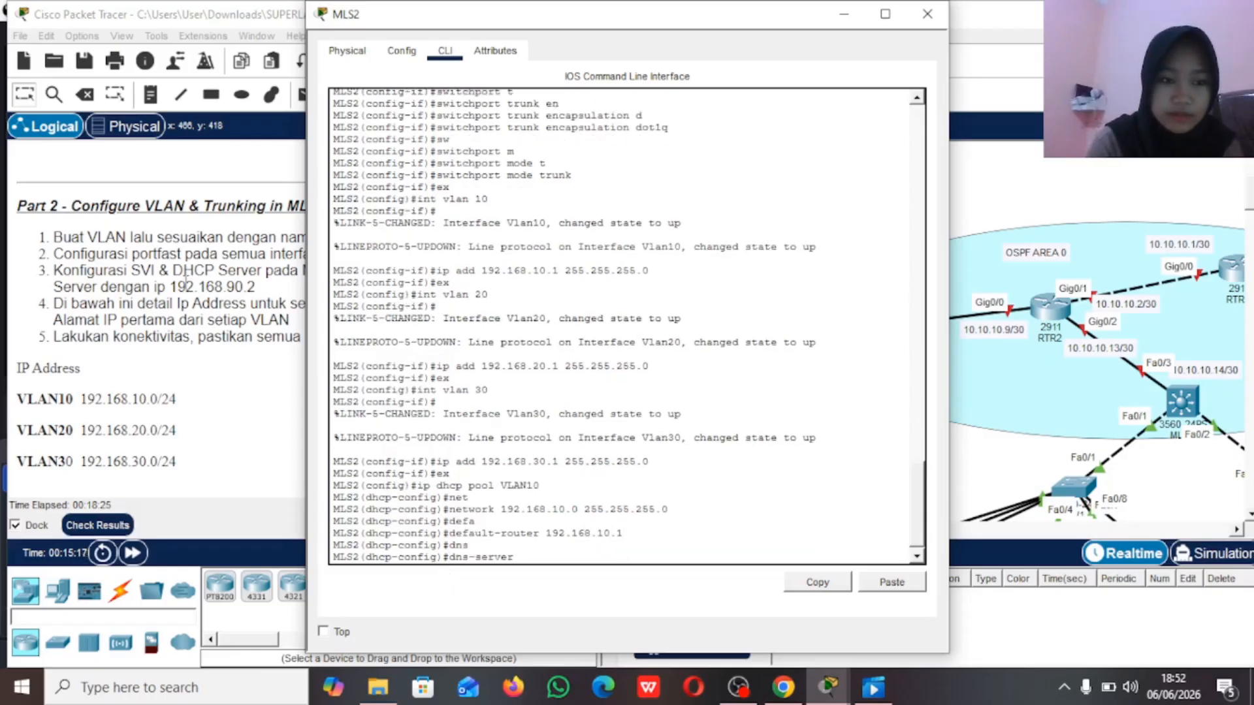
click(170, 288)
drag(170, 288, 259, 290)
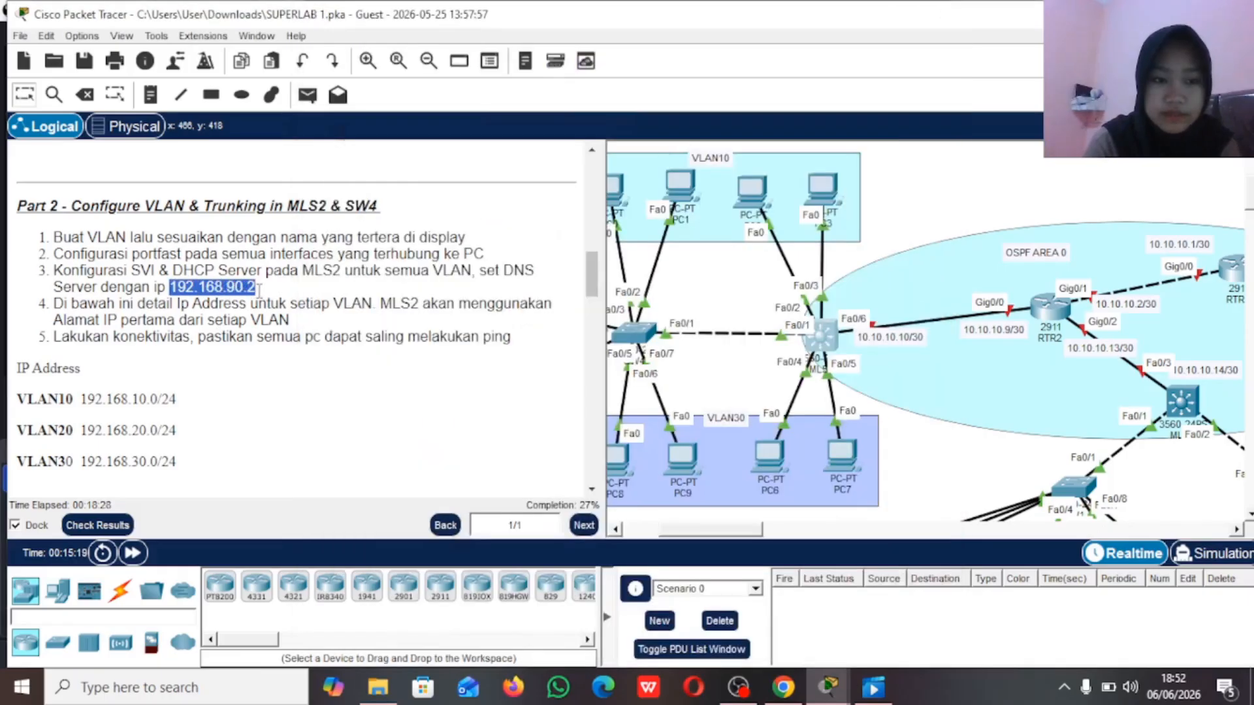
click(818, 334)
text(192.168)
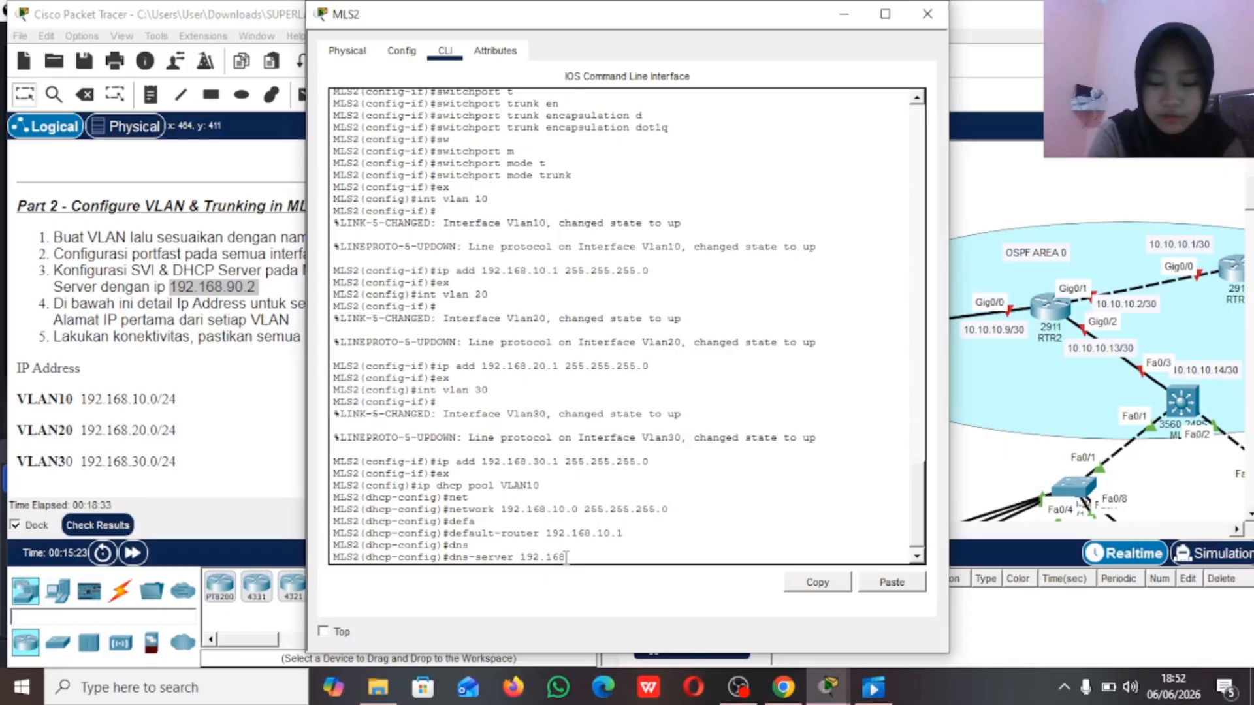
text(.90.2)
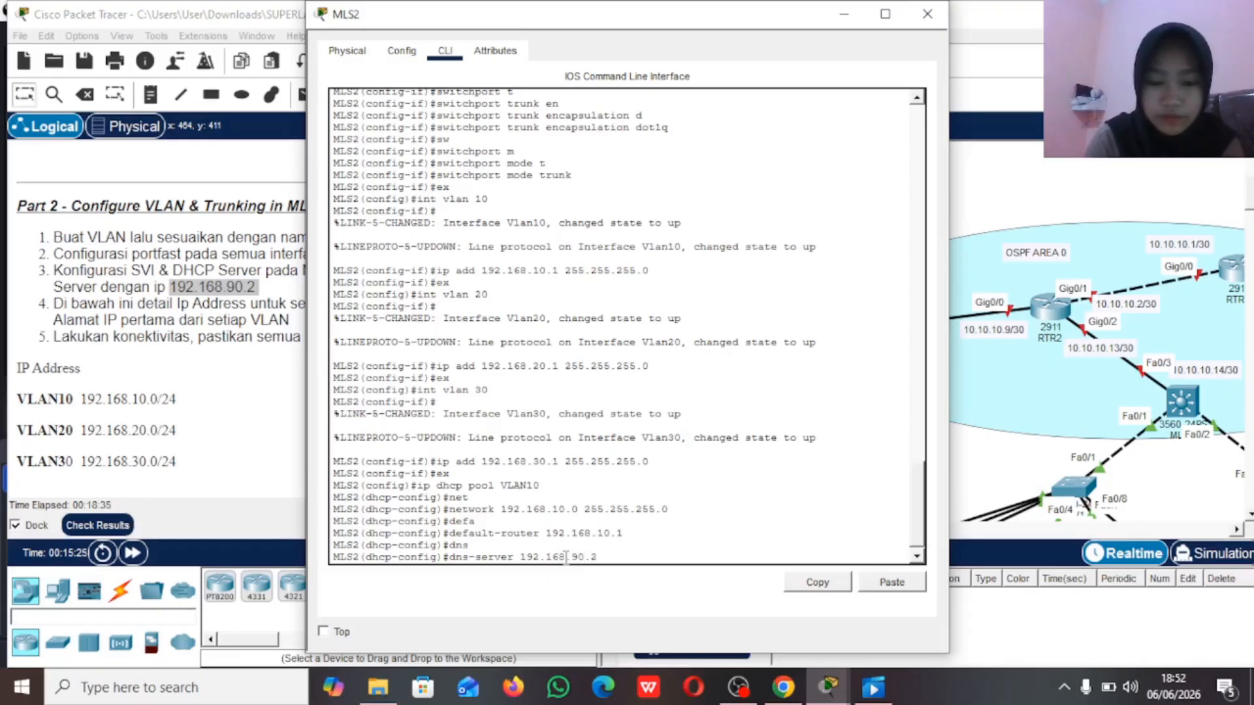
key(Return)
text(ex)
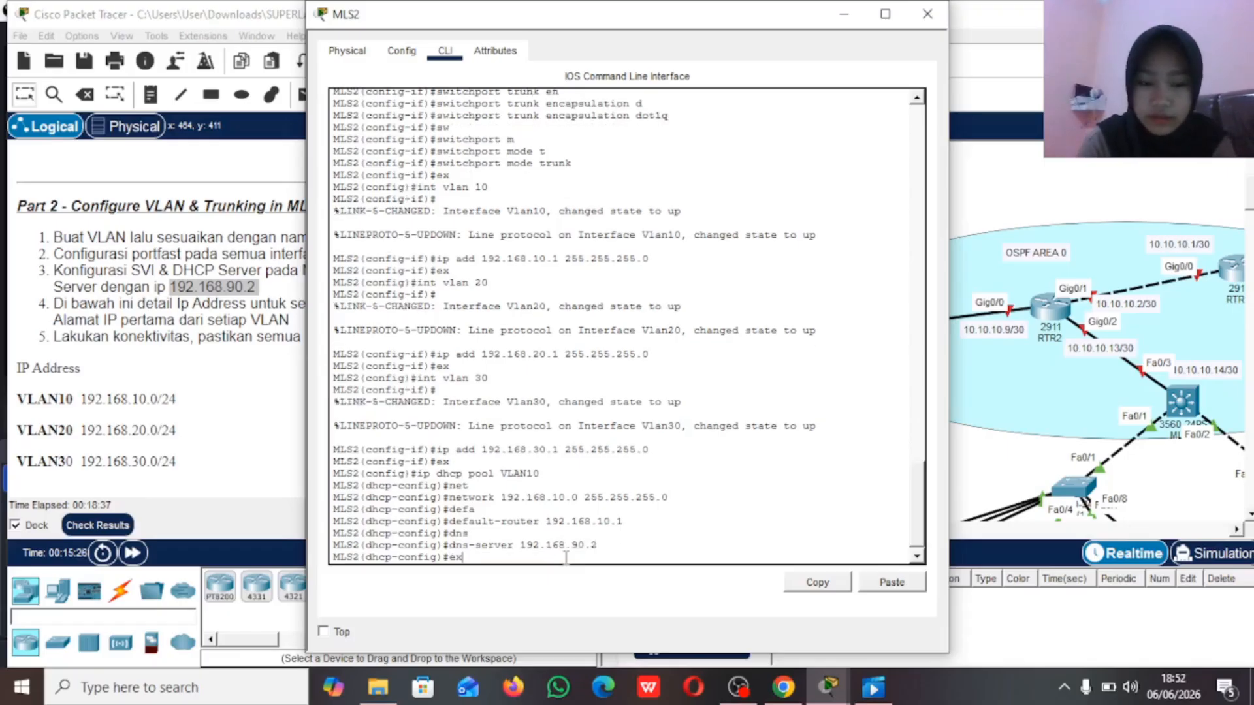
key(Return)
Step: Create the DHCP pool VLAN20 on MLS2 with network 192.168.20.0 and mask 255.255.255.0
text(ip)
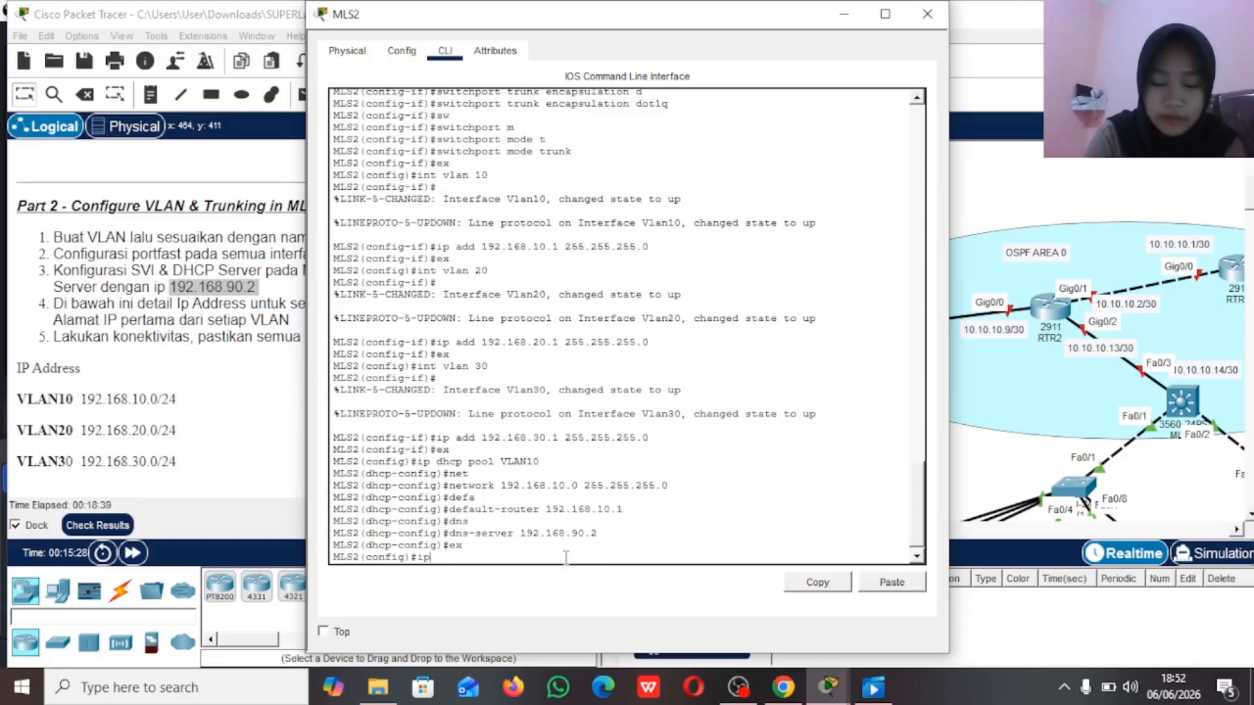
text( dhcp pool )
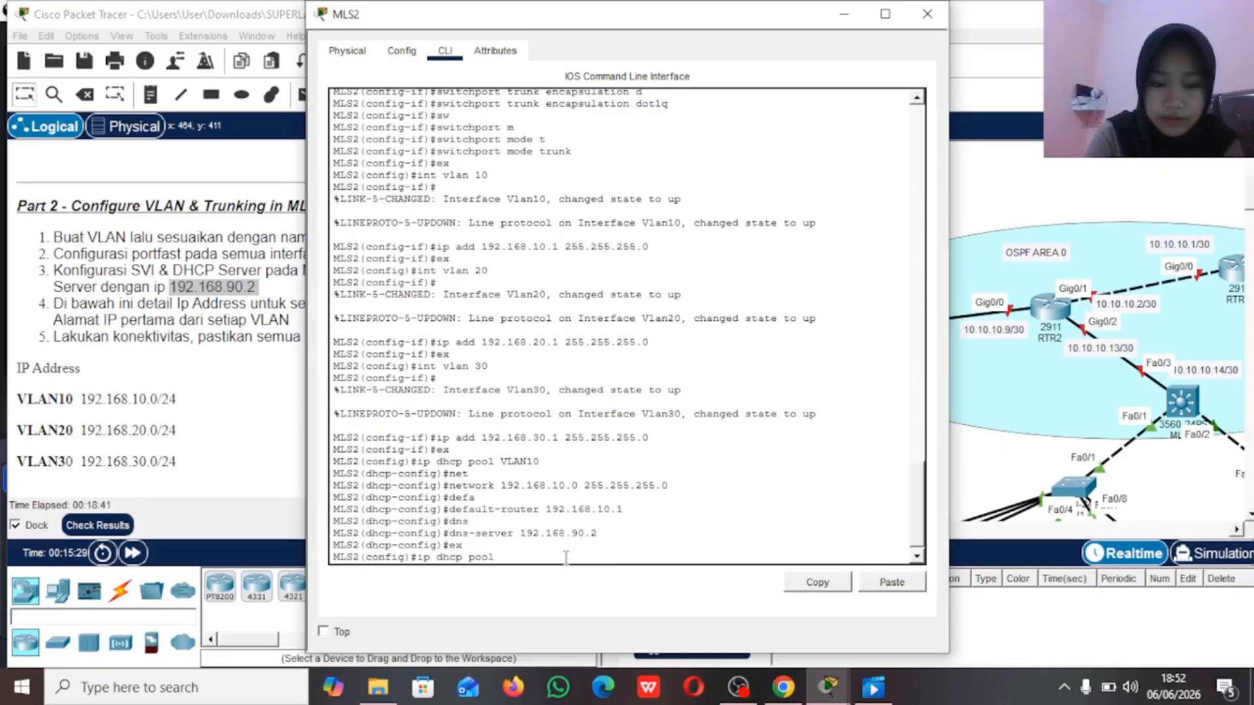
text(VLAN20)
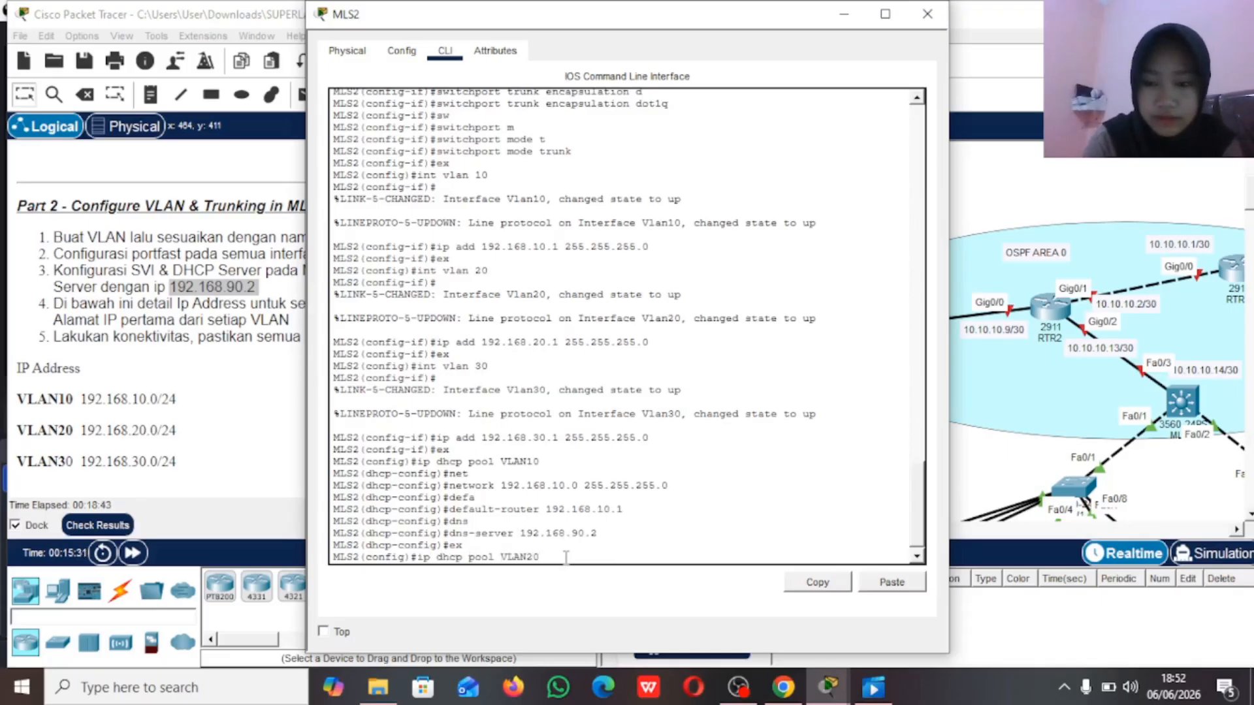
key(Return)
text(net)
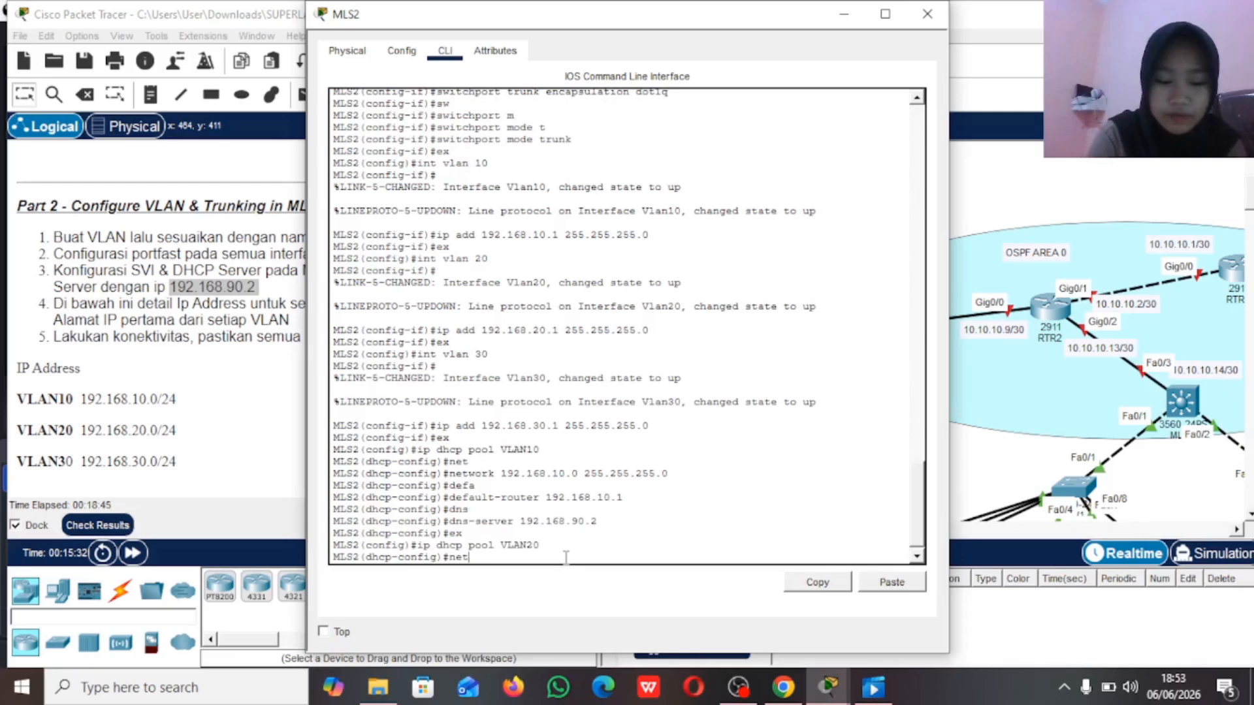
key(Tab)
text(192.168.20)
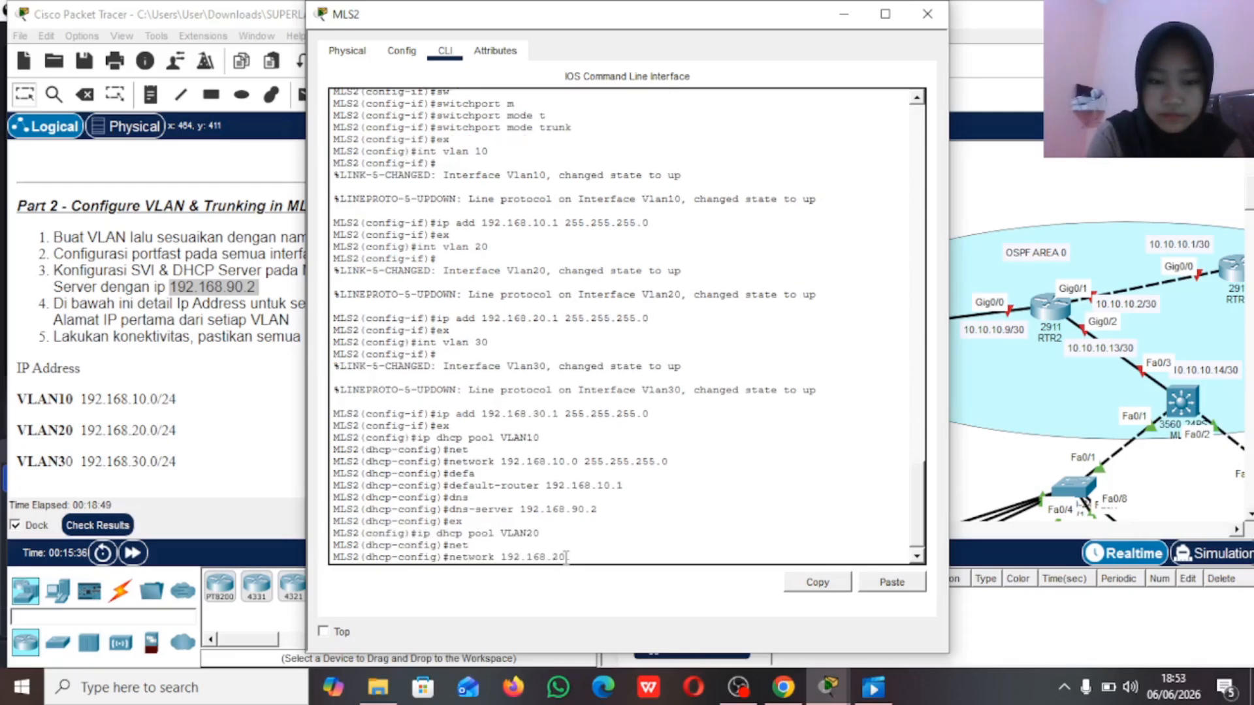
text(.0 255.255.2)
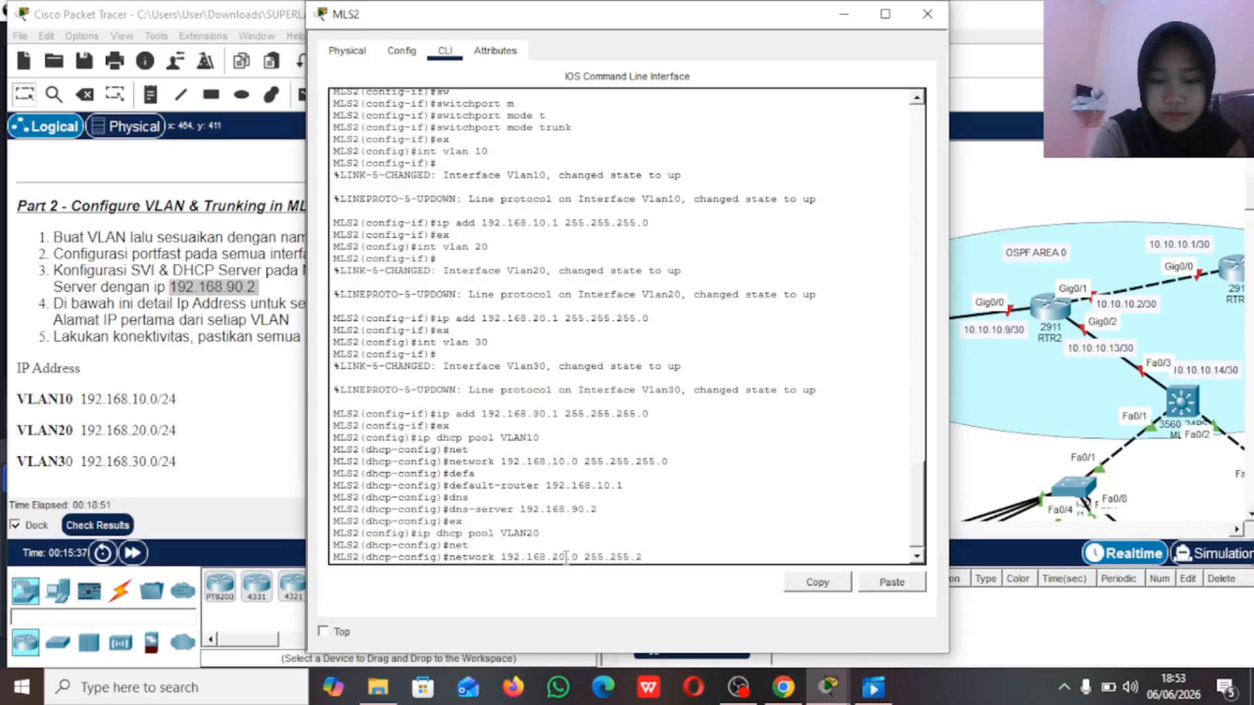
text(55.0)
key(Return)
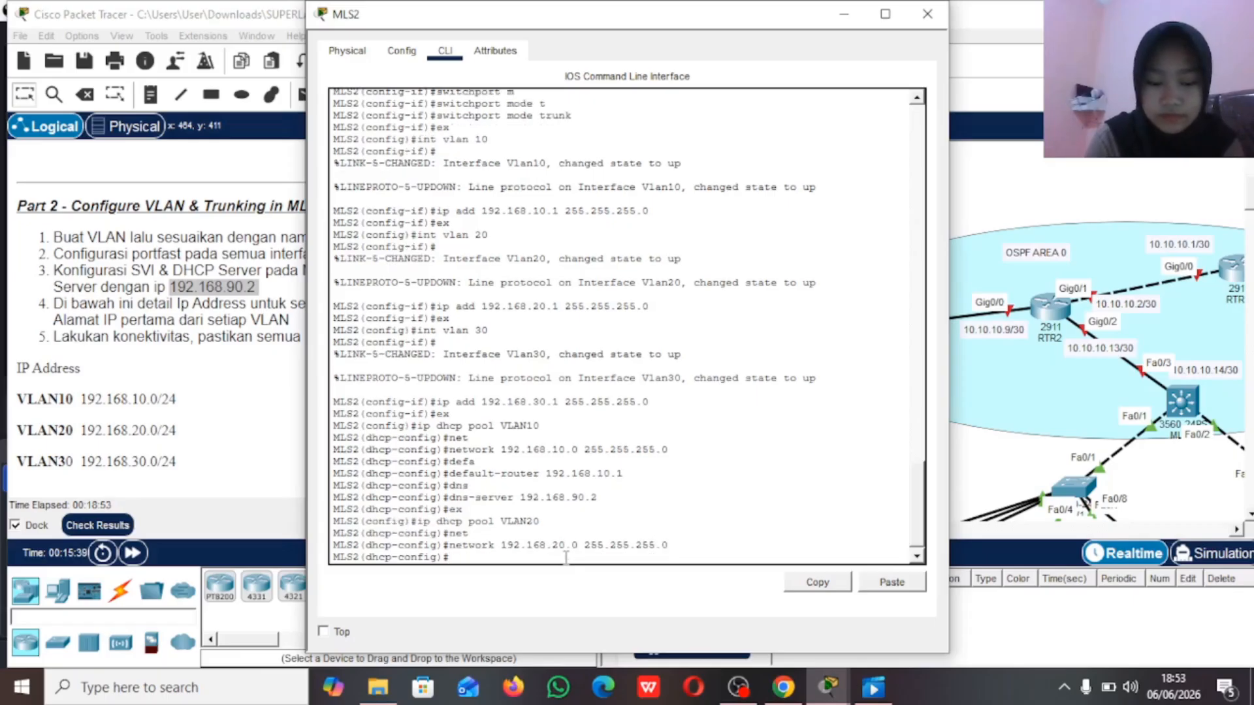
text(def)
key(BackSpace)
key(BackSpace)
key(BackSpace)
text(SEF)
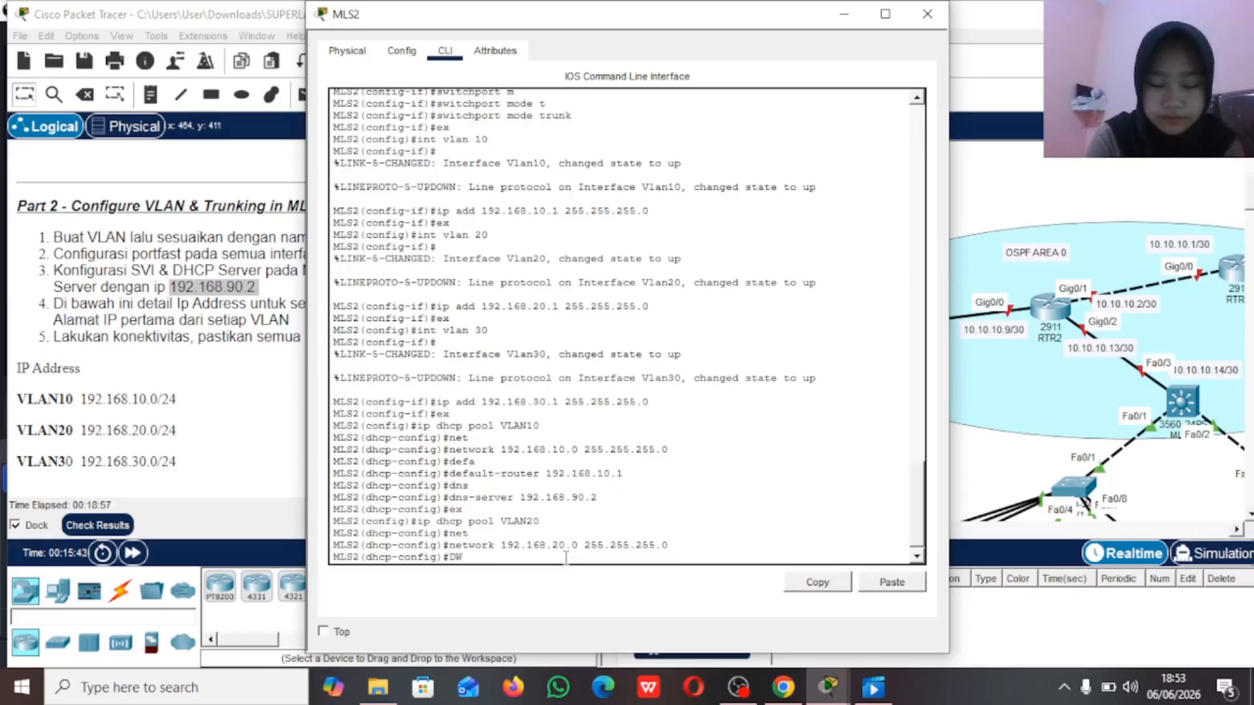
key(BackSpace)
key(BackSpace)
key(BackSpace)
text(efa)
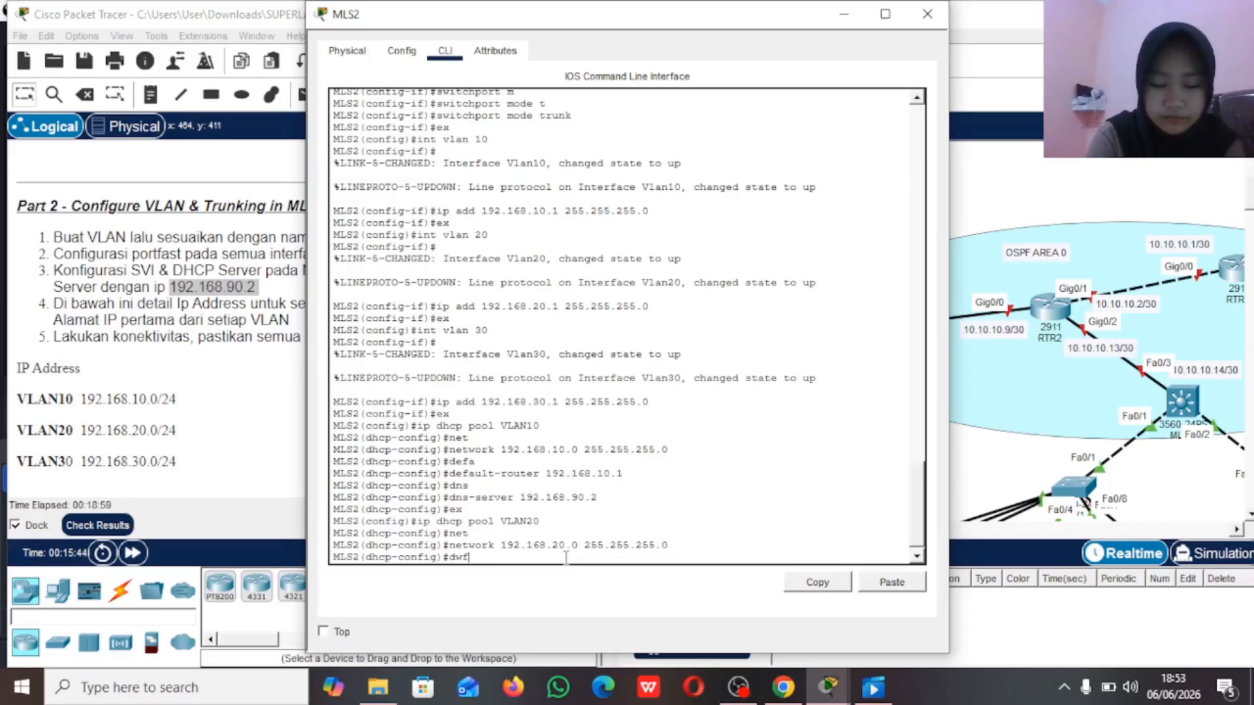
key(Tab)
key(BackSpace)
key(BackSpace)
key(BackSpace)
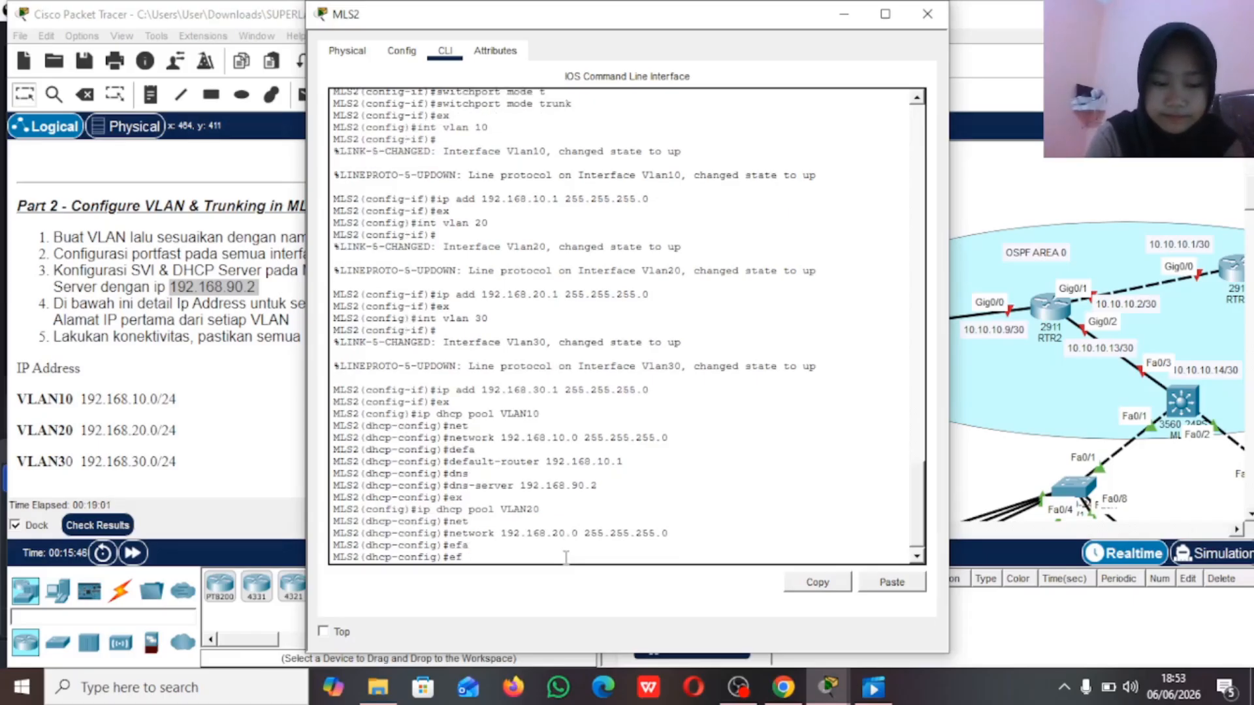
Step: Set the VLAN20 DHCP pool's default router to 192.168.20.1
text(defa)
key(Tab)
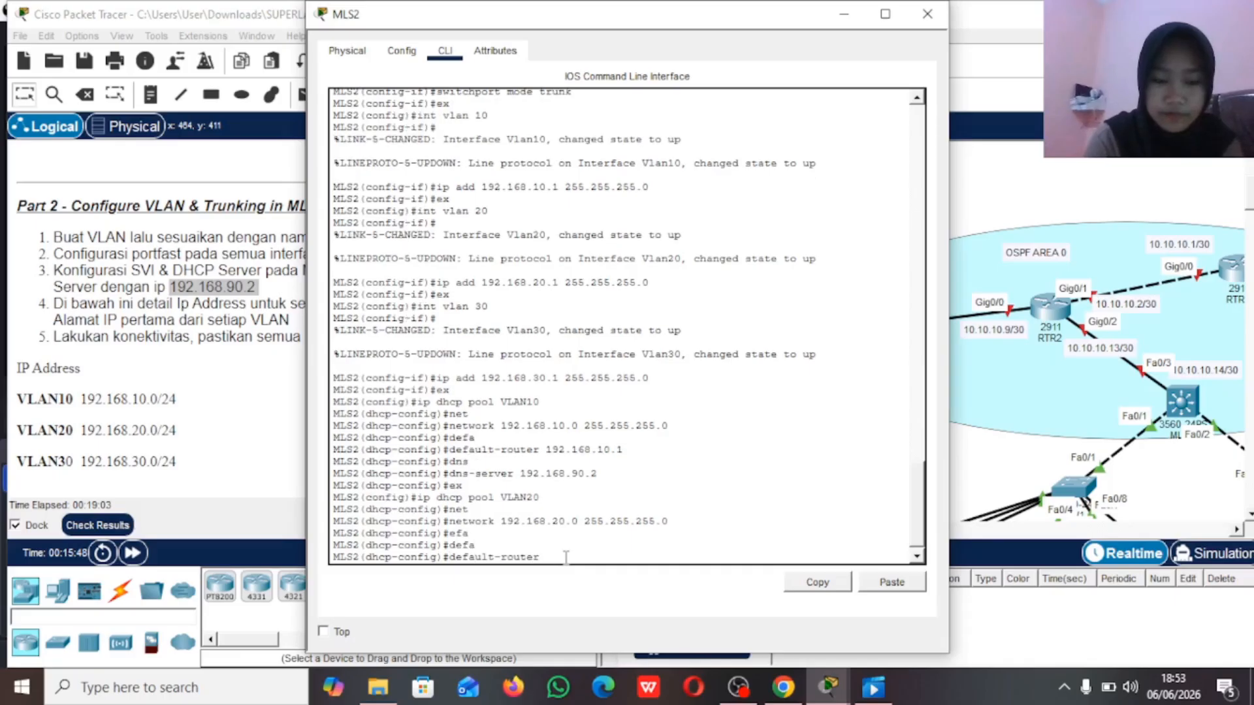
text(192.168.20.1)
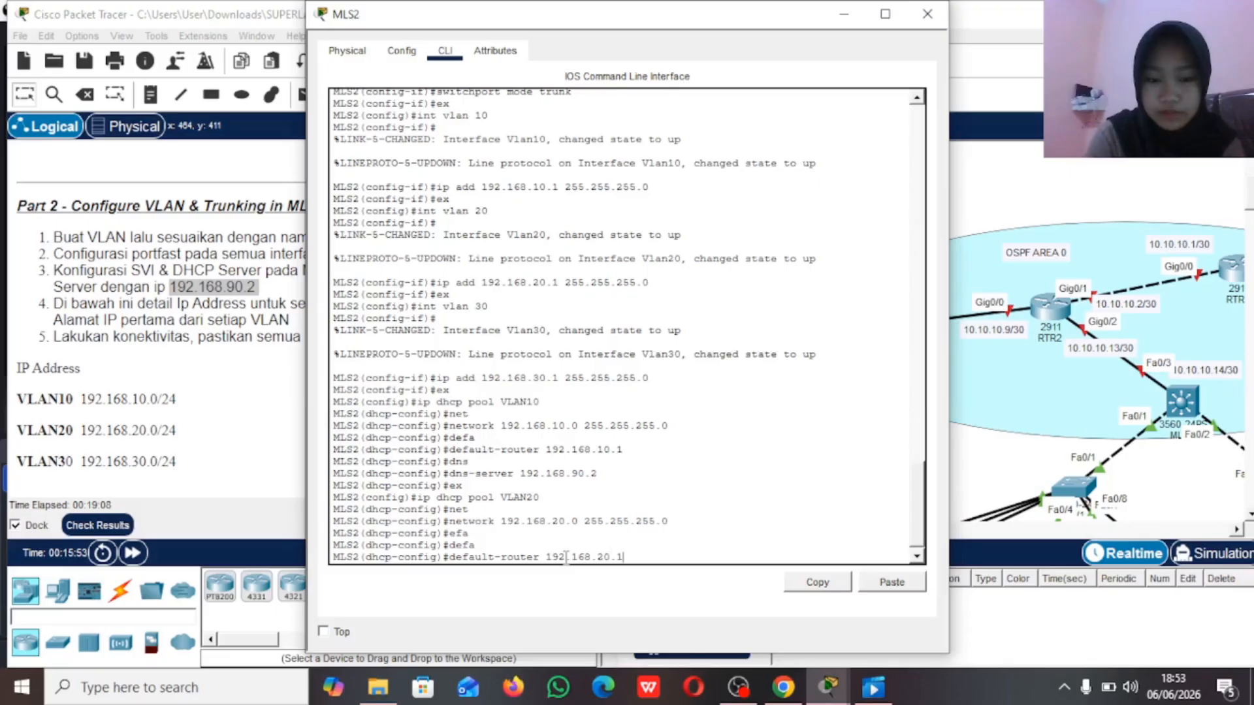
key(Return)
Step: Set the VLAN20 DHCP pool's DNS server to 192.168.90.2 and exit the pool configuration
text(dns)
key(Tab)
text(192.168)
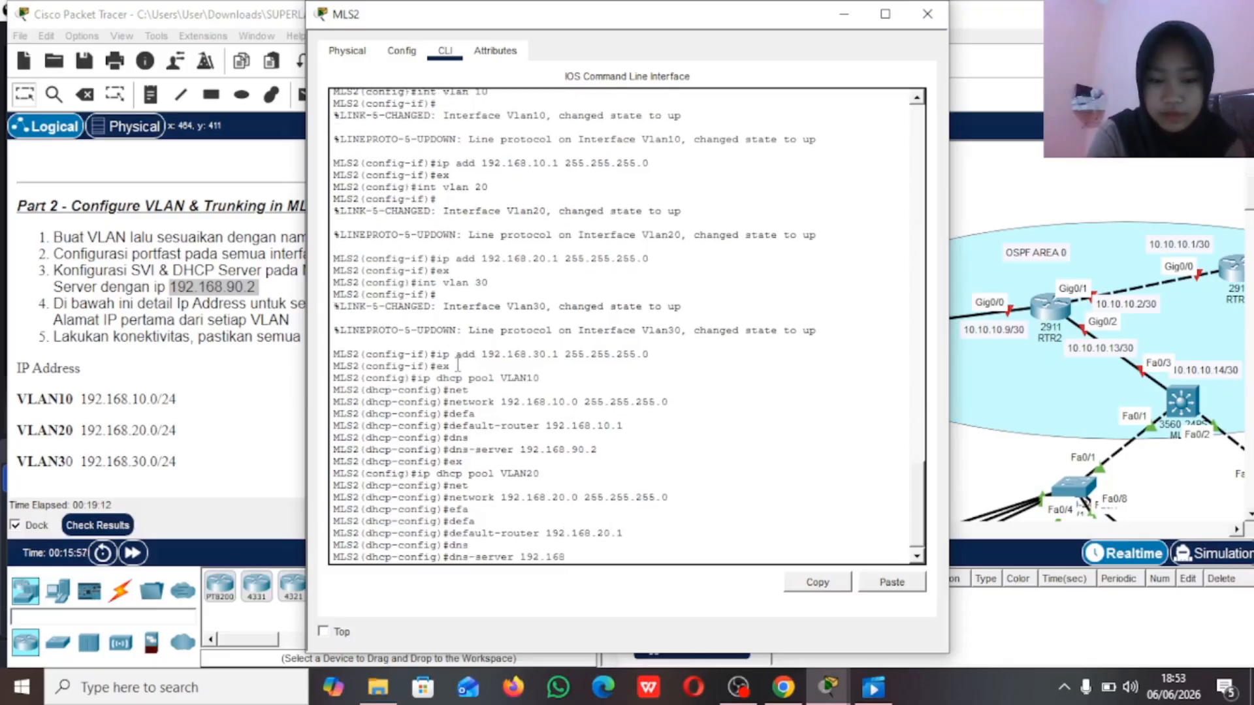
text(.90)
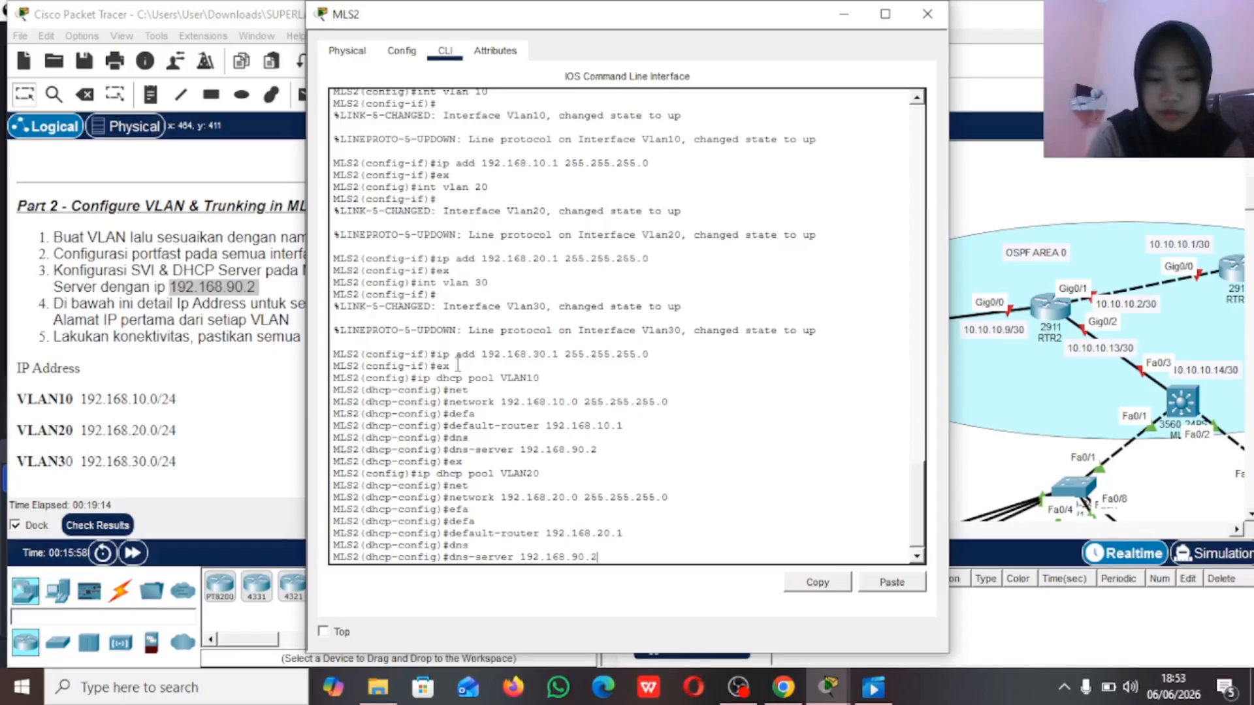
text(.2)
key(Return)
text(ex)
key(Return)
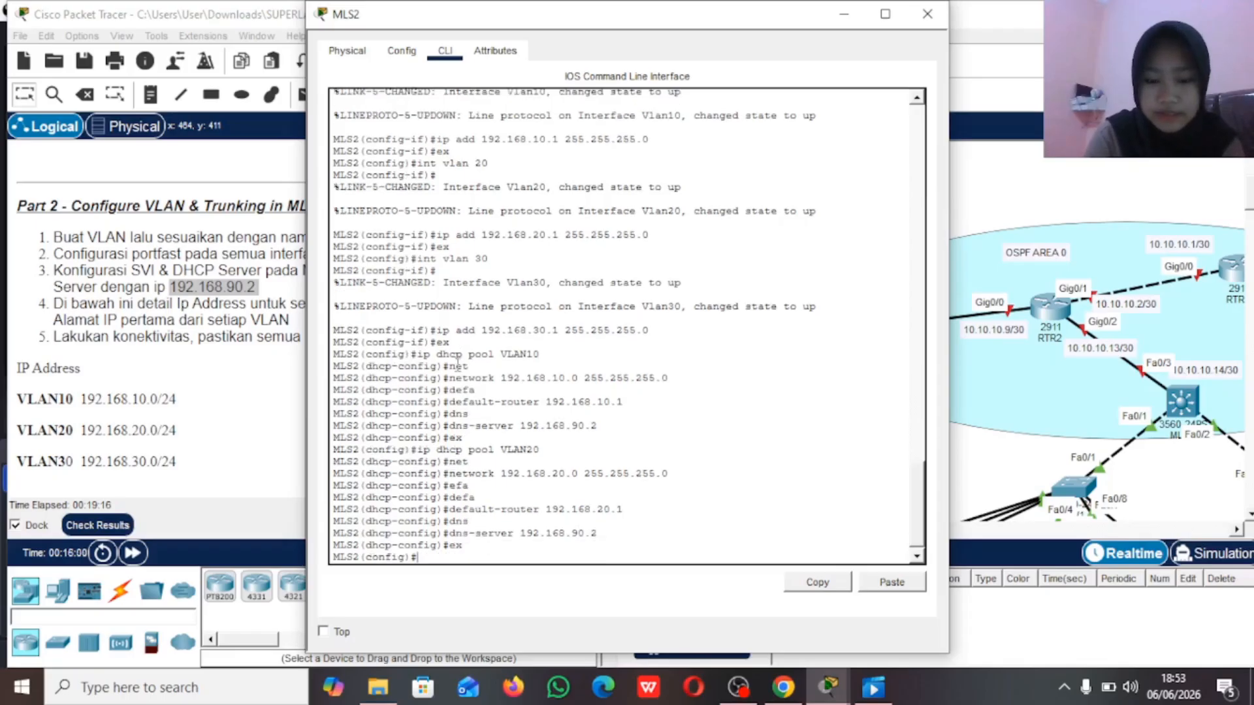
Step: Create the DHCP pool VLAN30 on MLS2 with network 192.168.30.0 and mask 255.255.255.0
text(ip dhcp po)
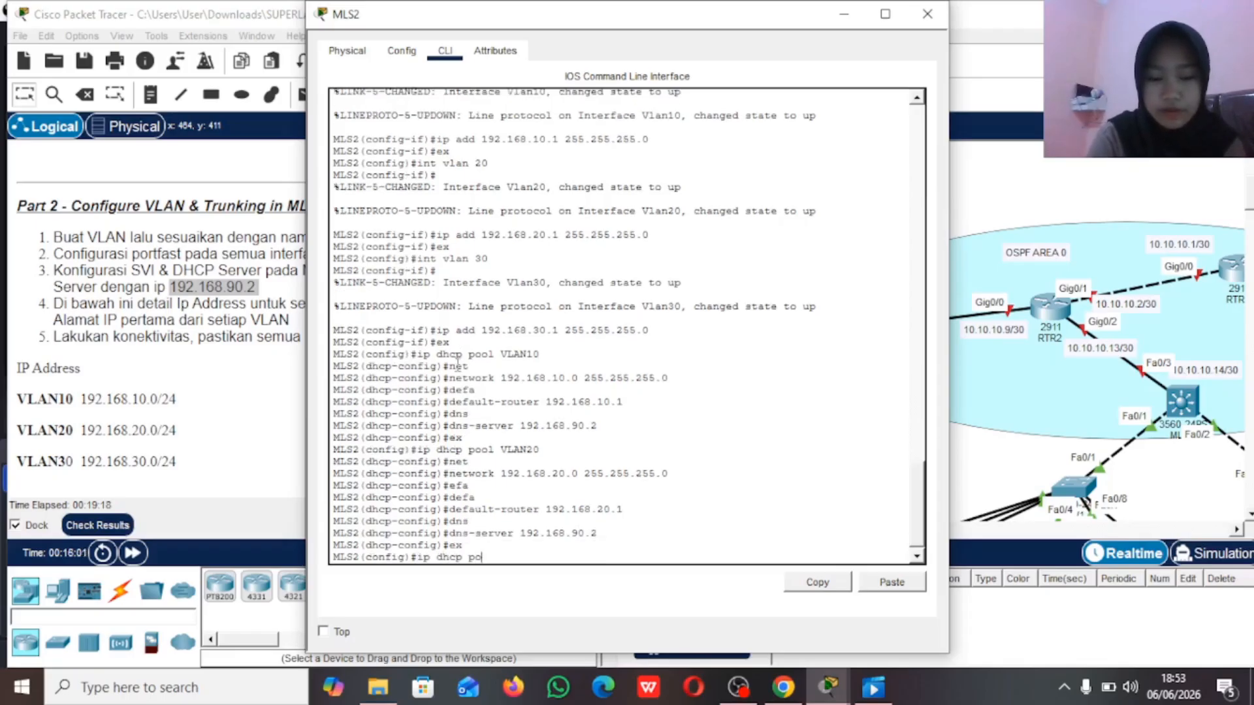
text(ol VLAN30)
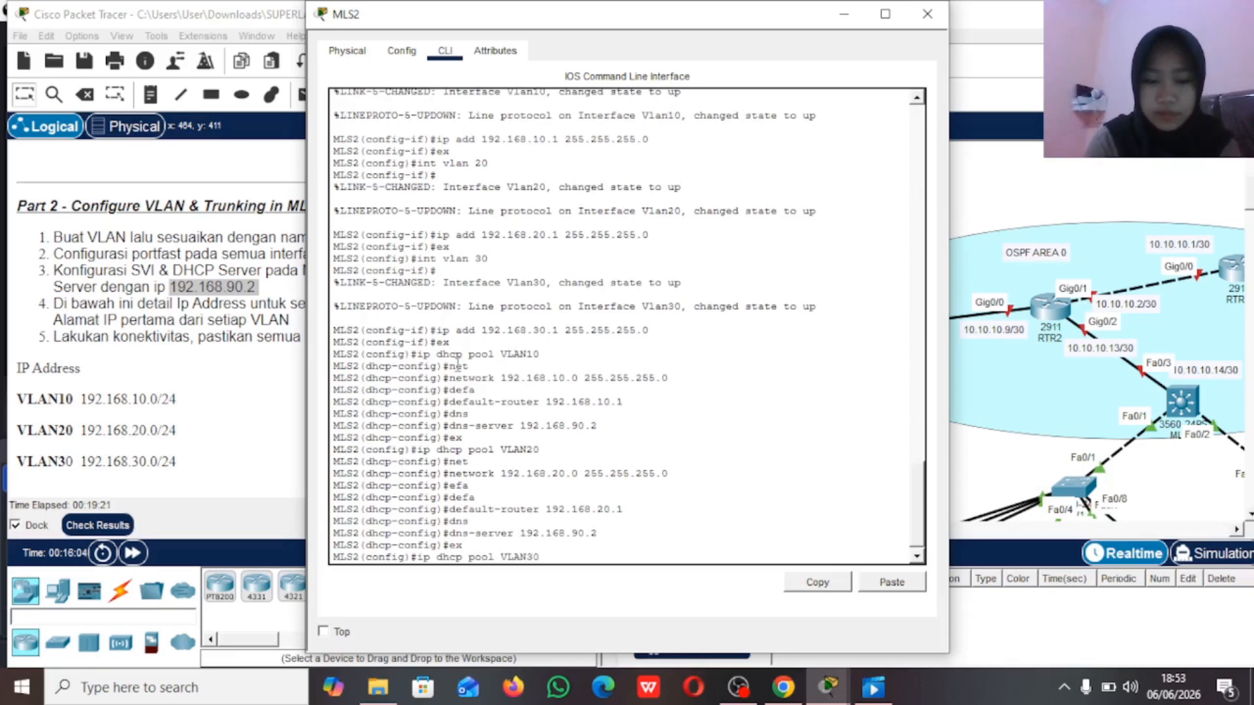
key(Return)
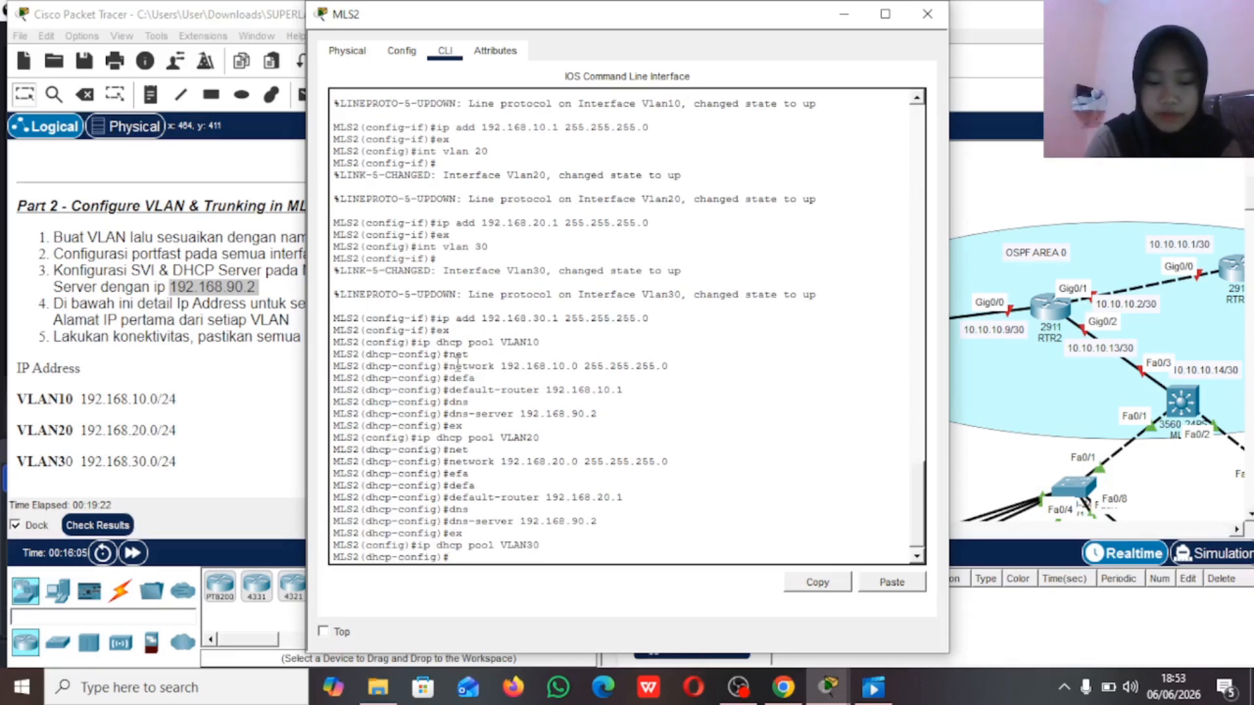
text(net)
key(Tab)
text(192.168.30.0 255.255.255.0)
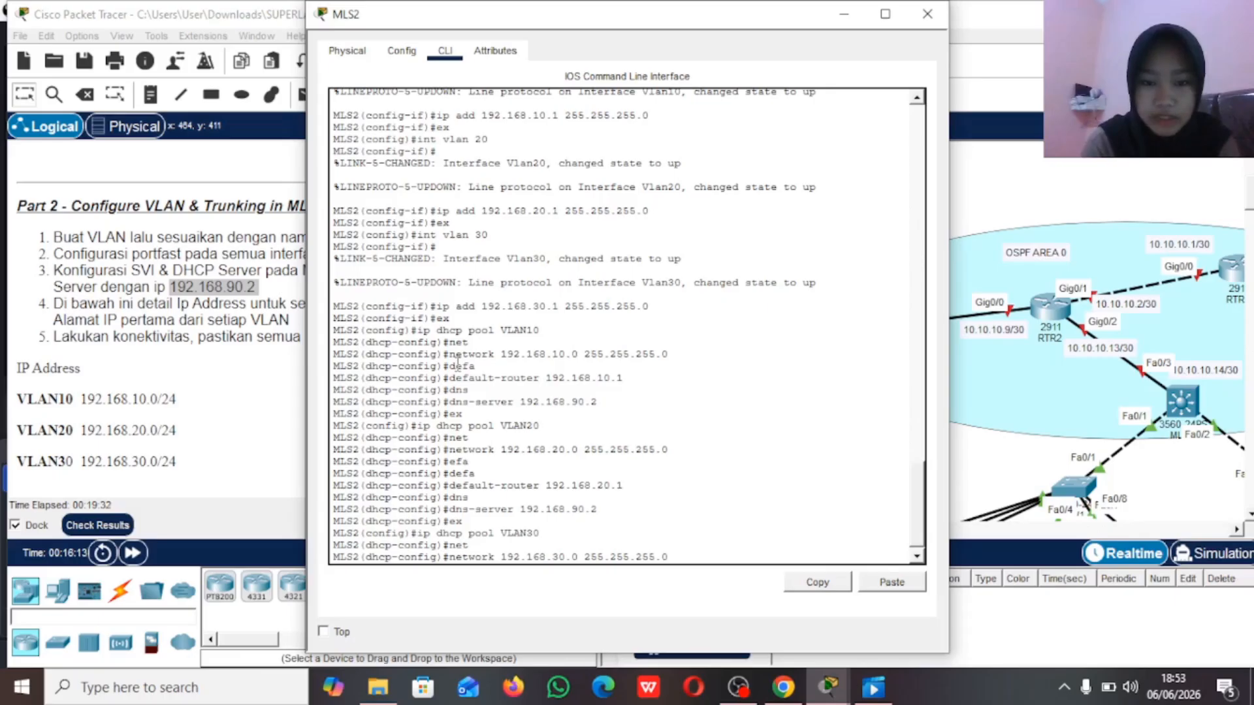
key(Return)
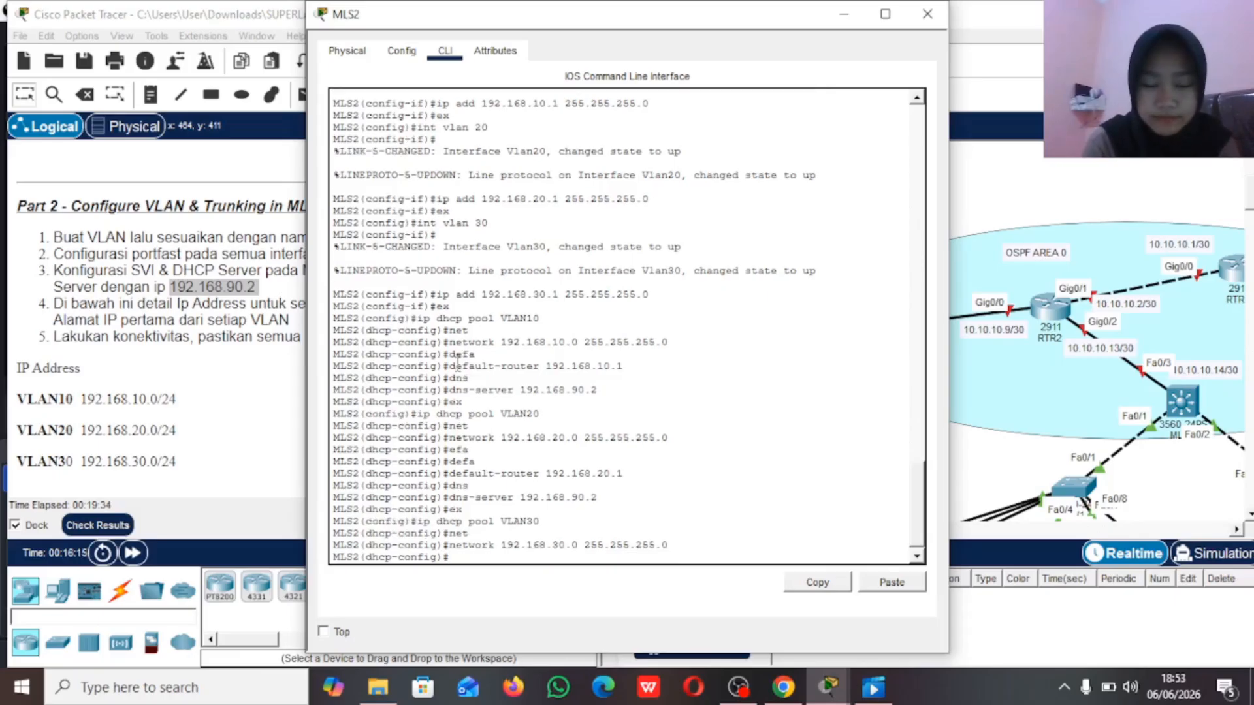
Step: Set the VLAN30 DHCP pool's default router to 192.168.30.1
text(des)
key(Tab)
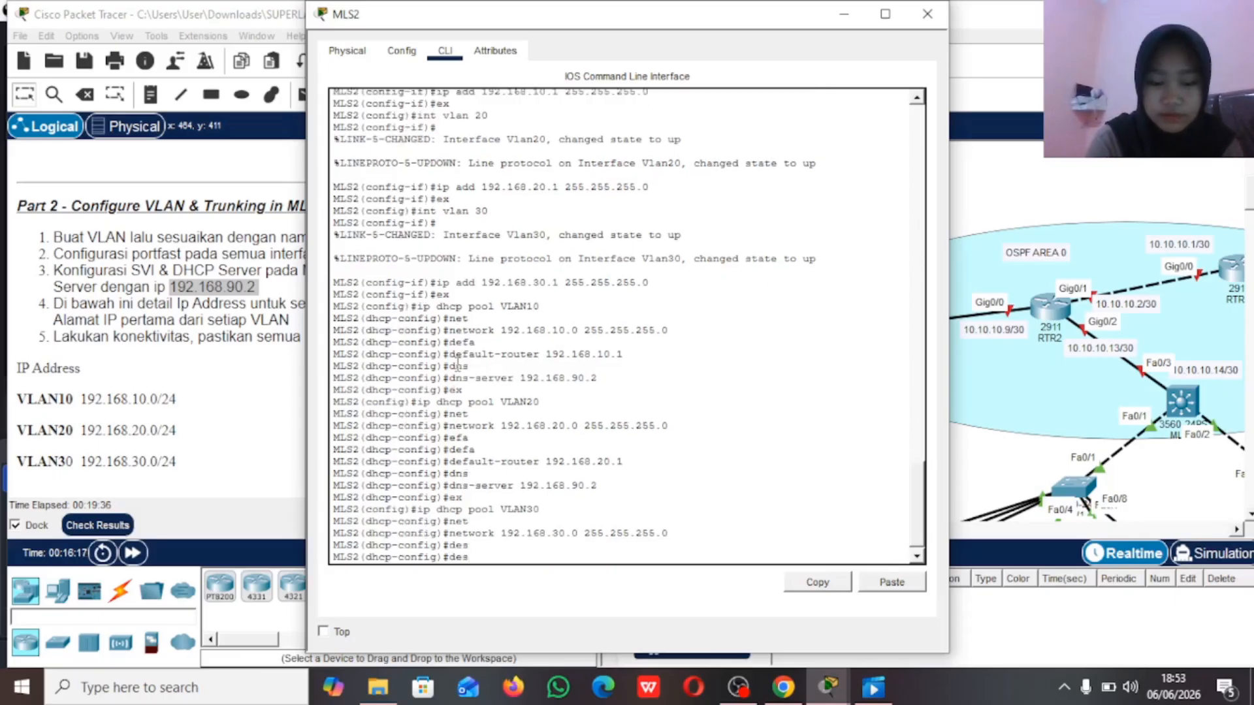
key(Tab)
text(192.168)
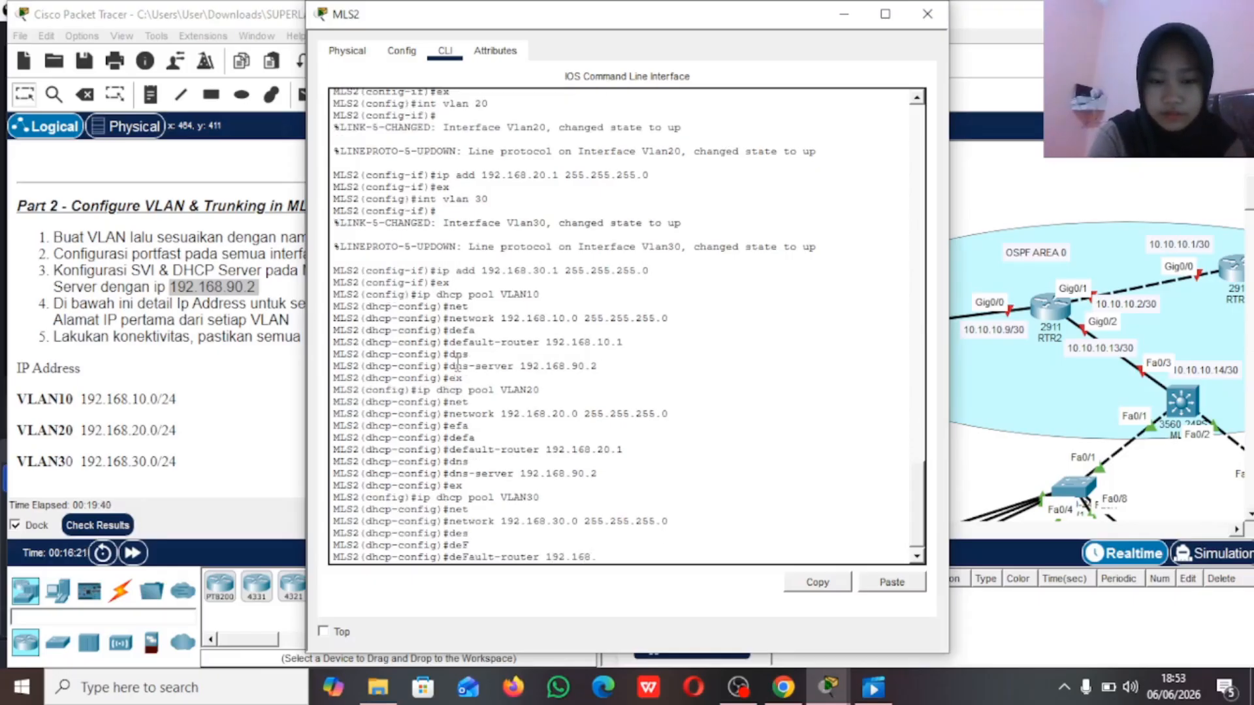
text(.30)
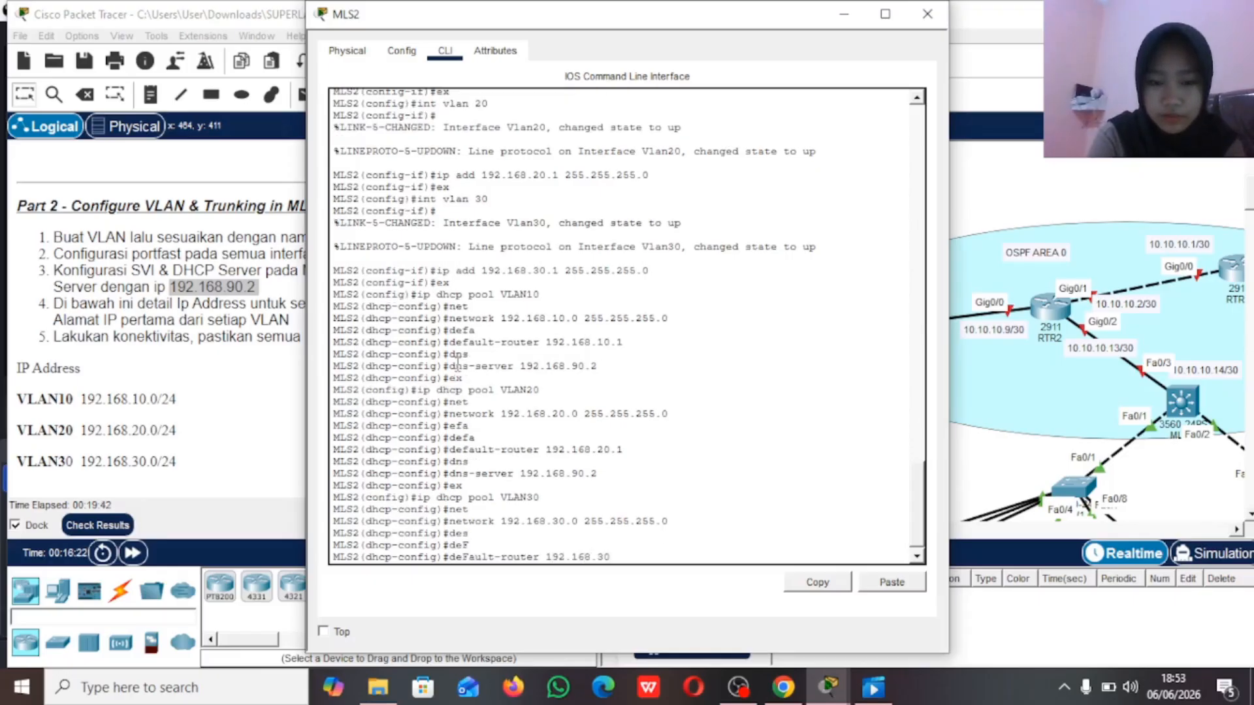
text(.1)
key(Return)
Step: Set the VLAN30 DHCP pool's DNS server to 192.168.90.2 and exit the pool configuration
text(DN)
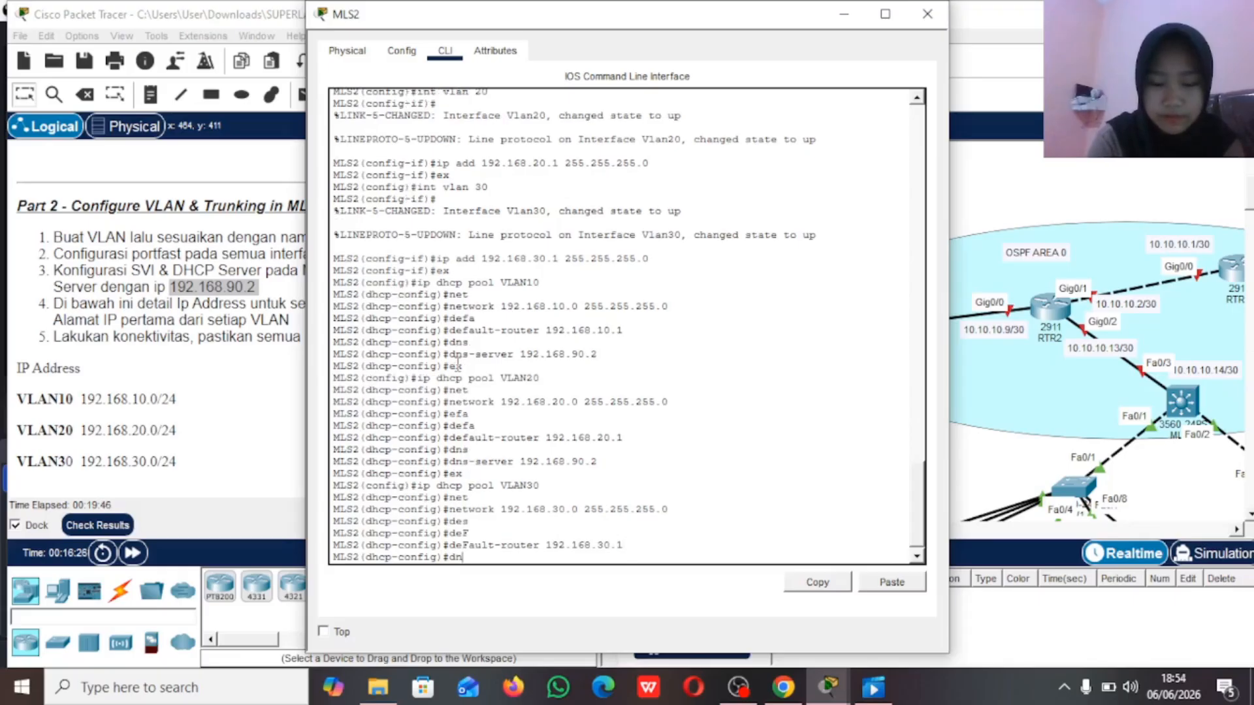
text(s)
key(Tab)
text(192.168)
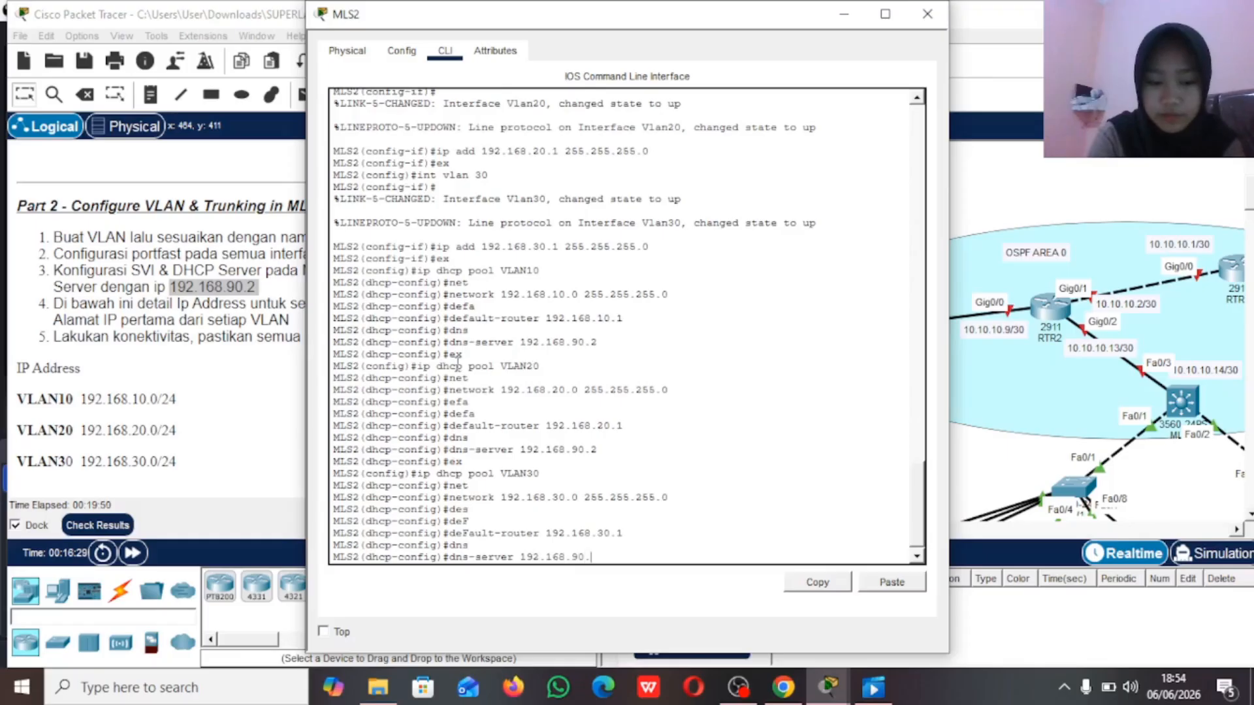
key(Return)
text(ex)
key(Return)
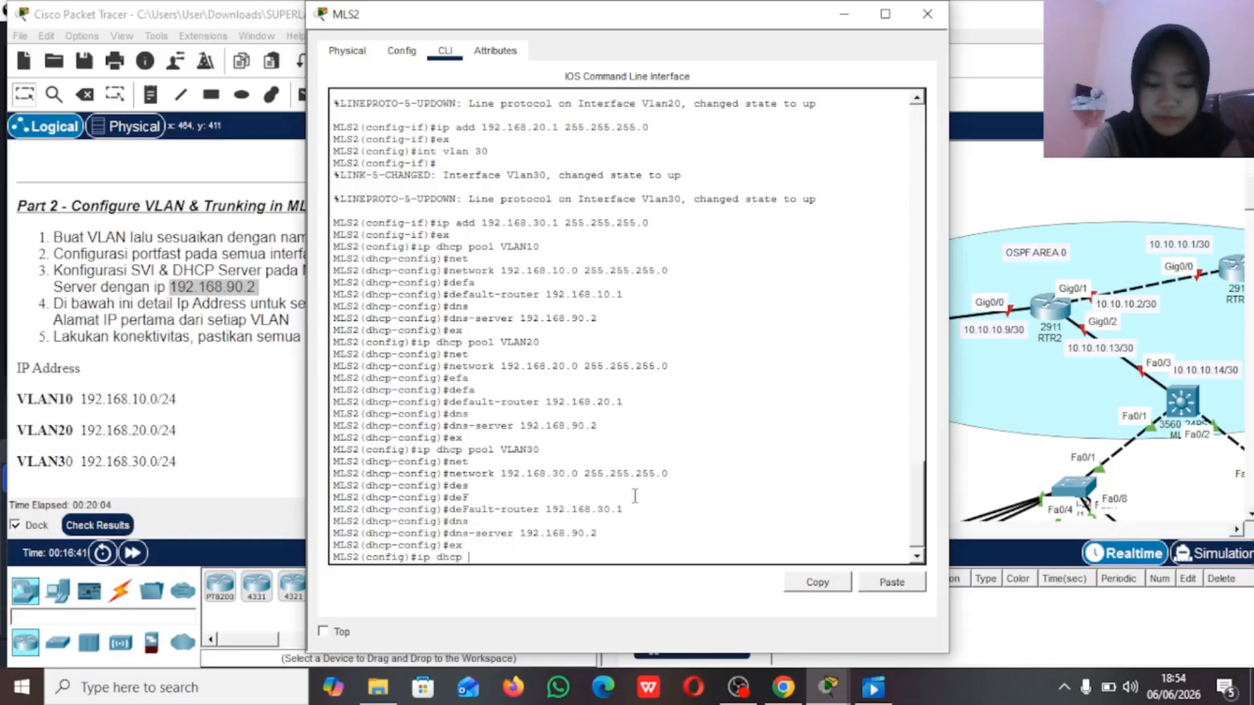
Step: Exclude the VLAN10 gateway address 192.168.10.1 from DHCP assignment on MLS2
text(cl)
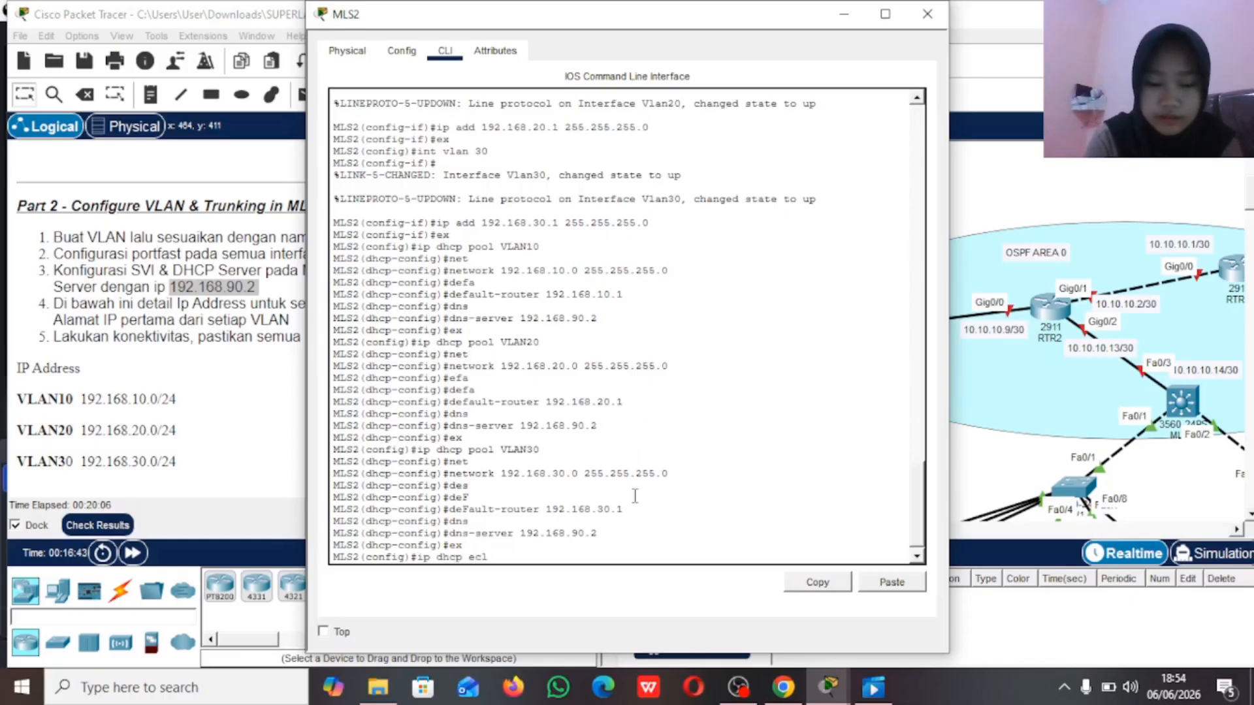
key(Tab)
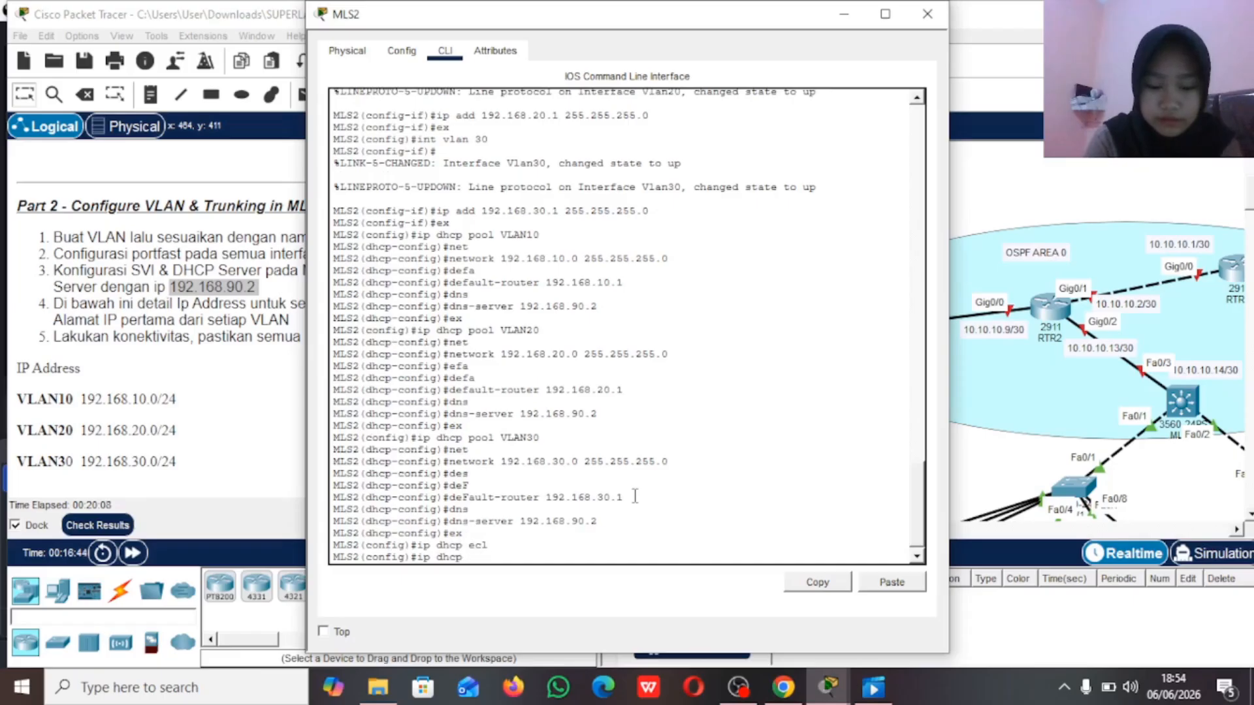
text(xcl)
key(Tab)
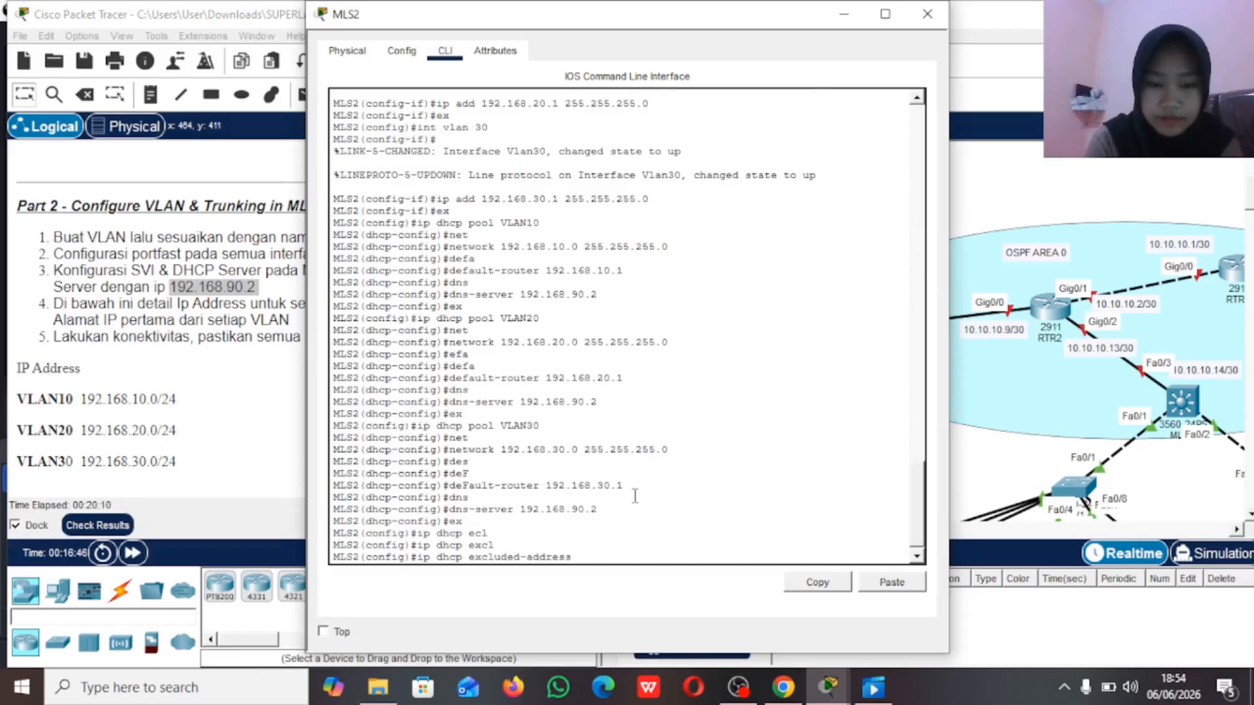
text(192.168)
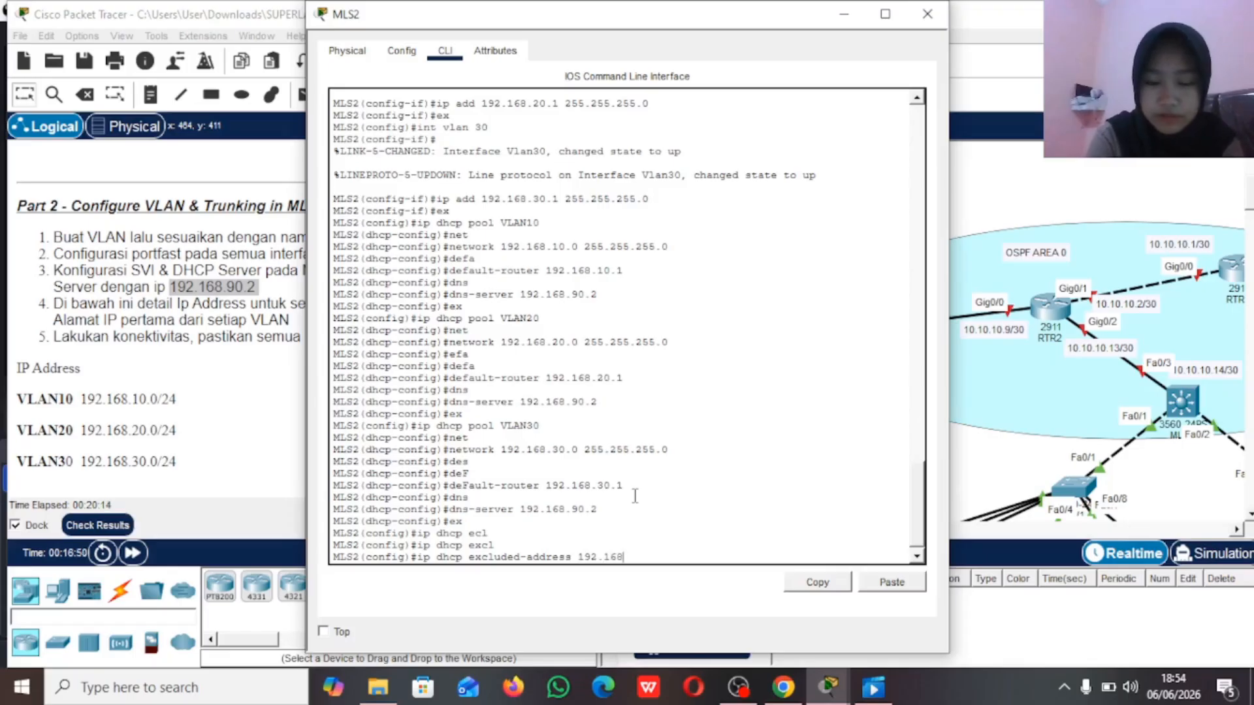
text(.10.1)
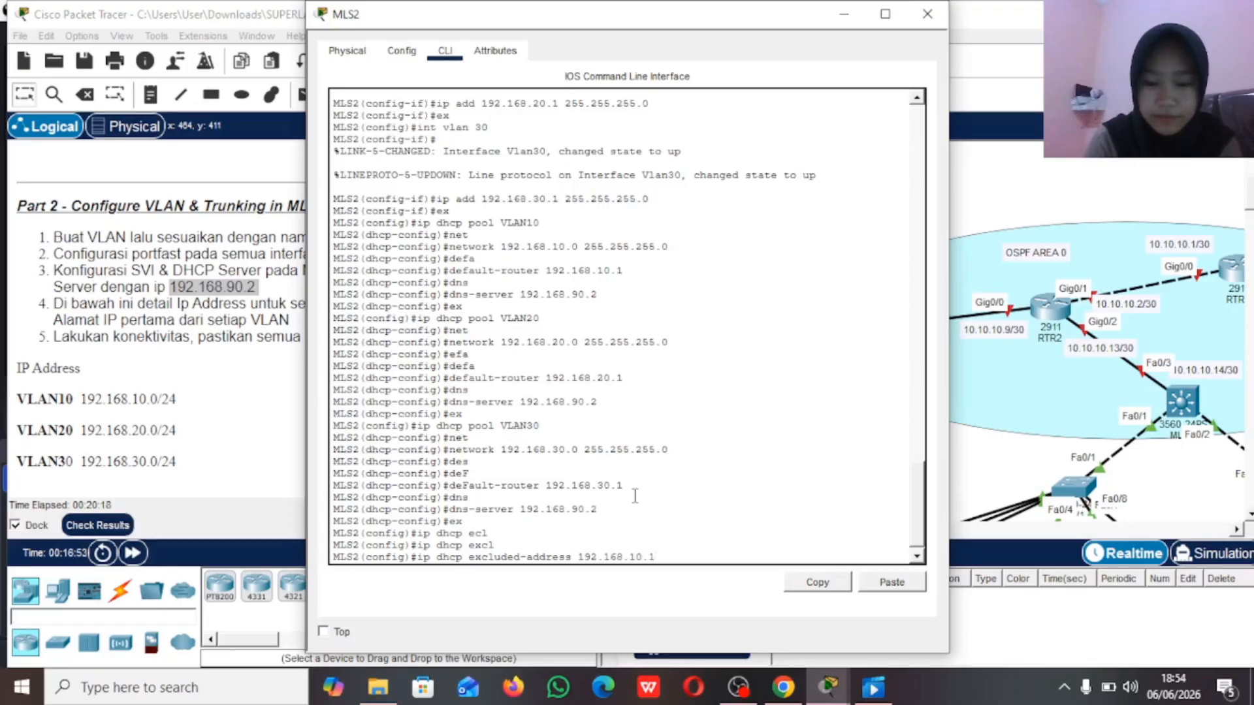
key(Return)
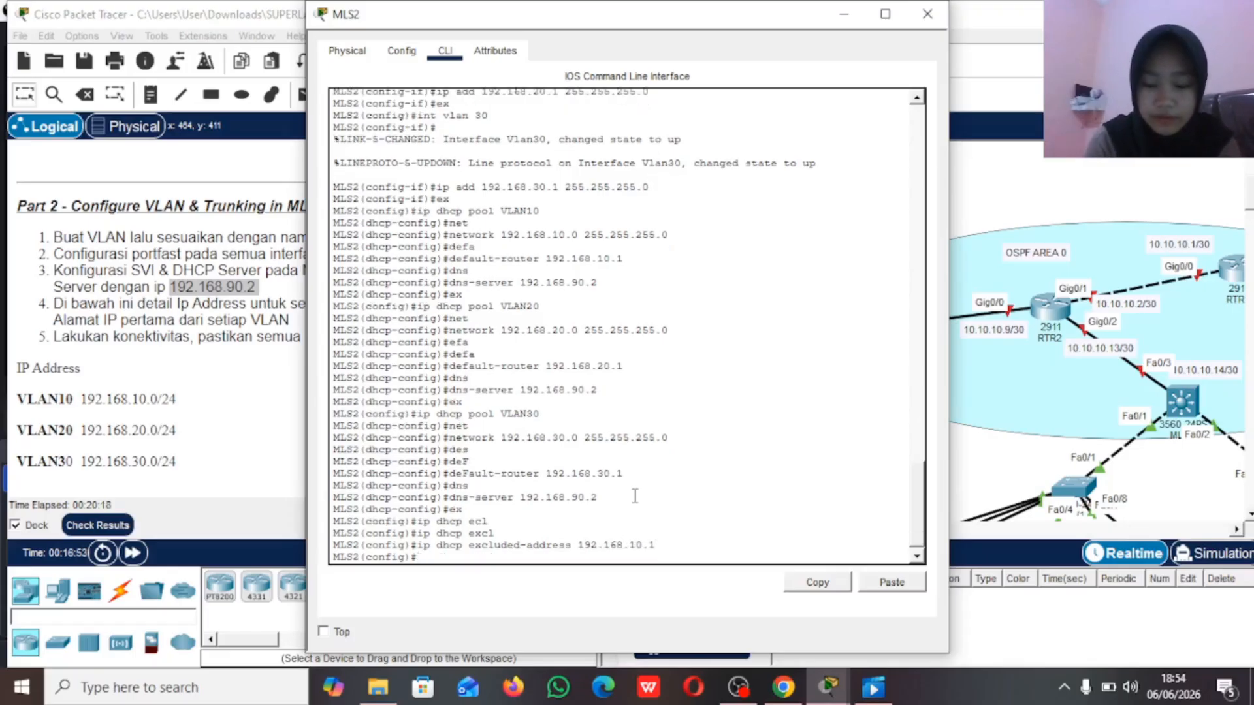
Step: Exclude the VLAN20 gateway address 192.168.20.1 from DHCP assignment on MLS2
key(Up)
key(Left)
key(Left)
key(Left)
key(BackSpace)
text(2)
key(Return)
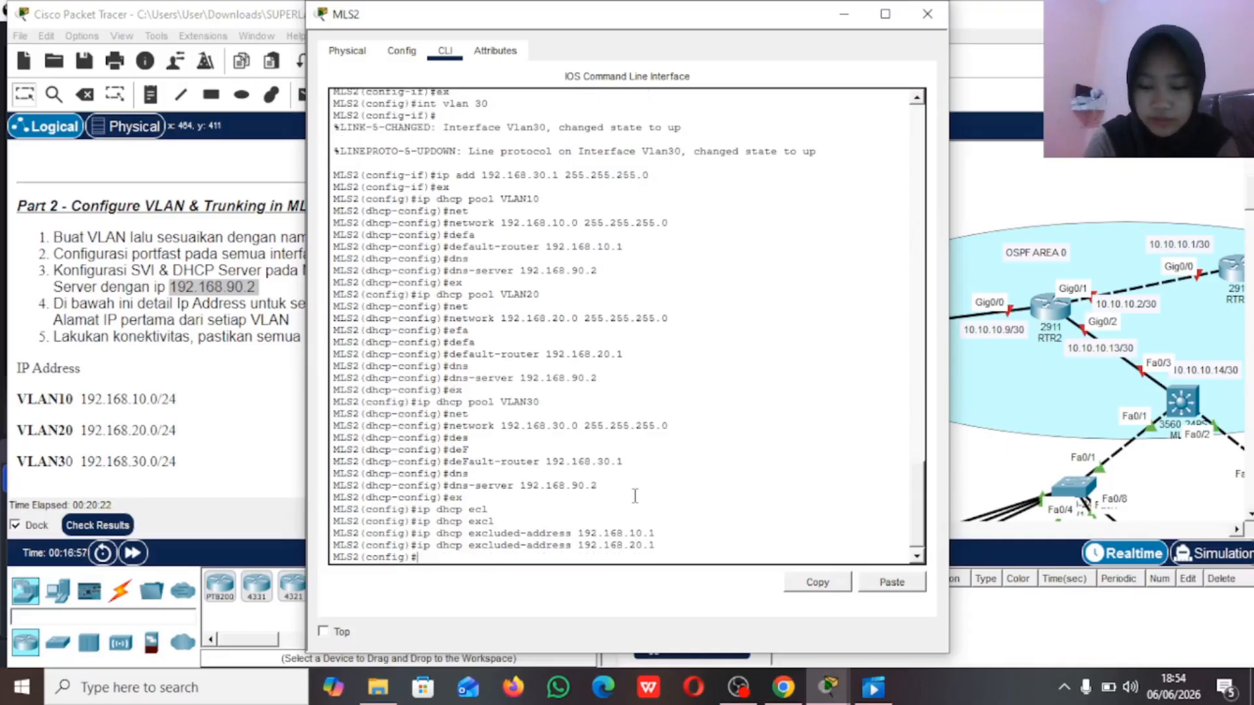
Step: Exclude the VLAN30 gateway address 192.168.30.1 from DHCP assignment and put the MLS2 window away
key(Up)
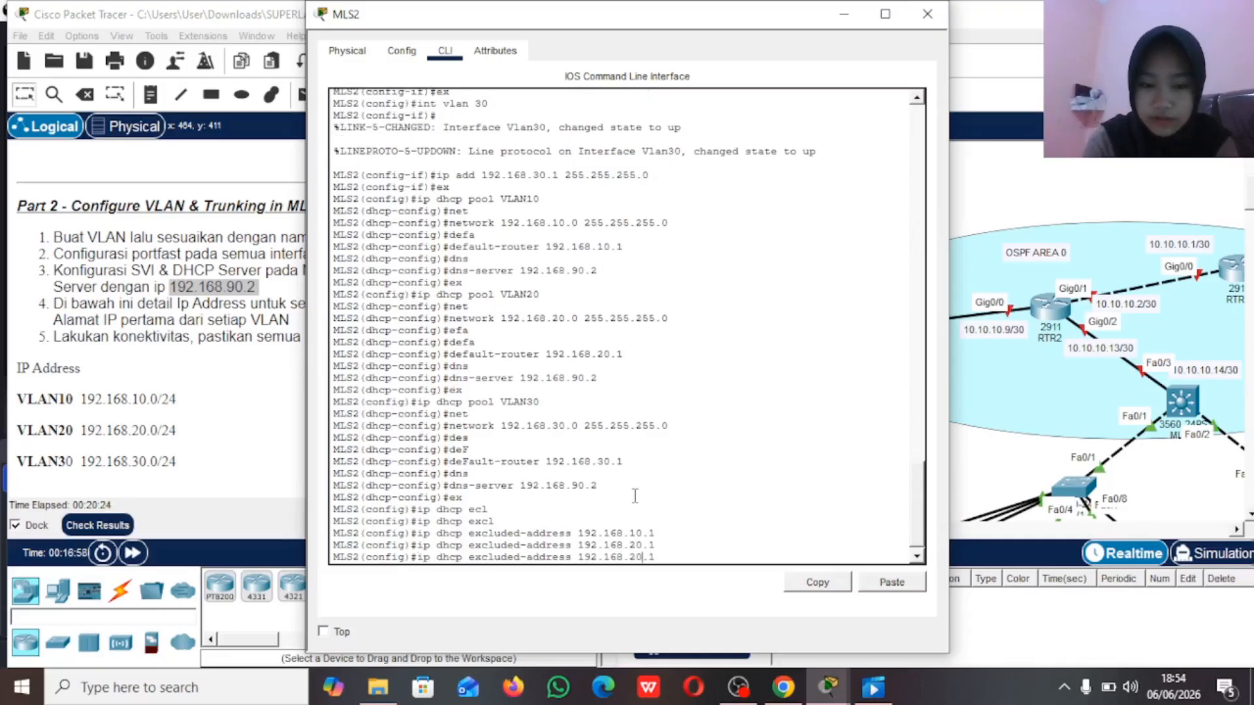
key(BackSpace)
text(3)
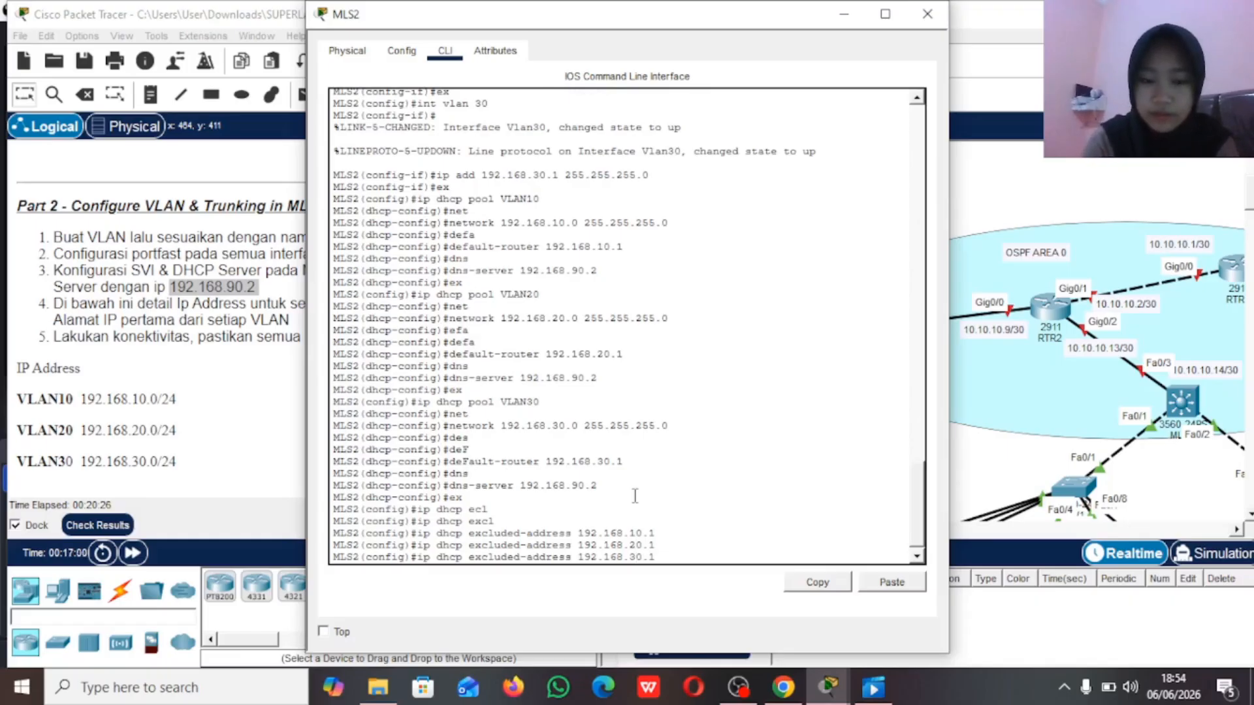
key(Return)
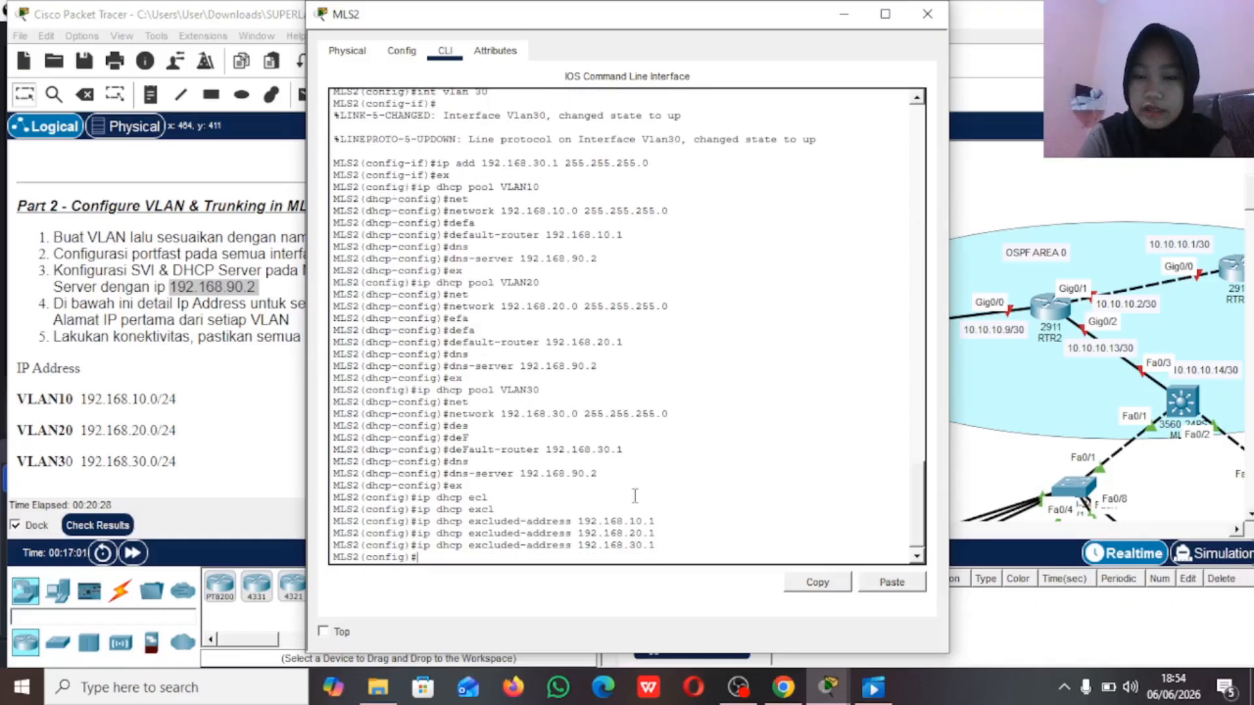
click(842, 15)
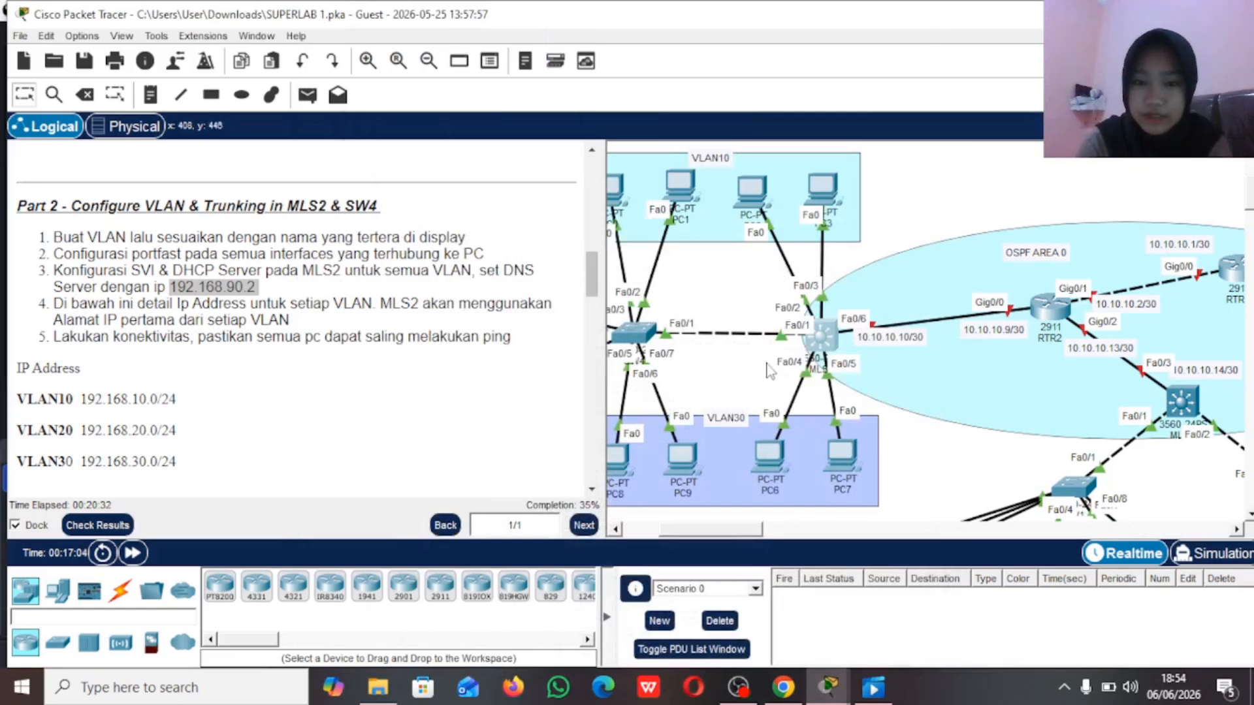
Step: Set PC0 in VLAN10 to obtain its IPv4 configuration through DHCP
scroll(777, 392, left, 3)
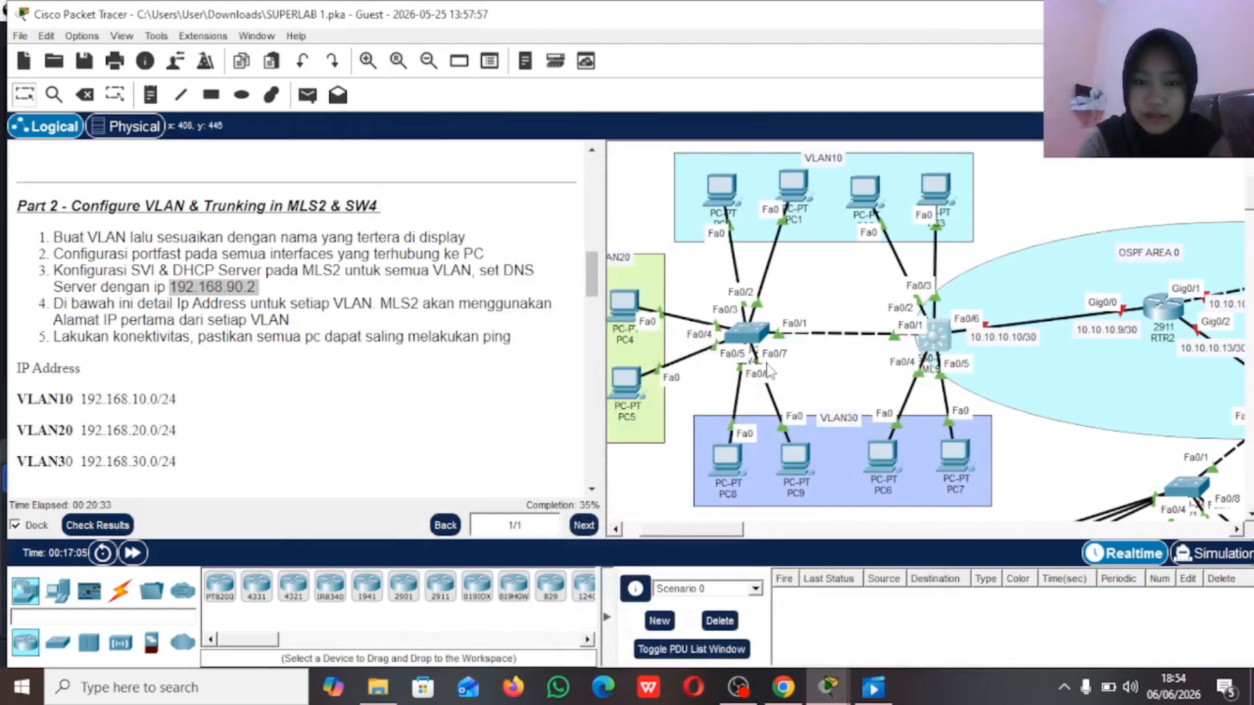
click(720, 195)
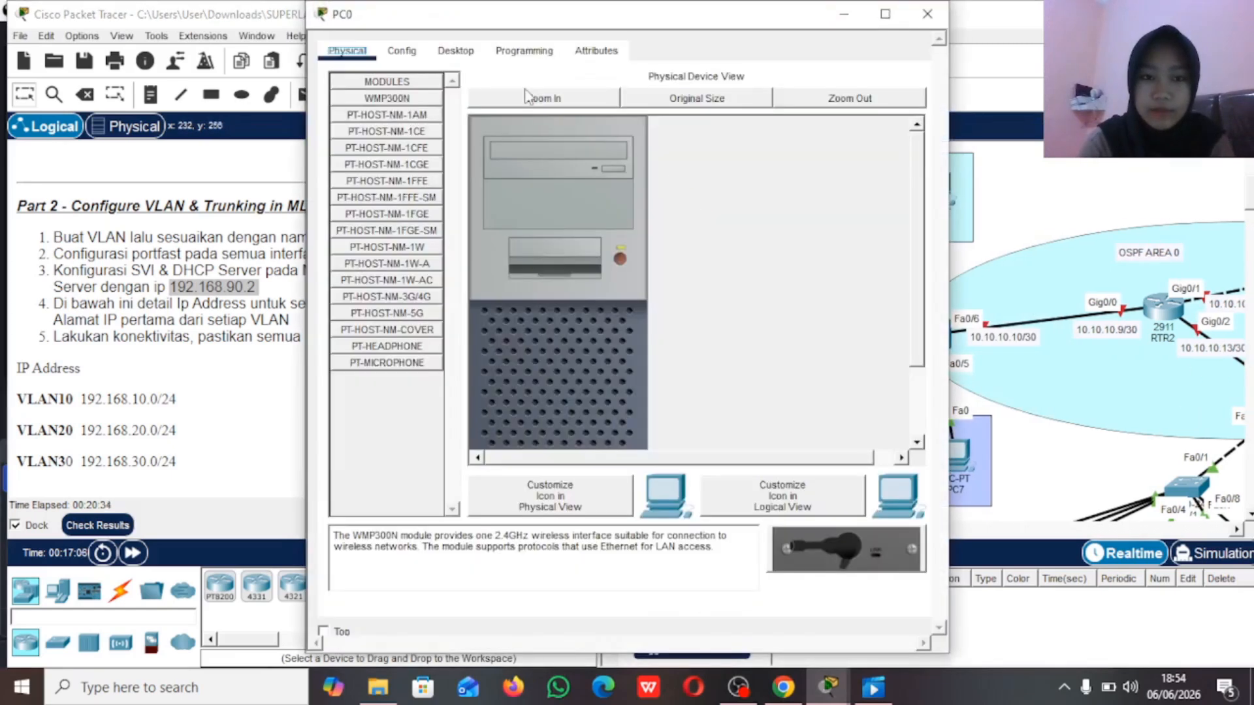
click(458, 57)
click(418, 100)
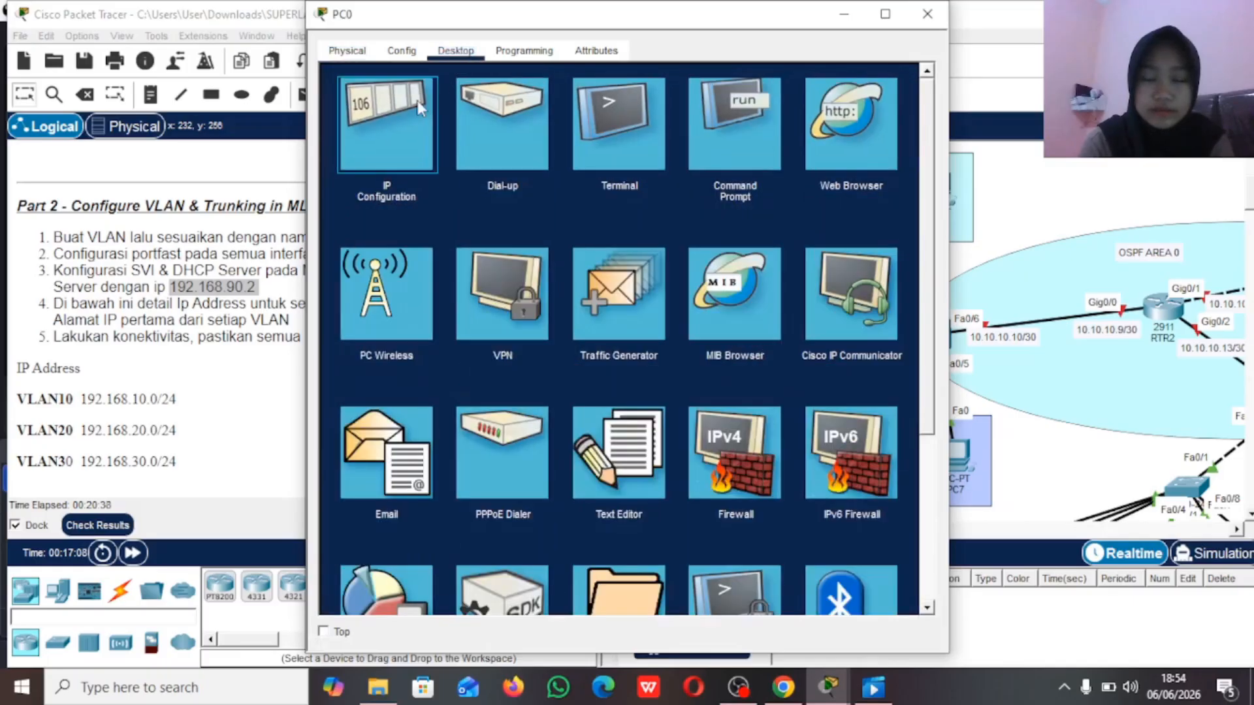
click(368, 154)
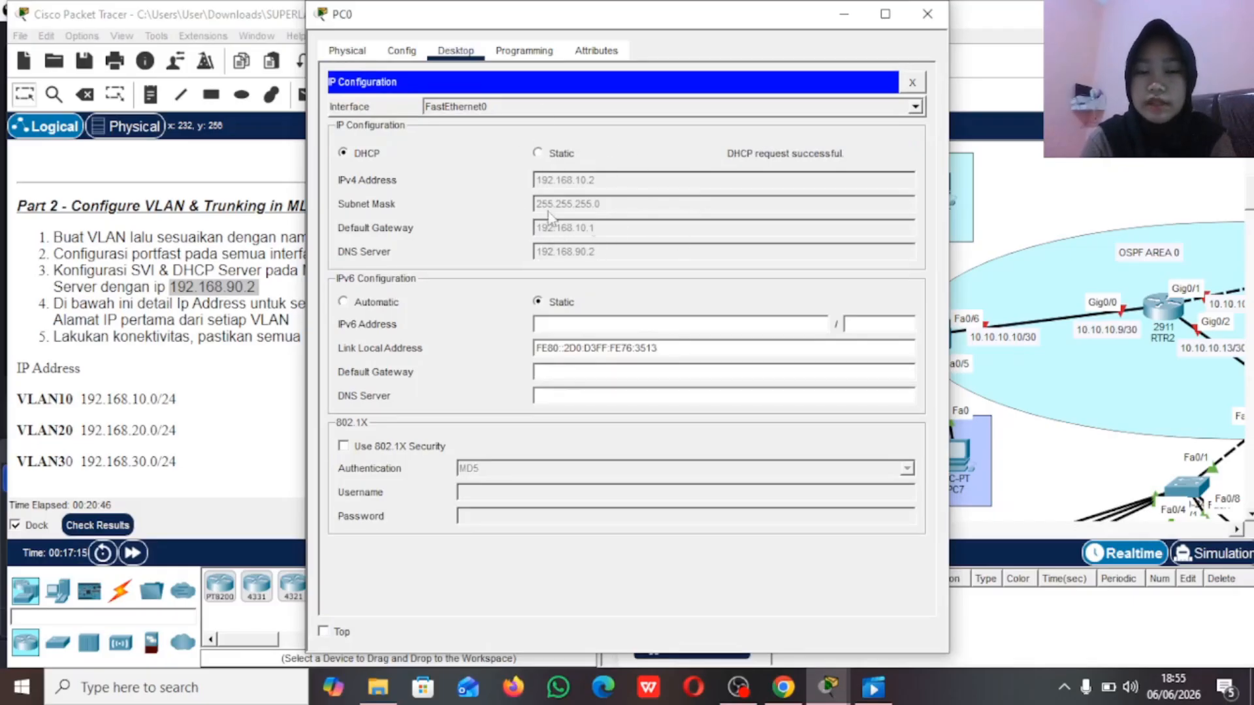
click(847, 27)
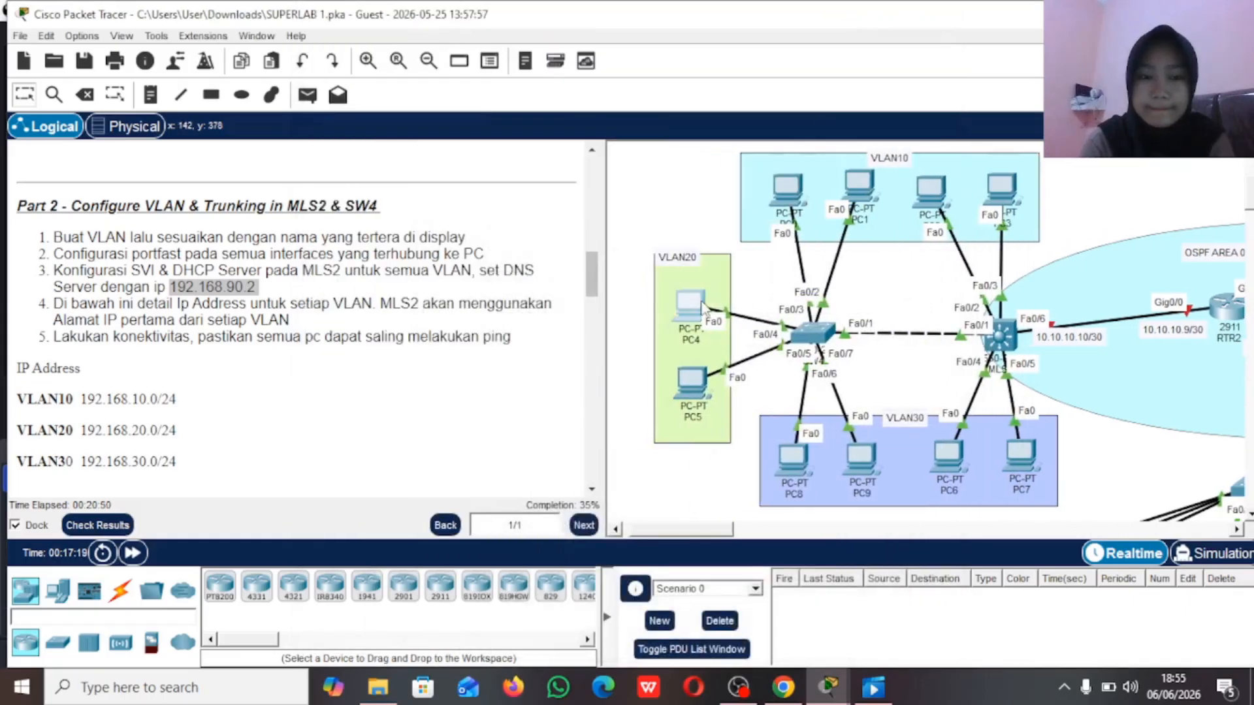
Step: Set PC4 in VLAN20 to obtain its IPv4 configuration through DHCP
click(702, 307)
click(456, 50)
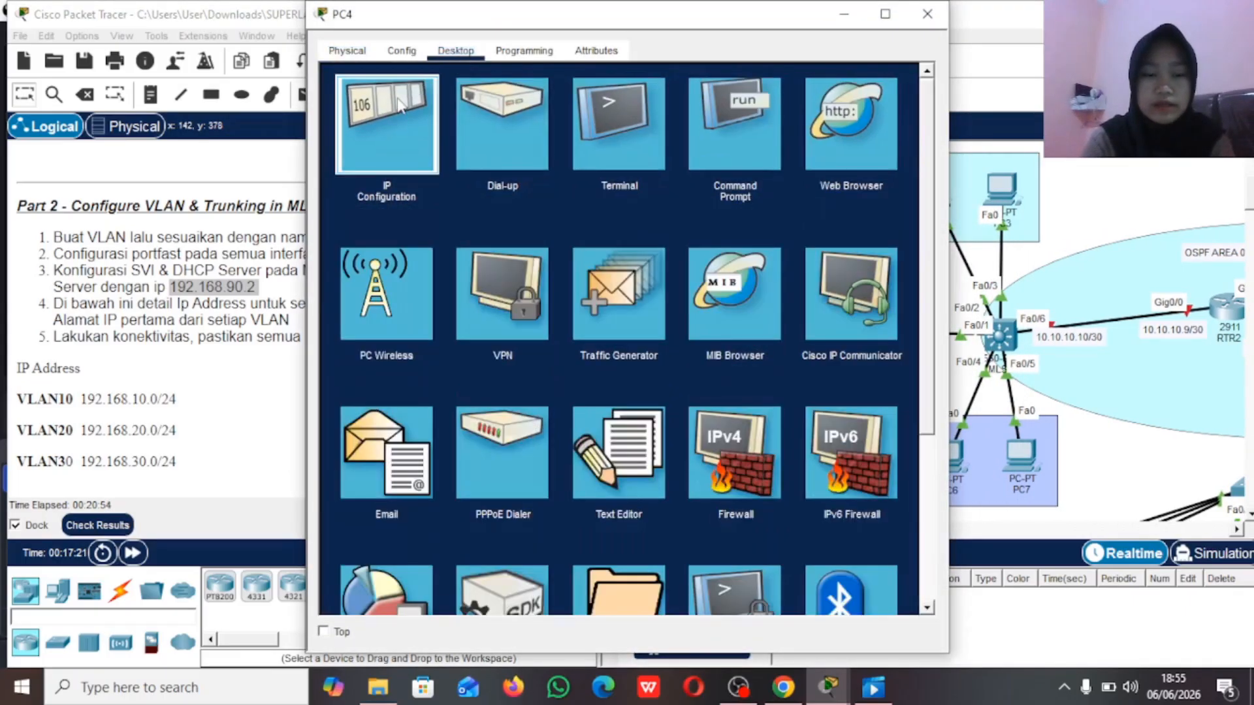
click(400, 104)
click(349, 159)
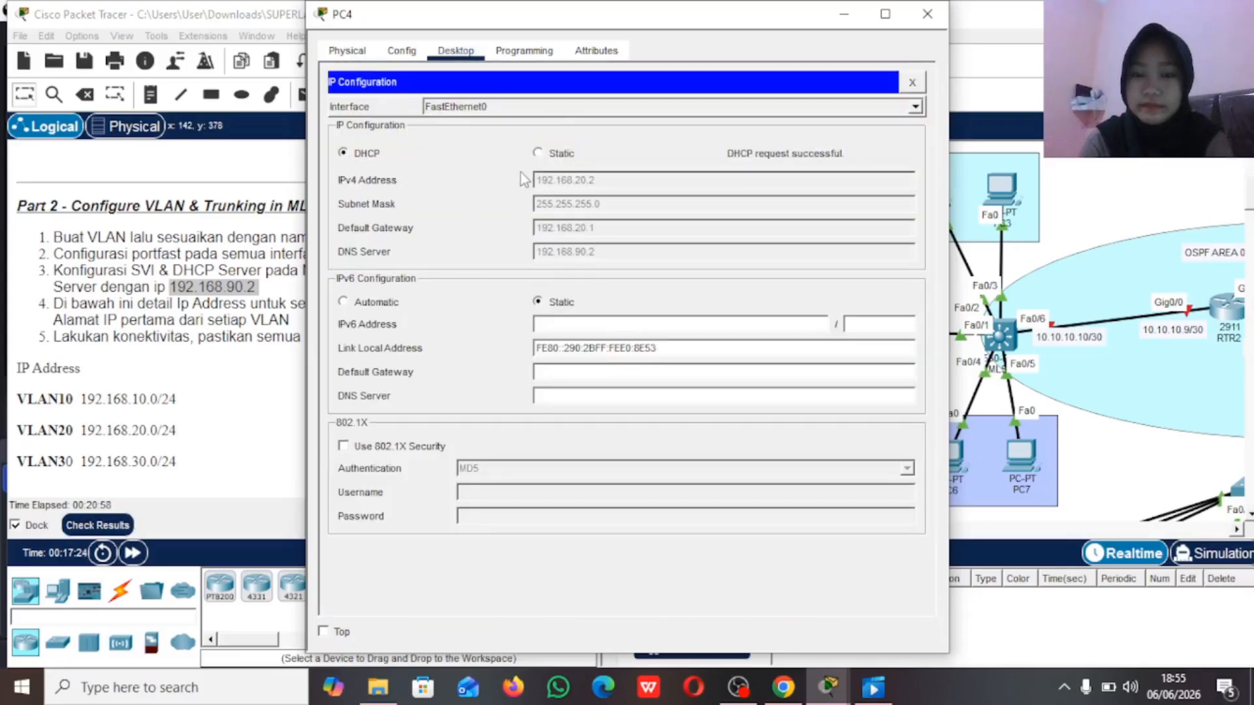
click(844, 15)
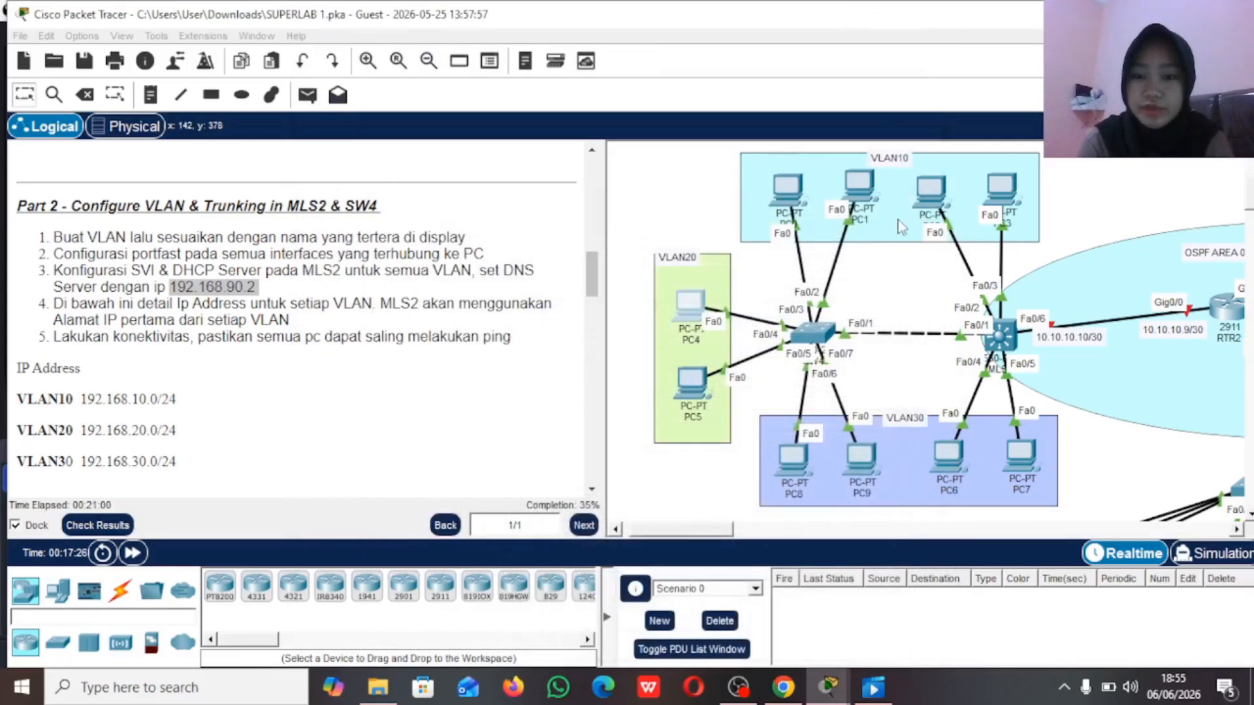
Step: Set PC8 in VLAN30 to obtain its IPv4 configuration through DHCP
click(791, 465)
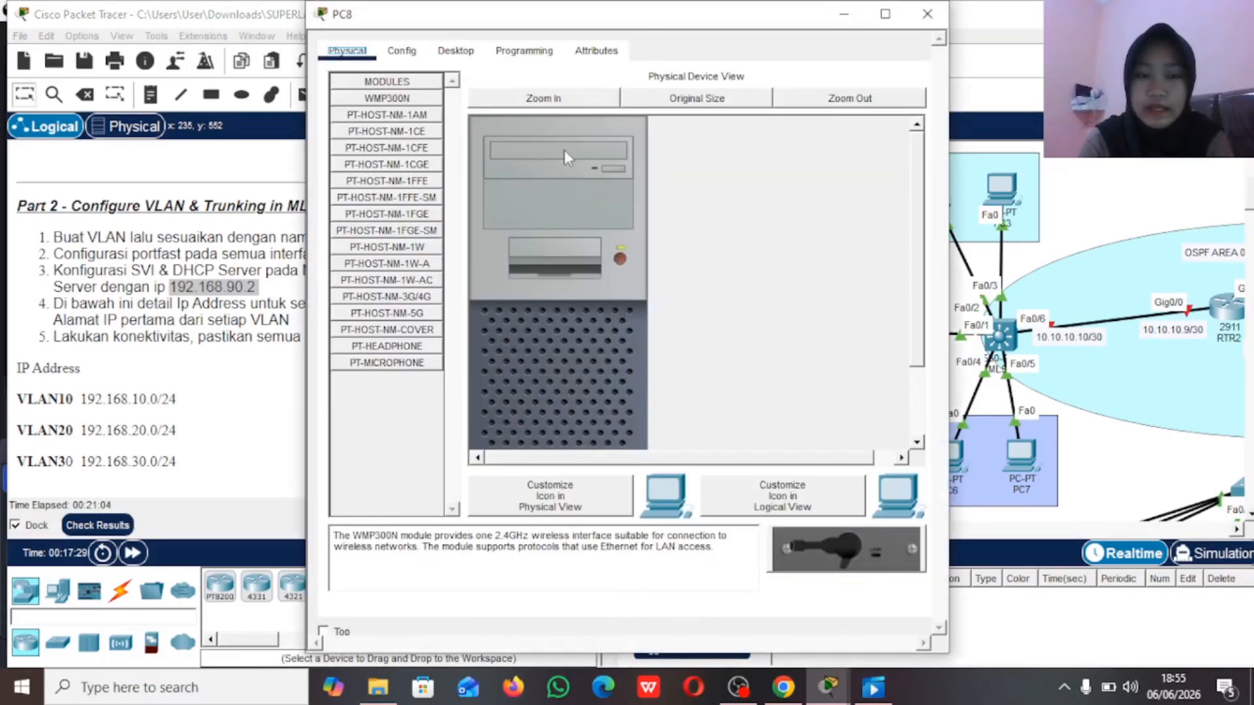
click(455, 51)
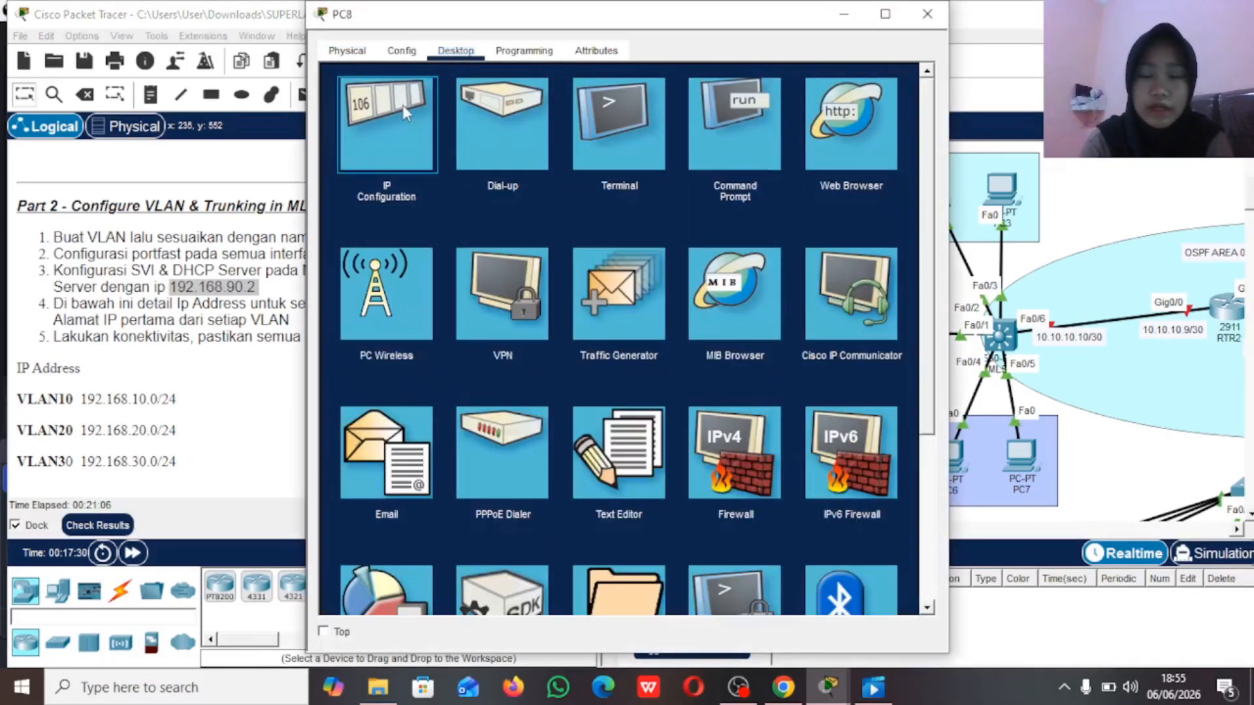
click(405, 113)
click(364, 154)
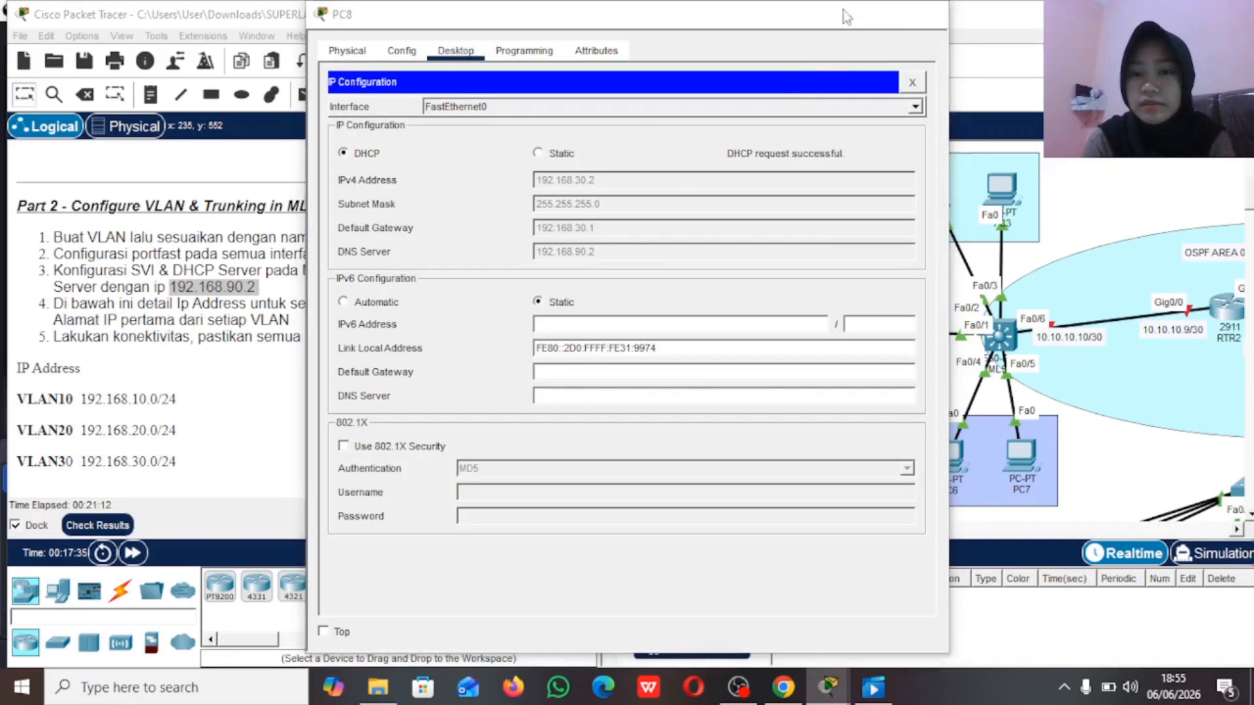
click(843, 15)
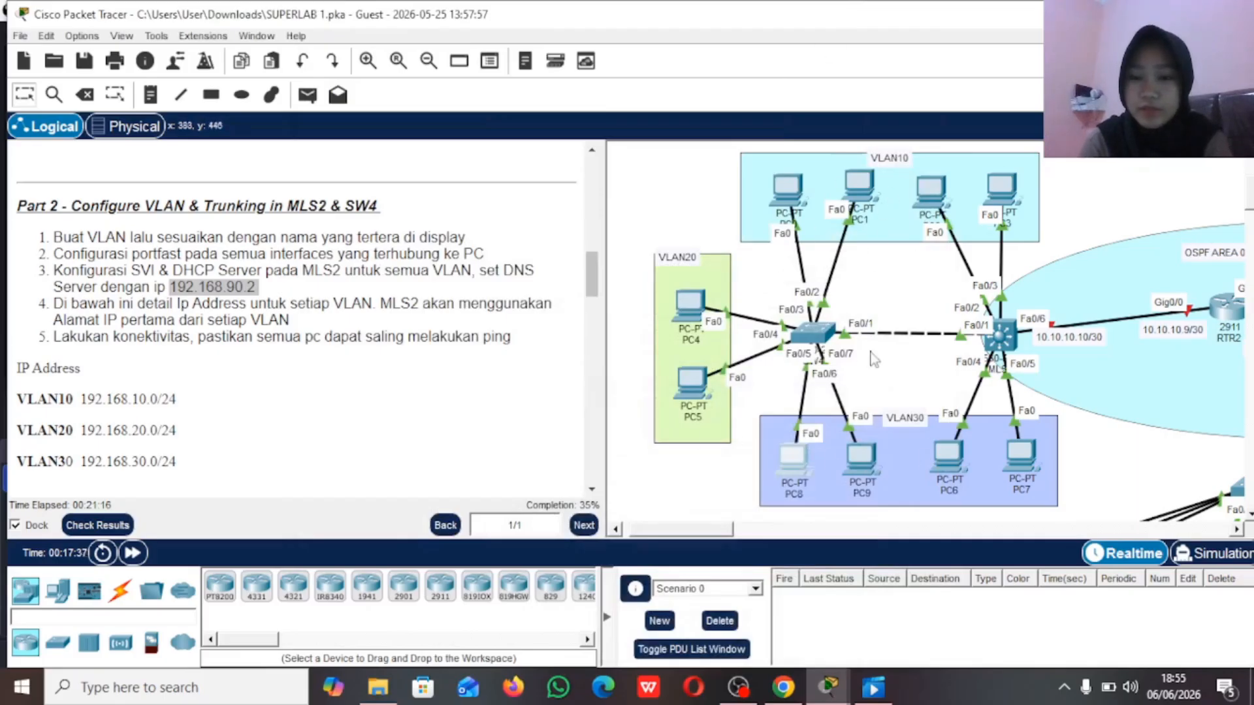
Step: Read the Part 3 instructions on configuring VLANs and trunking on MLS1, SW1 and SW2
scroll(859, 351, right, 5)
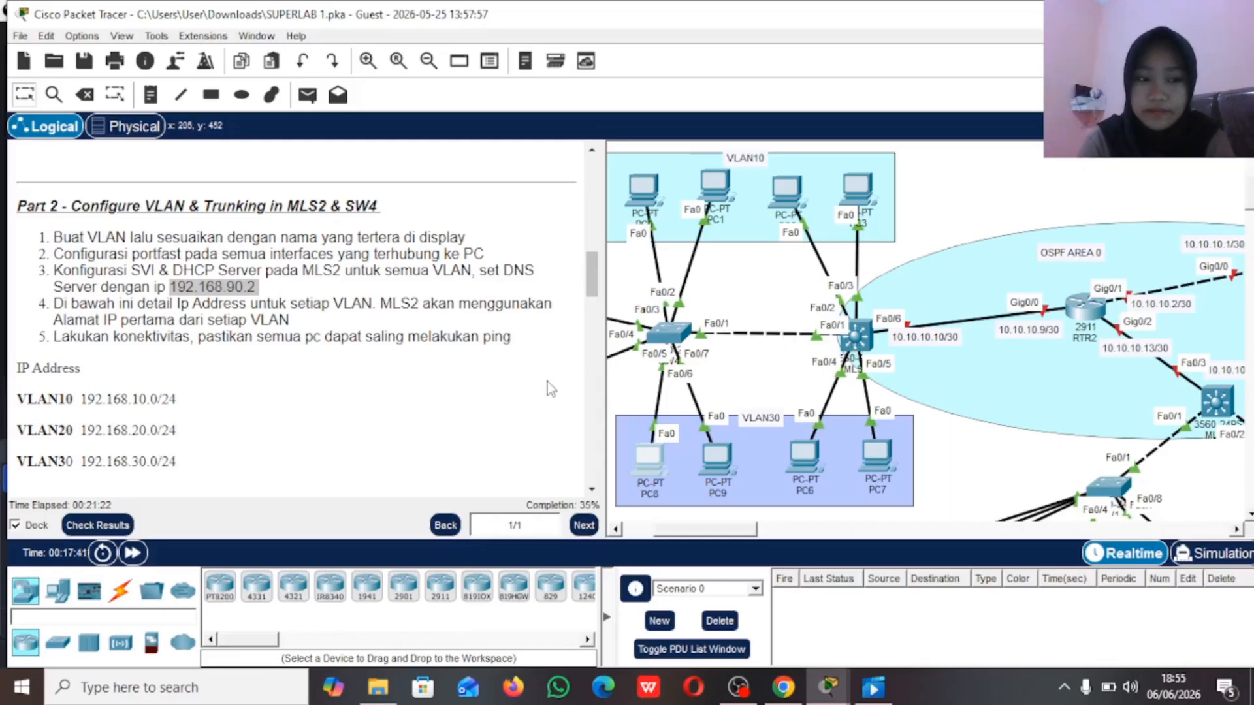
scroll(551, 388, down, 3)
scroll(550, 388, down, 3)
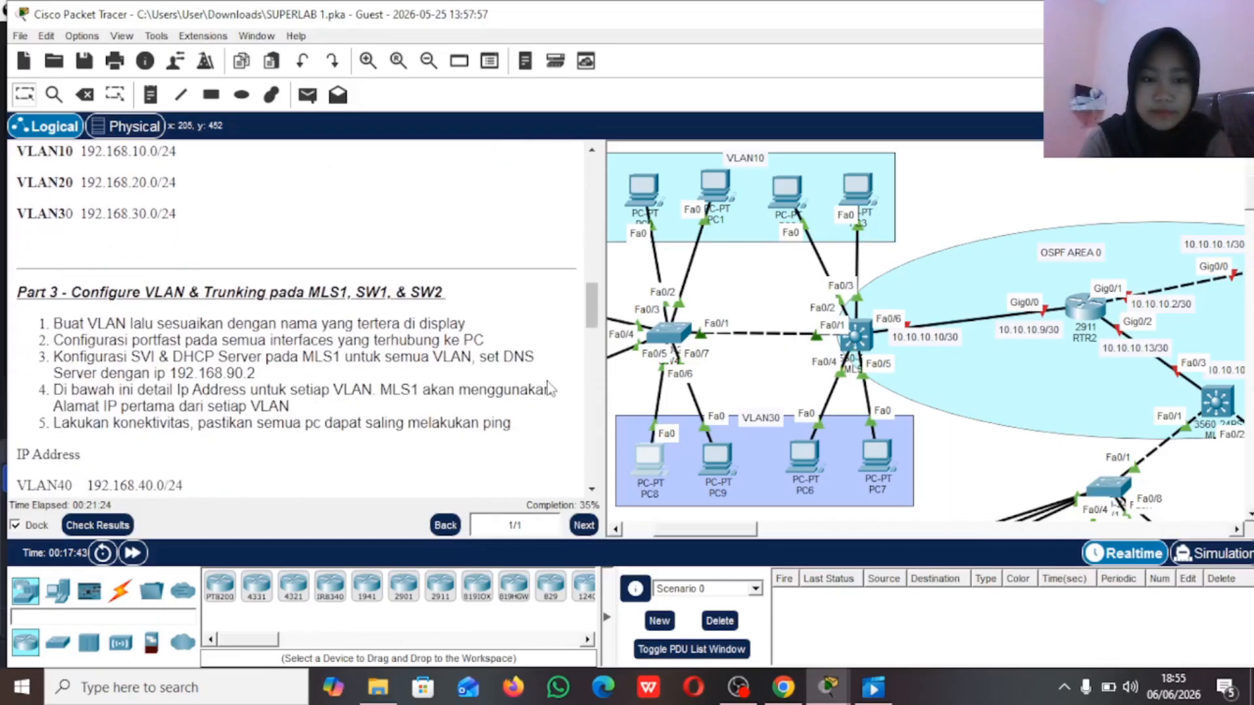
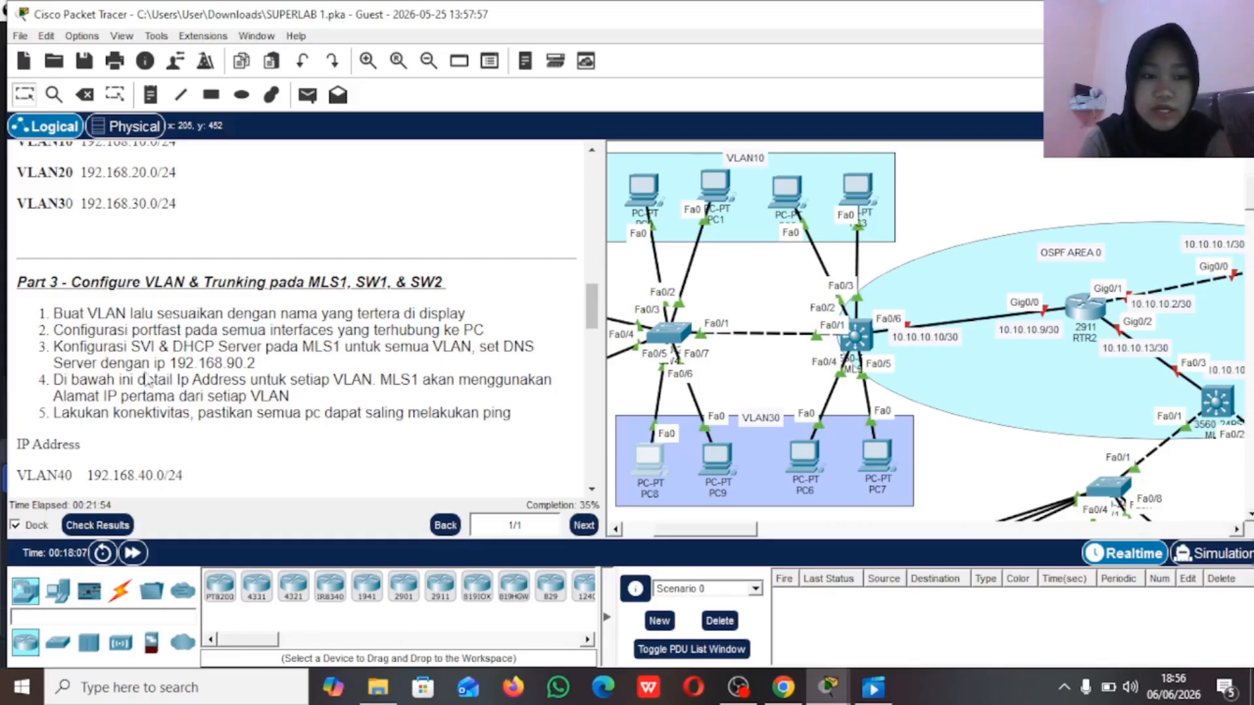
Step: Review the DNS server address and the VLAN40 to VLAN70 networks in the Part 3 instructions
drag(166, 363, 265, 368)
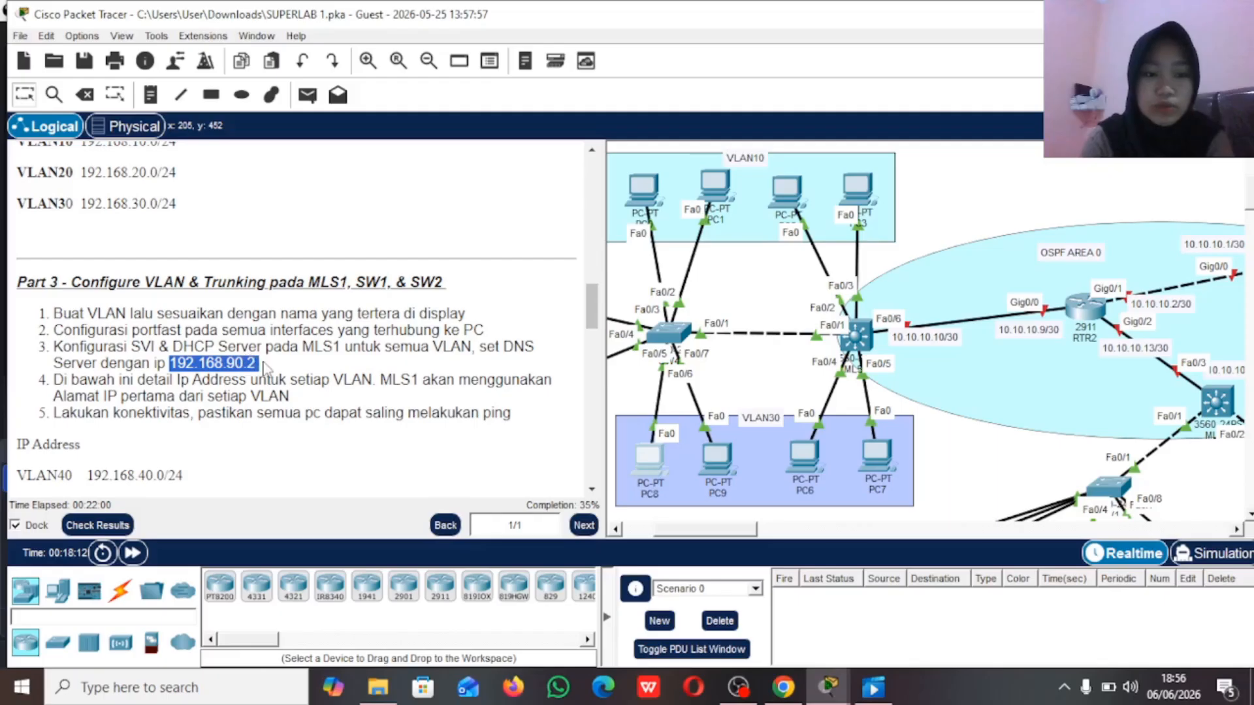
click(265, 368)
scroll(267, 399, down, 5)
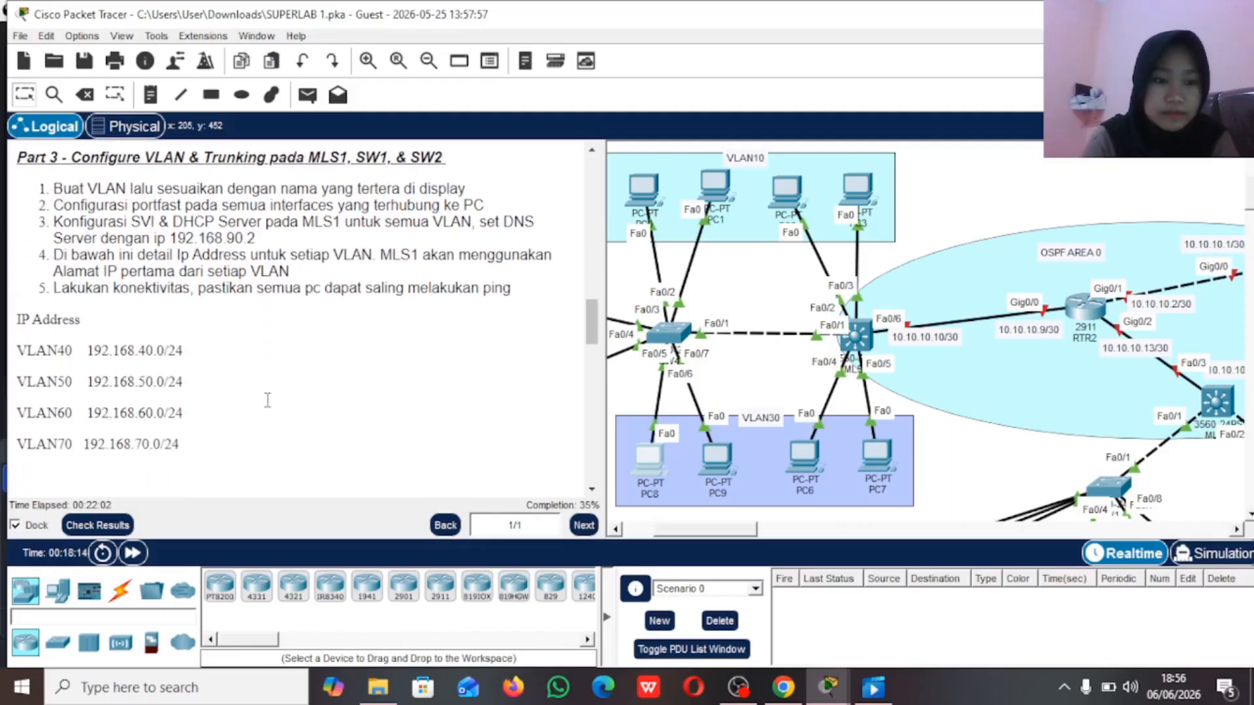
drag(20, 270, 180, 403)
click(265, 390)
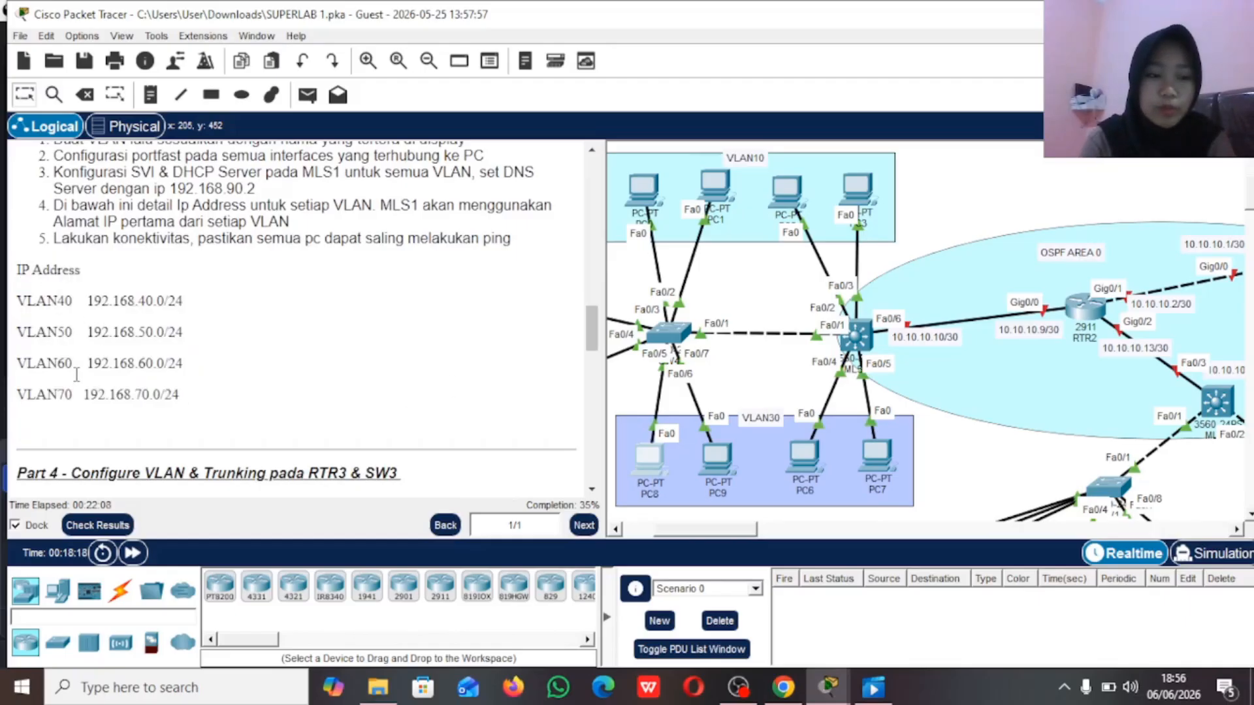
Step: Examine the topology around MLS1, SW1 and SW2, including port labels and the PCs in VLAN40, VLAN50, VLAN60 and VLAN70
scroll(710, 367, right, 5)
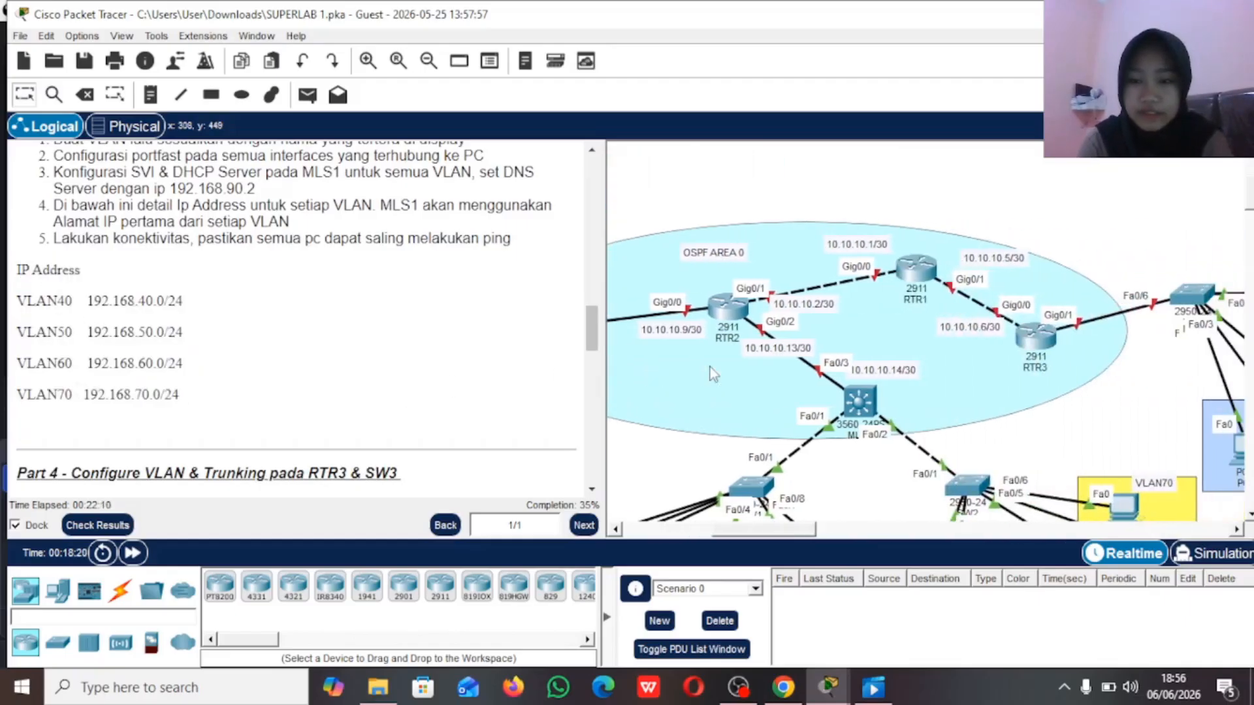
scroll(710, 367, down, 3)
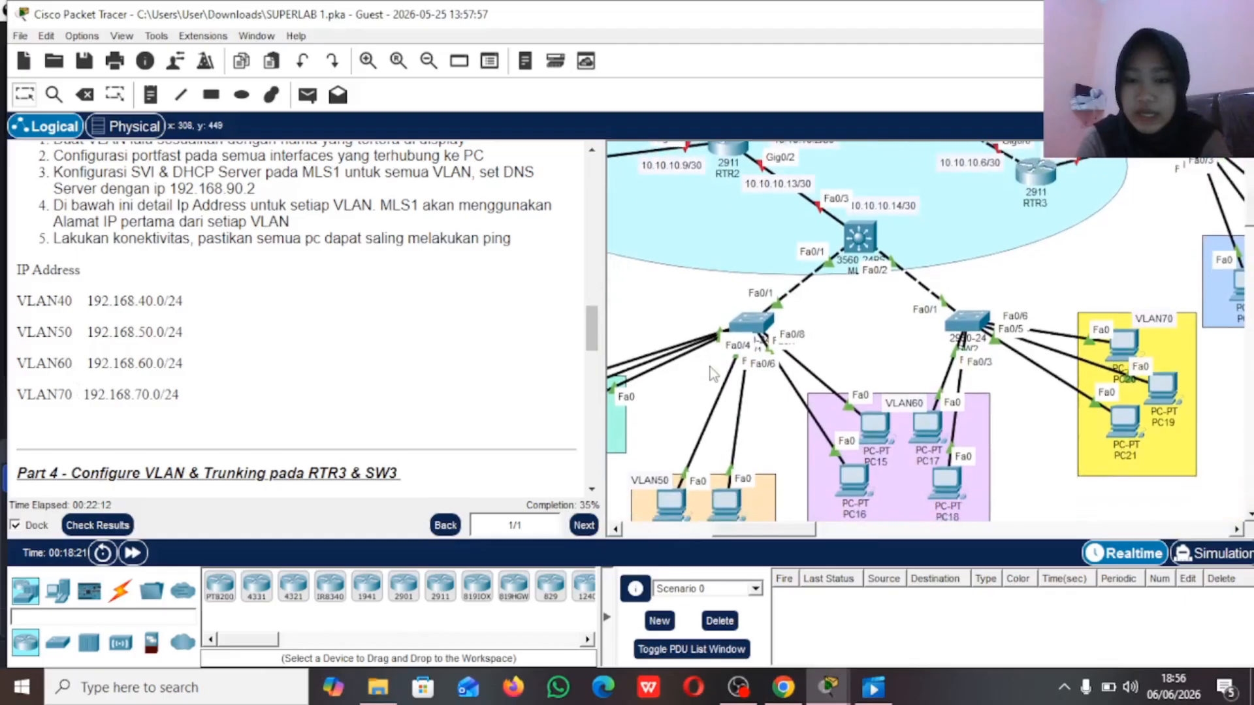
scroll(711, 367, down, 1)
scroll(826, 308, right, 1)
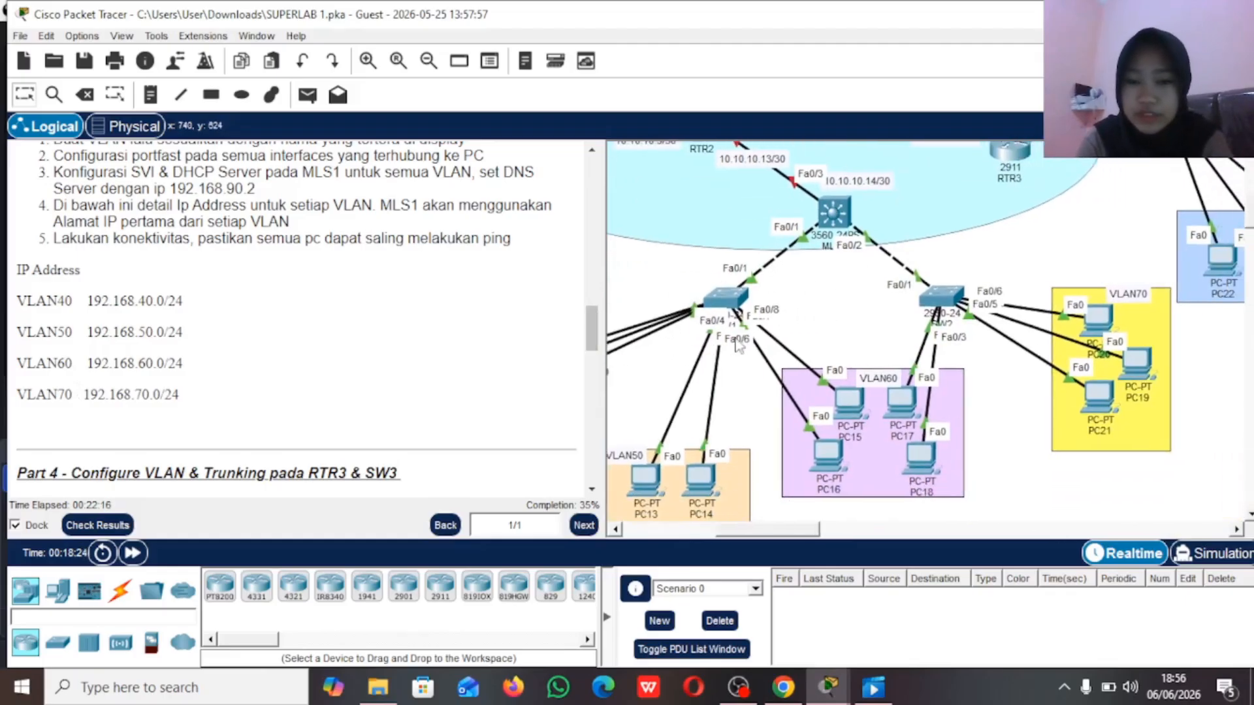
scroll(533, 314, up, 3)
scroll(533, 313, down, 2)
scroll(533, 314, up, 2)
scroll(533, 314, down, 3)
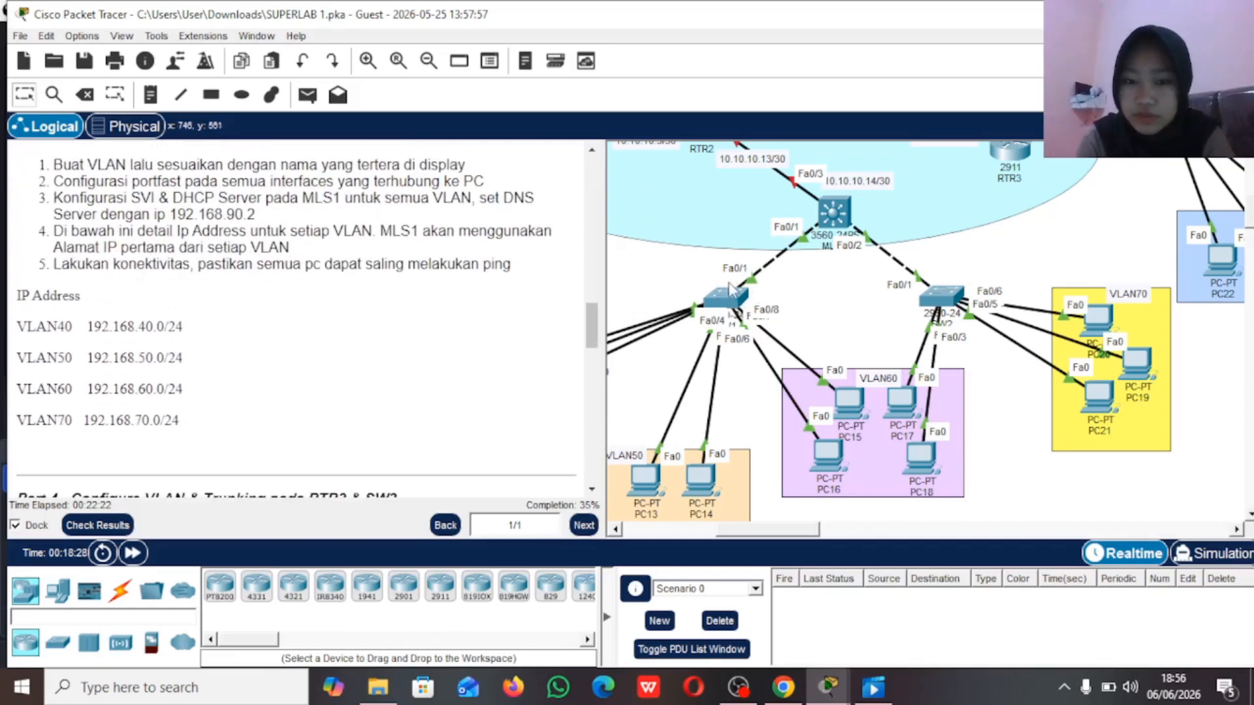
scroll(743, 303, left, 3)
scroll(743, 304, left, 2)
scroll(738, 397, down, 2)
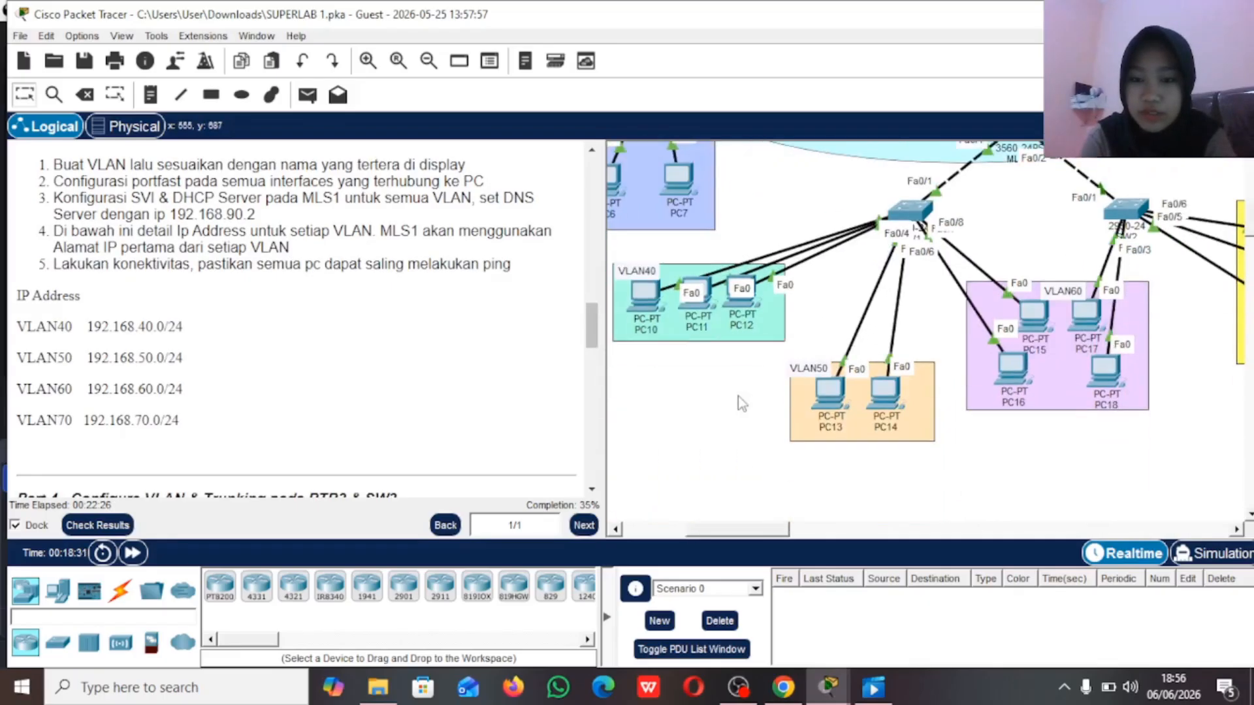
scroll(769, 377, right, 4)
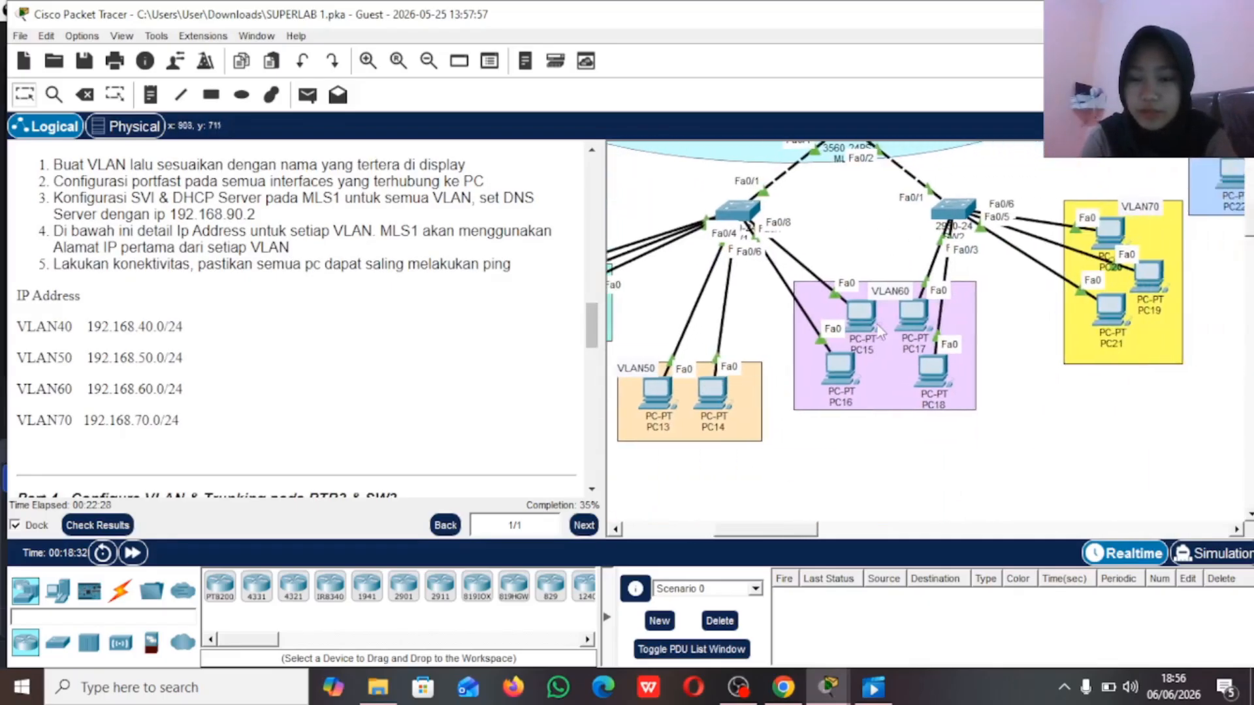
scroll(829, 336, right, 1)
scroll(829, 337, right, 3)
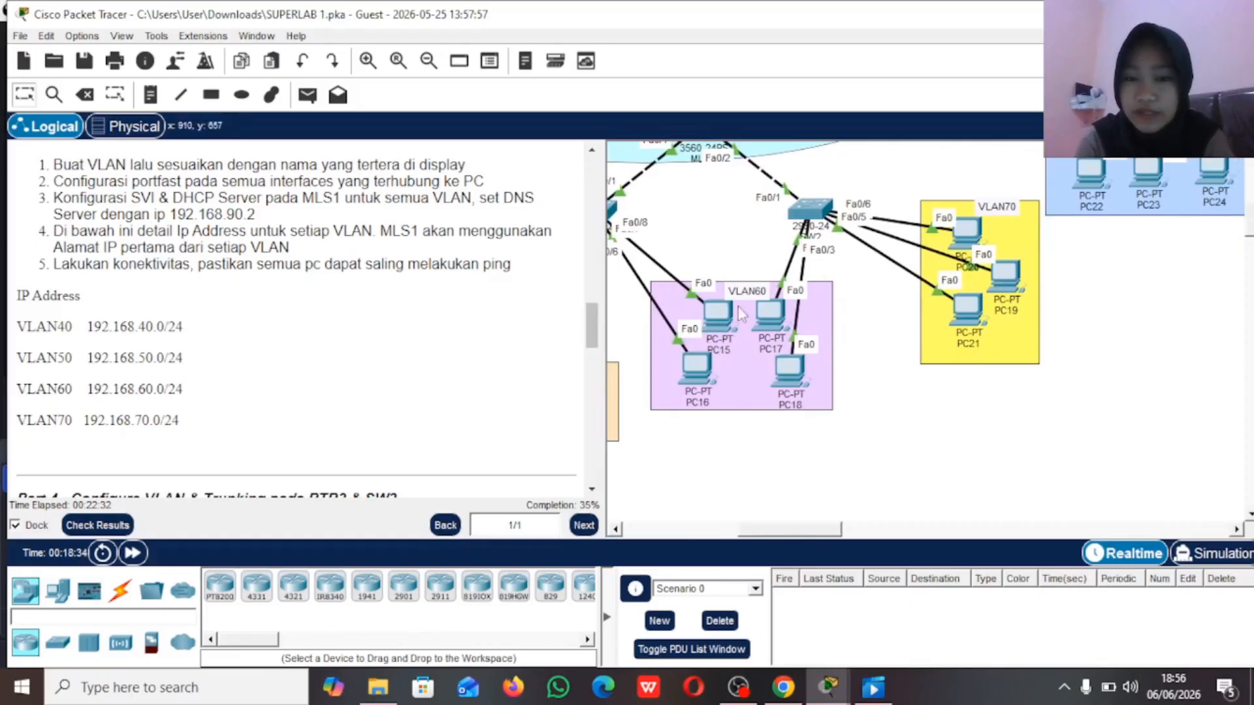
scroll(802, 302, left, 6)
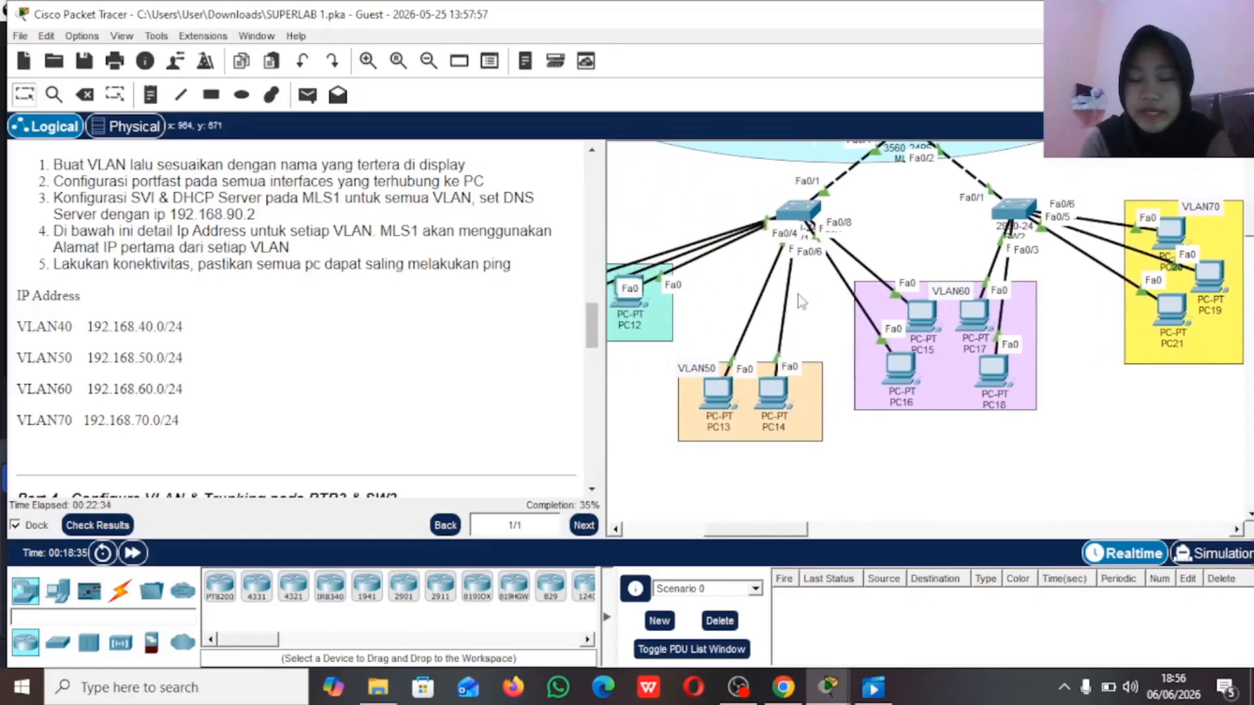
scroll(802, 302, left, 3)
scroll(802, 301, up, 1)
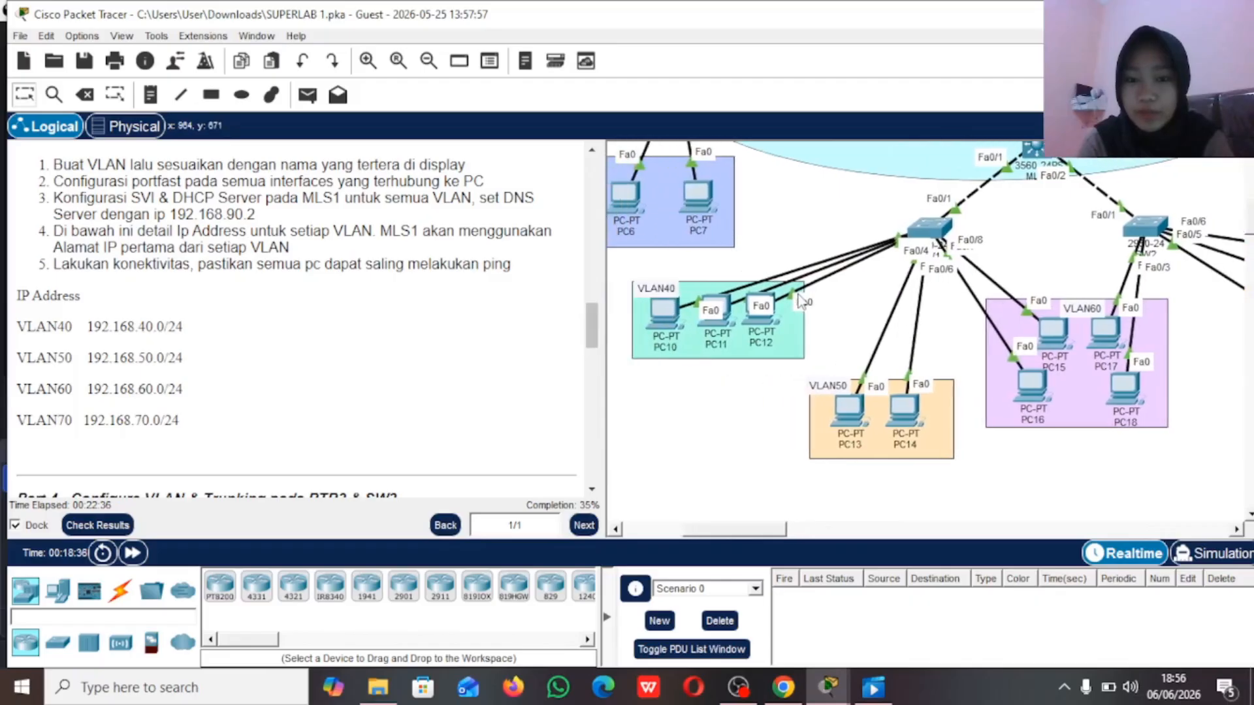
scroll(800, 300, right, 3)
scroll(801, 300, up, 1)
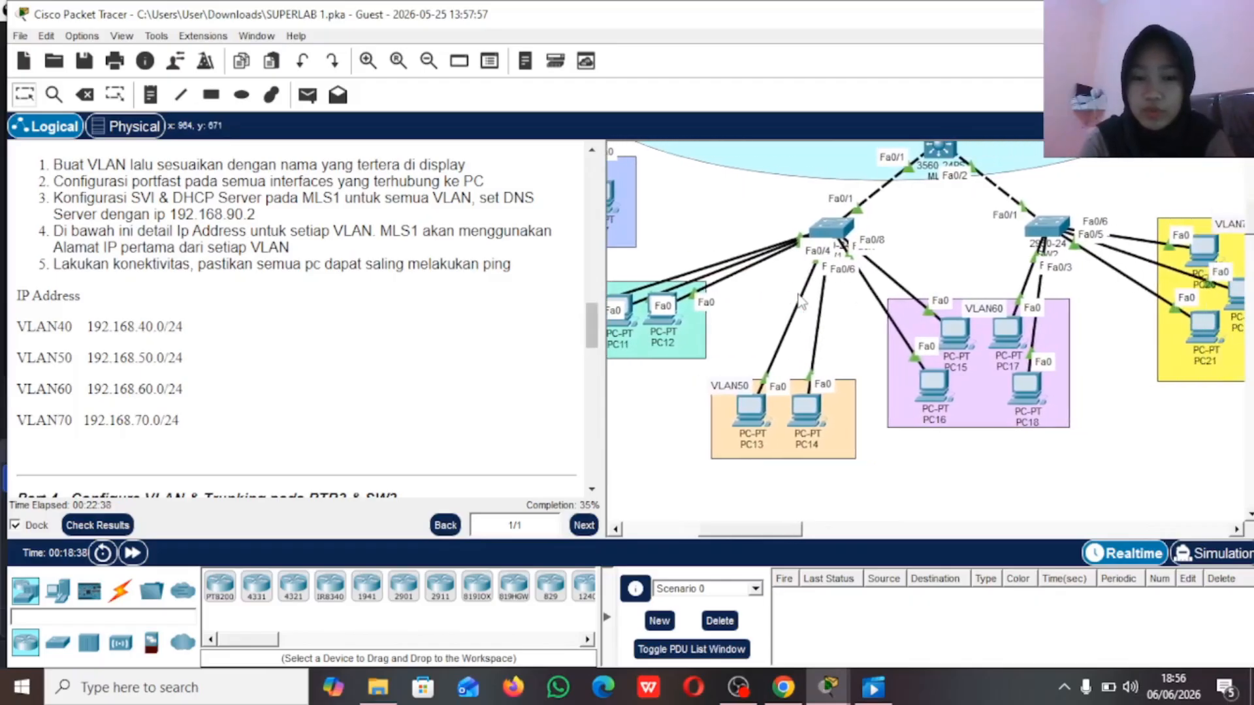
scroll(800, 300, left, 2)
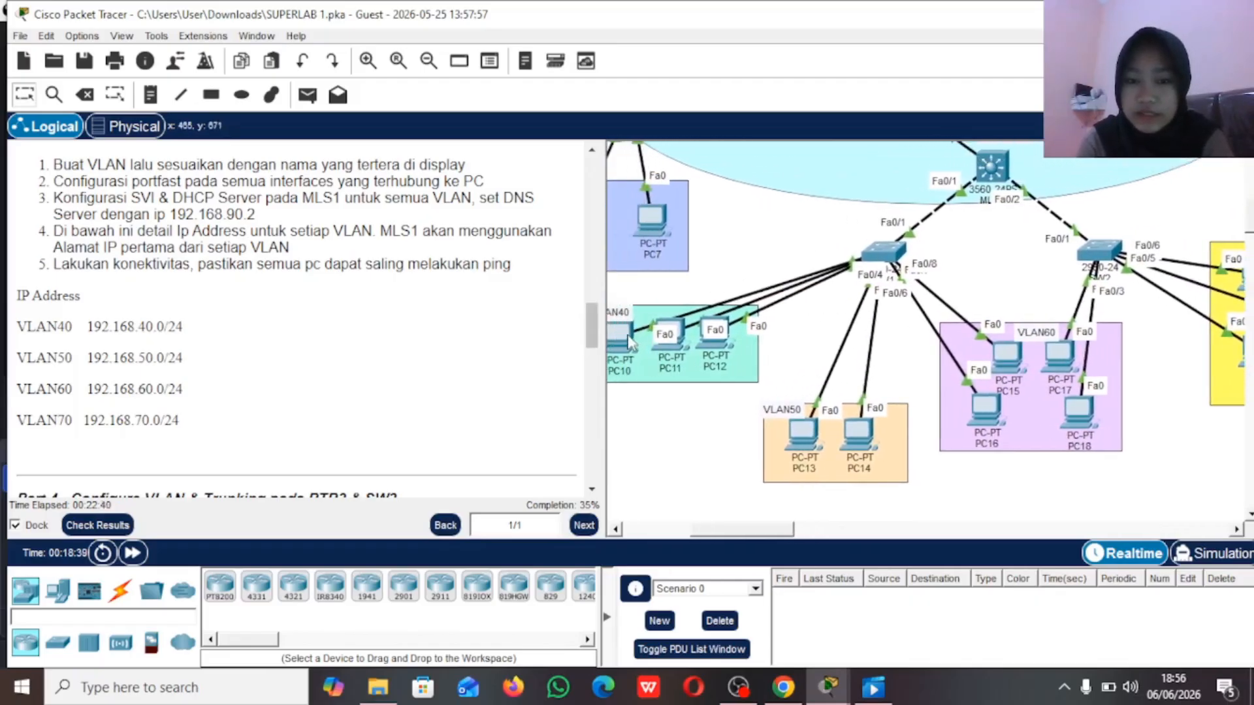
Step: Nudge PC10, PC13 and PC16 slightly within their VLAN40, VLAN50 and VLAN60 areas
mouse_move(626, 339)
mouse_down()
mouse_move(632, 223)
mouse_move(636, 330)
mouse_up()
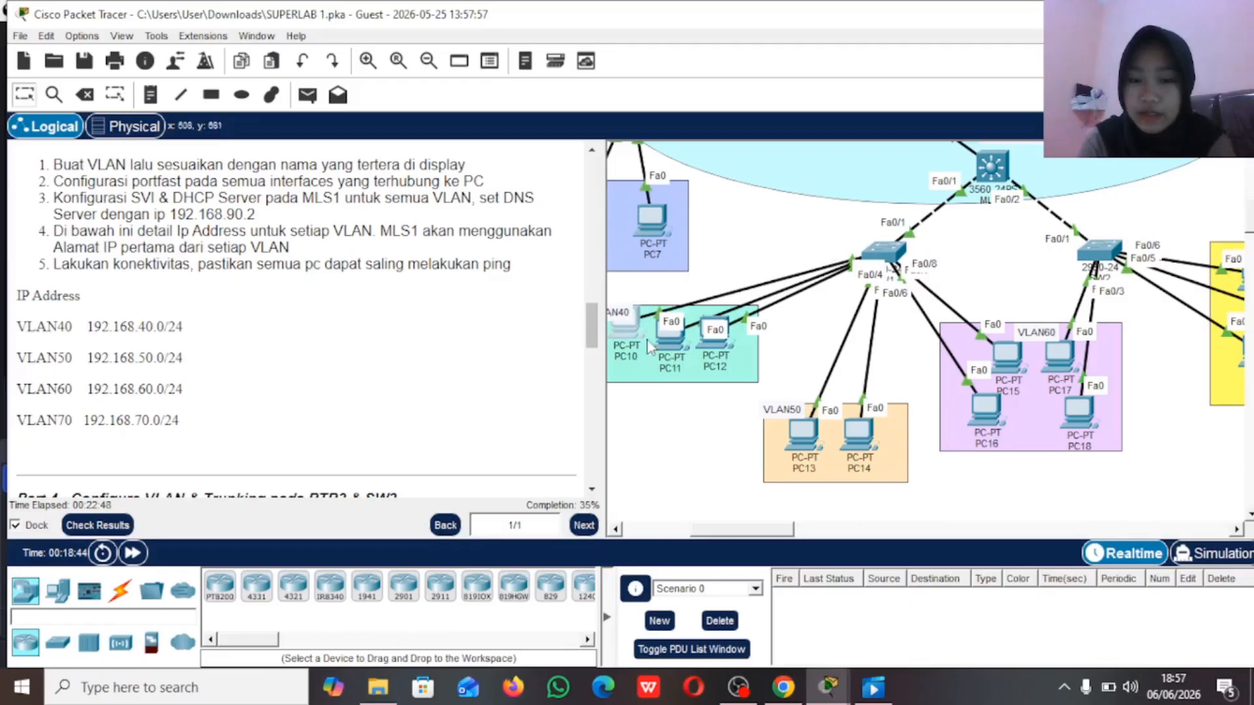
drag(811, 439, 814, 442)
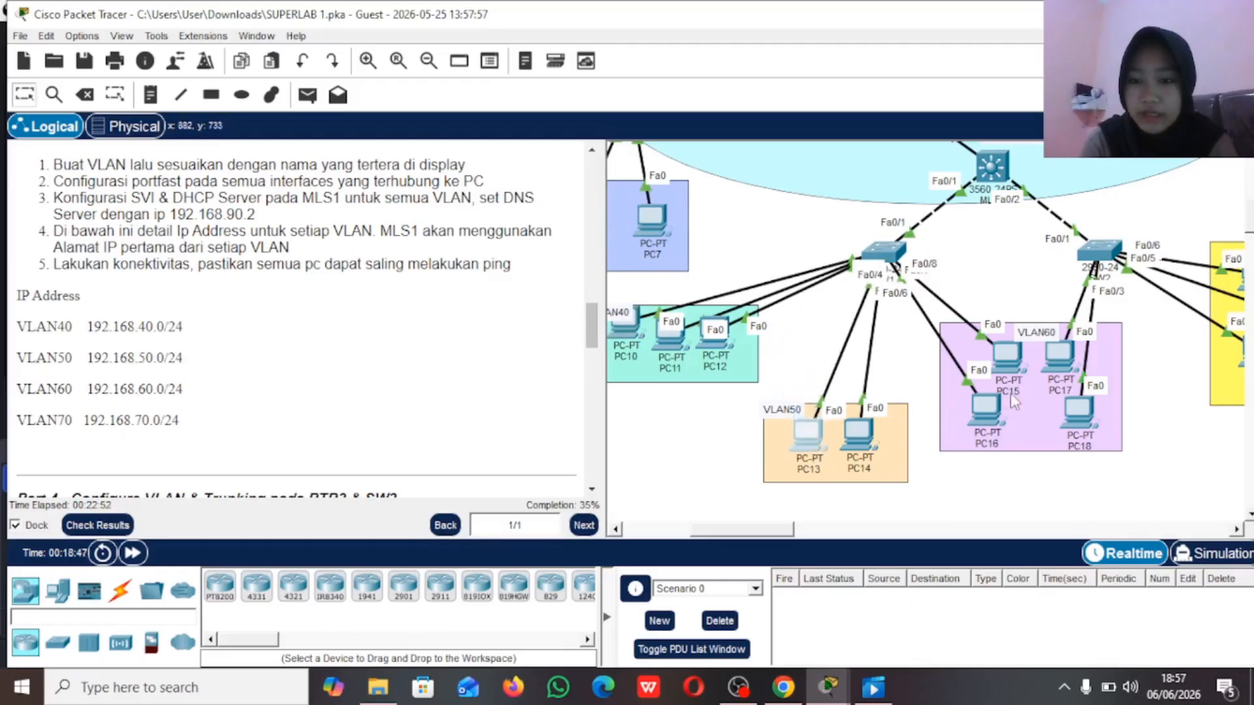
mouse_move(984, 405)
mouse_down()
mouse_move(953, 446)
mouse_move(949, 412)
mouse_move(911, 457)
mouse_move(876, 458)
mouse_move(896, 459)
mouse_move(878, 435)
mouse_move(905, 460)
mouse_move(975, 345)
mouse_move(918, 344)
mouse_move(1005, 242)
mouse_move(977, 408)
mouse_up()
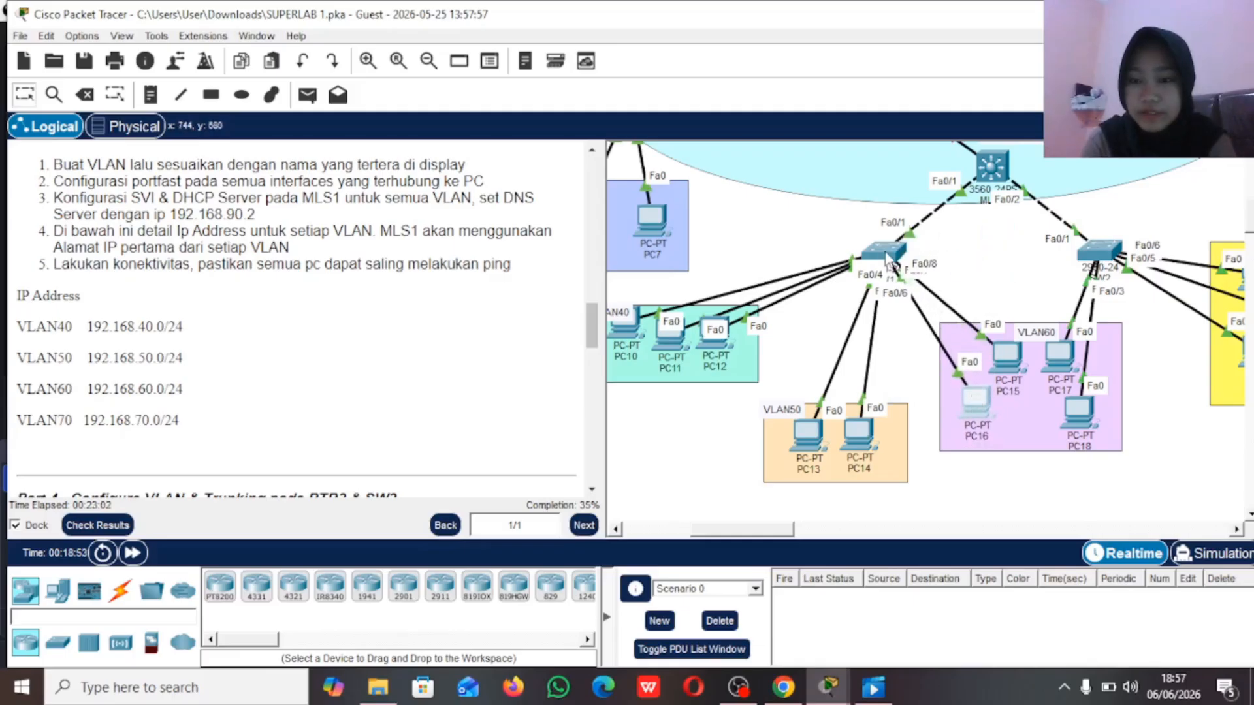
Step: Open SW1's command line, enter privileged mode with the enable password and enter global configuration mode
click(883, 251)
key(Return)
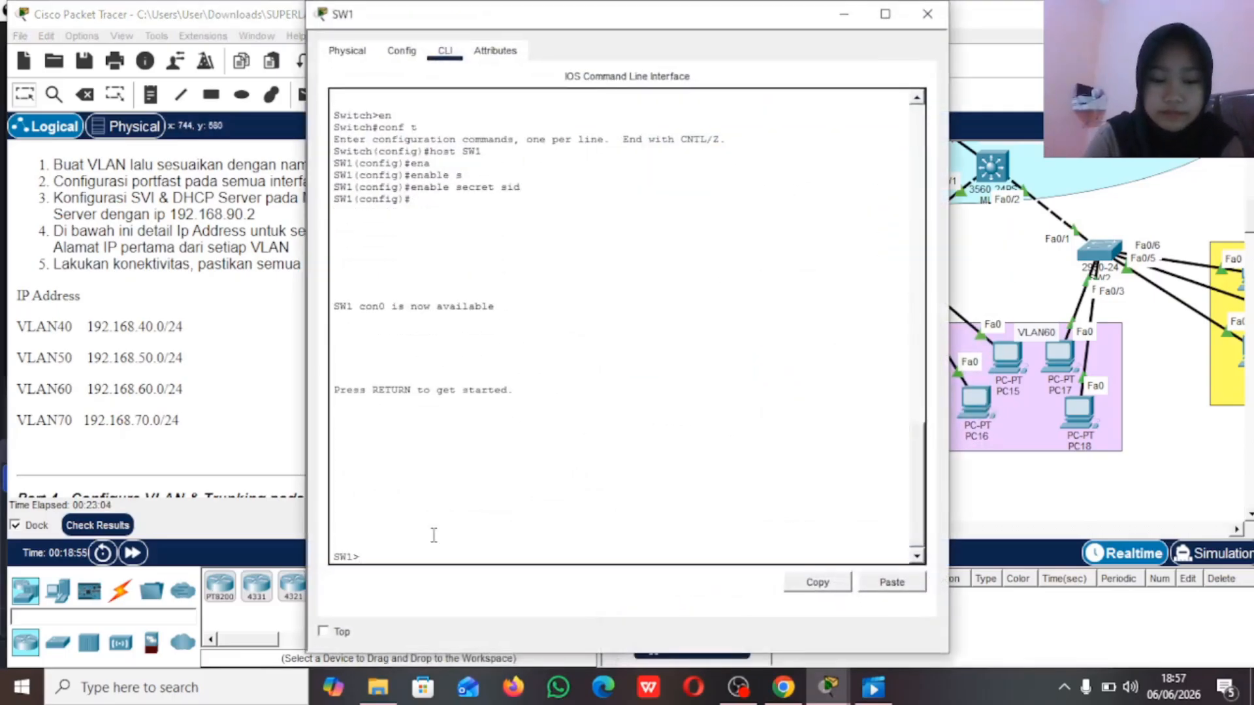
text(en)
key(Return)
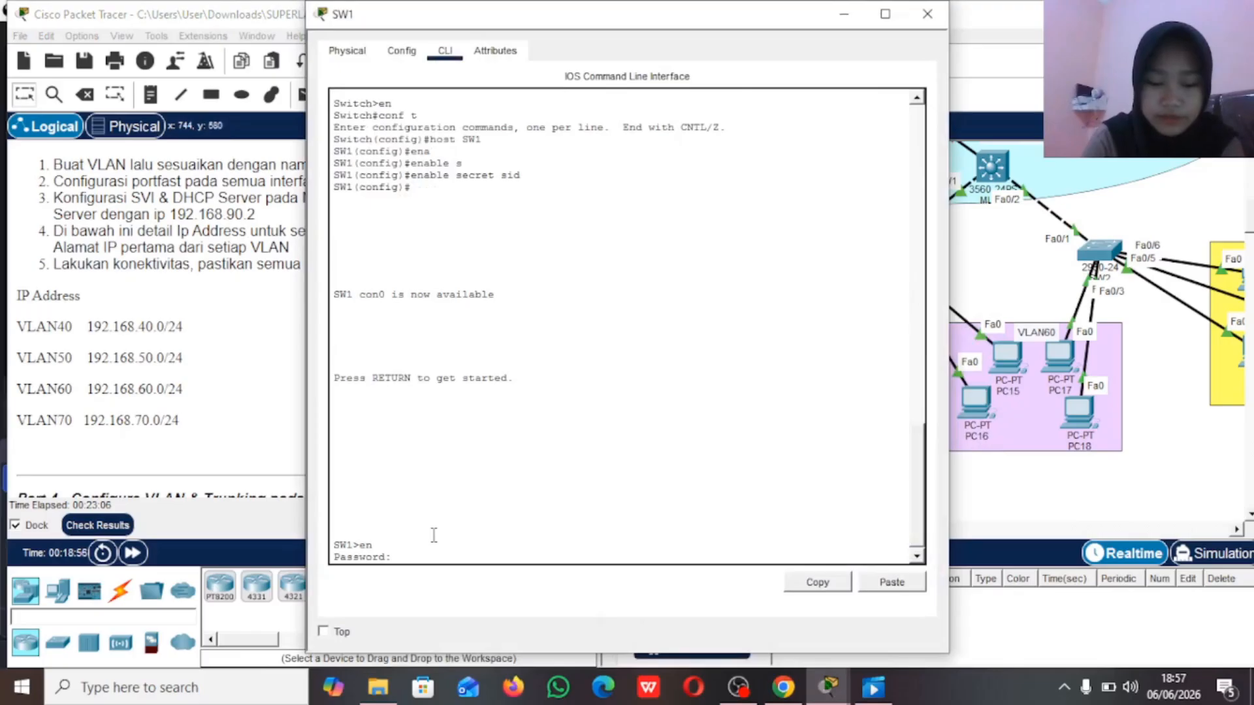
key(Return)
text(conf t)
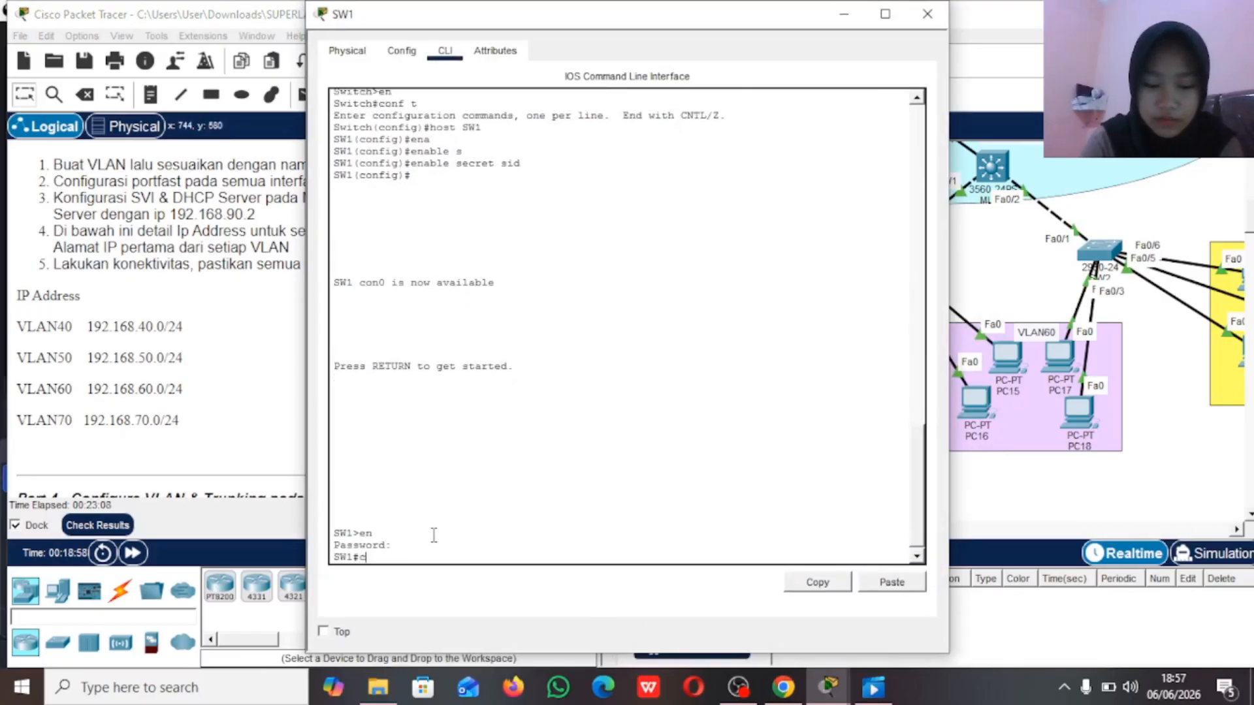
key(Return)
Step: Create VLAN 40 on SW1 and name it VLAN40
text(vlan 40)
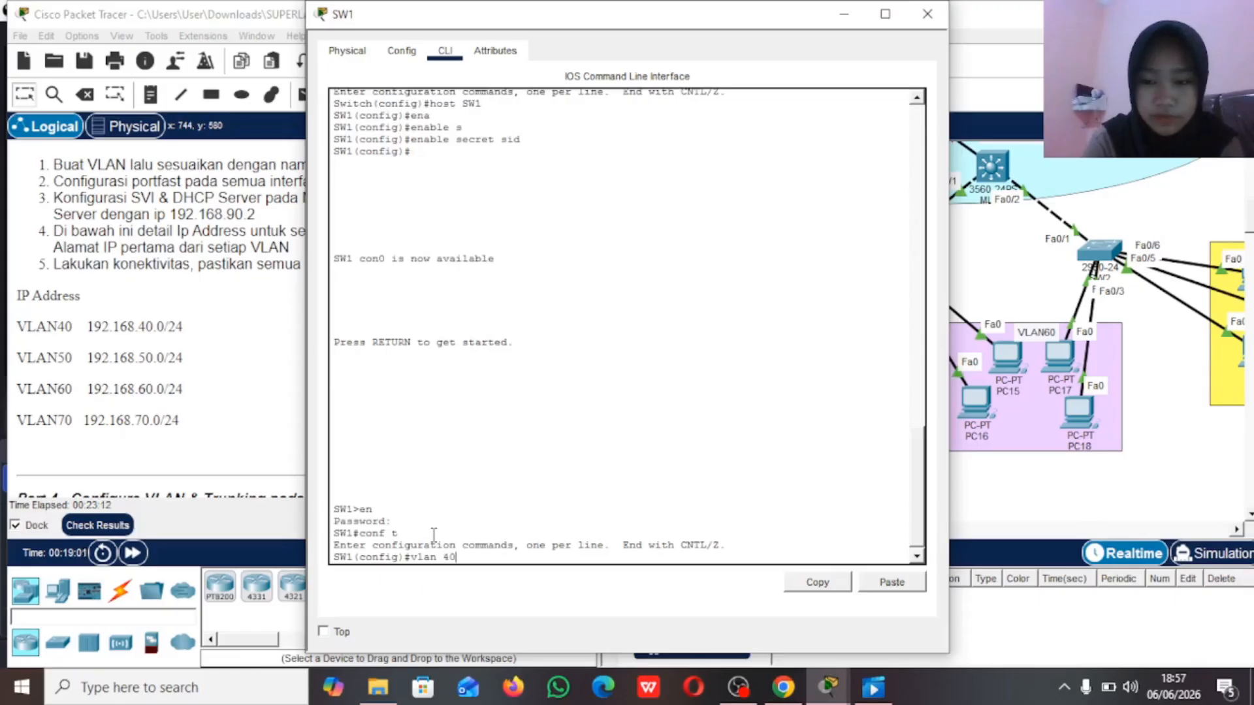
key(Return)
text(na)
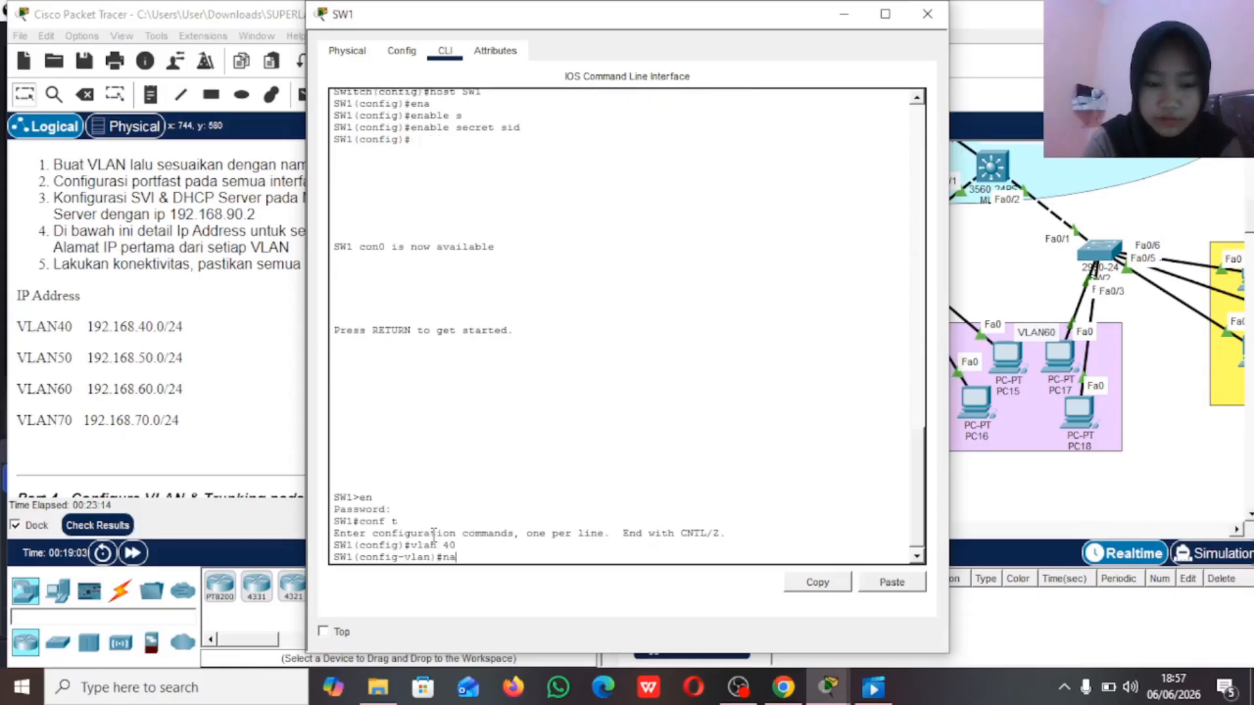
text(me VLAN)
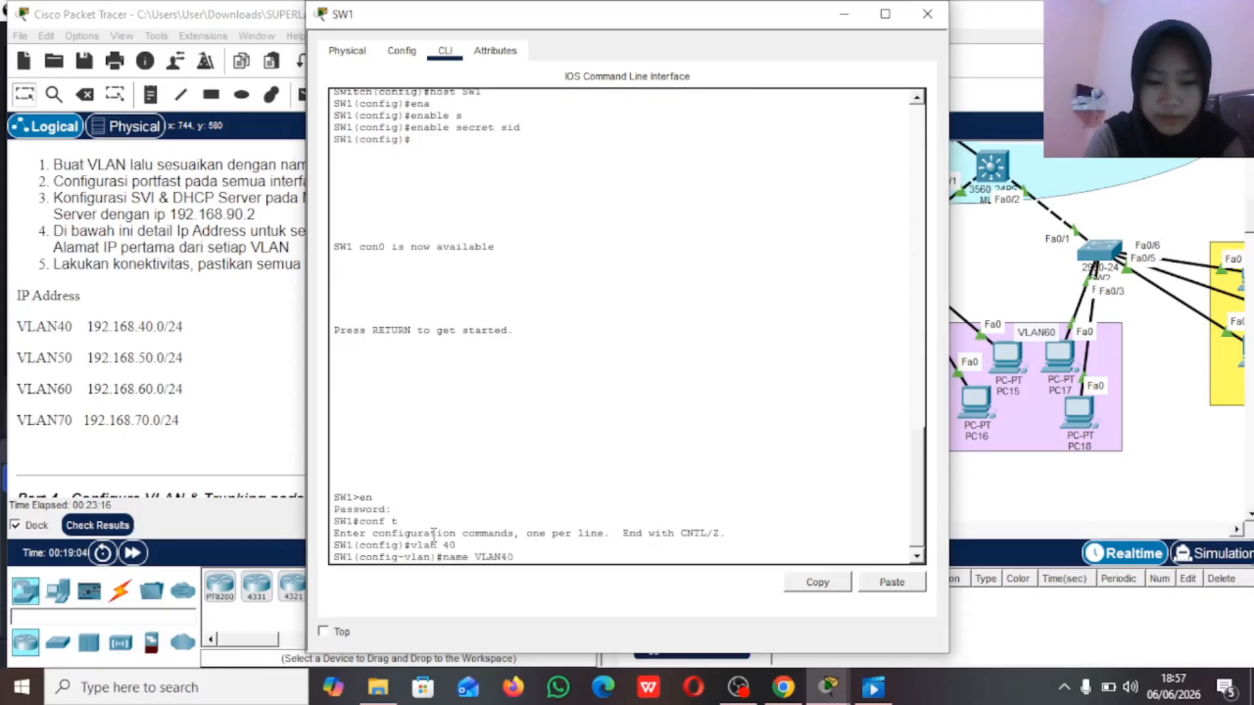
text(40)
key(Return)
Step: Create VLAN 50 on SW1 and name it VLAN50
text(vlan)#vlan 50)
key(Return)
text(name )
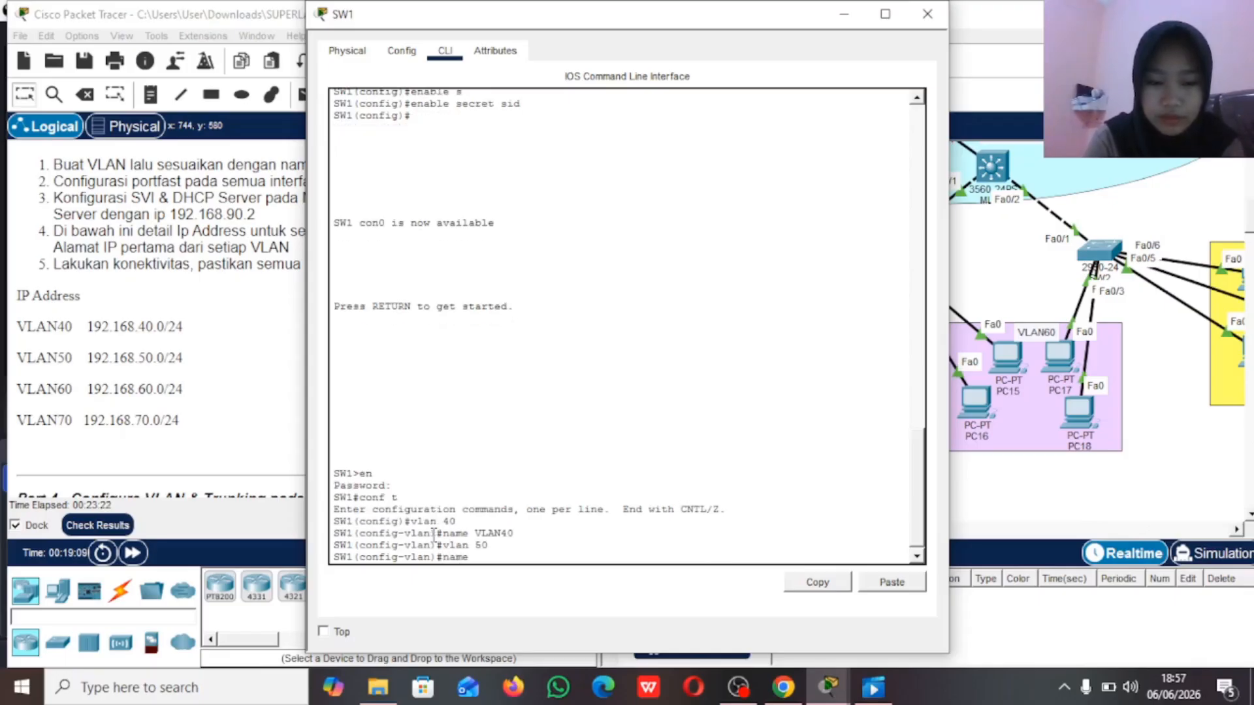
text(VLAN50)
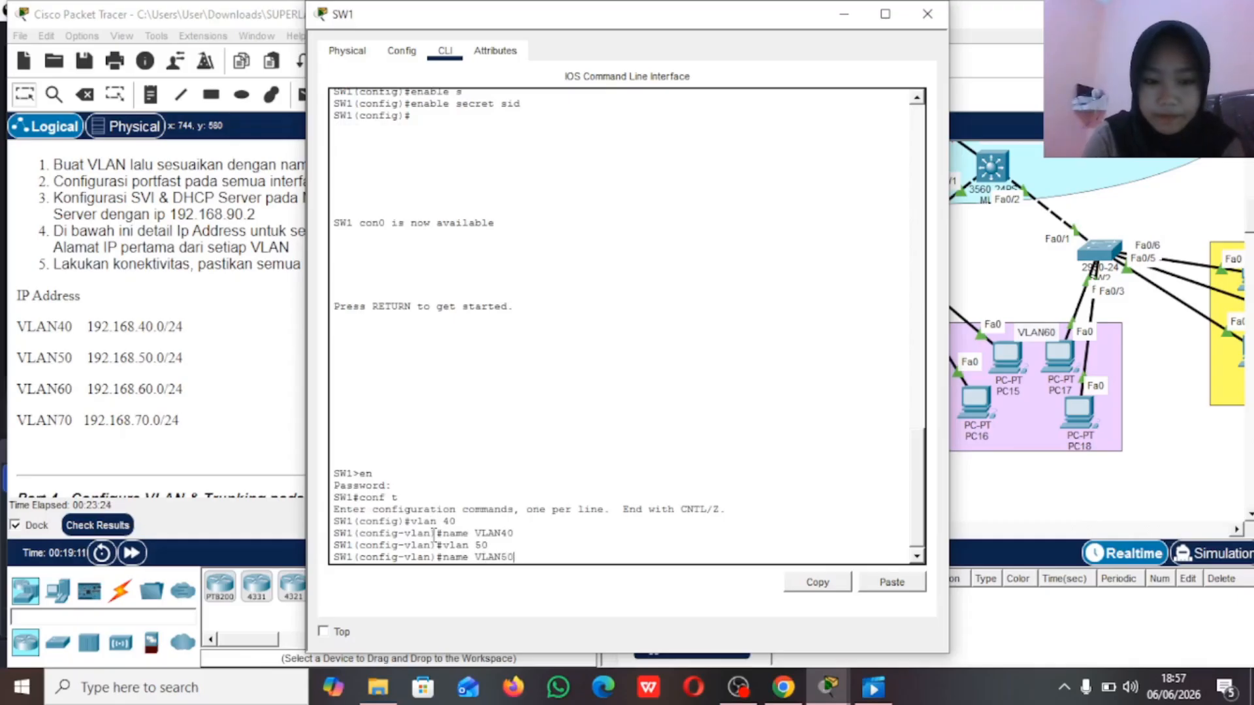
key(Return)
Step: Create VLAN 60 on SW1 and name it VLAN60
text(vlan 60)
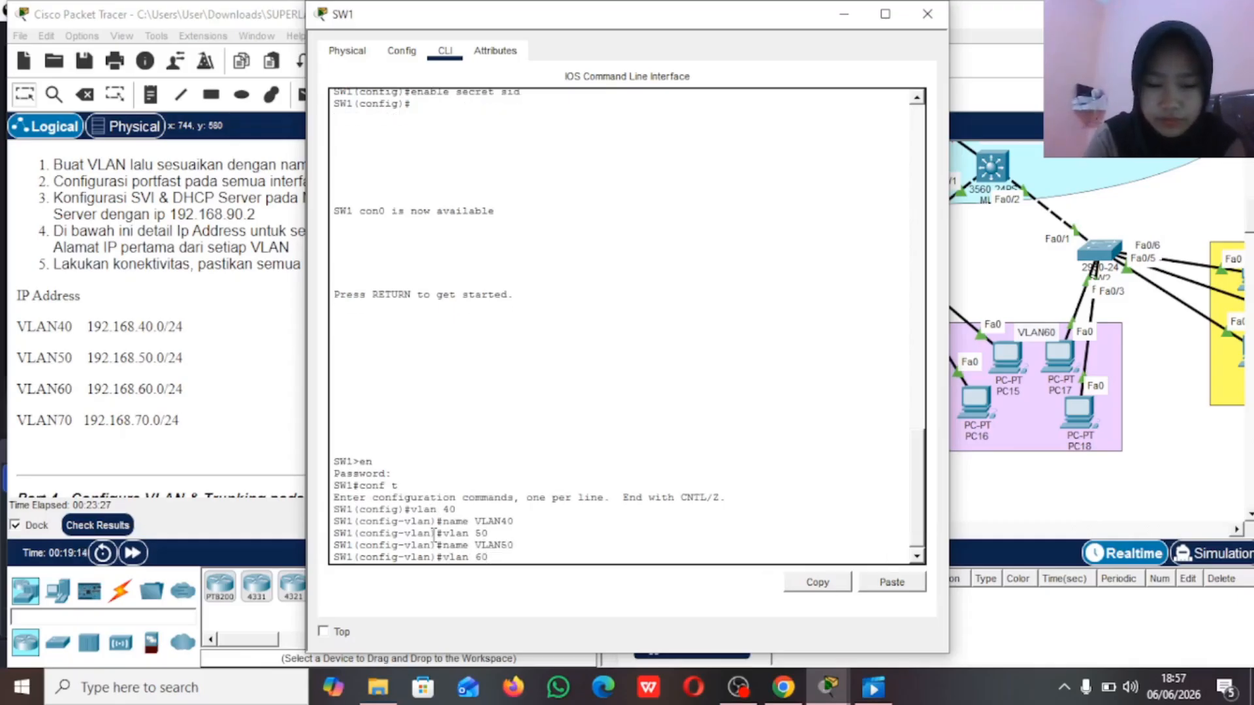
key(Return)
text(name VLAN)
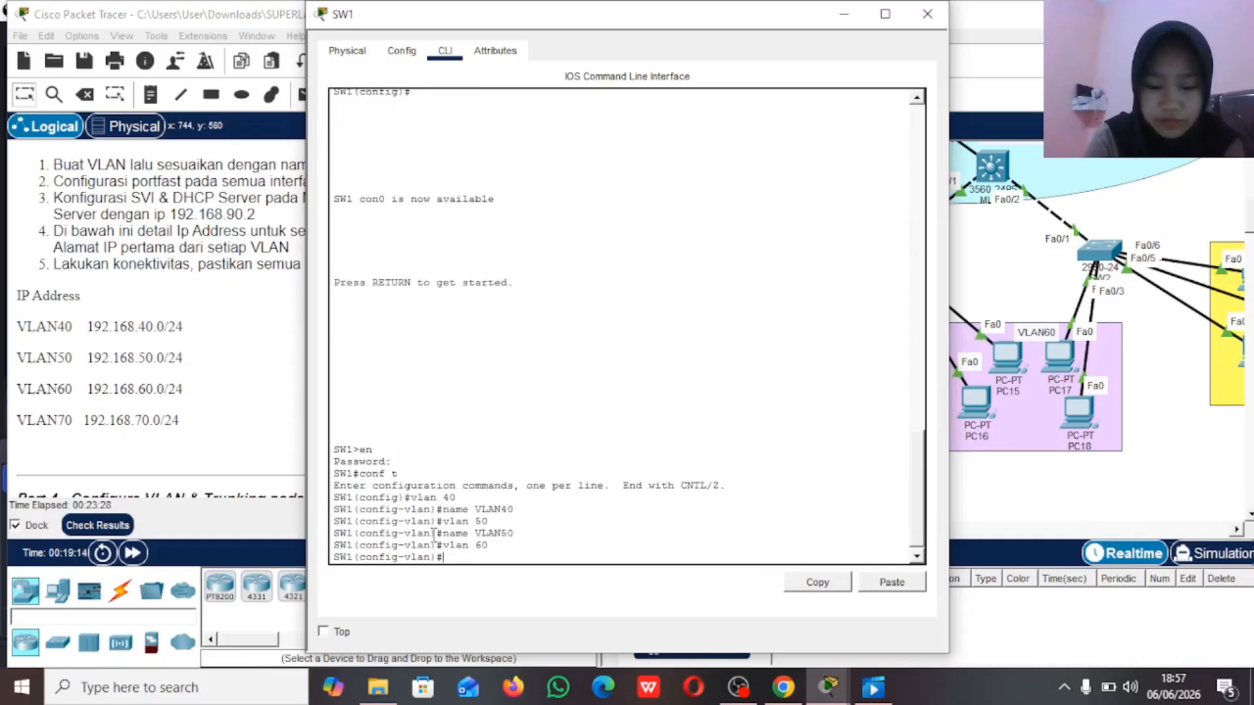
text(60)
key(Return)
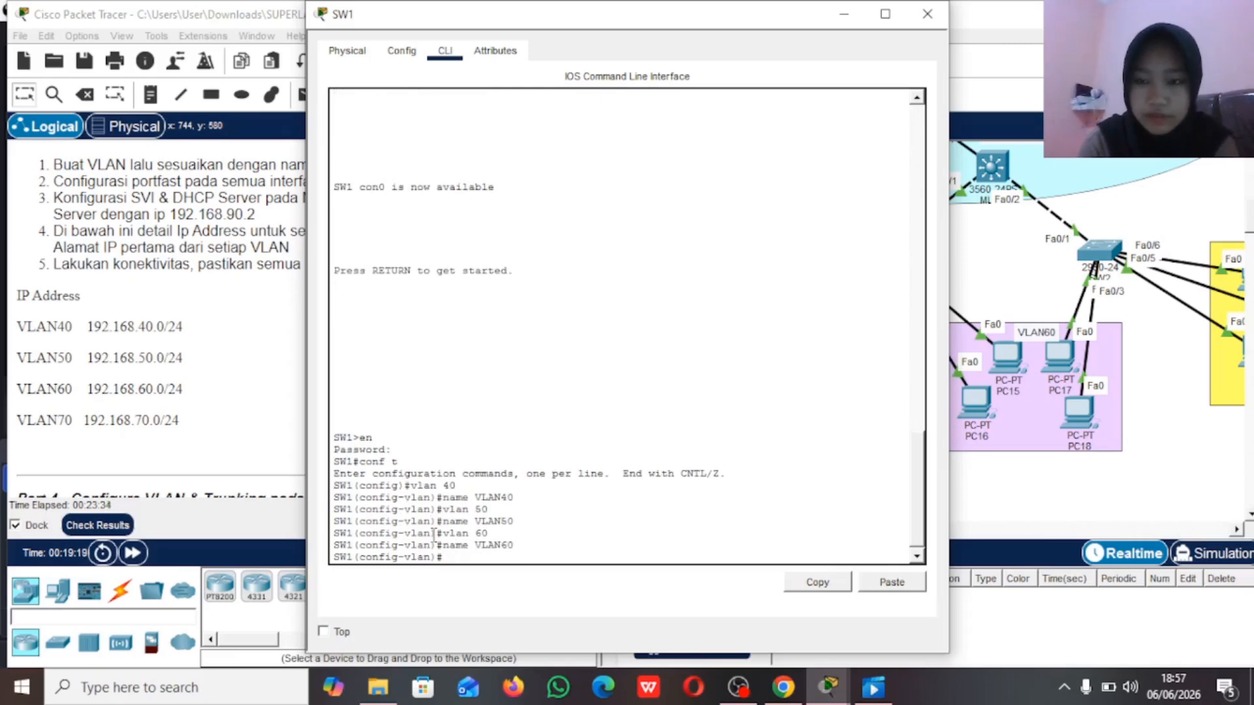
Step: Leave VLAN configuration on SW1 and set interfaces fa0/2-4 to access mode
click(993, 265)
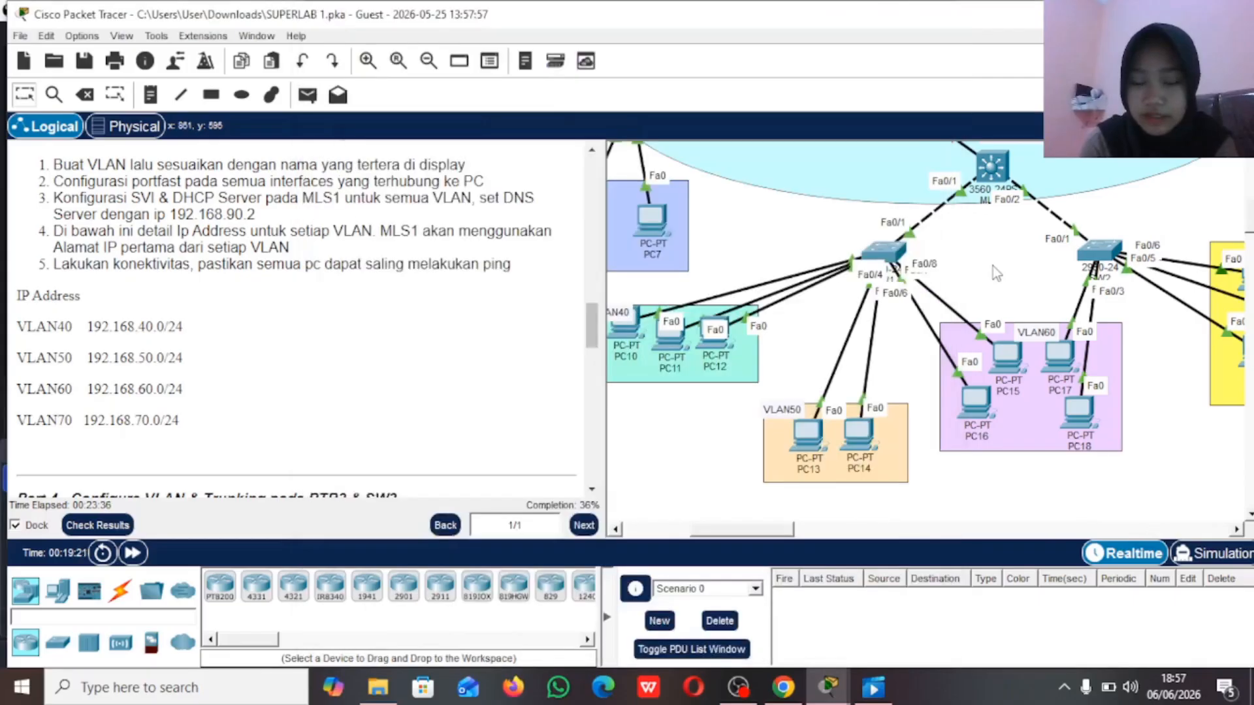
scroll(993, 265, right, 4)
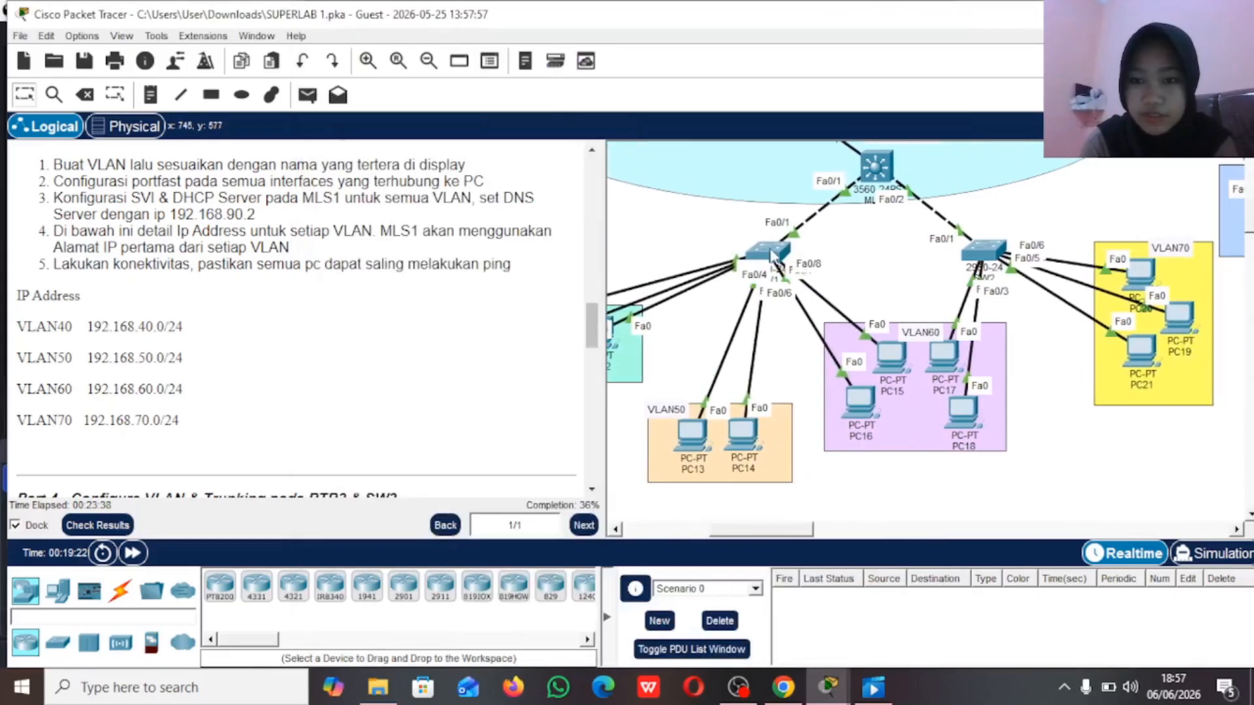
click(774, 256)
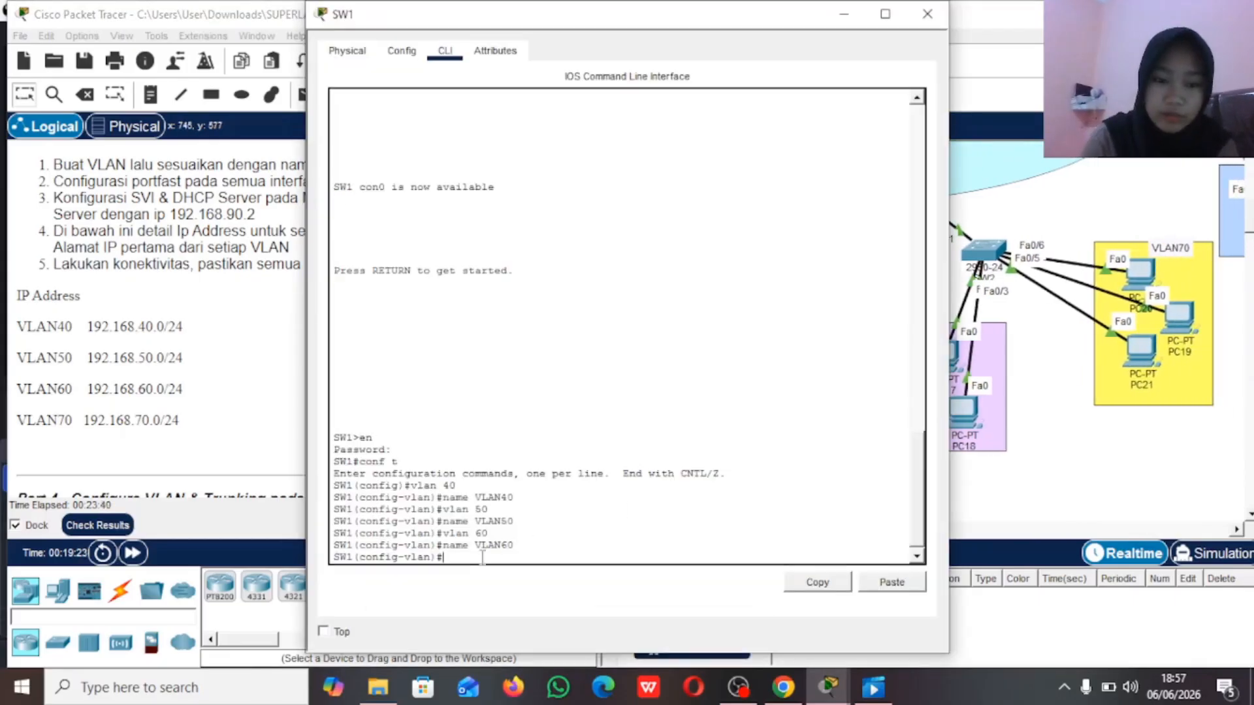
text(e)
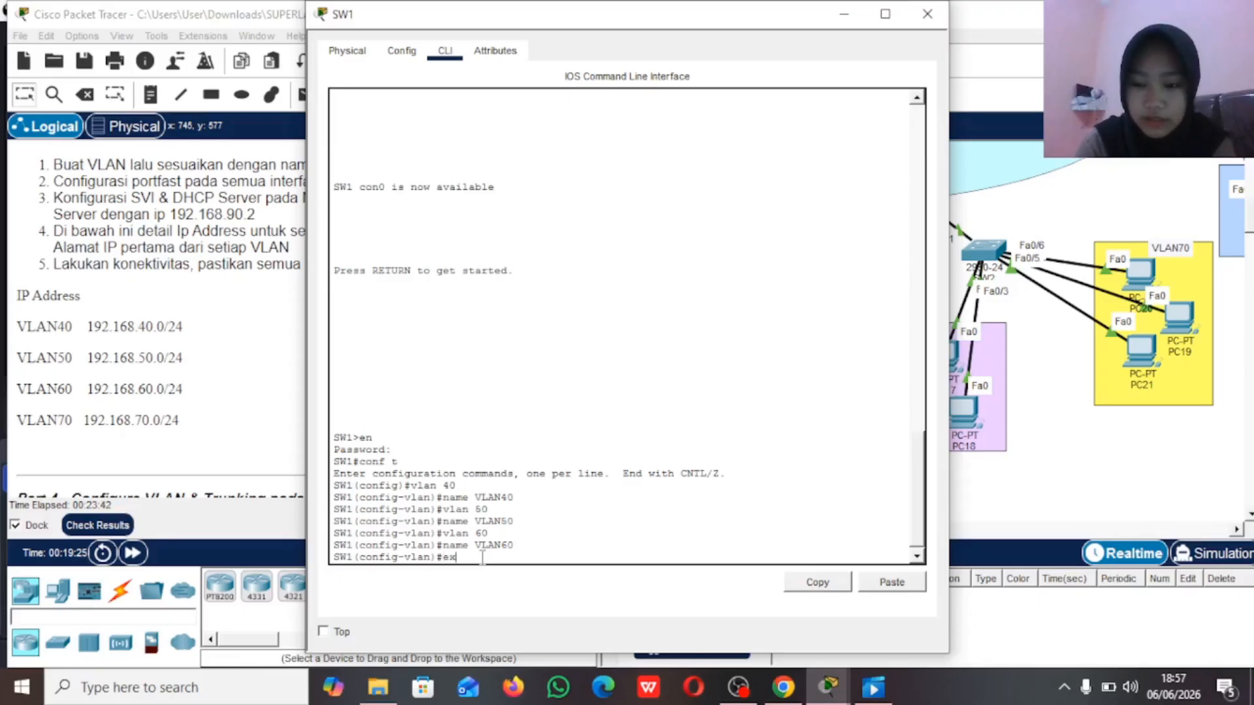
text(x)
key(Return)
text(int ran)
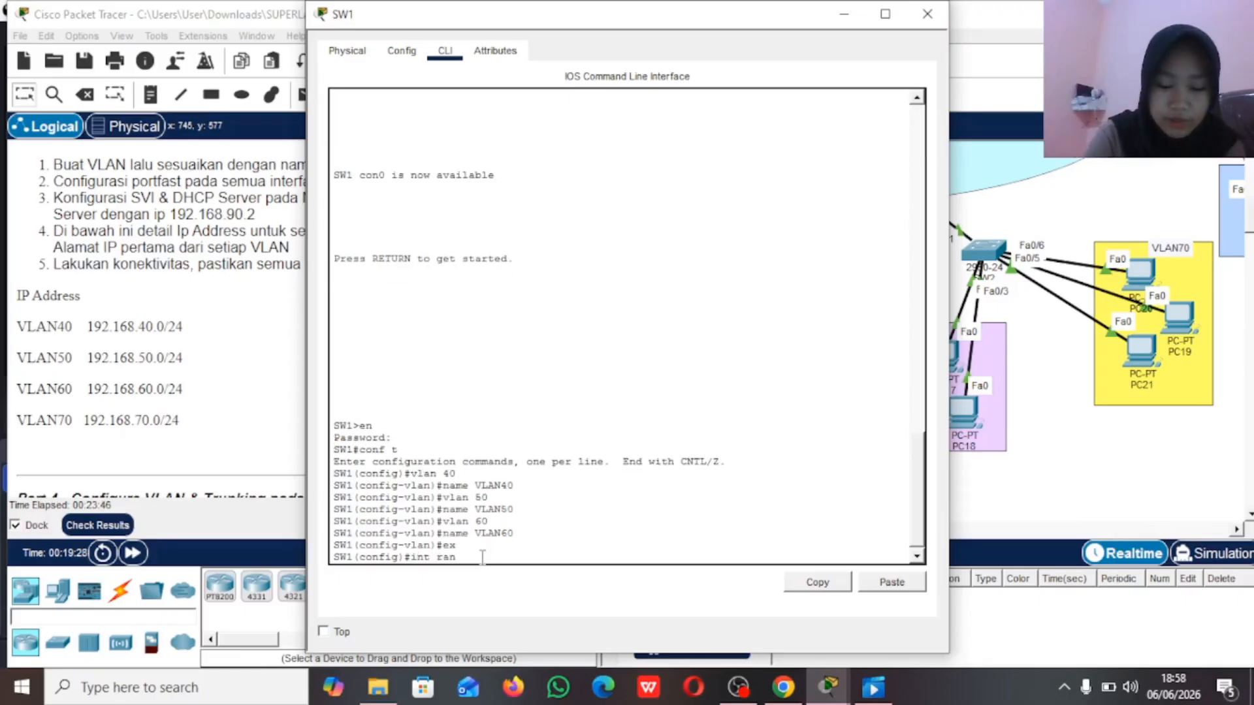
text(ge fa0)
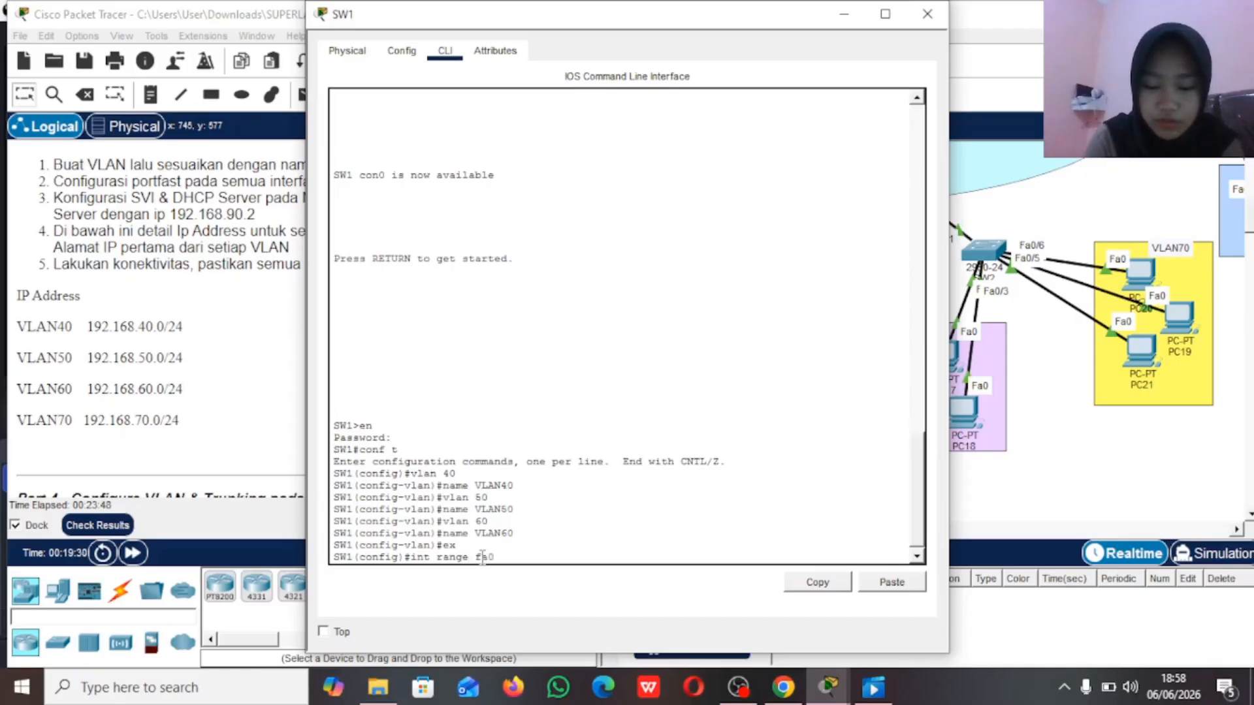
text(/2-4)
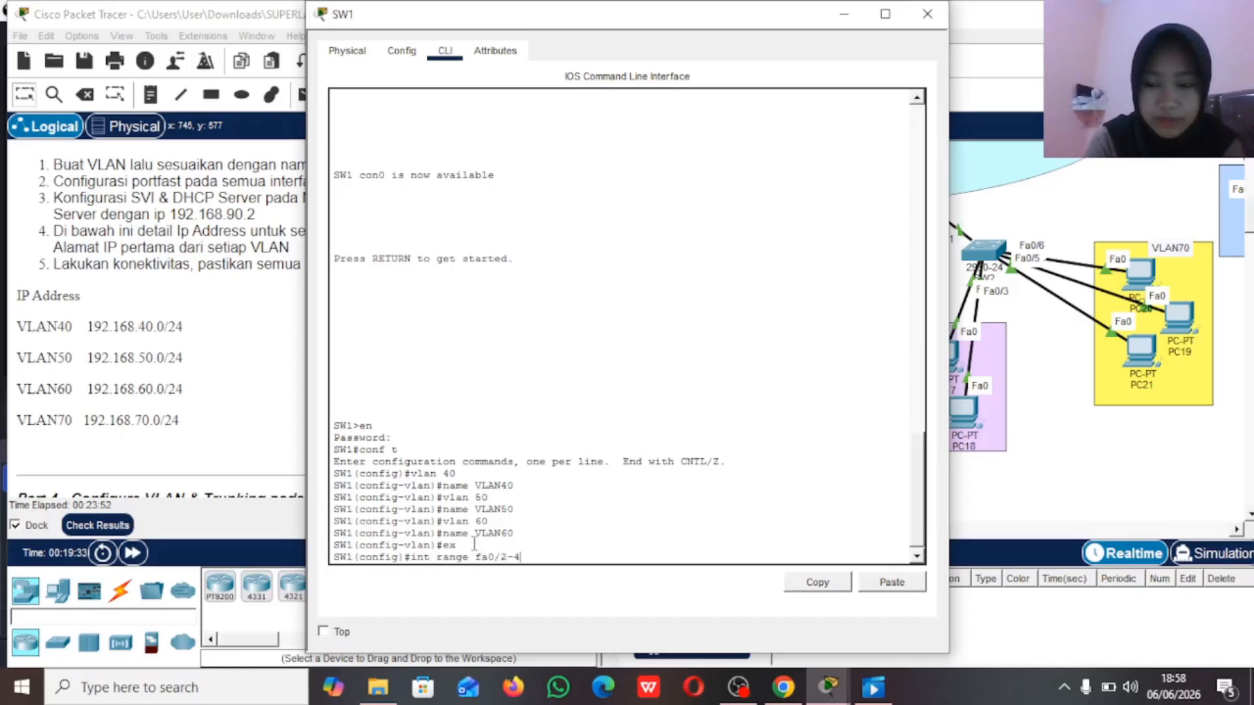
key(Return)
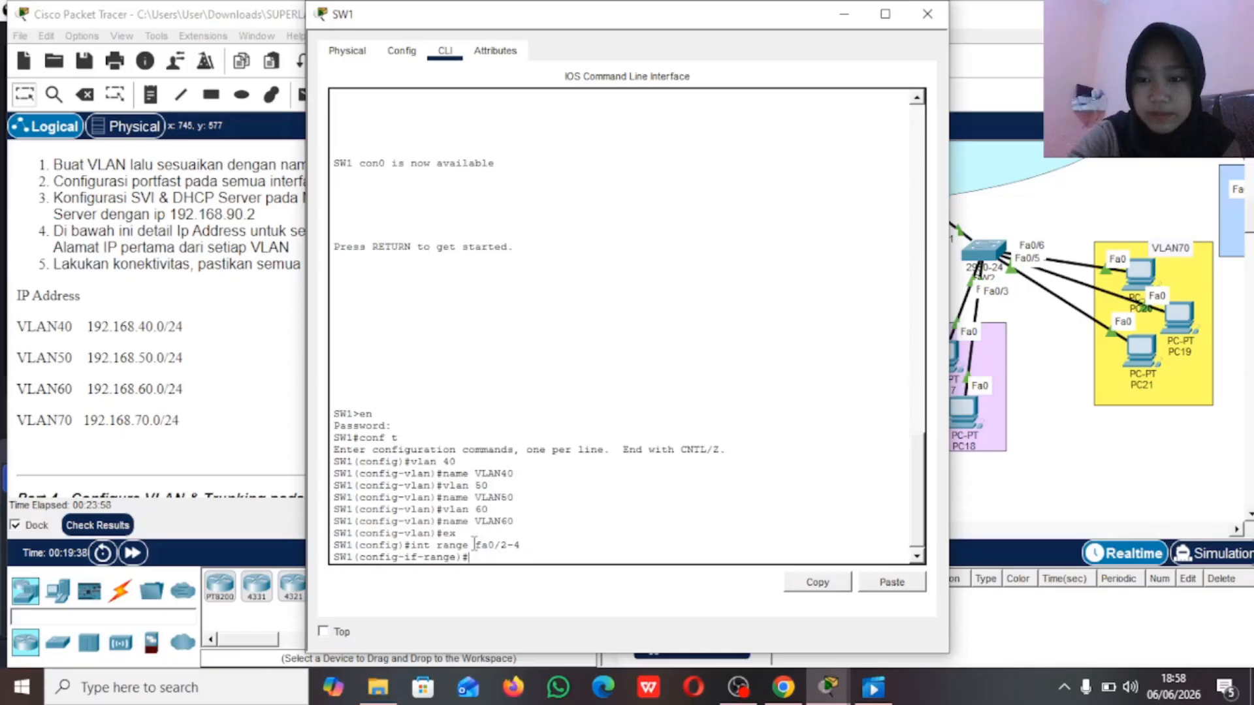
text(sw)
key(Tab)
text(m)
key(Tab)
text(a)
key(Tab)
key(Return)
Step: Assign SW1's interfaces fa0/2-4 to access VLAN 40
text(sw)
key(Tab)
text(a)
key(Tab)
text(v)
key(Tab)
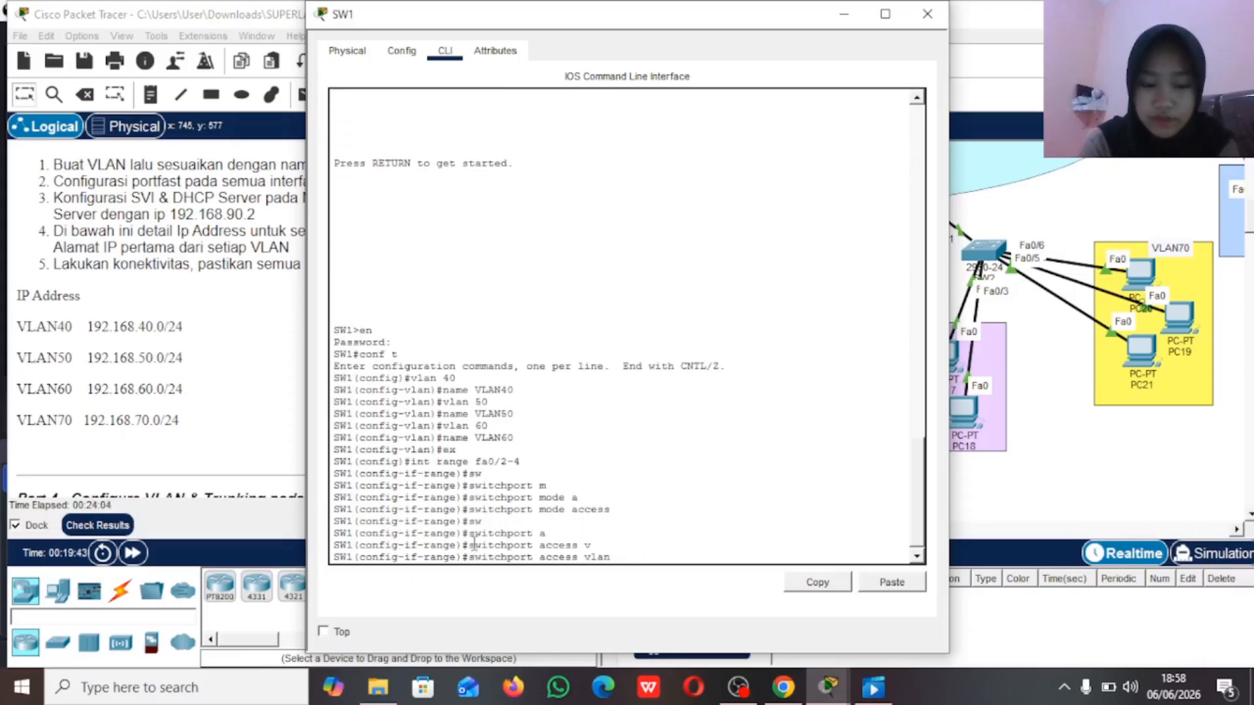
text(40)
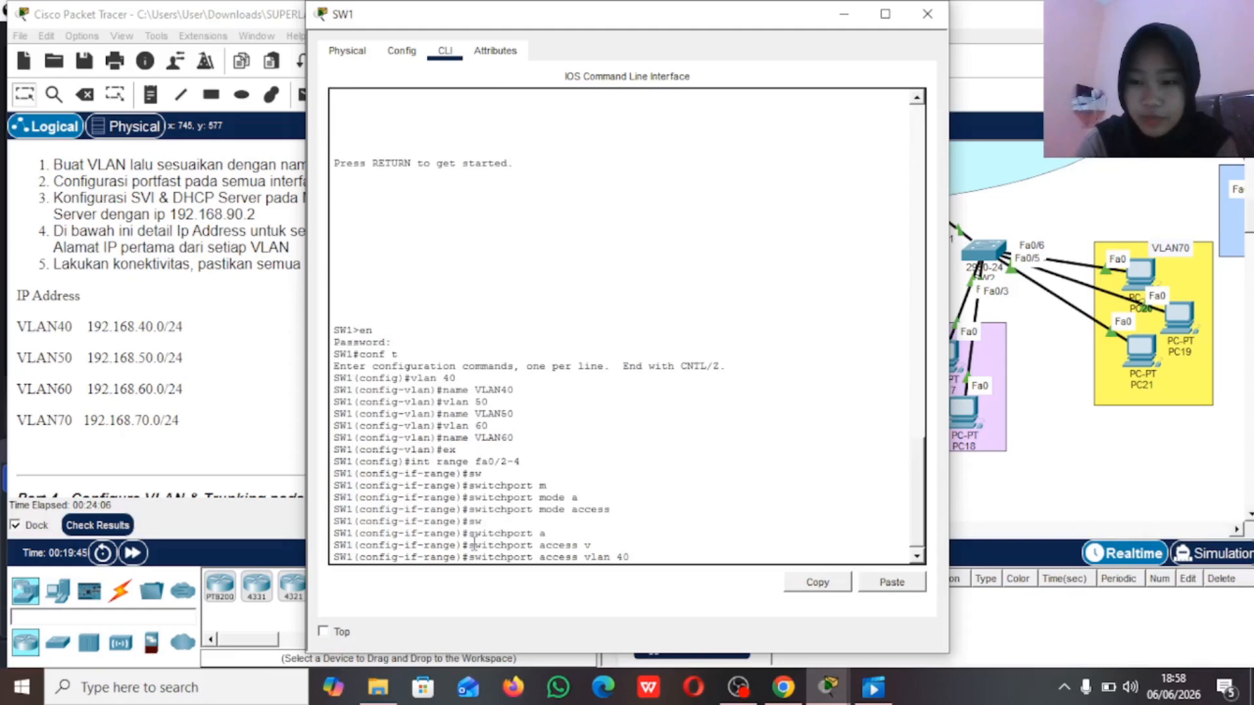
key(Return)
Step: Enable spanning-tree portfast on SW1's interfaces fa0/2-4
text(span)
key(Tab)
text(po)
key(Tab)
key(Return)
Step: Select interface range fa0/5-6 on SW1 and set it to access mode
text(int range )
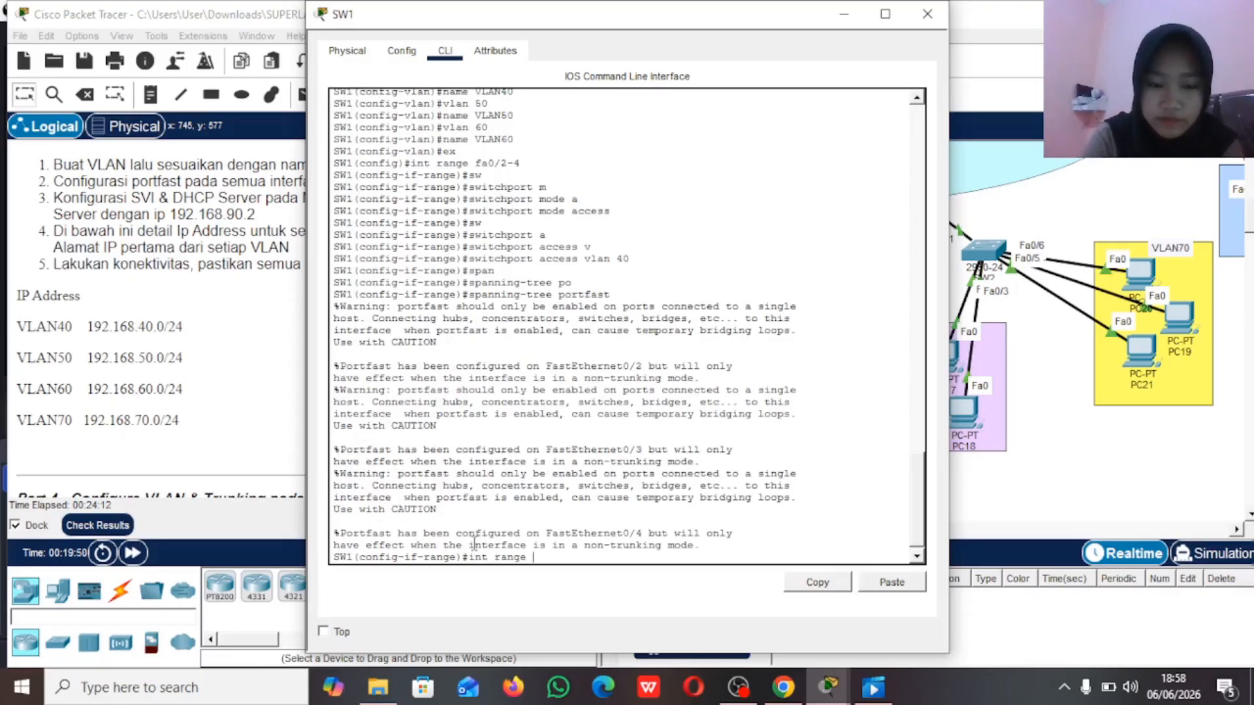
text(fa0)
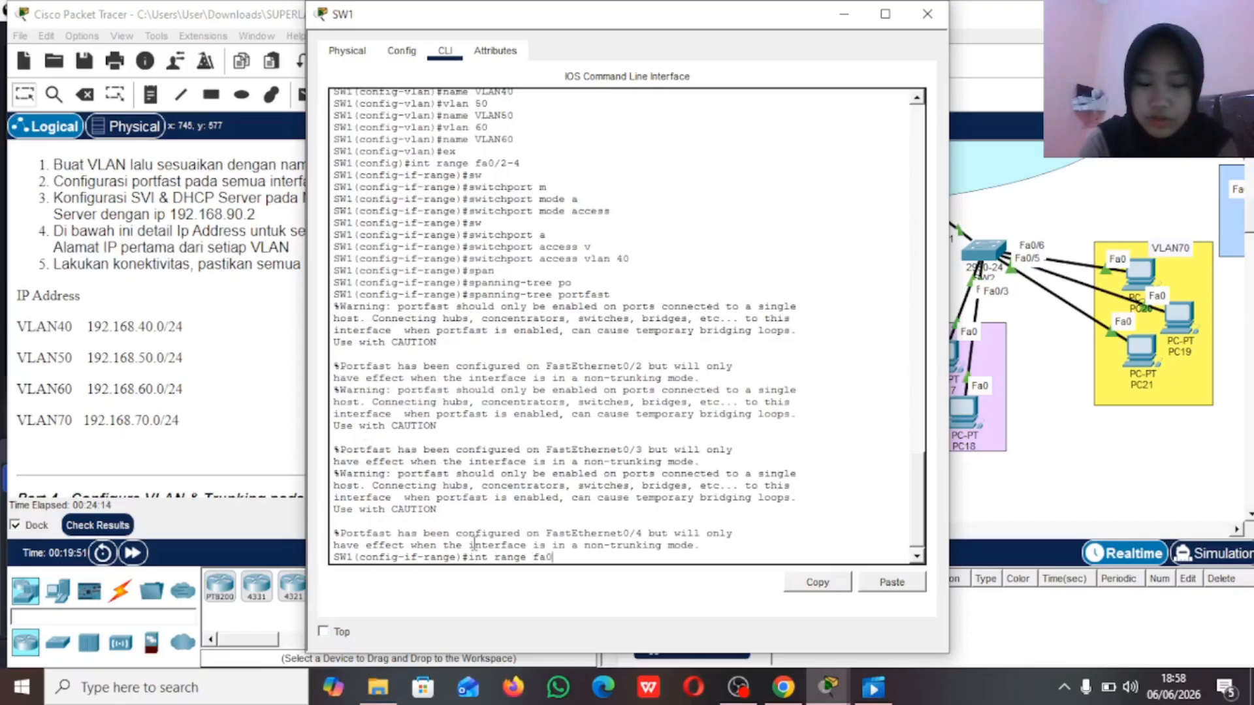
text(/5-6)
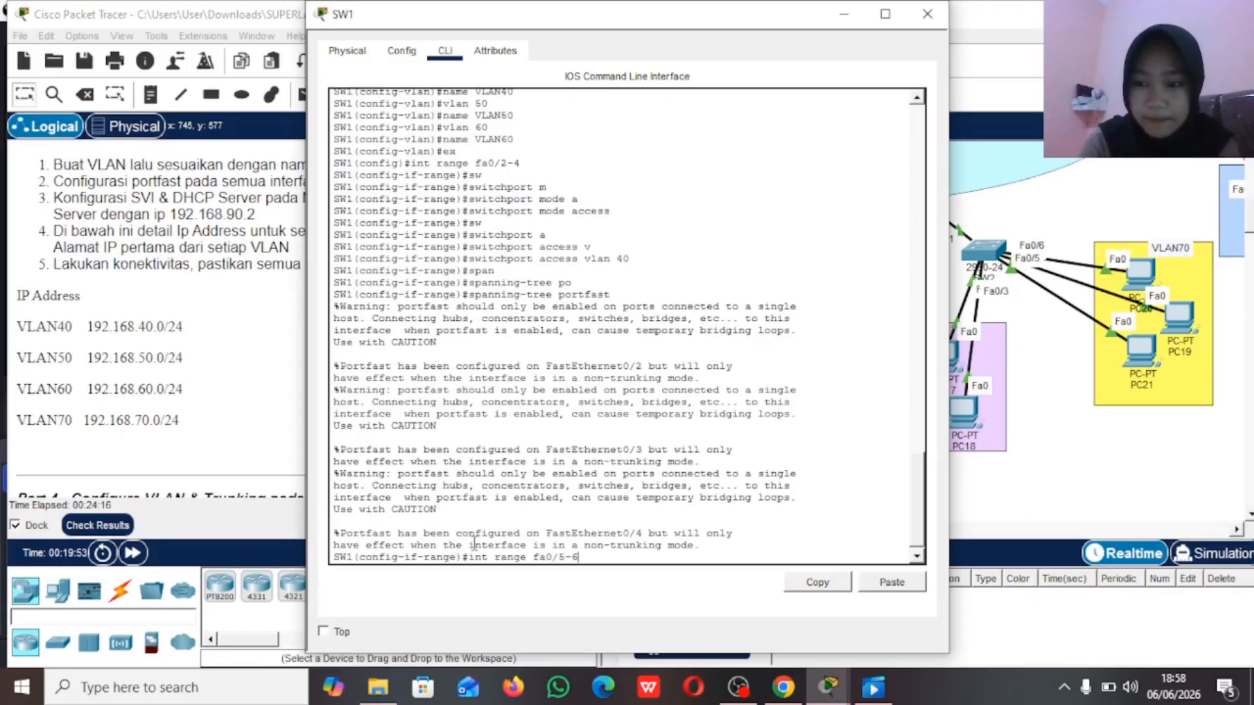
key(Return)
text(sw)
key(Tab)
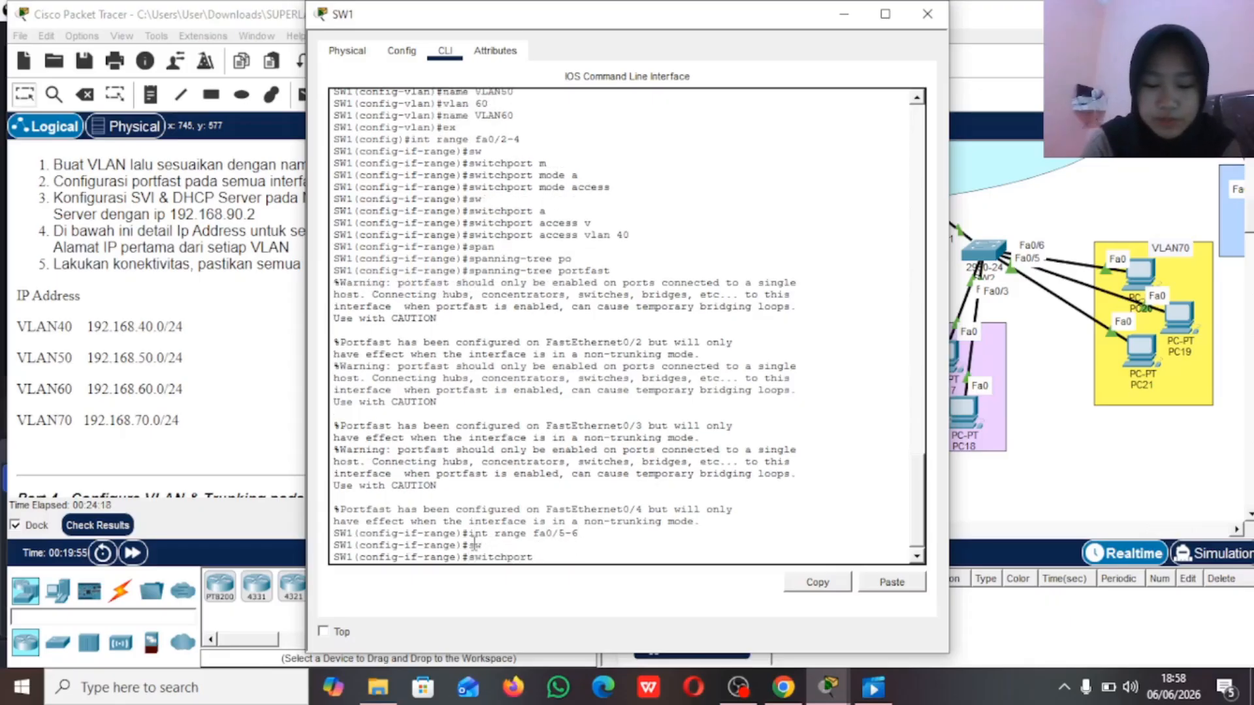
text(m)
key(Tab)
text(a)
key(Tab)
key(Return)
Step: Assign SW1's interfaces fa0/5-6 to access VLAN 50
text(switchport a)
key(Tab)
text(a)
key(Tab)
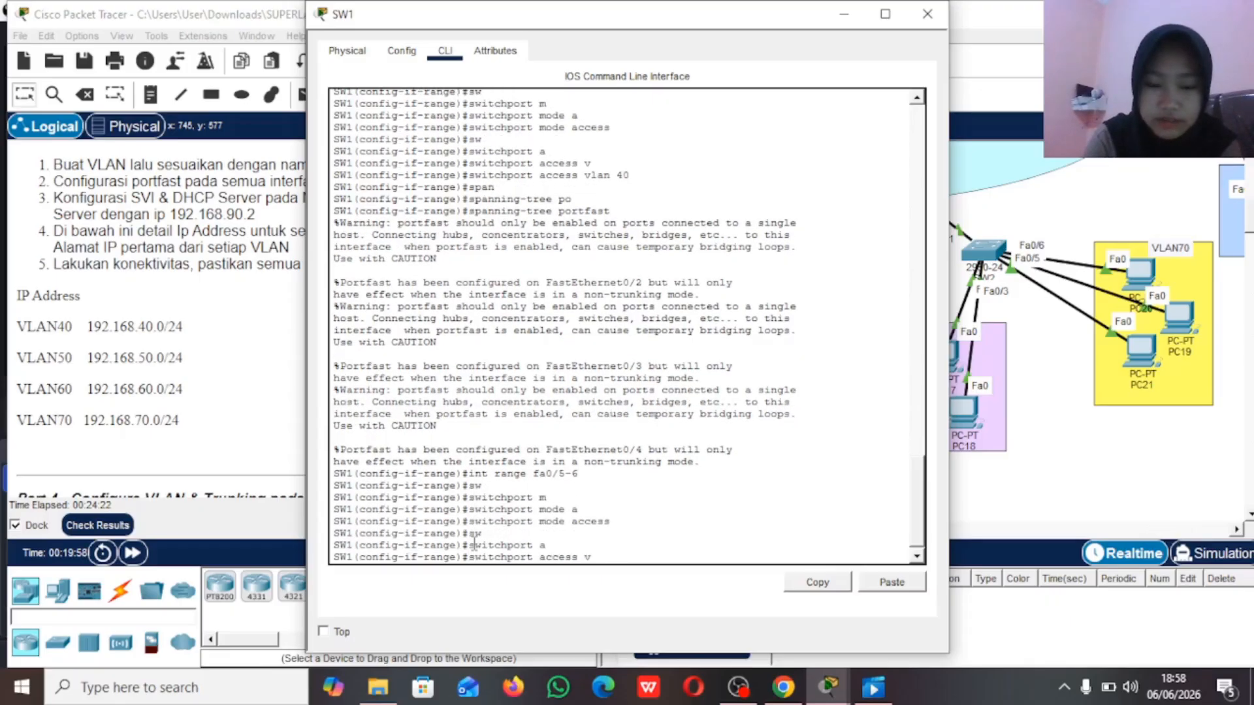
text(v)
key(Tab)
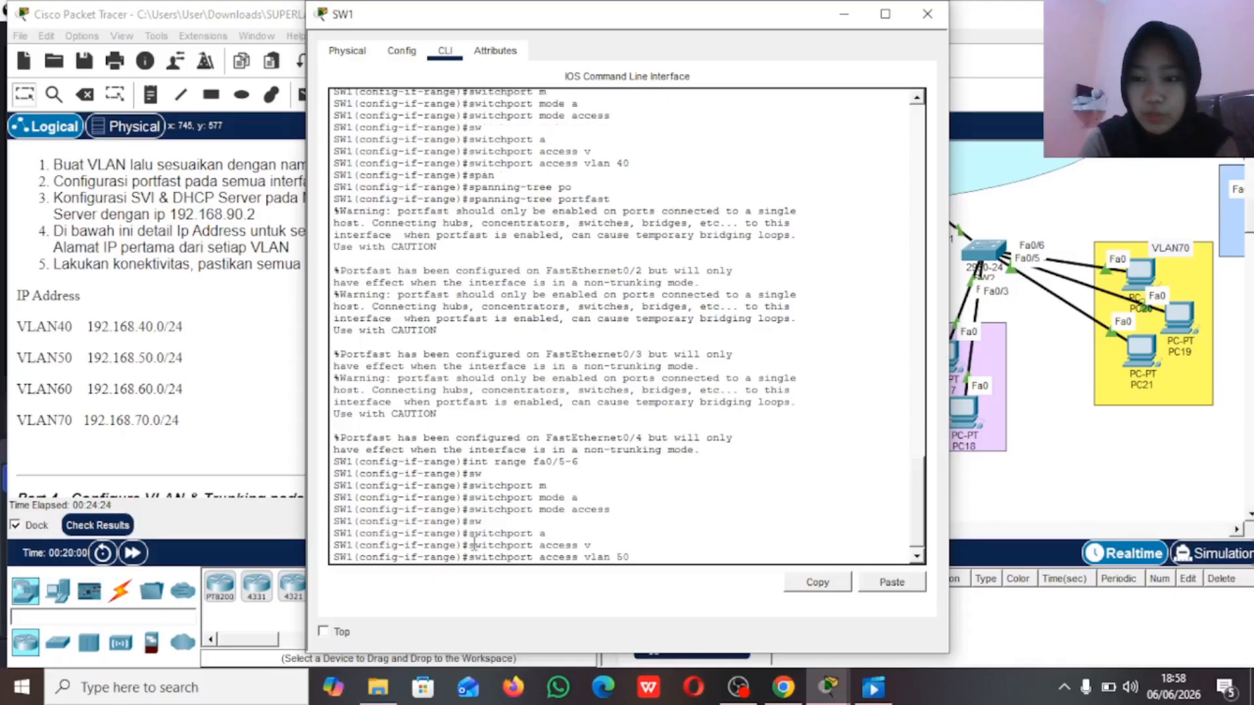
key(Return)
Step: Enable spanning-tree portfast on SW1's interfaces fa0/5-6
text(span)
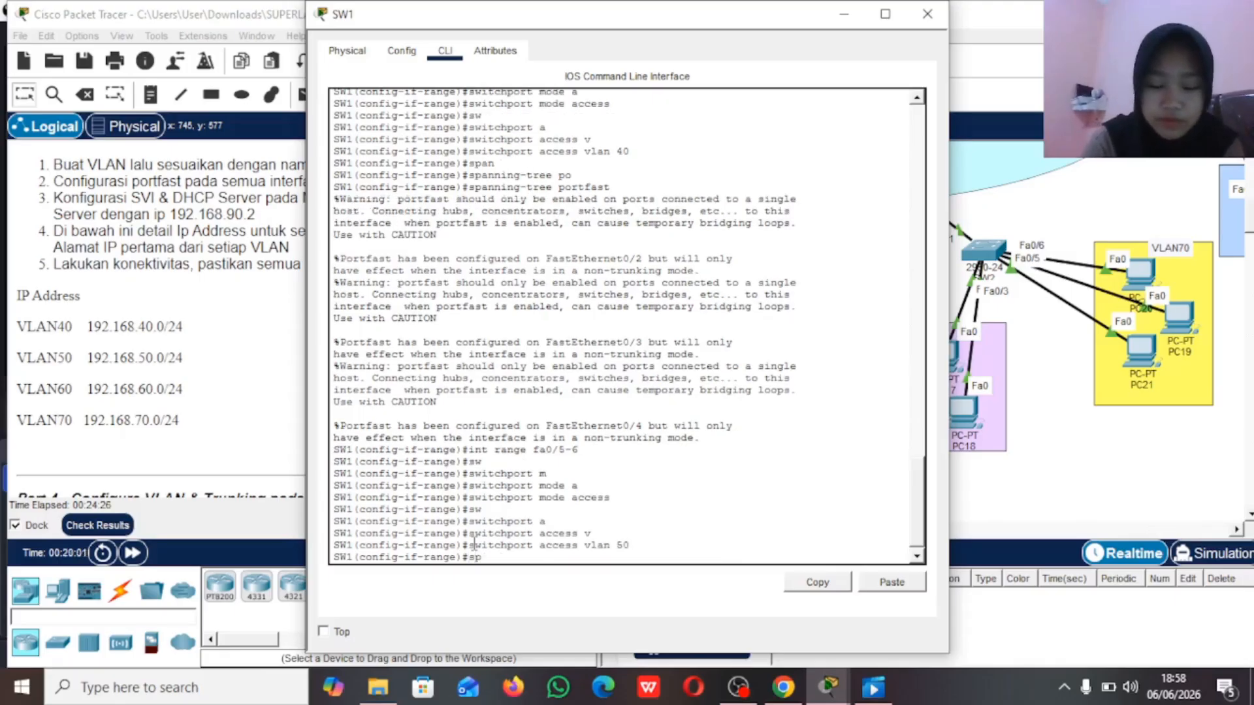
key(Tab)
text(portfast)
key(Tab)
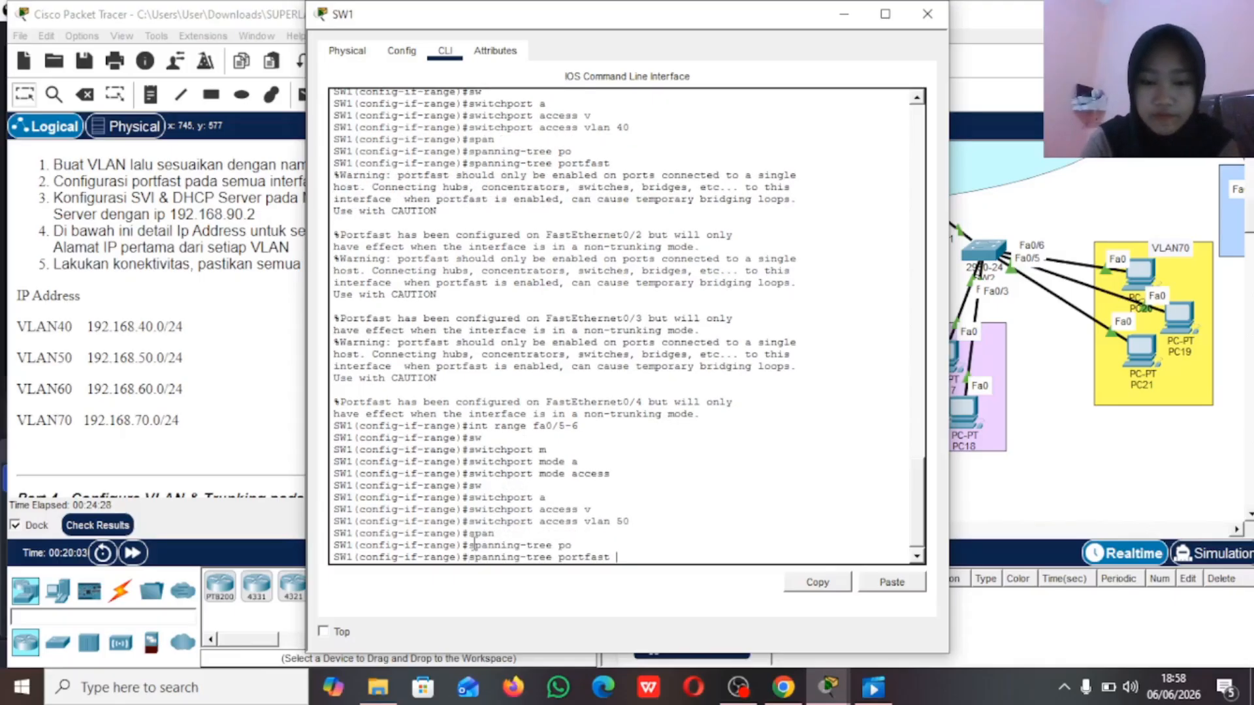
key(Return)
Step: Select interface range fa0/7-8 on SW1 and set it to access mode
text(int ra)
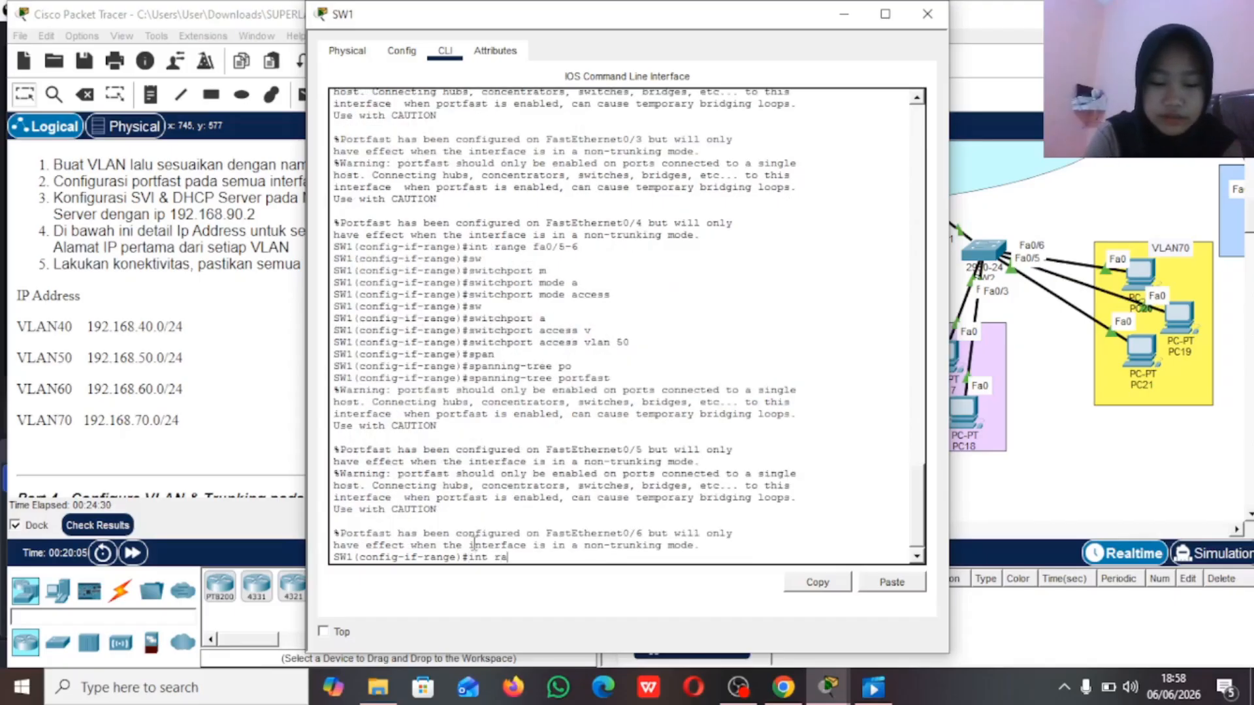
text(nge fa0)
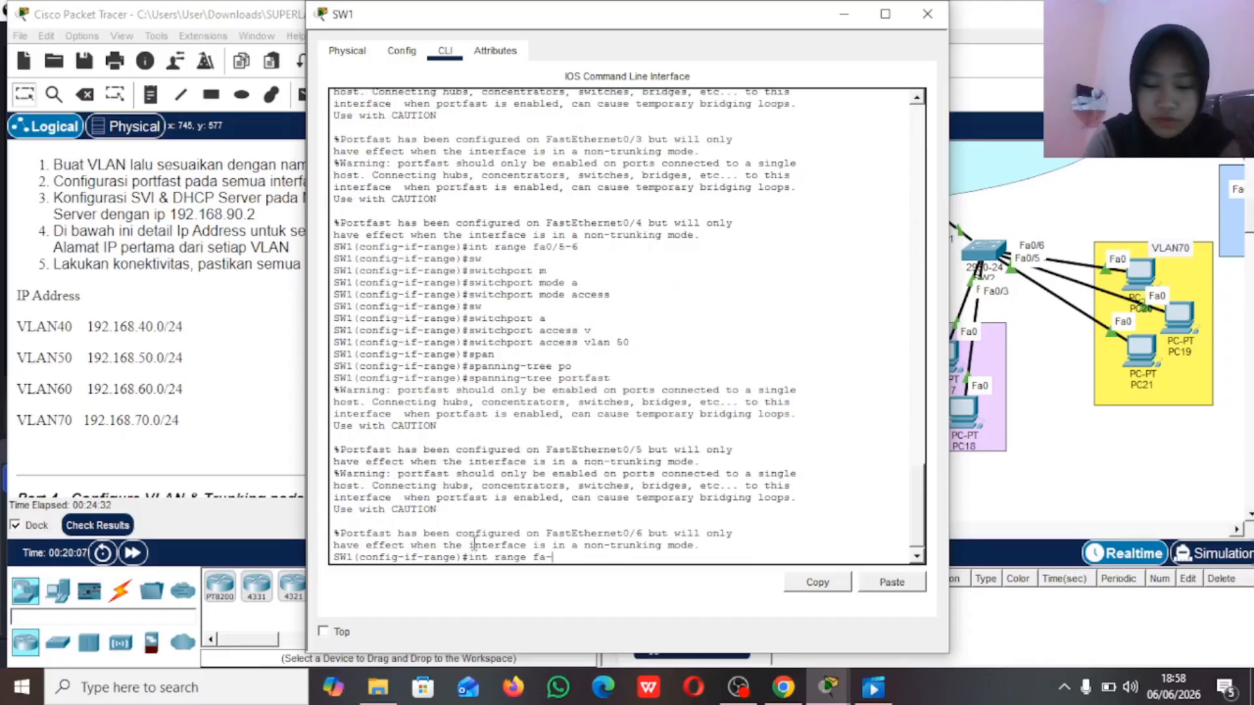
text(/7)
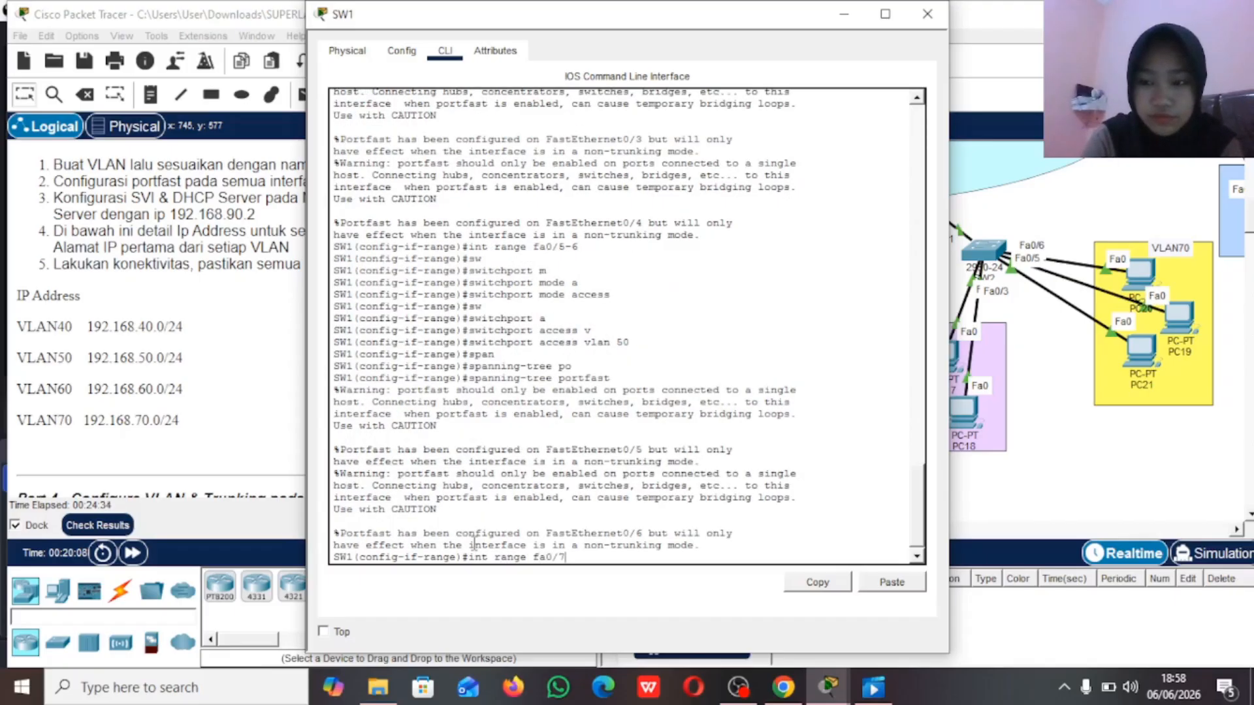
text(-8)
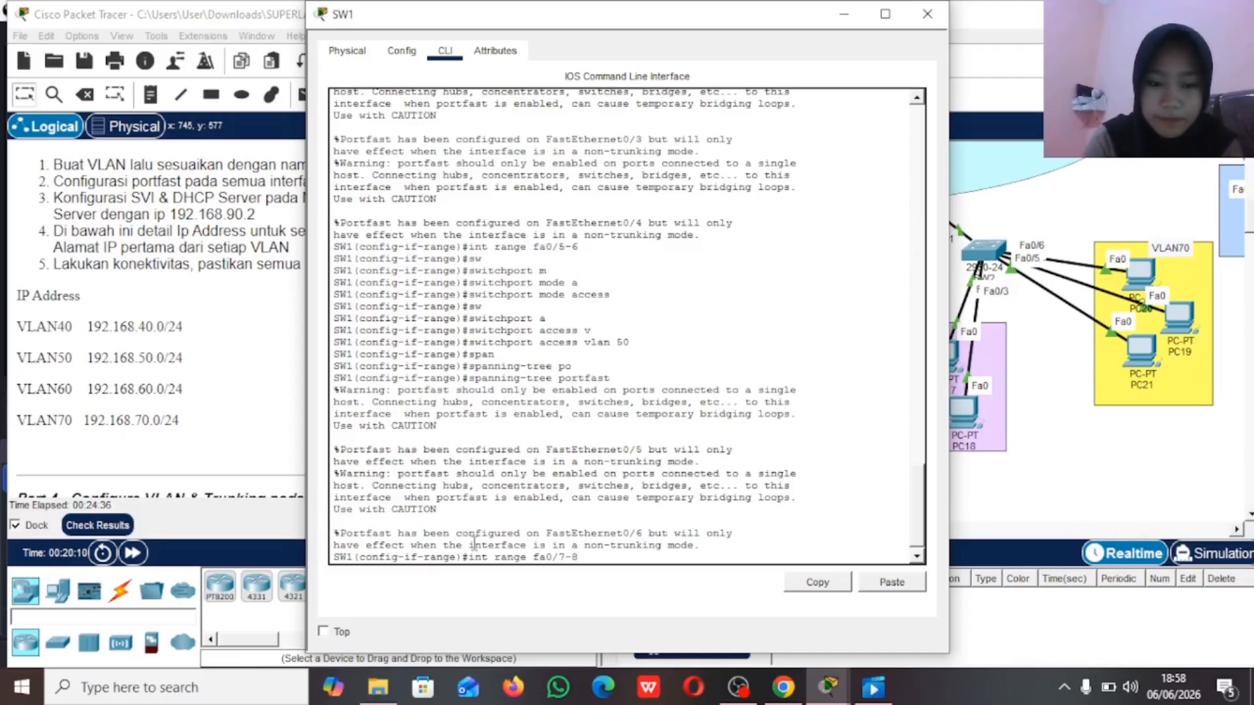
key(Return)
text(sw)
key(Tab)
text(m)
key(Tab)
text(a)
key(Tab)
key(Return)
Step: Assign SW1's interfaces fa0/7-8 to access VLAN 60
text(sw)
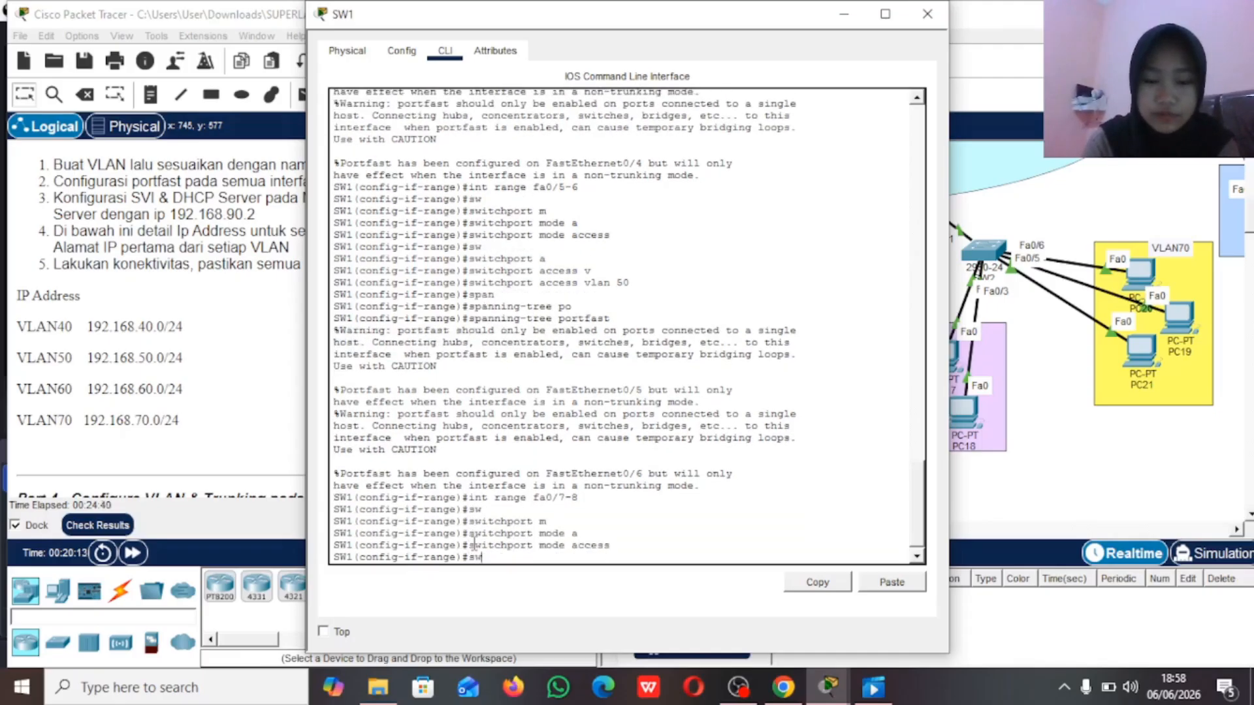
key(Tab)
text(a)
key(Tab)
text(v)
key(Tab)
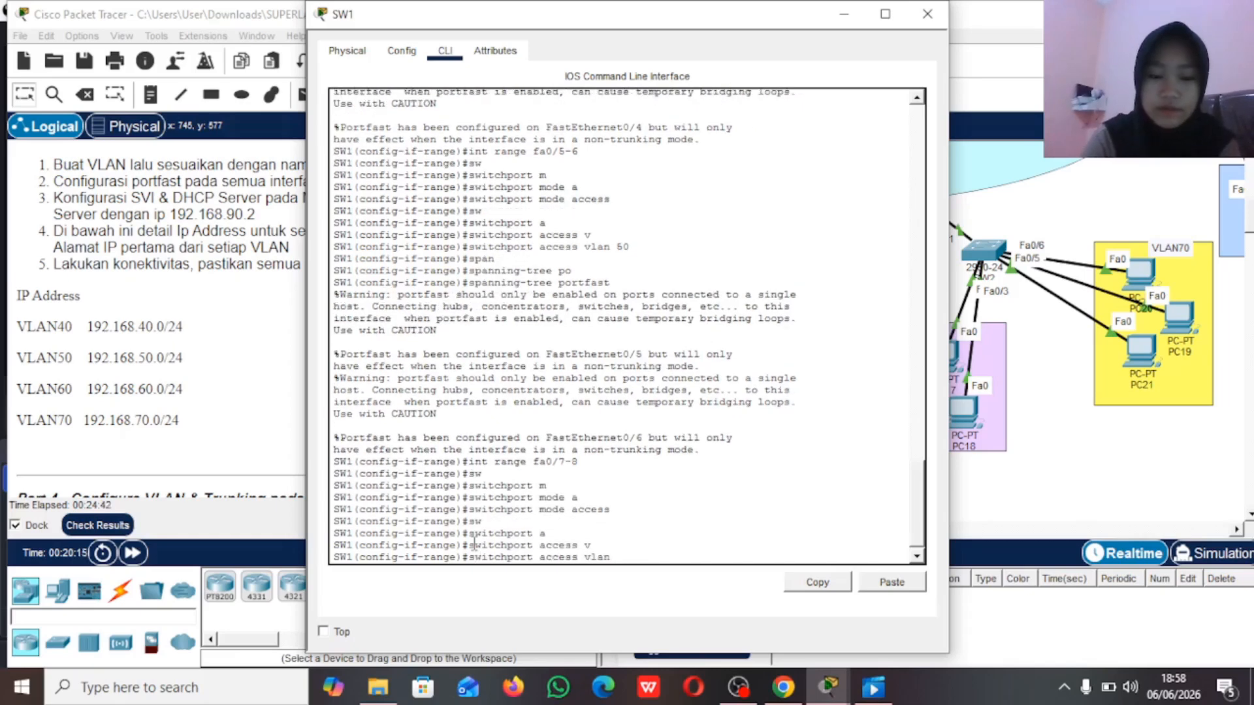
text(70)
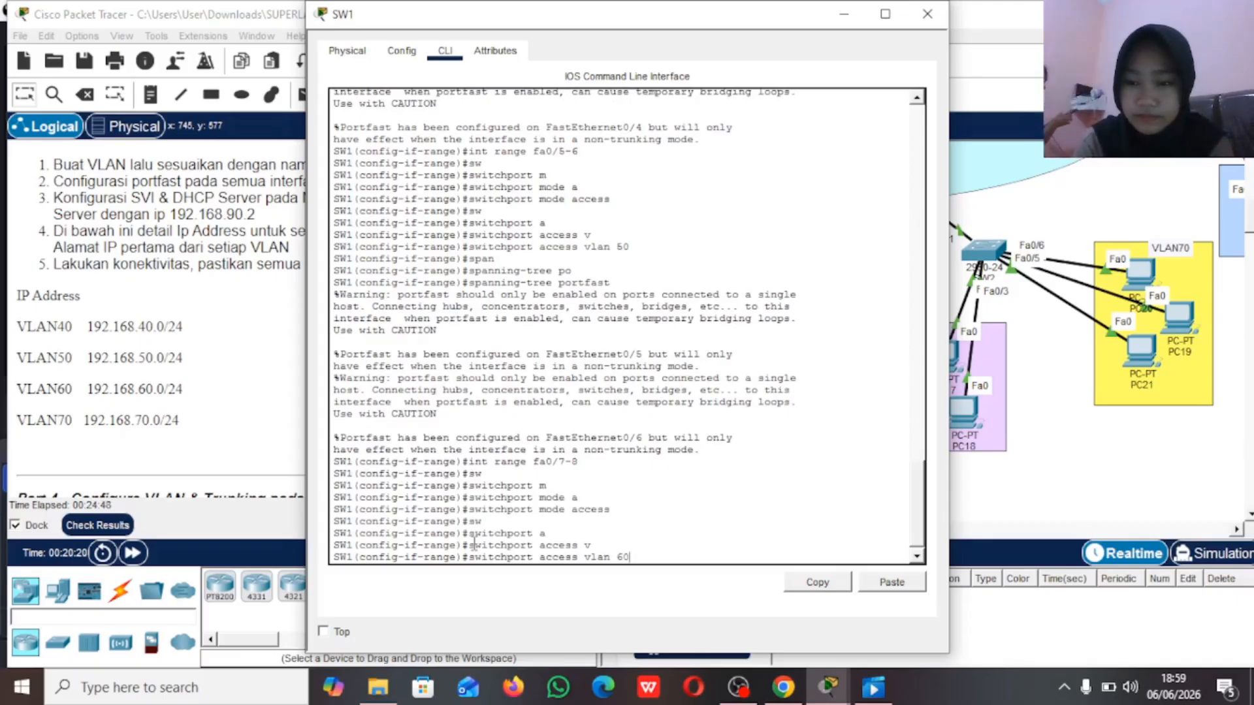
key(Return)
Step: Enable spanning-tree portfast on SW1's interfaces fa0/7-8 and return to global configuration mode
text(span)
key(Tab)
text(po)
key(Tab)
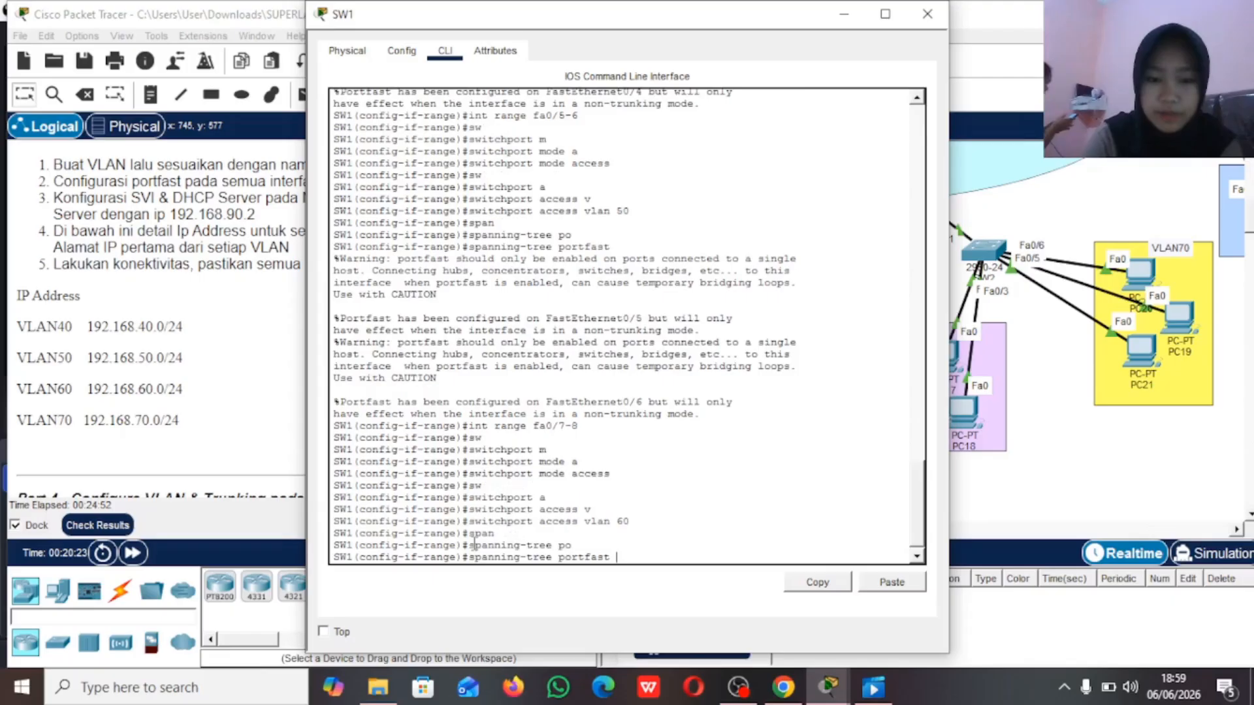
key(Return)
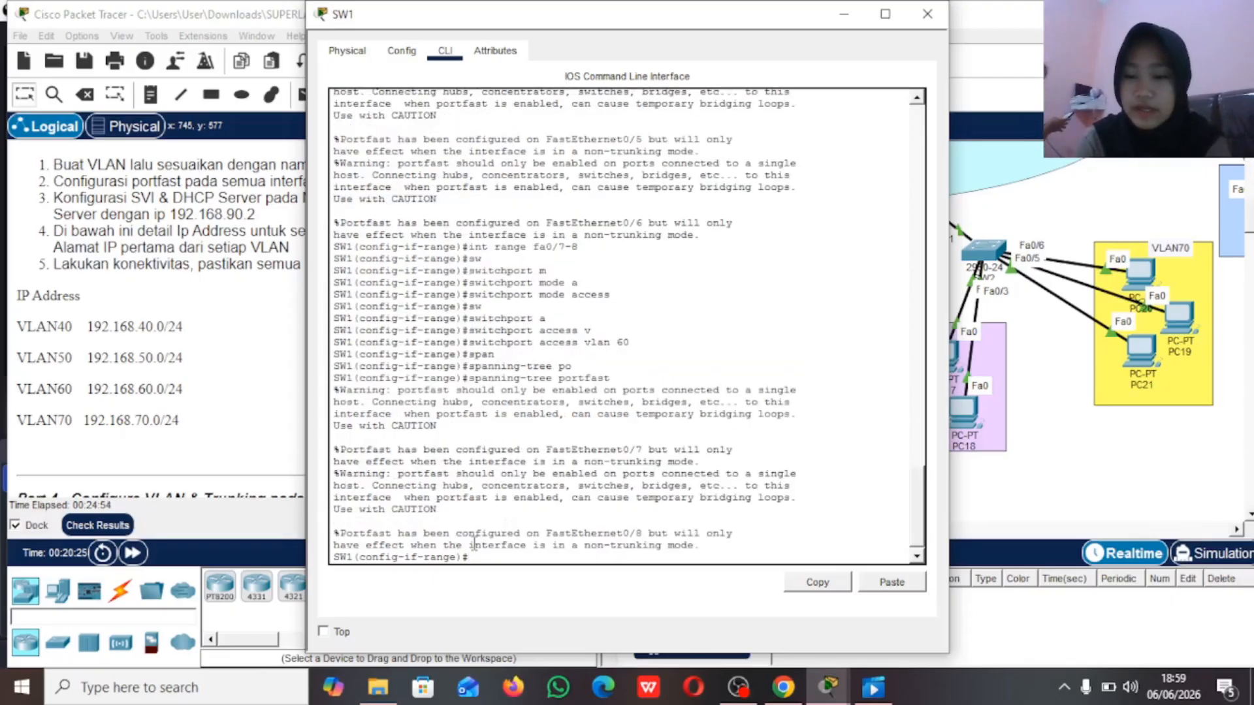
text(ex)
key(Return)
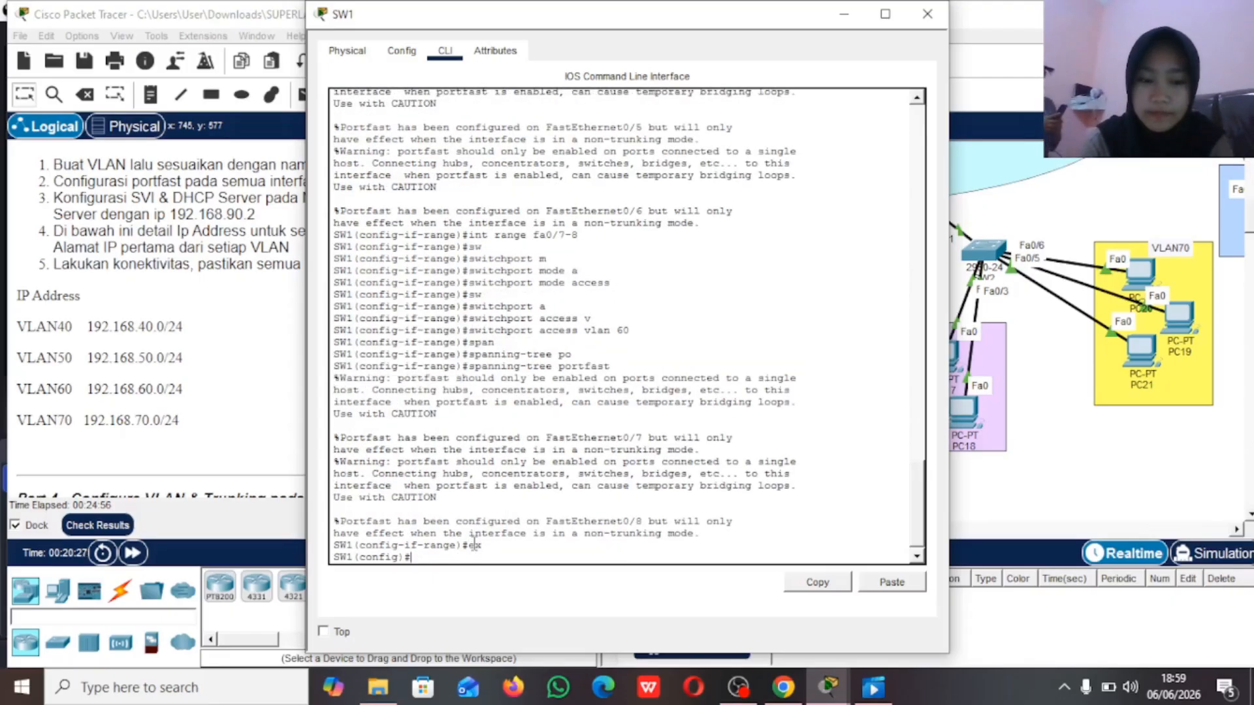
Step: Check SW1's uplink port in the topology and set interface fa0/1 to trunk mode
click(847, 11)
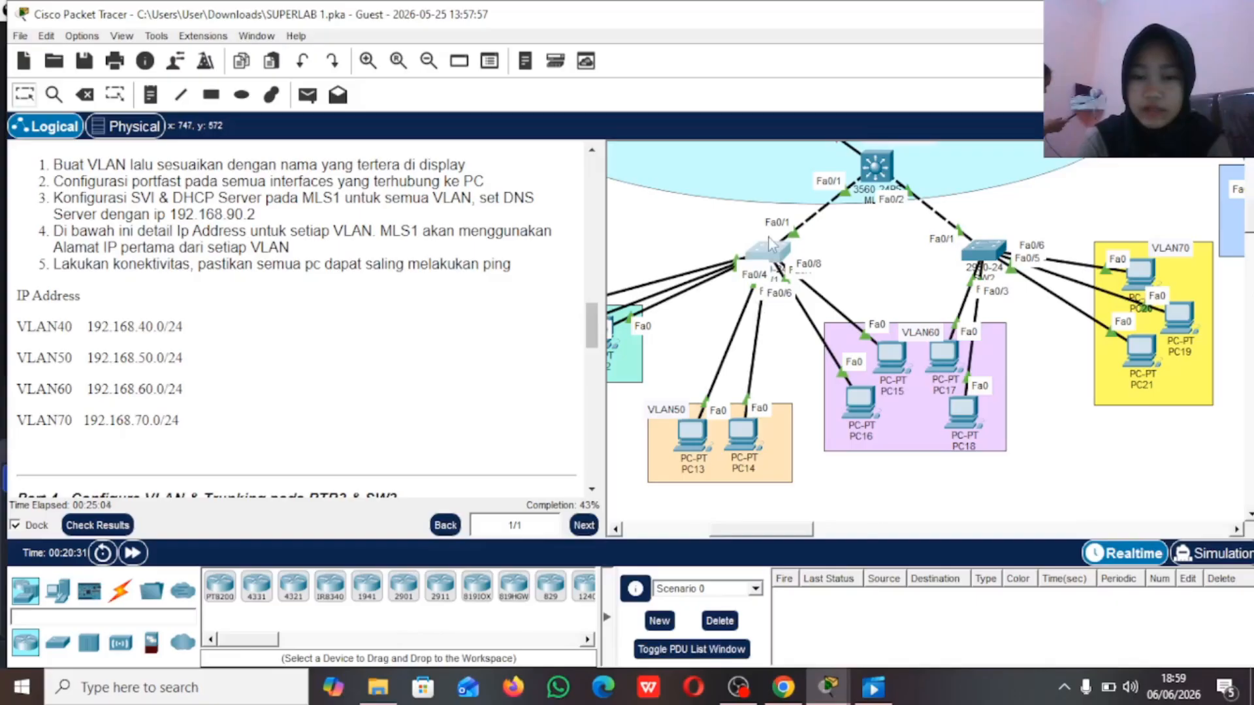
drag(742, 215, 836, 263)
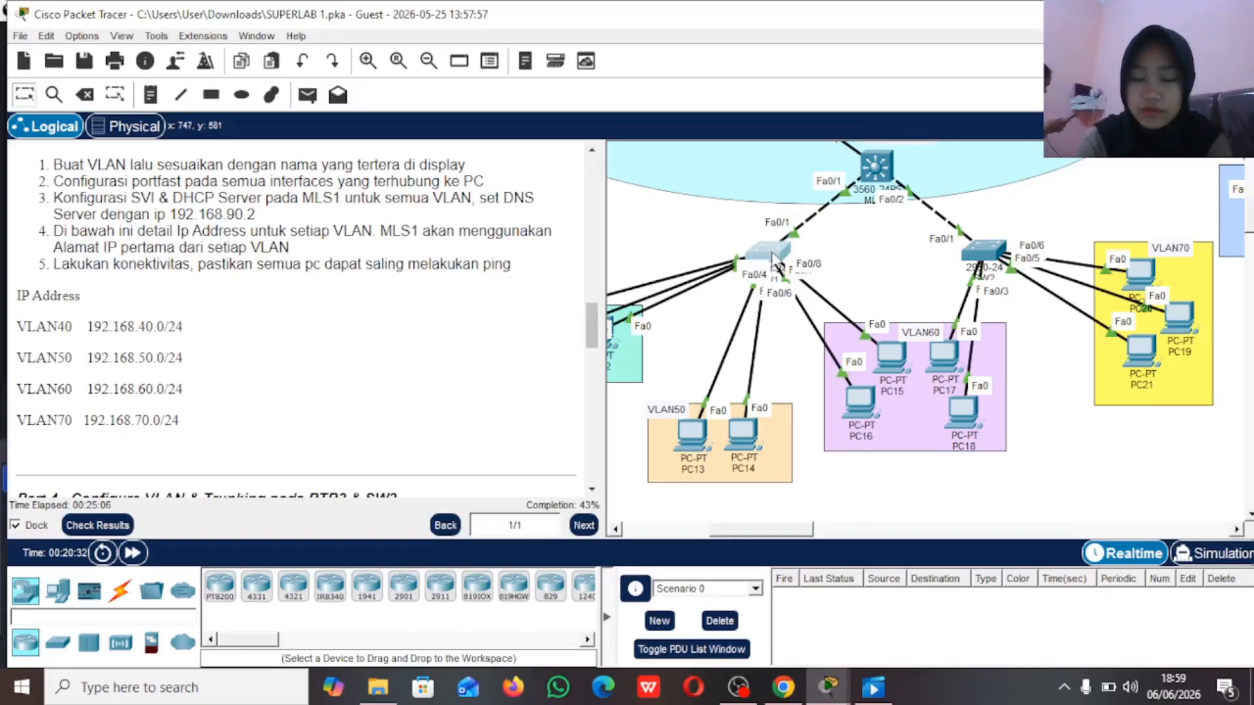
click(774, 255)
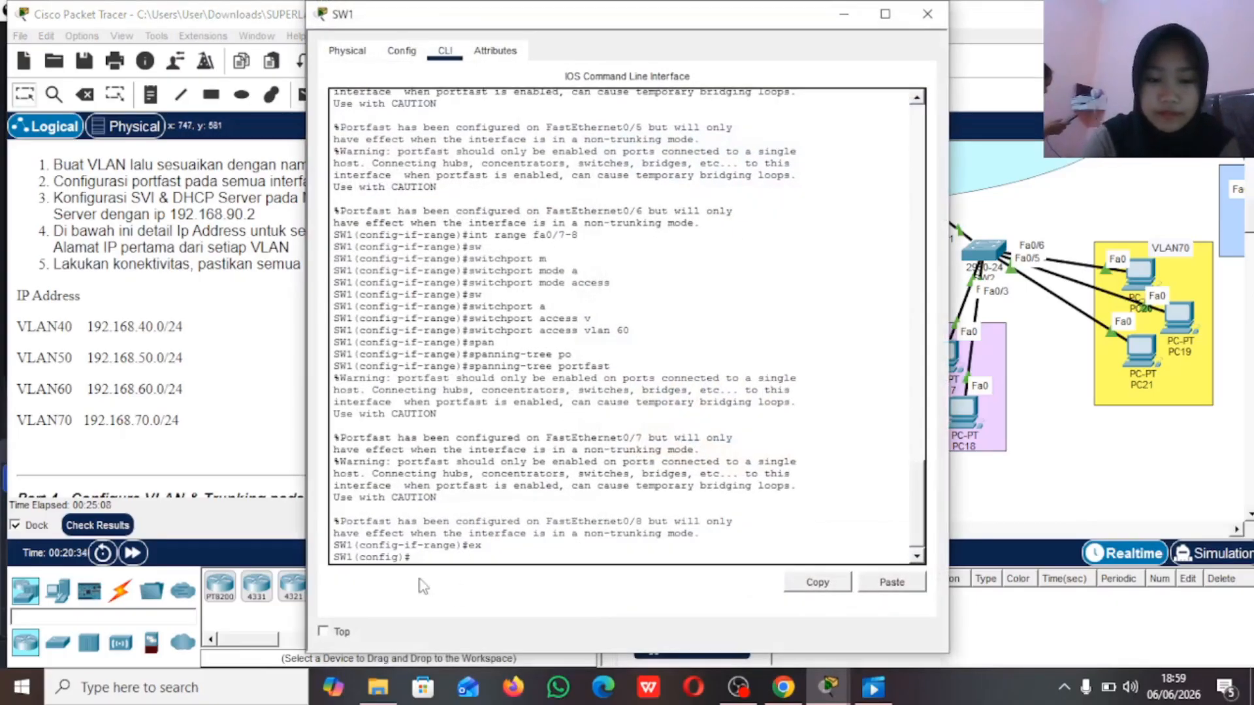
text(int )
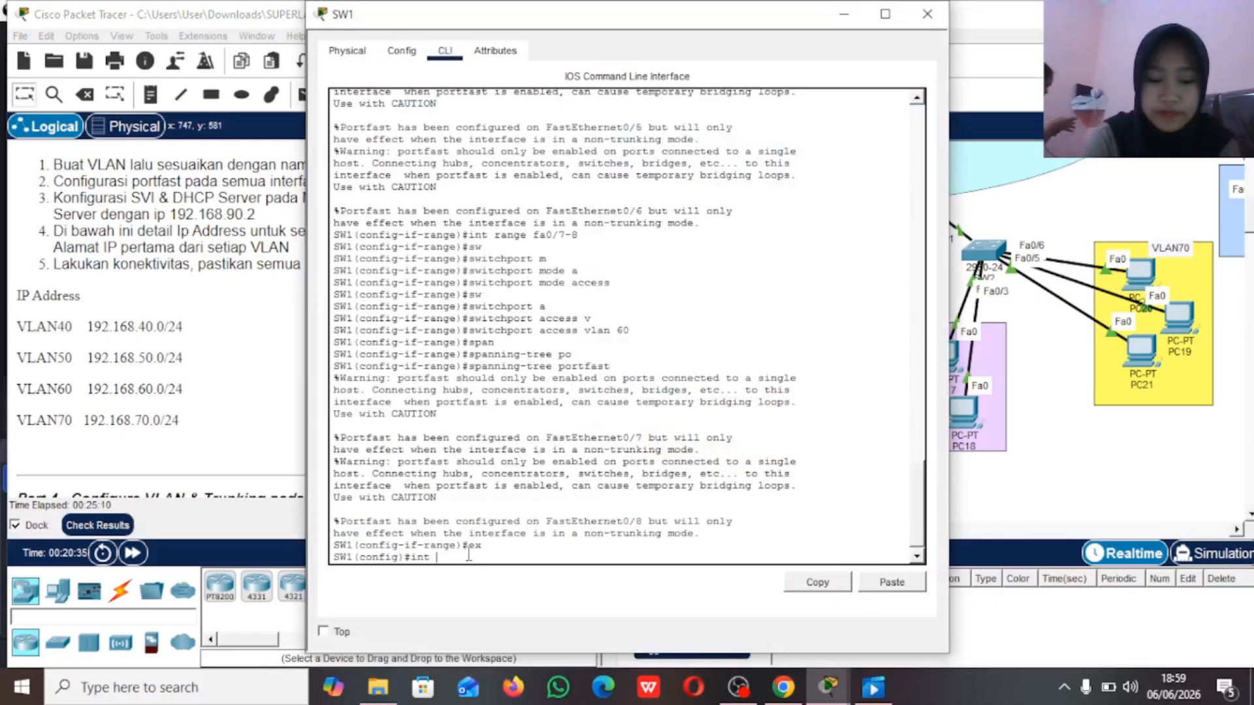
text(fa0/1)
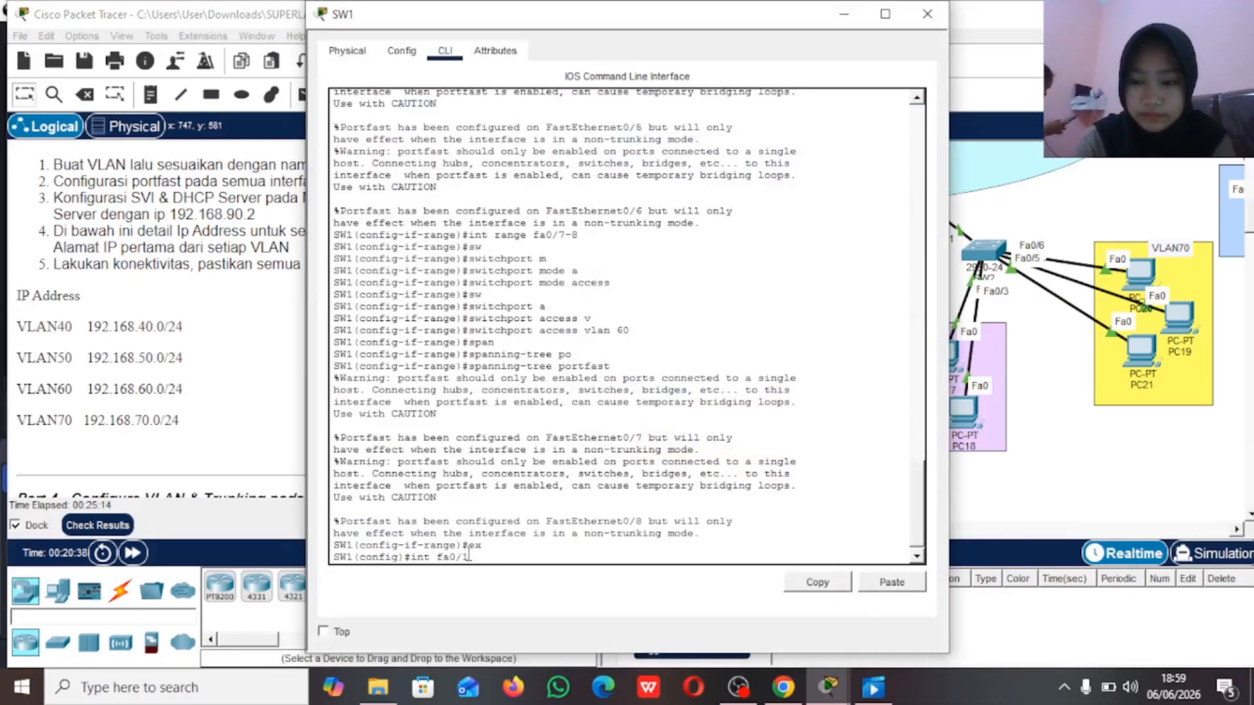
key(Return)
text(sw)
key(Tab)
text(m)
key(Tab)
text(t)
key(Tab)
key(Return)
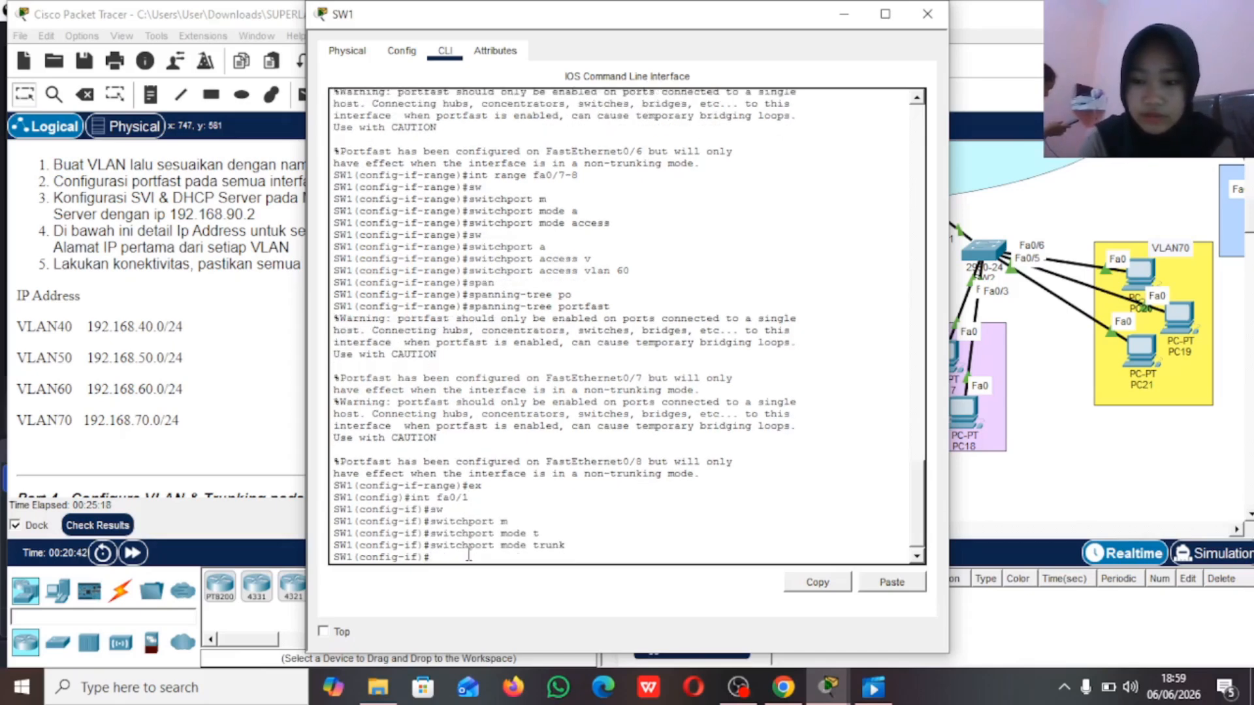
Step: Allow VLANs 40-60 on SW1's fa0/1 trunk
text(sw)
key(Tab)
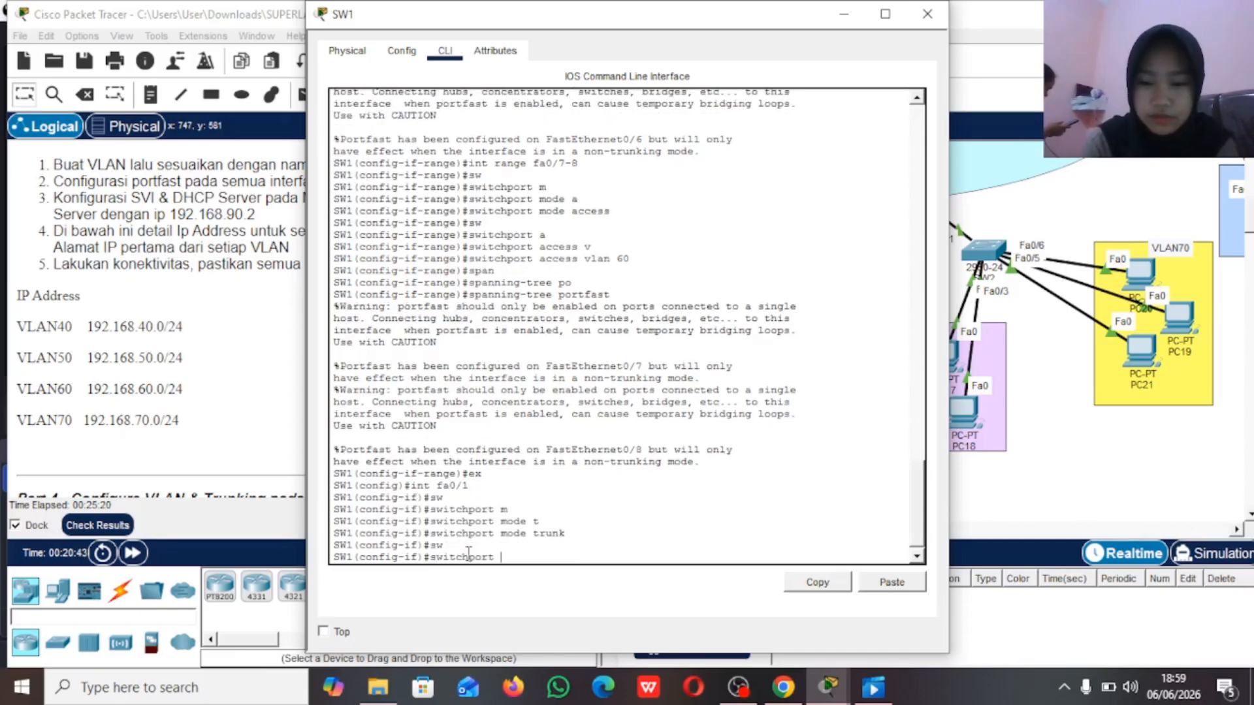
text(t)
key(Tab)
text(all)
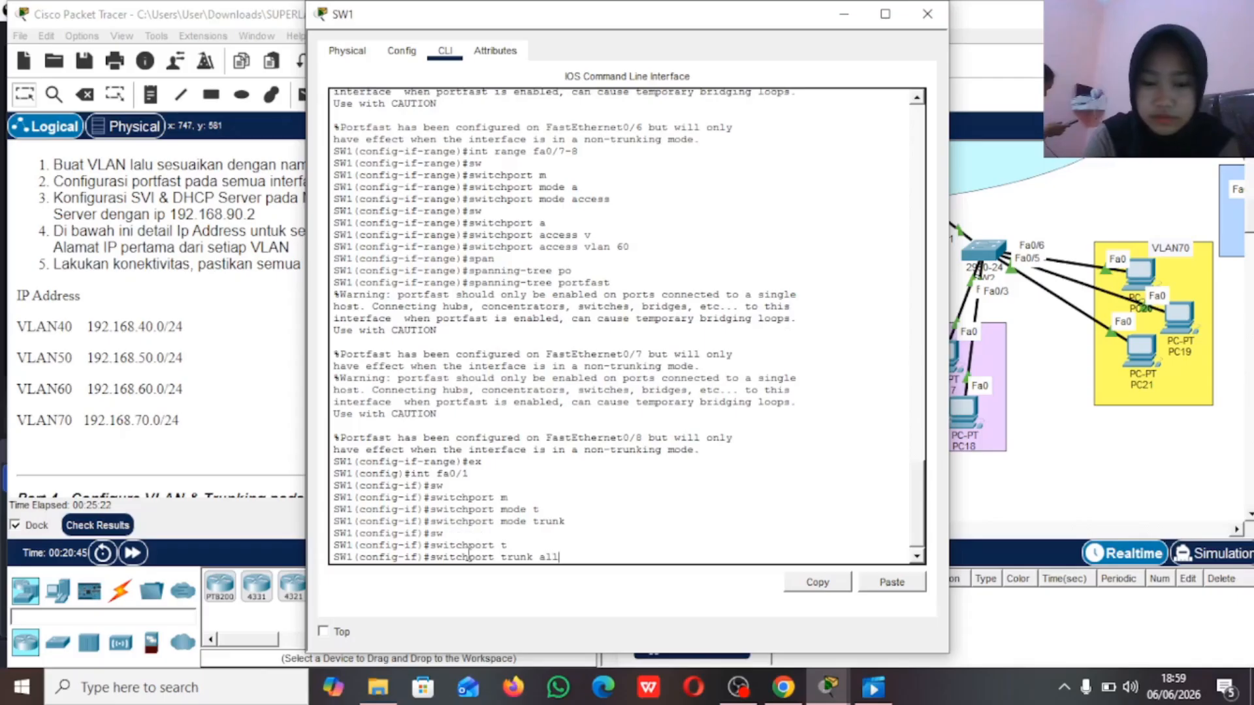
text( vlan 40-)
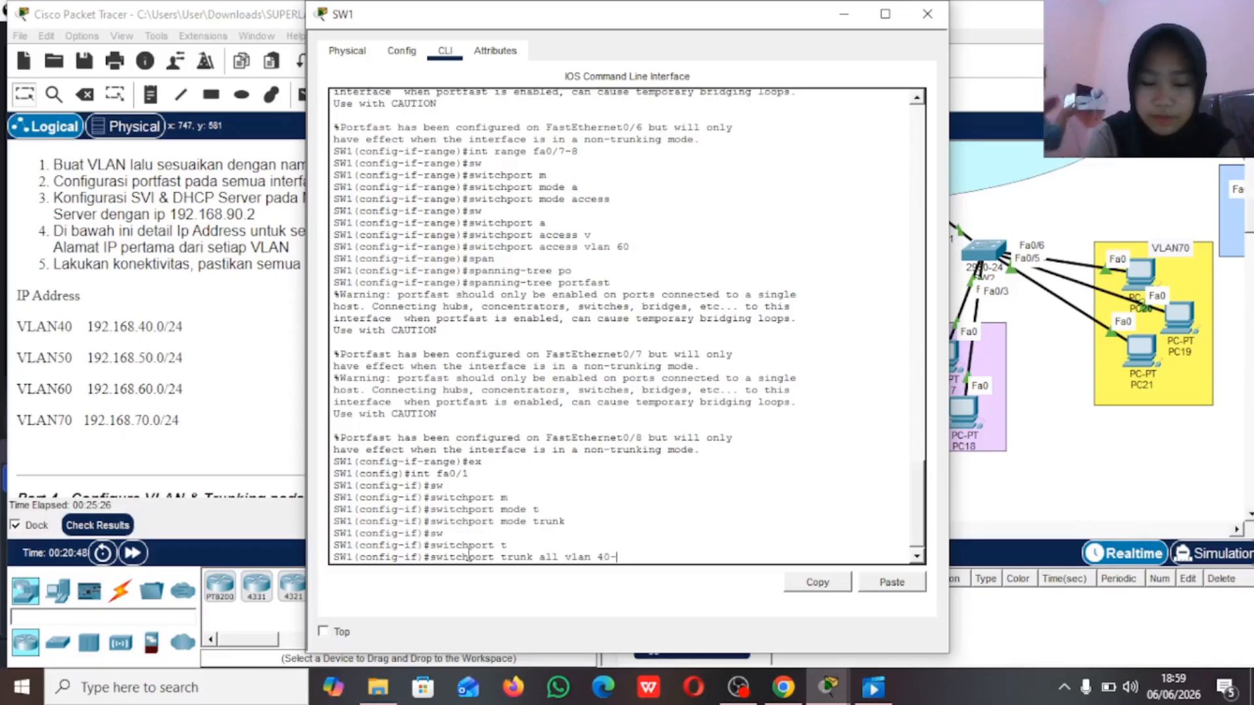
text(60)
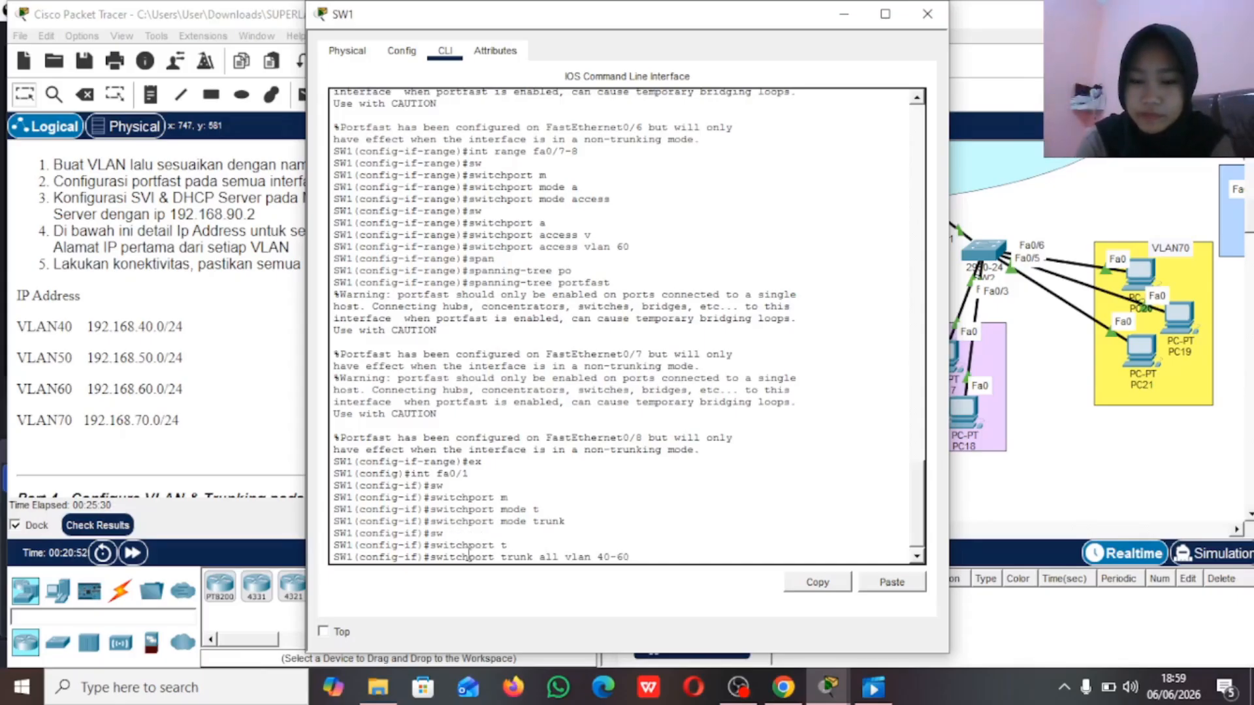
key(Return)
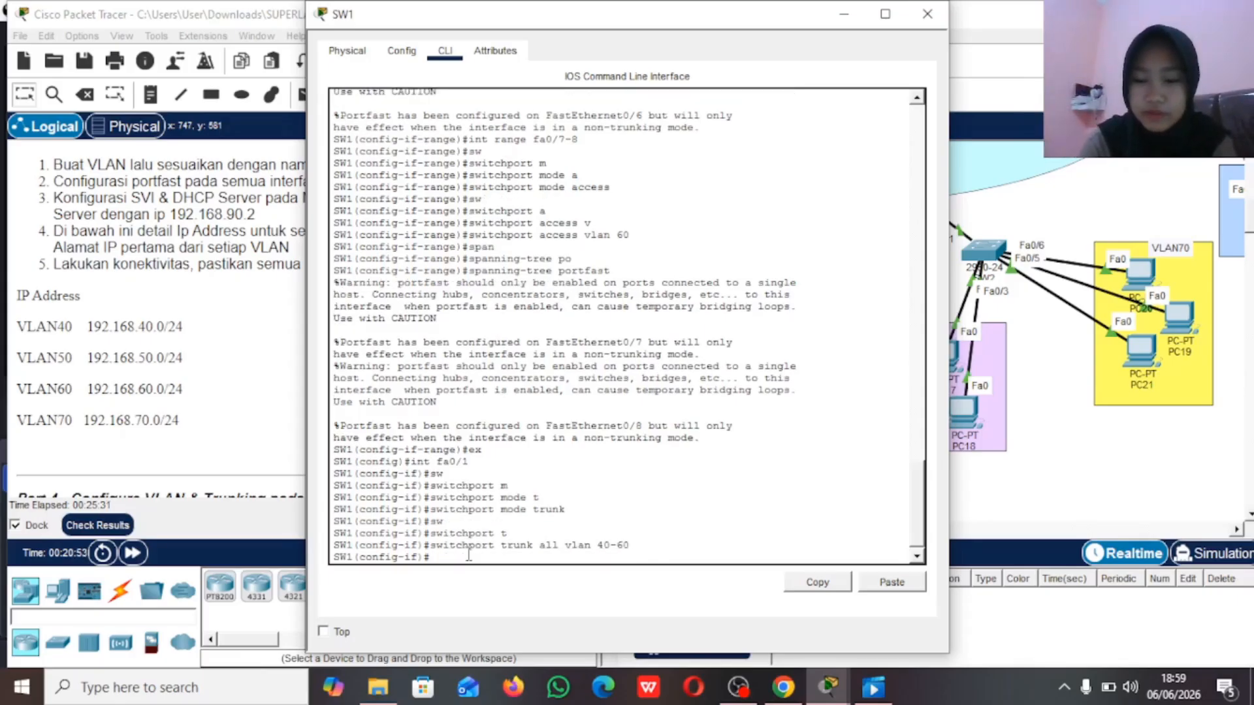
Step: Open SW2's command line, enter privileged mode with the enable password and go to global configuration mode
click(1021, 209)
click(986, 255)
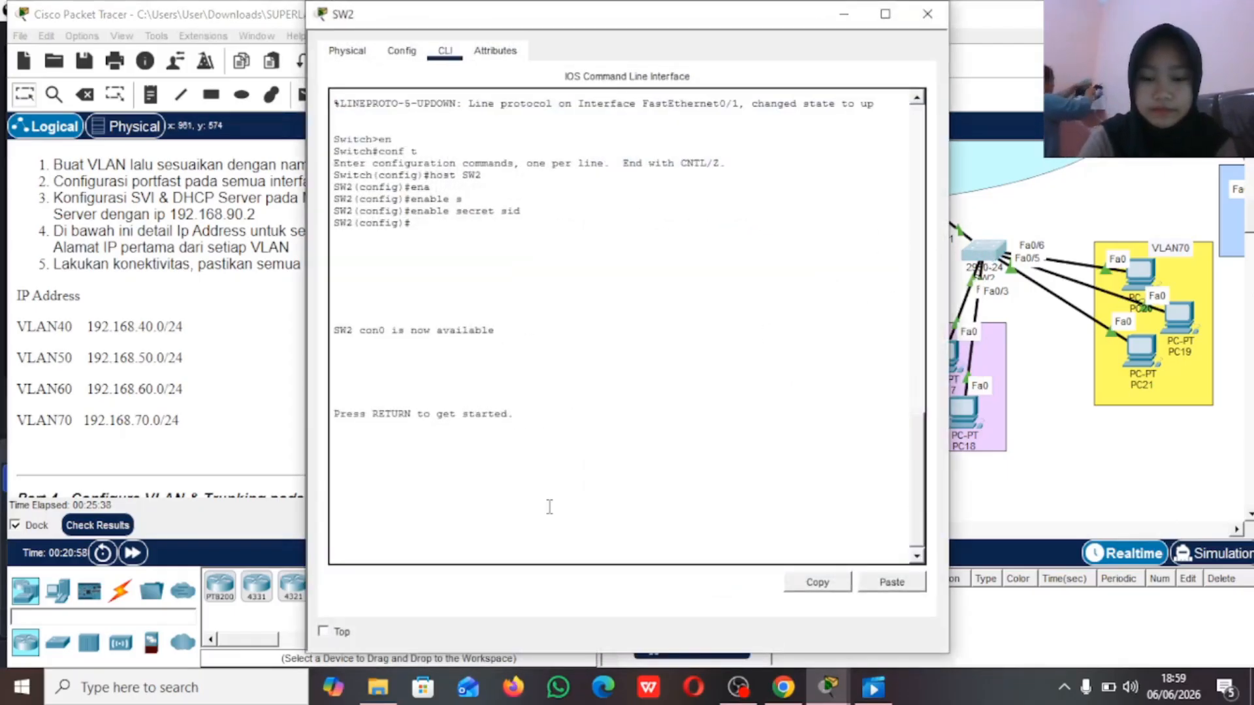
key(Return)
text(en)
key(Return)
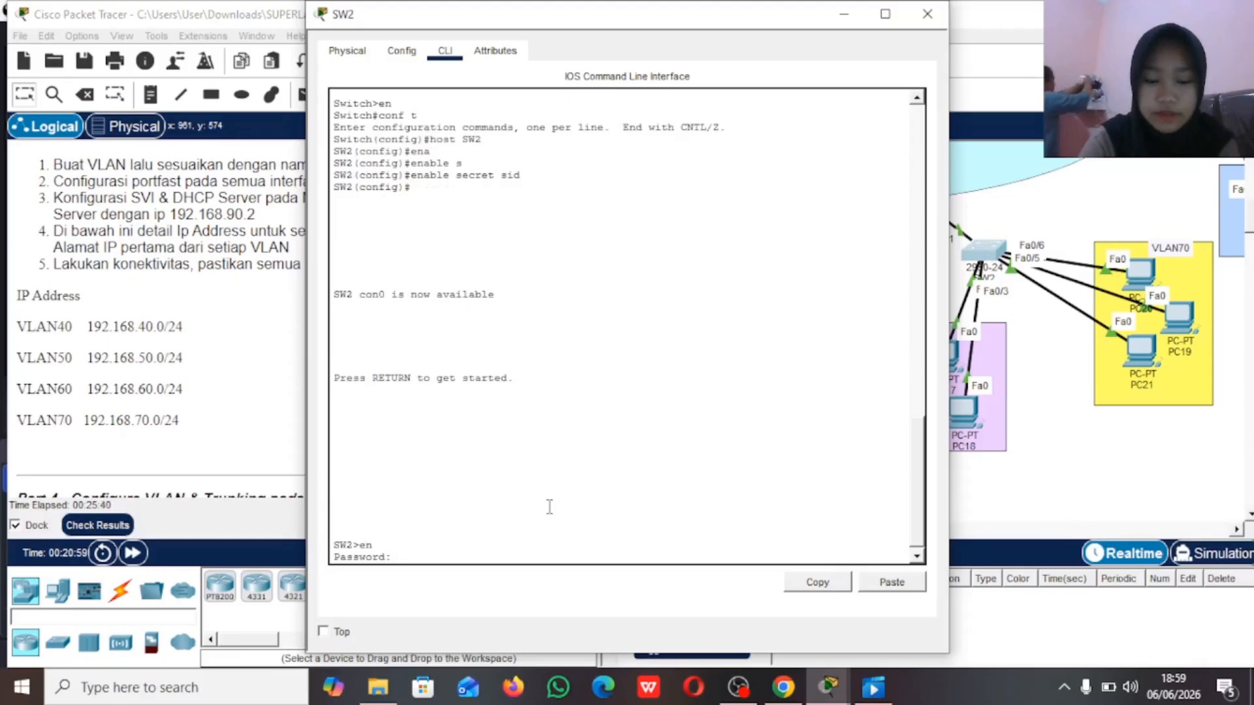
text(sid)
key(Return)
text(conf)
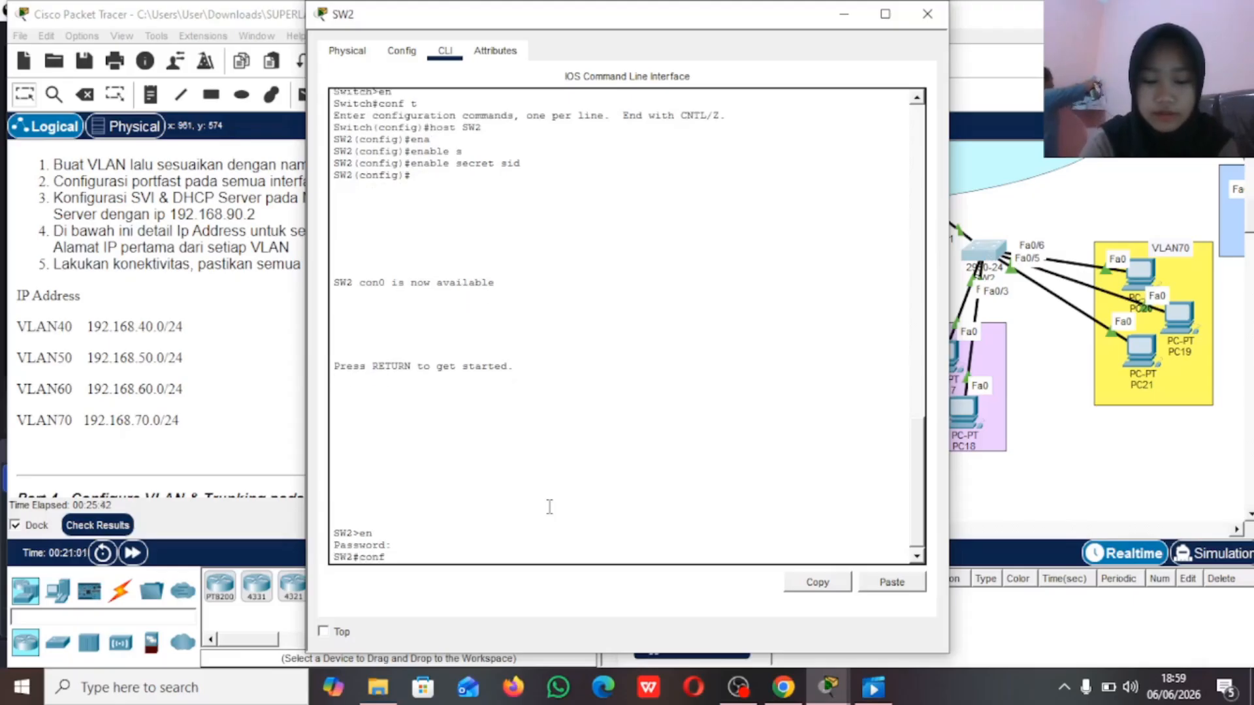
text( t)
key(Return)
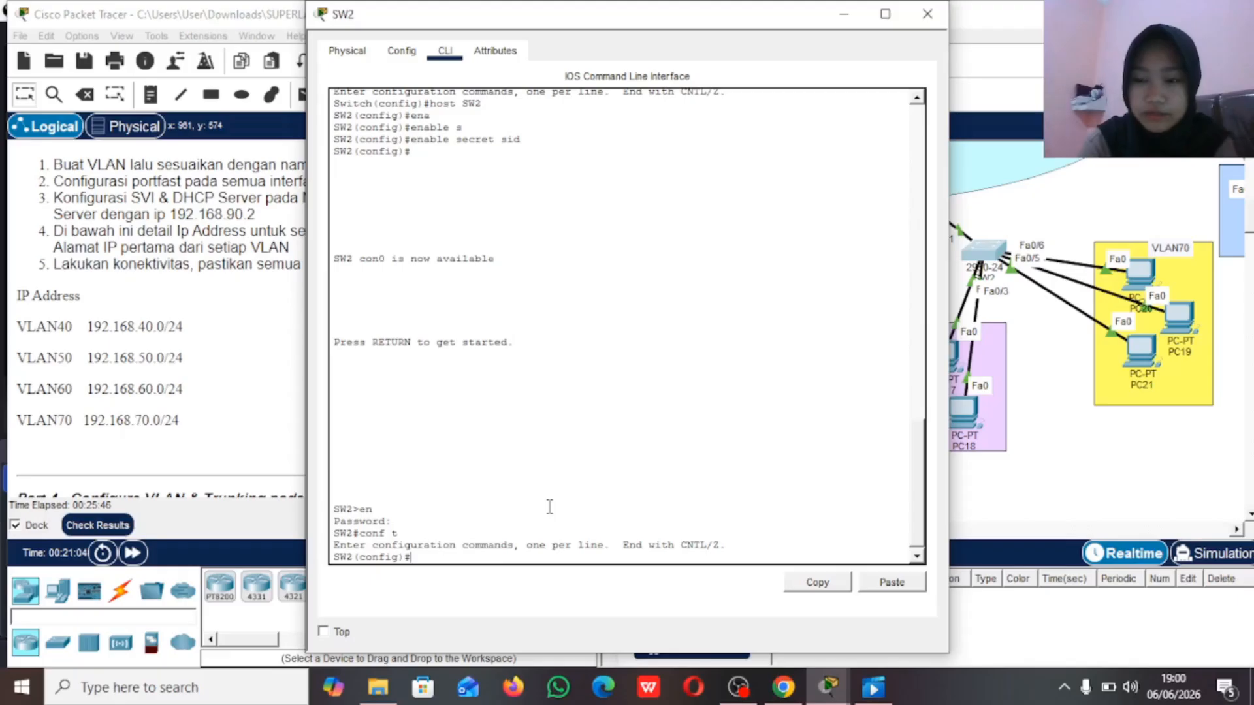
Step: Create VLAN 60 on SW2 and name it VLAN60
text(vlan 60)
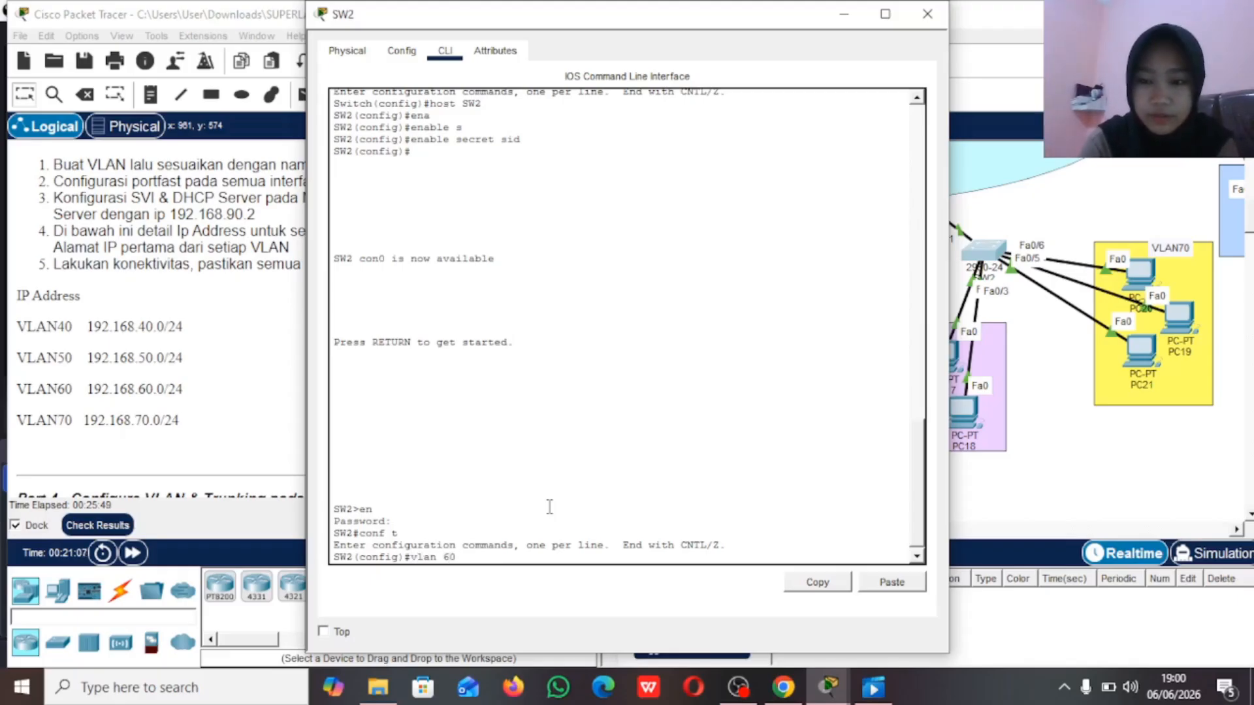
key(Return)
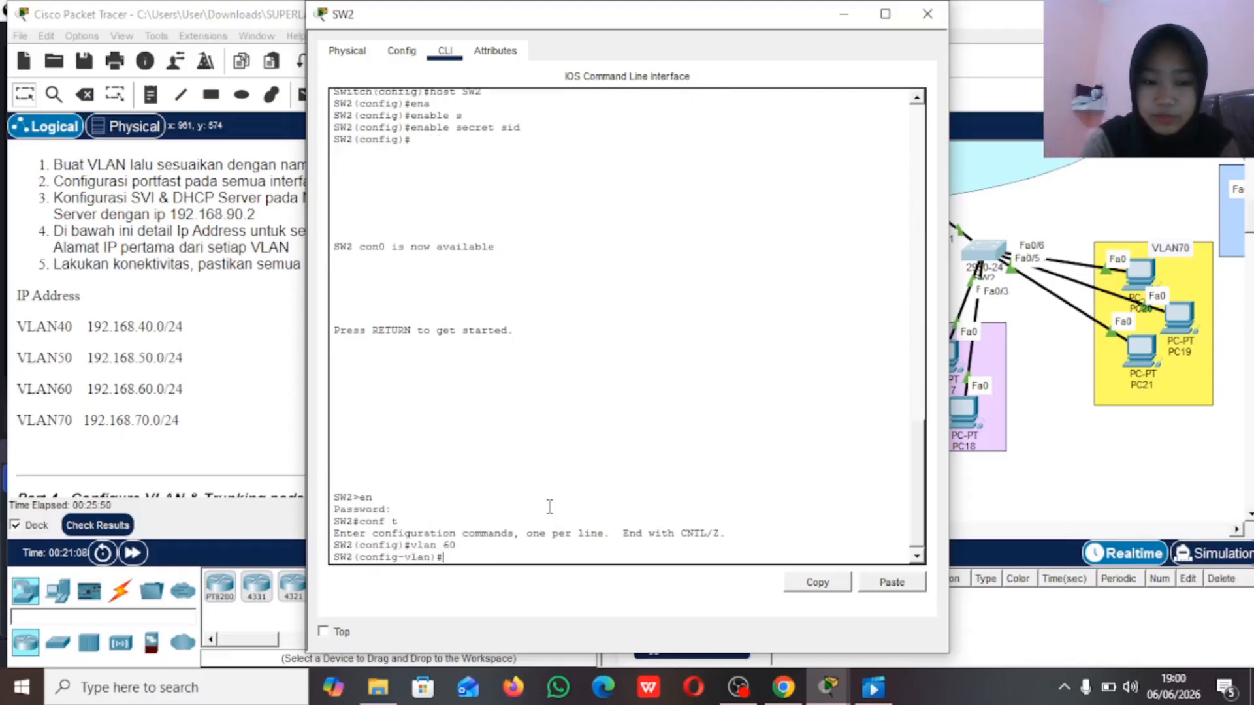
text(name )
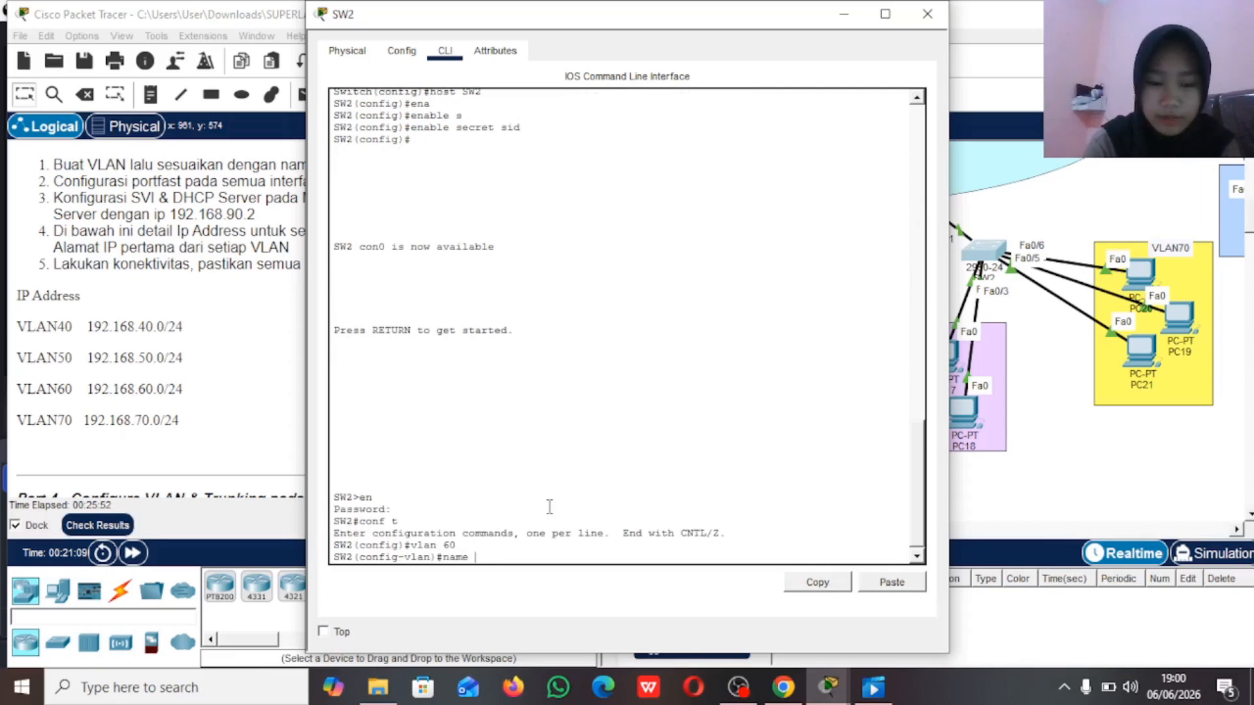
text(VLAN60)
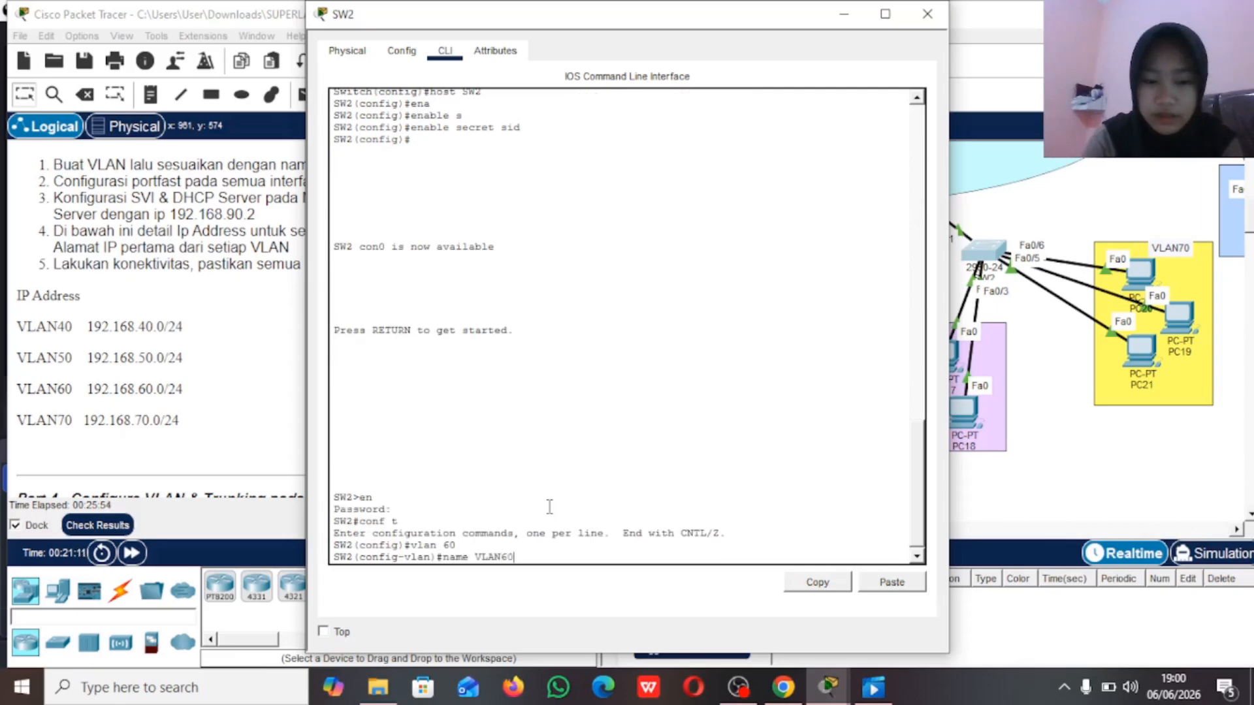
key(Return)
Step: Create VLAN 70 on SW2, name it VLAN70 and return to global configuration mode
text(vlan 70)
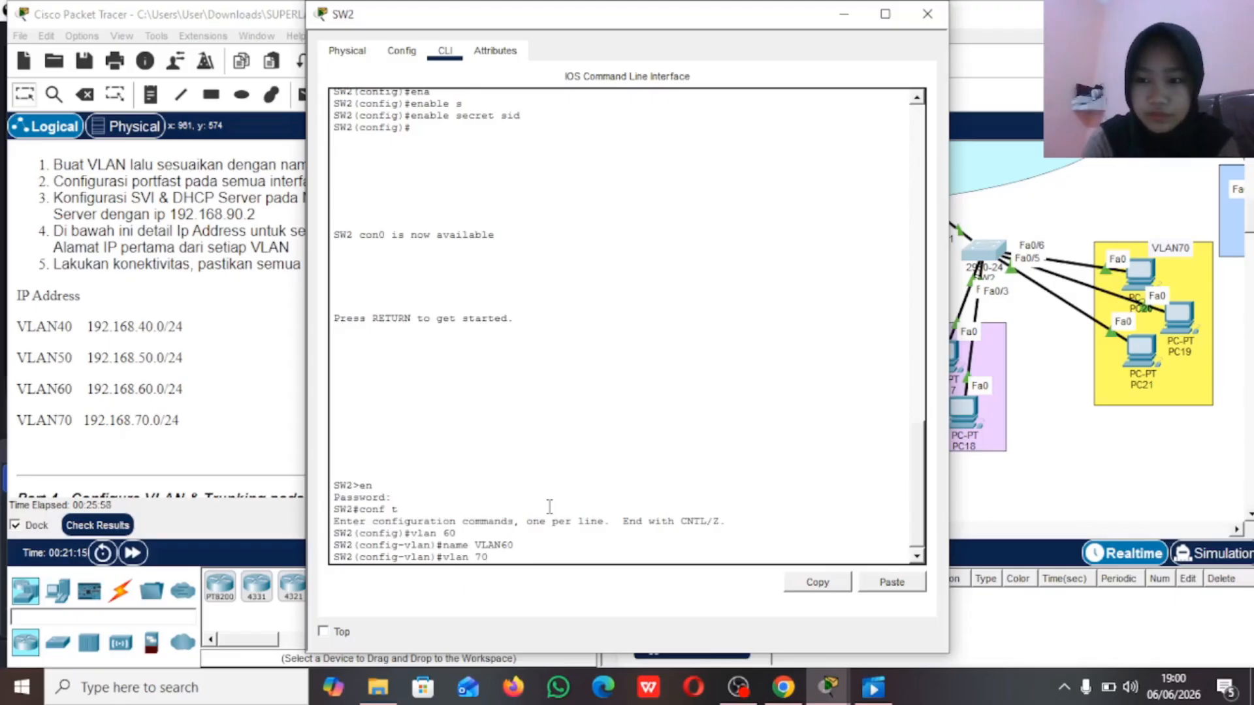
key(Return)
text(name VLAN70)
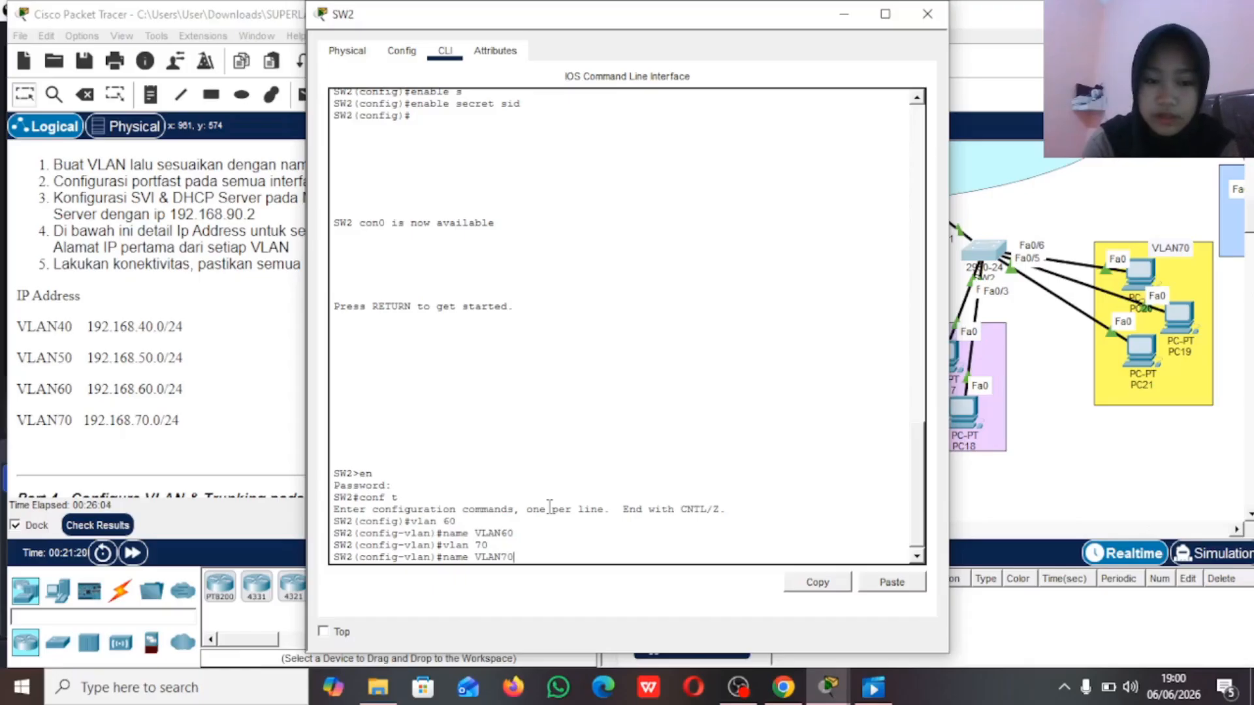
key(Return)
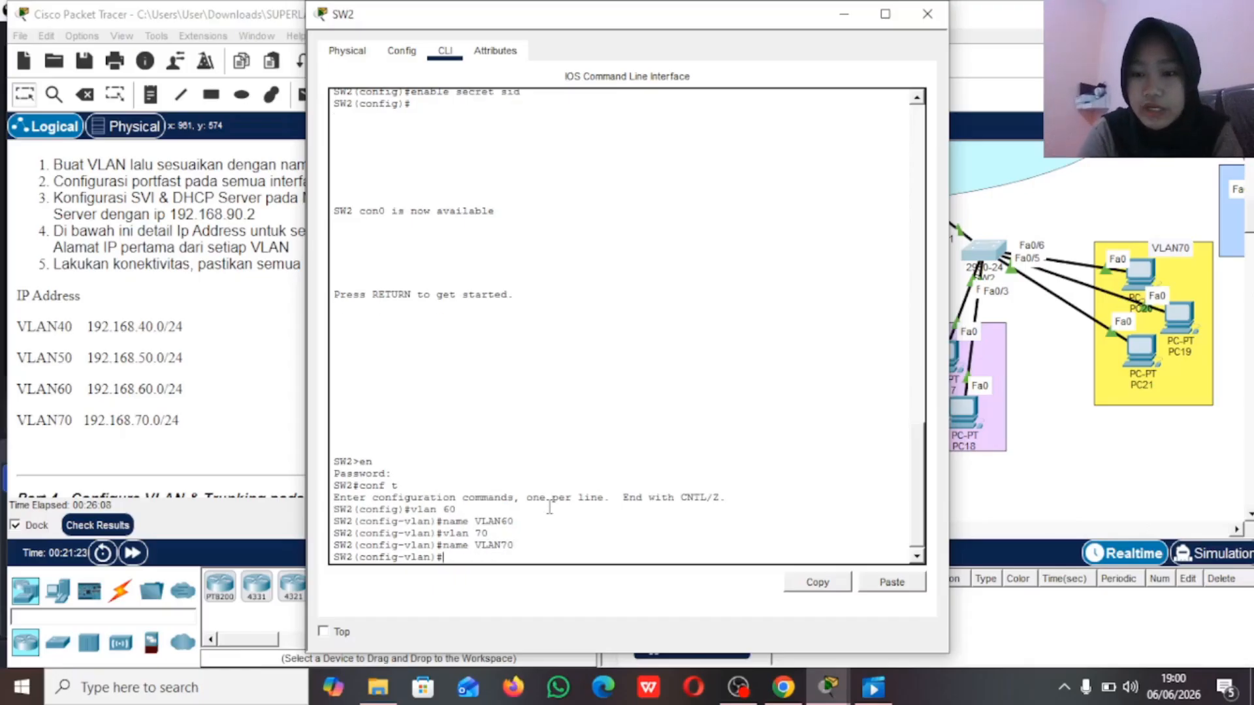
text(ex)
key(Return)
Step: Select interface range fa0/2-3 on SW2 and set it to access mode
text(int range fa0)
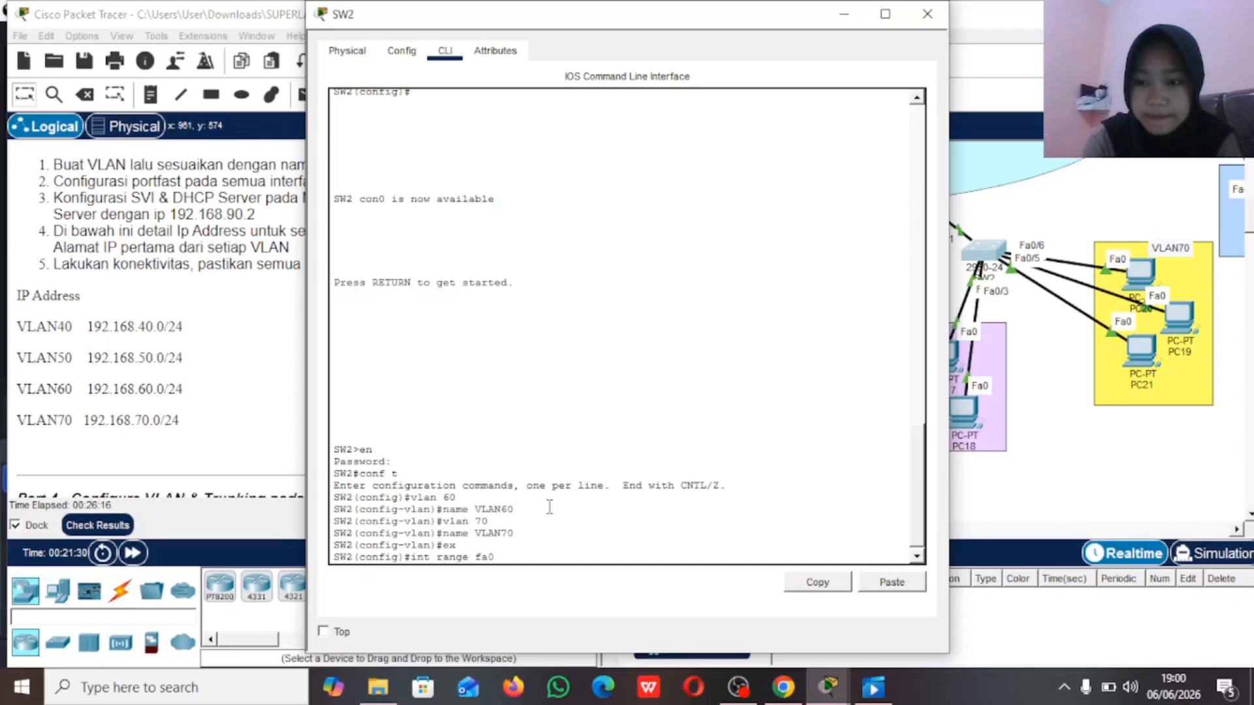
text(/3-3)
key(BackSpace)
key(BackSpace)
key(BackSpace)
text(2-3)
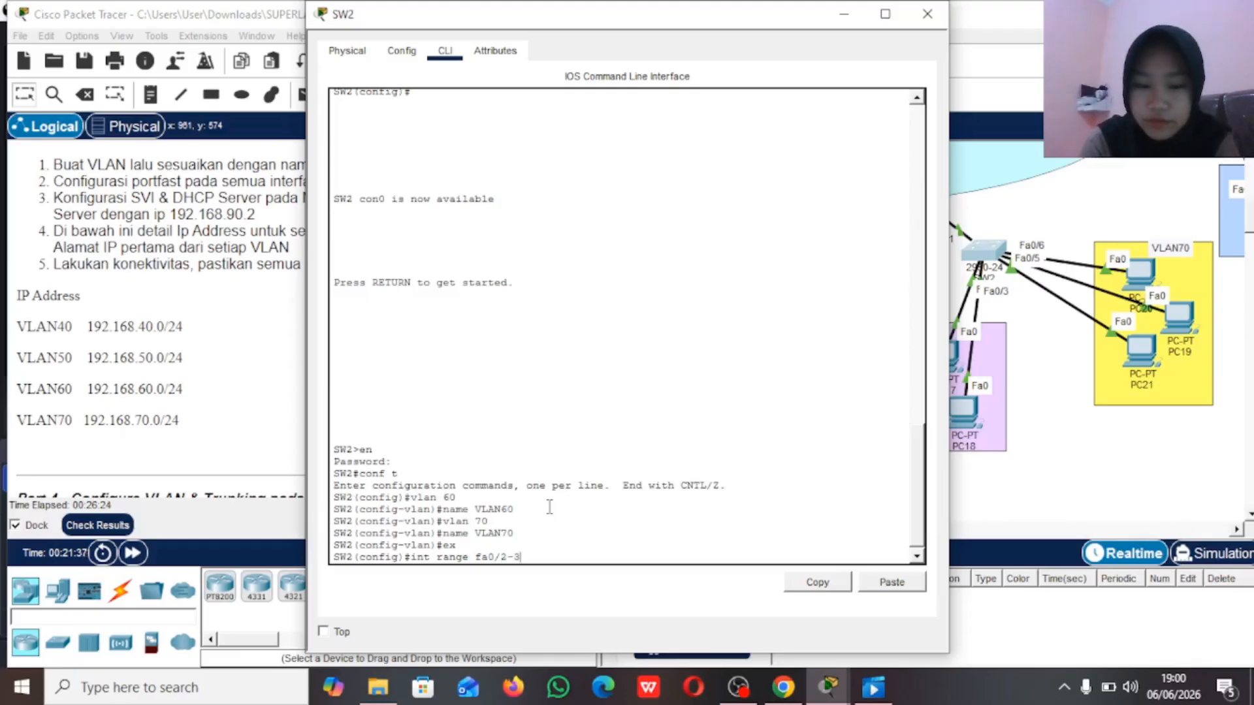
key(Return)
text(sw)
key(Tab)
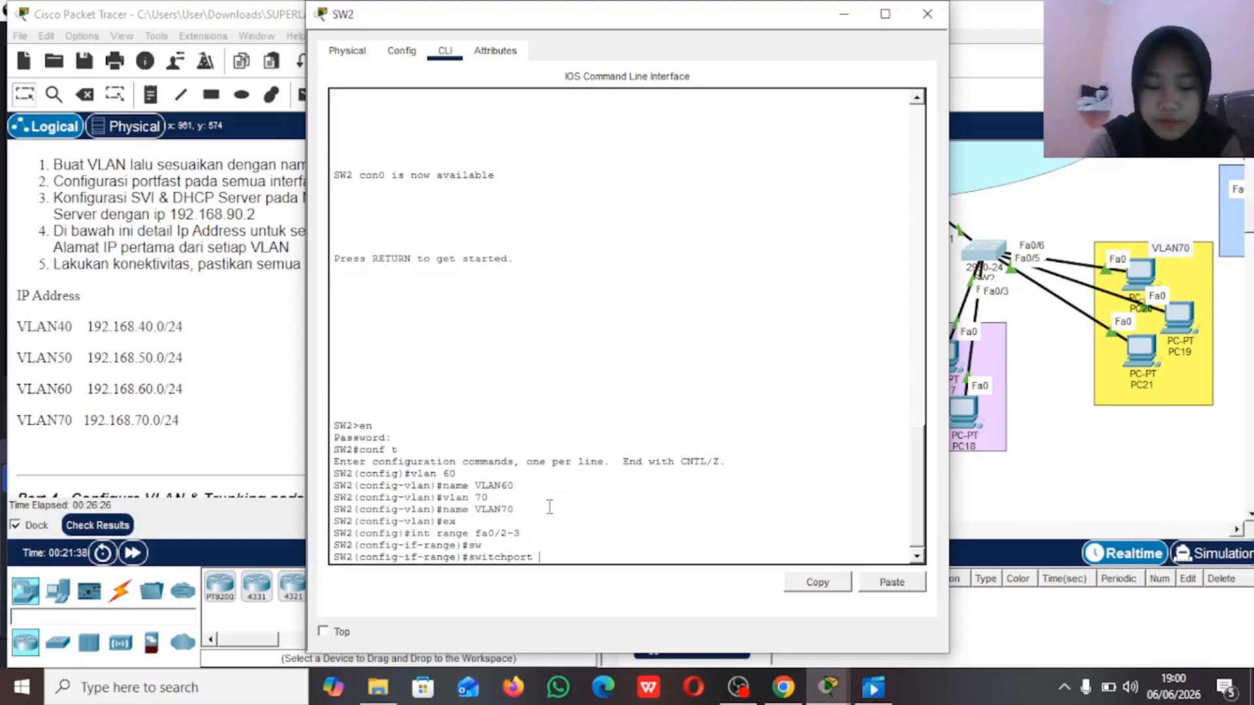
text(m)
key(Tab)
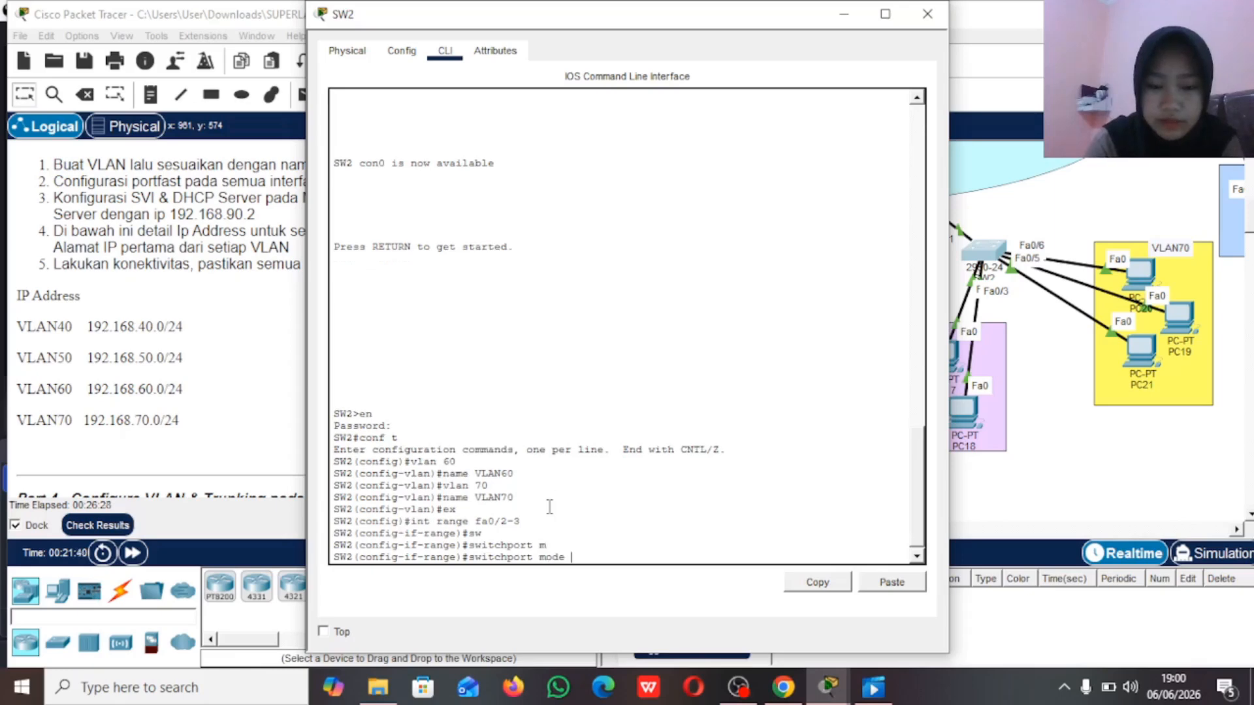
key(Tab)
text(a)
key(Tab)
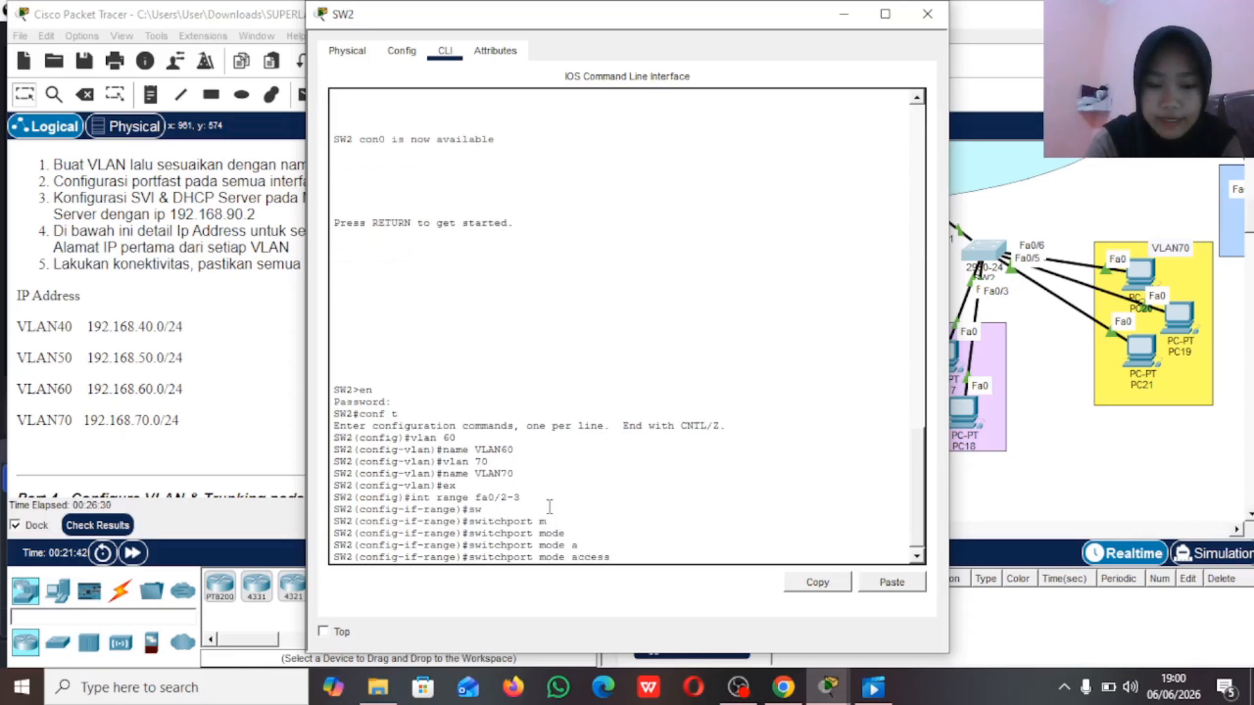
key(Return)
Step: Assign SW2's interfaces fa0/2-3 to access VLAN 60
text(sw)
key(Tab)
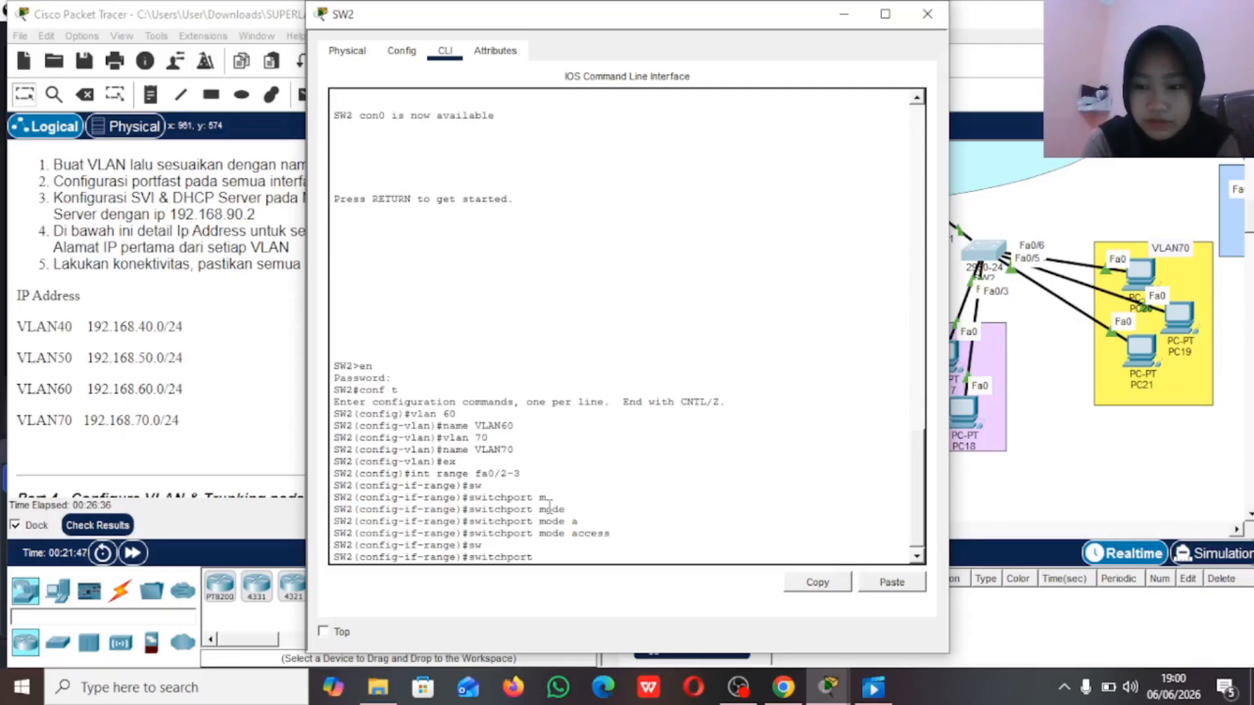
text(a)
key(Tab)
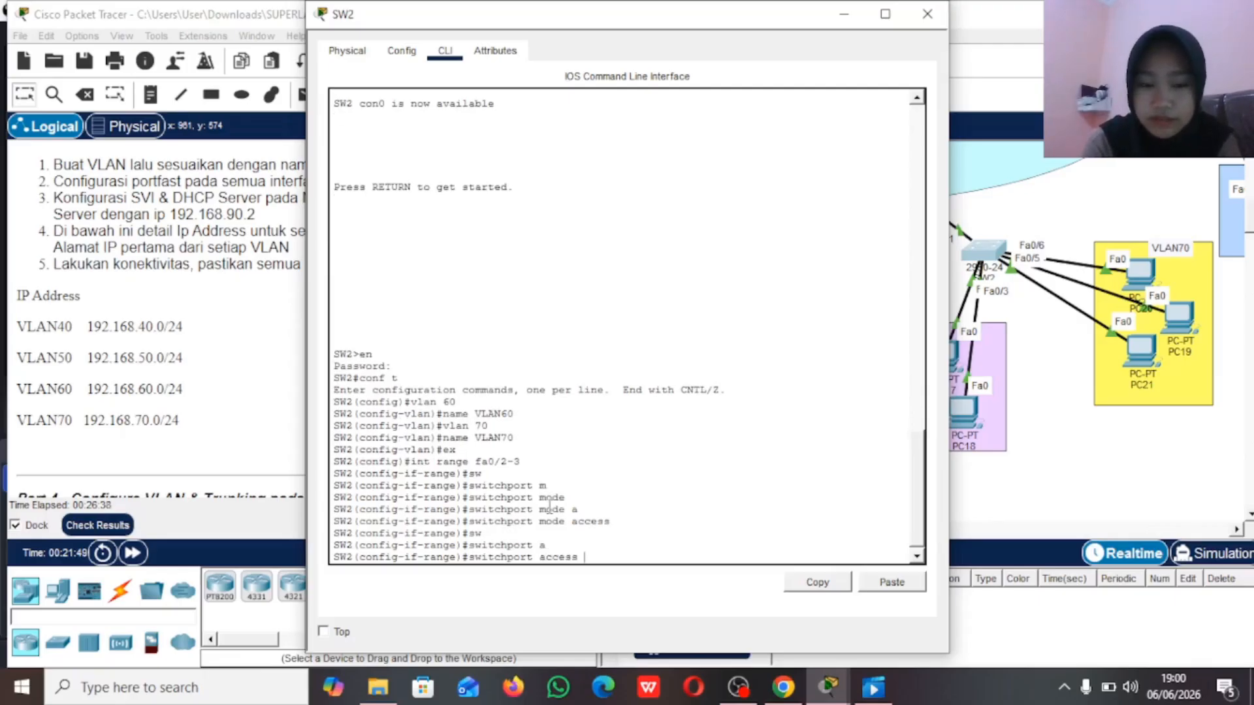
text(v)
key(Tab)
text(60)
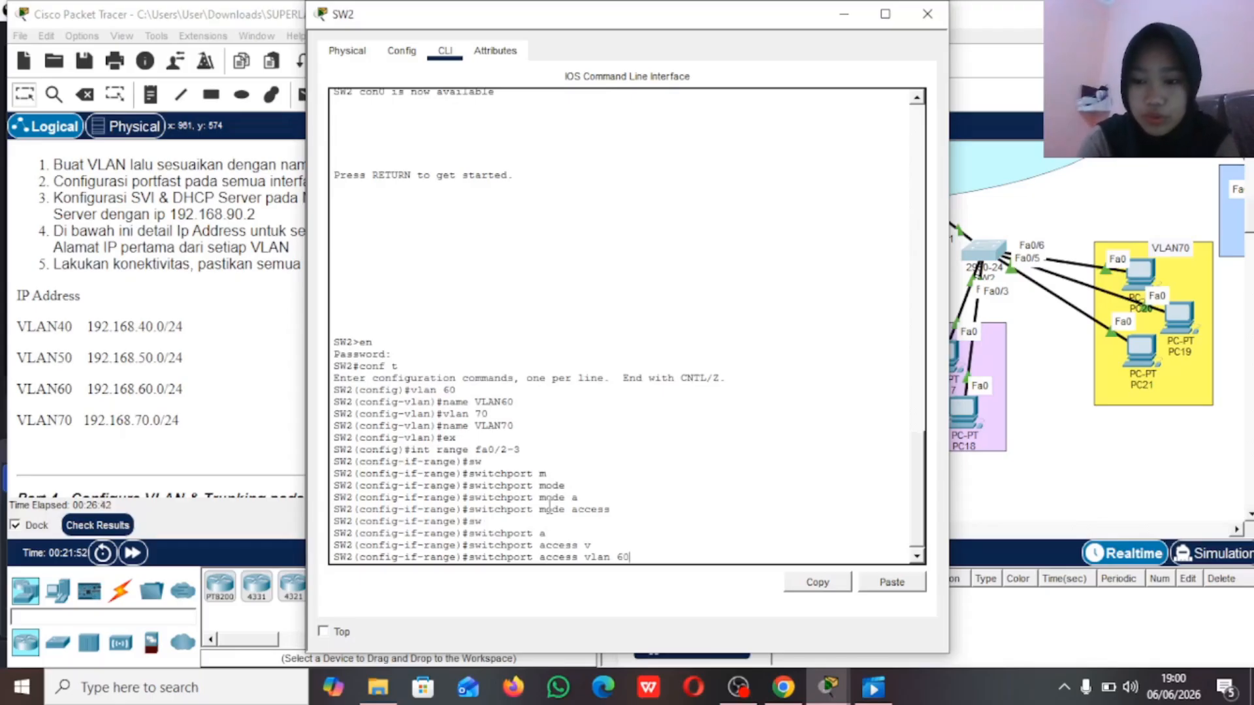
key(Return)
Step: Enable spanning-tree portfast on SW2's interfaces fa0/2-3 and return to global configuration mode
text(span)
key(Tab)
text(po)
key(Tab)
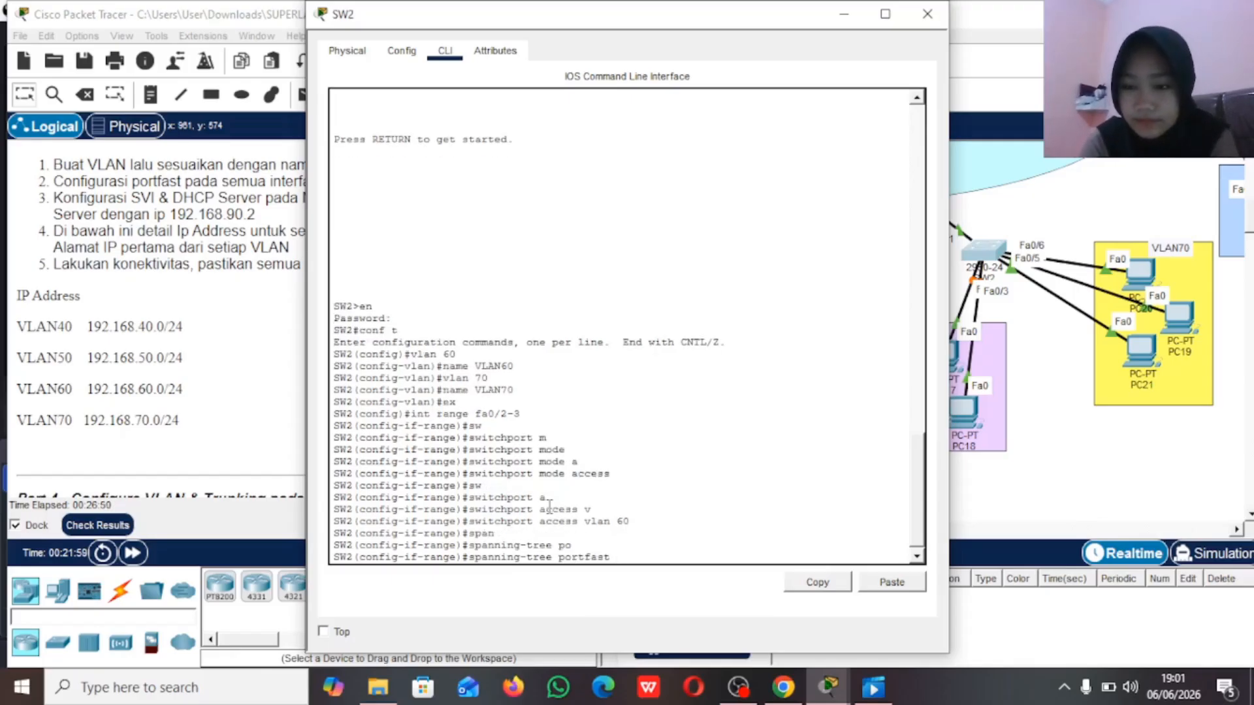
key(Return)
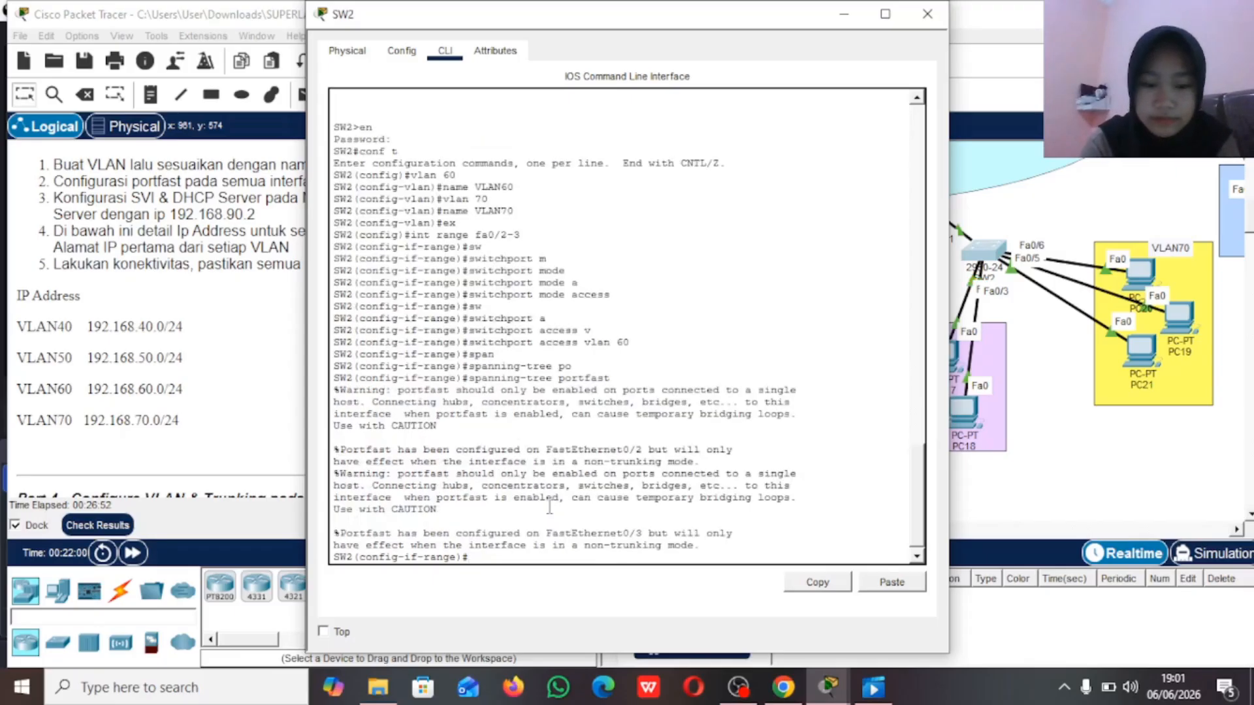
text(ex)
key(Return)
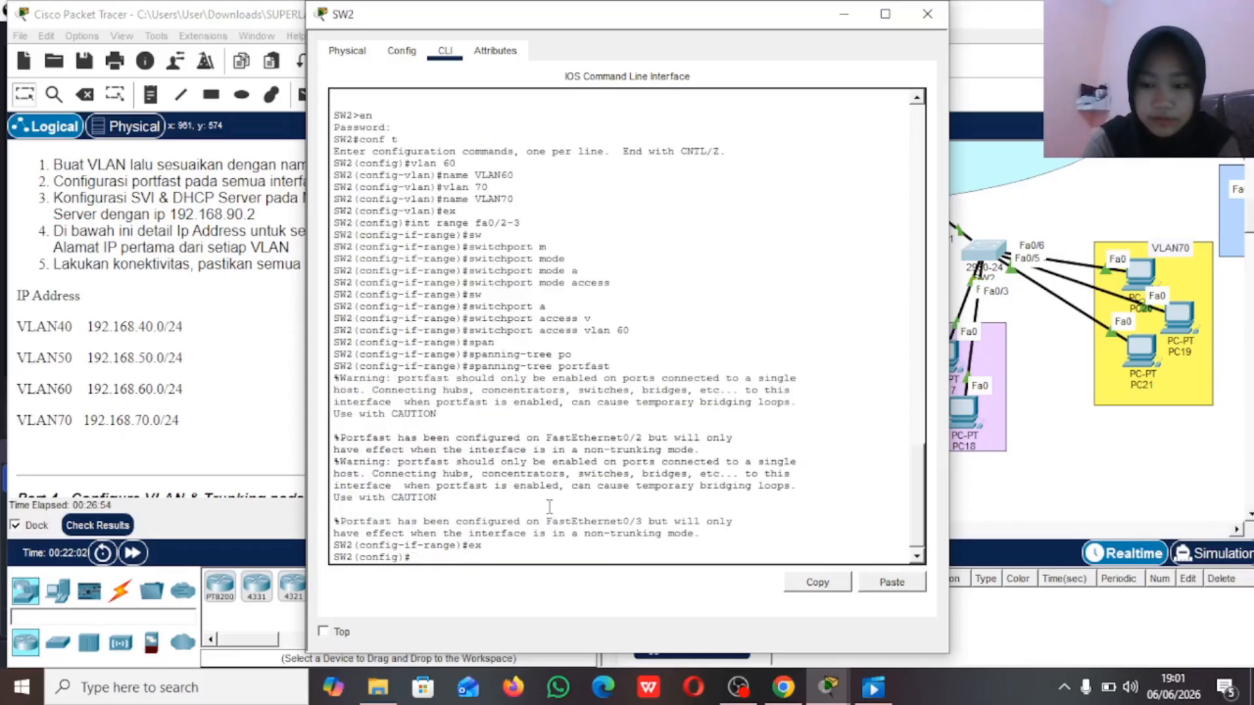
Step: Select interface range fa0/4-6 on SW2 and set it to access mode
text(int ra)
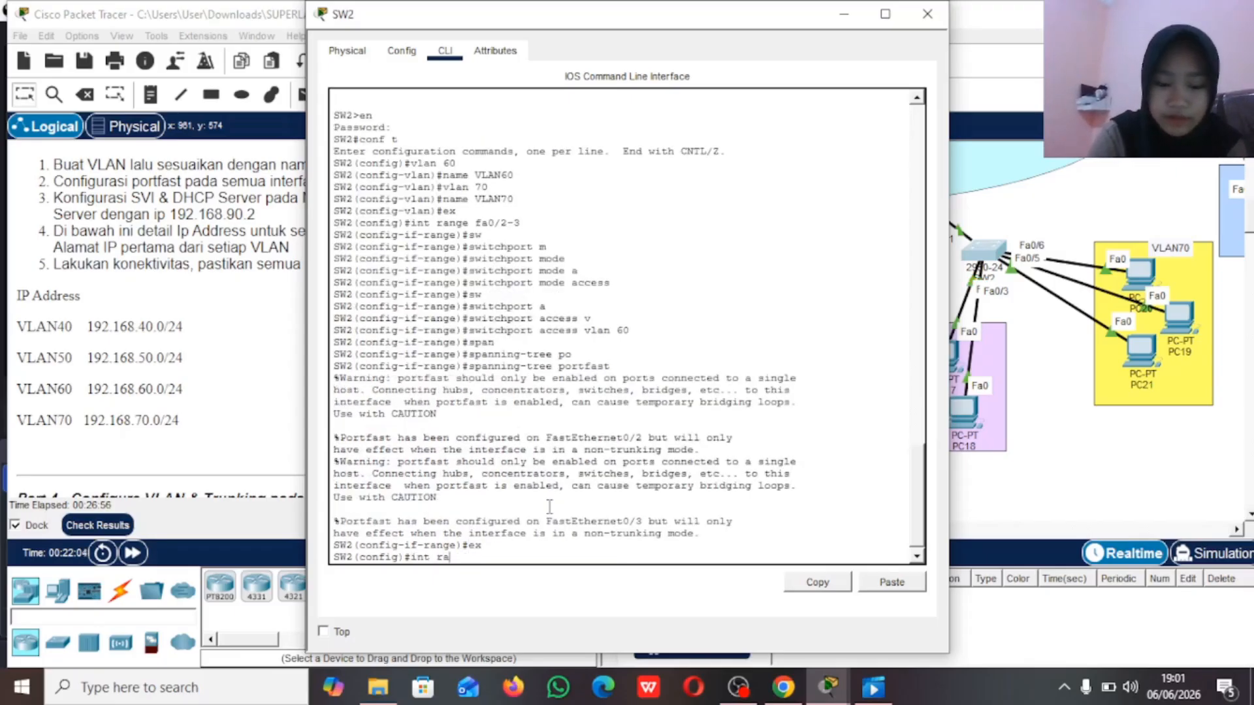
text(nge fa0)
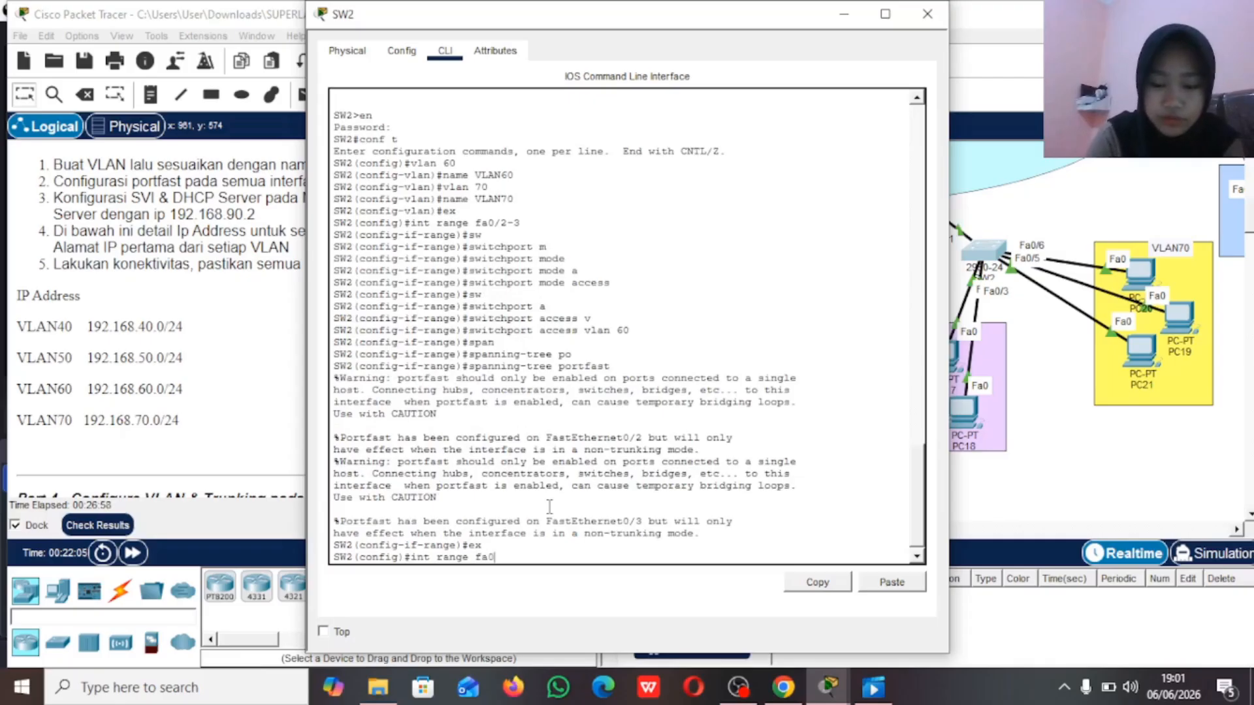
text(/4-6)
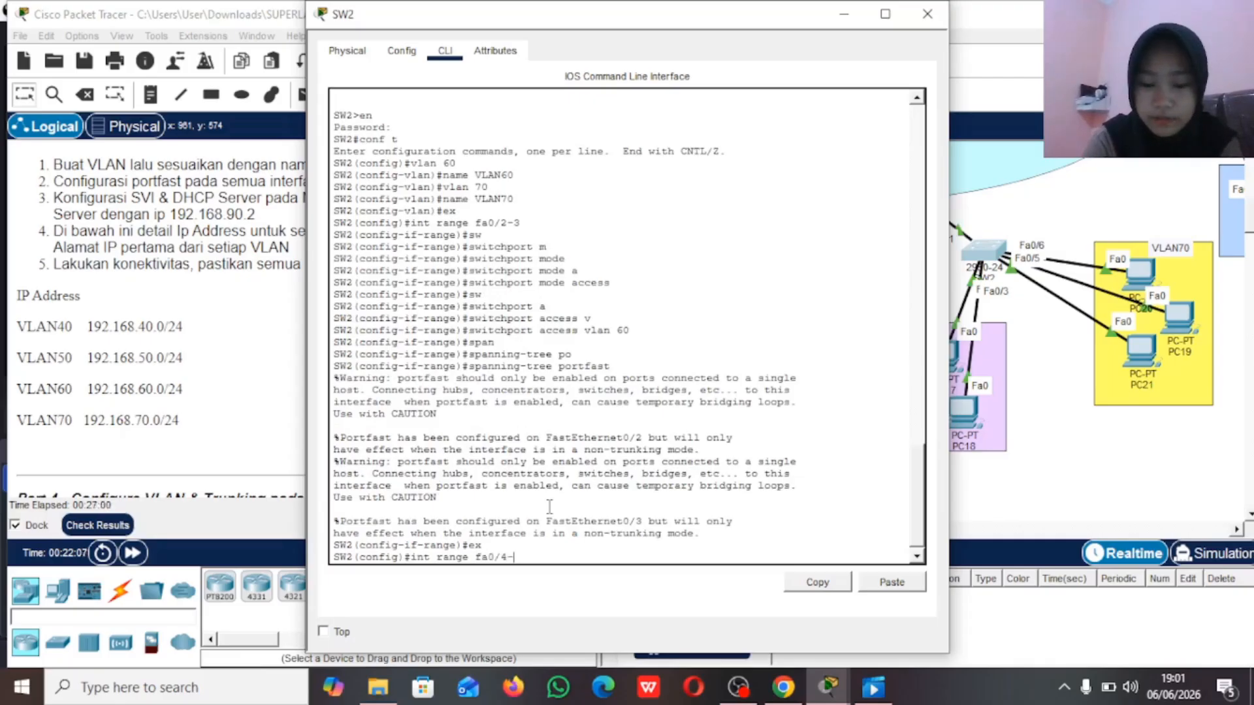
key(Return)
text(sw)
key(Tab)
text(m)
key(Tab)
text(a)
key(Tab)
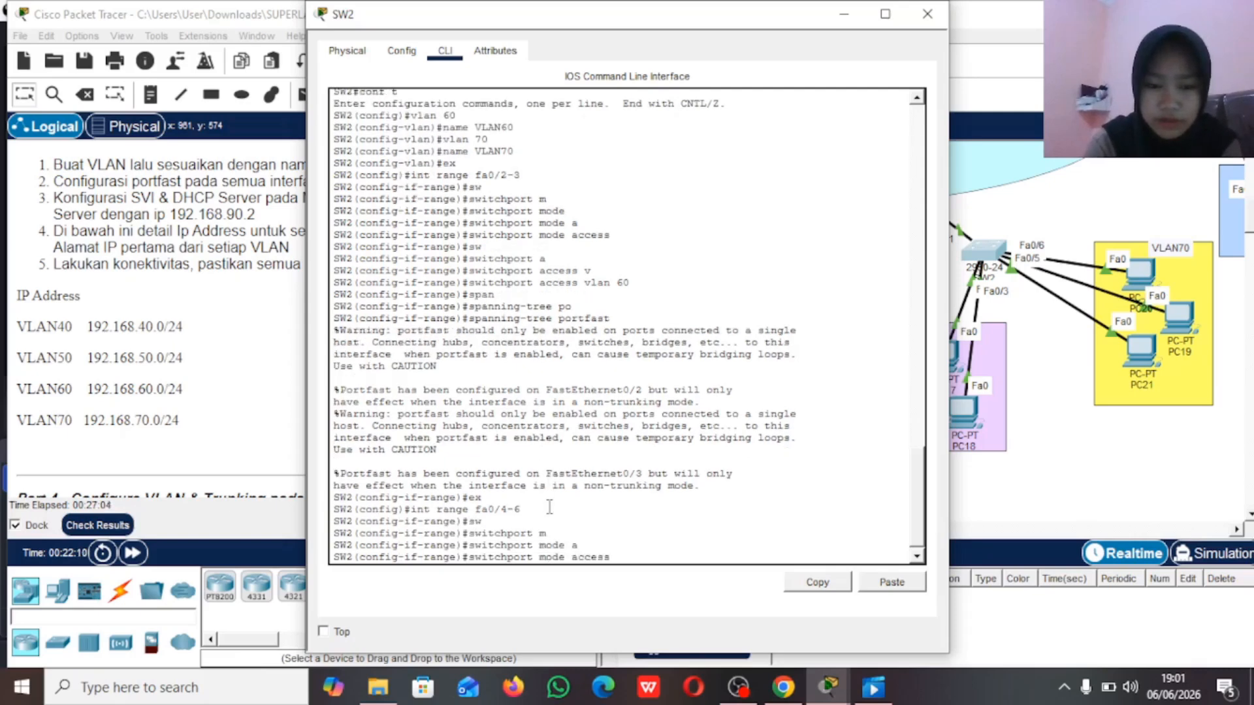
key(Return)
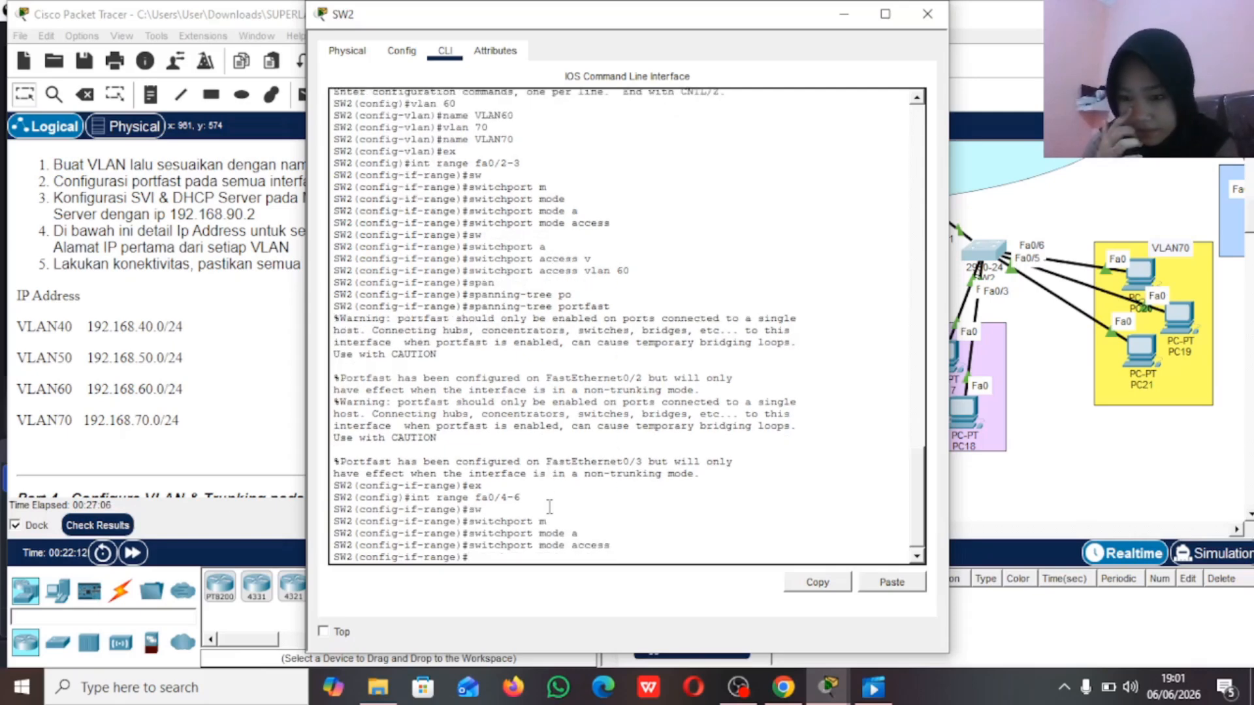
Step: Assign SW2's interfaces fa0/4-6 to access VLAN 70
text(sw)
key(Tab)
text(a)
key(Tab)
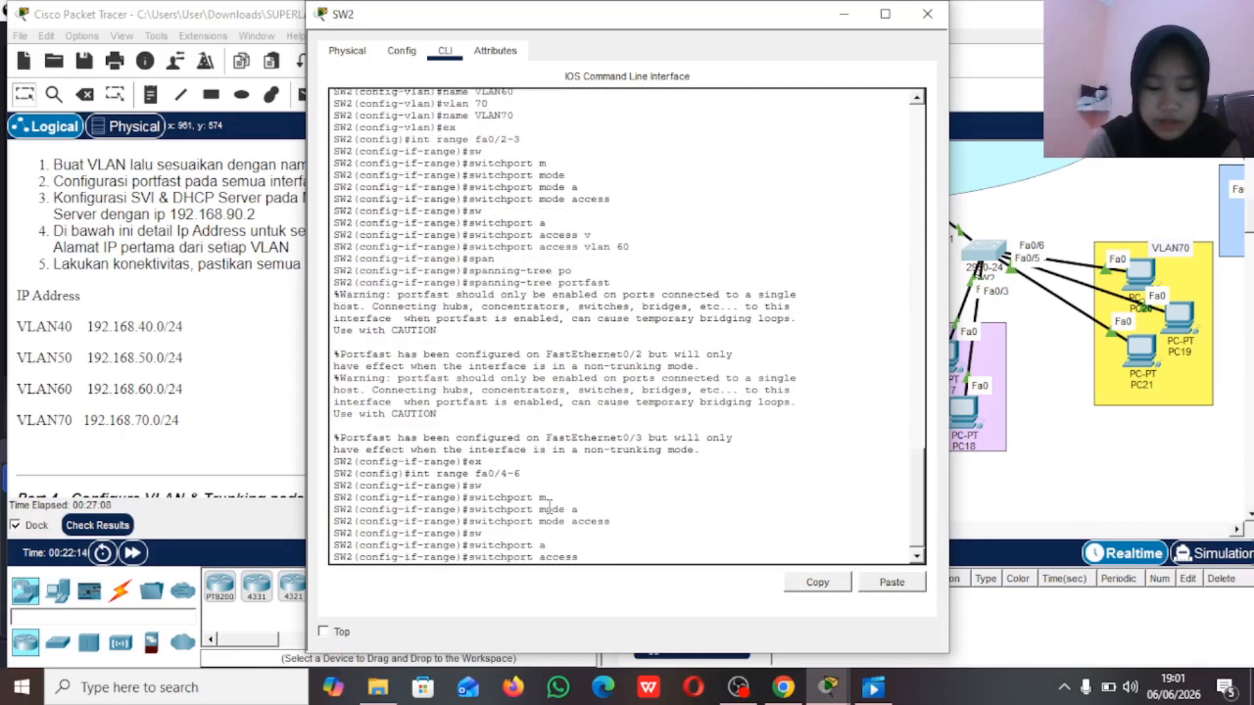
text(v)
key(Tab)
text(70)
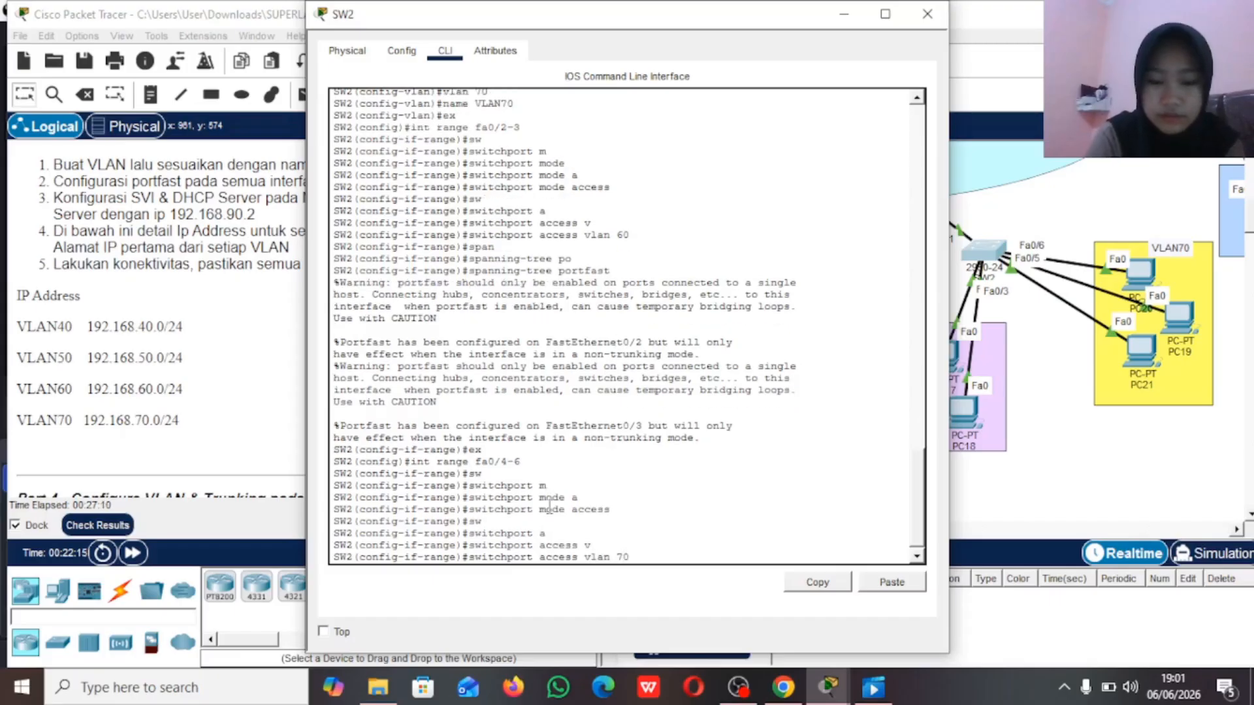
key(Return)
Step: Enable spanning-tree portfast on SW2's interfaces fa0/4-6 and return to global configuration mode
text(spa)
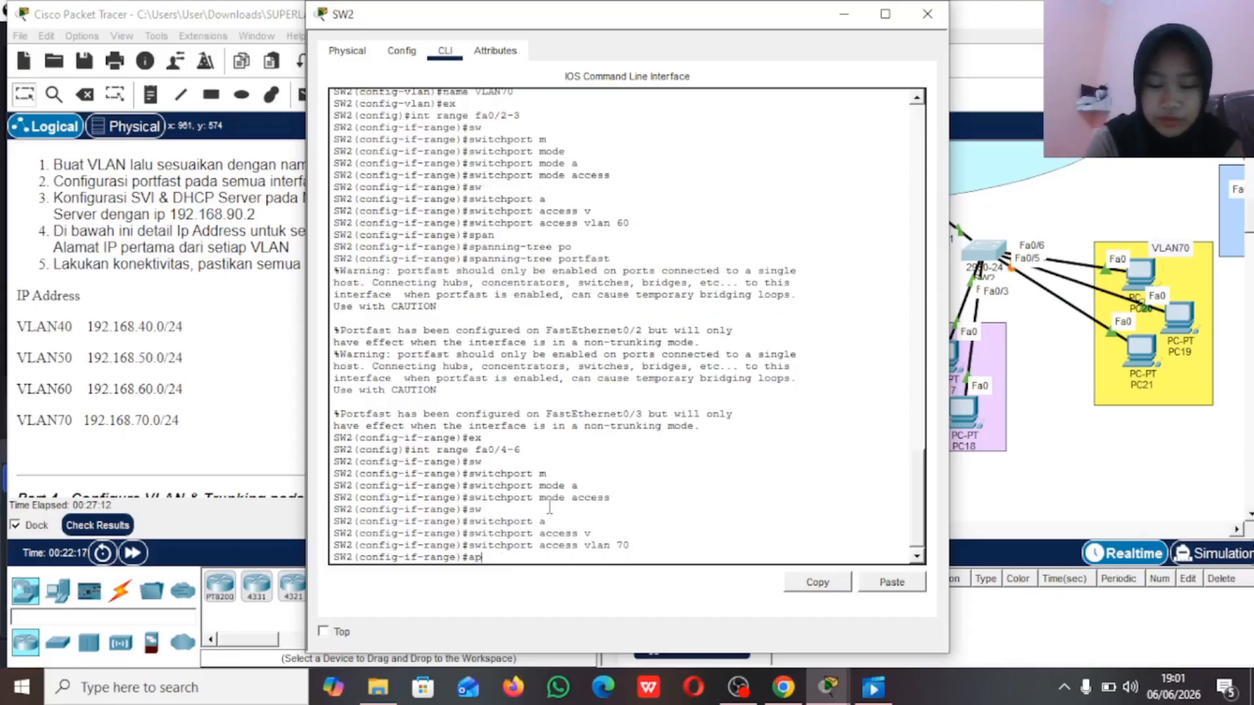
text(n)
key(Tab)
text(po)
key(Tab)
key(Return)
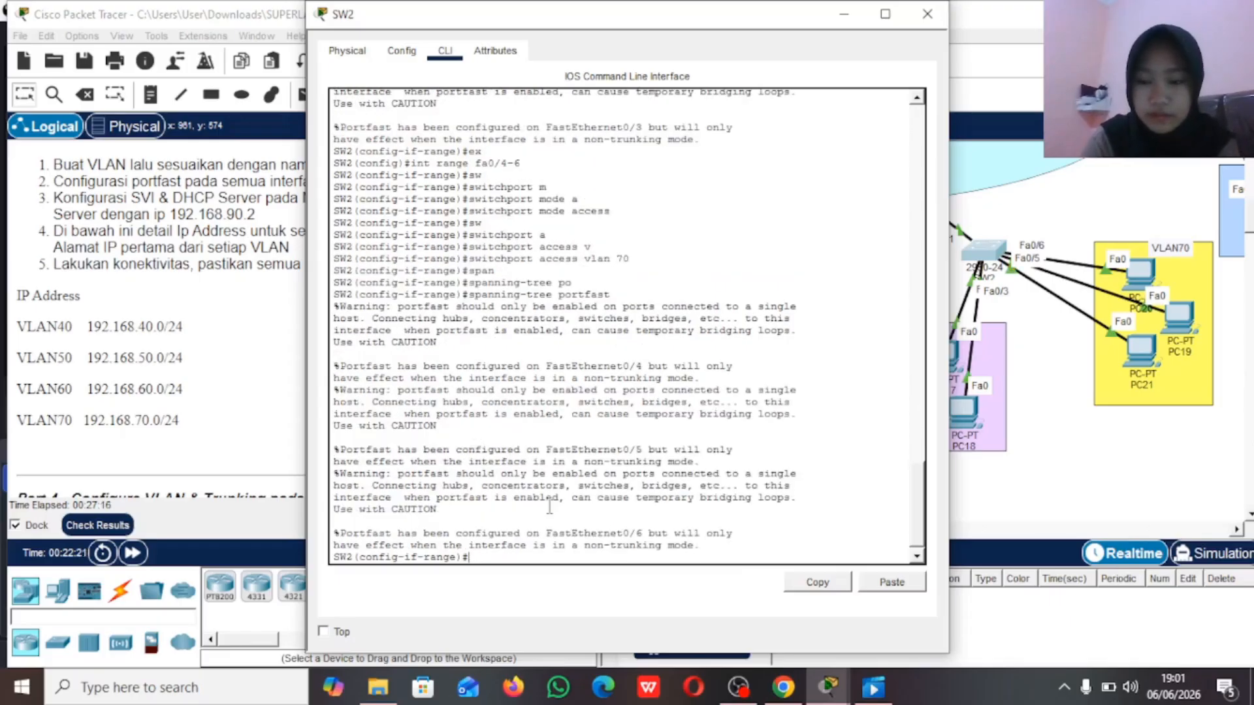
text(ex)
key(Return)
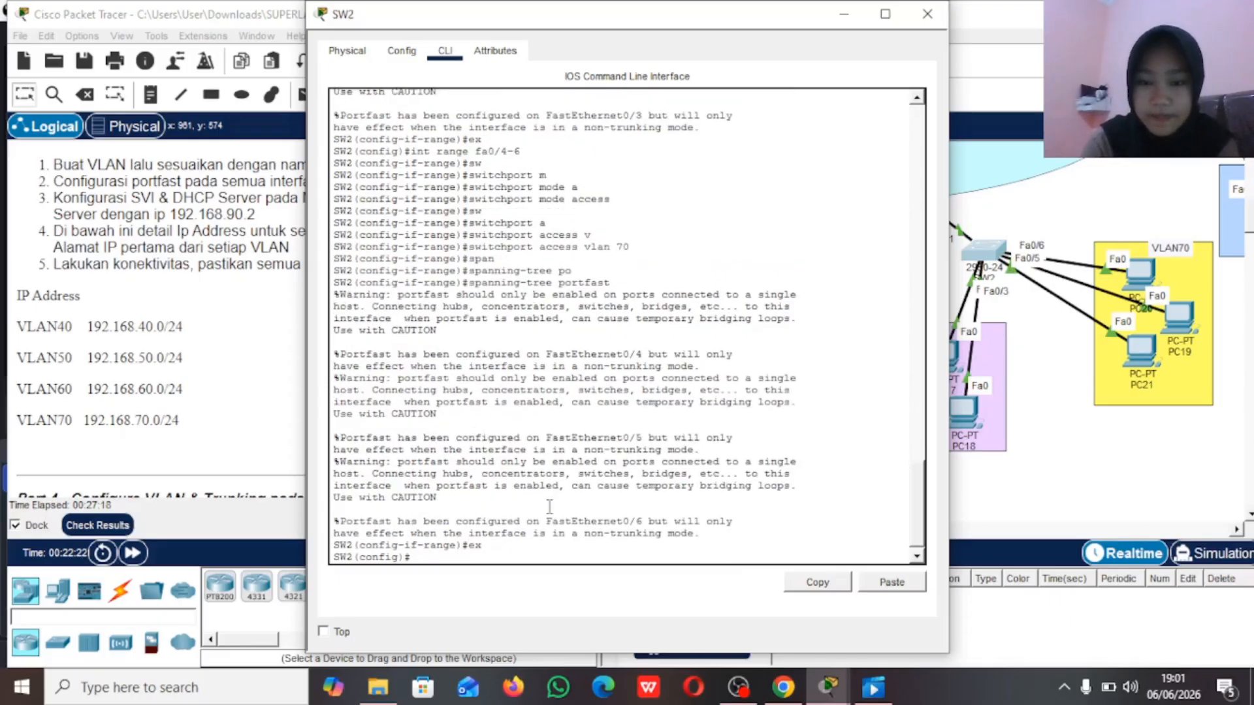
Step: Check SW2's uplink port in the topology and set interface fa0/1 to trunk mode
click(961, 305)
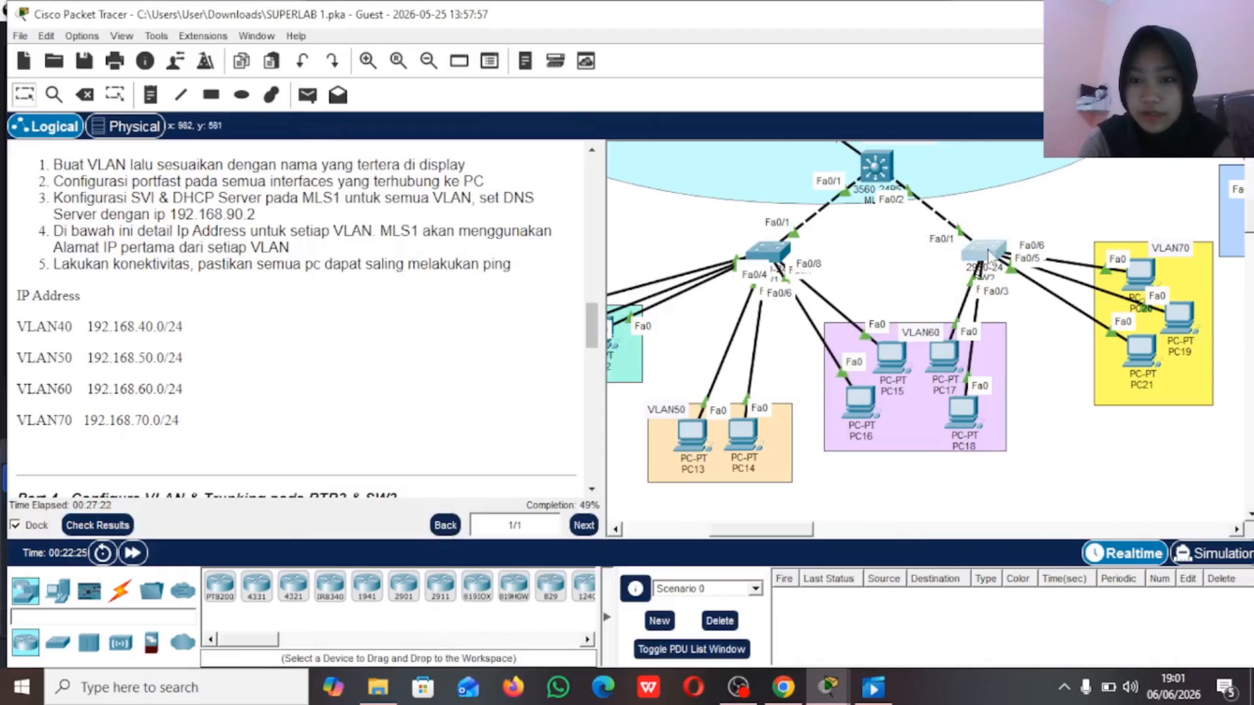
click(981, 250)
text(int fa0)
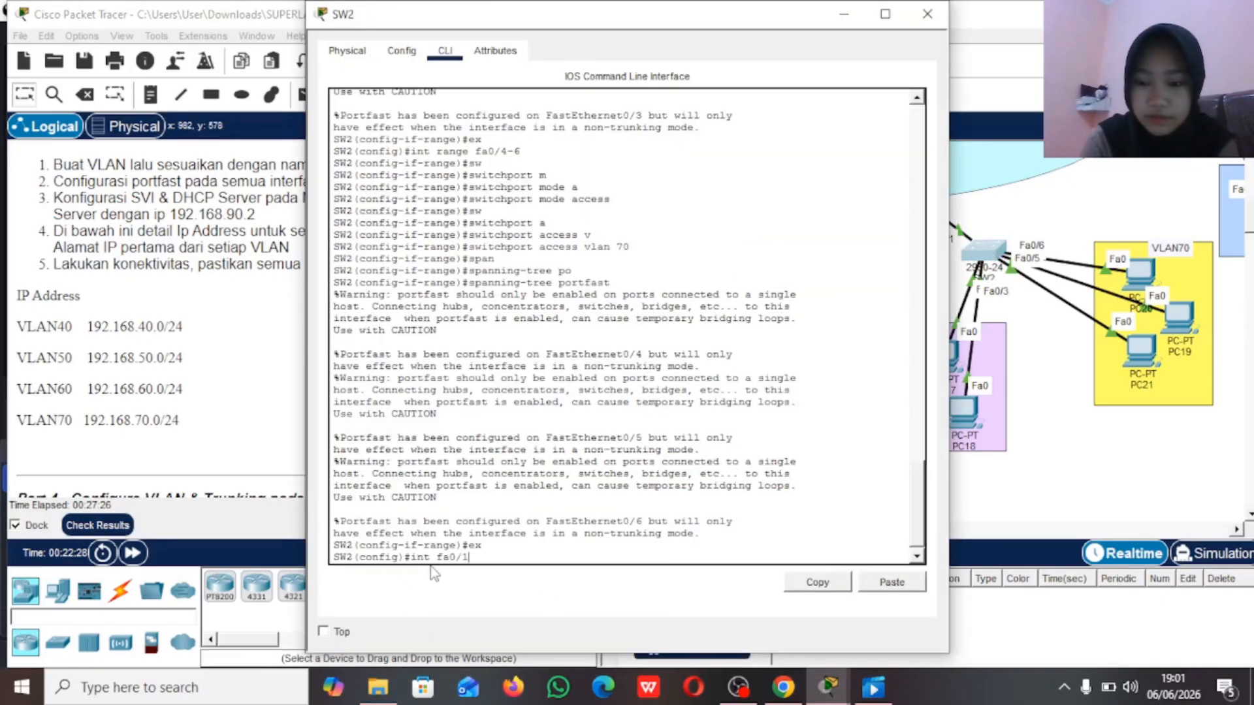
text(/1)
key(Return)
text(sw)
key(Tab)
text(m)
key(Tab)
text(t)
key(Tab)
key(Return)
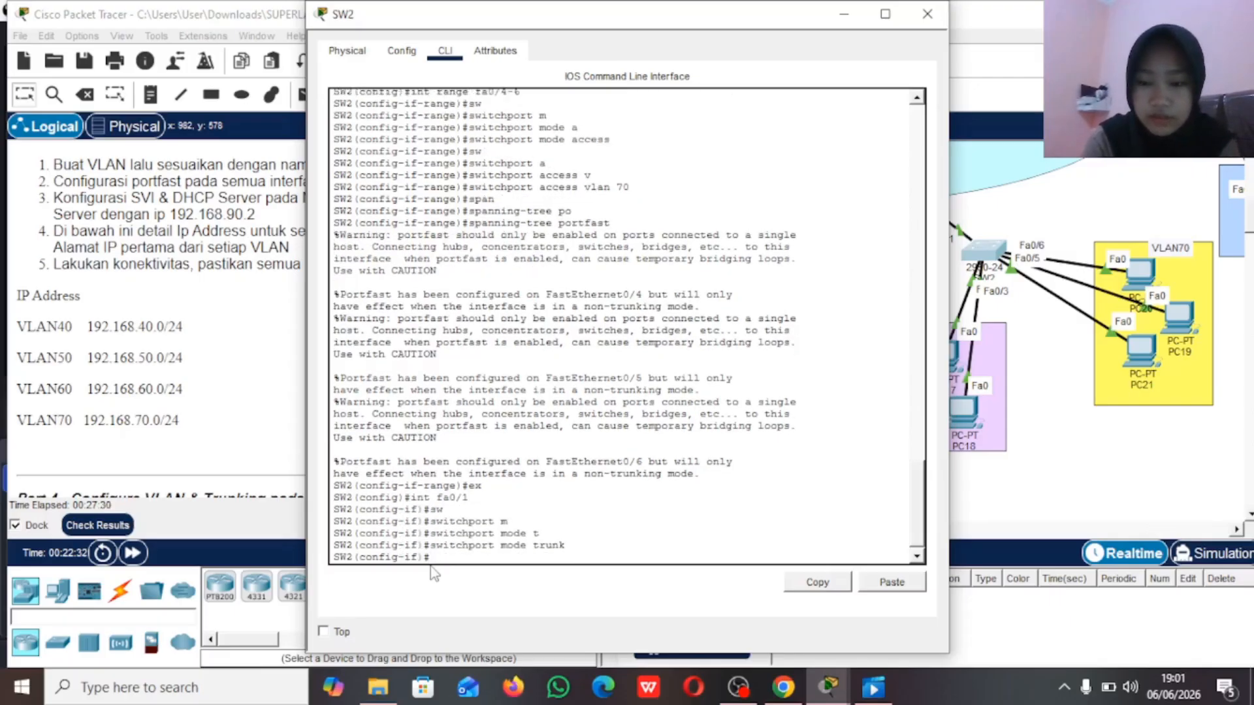
text(sw)
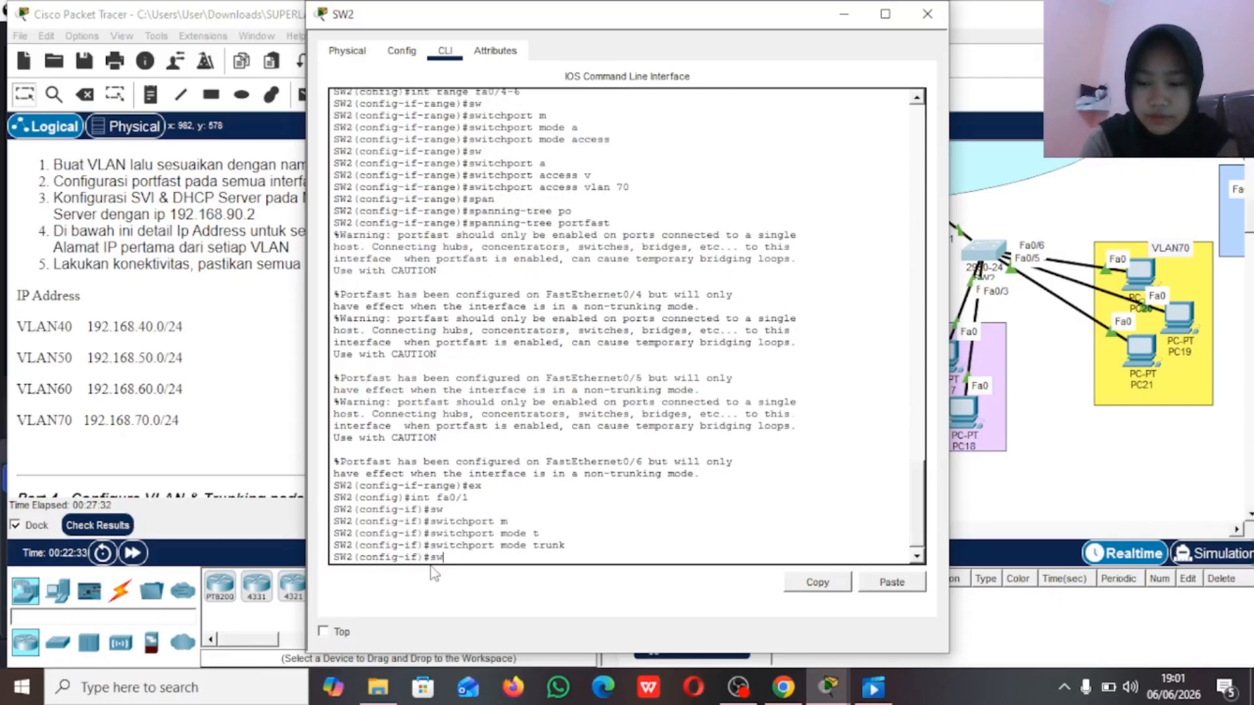
Step: Allow VLANs 60-70 on SW2's fa0/1 trunk
key(Tab)
text(t)
key(Tab)
text(all )
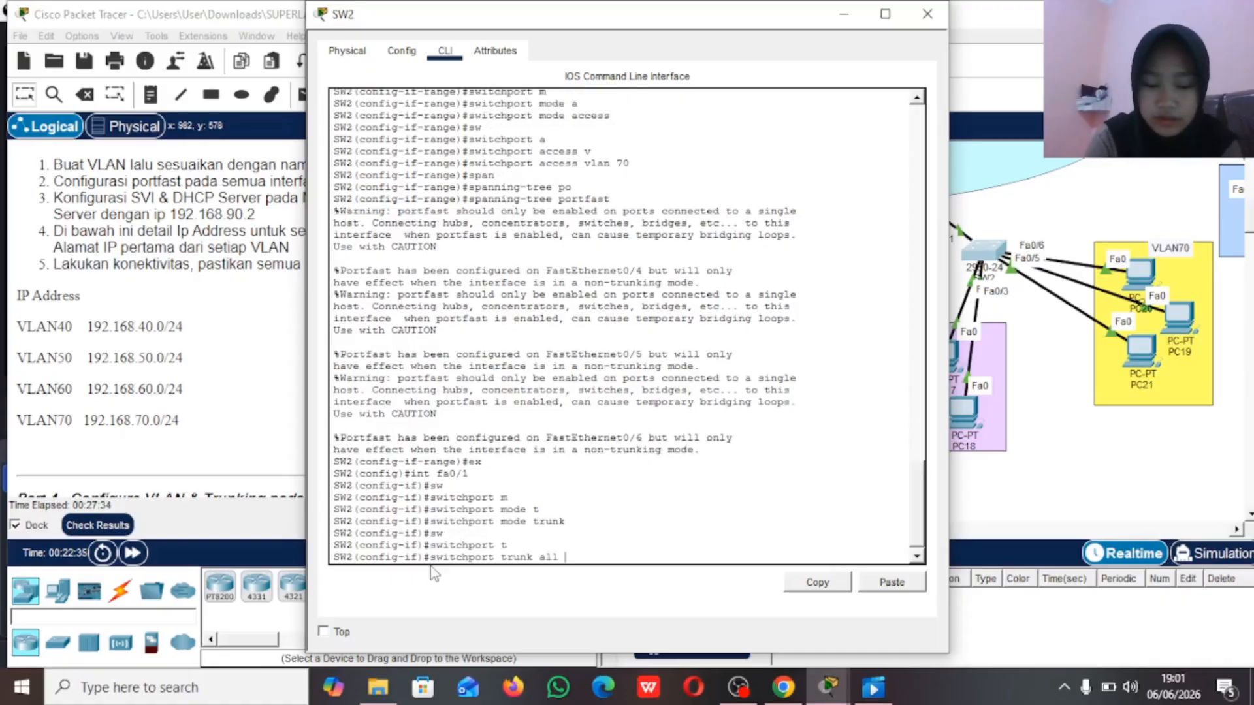
text(vlan 6-)
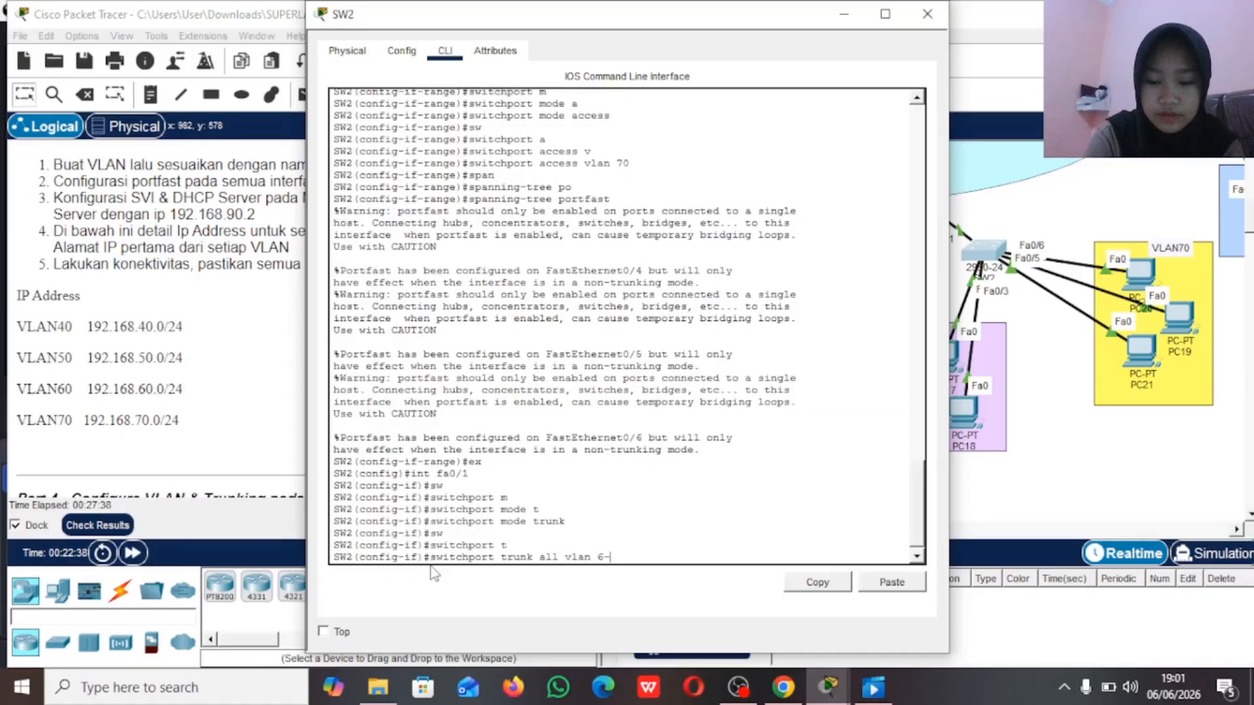
text(0-70)
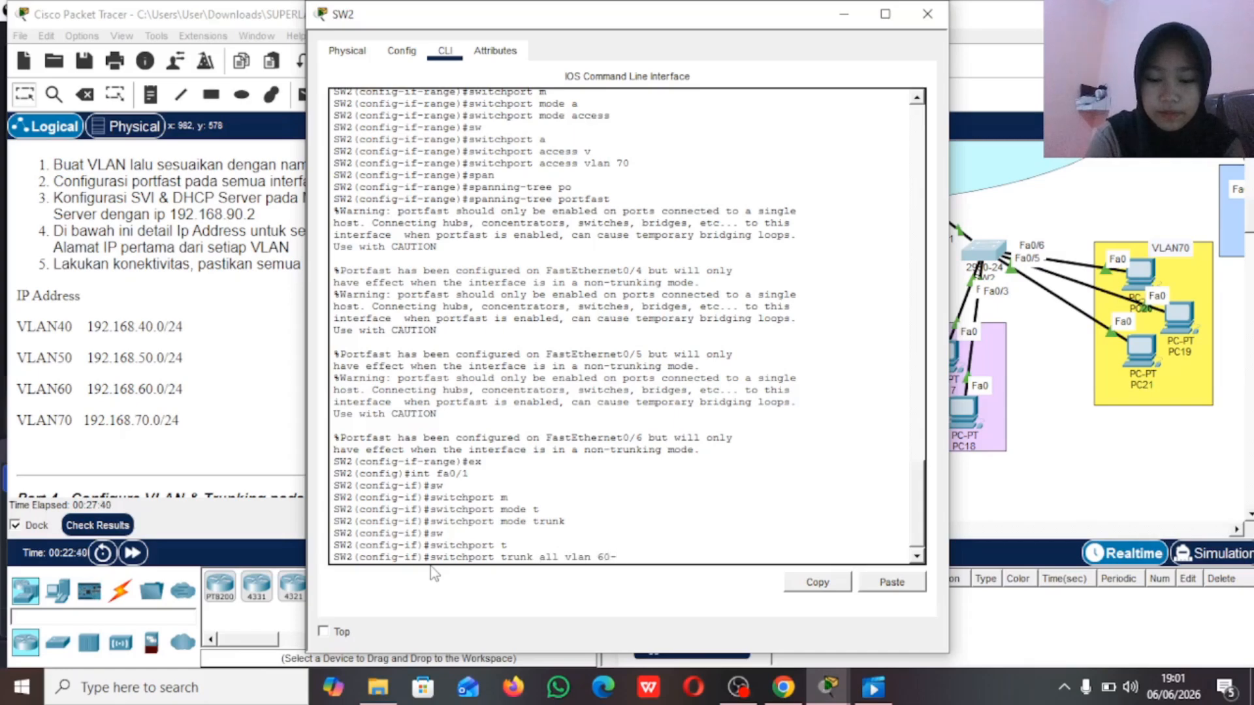
key(Return)
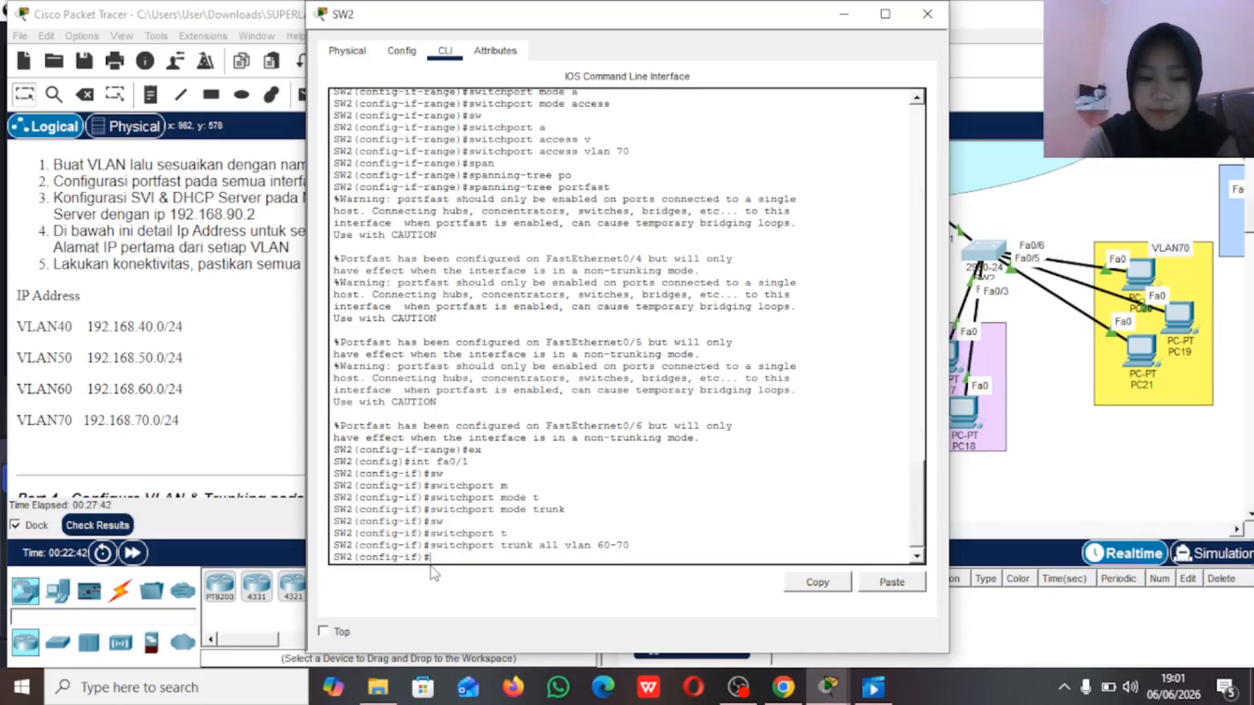
Step: Review the Part 3 and Part 4 instructions, the topology around SW2, and the command-line output on MLS1 and SW2
click(844, 14)
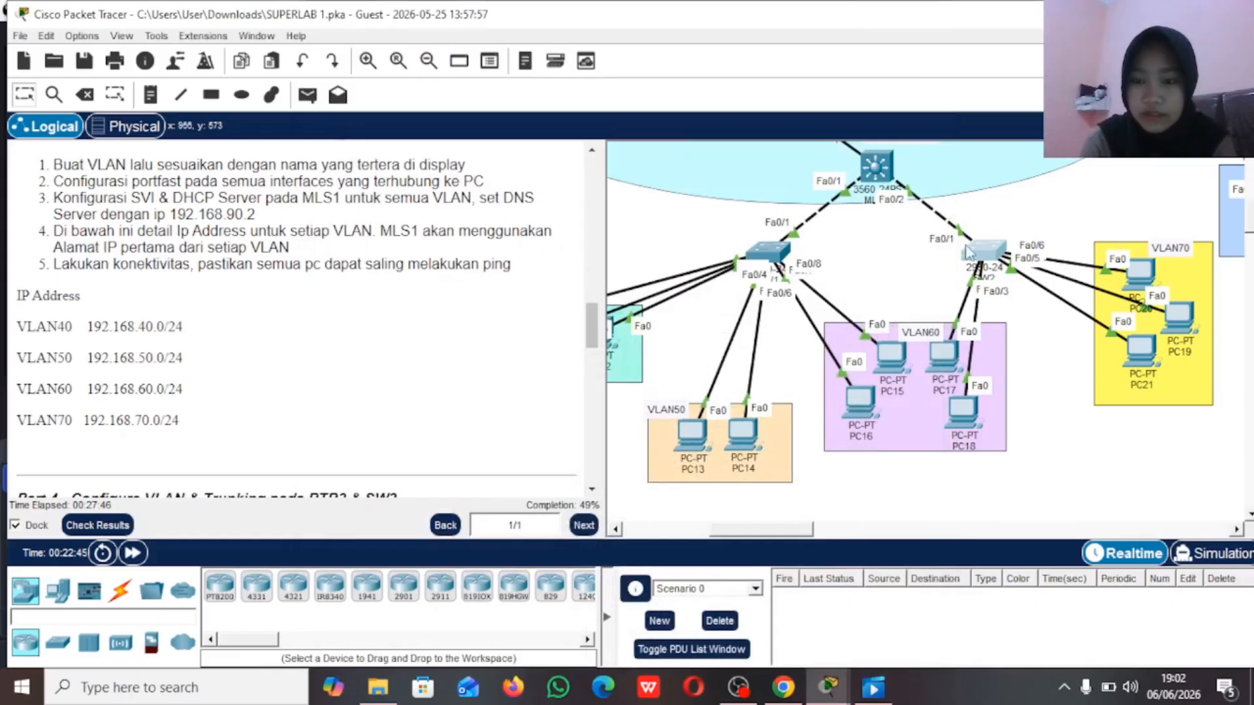
click(989, 252)
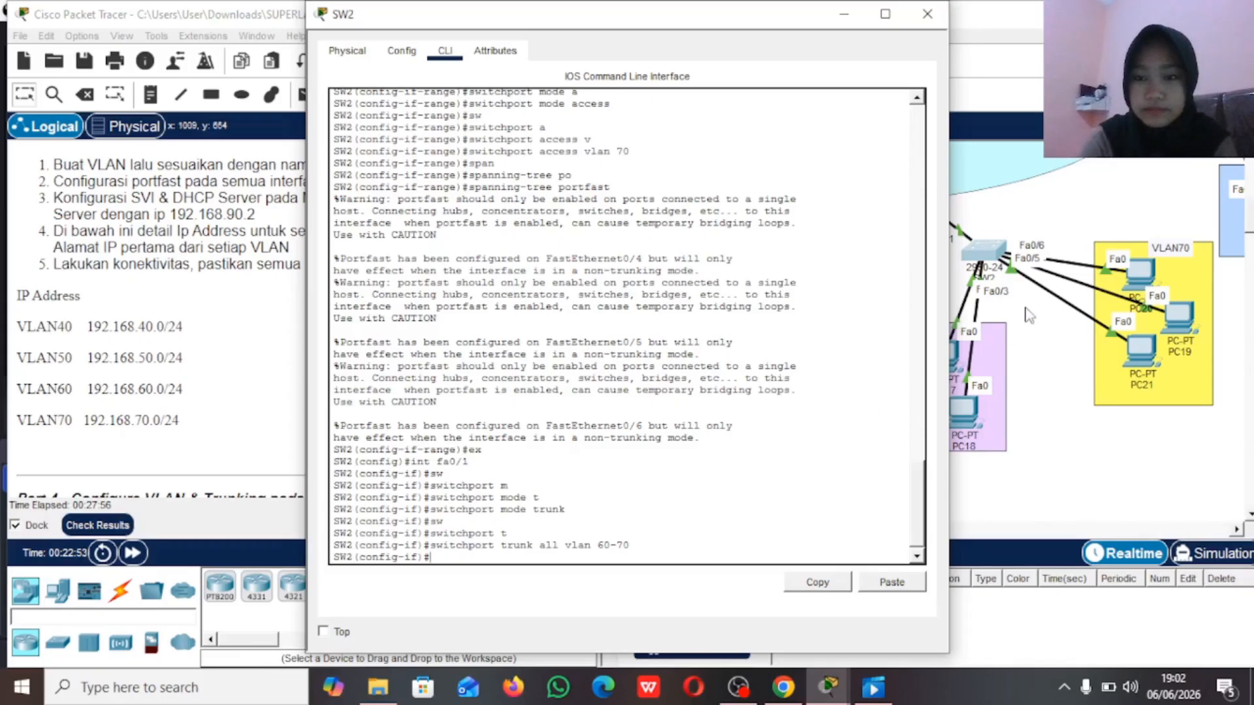
click(1025, 210)
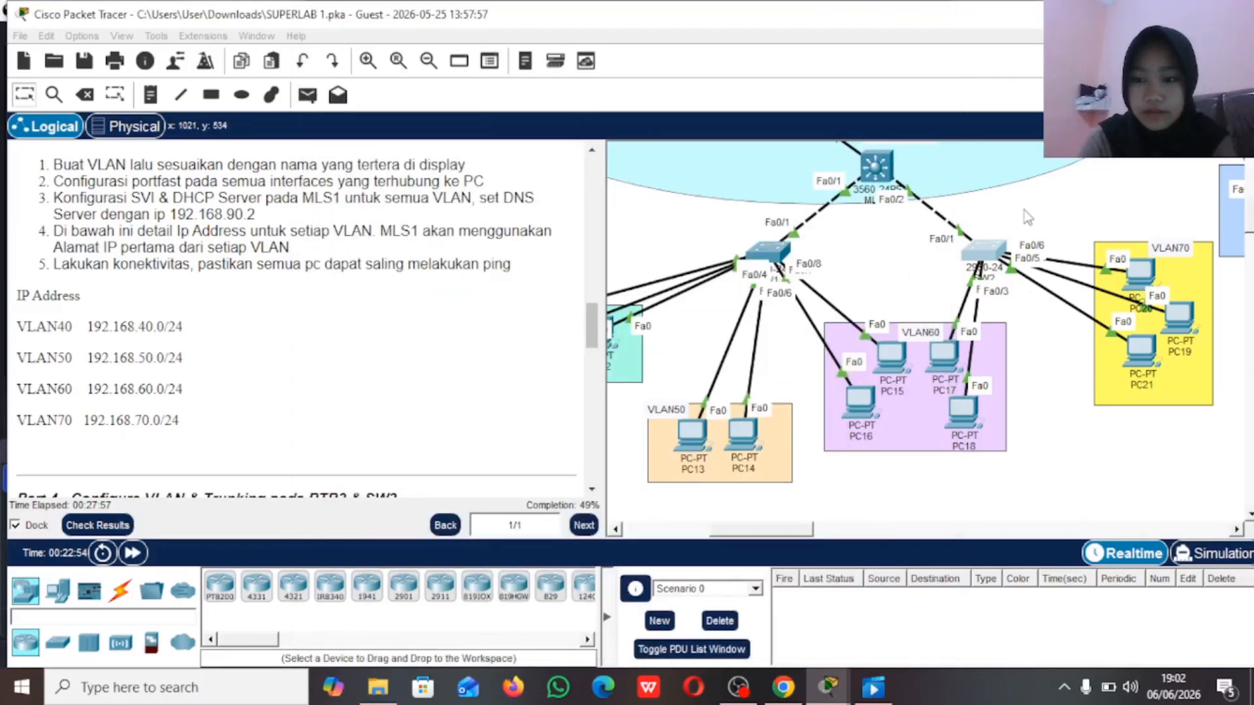
scroll(481, 346, down, 1)
scroll(481, 346, down, 4)
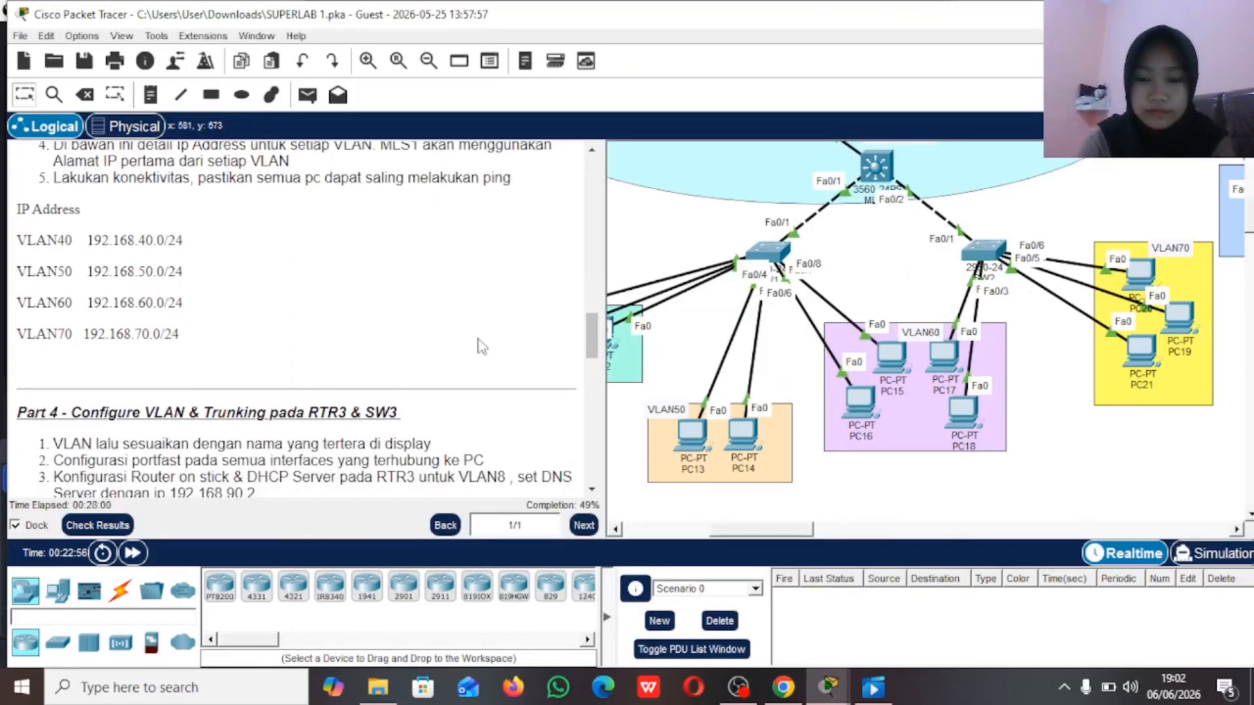
scroll(481, 346, down, 6)
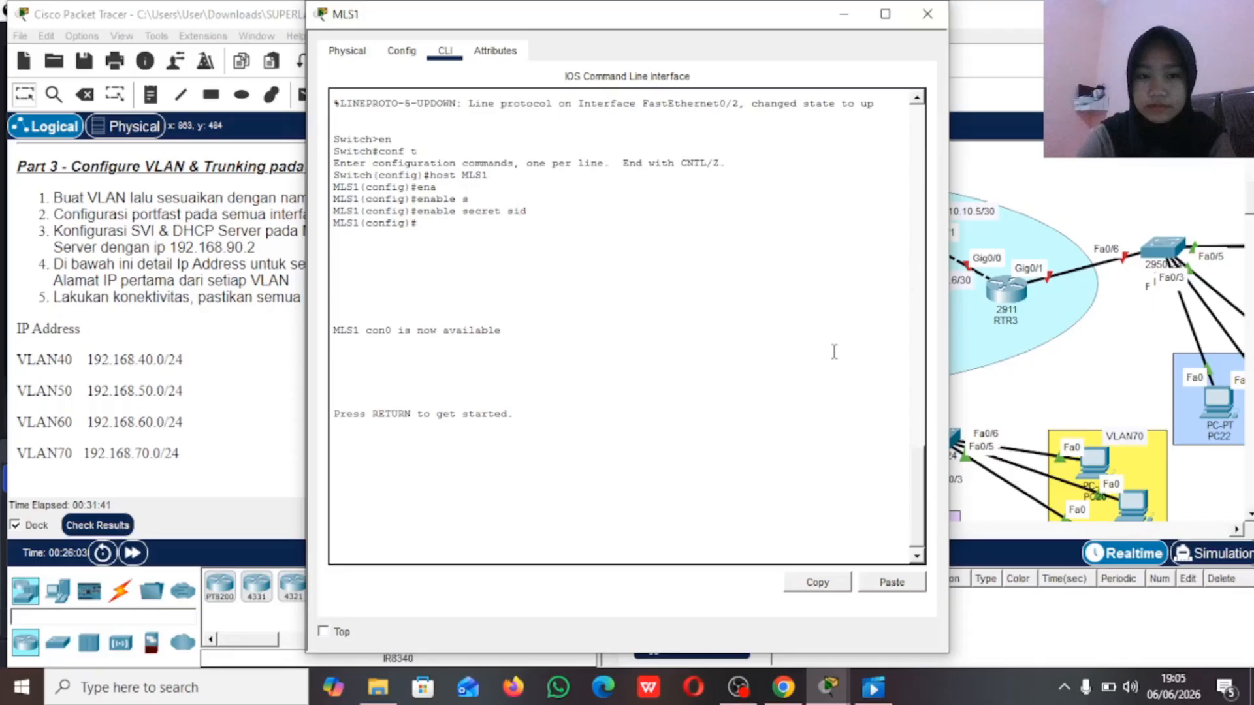
scroll(756, 332, up, 2)
scroll(756, 332, down, 2)
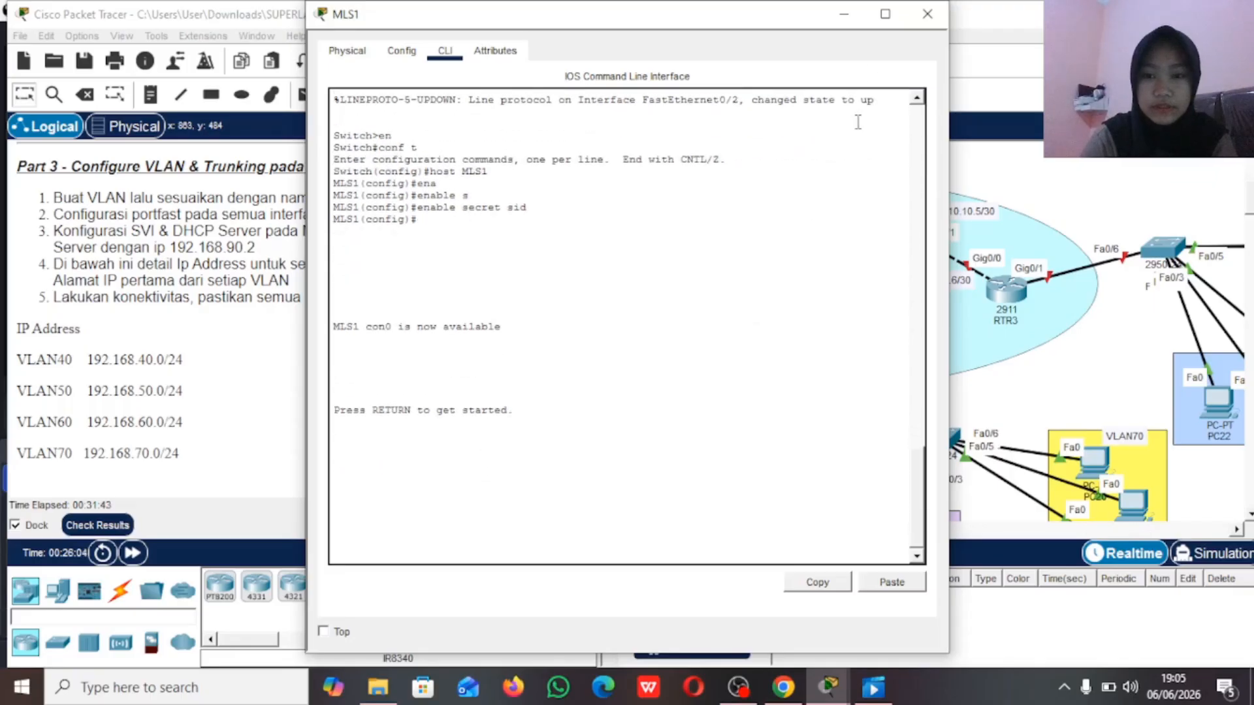
click(844, 13)
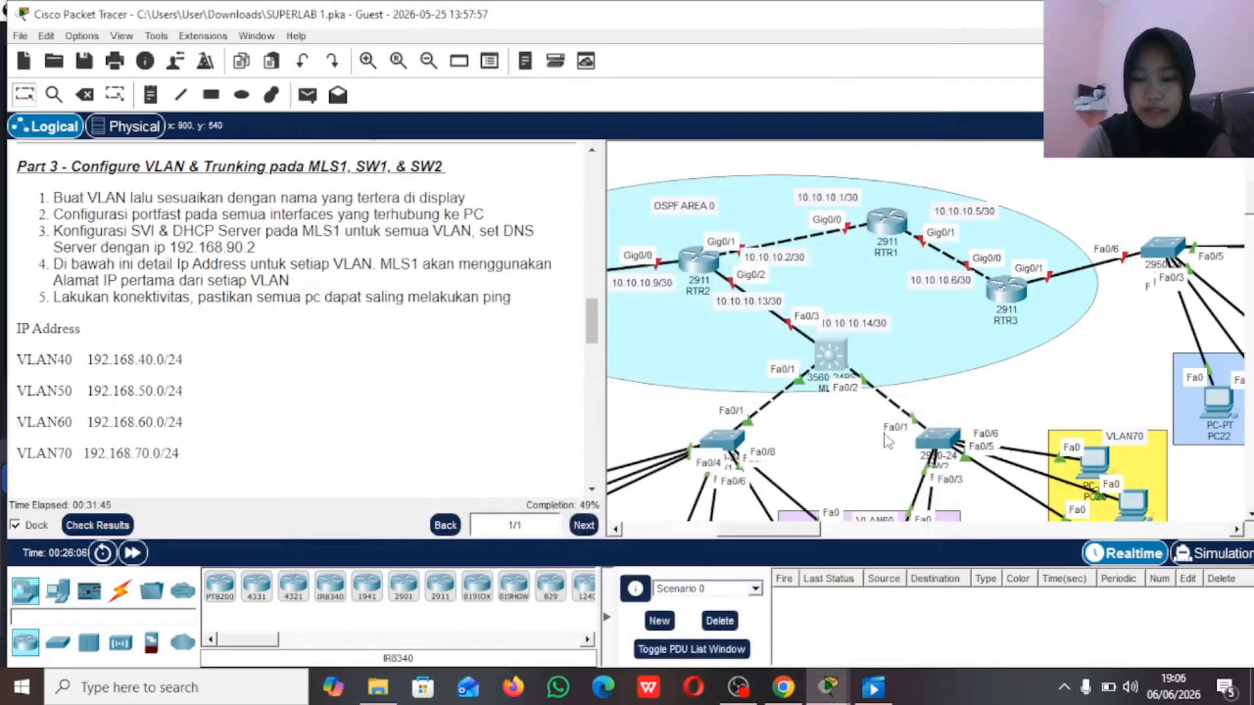
click(935, 440)
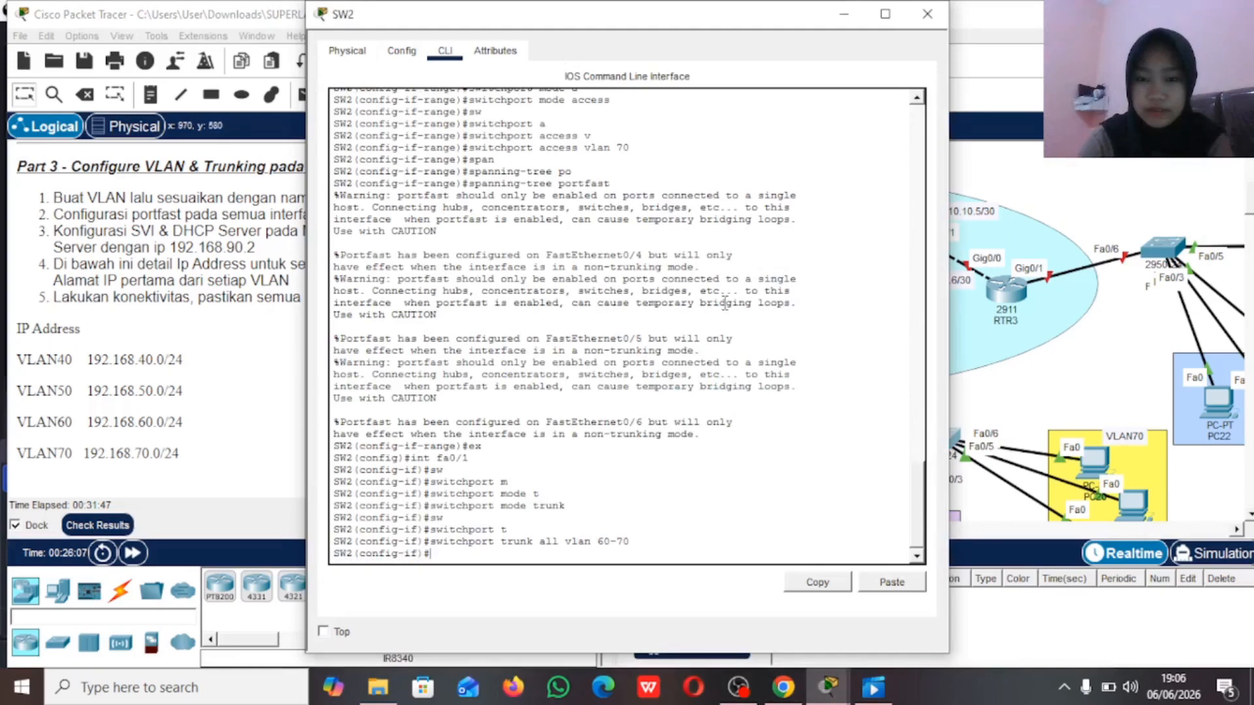
click(845, 16)
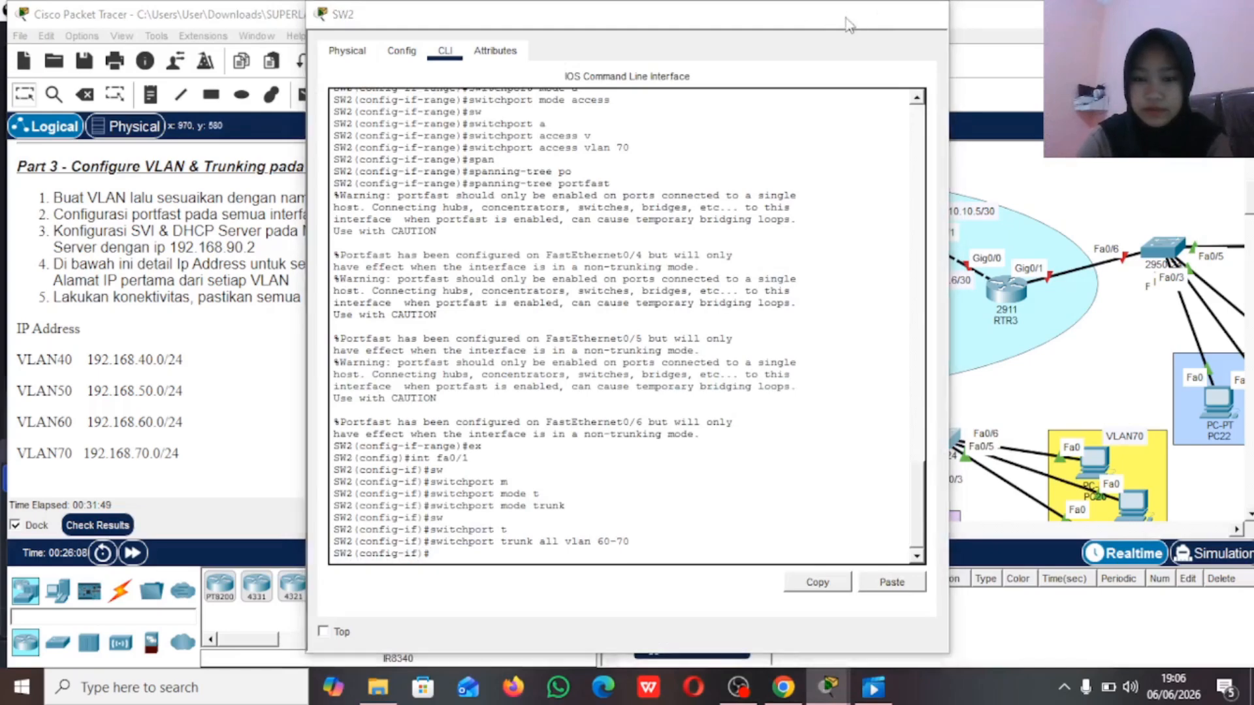
Step: Open MLS1's command line, enter privileged mode with the enable password, and enter global configuration mode
click(825, 359)
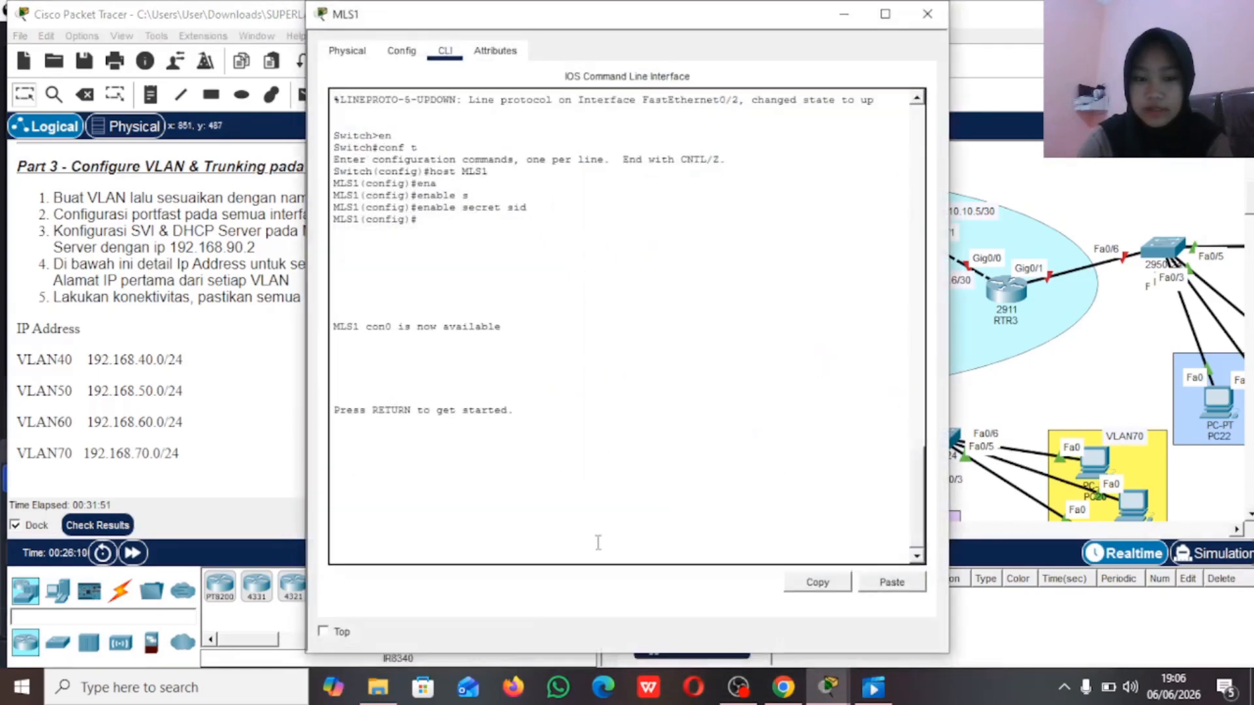
key(Return)
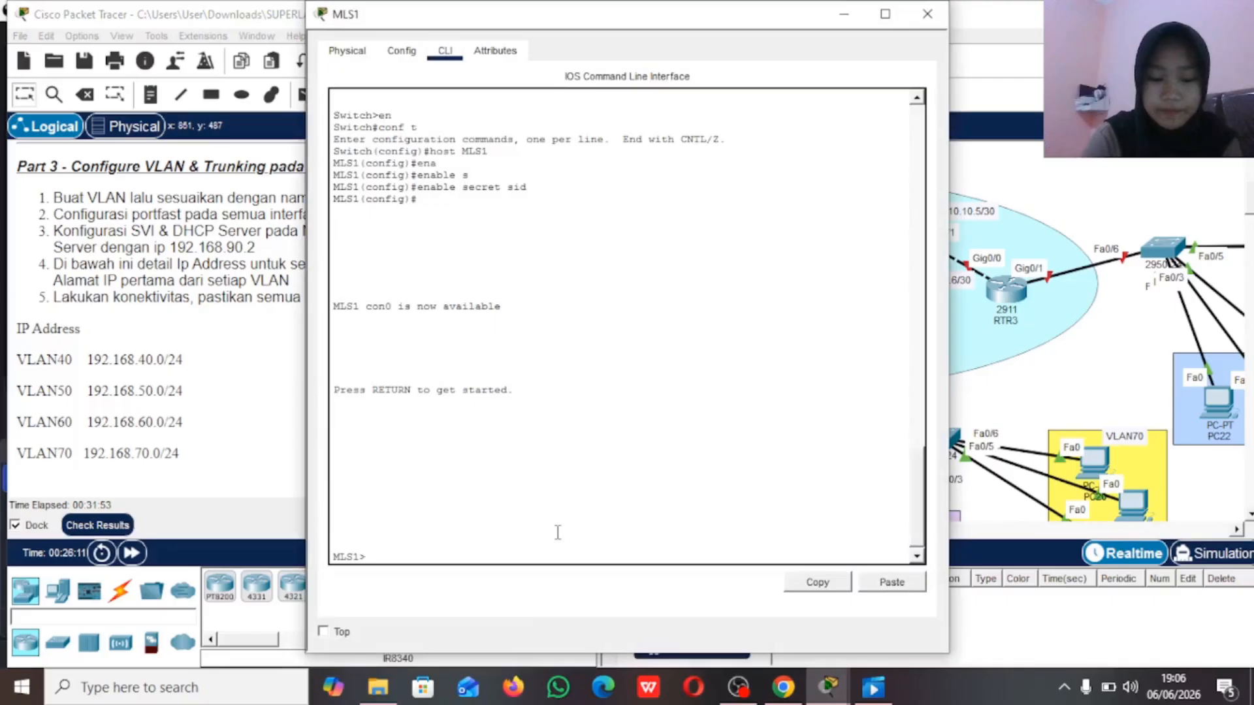
text(en)
key(Return)
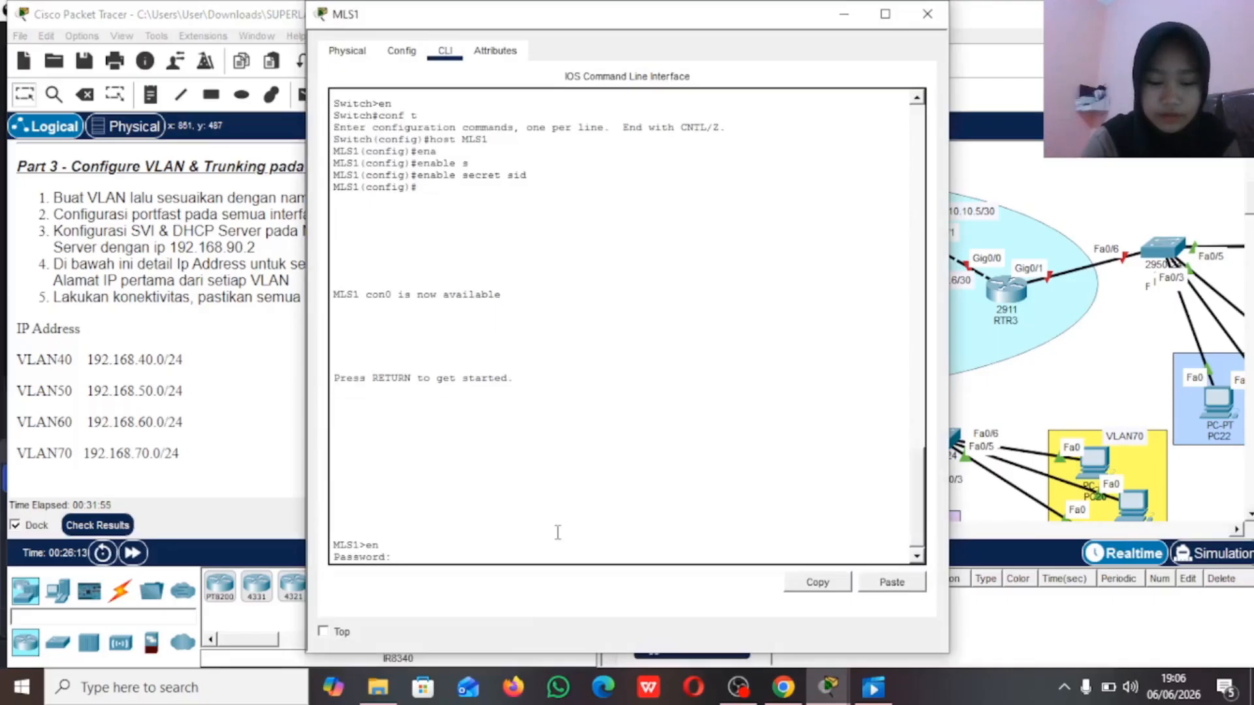
key(Return)
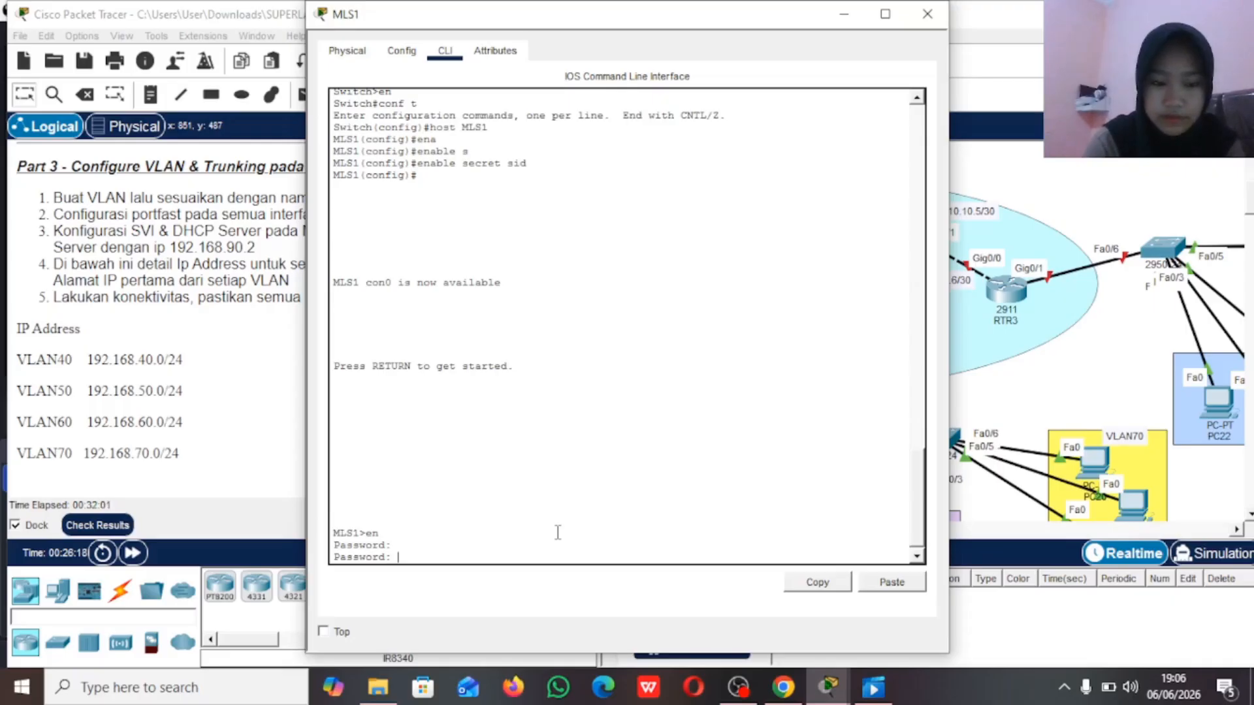
key(Return)
text(conf t)
key(Return)
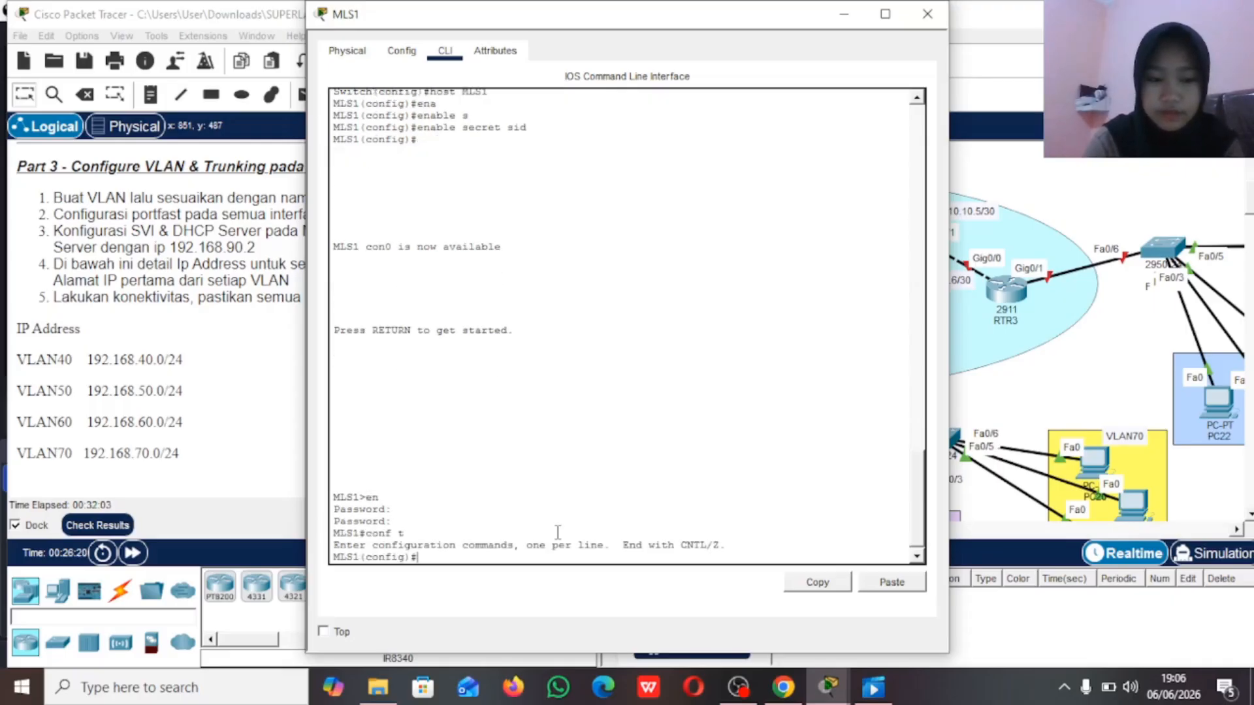
Step: Create VLAN 40 on MLS1 and name it VLAN40
text(vlan 40)
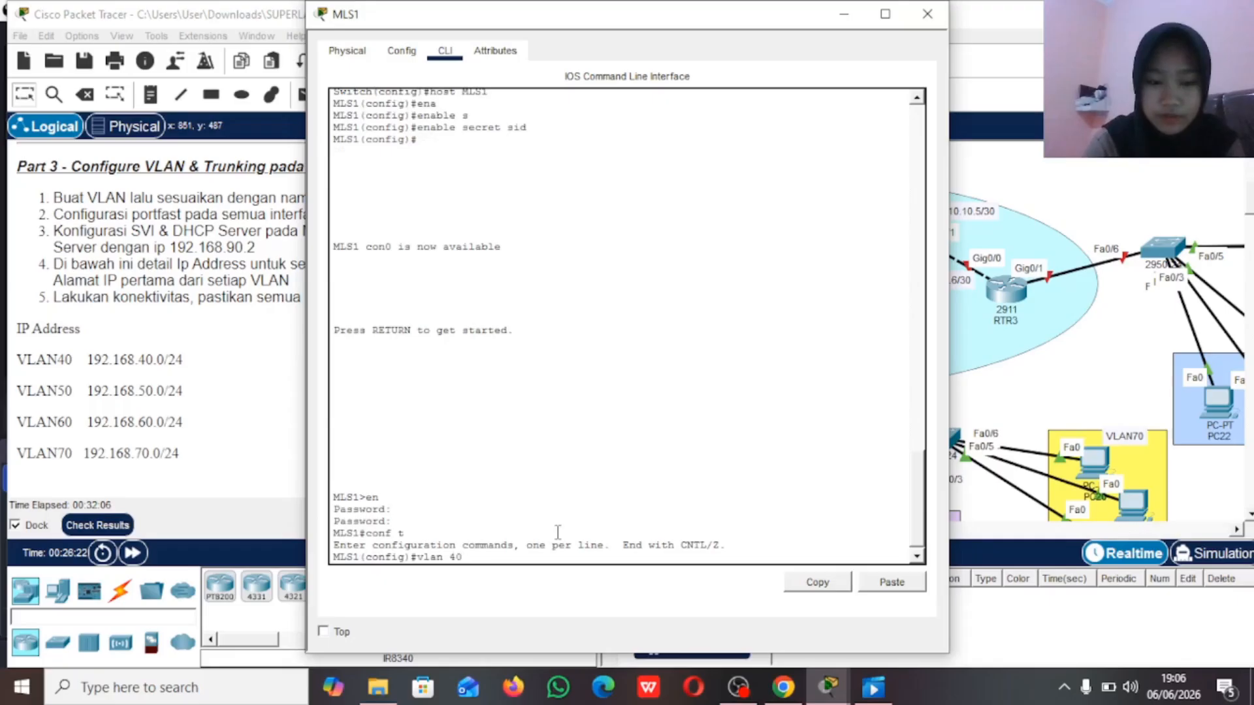
key(Return)
text(name )
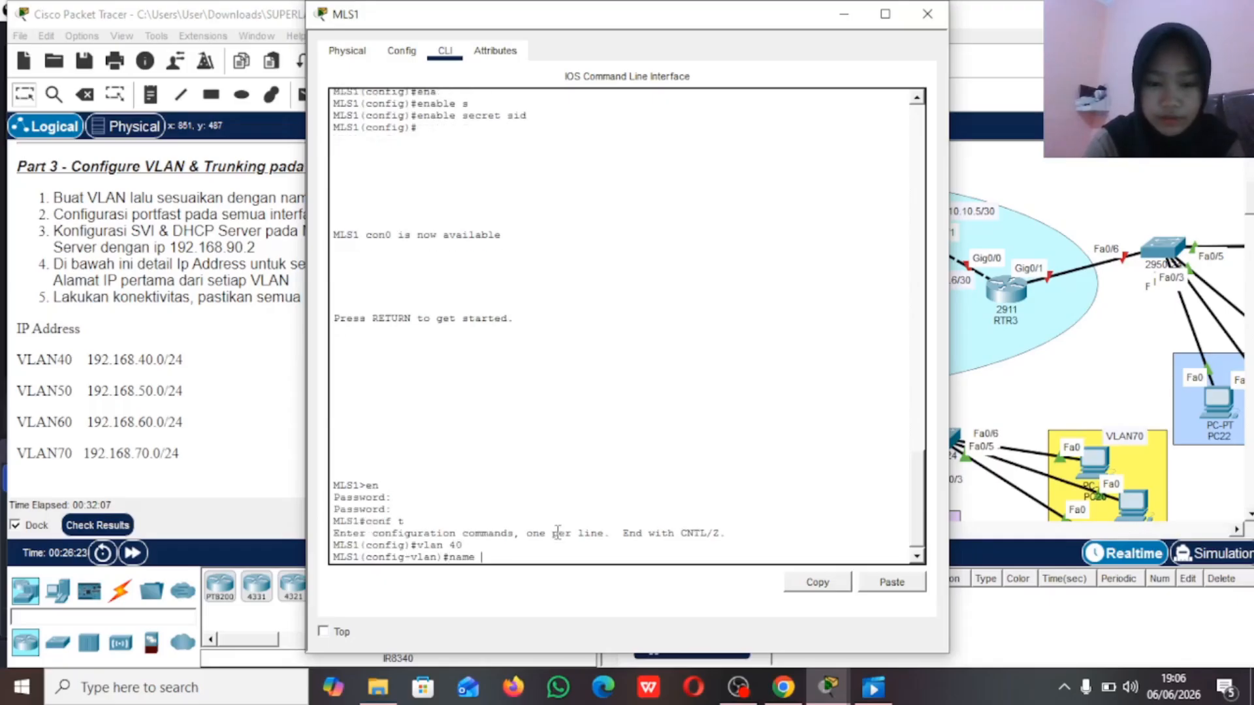
text(VLAN40)
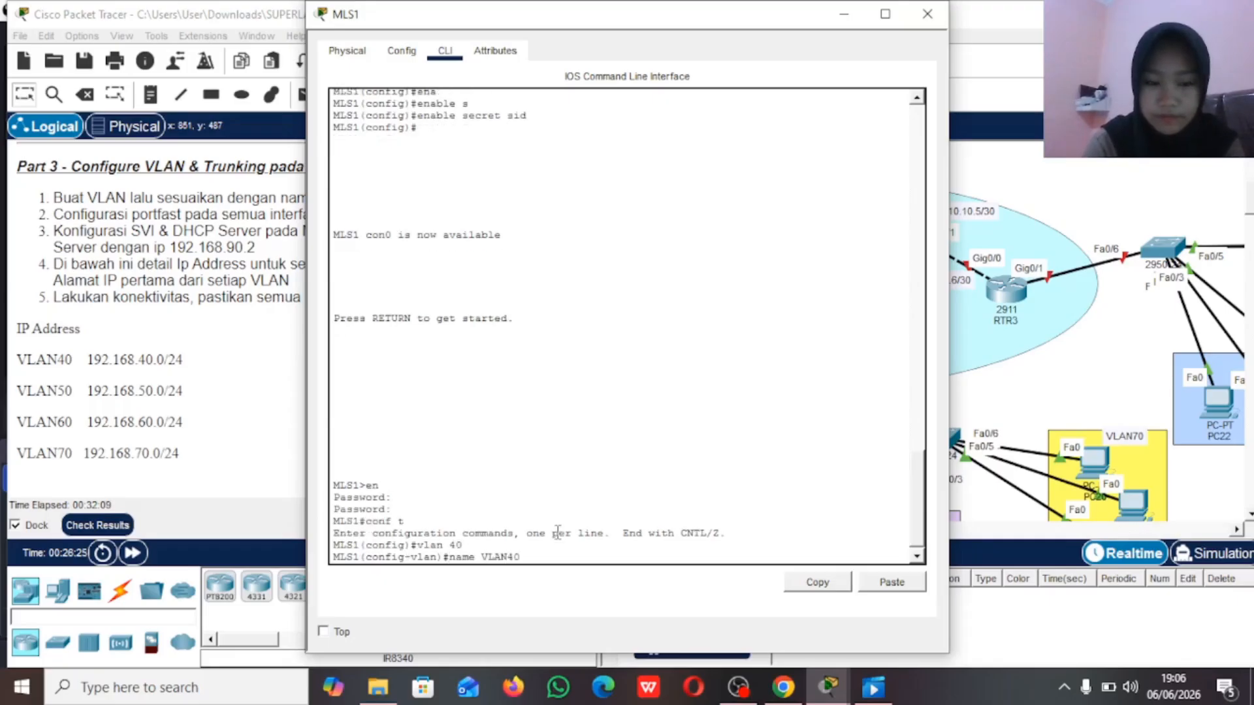
key(Return)
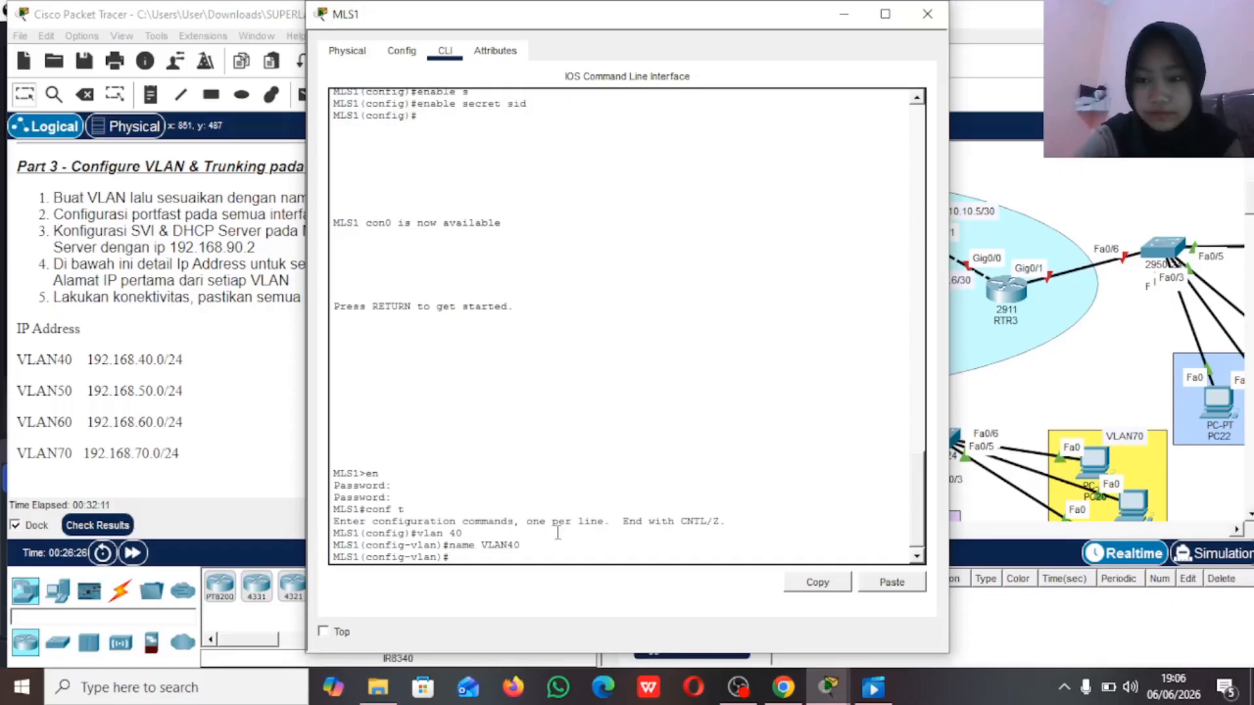
Step: Create VLAN 50 on MLS1 and name it VLAN50
text(vlan 50)
key(Return)
text(name VLAN50)
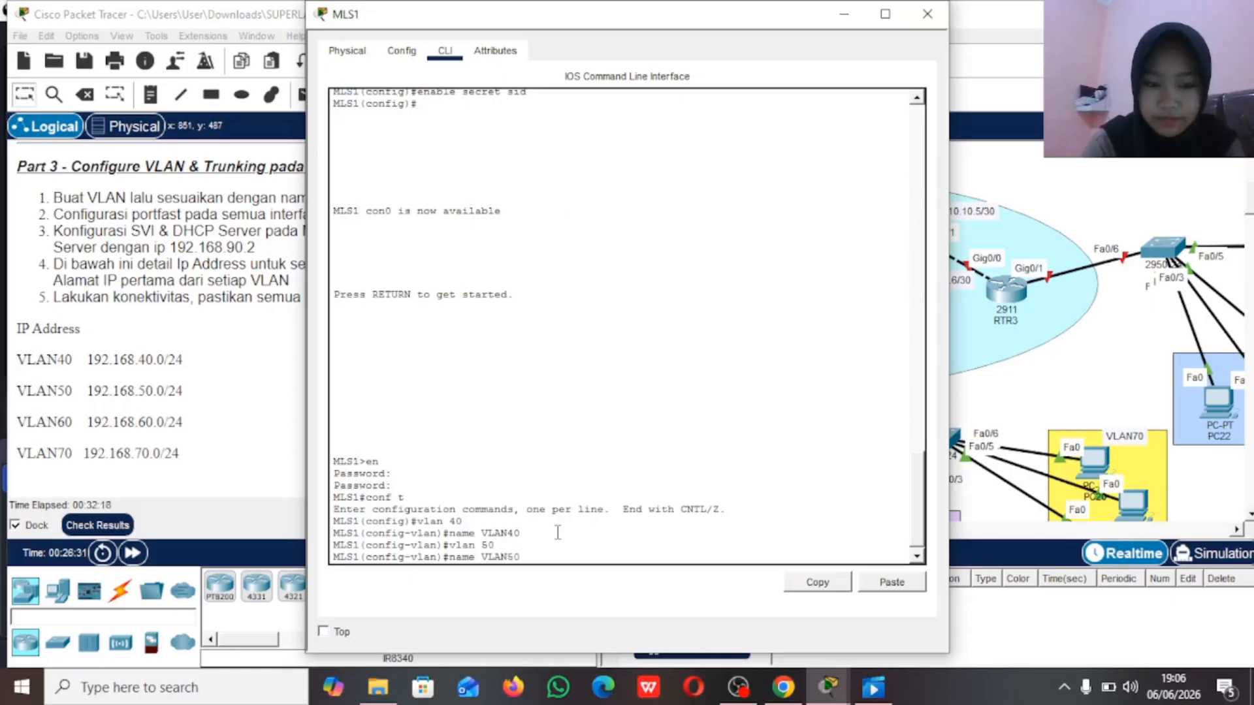
key(Return)
Step: Create VLAN 60 on MLS1 and name it VLAN60
text(vlan)#vlan)
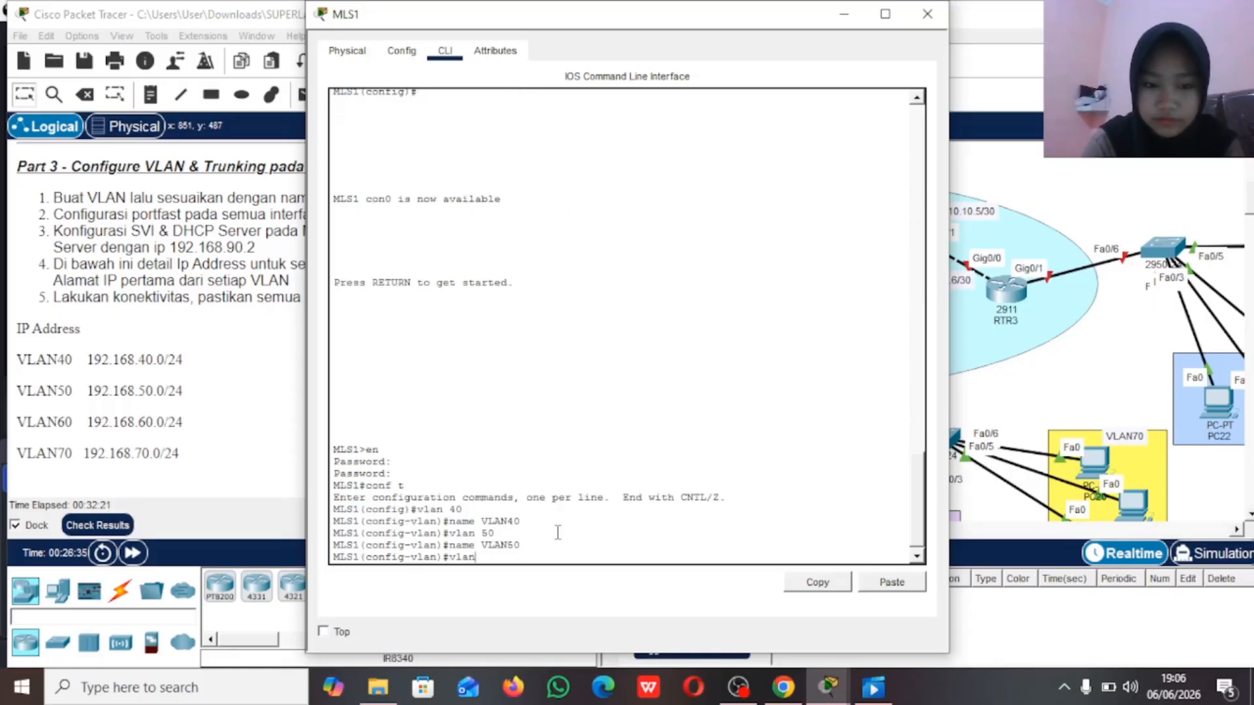
text( 60)
key(Return)
text(name )
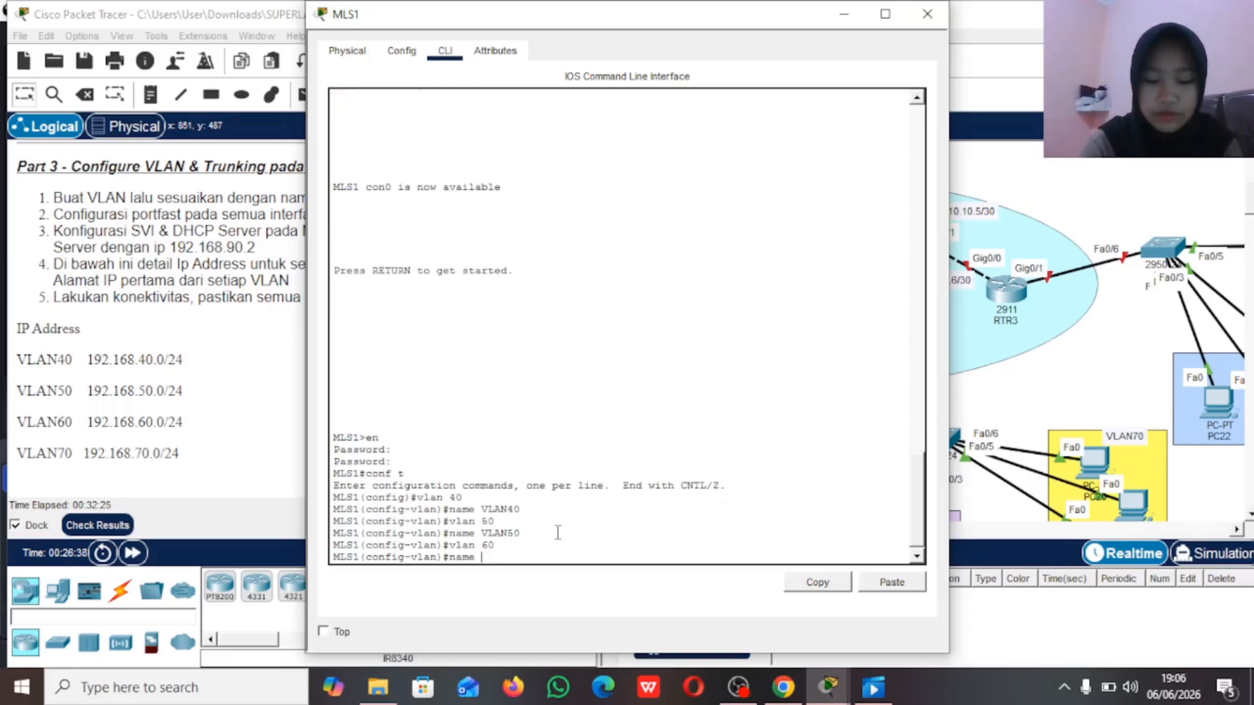
text(VLAN60)
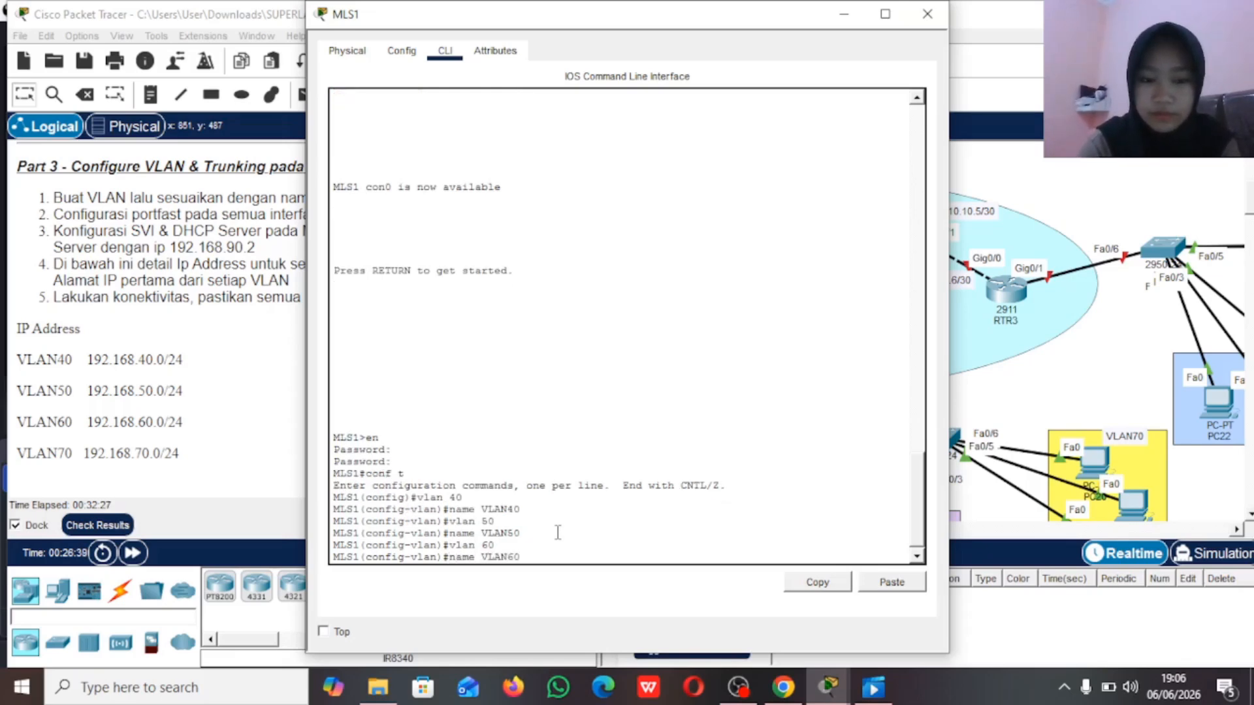
key(Return)
Step: Create VLAN 70 on MLS1, name it VLAN70, and return to global configuration mode
text(vlan 70)
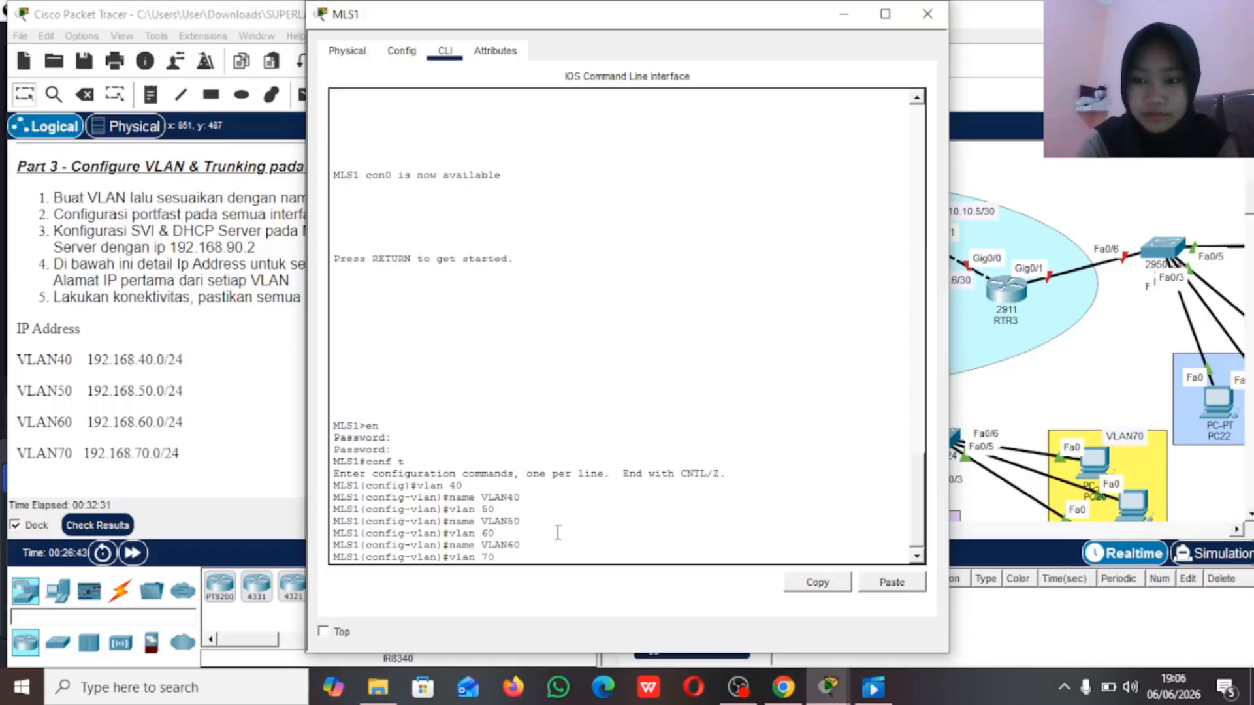
key(Return)
text(name VLAN)
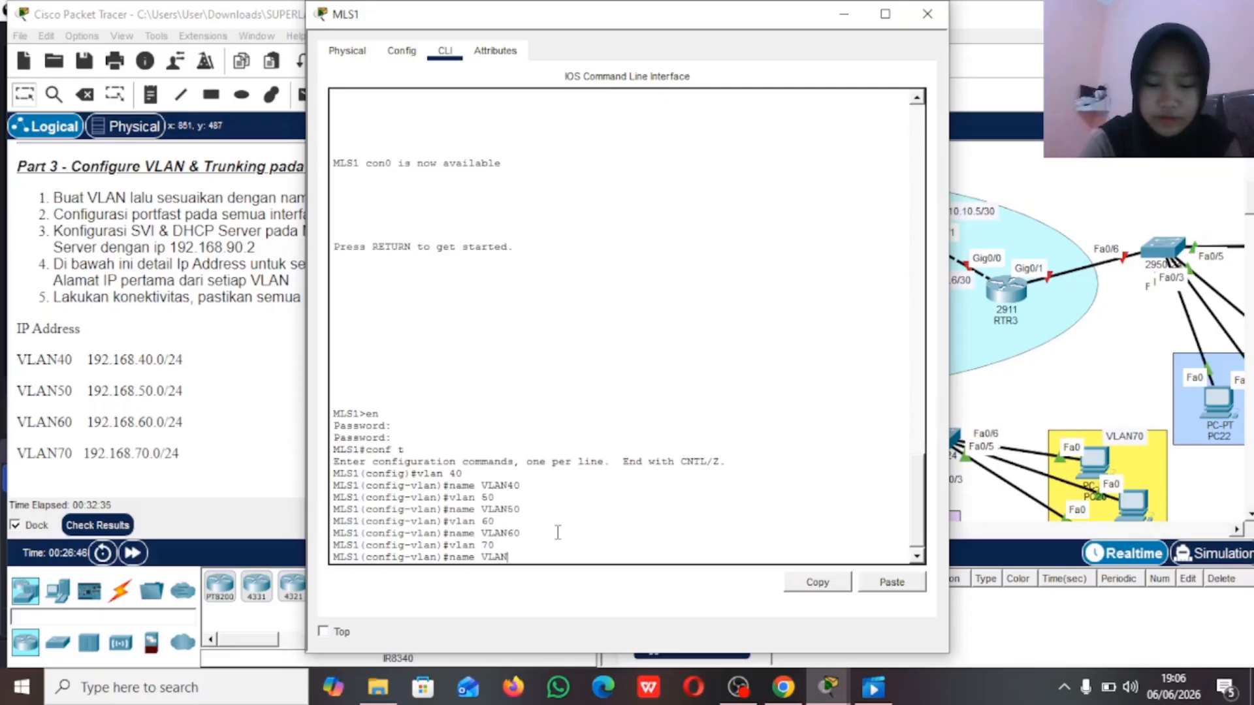
text(70)
key(Return)
text(ex)
key(Return)
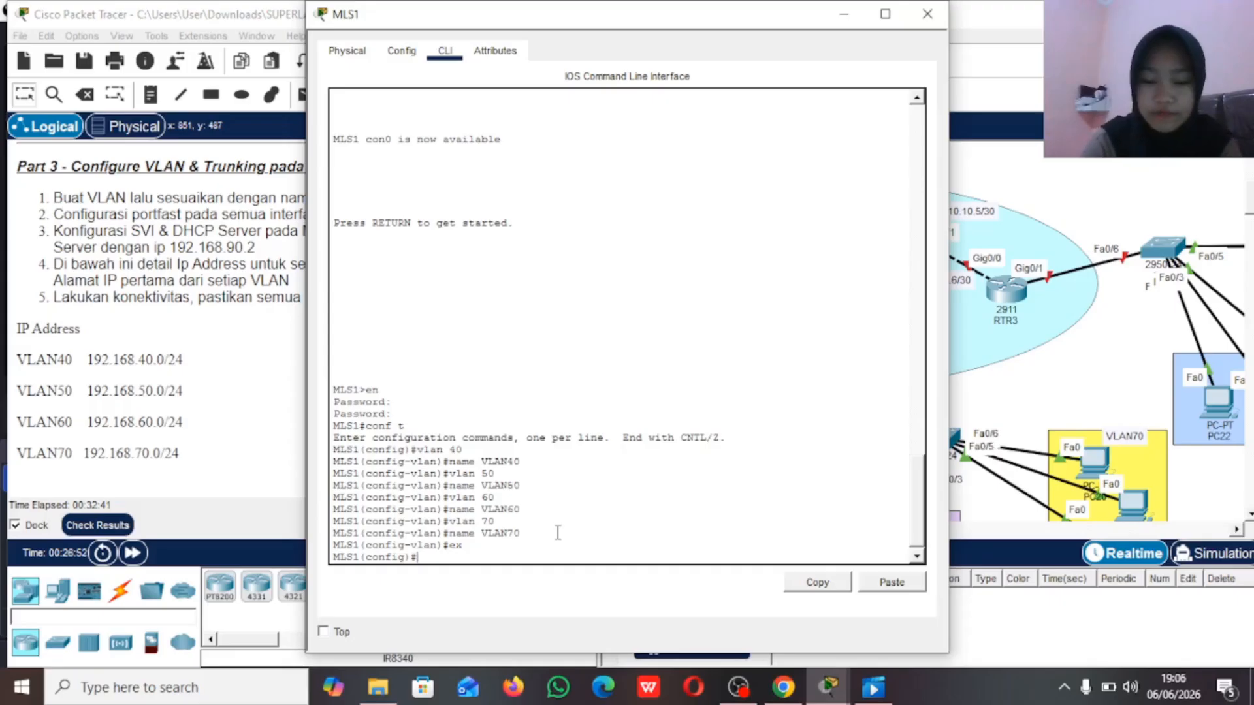
Step: Try to assign the address 192.168.40.1 with mask 255.255.255.0 to MLS1's VLAN 40 interface, and leave configuration mode
text(int vlan 40)
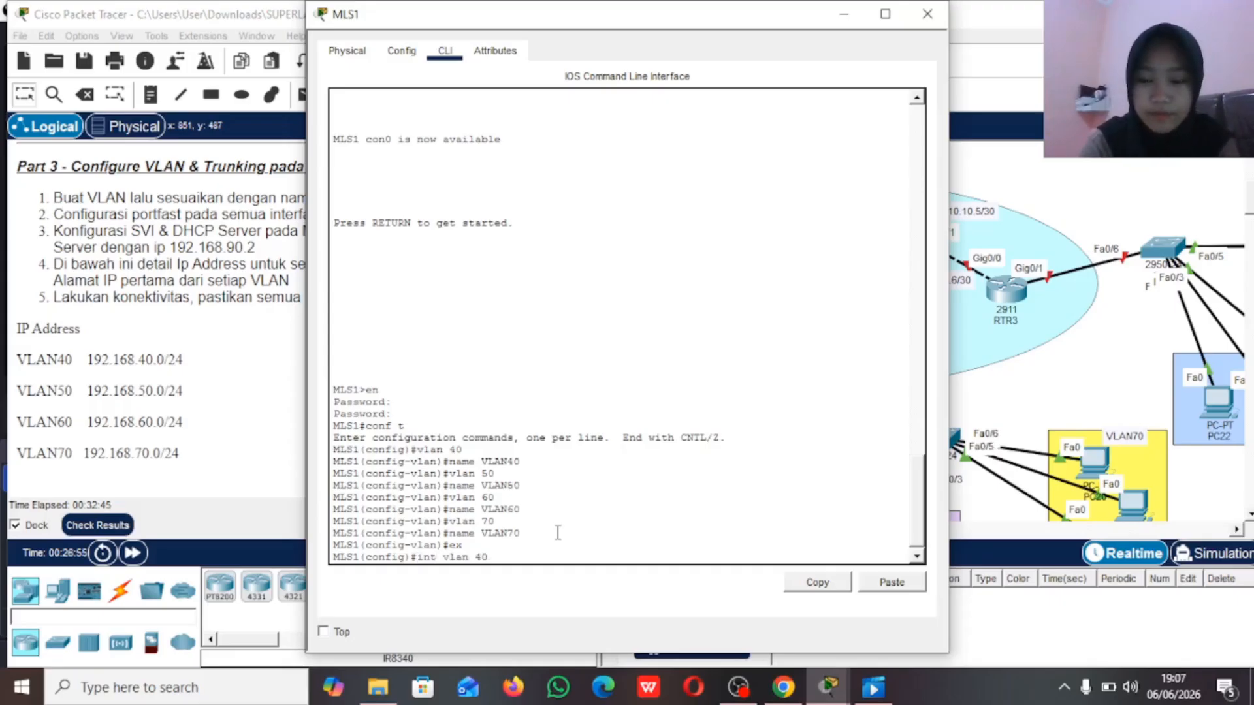
key(Return)
text(ip)
key(BackSpace)
key(BackSpace)
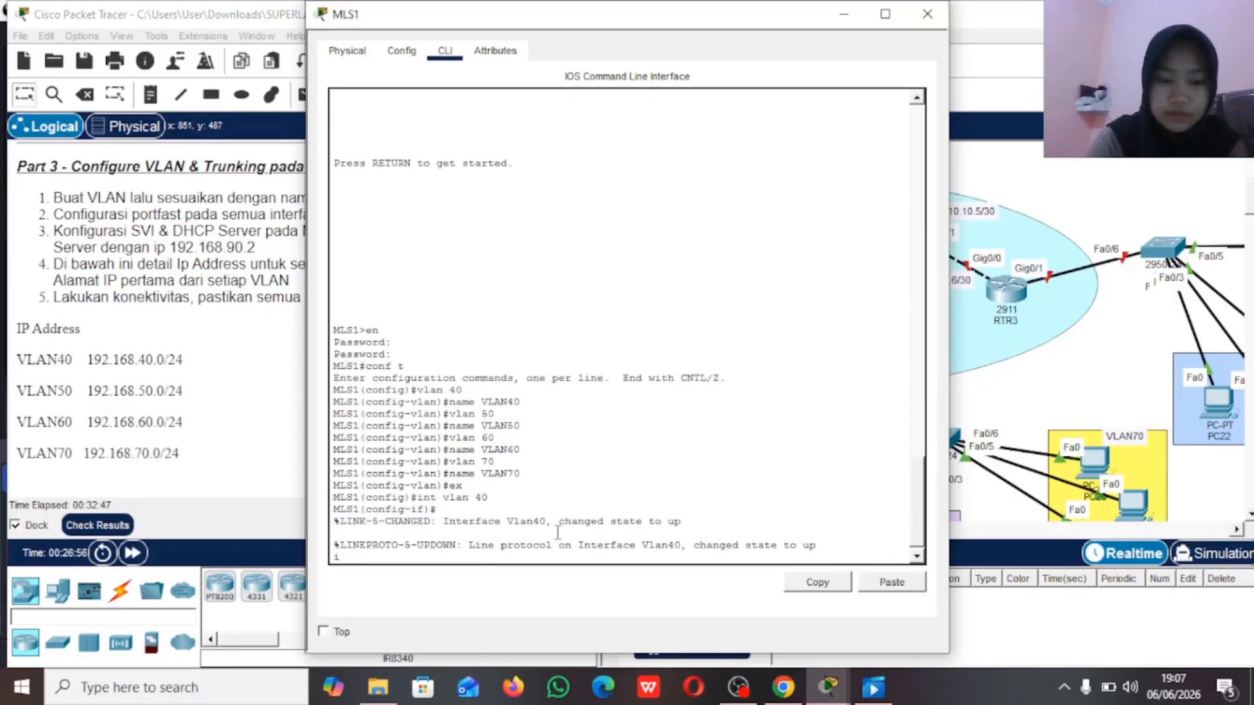
key(Return)
text(ip add 1)
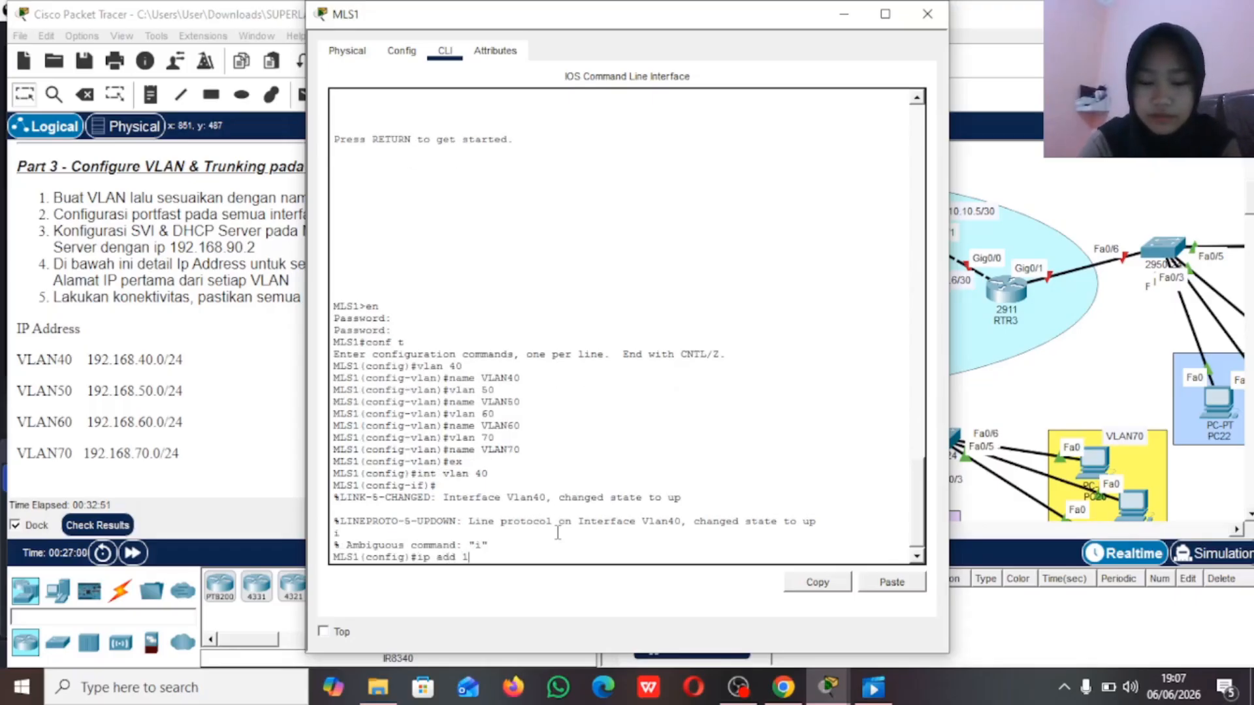
text(92.168.40.1 255)
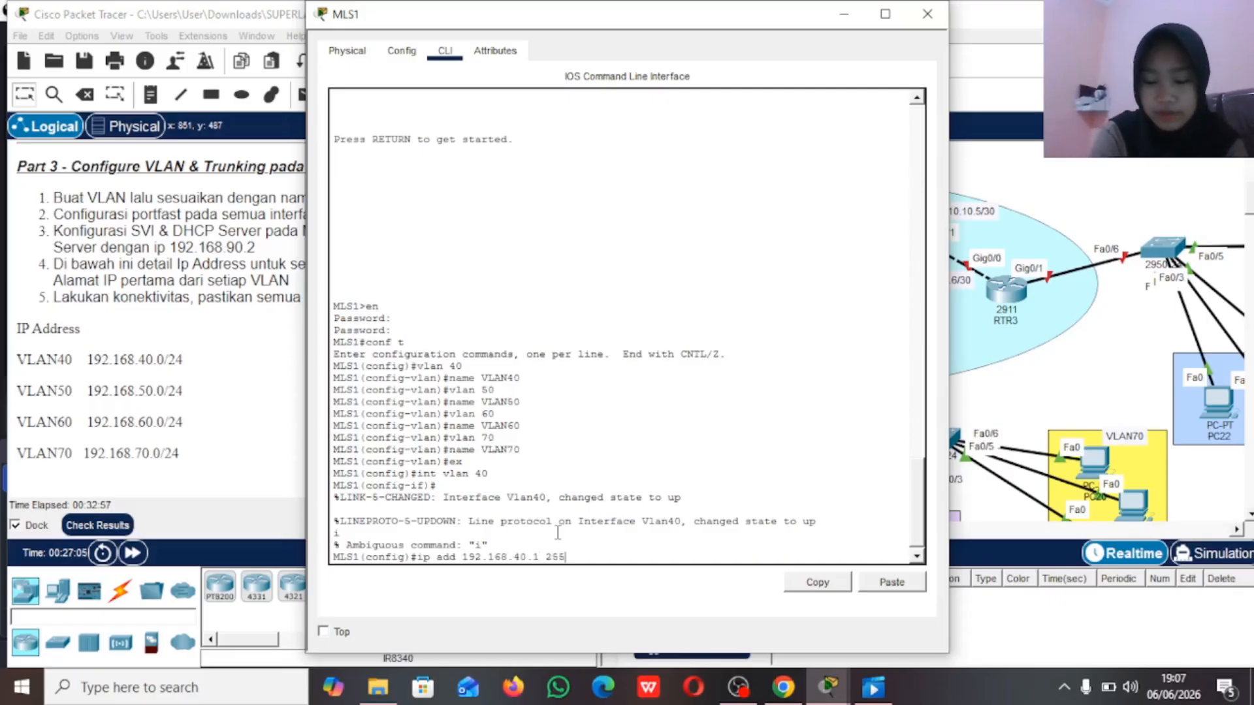
text(.255.255.255.0)
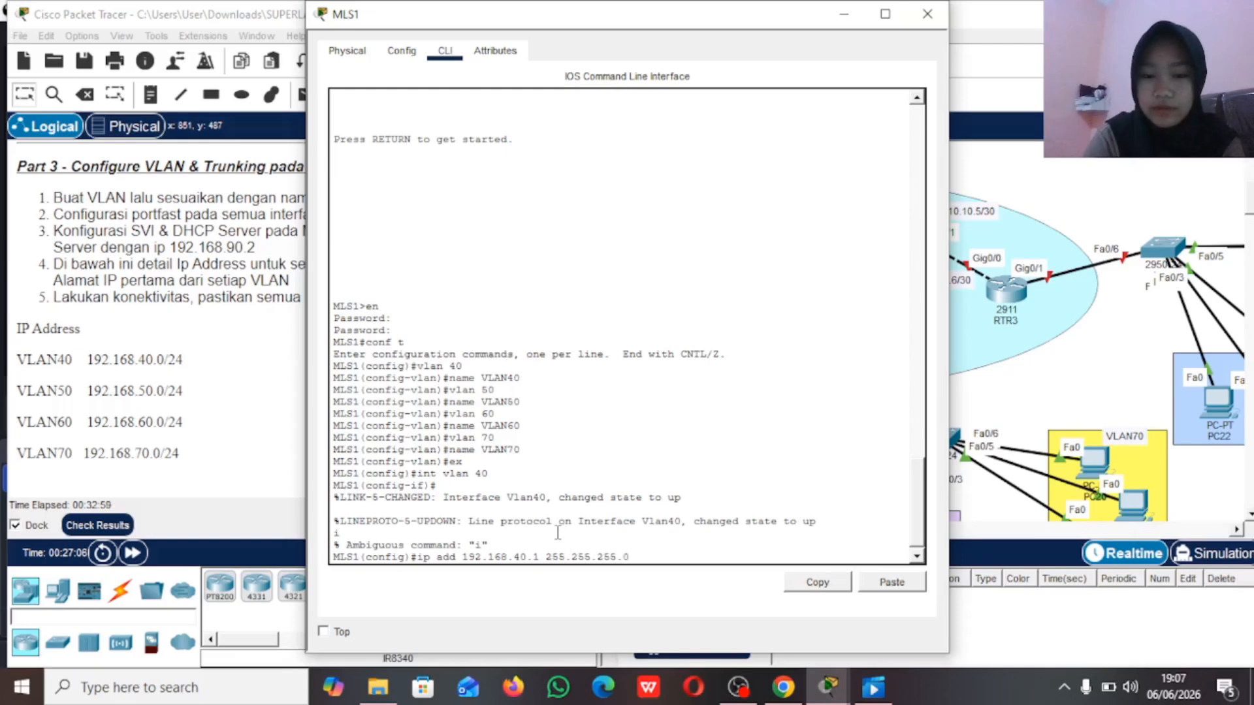
key(Return)
text(ex)
key(Return)
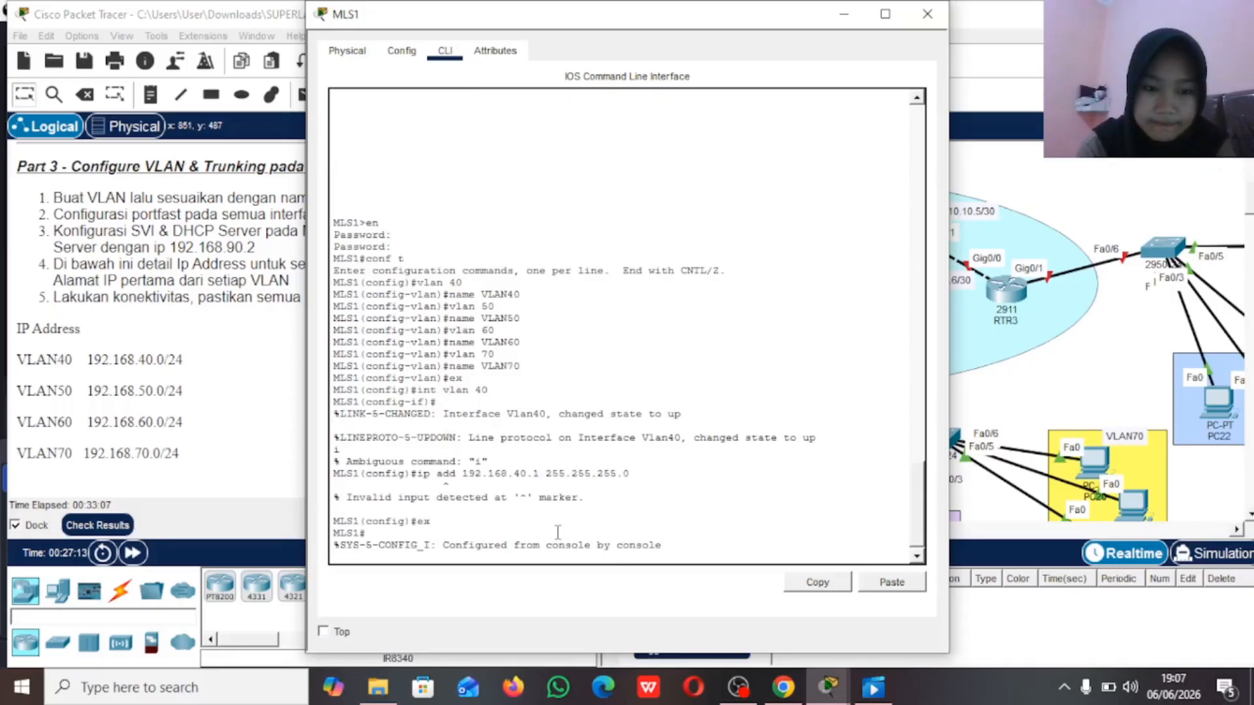
key(Return)
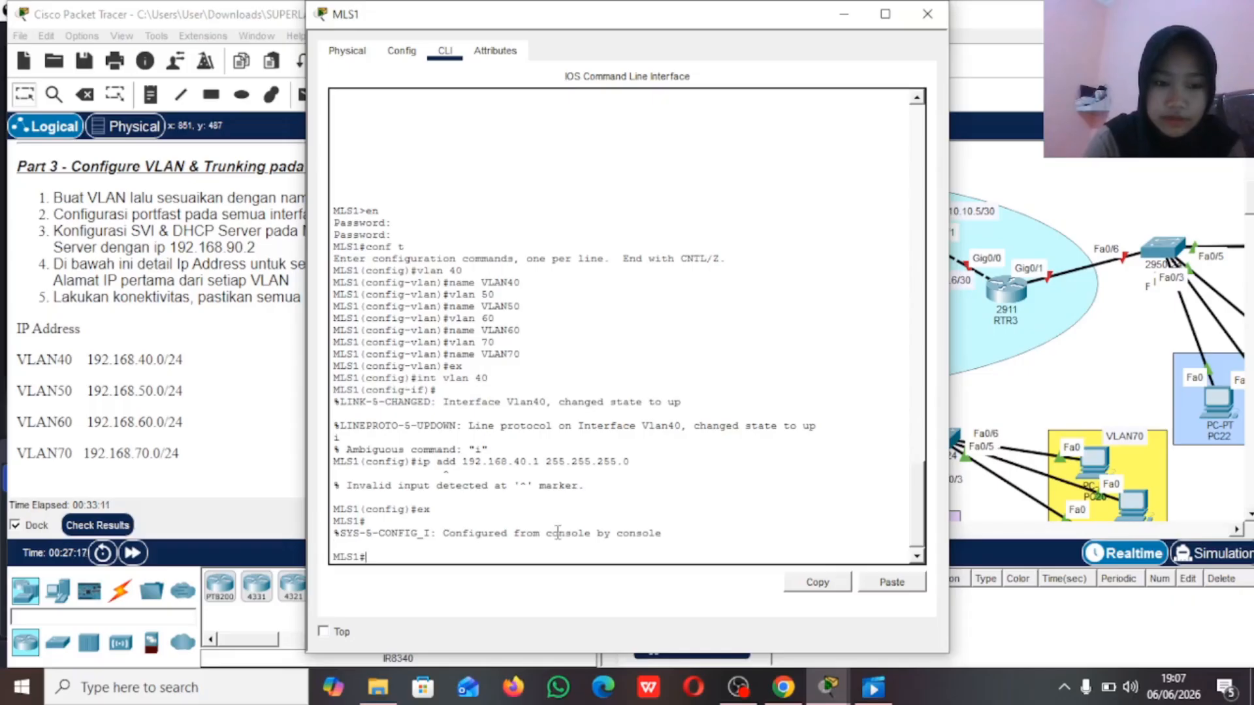
Step: Re-enter global configuration mode and give MLS1's VLAN 40 interface the IP address 192.168.40.1 with mask 255.255.255.0
text(conf t)
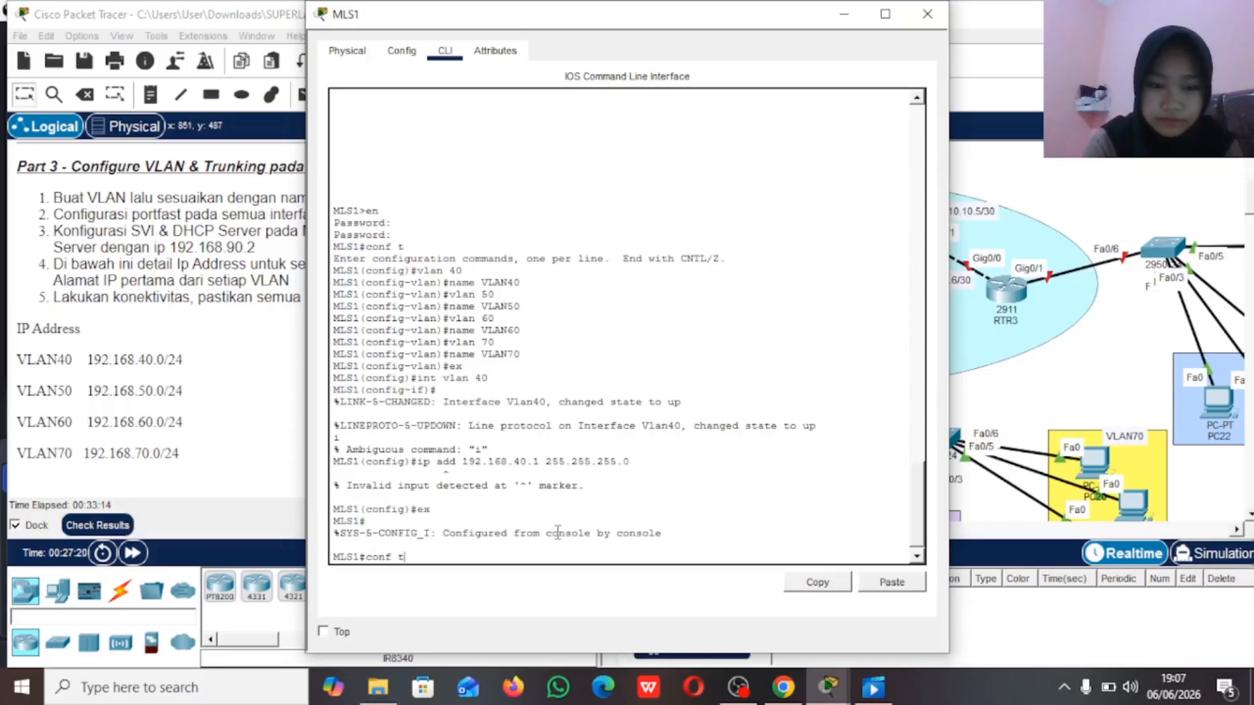
key(Return)
text(in)
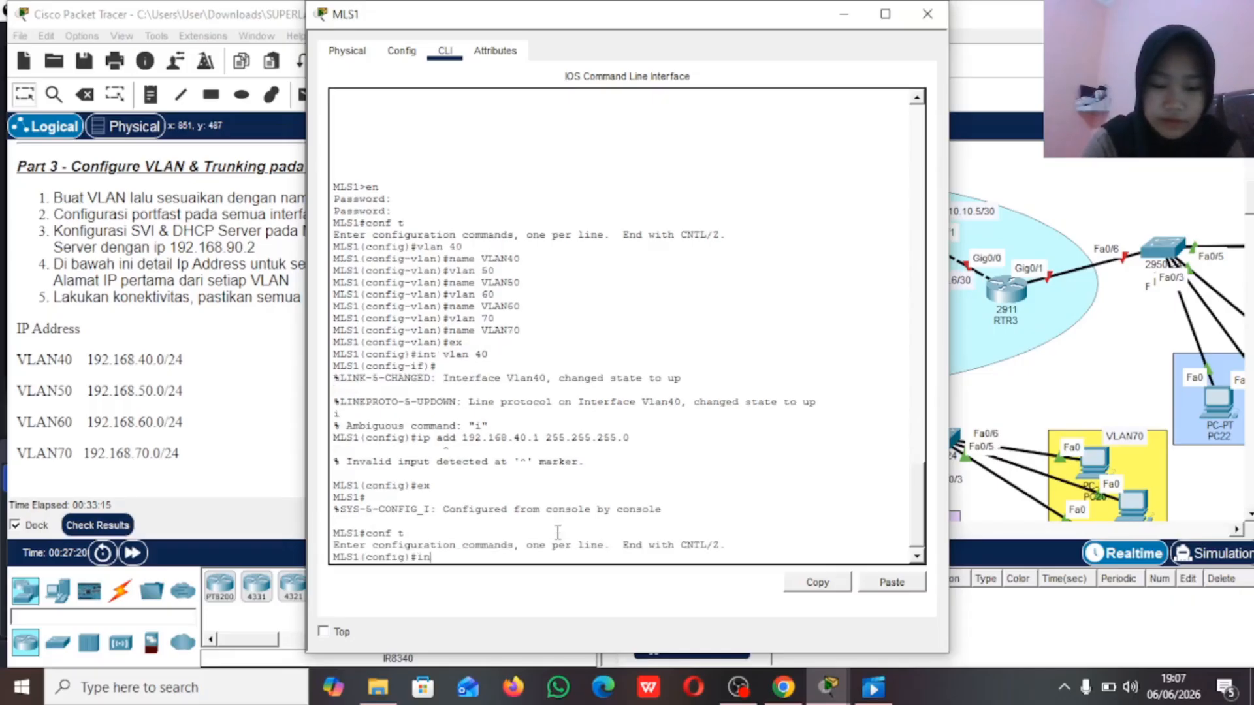
text(t vlan )
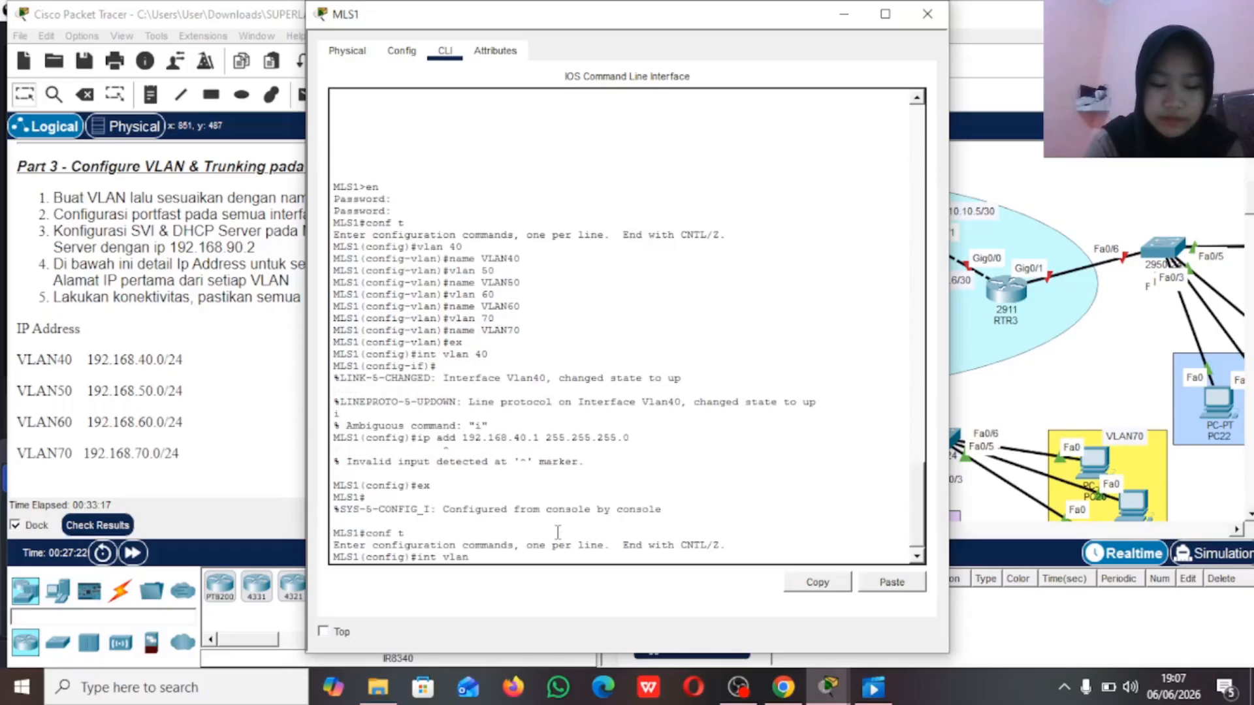
text(40)
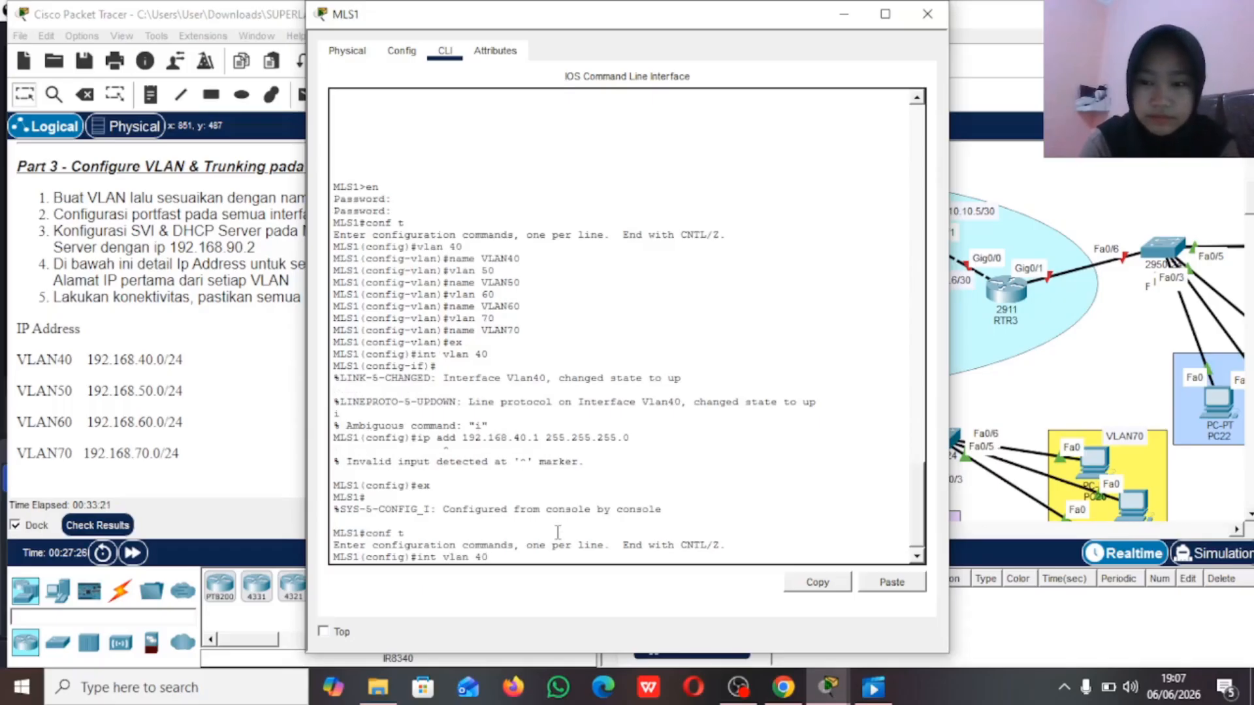
key(Return)
text(ip)
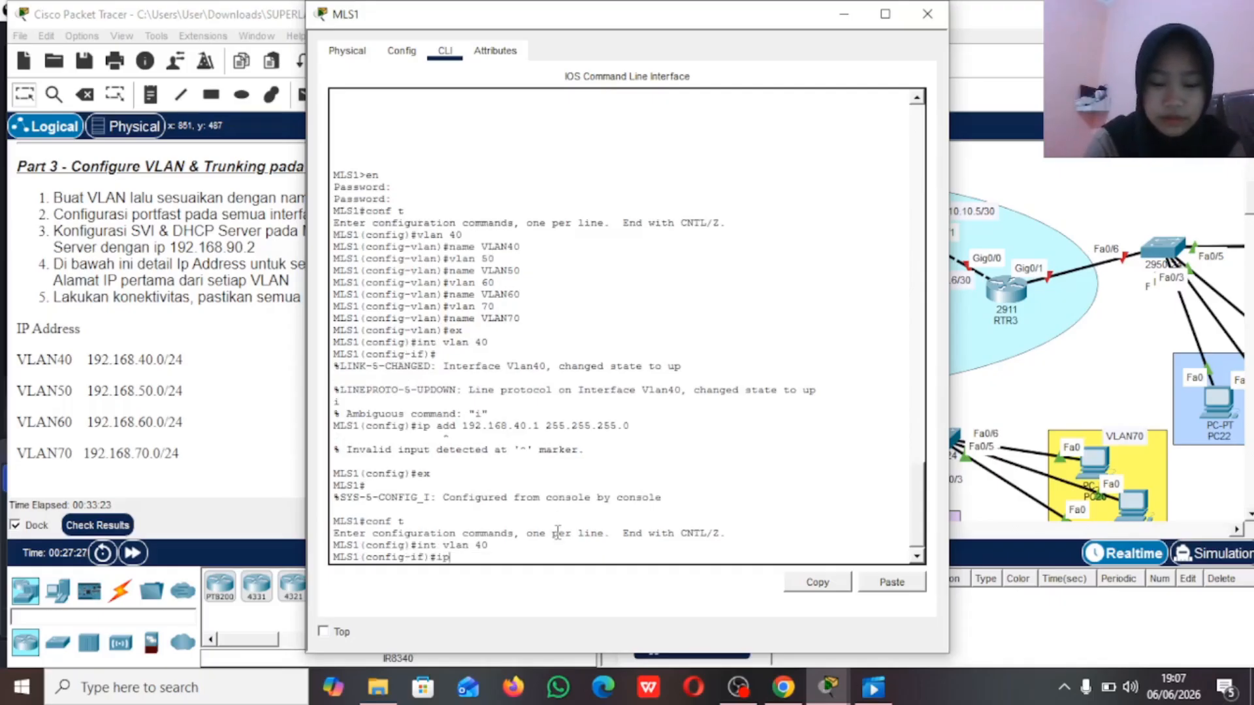
text( add 192)
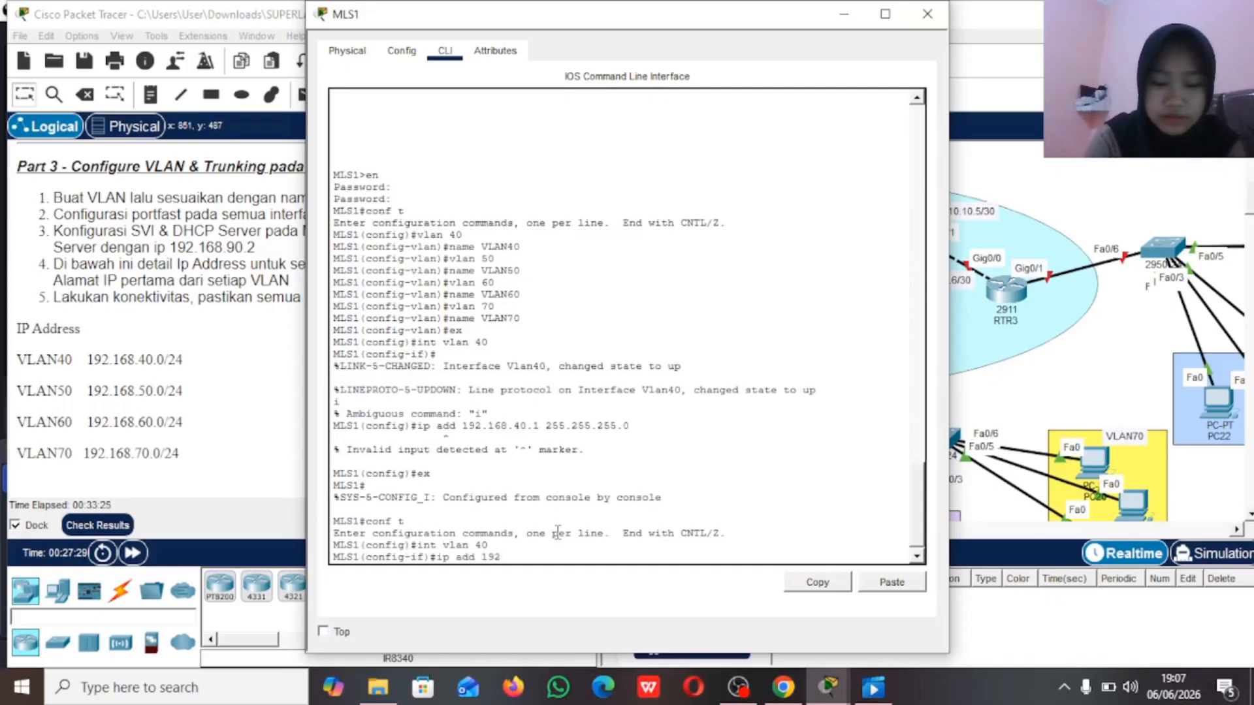
text(.168.)
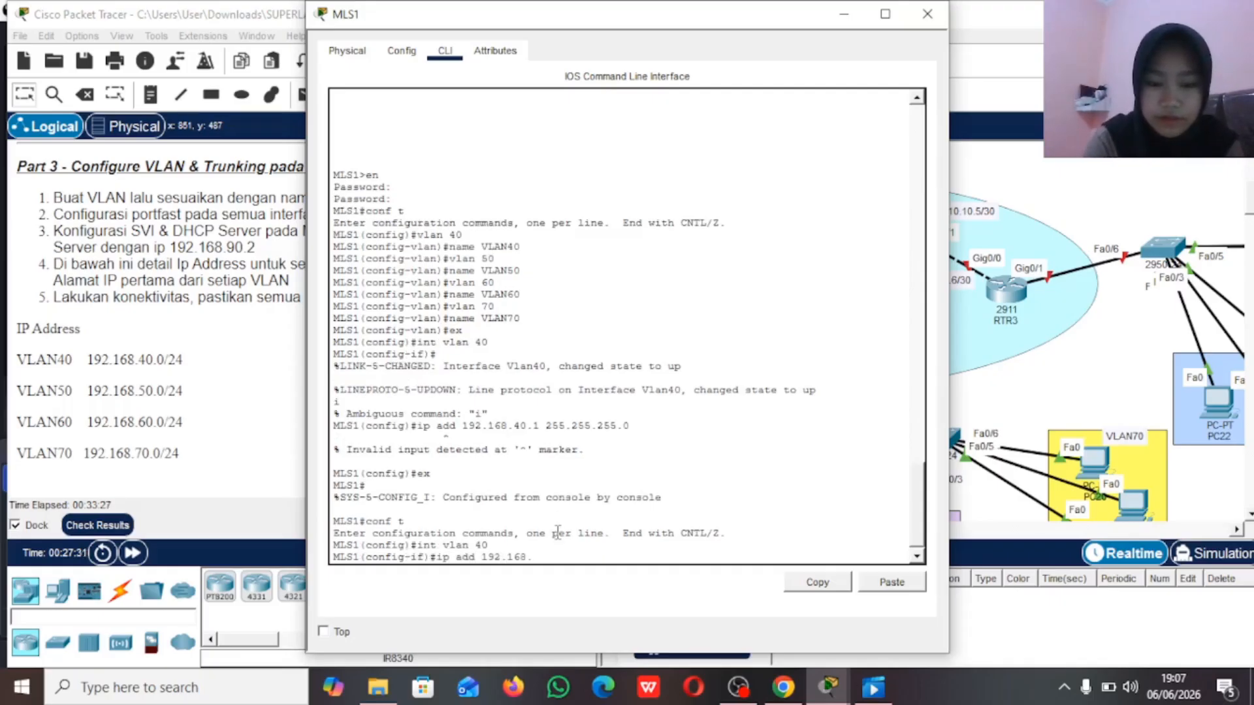
text(140.)
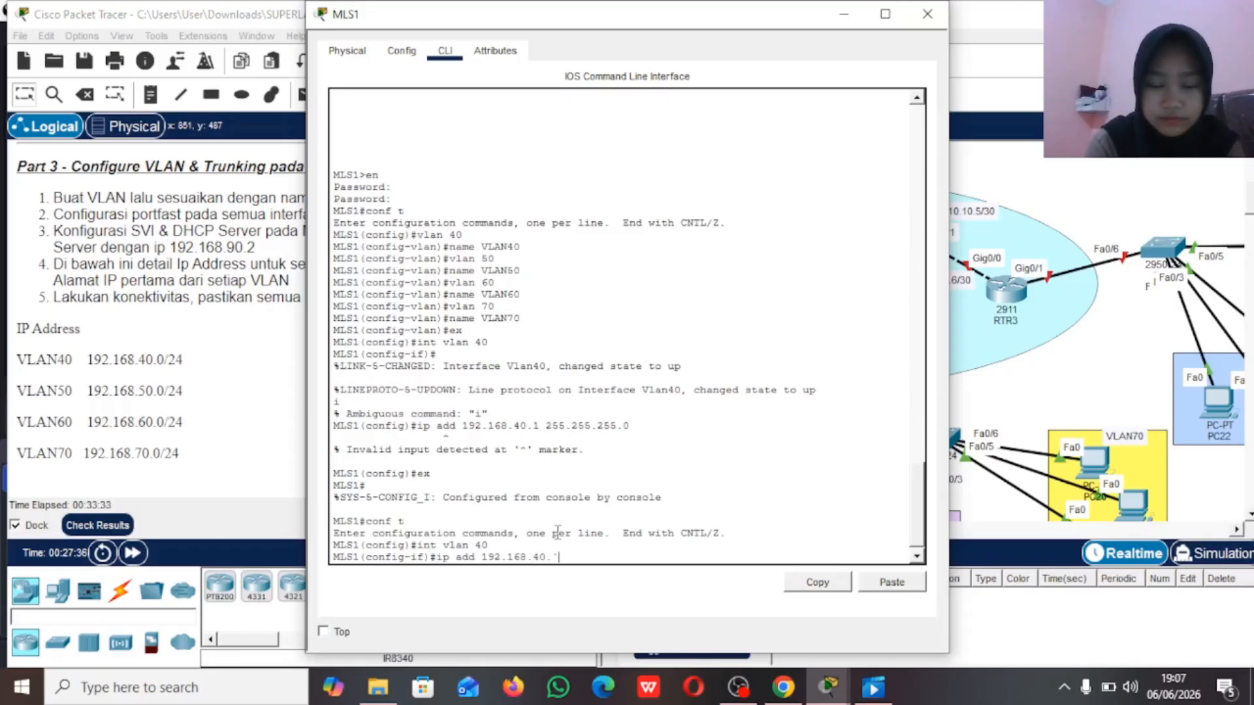
text(1 255)
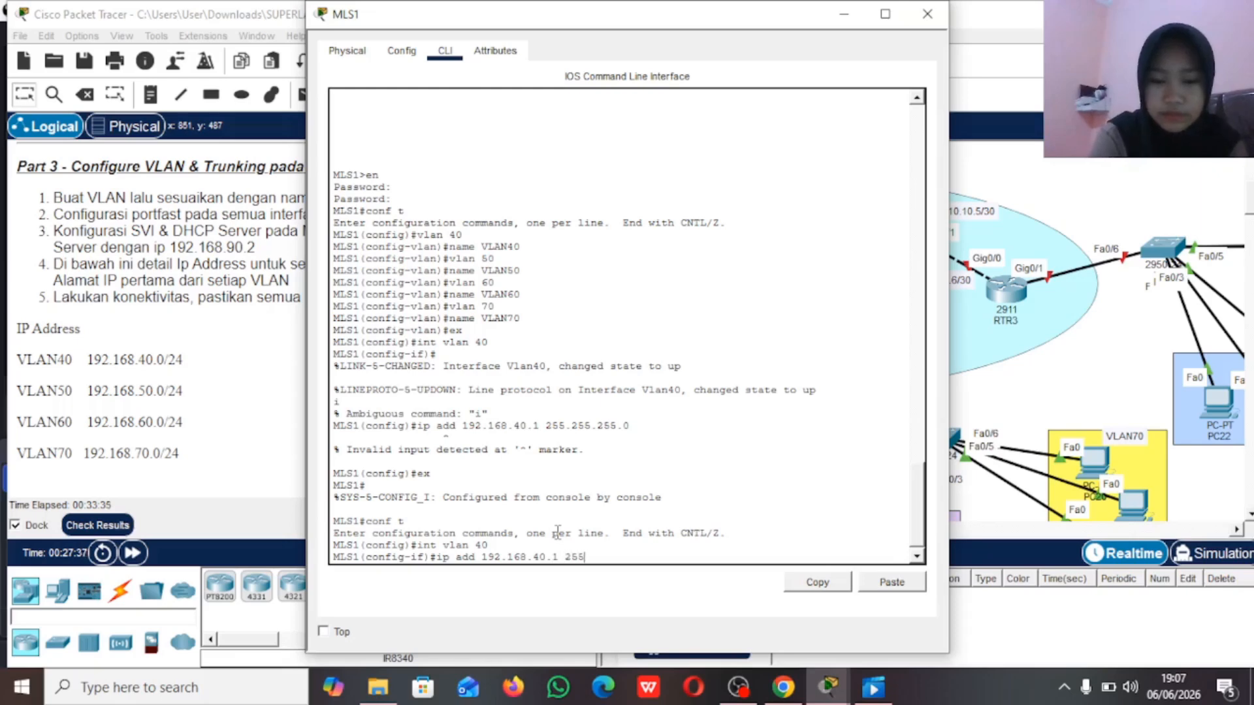
text(.255.255)
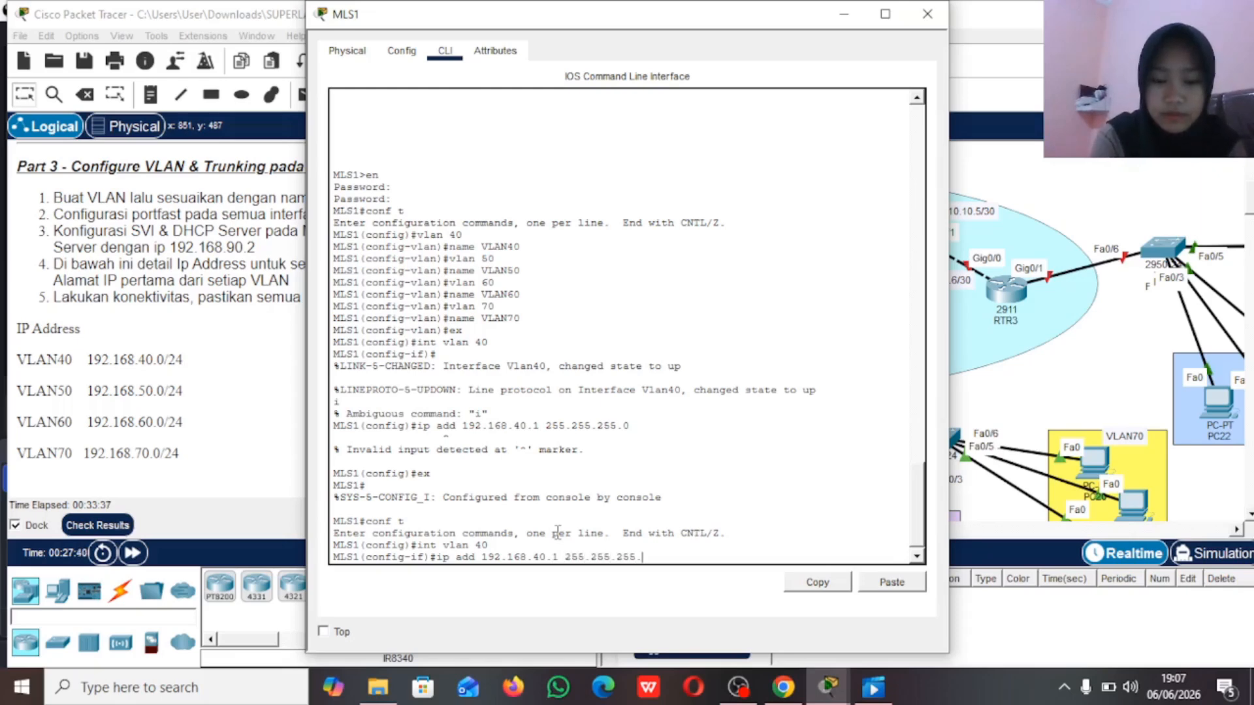
text(.0)
key(Return)
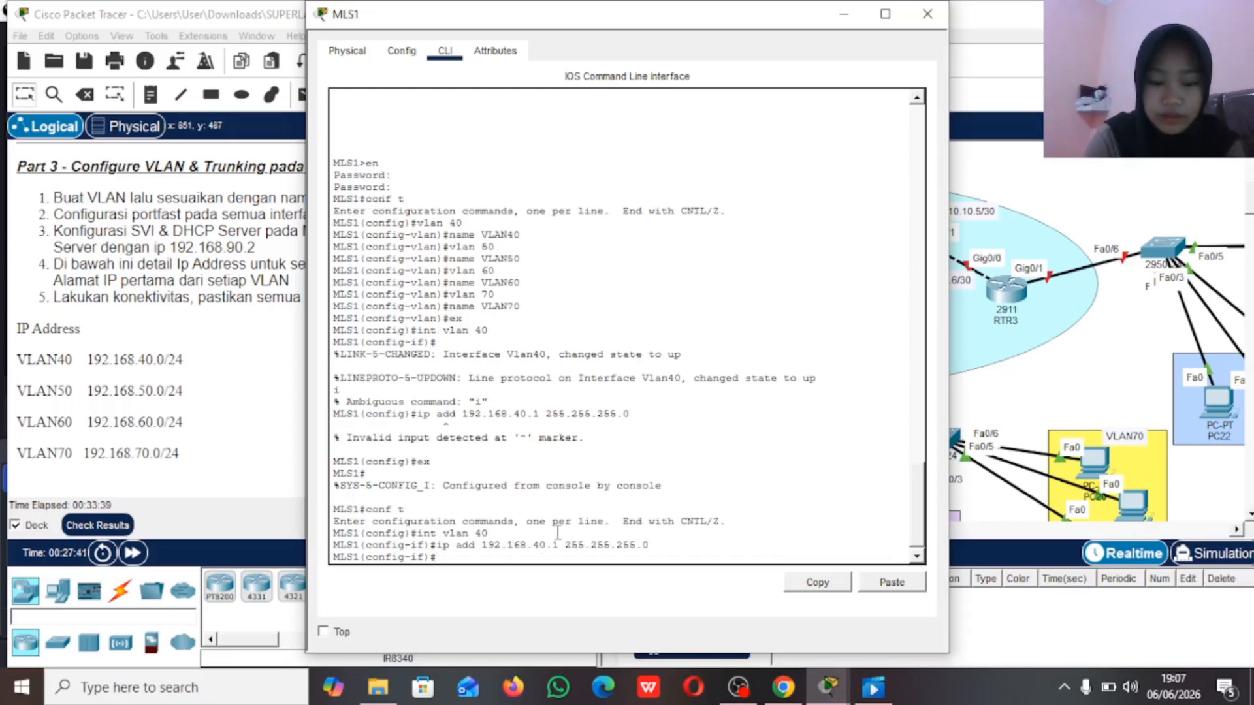
text(ex)
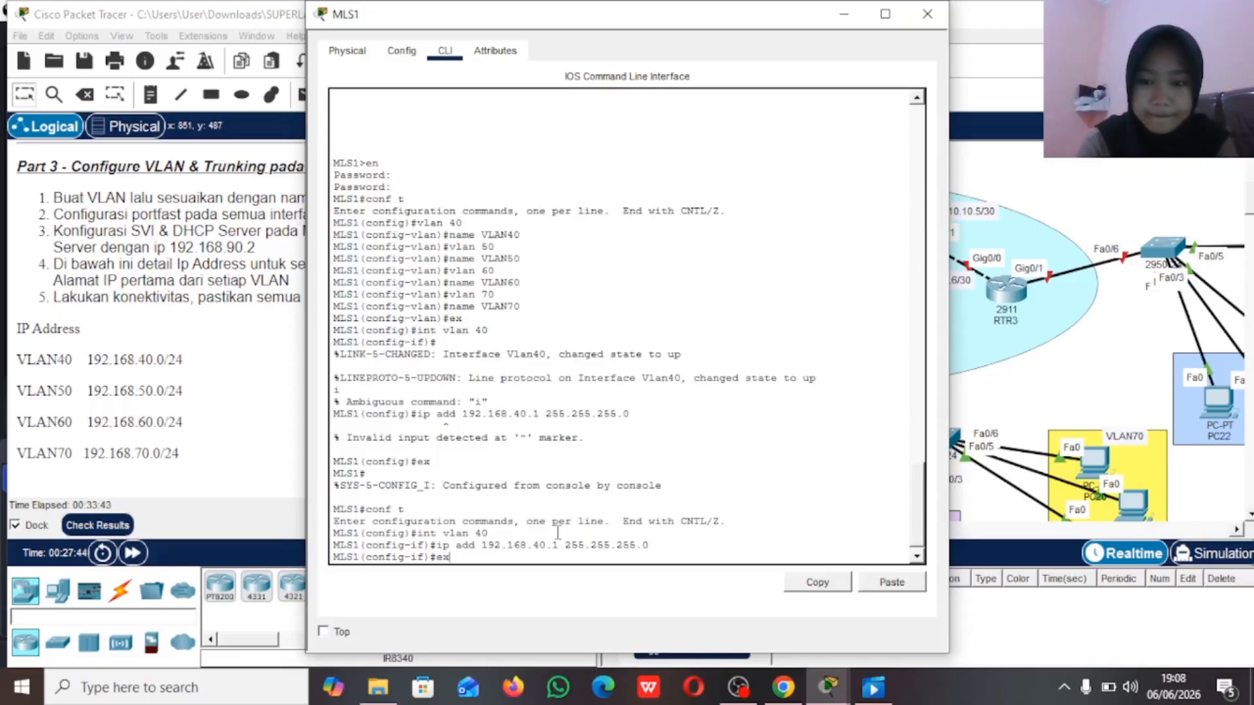
key(Return)
Step: Give MLS1's VLAN 50 interface the IP address 192.168.50.1 with mask 255.255.255.0
text(int vlan 50)
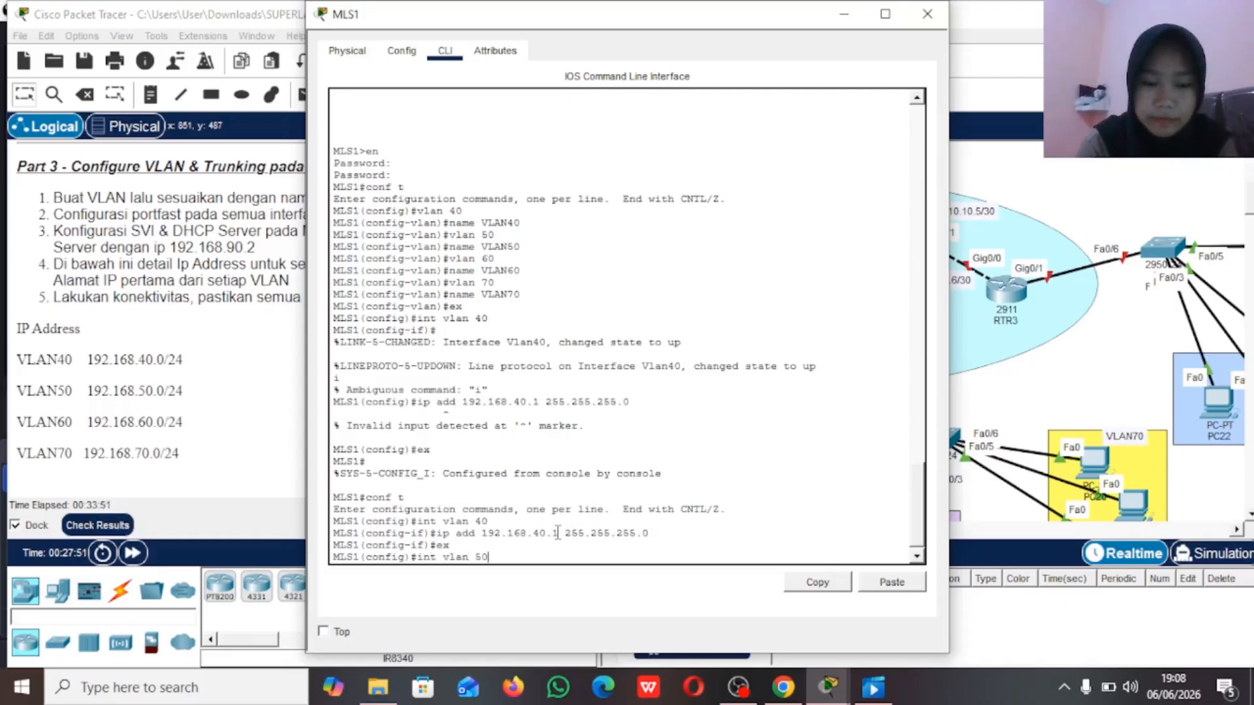
key(Return)
text(ip a)
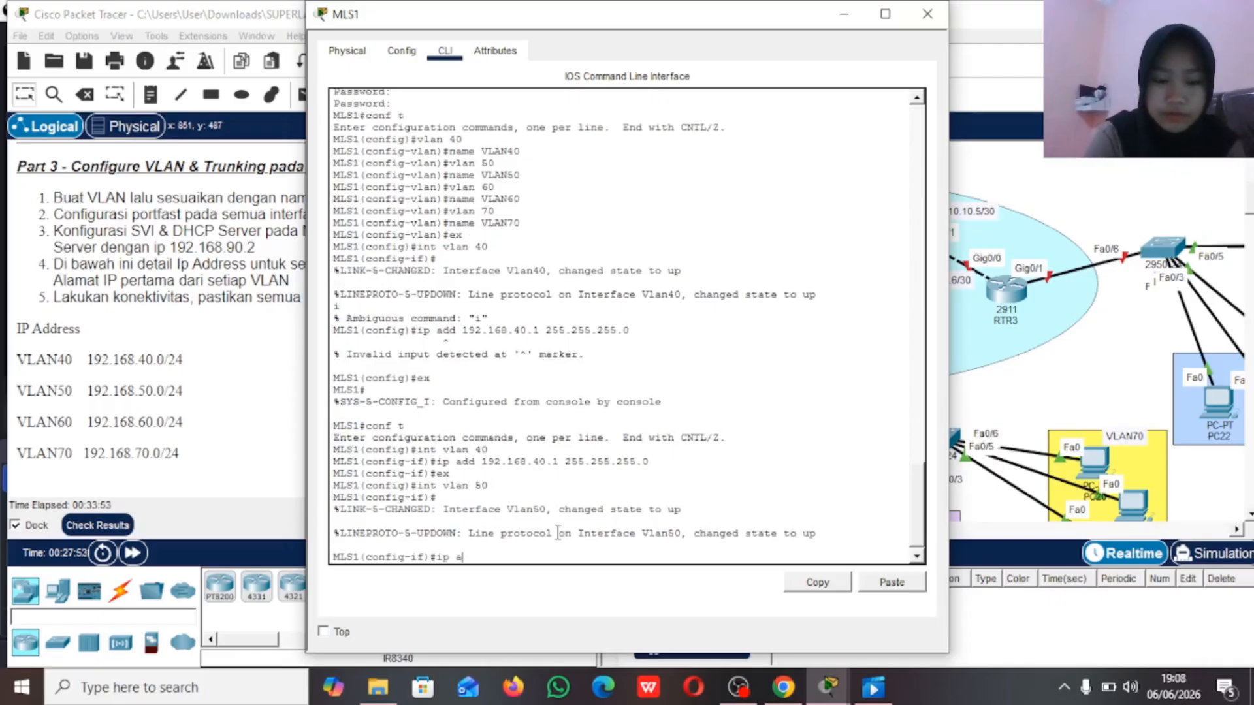
text(dd 192.168.50.1 255.255.255.0)
key(Return)
text(ex)
key(Return)
Step: Give MLS1's VLAN 60 interface the IP address 192.168.60.1 with mask 255.255.255.0
text(int vlan 60)
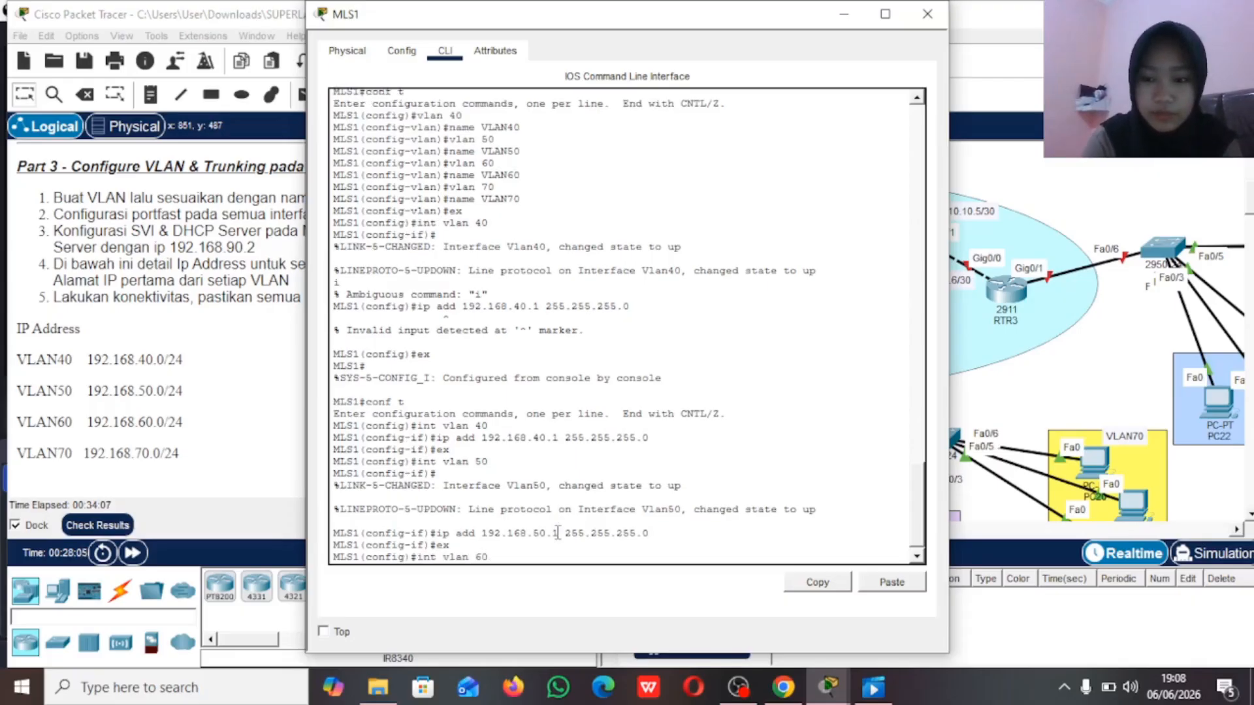
key(Return)
key(Return)
text(i)
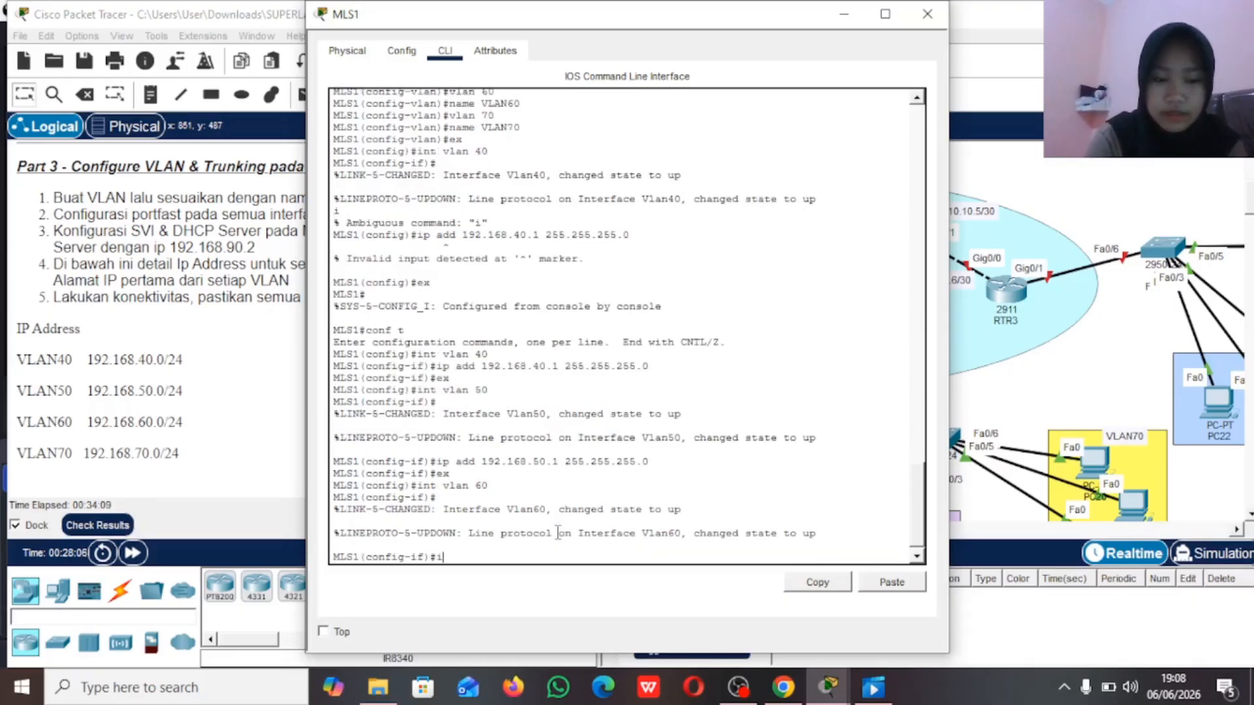
text(p add 192.168.60.1 255.255.255.0)
key(Return)
text(ex)
Step: Give MLS1's VLAN 70 interface the IP address 192.168.70.1 with mask 255.255.255.0
key(Return)
text(int vlan 70)
key(Return)
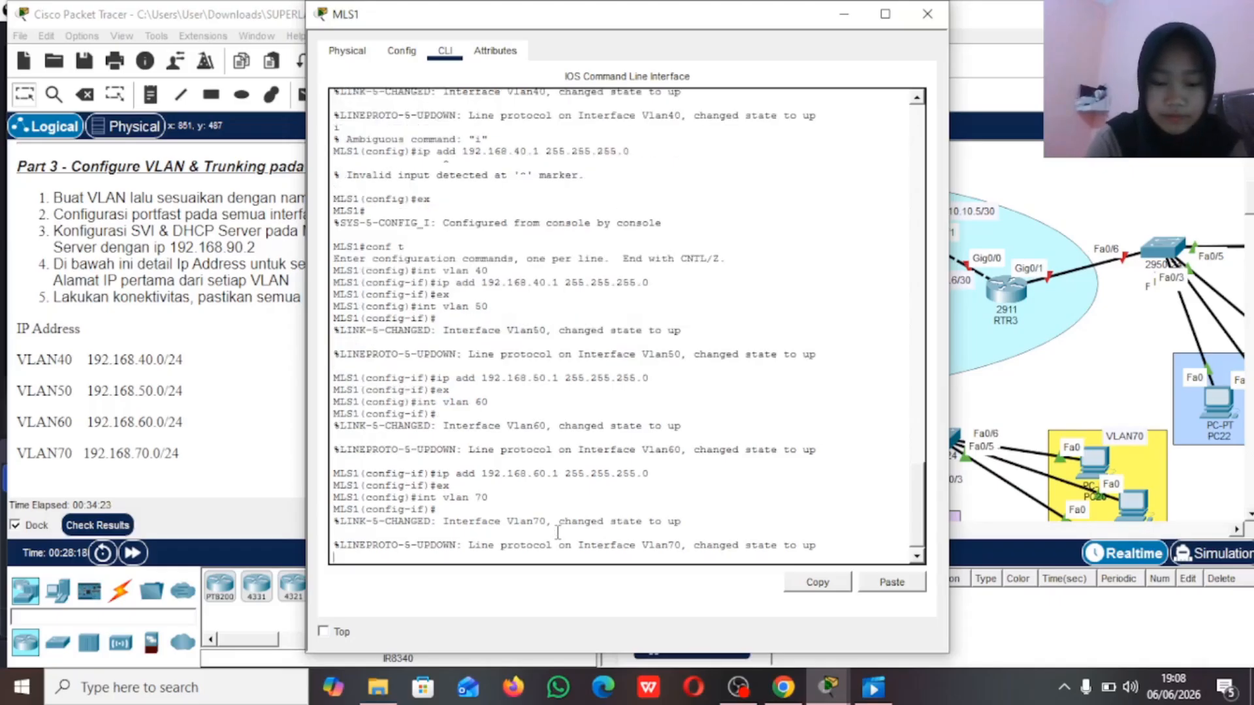
key(Return)
text(ip add 192.168.70.1 255.255.255.0)
key(Return)
text(ex)
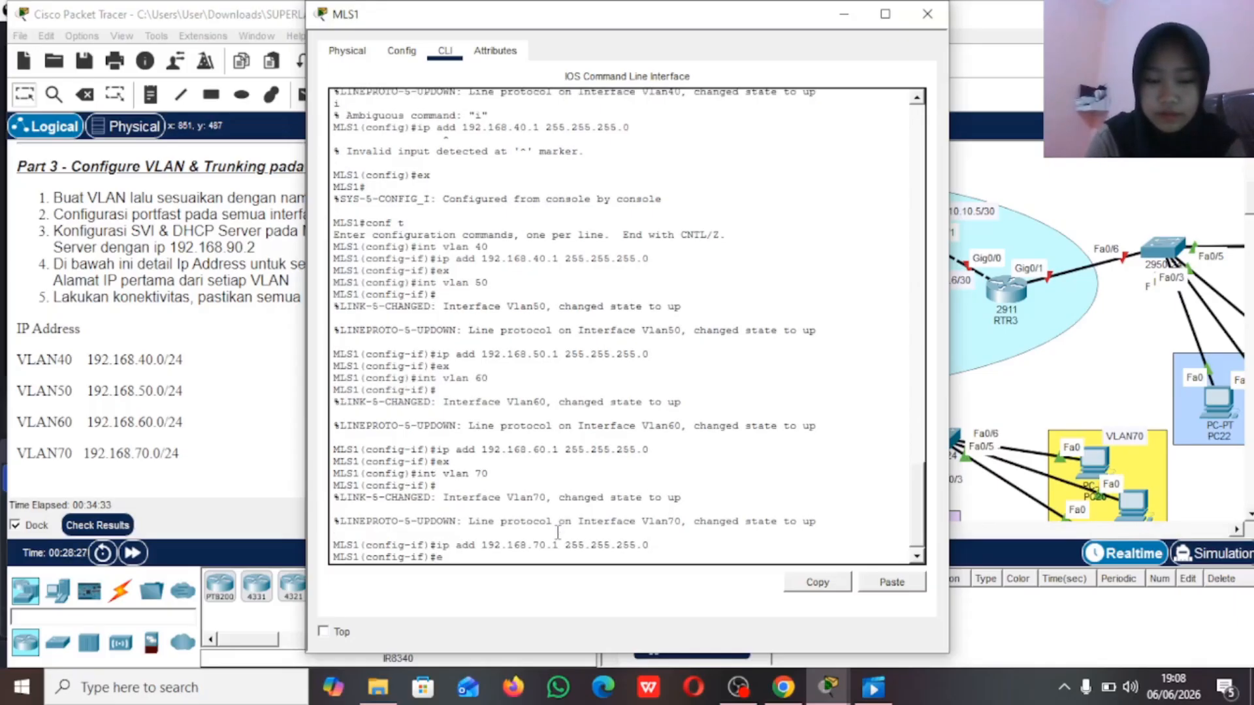
key(Return)
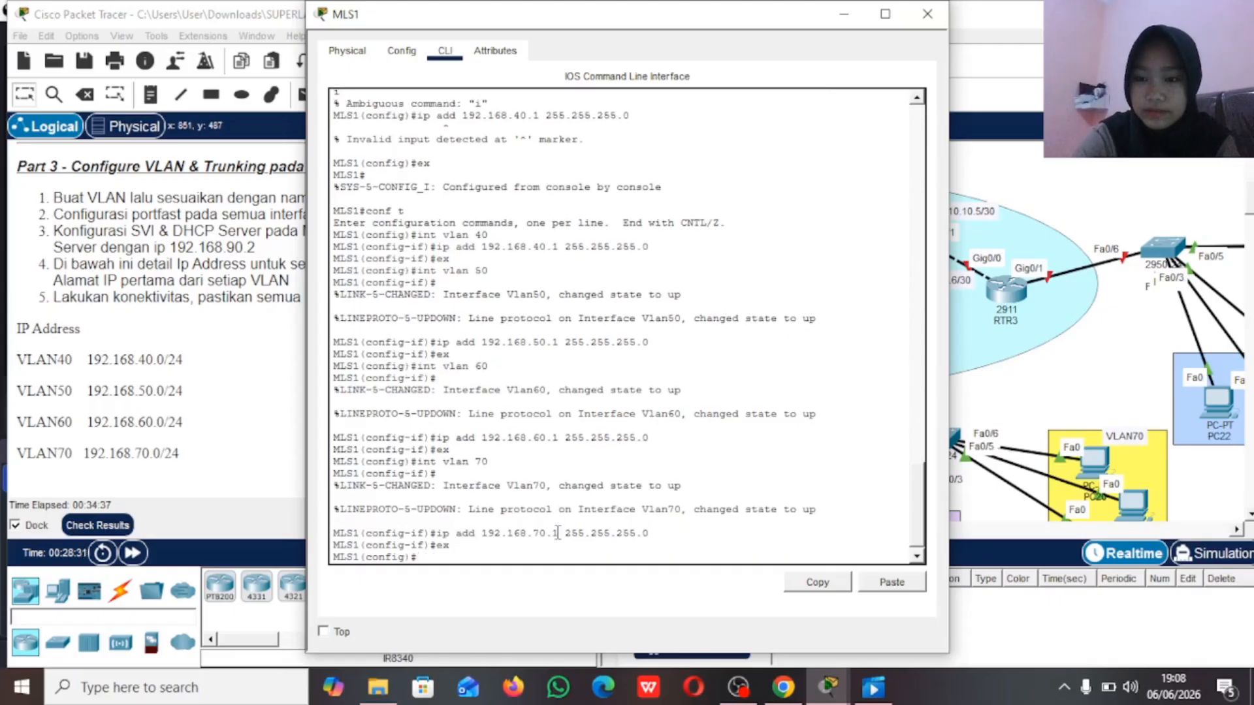
Step: Select MLS1's interface range fa0/1-2 and set its trunk encapsulation to dot1q
click(1031, 186)
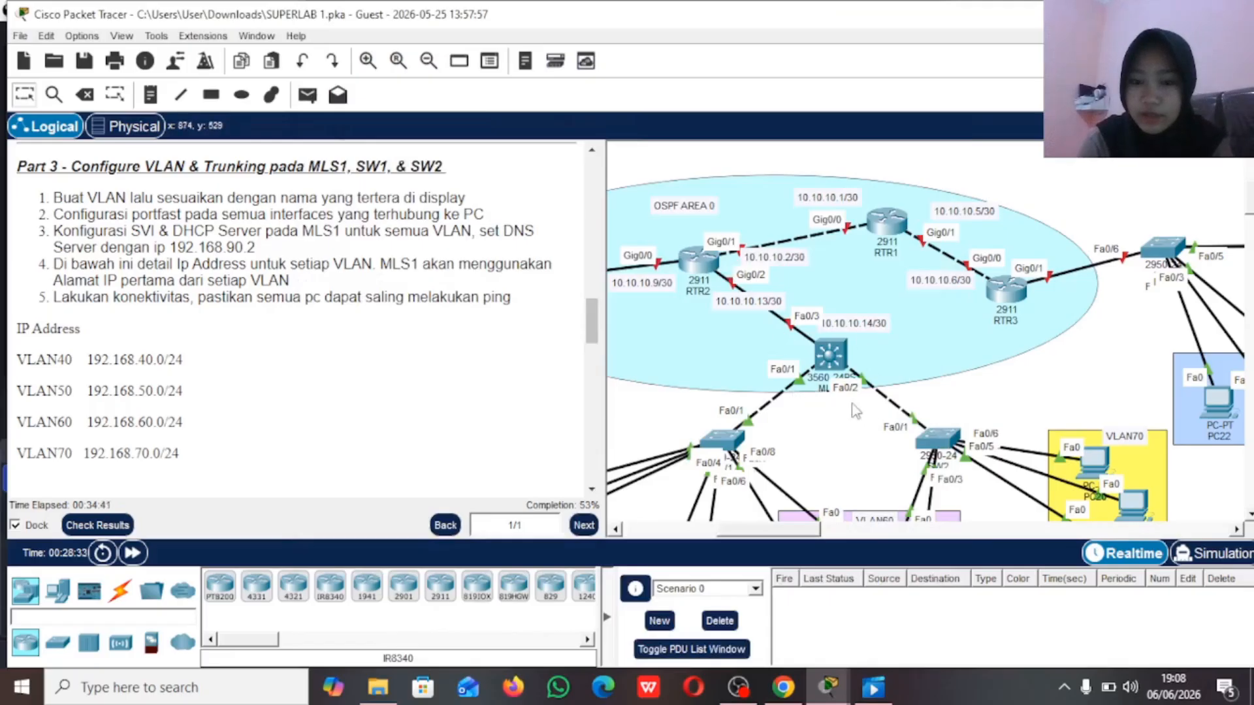
click(831, 353)
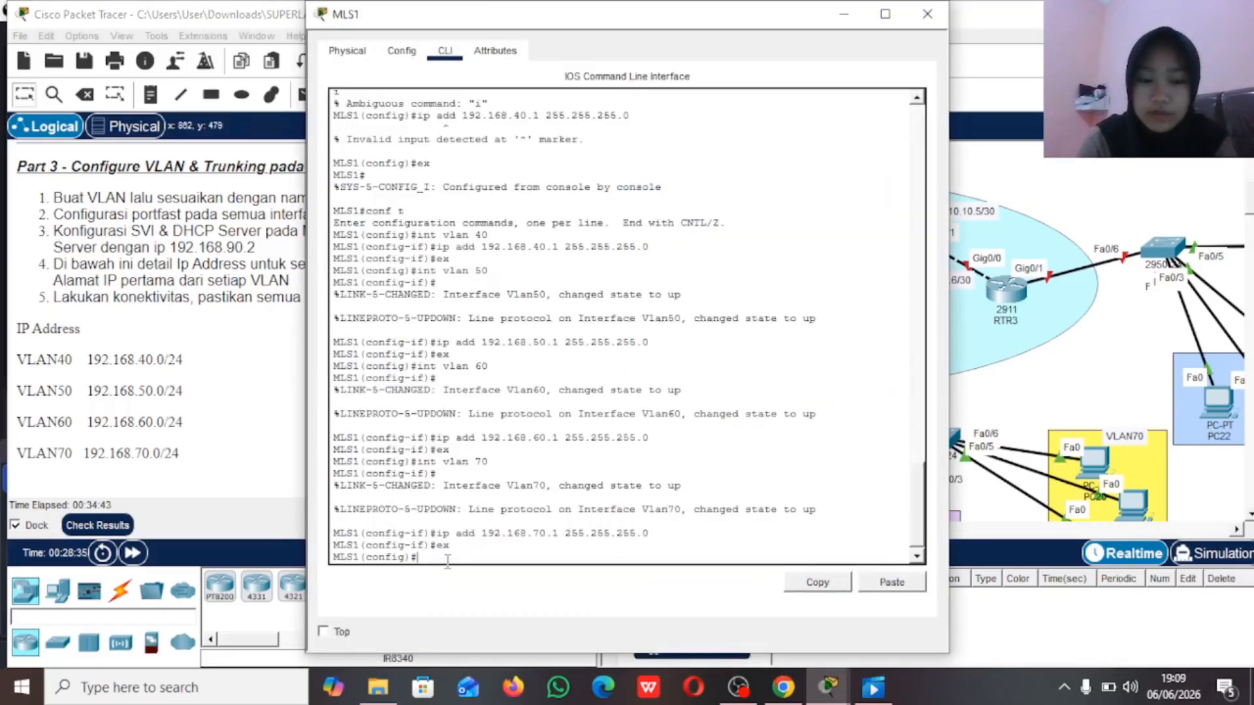
text(int range)
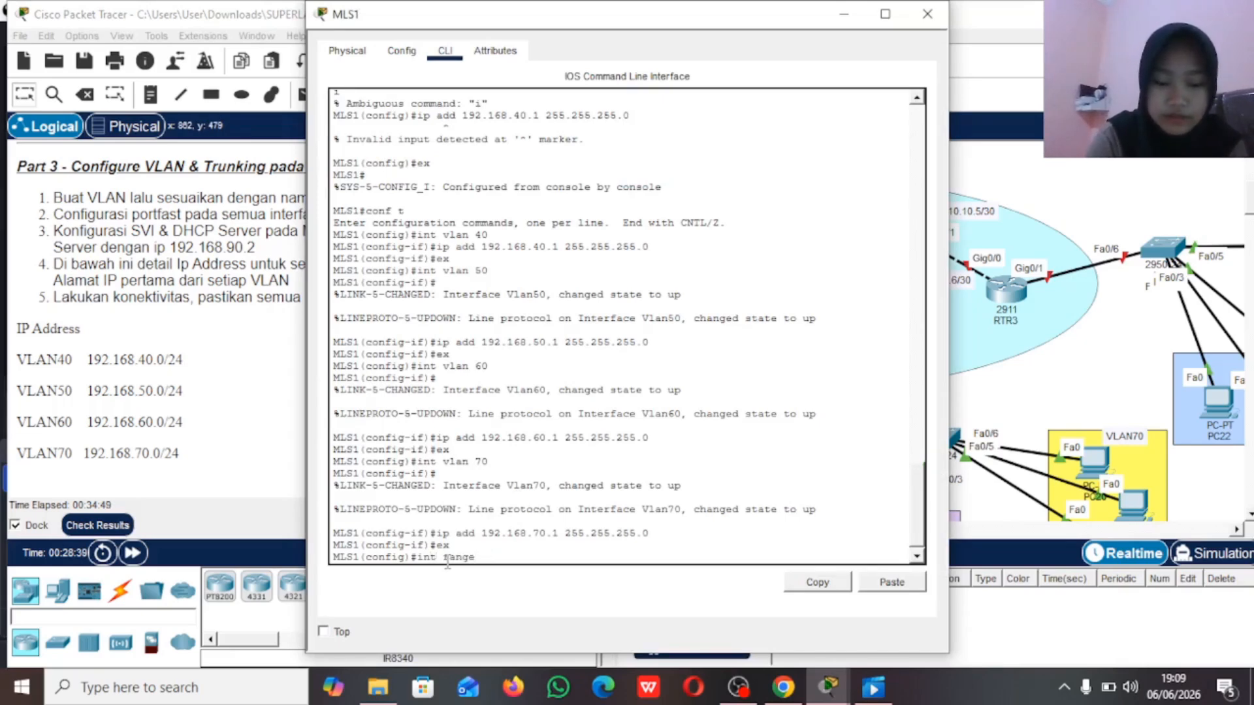
text(fa)
key(BackSpace)
key(BackSpace)
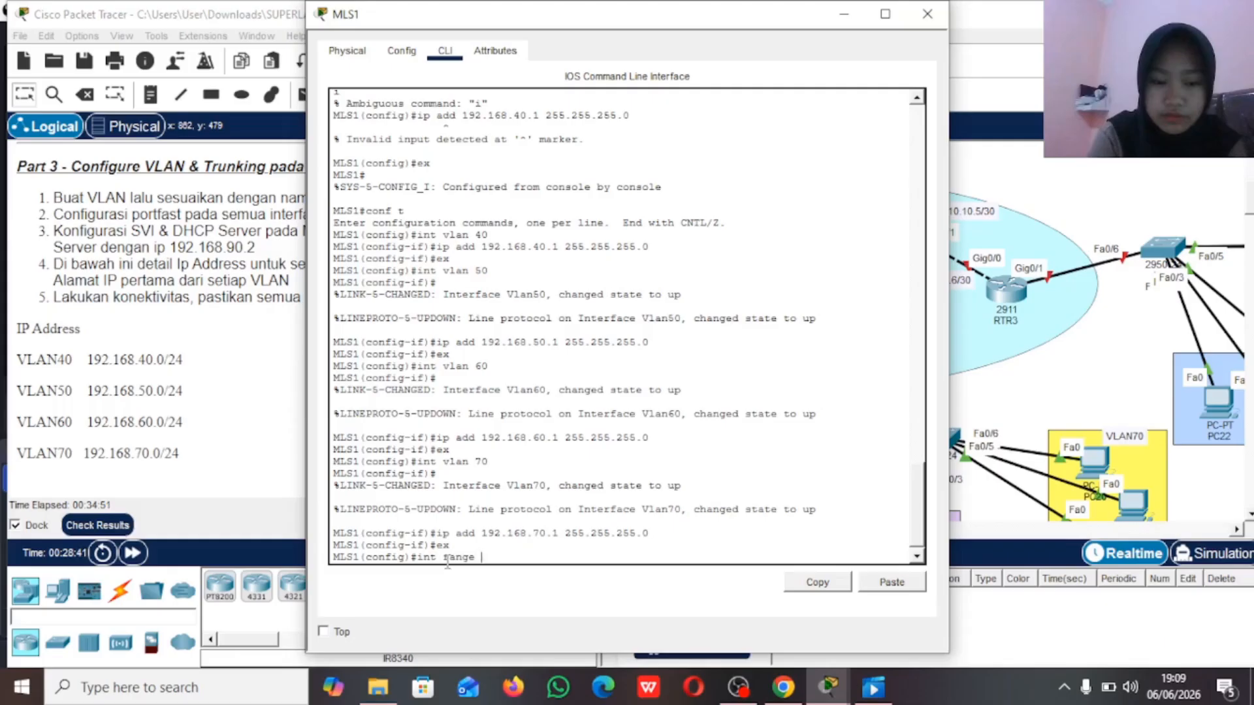
text(fa0/1-2)
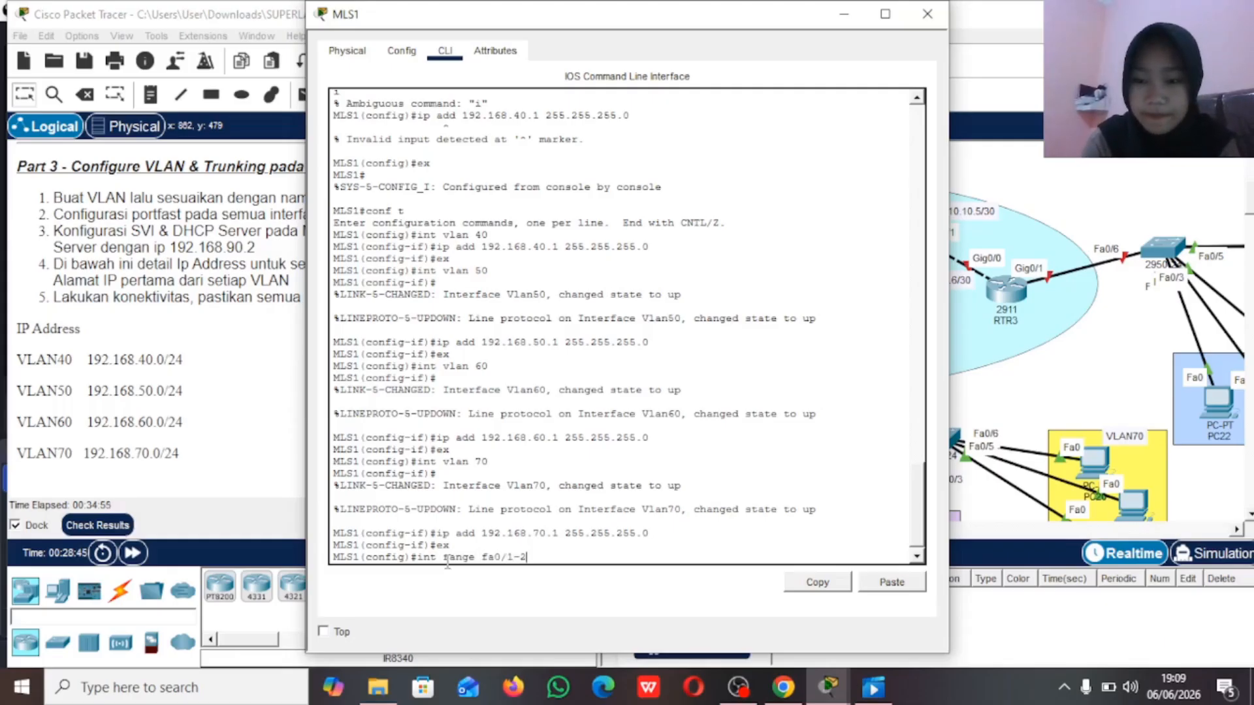
key(Return)
text(sw)
key(Tab)
text(t)
key(Tab)
text(en)
key(Tab)
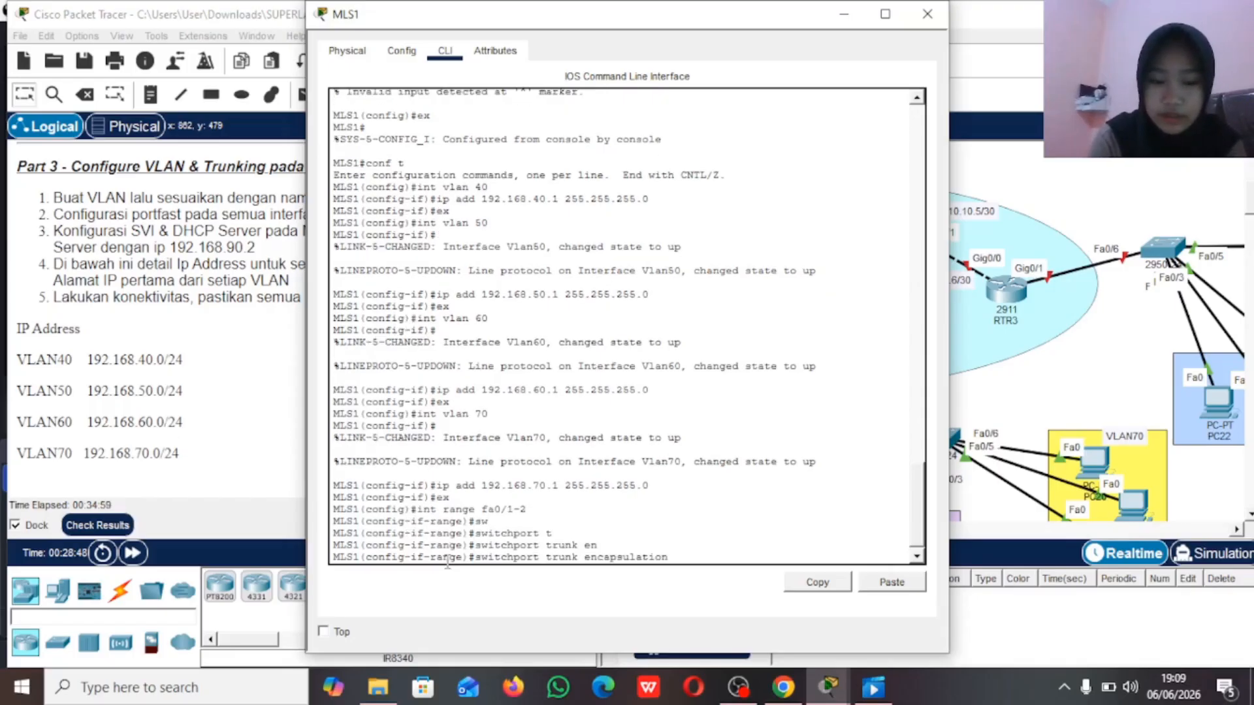
text(d)
key(Tab)
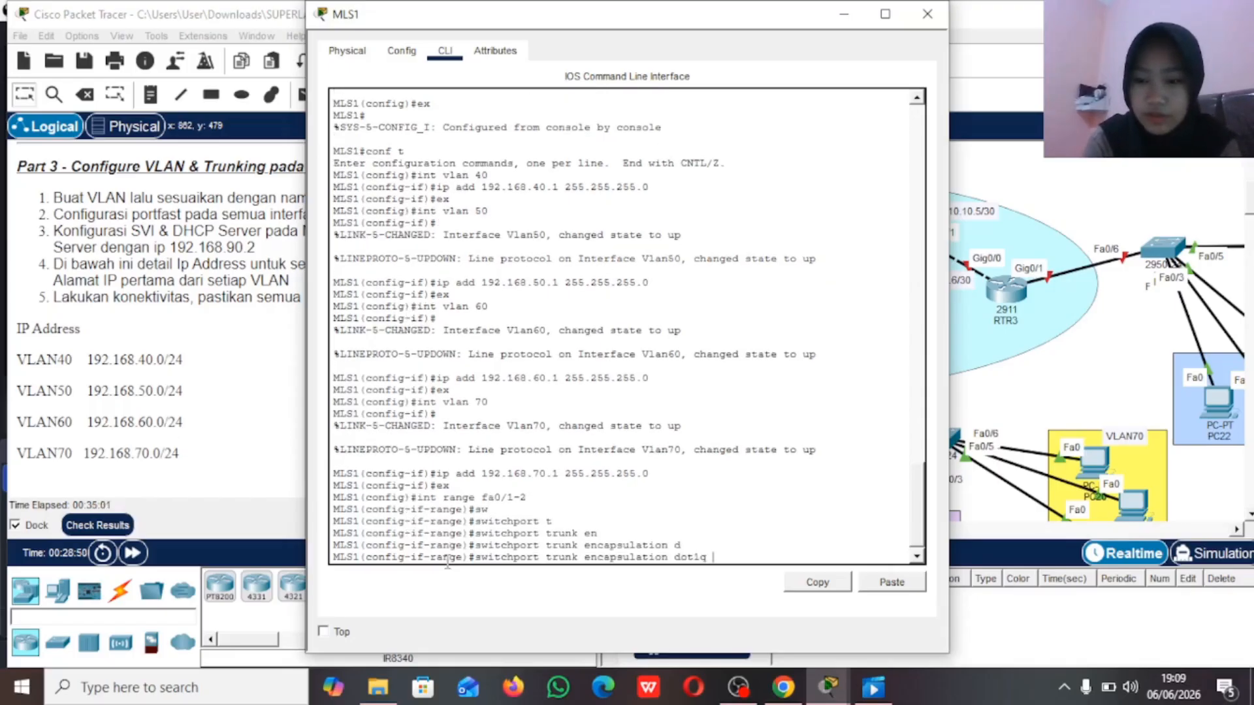
key(Return)
Step: Set switchport mode trunk on MLS1's interfaces fa0/1-2 and return to global configuration mode
text(switchport)
key(Tab)
text(m)
key(Tab)
text(t)
key(Tab)
key(Return)
text(ex)
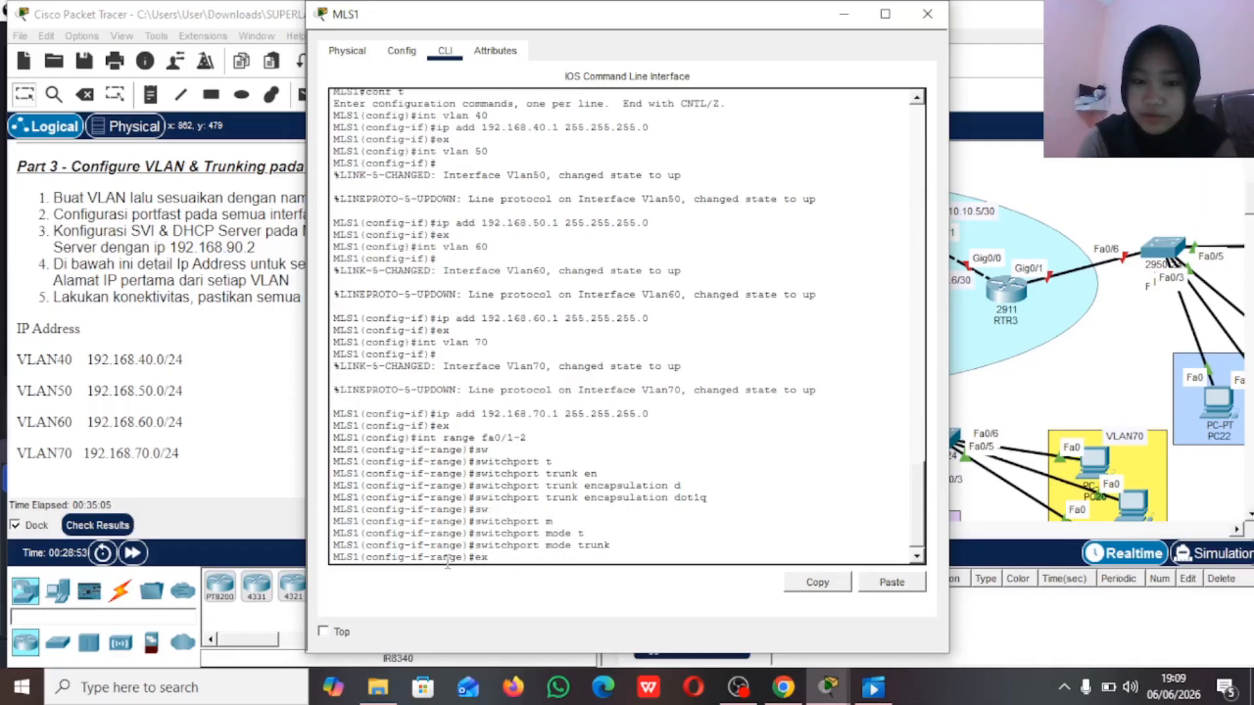
key(Return)
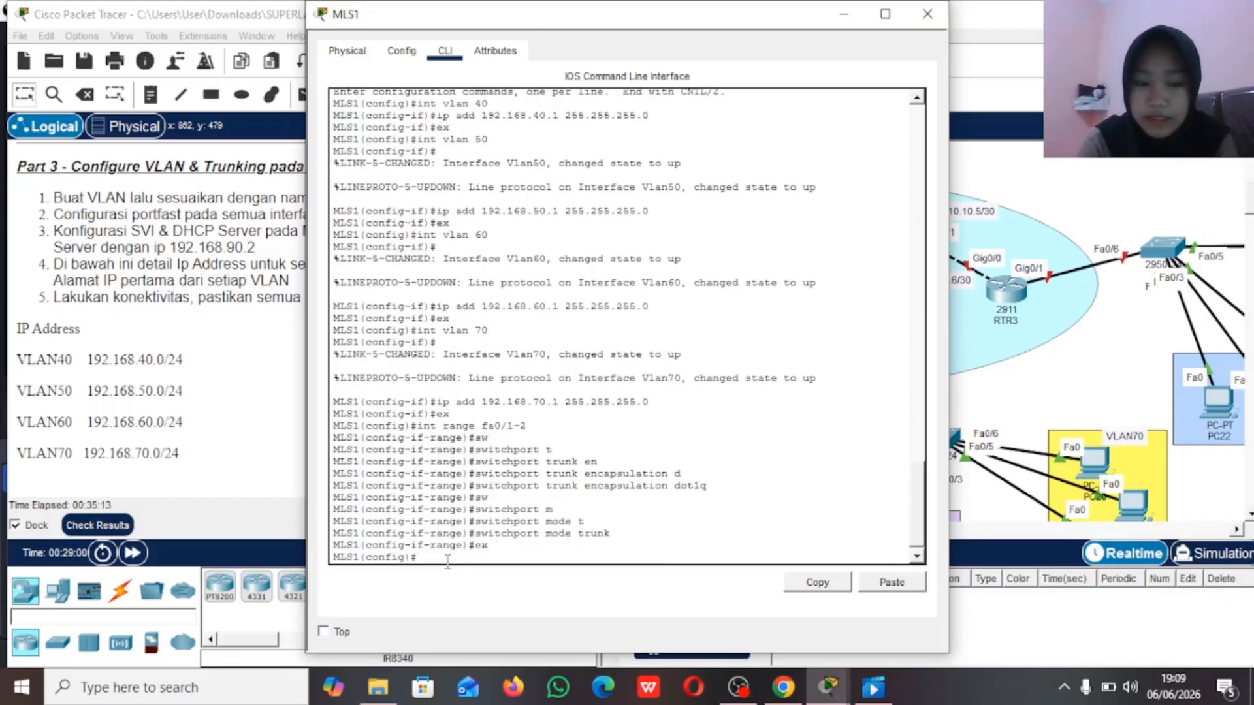
Step: Create a DHCP pool named VLAN40 on MLS1
text(ip)
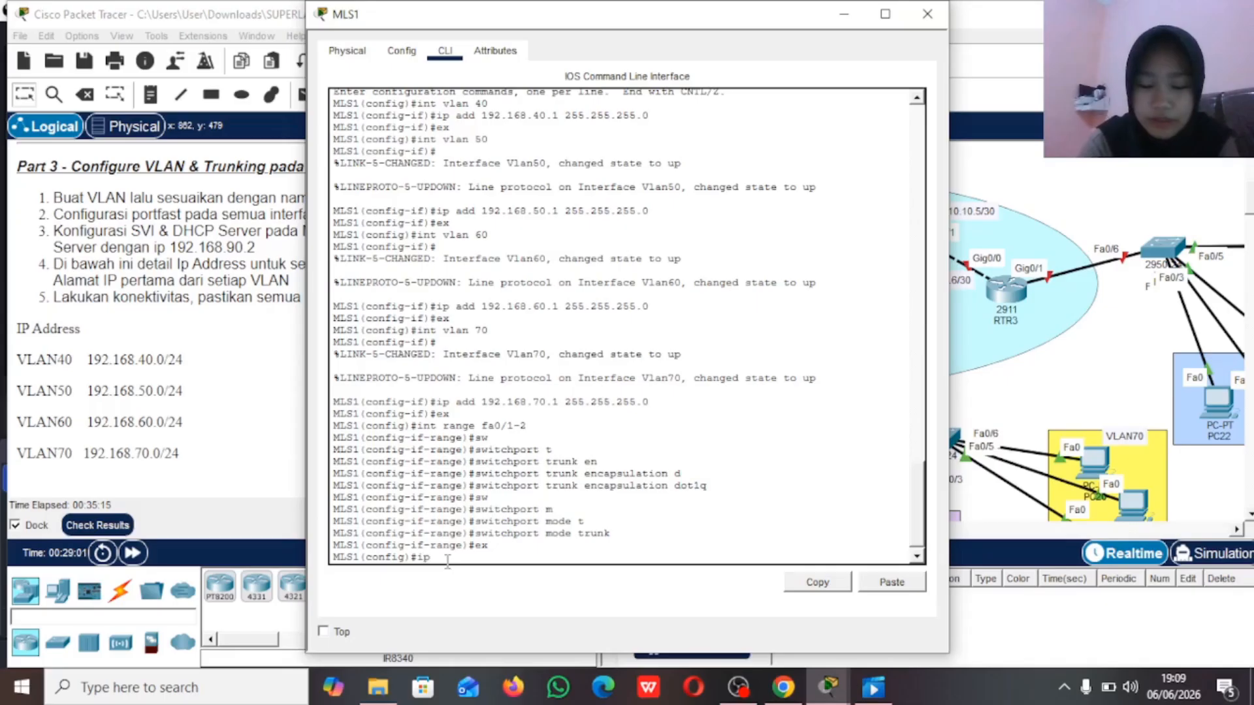
text( dhcp pool)
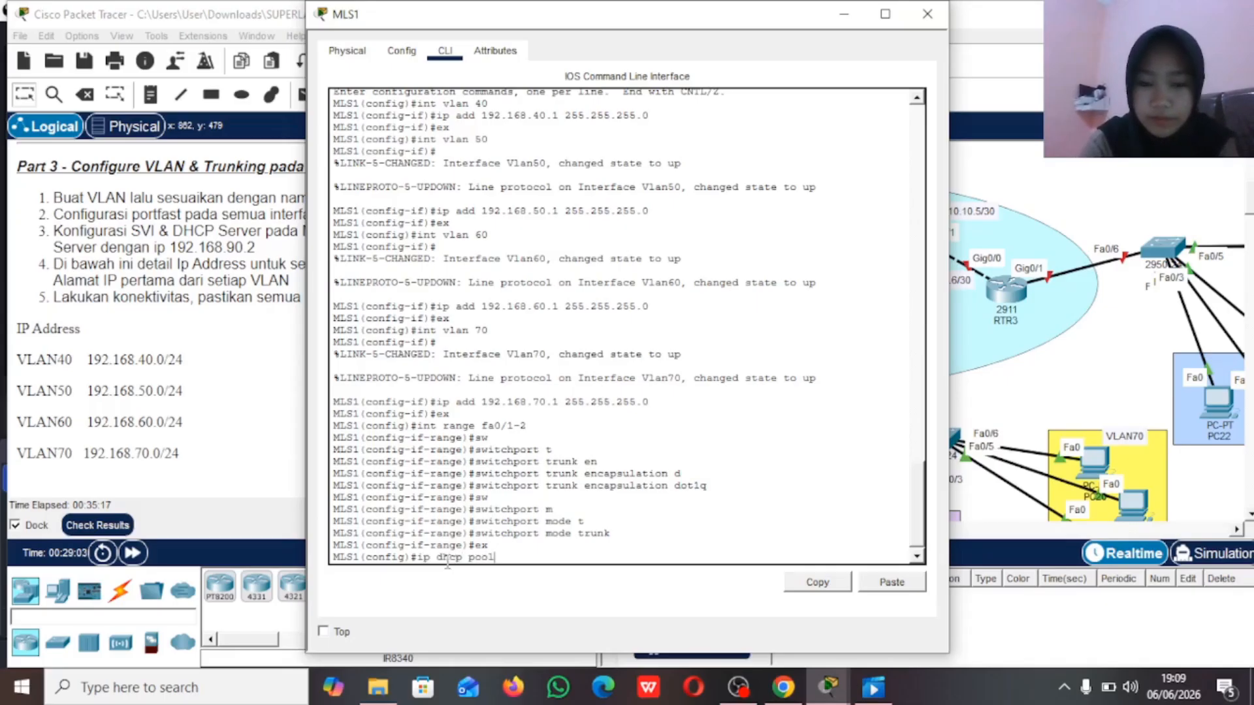
text( VLAN40)
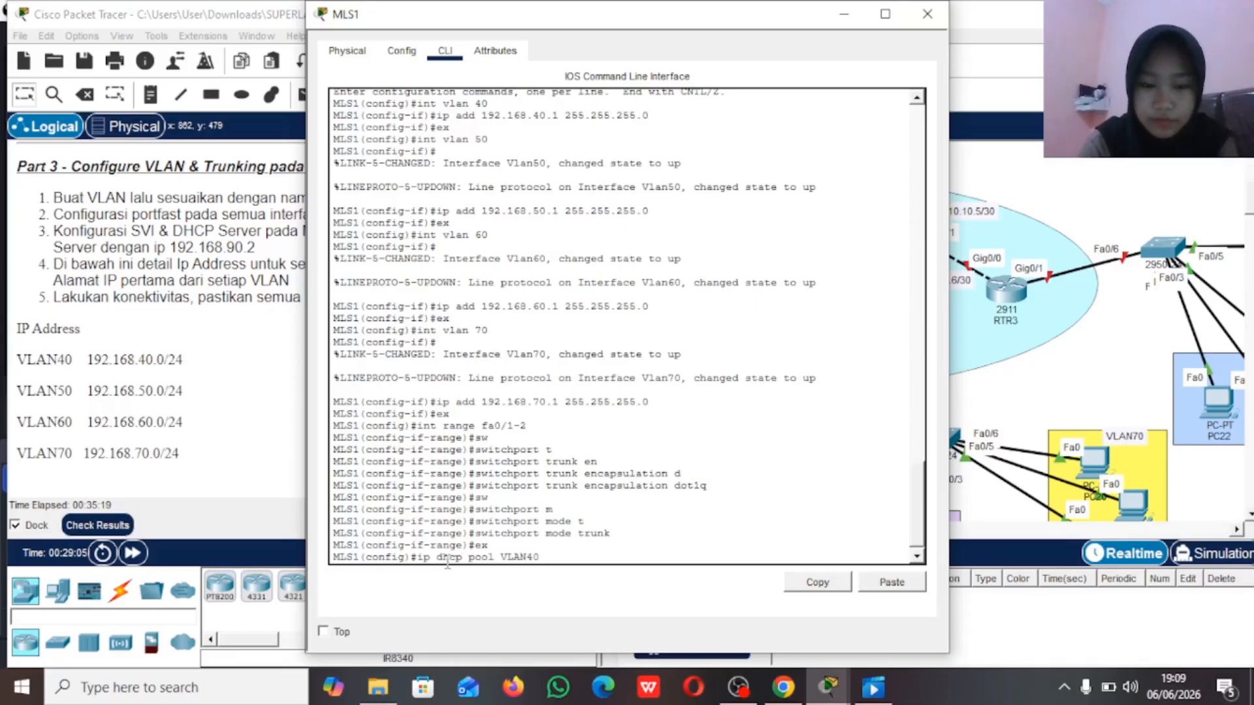
key(Return)
Step: Assign network 192.168.40.0 with mask 255.255.255.0 to the VLAN40 DHCP pool
text(net)
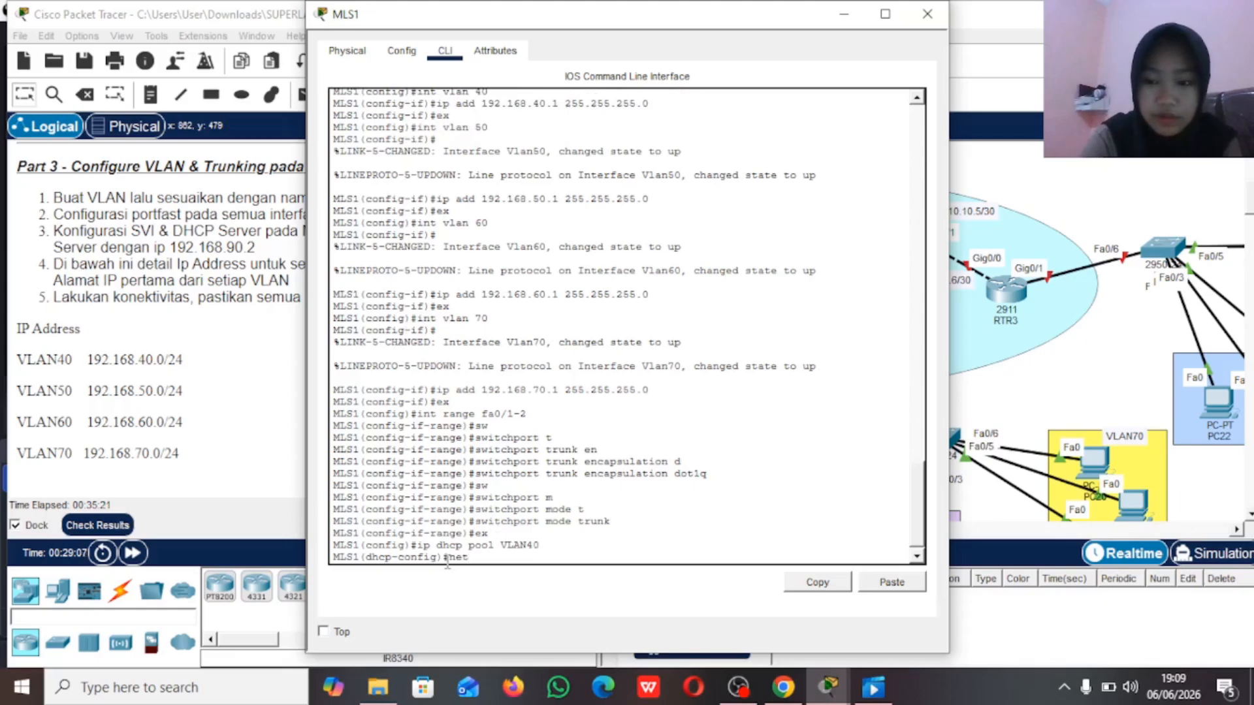
key(Tab)
text(192)
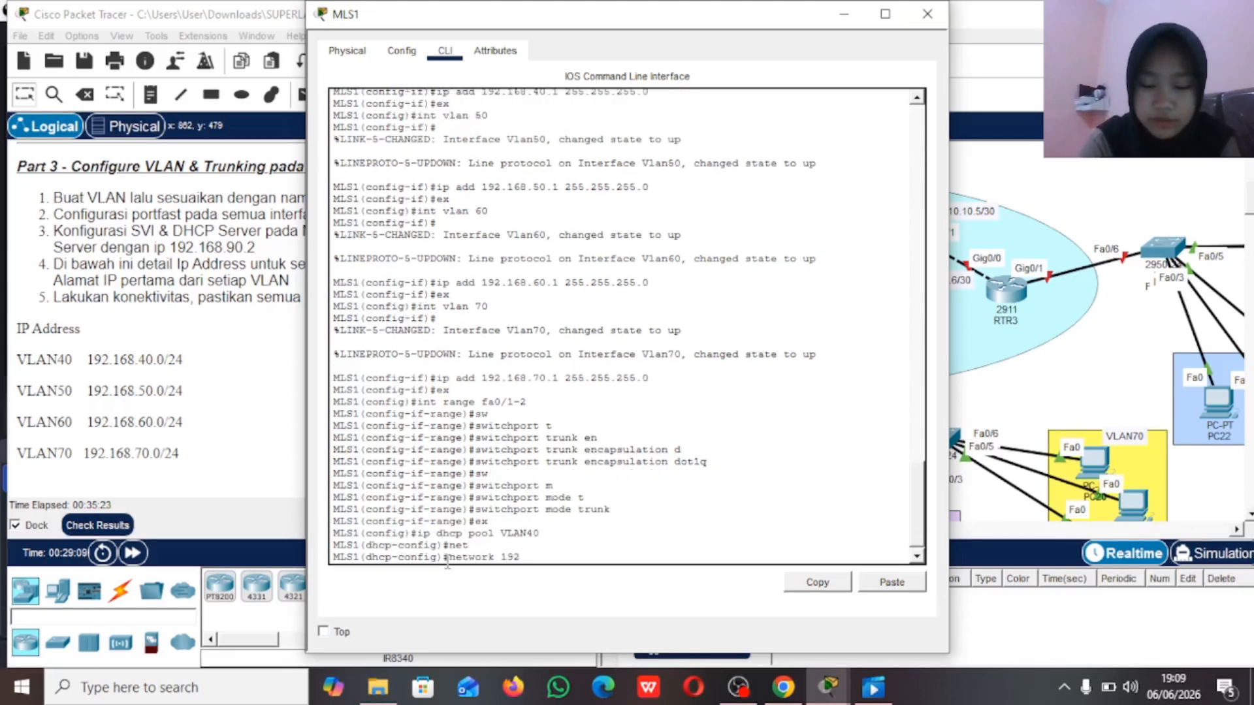
text(.168.40.0 255.)
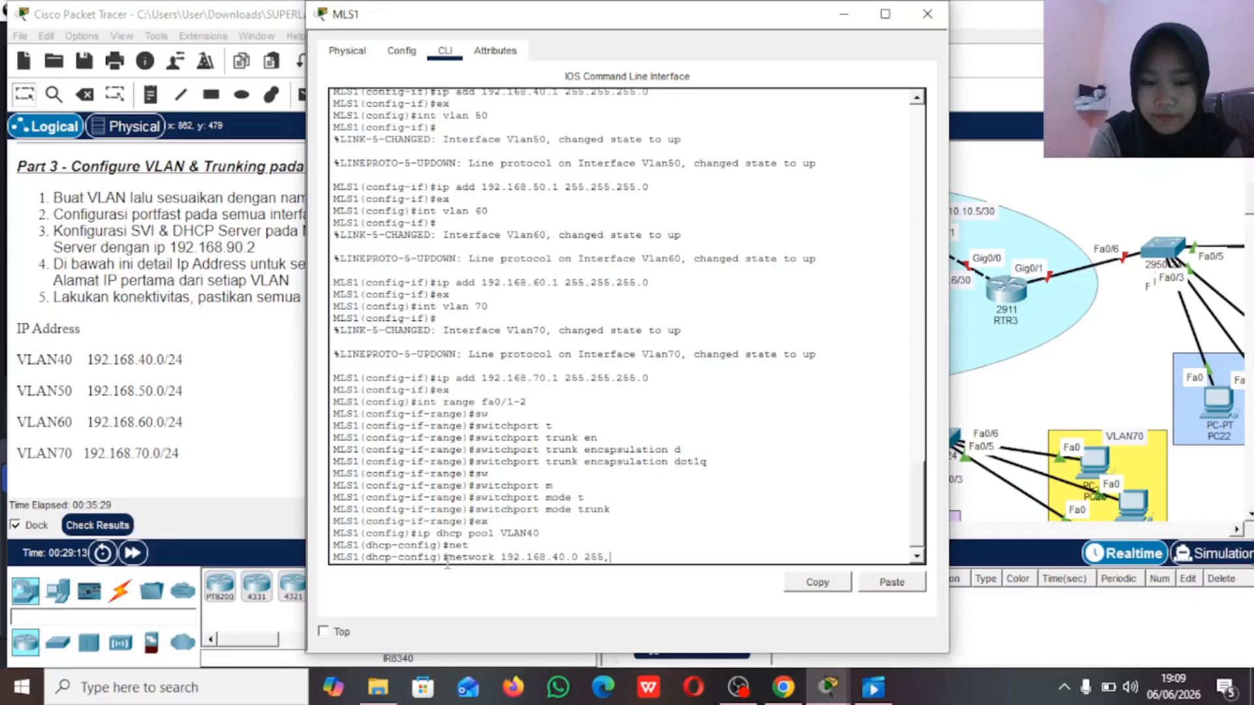
text(255.255.0)
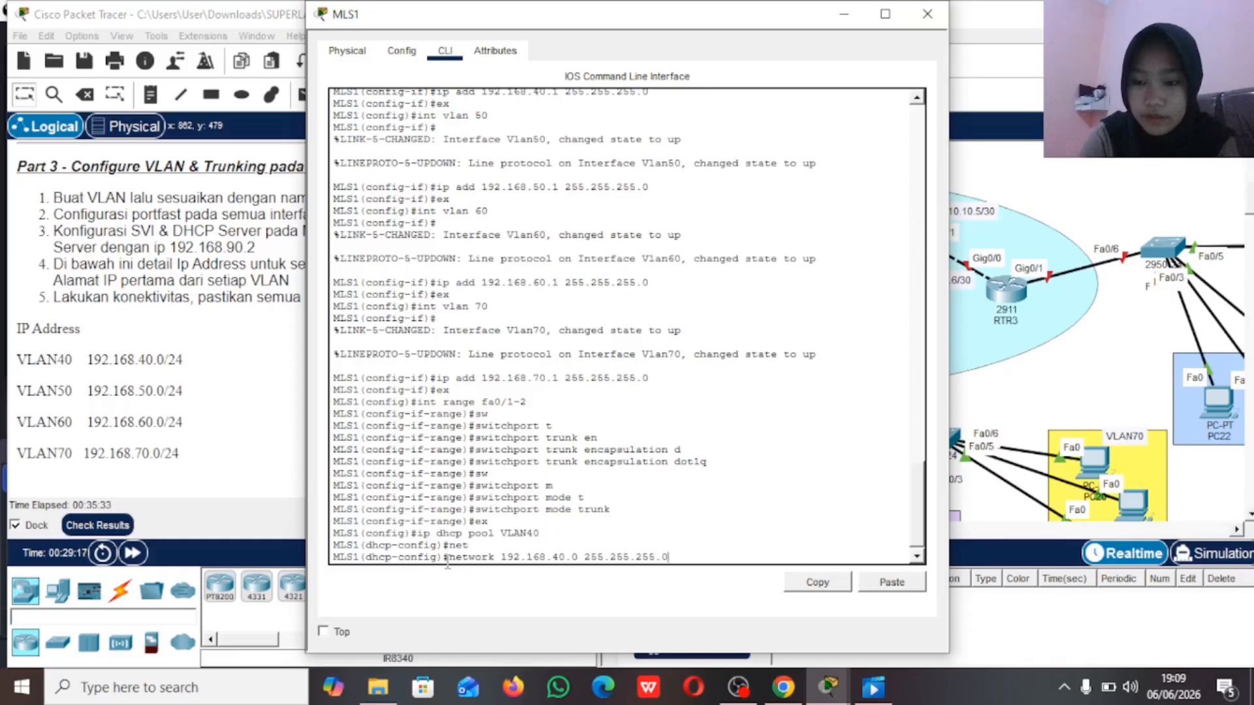
key(Return)
Step: Set the VLAN40 DHCP pool's default router to 192.168.40.1
text(de)
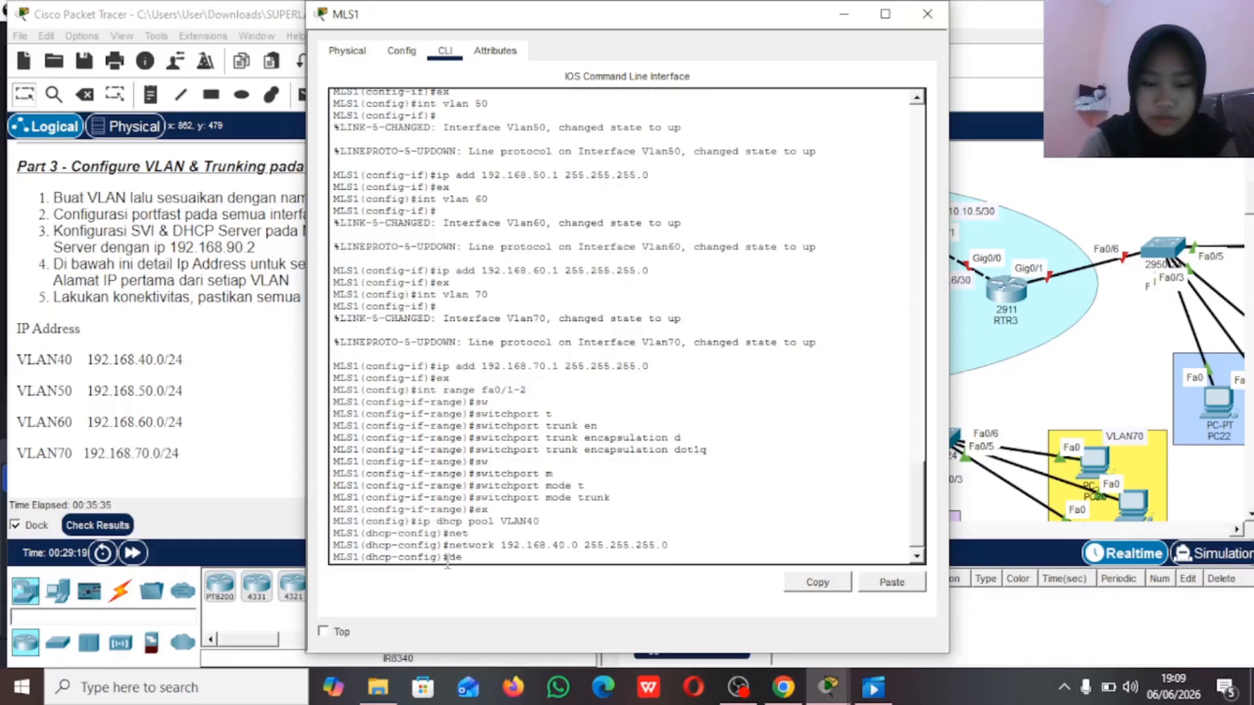
text(fa)
key(Tab)
text(192.)
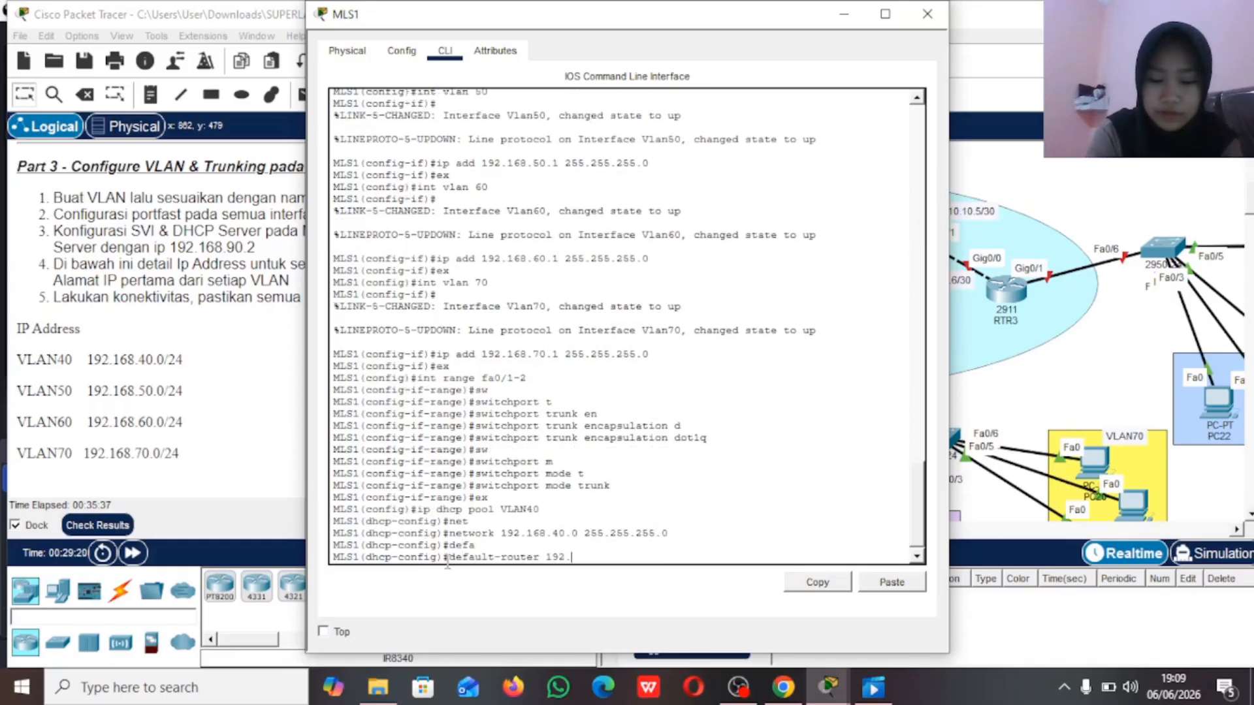
text(168.40.1)
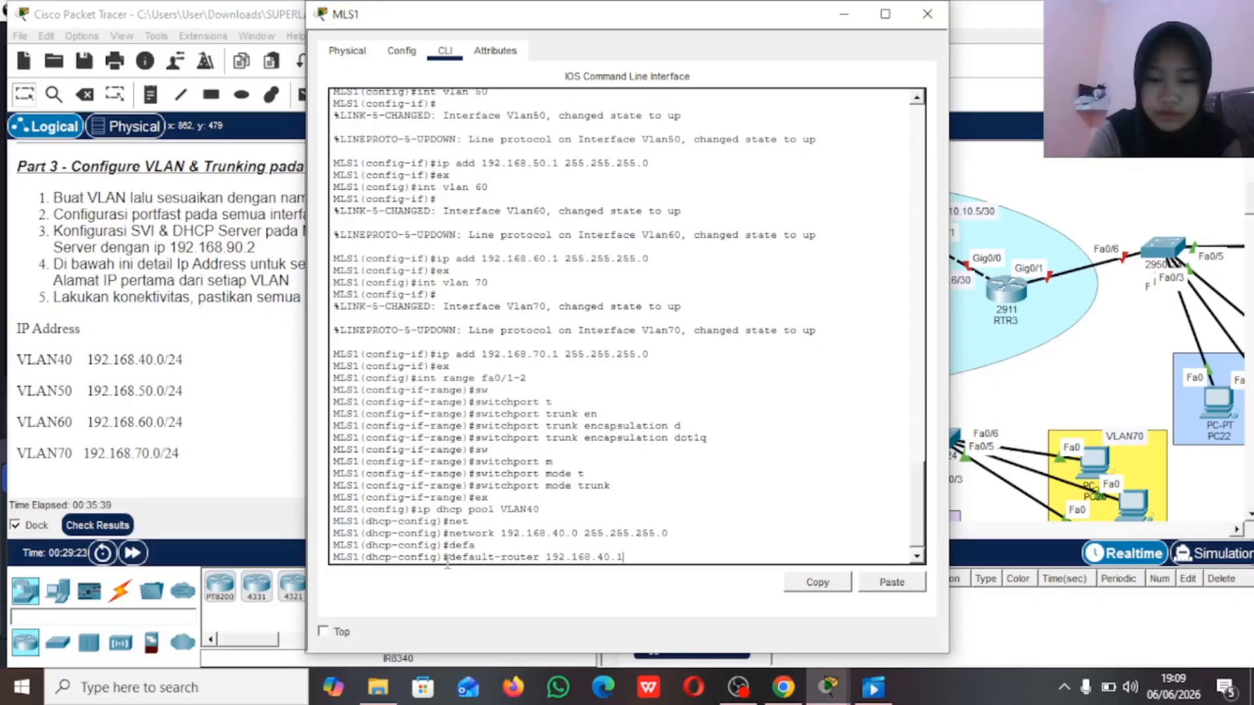
key(Return)
Step: Set the VLAN40 DHCP pool's DNS server to 192.168.90.2 and leave the pool configuration
text(dns)
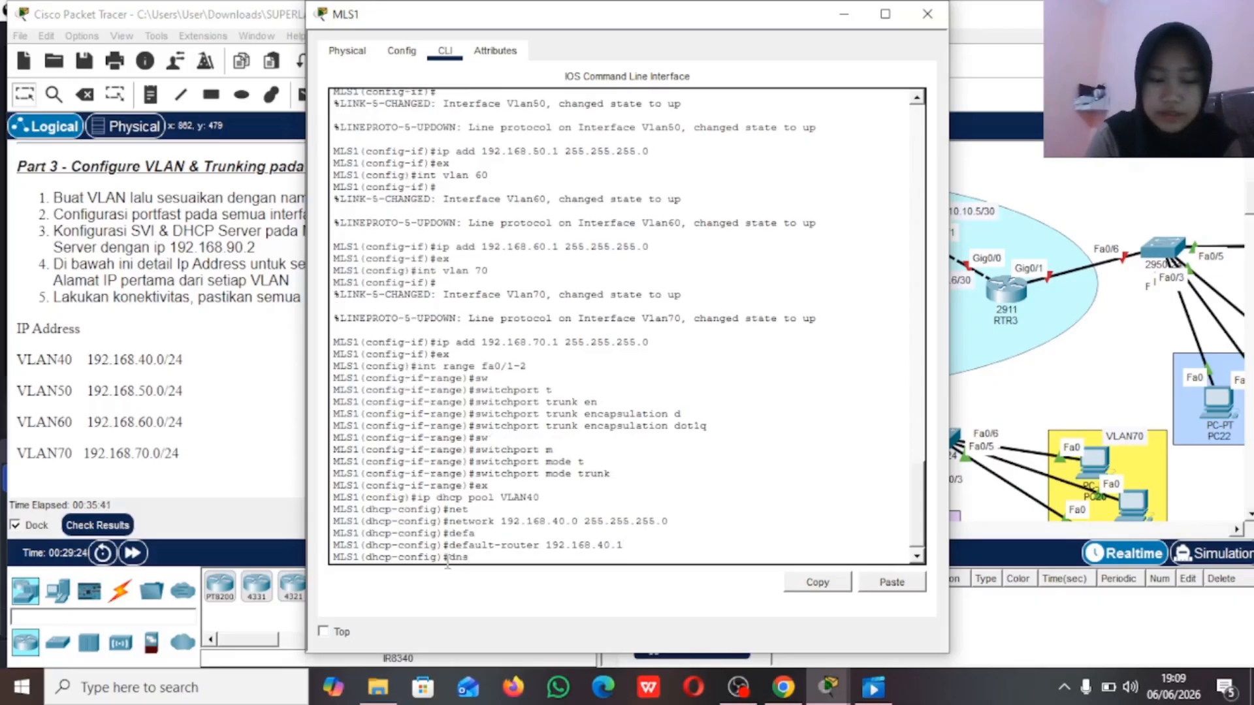
key(Tab)
text(192.168.)
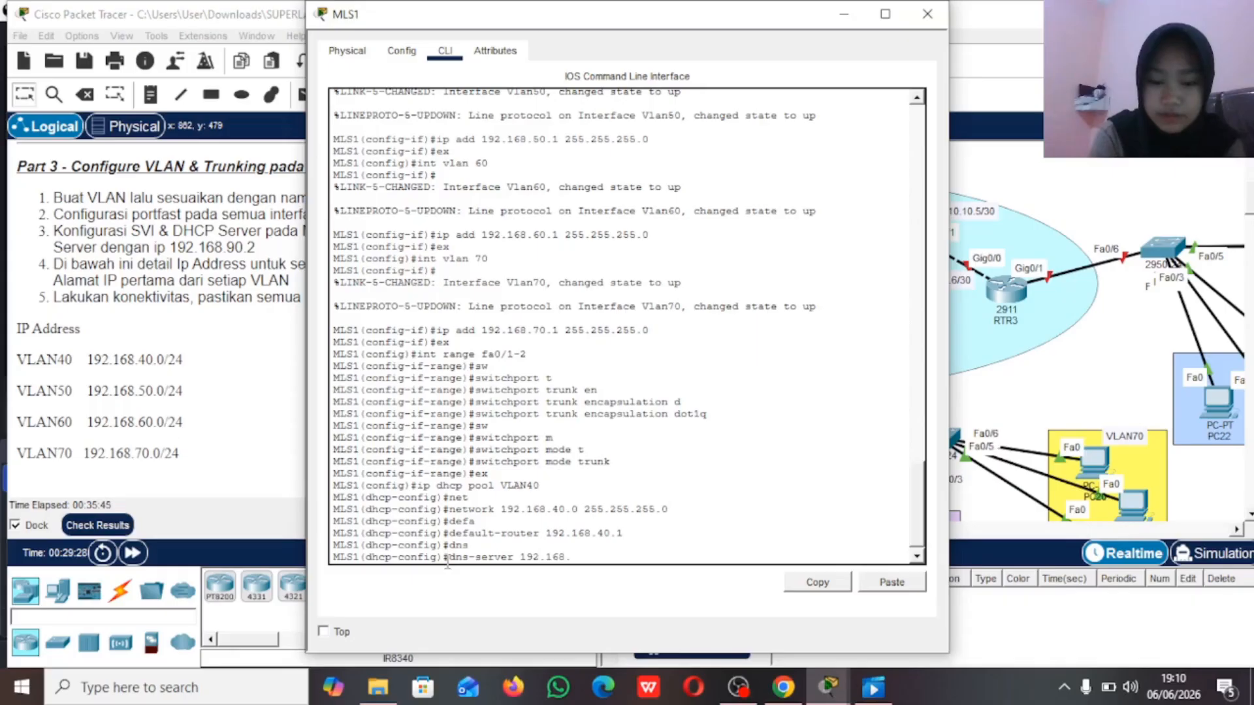
text(90.2)
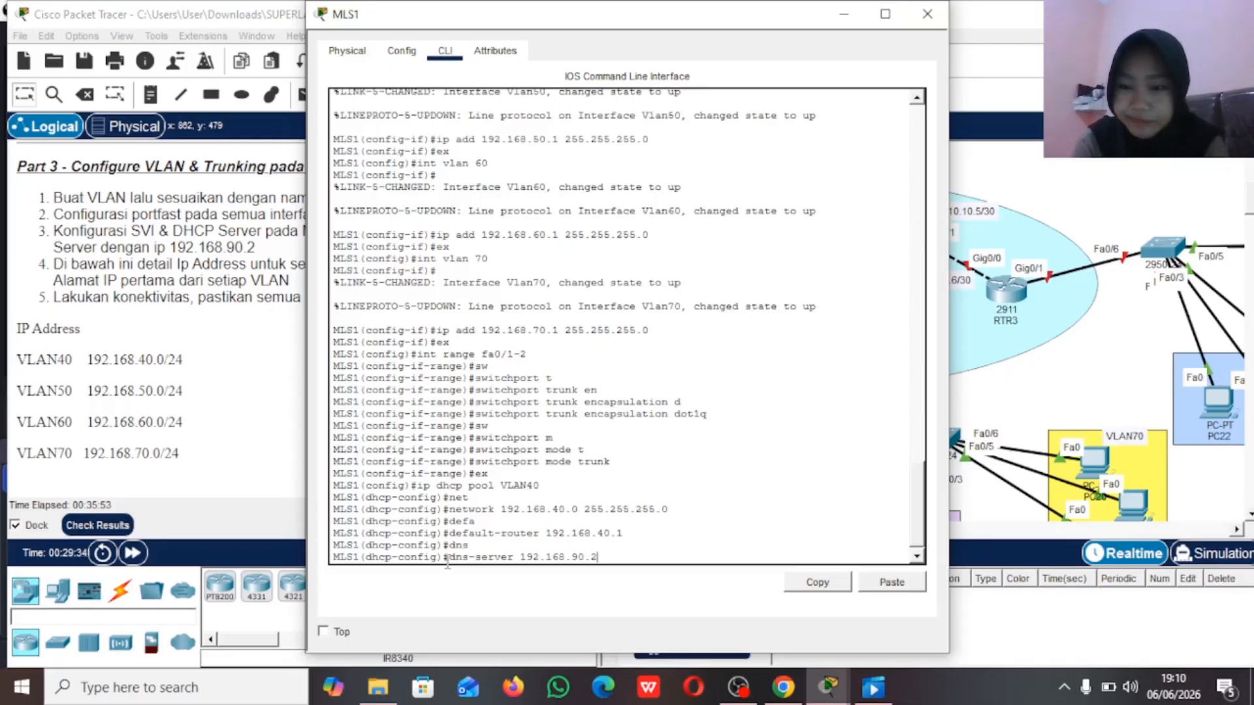
key(Return)
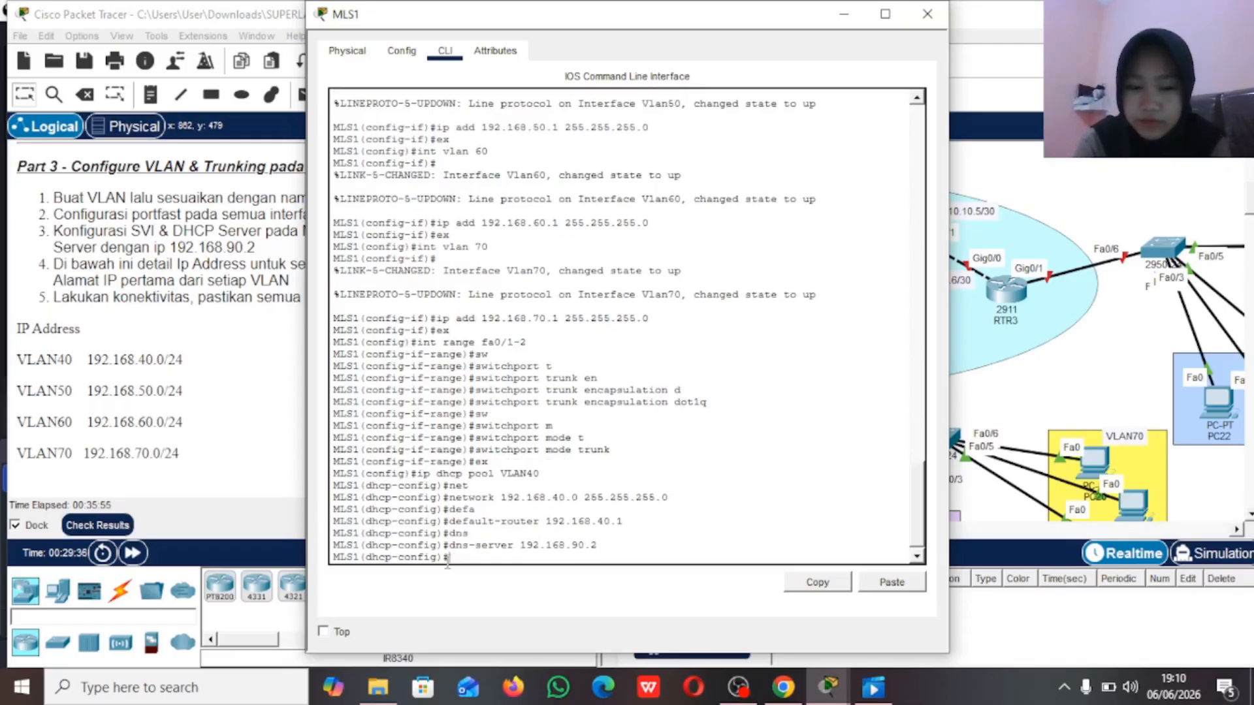
text(ex)
key(Return)
Step: Create a DHCP pool named VLAN50 on MLS1
text(ip dhc)
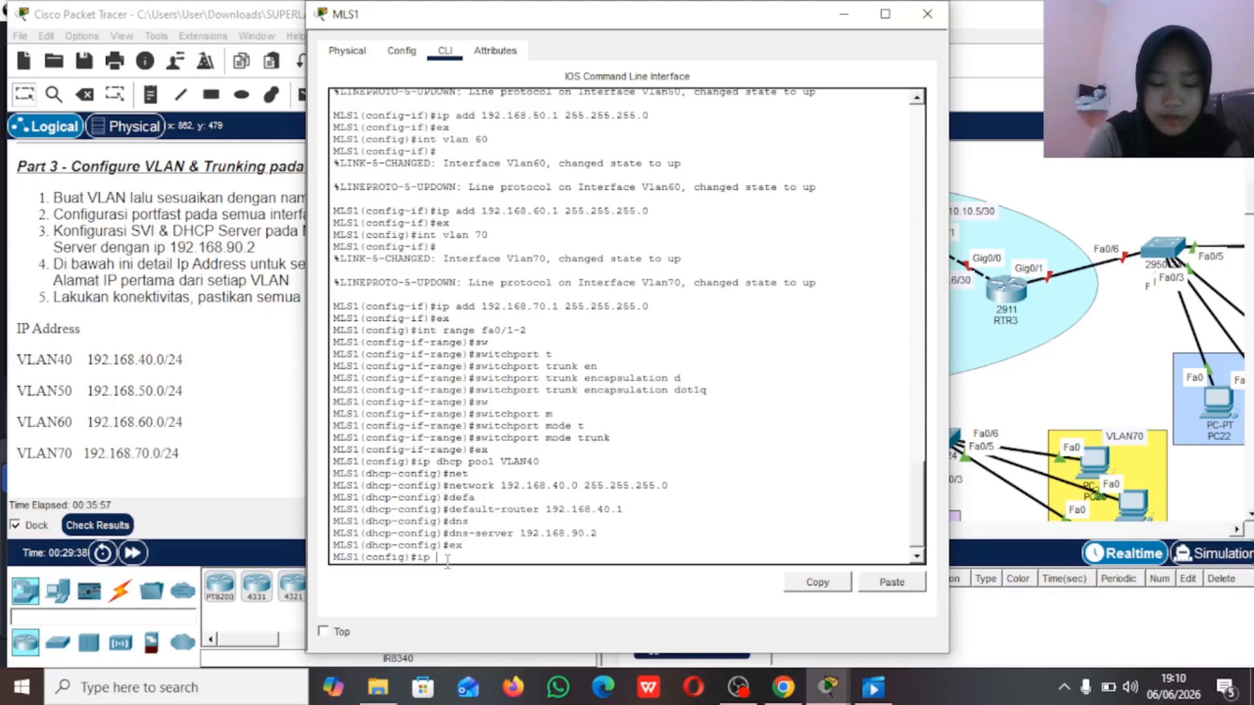
text(p p)
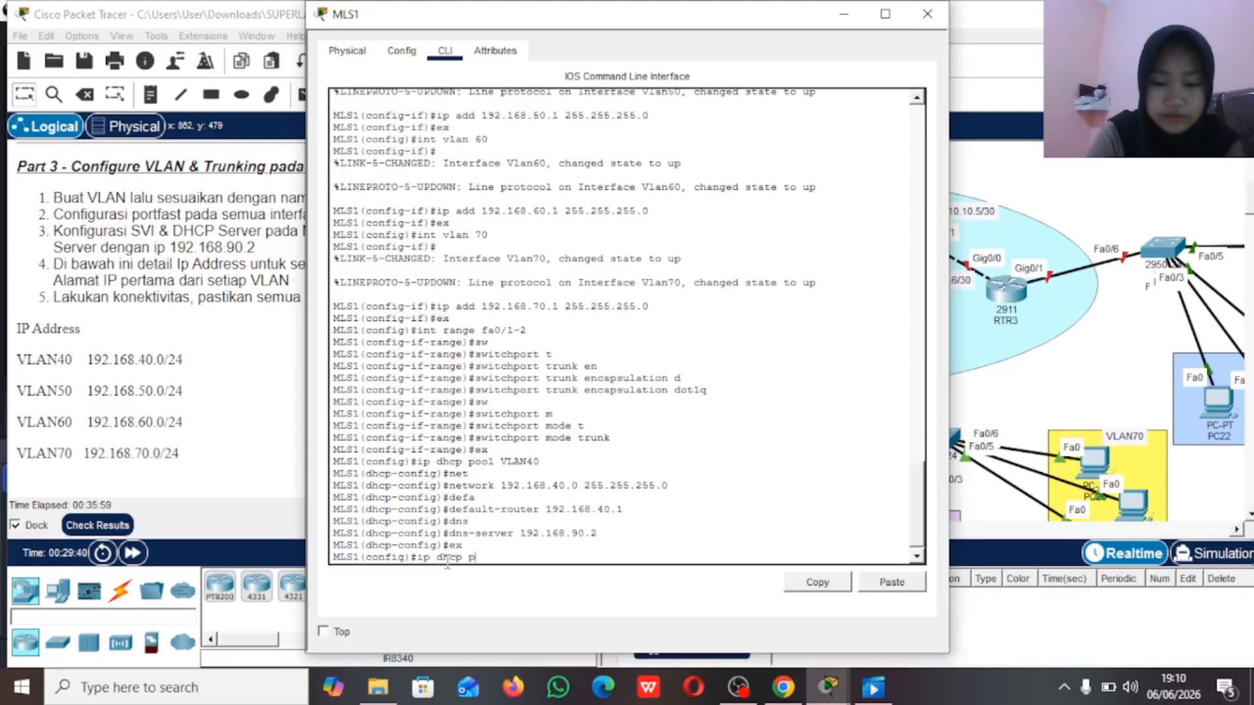
text(ool VLAN)
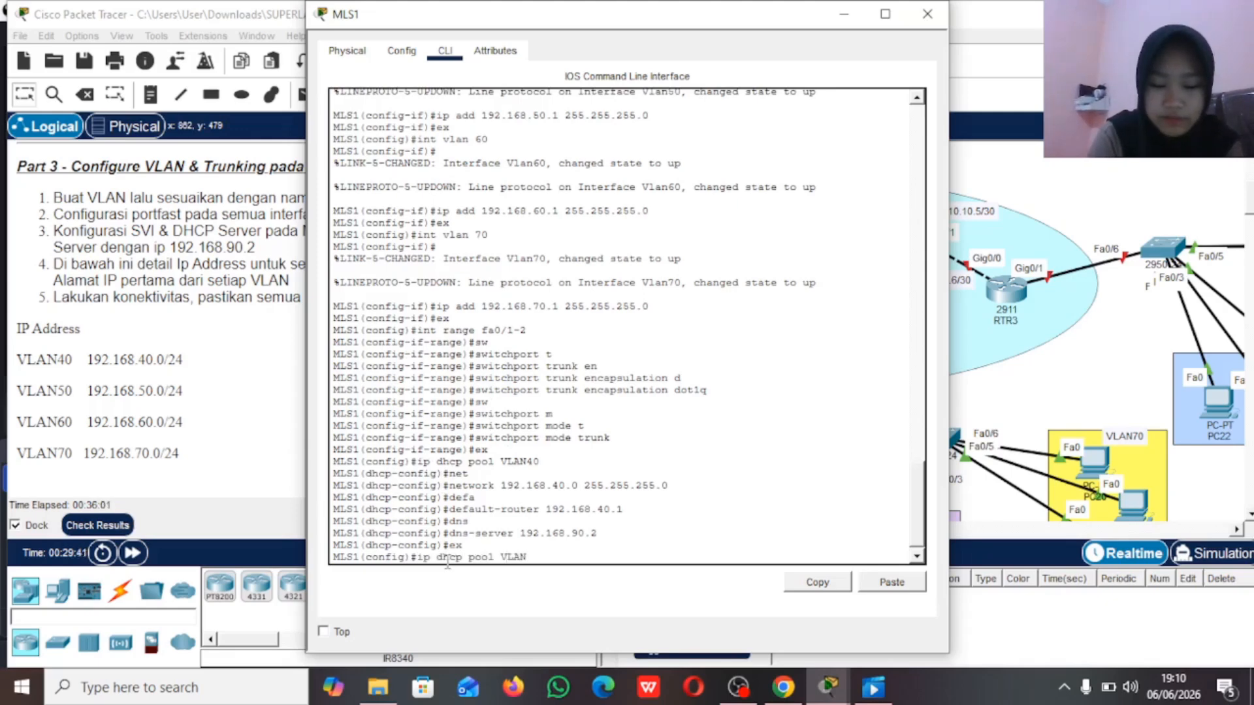
text(350)
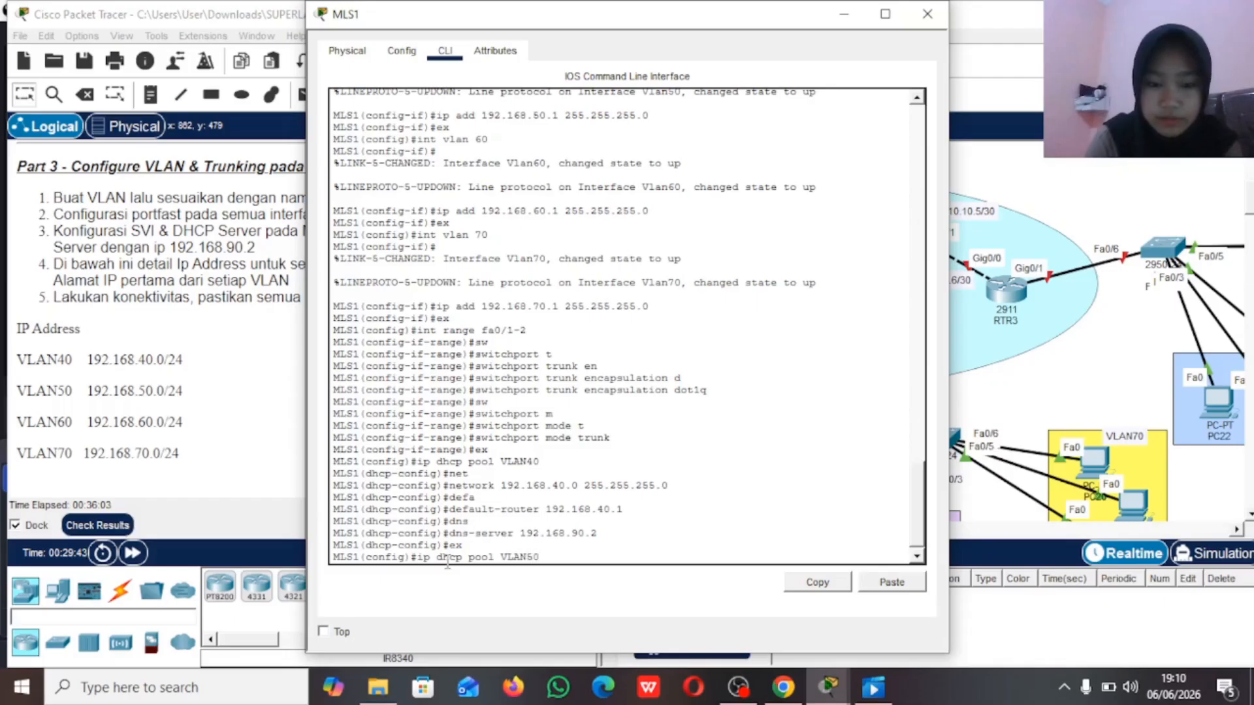
key(Return)
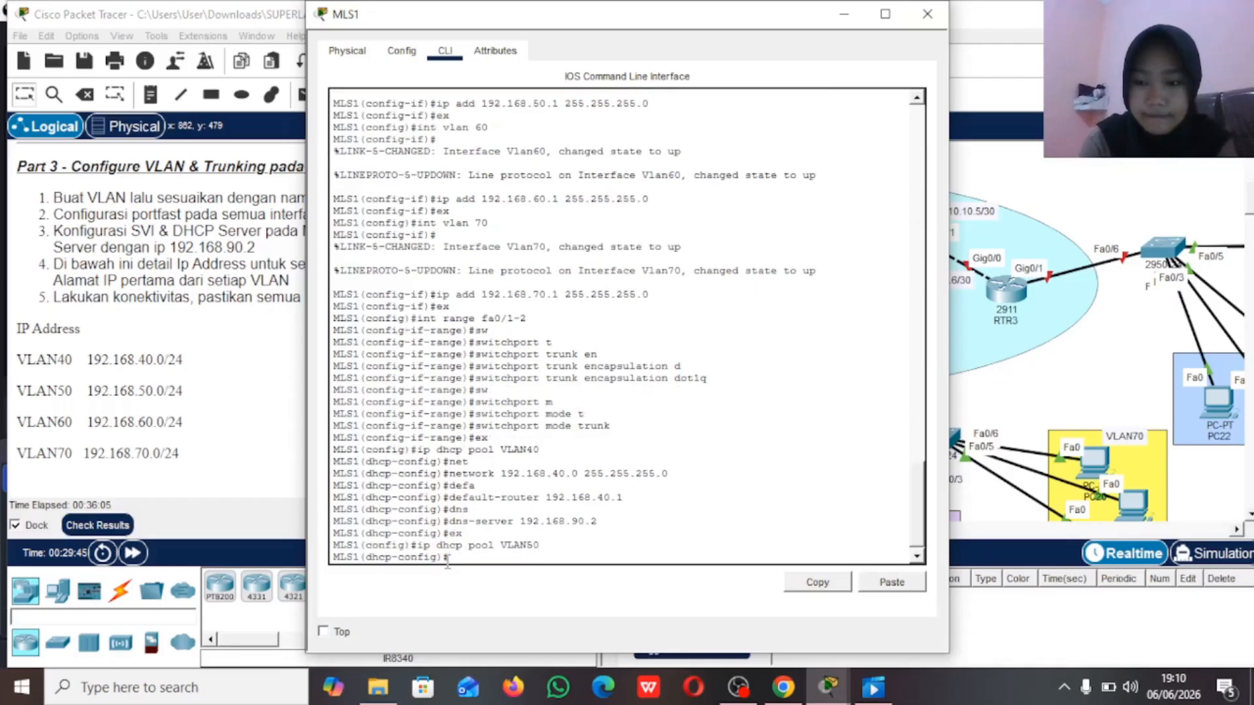
Step: Assign network 192.168.50.0 with mask 255.255.255.0 to the VLAN50 DHCP pool
text(net)
key(Return)
text(network 19)
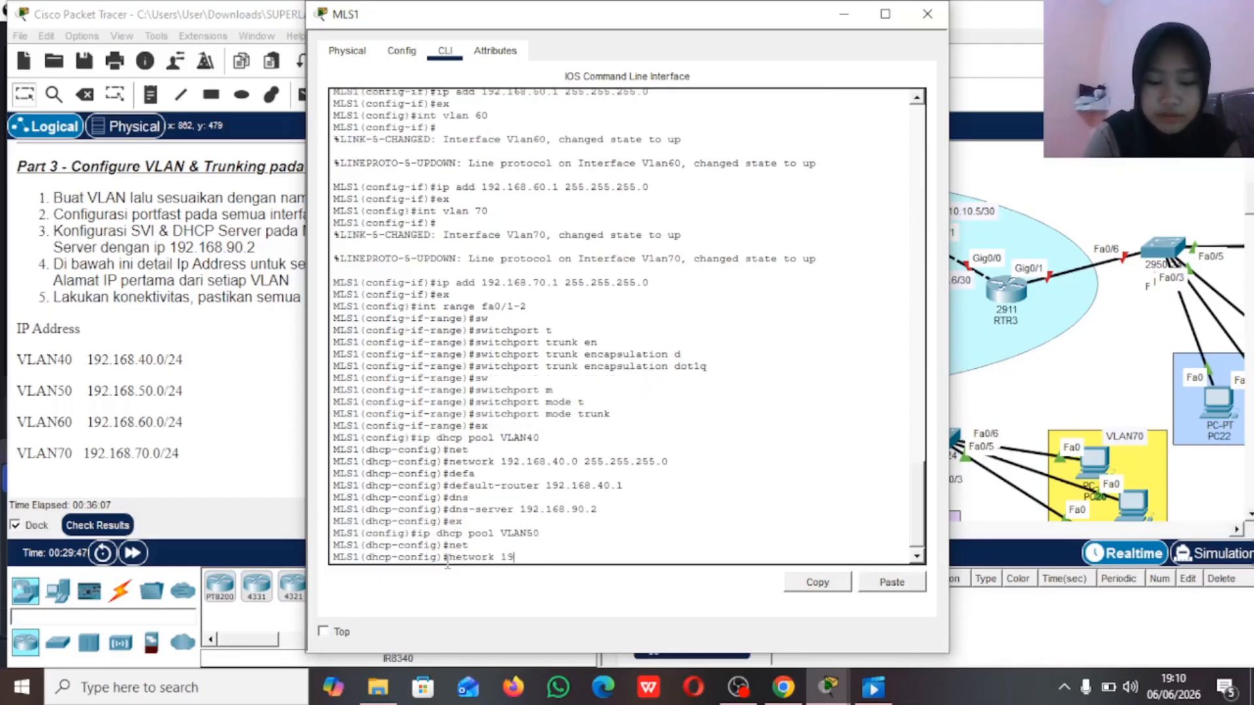
text(2.168.50.0 2)
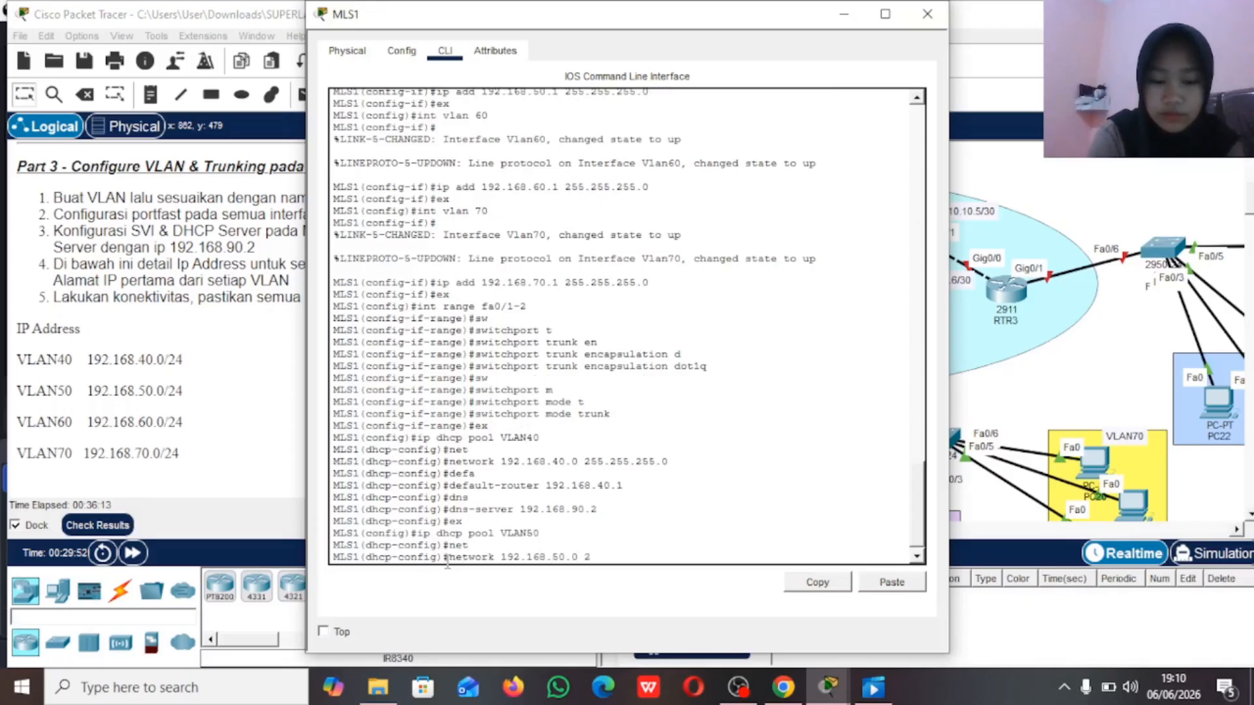
text(55.255.255.)
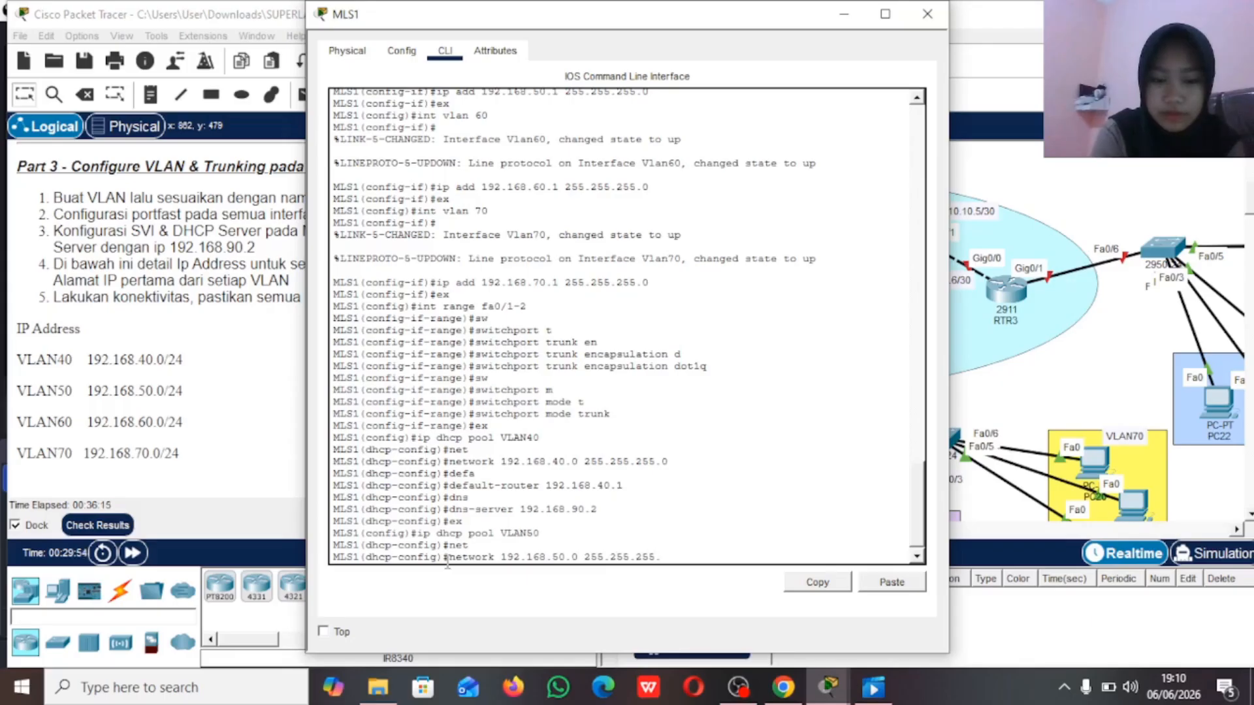
text(0)
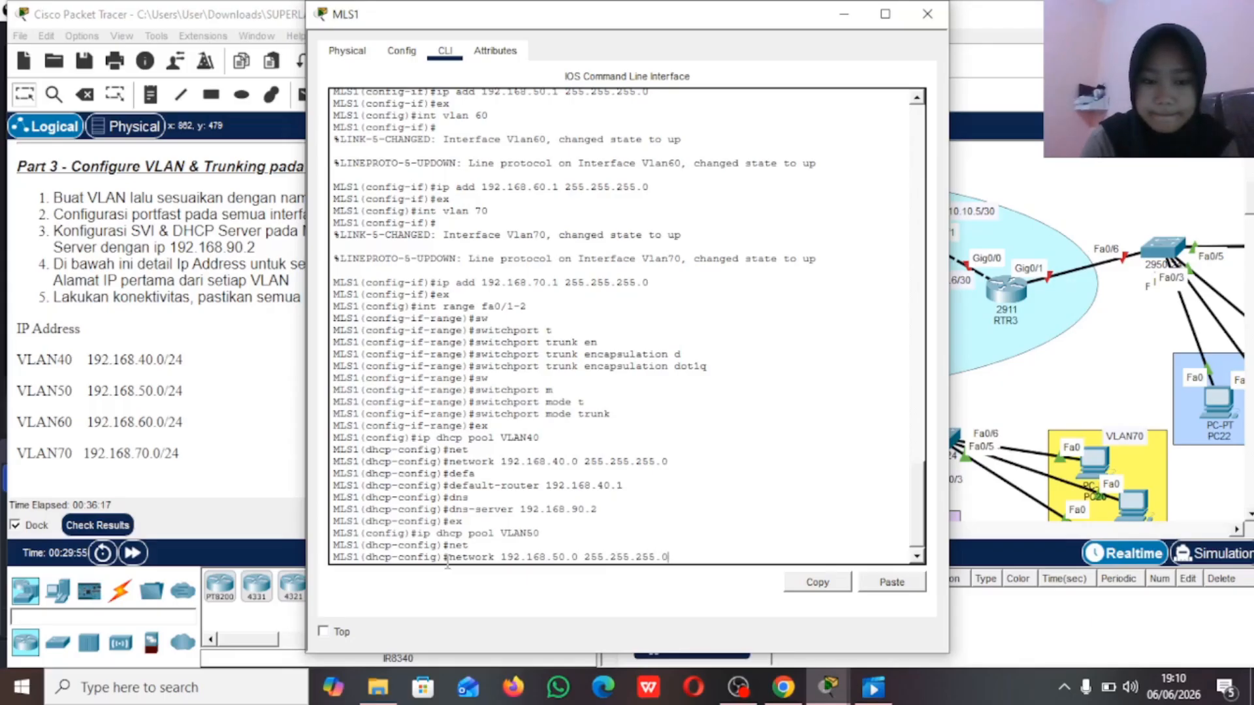
key(Return)
Step: Set the VLAN50 DHCP pool's default router to 192.168.50.1
text(defa)
key(Tab)
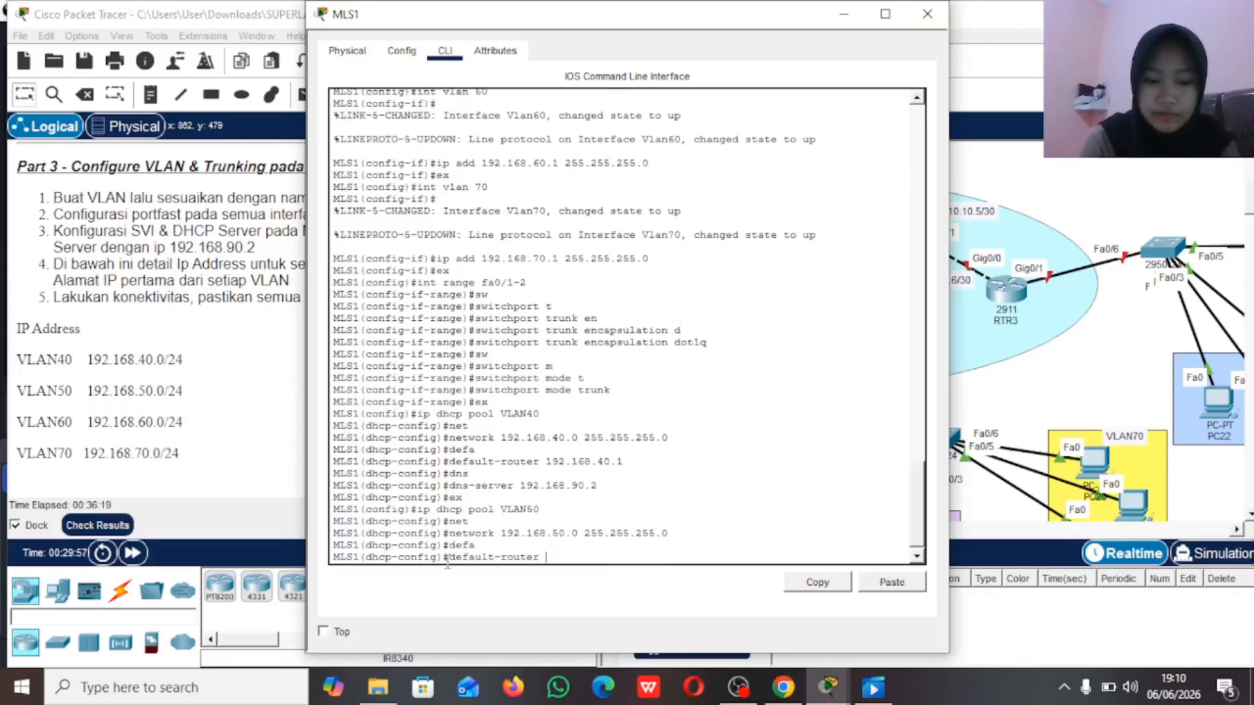
text(192.168)
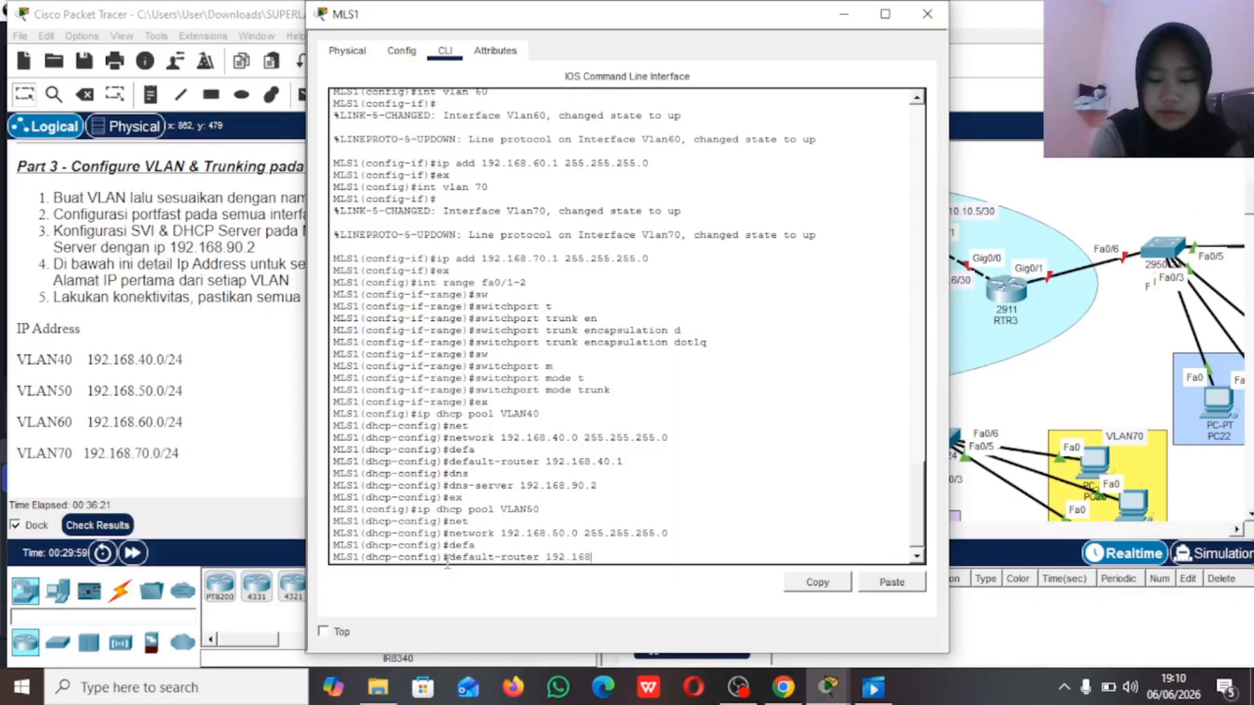
text(.50.1)
key(Return)
Step: Set the VLAN50 DHCP pool's DNS server to 192.168.90.2 and leave the pool configuration
text(dns)
key(Tab)
key(Tab)
text(1)
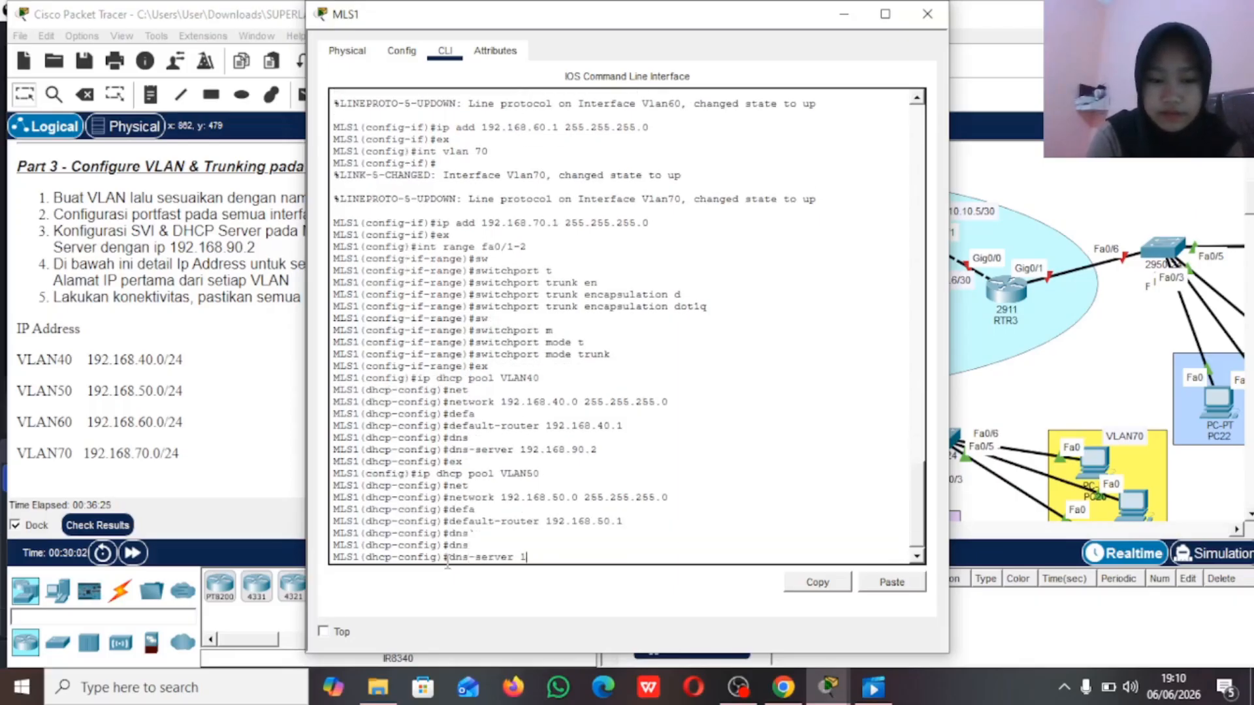
text(92.168.)
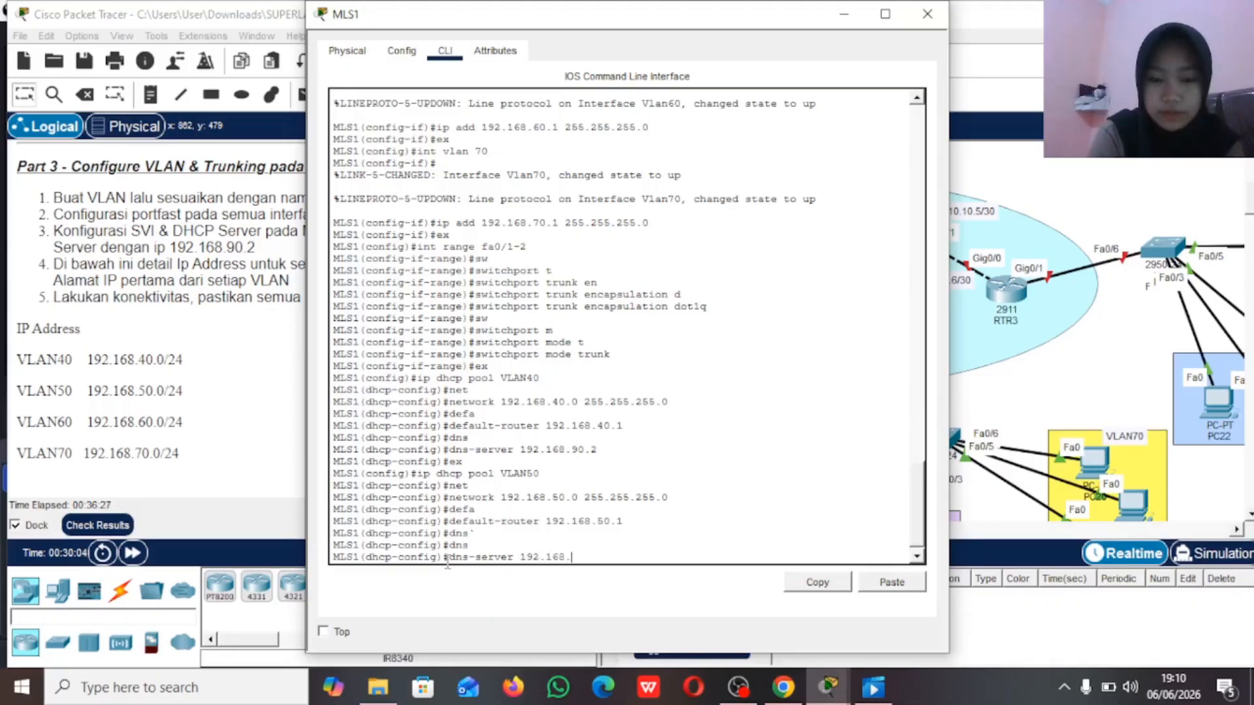
text(90.2)
key(Return)
text(ex)
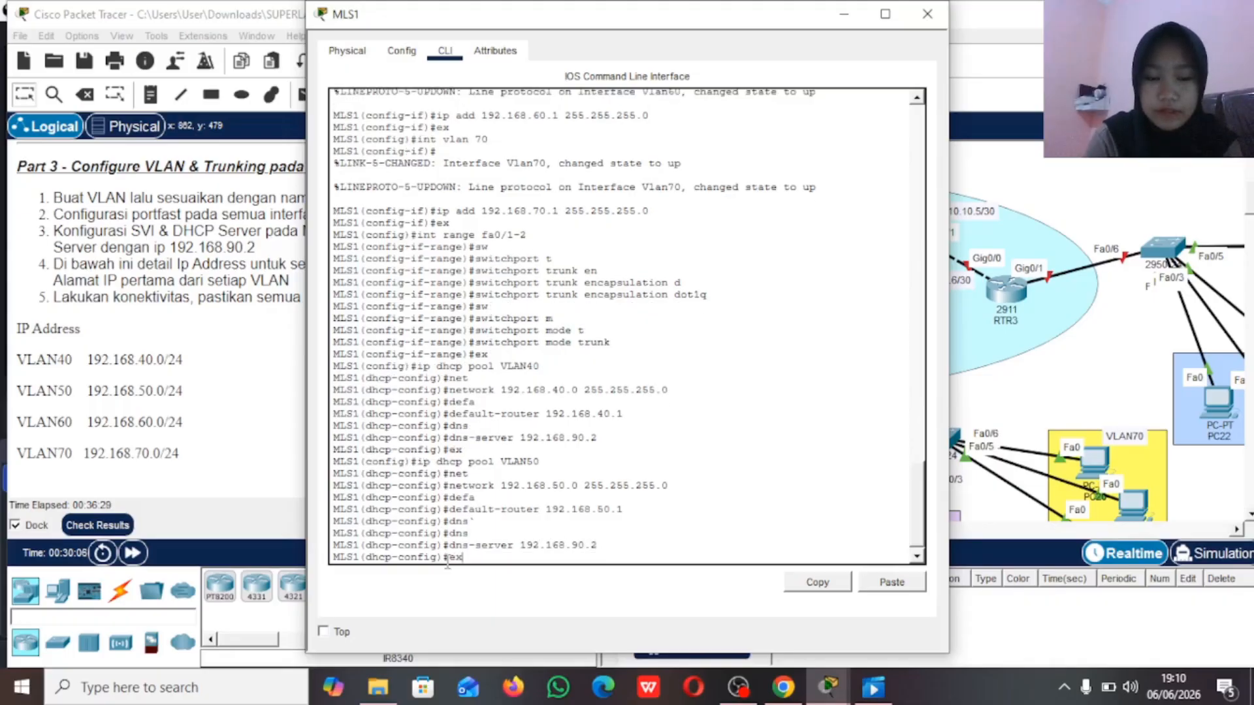
key(Return)
Step: Create a DHCP pool named VLAN60 on MLS1
text(ip )
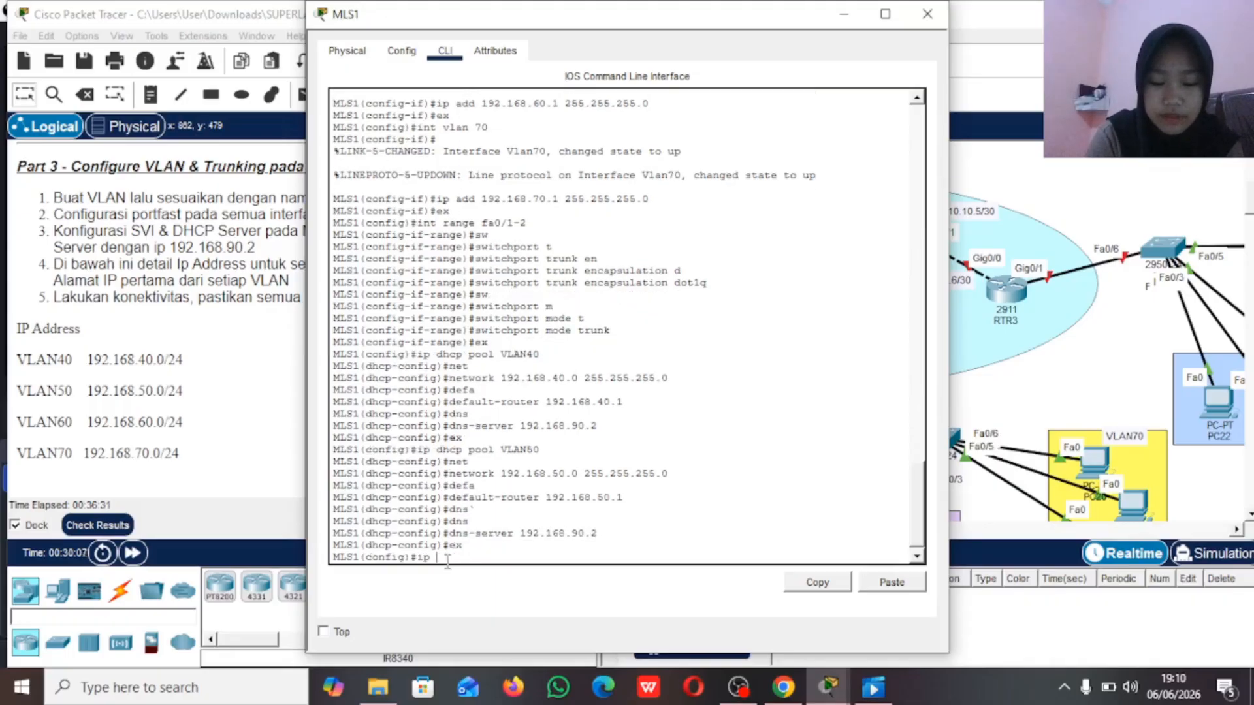
text(dhcp pool)
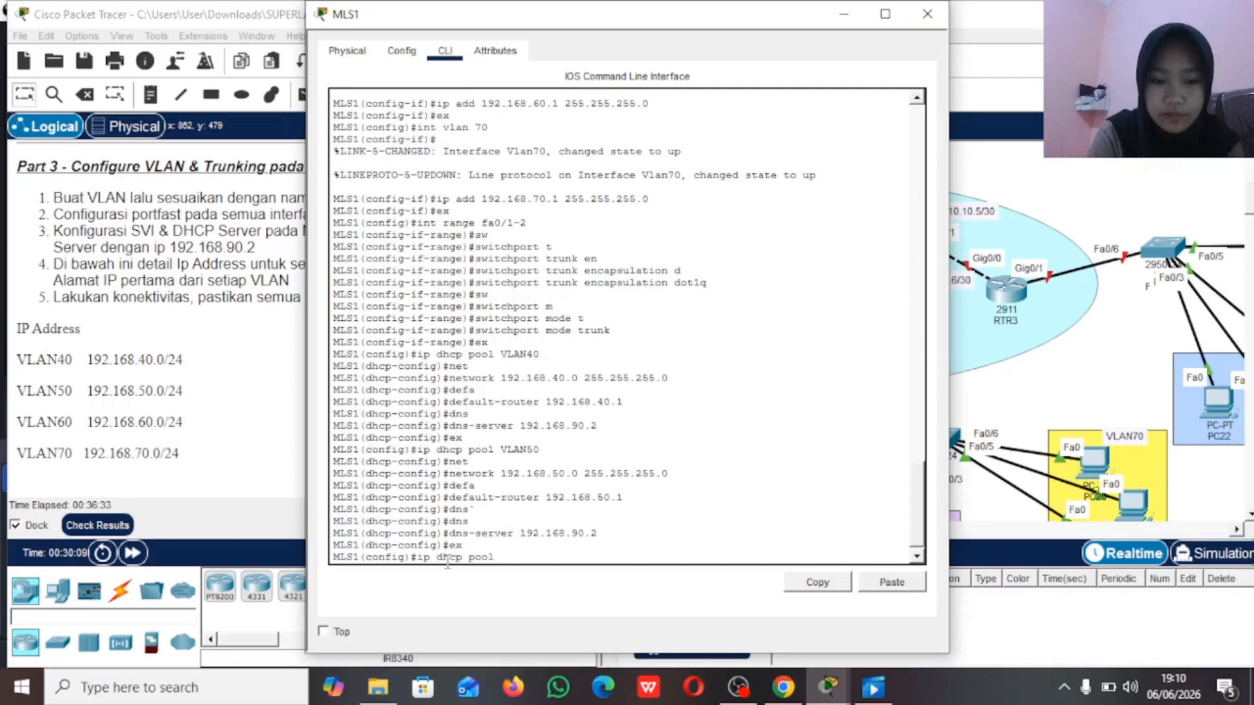
text( VLAN60)
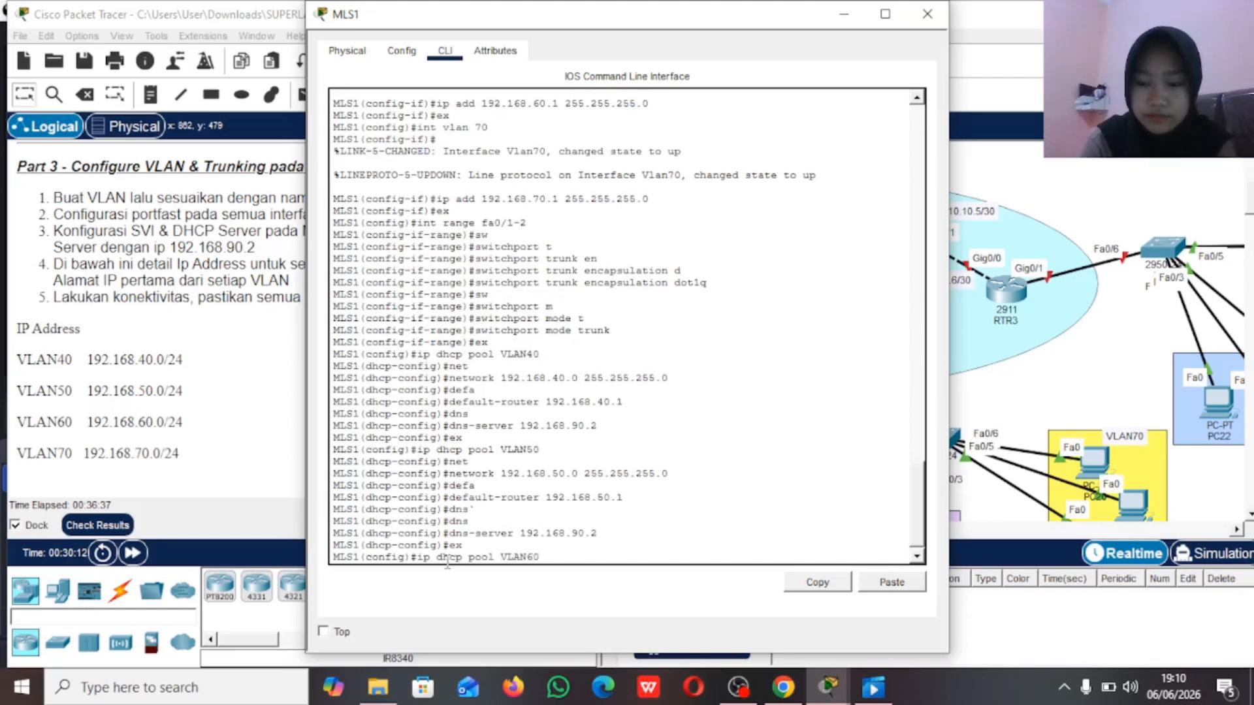
key(Return)
Step: Assign network 192.168.60.0 with mask 255.255.255.0 to the VLAN60 DHCP pool
text(net)
key(Tab)
text(192.168)
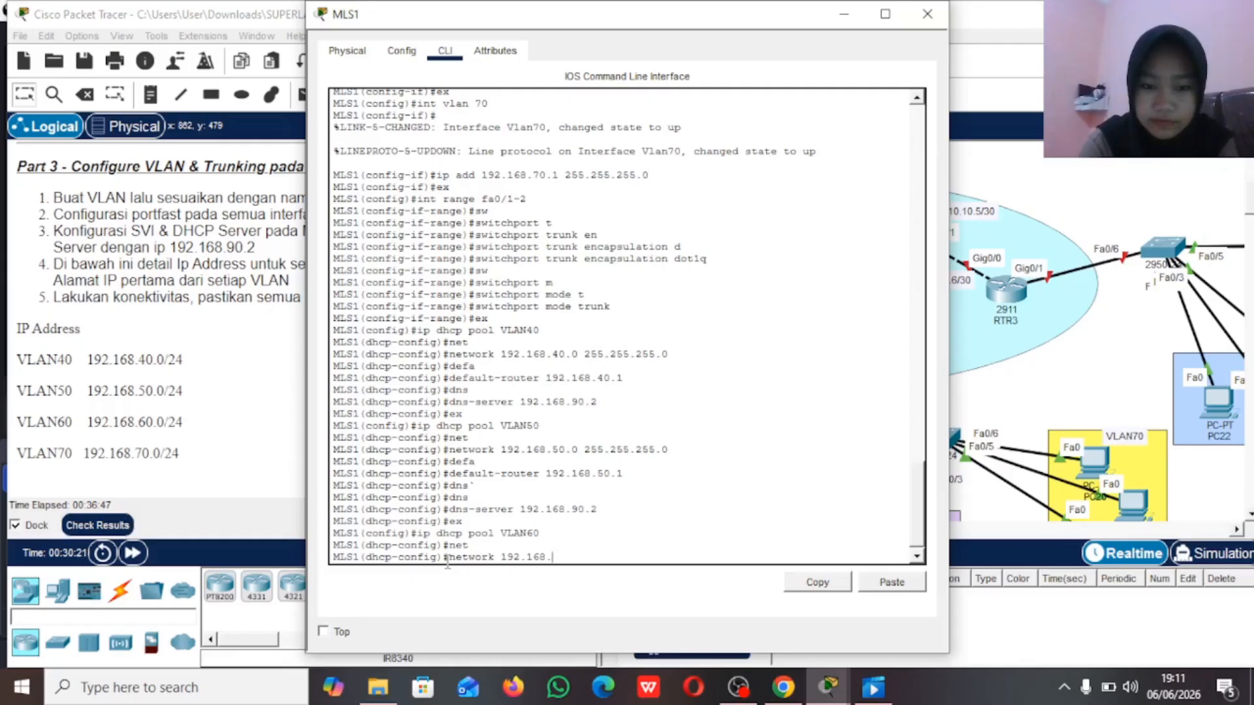
text(60.0)
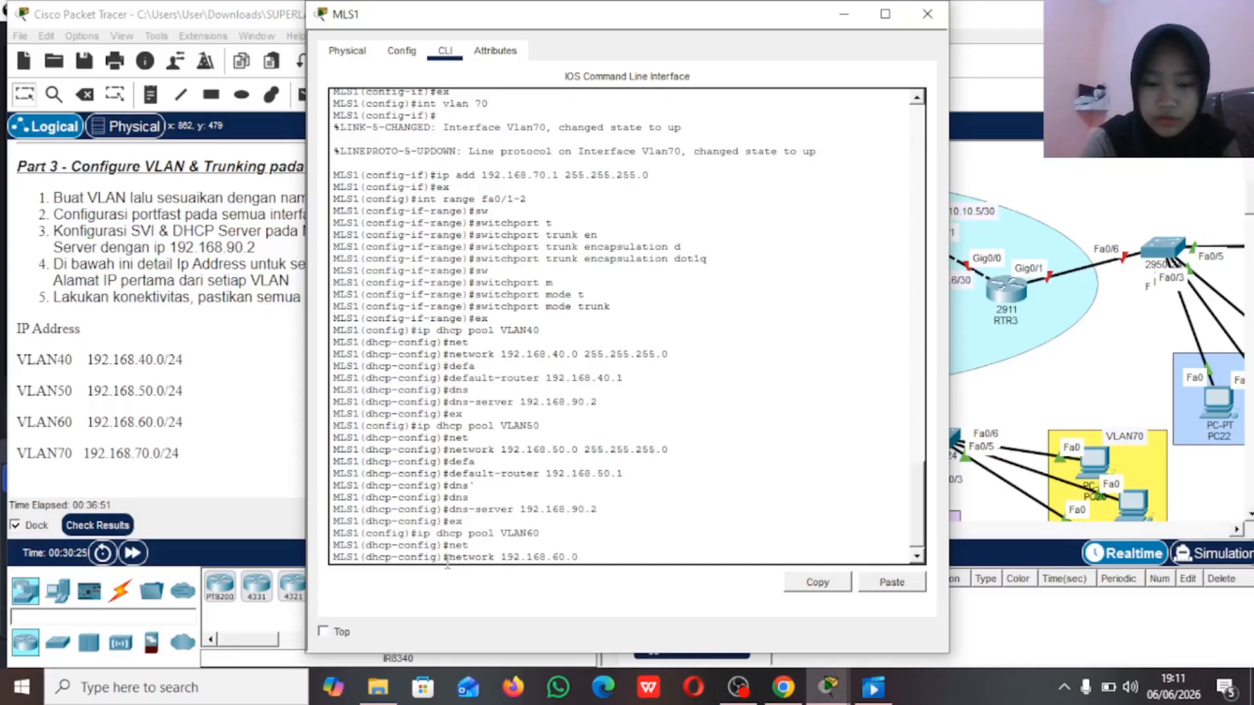
text( 255.255)
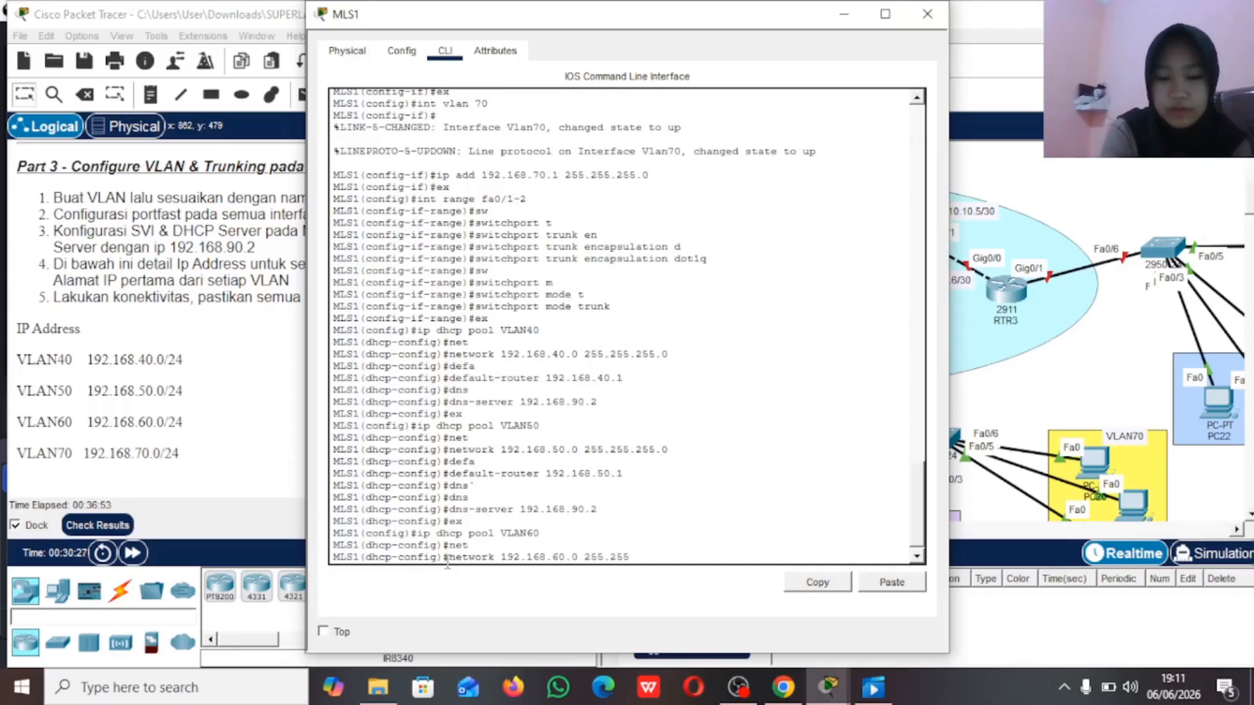
text(.255.0)
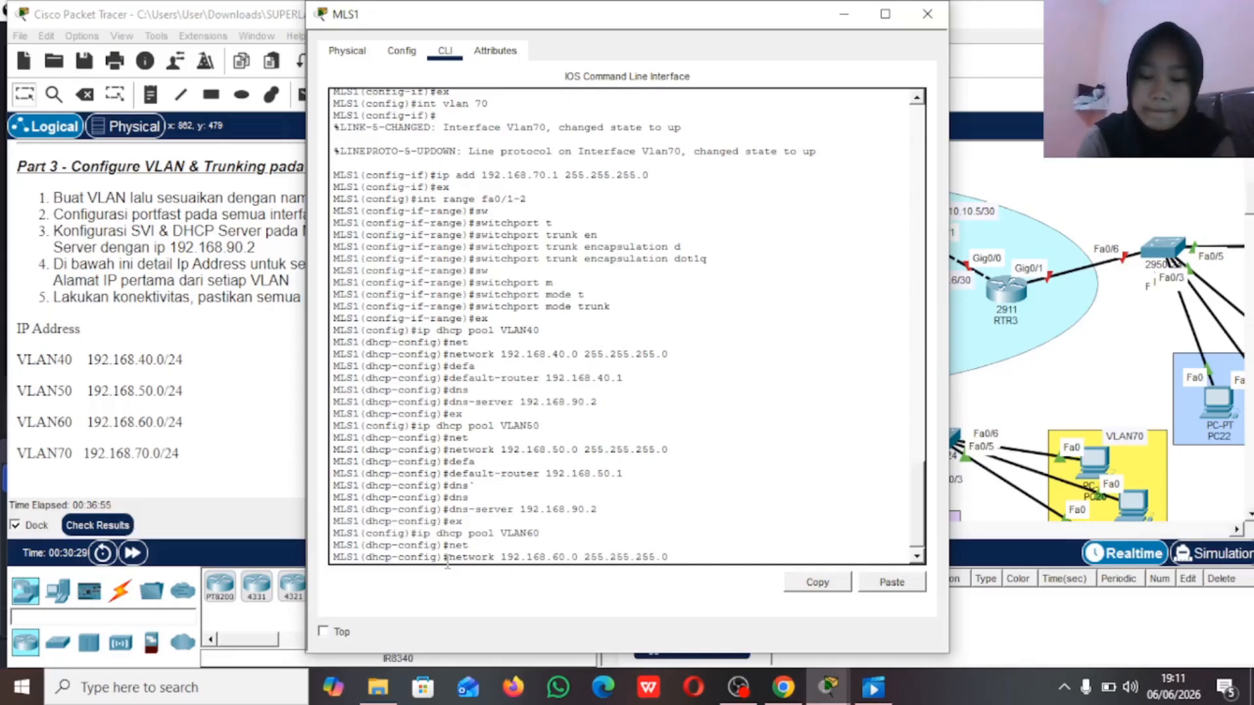
key(Return)
Step: Set the VLAN60 DHCP pool's default router to 192.168.60.1
text(defa)
key(Tab)
text(192.168.60.1)
key(Return)
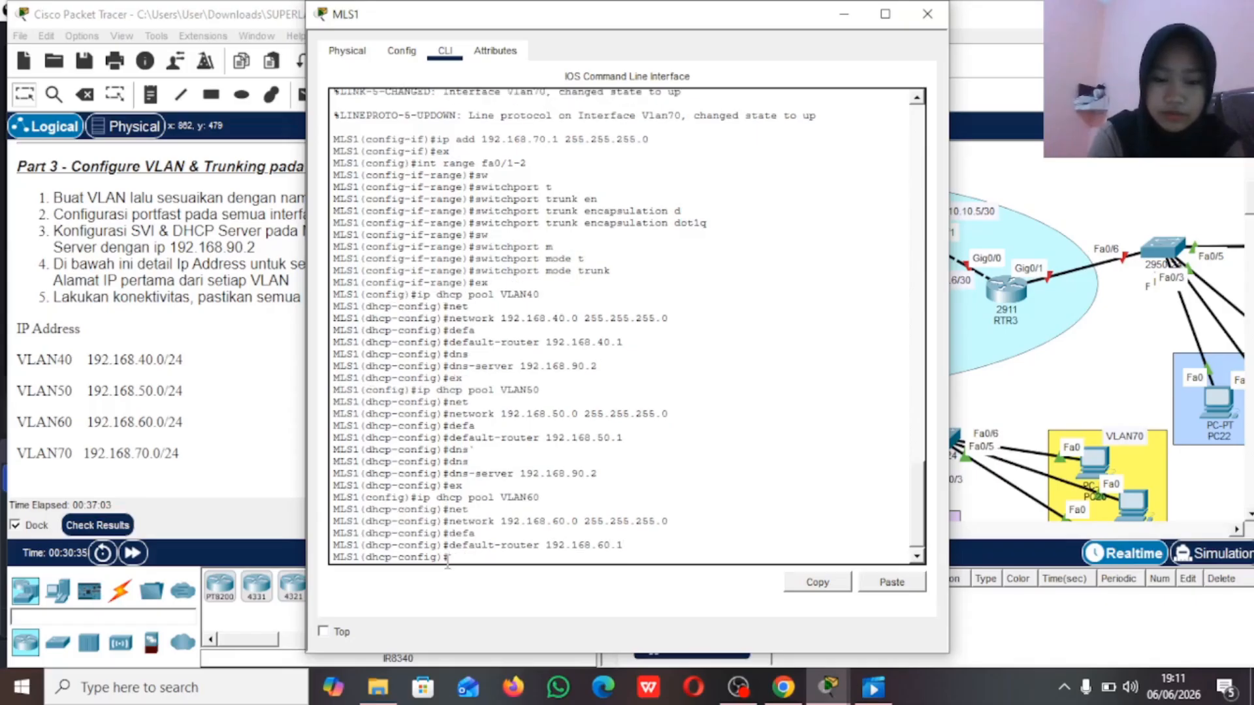
Step: Set the VLAN60 DHCP pool's DNS server to 192.168.90.2 and leave the pool configuration
text(dns)
key(Tab)
text(1)
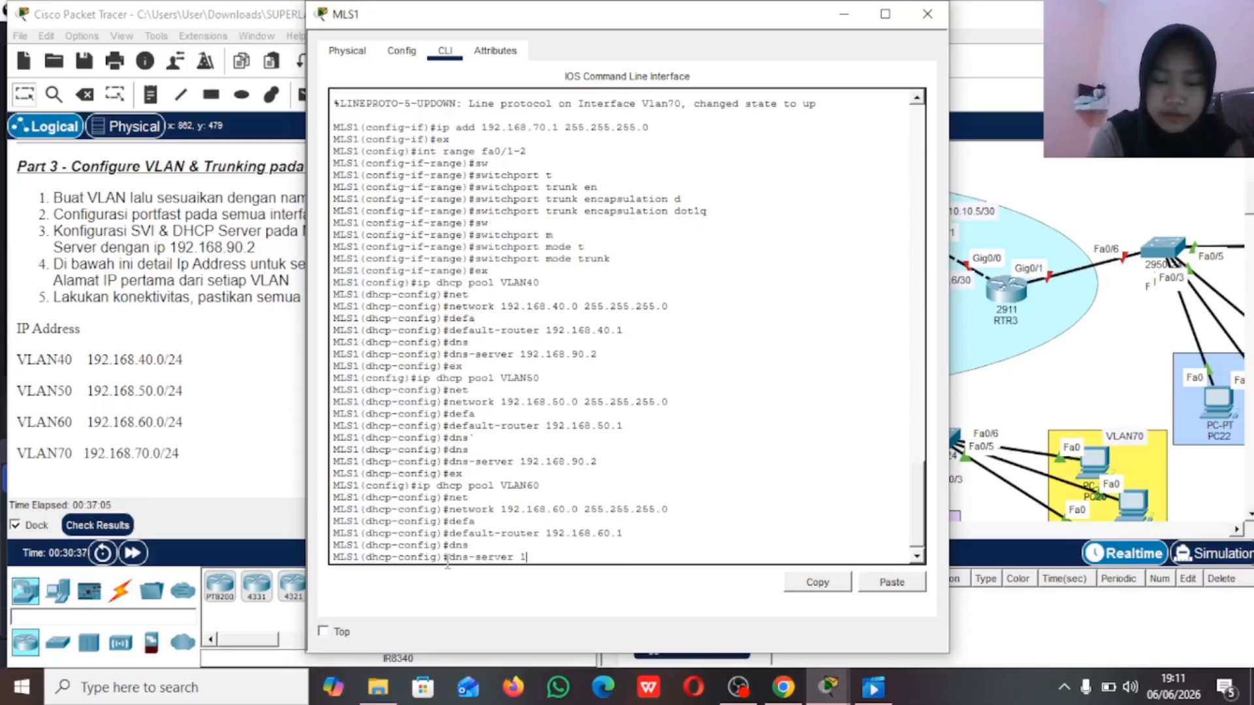
text(92/)
text(.168)
text(.)
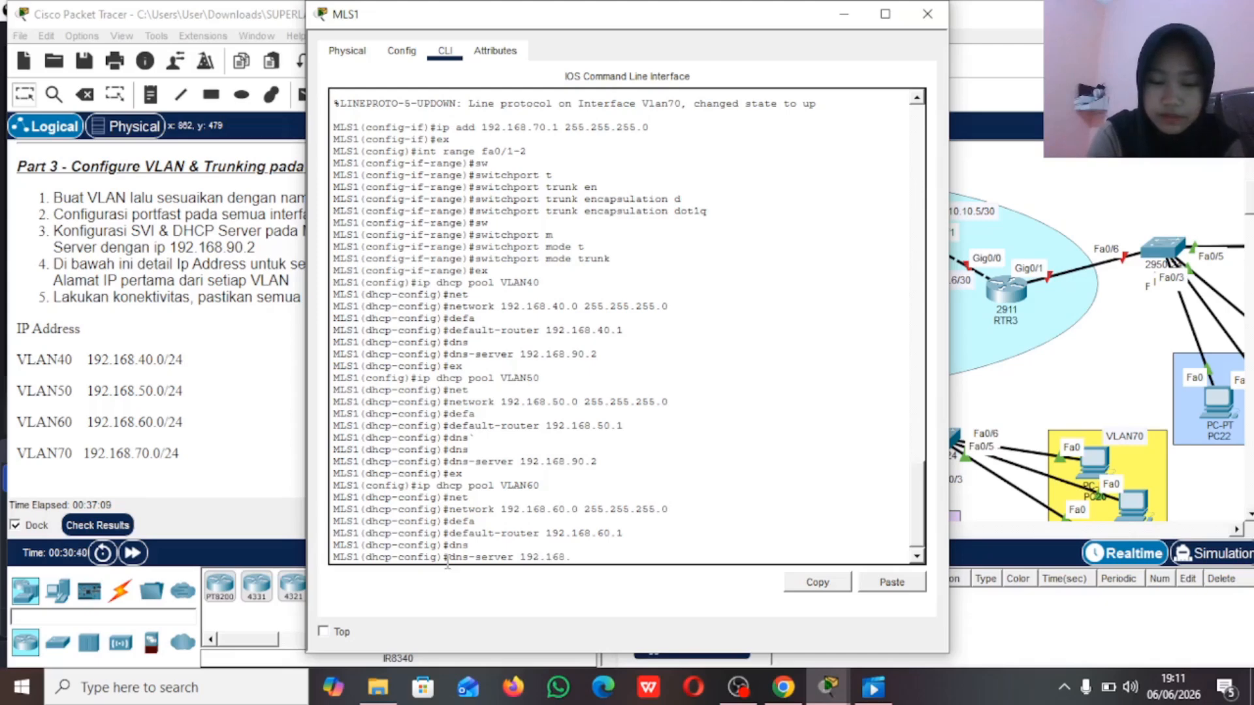
text(90.2)
key(BackSpace)
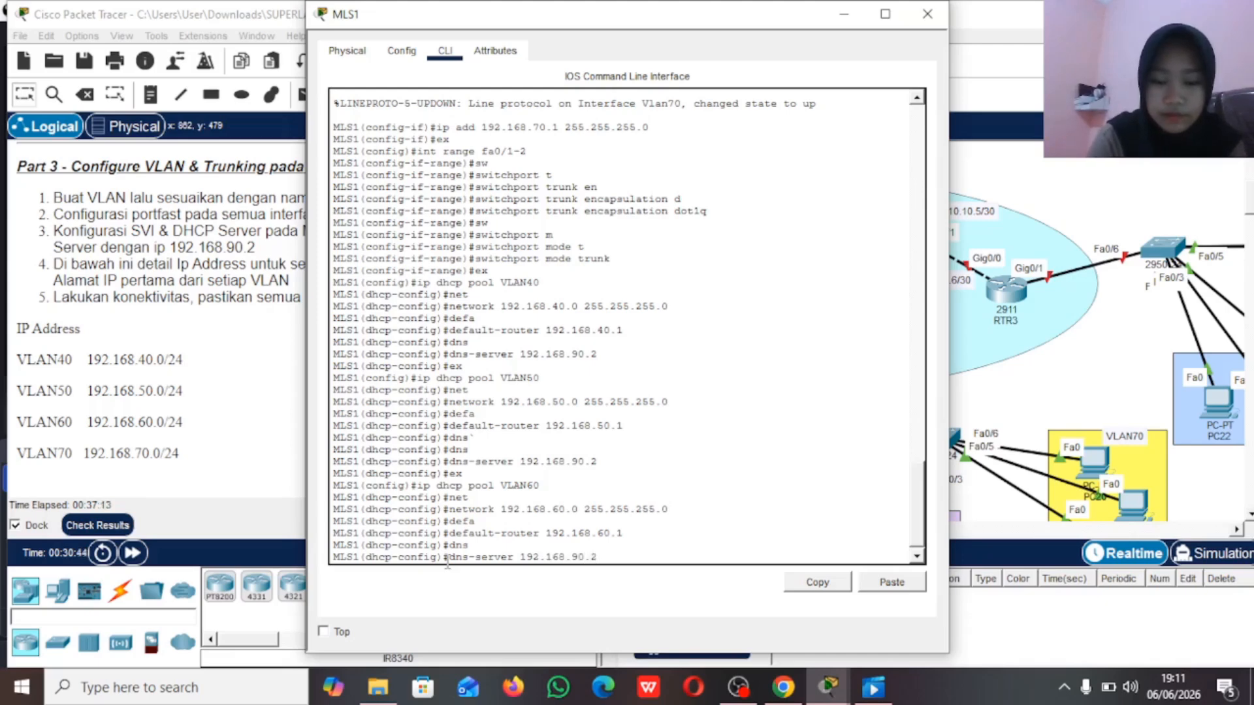
key(Return)
text(ex)
key(Return)
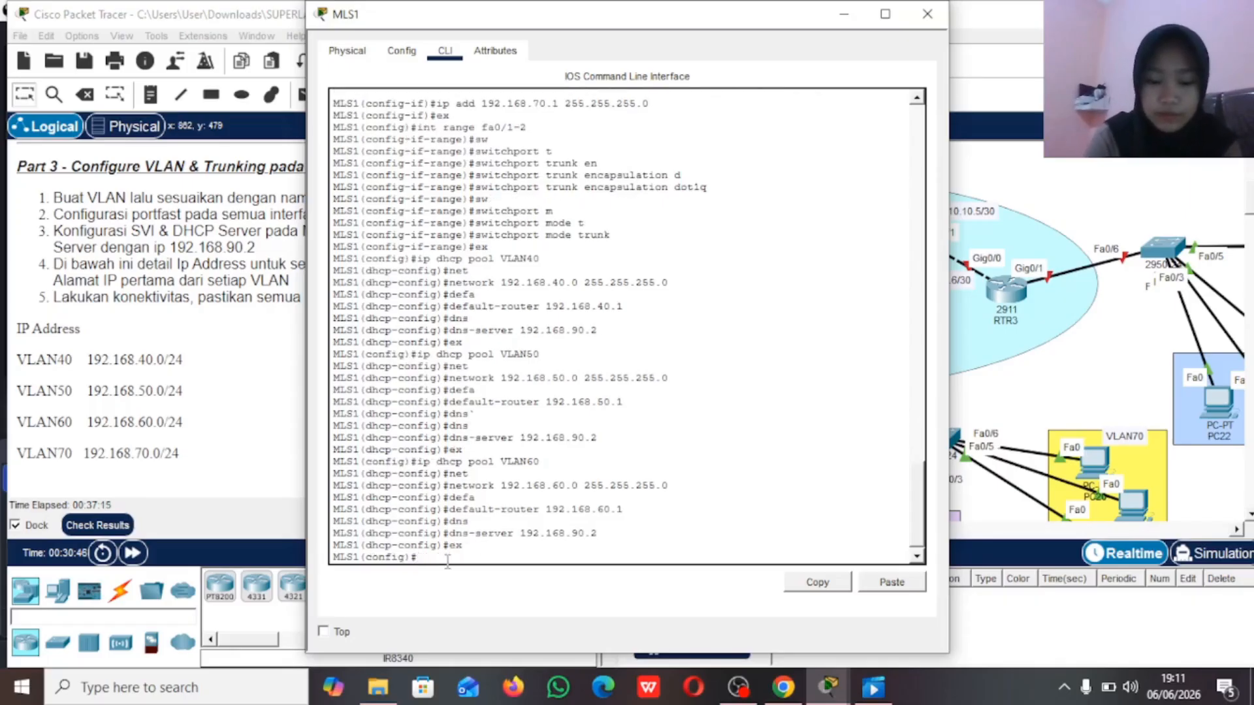
Step: Create a DHCP pool named VLAN70 on MLS1
text(ip dhcp)
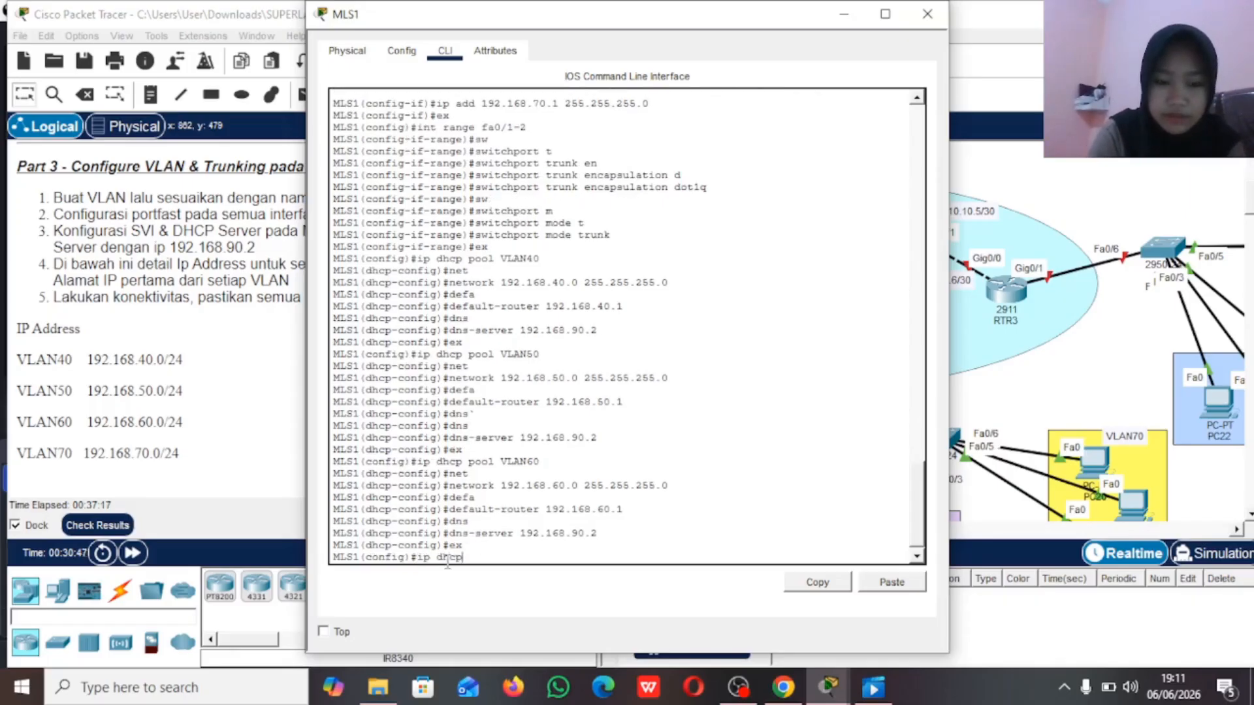
text( pool VLAN70)
key(Return)
Step: Assign network 192.168.70.0 with mask 255.255.255.0 to the VLAN70 DHCP pool
text(net)
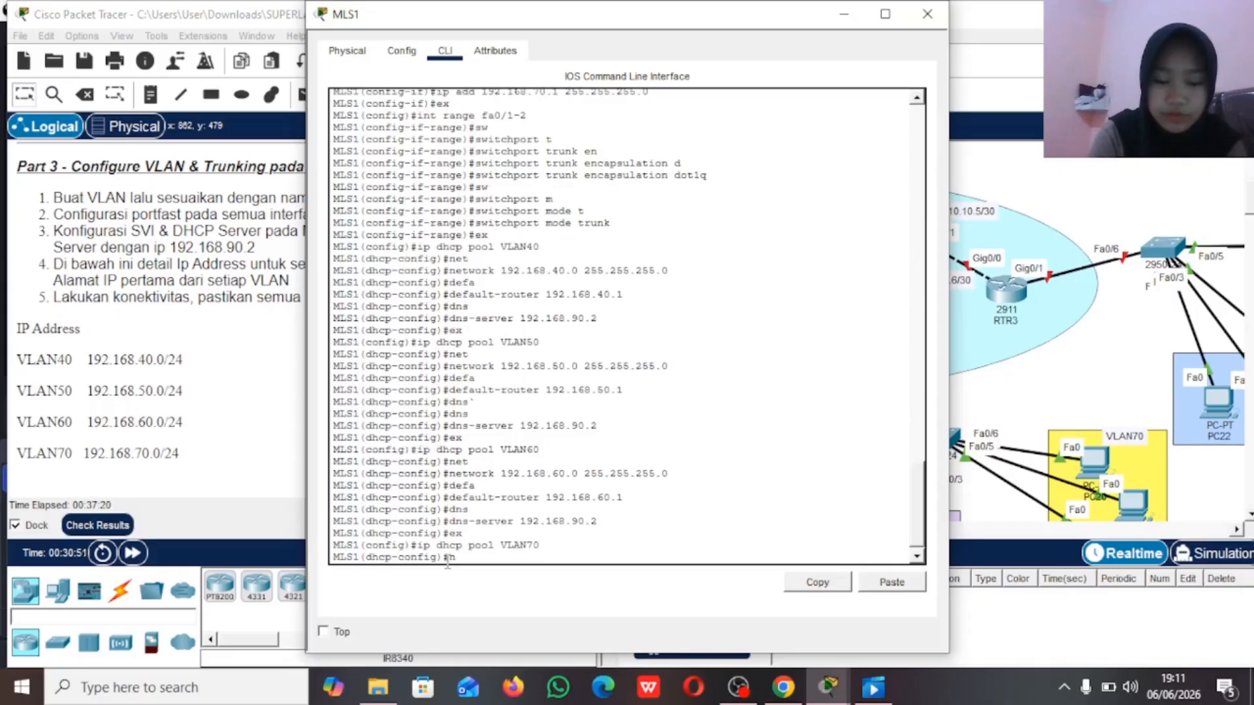
key(Tab)
text(1)
text(92.168.7)
text(0.0)
text( 255.2)
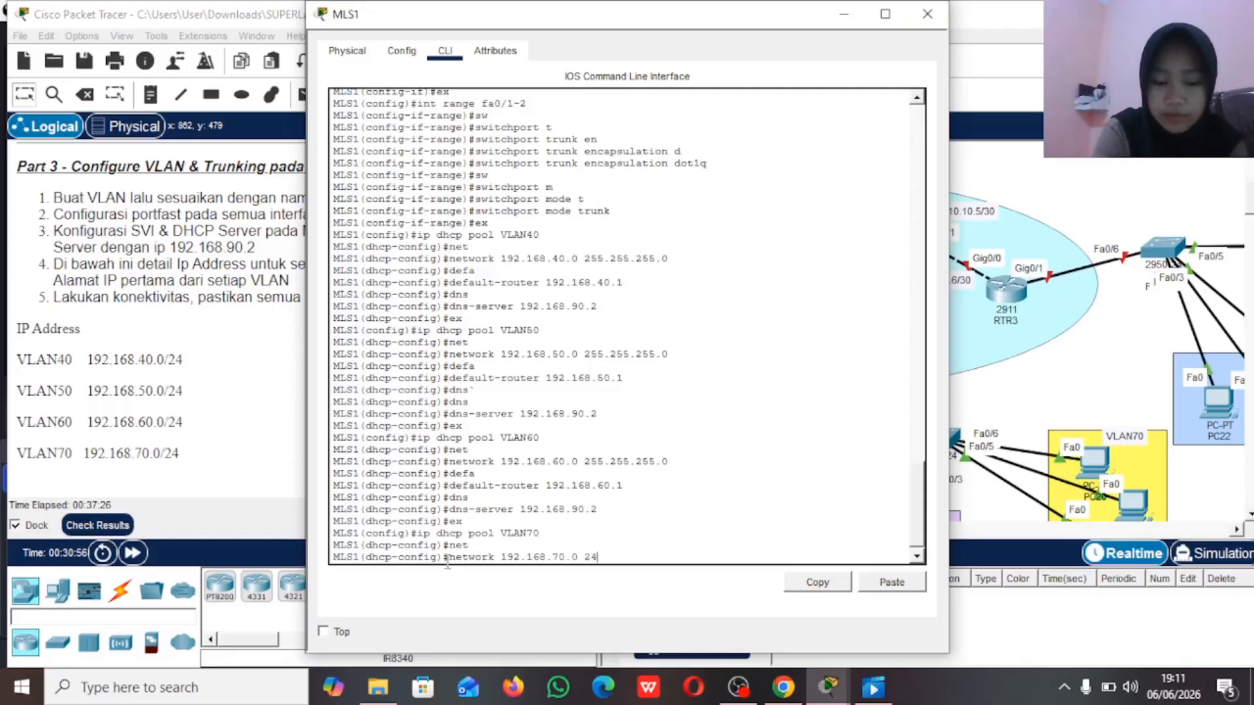
text(55.255.0)
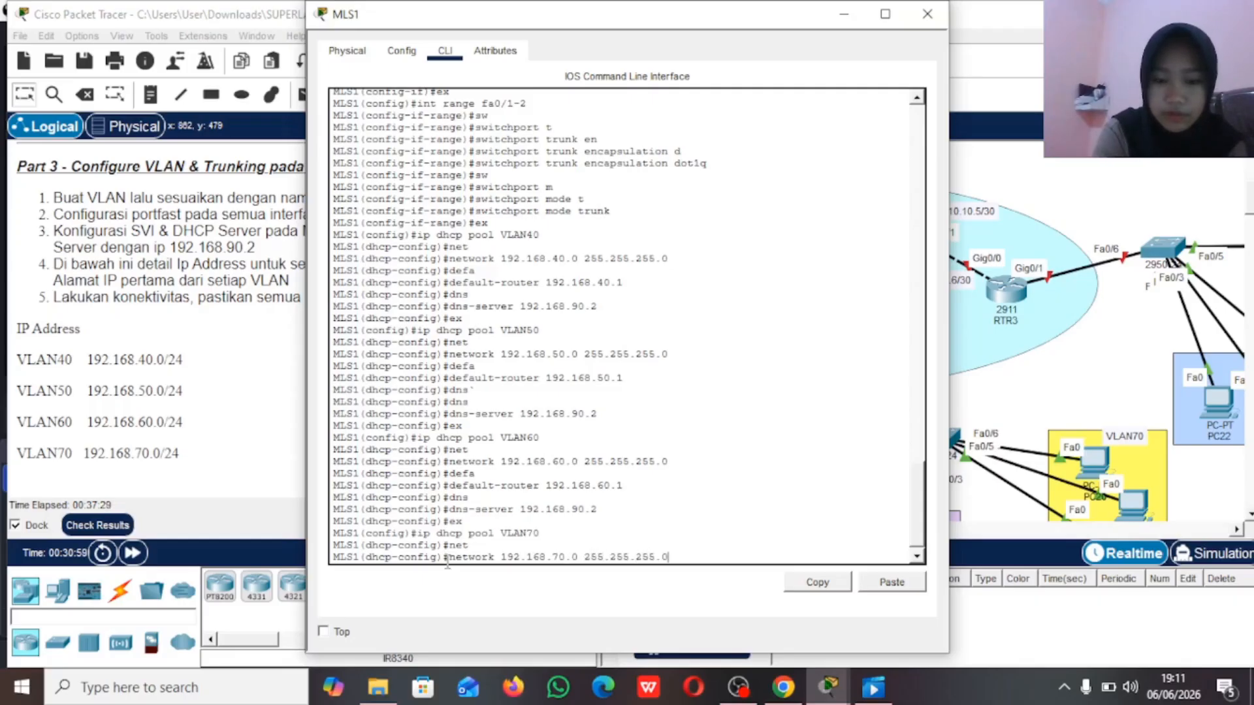
key(Return)
Step: Set the VLAN70 DHCP pool's default router to 192.168.70.1
text(defa)
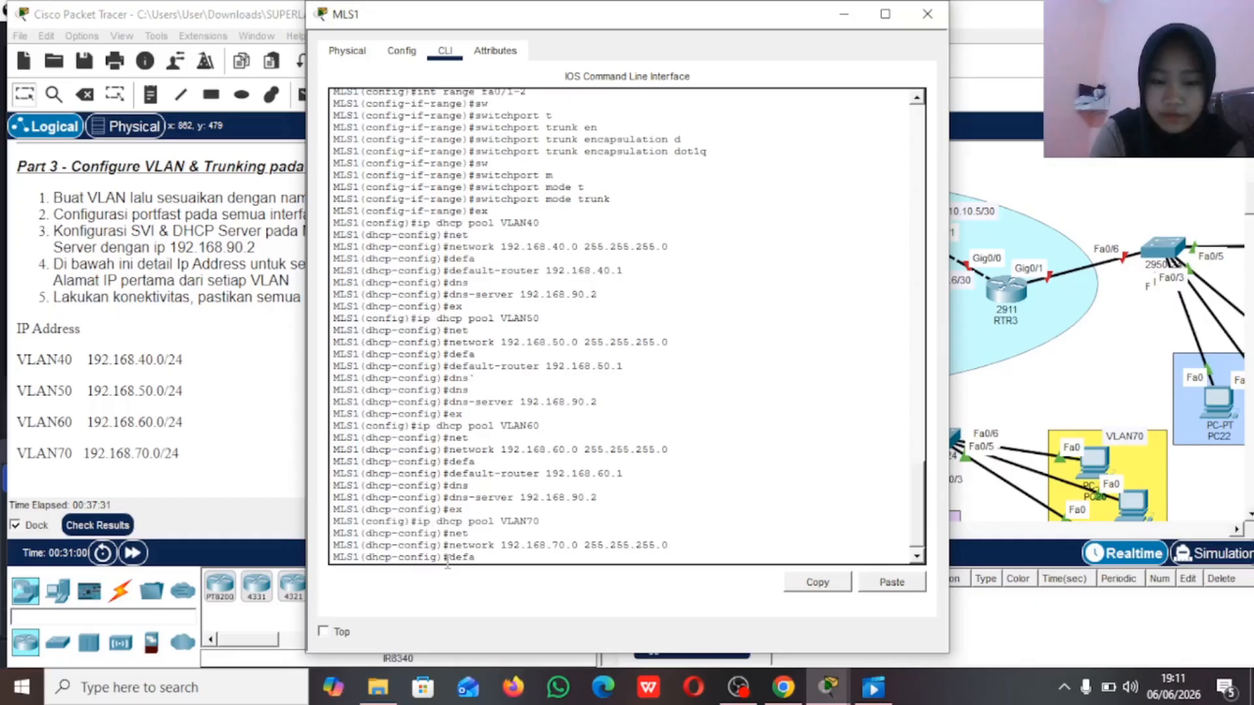
key(Tab)
text(192/)
key(BackSpace)
text(.168.70.1)
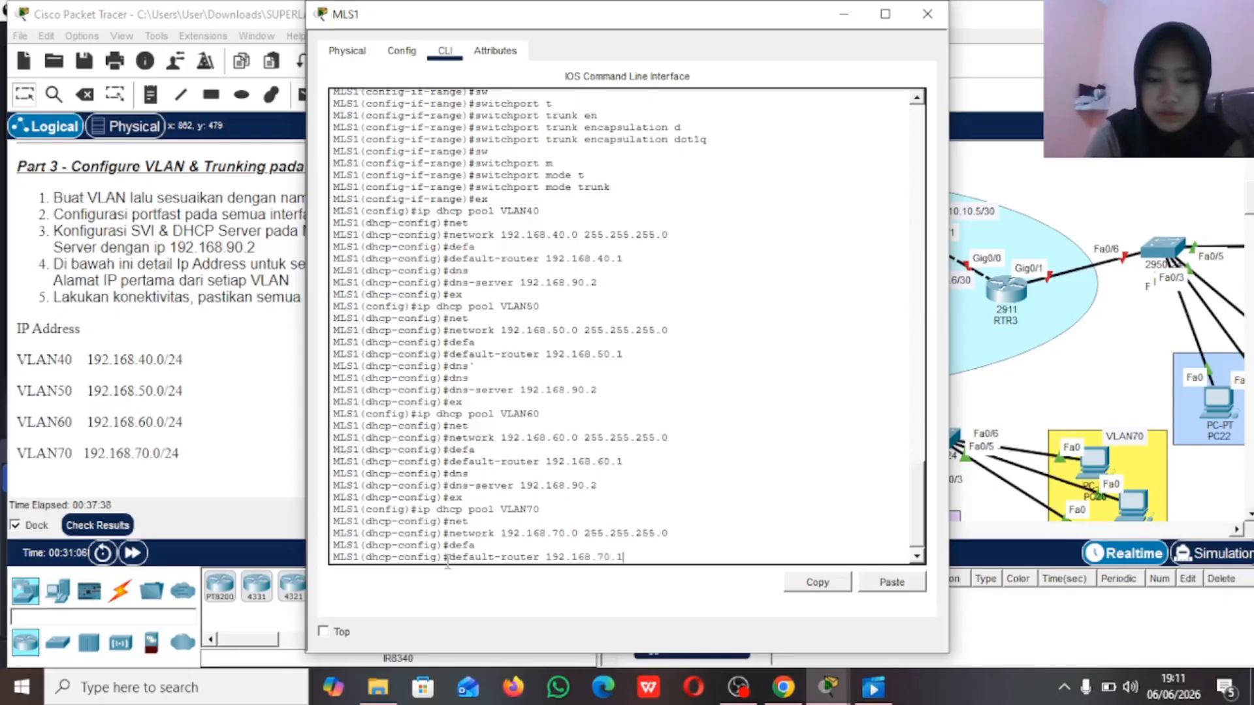
key(Return)
Step: Set the VLAN70 DHCP pool's DNS server to 192.168.90.2 and leave the pool configuration
text(dns)
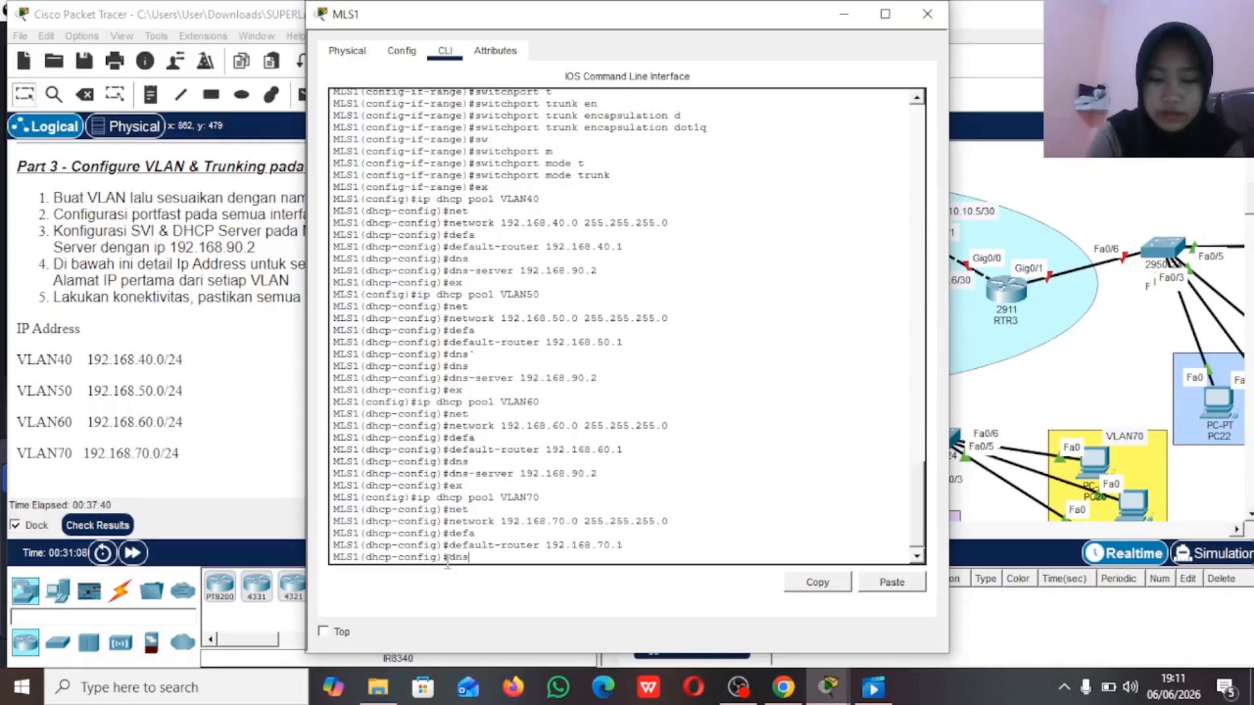
key(Tab)
text(192.)
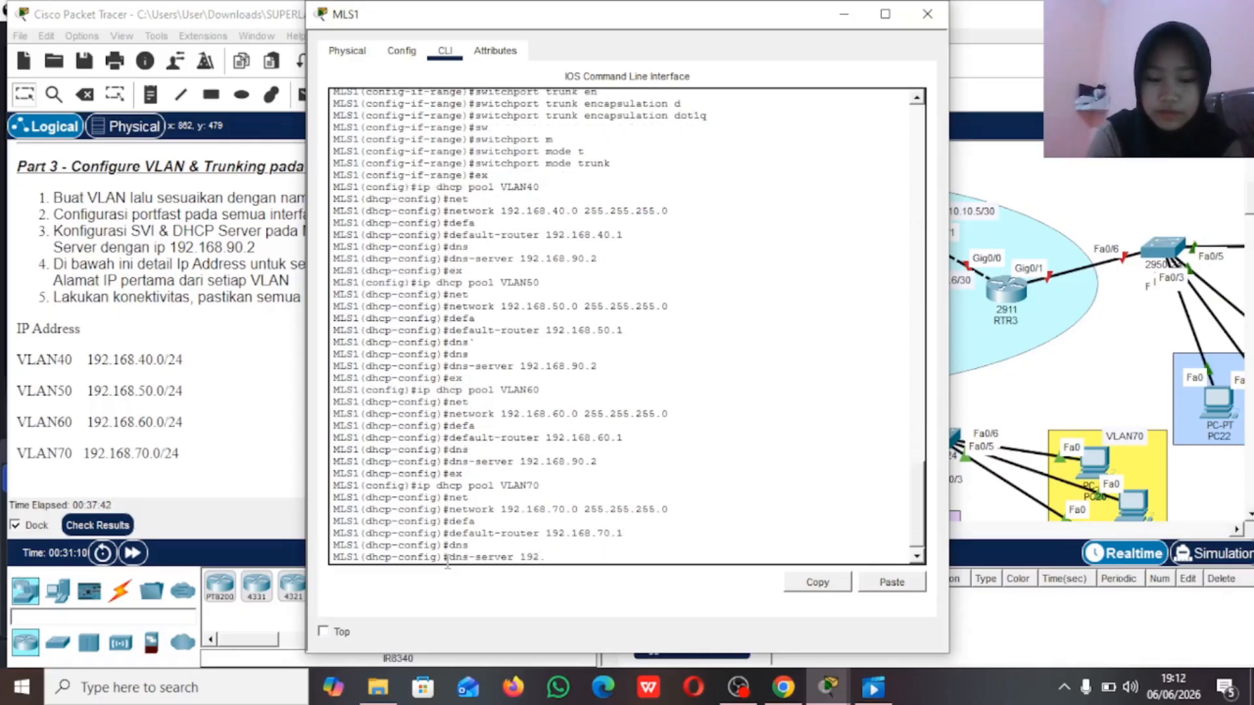
text(168.9)
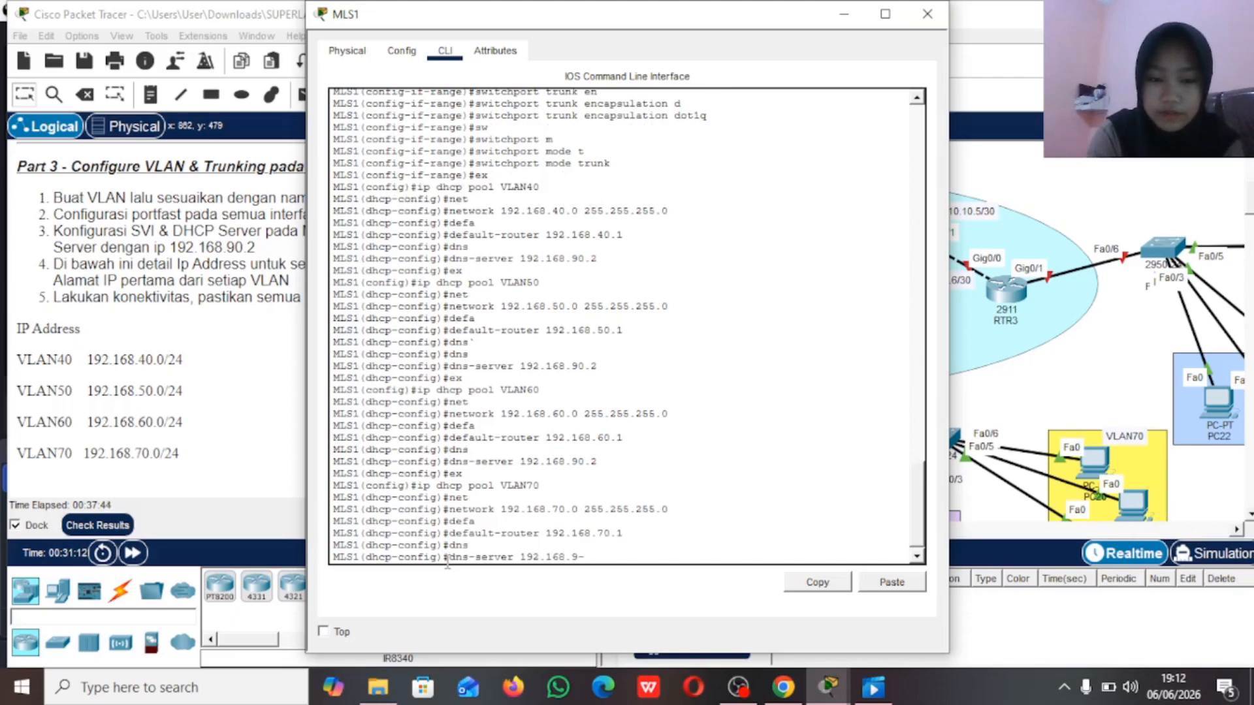
text(0.2)
key(Return)
text(ex)
key(Return)
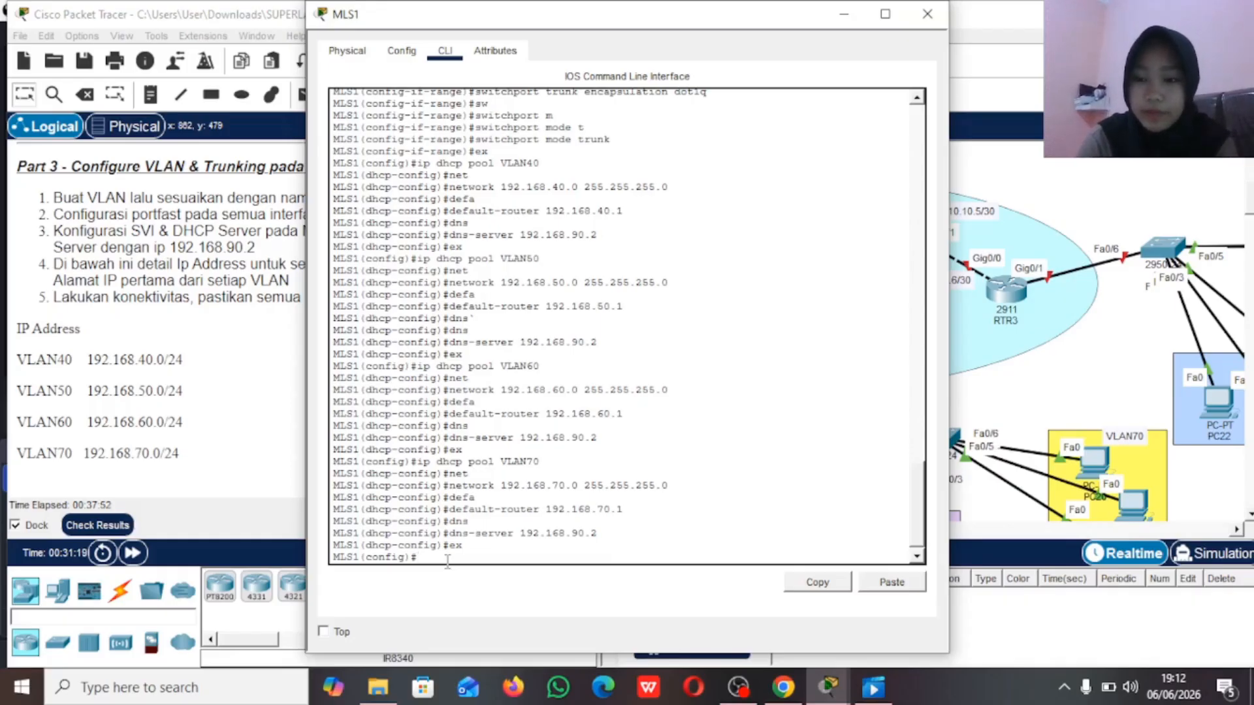
Step: Exclude the VLAN40 gateway address 192.168.40.1 from DHCP assignment on MLS1
text(ip)
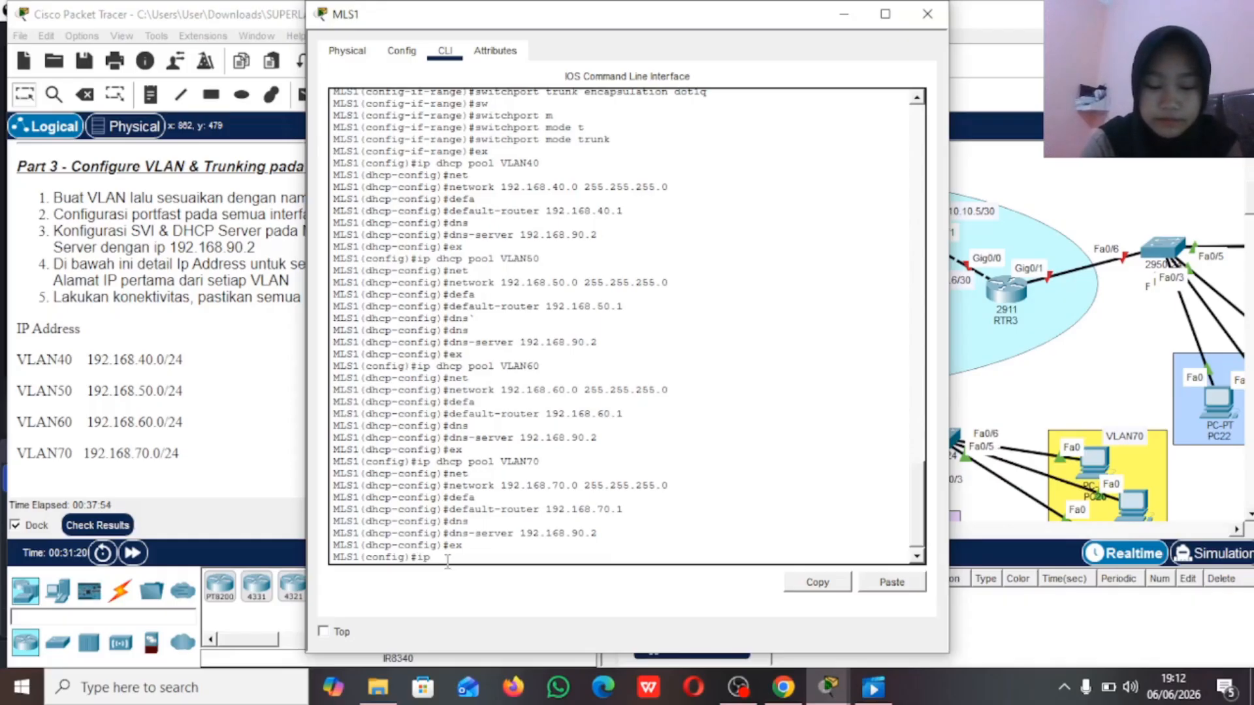
text( dhcp ex)
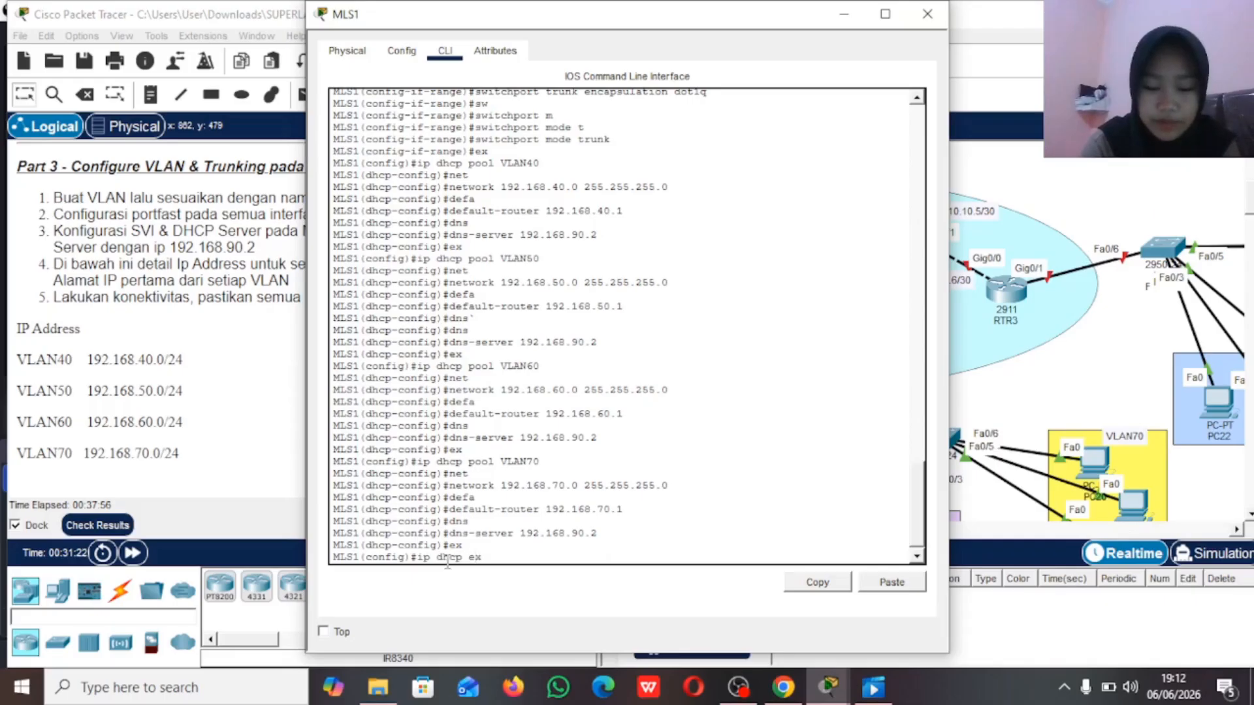
text(lcl)
key(Tab)
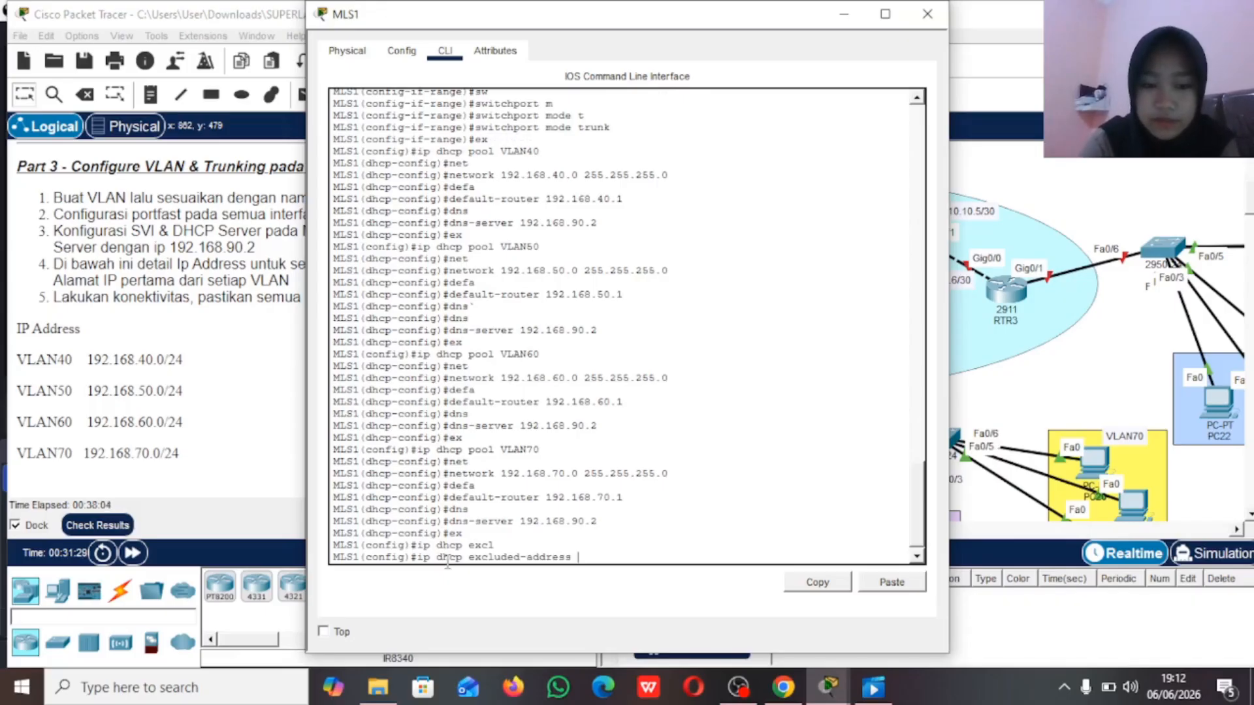
text(92.1)
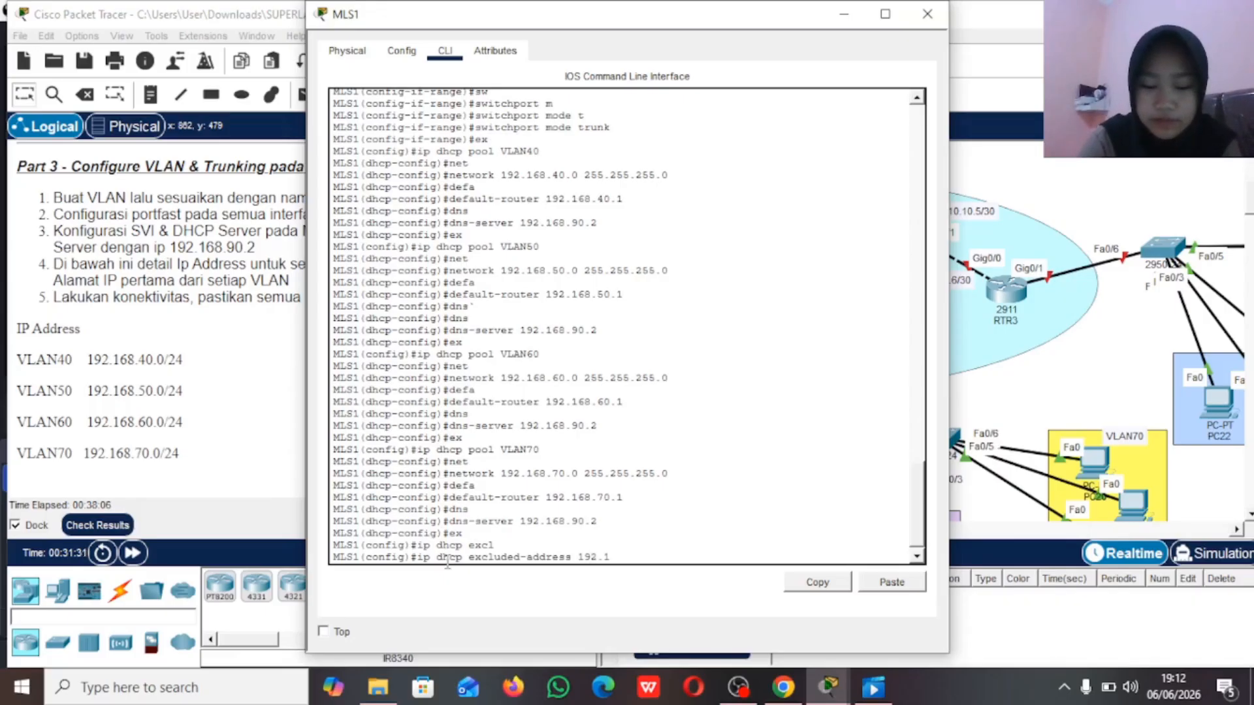
text(68.40.1)
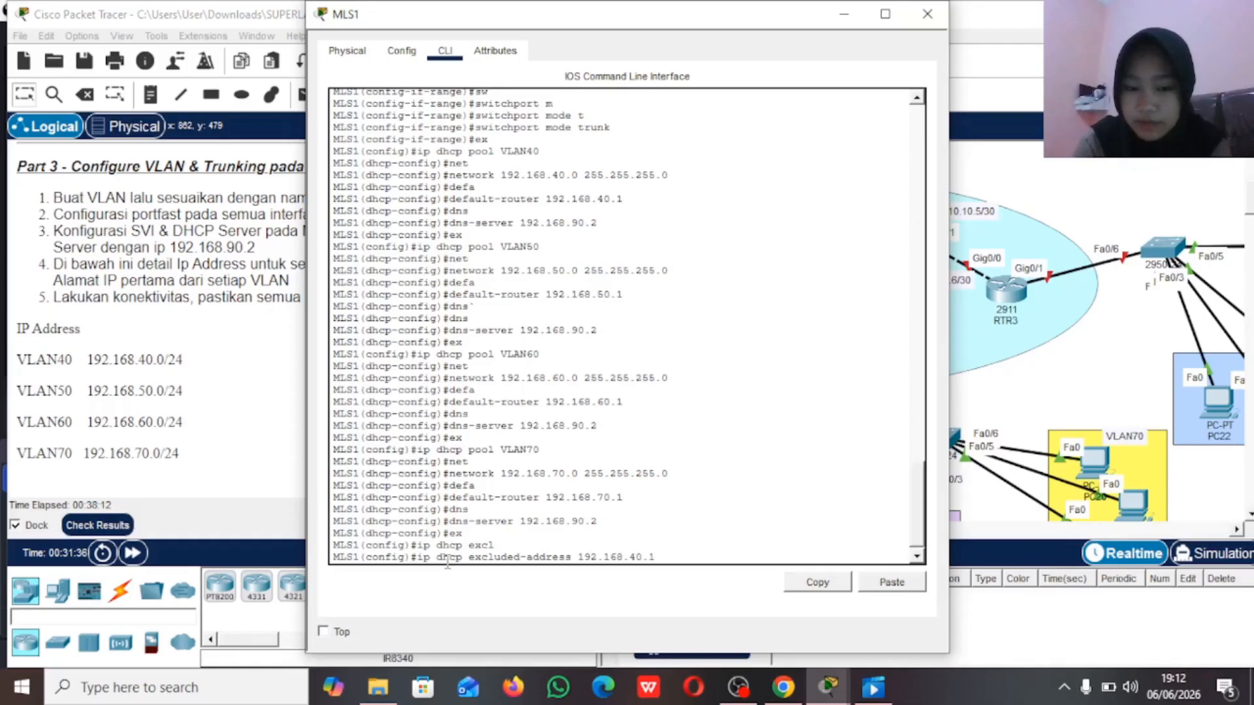
key(Return)
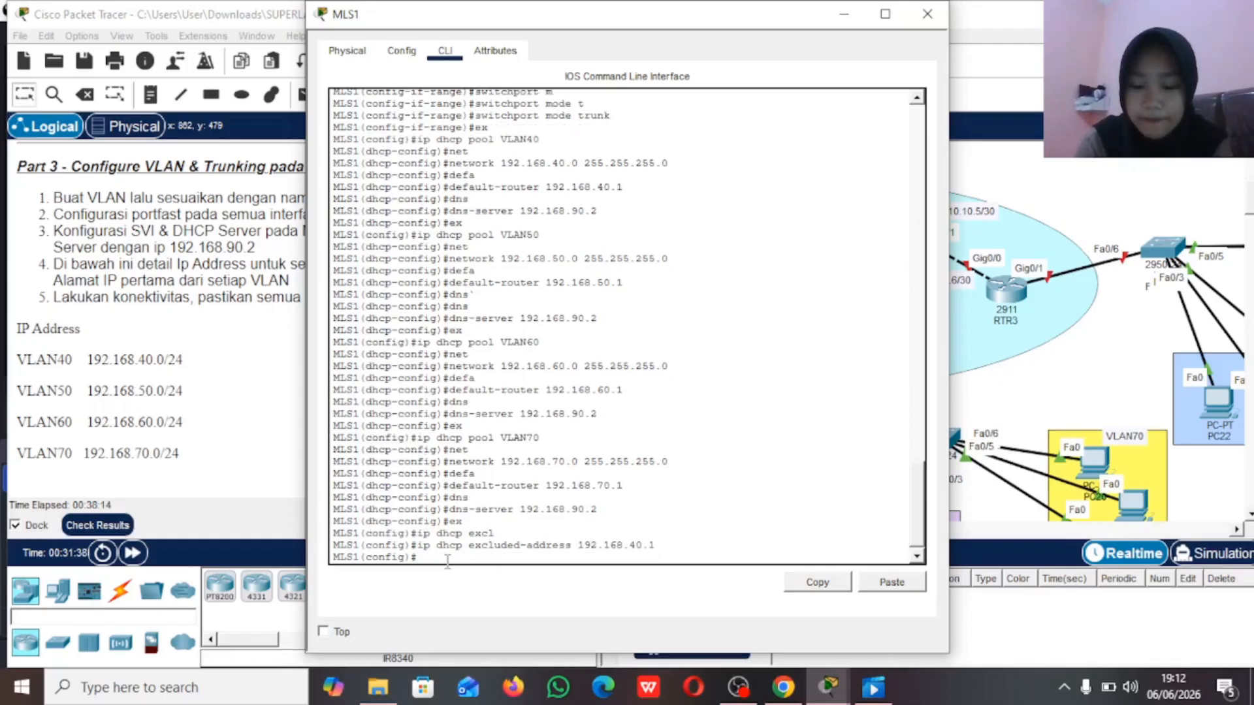
Step: Exclude the VLAN50 gateway address 192.168.50.1 from DHCP assignment on MLS1
key(Up)
key(Left)
key(Left)
key(Left)
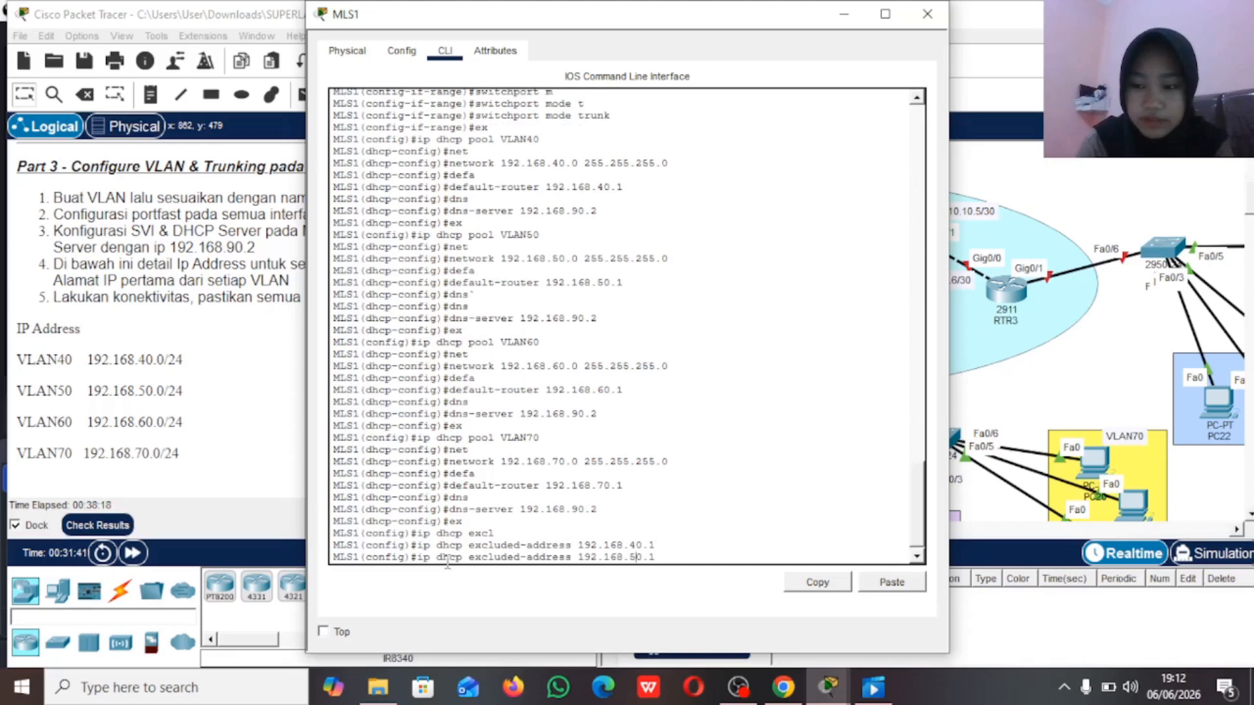
key(Return)
Step: Exclude the VLAN60 gateway address 192.168.60.1 from DHCP assignment on MLS1
key(Up)
key(BackSpace)
key(BackSpace)
key(BackSpace)
key(BackSpace)
text(60.1)
key(Return)
Step: Exclude the VLAN70 gateway address 192.168.70.1 from DHCP on MLS1 and return from its configuration mode to the topology
key(Up)
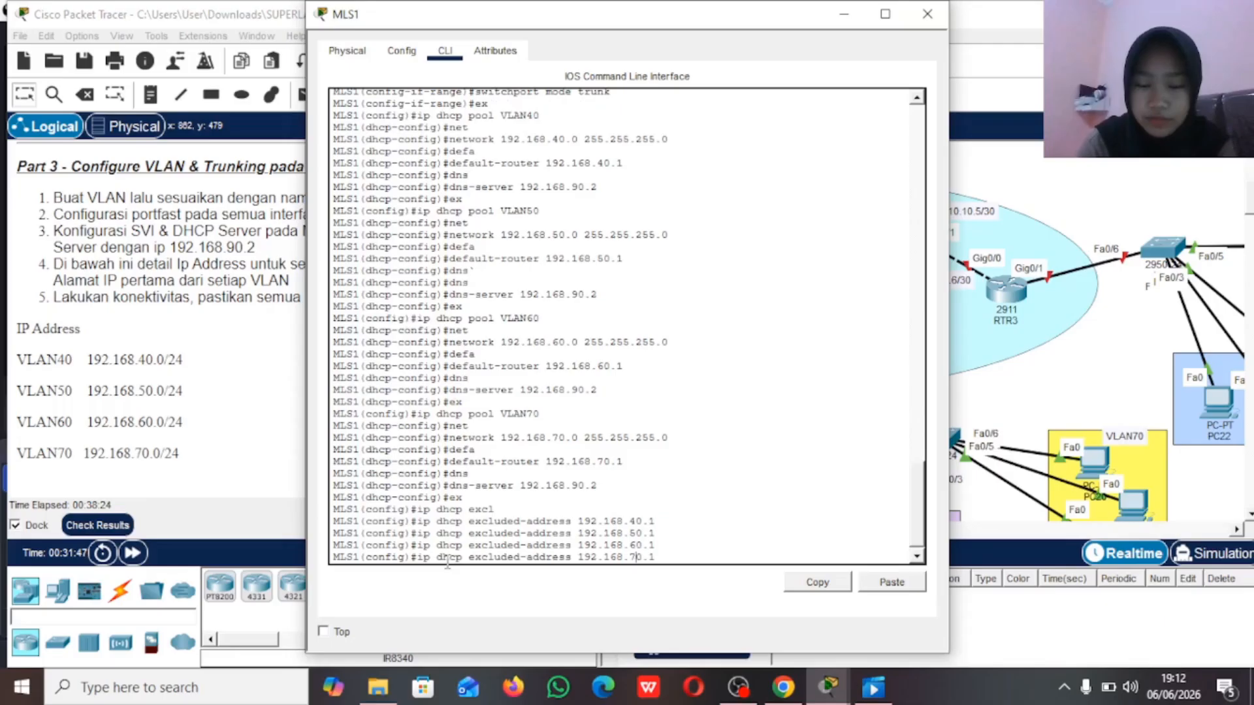
key(Return)
text(ex)
key(Return)
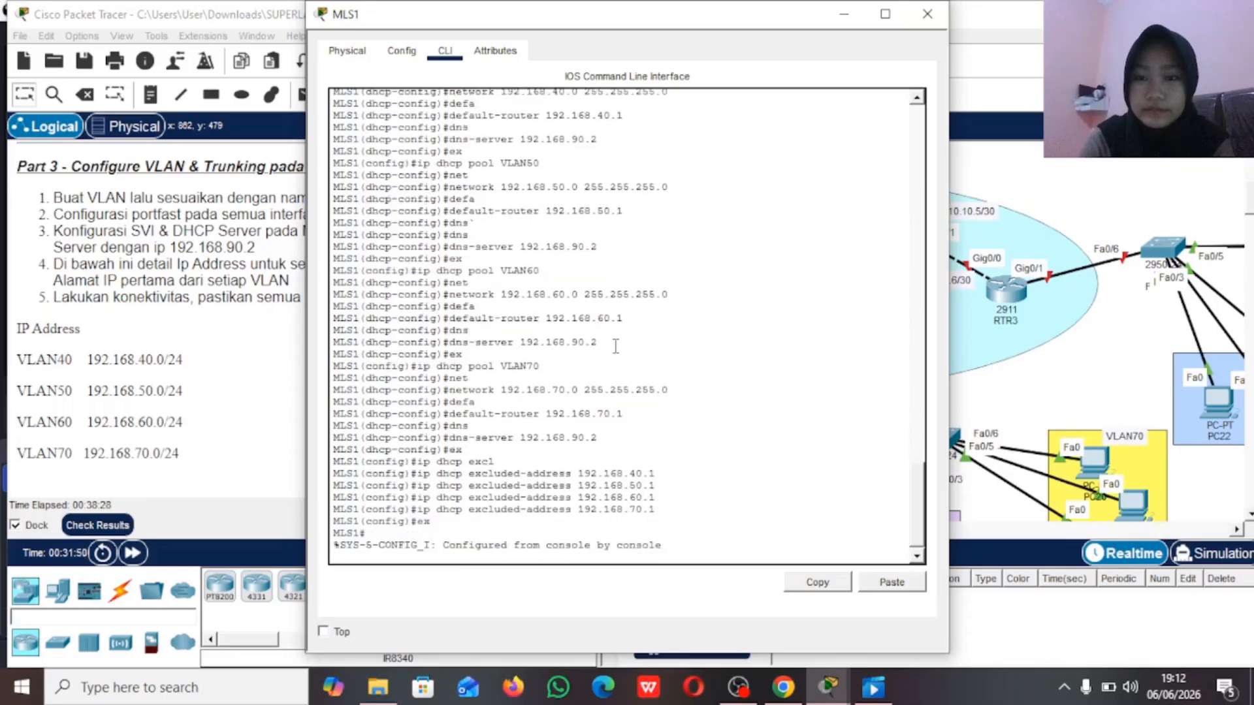
click(844, 18)
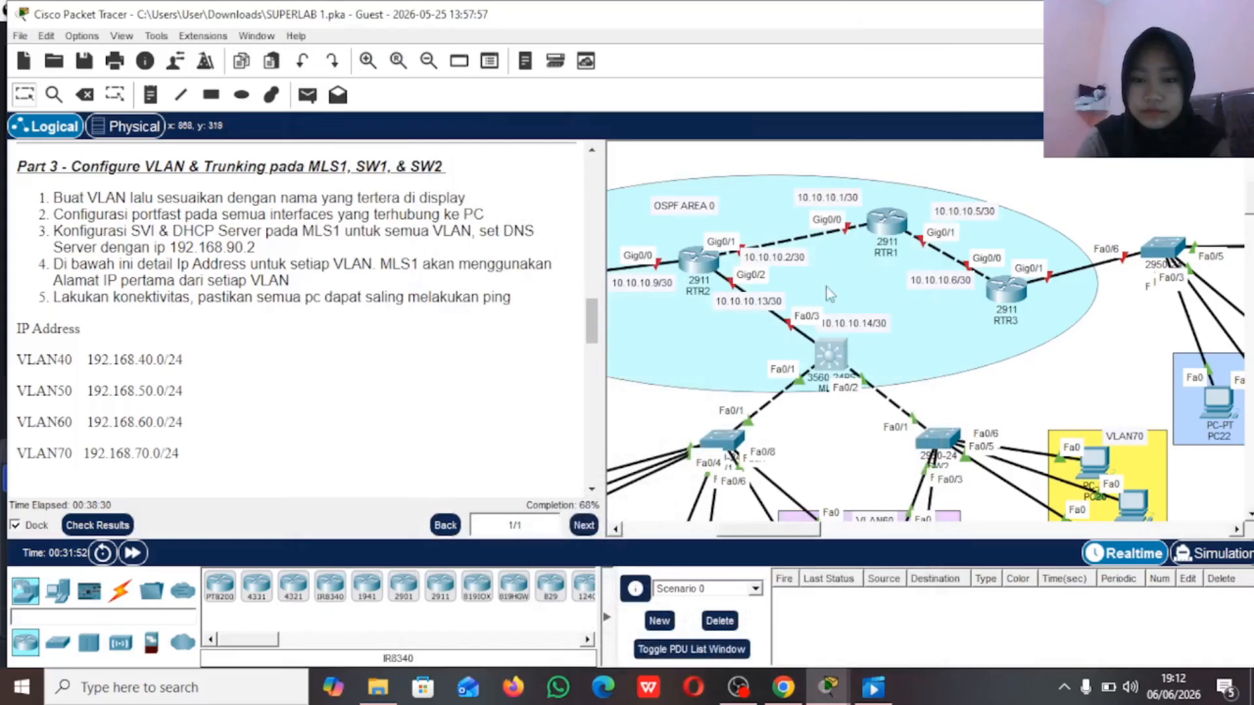
Step: Set PC10 in VLAN40 to obtain its IPv4 configuration through DHCP and return to the topology
scroll(798, 378, down, 5)
scroll(798, 379, left, 5)
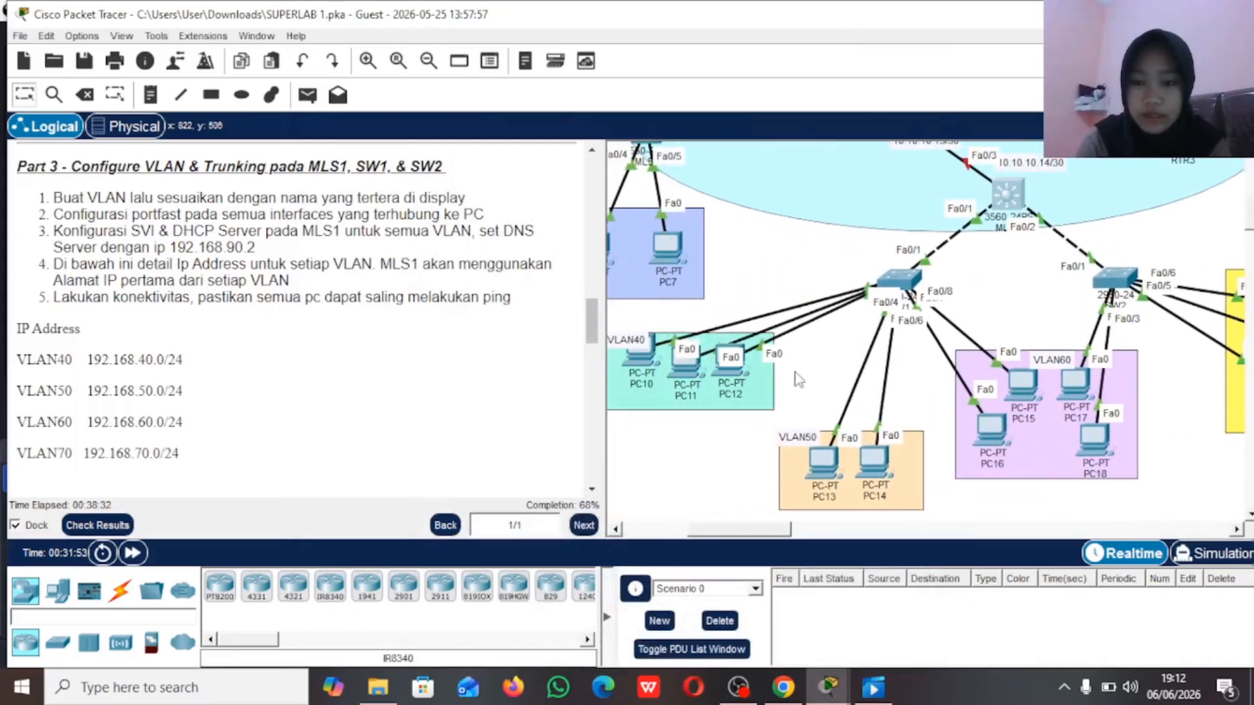
click(725, 344)
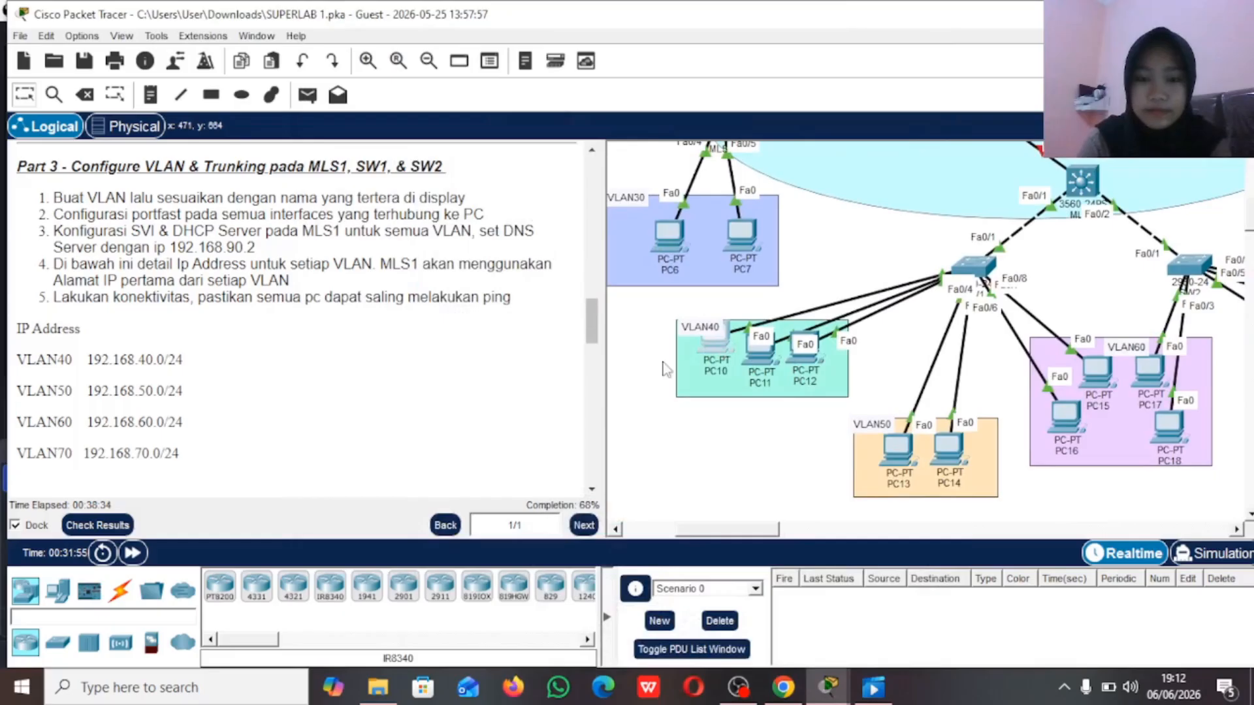
click(726, 349)
click(465, 54)
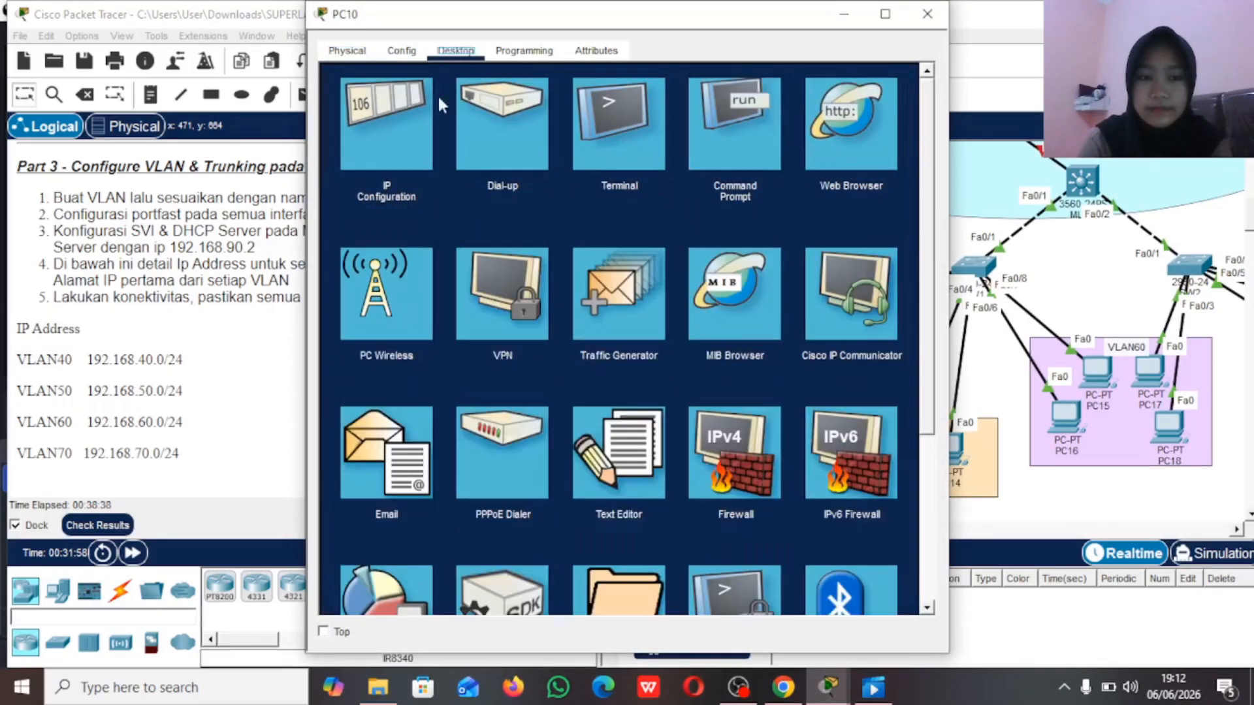
click(394, 140)
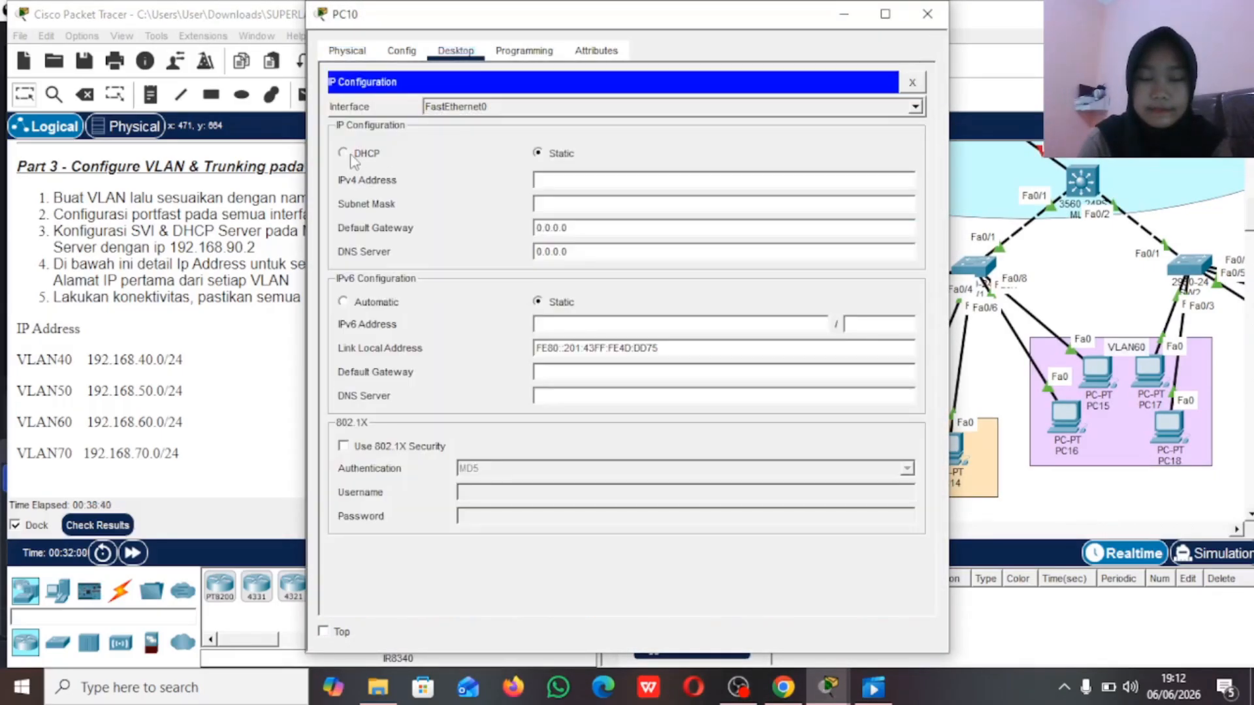
click(351, 155)
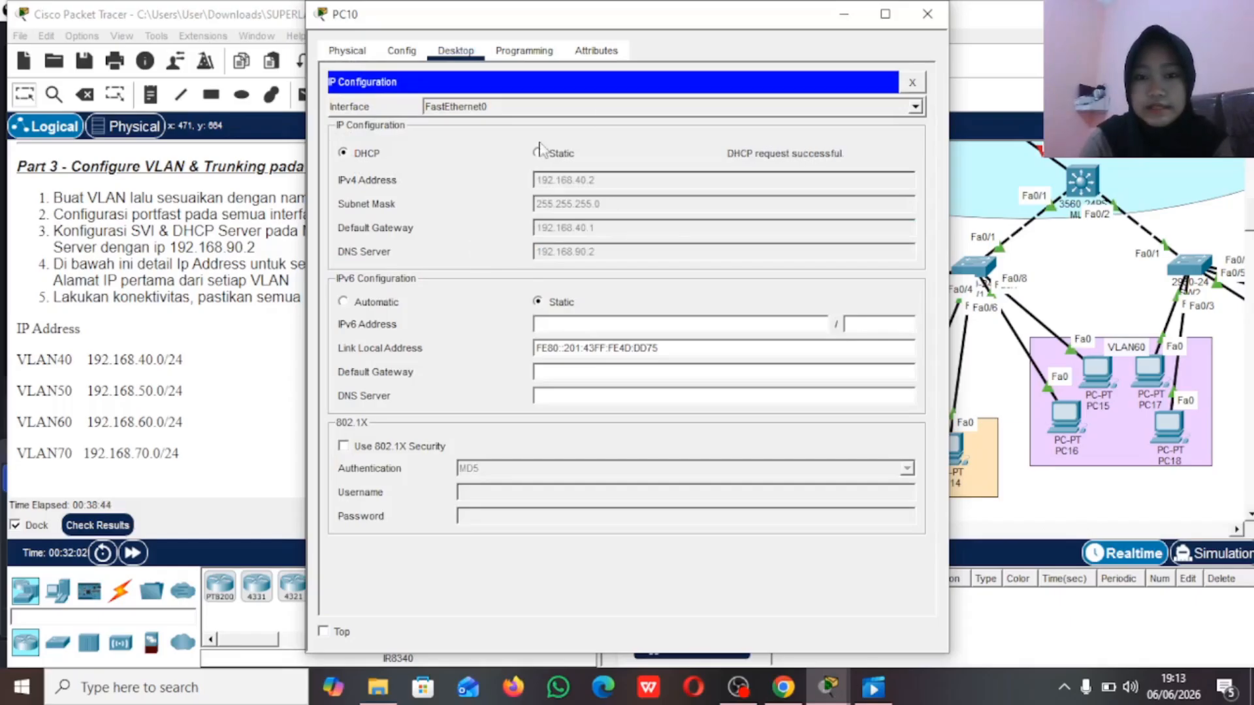
click(844, 13)
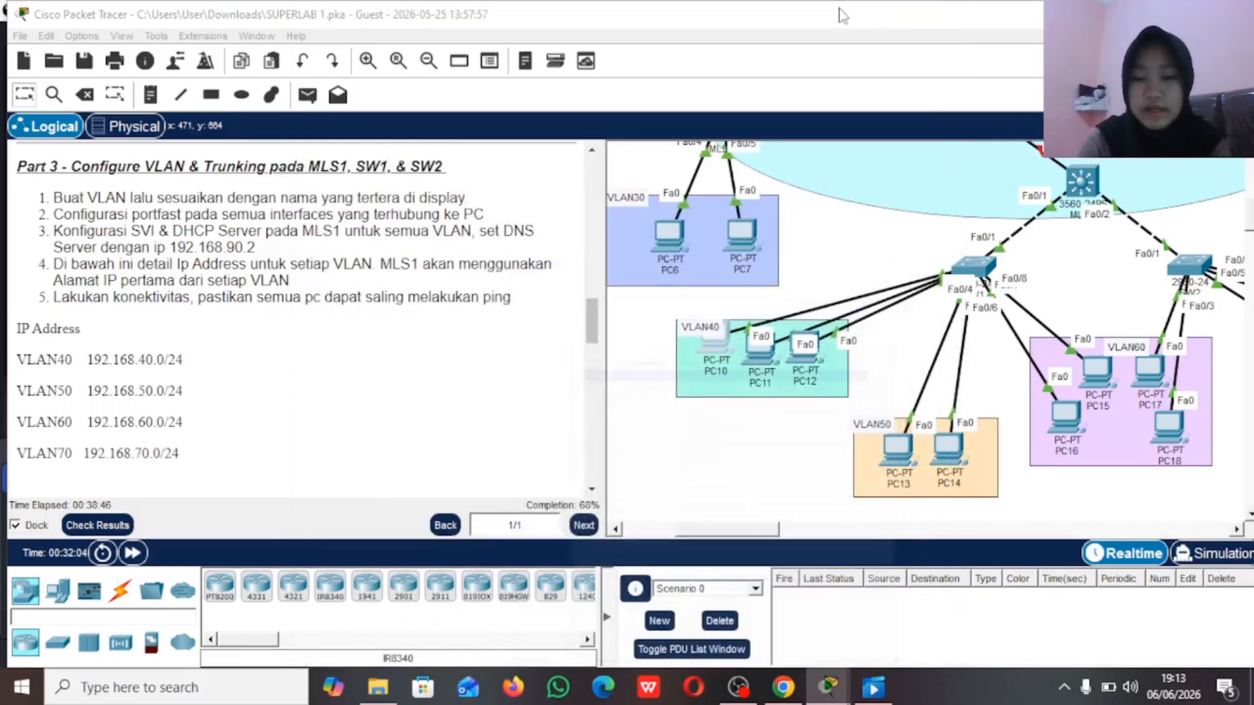
Step: Set PC13 in VLAN50 to obtain its IPv4 configuration through DHCP and return to the topology
click(900, 452)
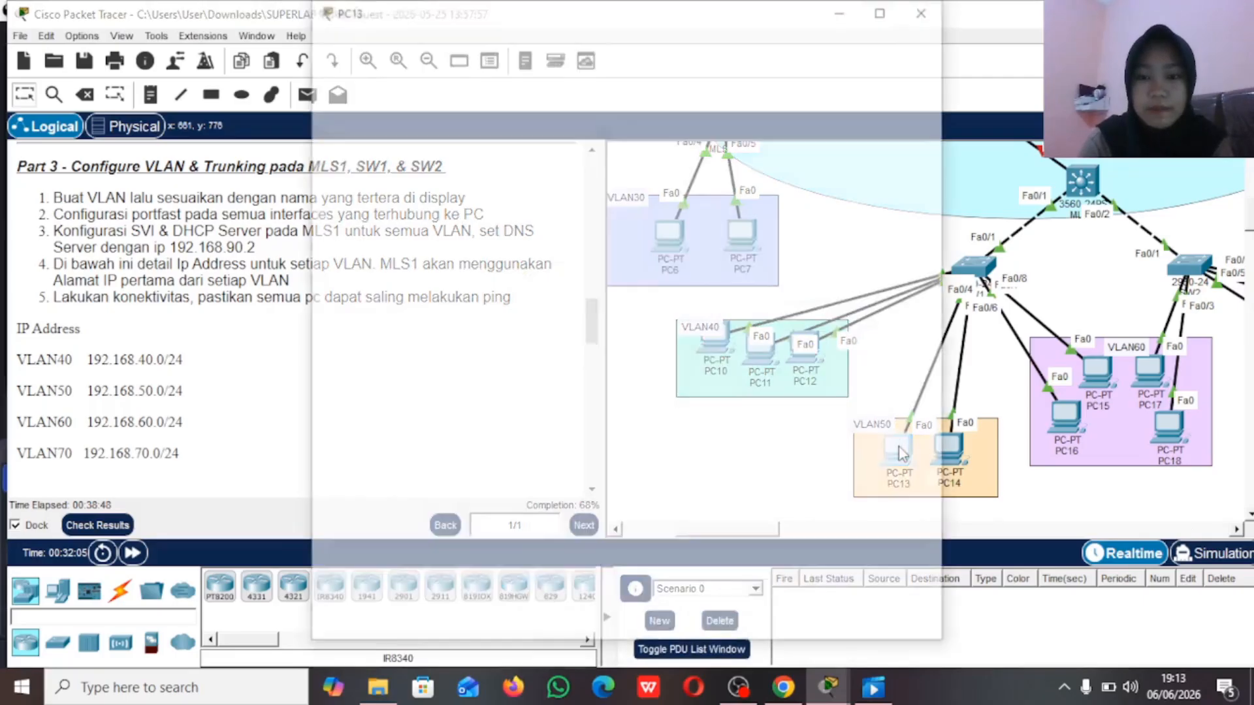
click(475, 55)
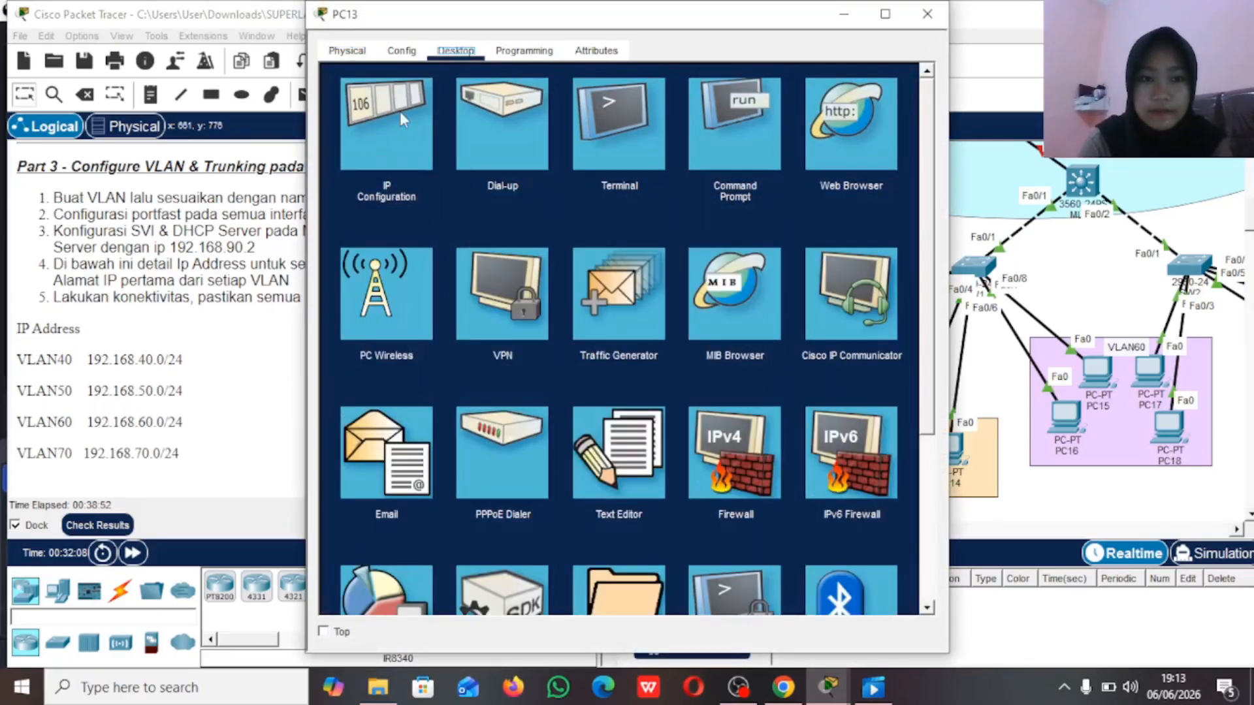
click(399, 116)
click(370, 155)
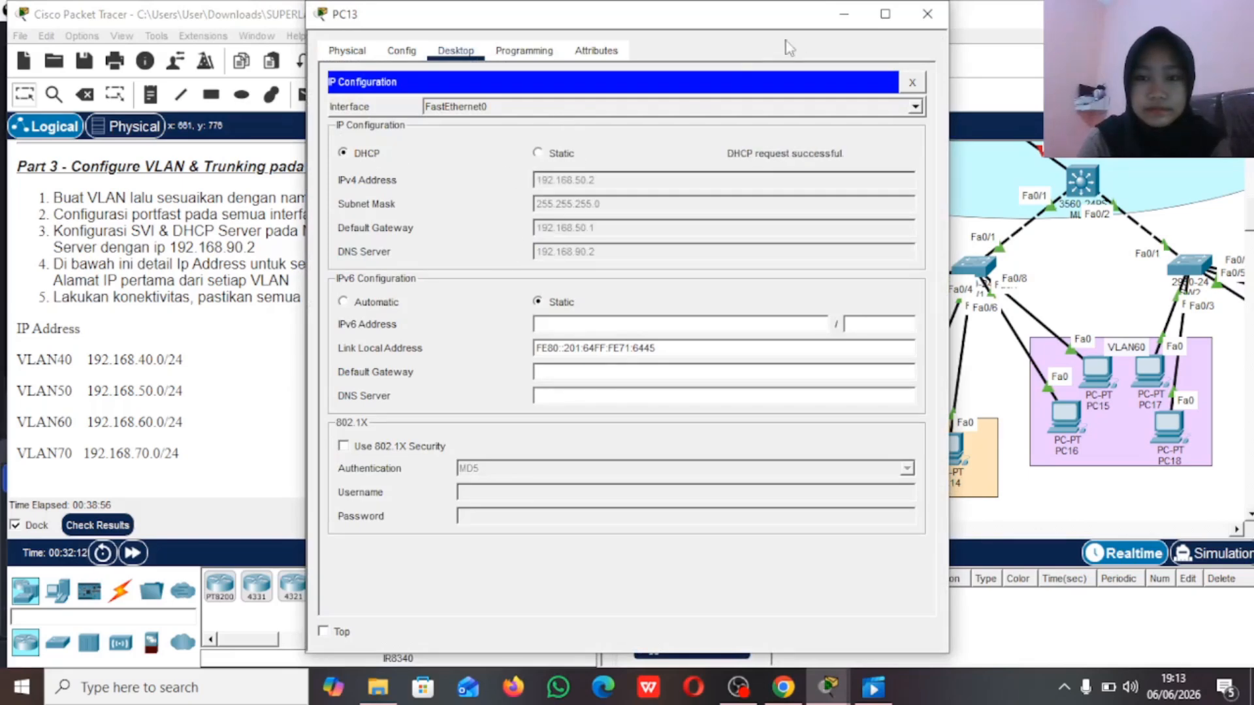
click(844, 14)
Step: Switch PC16 in the VLAN60 area connected to SW1 to DHCP addressing and return to the topology
scroll(887, 370, right, 3)
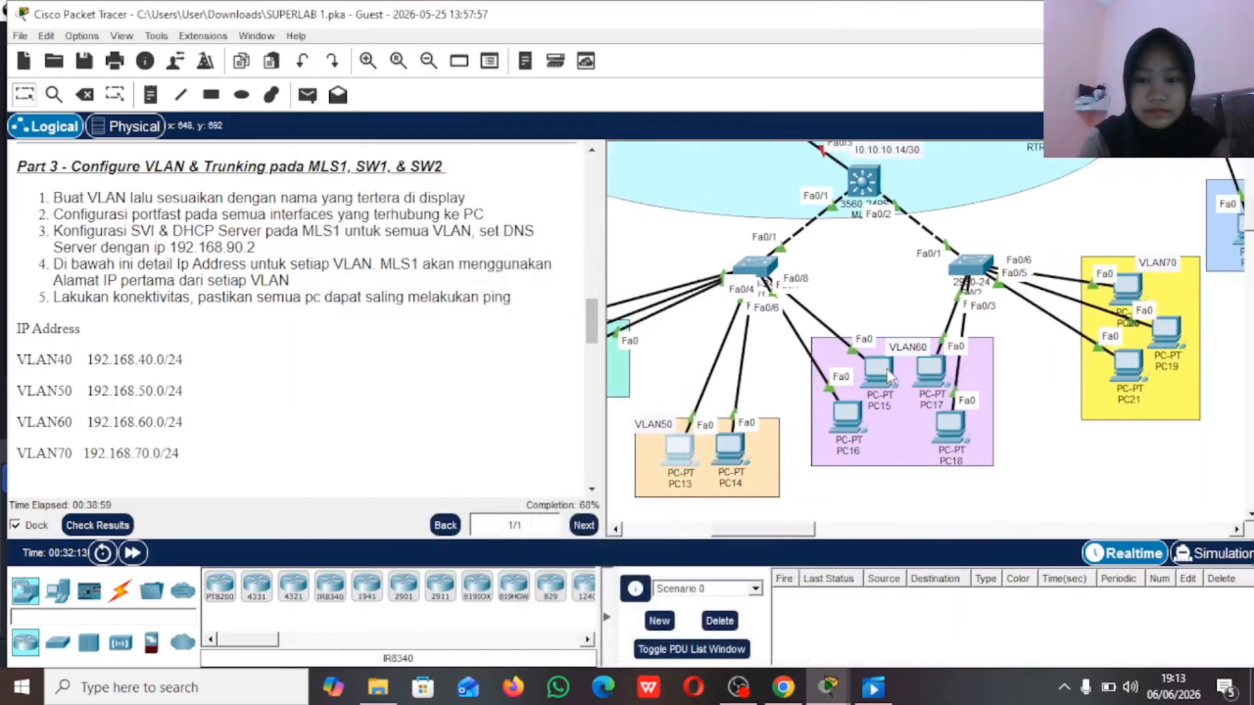
click(844, 424)
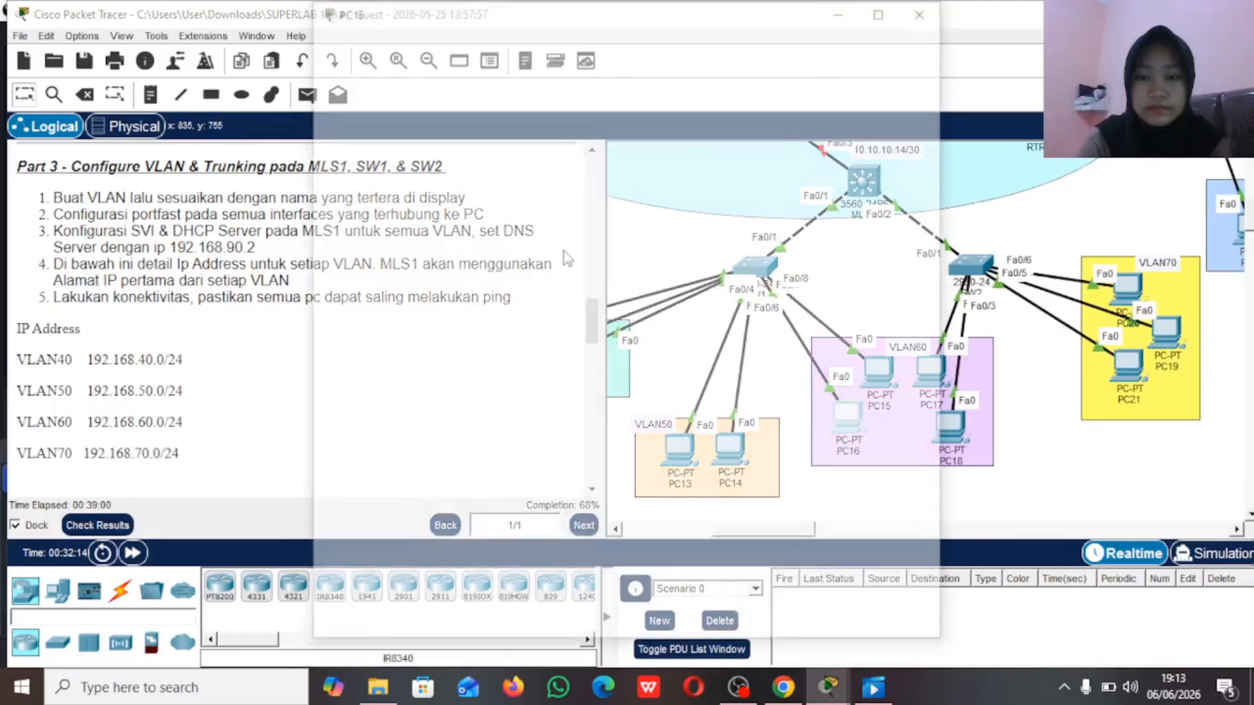
click(456, 52)
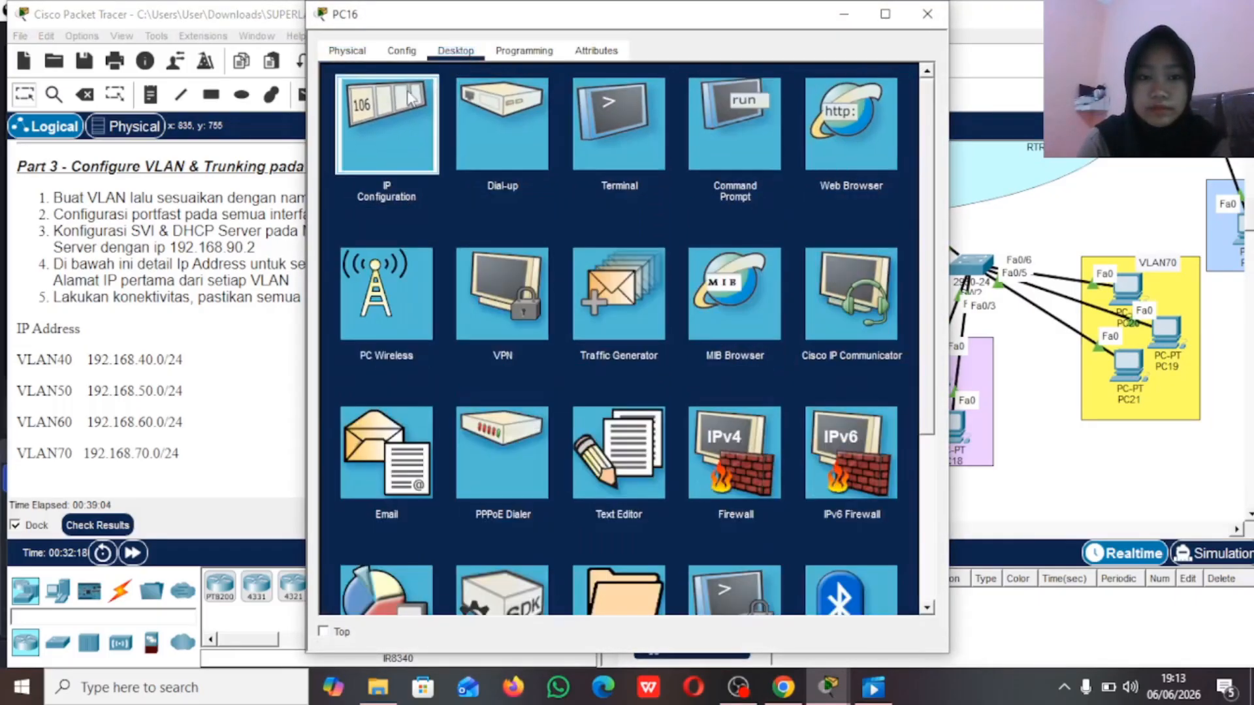
click(390, 120)
click(355, 154)
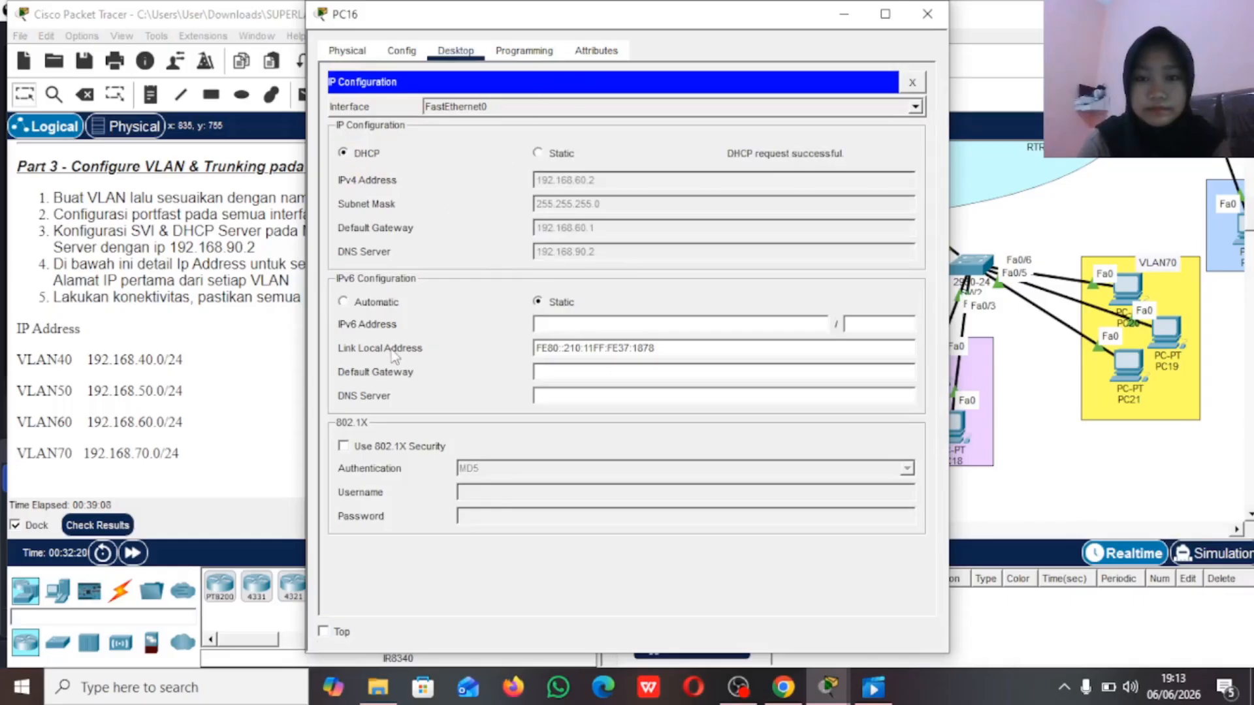
click(844, 14)
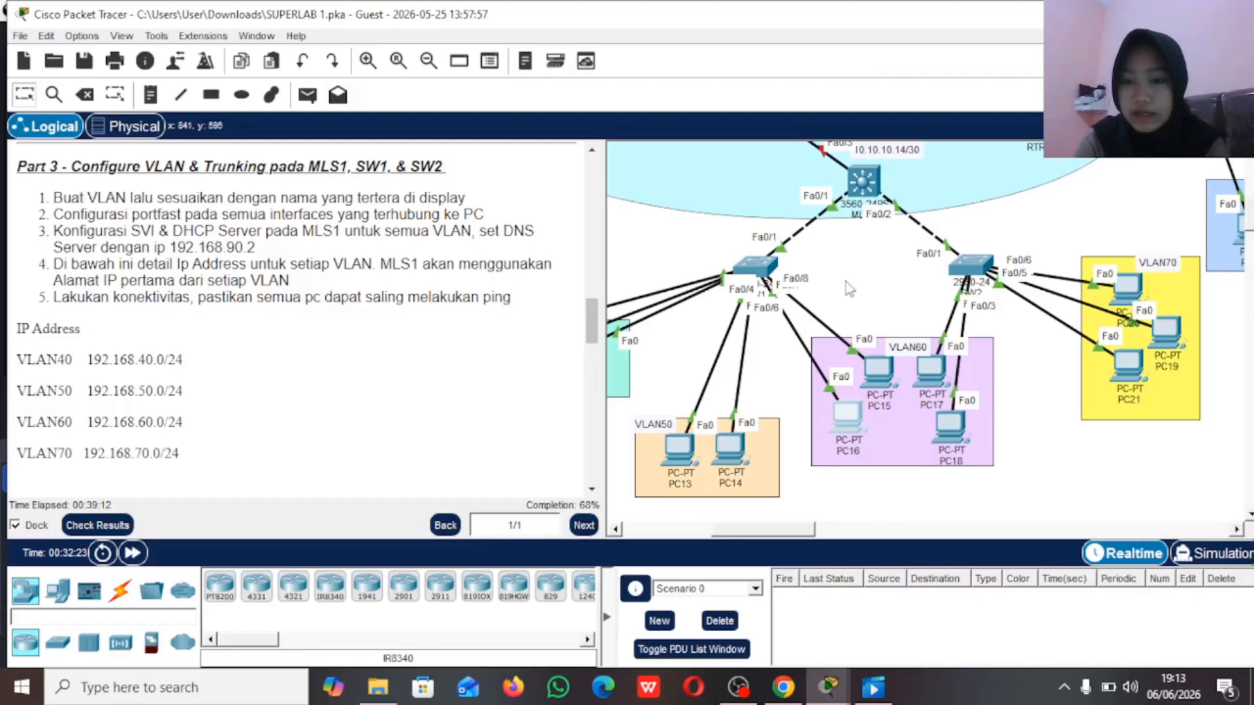
Step: Switch PC17 in the VLAN60 area connected to SW2 to DHCP addressing and return to the topology
scroll(848, 288, right, 3)
scroll(847, 287, right, 1)
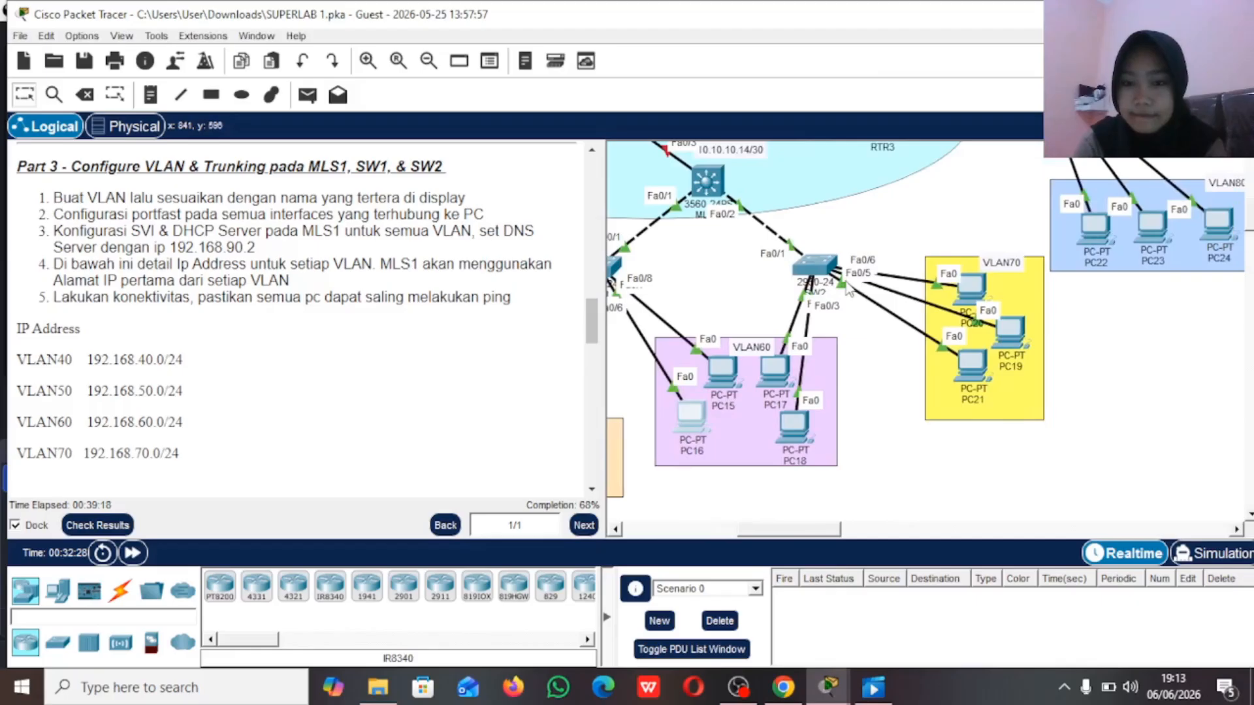
scroll(848, 289, right, 3)
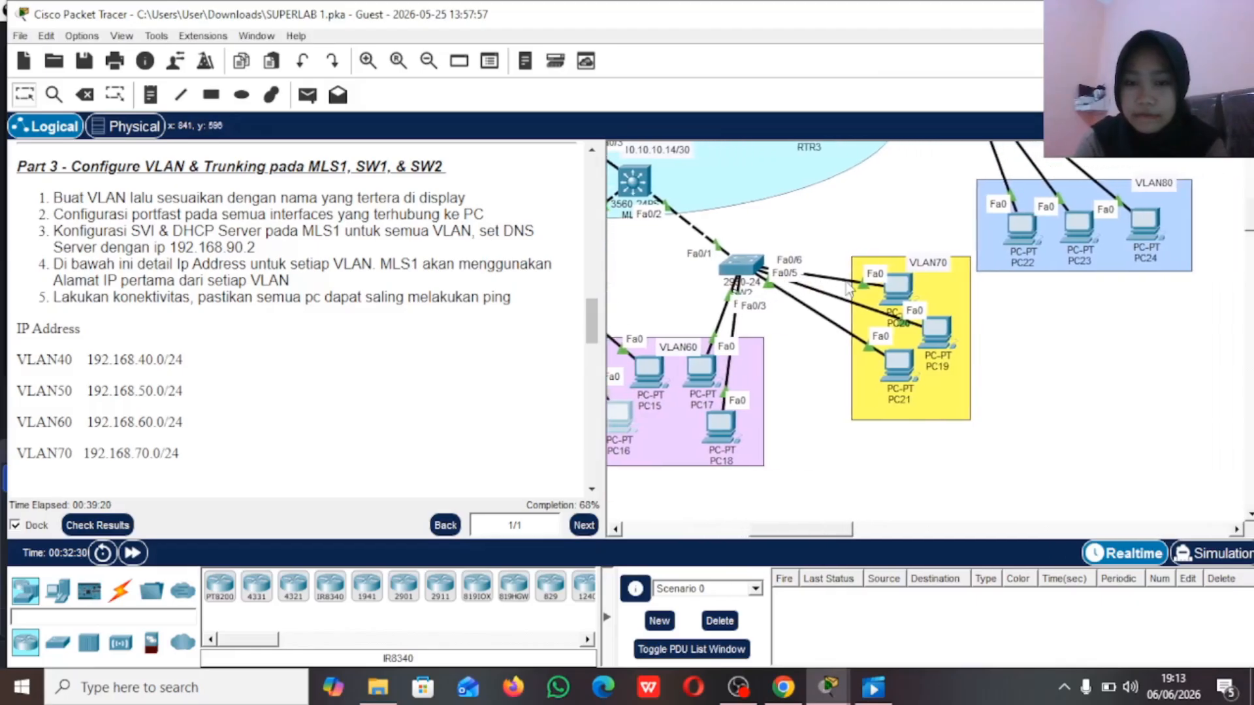
click(700, 374)
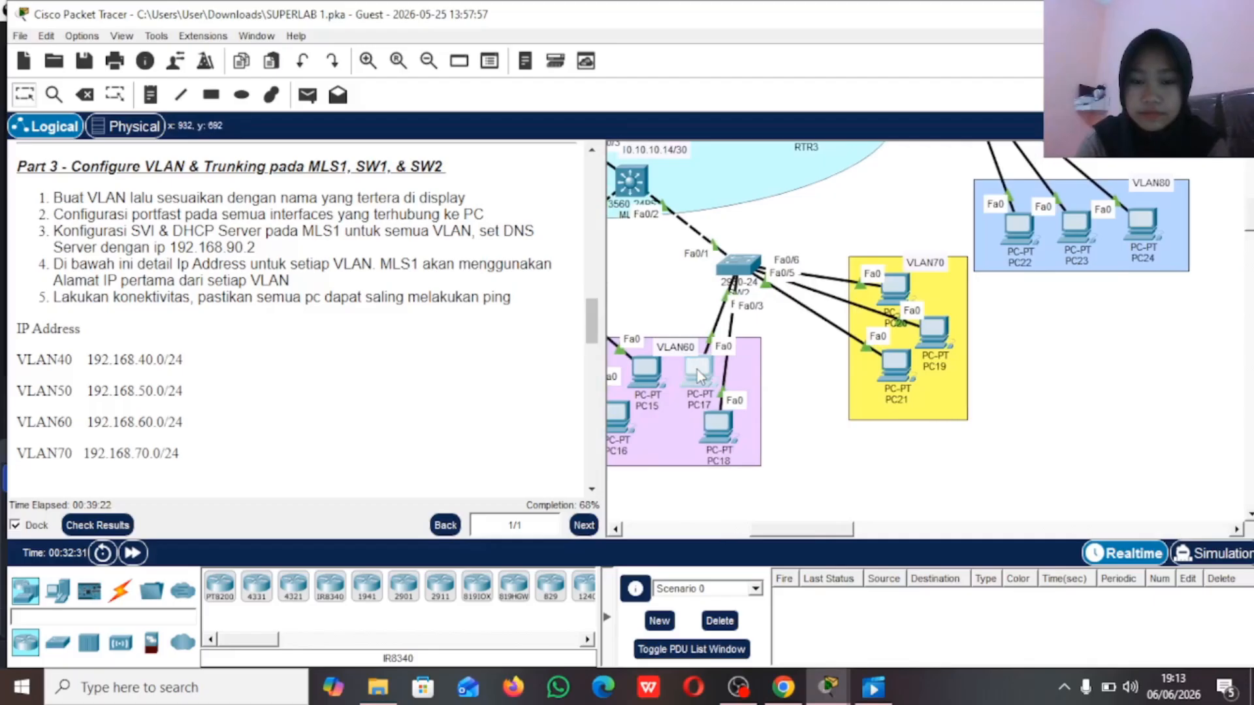
click(700, 374)
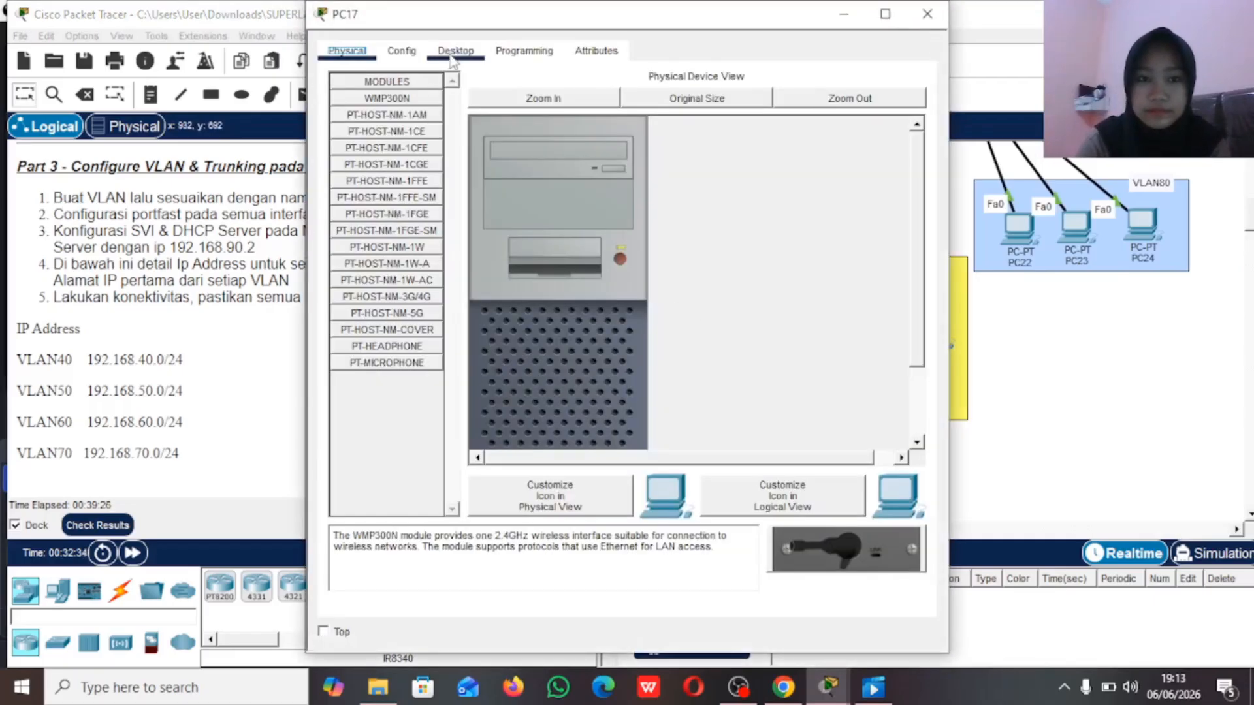
click(455, 50)
click(409, 105)
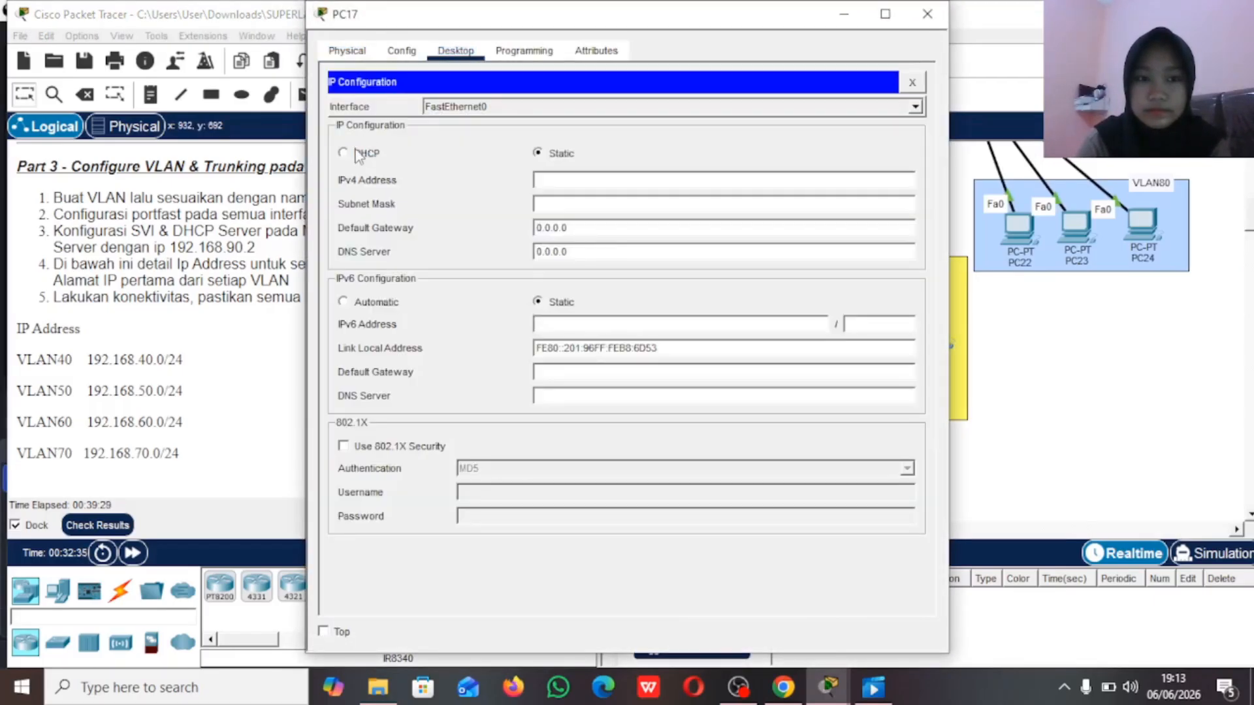
click(343, 153)
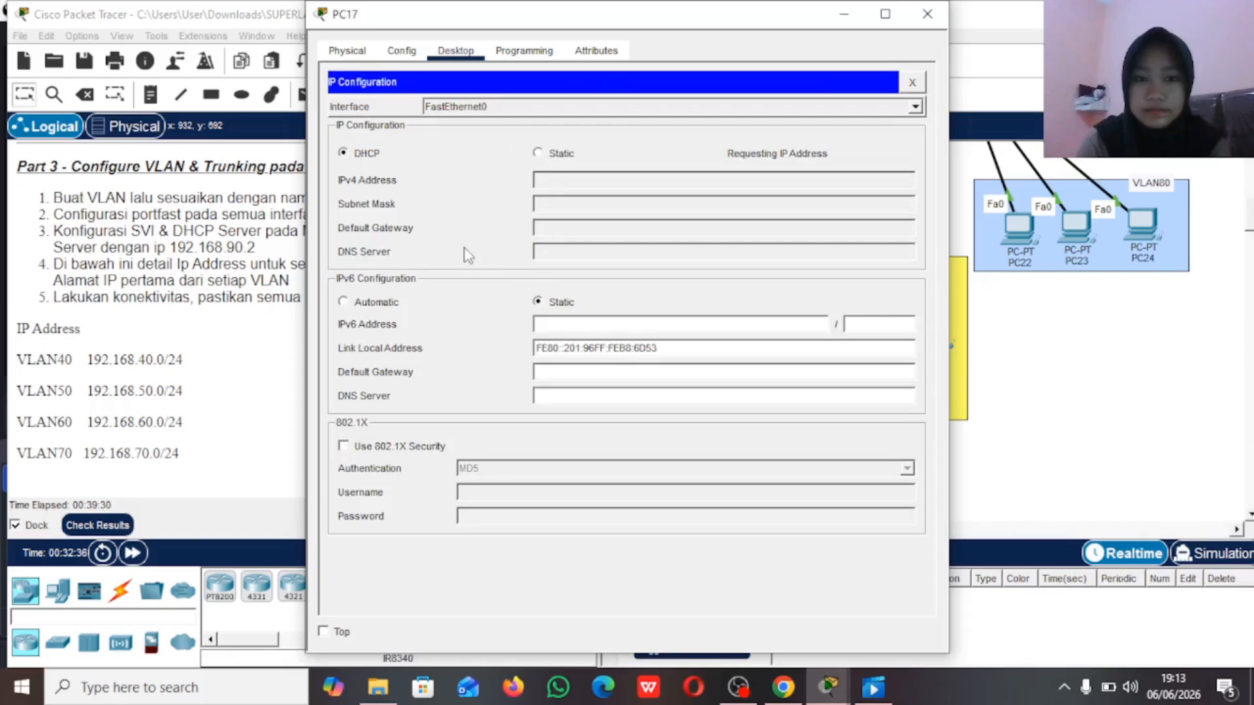
click(844, 13)
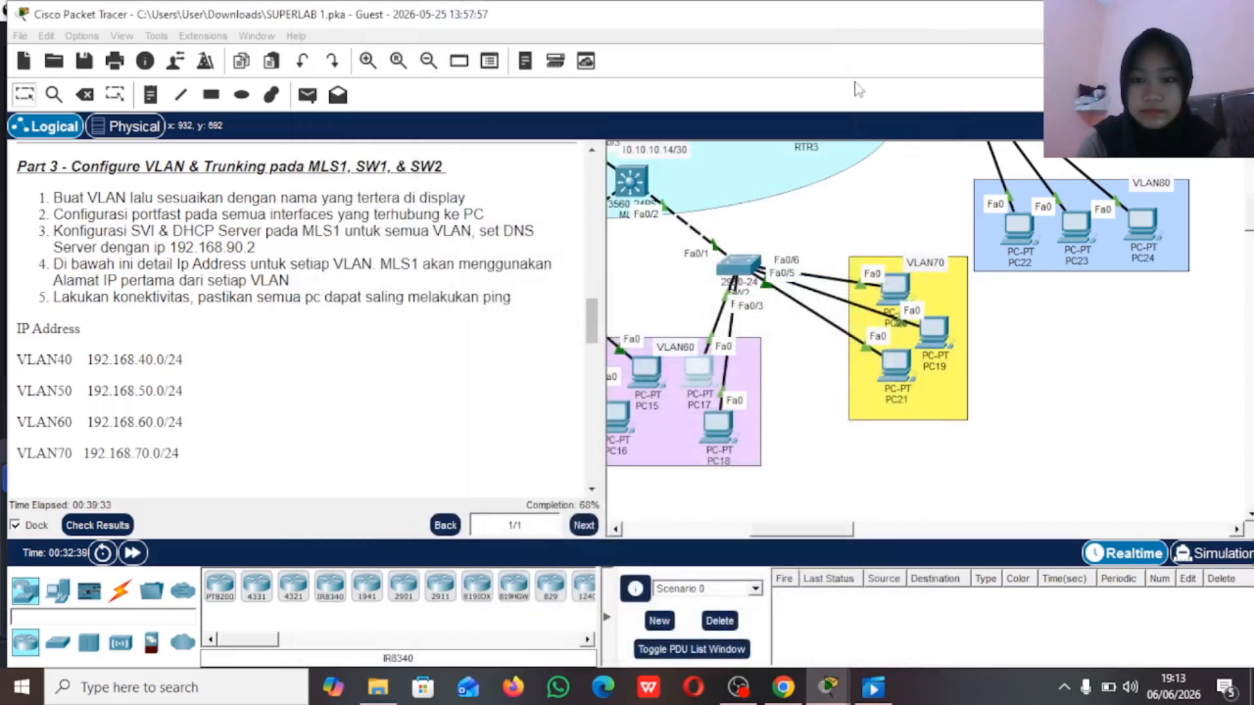
Step: Set PC20 in VLAN70 to obtain its IPv4 configuration through DHCP and return to the topology
click(889, 288)
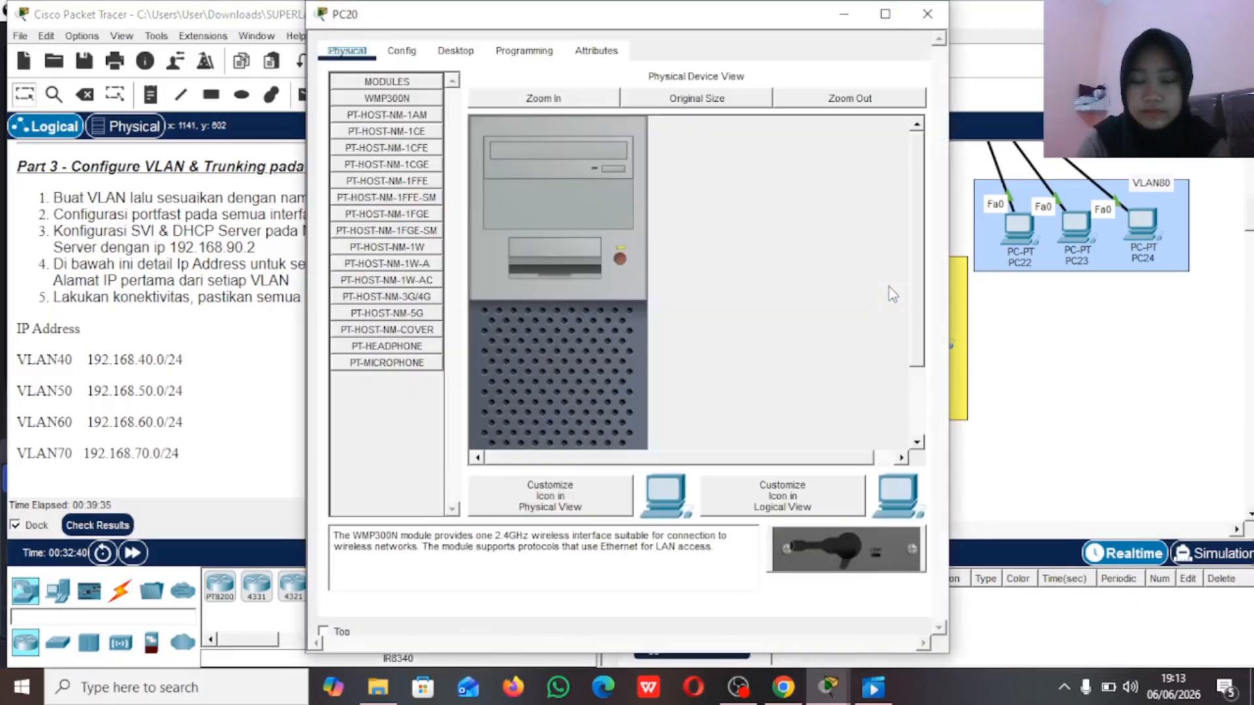
click(455, 51)
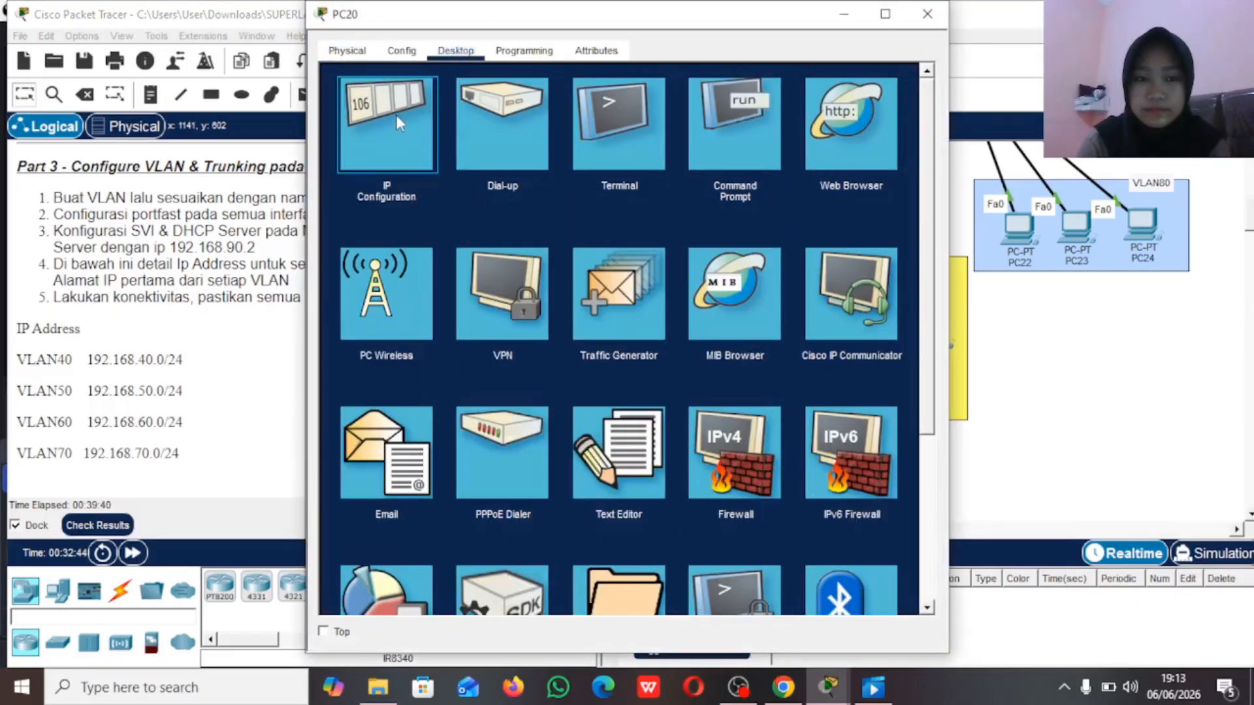
click(359, 149)
click(360, 154)
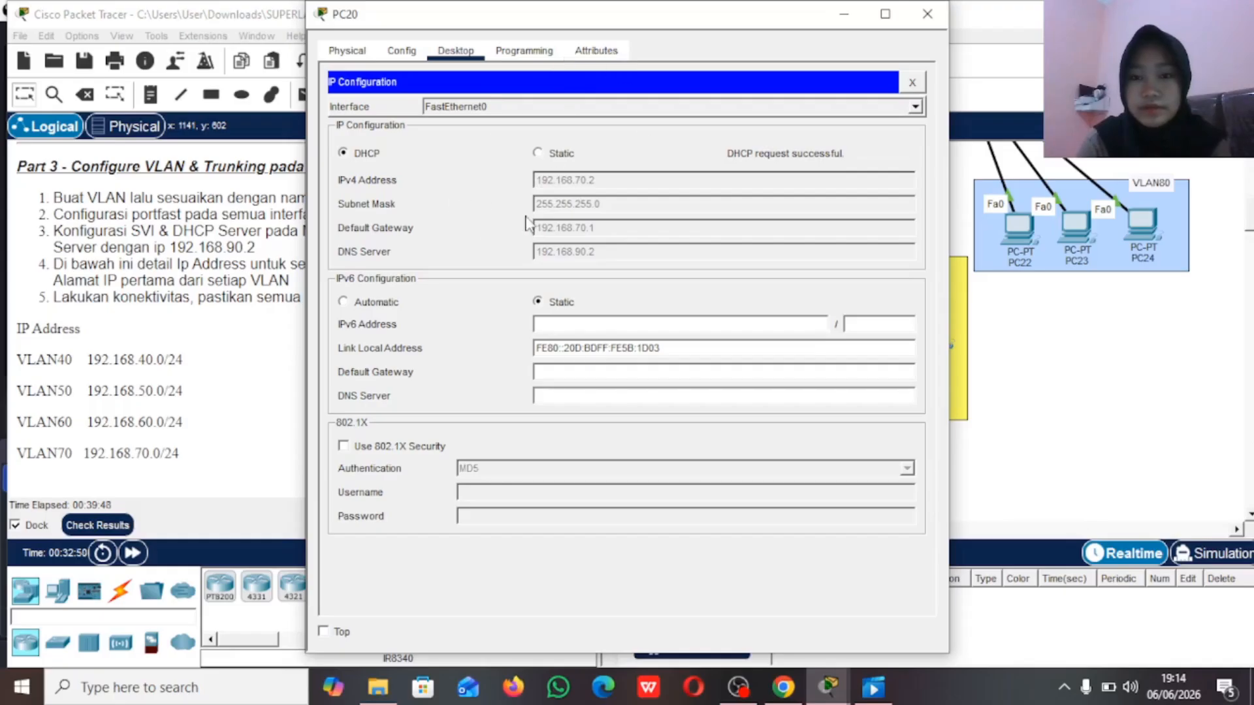
click(844, 14)
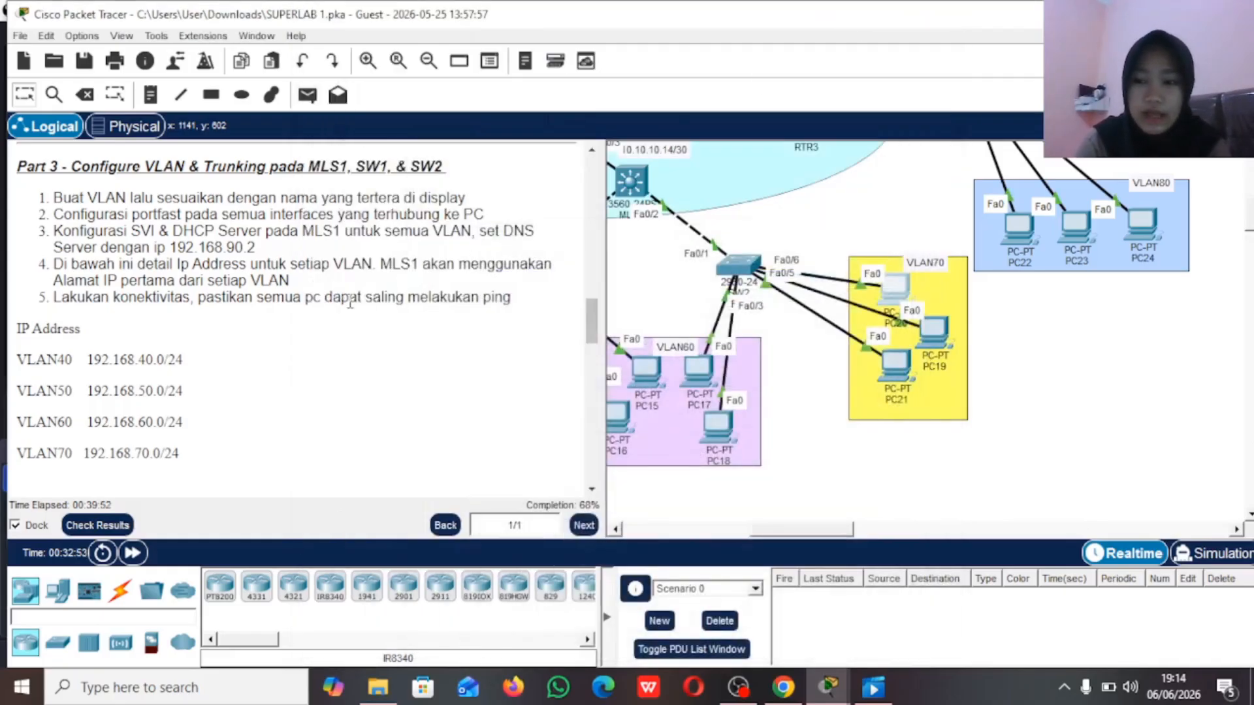
Step: Review the remaining Part 3 instructions and the Part 4 tasks for VLAN and trunking on RTR3 and SW3
scroll(340, 303, up, 1)
scroll(340, 303, down, 2)
scroll(339, 303, up, 1)
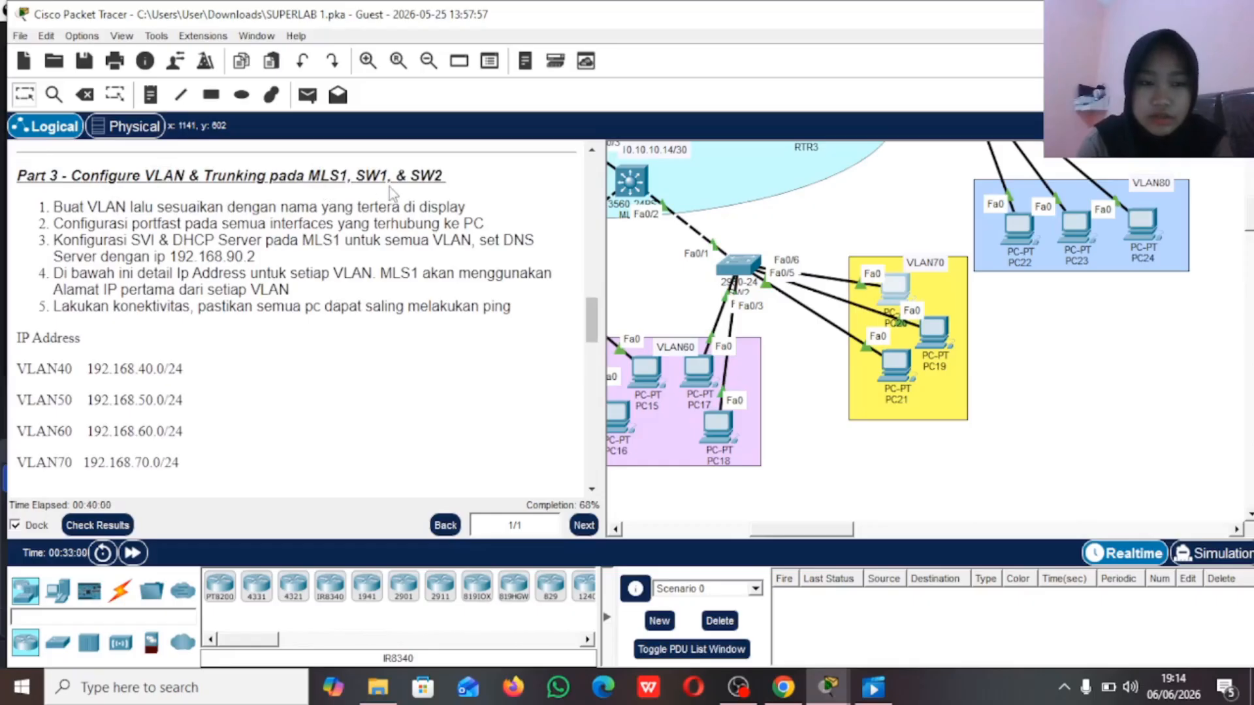
scroll(409, 199, down, 3)
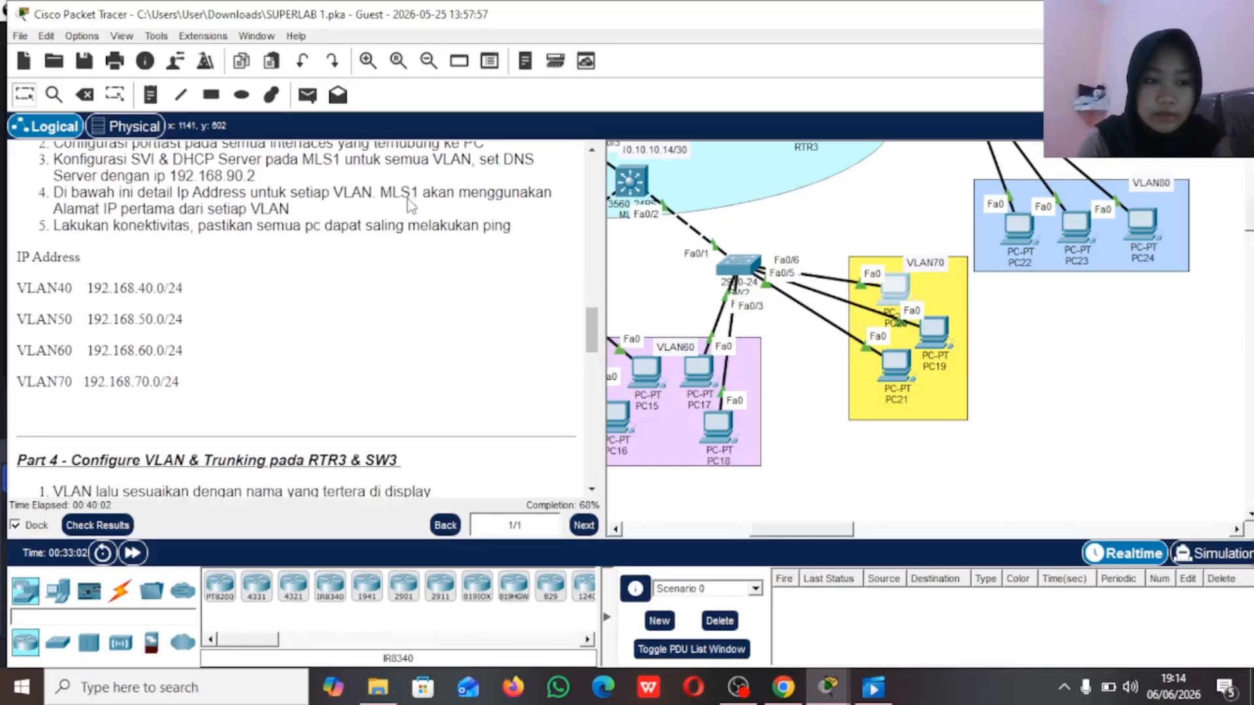
scroll(411, 205, down, 3)
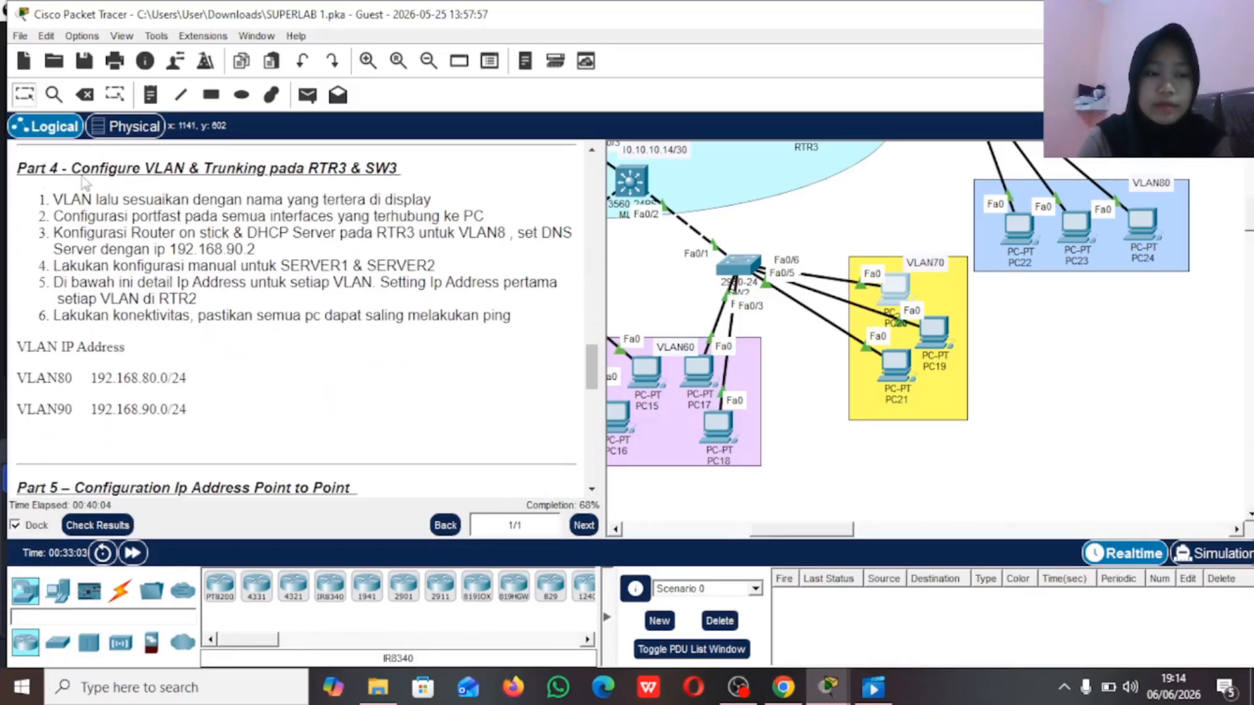
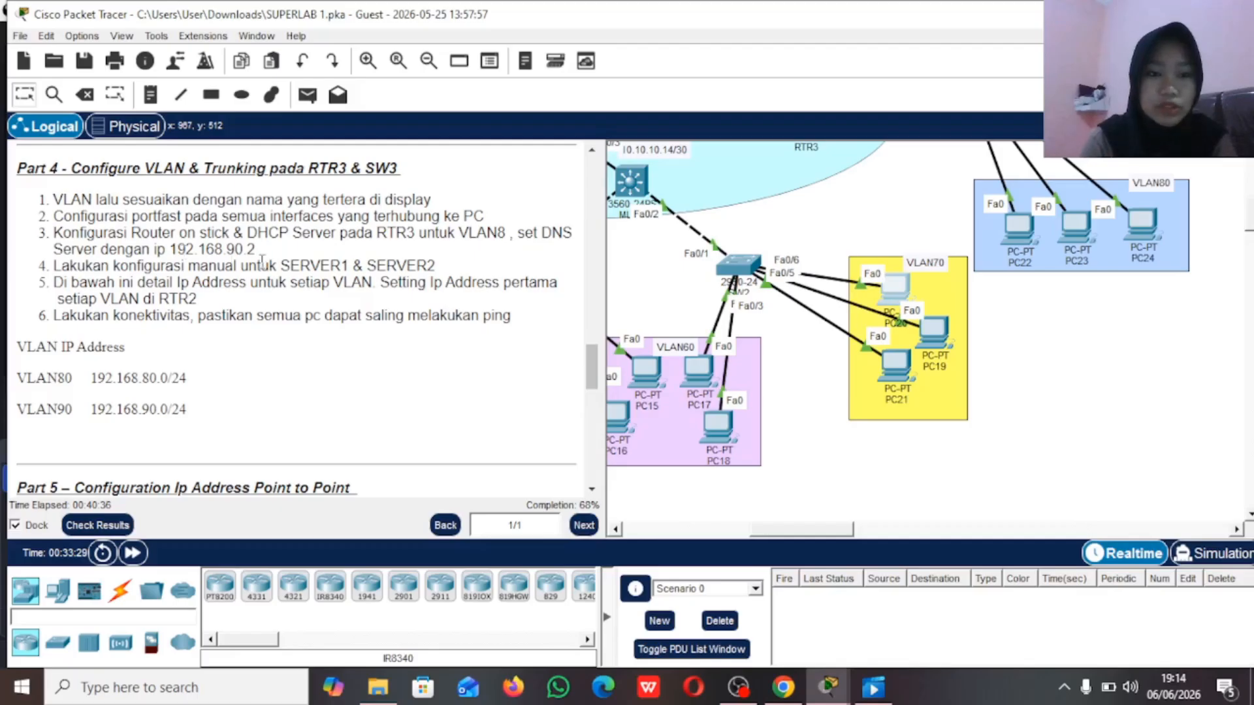
Step: Examine the Part 4 VLAN80 and VLAN90 addressing and the topology around SW3, its servers and its PCs
scroll(269, 300, down, 1)
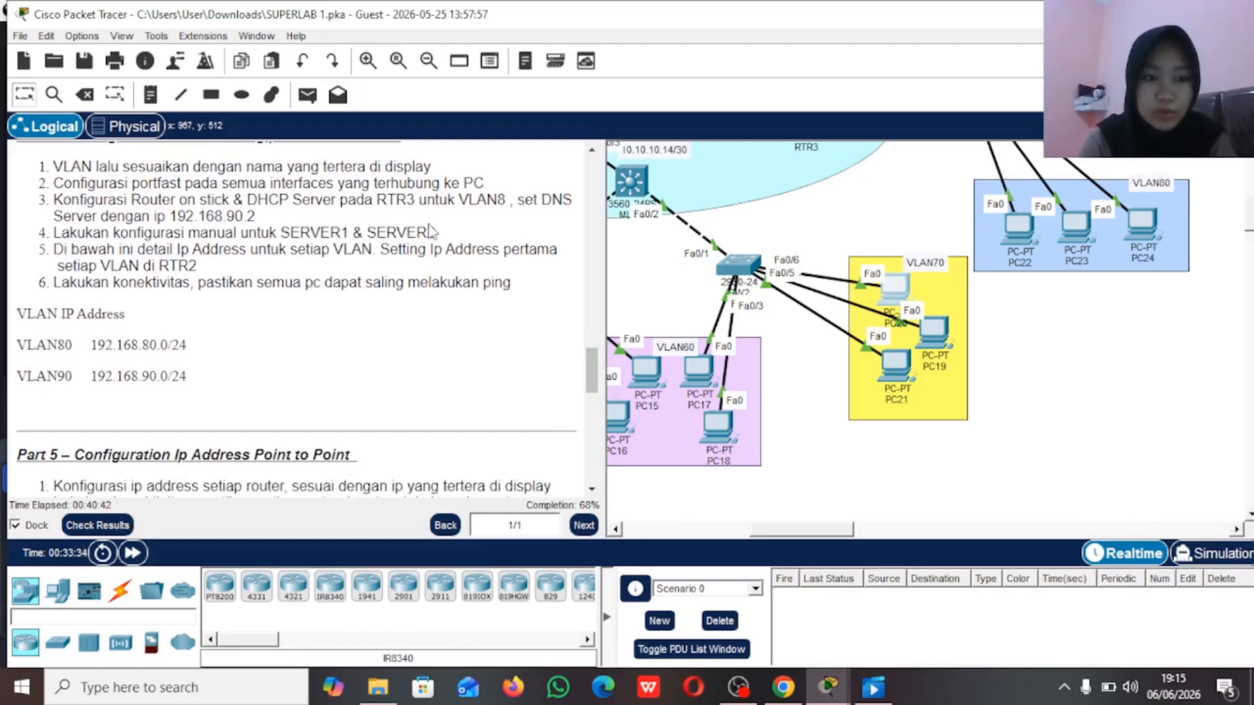
drag(27, 314, 138, 371)
drag(29, 344, 491, 390)
scroll(767, 271, up, 2)
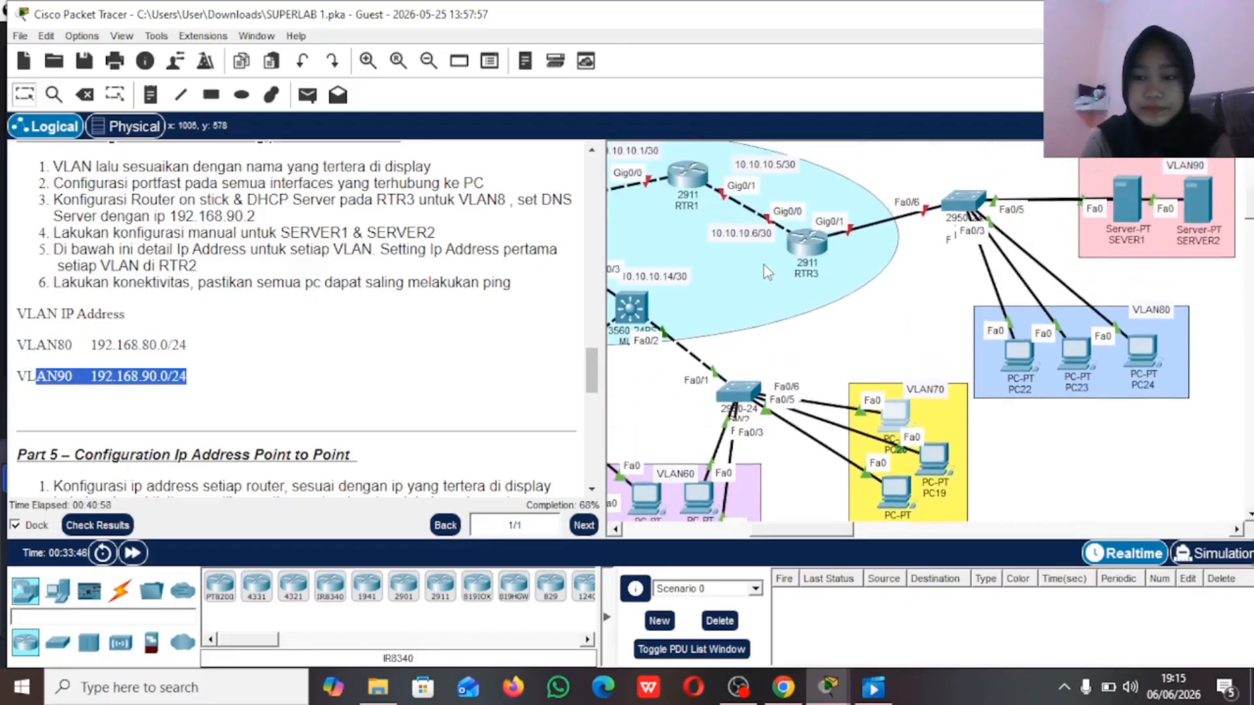
scroll(767, 272, up, 2)
scroll(767, 271, right, 3)
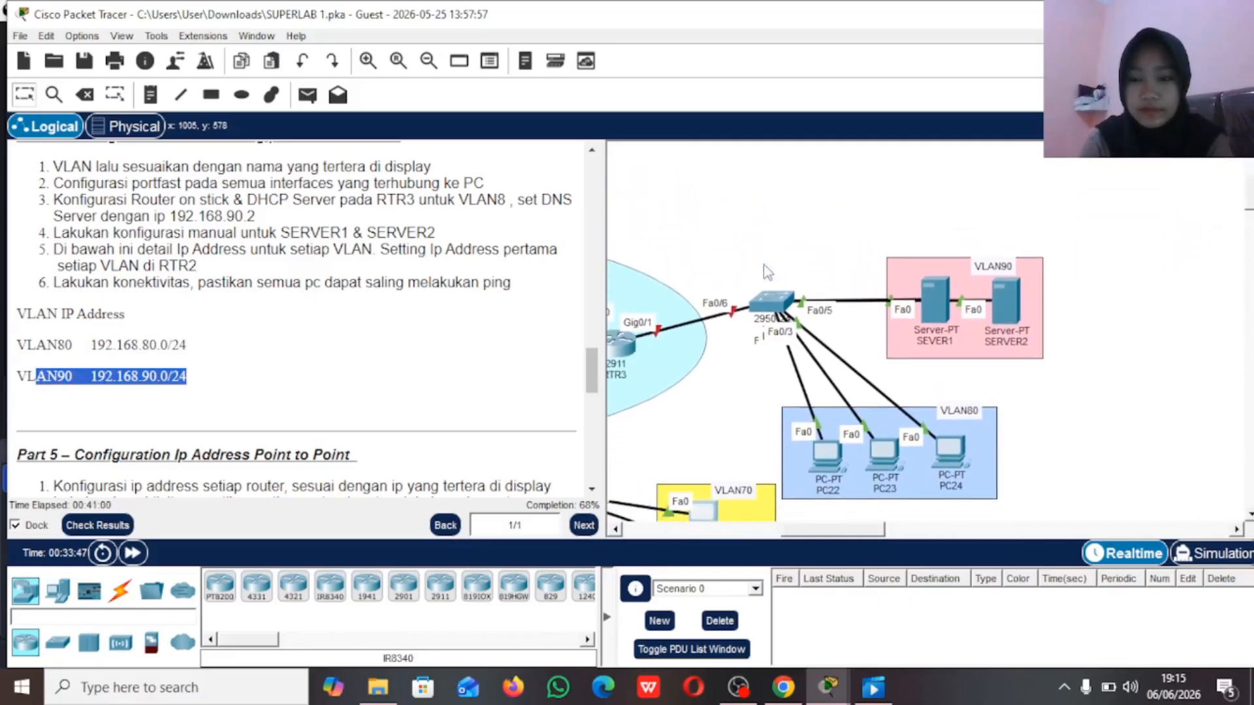
scroll(767, 272, down, 2)
scroll(768, 272, down, 1)
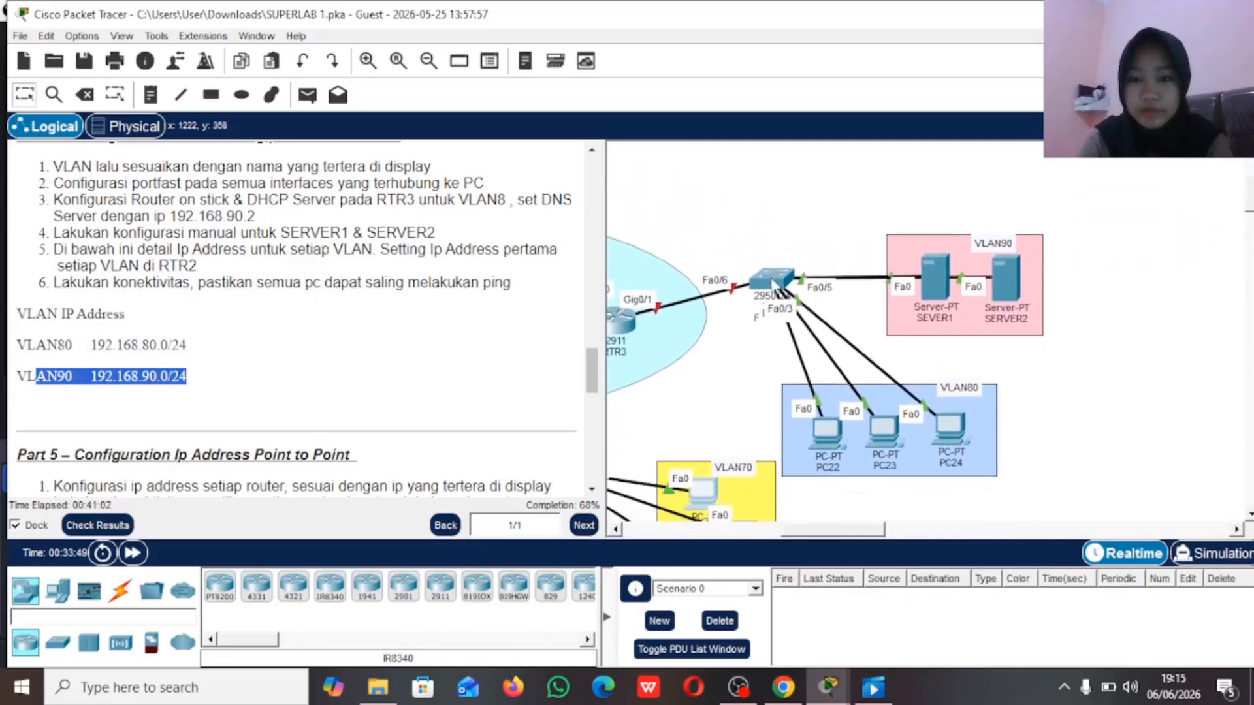
scroll(773, 284, down, 3)
scroll(773, 284, right, 2)
scroll(773, 287, right, 2)
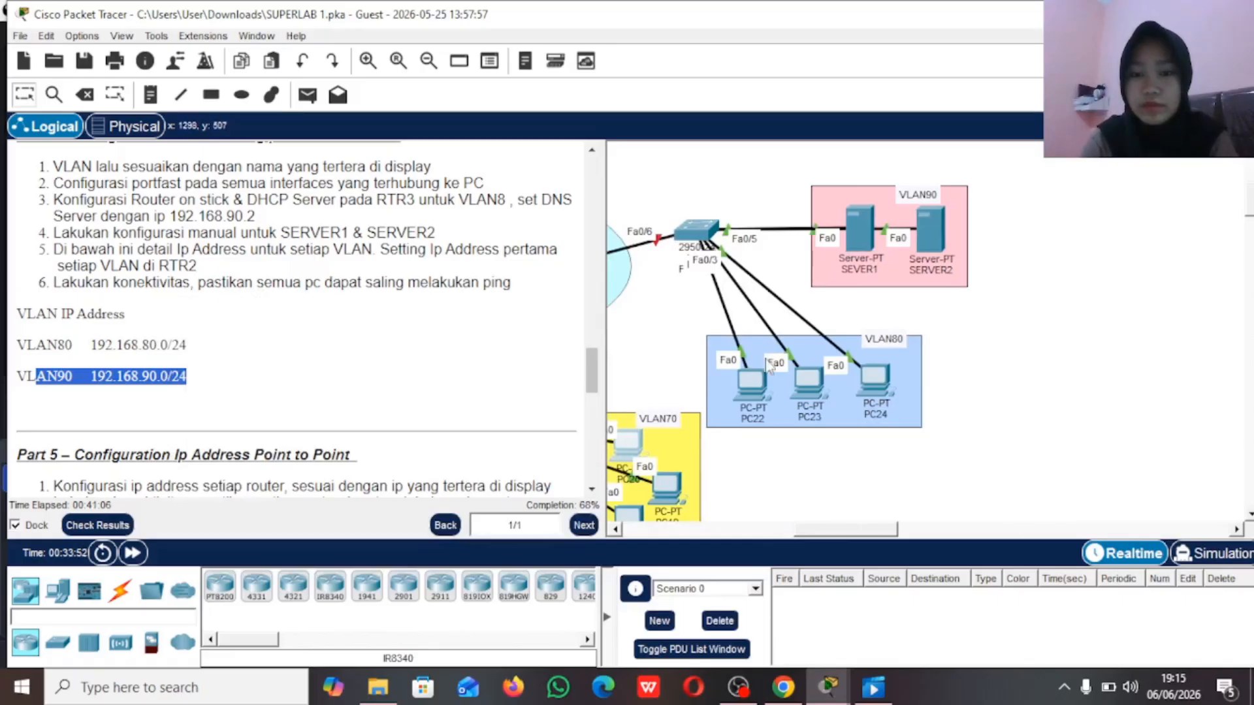
Step: Shift PC22 and PC23 slightly up and to the left within the VLAN80 area of the topology
drag(758, 385, 735, 370)
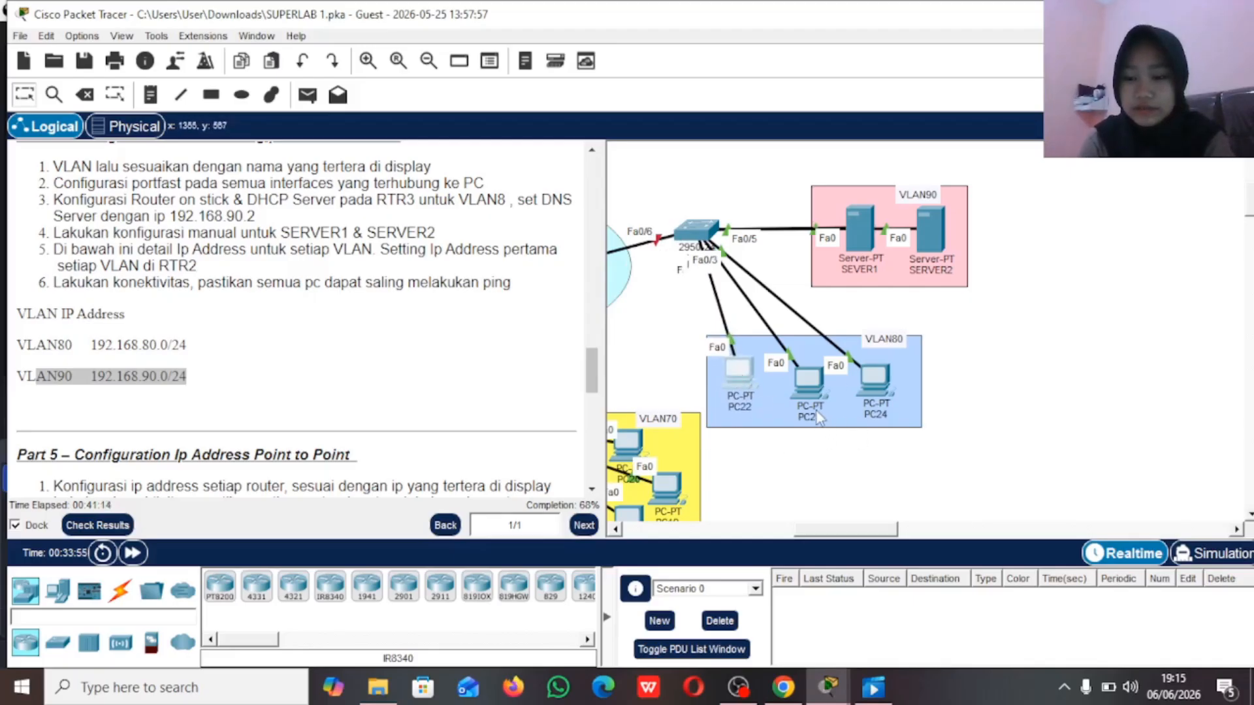
drag(815, 404, 793, 382)
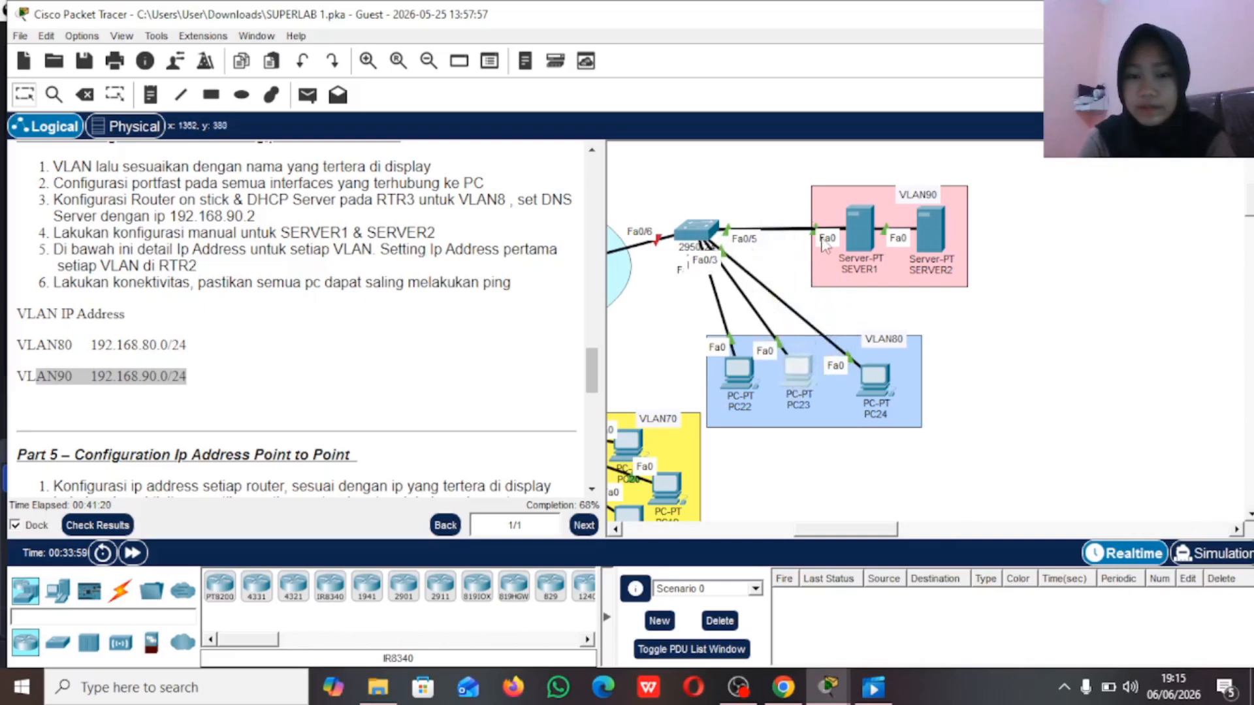
scroll(766, 314, left, 4)
scroll(767, 314, right, 5)
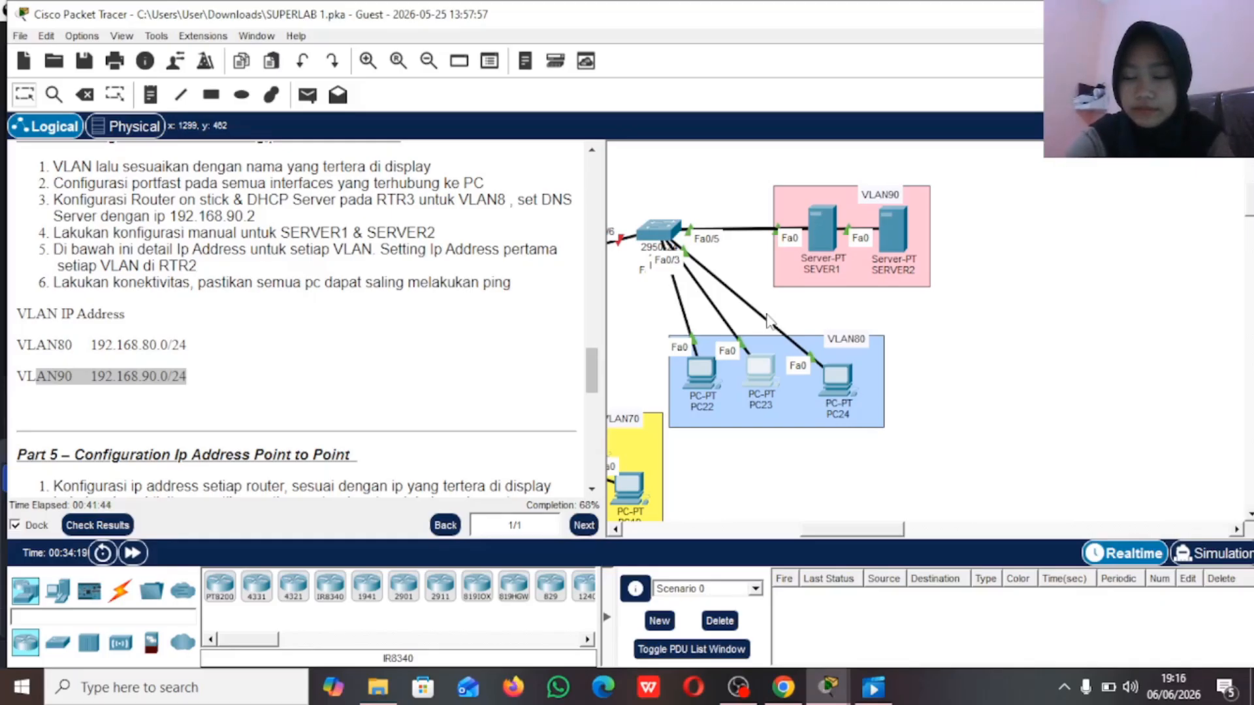
Step: Open the SW3 command line, enter privileged mode with the enable password, and enter global configuration mode
click(656, 232)
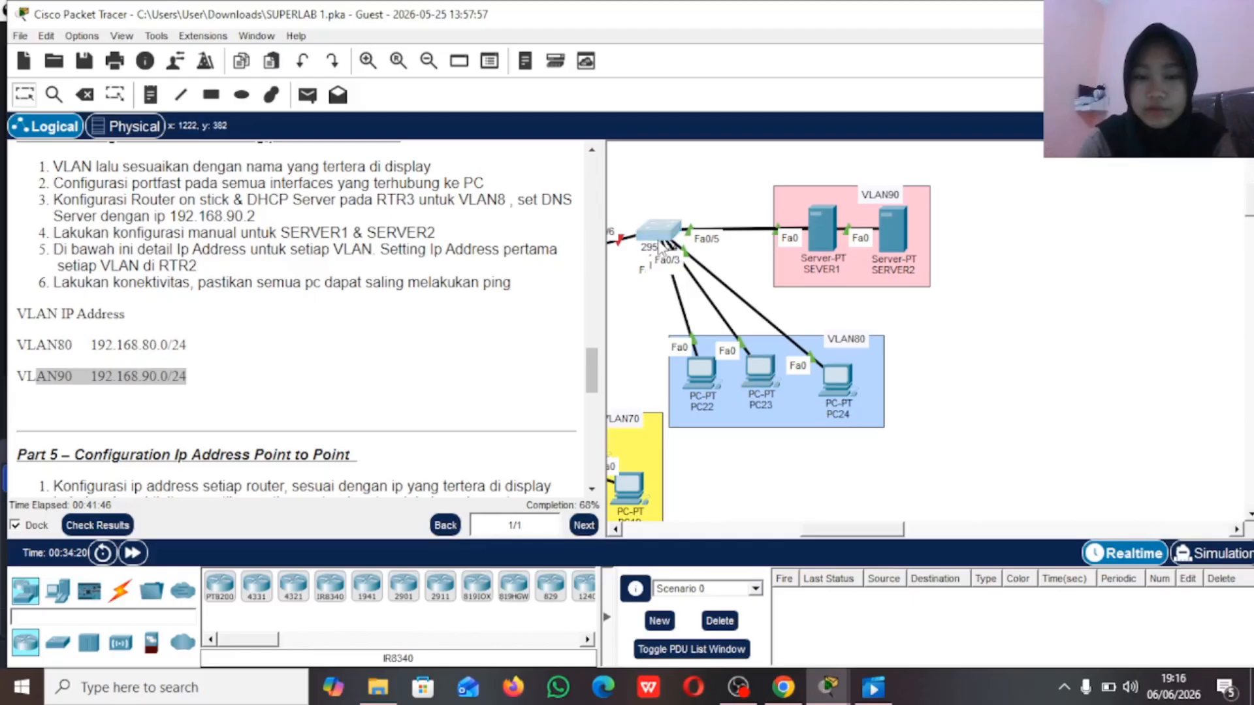
key(Return)
key(Return)
key(Return)
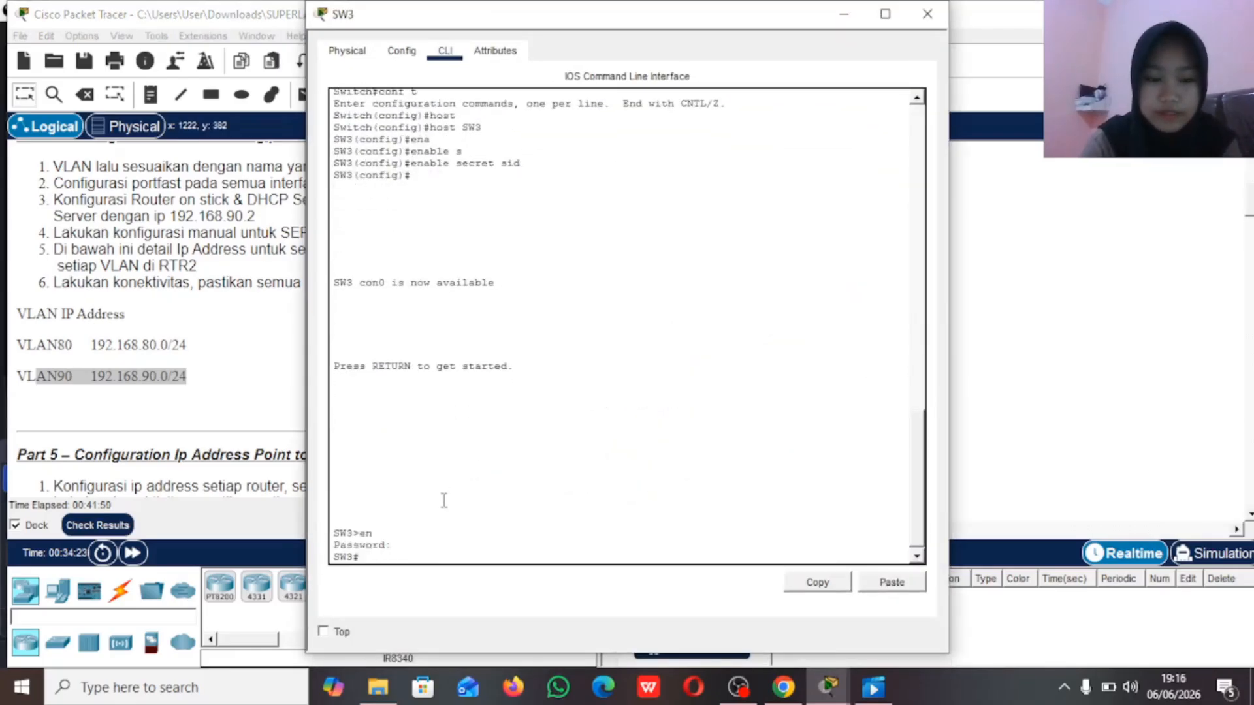
key(Return)
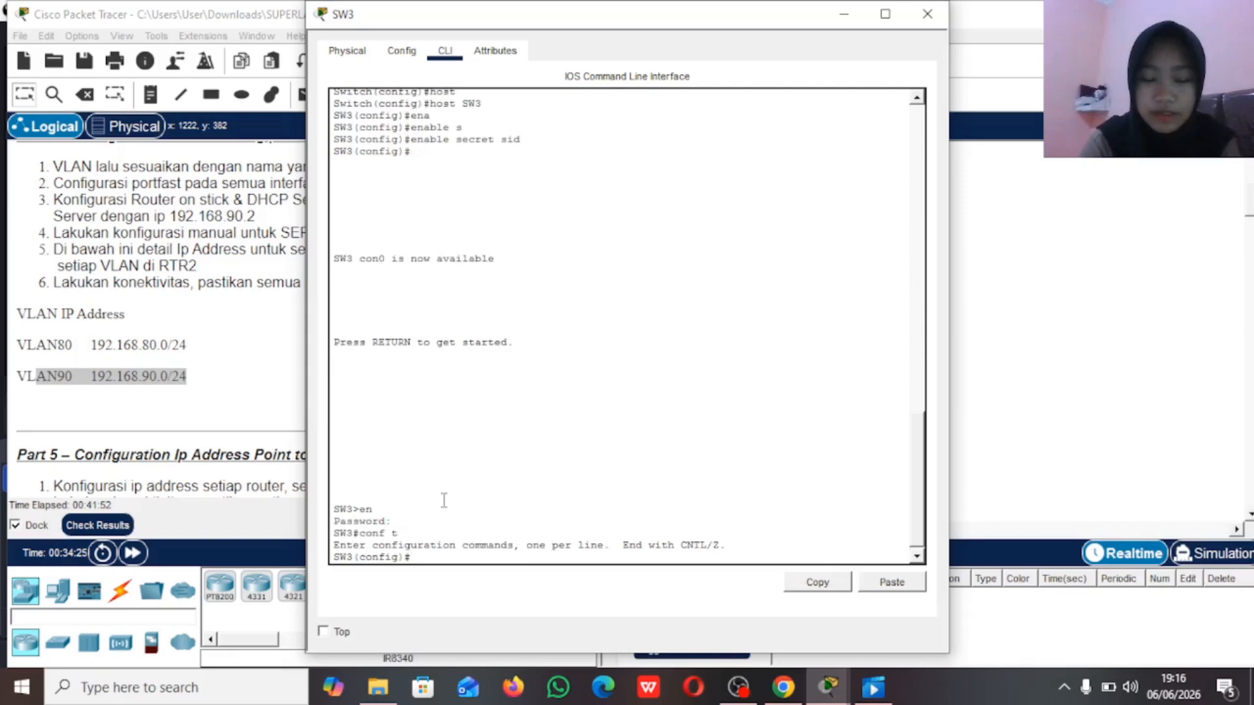
Step: Create VLAN 80 on SW3 and name it VLAN80
text(vlan)
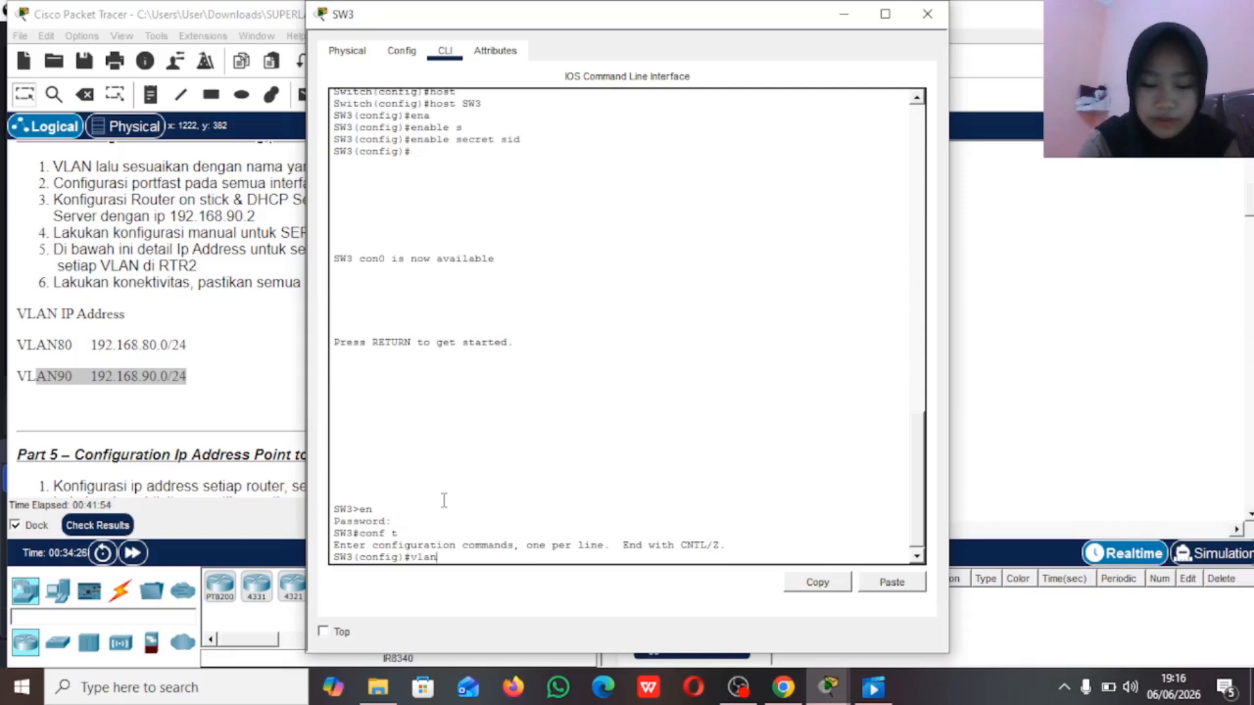
text( 80)
key(Return)
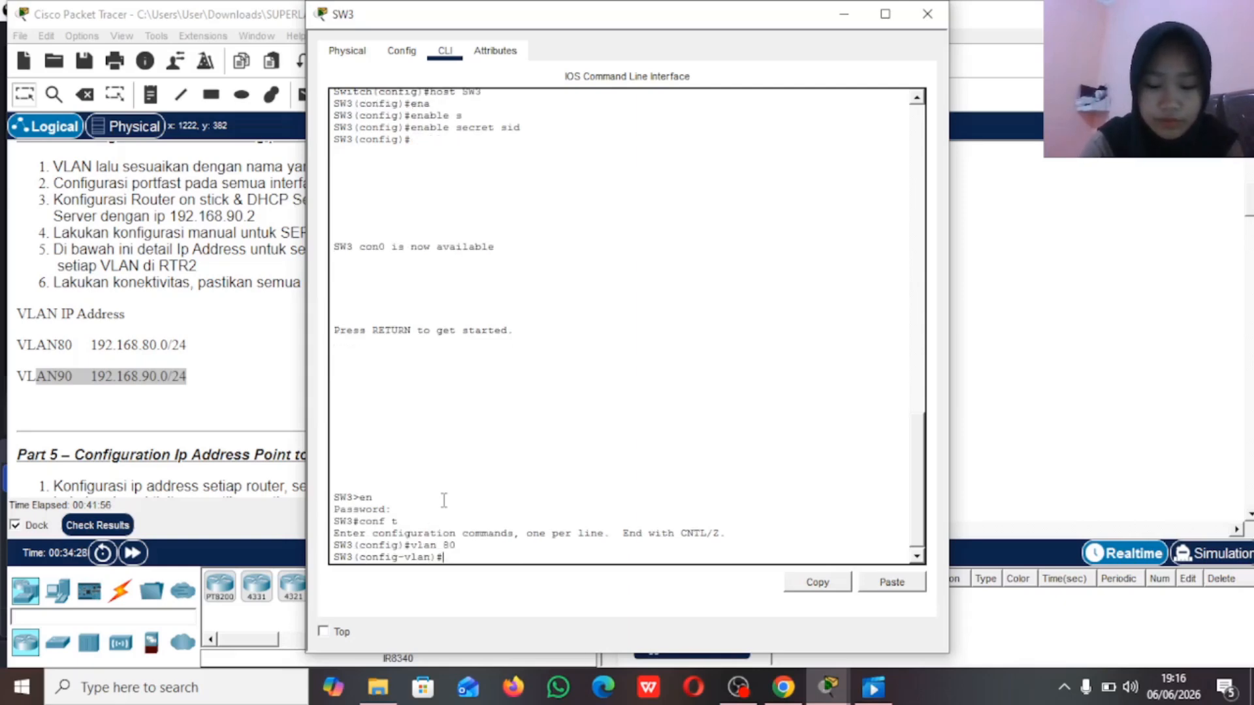
text(name VLA)
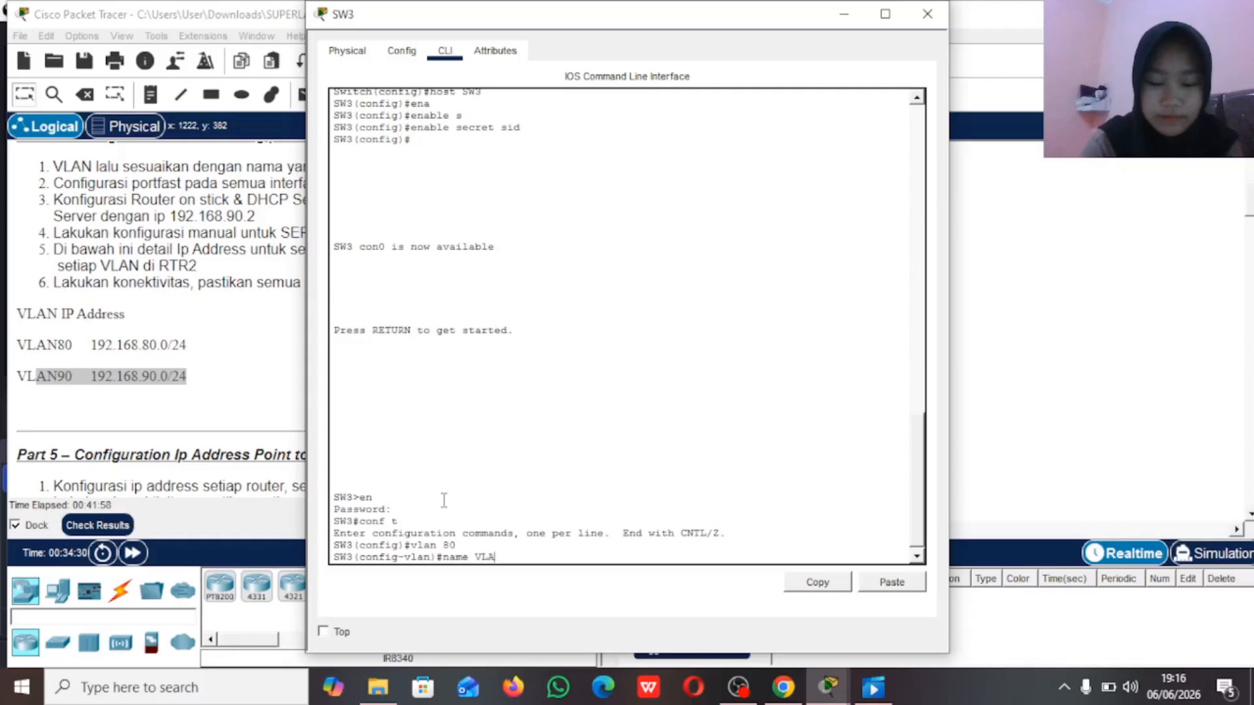
text(N80)
key(Return)
key(Up)
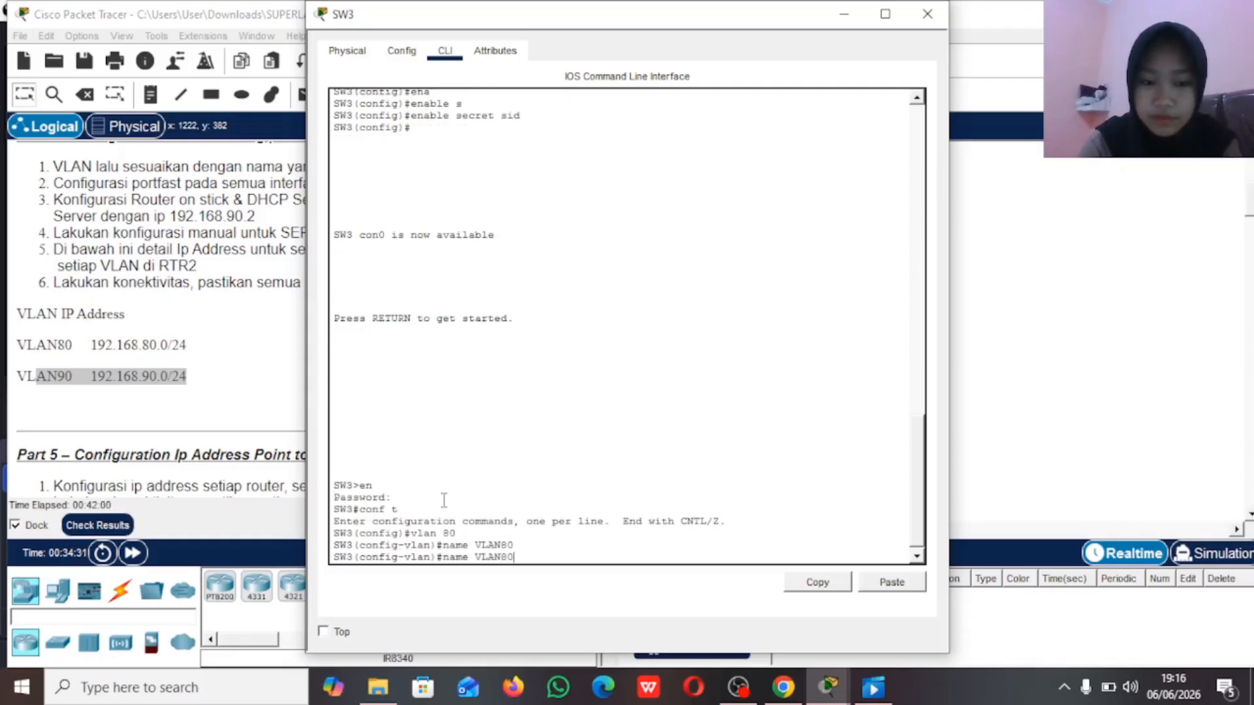
key(Return)
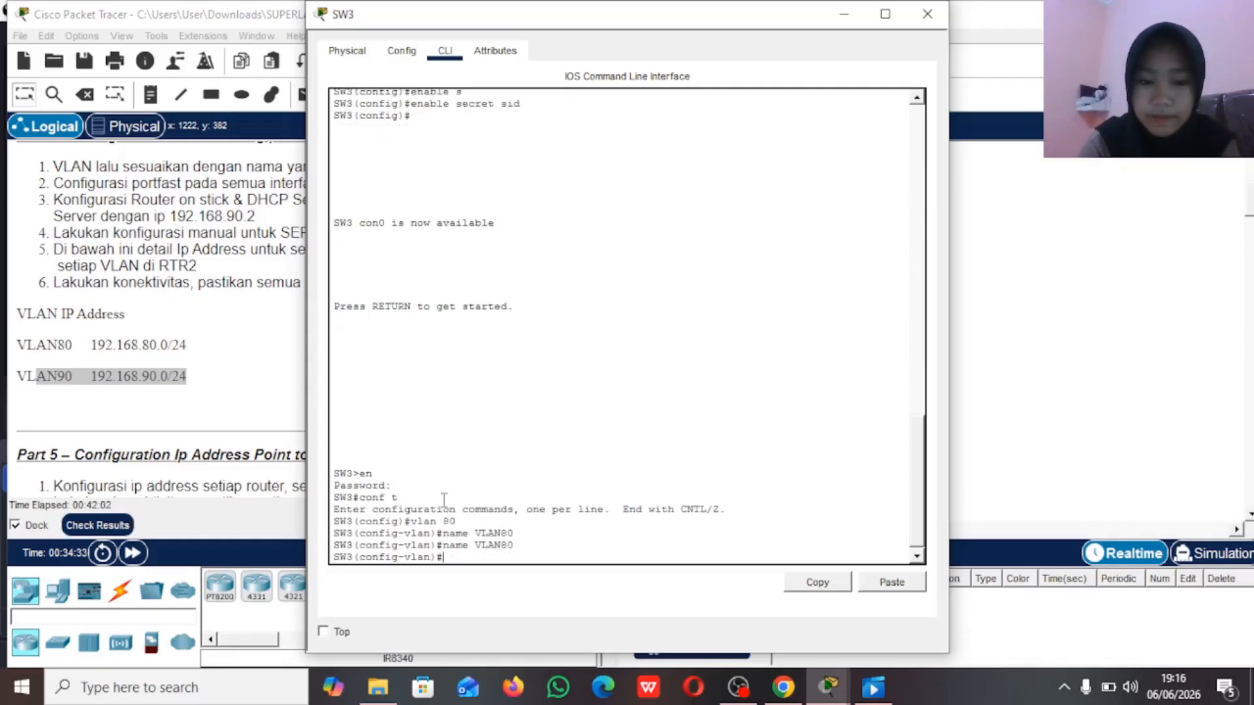
Step: Create VLAN 90 on SW3, name it VLAN90, and return to global configuration mode
text(na)
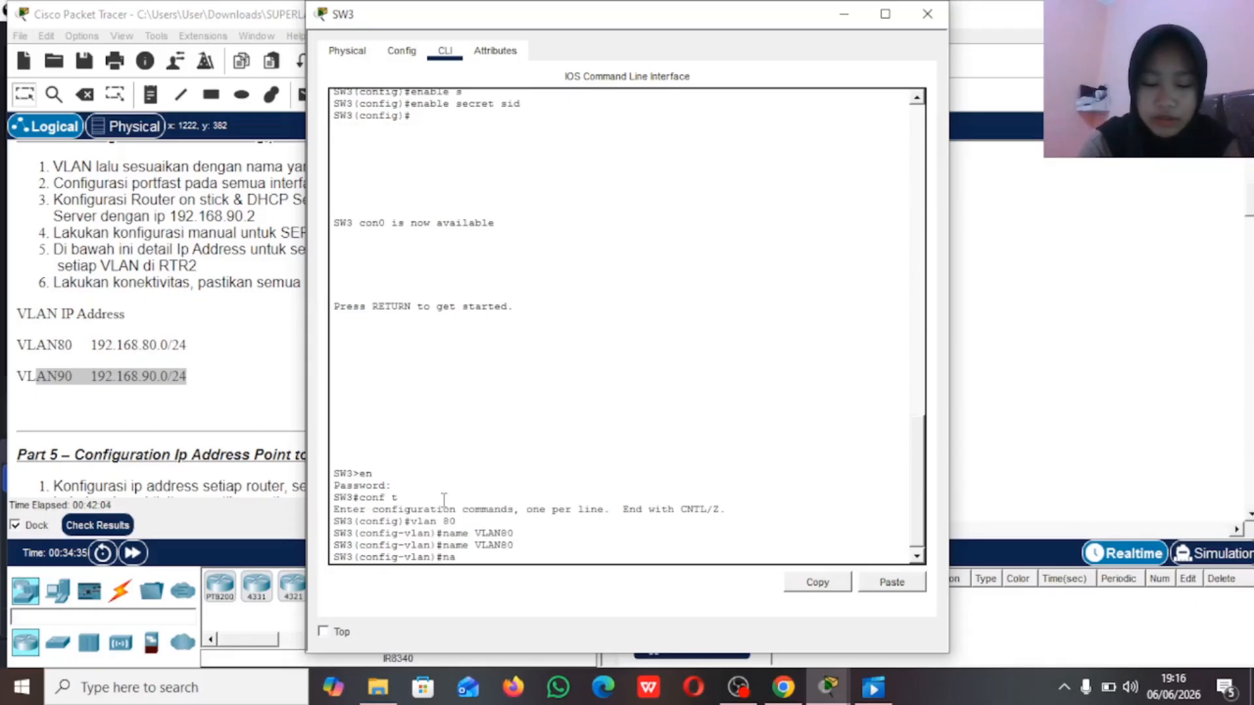
key(BackSpace)
key(BackSpace)
text(vlan 90)
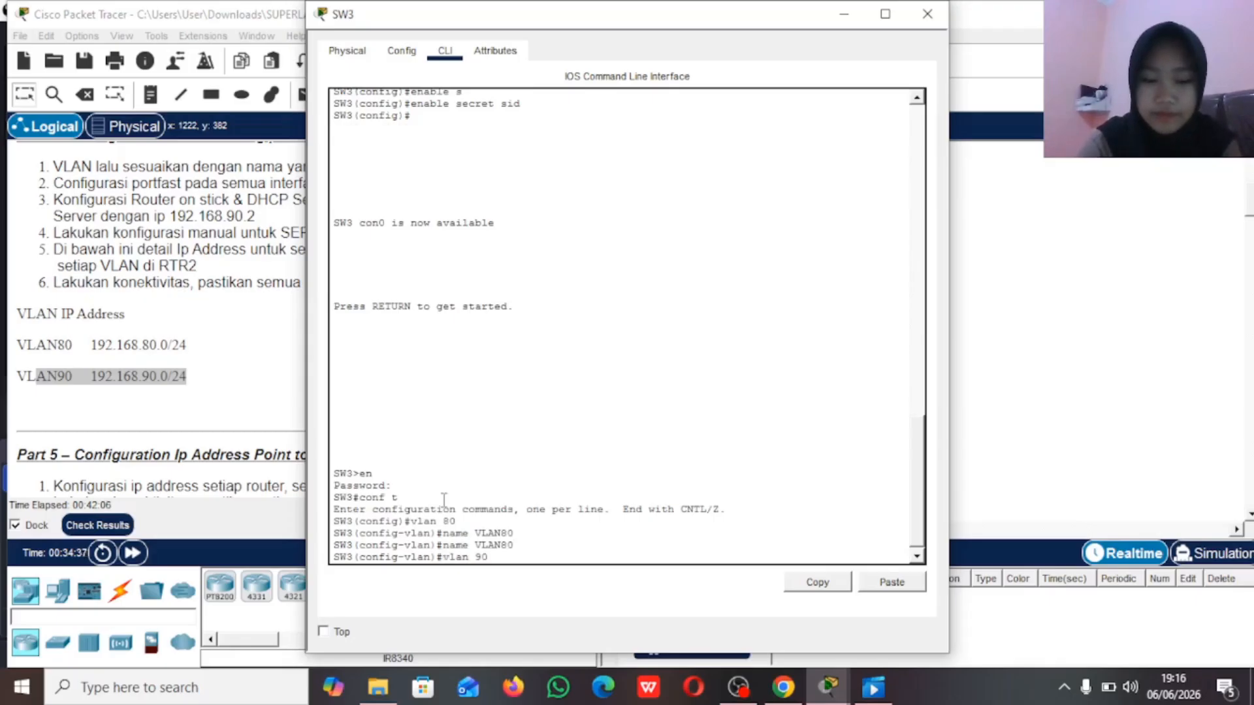
key(Return)
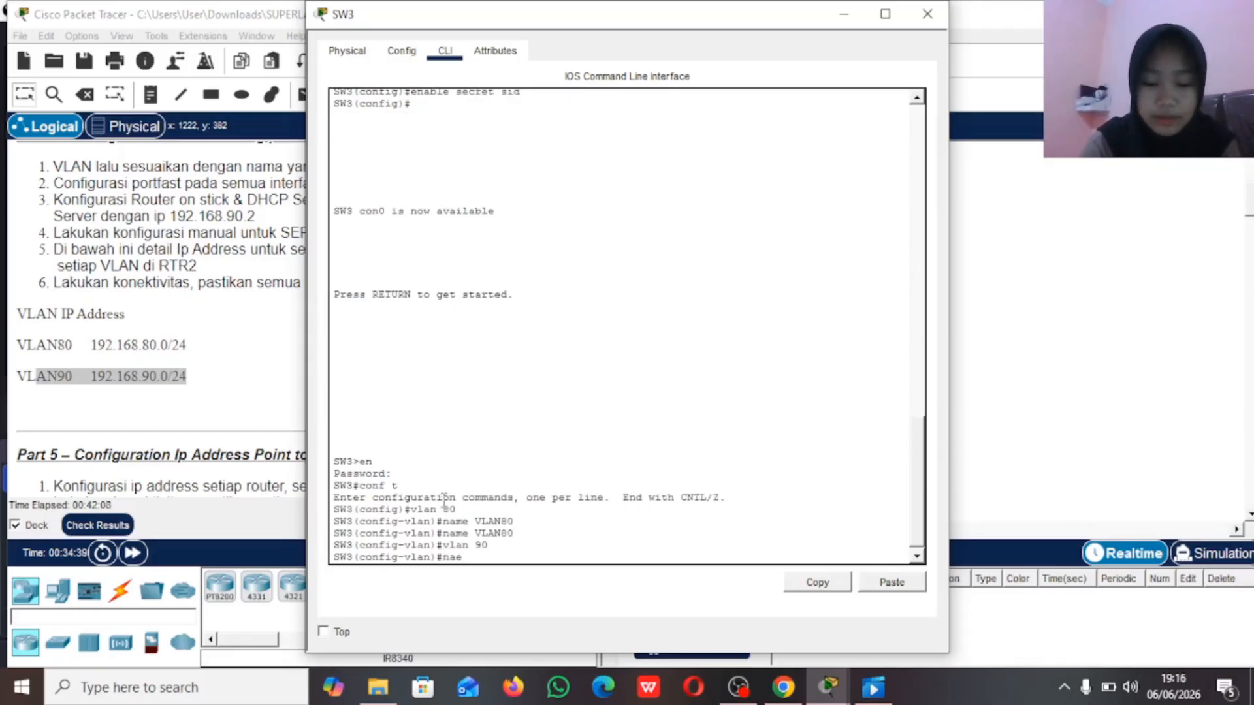
text(name VLAN)
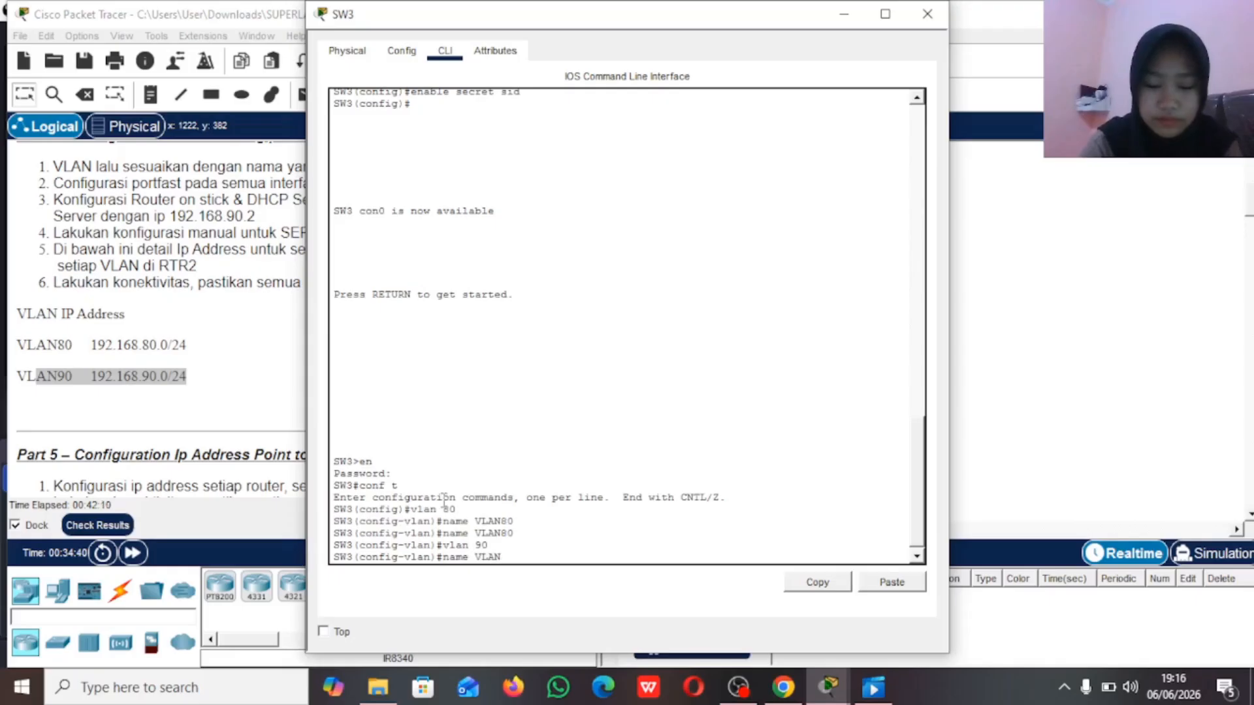
text(90)
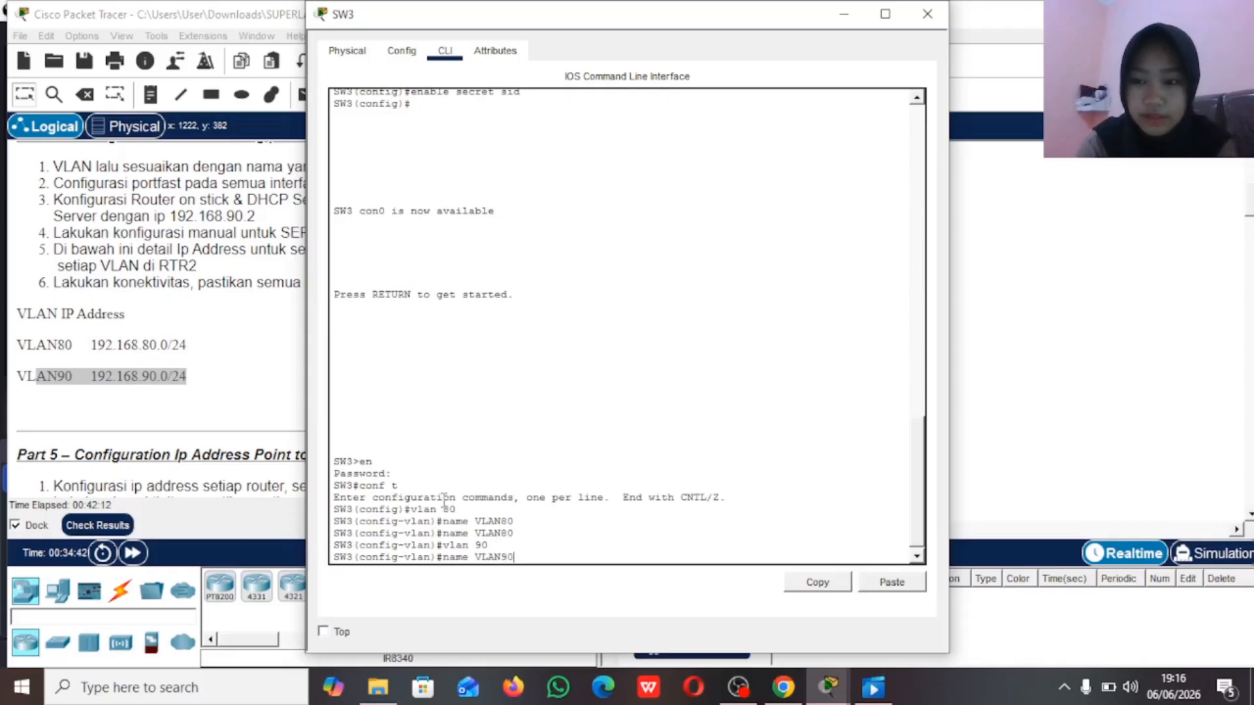
key(Return)
text(ex)
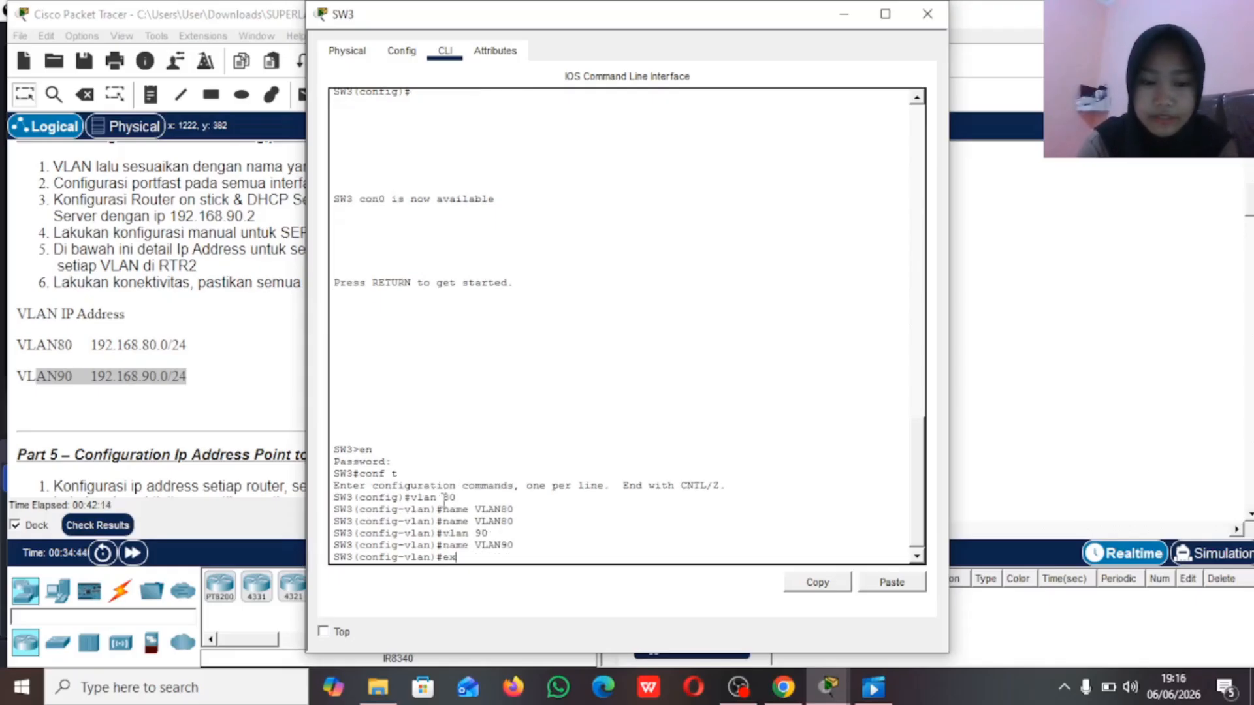
key(Return)
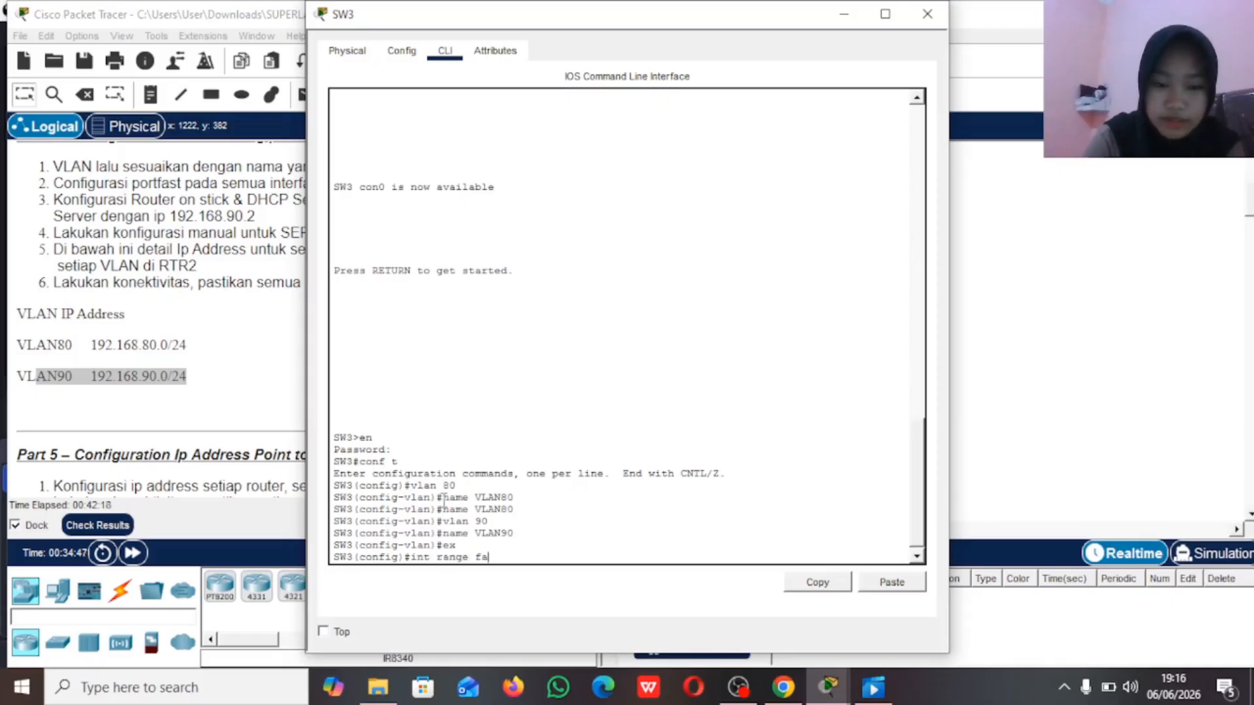
Step: Set the SW3 interface range fa0/1-3 to switchport access mode
text(int range fa0/1-3)
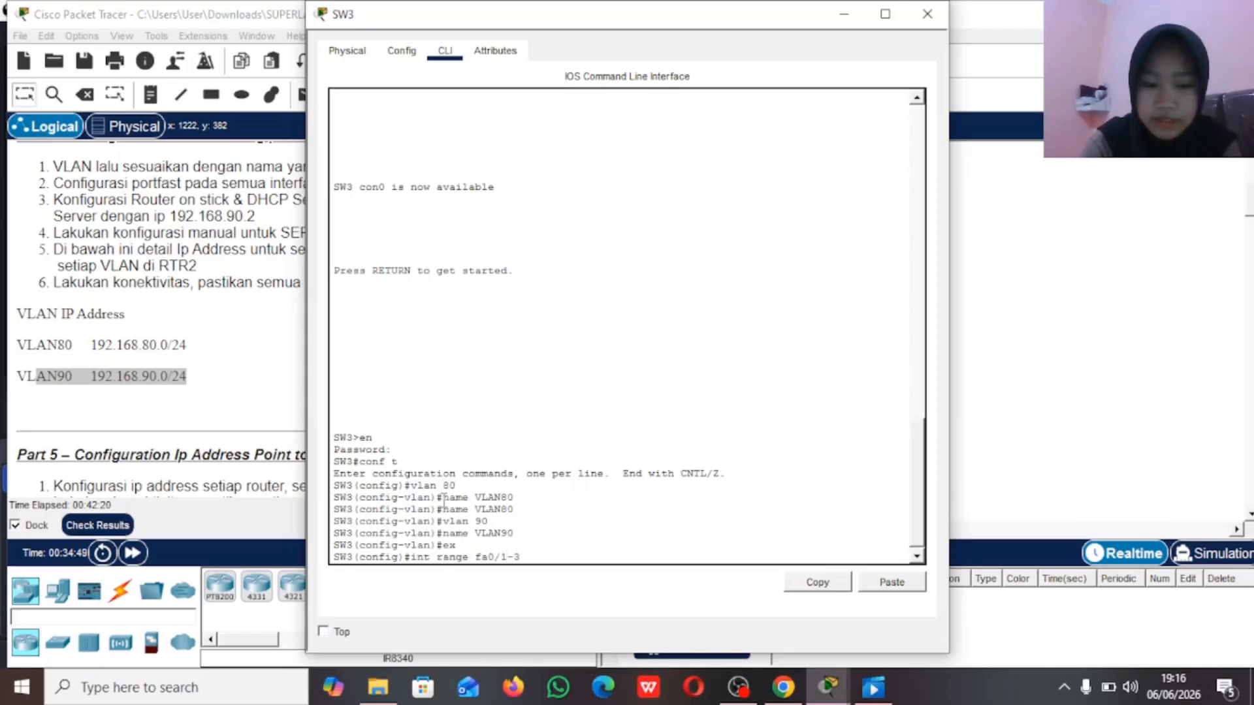
key(Return)
text(sw)
key(Tab)
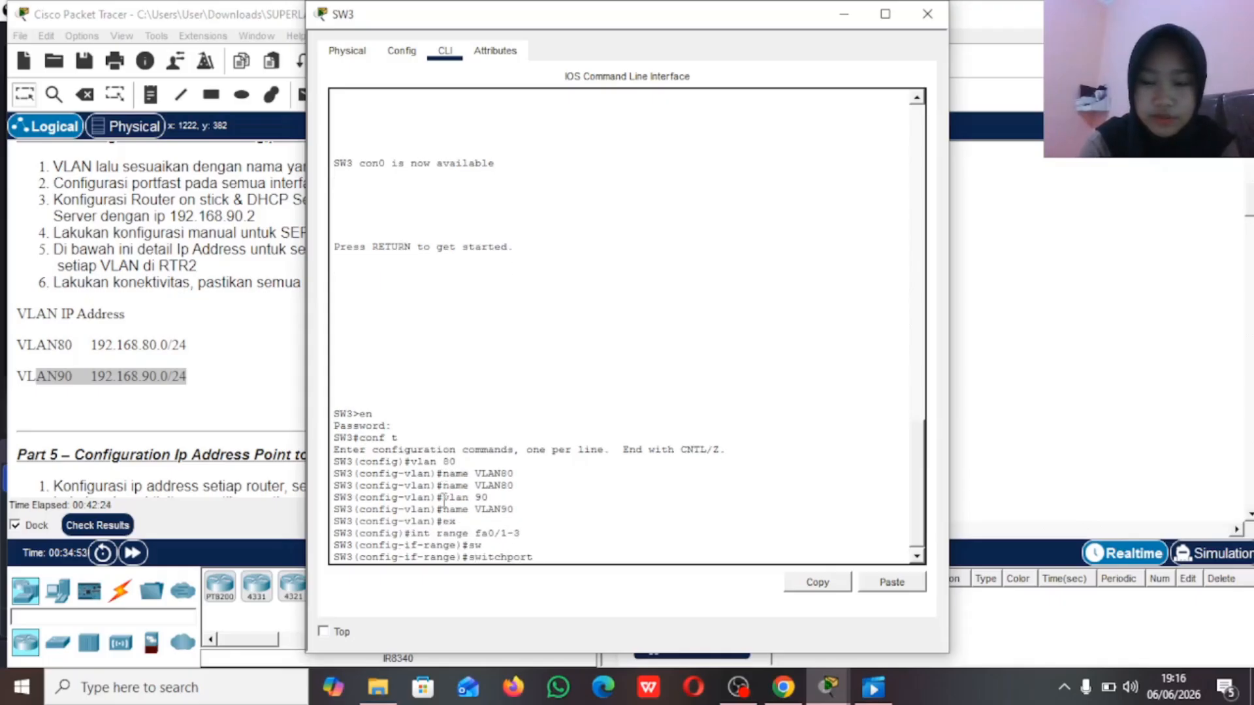
text(m)
key(Tab)
text(a)
key(Tab)
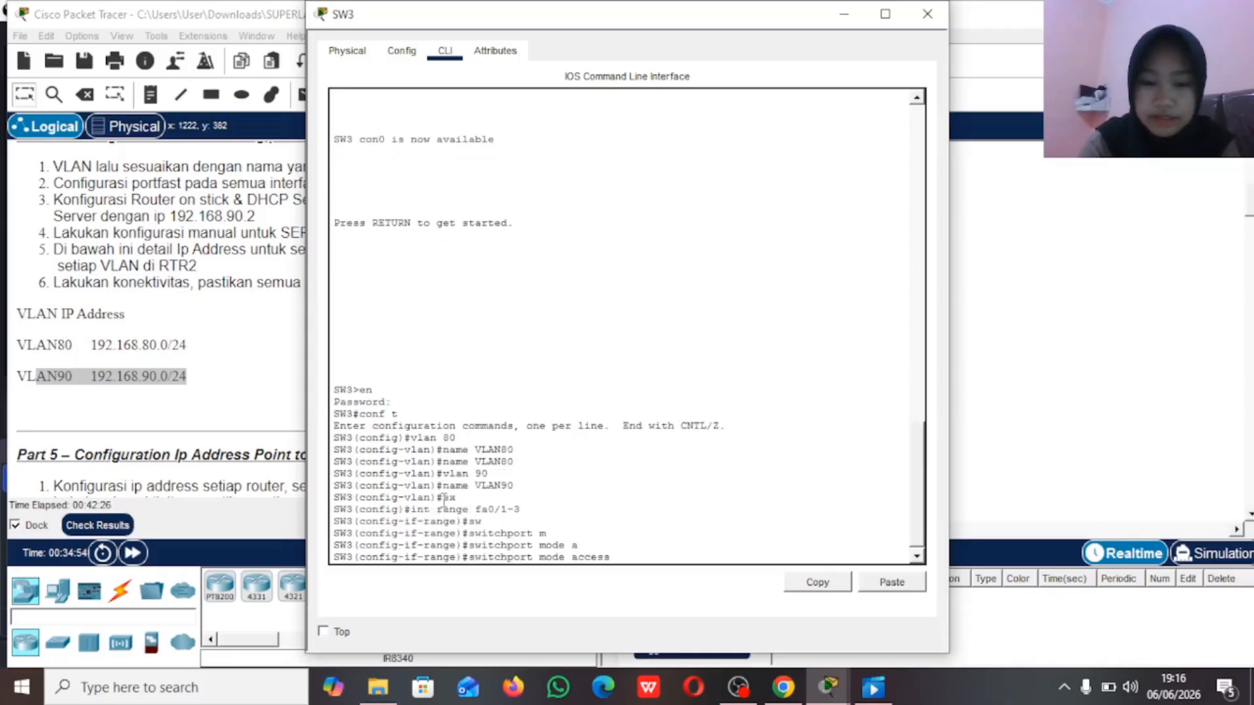
key(Return)
Step: Assign the SW3 interface range fa0/1-3 to access VLAN 80
text(sw)
key(Tab)
text(a)
key(Tab)
text(v)
key(Tab)
text(80)
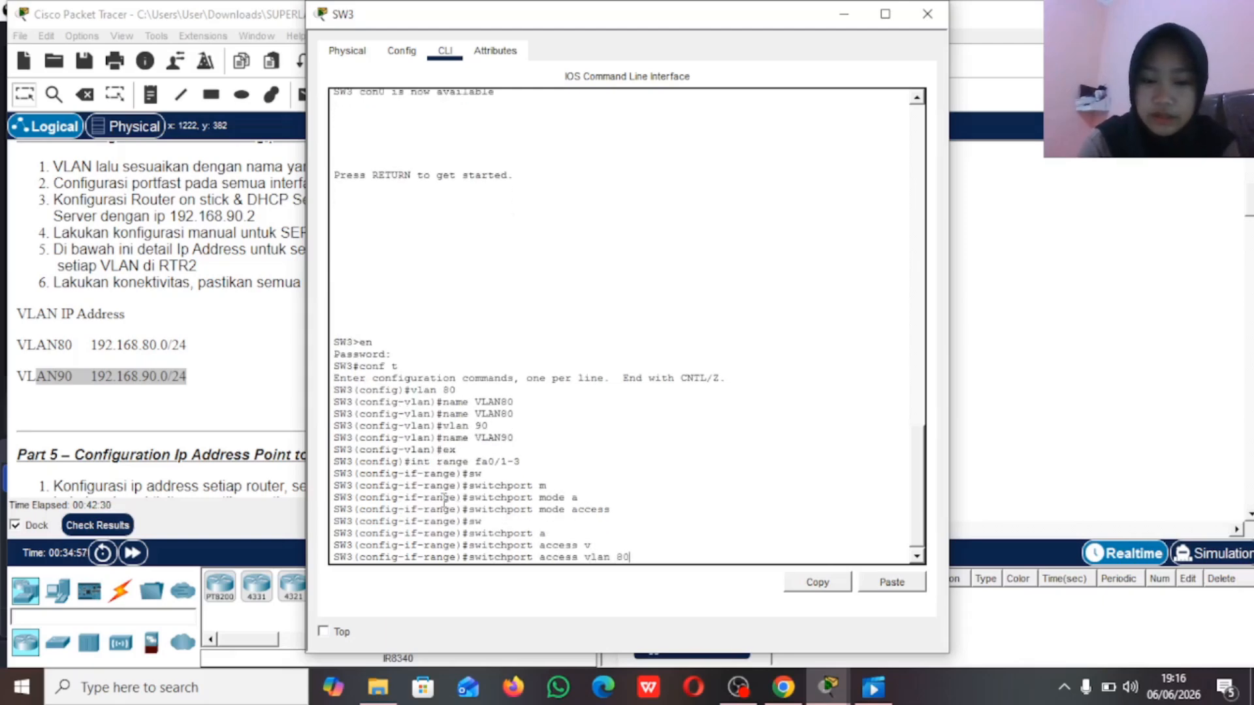
key(Return)
Step: Enable spanning-tree portfast on the SW3 interfaces fa0/1-3
text(span)
key(Tab)
text(po)
key(Tab)
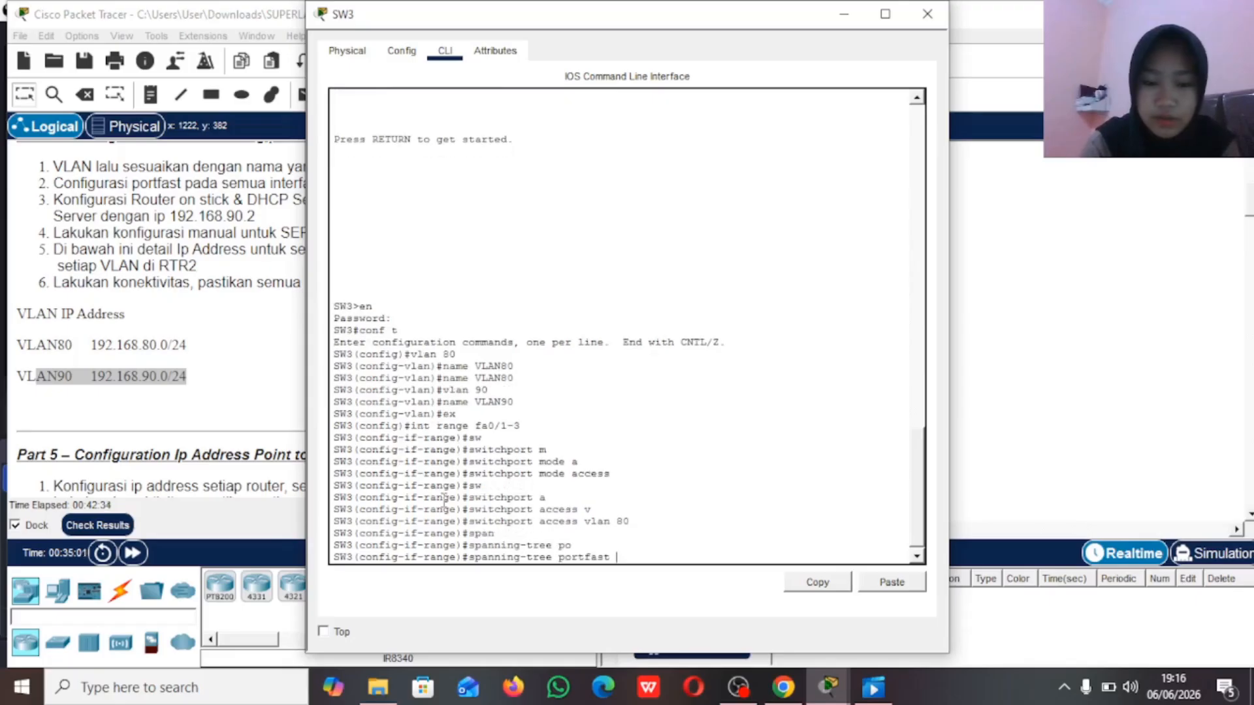
key(Return)
key(Return)
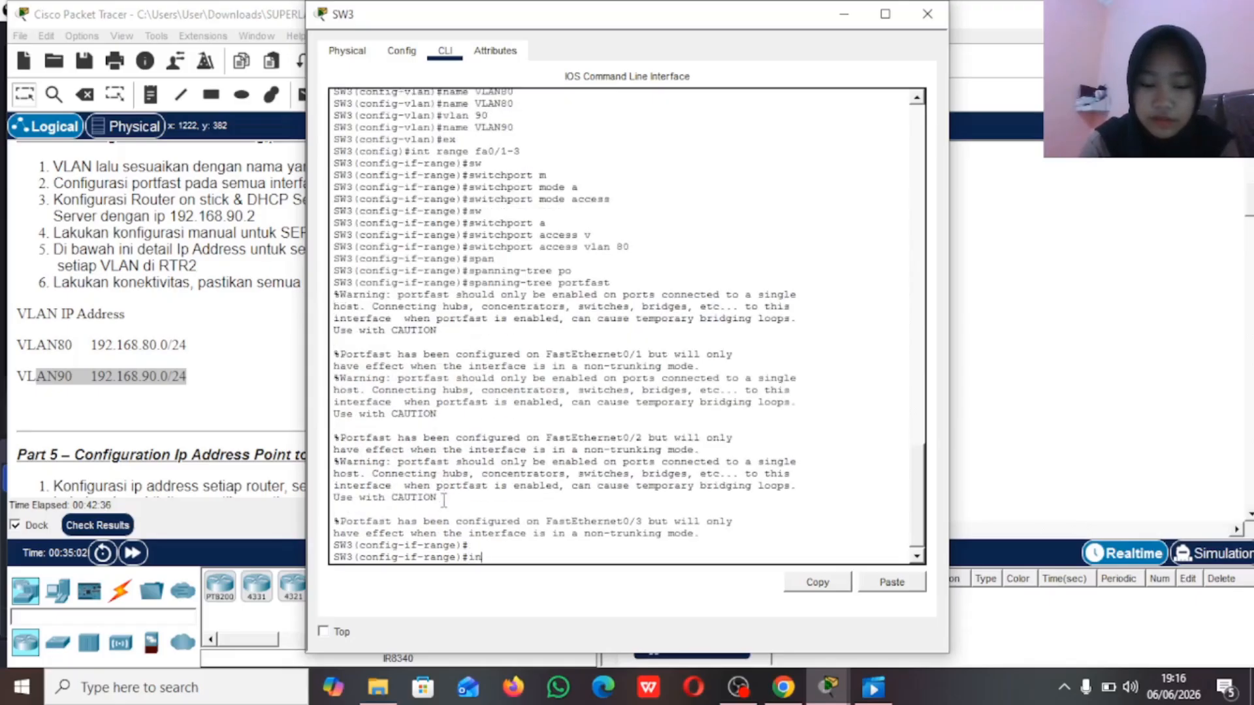
Step: Set the SW3 interface range fa0/4-5 to switchport access mode
text(fa)
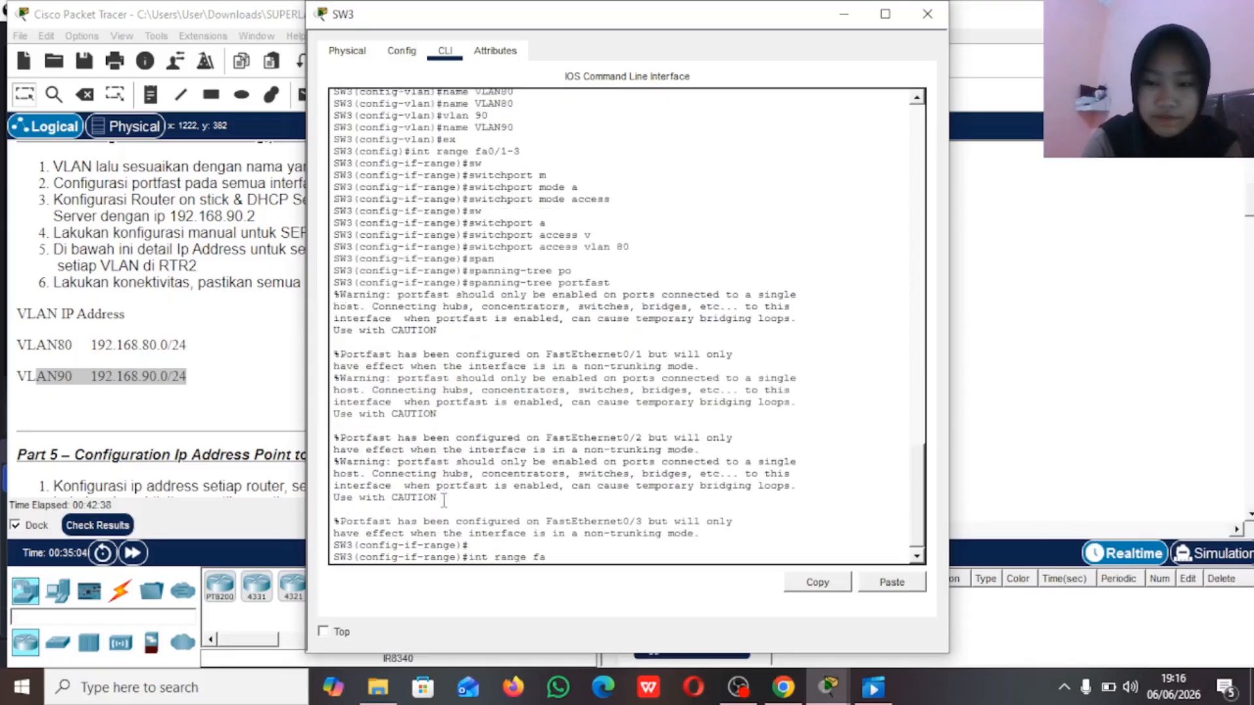
click(994, 268)
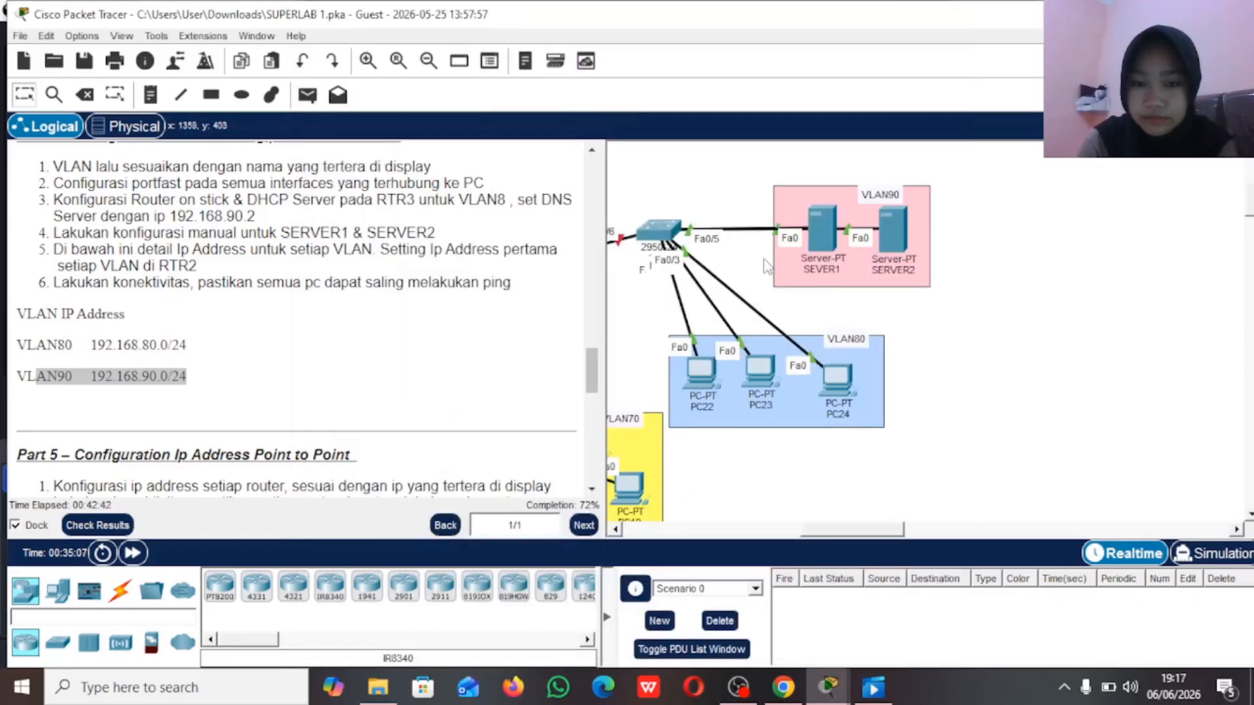
click(661, 231)
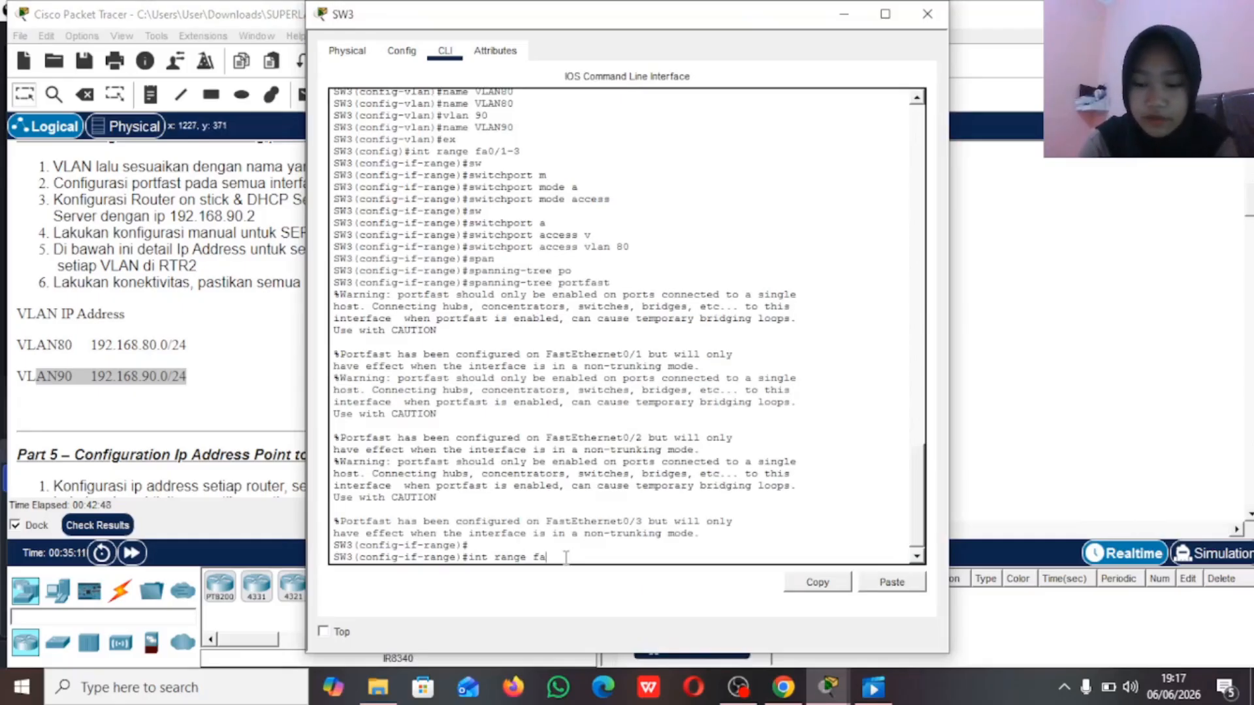
text(0/4-5)
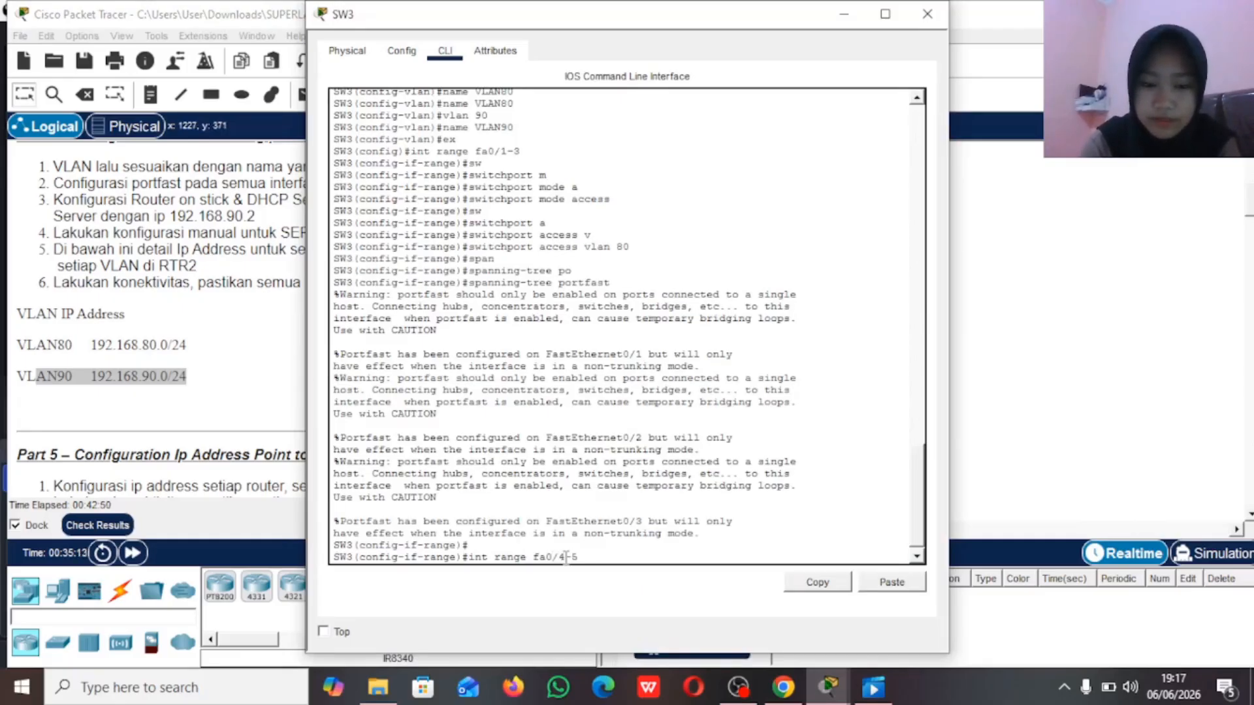
key(Return)
text(sw)
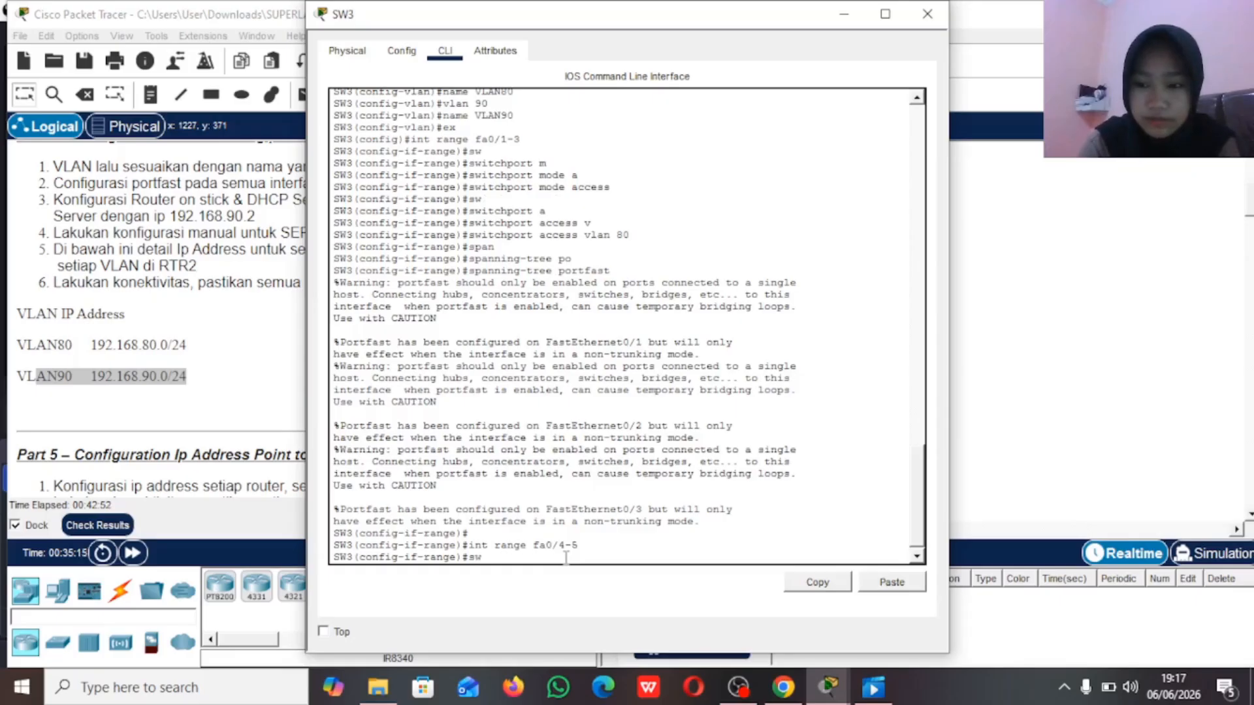
key(Tab)
text(m)
key(Tab)
text(a)
key(Tab)
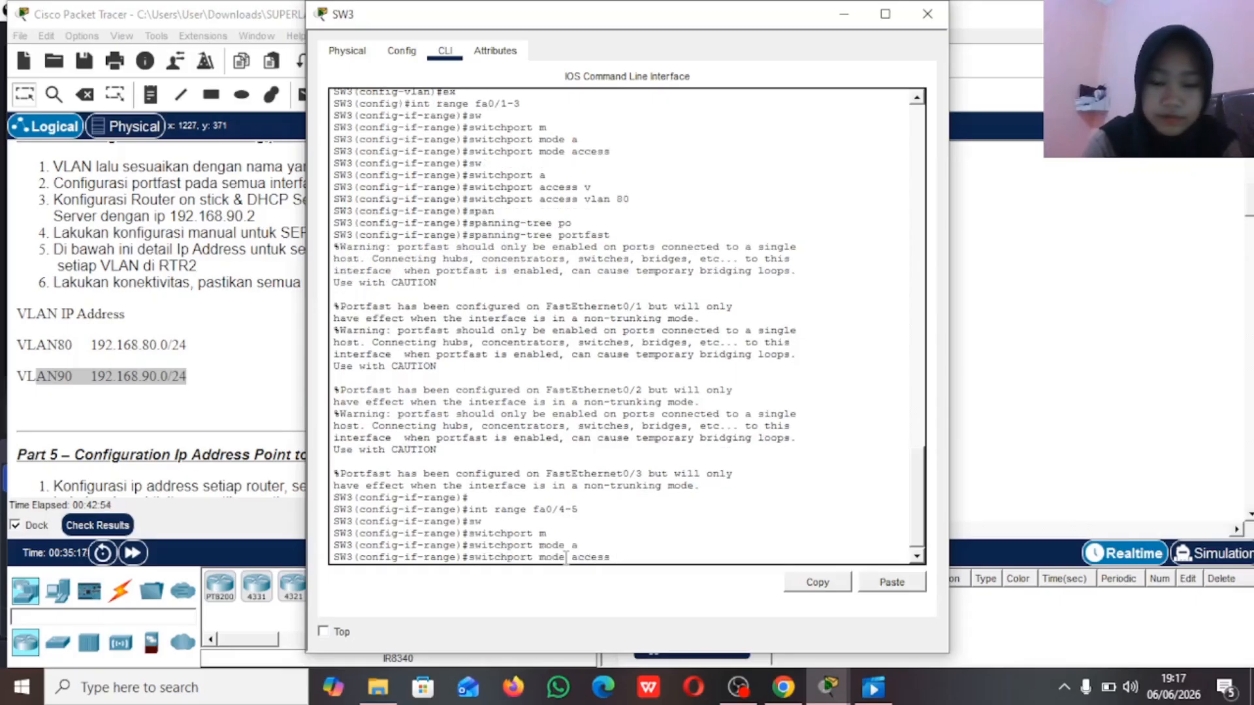
key(Return)
Step: Assign the SW3 interface range fa0/4-5 to access VLAN 90
text(switchport)
key(Tab)
text(a)
key(Tab)
text(v)
key(Tab)
text(90)
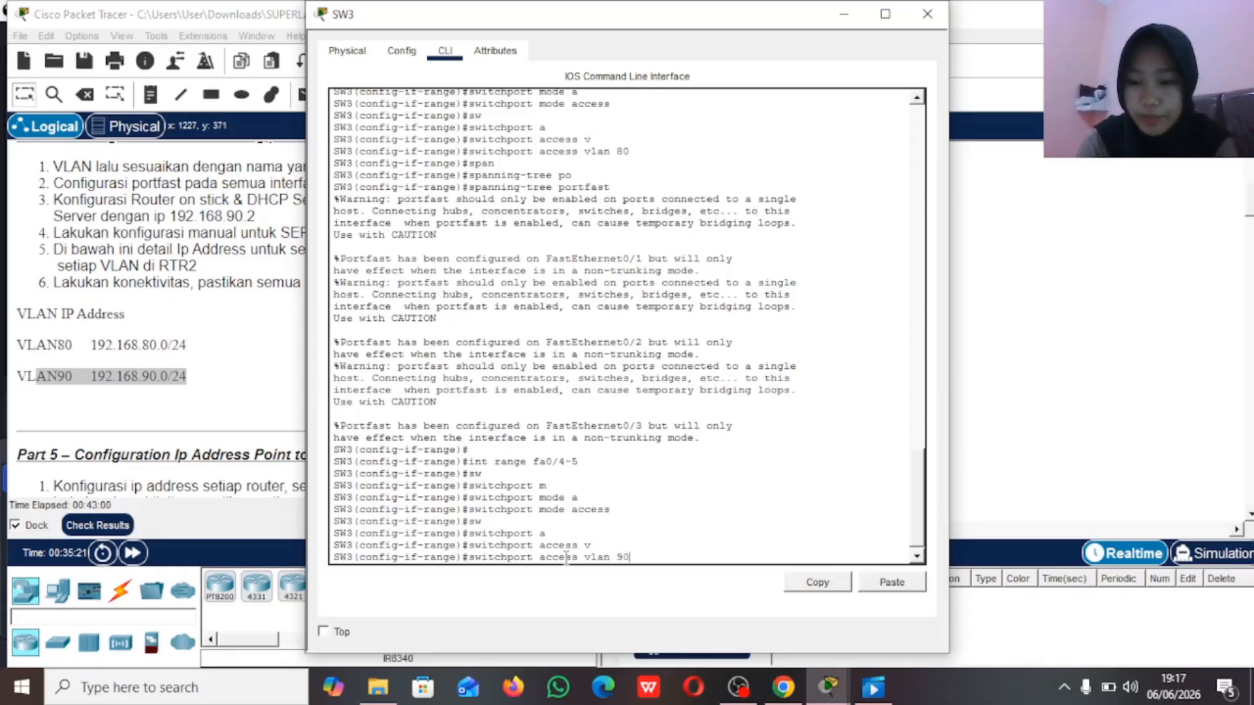
key(Return)
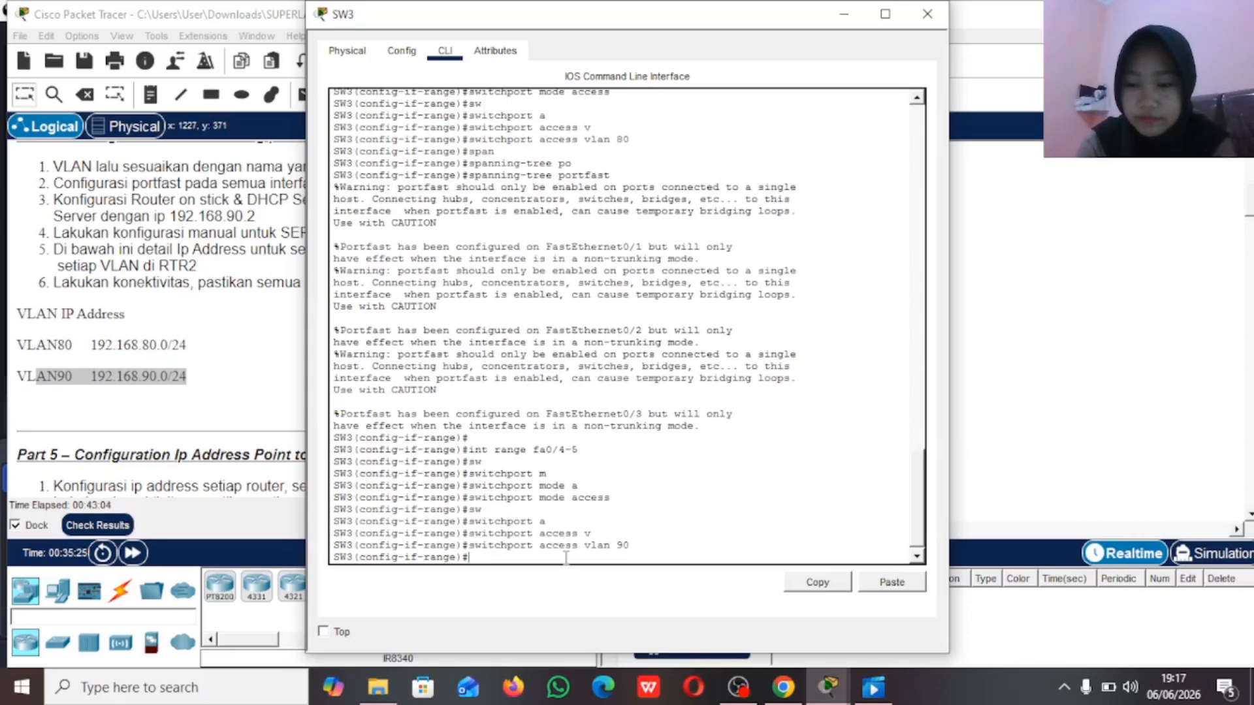
Step: Enable spanning-tree portfast on the SW3 interfaces fa0/4-5 and return to global configuration mode
text(span)
key(Tab)
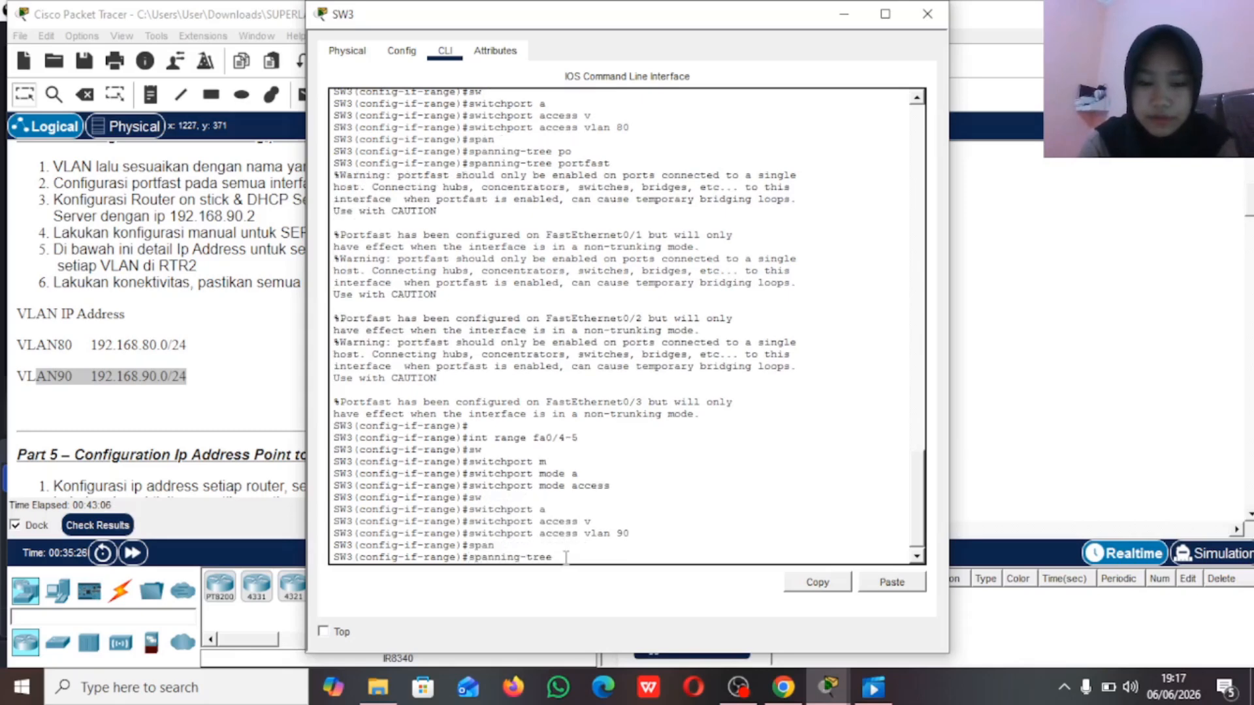
text(po)
key(Tab)
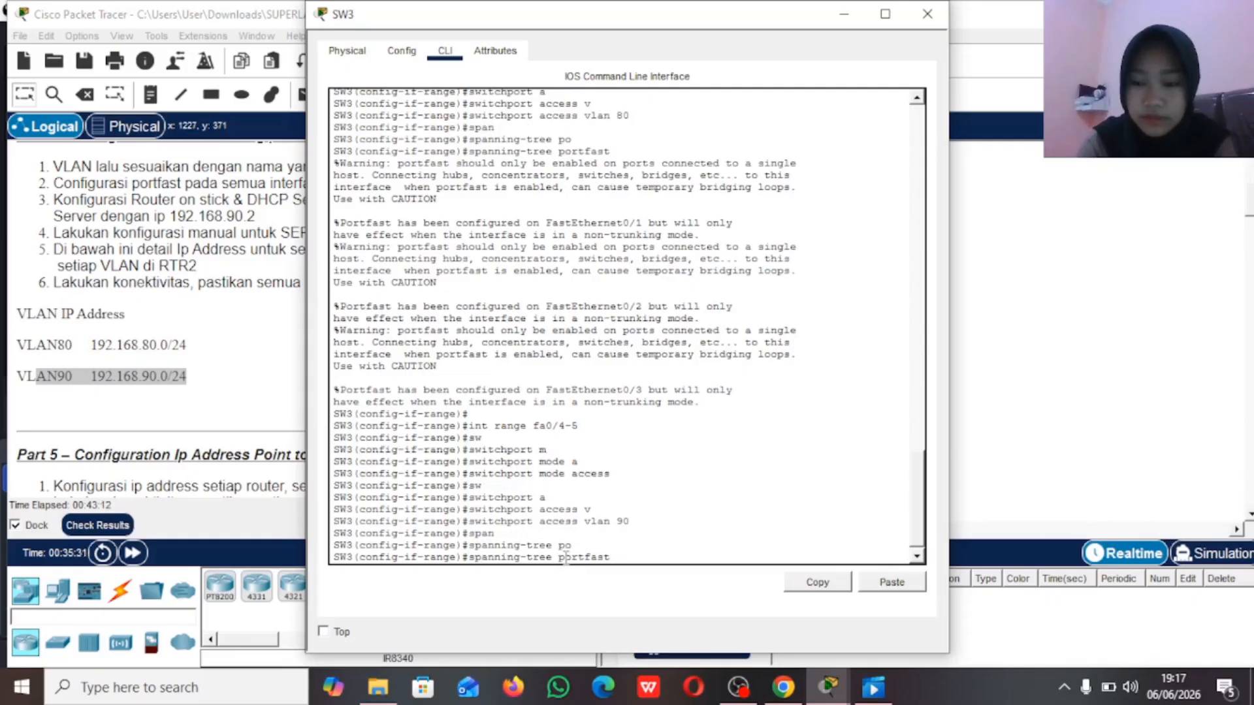
key(Return)
text(ex)
key(Return)
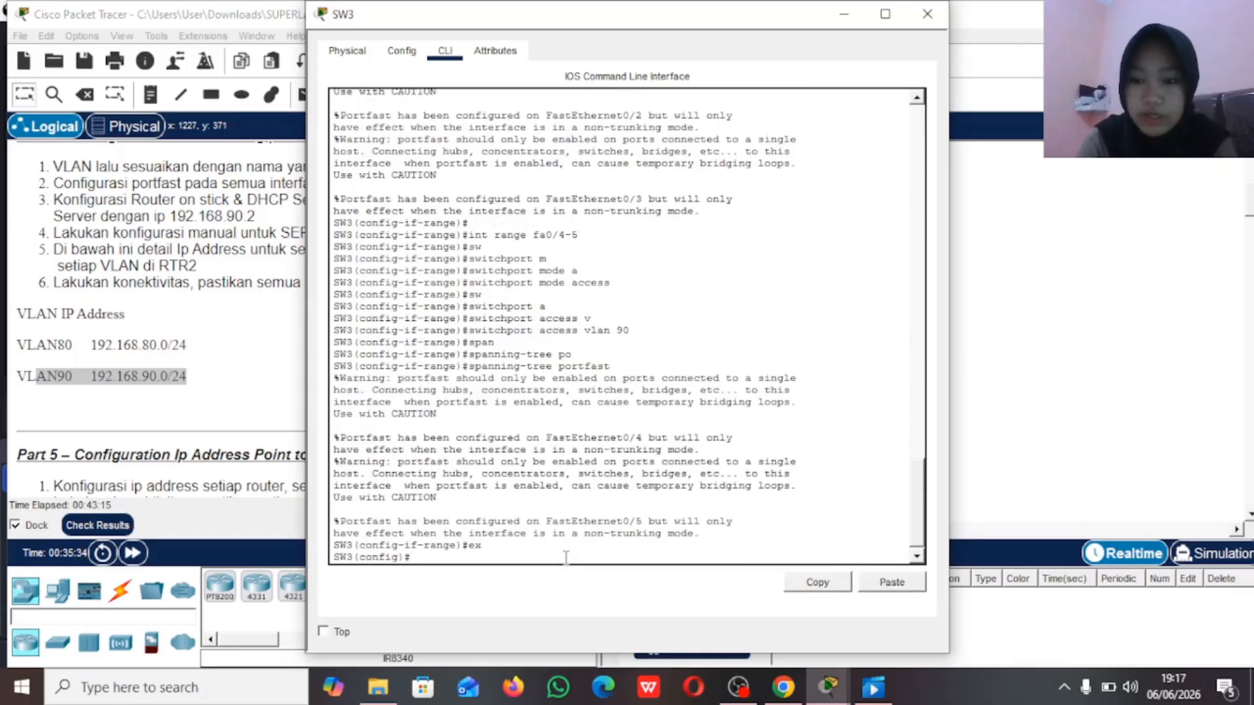
Step: Set the SW3 interface fa0/6, which links to RTR3, to switchport trunk mode
click(977, 268)
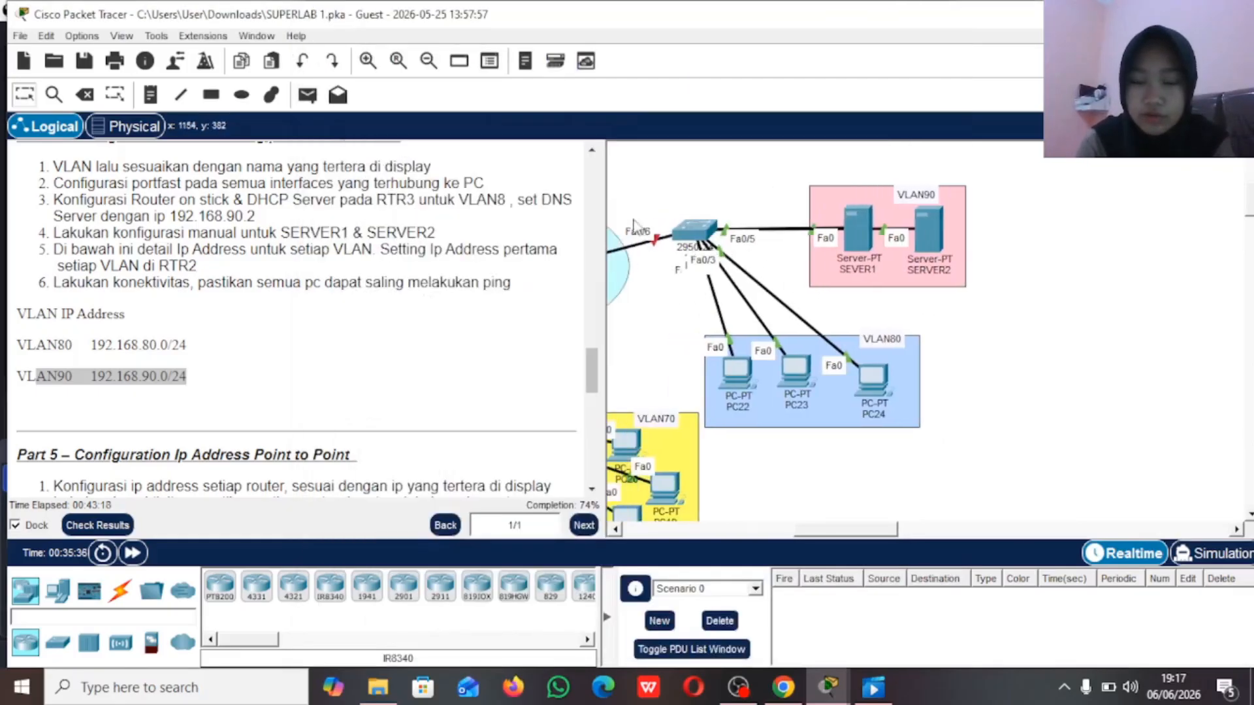
drag(621, 214, 665, 283)
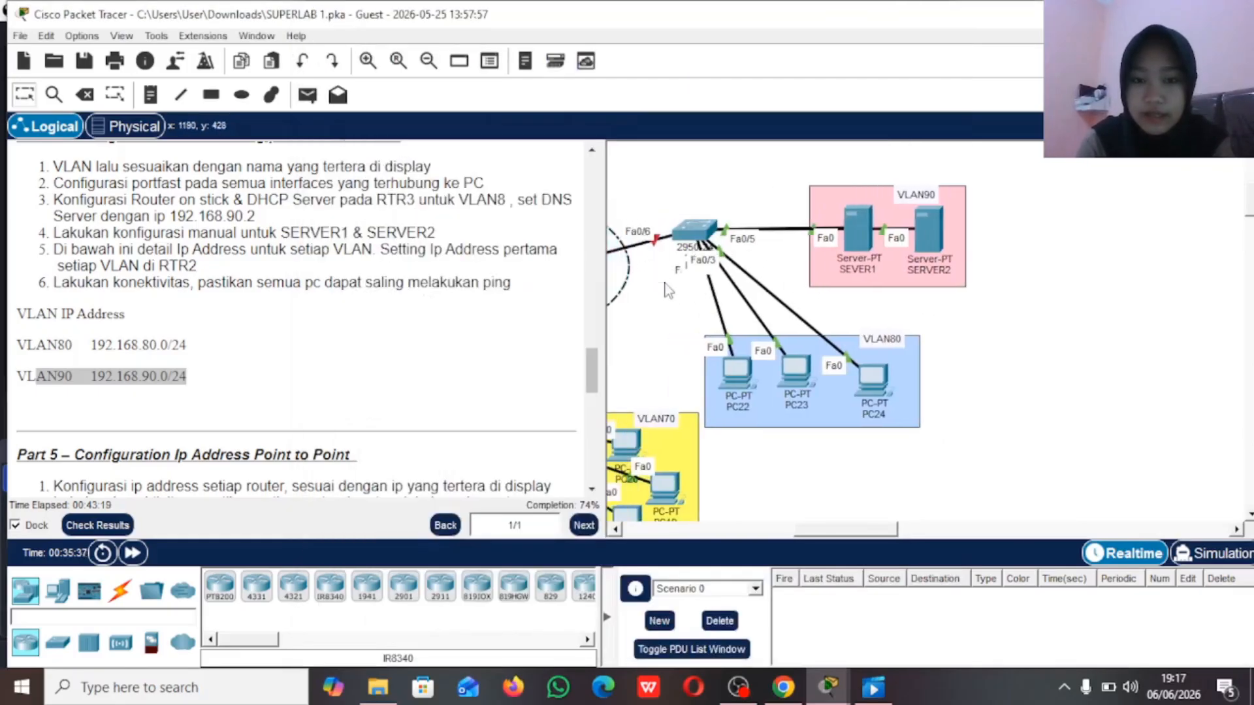
click(694, 230)
click(1024, 236)
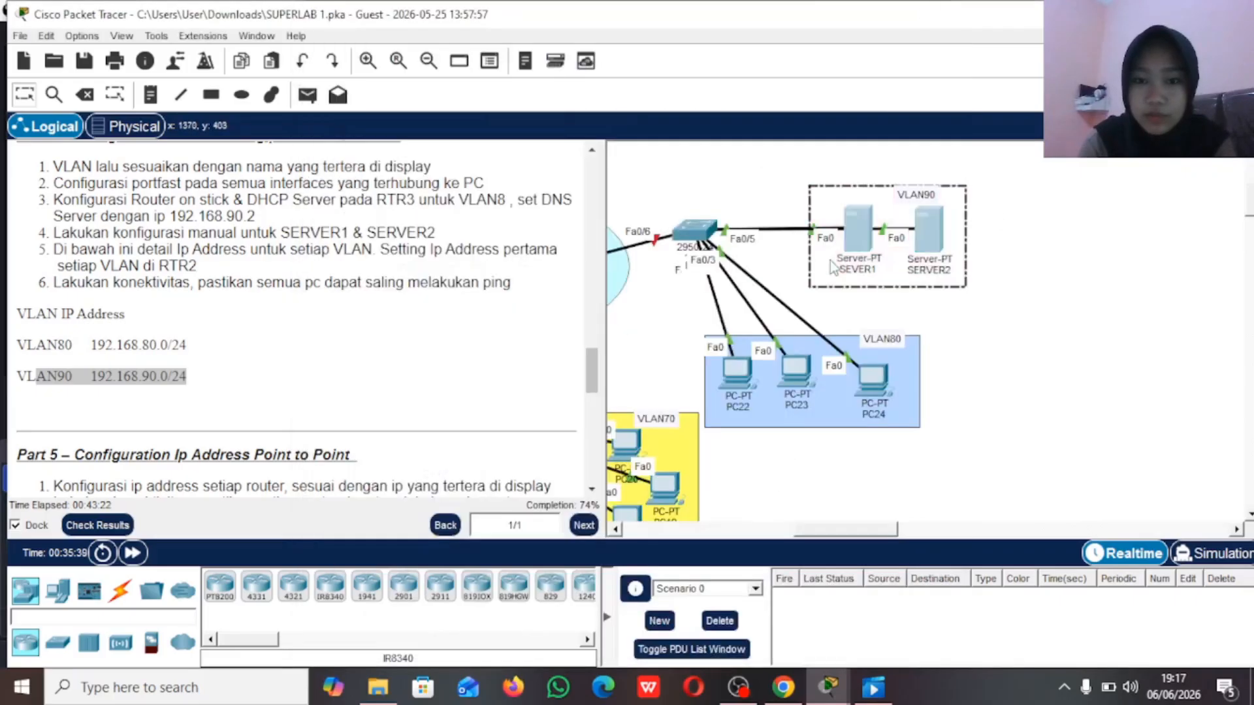
click(814, 239)
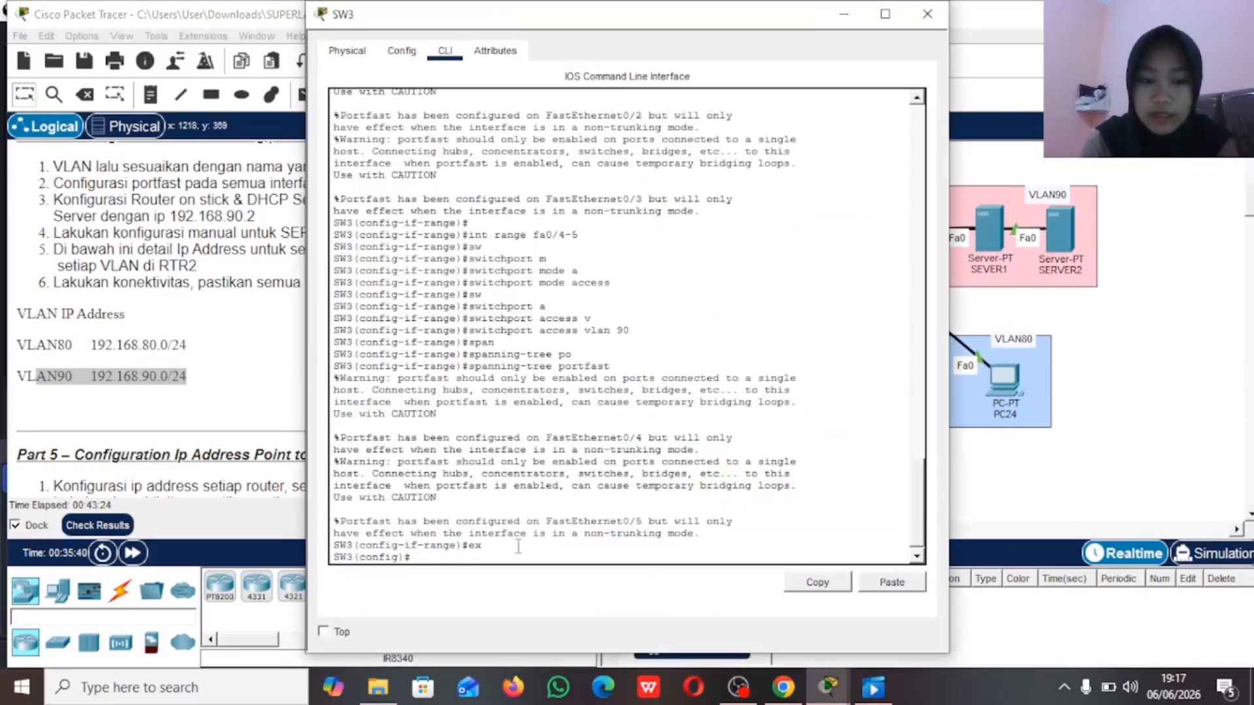
text(int fa0/6)
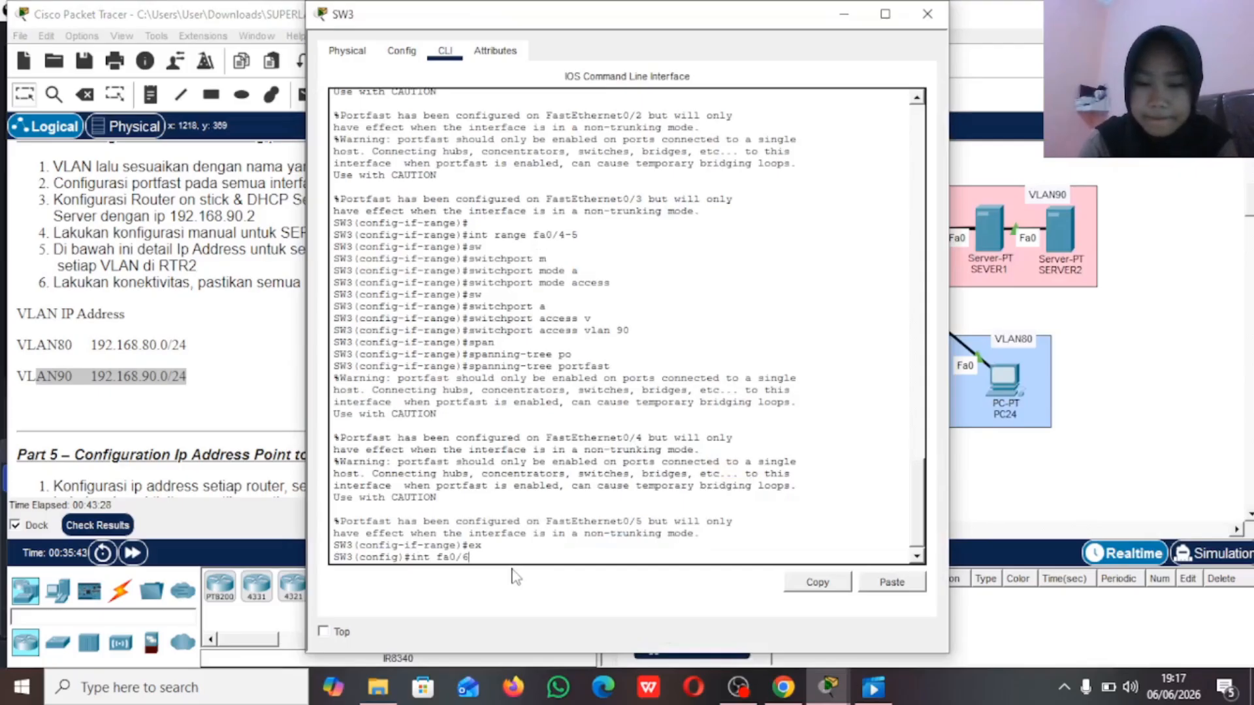
key(Return)
text(switchport)
key(Tab)
text(m)
key(Tab)
text(t)
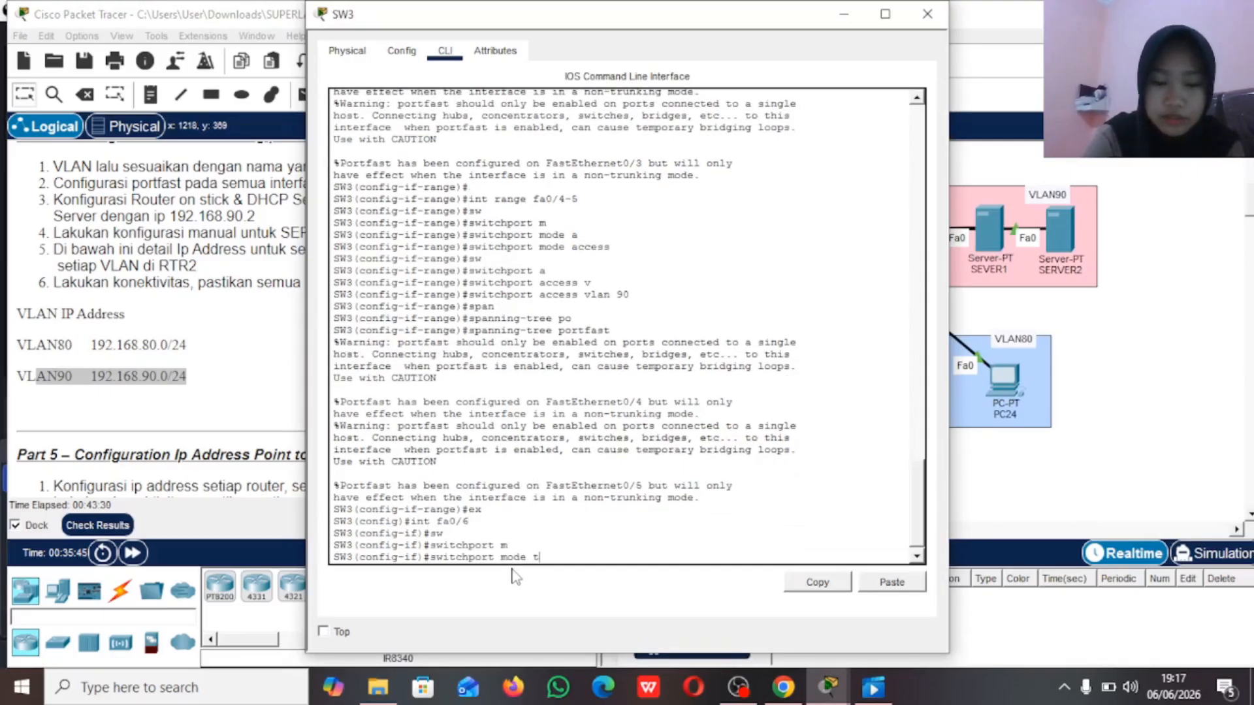
key(Tab)
key(Return)
Step: Allow VLANs 80-90 on the trunk interface fa0/6 of SW3
text(s)
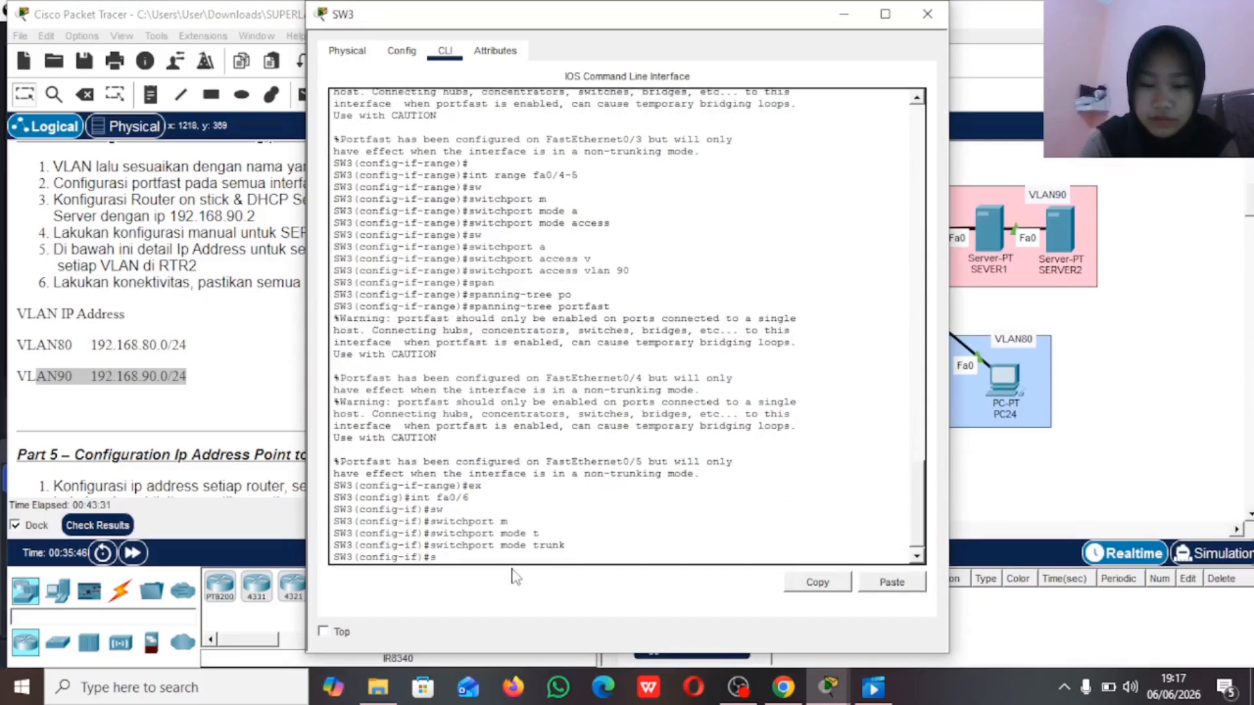
text(w)
key(Tab)
text(t)
key(Tab)
text(all )
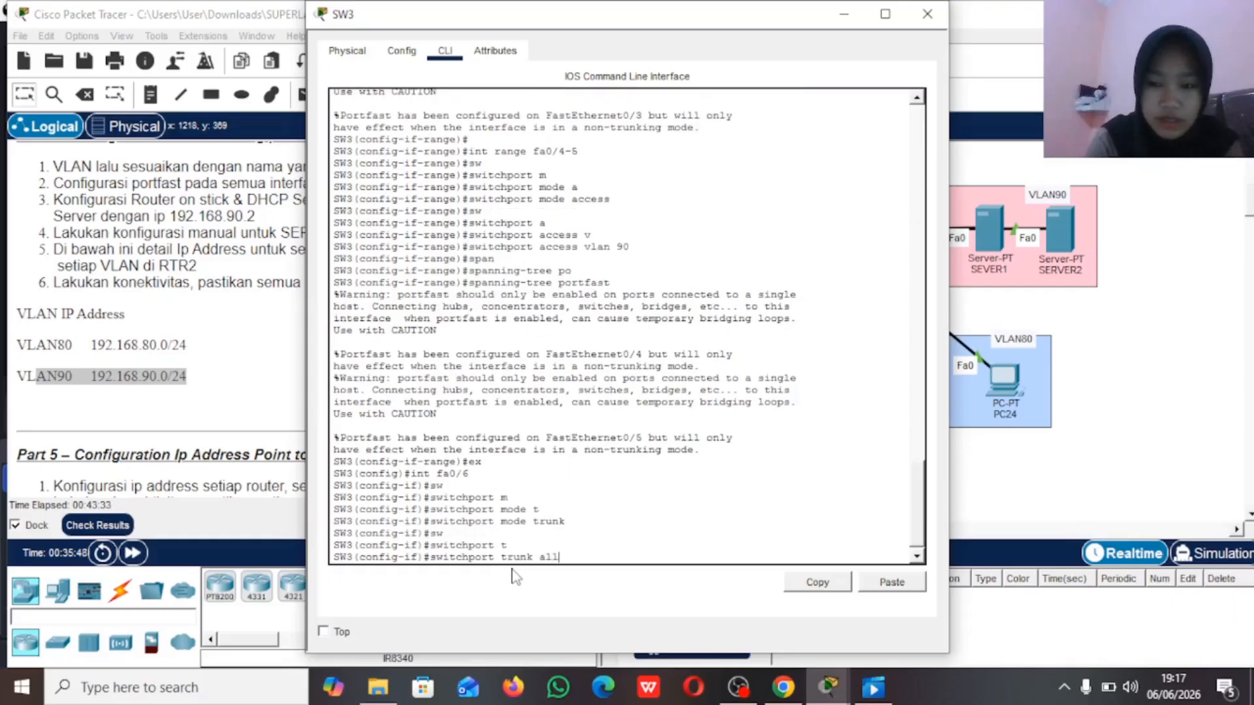
text(v)
key(Tab)
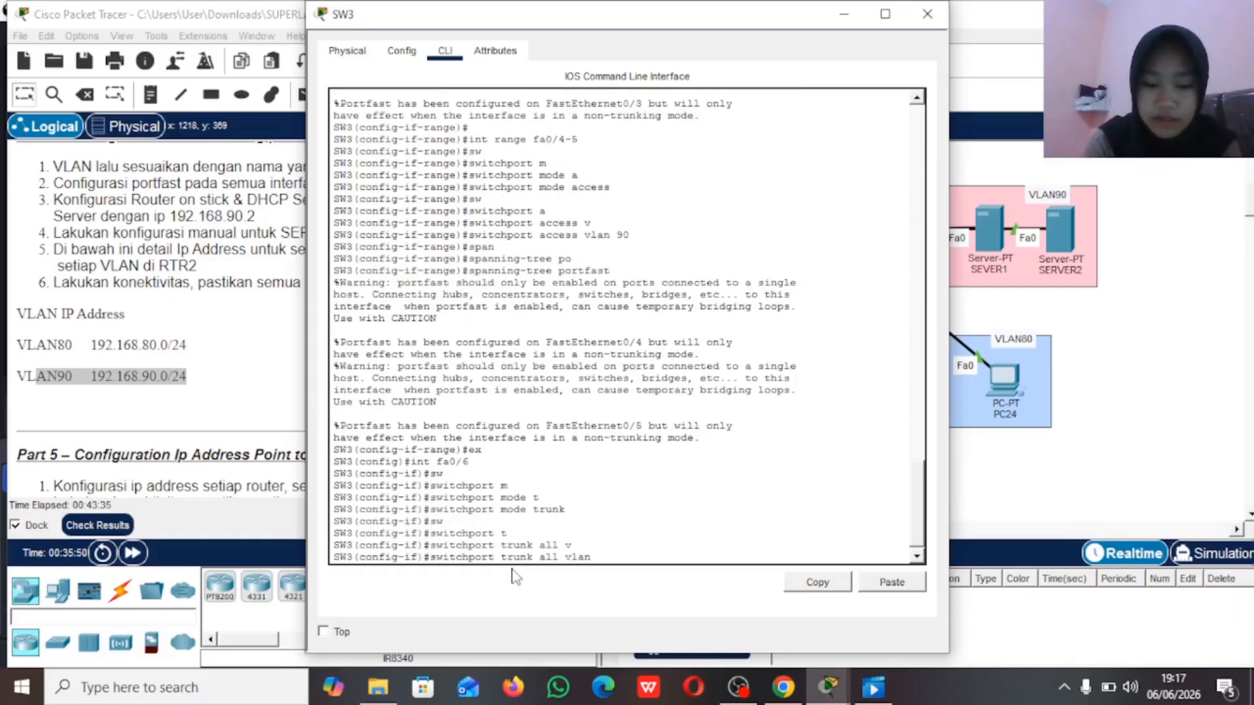
text(8-)
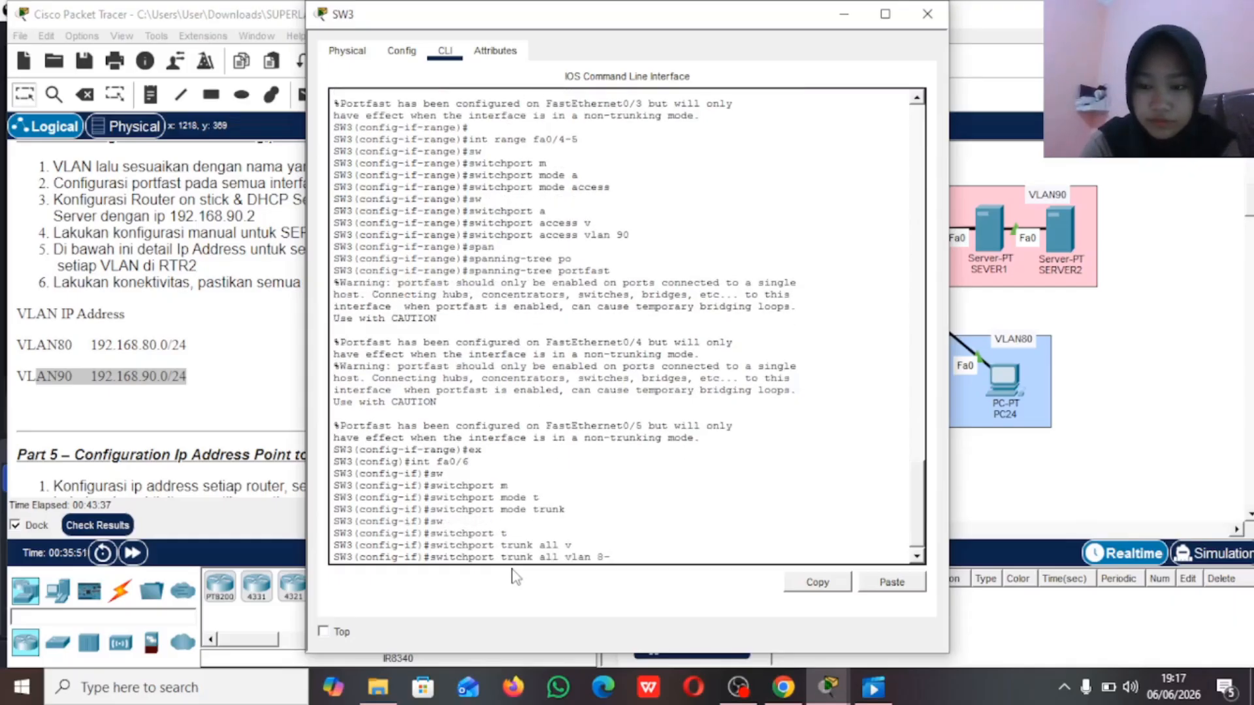
key(BackSpace)
text(0-90)
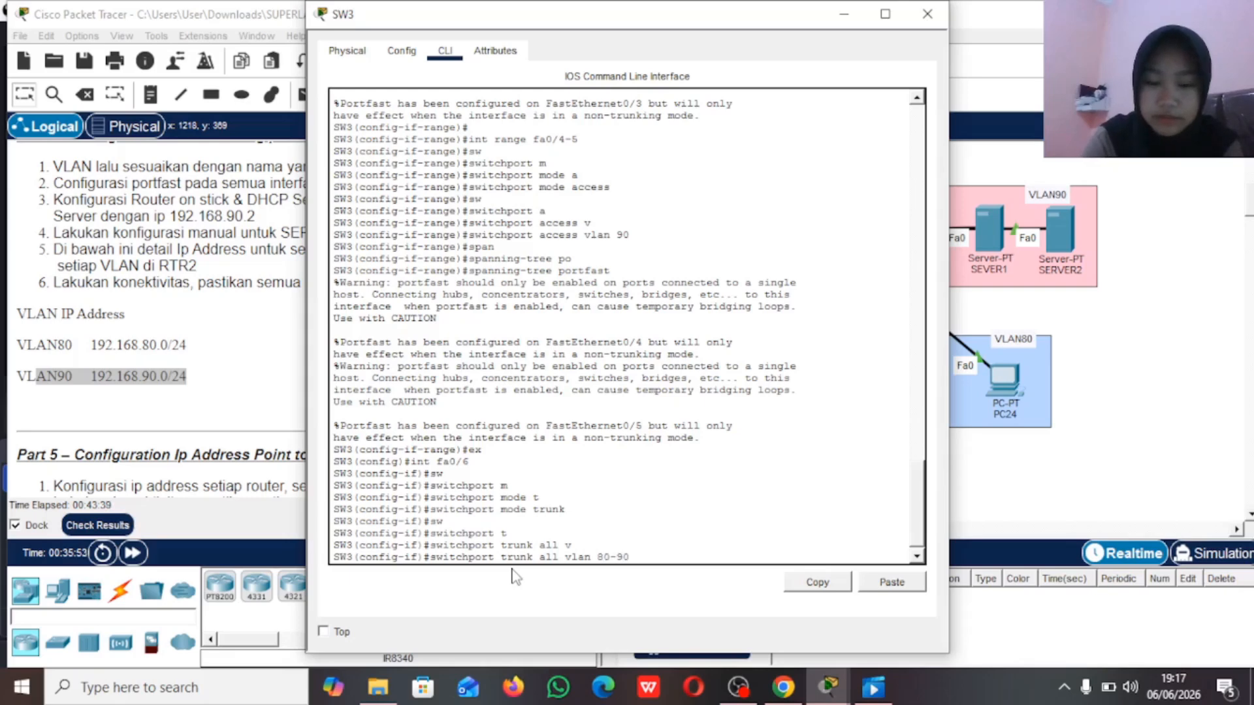
key(Return)
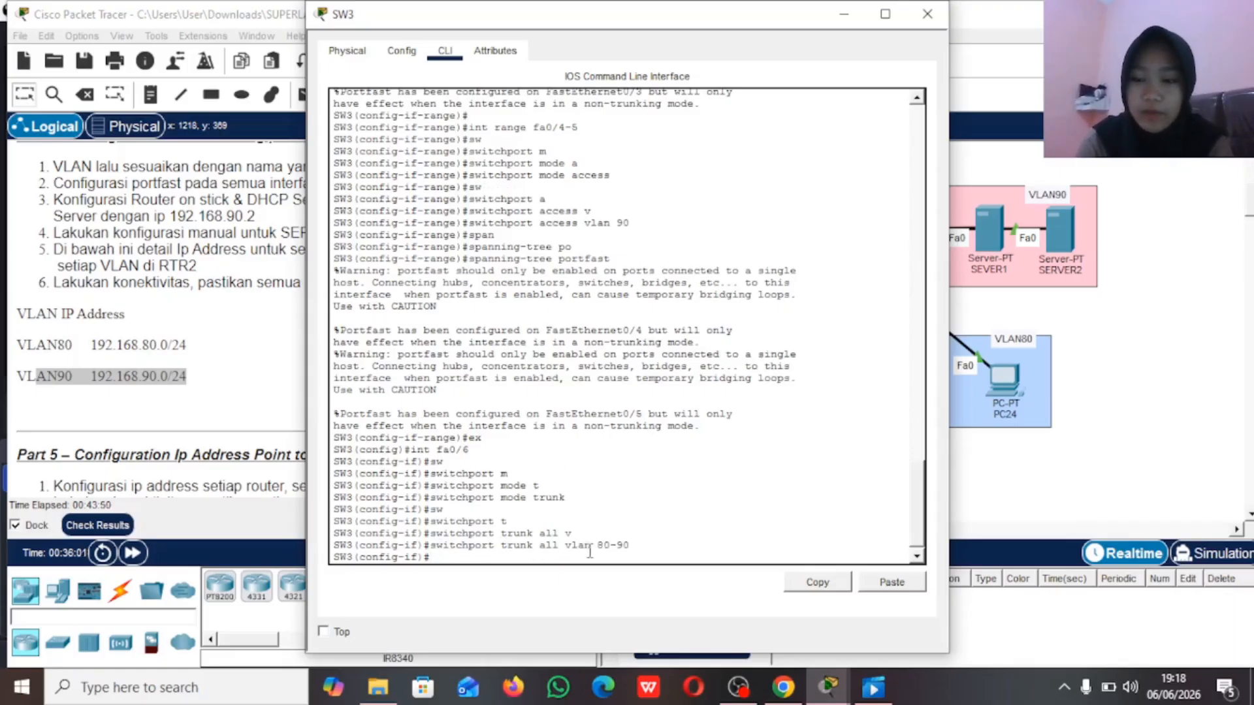
Step: Open the RTR3 command line, enter the enable password for privileged mode, and enter global configuration mode
click(844, 13)
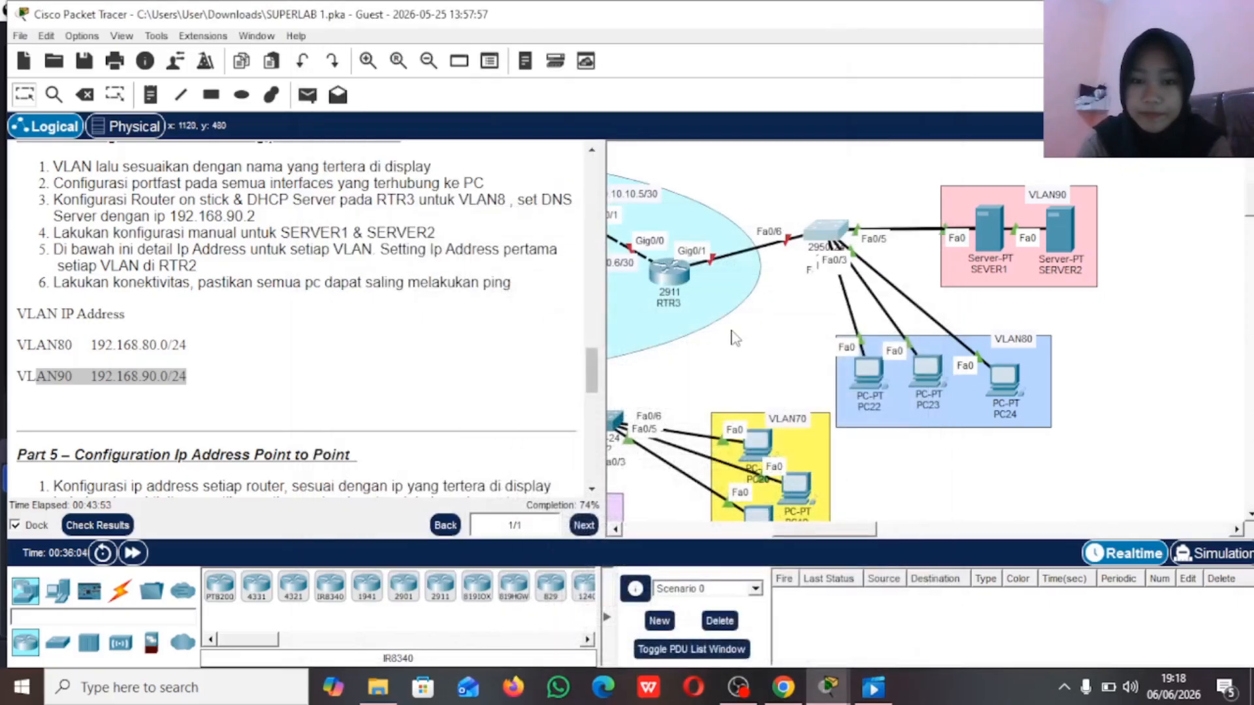
scroll(732, 332, left, 3)
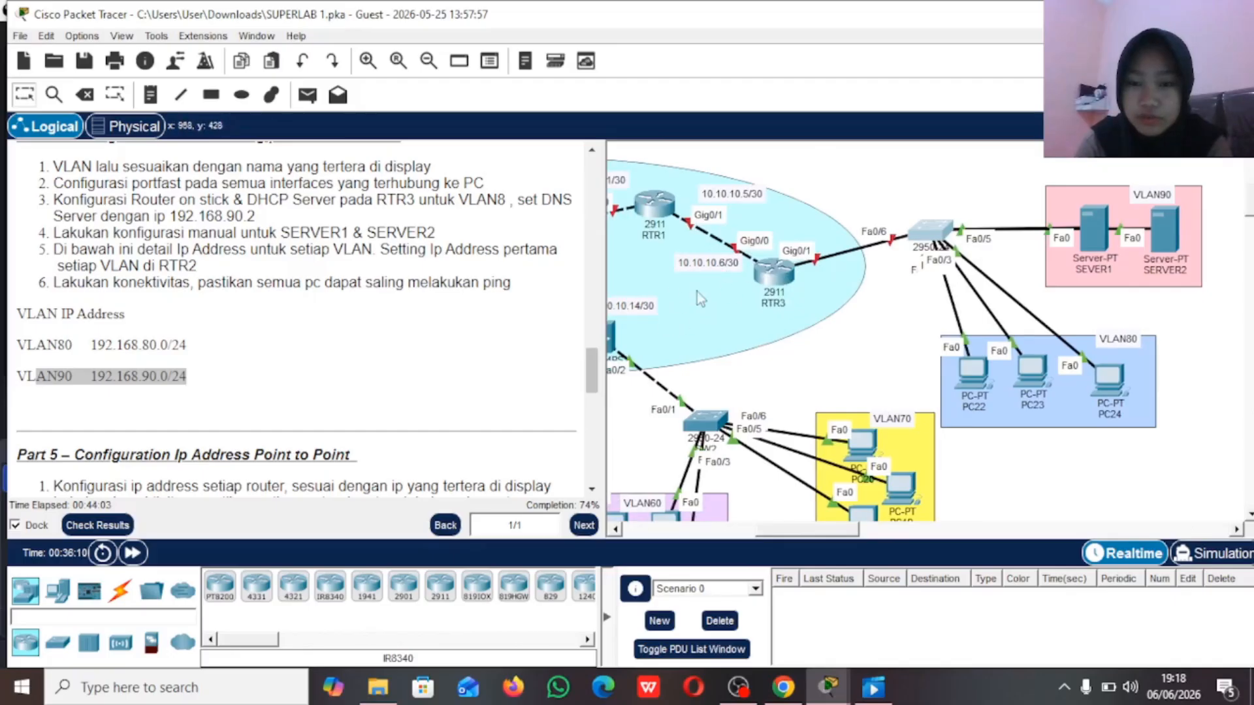
scroll(734, 274, left, 2)
scroll(735, 274, left, 1)
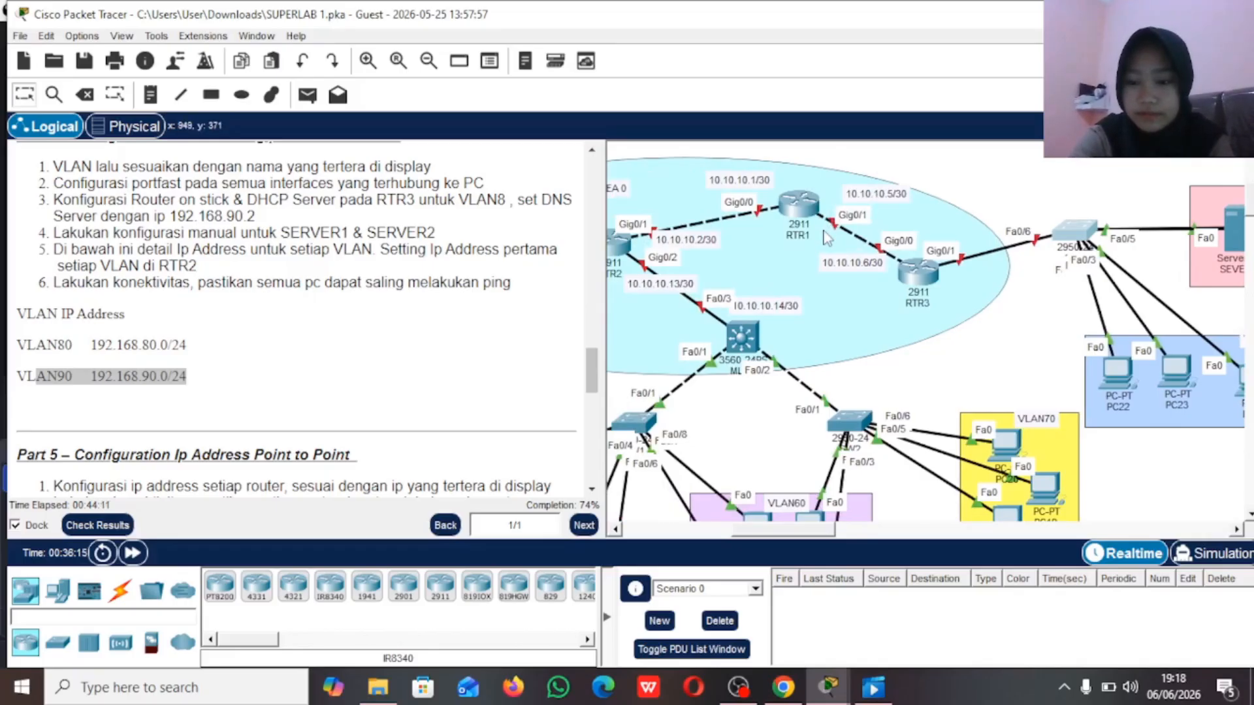
click(913, 281)
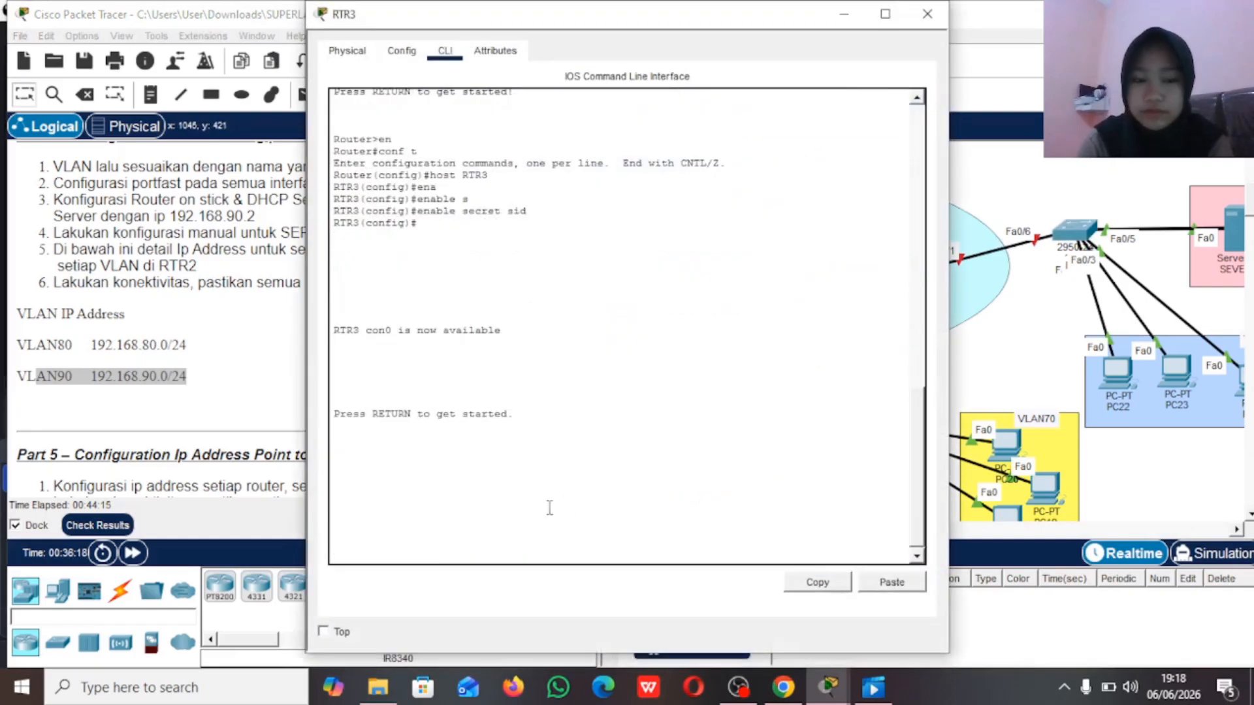
key(Return)
text(en)
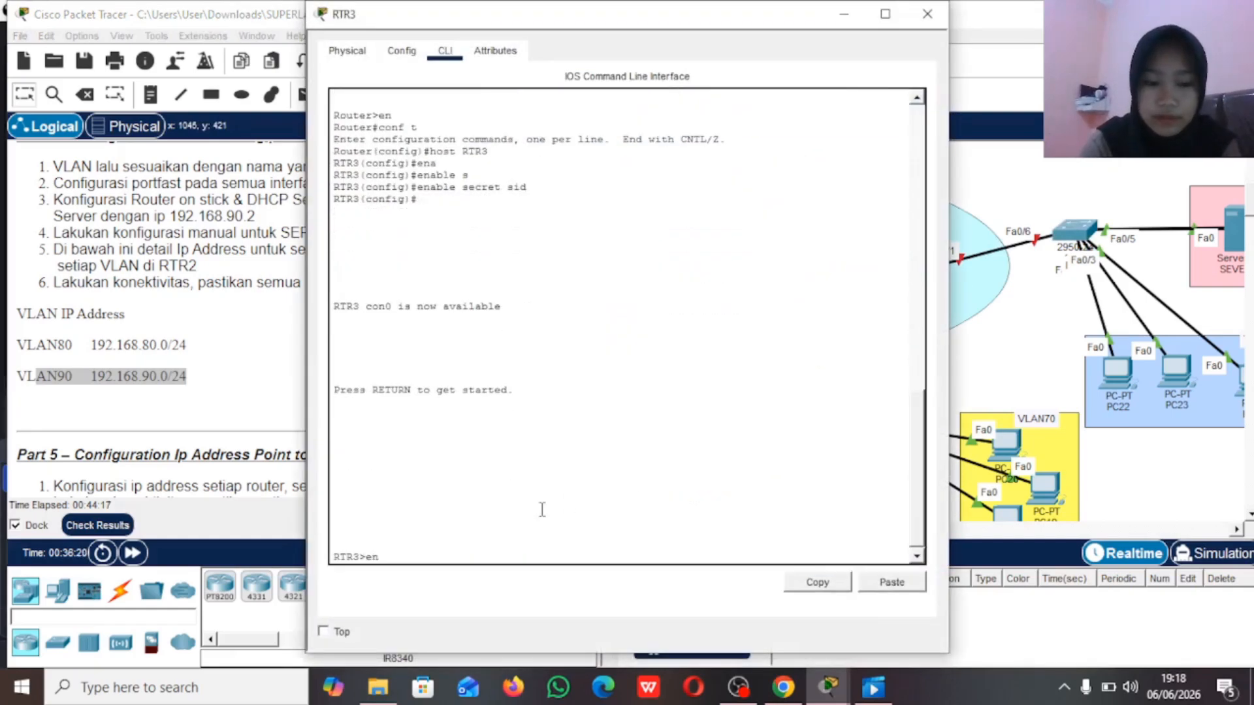
key(Return)
text(sid)
key(Return)
text(conf t)
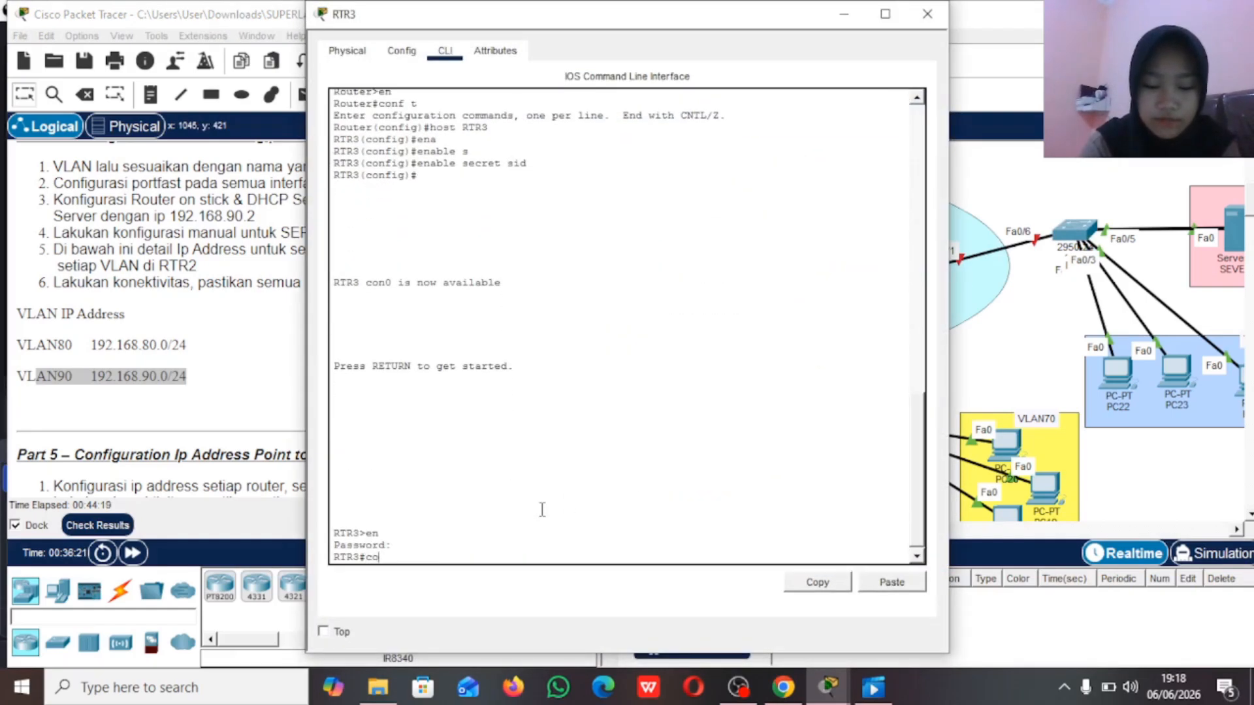
key(Return)
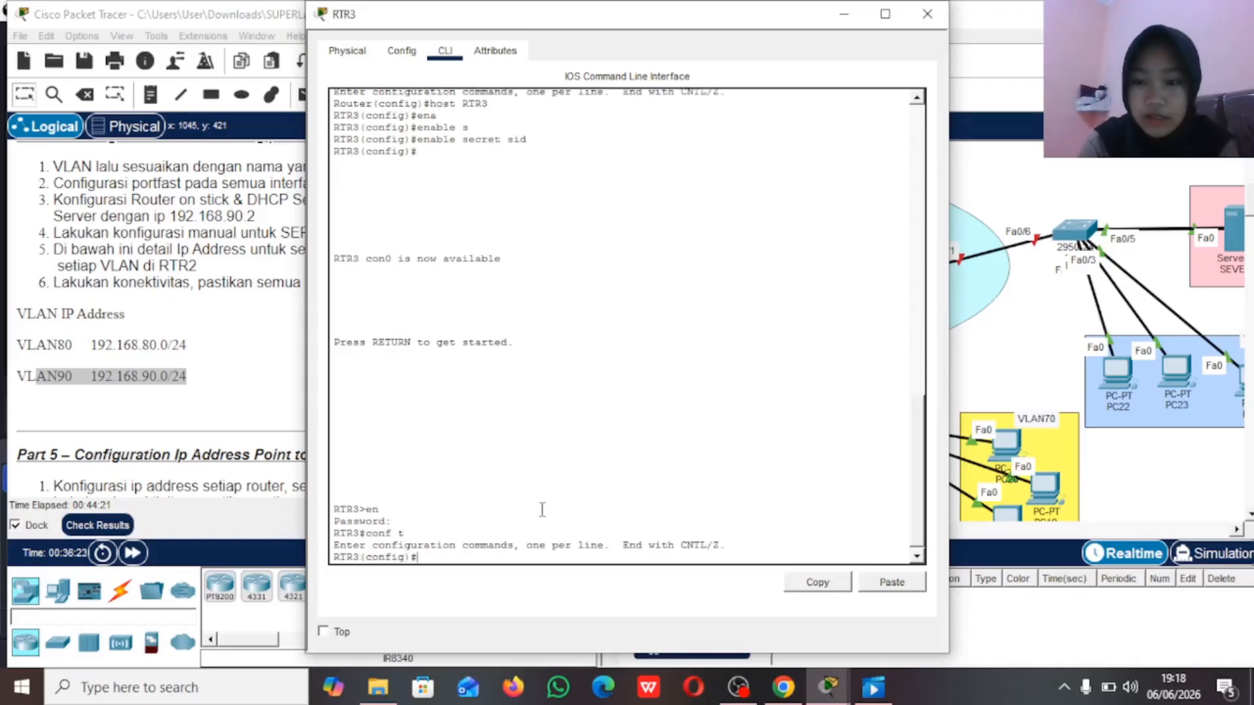
Step: Bring up the RTR3 interface g0/1 with no shutdown and return to global configuration mode
text(int g0/1)
key(Return)
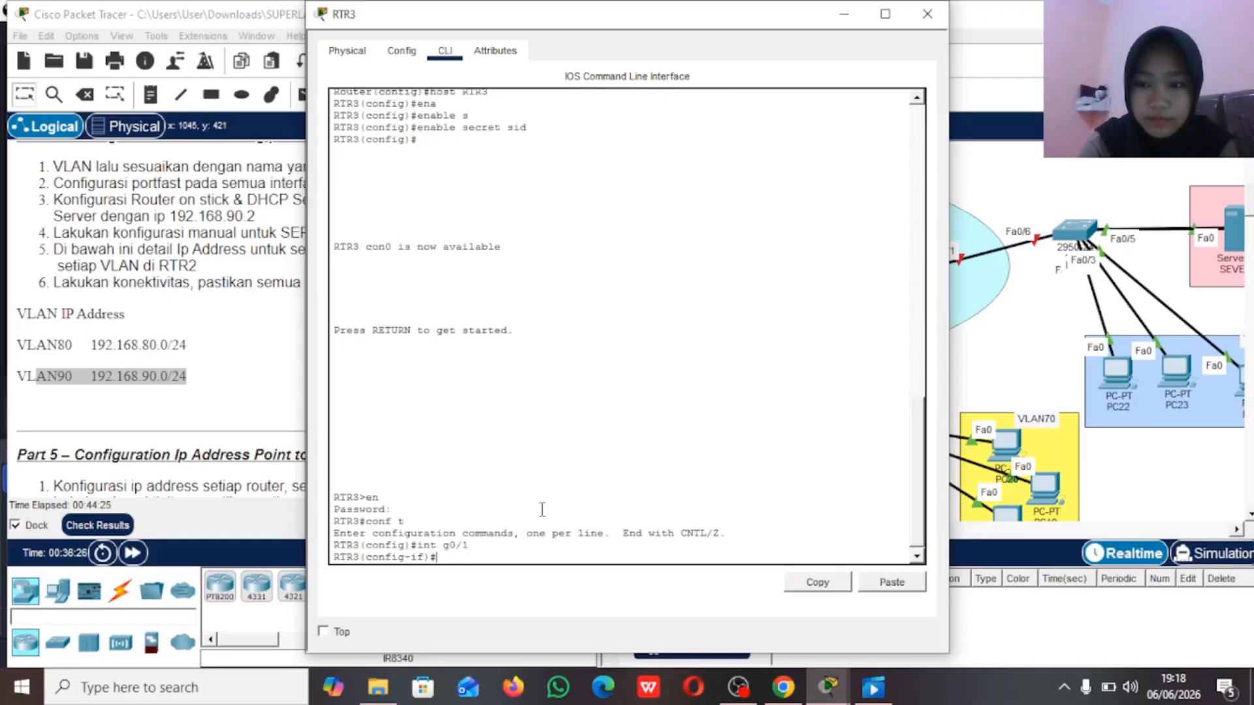
text(no sh)
key(Return)
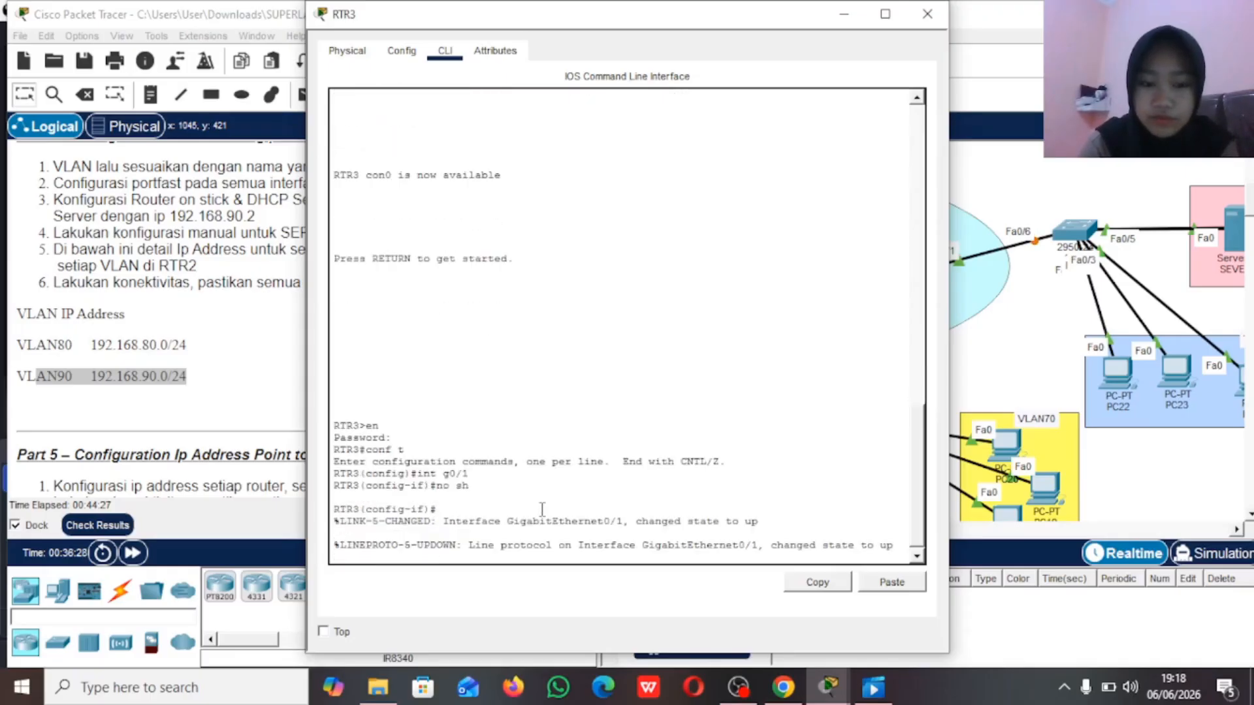
key(Return)
text(ex)
key(Return)
Step: Create the subinterface g0/1.80 on RTR3 and enter its configuration mode
text(int g0)
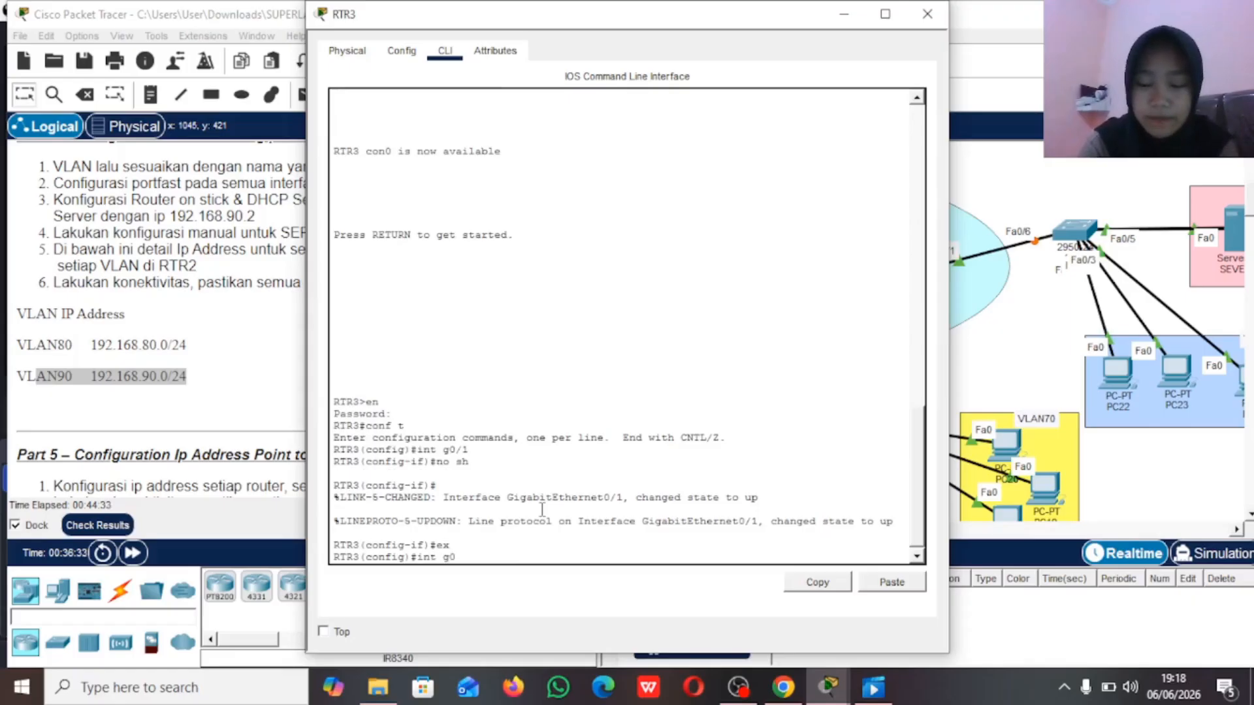
text(/1.80)
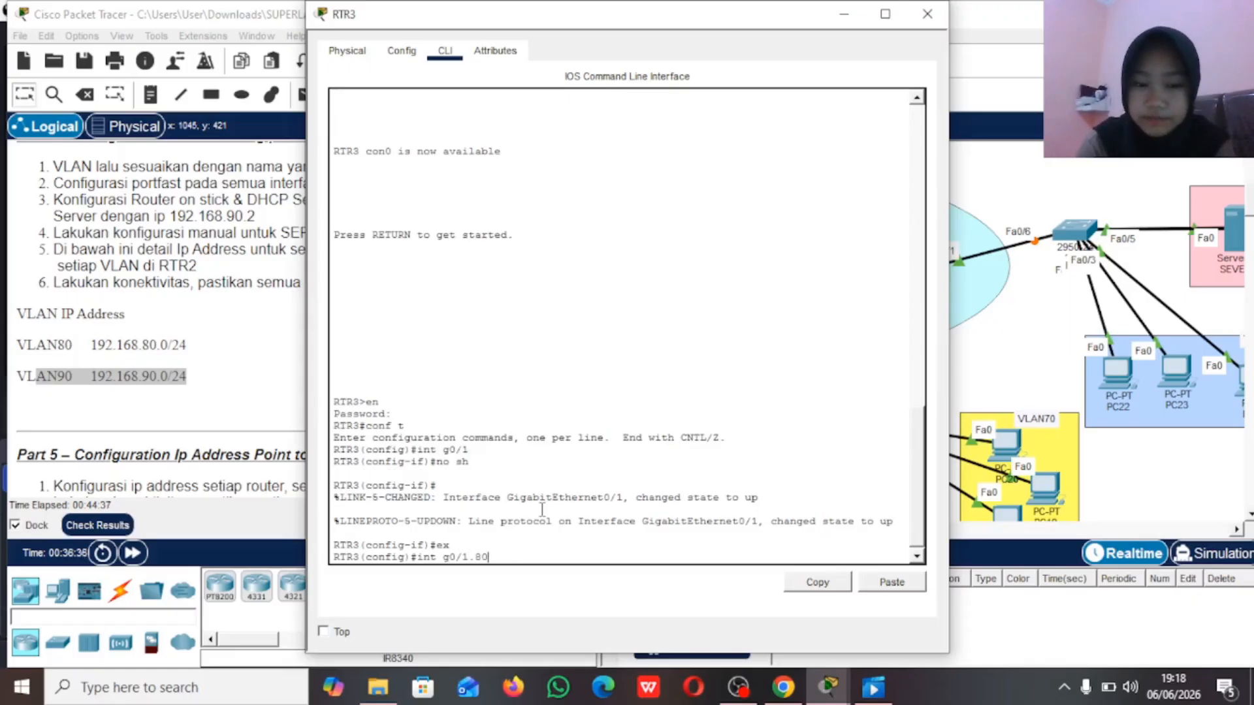
key(Return)
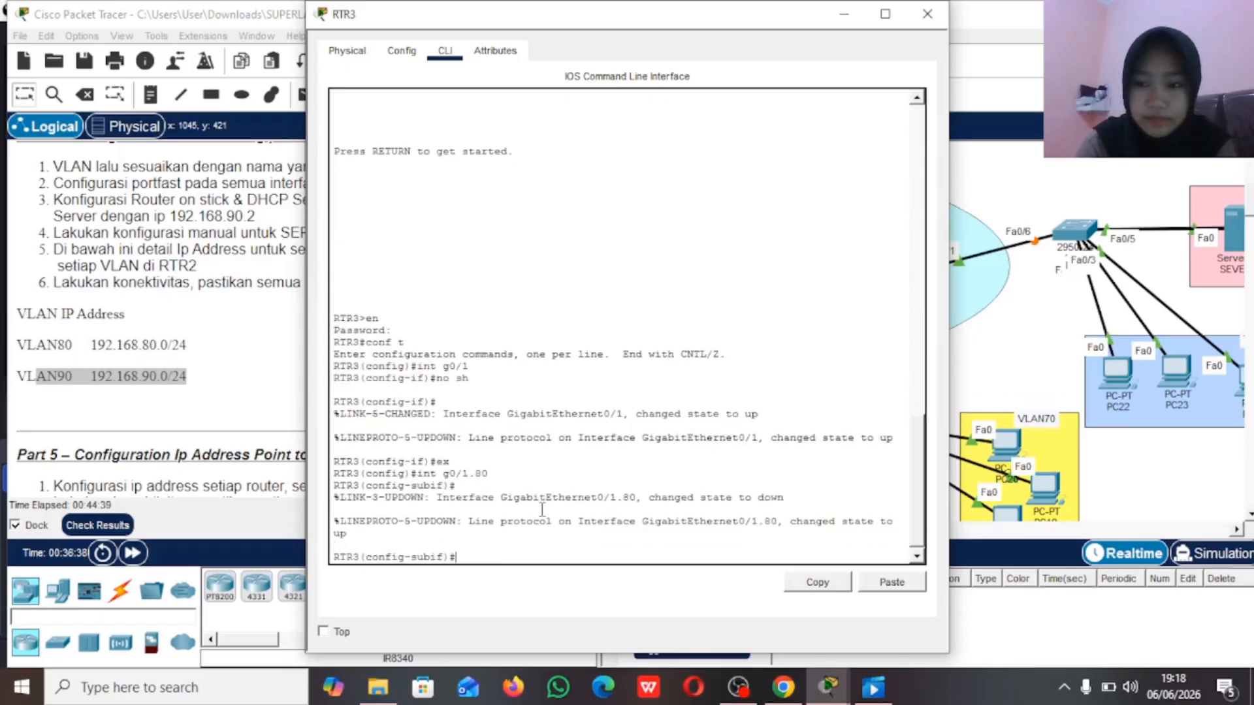
Step: Set dot1Q encapsulation with VLAN ID 80 on the RTR3 subinterface g0/1.80
text(enca)
key(Tab)
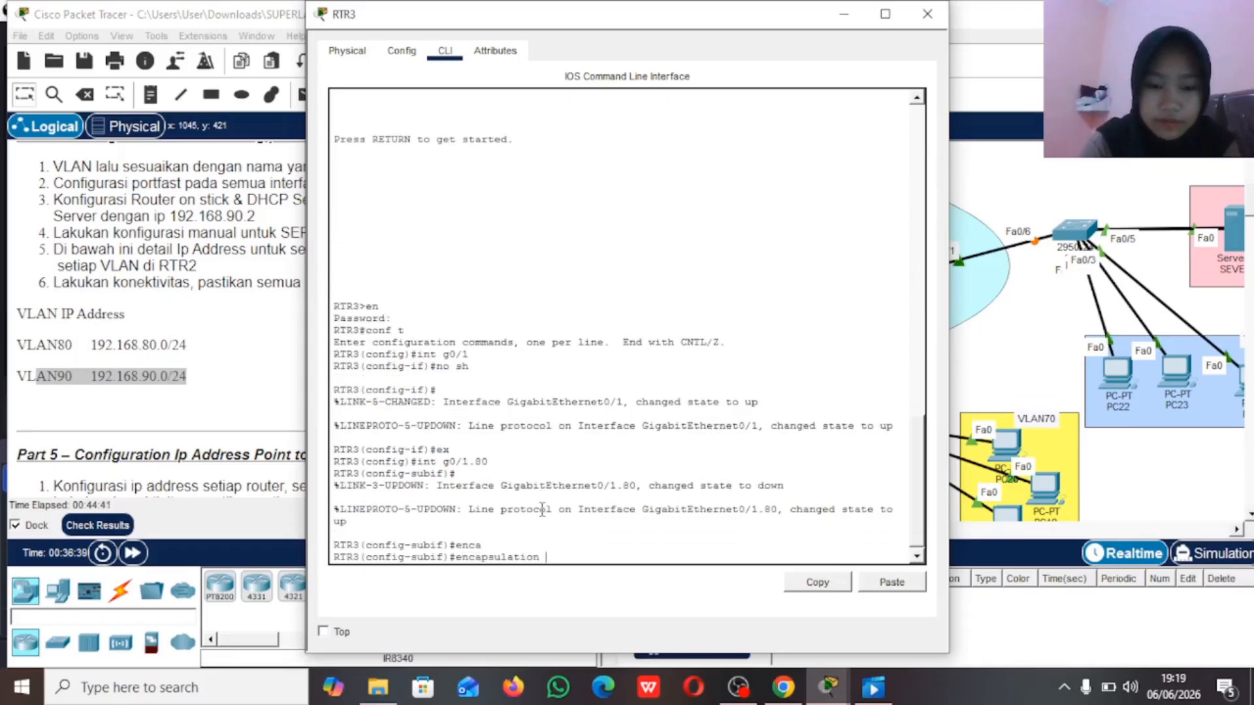
text(d)
key(Tab)
text(80)
key(Return)
Step: Assign IP address 192.168.80.1 with mask 255.255.255.0 to subinterface g0/1.80 and return to global configuration mode
text(ip add)
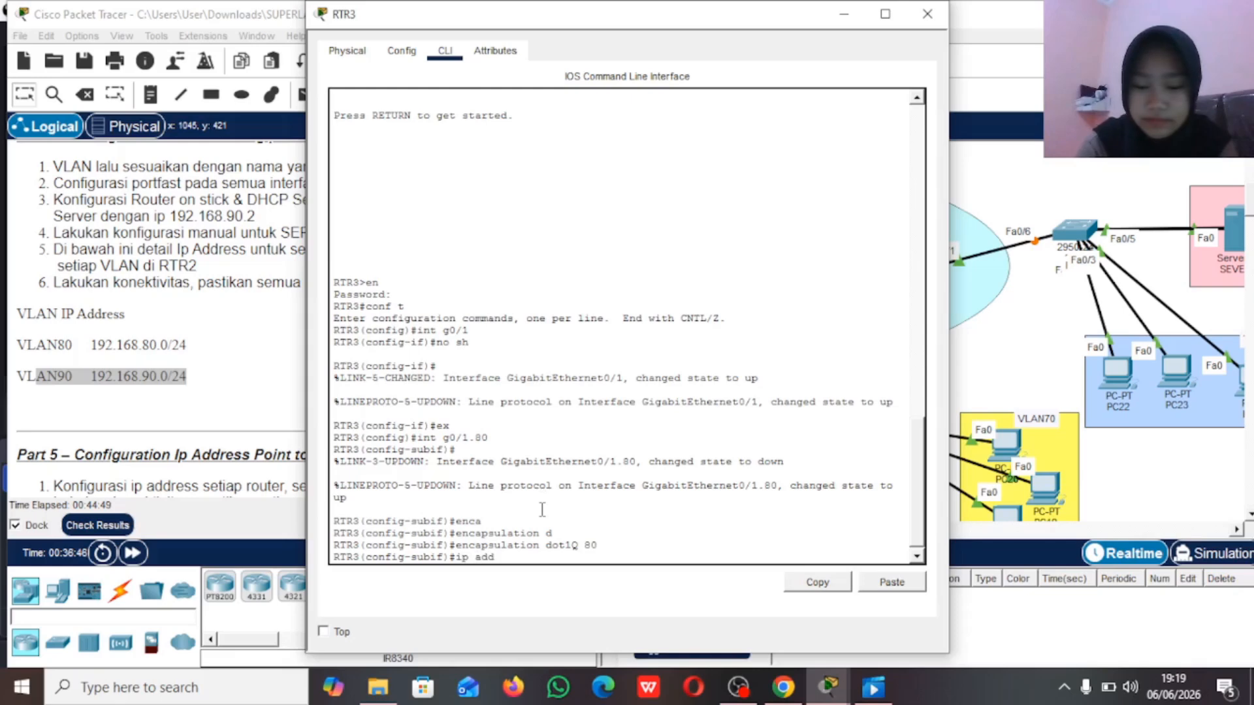
text( 192.168)
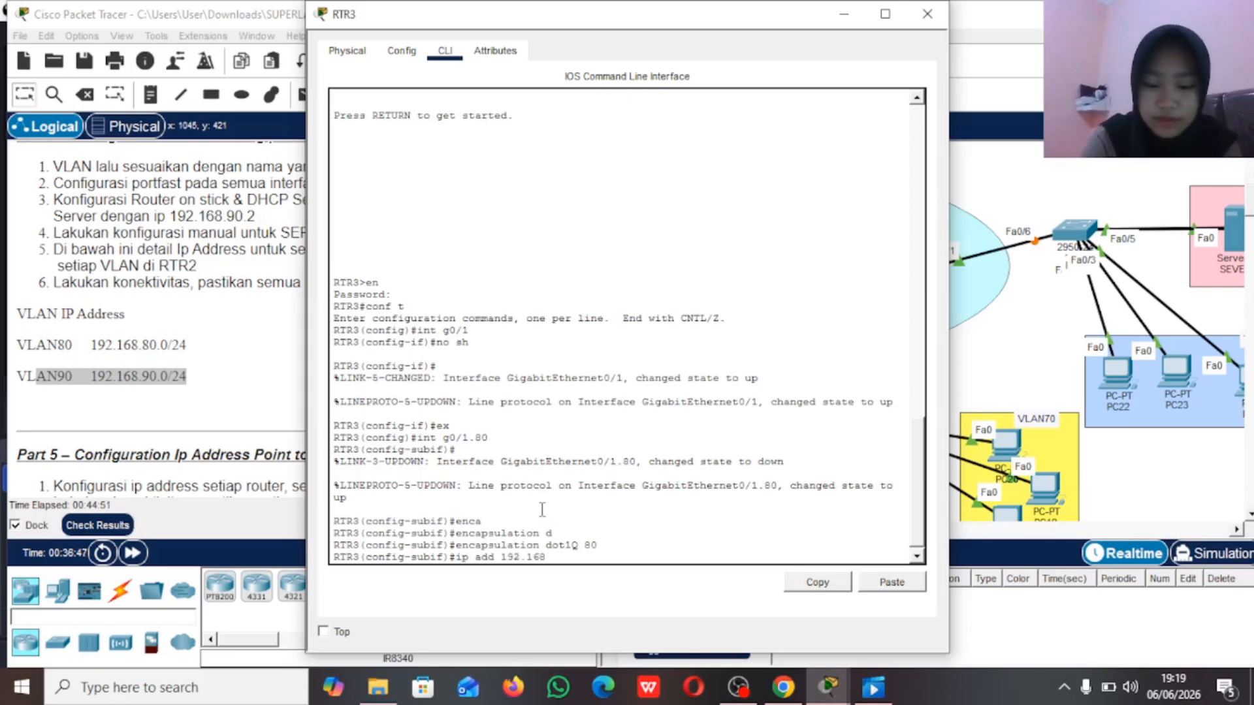
text(.80.1 255.255.255.0)
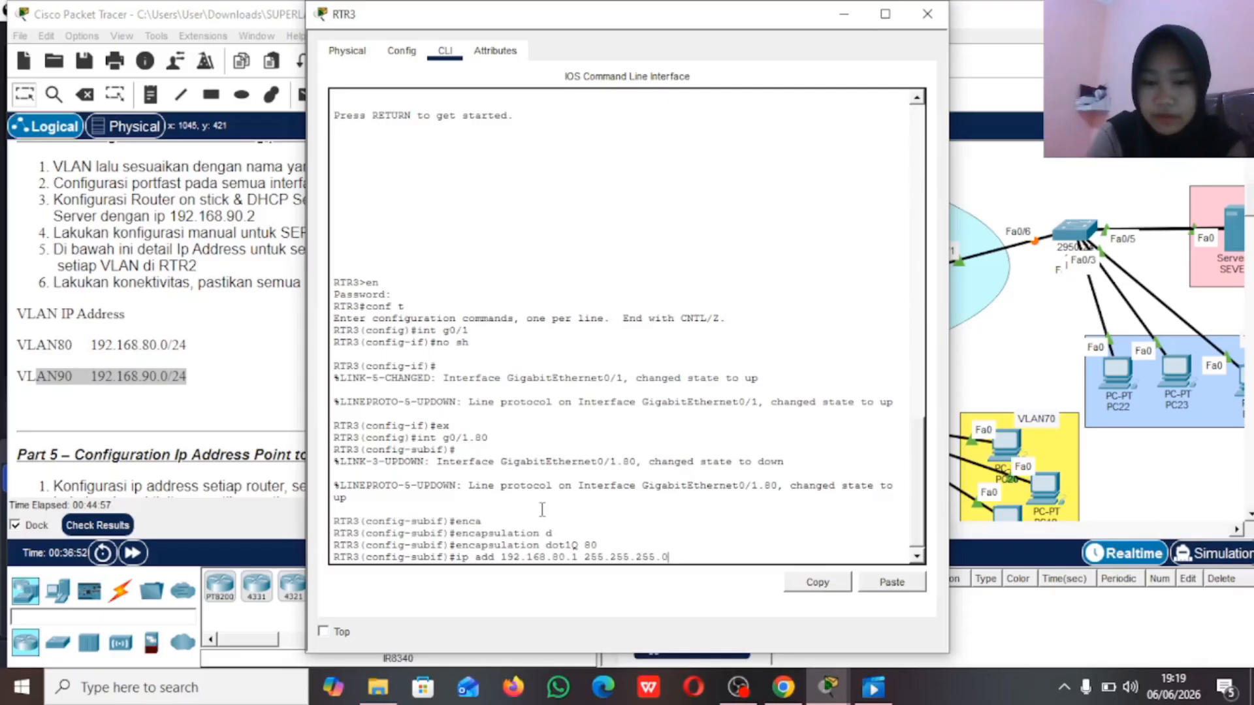
key(Return)
text(ex)
key(Return)
Step: Create the subinterface g0/1.90 on RTR3 and set its dot1Q encapsulation to VLAN 90
text(ig)#)
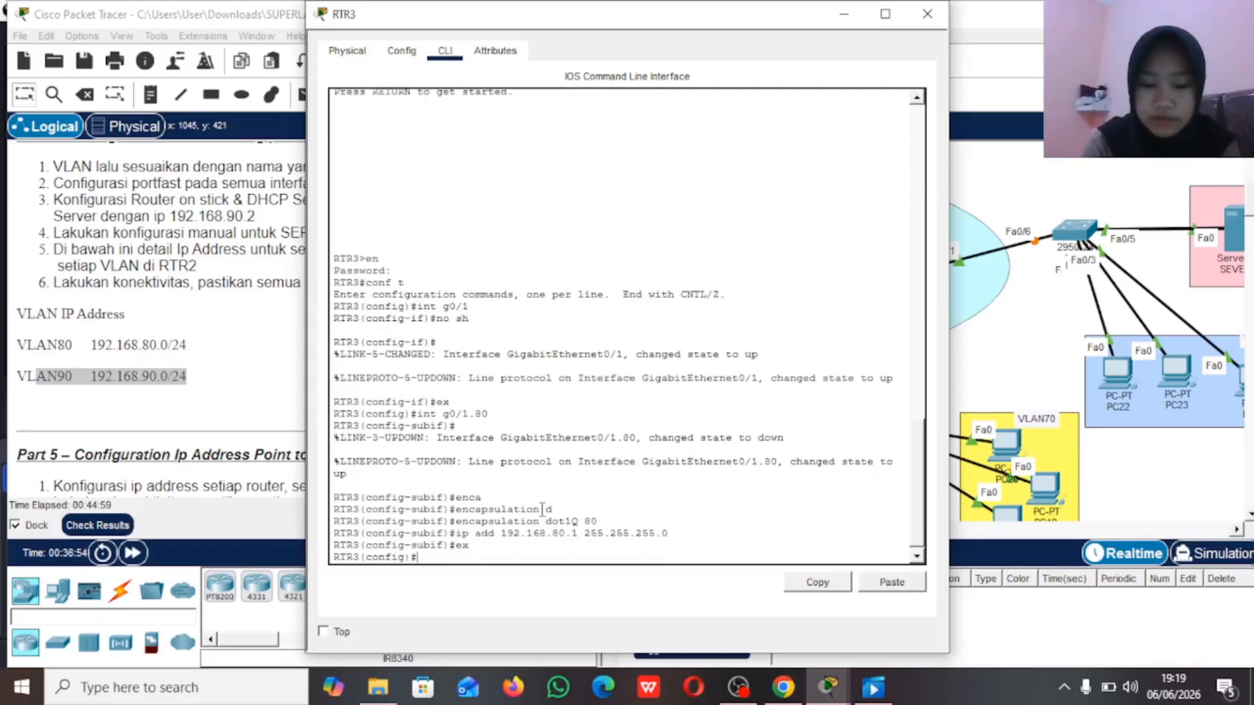
text(int g0/1)
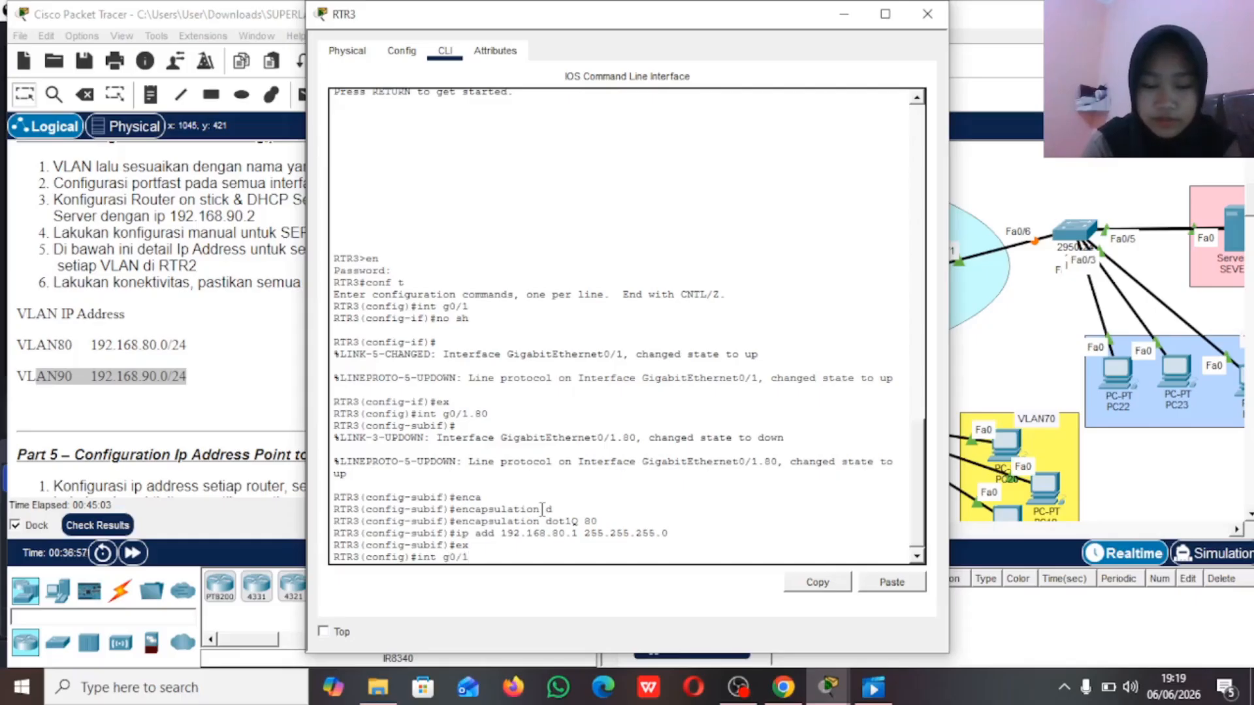
text(.90)
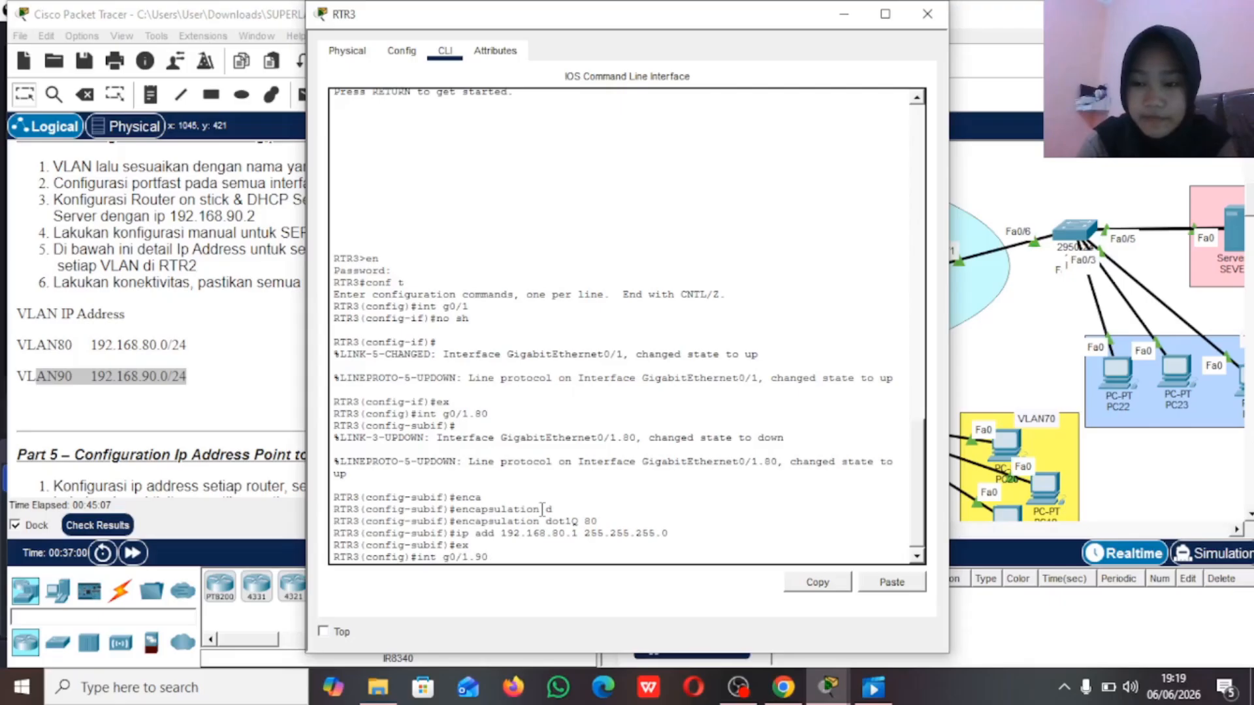
key(Return)
text(enca)
key(Tab)
text(d)
key(Tab)
text(90)
key(Return)
Step: Assign IP address 192.168.90.1 with mask 255.255.255.0 to subinterface g0/1.90 and return to global configuration mode
text(ip add 192.168.90)
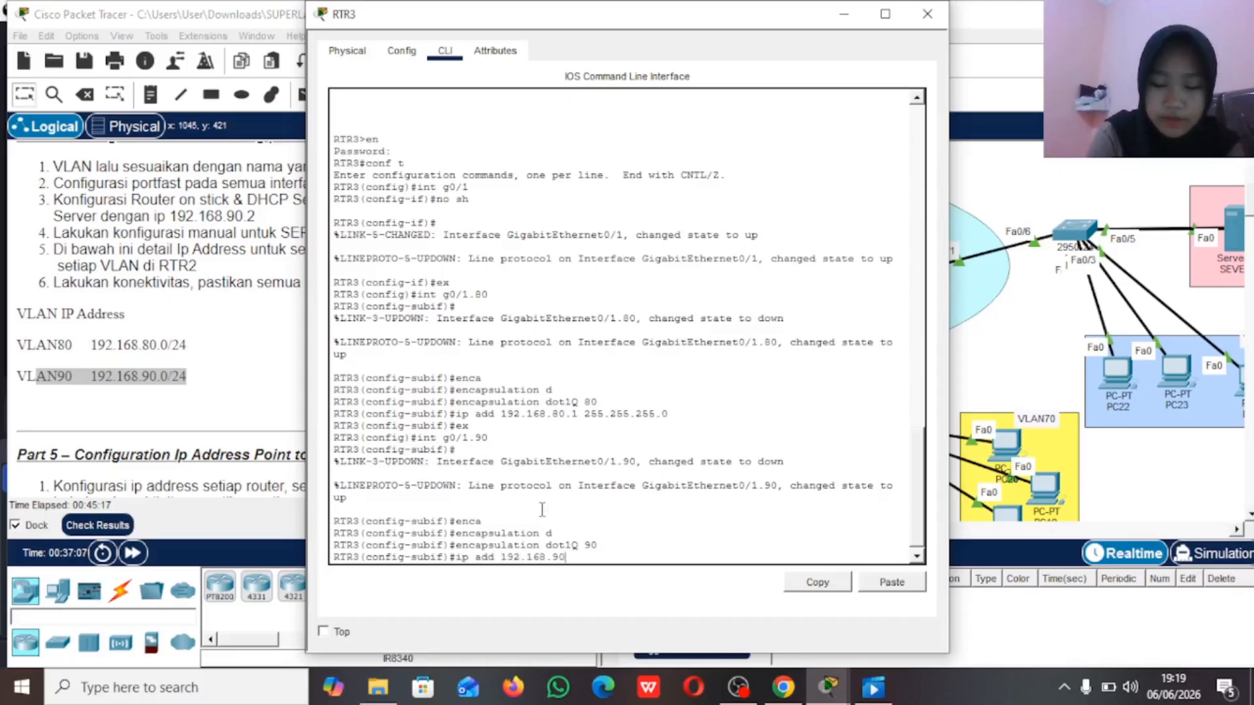
text(.1 255.255)
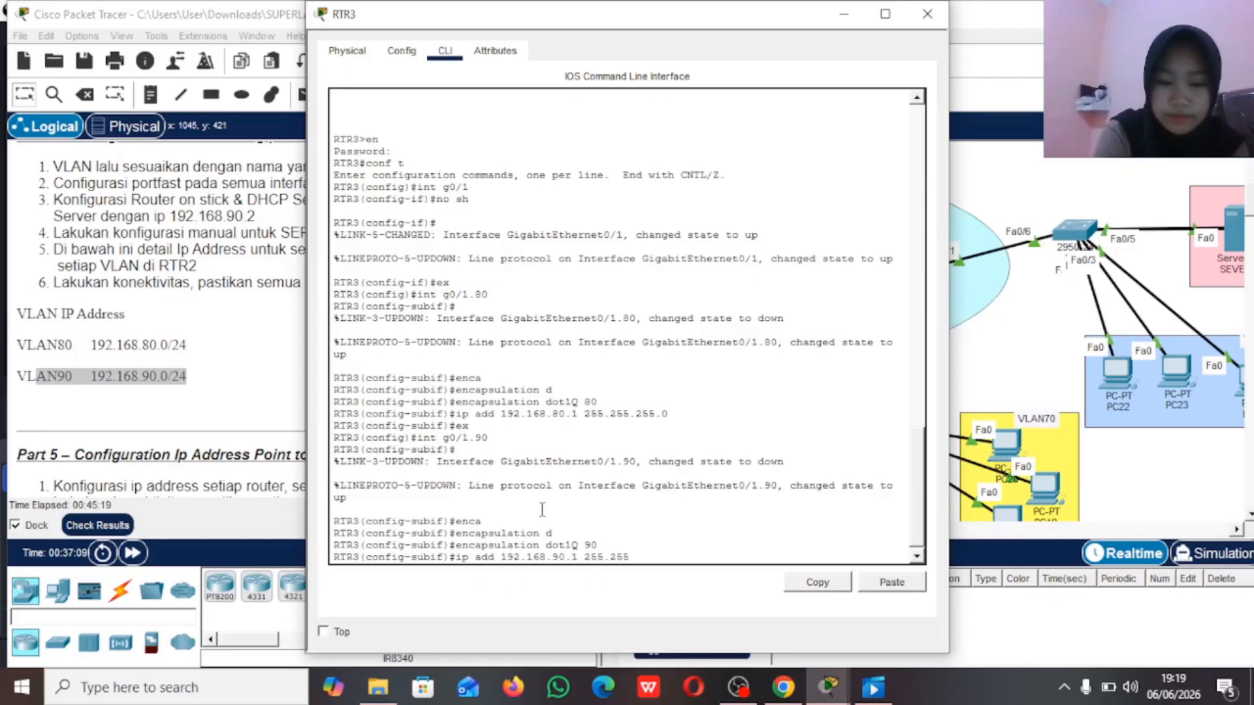
text(.255.0 e)
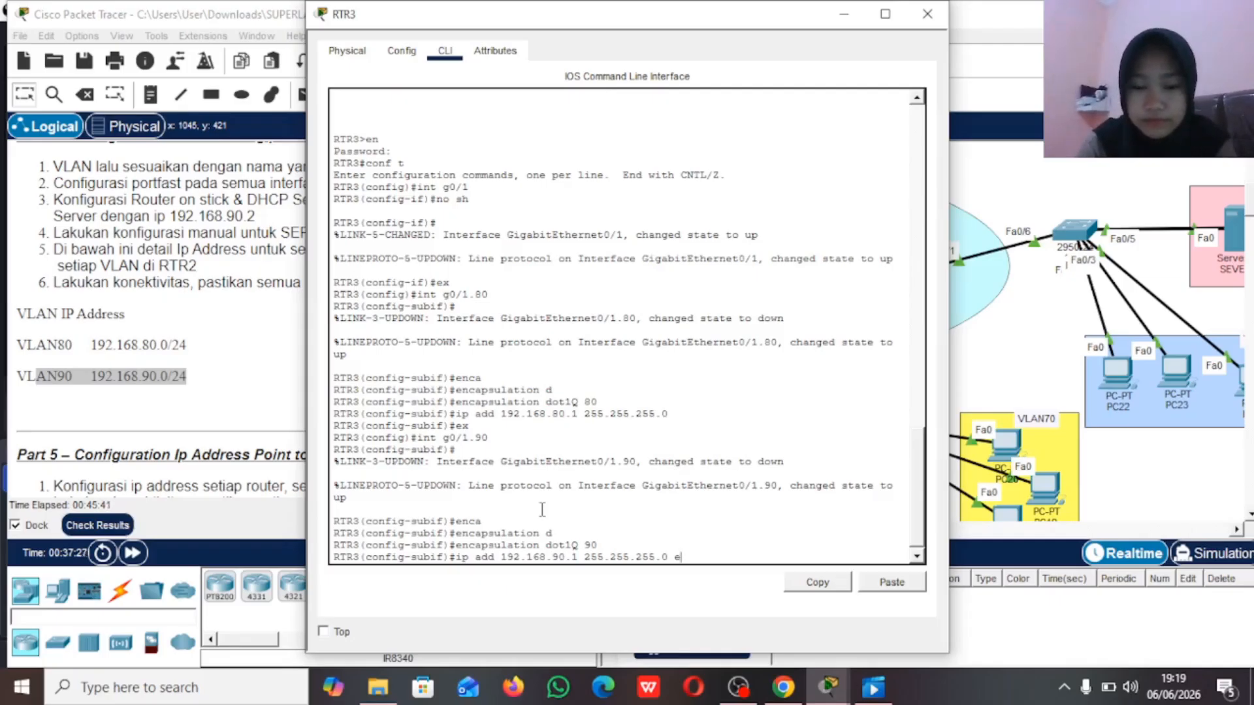
key(BackSpace)
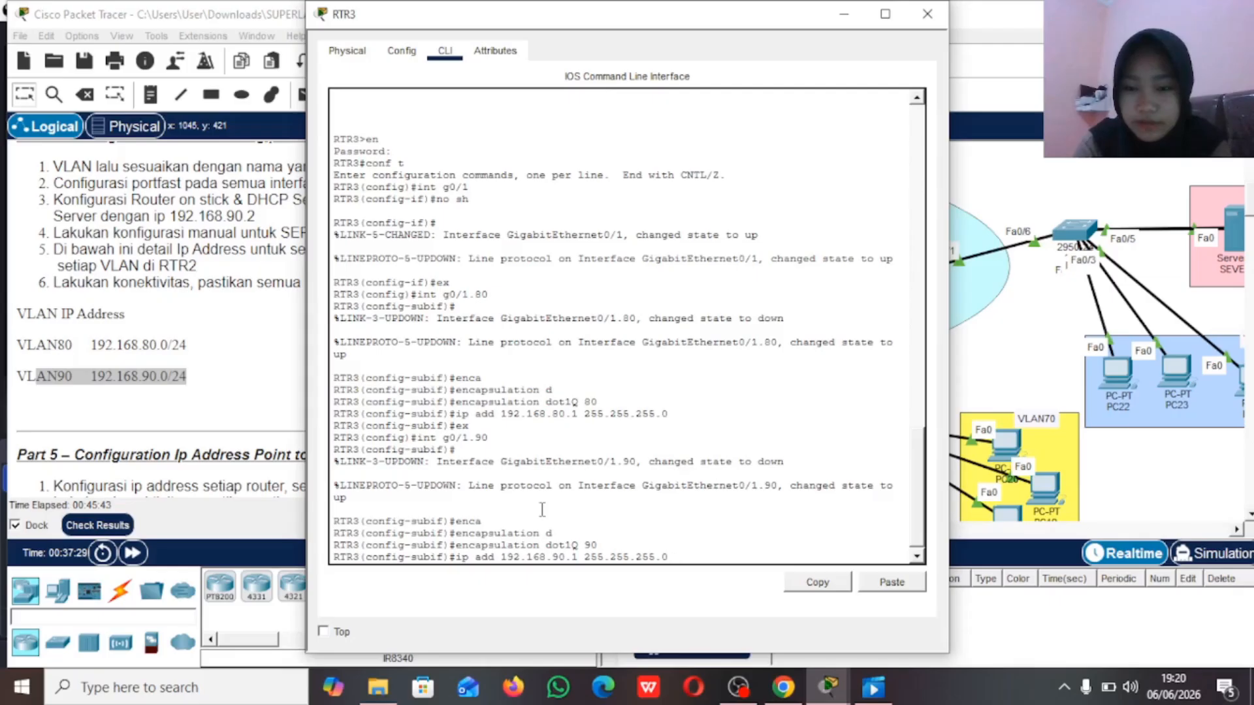
text(r)
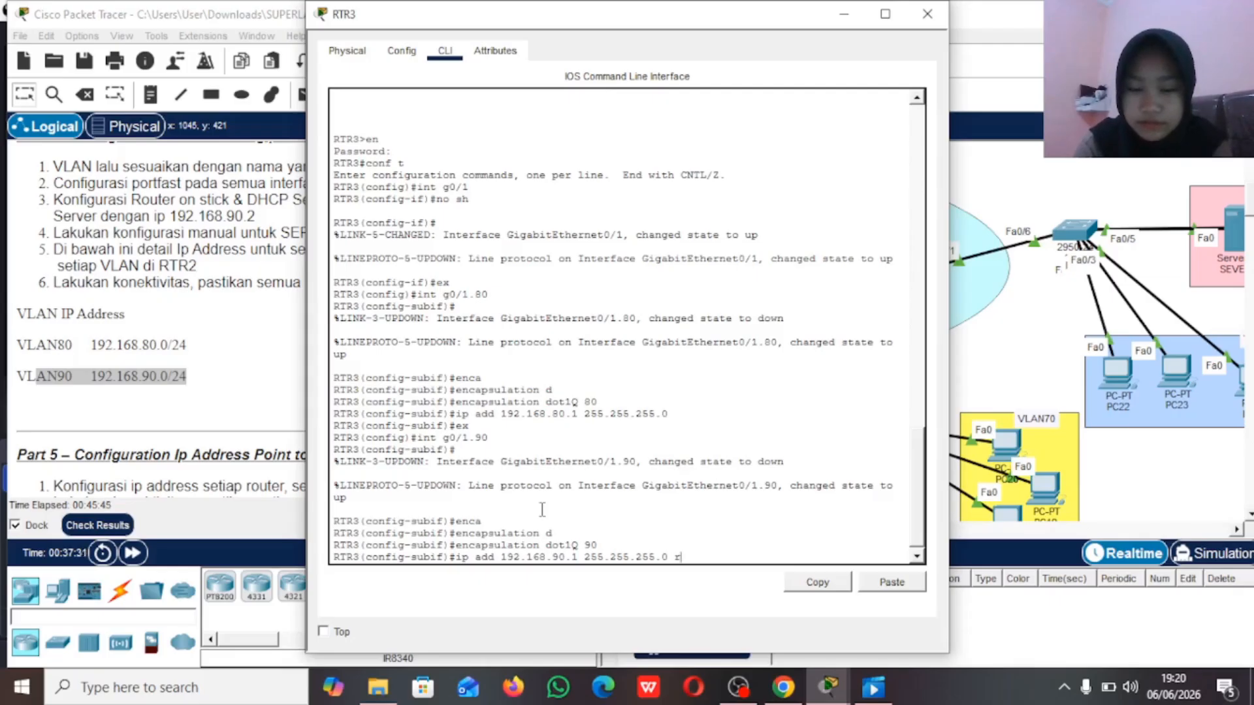
key(BackSpace)
key(Return)
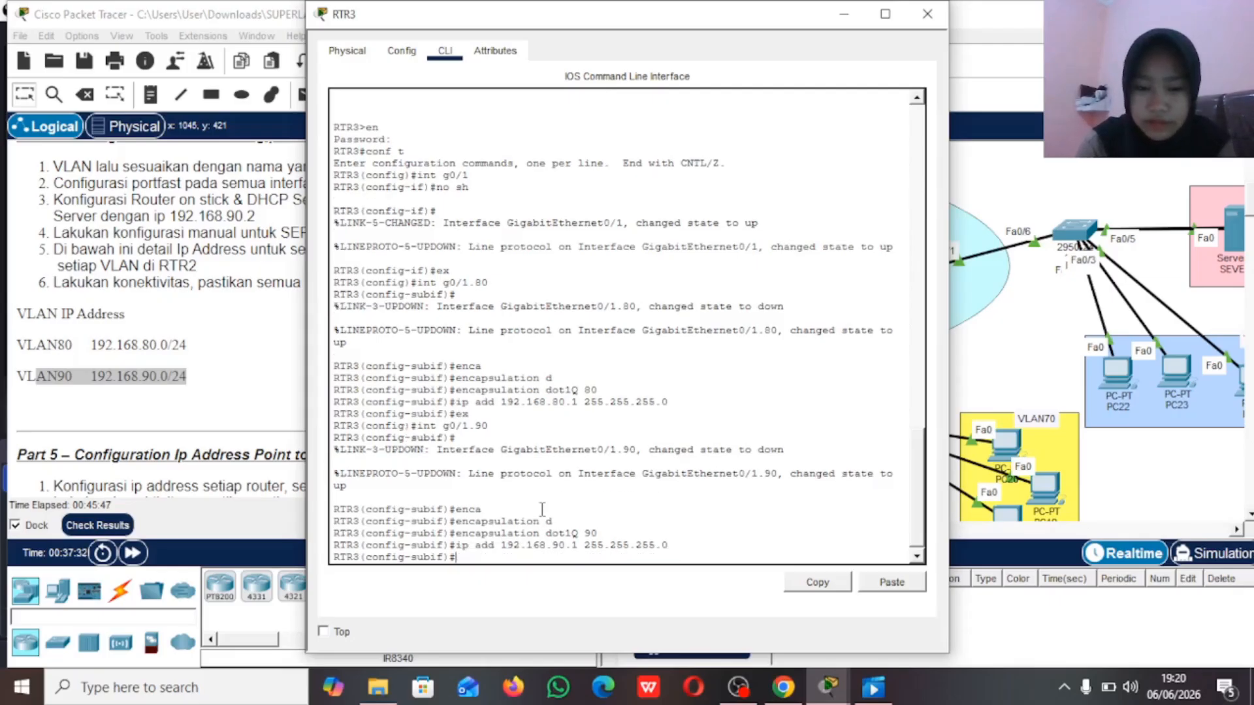
text(ex)
key(Return)
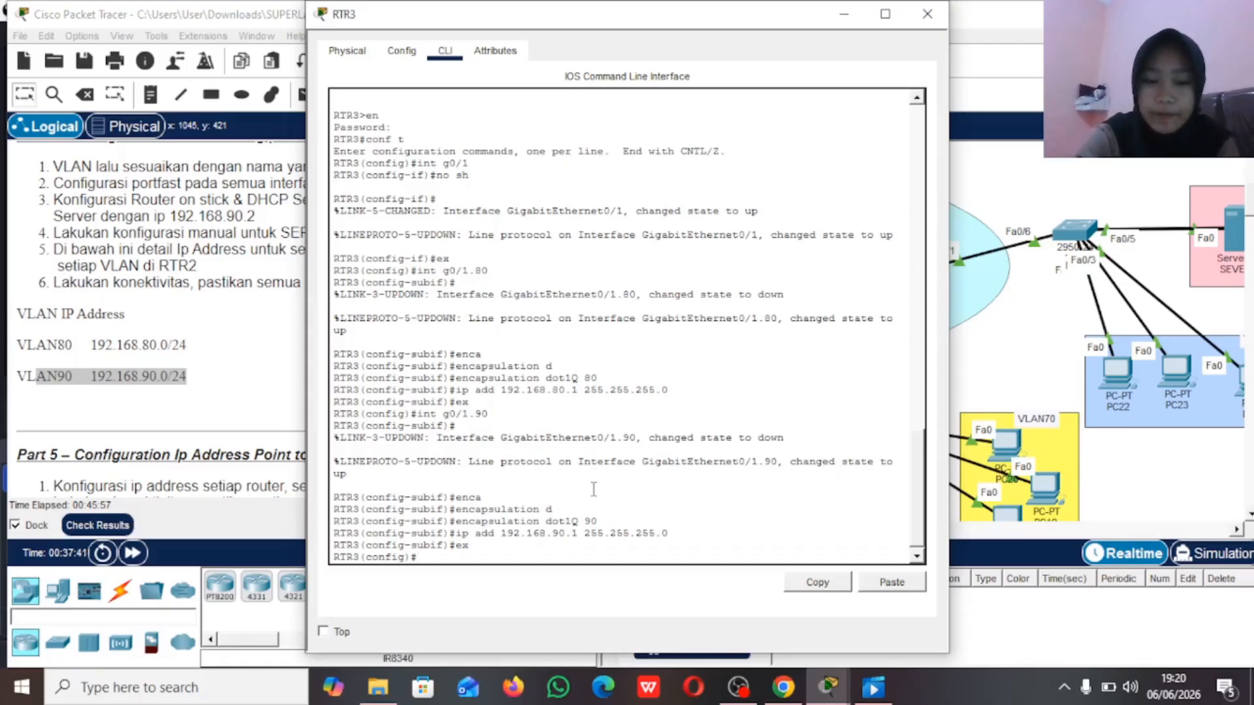
Step: Check the DHCP requirement in the lab instructions and create a DHCP pool named VLAN80 on RTR3
click(239, 333)
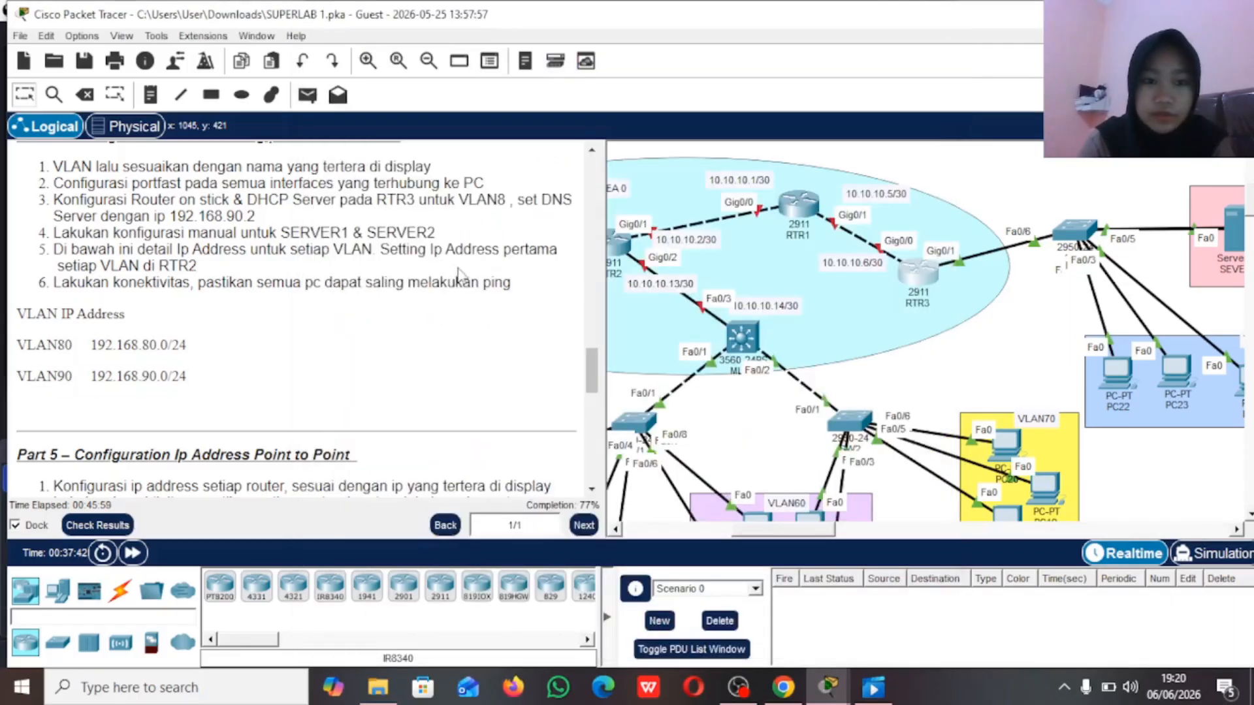
drag(456, 199, 509, 197)
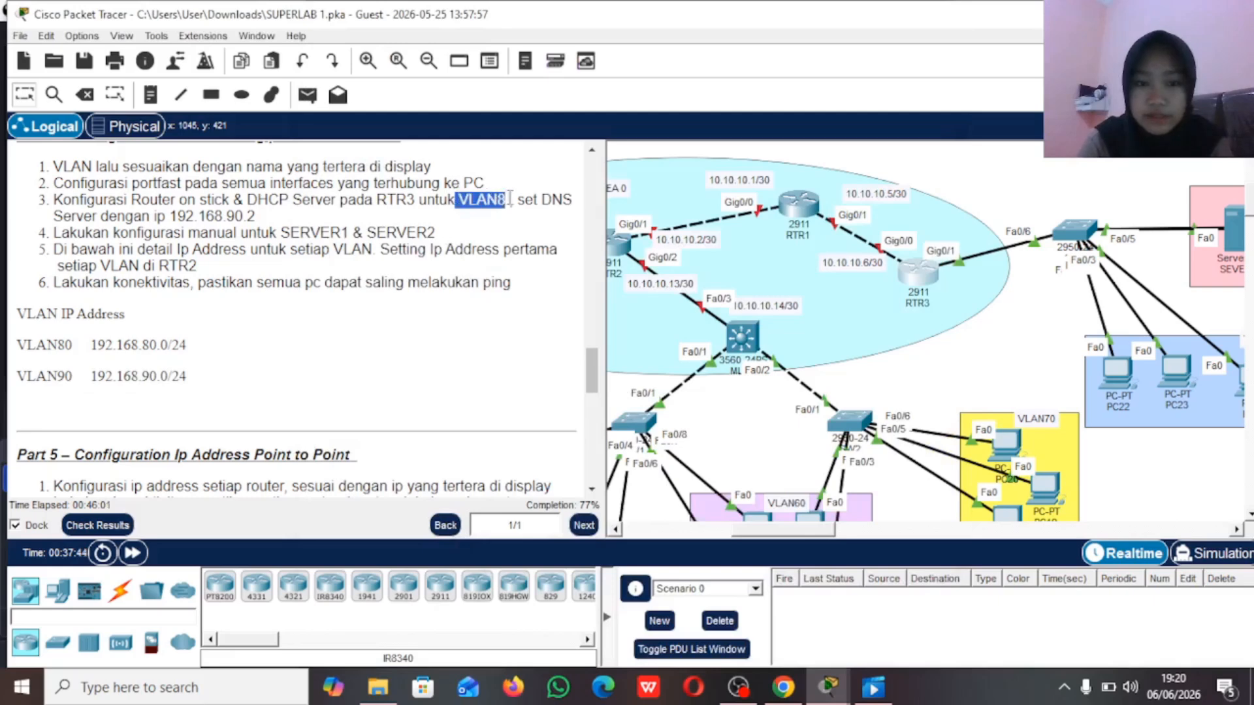
click(920, 288)
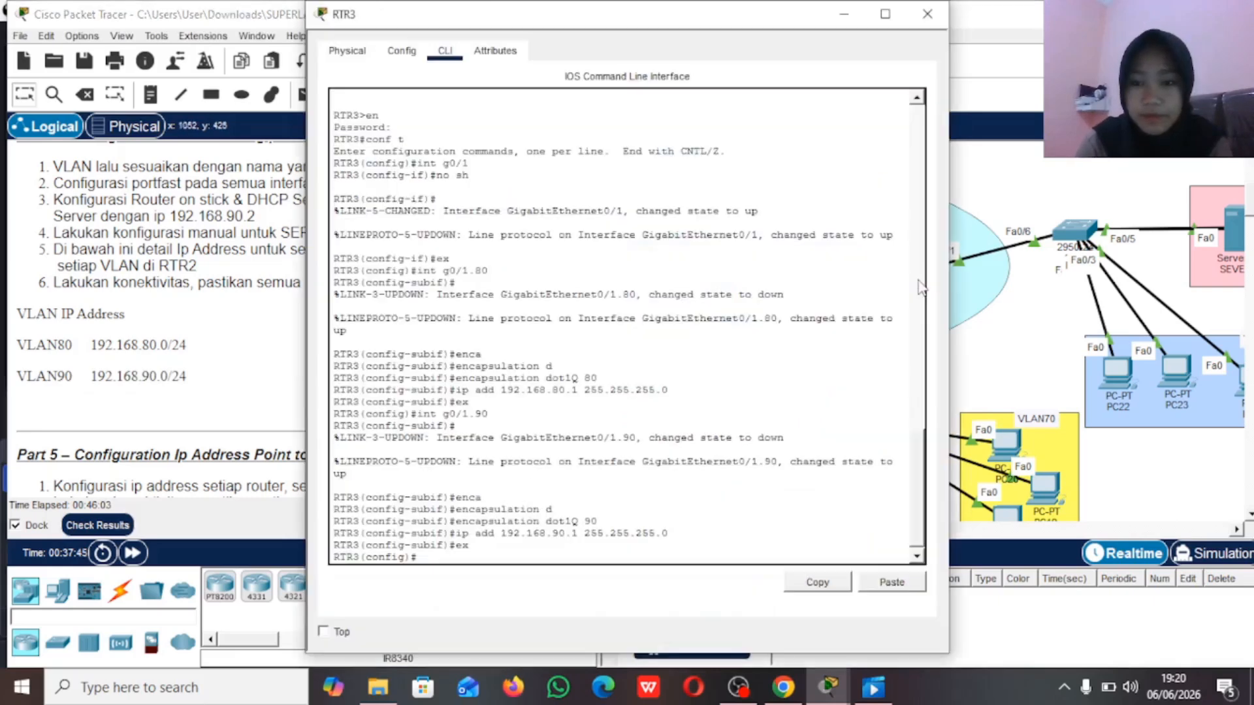
text(ip)
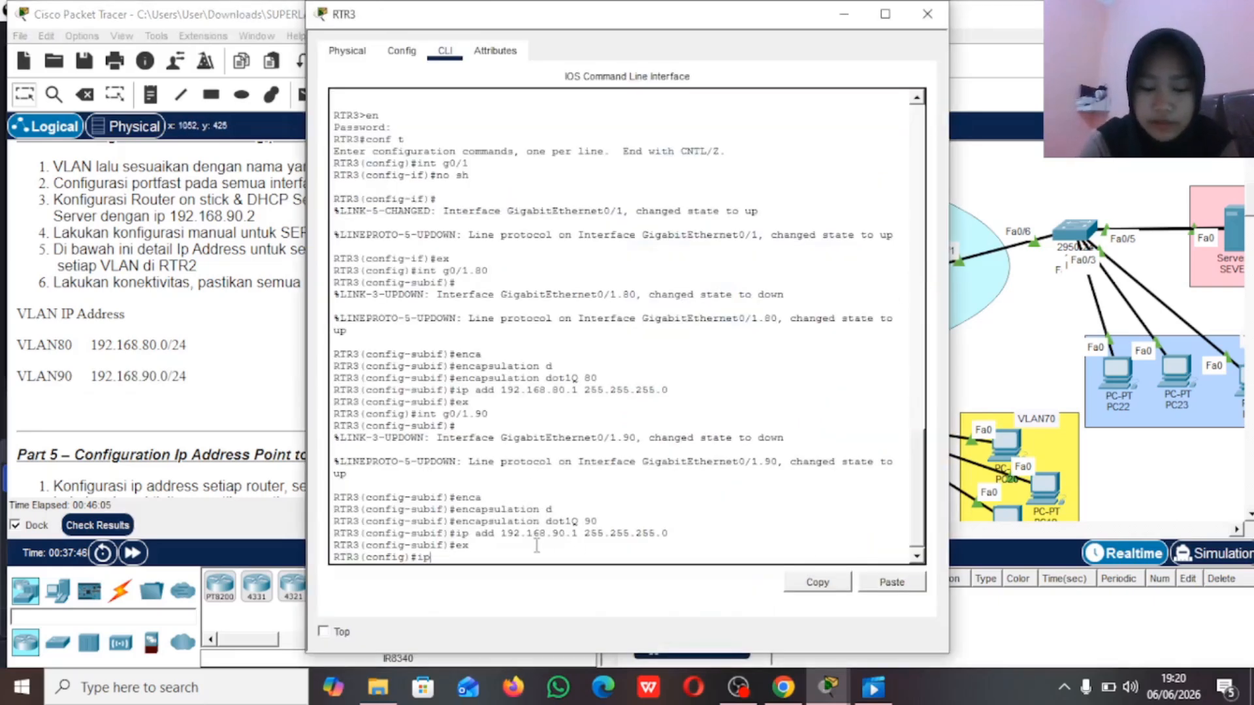
text( dhcp pool VLAN80)
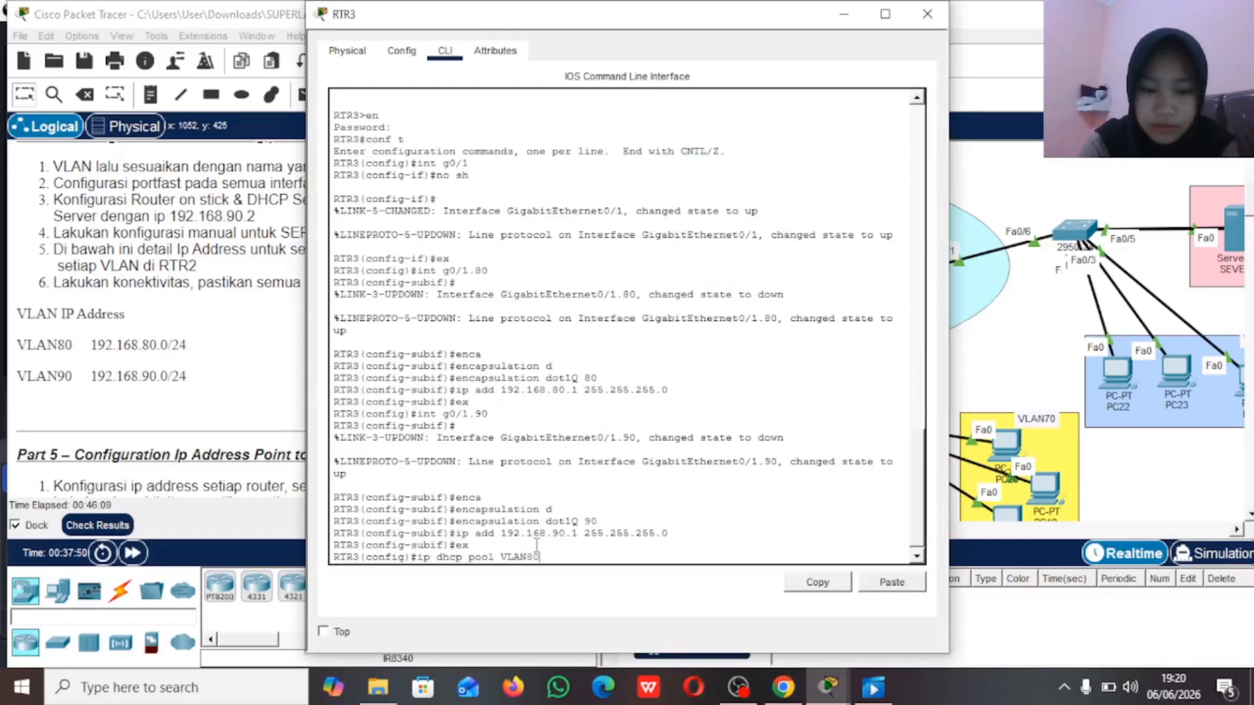
key(Return)
Step: Set the VLAN80 DHCP pool's network to 192.168.80.0 with mask 255.255.255.0
text(e)
text(net)
key(Tab)
text(192.168.)
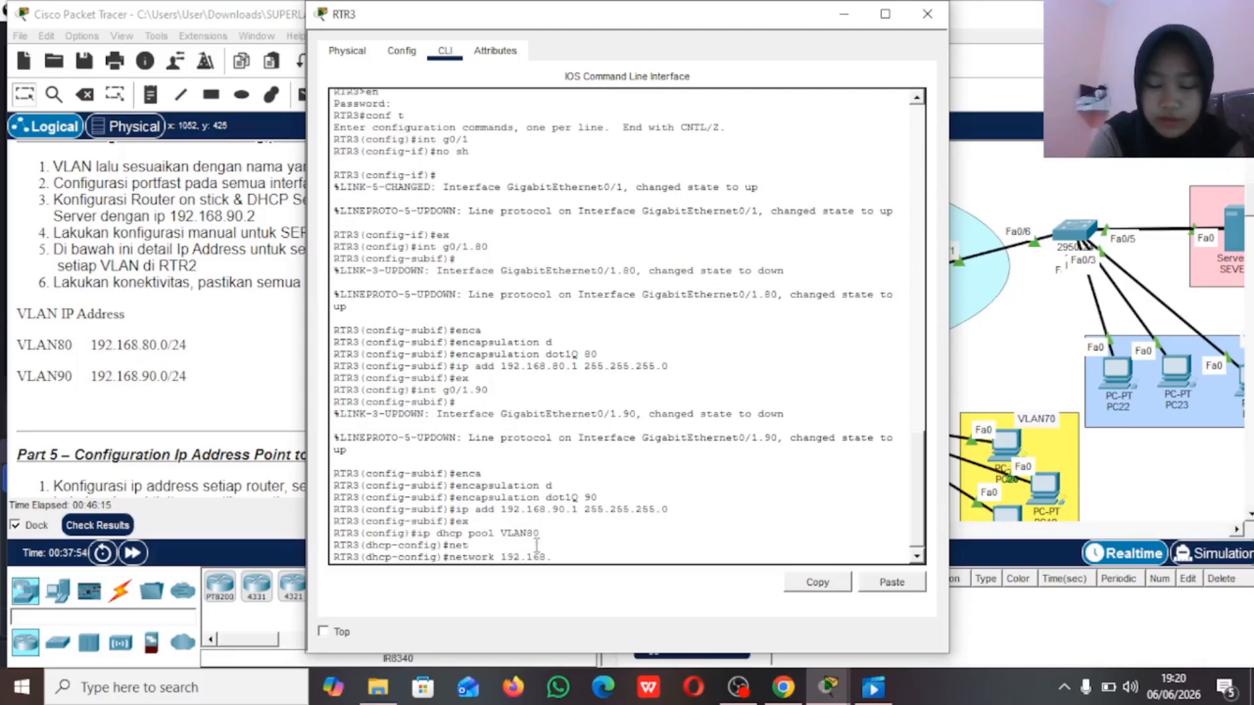
text(80.)
text(0 2)
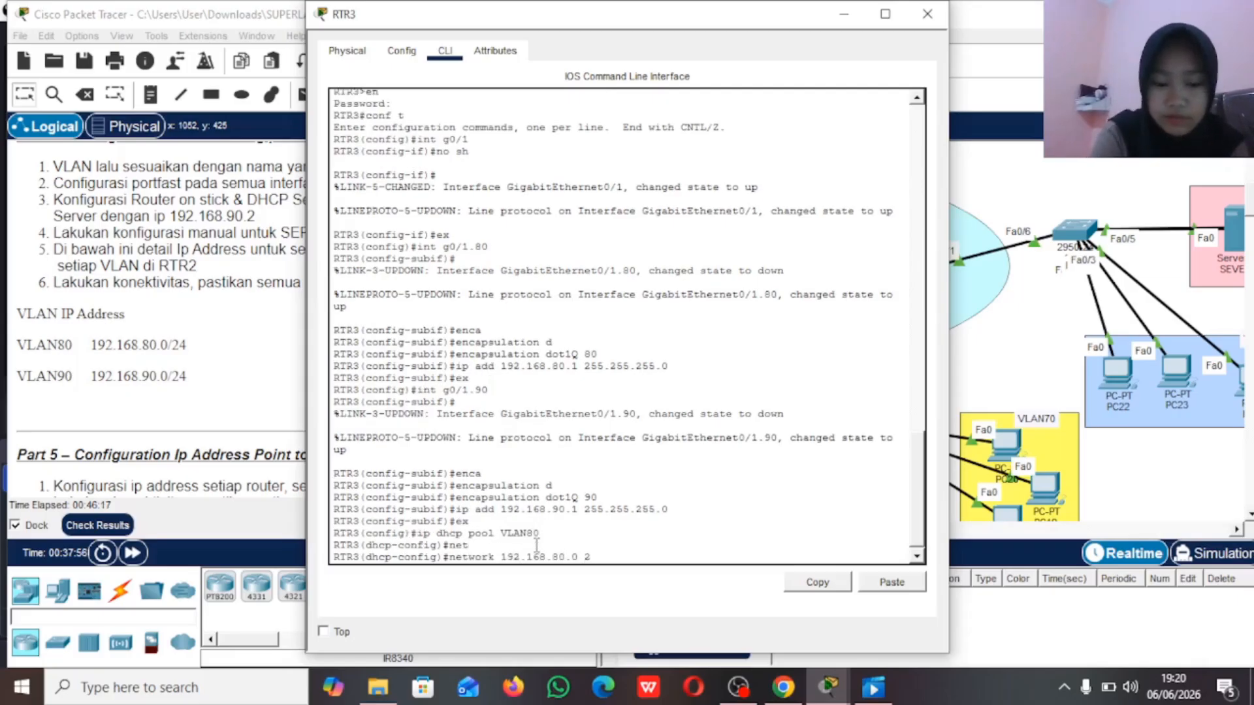
text(55.255.255.)
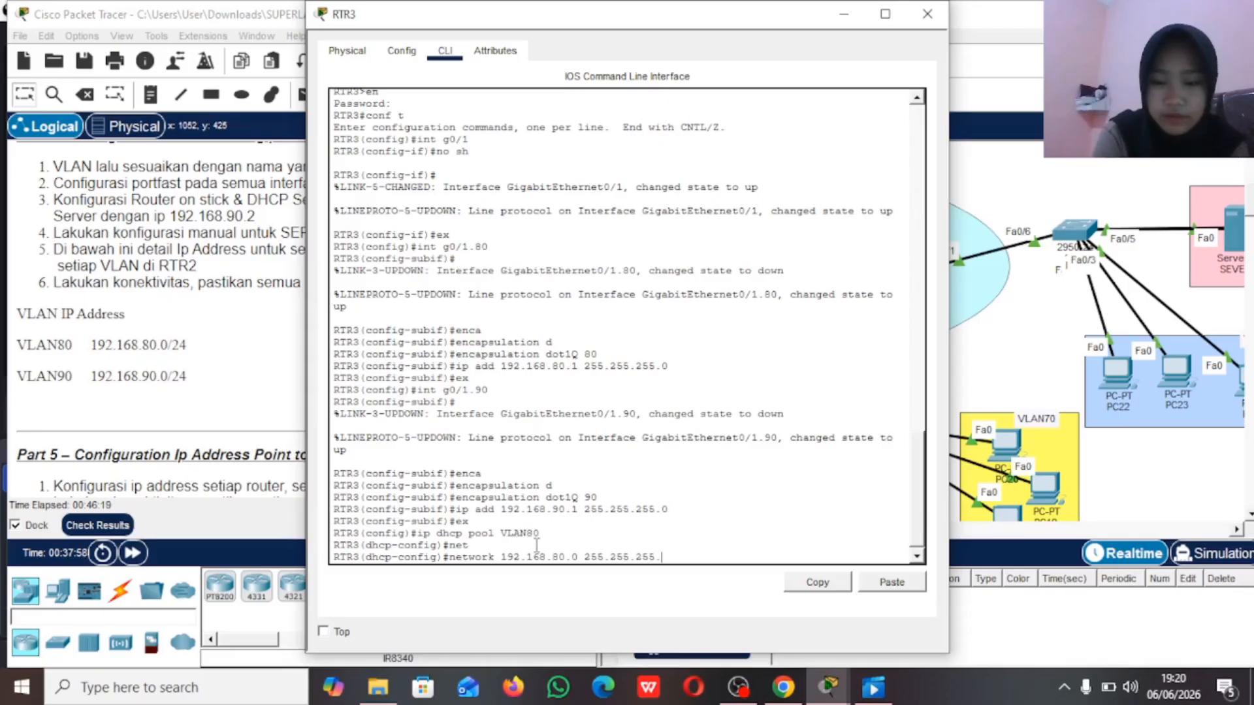
text(0)
key(Return)
Step: Set the VLAN80 DHCP pool's default router to 192.168.80.2
text(defa)
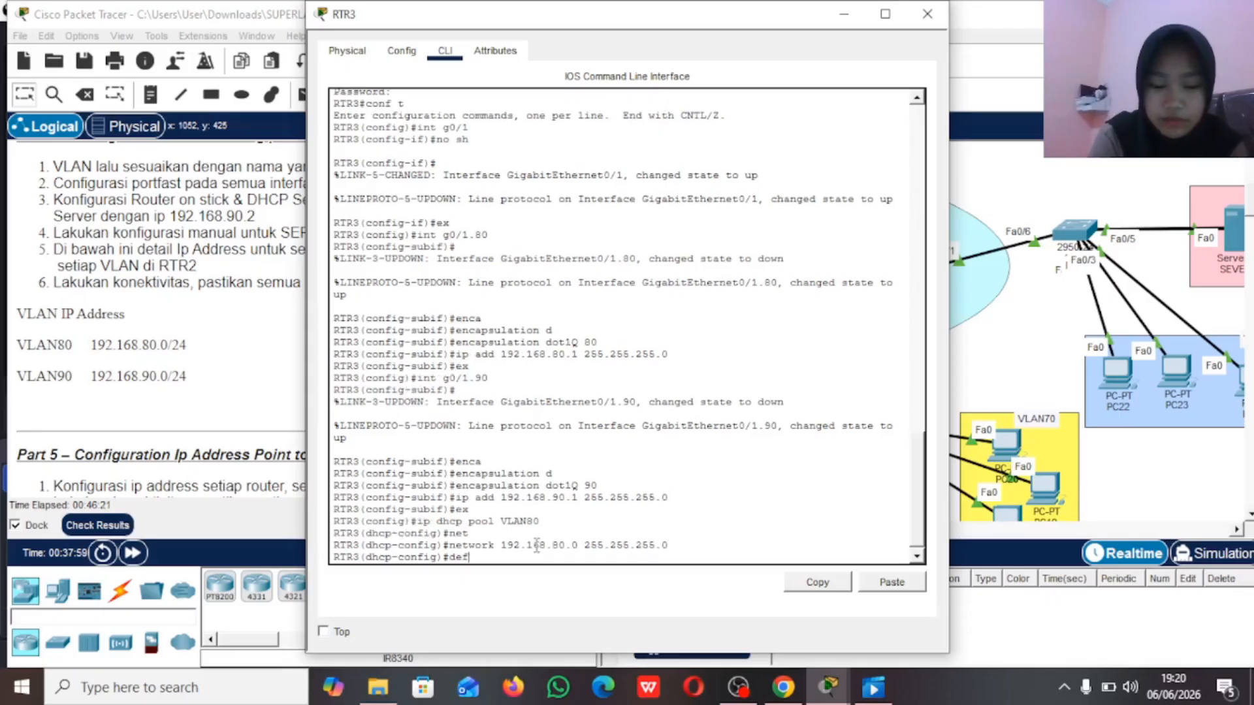
key(Tab)
text(192.168.)
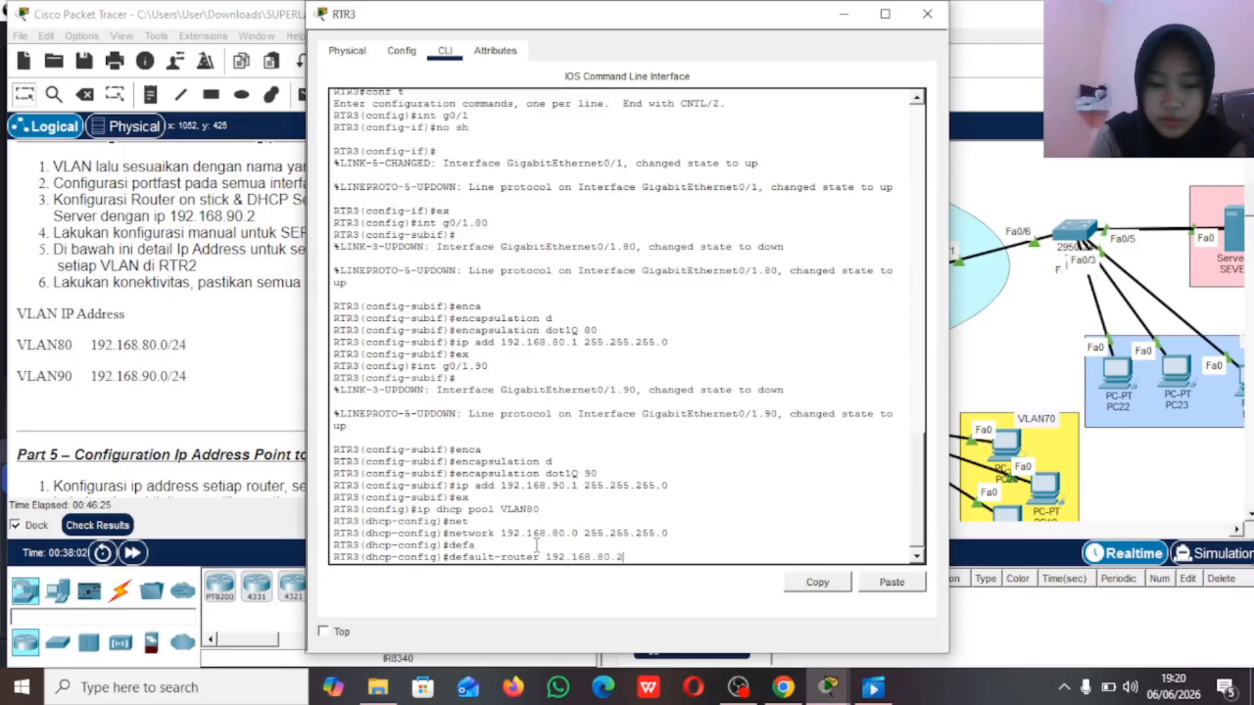
text(80.2)
key(Return)
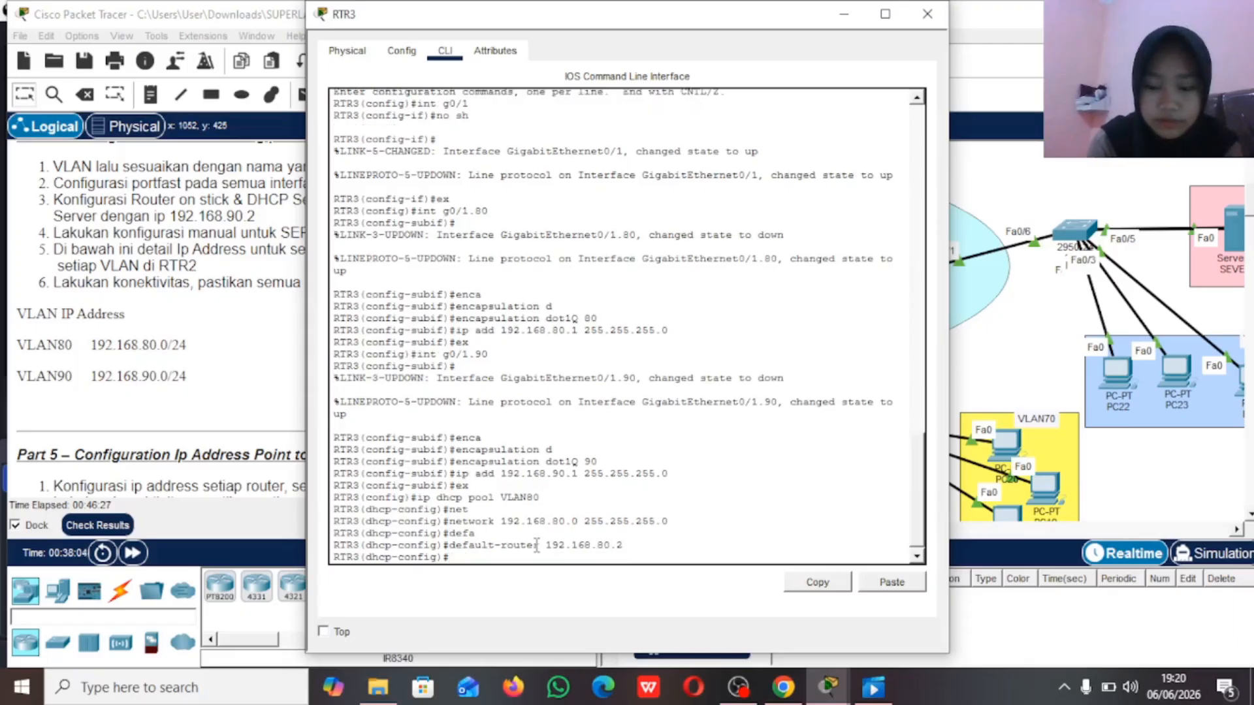
Step: Remove the default router 192.168.80.2 from the VLAN80 DHCP pool with the no form of the command
key(Up)
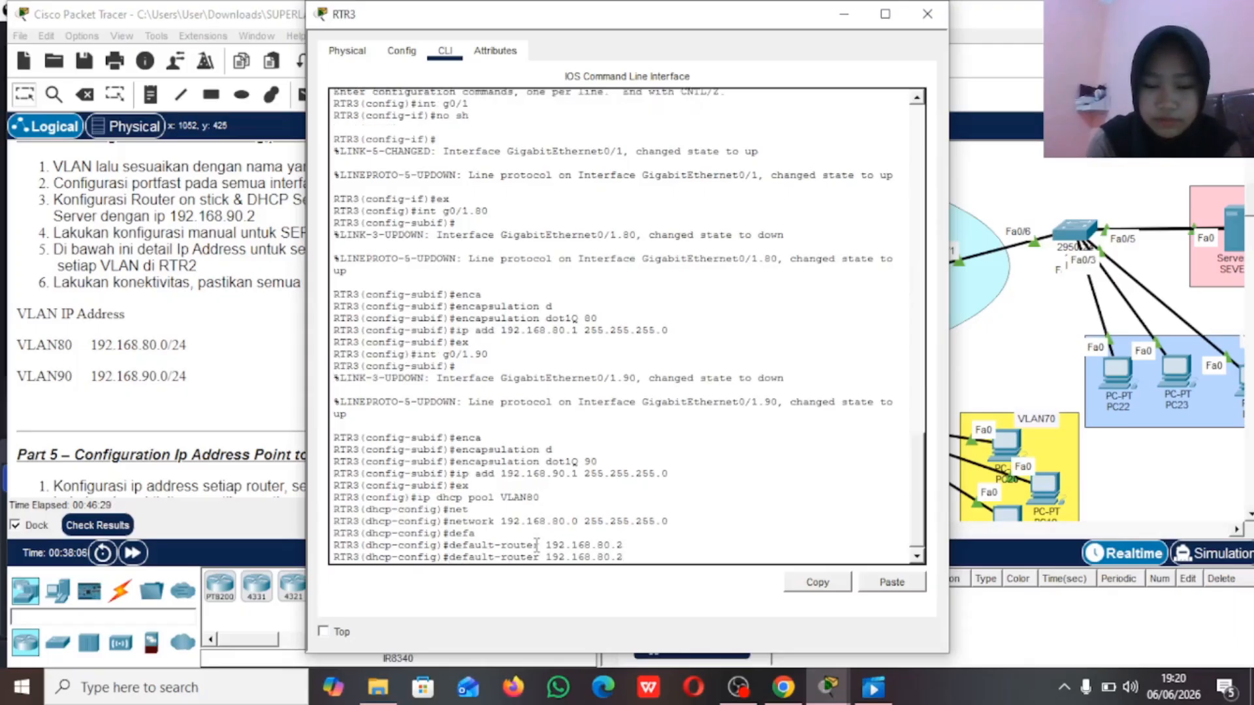
key(Left)
key(Left)
key(Left)
key(Left)
key(Left)
key(Left)
key(Left)
key(Left)
key(Left)
key(Left)
key(Left)
key(Left)
key(Left)
key(Left)
text(no)
key(Return)
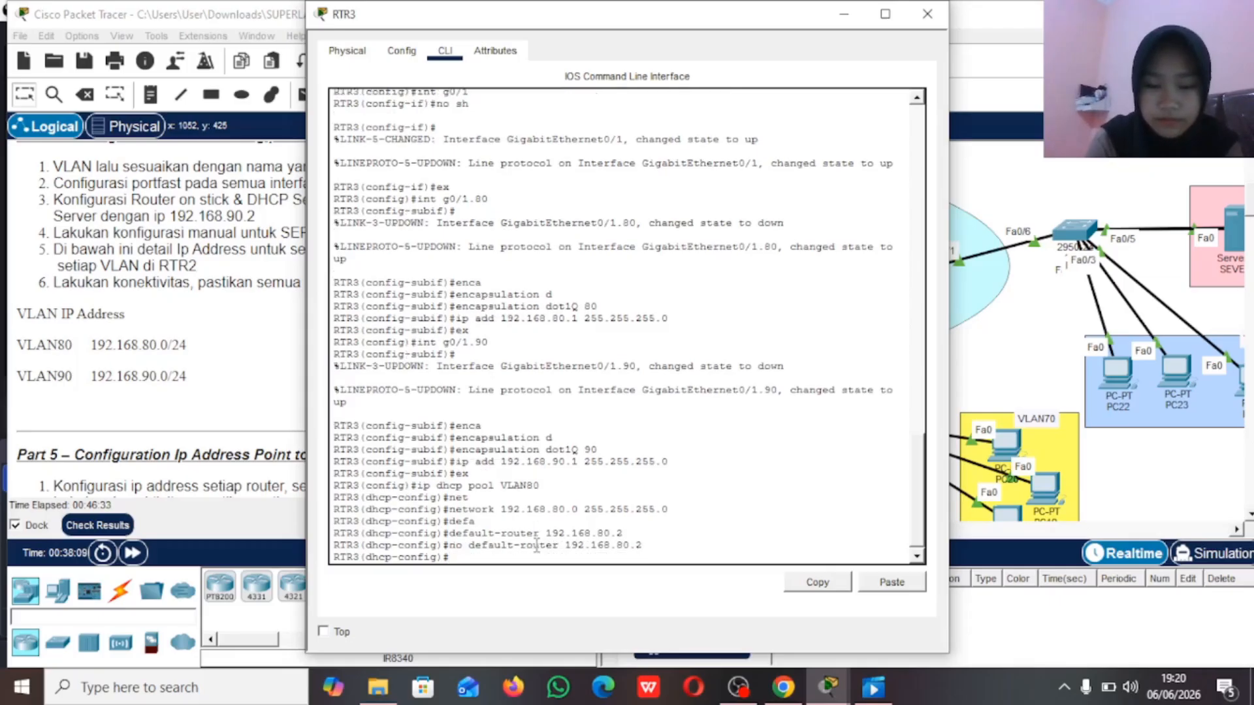
Step: Set the VLAN80 DHCP pool's default router to 192.168.80.1
text(defa)
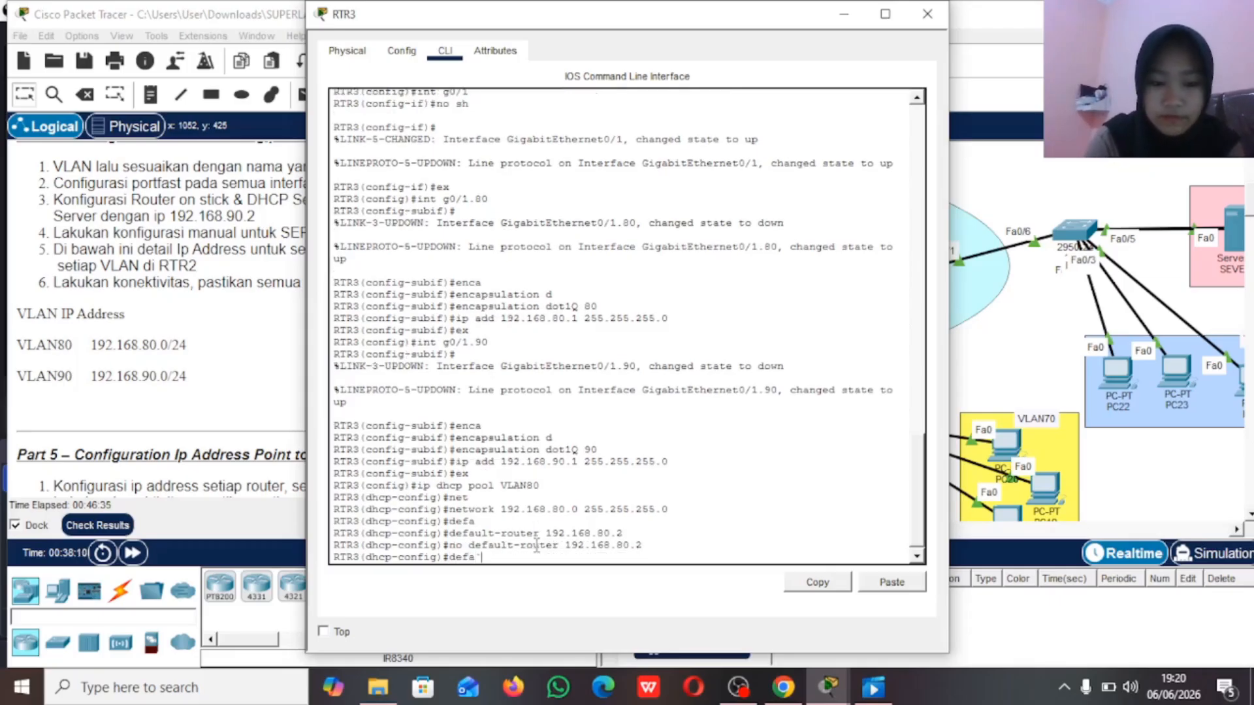
key(Tab)
text(192.168.80.1)
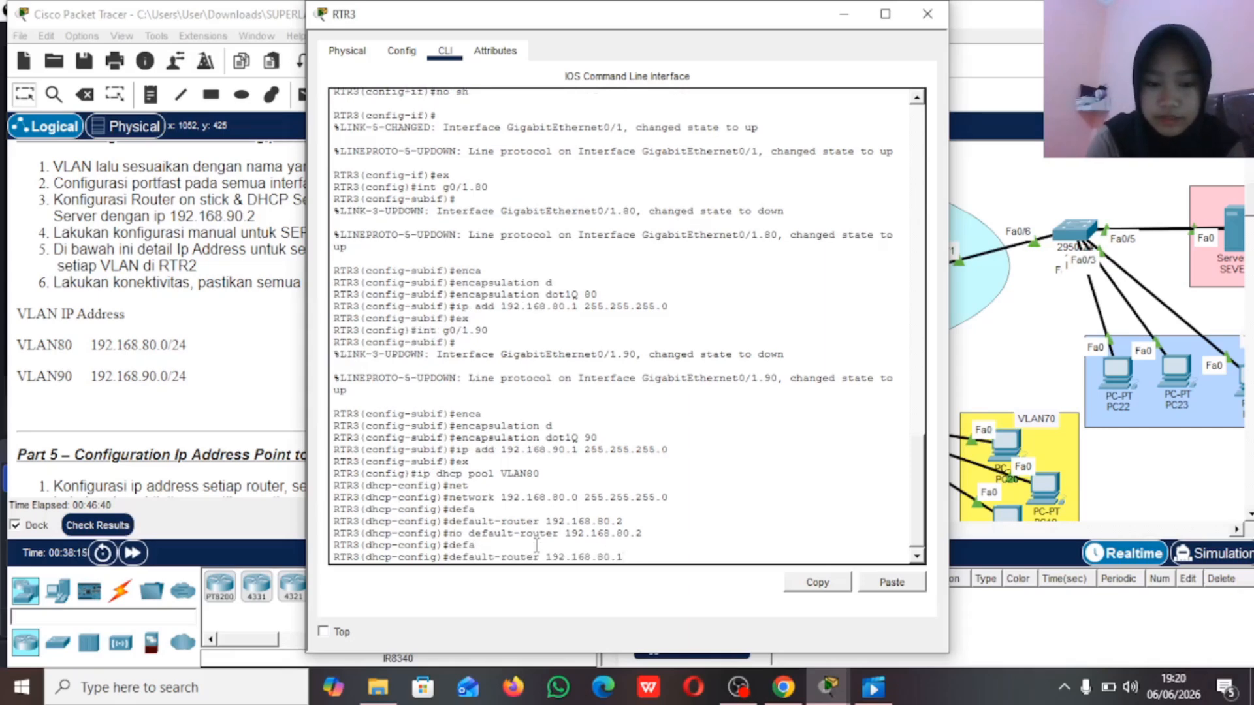
key(Return)
Step: Set the VLAN80 DHCP pool's DNS server to 192.168.90.2 and return to global configuration mode
text(dns)
key(Tab)
text(192.168.90/)
key(BackSpace)
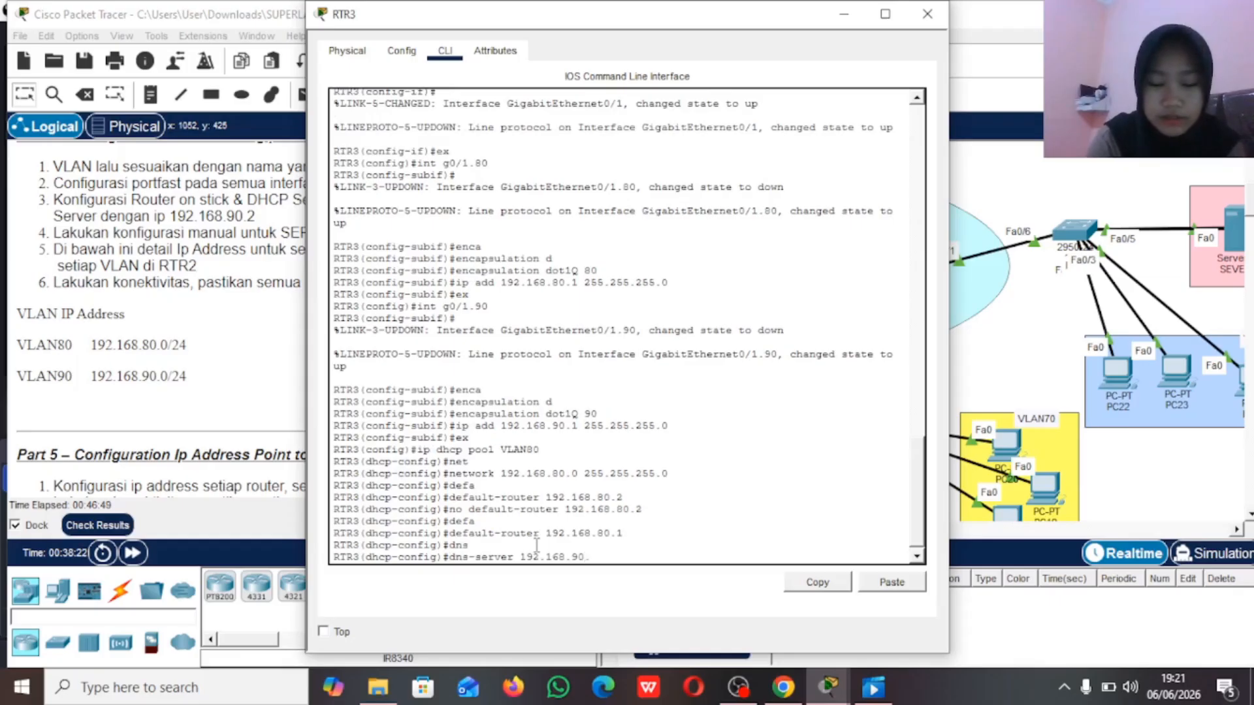
text(.2)
key(Return)
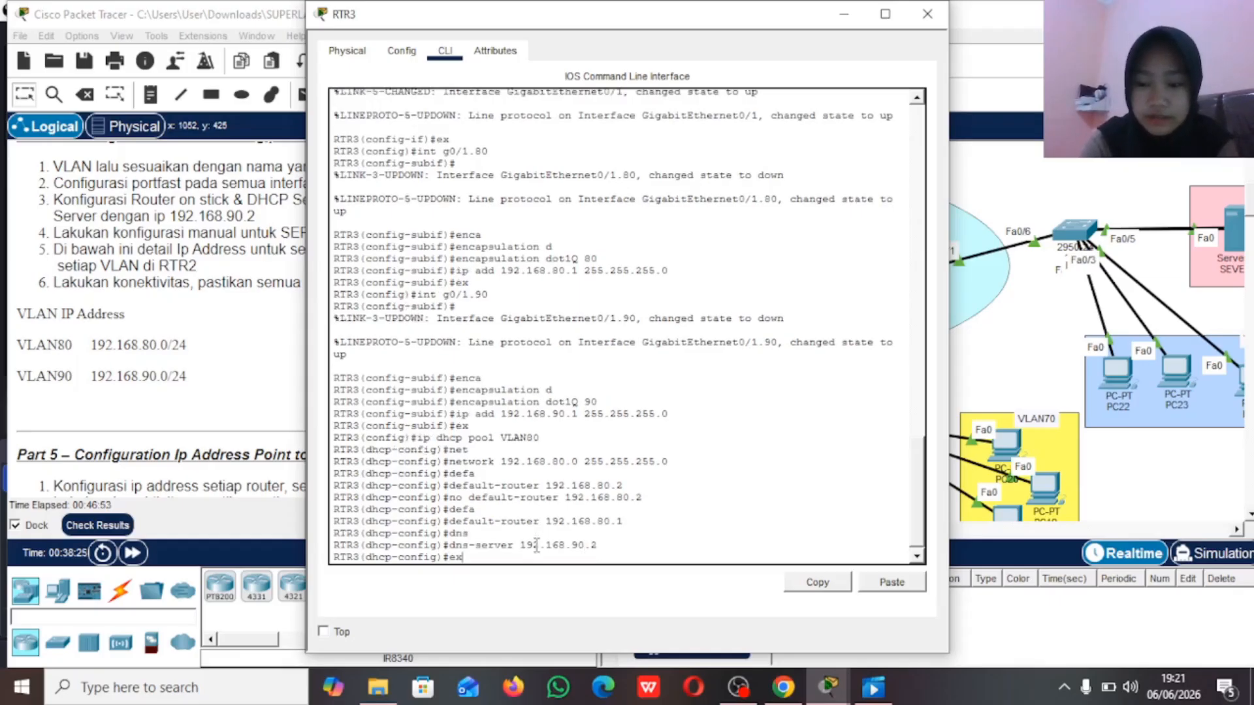
key(Return)
Step: Exclude the address 192.168.80.1 from DHCP assignment in RTR3's global configuration
text(ip dhcp ex)
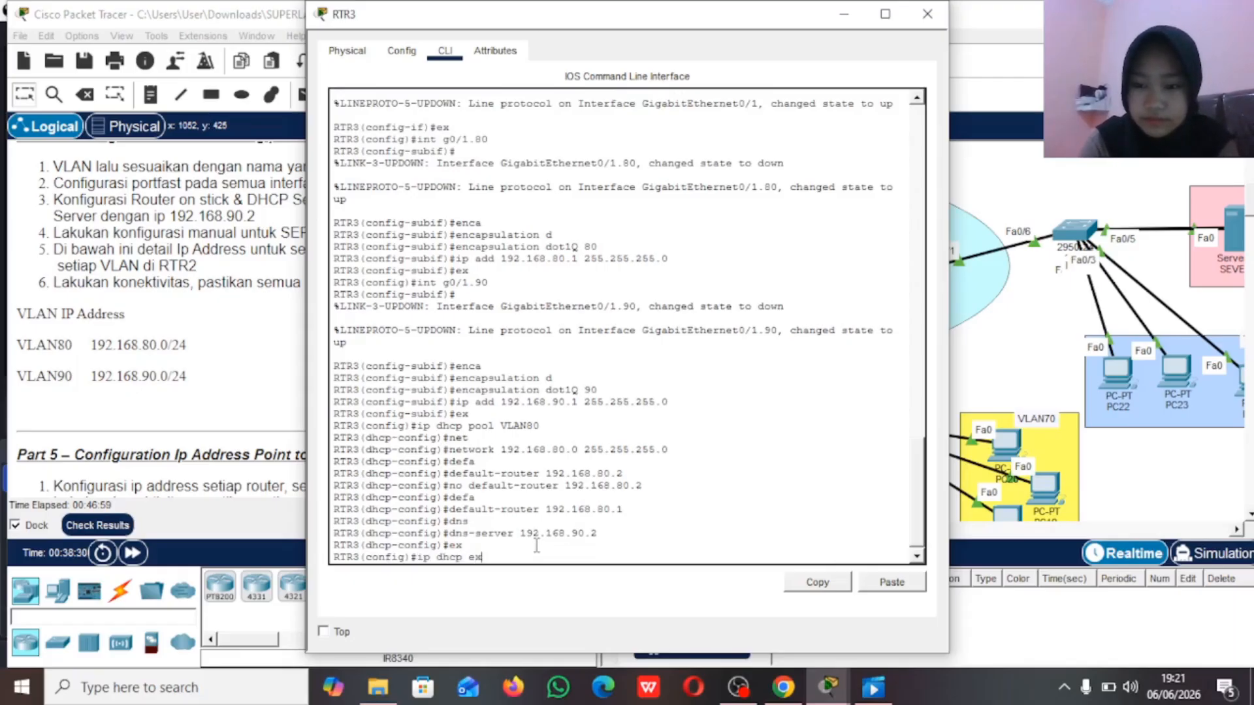
text(ll)
key(Tab)
key(BackSpace)
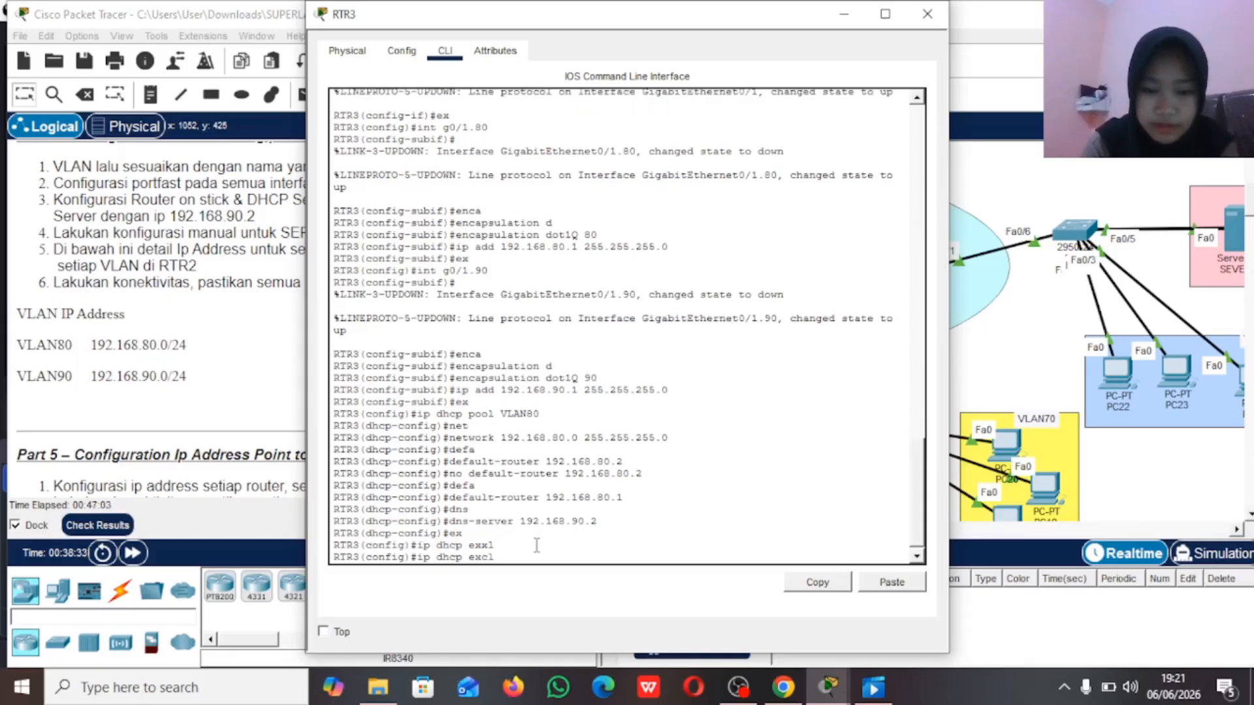
text(l)
key(Tab)
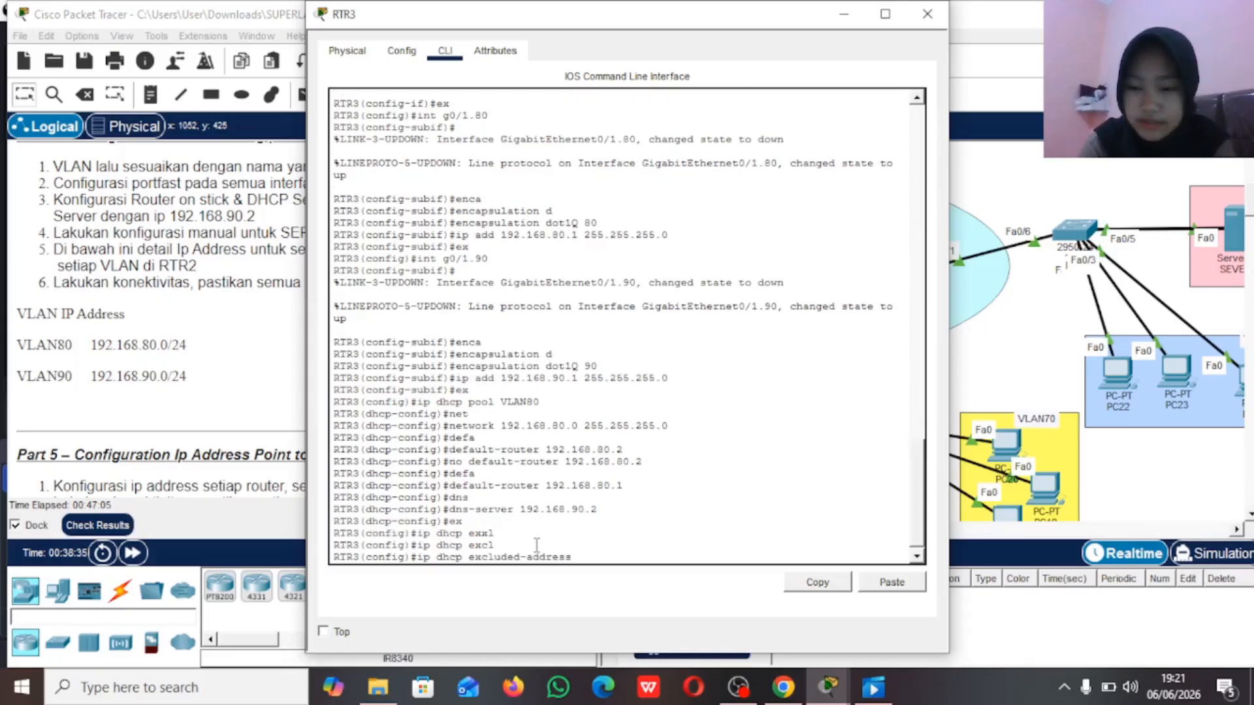
text(192.16)
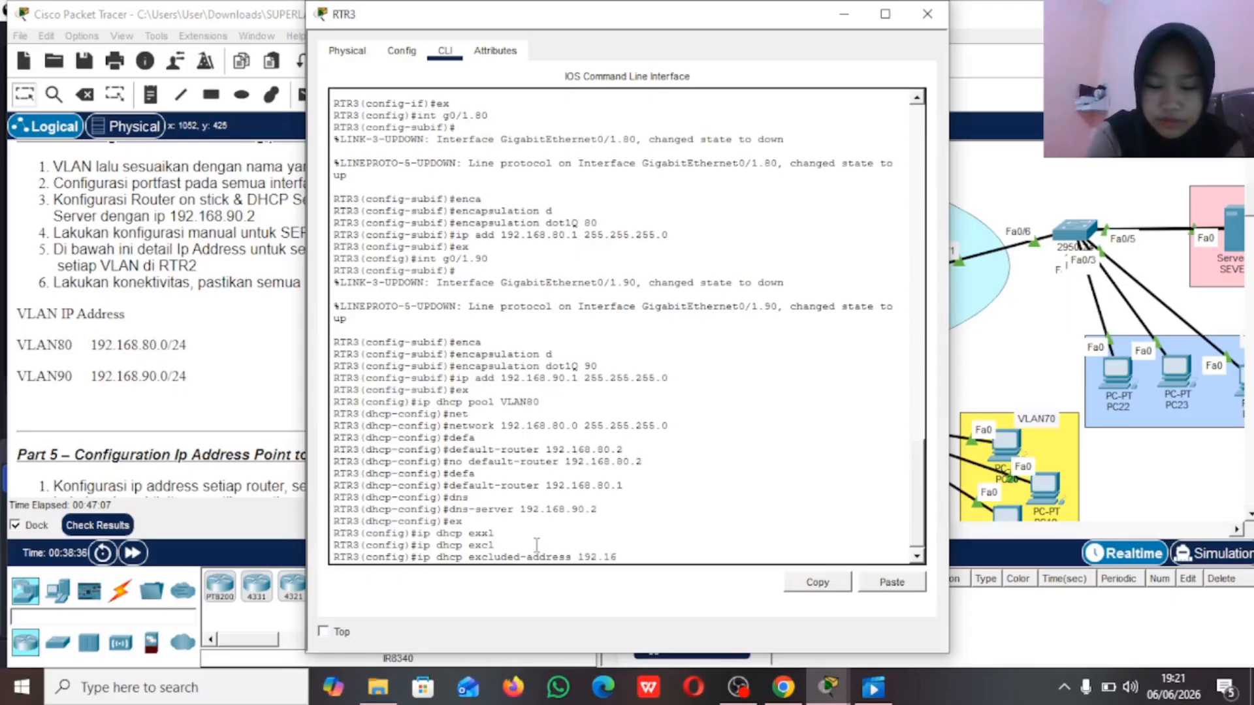
text(8.80.1)
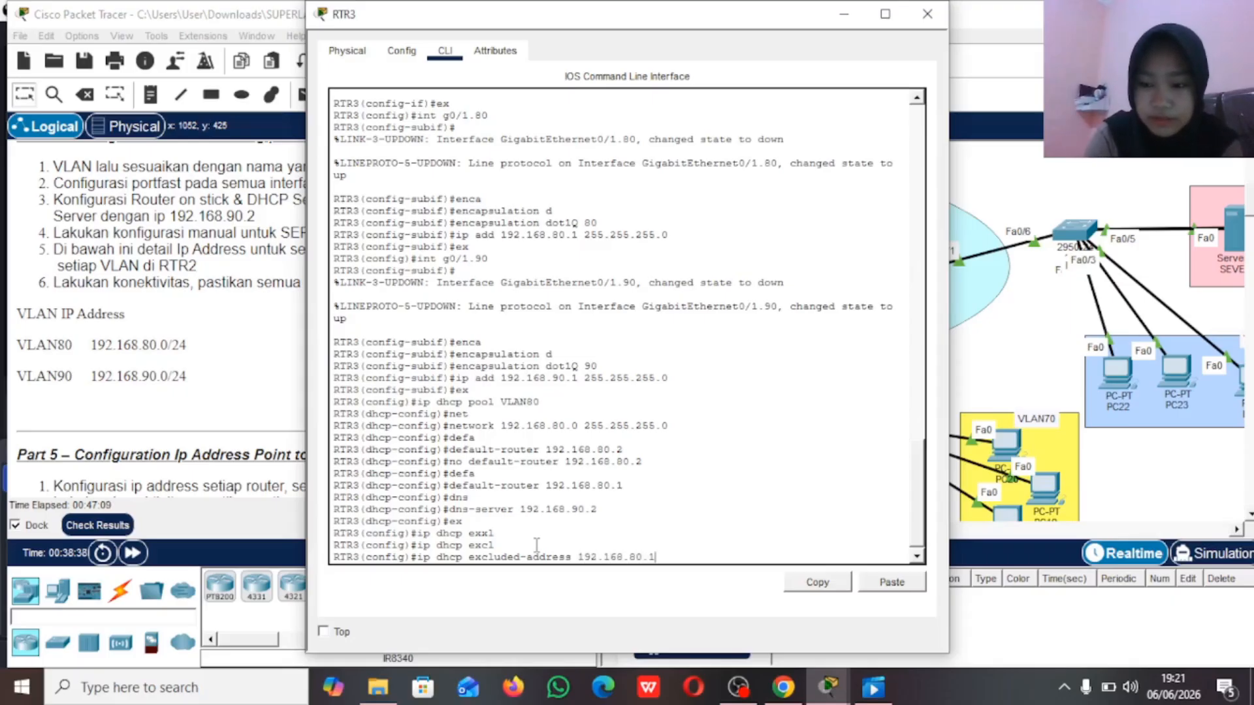
key(Return)
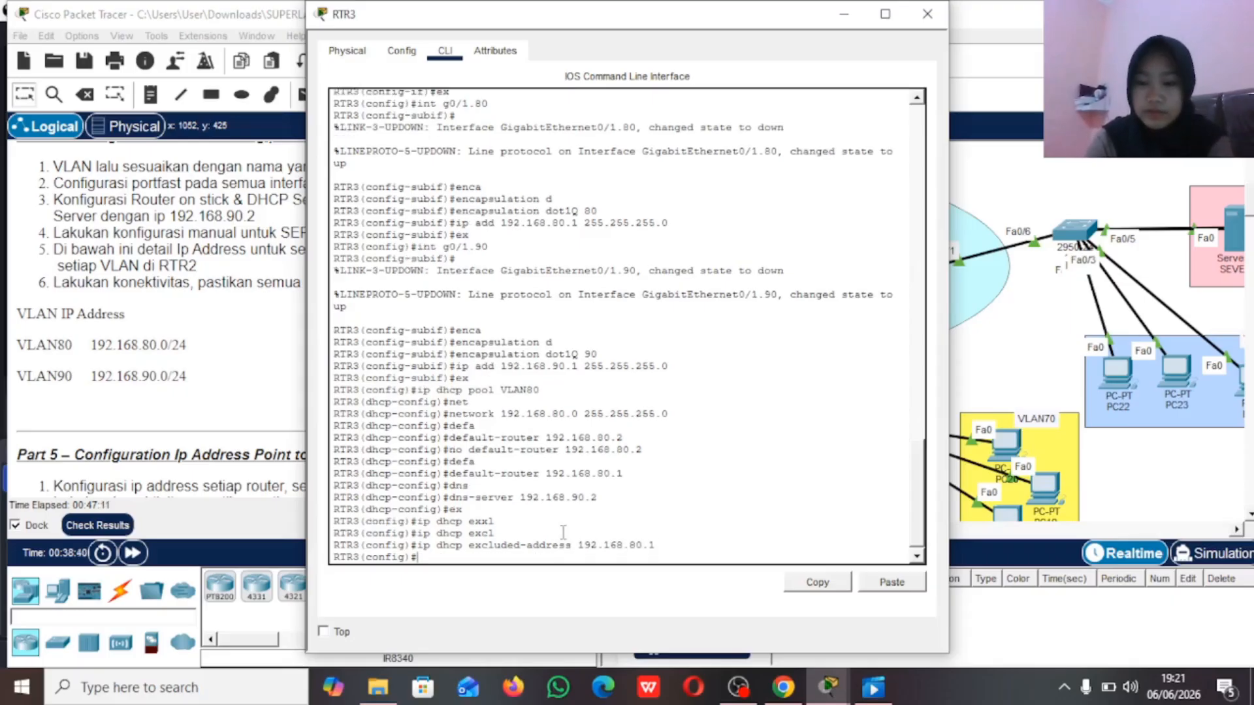
Step: Switch PC22's IPv4 configuration in VLAN80 from static to DHCP and put its window away
click(988, 376)
scroll(990, 377, right, 5)
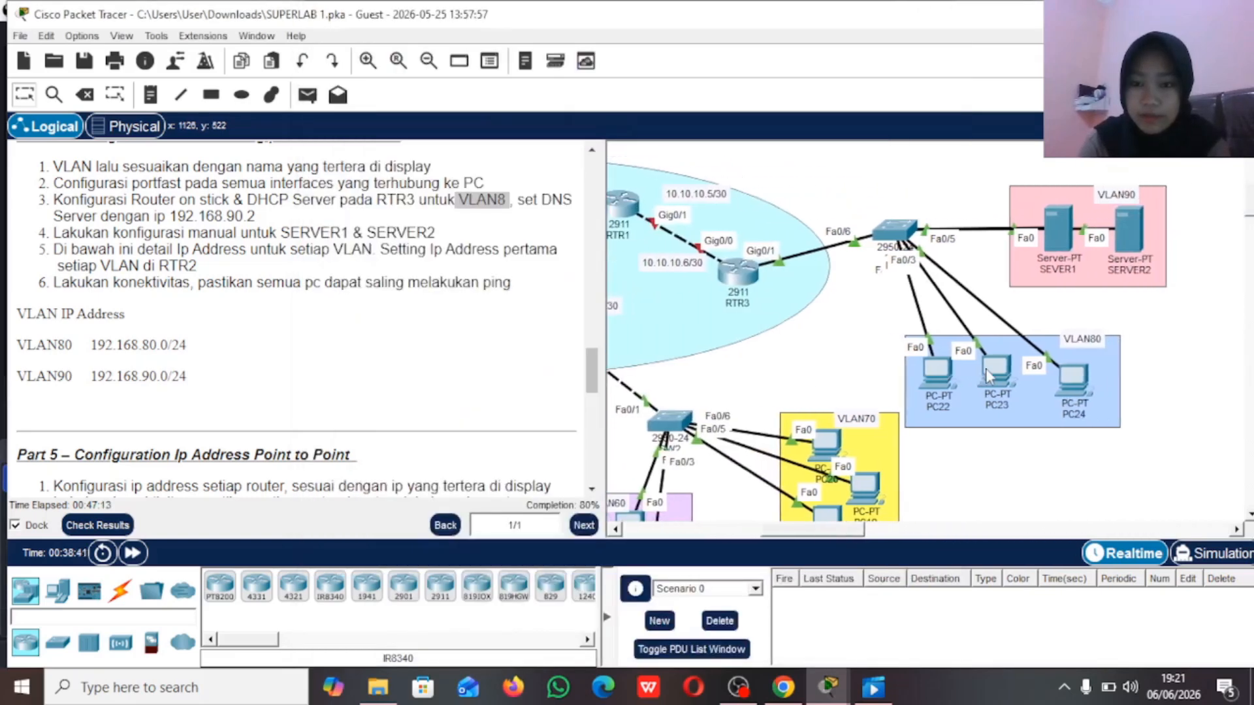
click(773, 388)
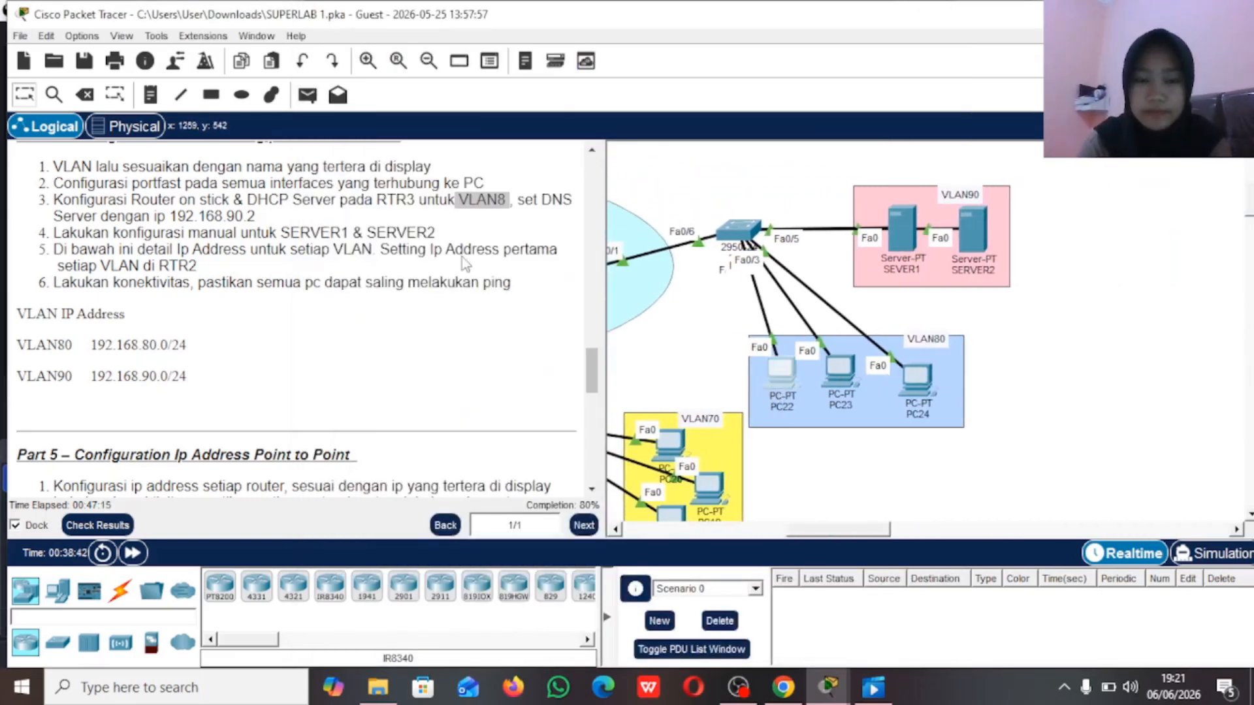
click(781, 382)
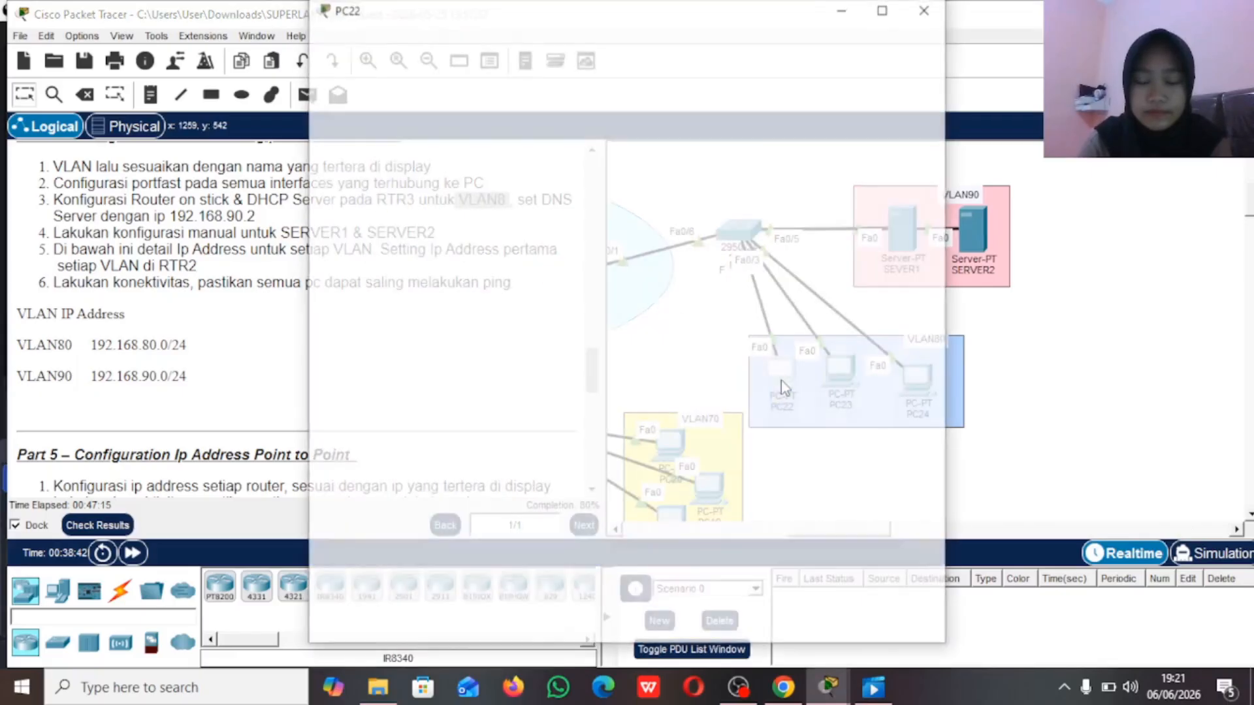
click(455, 51)
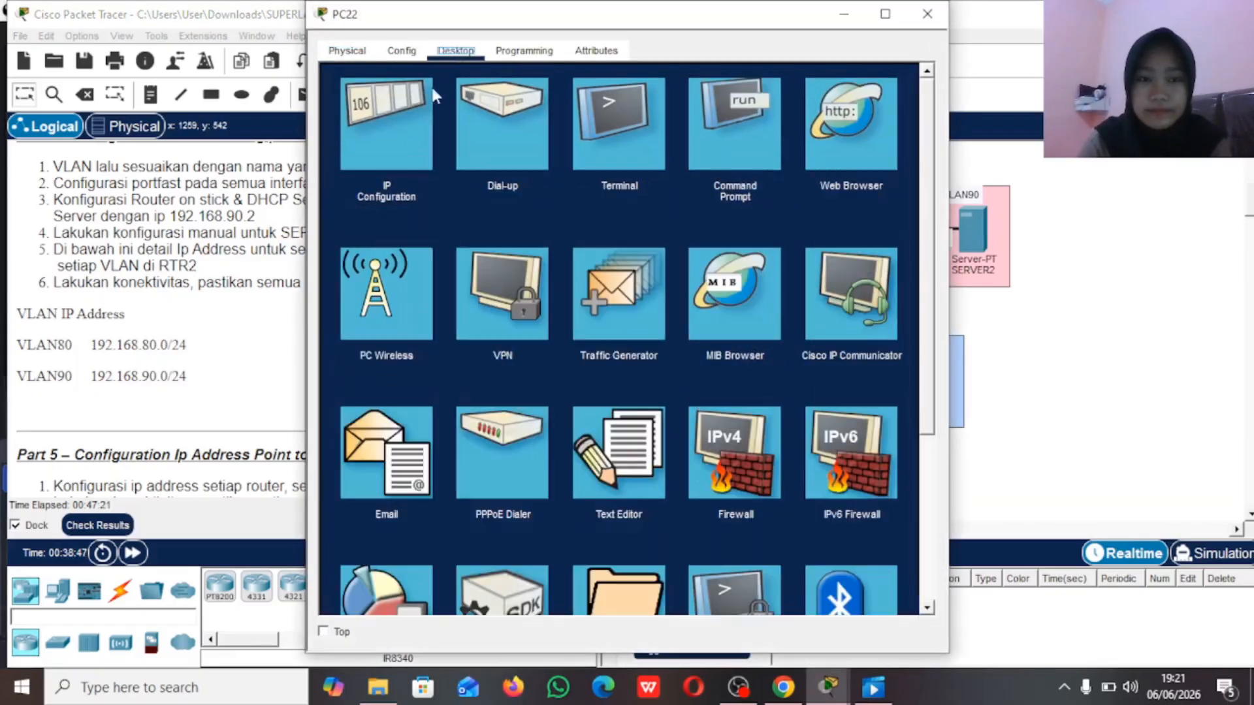
click(374, 137)
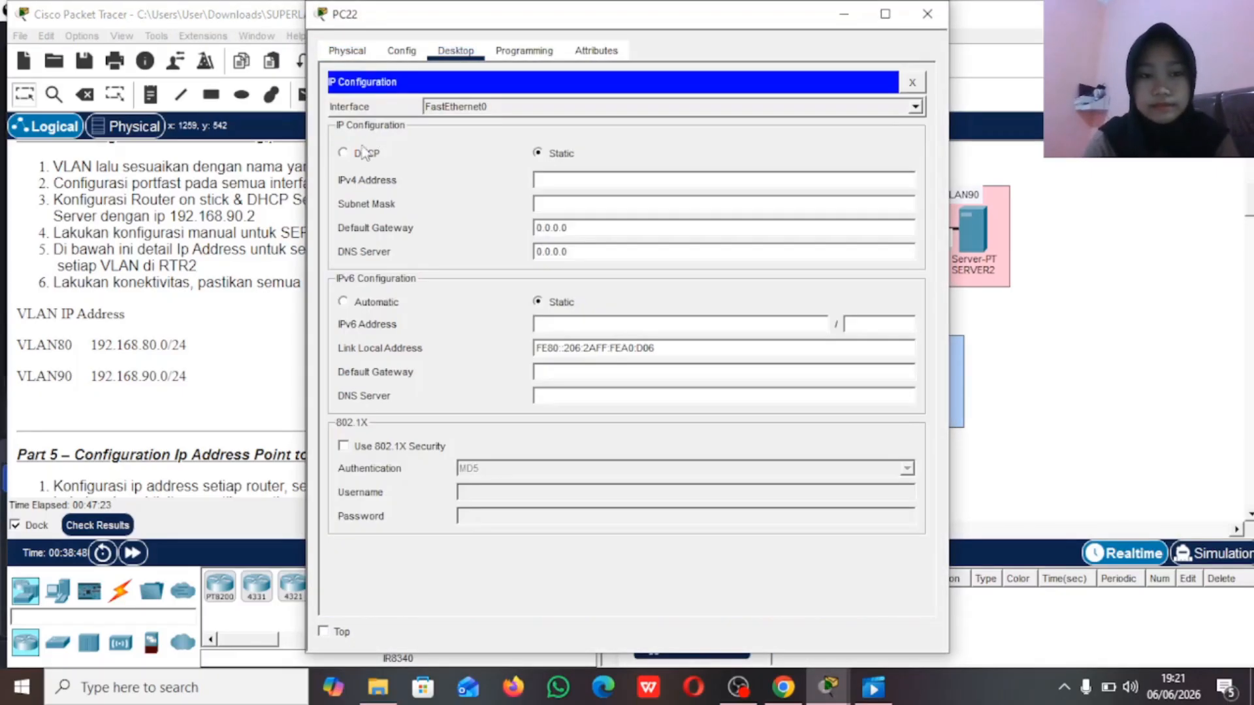
click(362, 153)
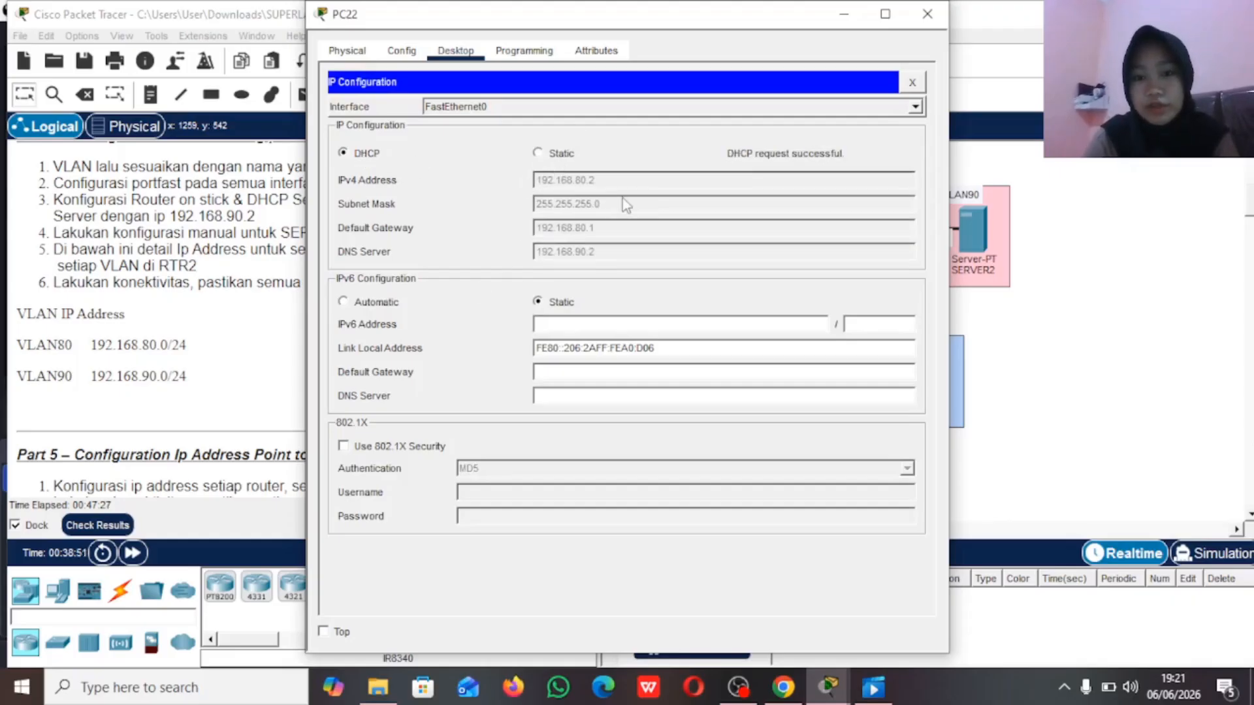
click(840, 16)
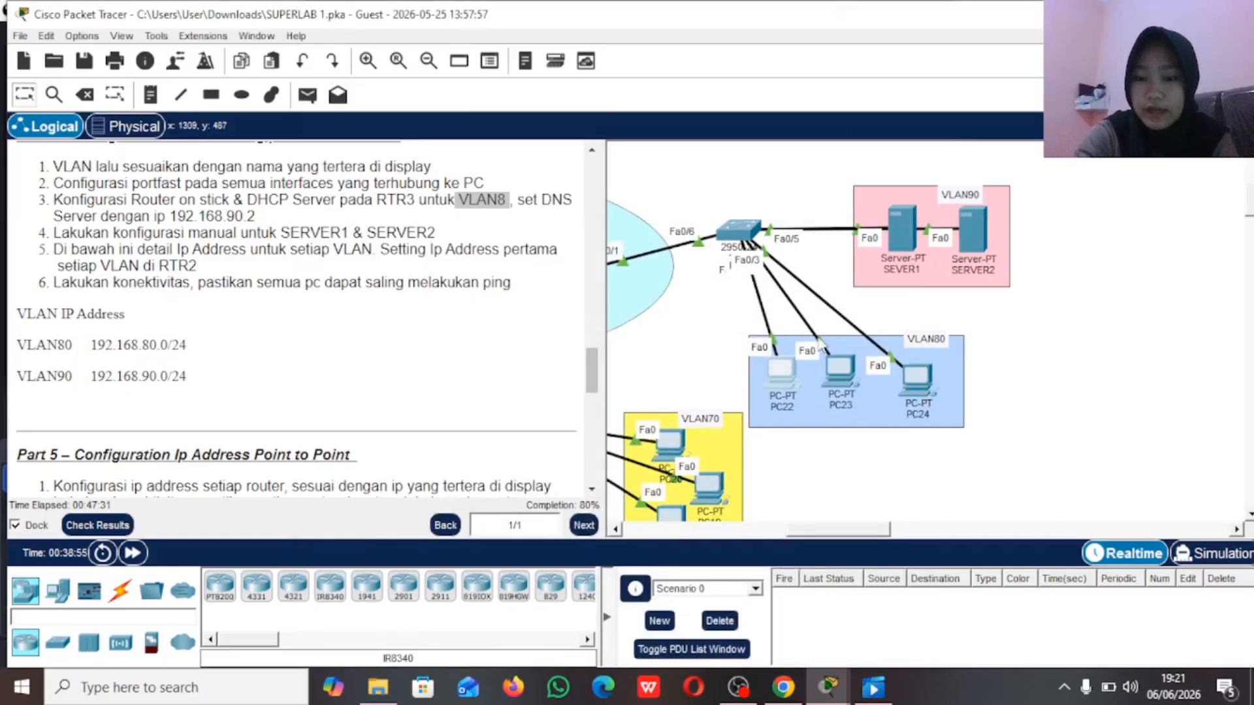
Step: Give SEVER1 in VLAN90 the static IPv4 address 192.168.90.2 with subnet mask 255.255.255.0
scroll(820, 344, right, 3)
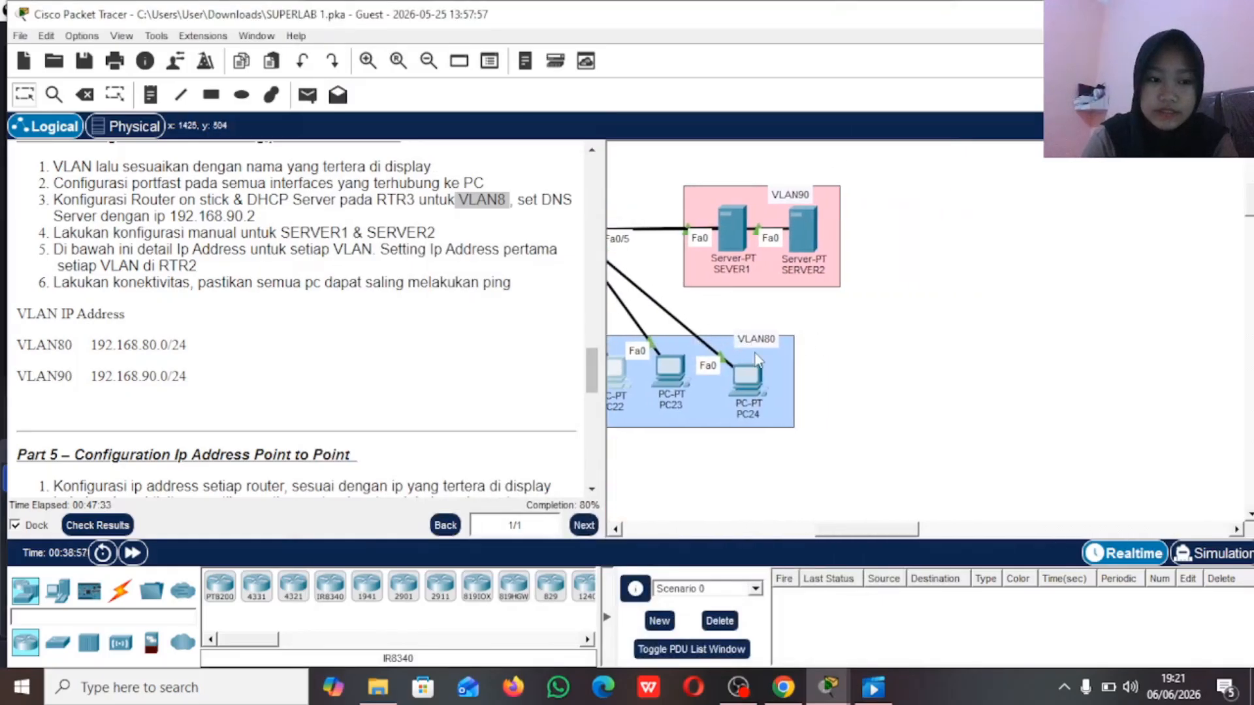
scroll(444, 326, down, 3)
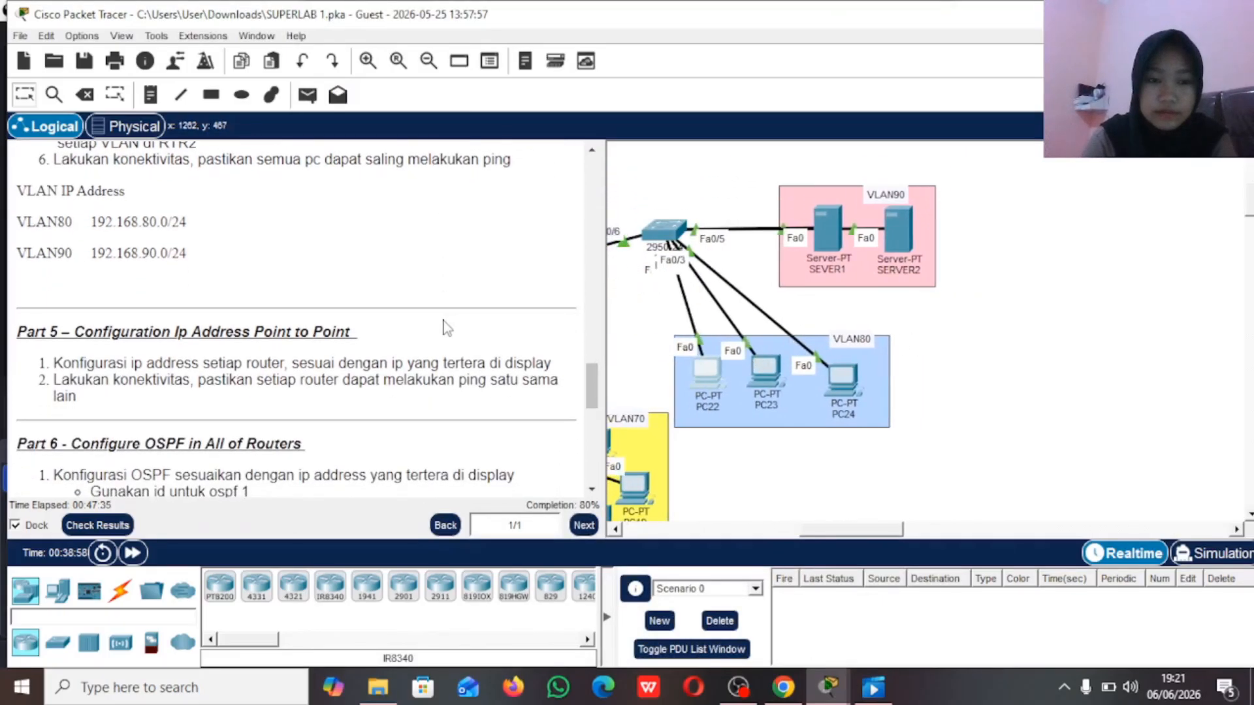
scroll(446, 327, up, 1)
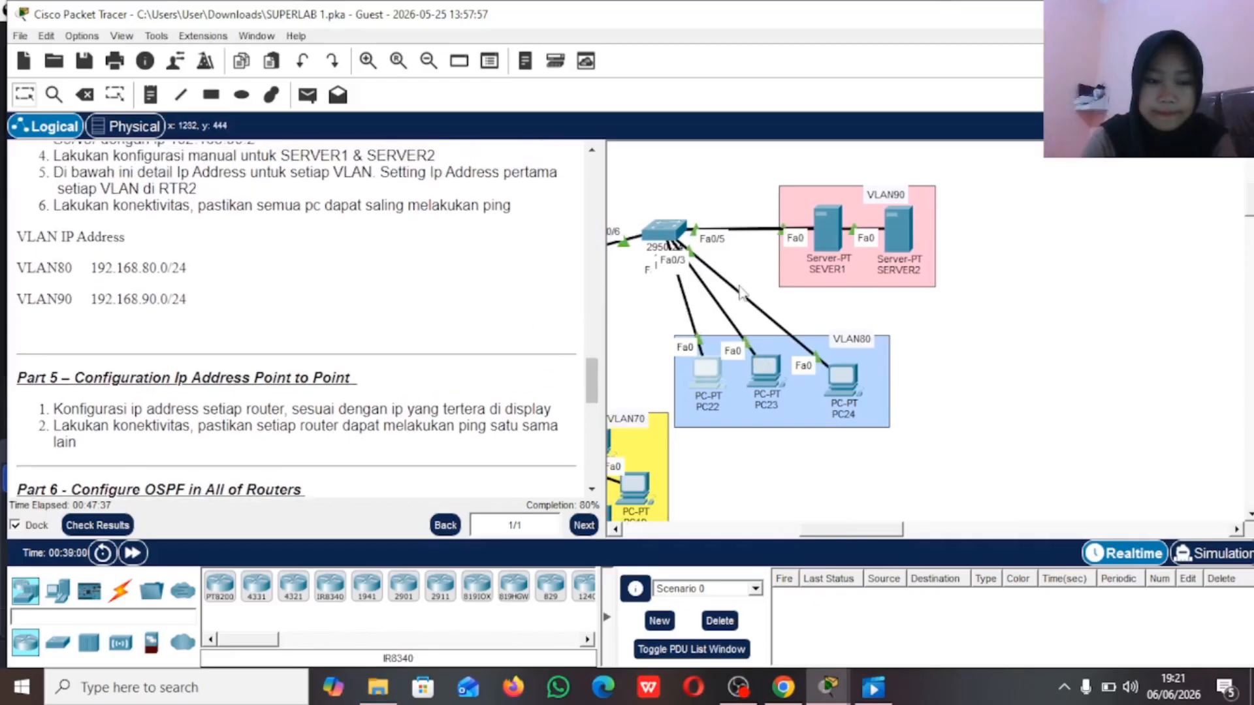
click(828, 220)
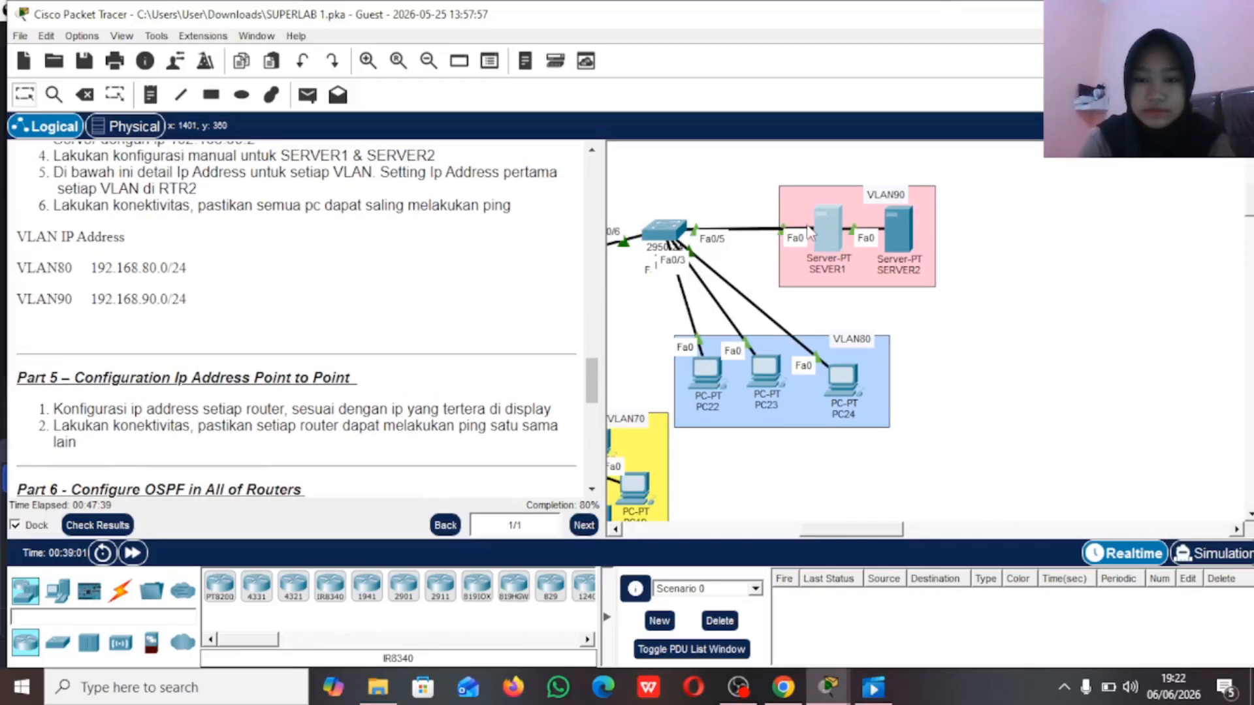
click(823, 241)
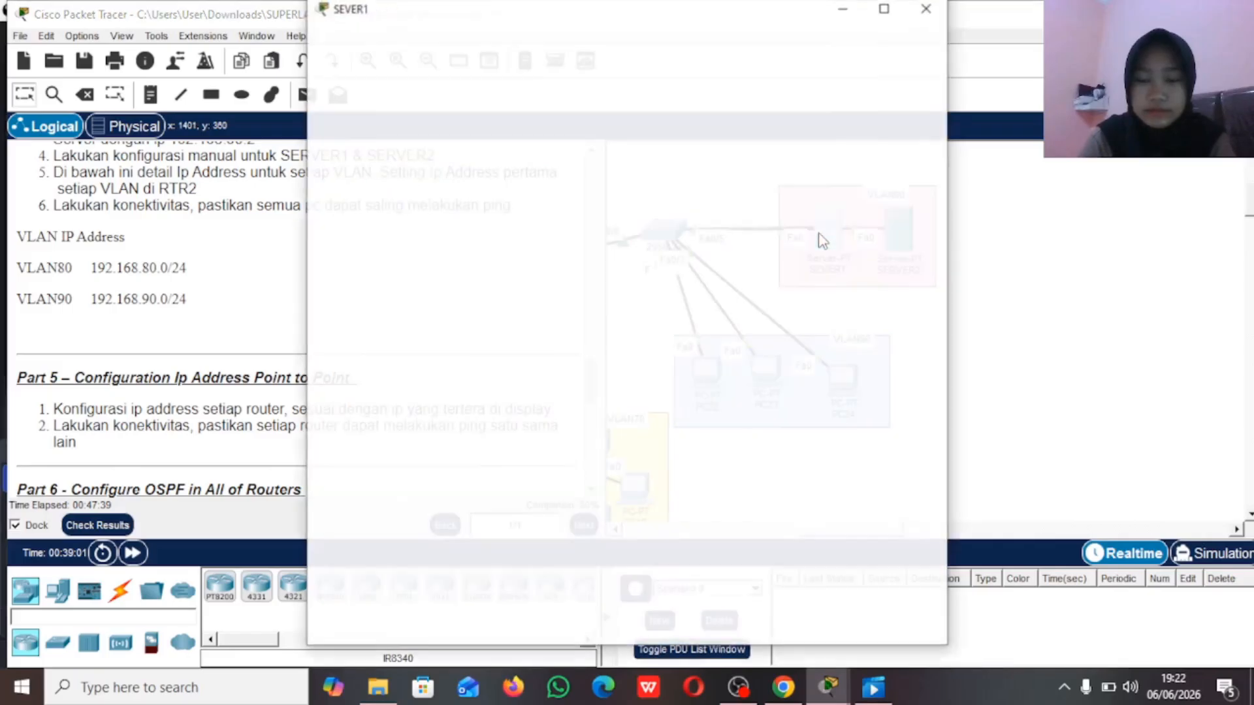
click(496, 52)
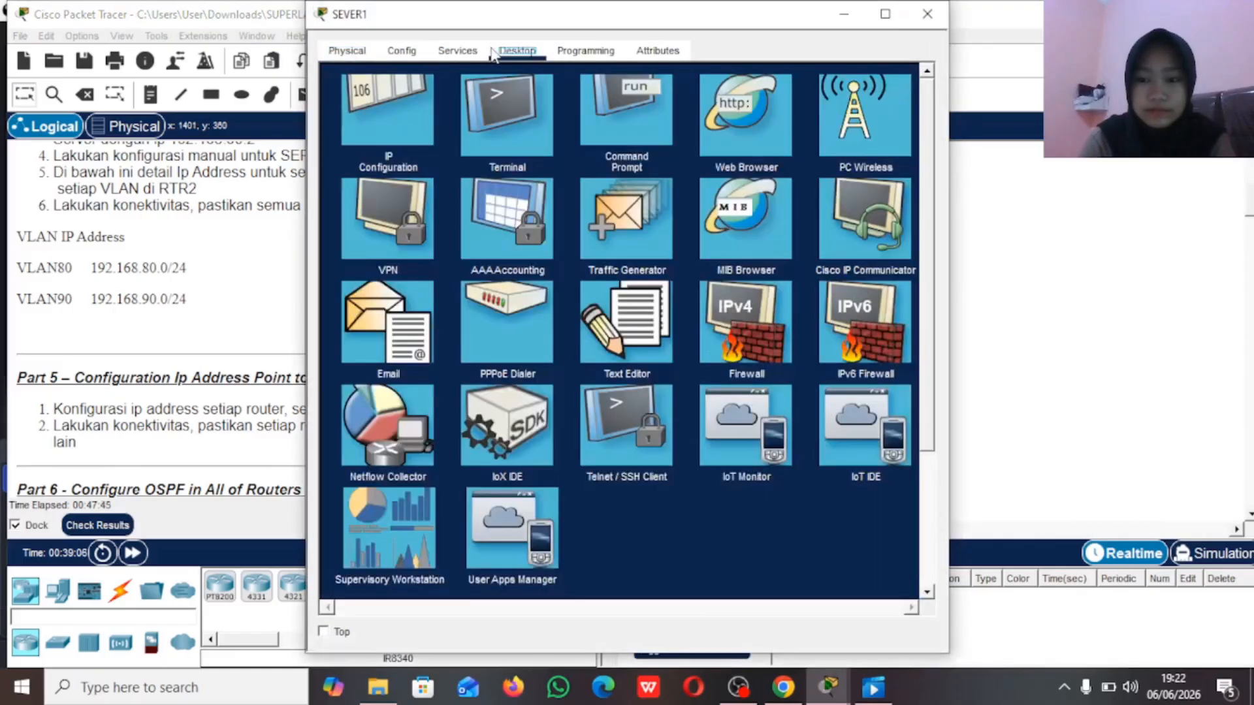
click(391, 104)
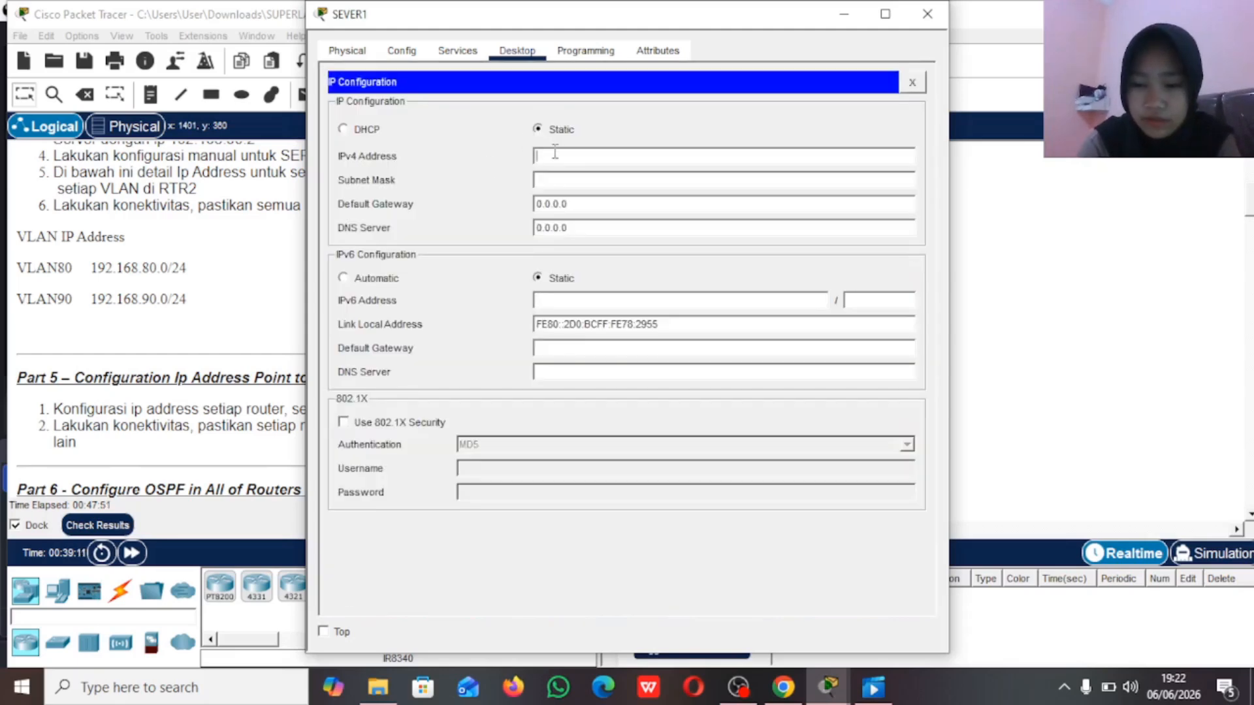
text(192.168.90.2)
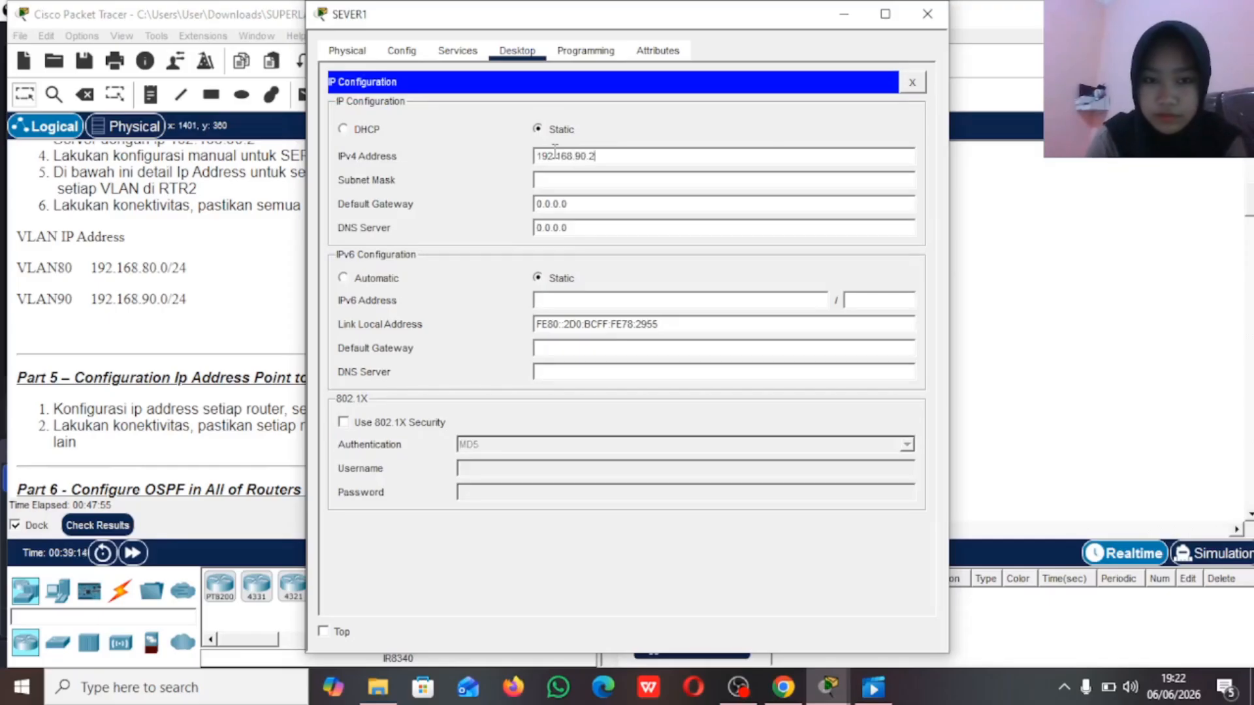
click(588, 181)
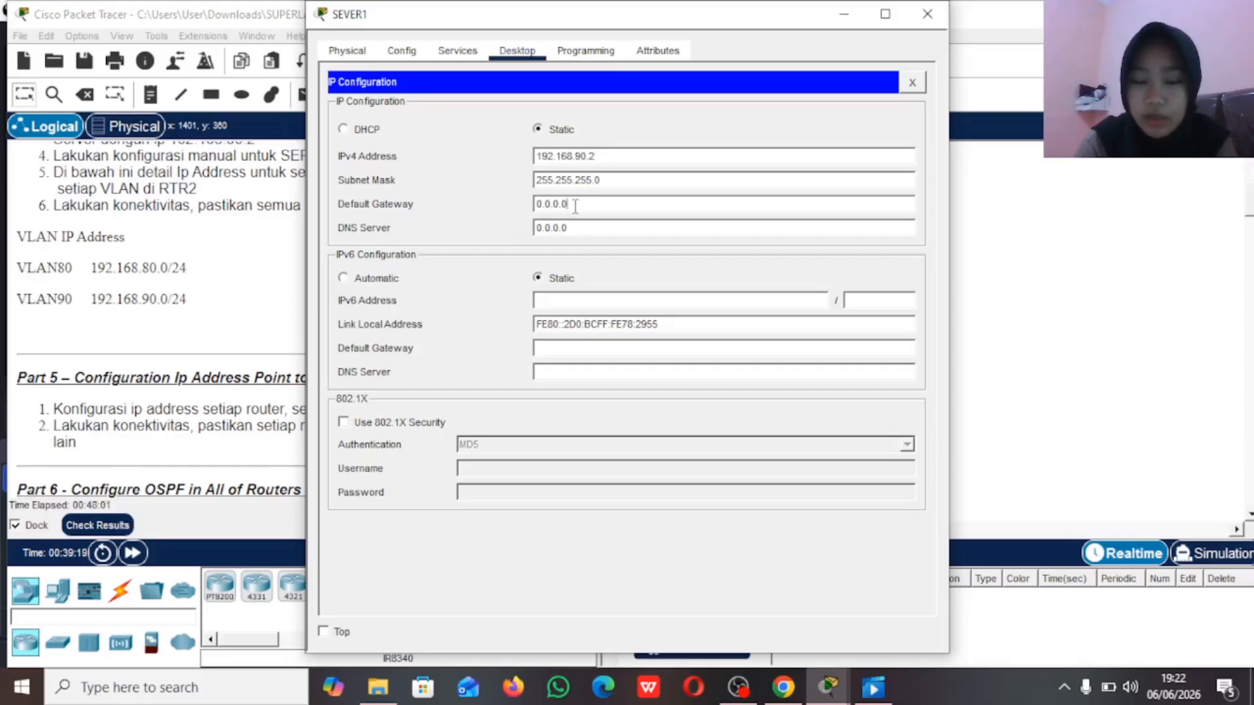
Step: Set SEVER1's IPv4 default gateway to 192.168.90.1
key(BackSpace)
key(BackSpace)
key(BackSpace)
key(BackSpace)
key(BackSpace)
key(BackSpace)
text(1)
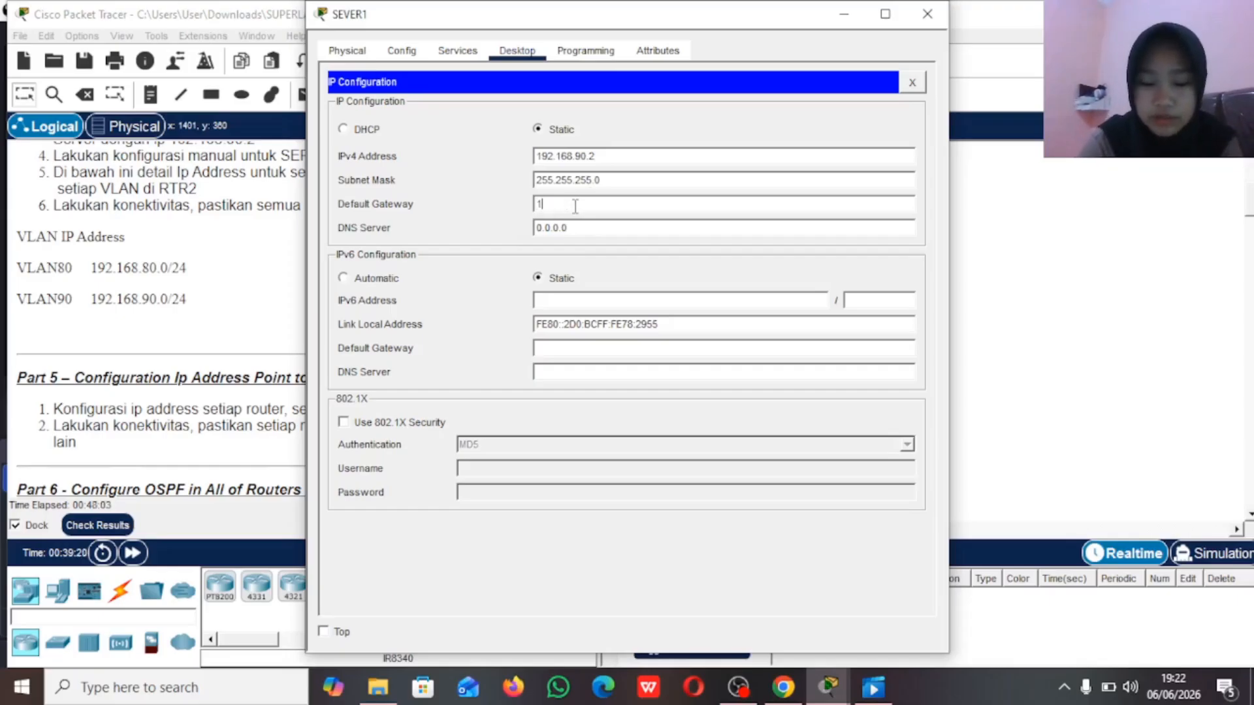
text(92.168.90)
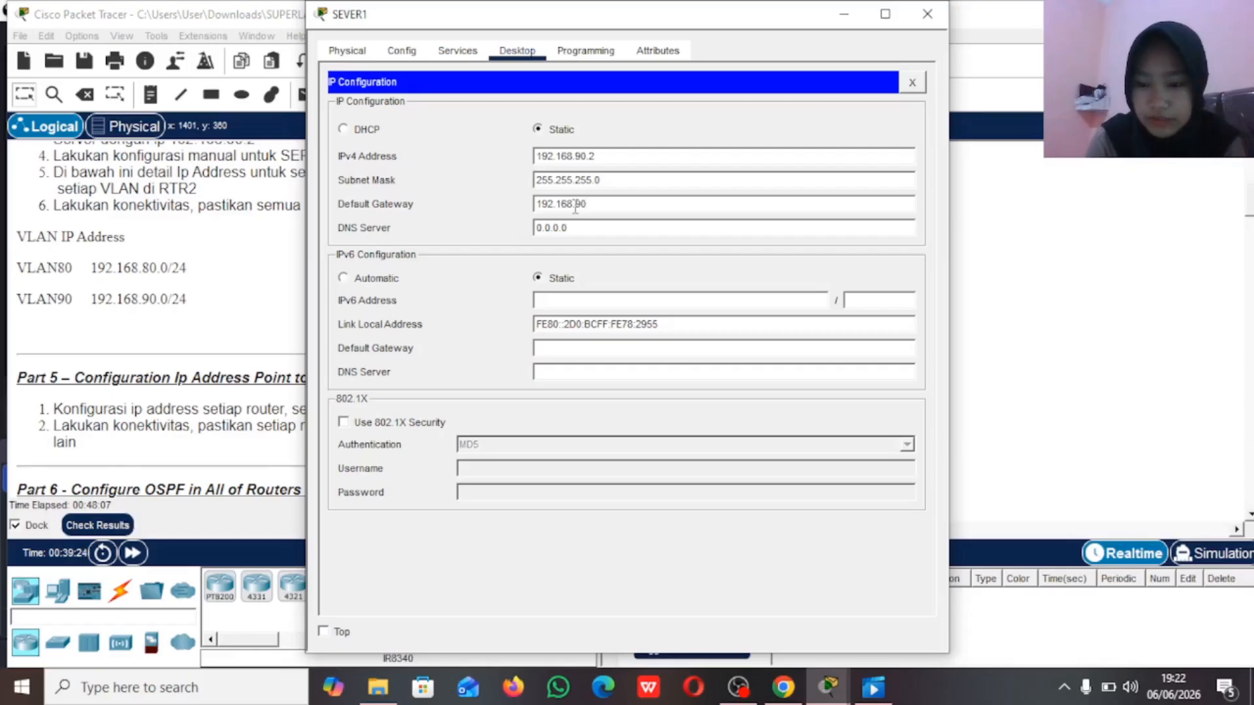
text(.1)
Step: Set SEVER1's IPv4 DNS server to 192.168.90.2 and close the device window
click(585, 226)
key(BackSpace)
key(BackSpace)
key(BackSpace)
key(BackSpace)
key(BackSpace)
key(BackSpace)
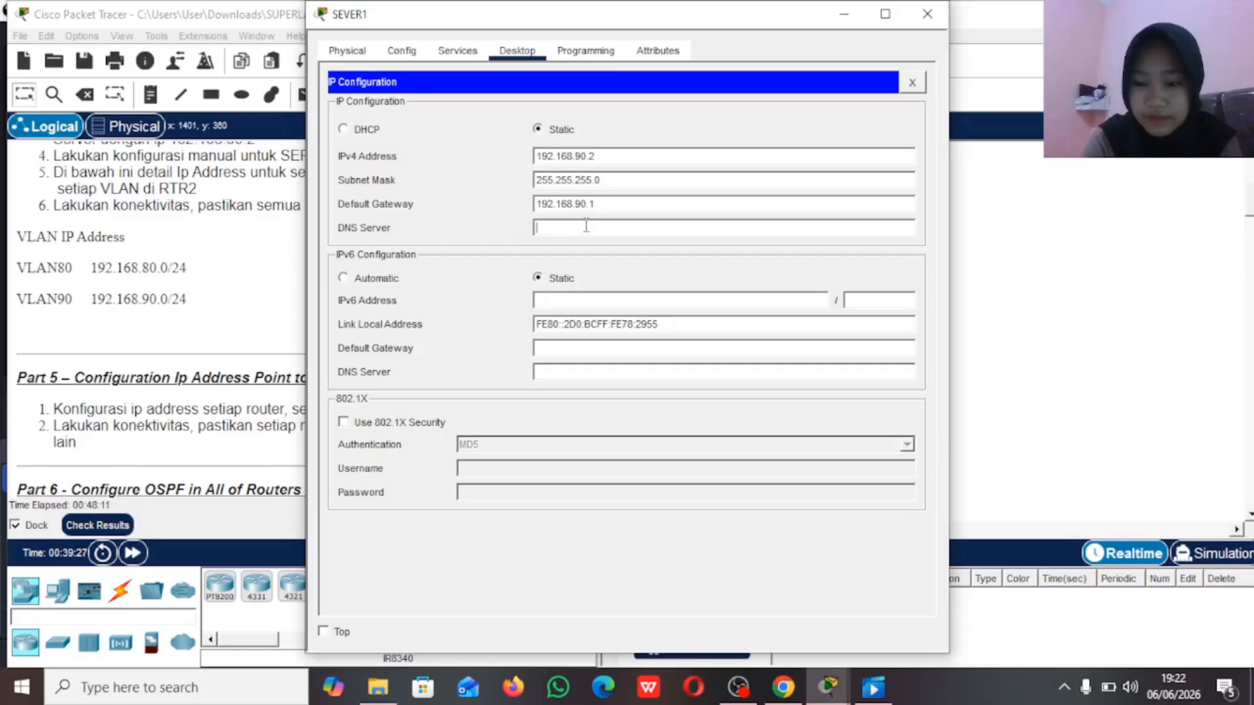
text(192.1)
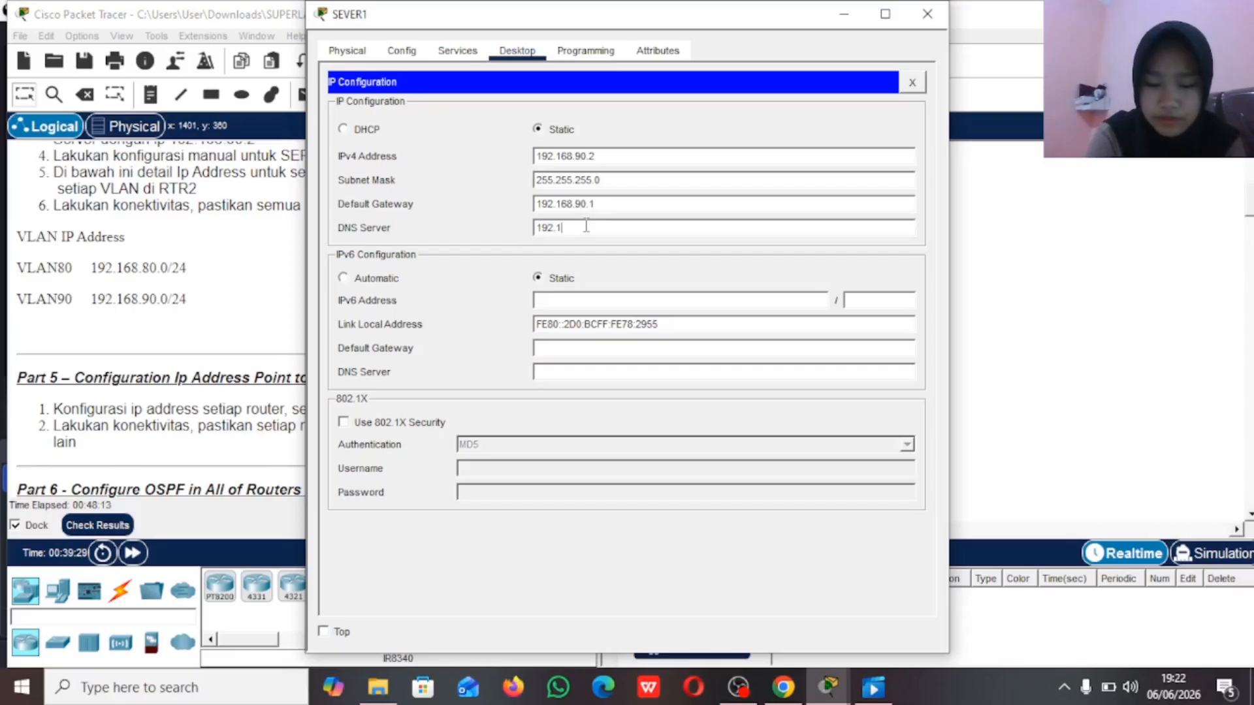
text(68.90.2)
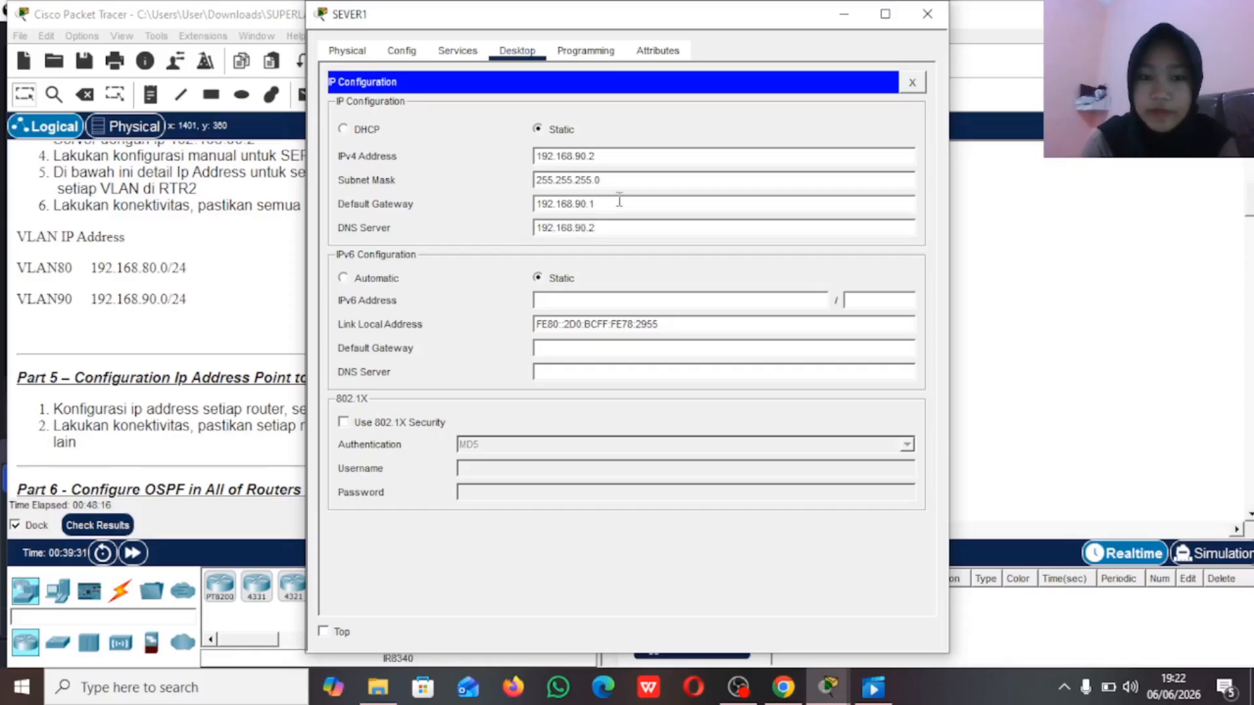
click(928, 14)
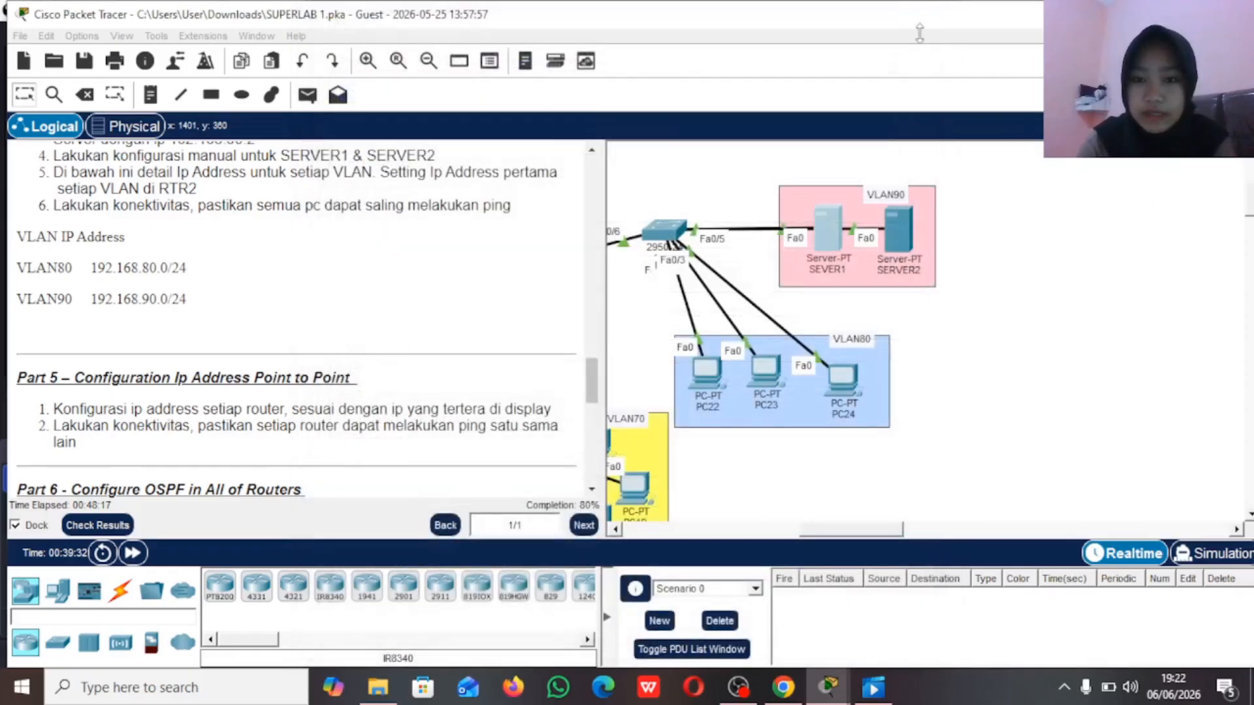
Step: Give SERVER2 in VLAN90 the static IPv4 address 192.168.90.3 with subnet mask 255.255.255.0
click(900, 226)
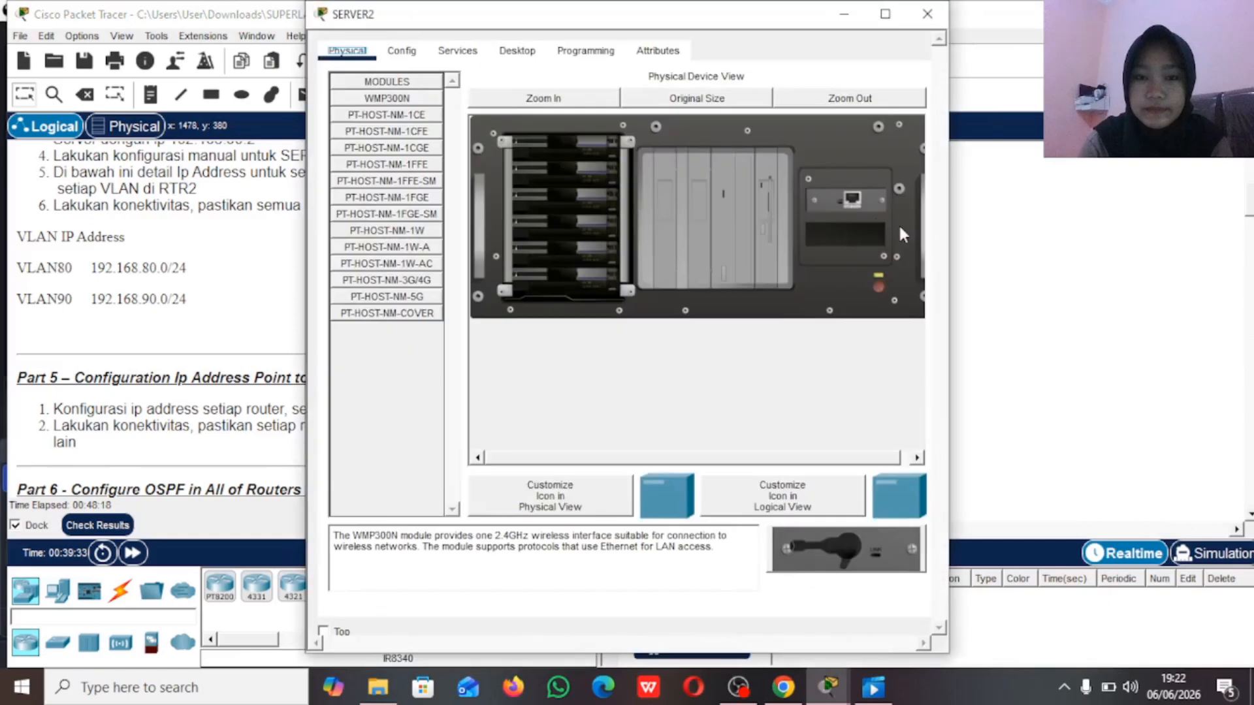
click(513, 52)
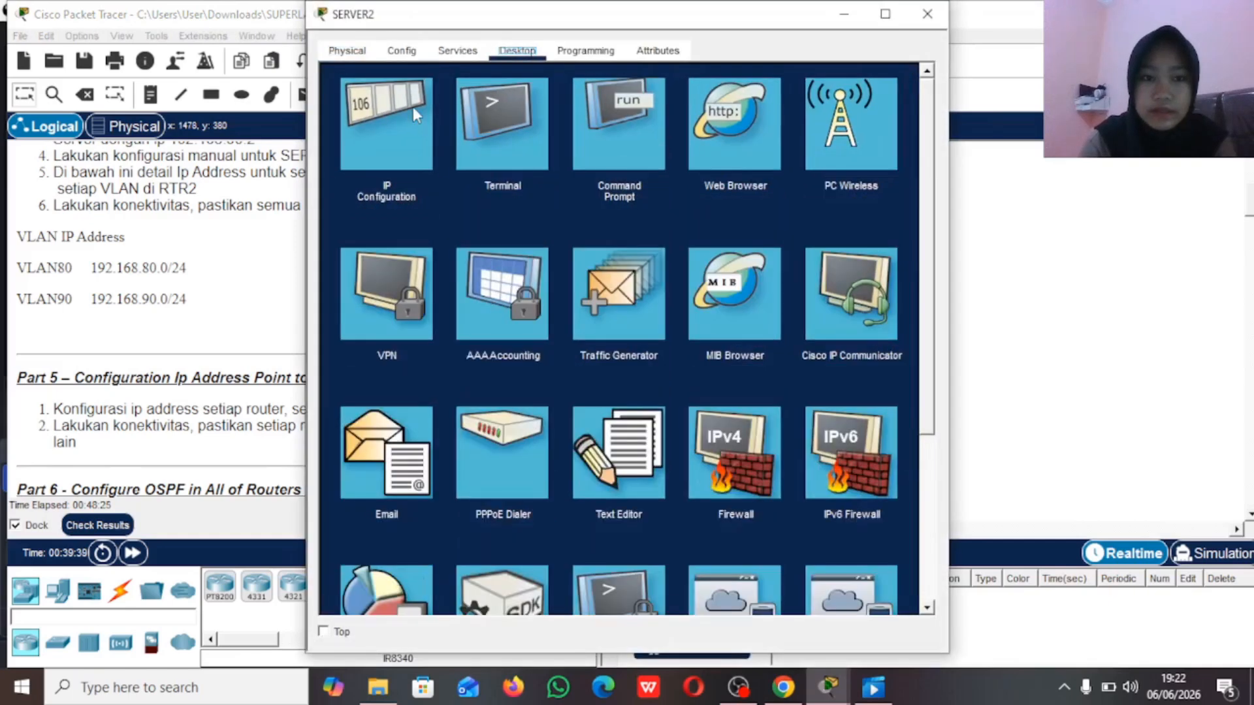
click(435, 124)
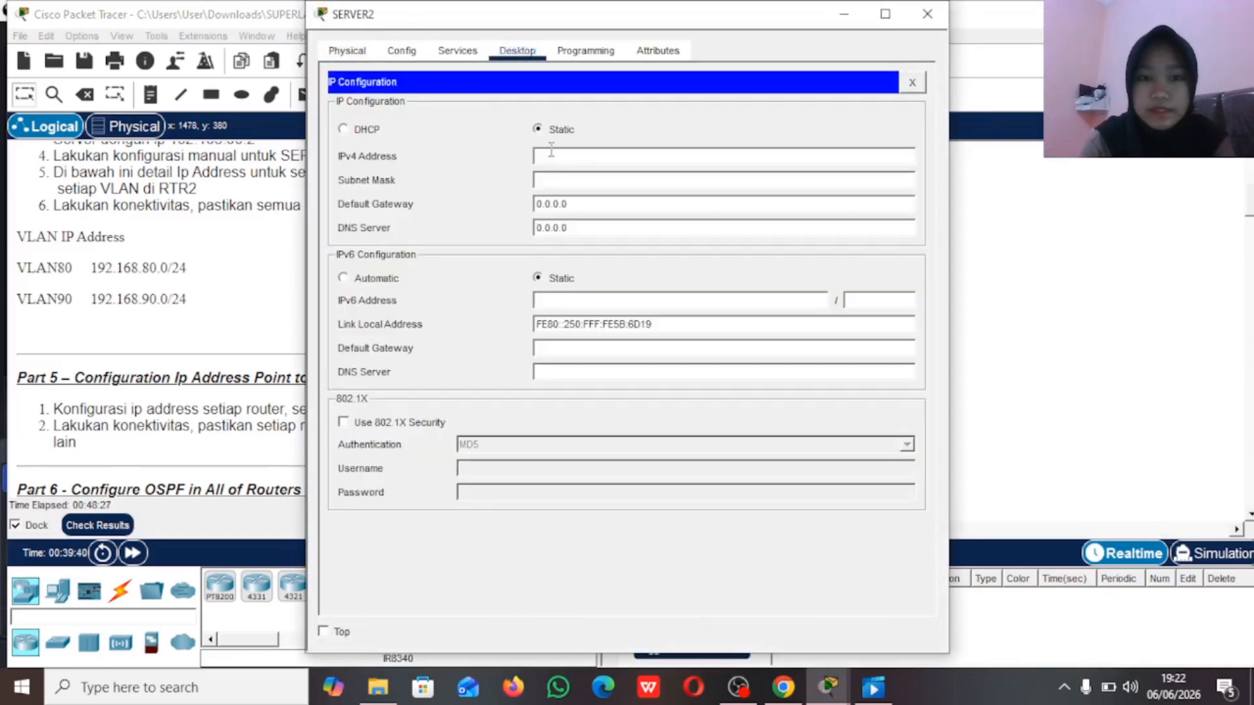
text(192.1)
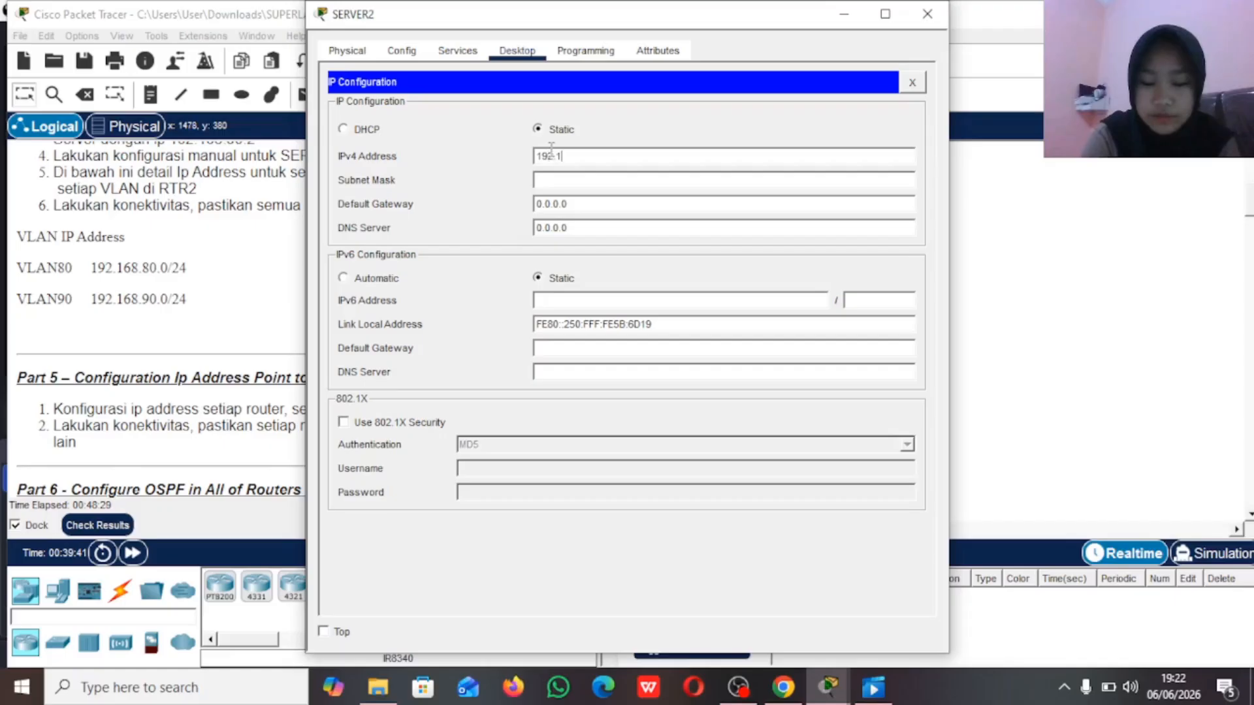
text(68.90.)
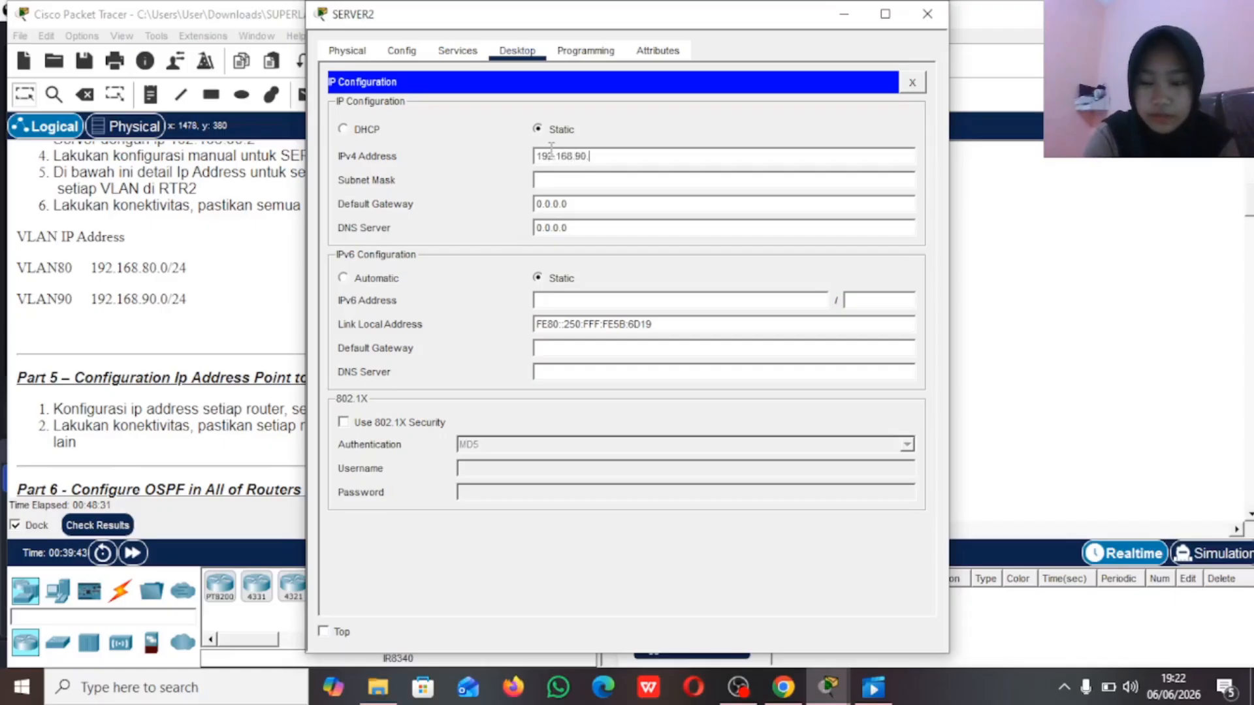
text(3)
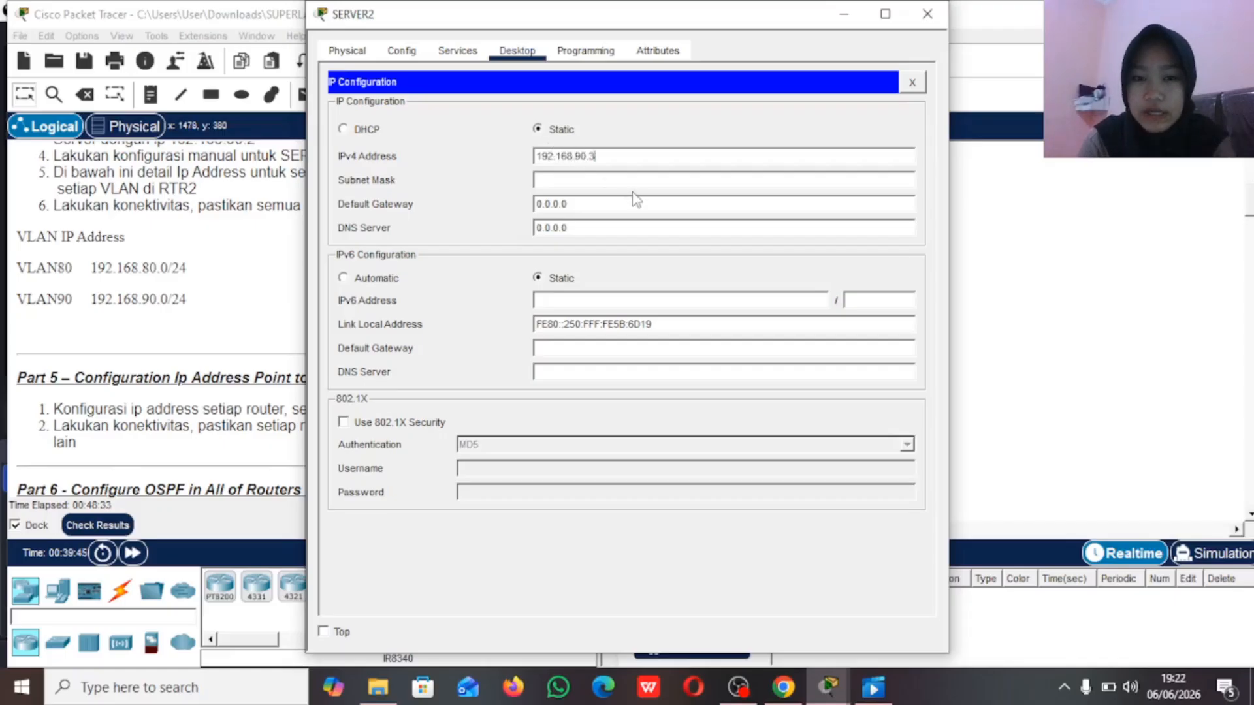
click(620, 182)
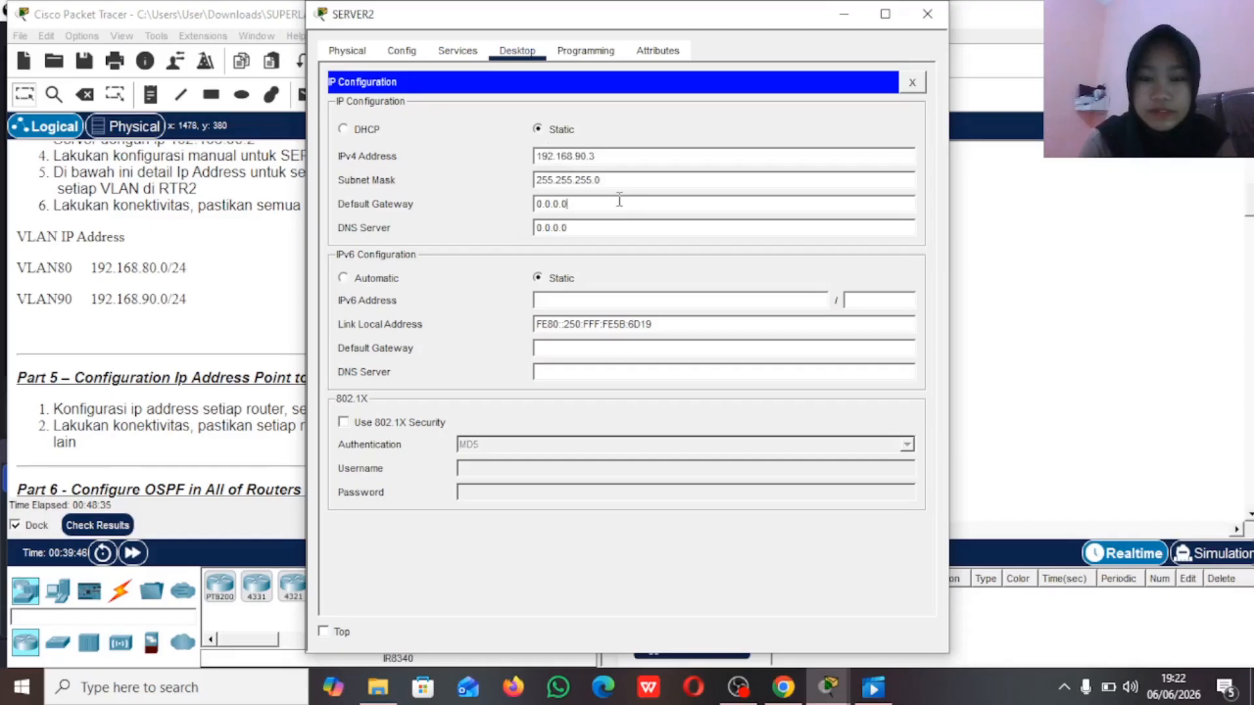
Step: Set SERVER2's IPv4 default gateway to 192.168.90.1
key(BackSpace)
key(BackSpace)
key(BackSpace)
key(BackSpace)
key(BackSpace)
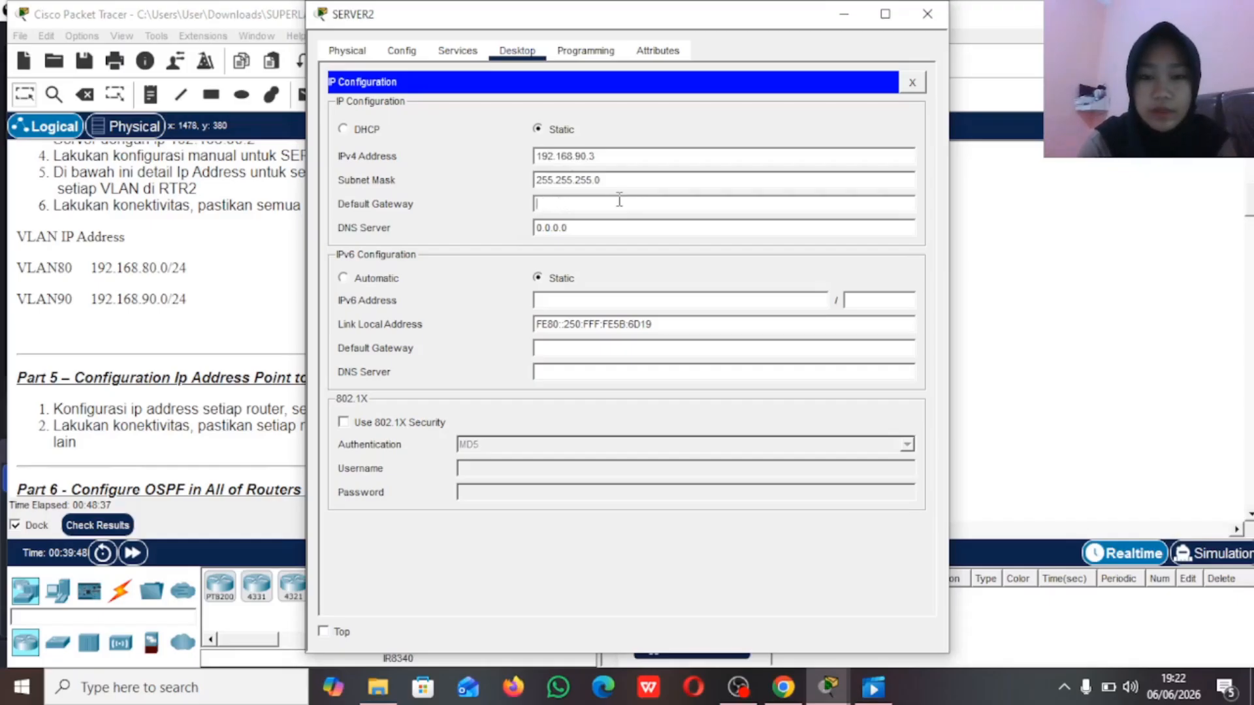
text(192)
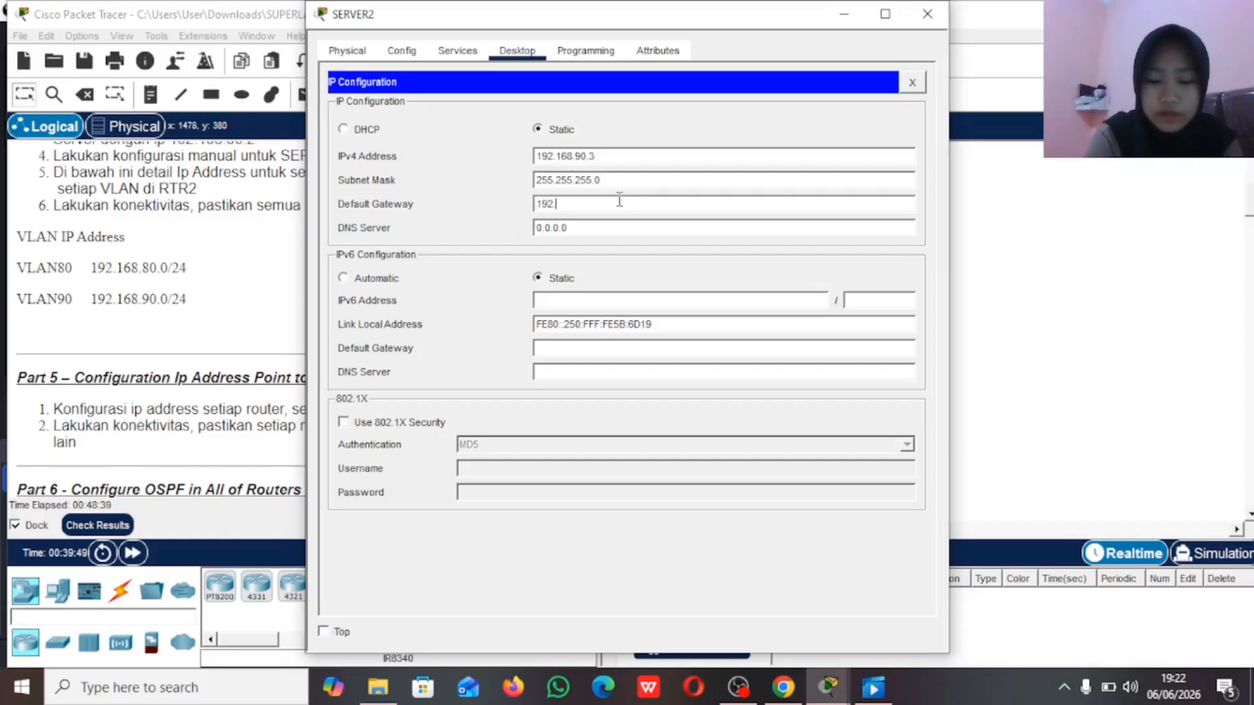
text(.16)
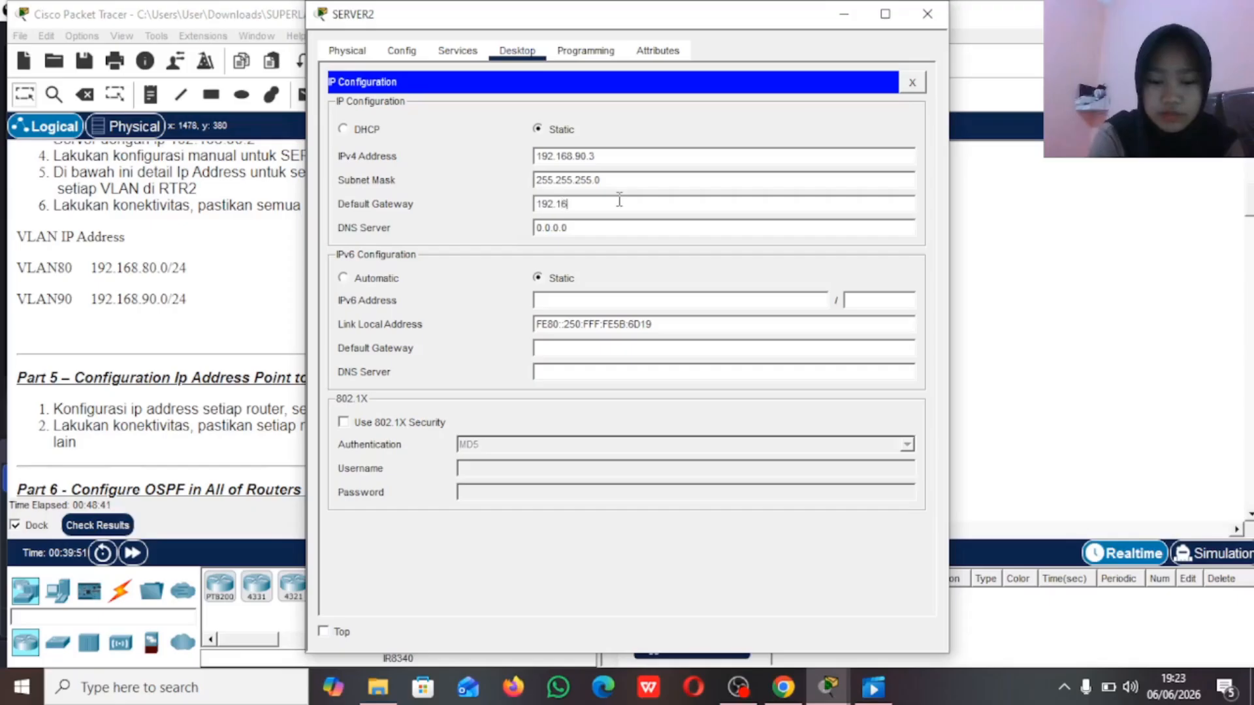
text(8.90.1)
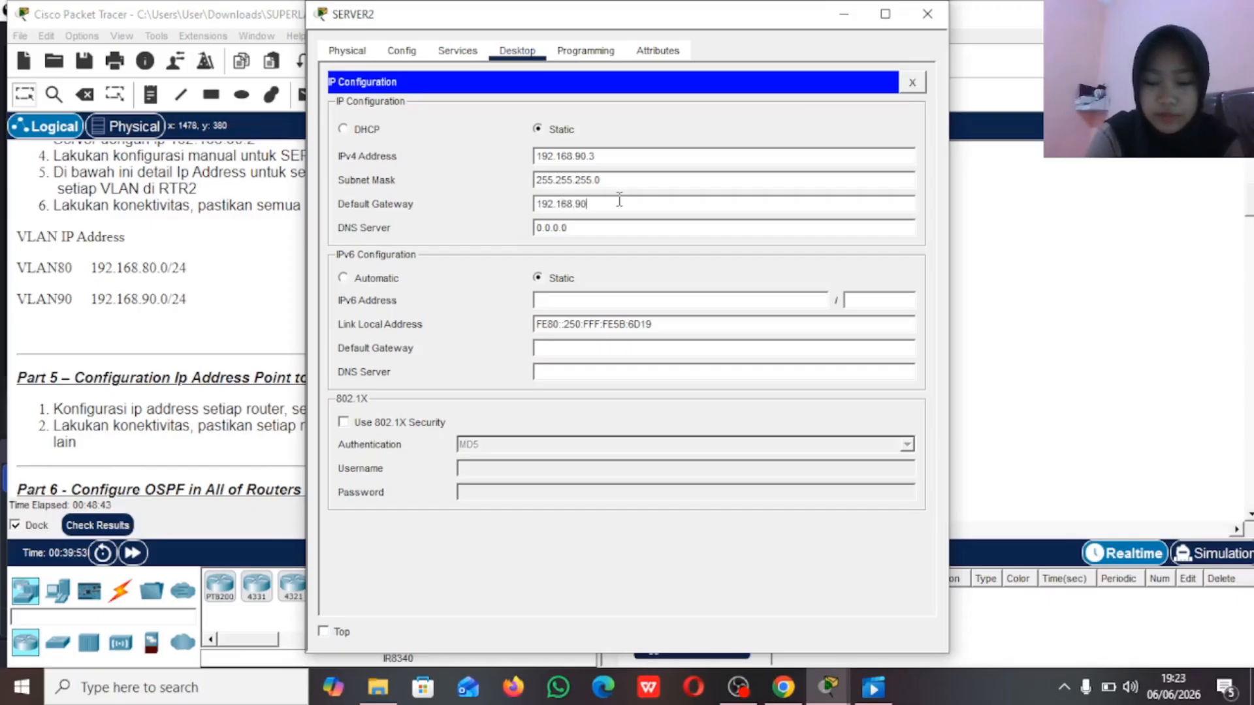
Step: Set SERVER2's IPv4 DNS server to 192.168.90.2 and minimize the device window
click(618, 229)
key(BackSpace)
key(BackSpace)
key(BackSpace)
key(BackSpace)
key(BackSpace)
key(BackSpace)
key(BackSpace)
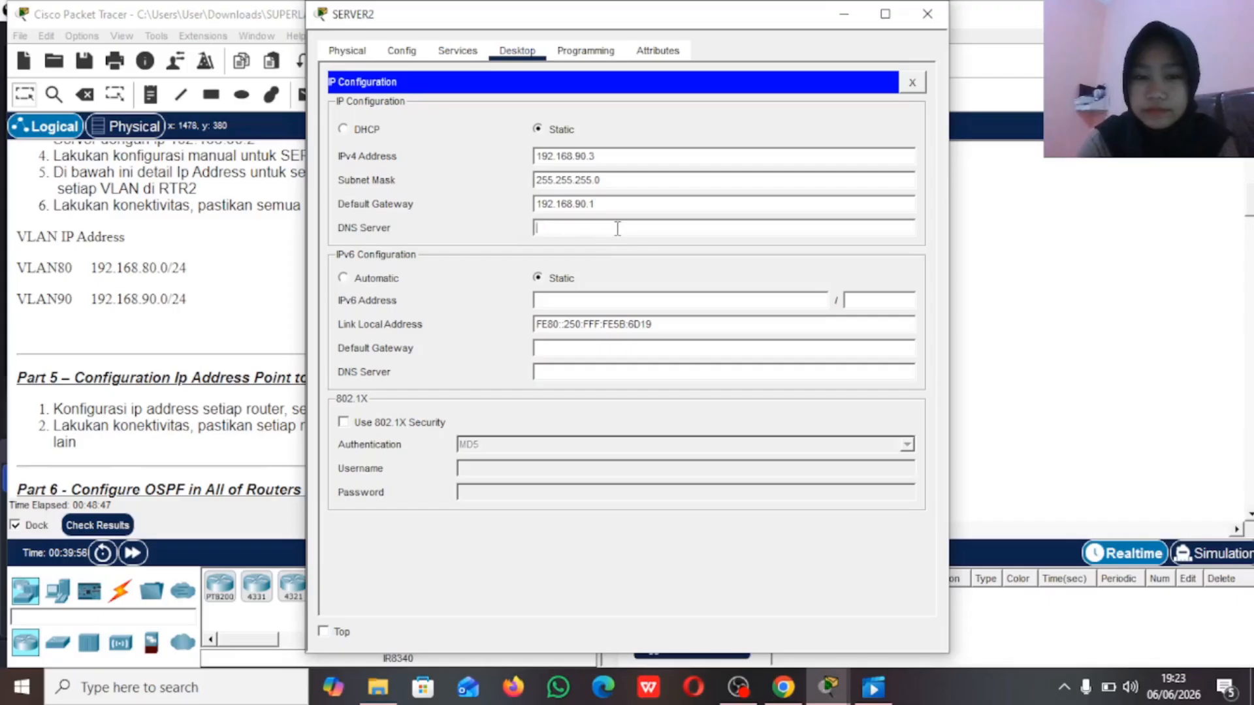
text(192.)
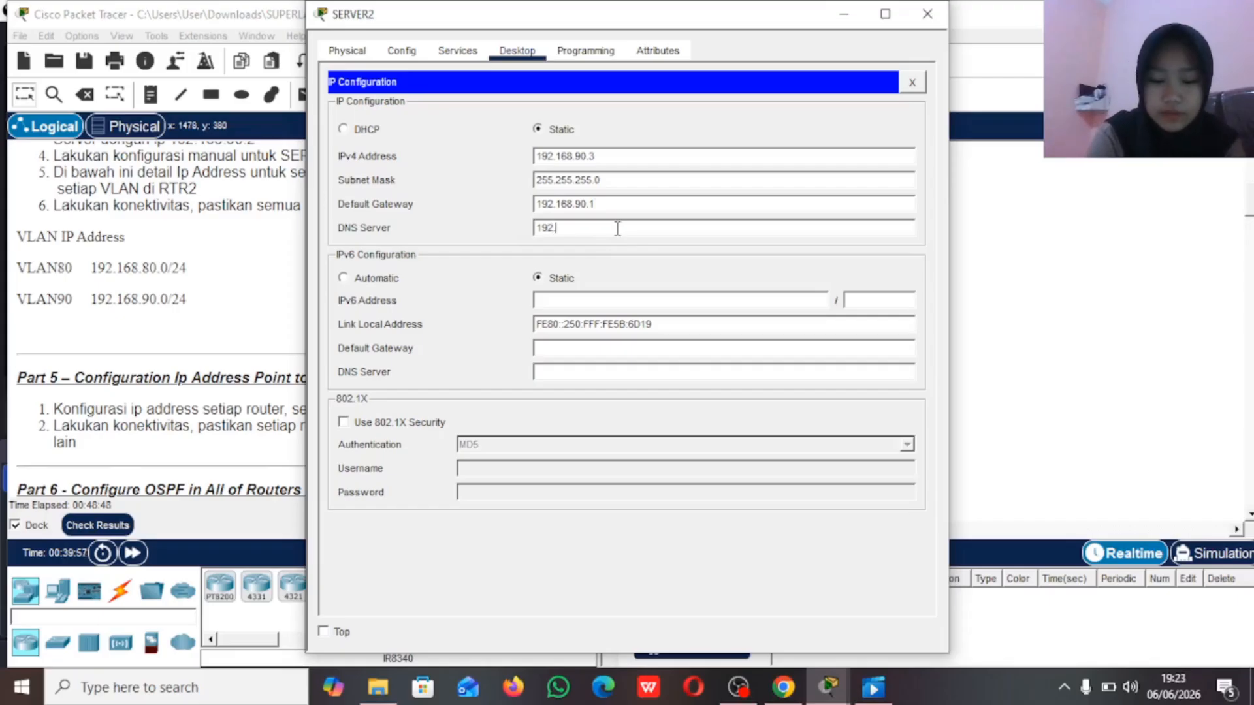
text(168.90.2)
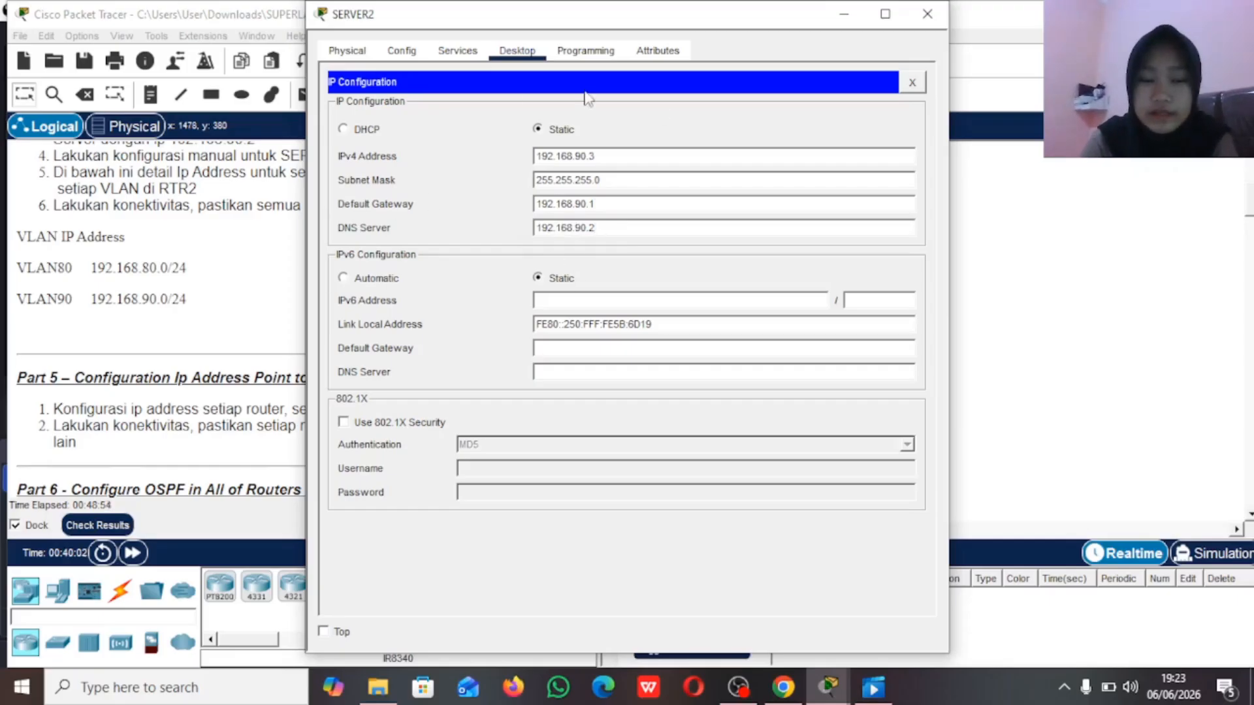
click(846, 13)
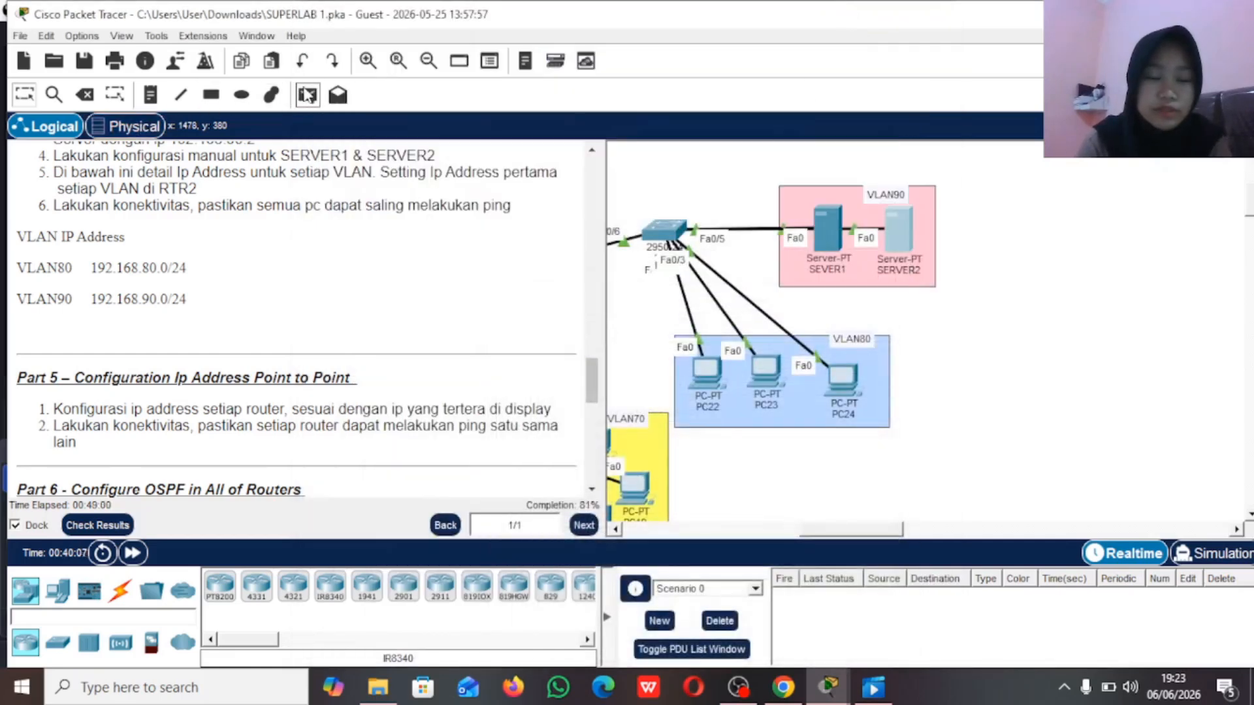
Step: Test connectivity from PC22 in VLAN80 to SEVER1 in VLAN90 by sending a simple PDU twice
click(308, 96)
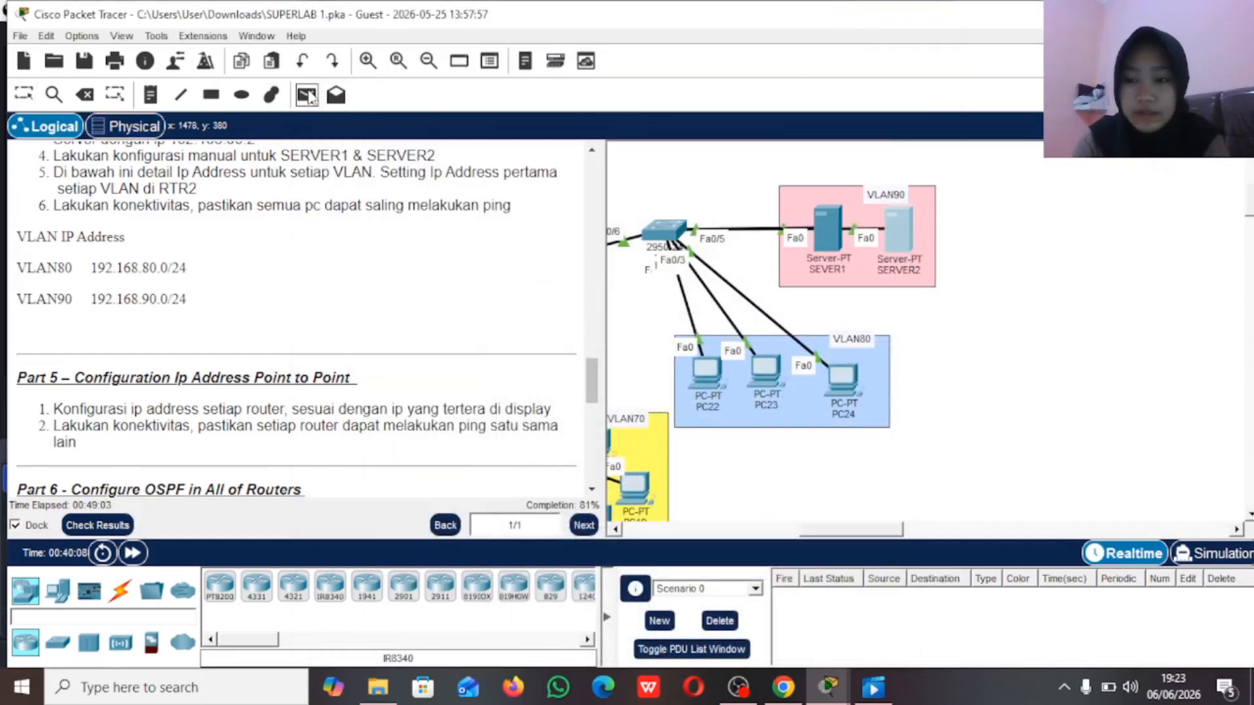
scroll(725, 307, down, 2)
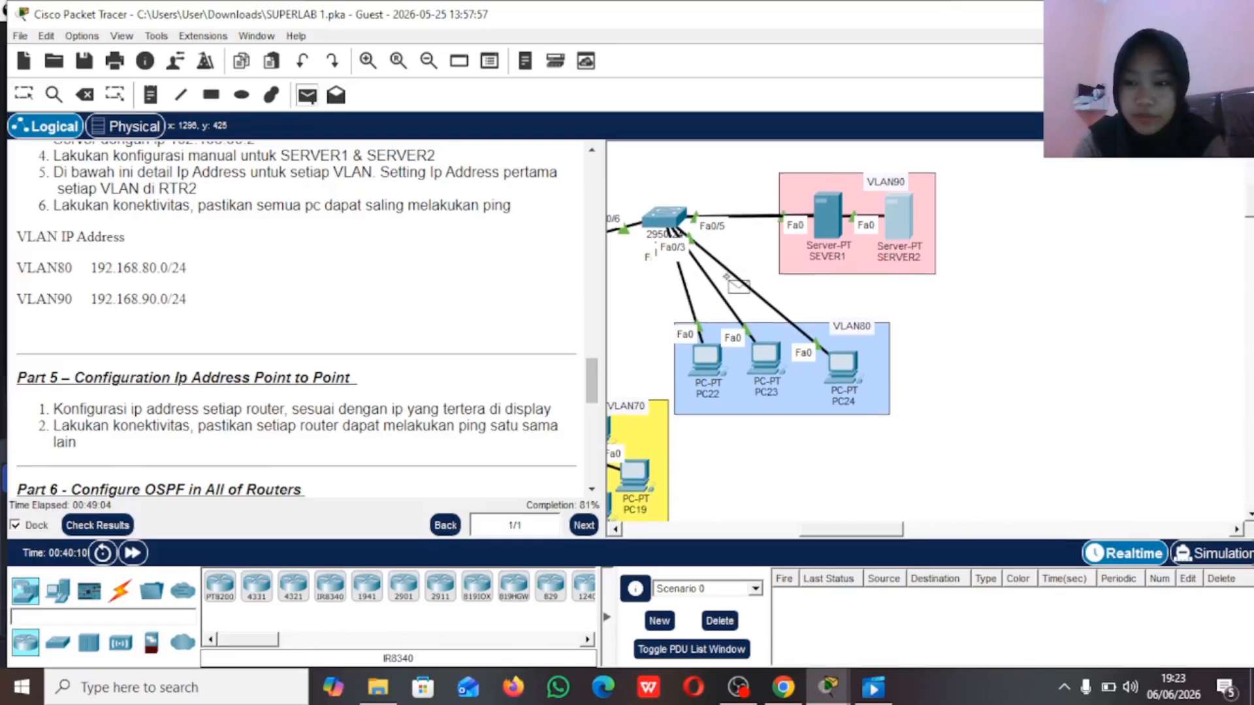
click(712, 371)
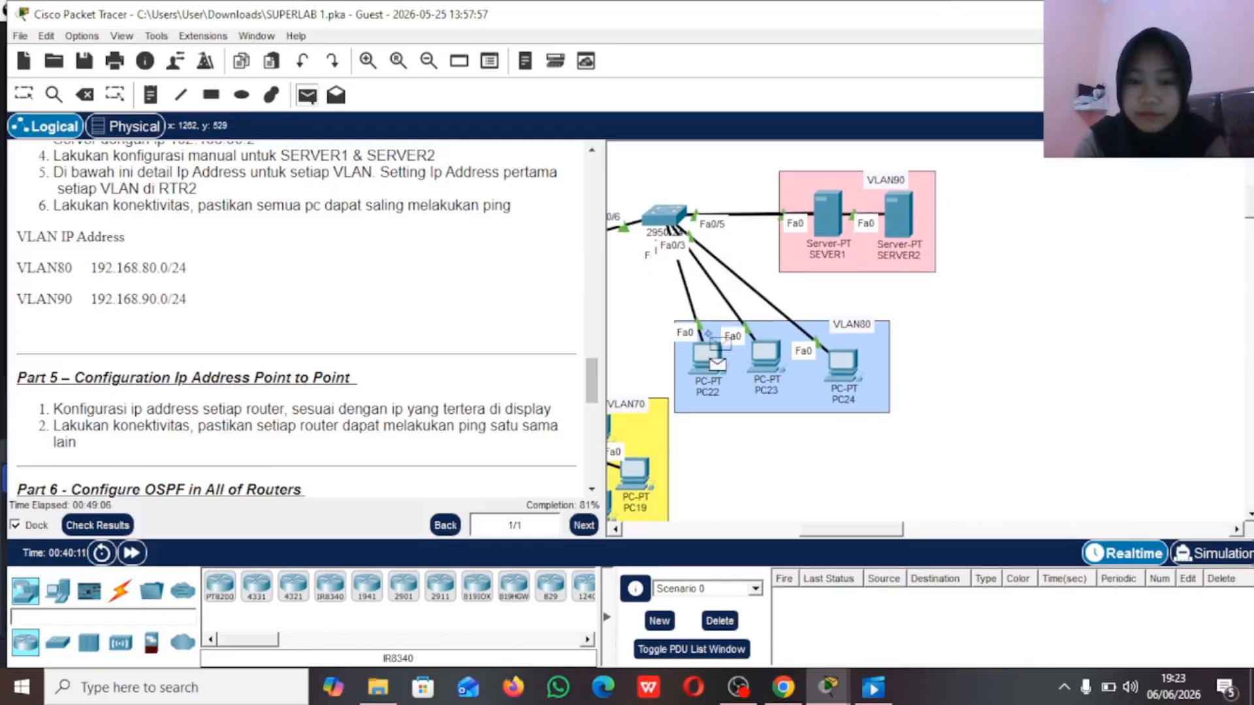
click(828, 207)
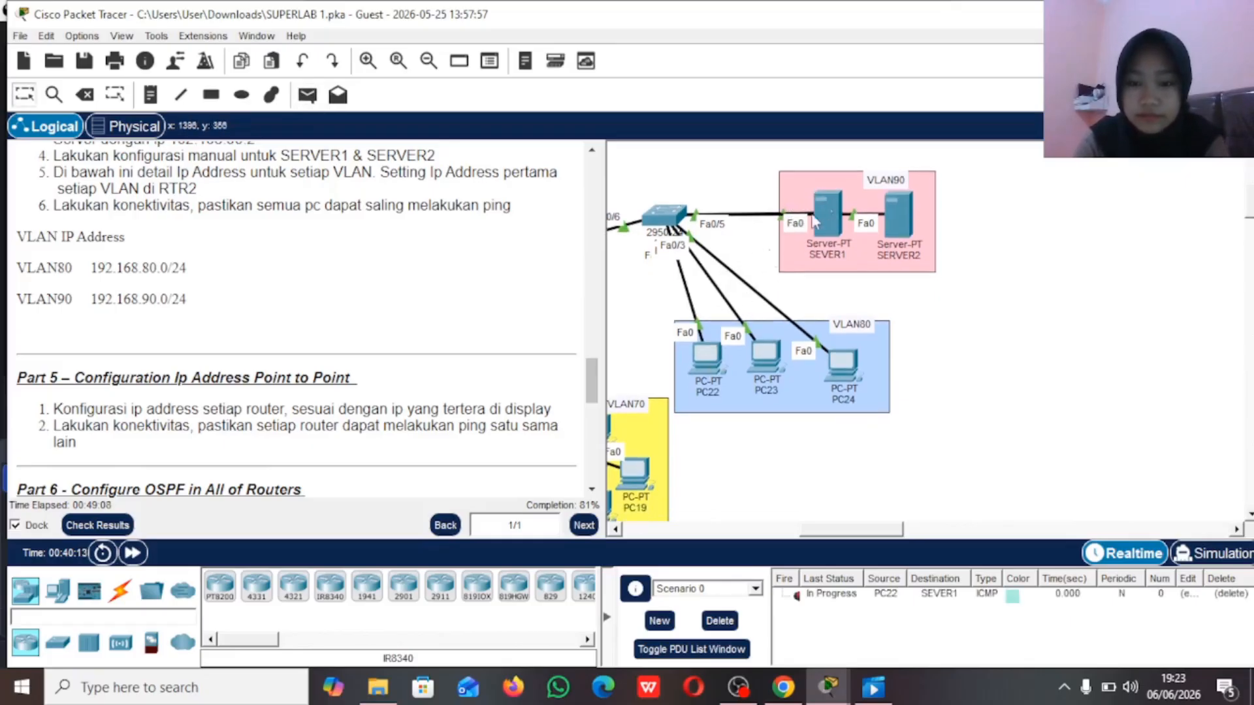
click(307, 95)
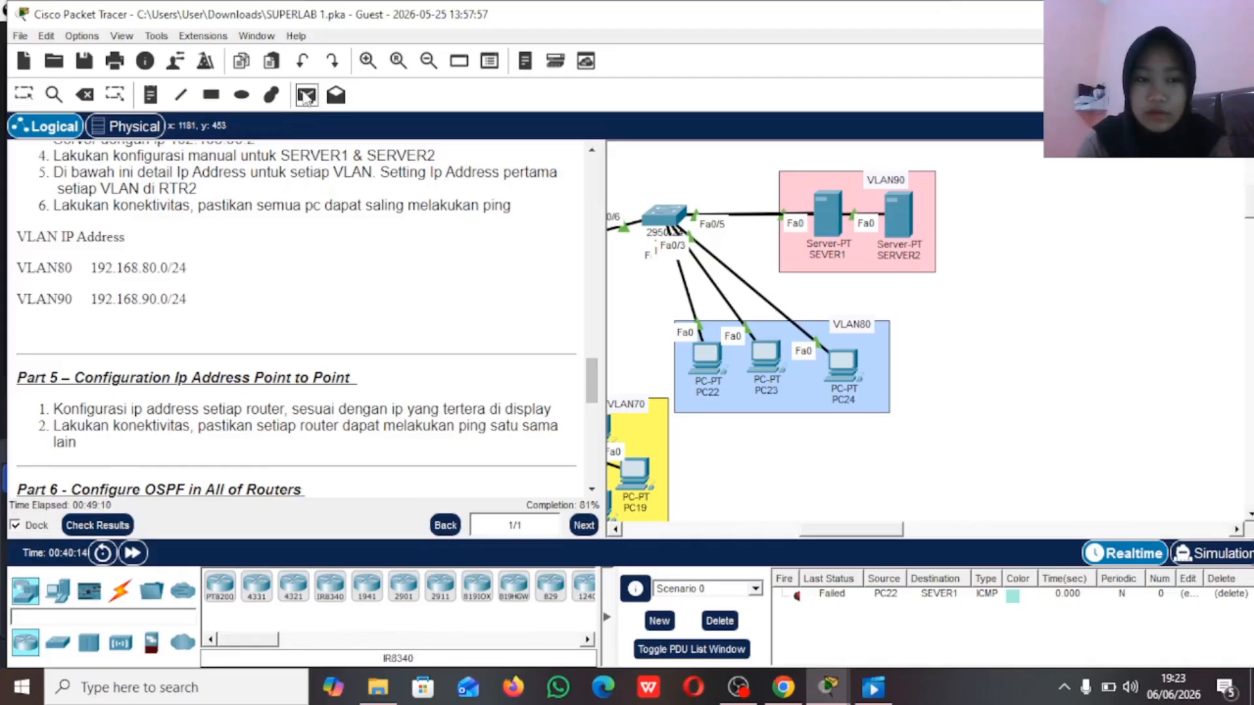
click(695, 345)
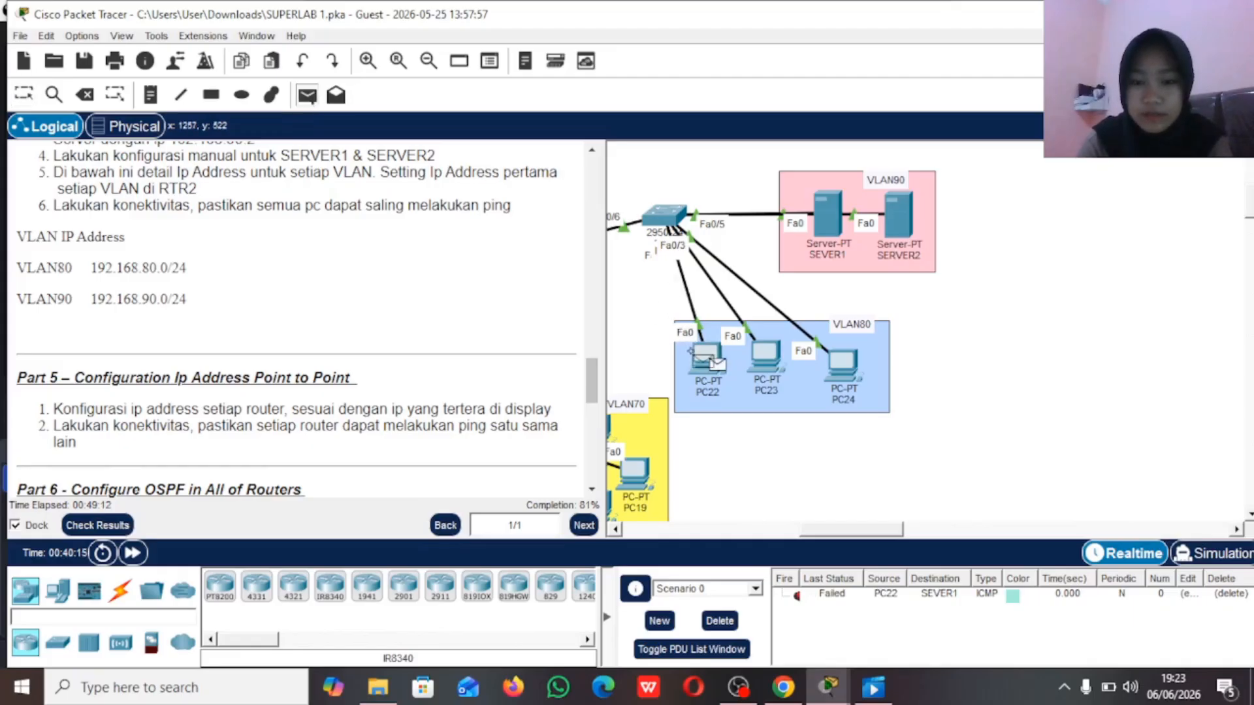
click(818, 197)
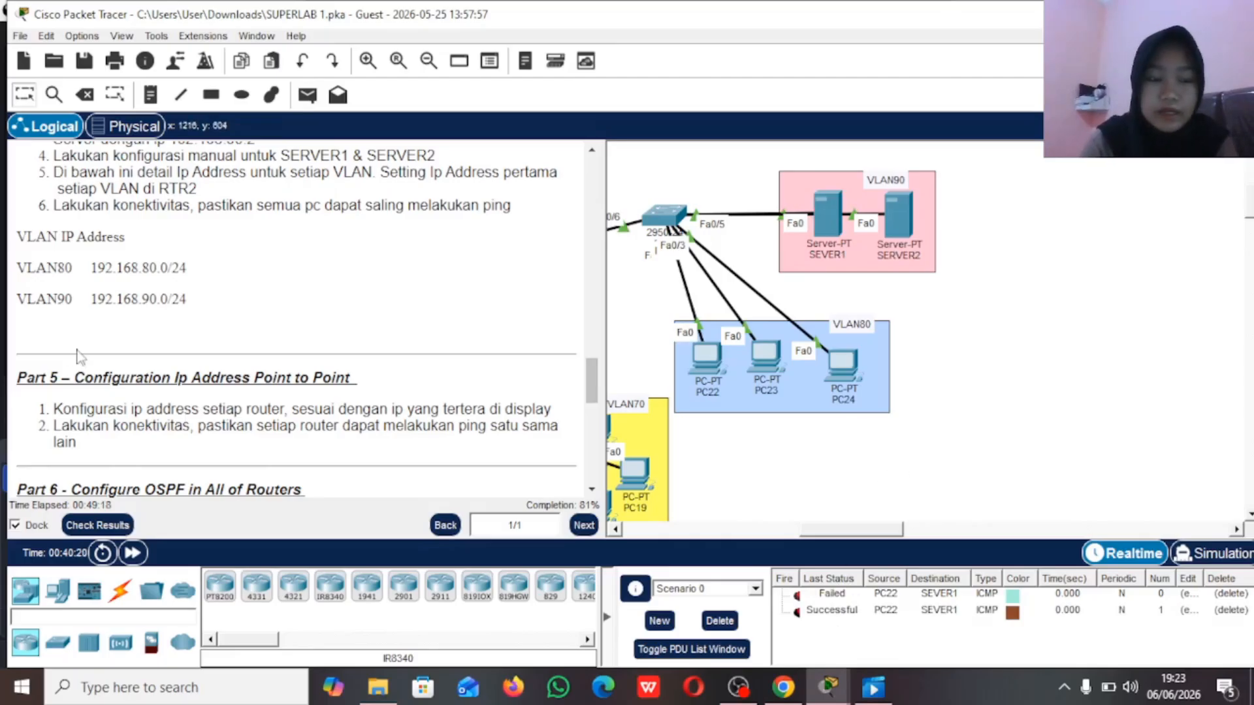
Step: Read the Part 5 instructions and examine the point-to-point addresses and ports labelled on the links between the OSPF Area 0 routers and multilayer switches
drag(85, 378, 356, 378)
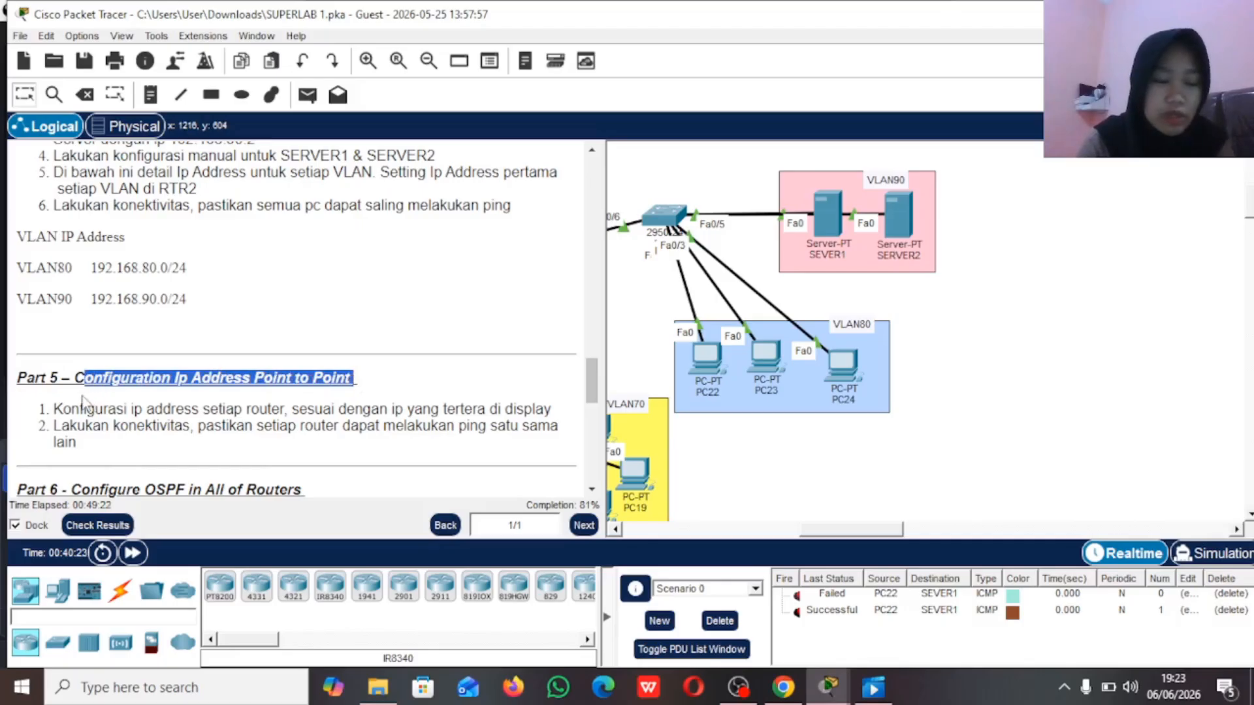
drag(71, 408, 558, 407)
drag(78, 426, 466, 393)
click(491, 367)
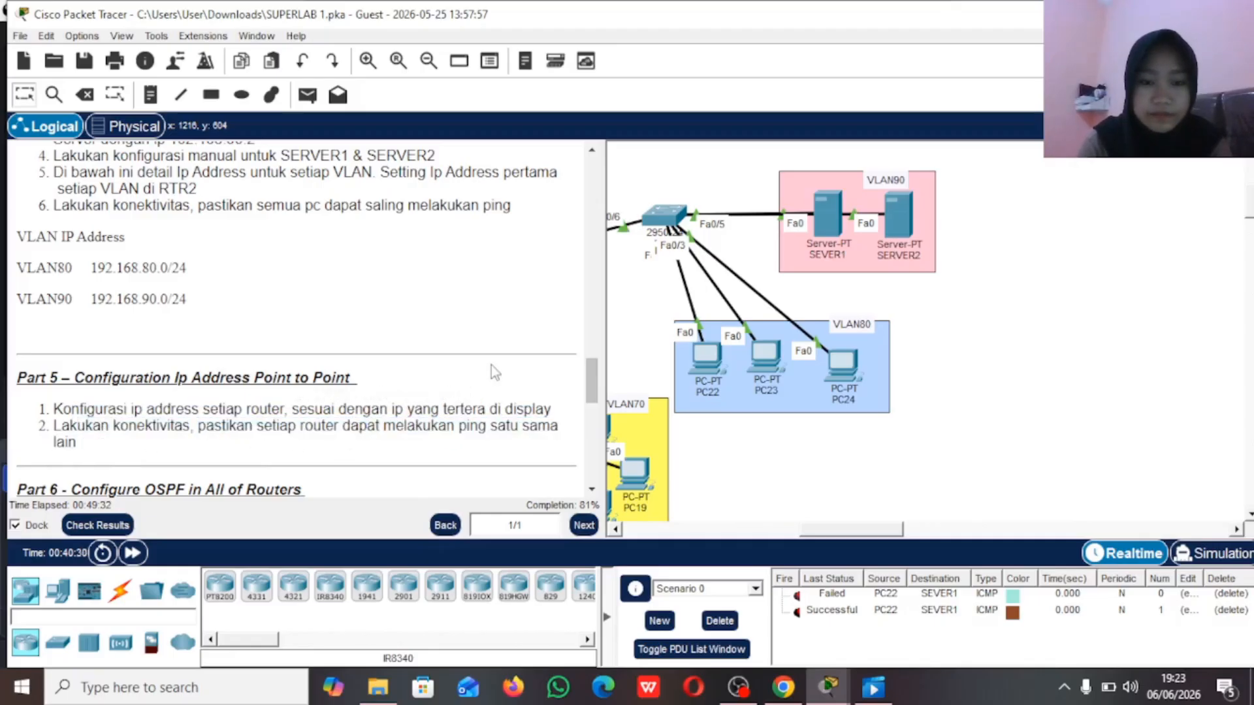
scroll(738, 333, left, 10)
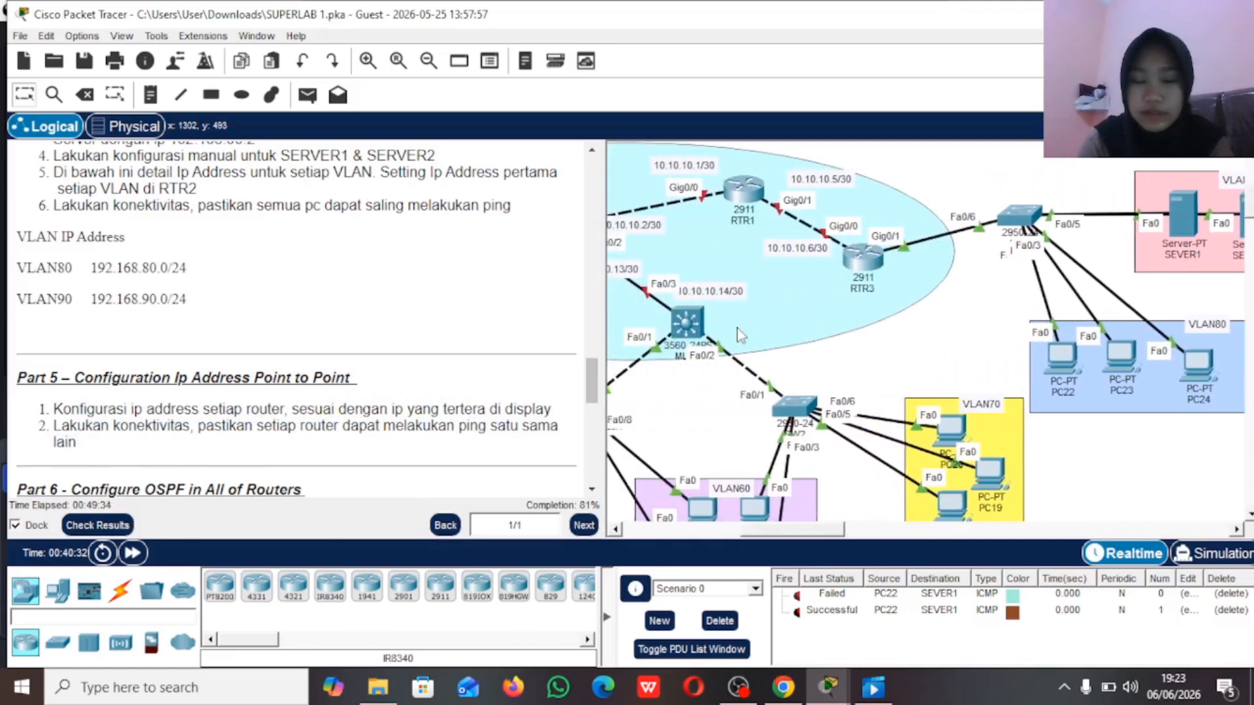
scroll(738, 333, right, 3)
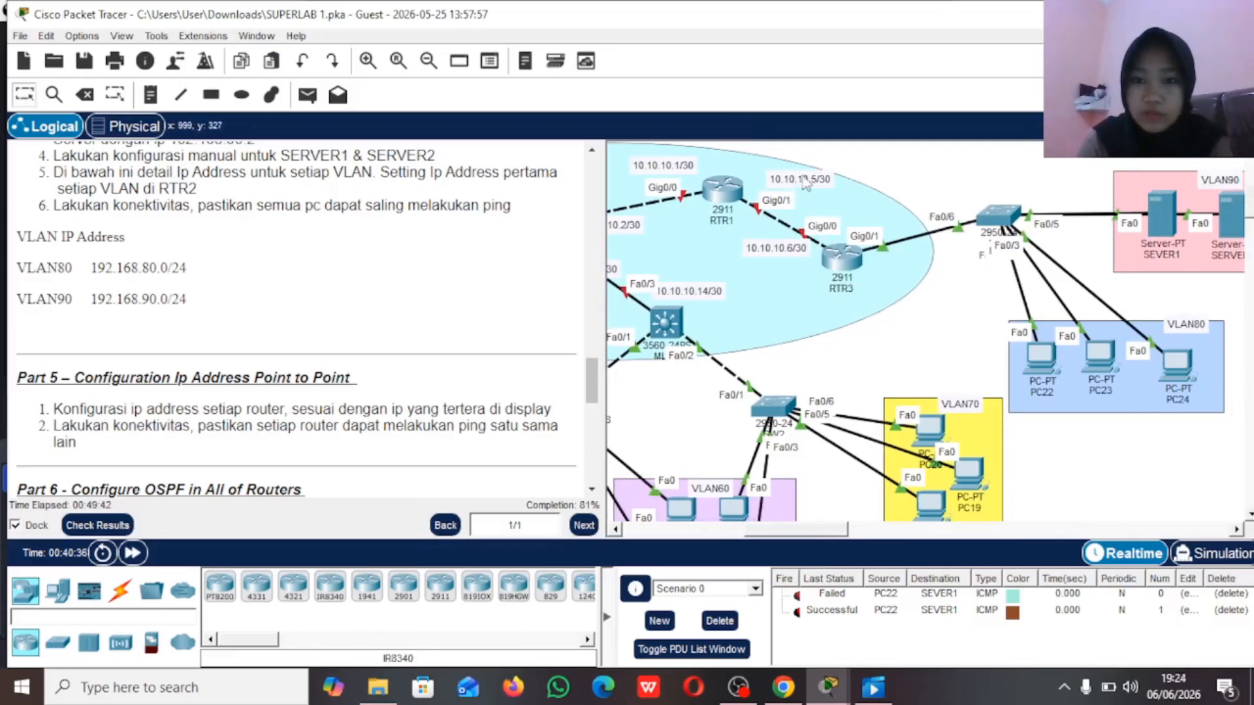
scroll(766, 203, left, 5)
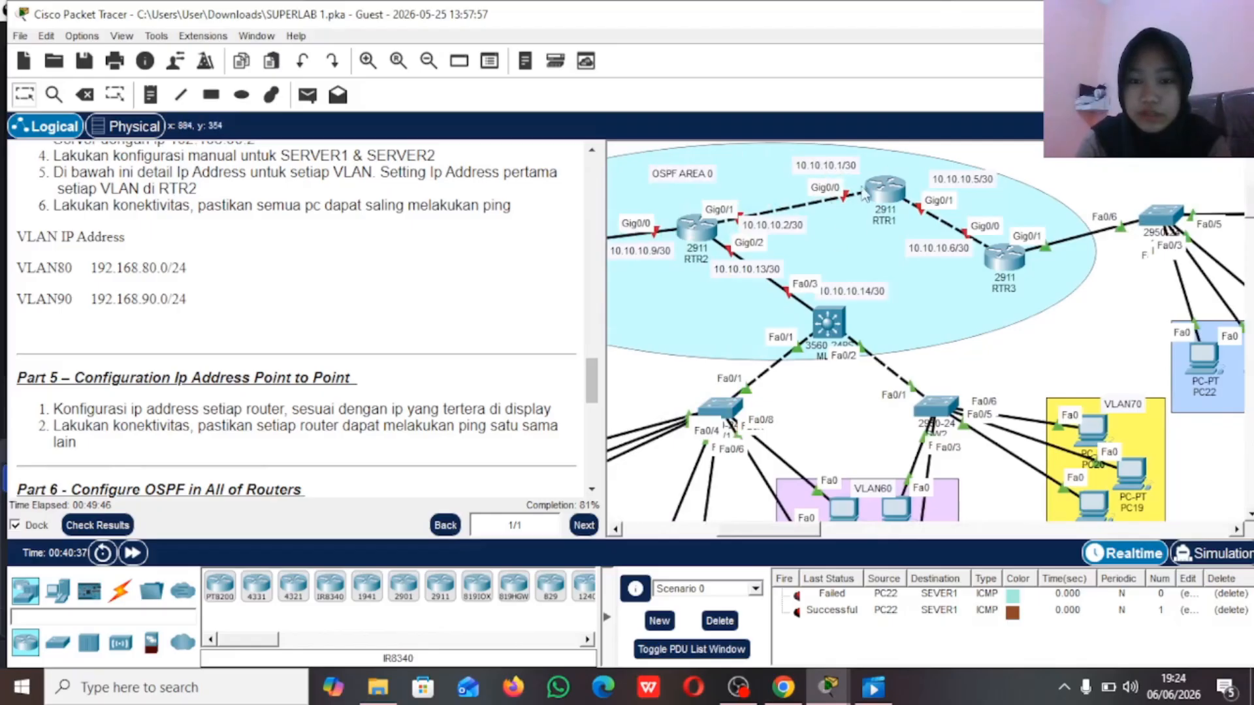
scroll(848, 204, left, 3)
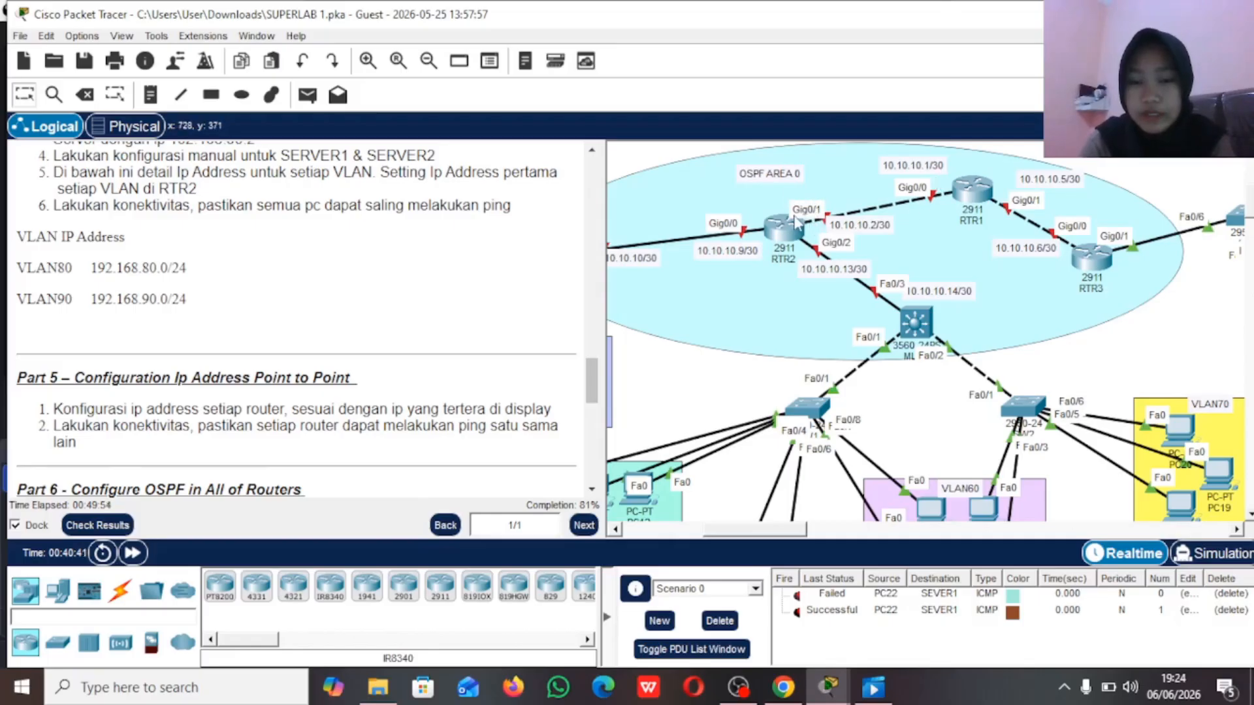
scroll(796, 224, down, 1)
scroll(791, 227, left, 1)
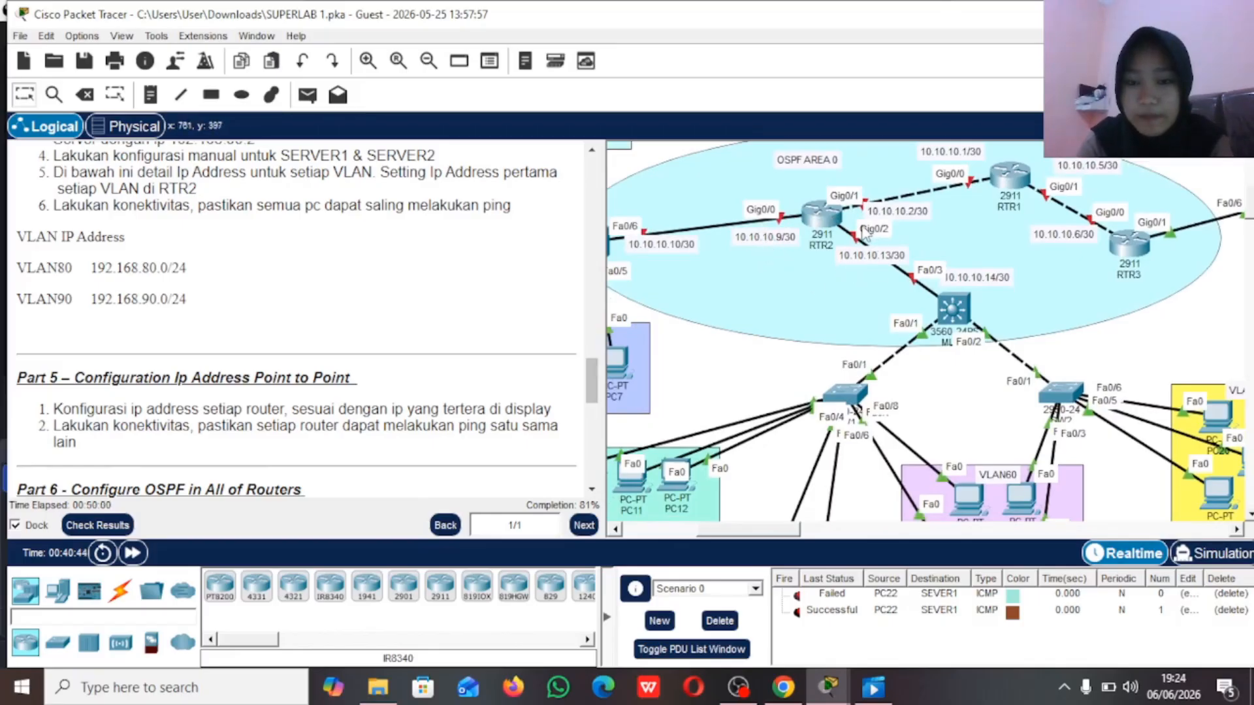
scroll(864, 235, left, 2)
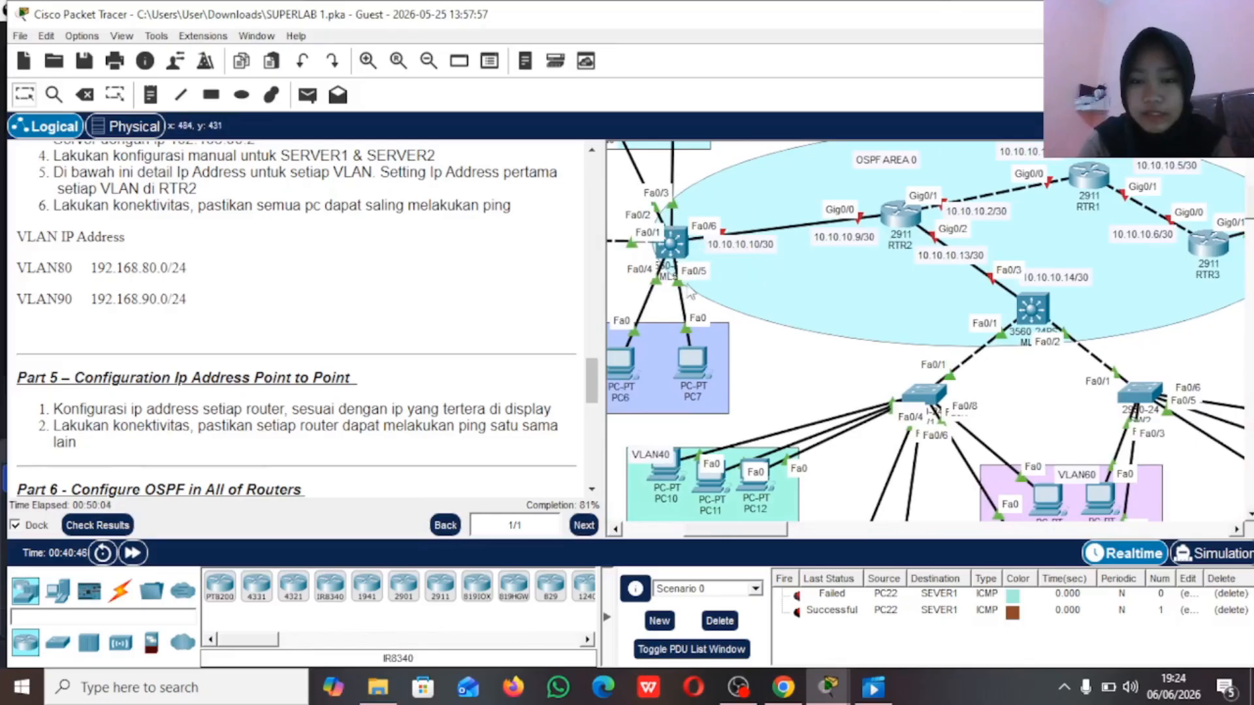
scroll(692, 288, right, 7)
scroll(719, 337, right, 6)
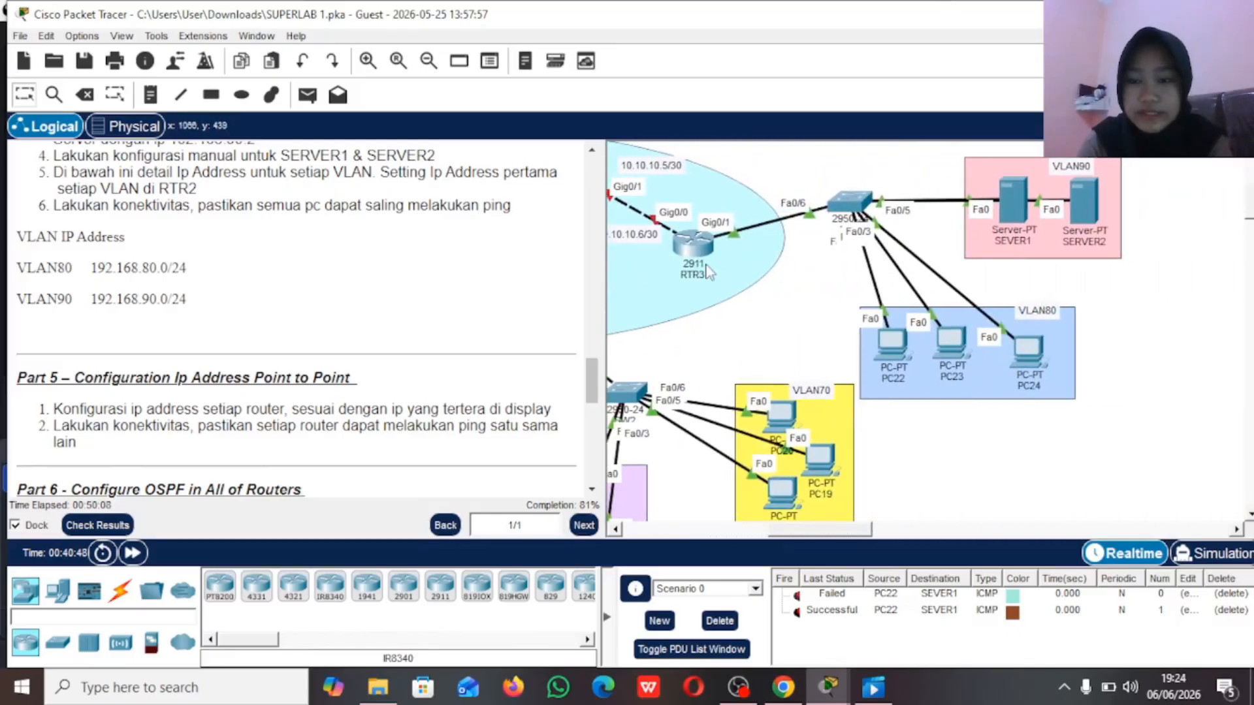
Step: Open RTR3's command line and exit global configuration mode
click(692, 246)
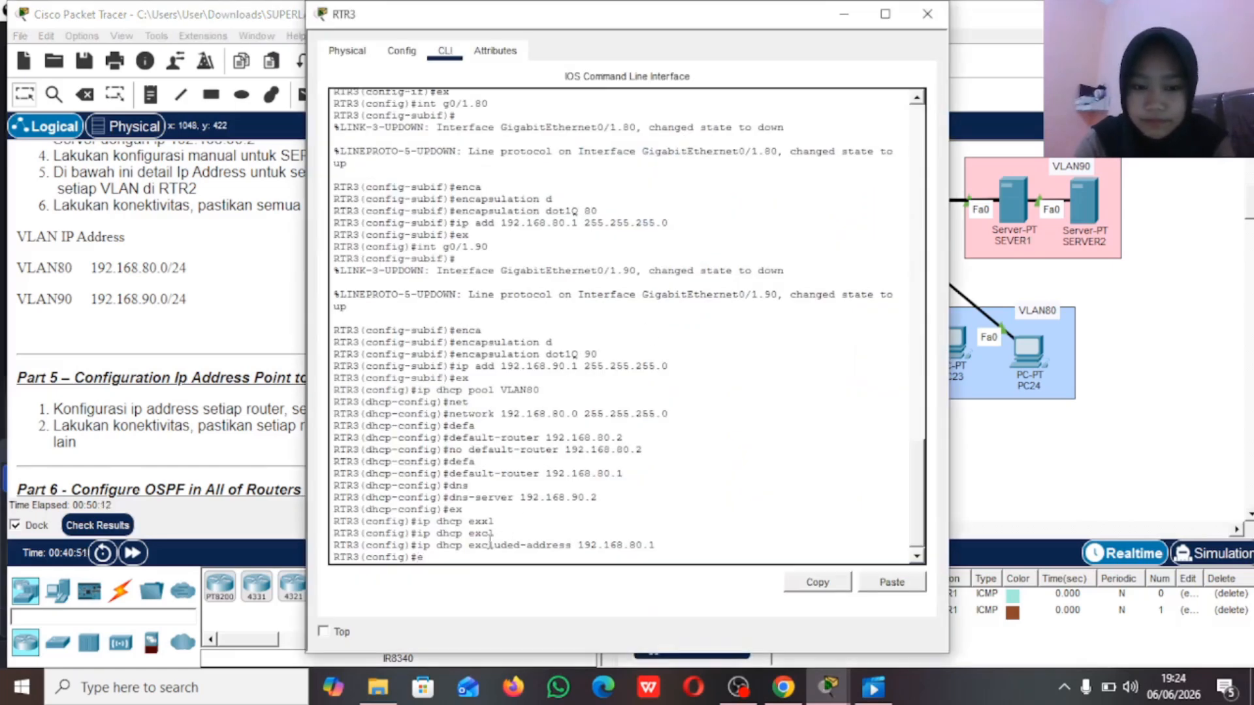
text(ex)
key(Return)
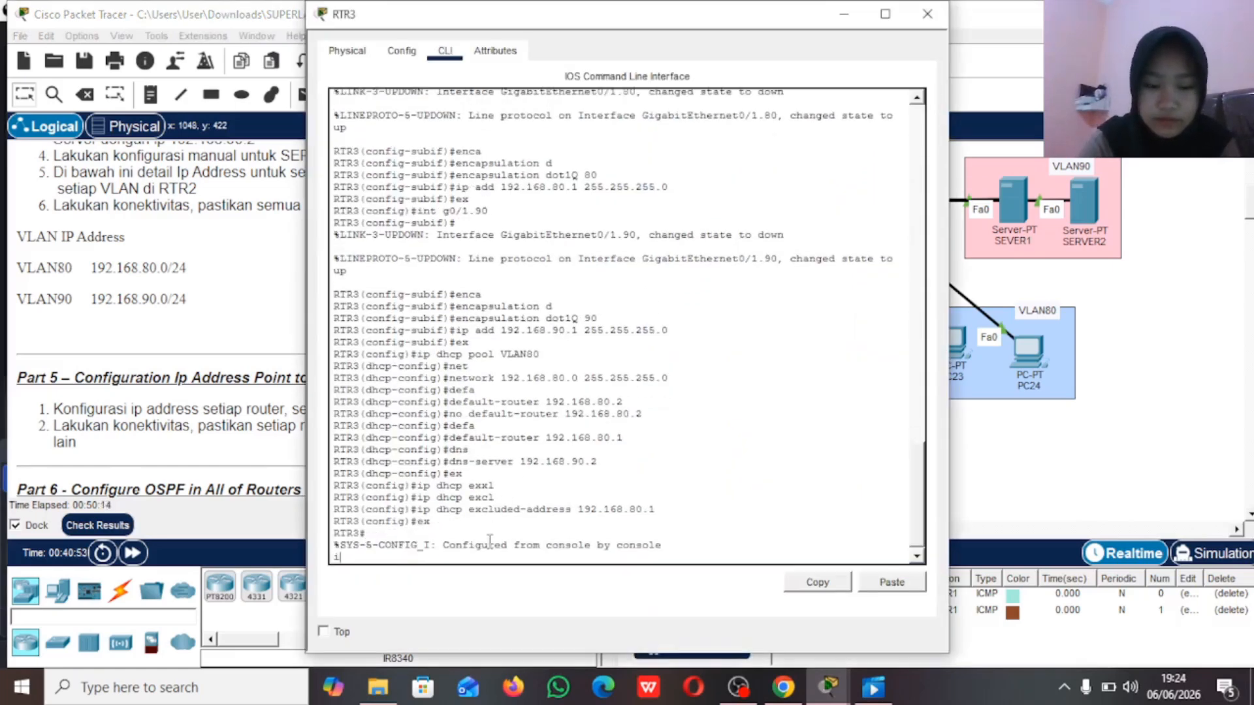
text(i)
key(Return)
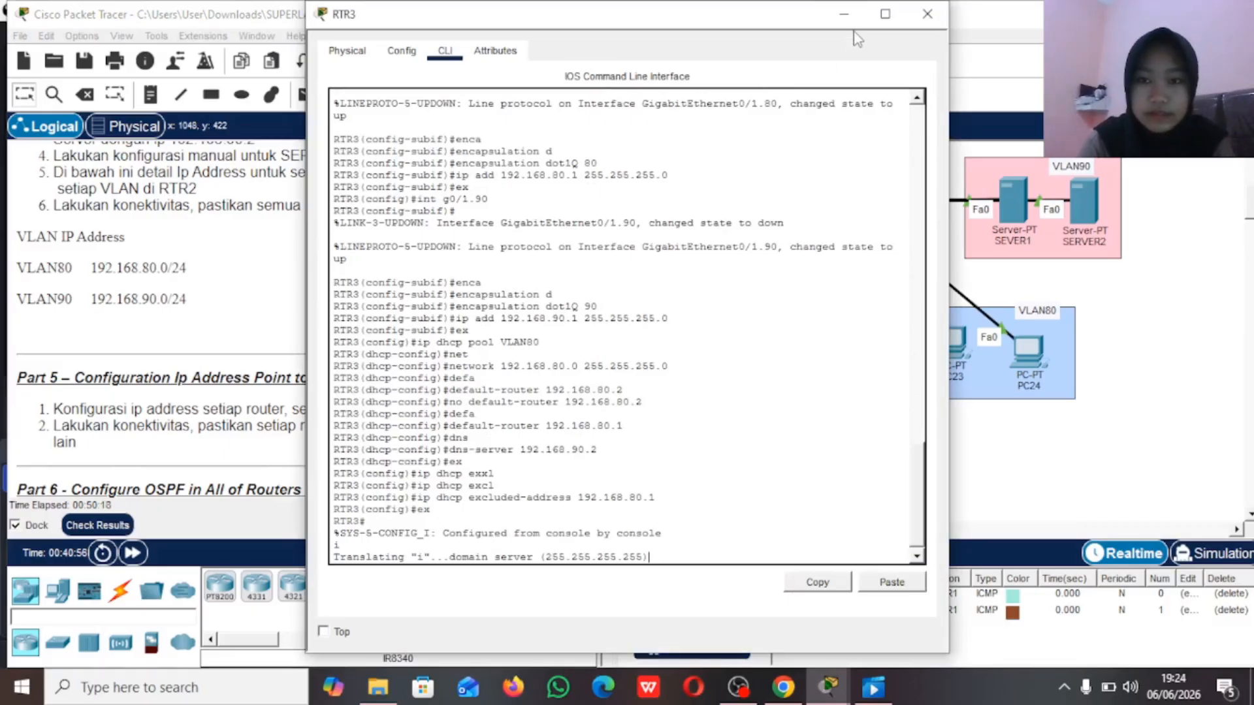
Step: Fast-forward the simulation time twice to get past RTR3's name lookup, checking its command line in between
click(844, 14)
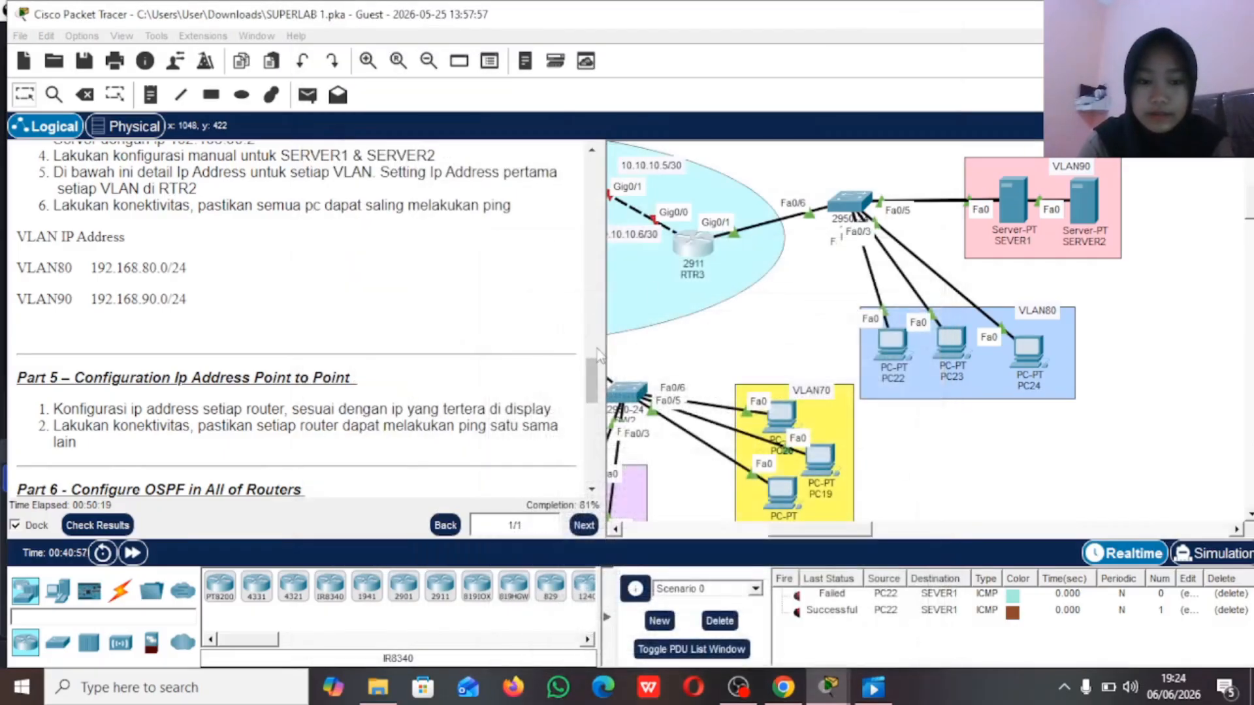
click(134, 554)
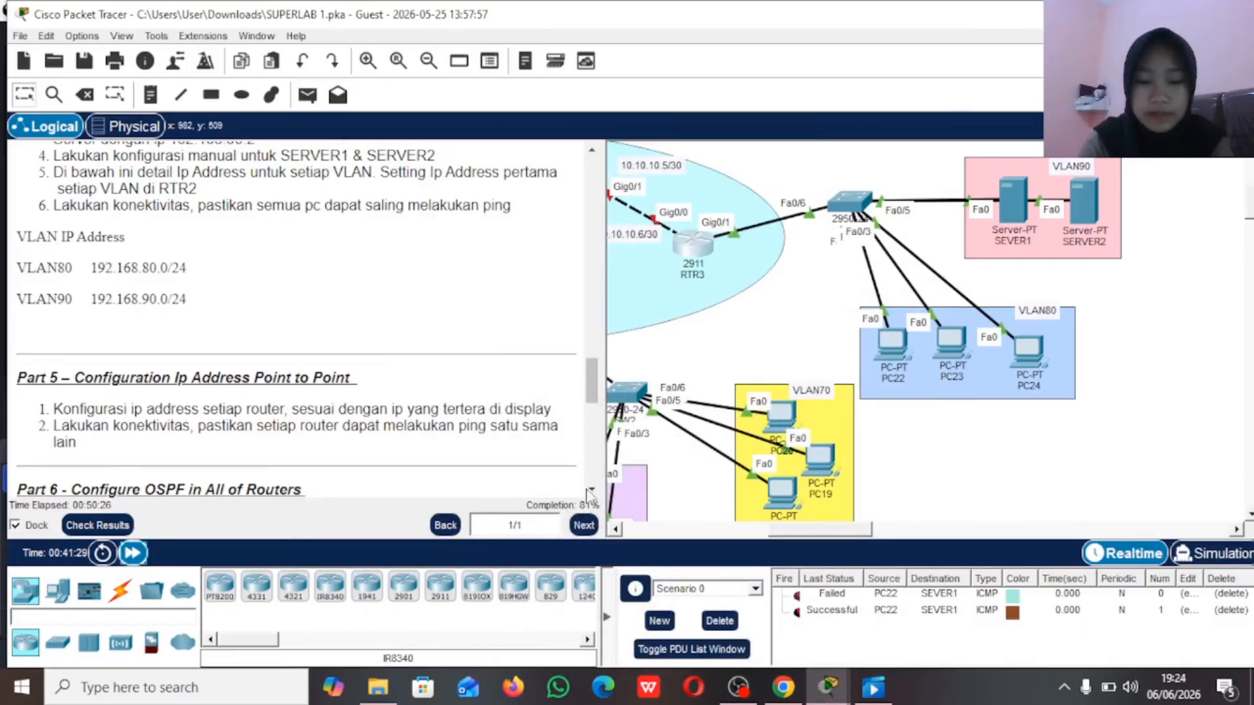
click(683, 251)
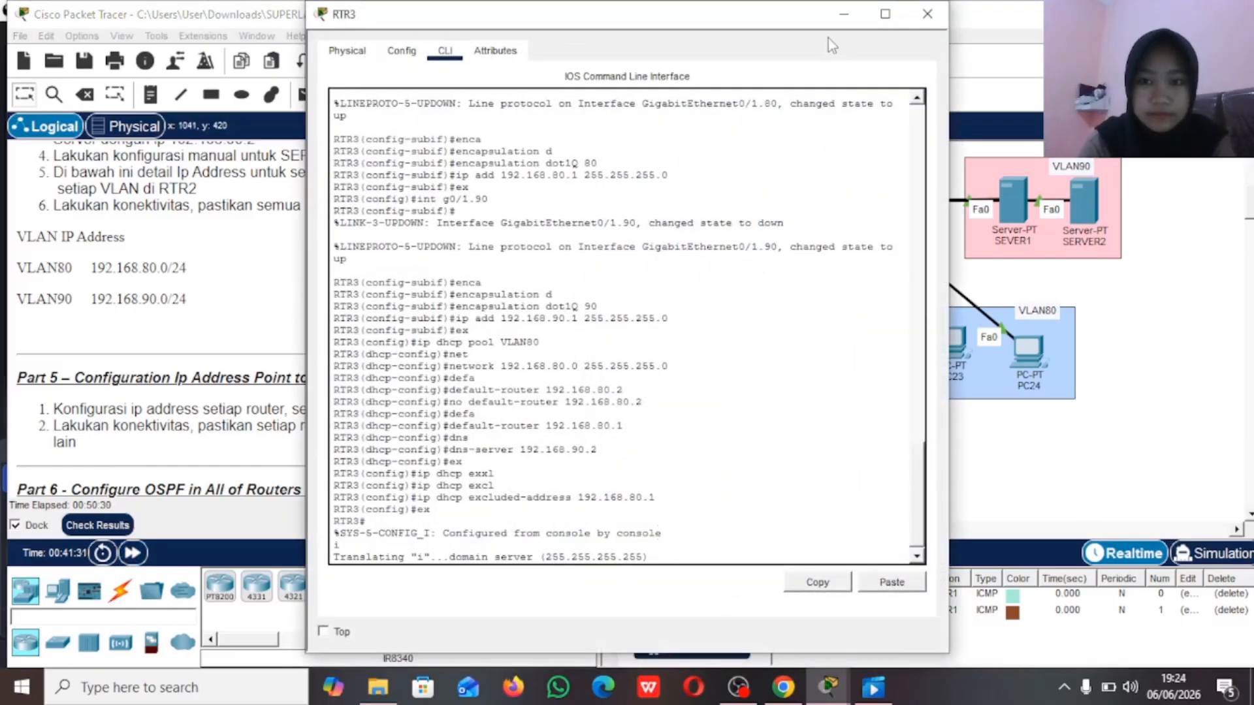
click(844, 14)
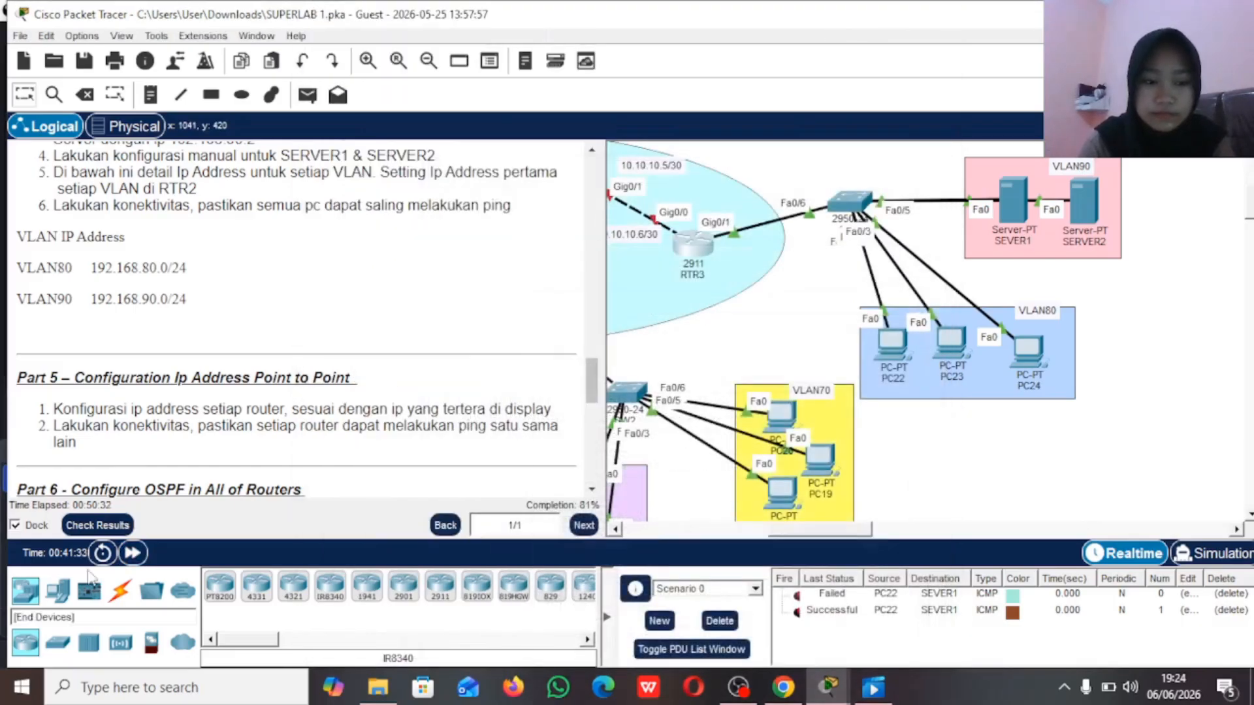
click(134, 555)
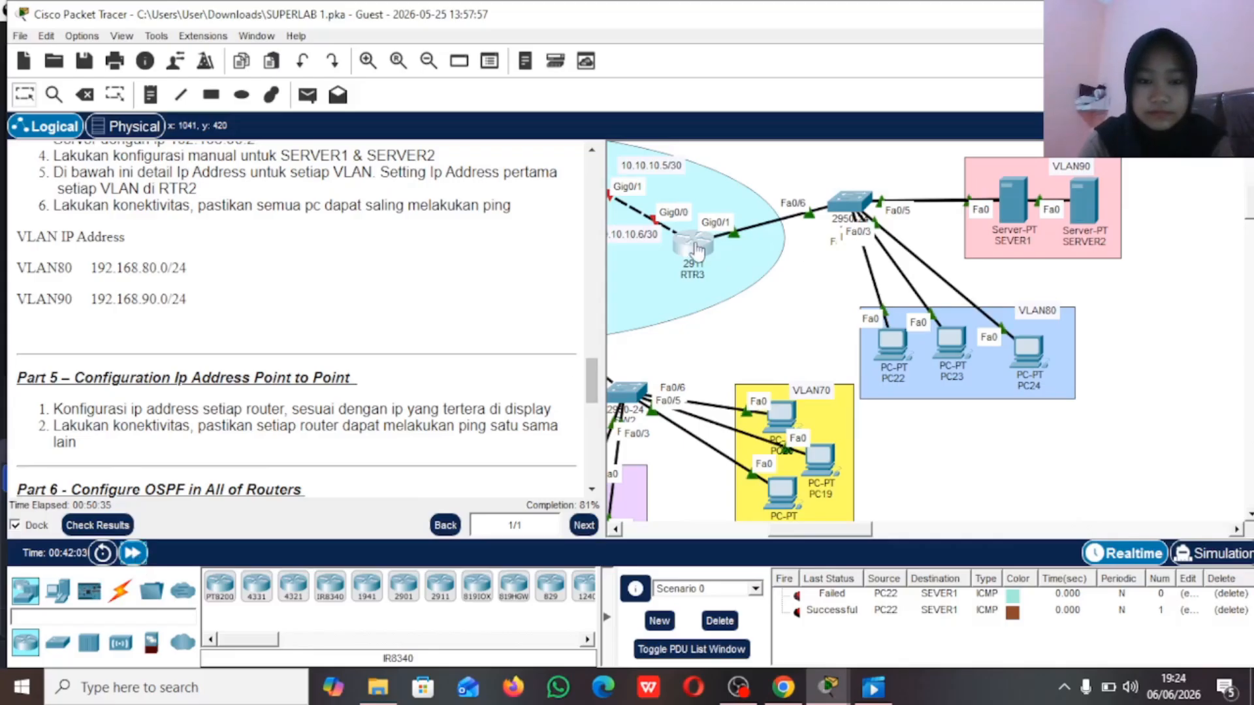
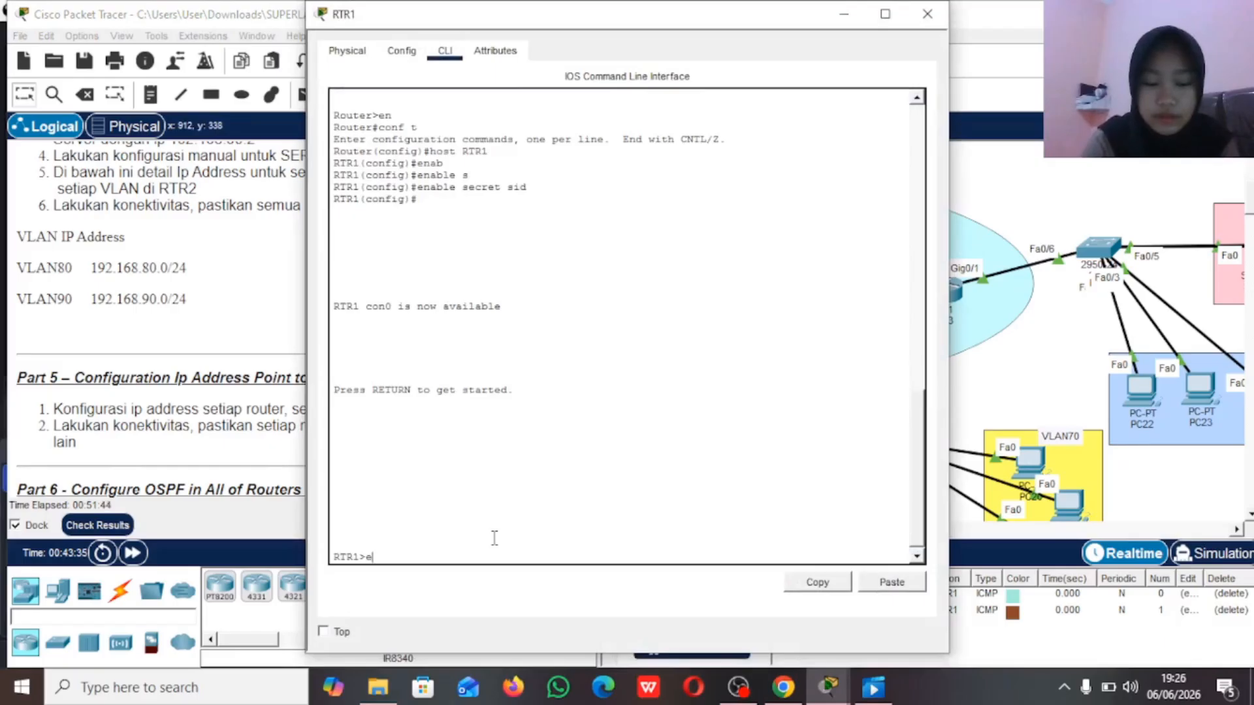
Step: Enter privileged mode on RTR1 with the enable password and start global configuration mode
text(n)
key(Return)
key(Return)
text(c)
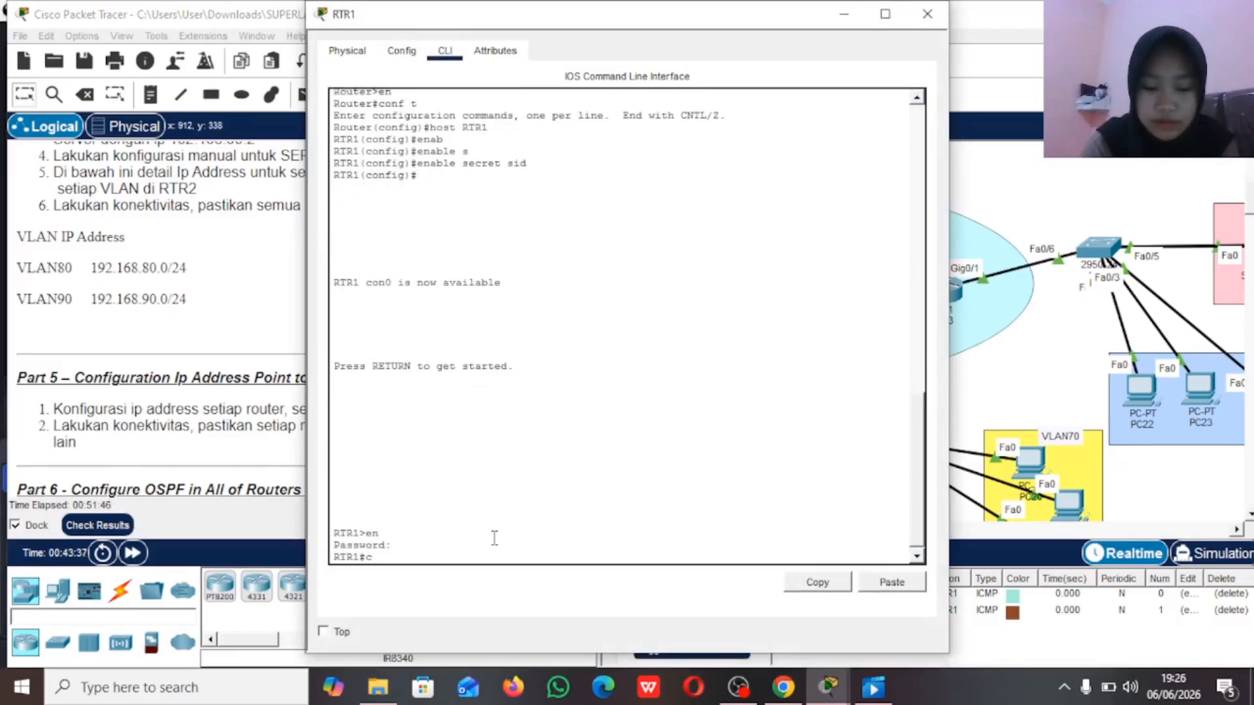
text(onf t)
key(Return)
Step: Assign IP address 10.10.10.5 with mask 255.255.255.252 to RTR1's interface g0/1
text(in)
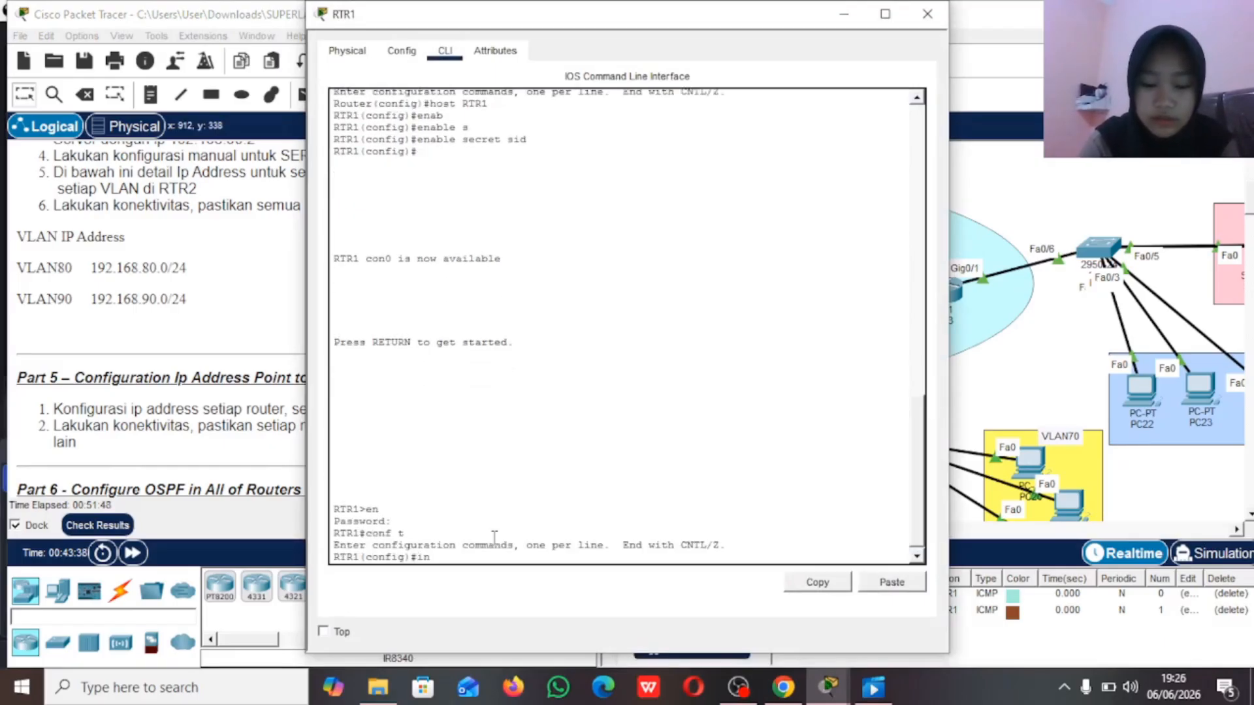
text(t g0/1)
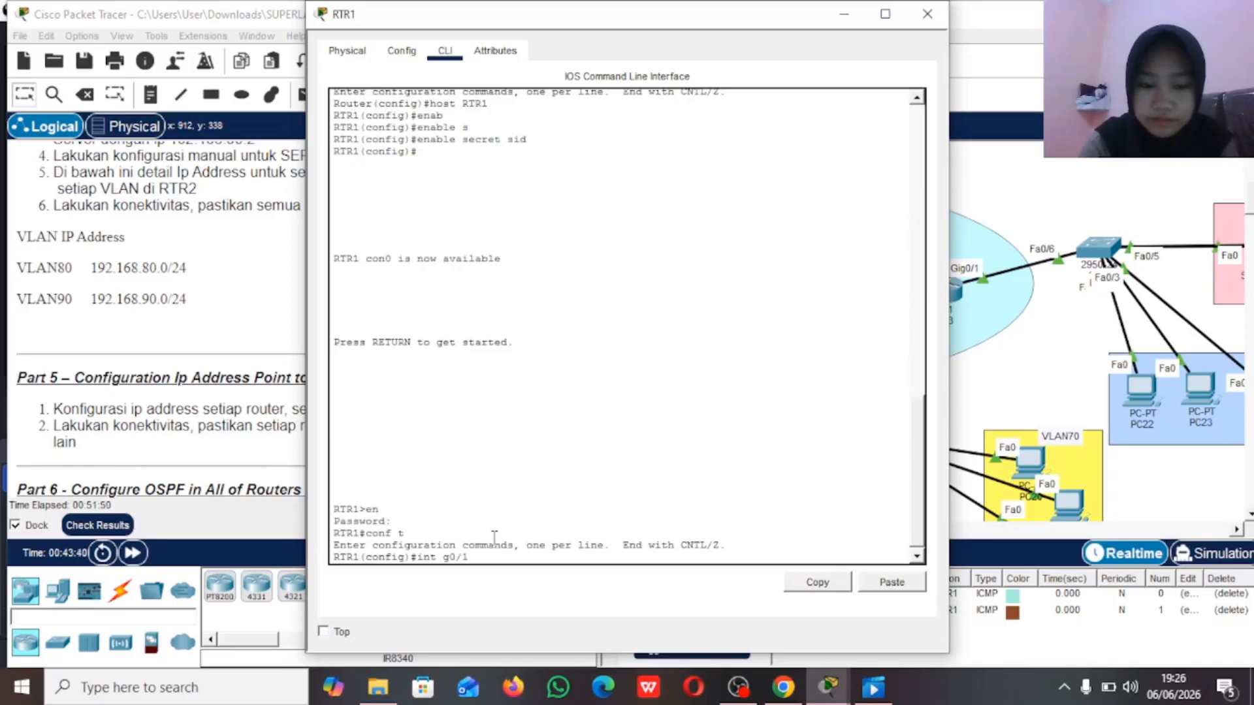
key(Return)
text(ip add)
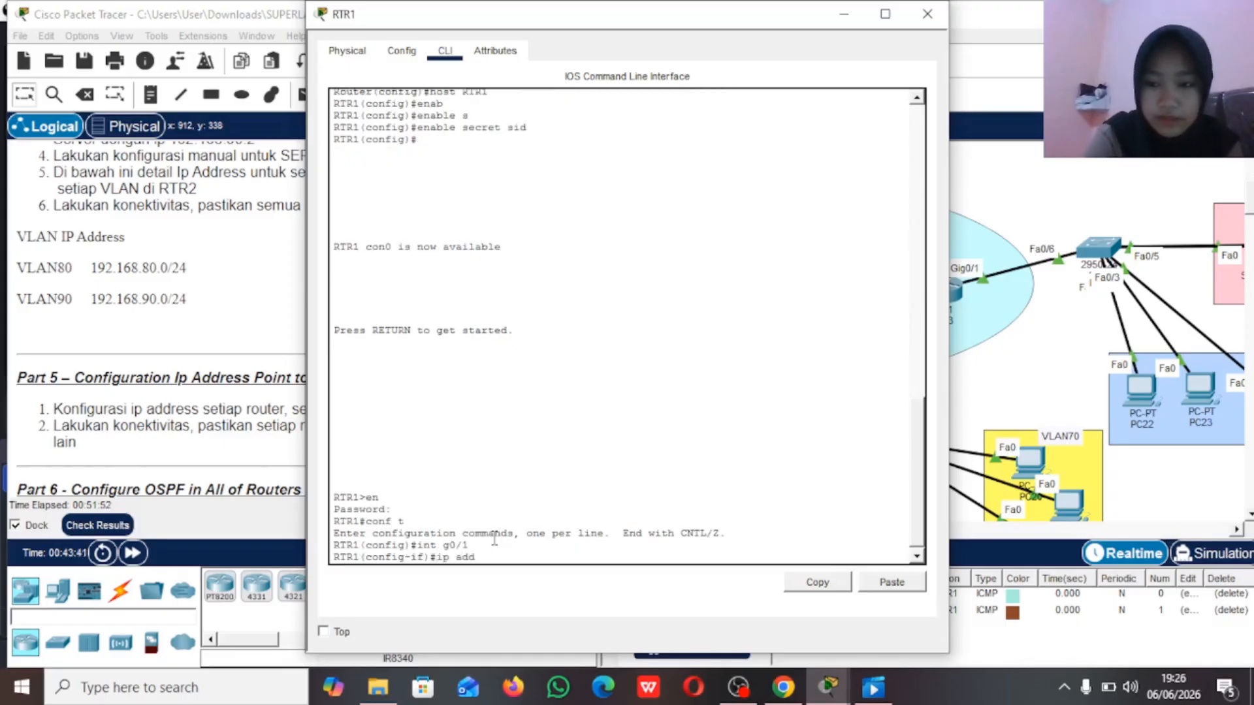
text( 10.1)
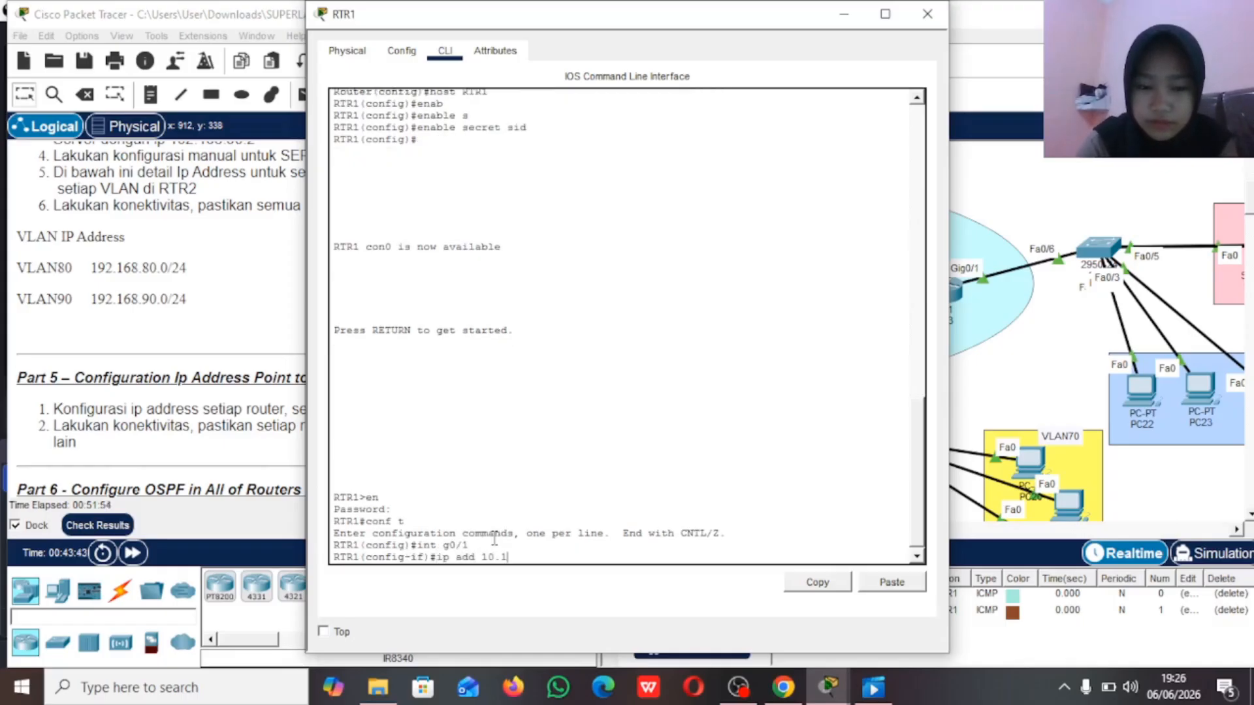
text(0.10.5)
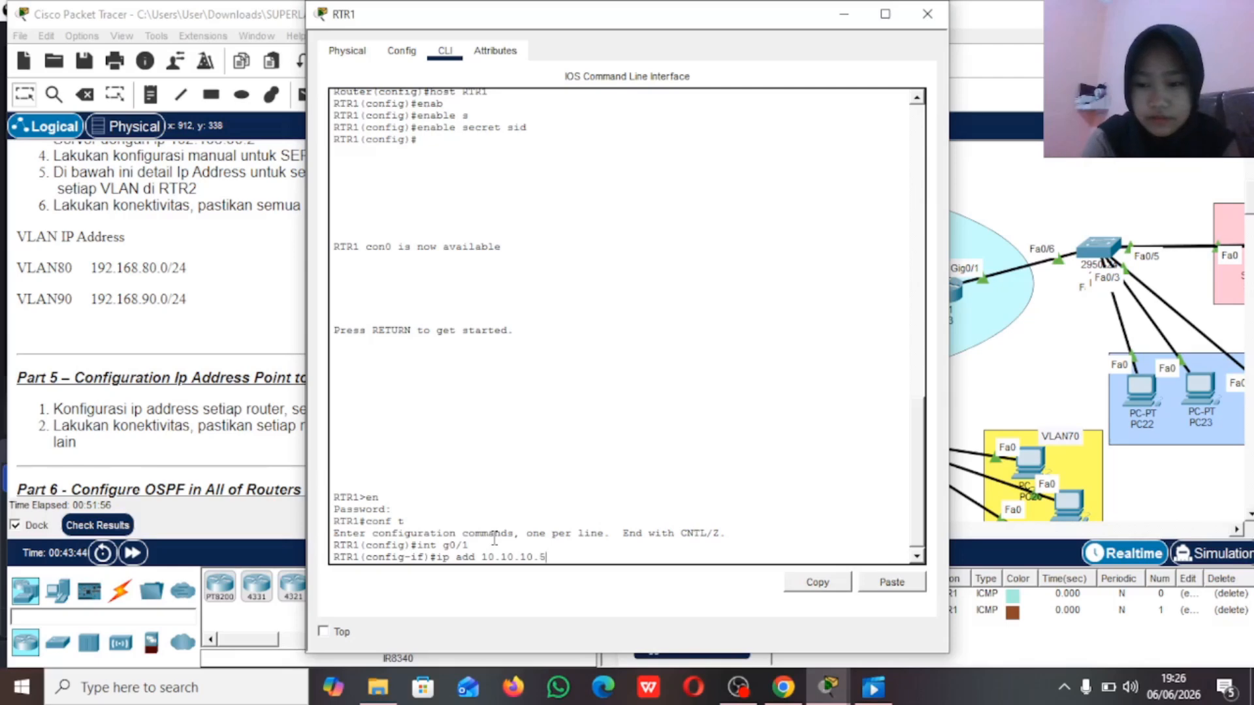
text( 255.25)
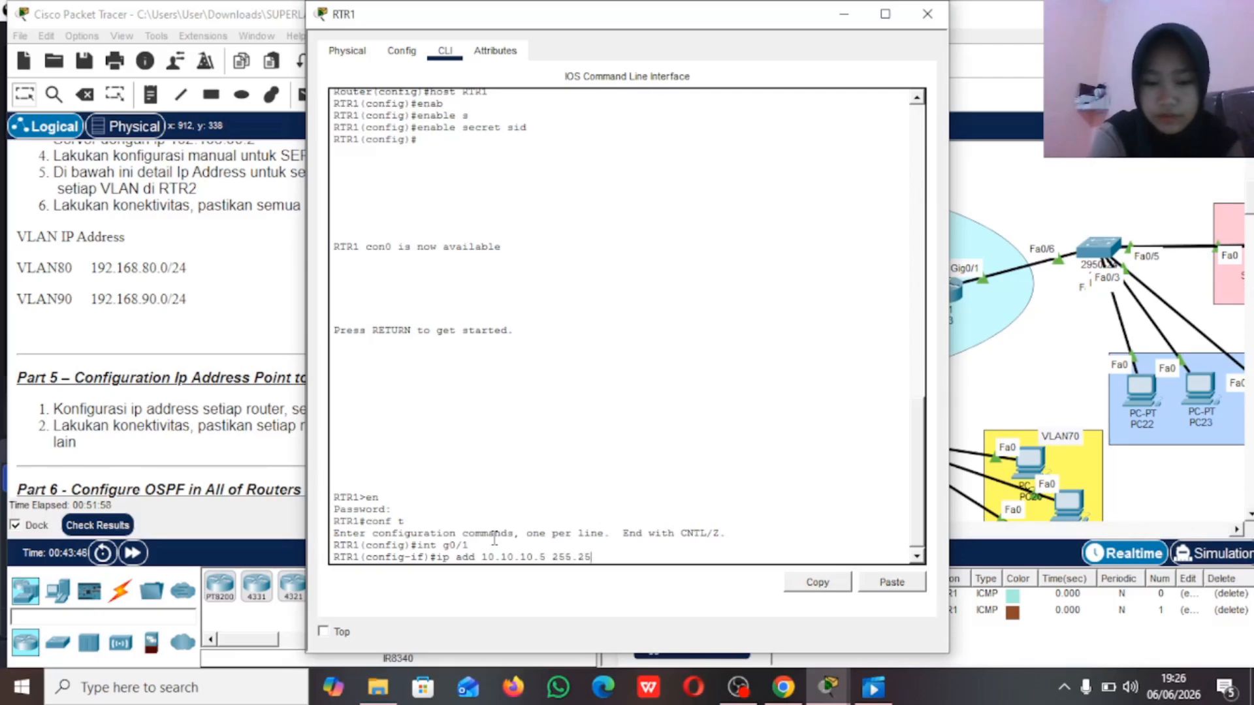
text(5.255.252)
key(Return)
Step: Enable RTR1's interface g0/1 with no shutdown and return to global configuration mode
text(no)
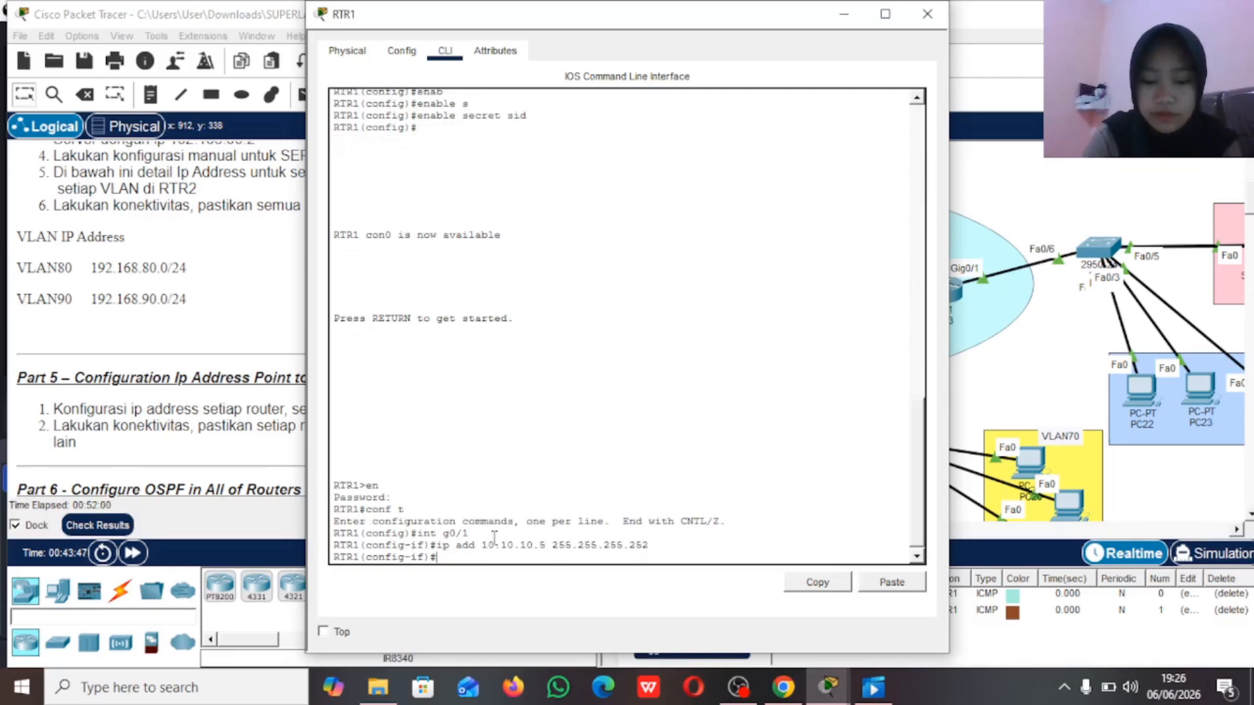
text( sh)
key(Return)
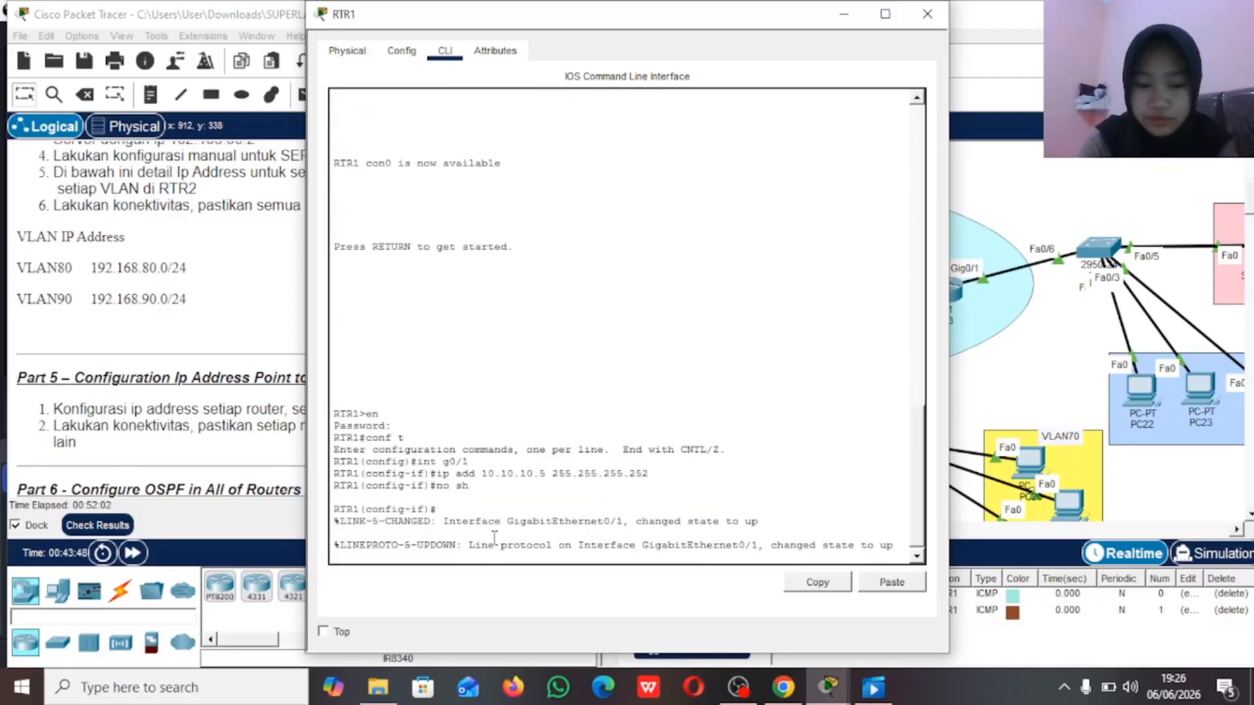
key(Return)
text(ex)
key(Return)
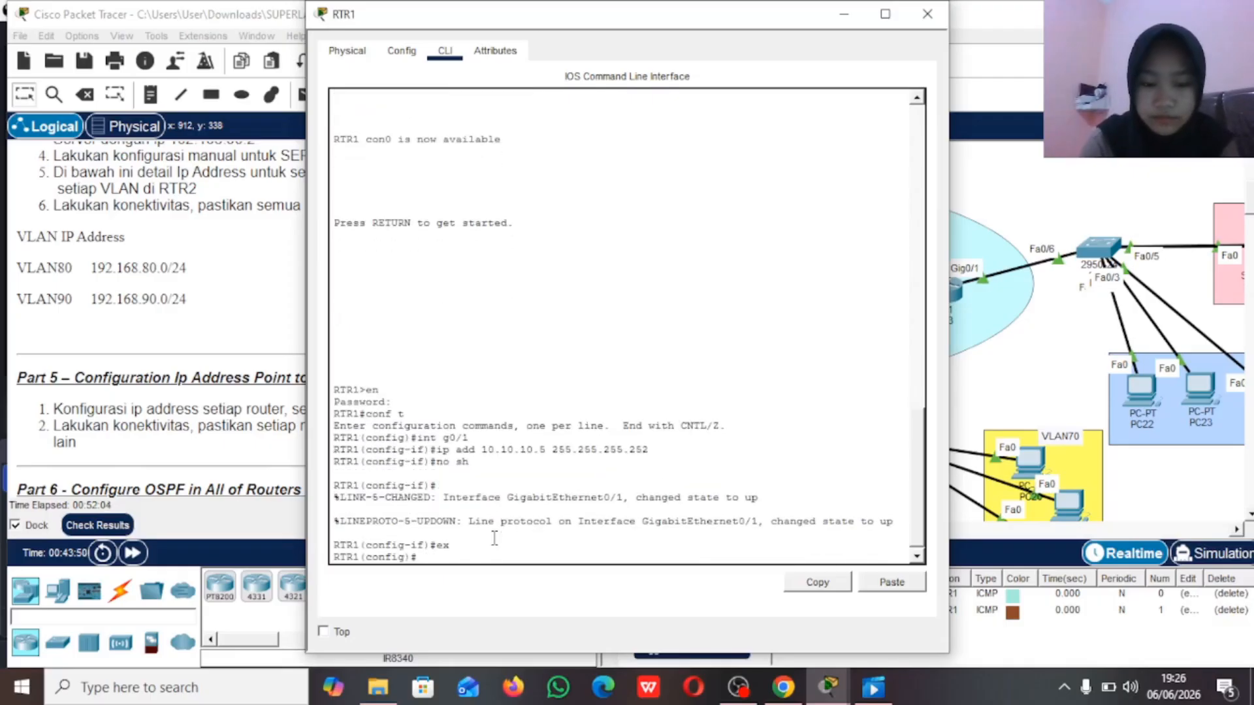
Step: Assign IP address 10.10.10.1 with mask 255.255.255.252 to RTR1's interface g0/0
text(int g0/0)
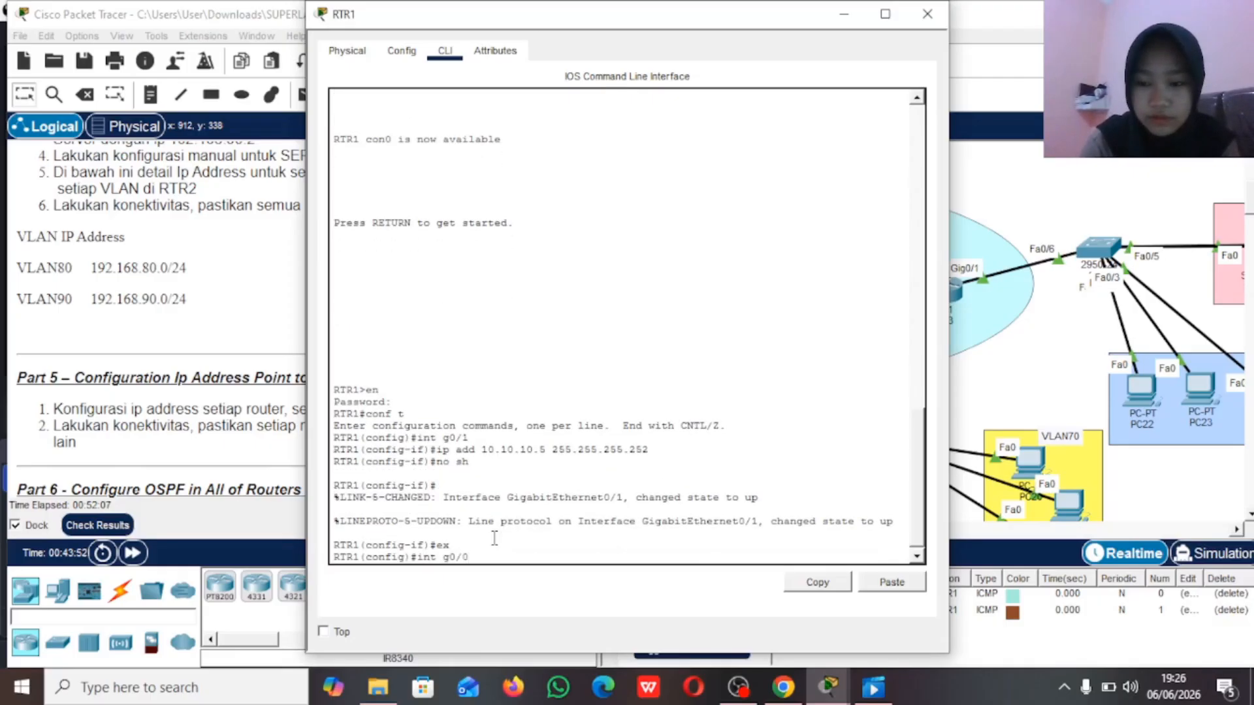
key(Return)
text(ip)
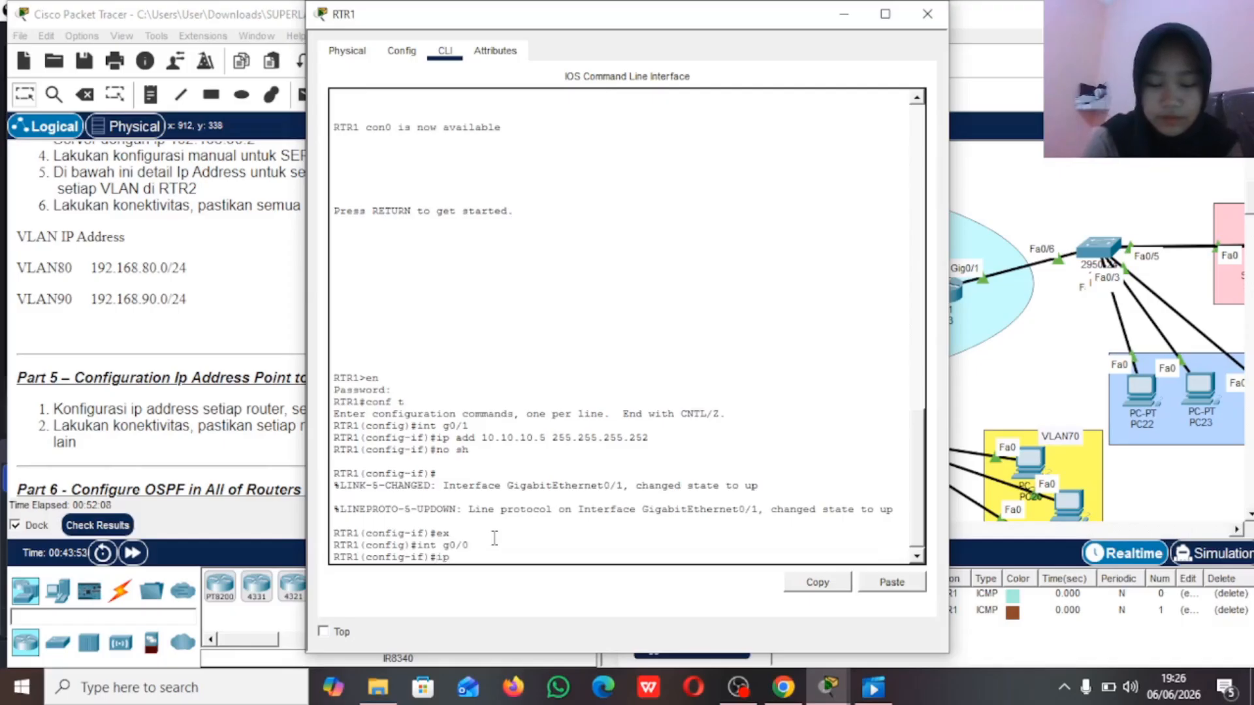
text( add 10.10)
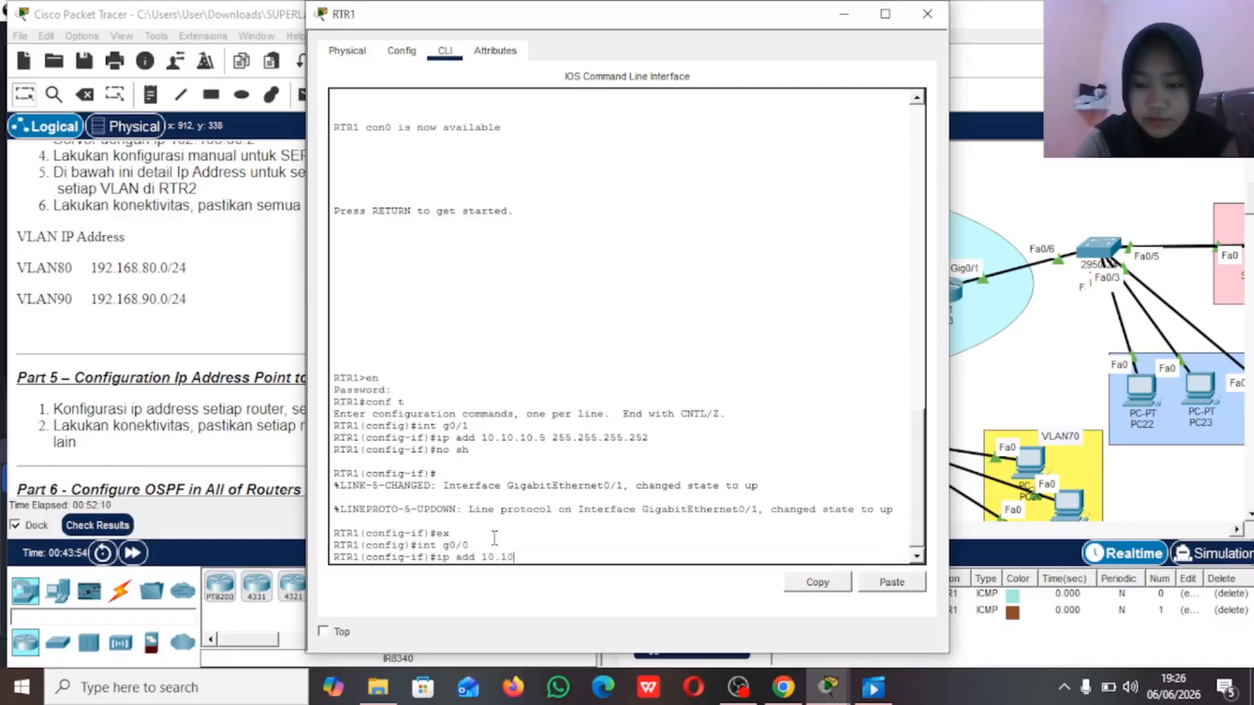
text(.10.1 255.)
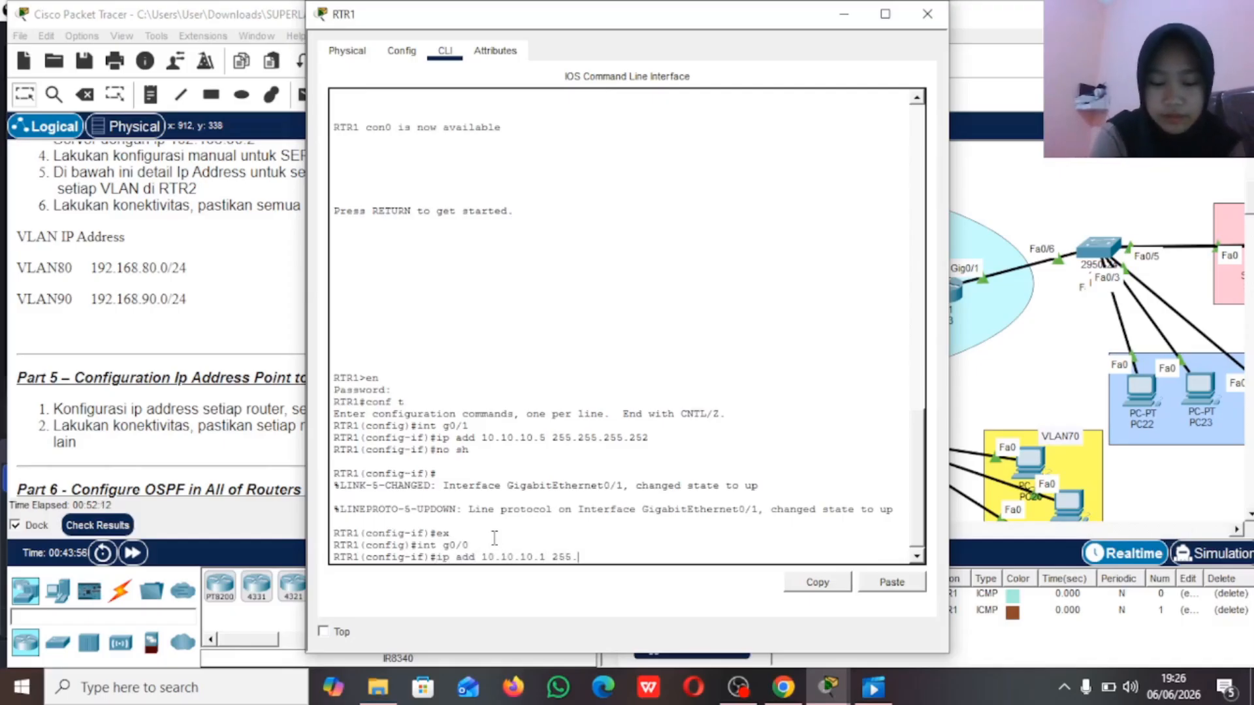
text(255.255.252)
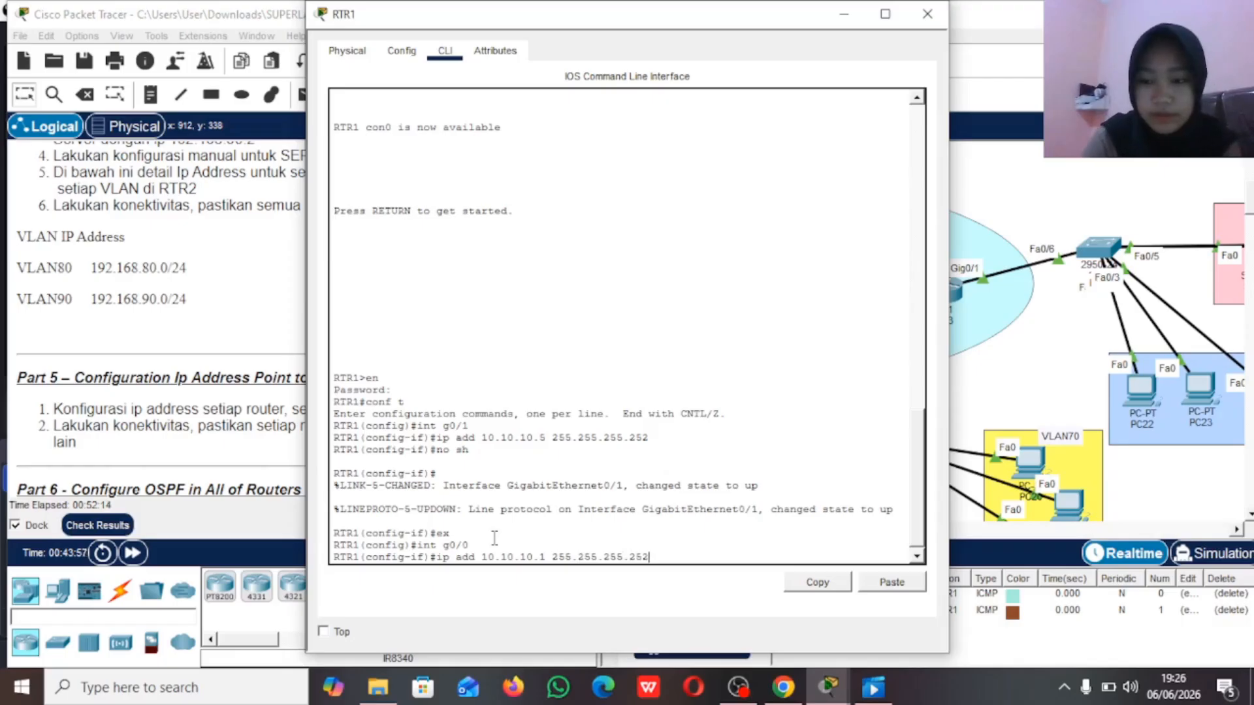
key(Return)
Step: Enable RTR1's interface g0/0 with no shutdown and return to global configuration mode
text(no sh)
key(Return)
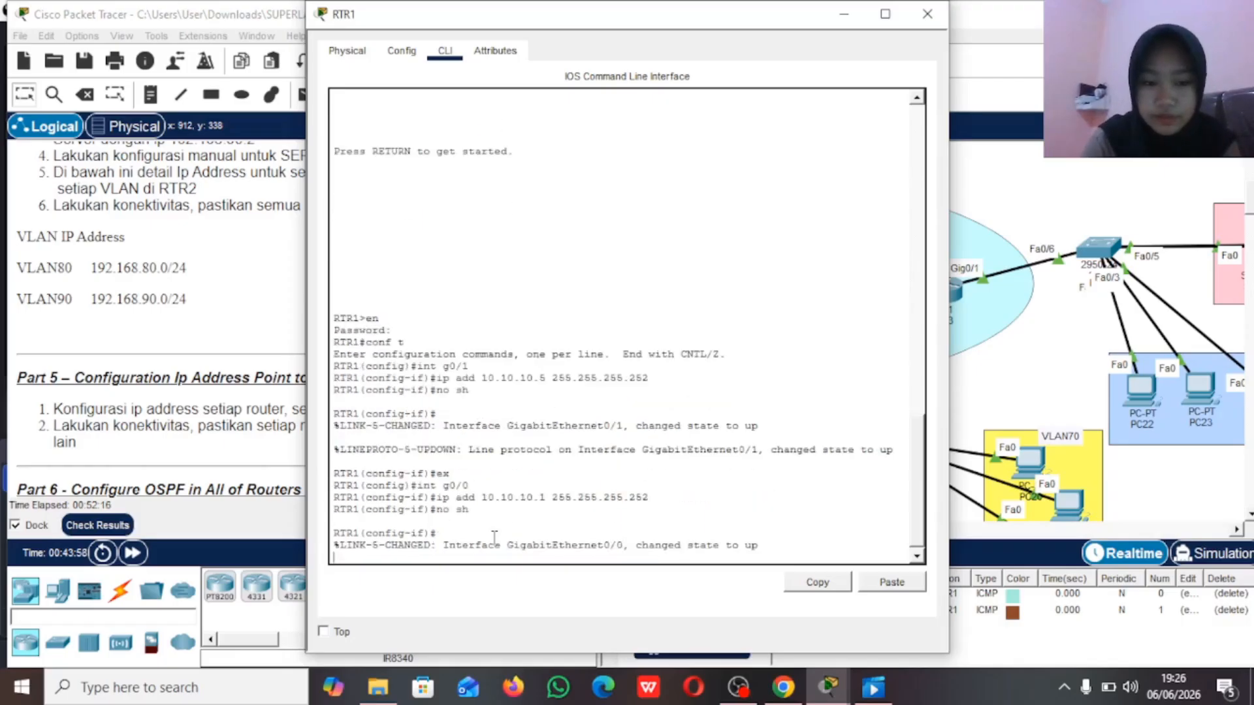
text(ex)
key(Return)
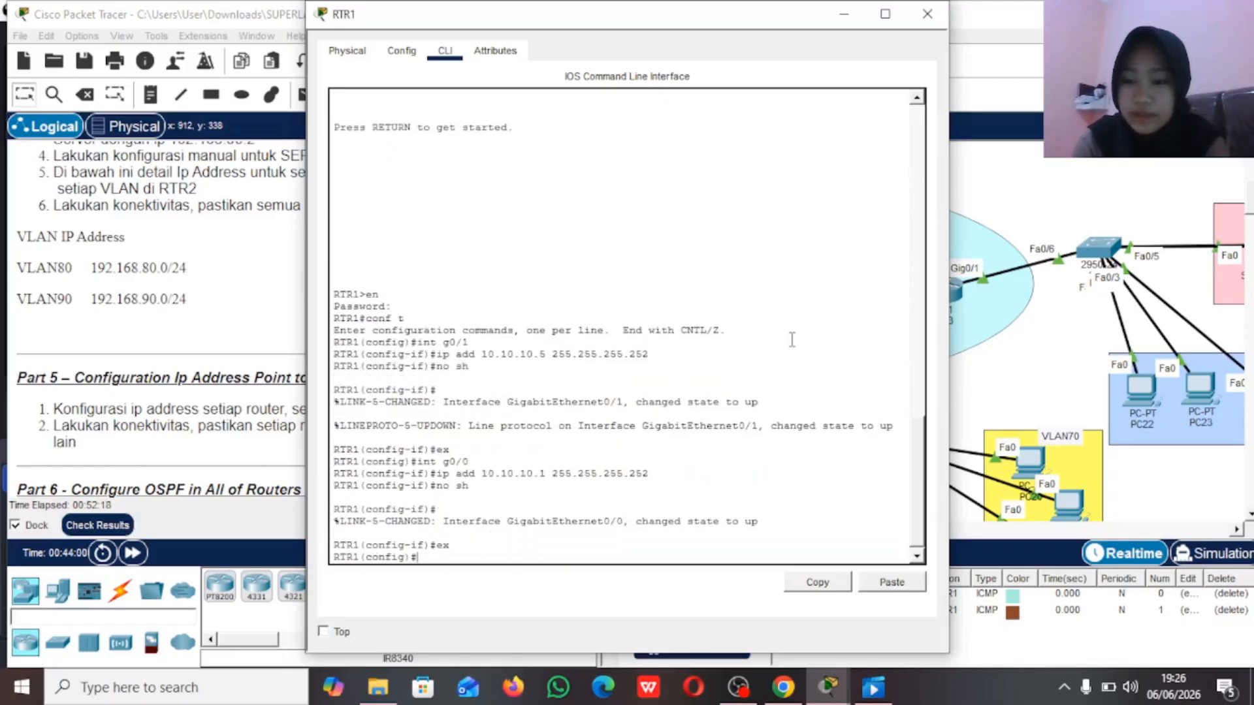
Step: Check the addresses labelled around RTR2 in the OSPF Area 0 topology and open RTR2's command line
click(986, 191)
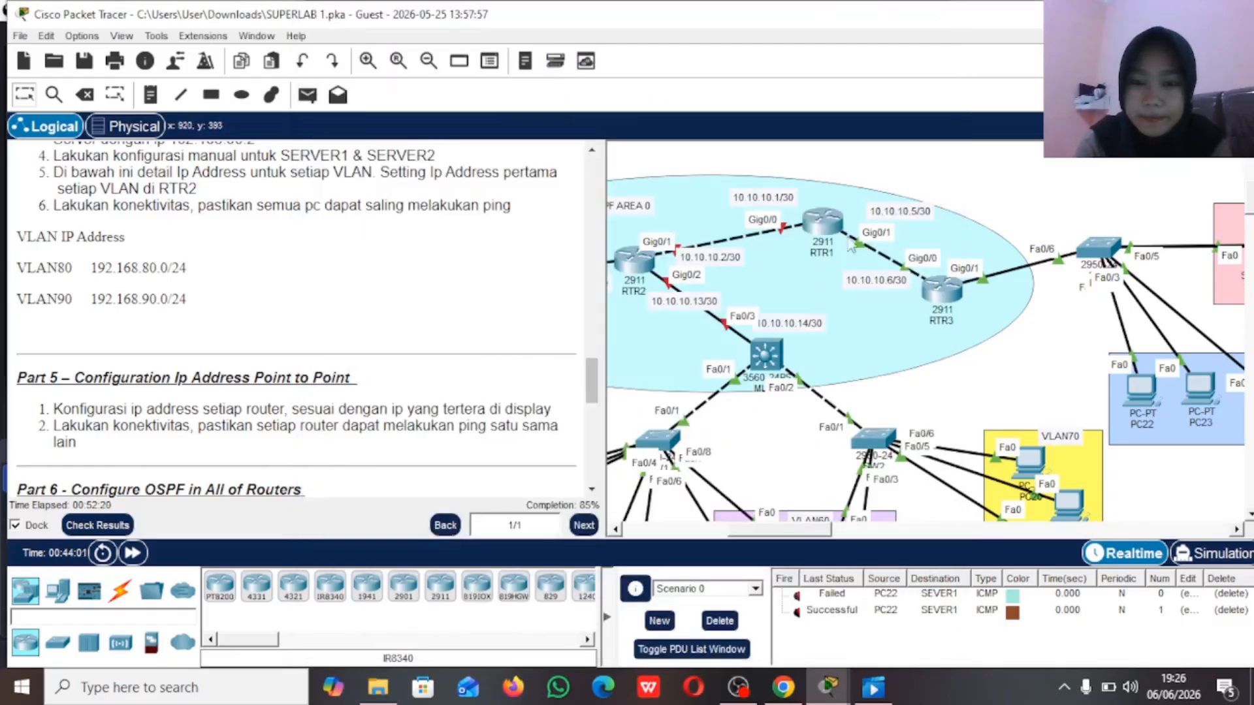
scroll(745, 280, left, 3)
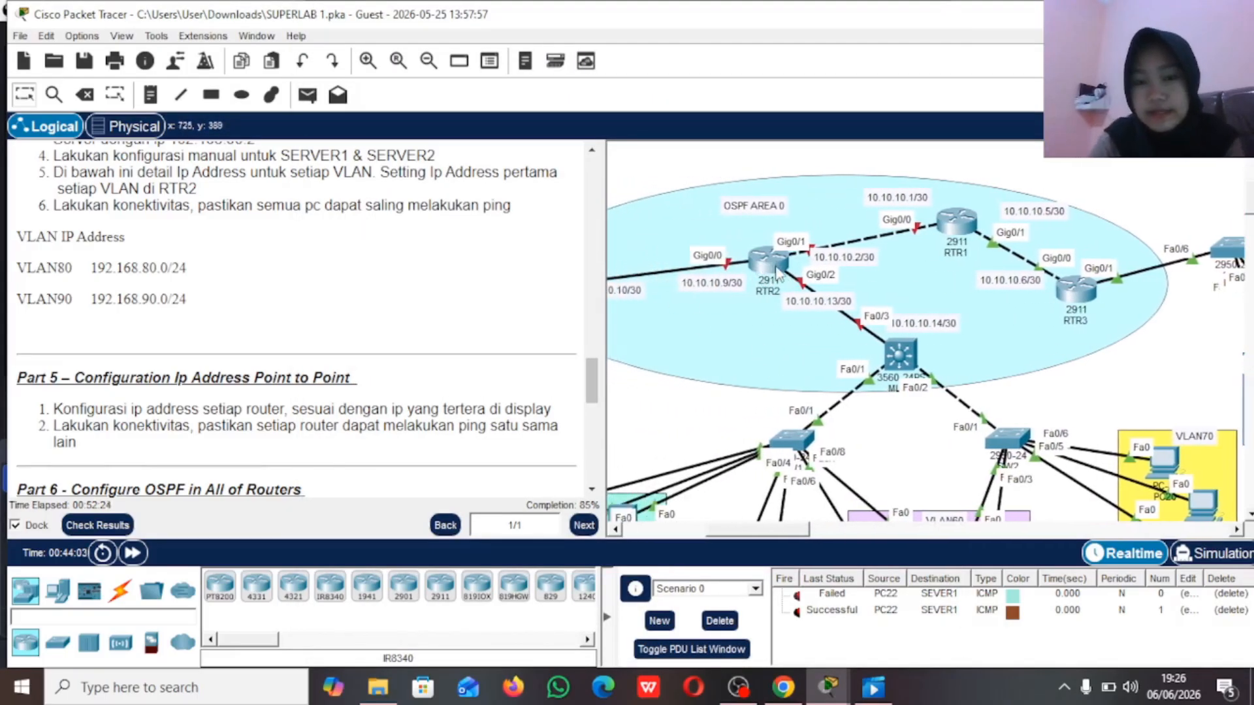
mouse_move(776, 273)
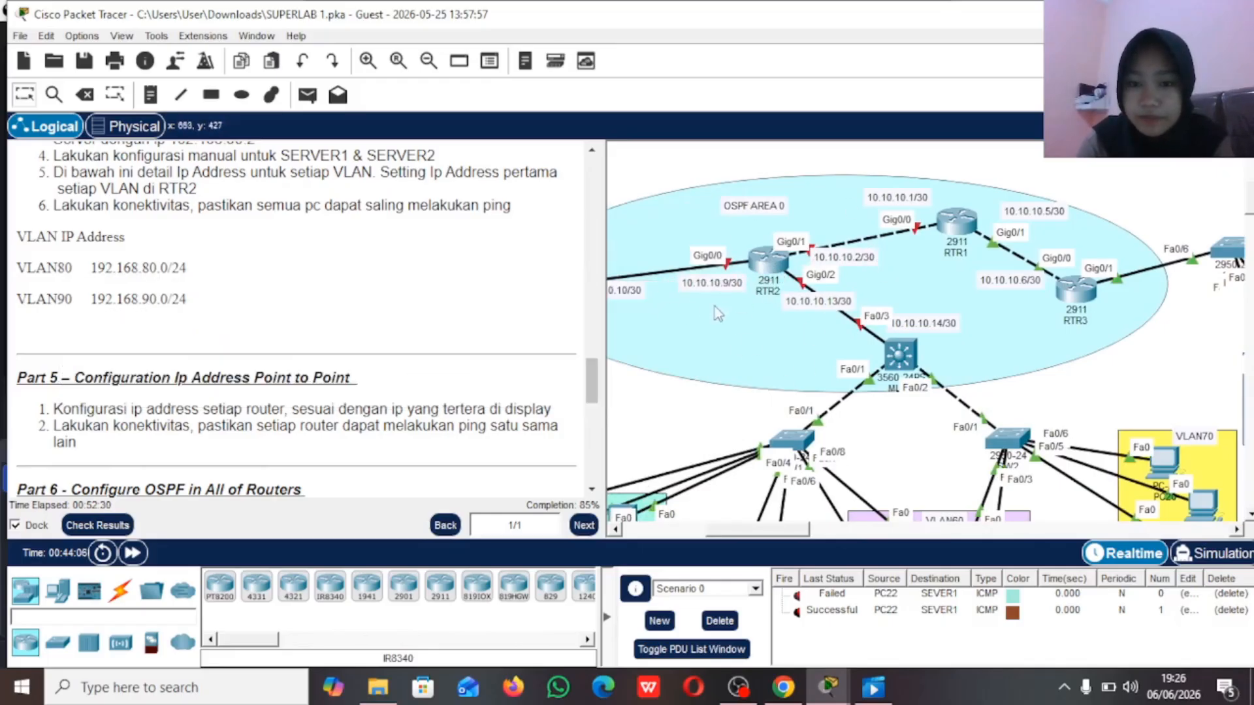
click(770, 249)
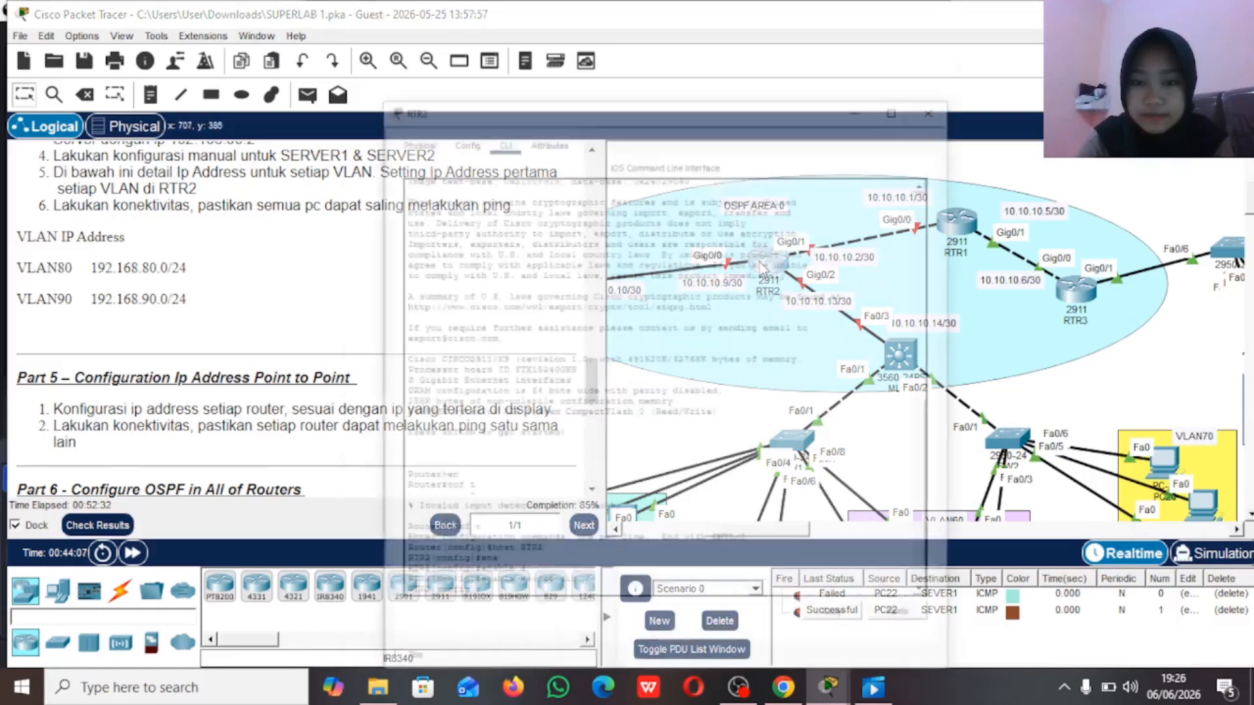
key(Return)
Step: Enter privileged mode on RTR2 with the enable password and start global configuration mode
text(e)
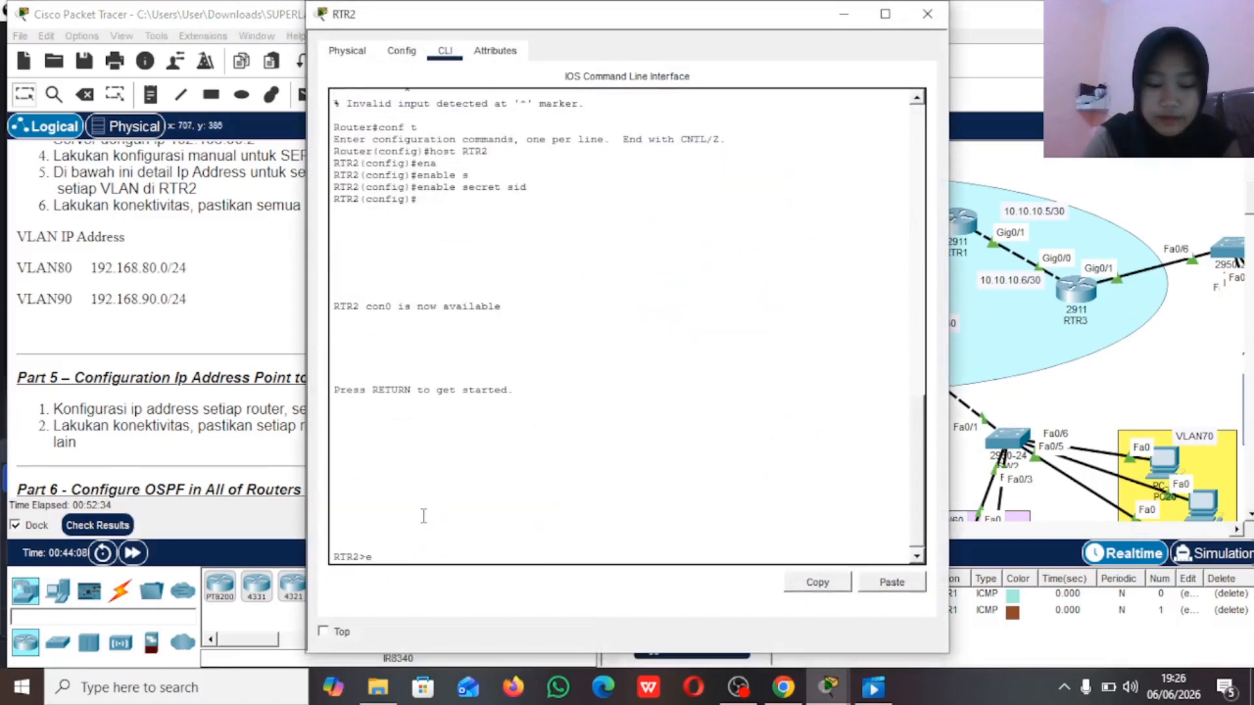
text(n)
key(Return)
text(sid)
key(Return)
text(c)
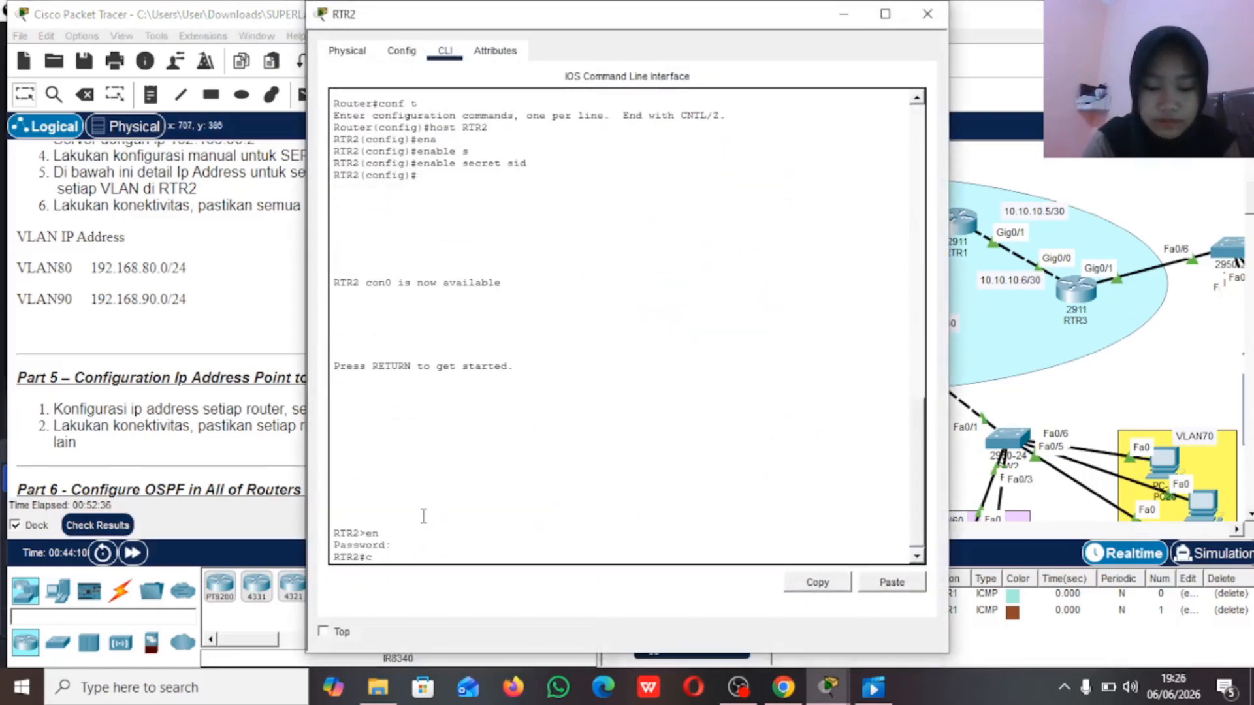
text(onf r)
key(Return)
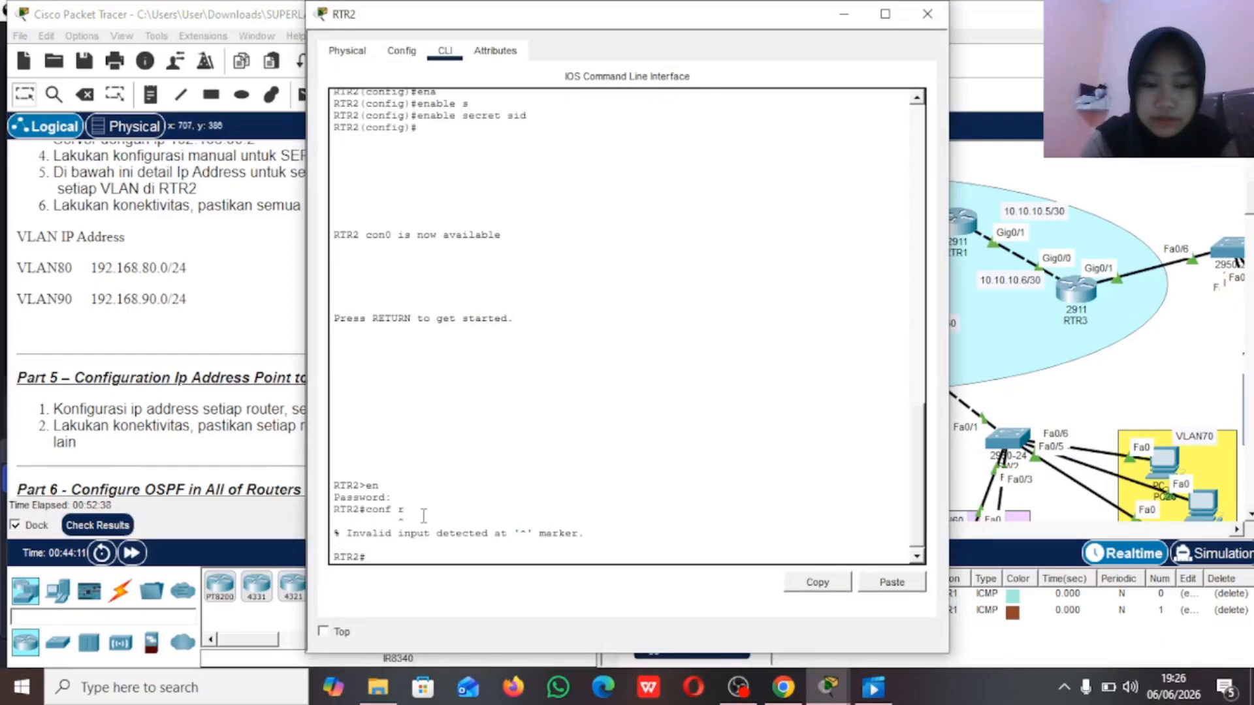
text(conf t)
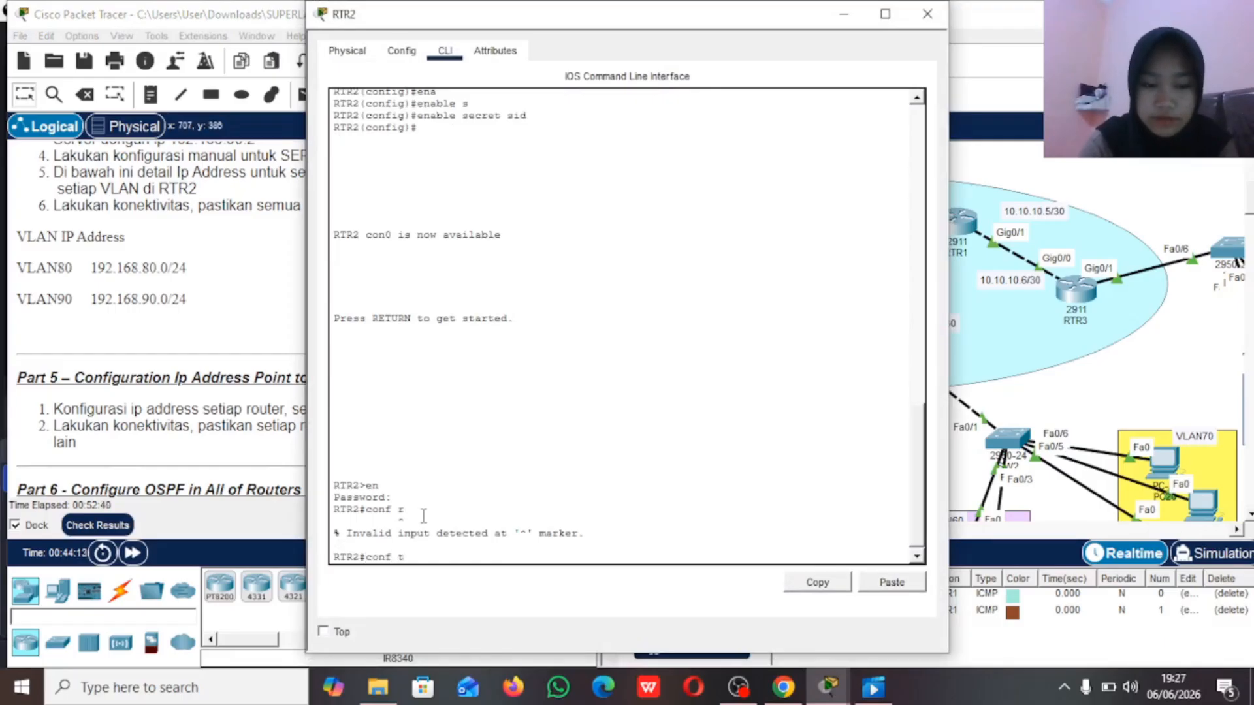
key(Return)
Step: Assign IP address 10.10.10.9 with mask 255.255.255.252 to RTR2's interface g0/0
text(int g0)
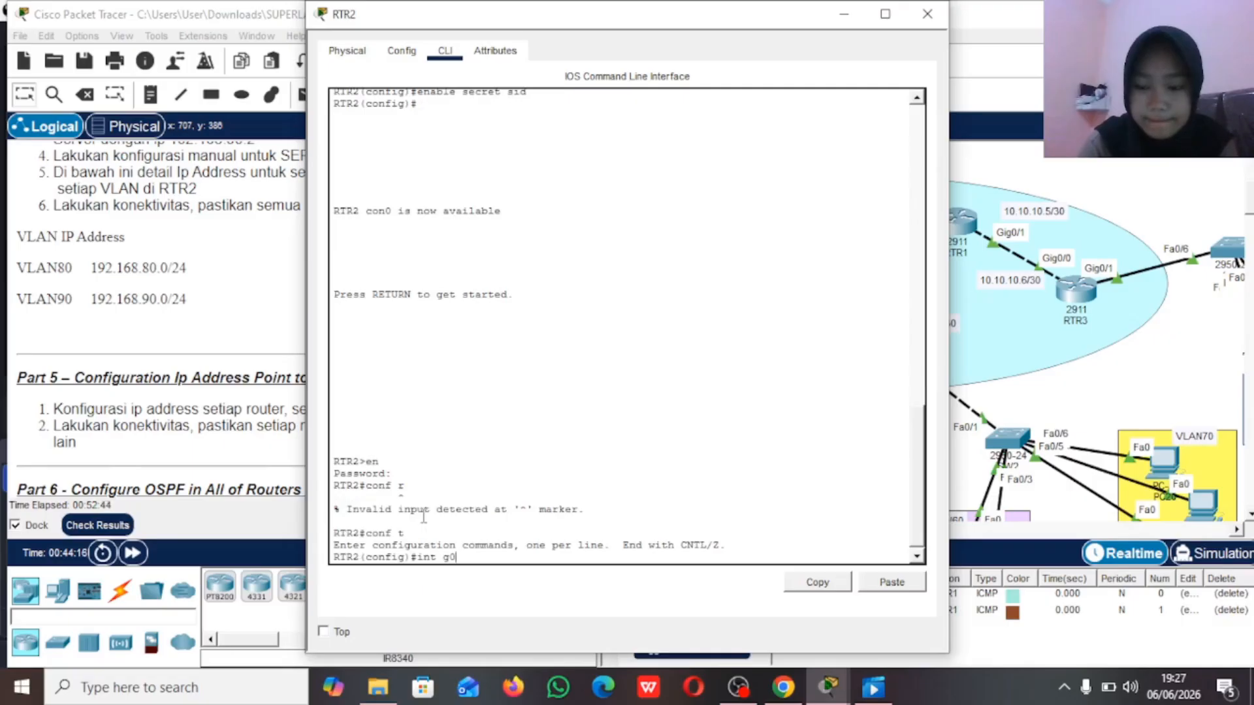
text(/0)
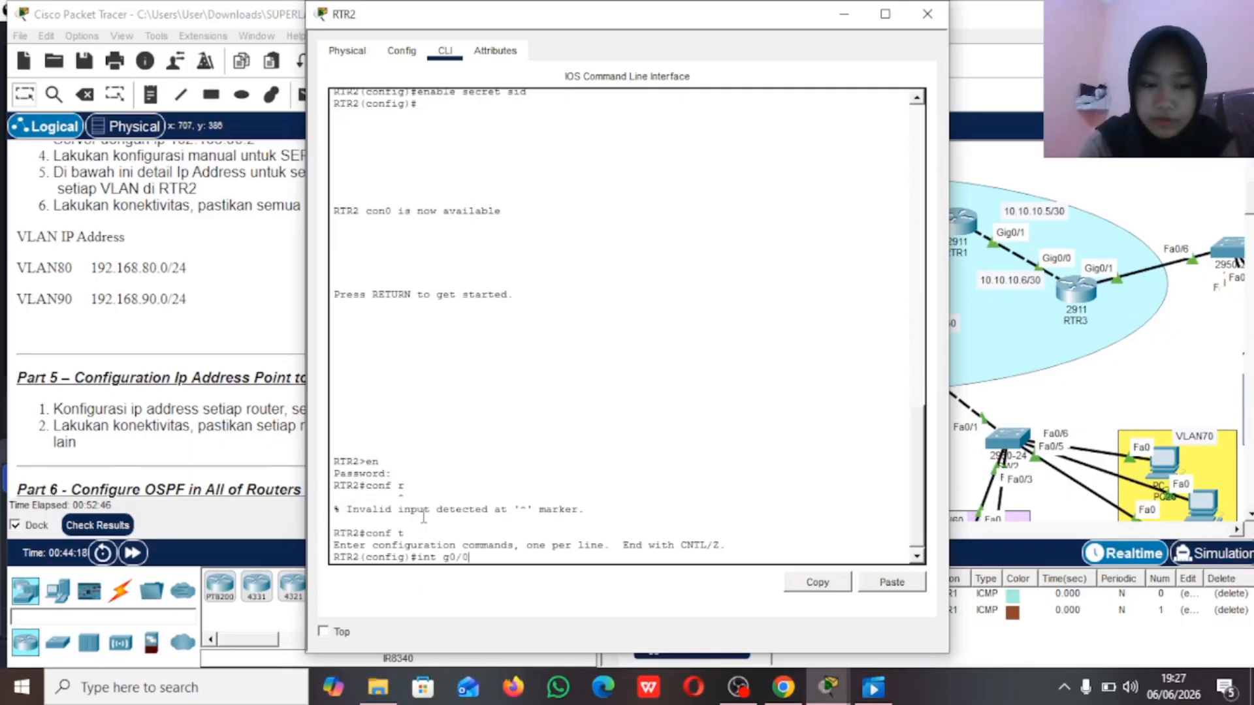
key(Return)
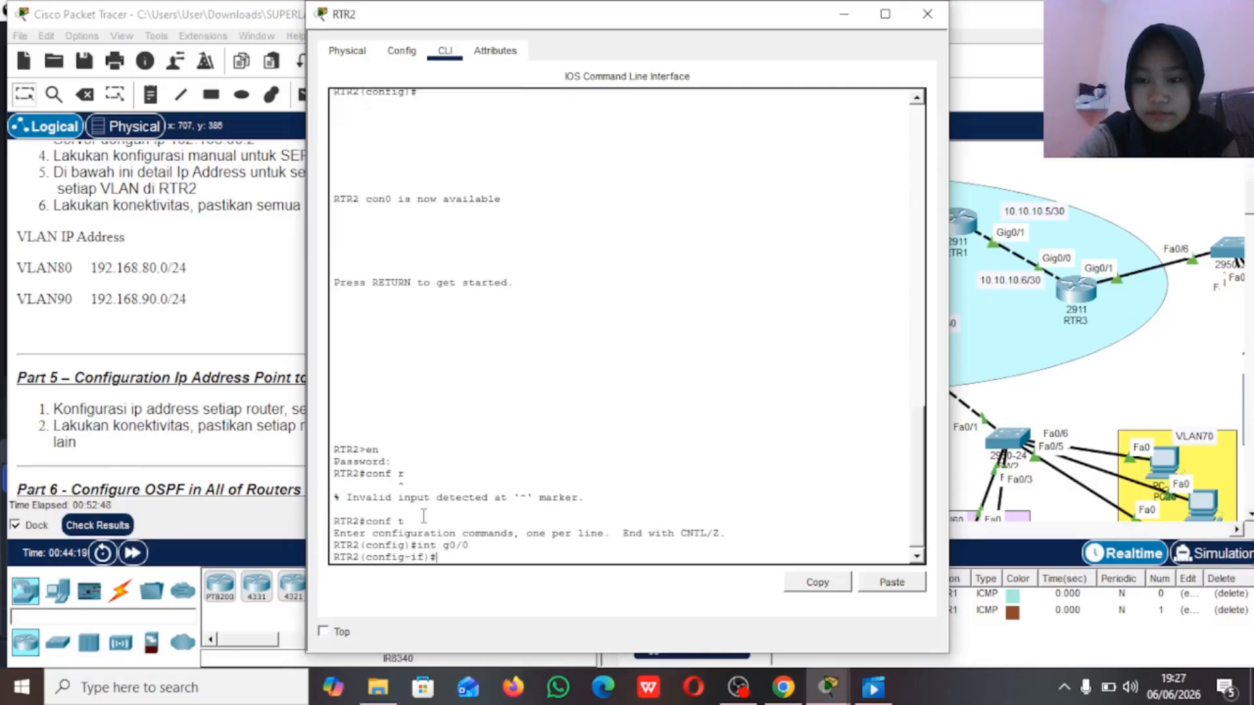
text(ip)
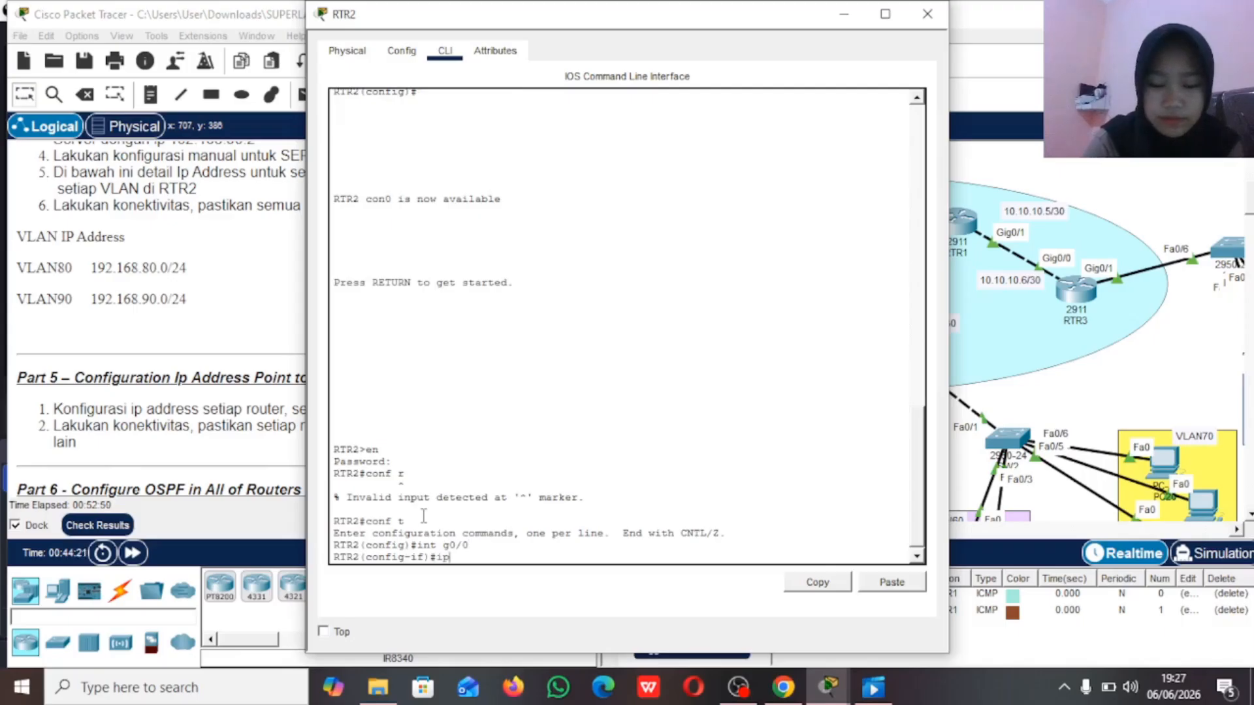
text( add 10.1)
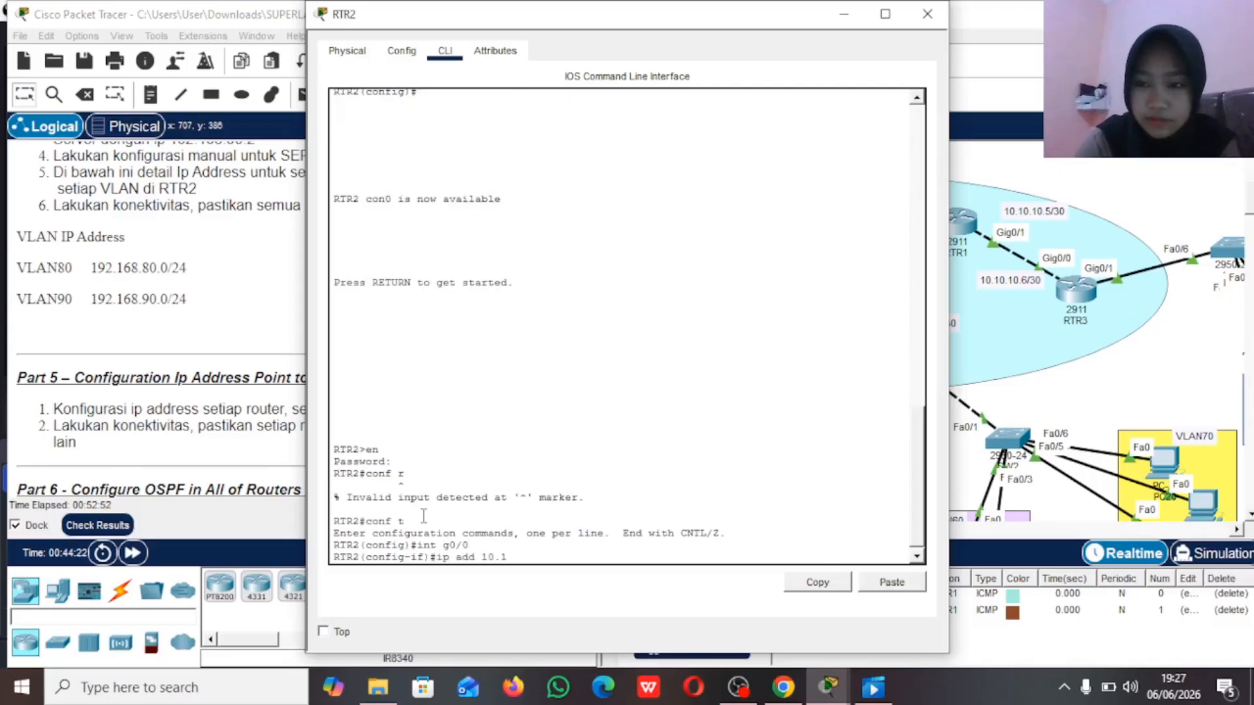
text(0.1)
text(0.9 2)
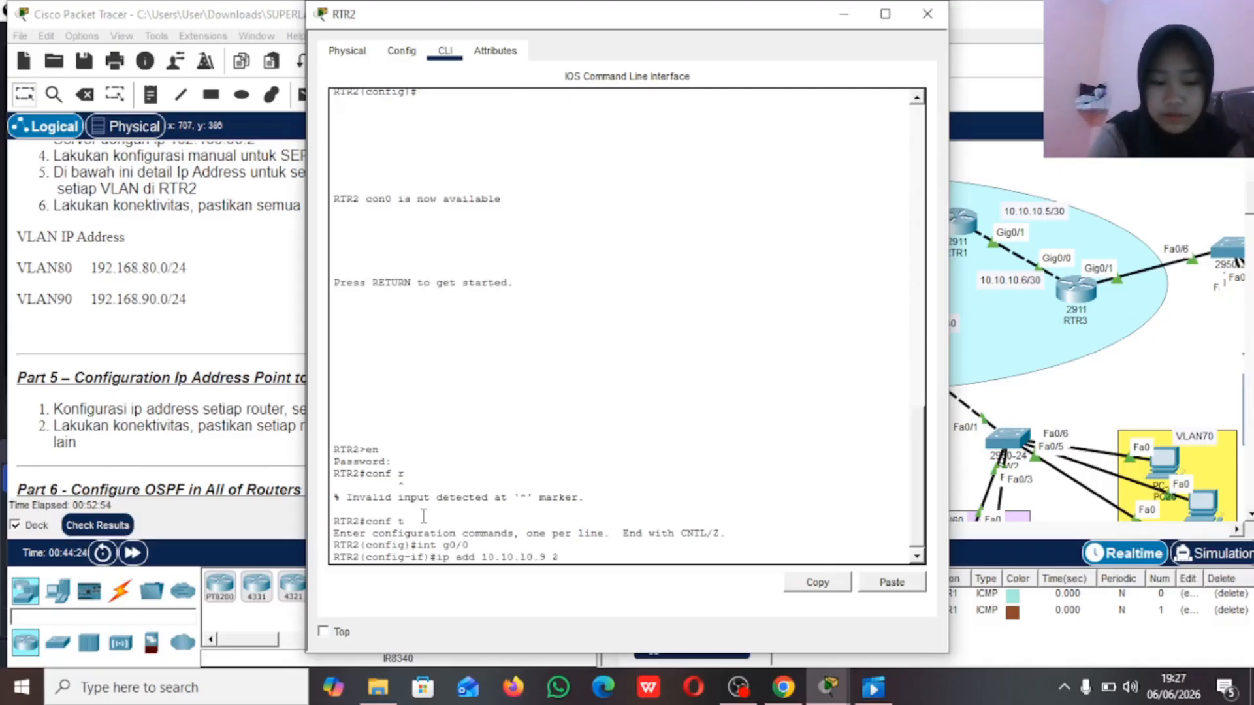
text(55.255.255.25)
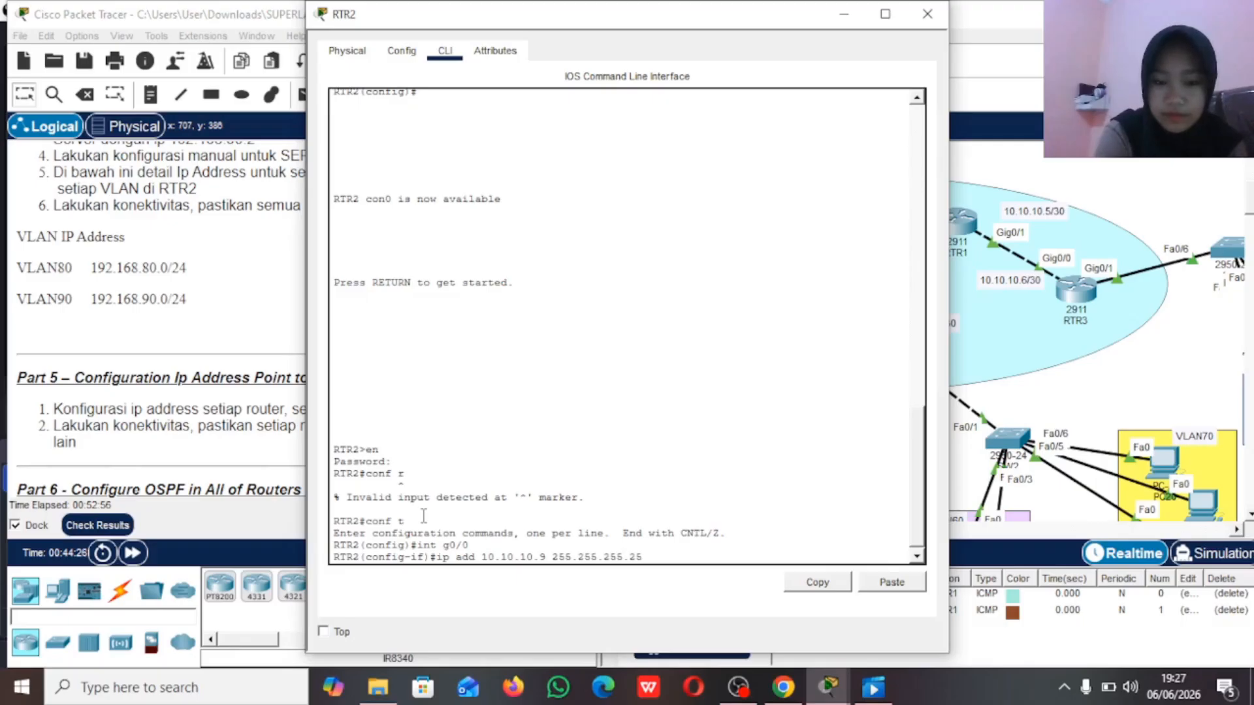
text(2)
key(Return)
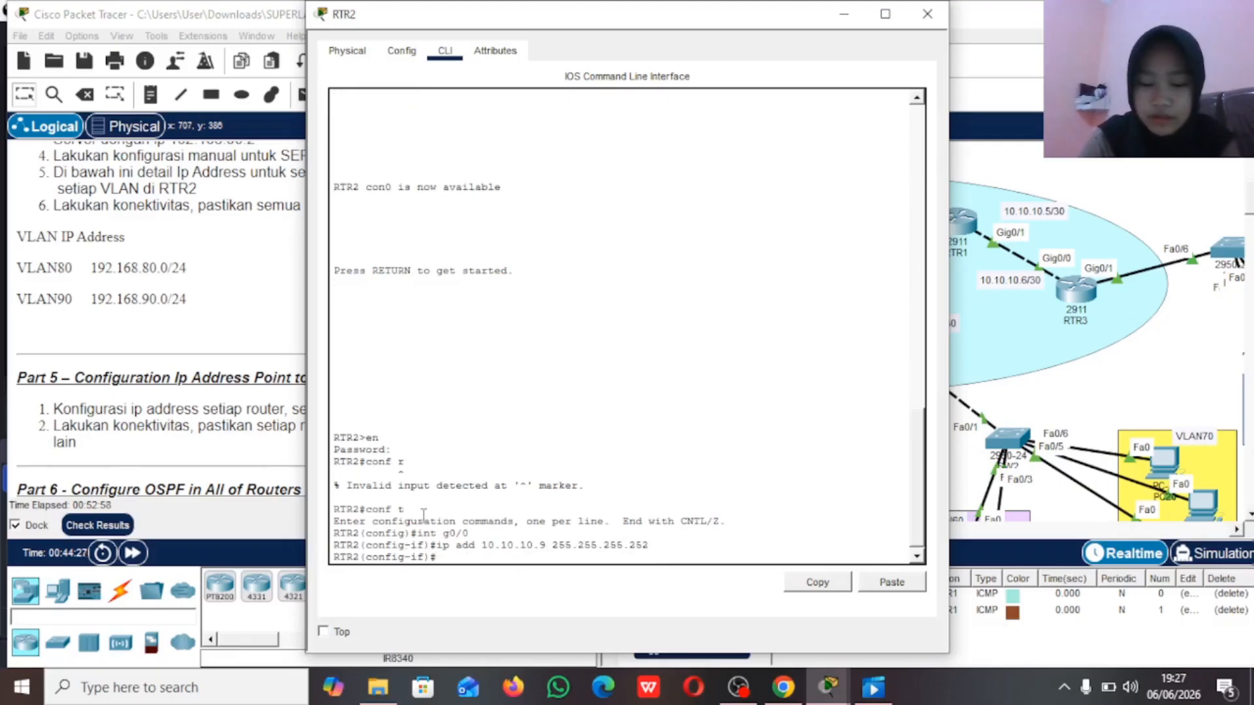
Step: Enable RTR2's interface g0/0 with no shutdown and return to global configuration mode
text(np)
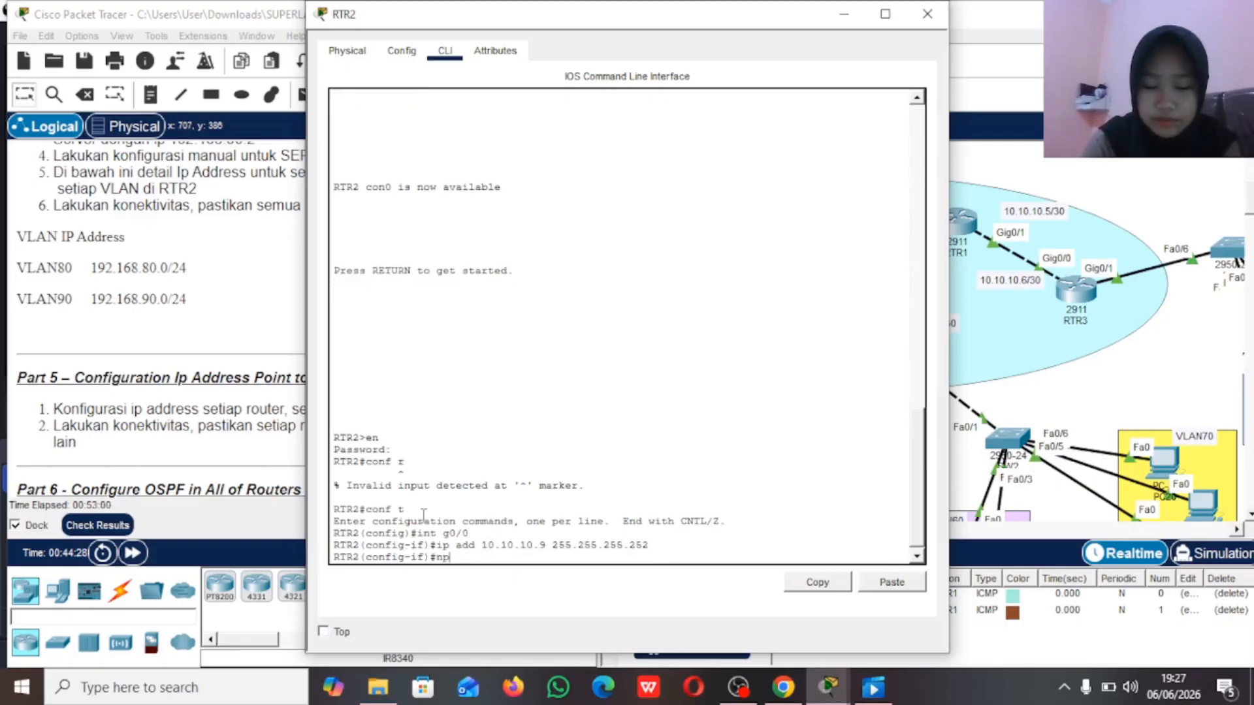
key(BackSpace)
key(BackSpace)
text(no sh)
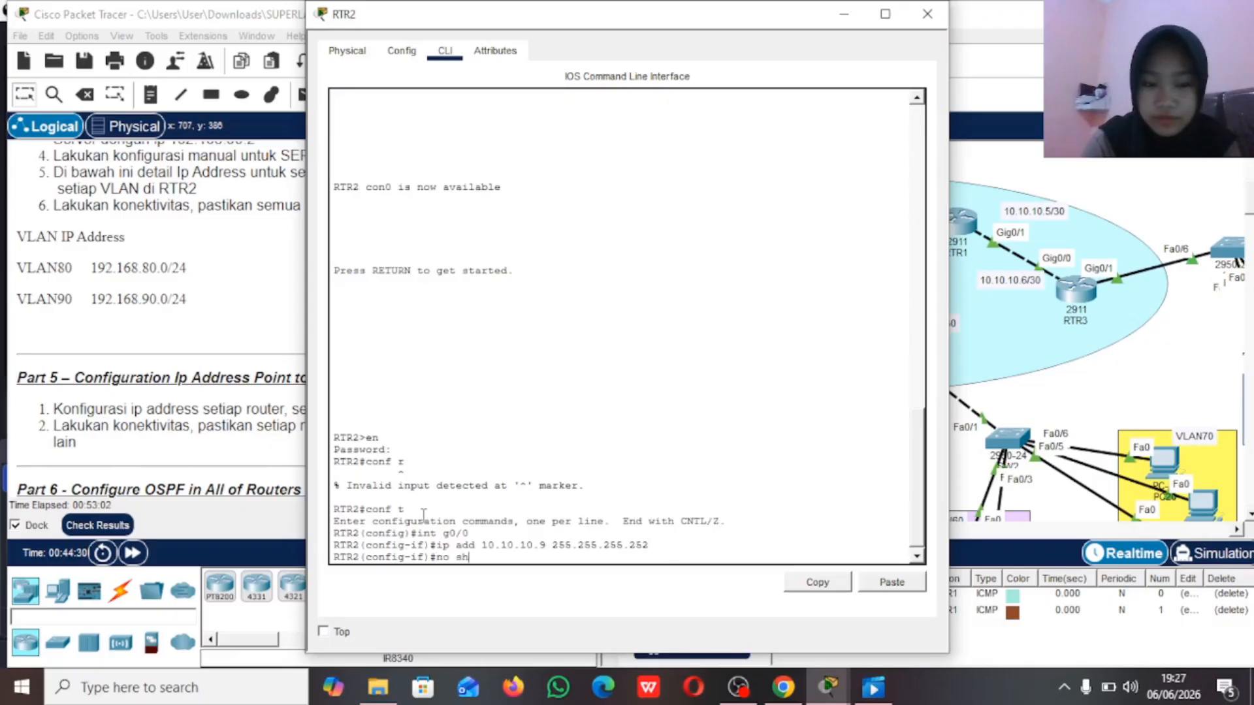
key(Return)
key(Return)
text(e)
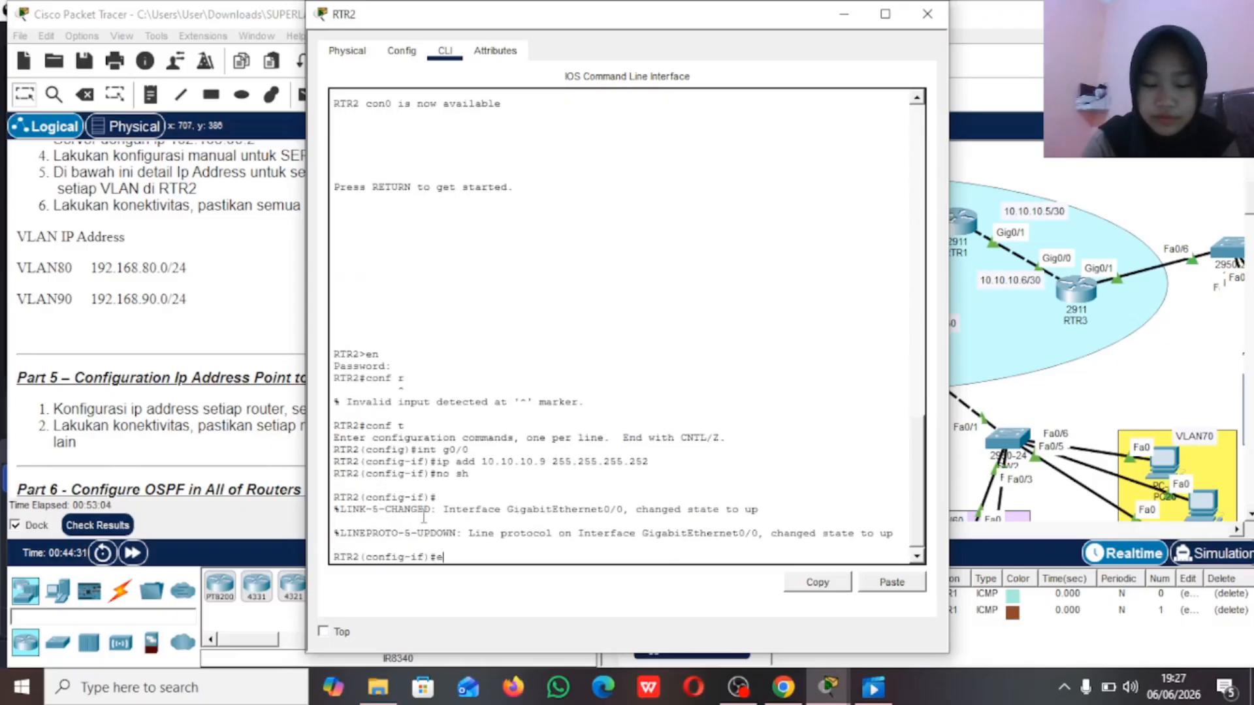
text(x)
key(Return)
Step: Assign IP address 10.10.10.2 with mask 255.255.255.252 to RTR2's interface g0/1
text(int g0)
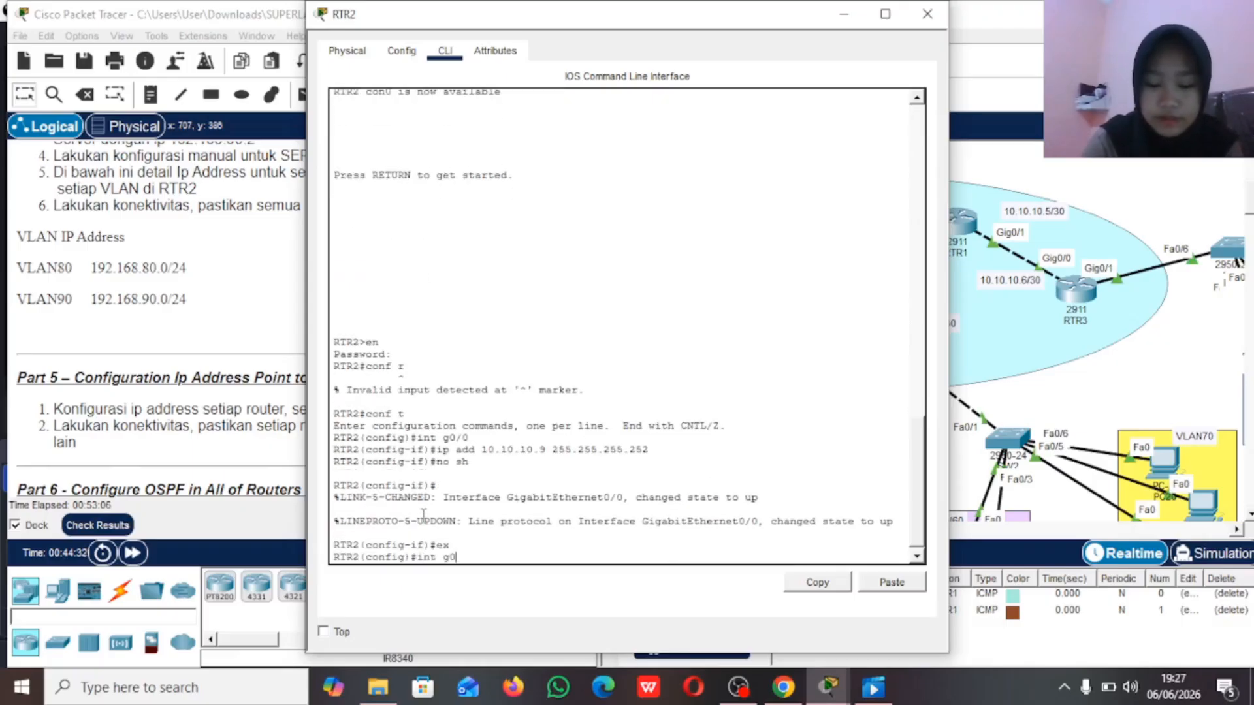
text(/1)
key(Return)
text(ip)
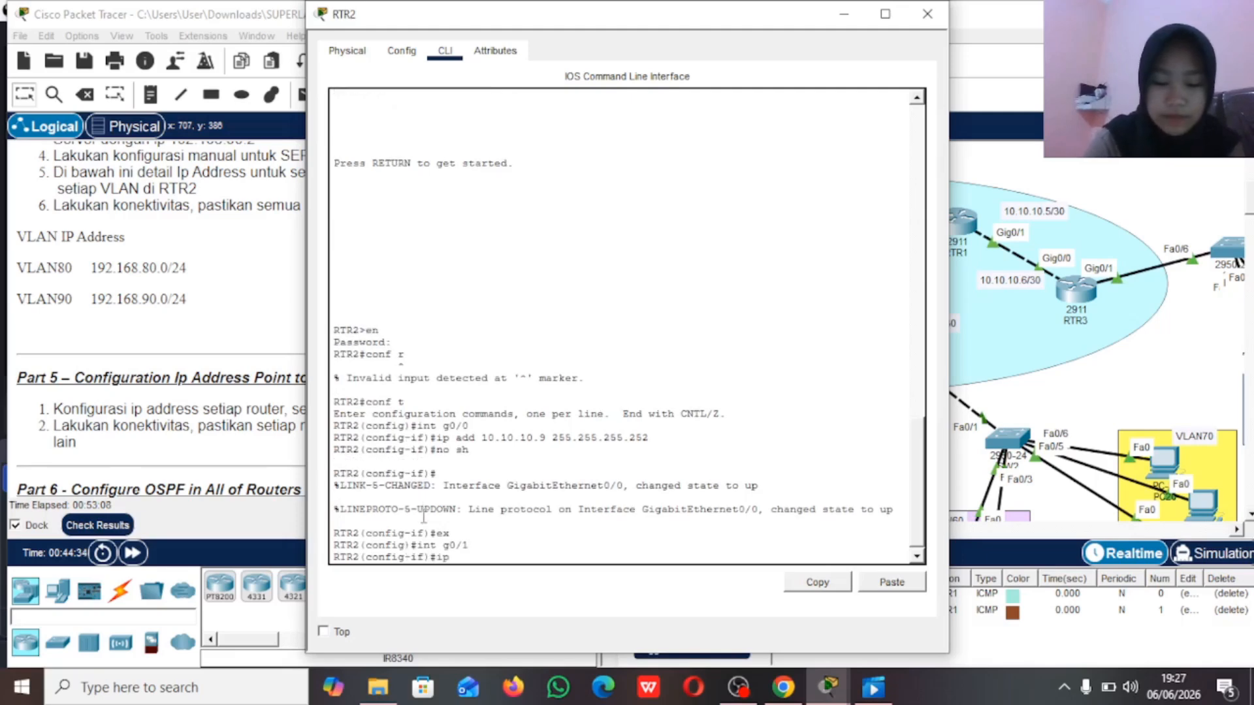
text( add 10.10.10.)
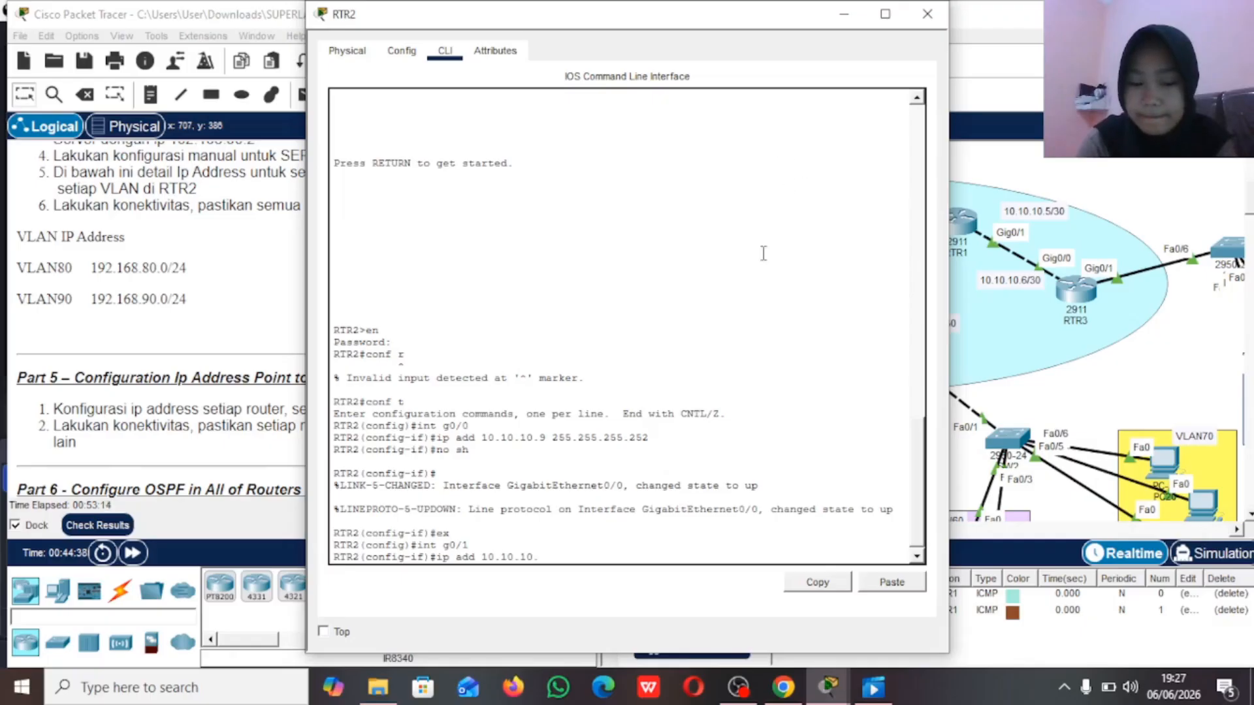
text(2 255.255.255.252)
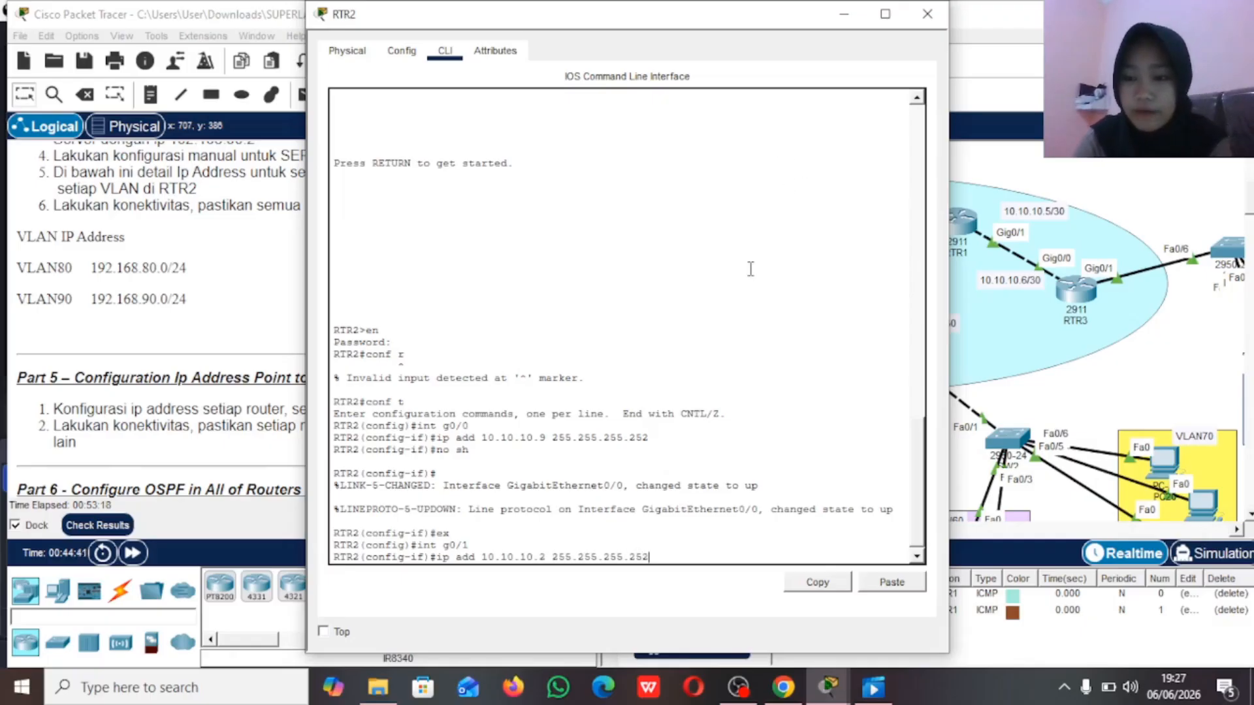
key(Return)
Step: Enable RTR2's interface g0/1 with no shutdown and return to global configuration mode
text(no sh)
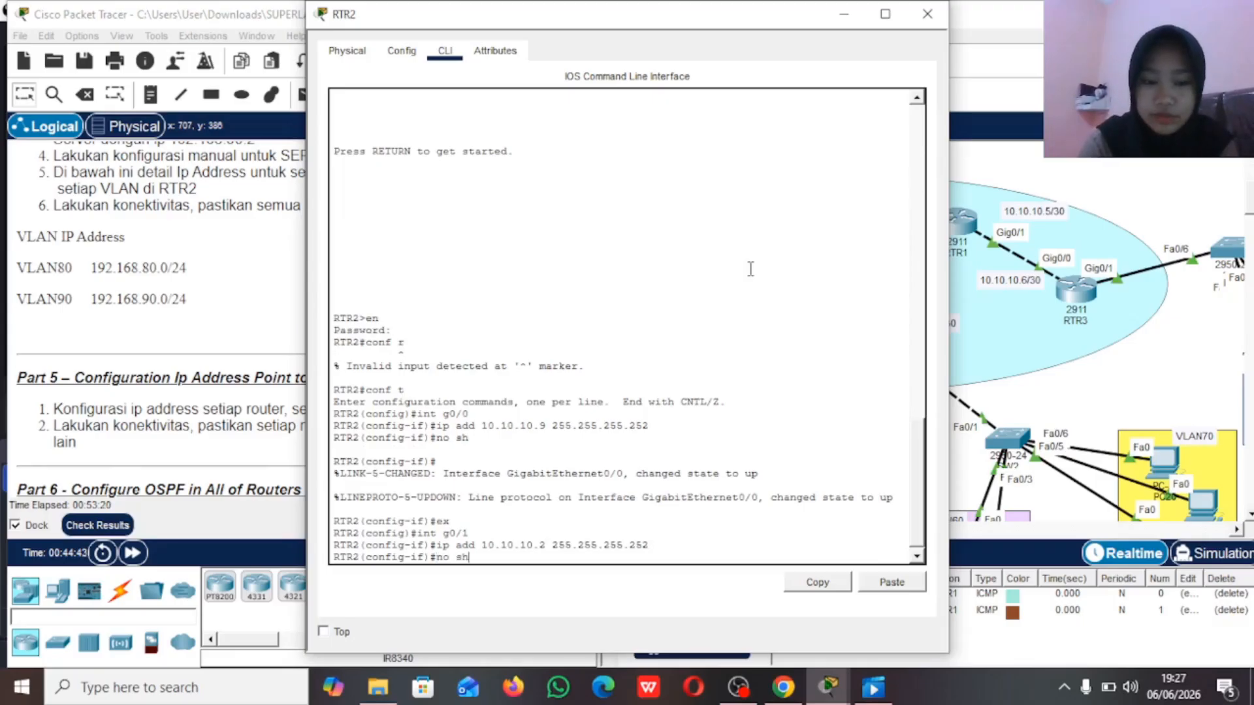
key(Return)
text(ex)
key(Return)
Step: Assign IP address 10.10.10.13 with mask 255.255.255.252 to RTR2's interface g0/2
text(int)
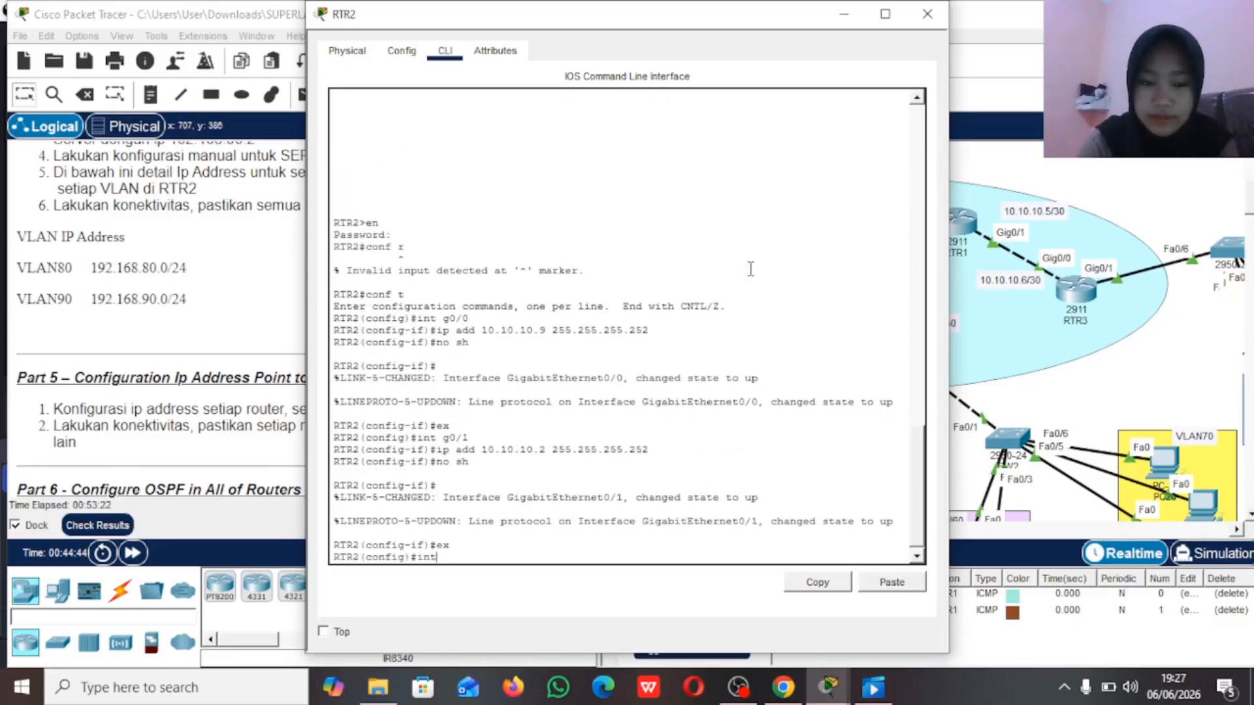
text( g0/1)
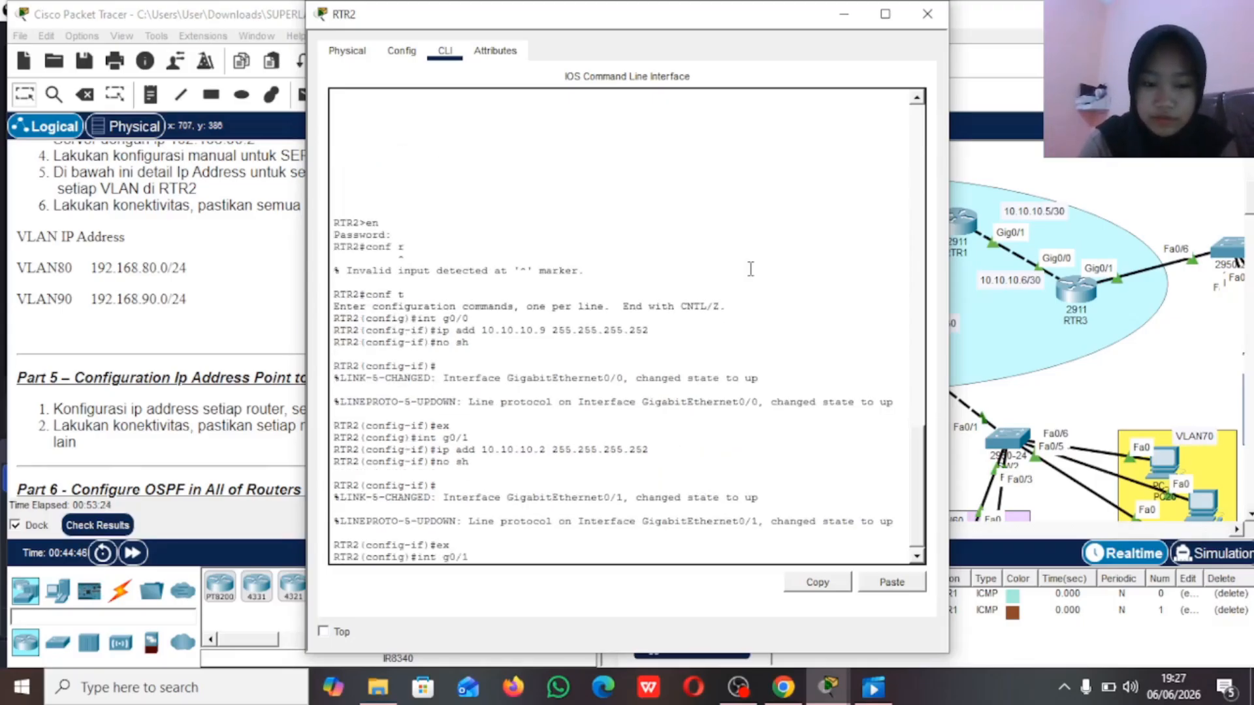
key(Return)
text(ip)
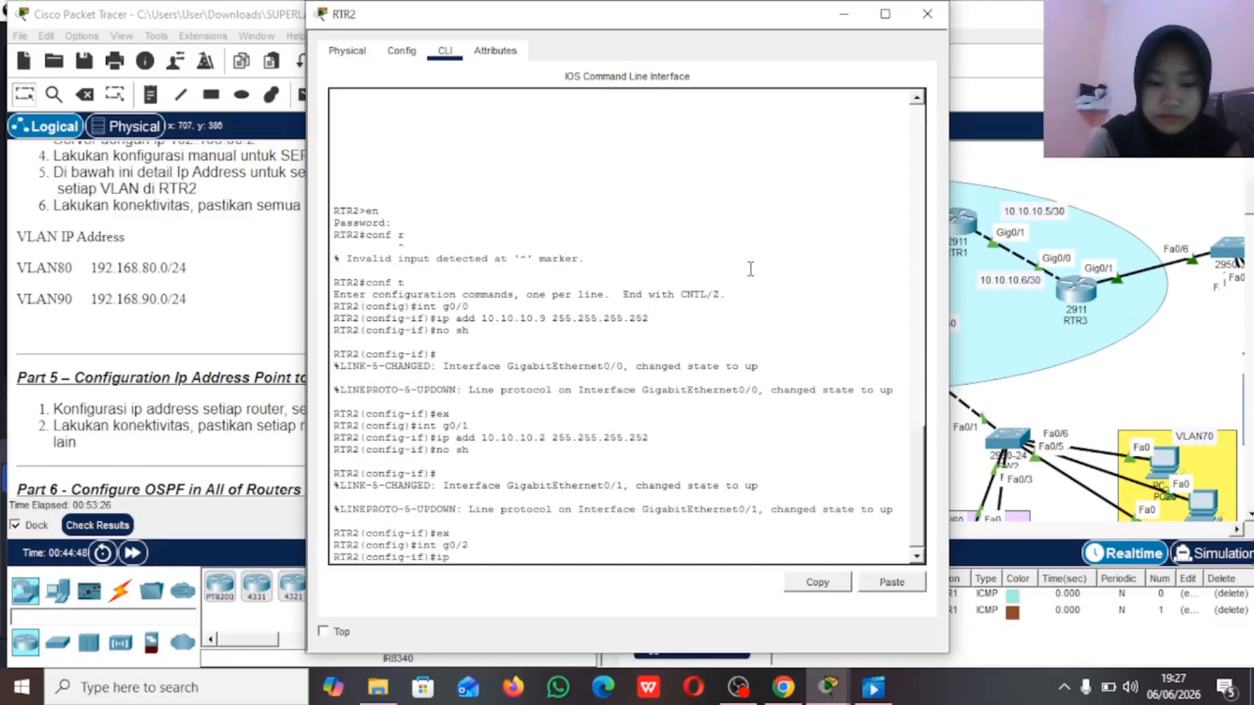
text( ad)
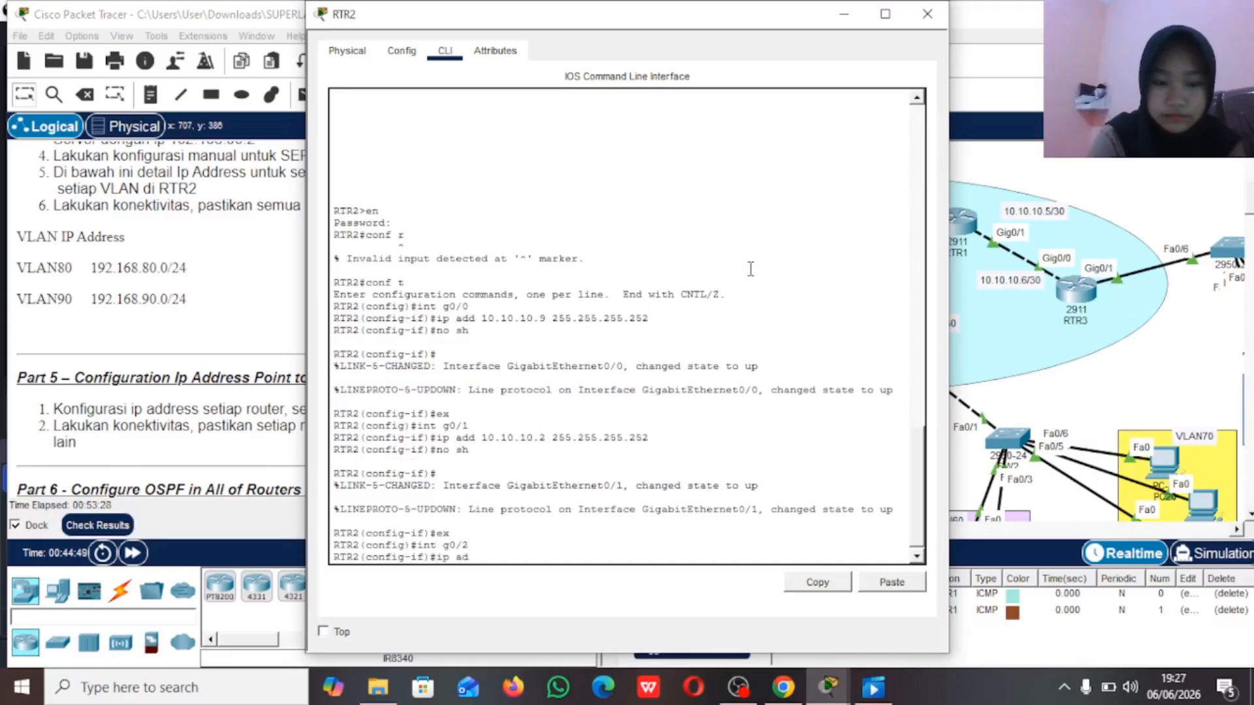
text(d 10.10.1)
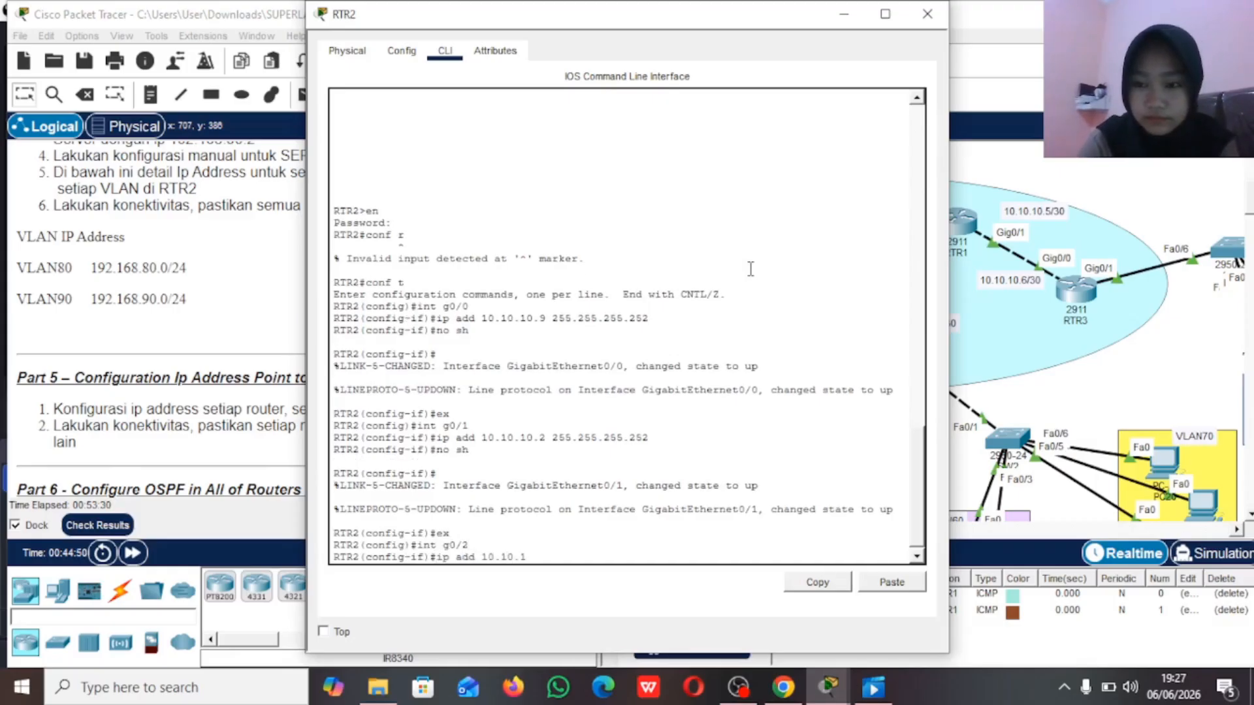
text(0.13 2)
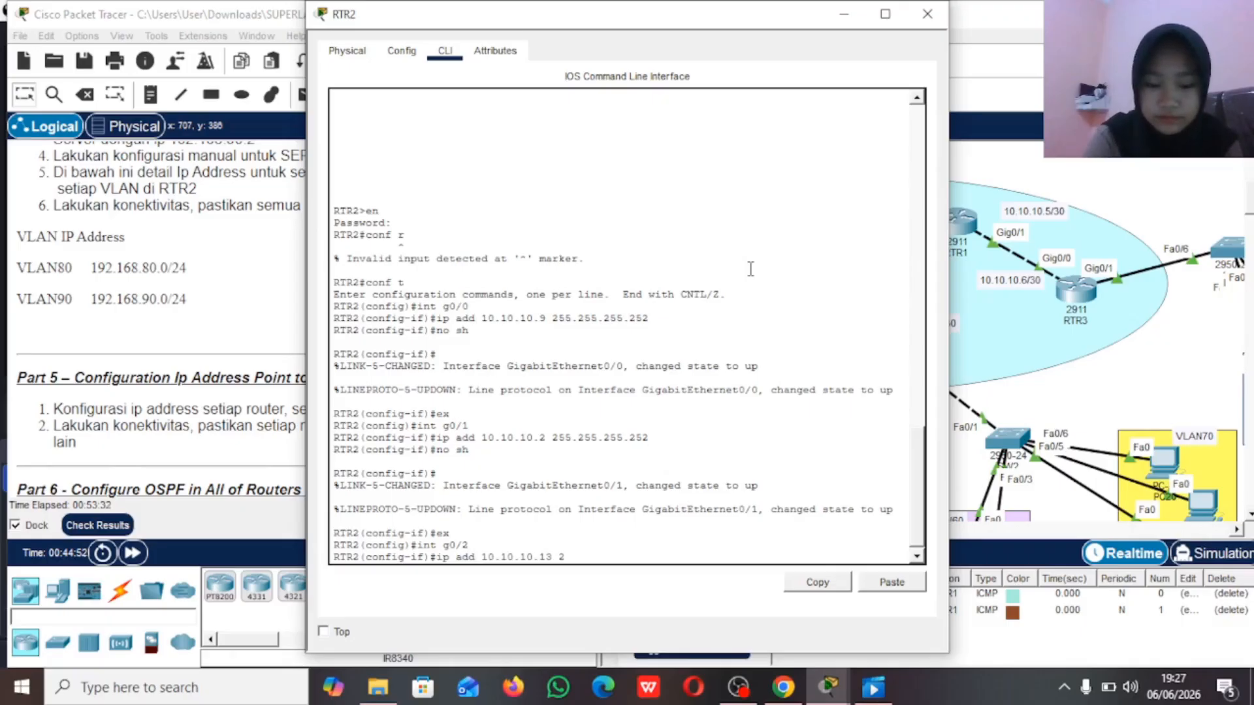
text(55.255.255)
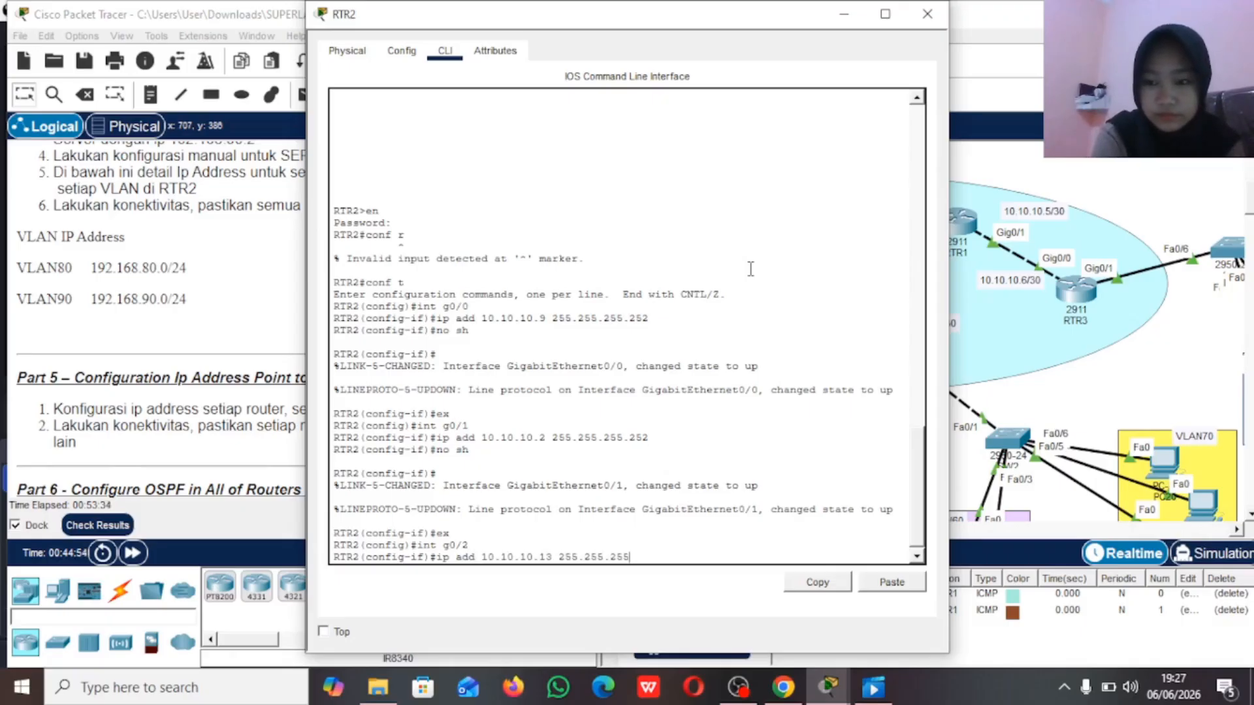
text(.252)
key(Return)
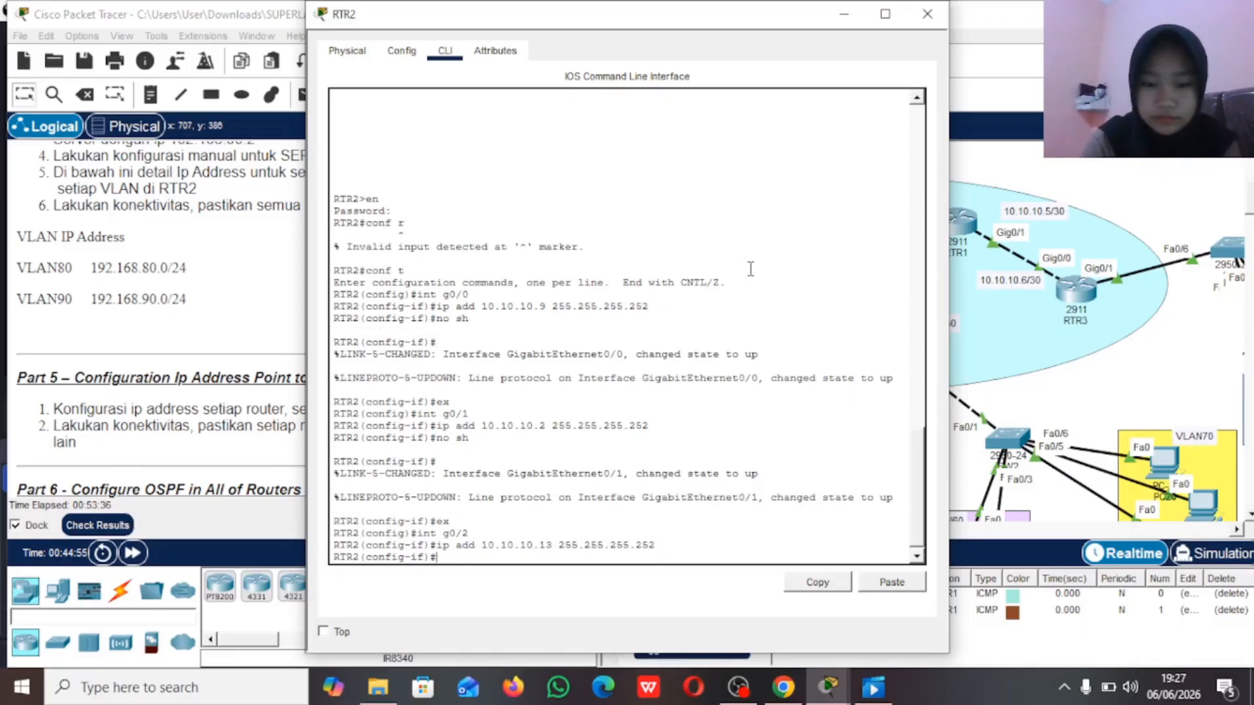
Step: Enable RTR2's interface g0/2 with no shutdown, then leave interface configuration and close RTR2's window
text(no sh)
key(Return)
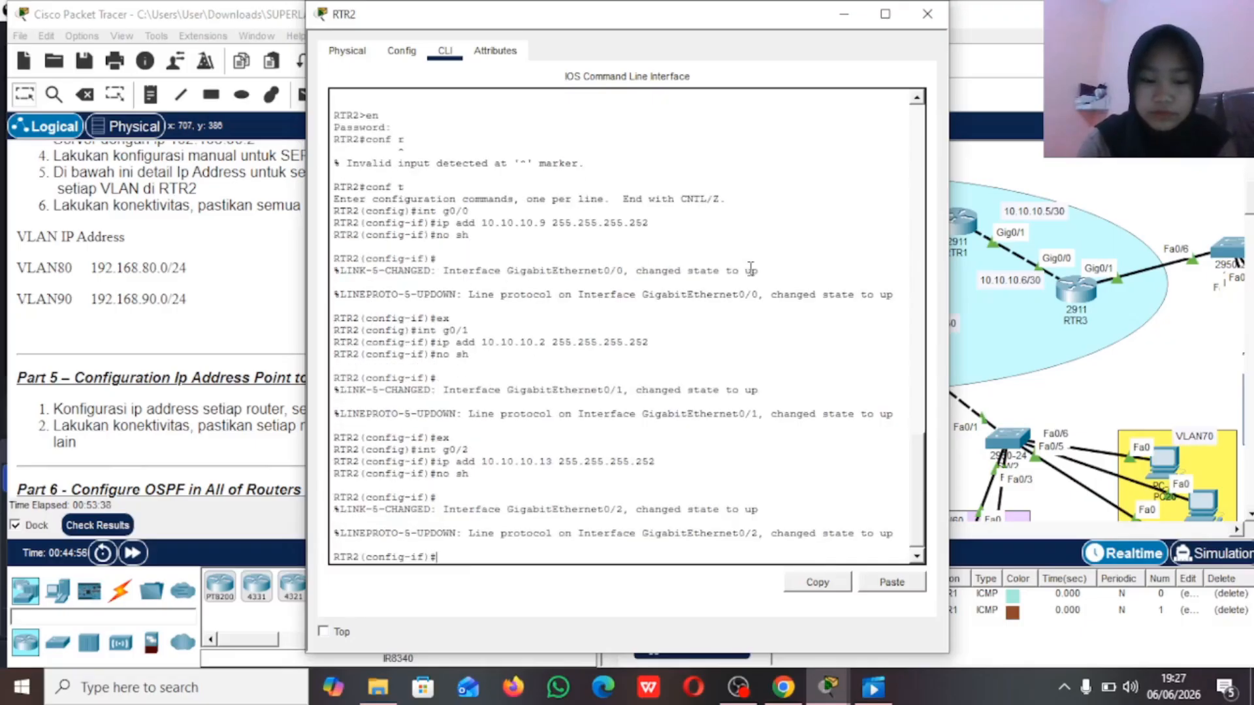
text(ex)
key(Return)
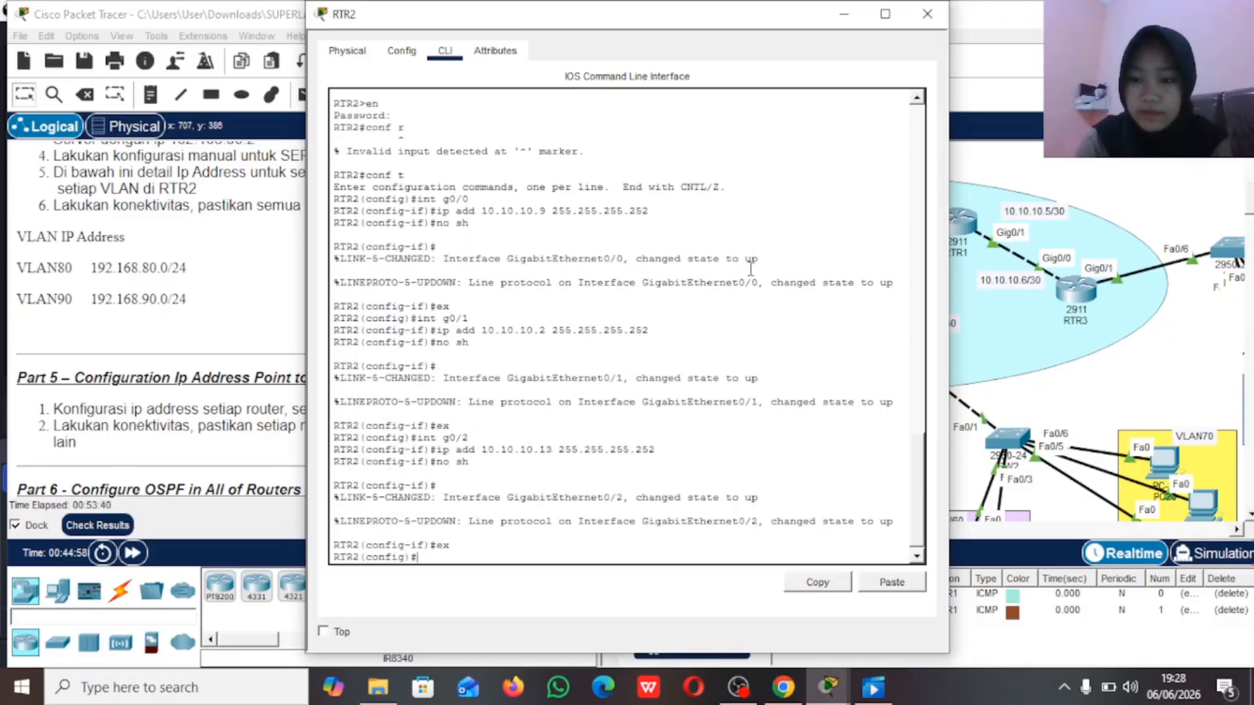
click(927, 14)
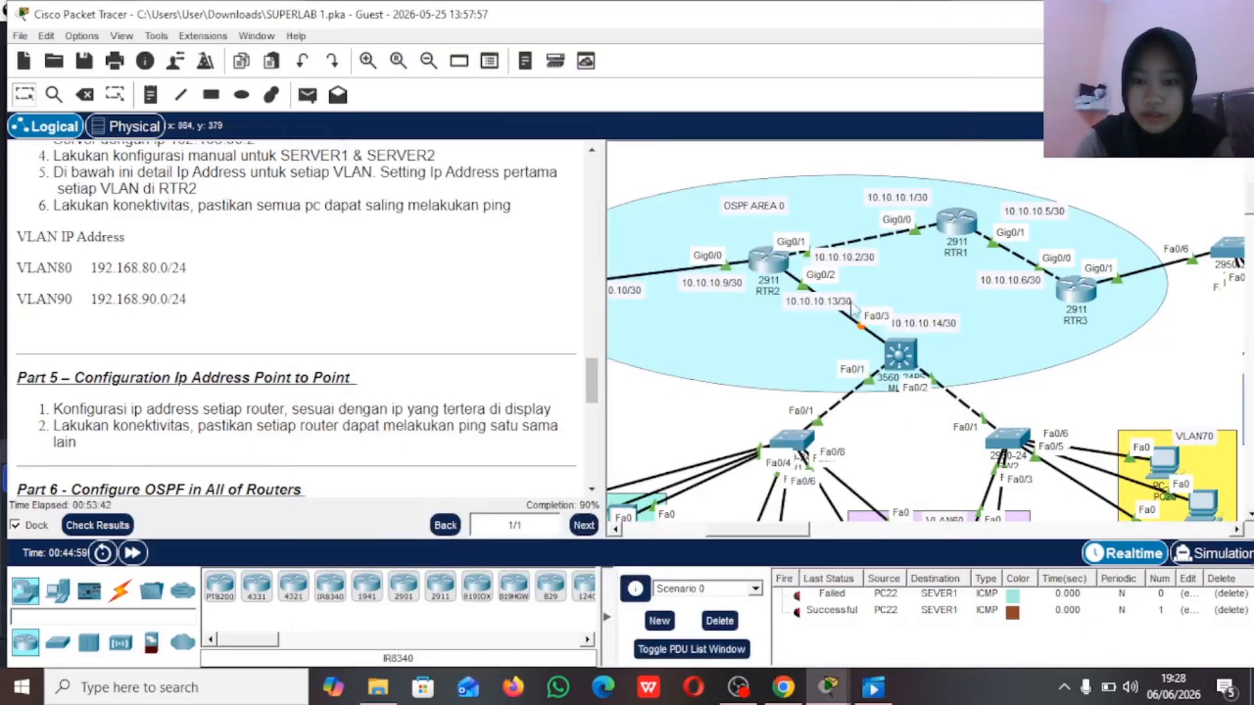
Step: Enter privileged mode on the multilayer switch MLS1 with the enable password and start global configuration mode
scroll(891, 354, right, 5)
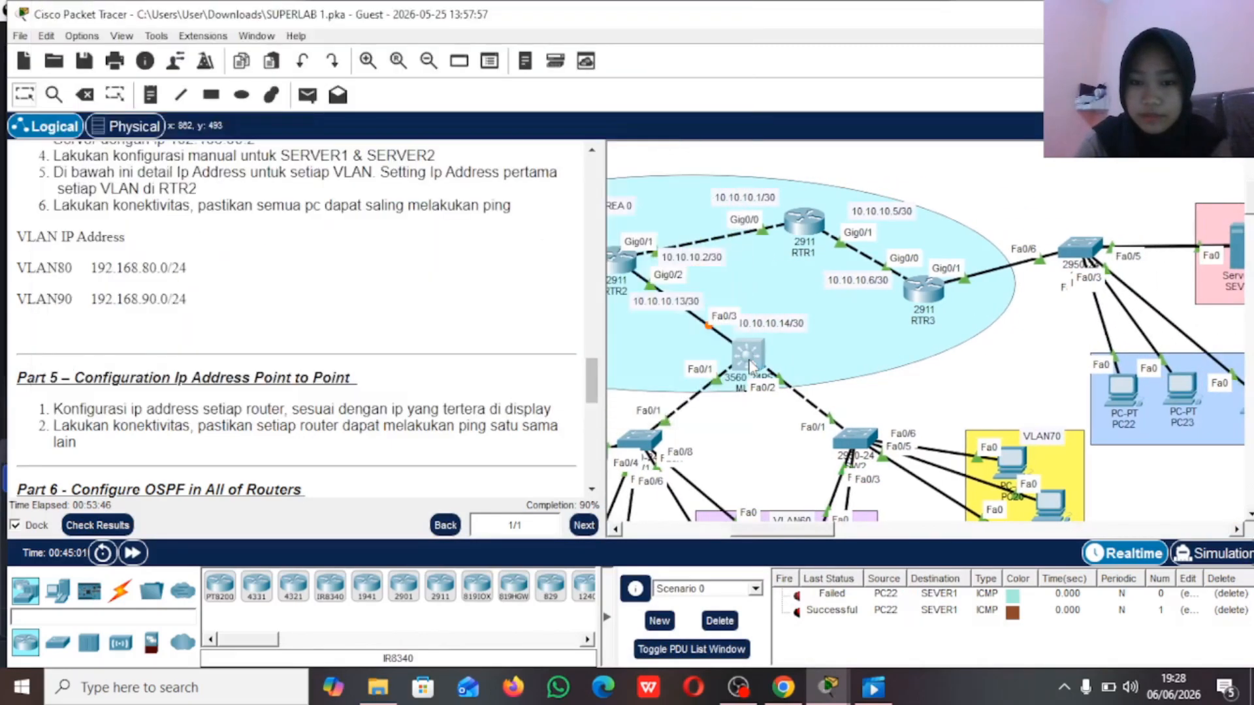
click(753, 364)
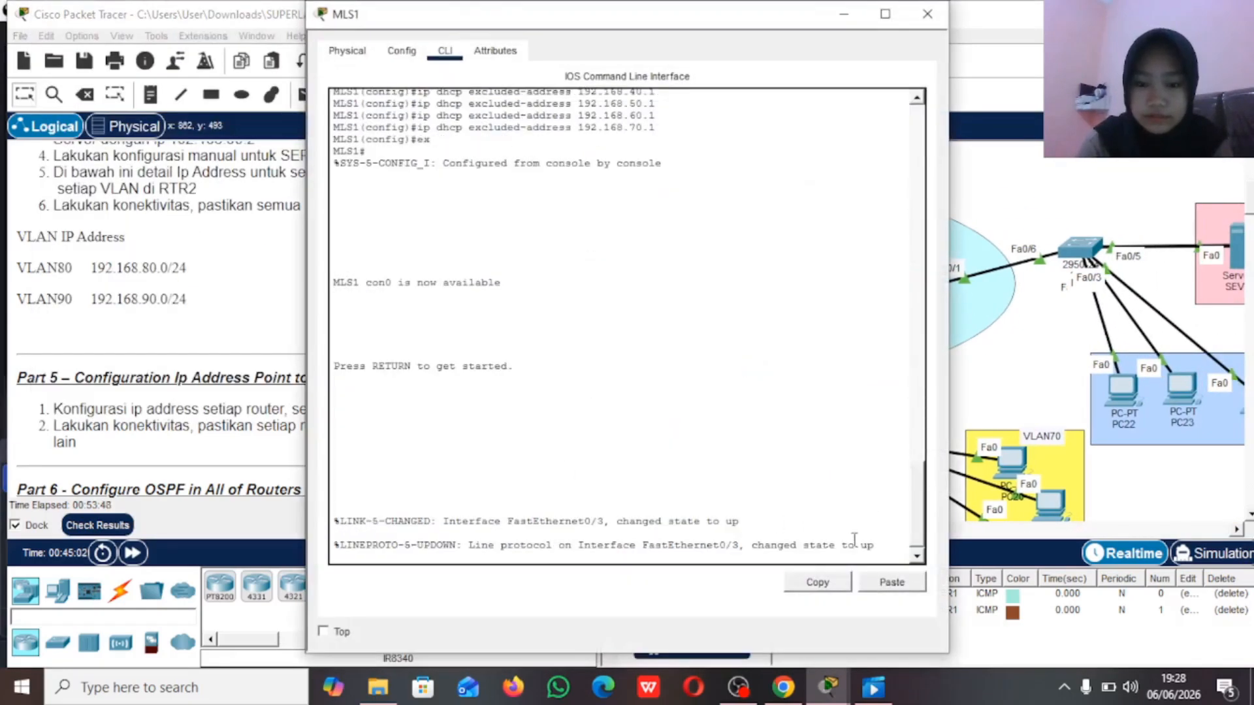
key(Return)
text(en)
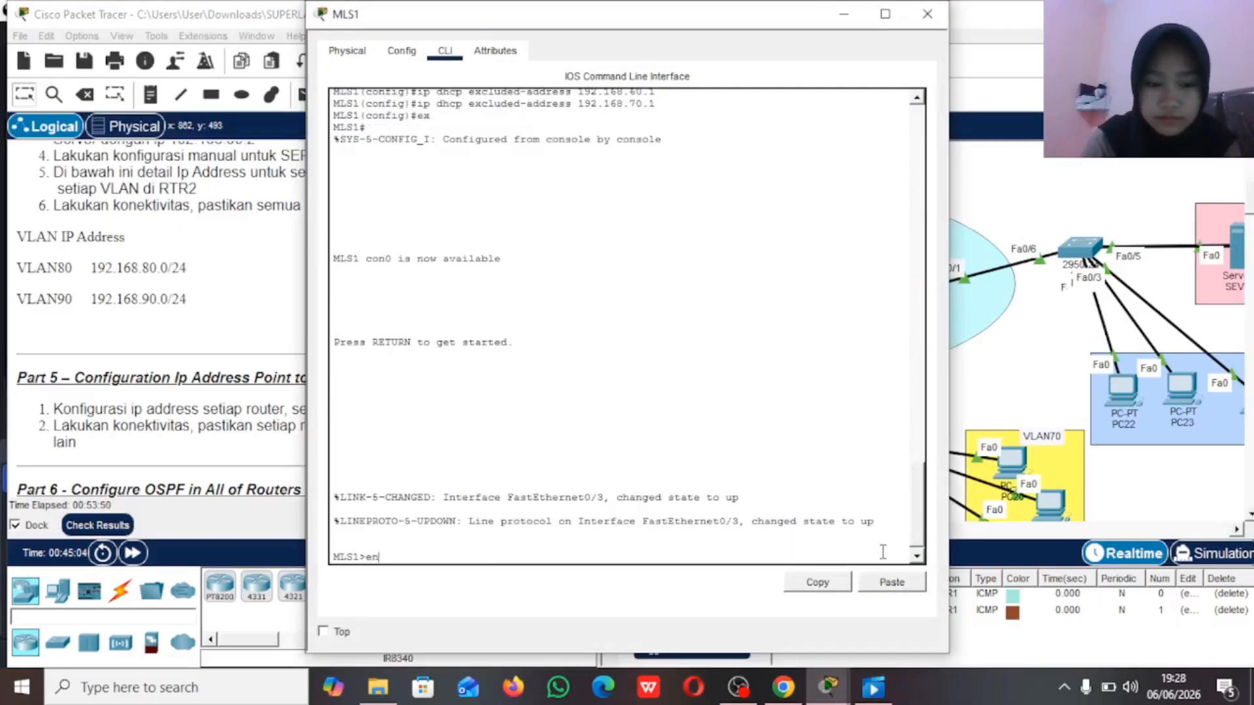
key(Return)
key(Return)
text(c)
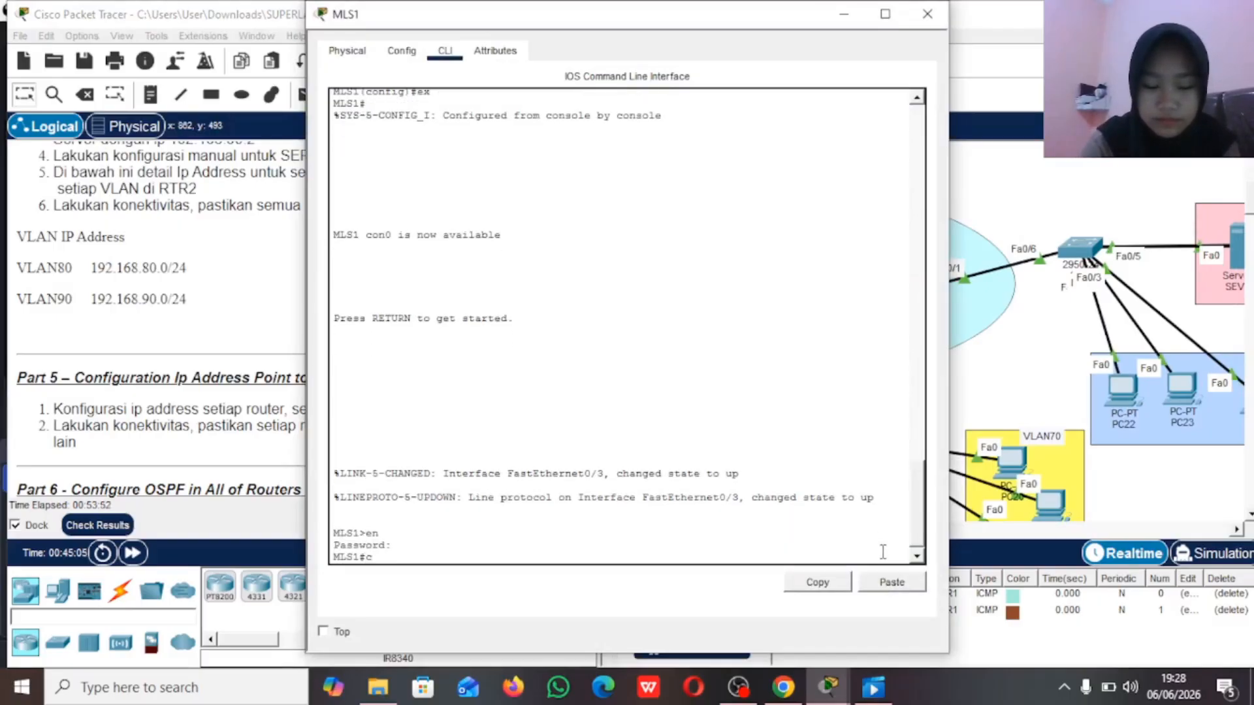
text(onf t)
key(Return)
Step: Turn MLS1's interface fa0/3, which links to RTR2, into a routed port with no switchport
text(in)
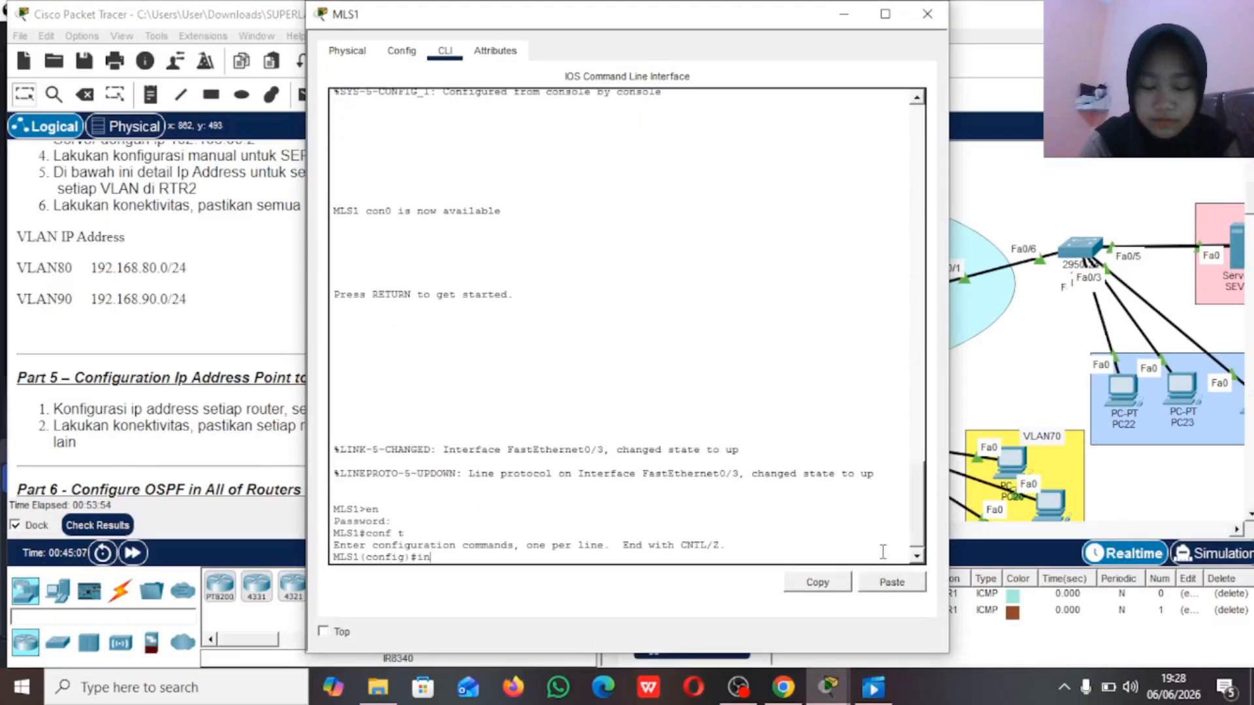
text(t fa0)
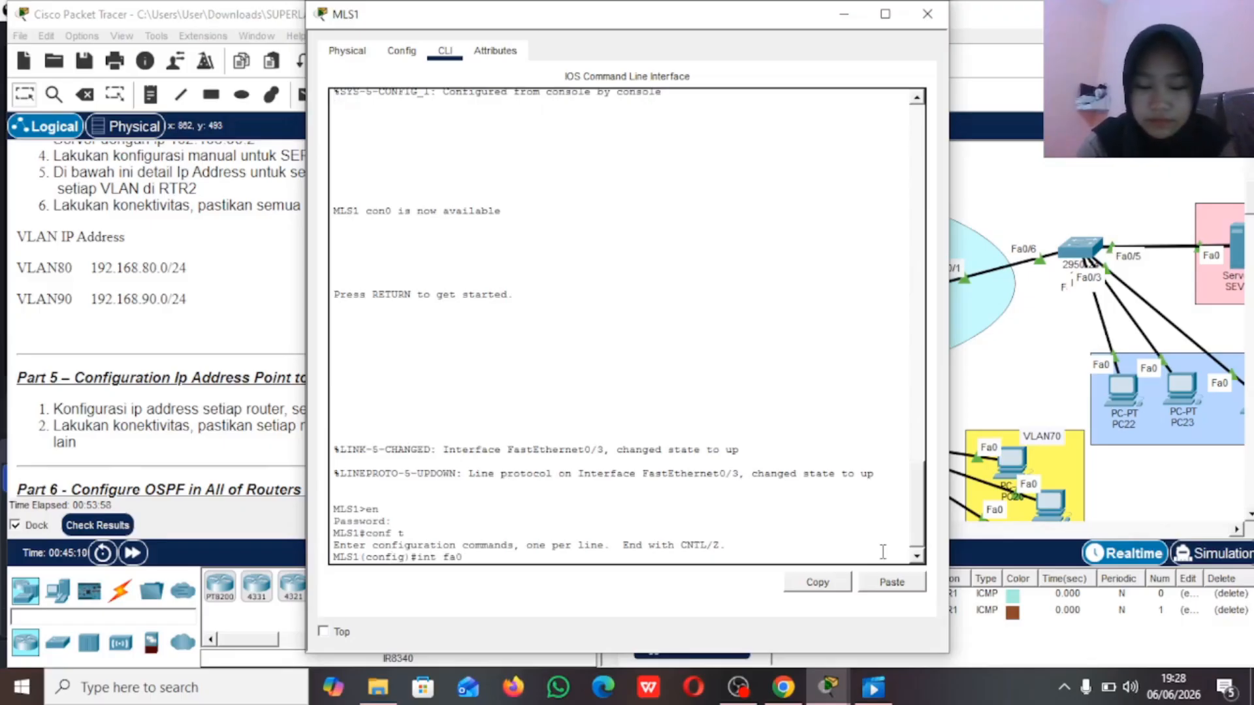
text(/3)
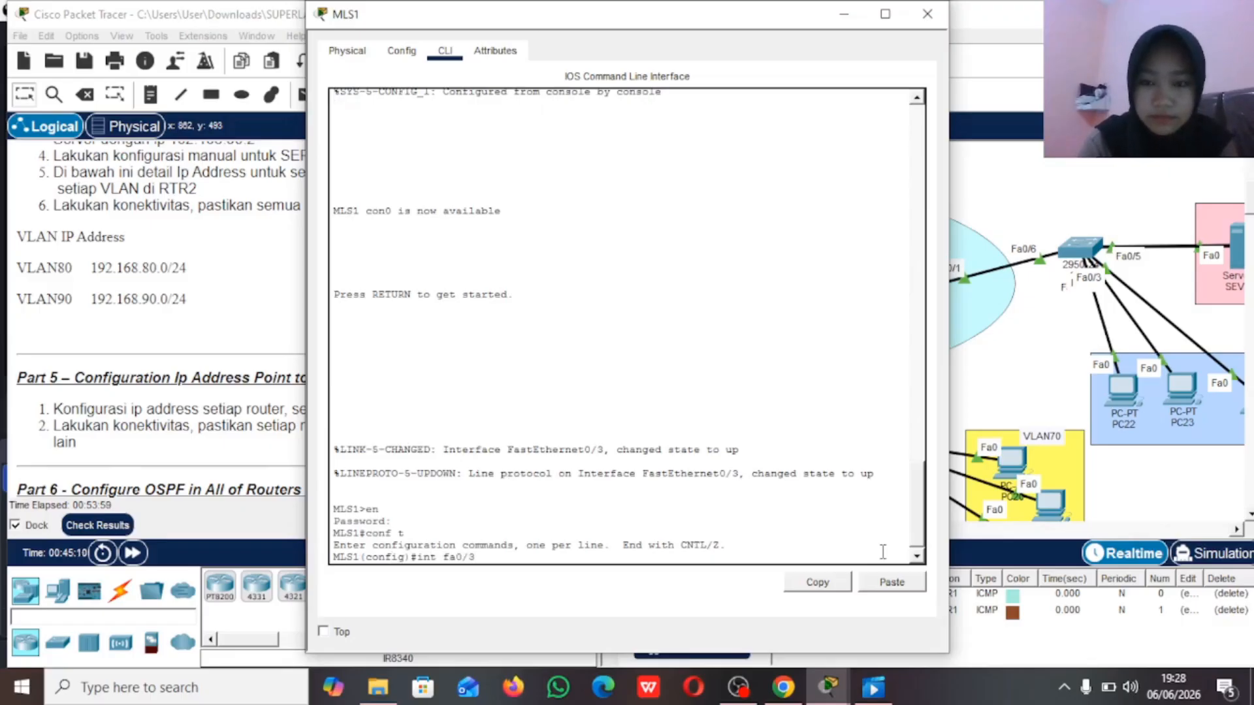
click(995, 164)
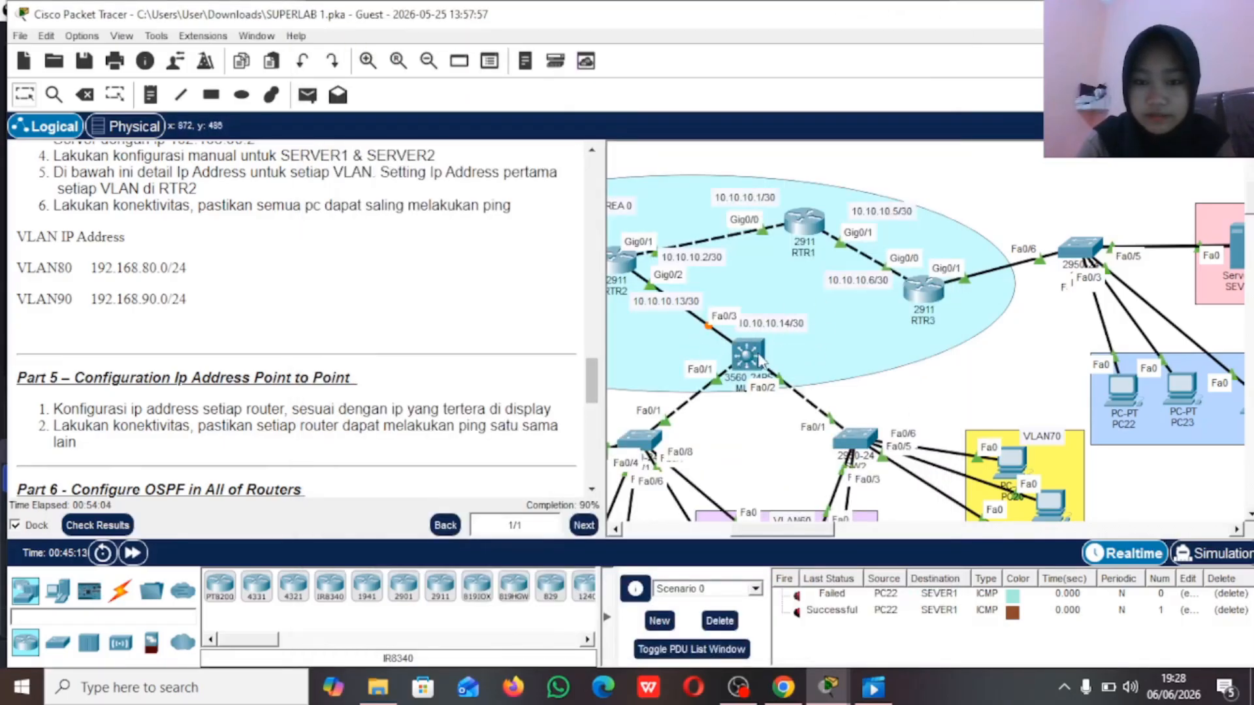
click(748, 350)
key(Return)
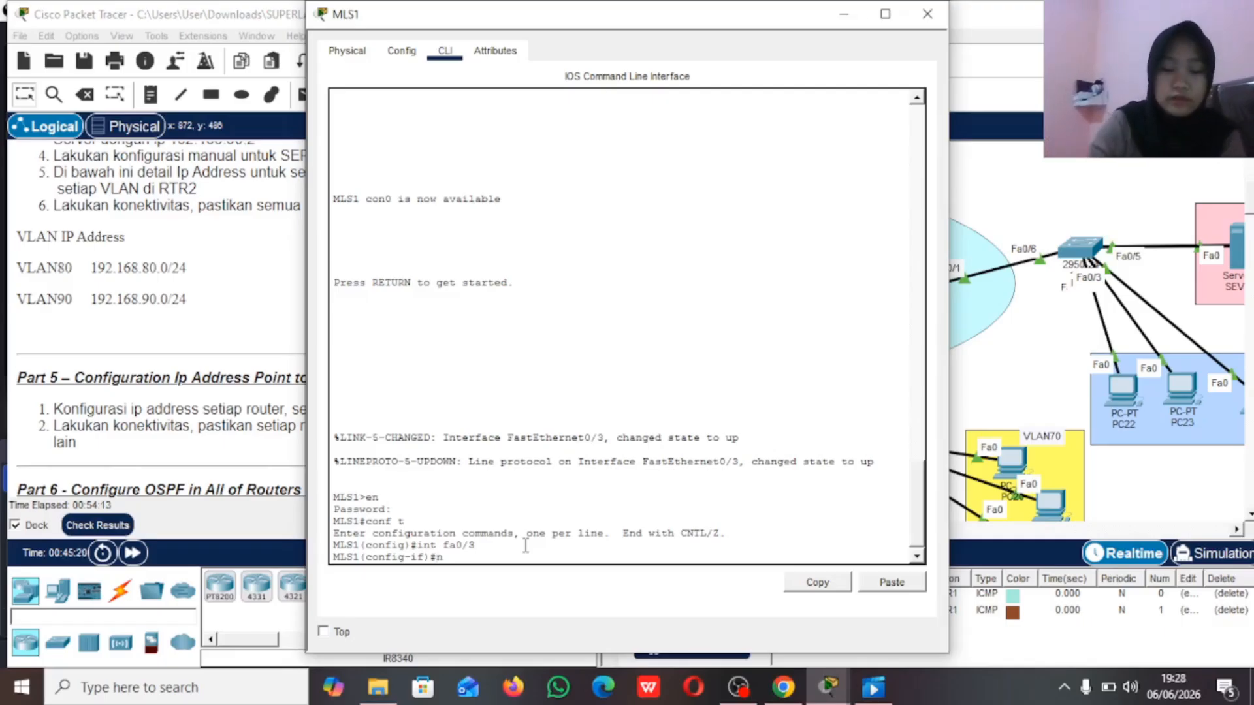
text(sw)
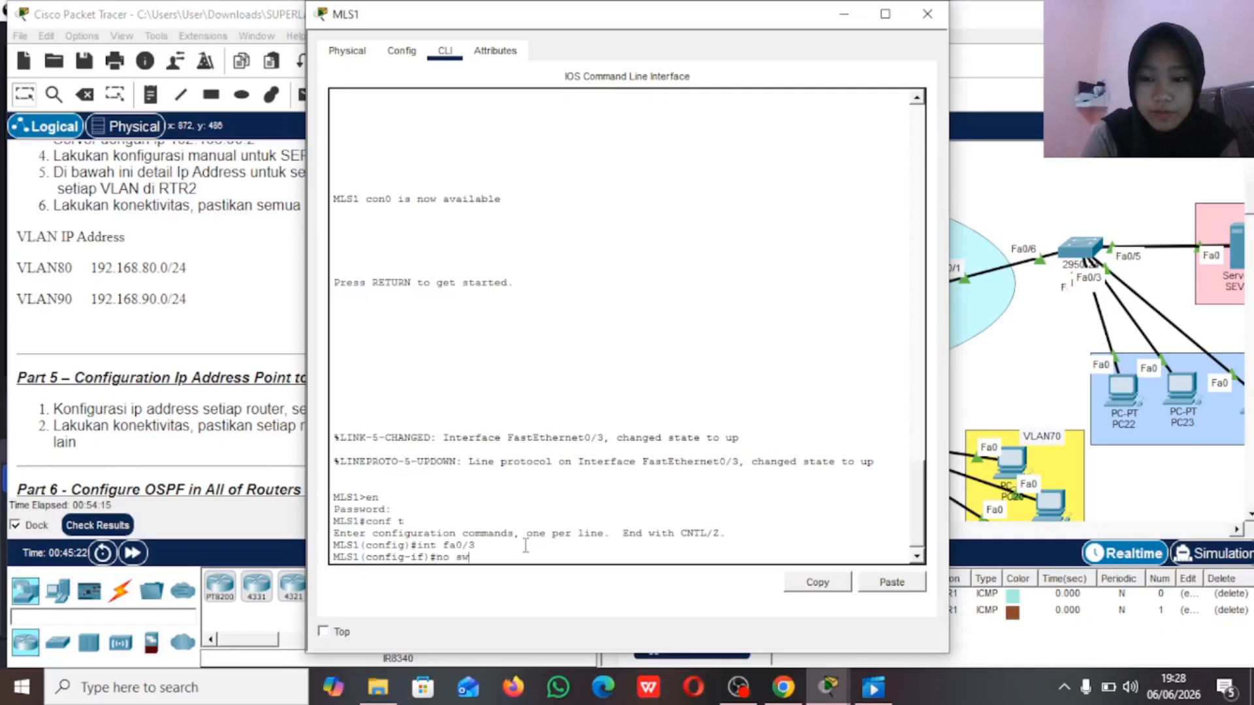
key(Return)
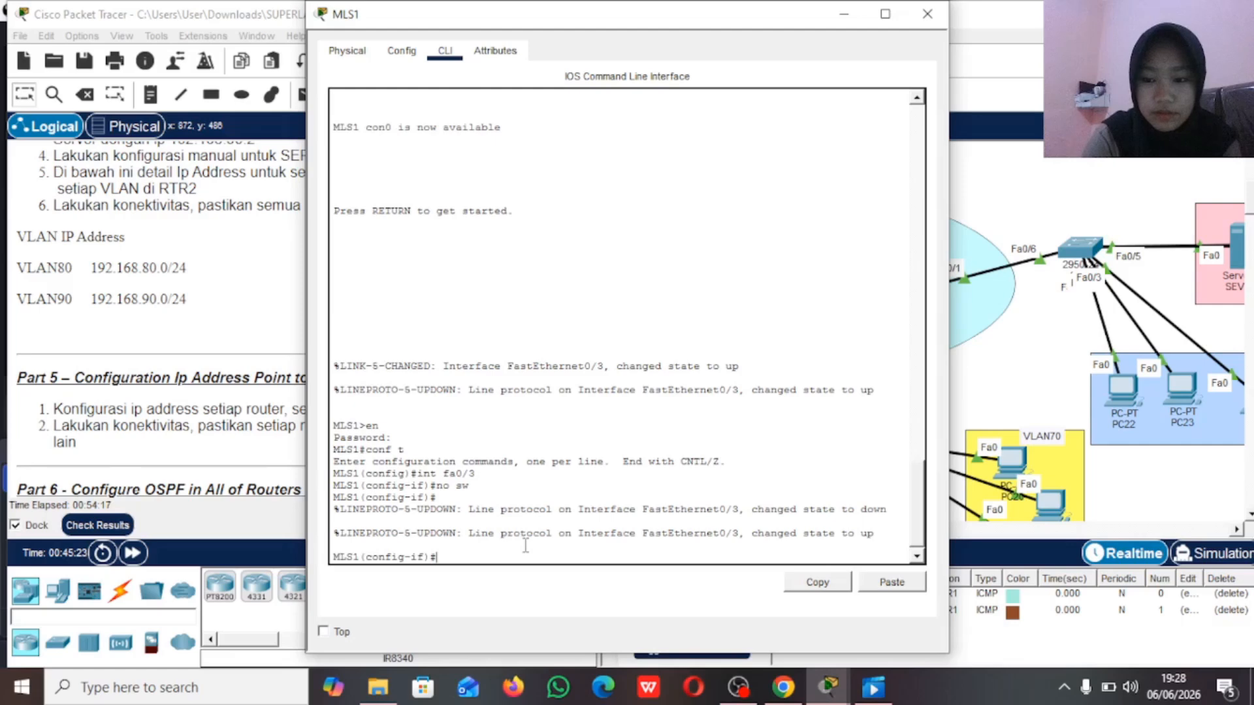
Step: Assign IP address 10.10.10.14 with mask 255.255.255.252 to MLS1's interface fa0/3
text(ip add)
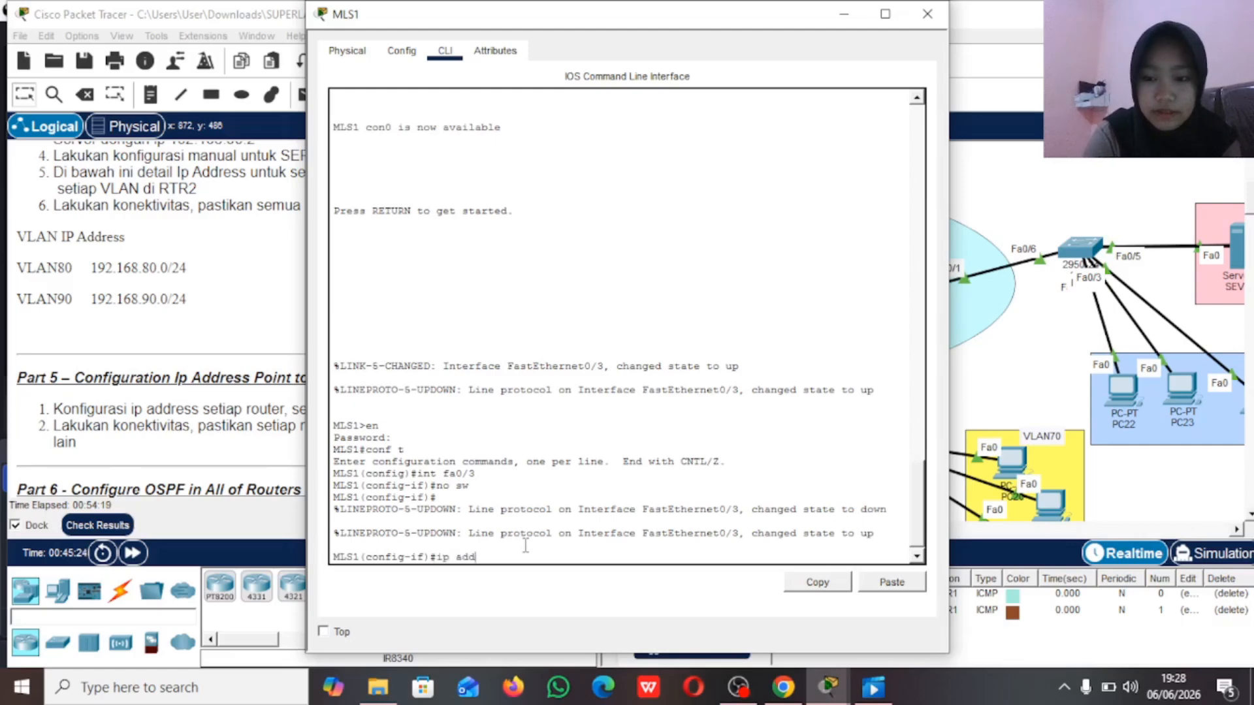
text( 10.10.10.)
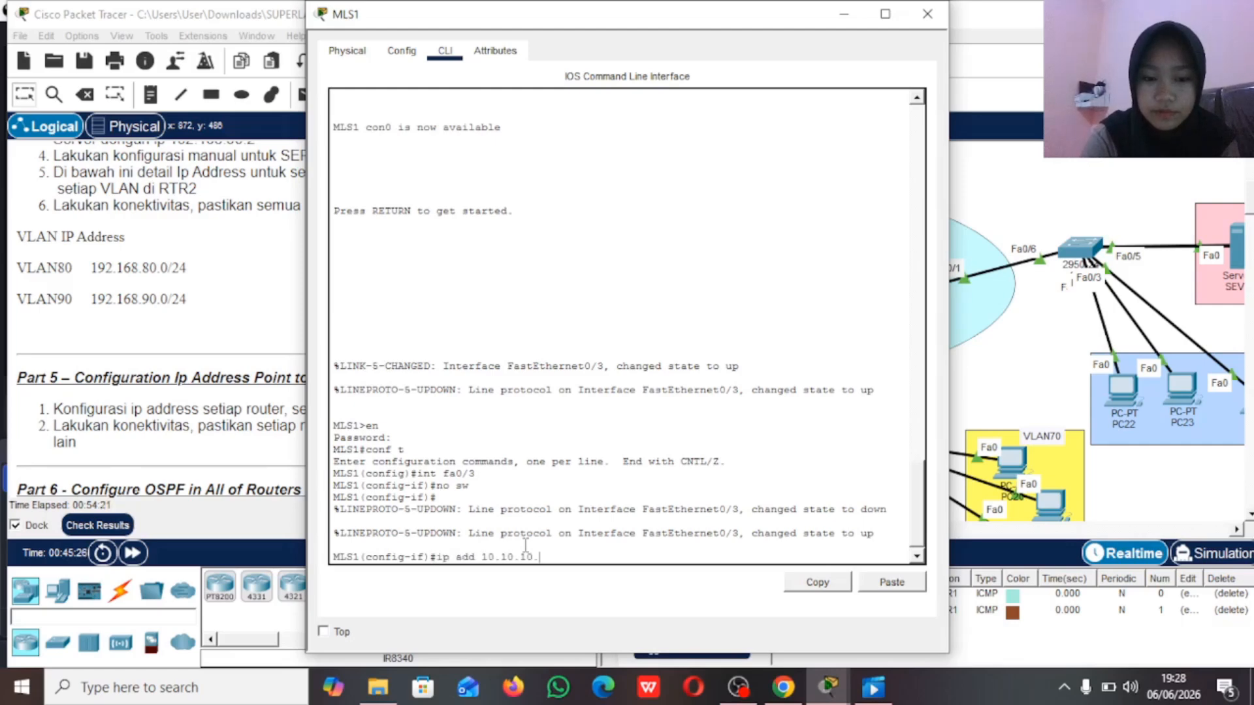
text(14 2)
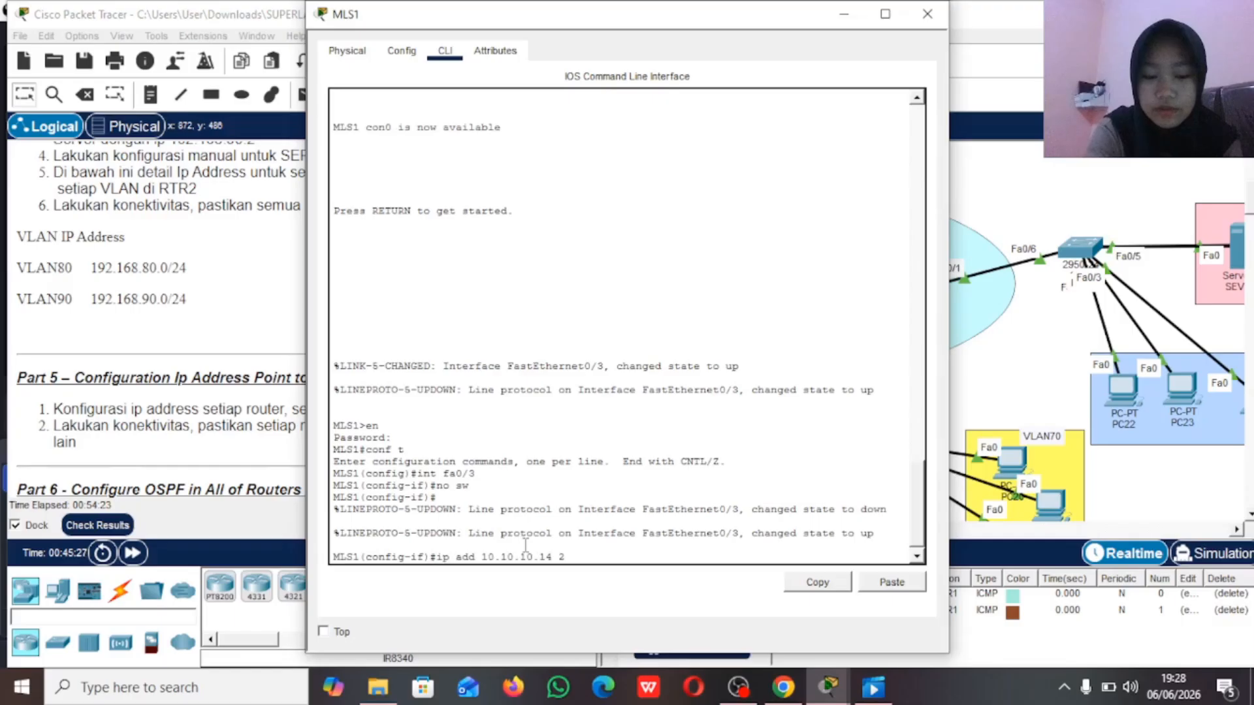
text(55.255.255.)
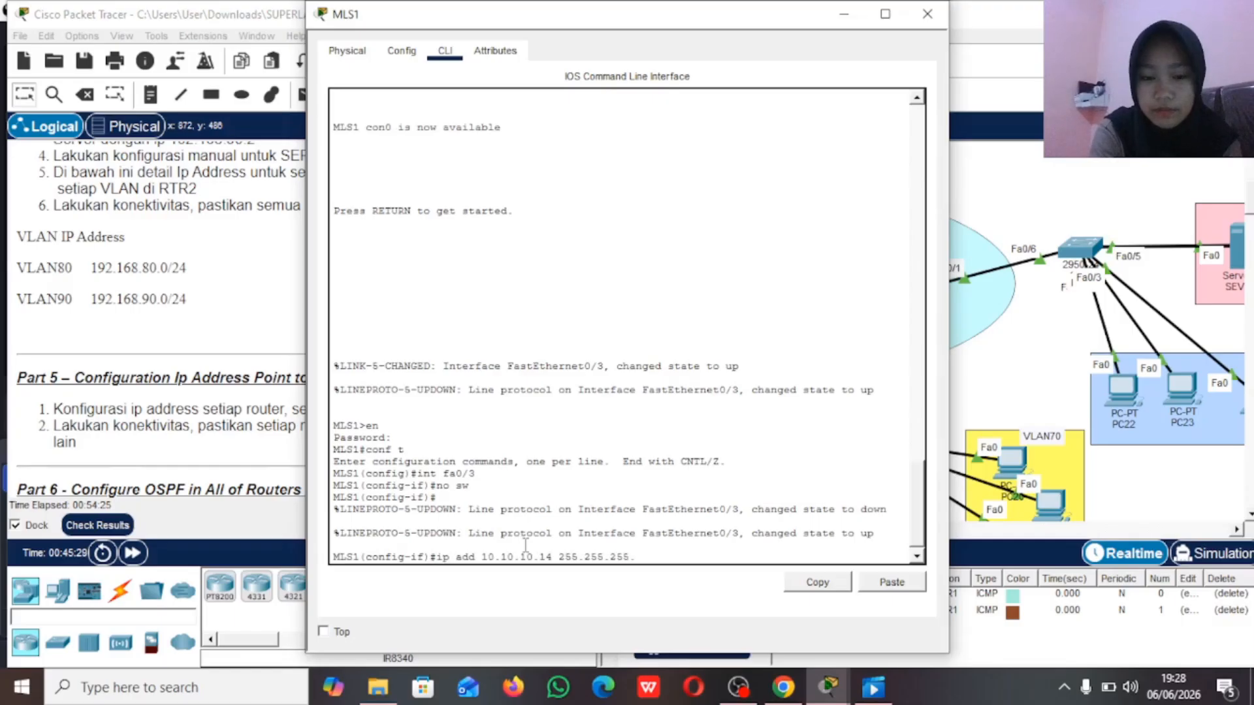
text(252)
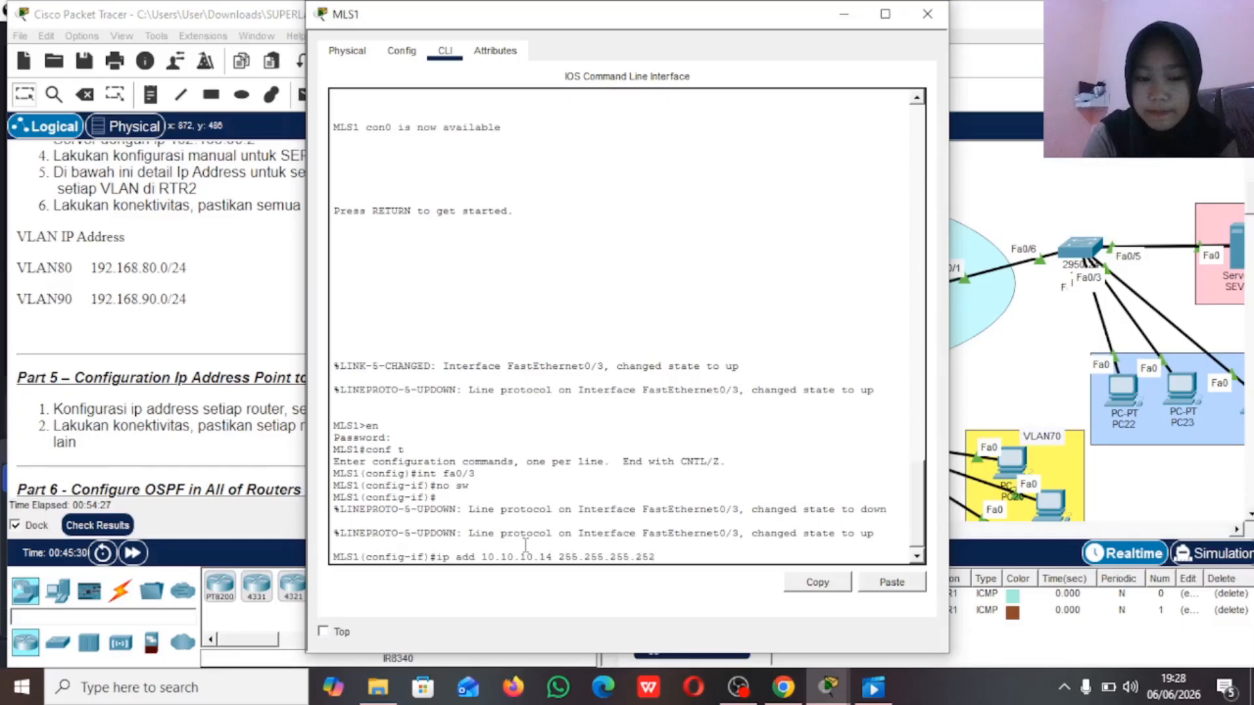
key(Return)
Step: Enable MLS1's interface fa0/3 with no shutdown and put MLS1's window away
text(no sh)
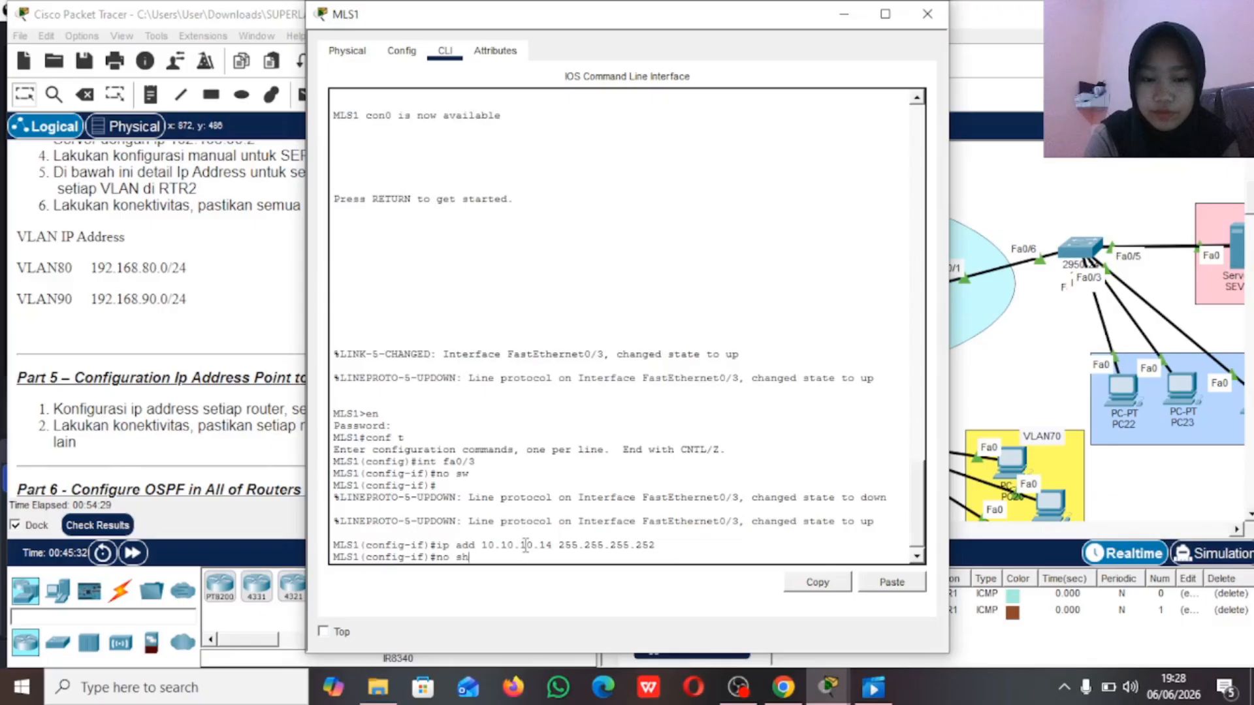
key(Return)
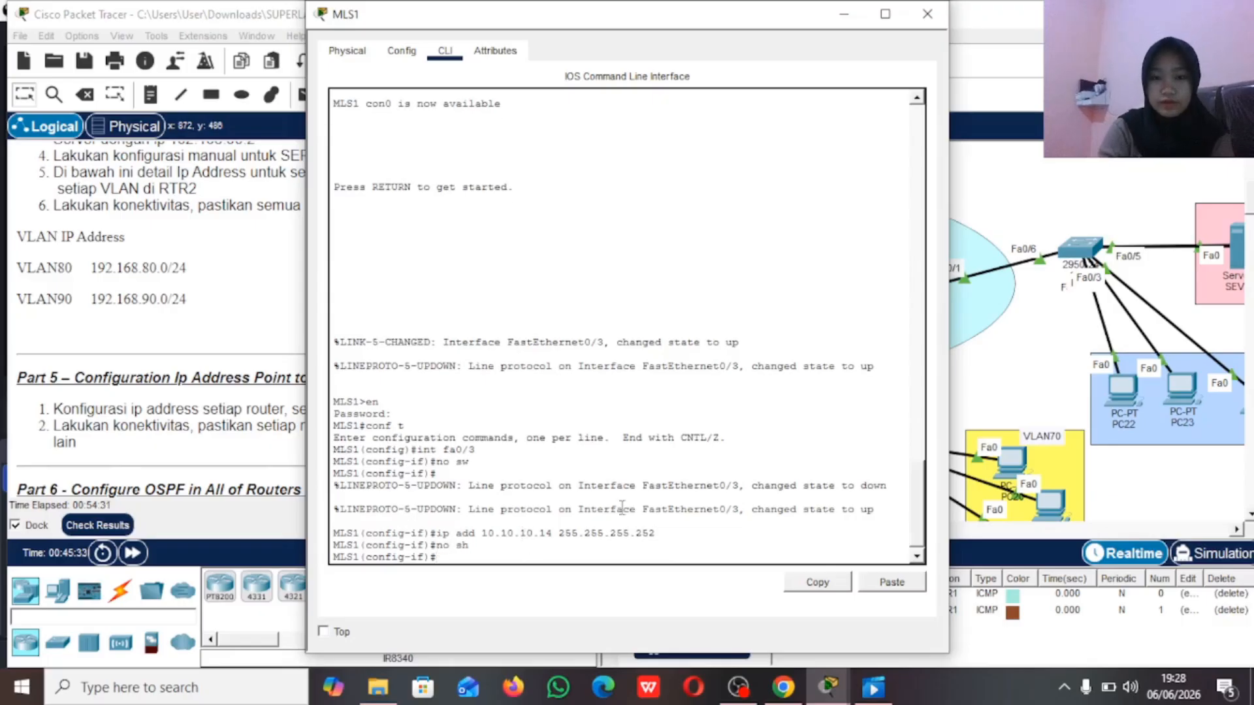
click(844, 15)
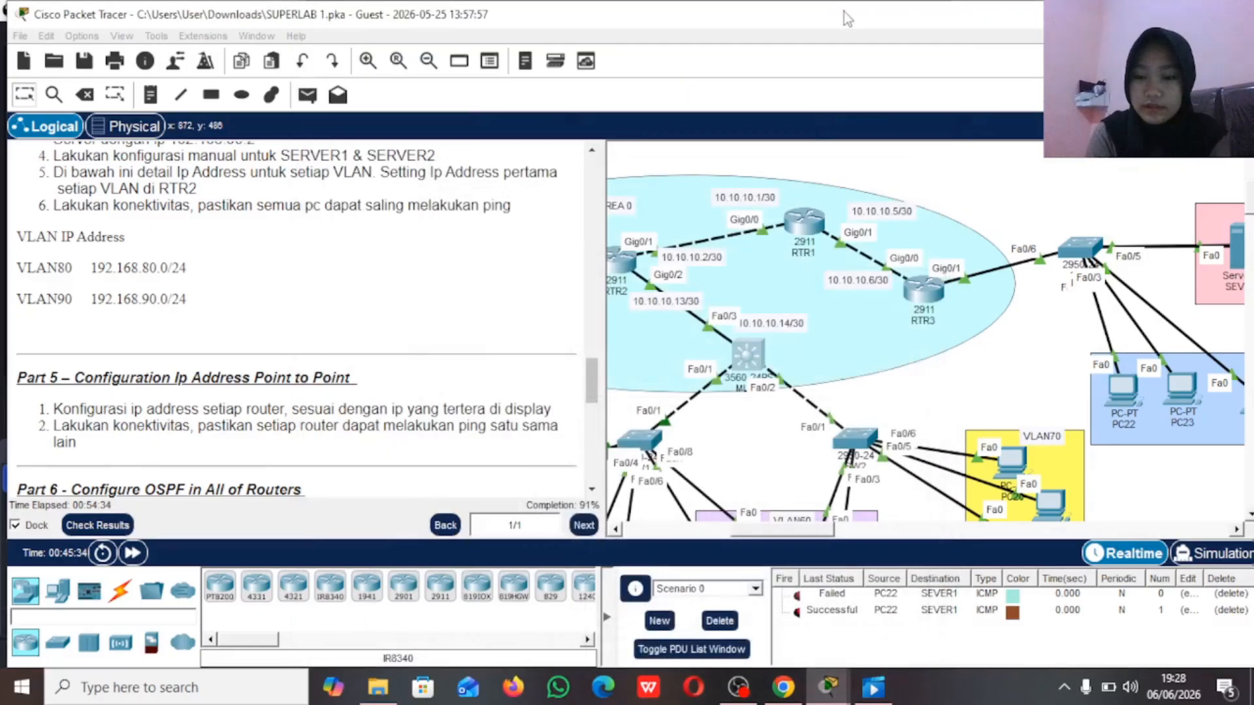
Step: Enter privileged mode on the multilayer switch MLS2 with the enable password and start global configuration mode
scroll(784, 222, up, 3)
scroll(764, 247, left, 2)
scroll(764, 247, left, 1)
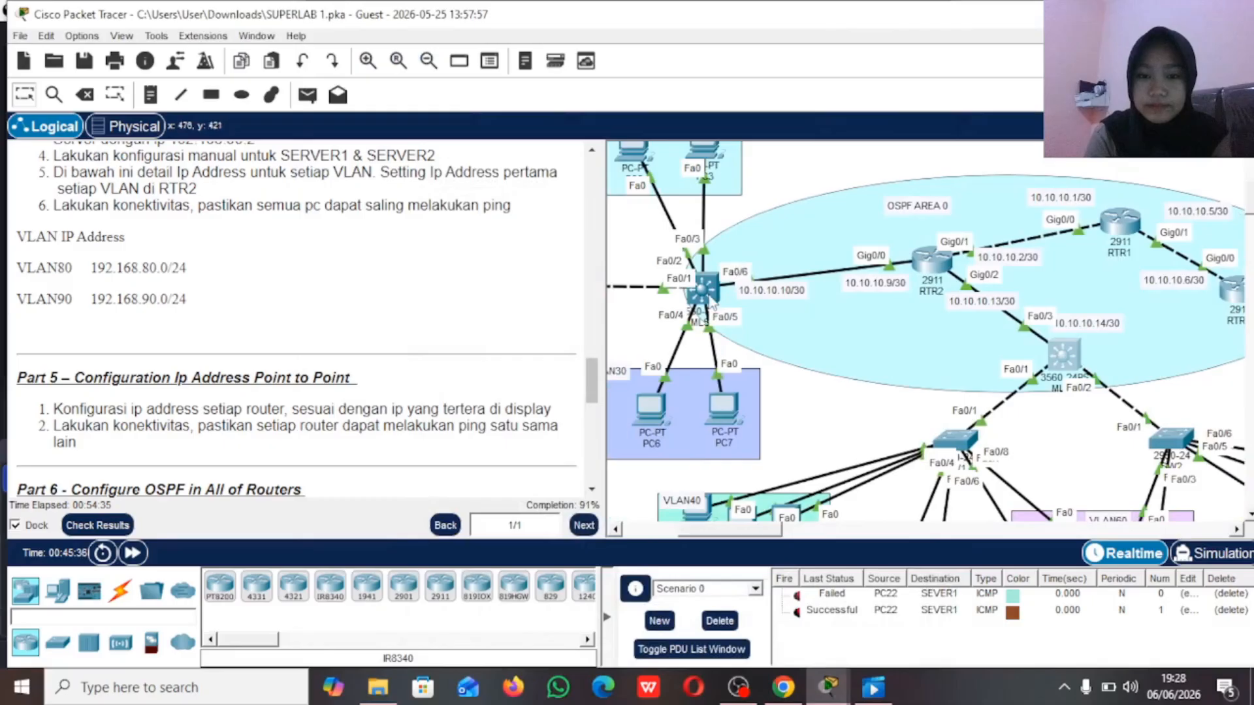
double_click(704, 288)
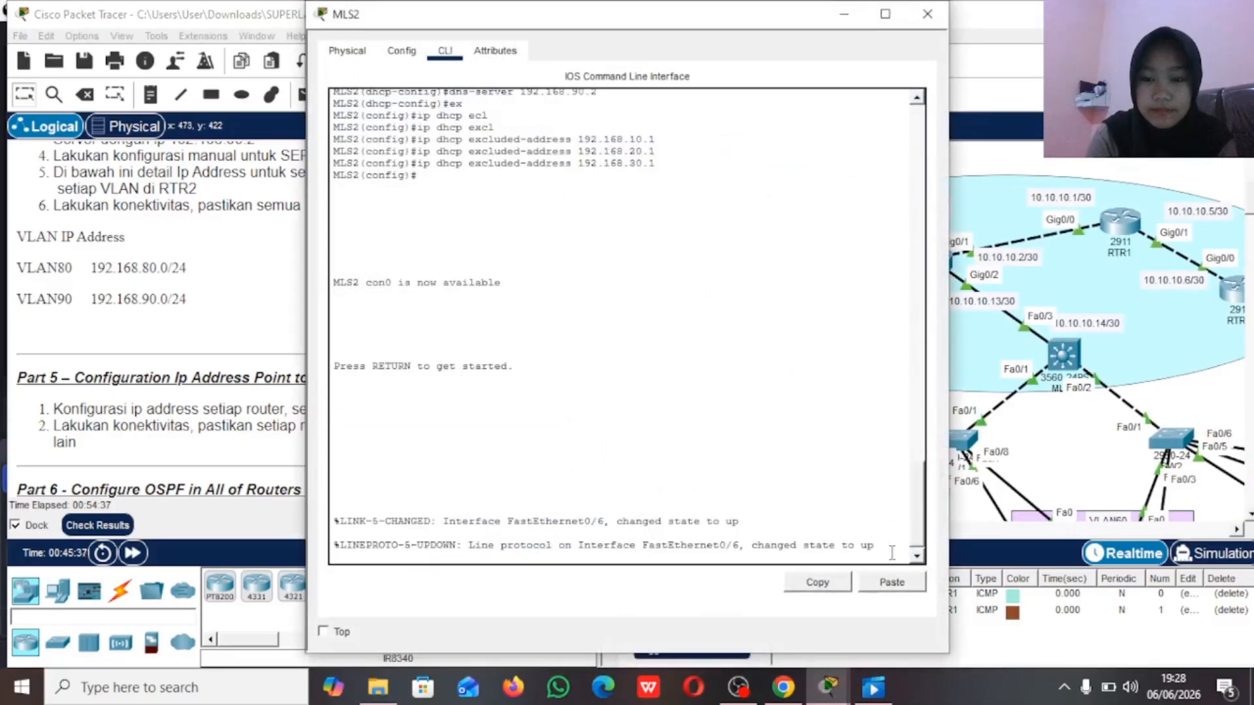
key(Return)
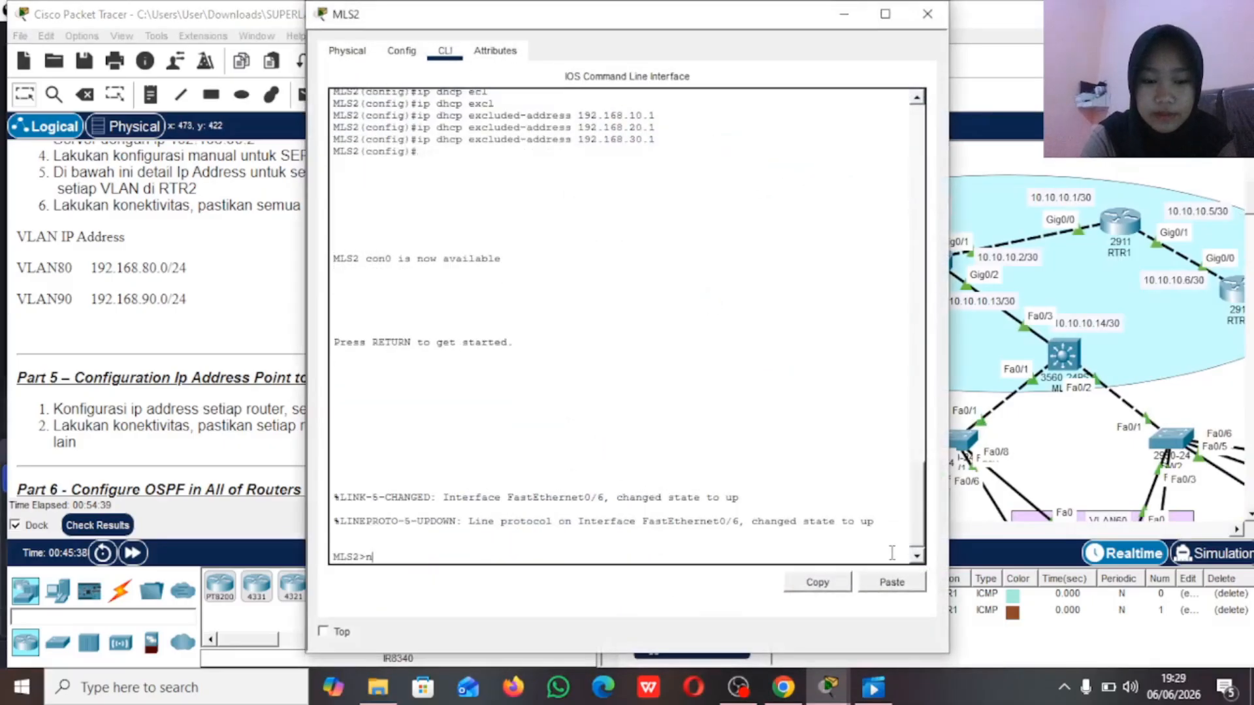
key(BackSpace)
text(n)
key(BackSpace)
text(en)
key(Return)
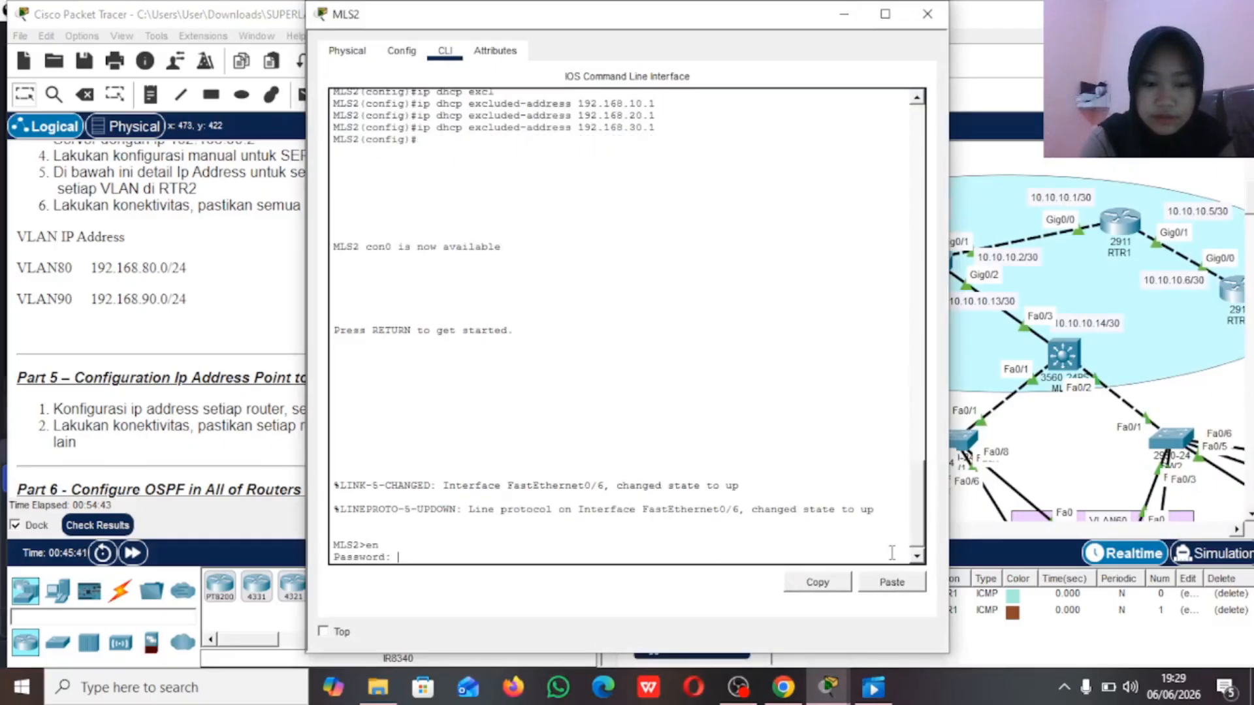
key(Return)
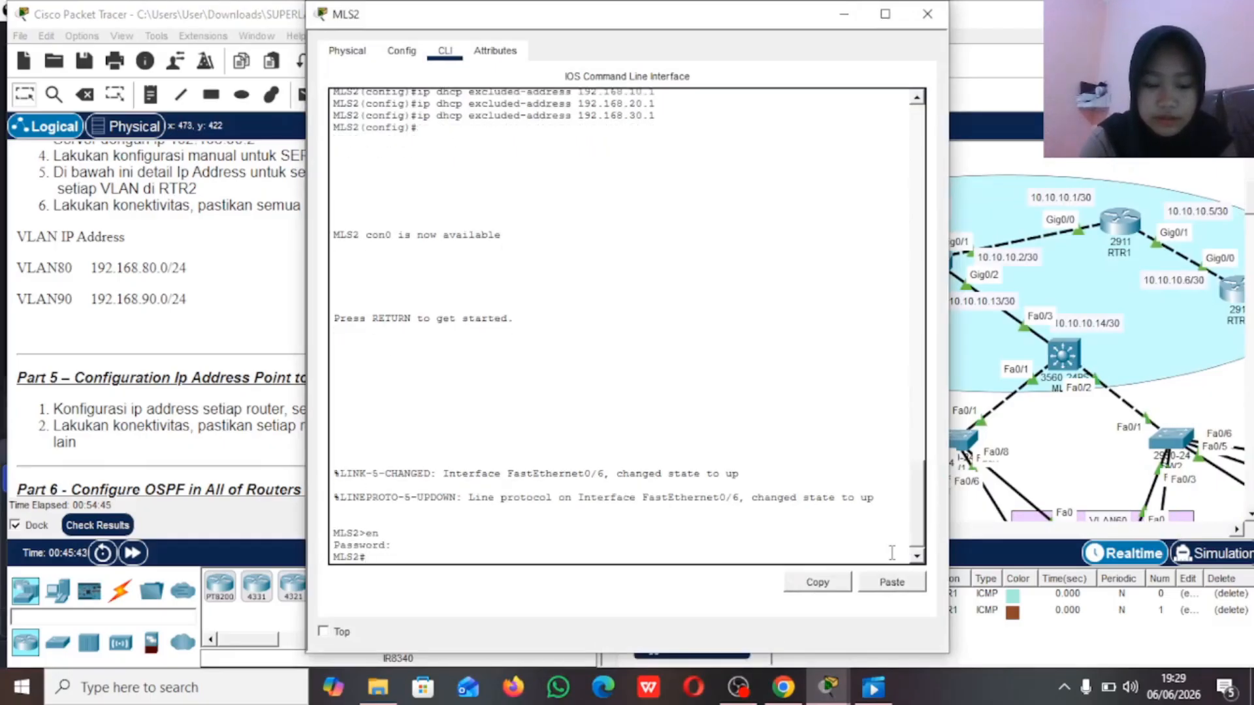
text(conf t)
key(Return)
Step: Check the port label on MLS2's link to RTR2 and turn interface fa0/6 into a routed port with no switchport
text(ig)#i)
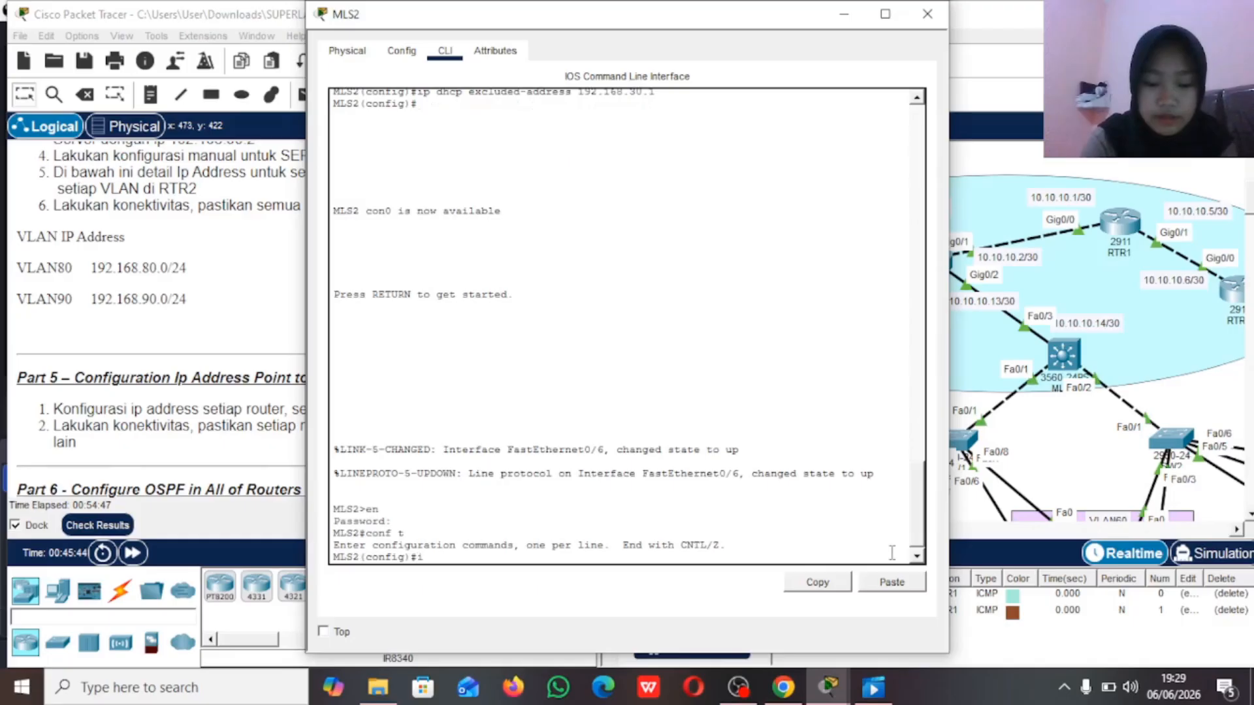
text(nt)
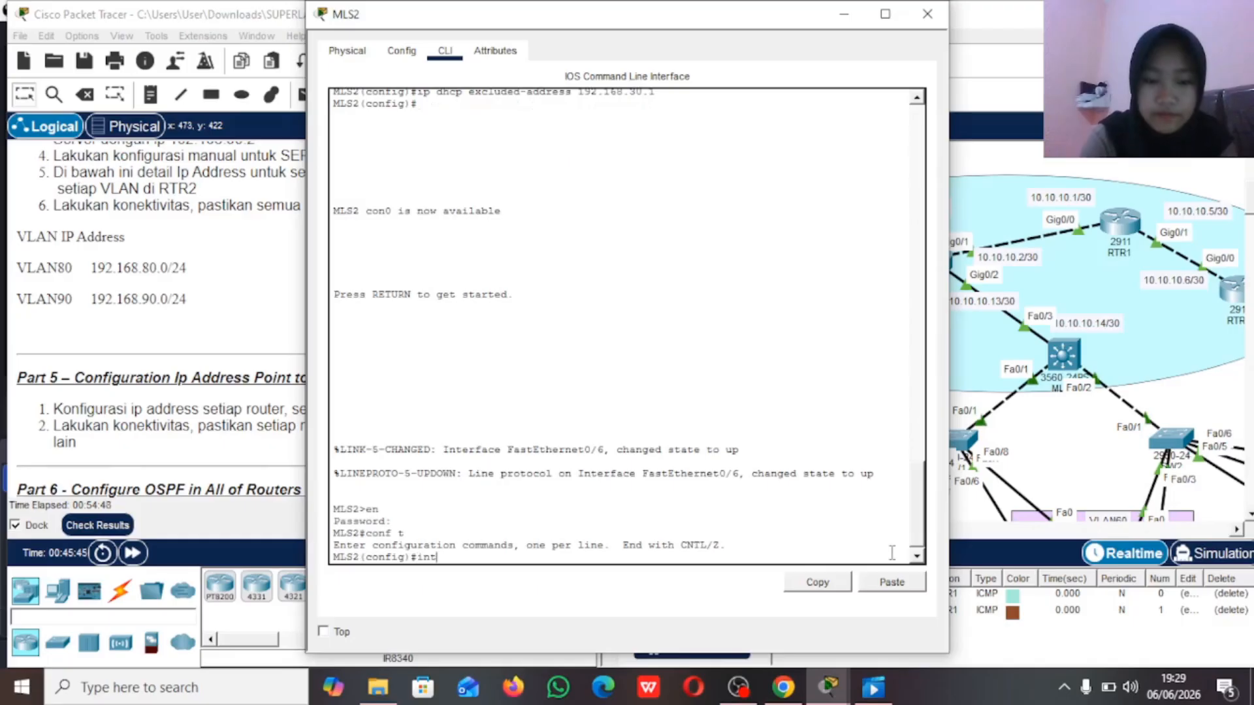
click(960, 160)
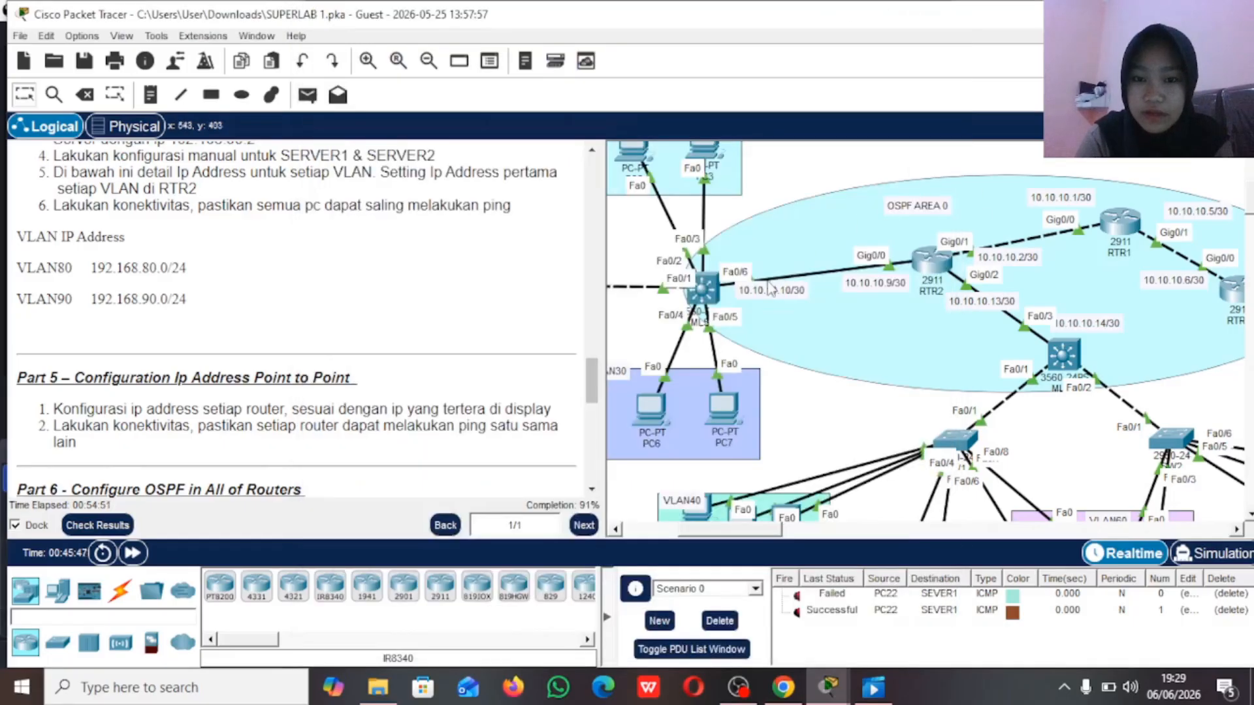
mouse_move(711, 292)
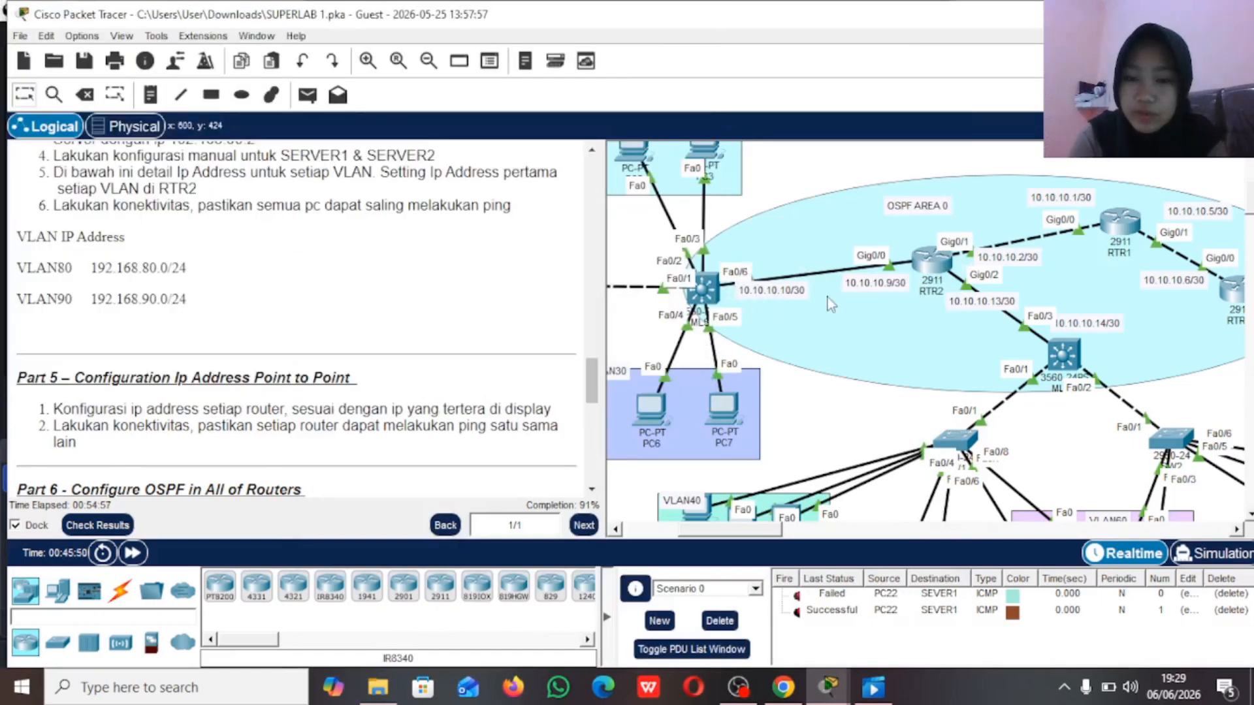
click(705, 296)
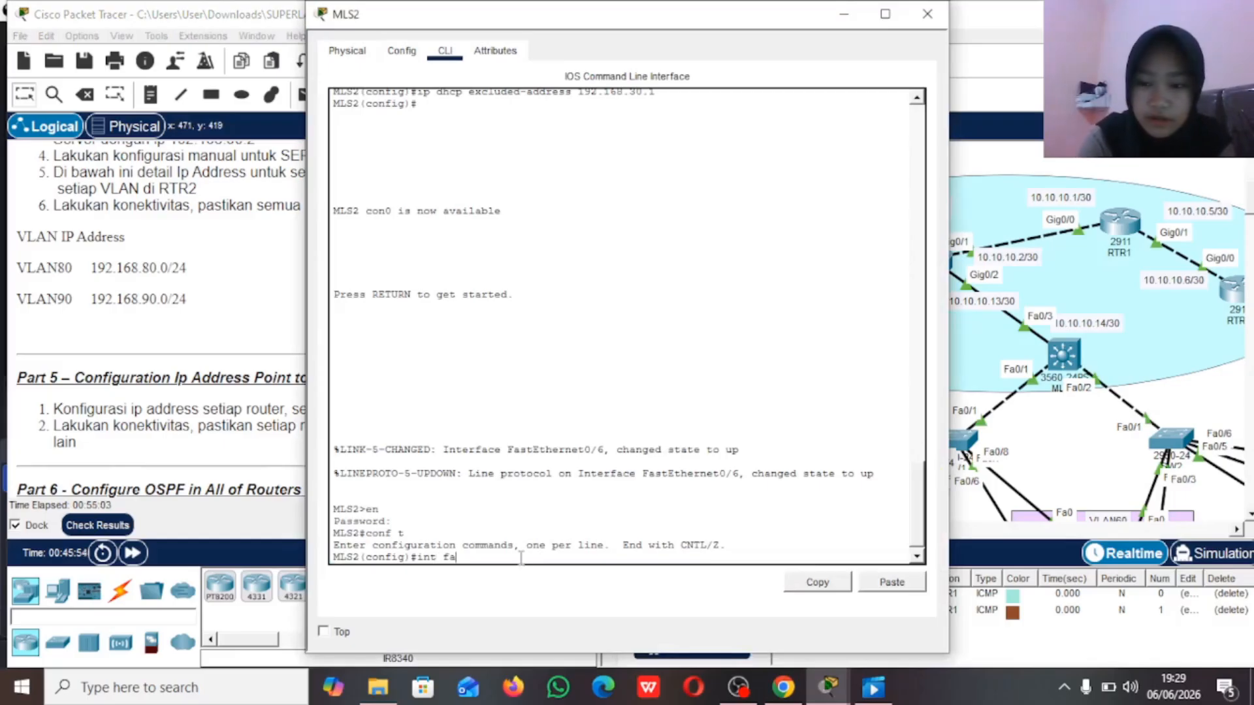
text(0/6)
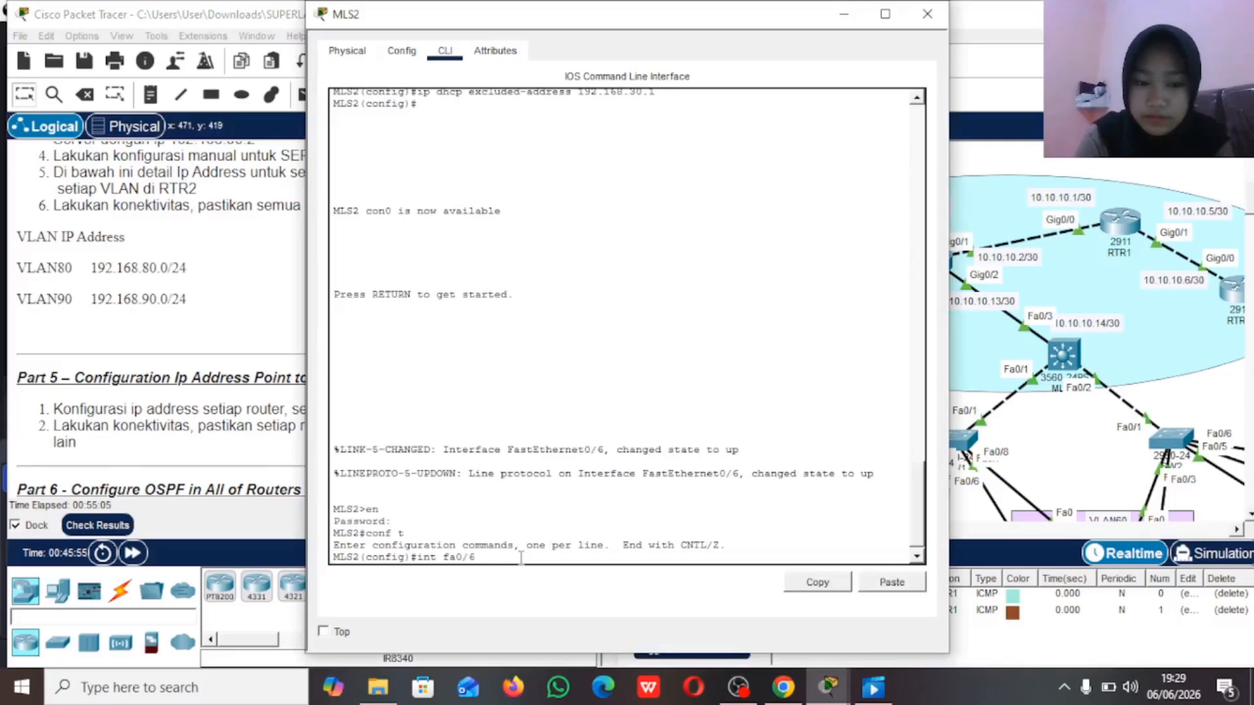
click(963, 173)
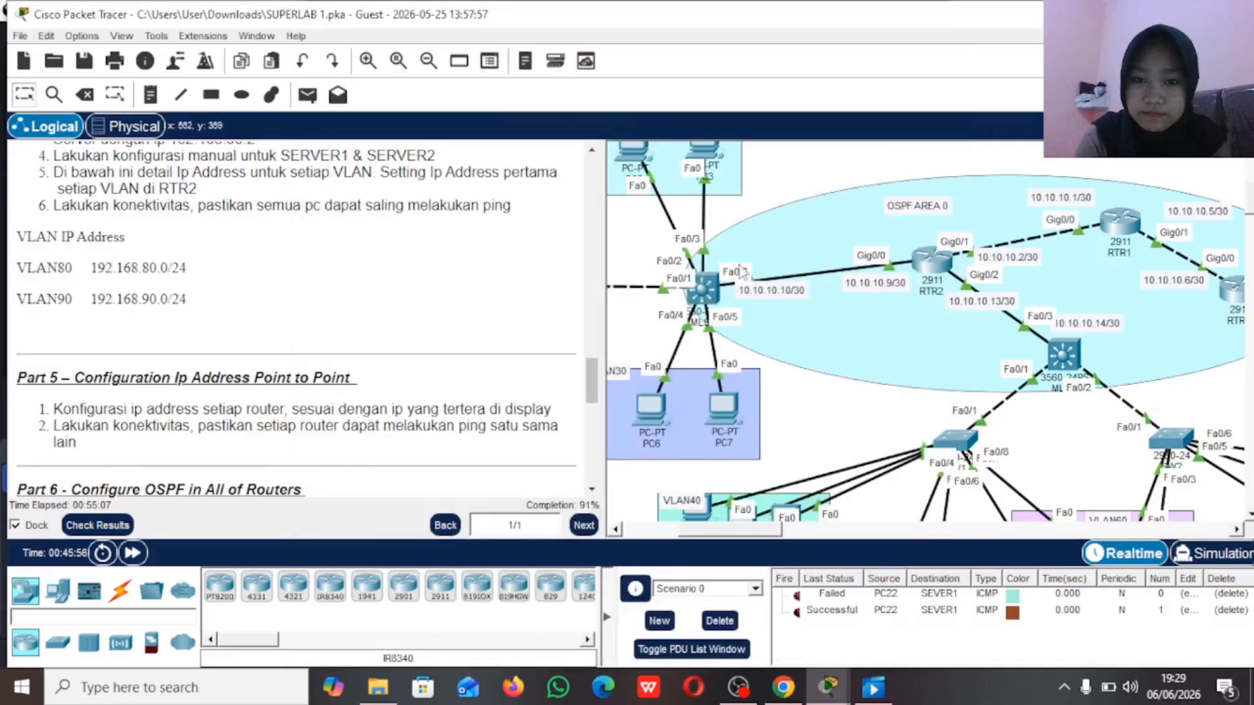
click(709, 303)
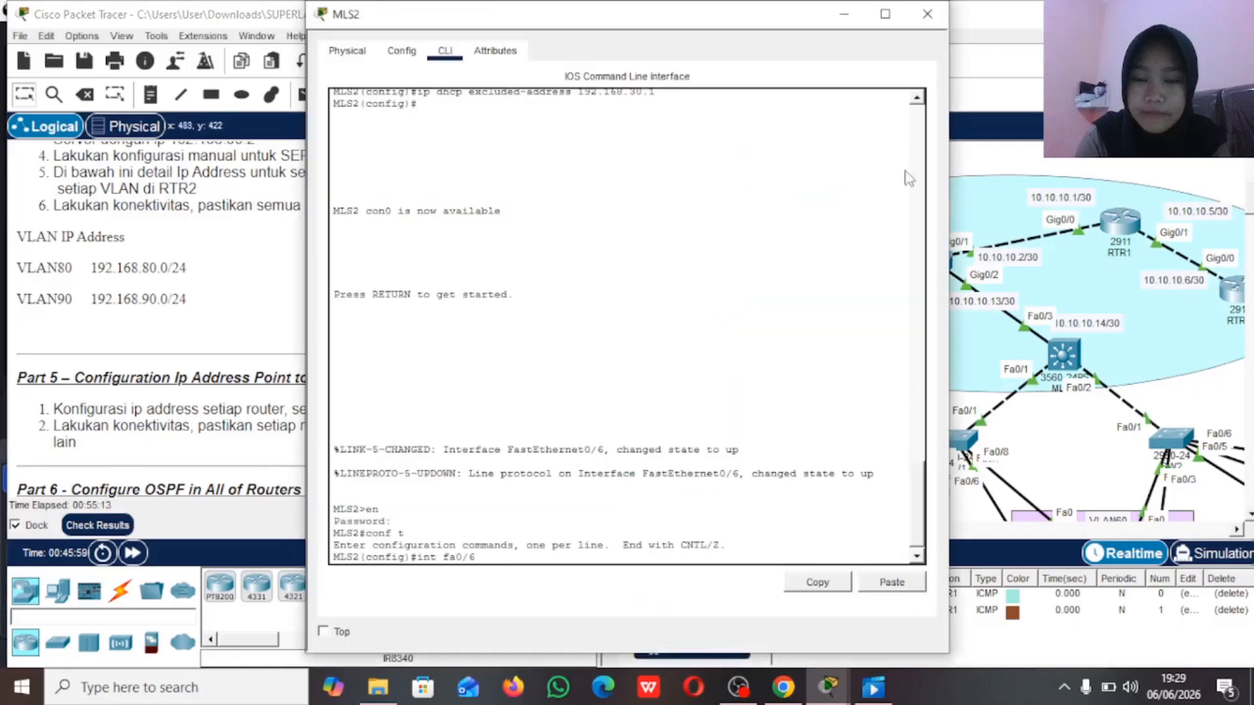
click(984, 161)
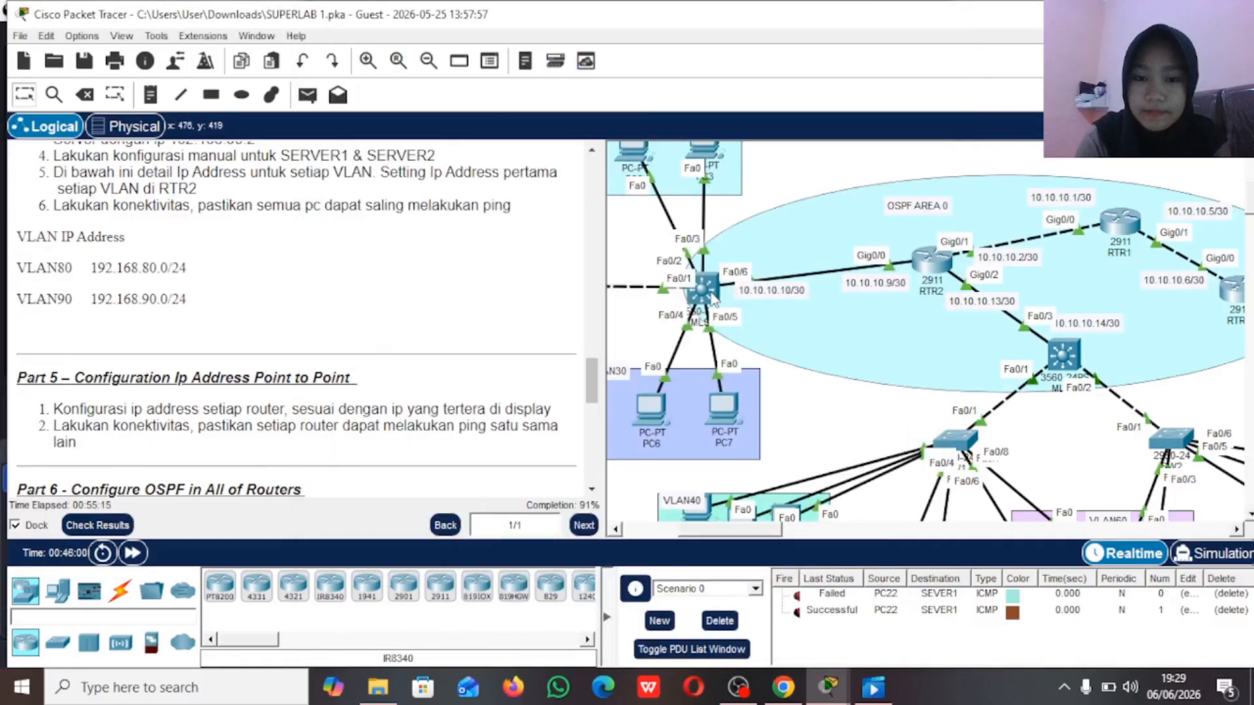
click(711, 293)
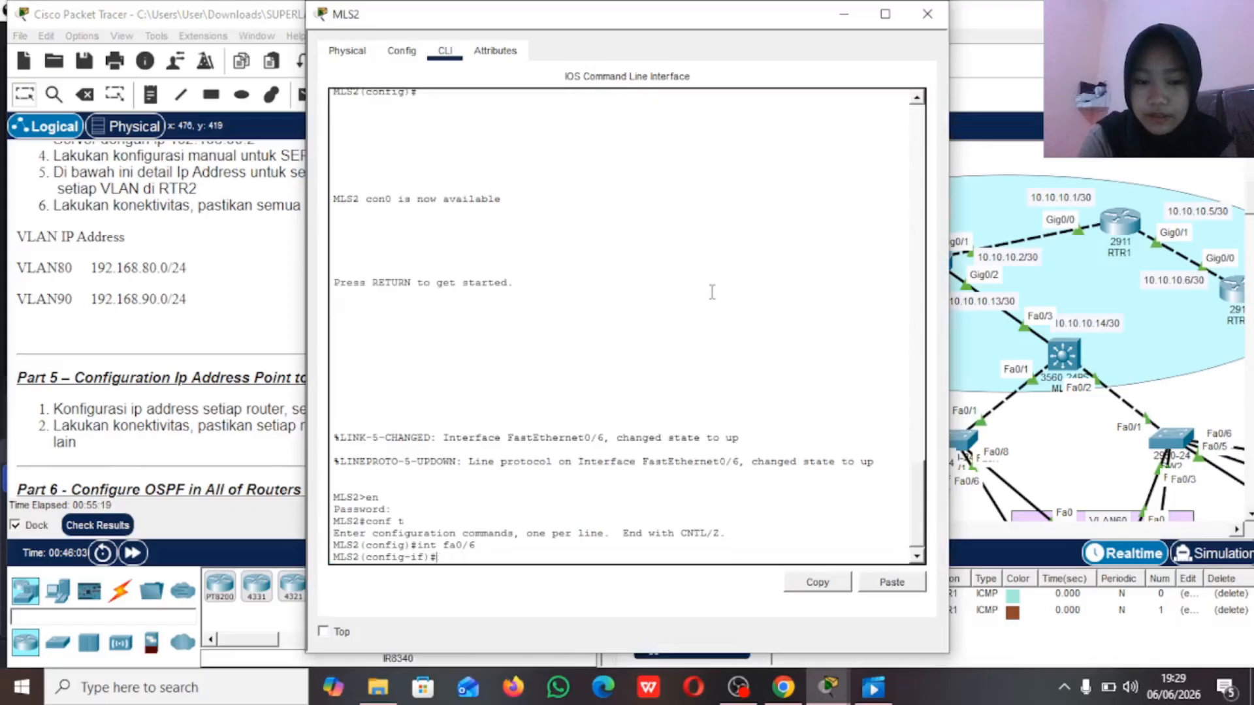
key(Return)
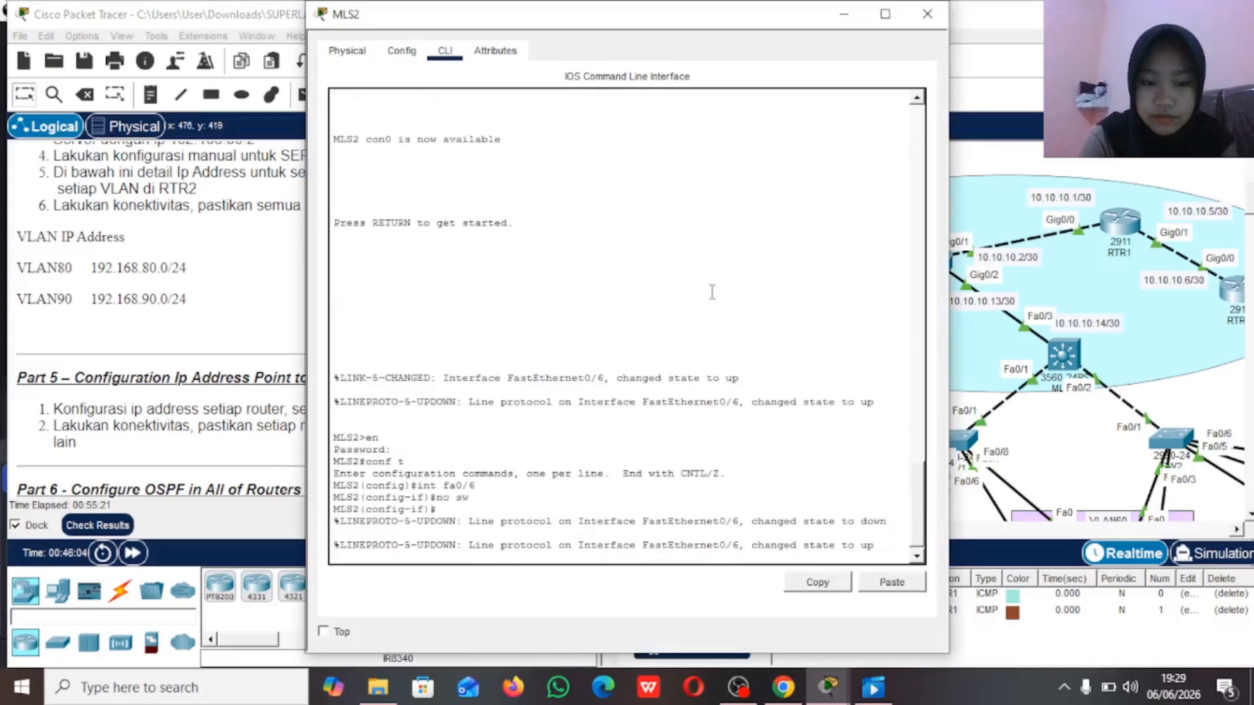
Step: Assign IP address 10.10.10.10 with mask 255.255.255.252 to MLS2's interface fa0/6
text(ip add)
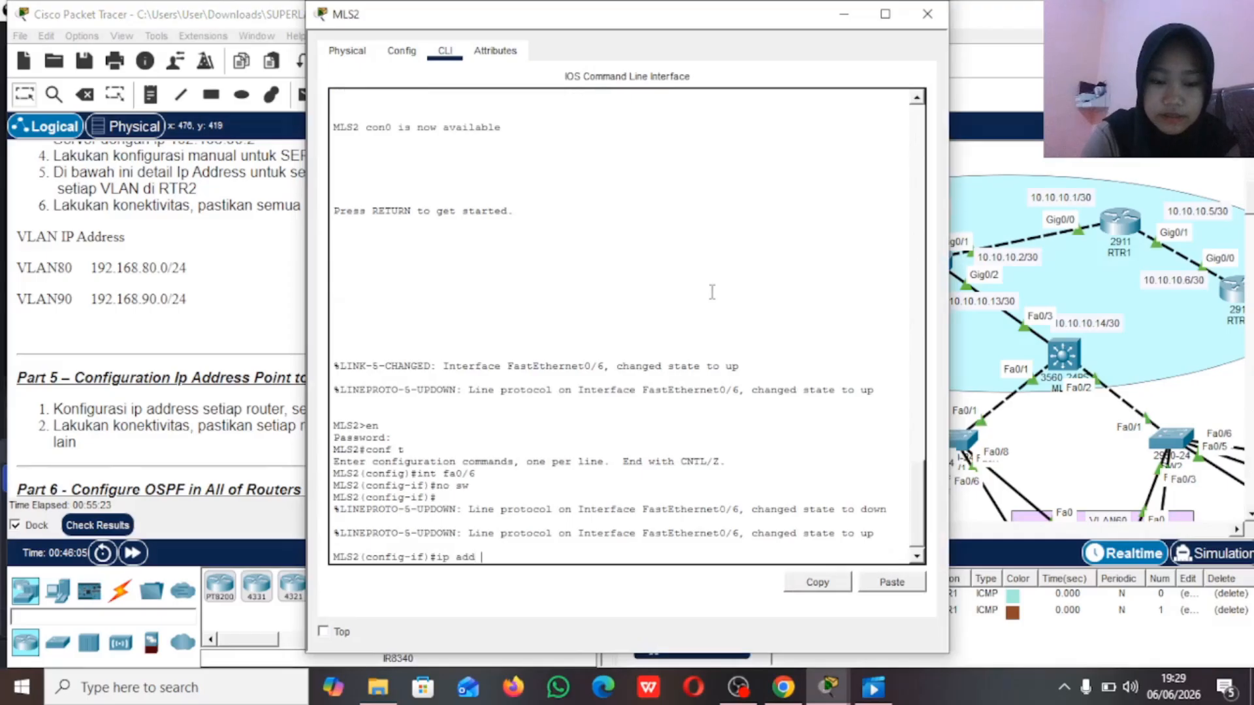
text( 10.10.10.)
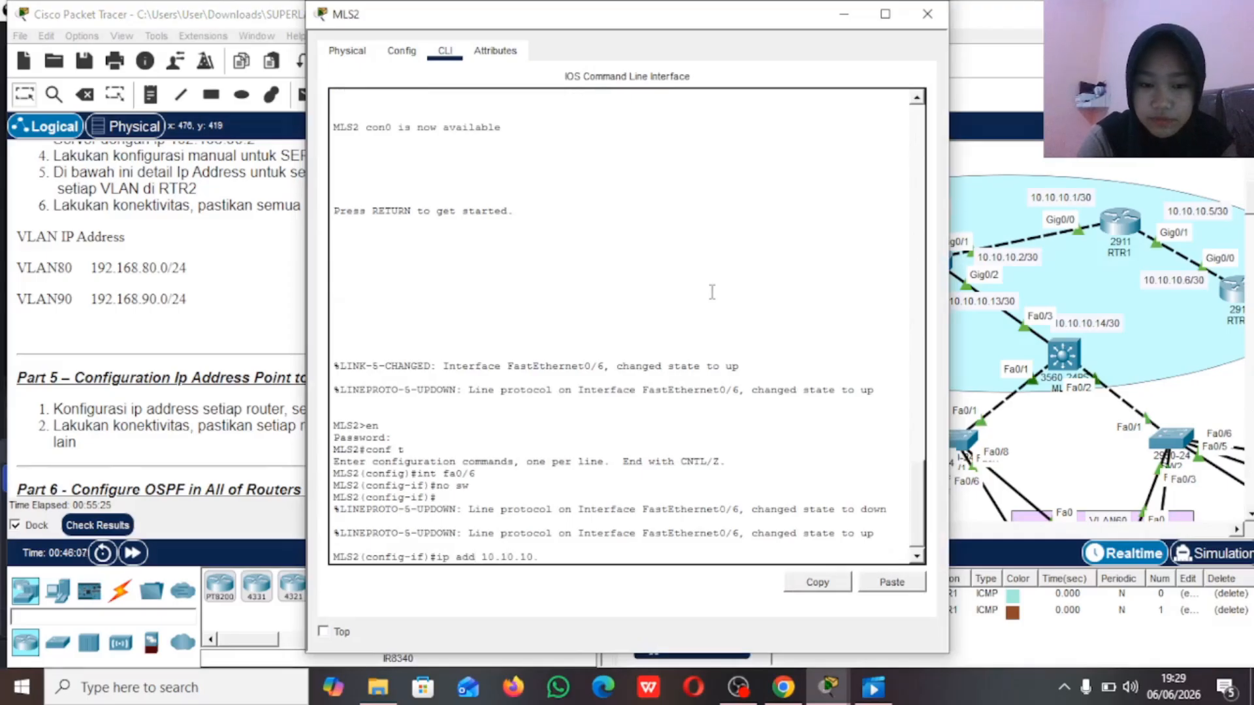
text(10)
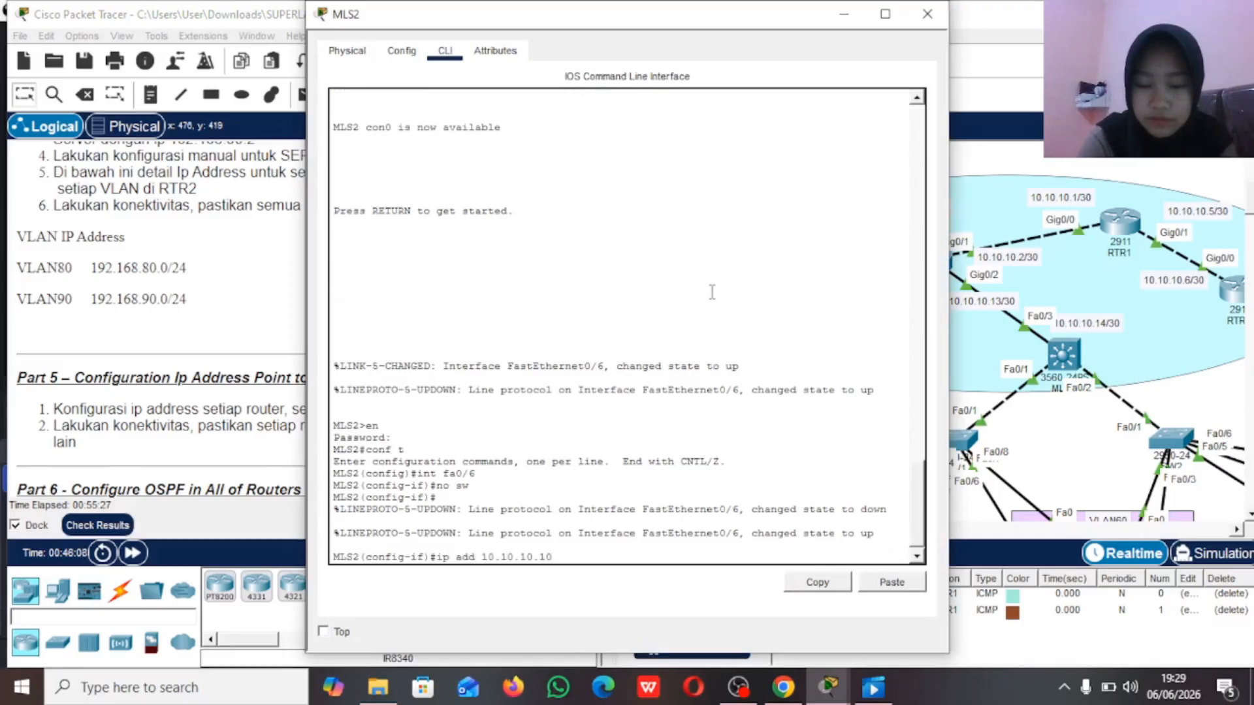
text( 255.2)
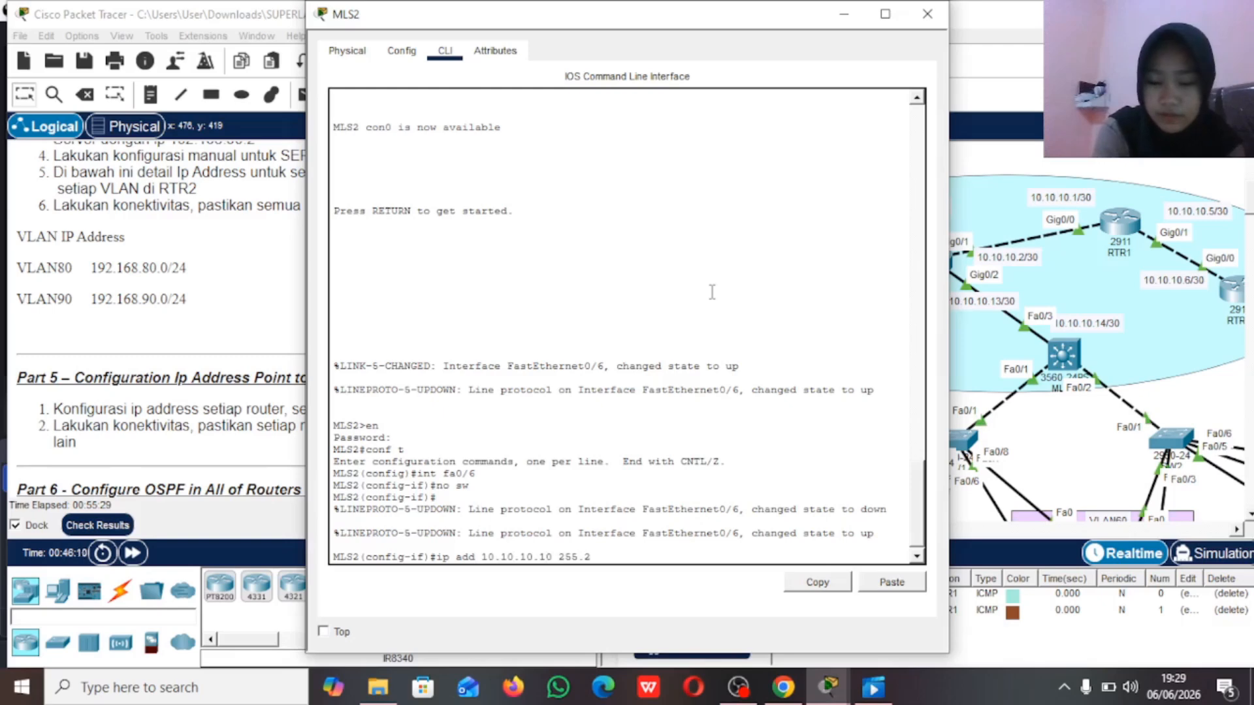
text(55.255.)
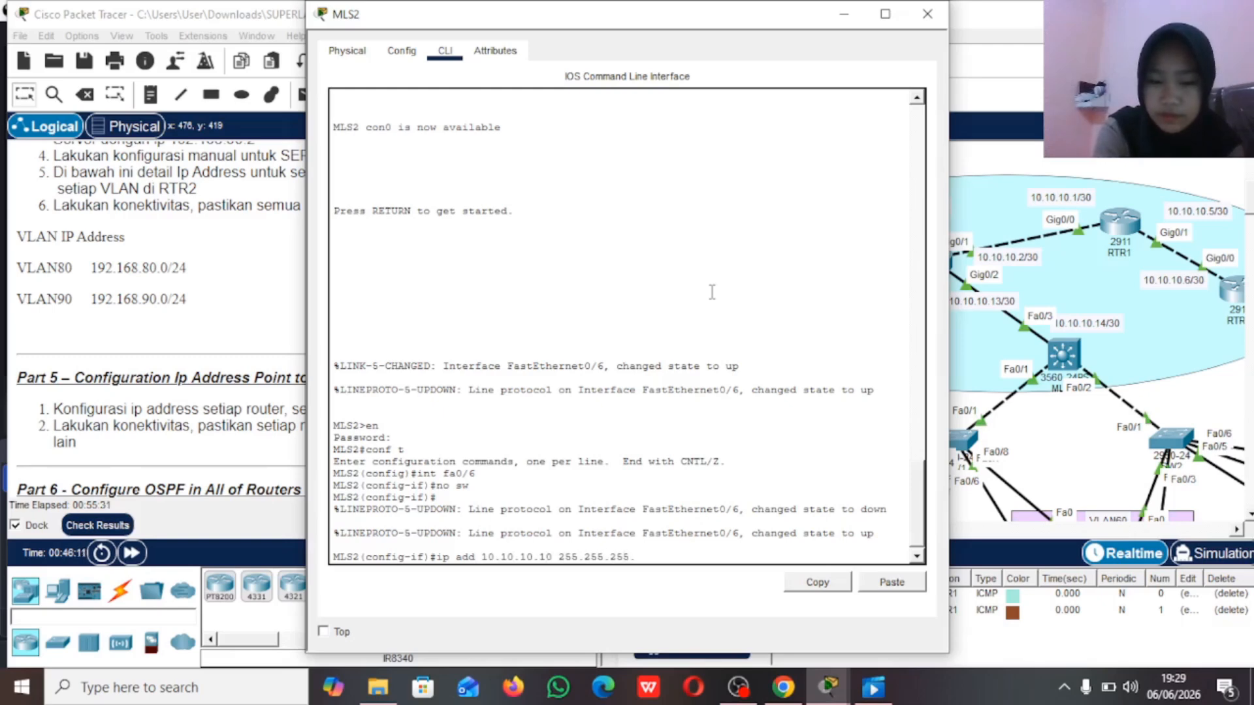
text(252)
key(Return)
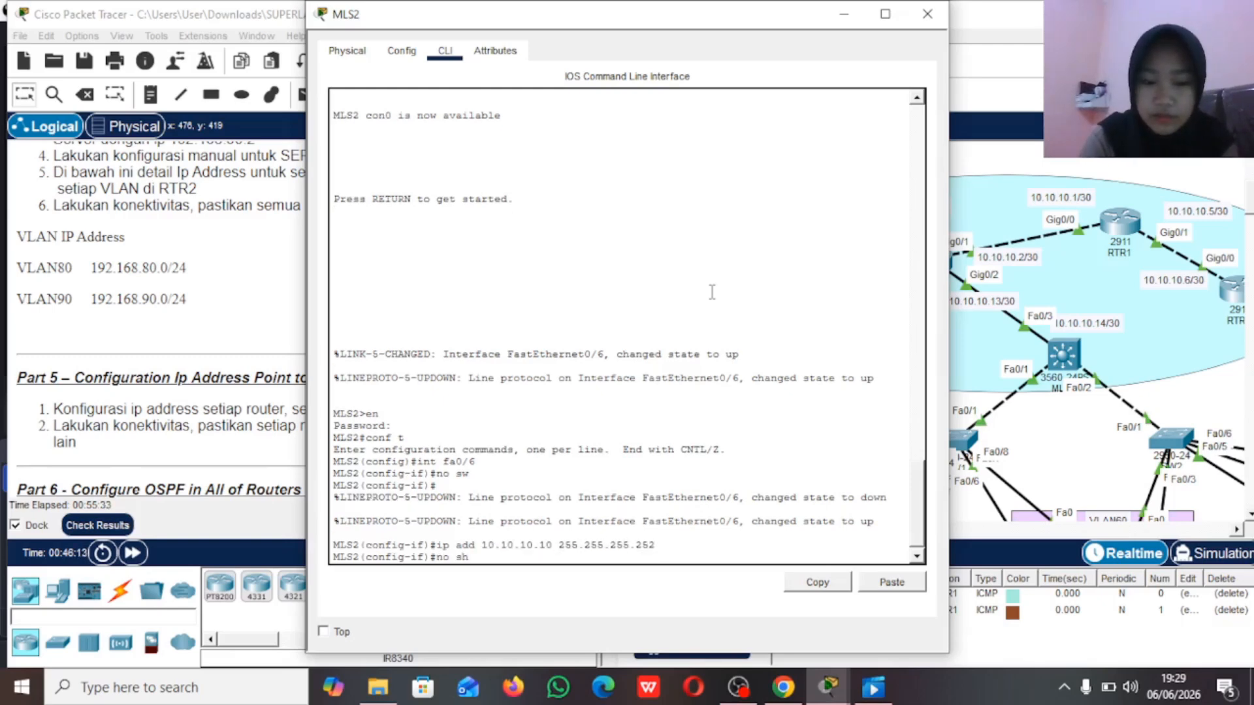
Step: Enable MLS2's interface fa0/6 with no shutdown, then leave interface configuration and return to the topology
key(Return)
text(ex)
key(Return)
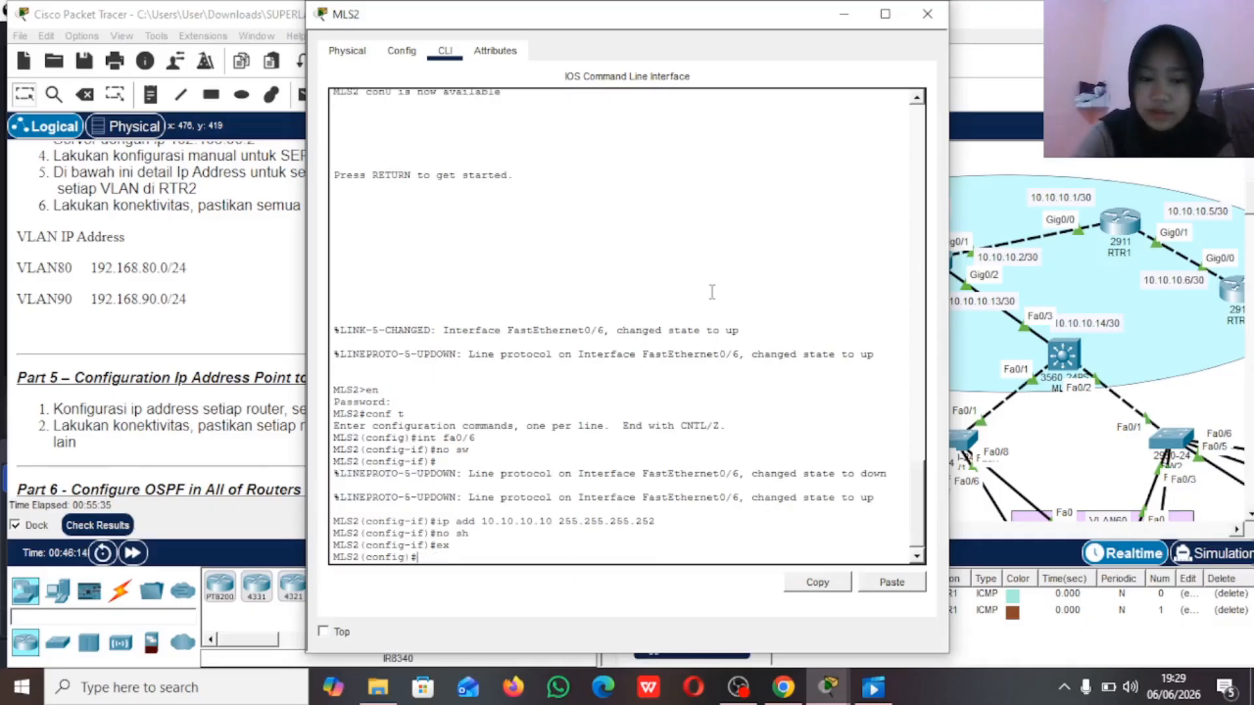
click(986, 153)
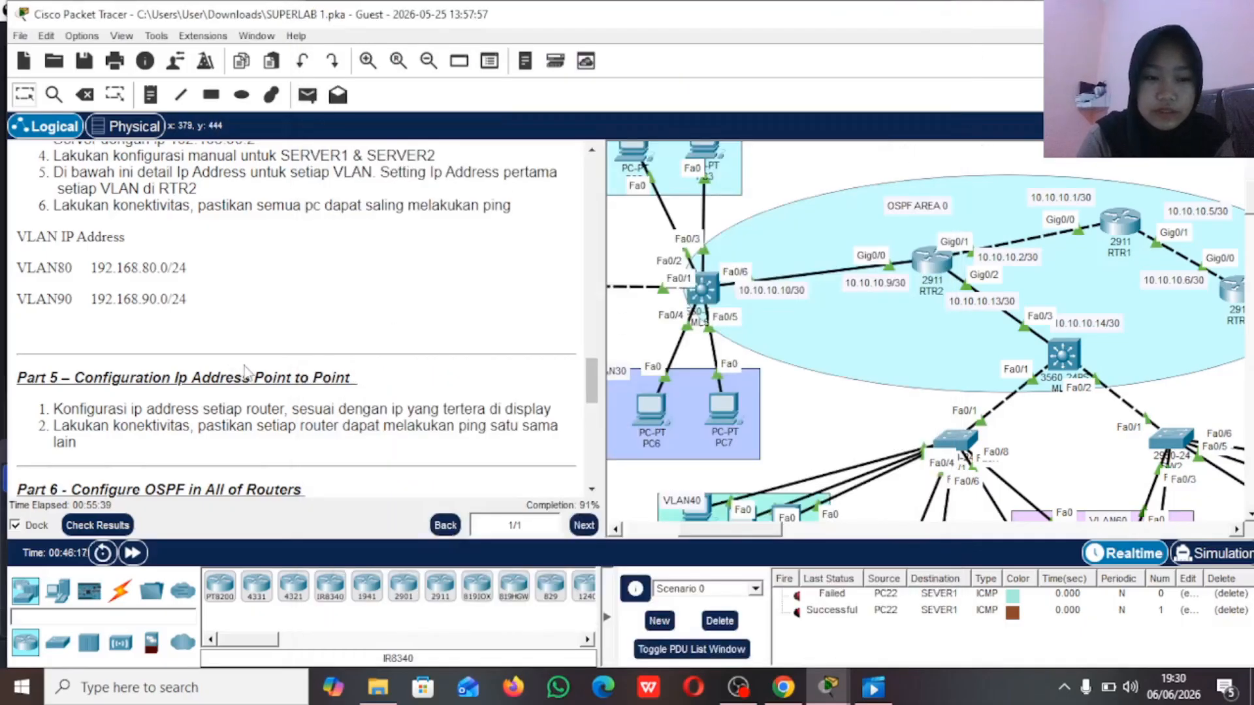
Step: Read the Part 5 and Part 6 instructions and test connectivity with two simple PDUs from RTR2 to RTR1
scroll(239, 378, down, 5)
scroll(247, 374, down, 2)
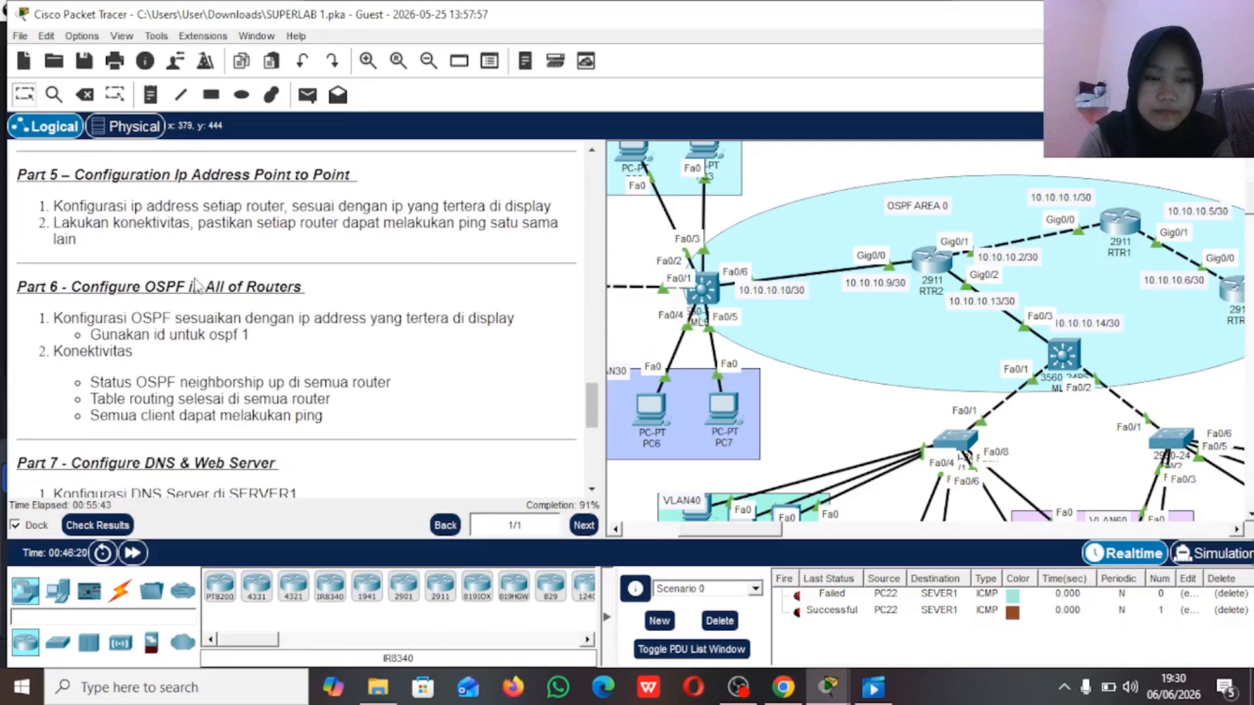
click(311, 100)
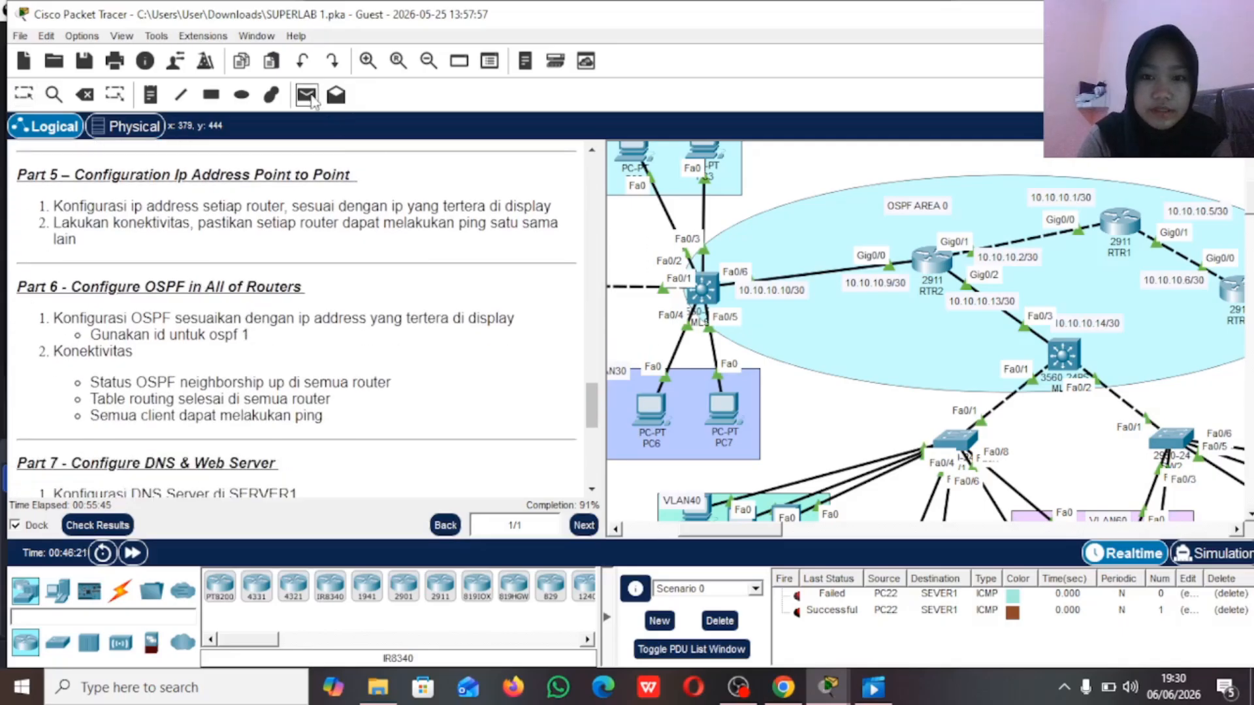
scroll(859, 276, right, 3)
click(790, 256)
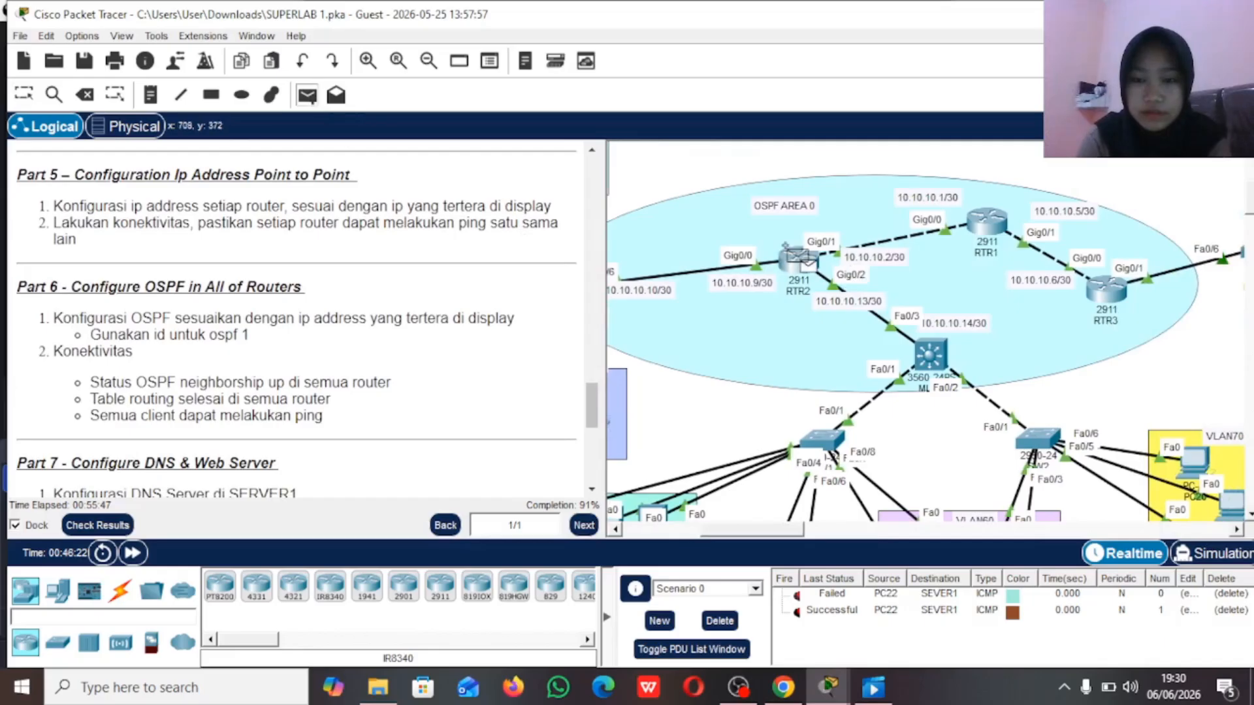
click(984, 221)
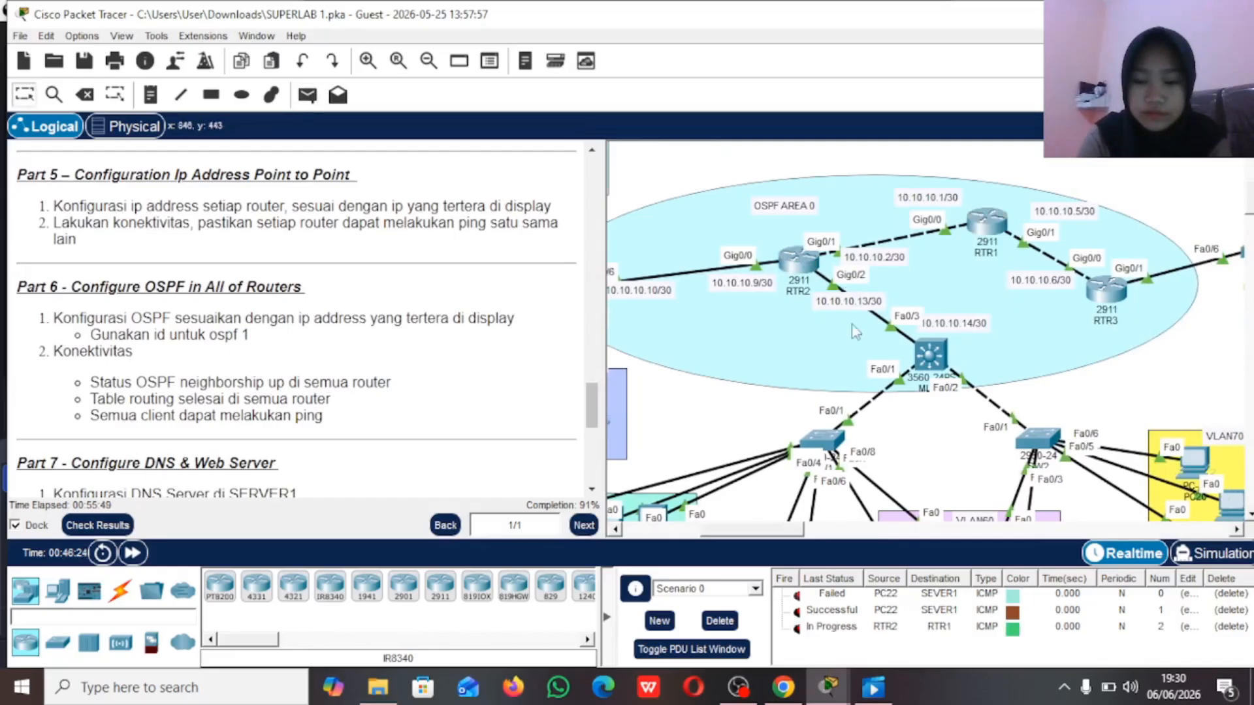
click(308, 96)
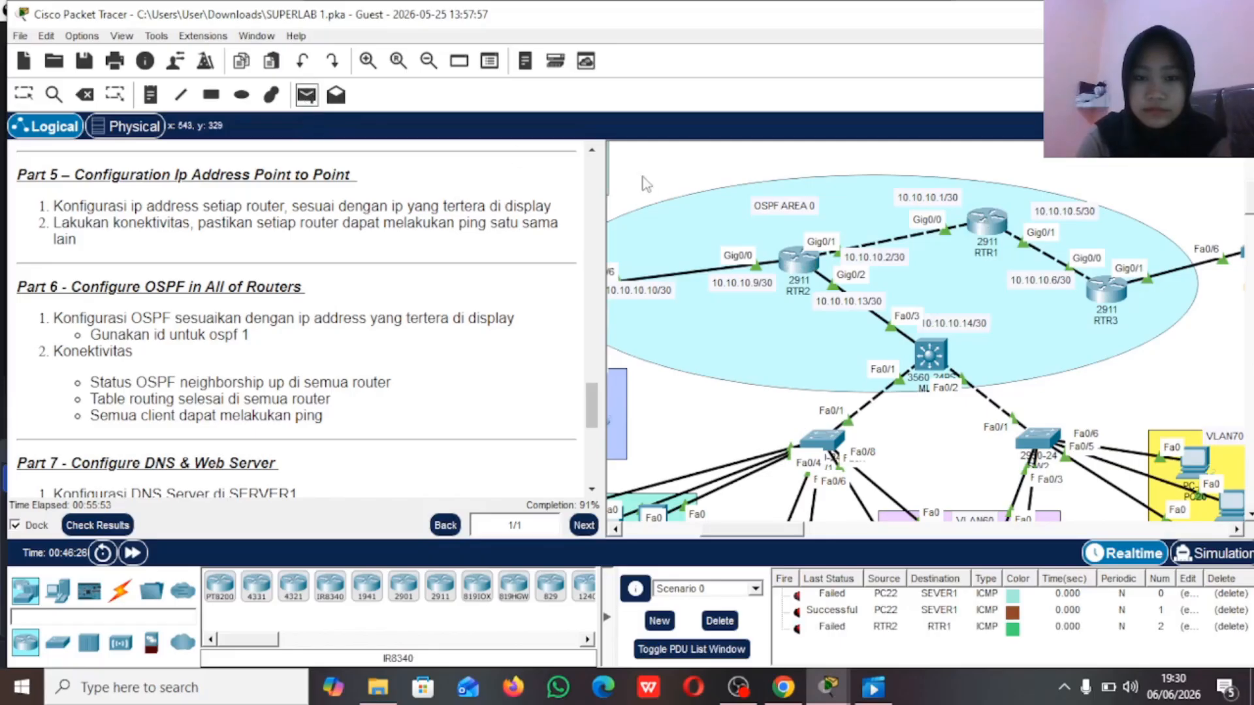
click(798, 260)
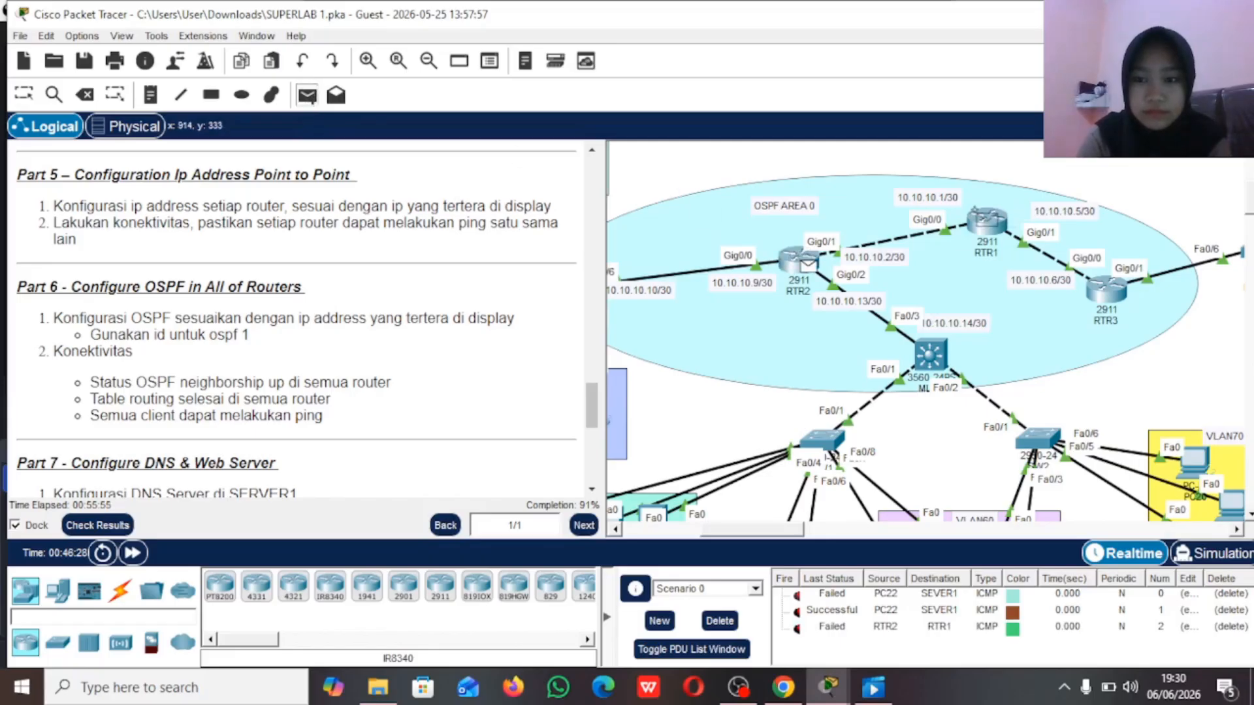
click(985, 222)
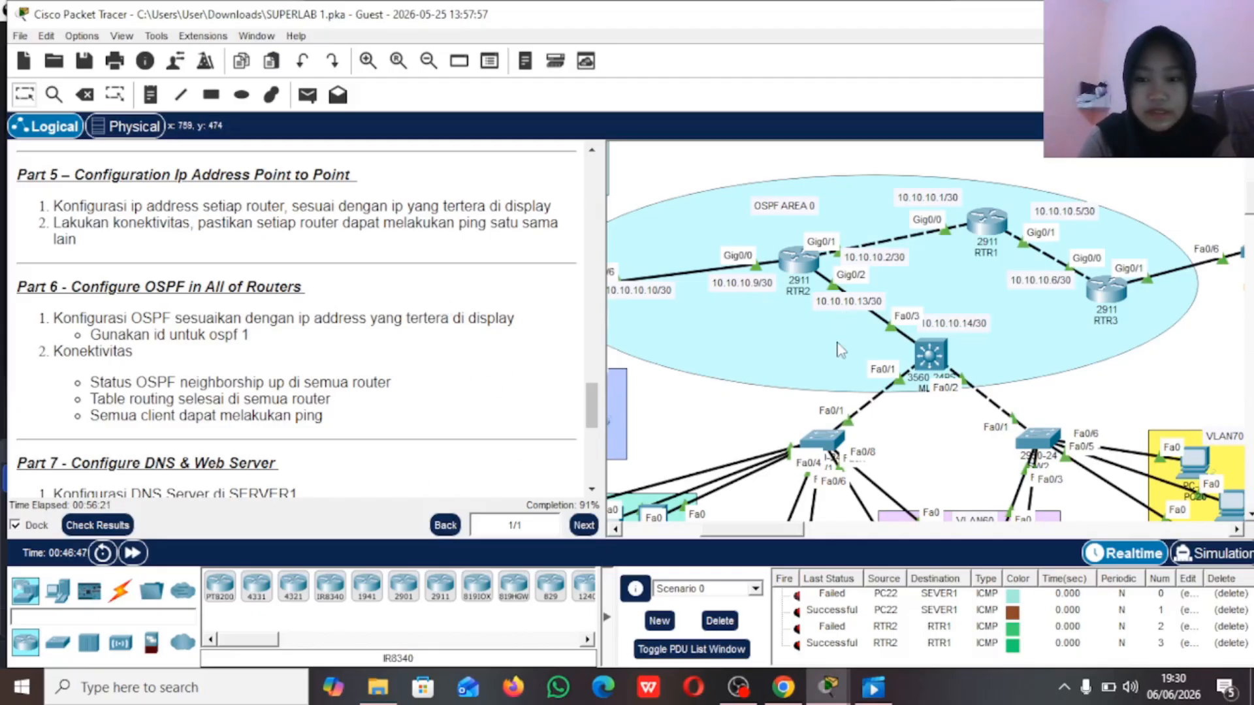
Step: Open RTR3's command line, leave interface configuration and start OSPF process 1
scroll(841, 351, right, 3)
scroll(842, 351, right, 2)
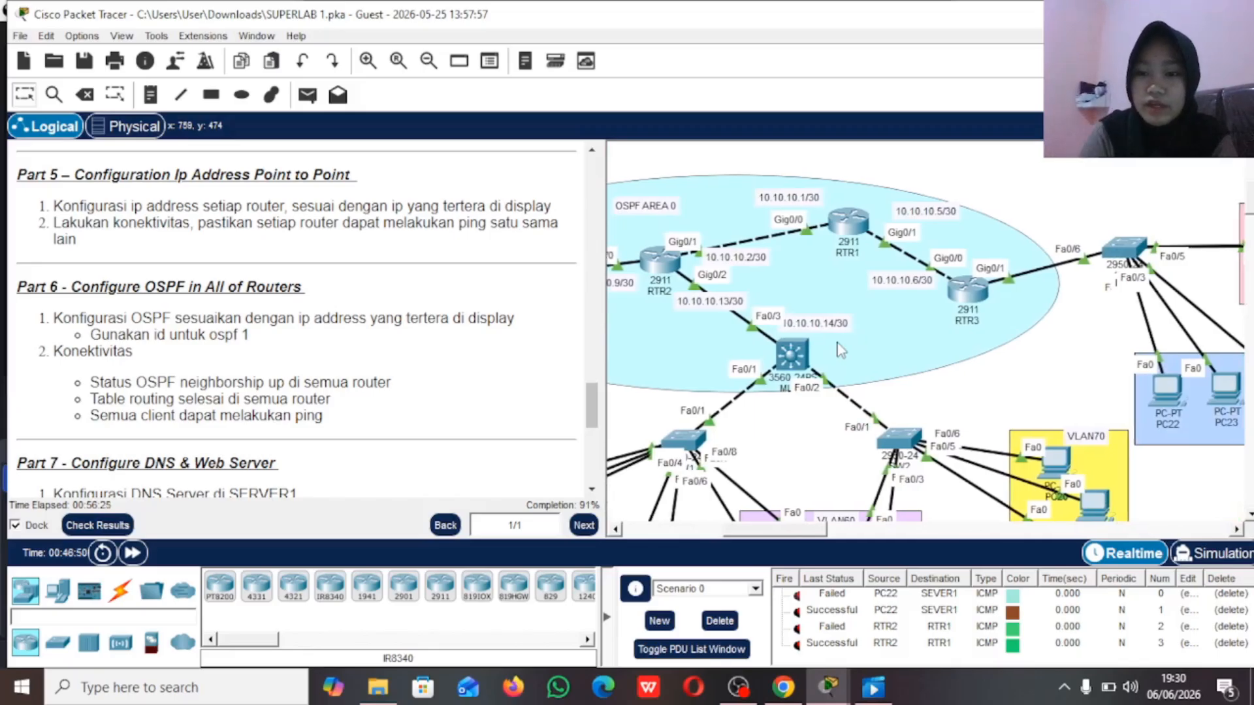
click(968, 300)
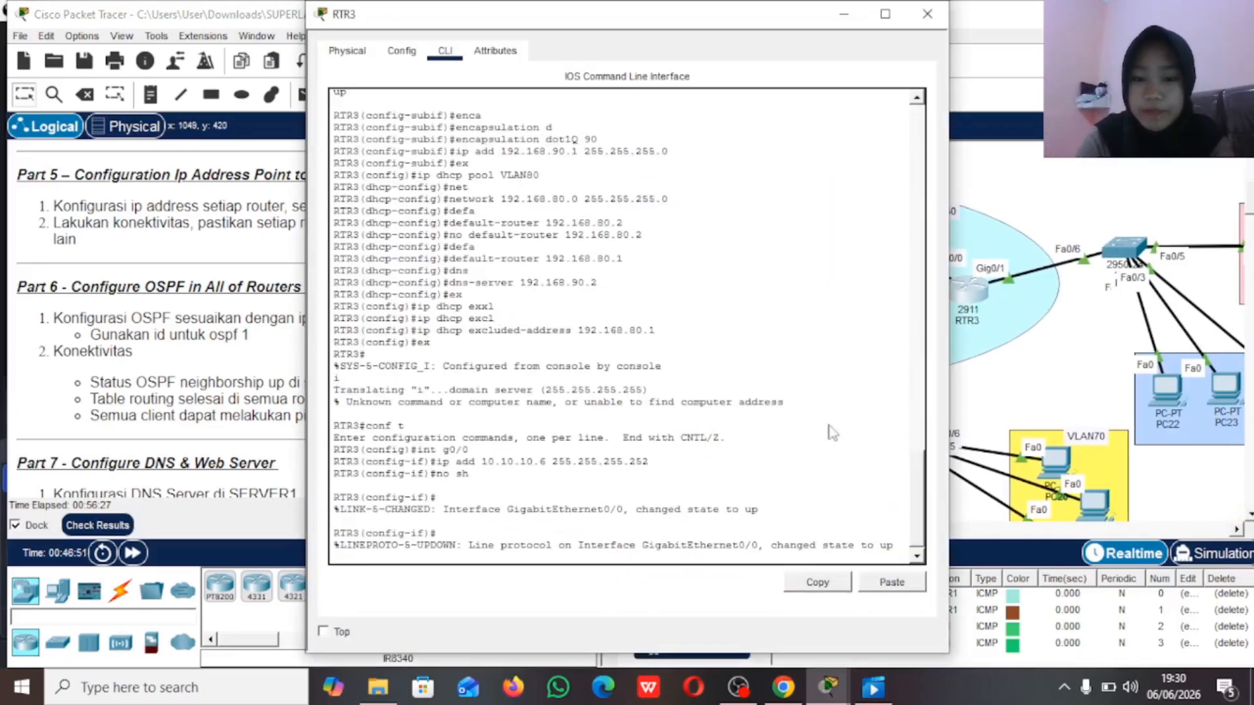
key(Return)
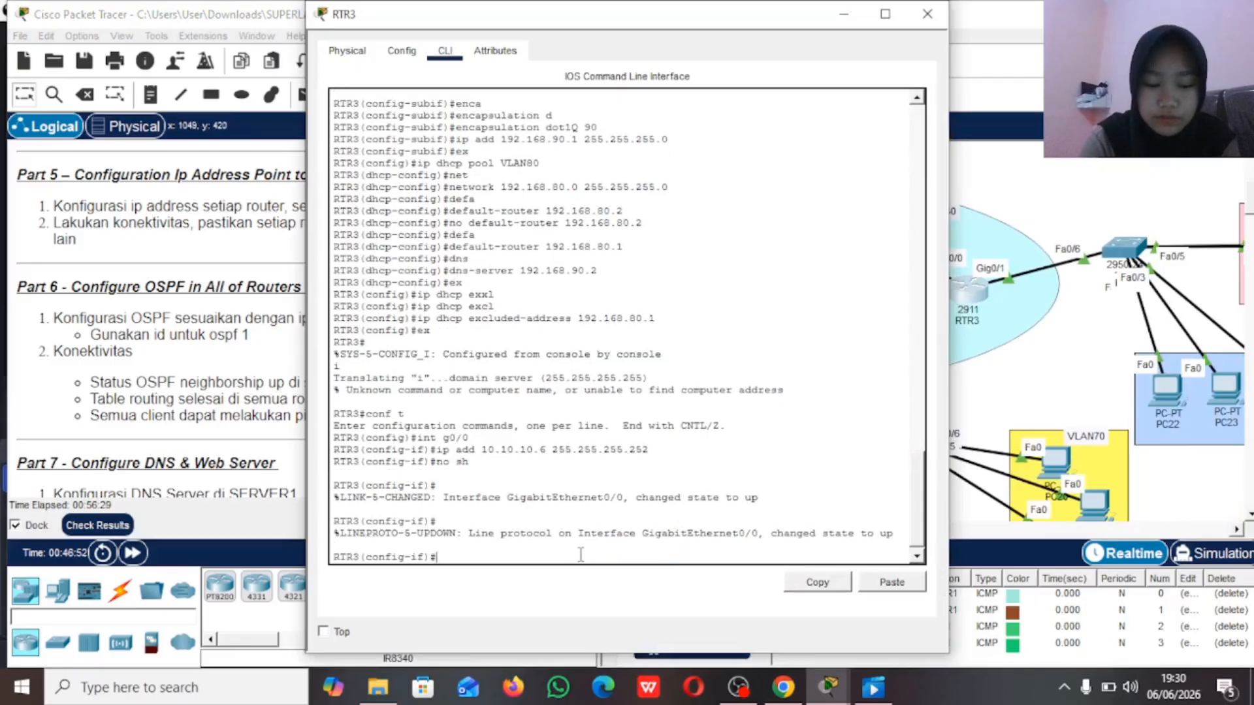
text(ex)
key(Return)
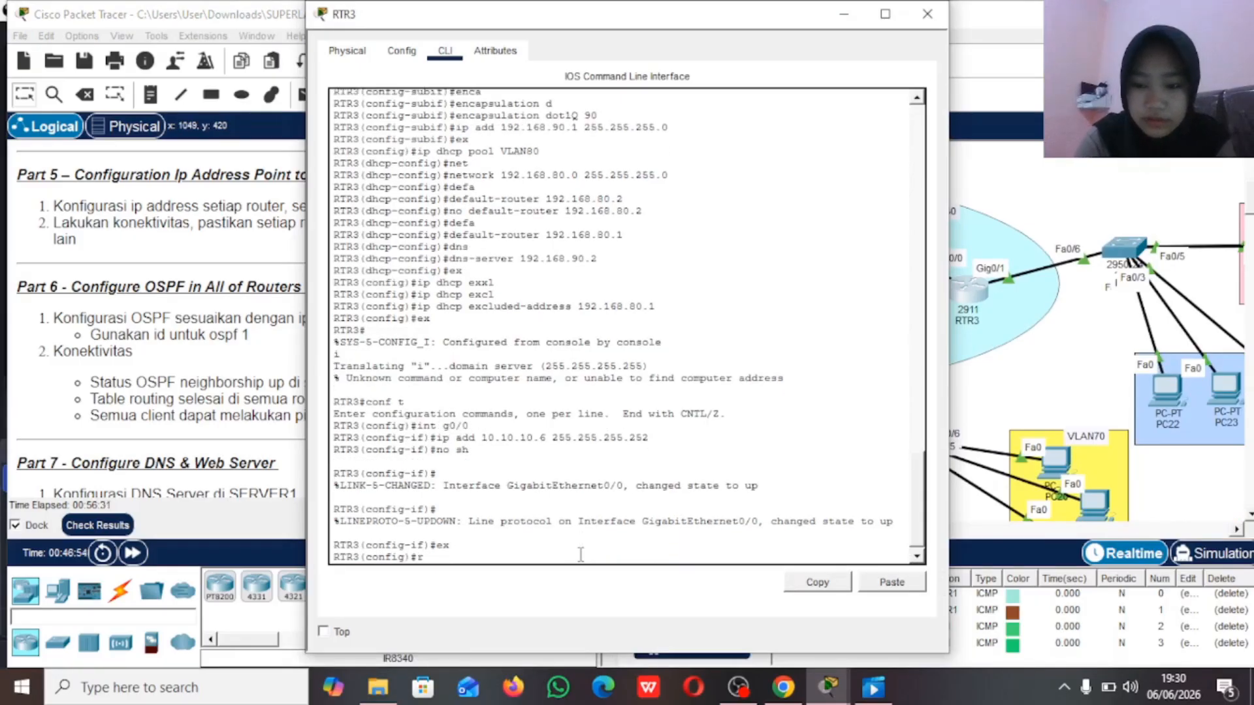
text(r)
key(Tab)
text(outer o)
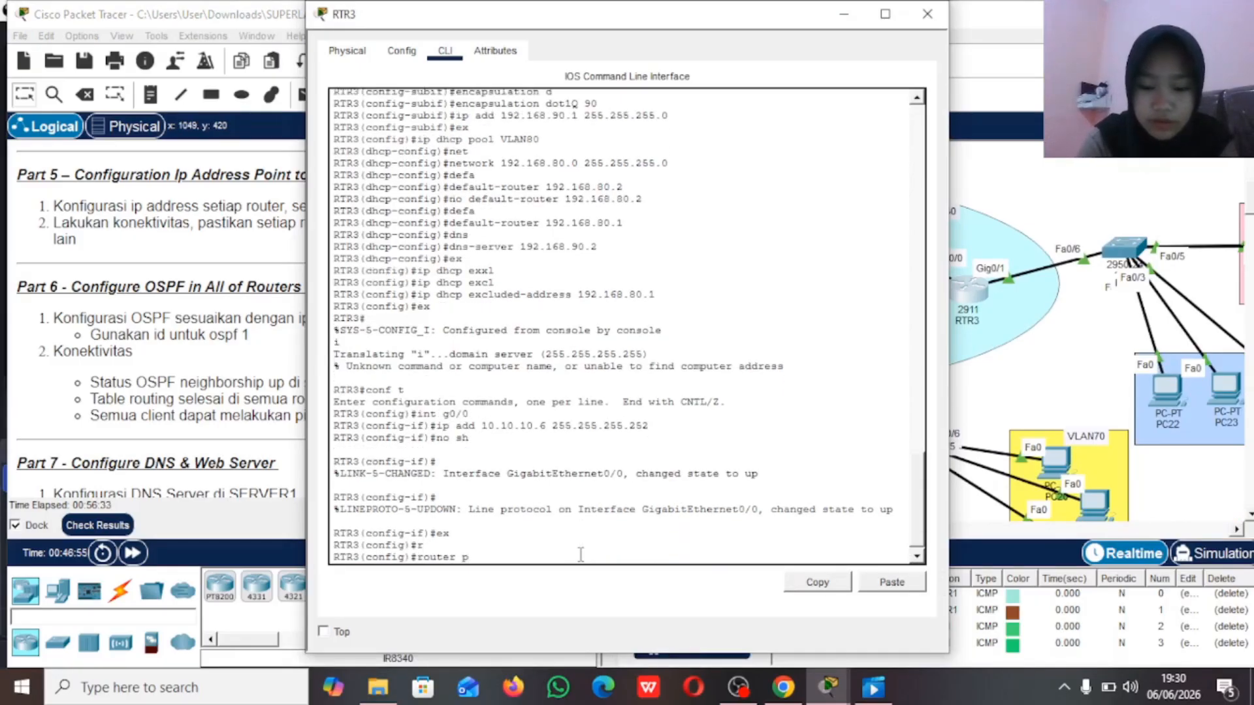
key(Tab)
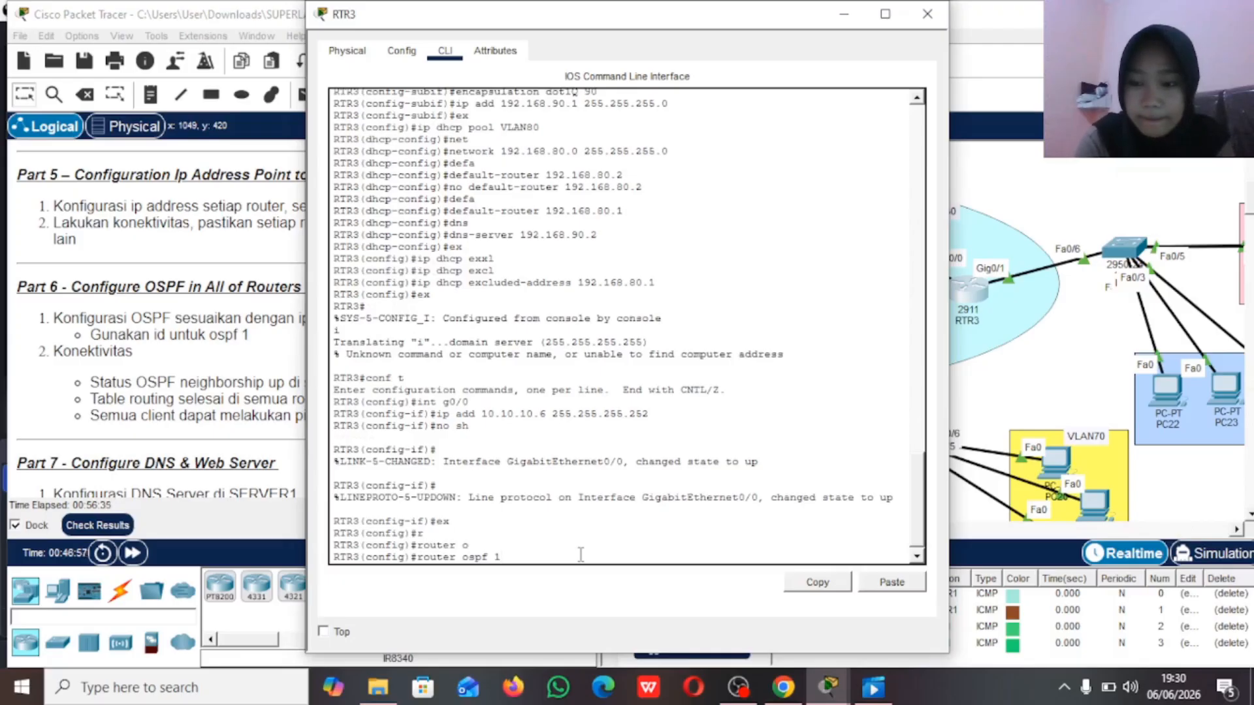
text(1)
key(Return)
Step: Check RTR3's interface addresses and advertise network 10.10.10.4 with wildcard 0.0.0.3 in OSPF area 0
text(net)
key(Tab)
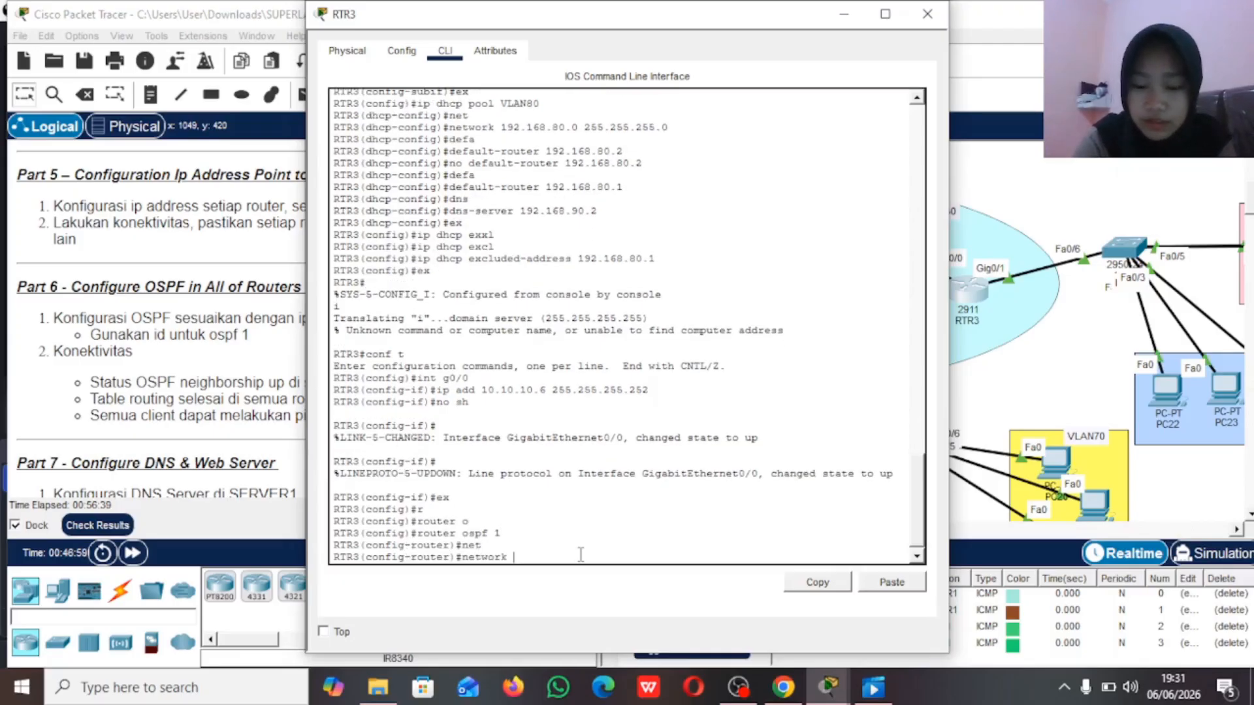
text(10.10.10.)
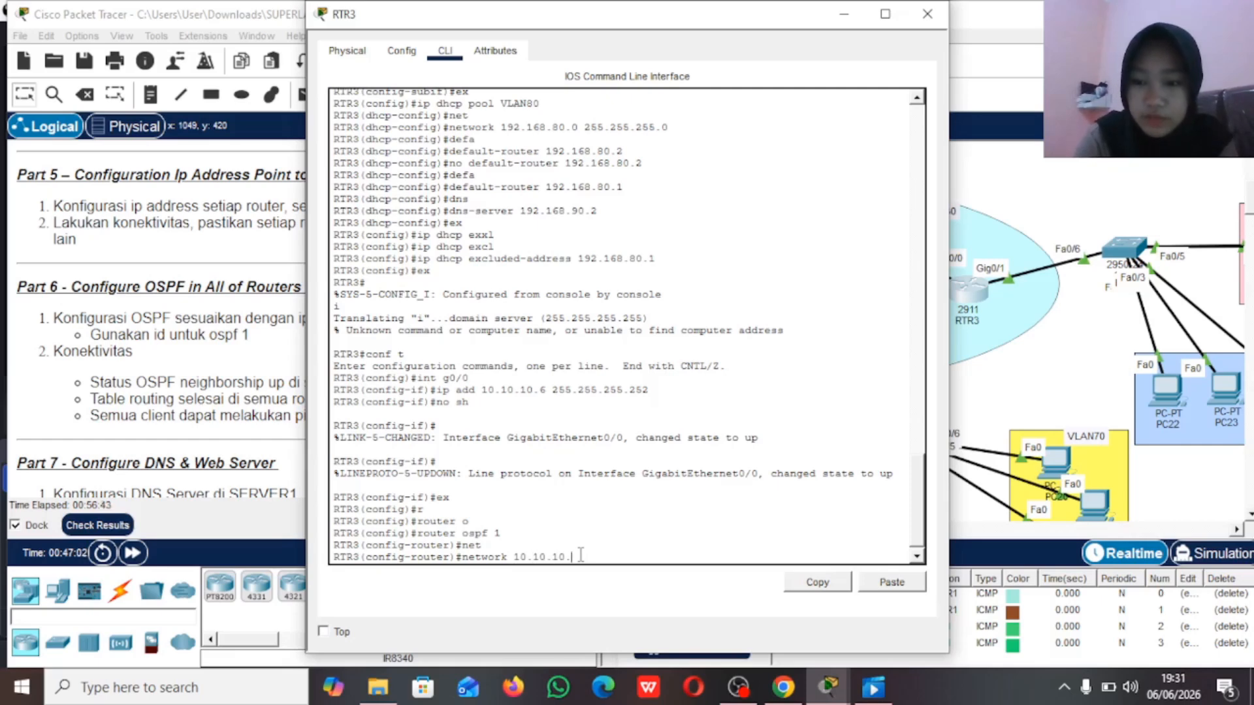
click(994, 191)
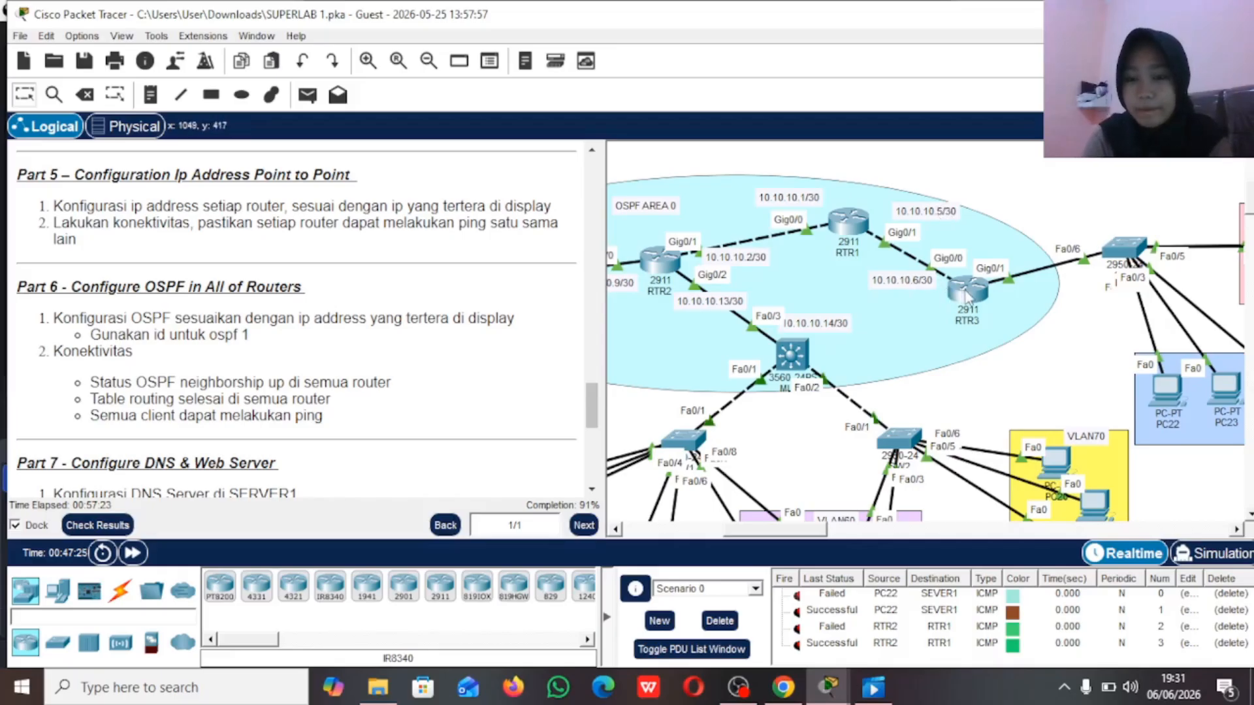
mouse_move(964, 296)
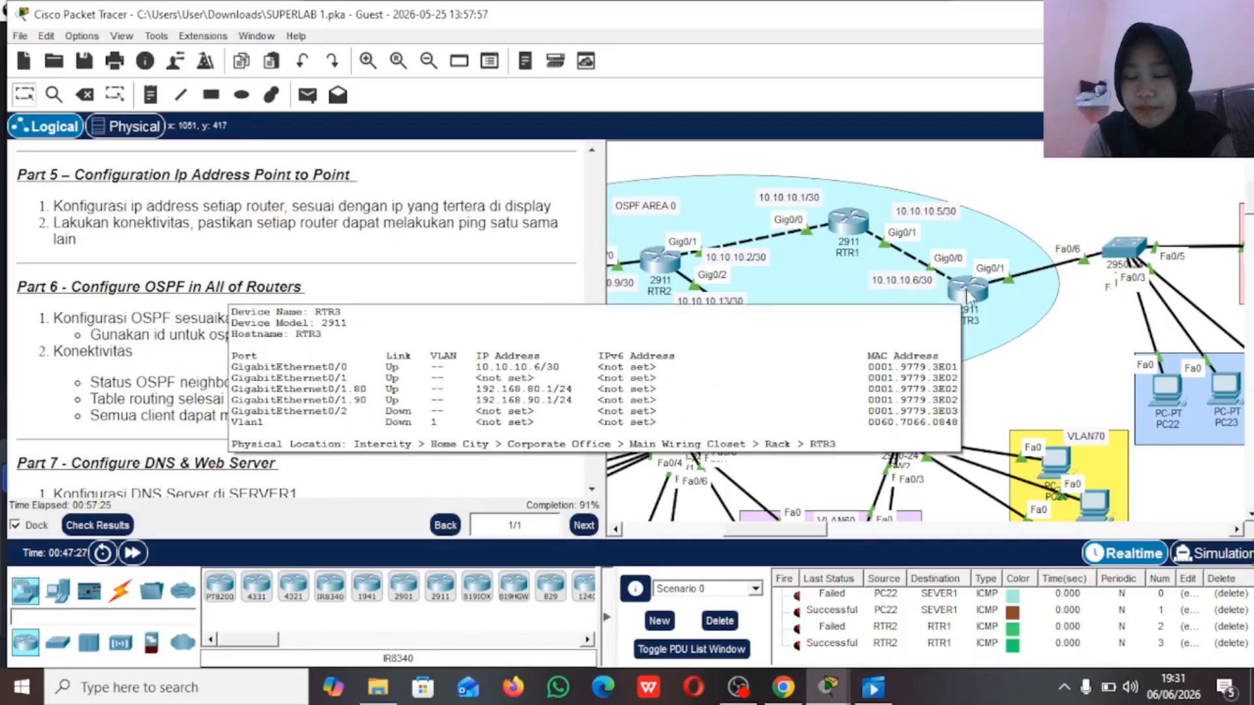
click(967, 297)
click(597, 479)
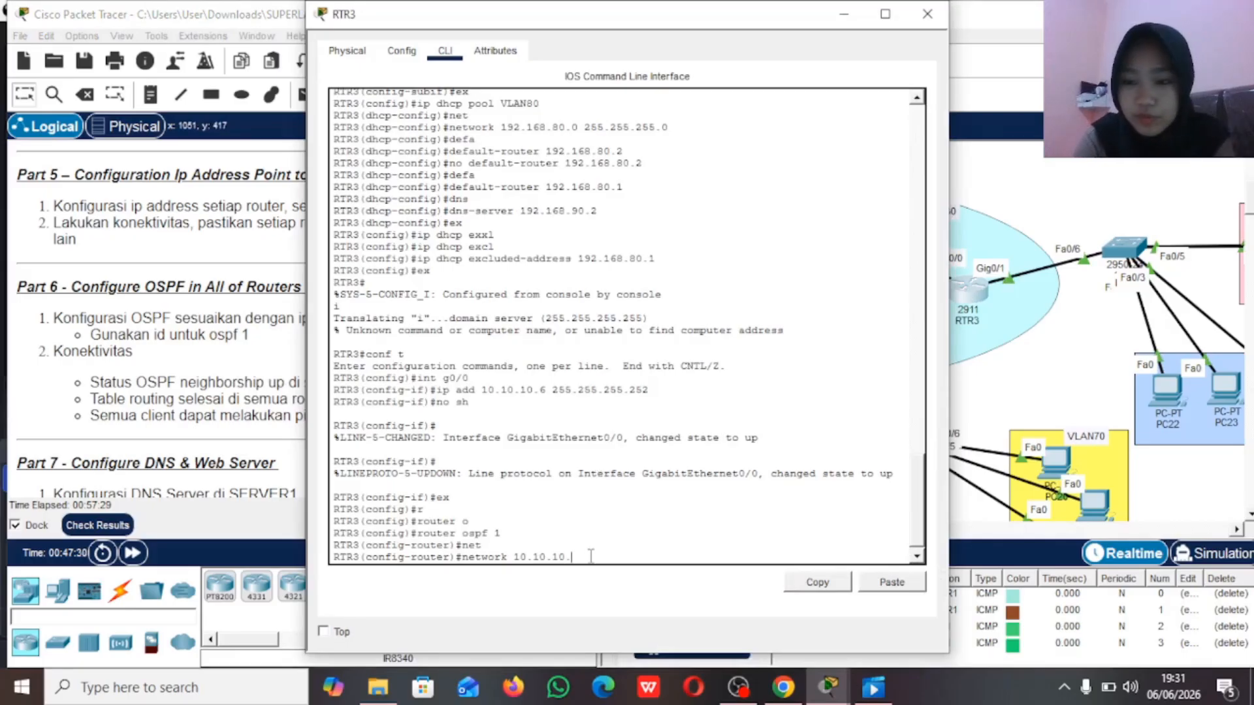
text(4 0.0.0.)
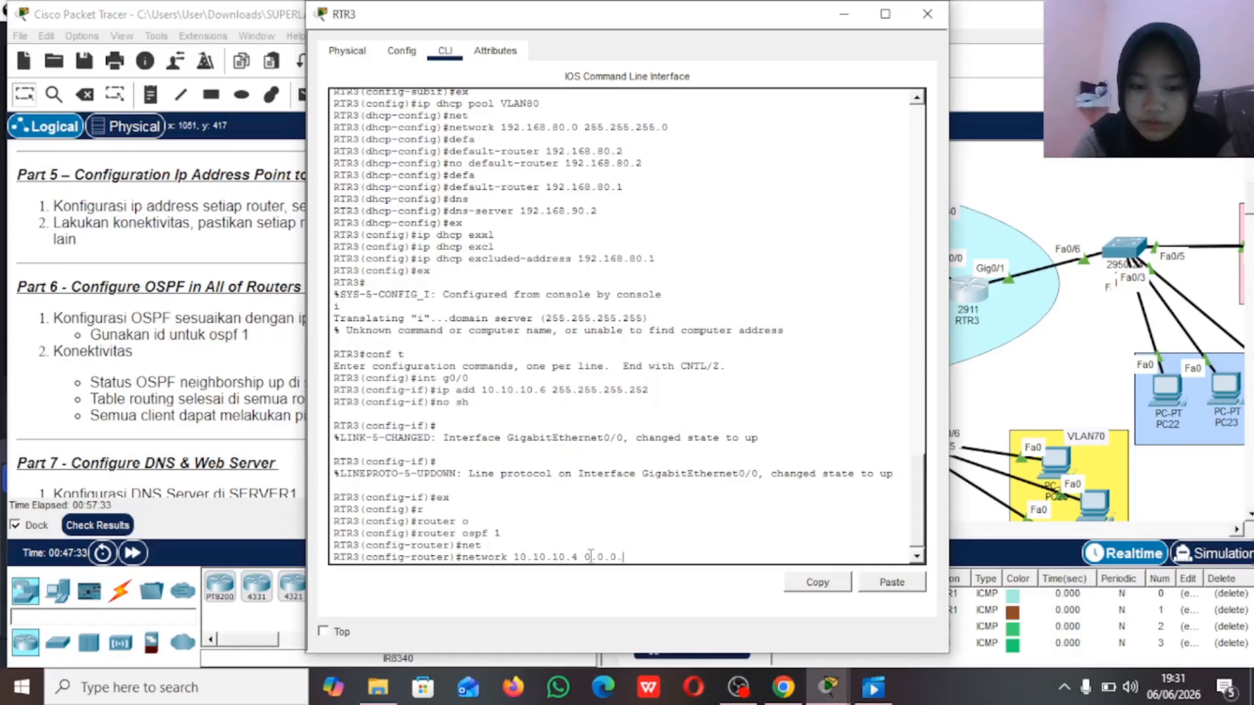
text(3 a)
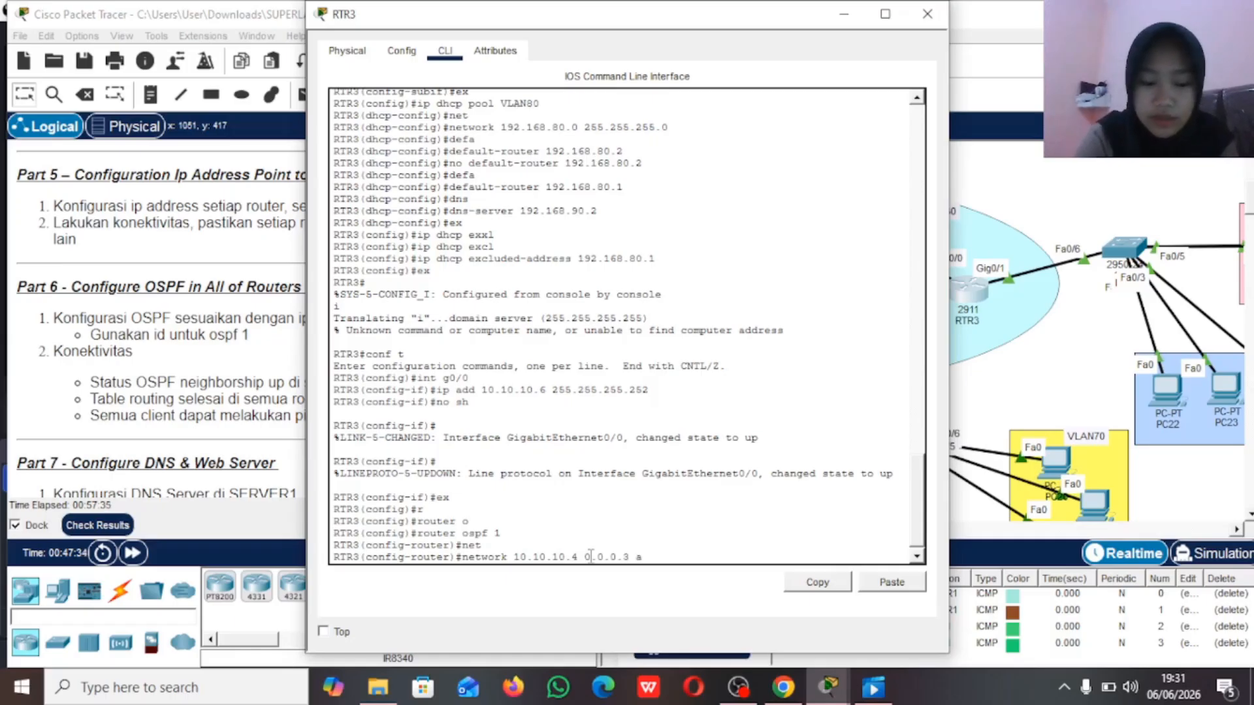
text(rea 0)
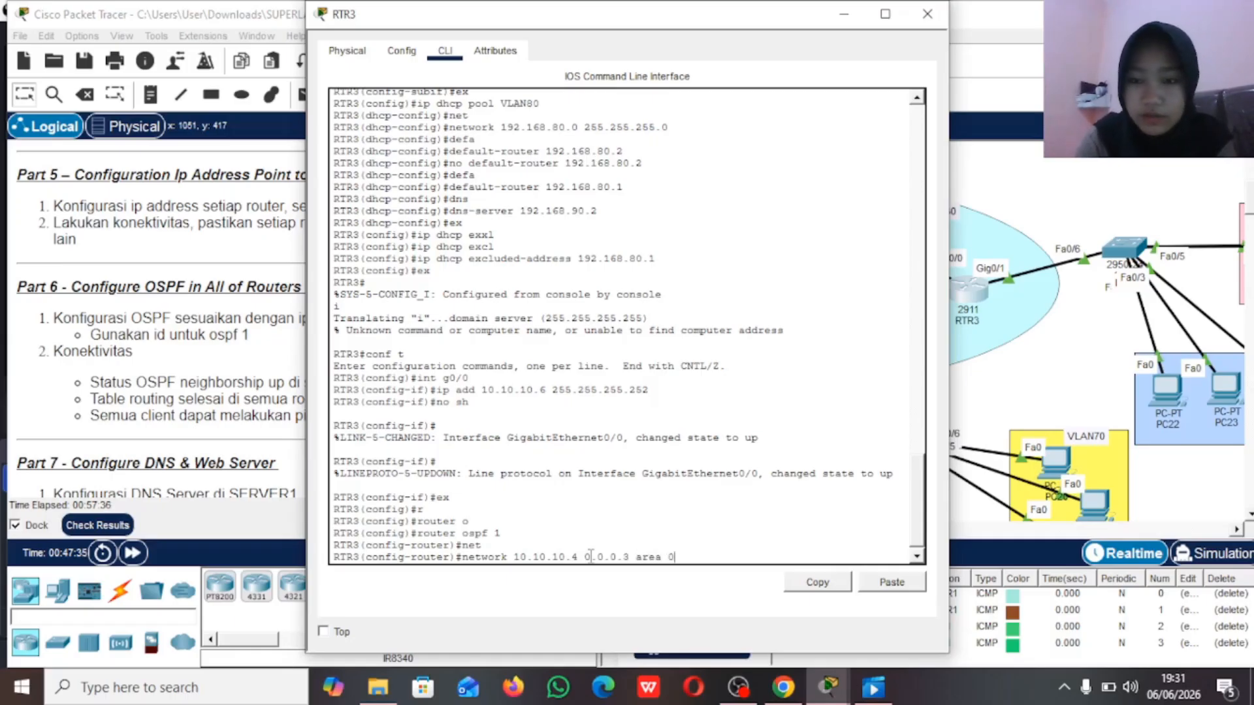
click(1045, 190)
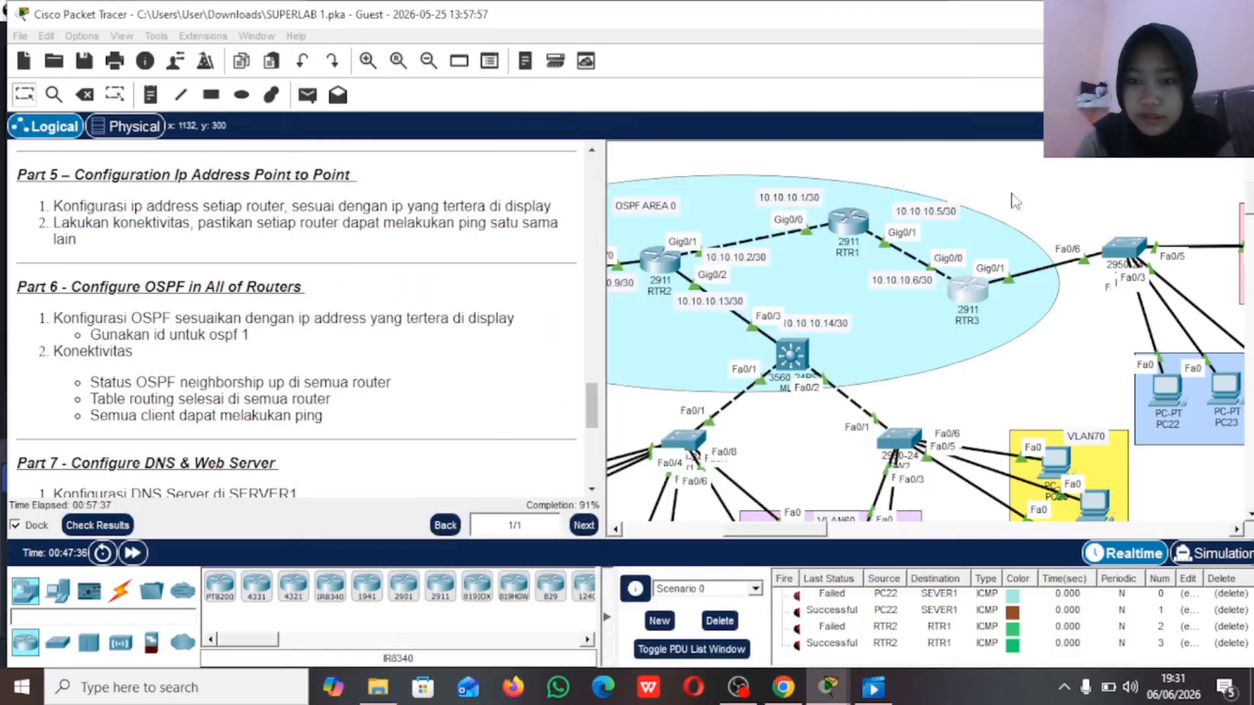
click(970, 291)
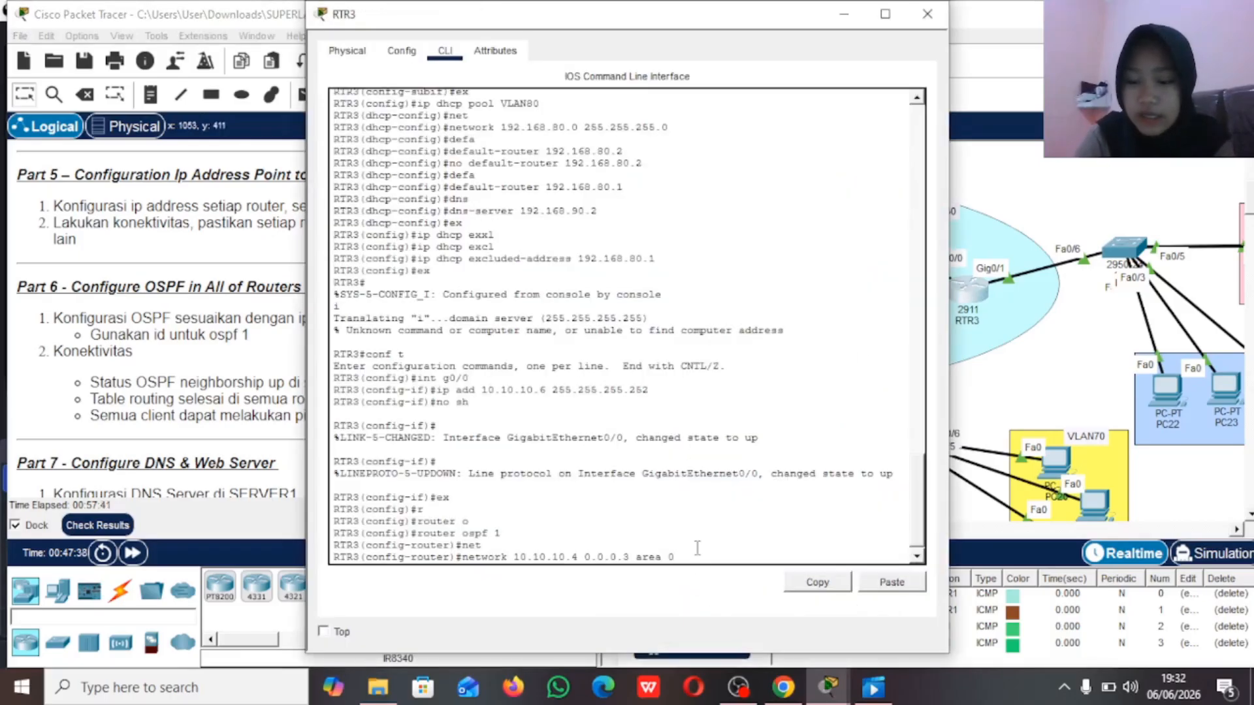
key(Return)
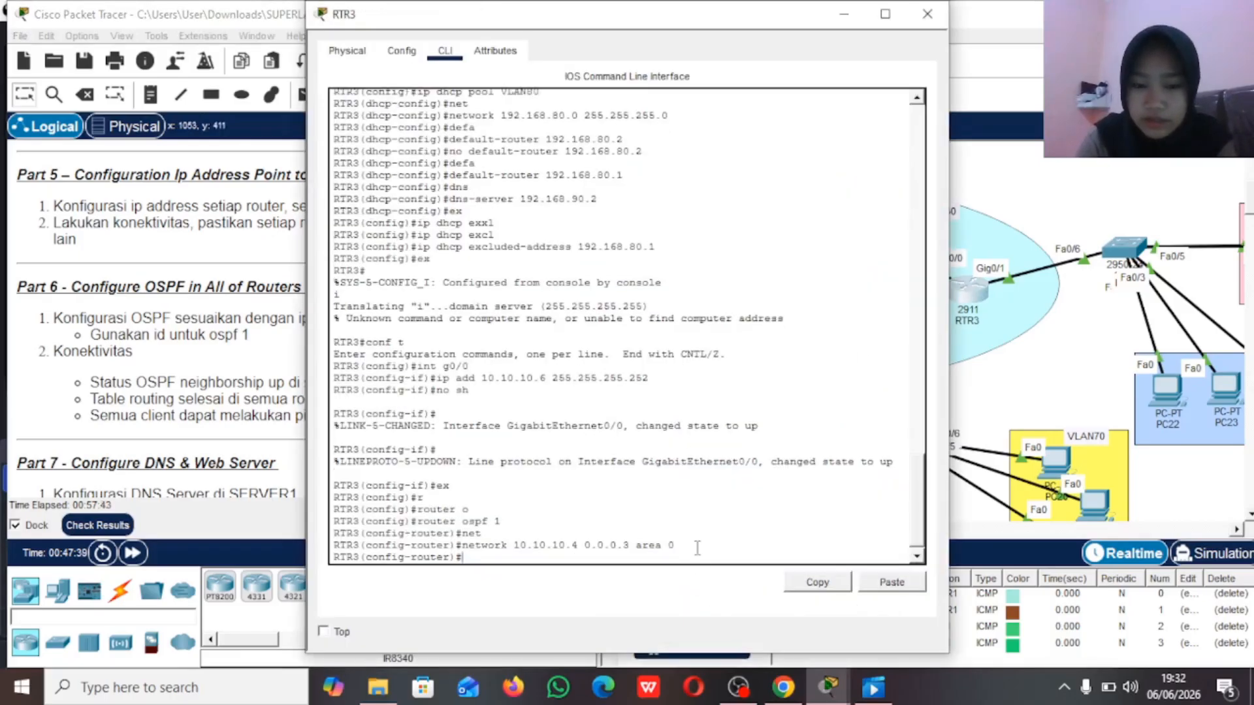
Step: Advertise RTR3's VLAN80 network 192.168.80.0 with wildcard 0.0.0.255 in OSPF area 0
key(Up)
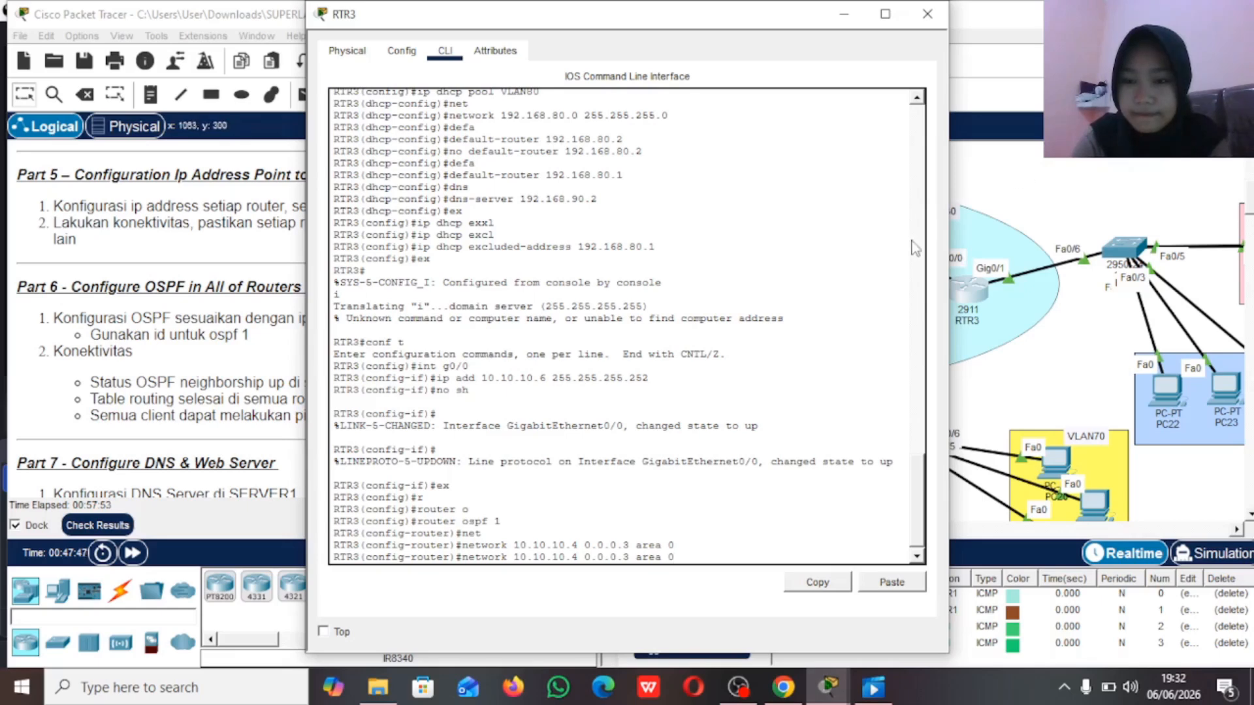
text(\)
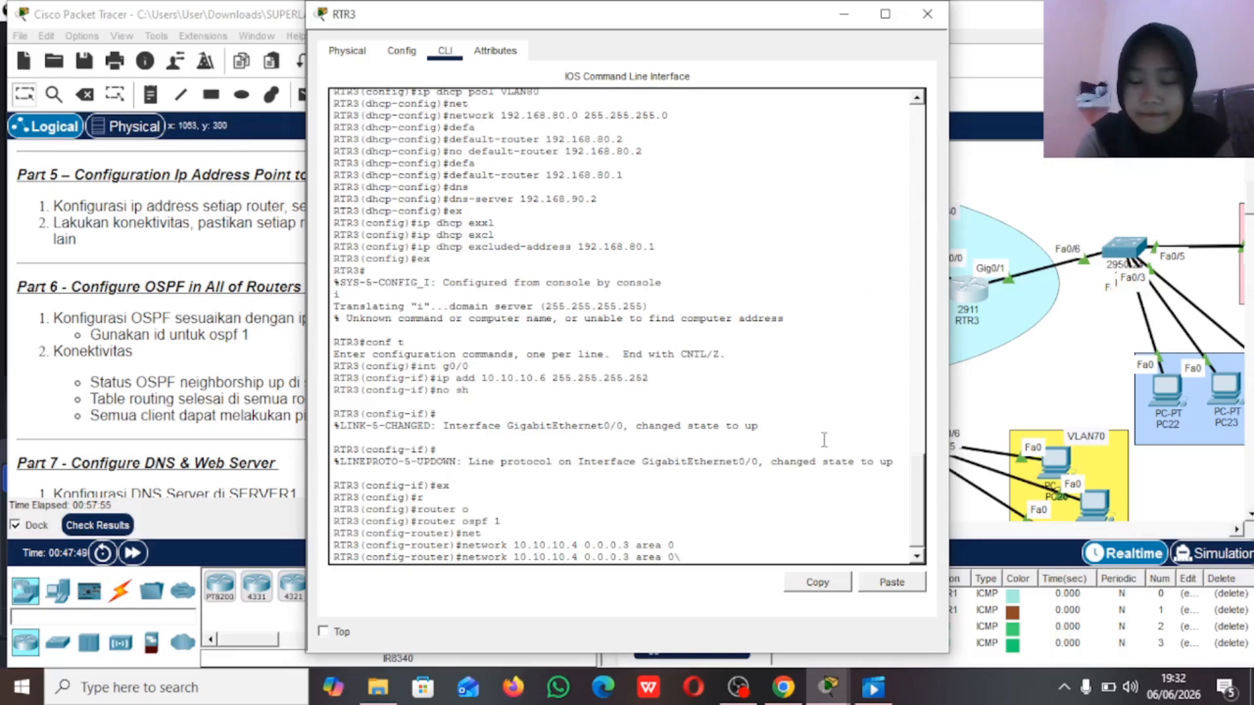
key(BackSpace)
key(BackSpace)
key(BackSpace)
key(BackSpace)
key(BackSpace)
key(BackSpace)
key(BackSpace)
key(BackSpace)
key(BackSpace)
key(BackSpace)
key(BackSpace)
key(BackSpace)
key(BackSpace)
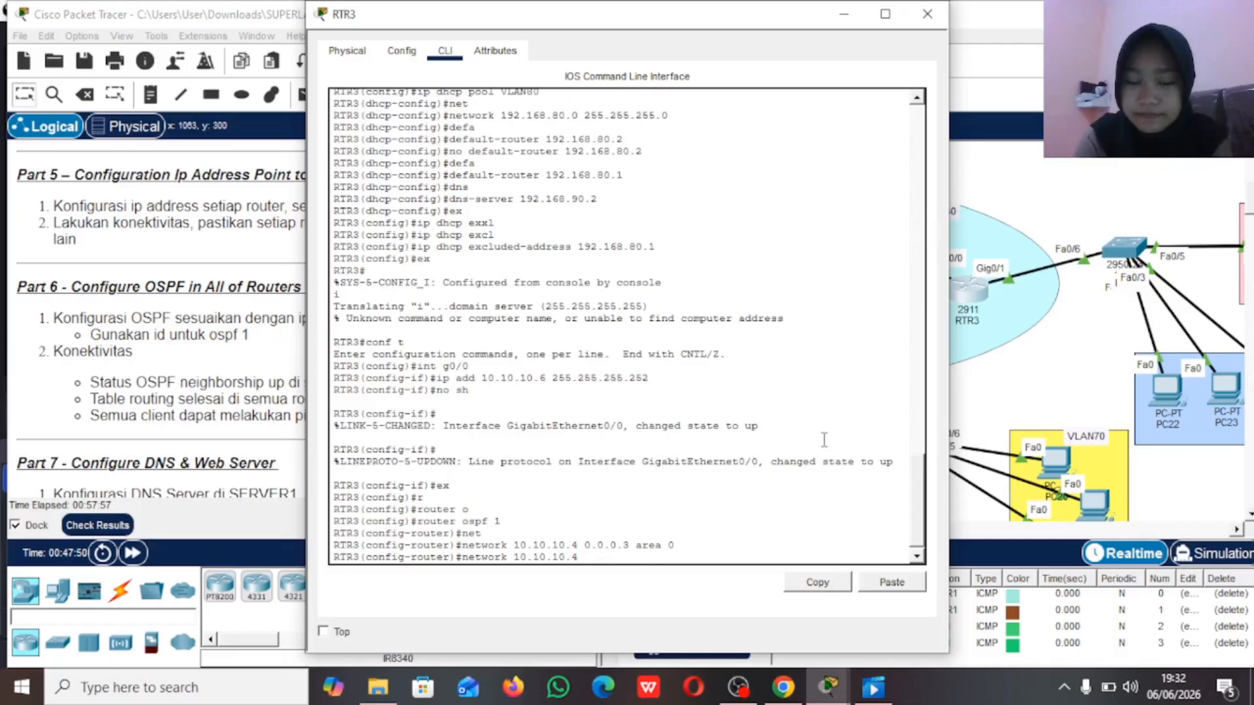
key(BackSpace)
key(BackSpace)
key(BackSpace)
key(BackSpace)
key(BackSpace)
key(BackSpace)
key(BackSpace)
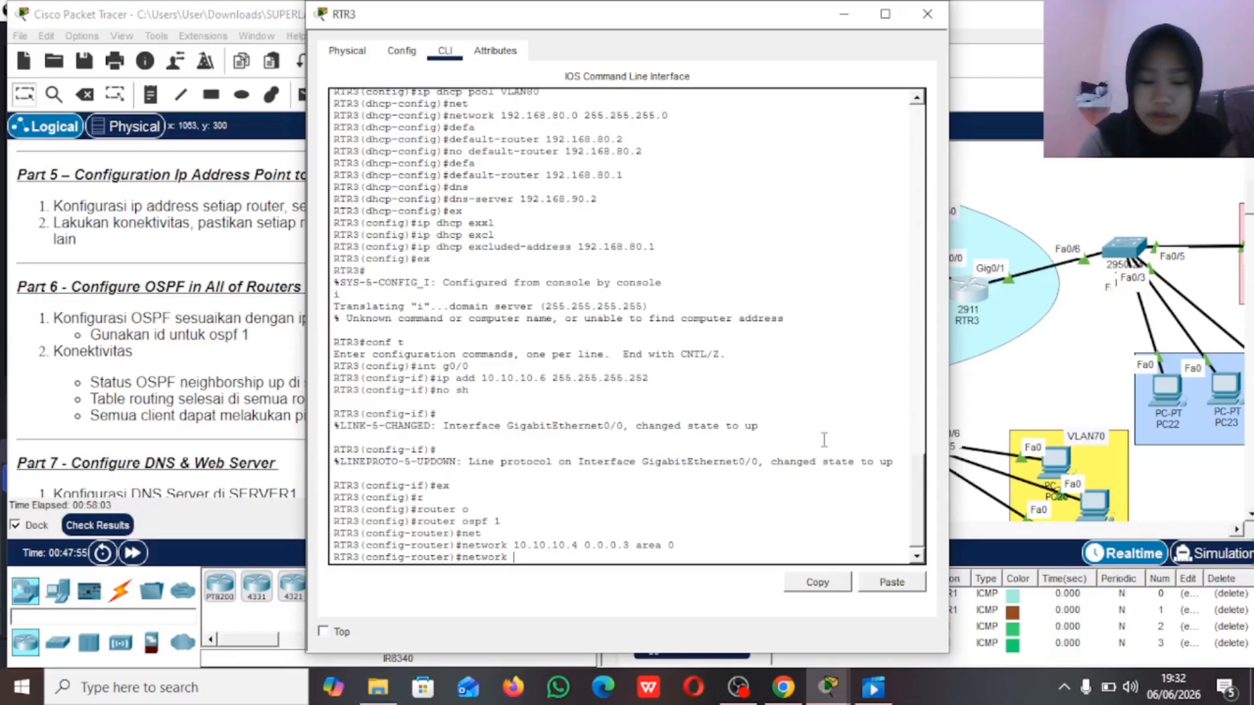
text(192.168.)
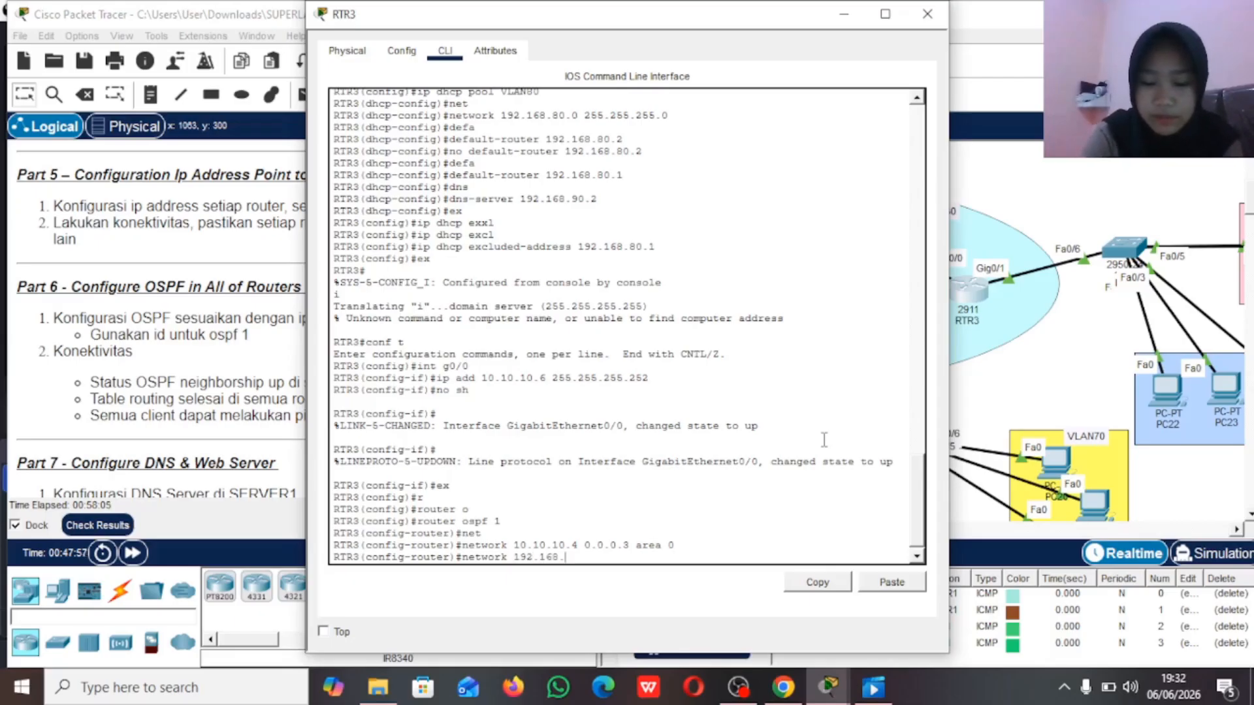
text(80.0)
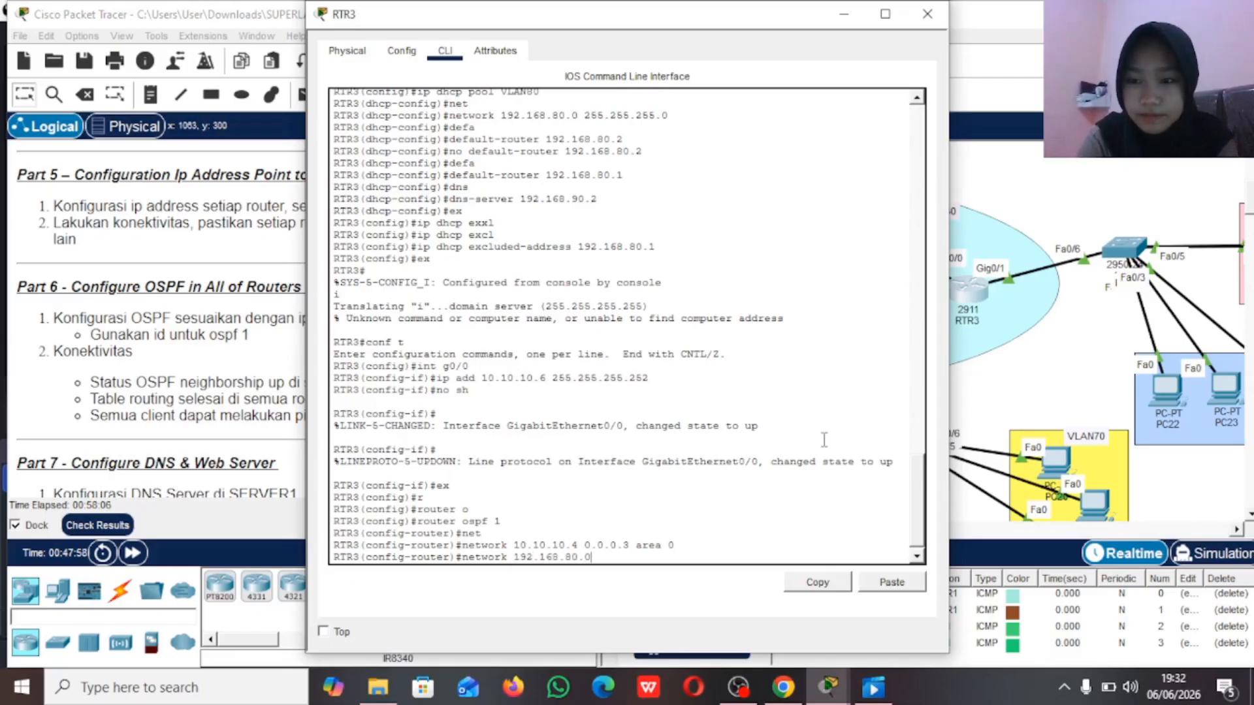
text( 0.0.0.255)
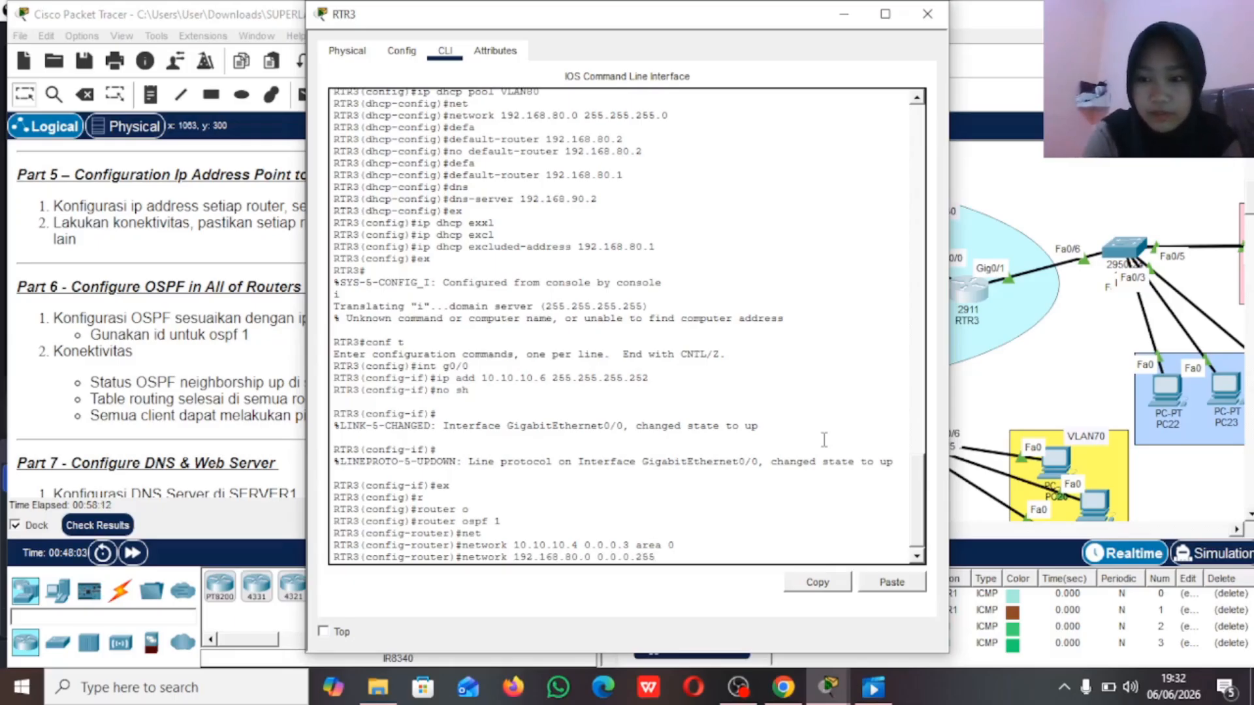
text(area 0)
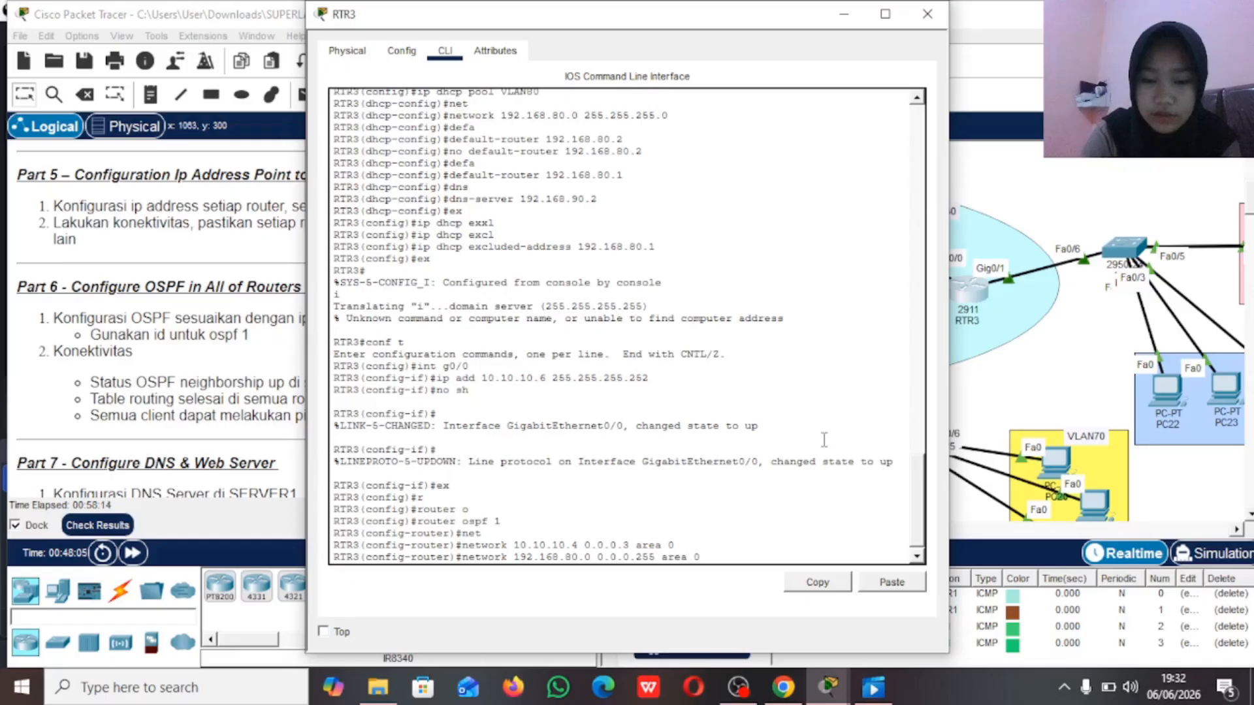
key(Return)
Step: Advertise RTR3's VLAN90 network 192.168.90.0 with wildcard 0.0.0.255 in OSPF area 0 and return to the topology
key(Up)
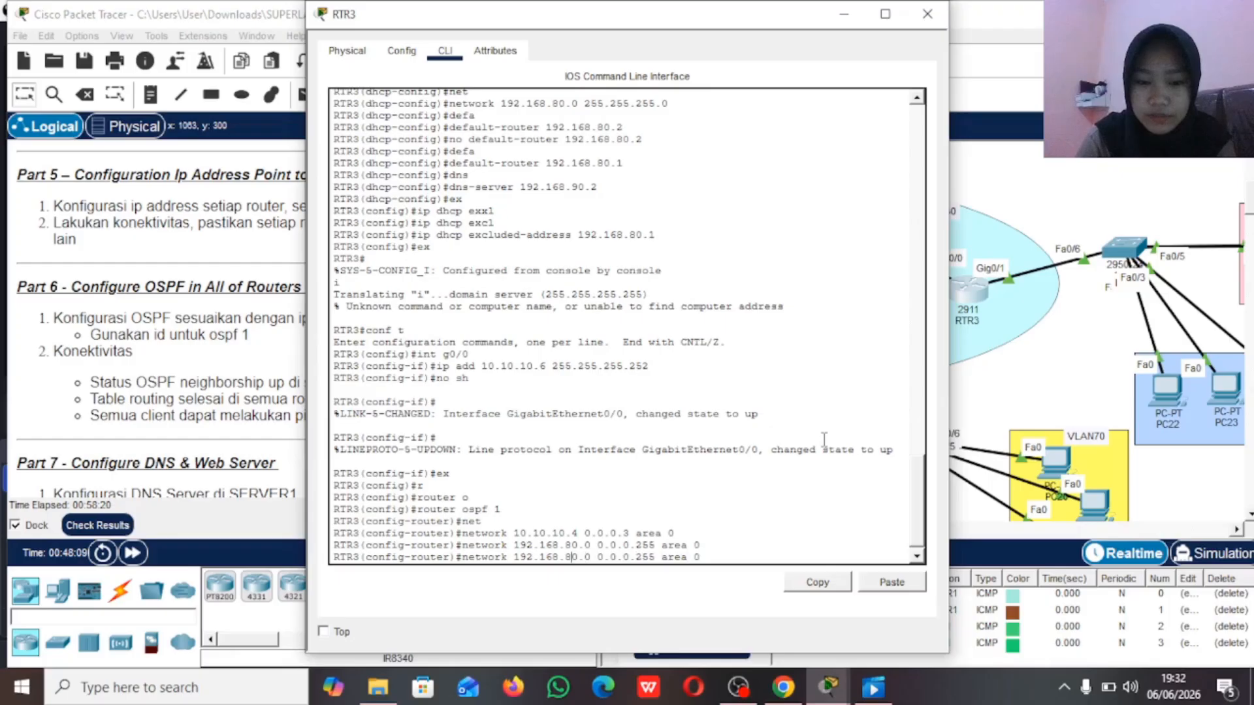
key(Left)
key(Left)
key(Left)
key(Left)
key(Left)
key(Left)
key(Left)
key(Left)
key(Left)
key(Left)
key(Left)
key(Left)
key(Left)
key(Left)
key(Left)
key(Left)
key(Left)
key(Left)
key(Left)
key(Left)
key(BackSpace)
text(9)
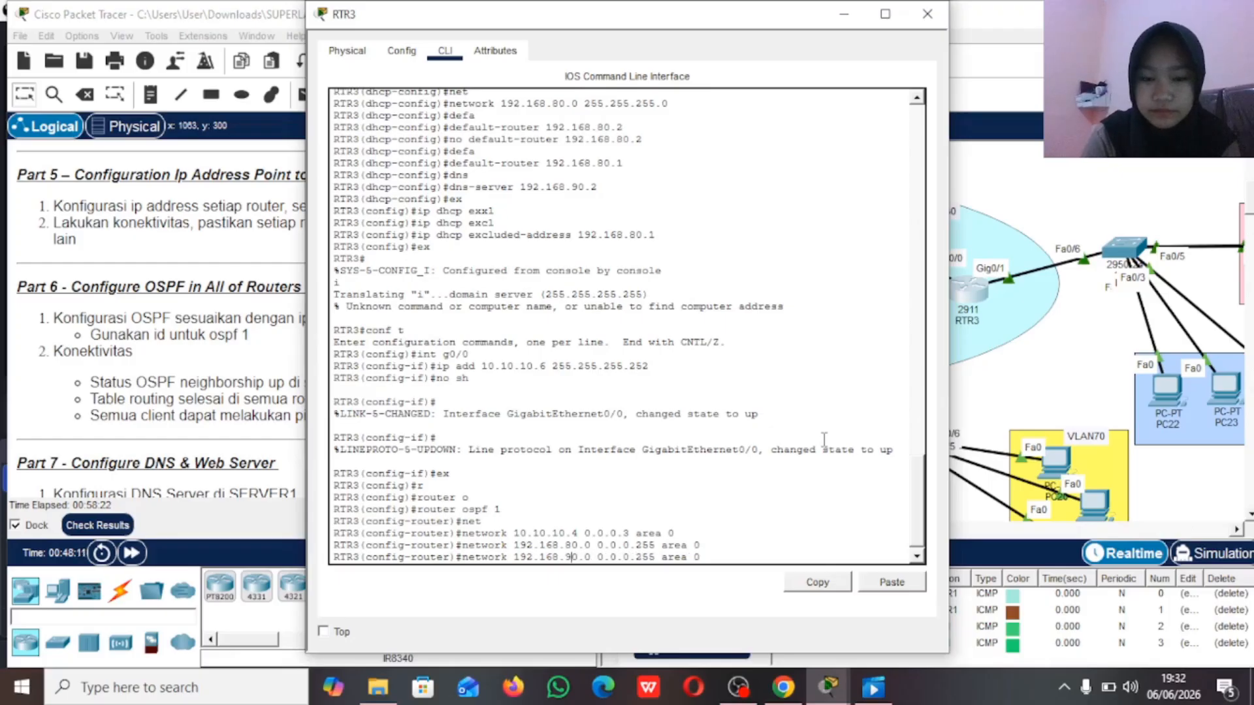
key(Return)
click(1092, 171)
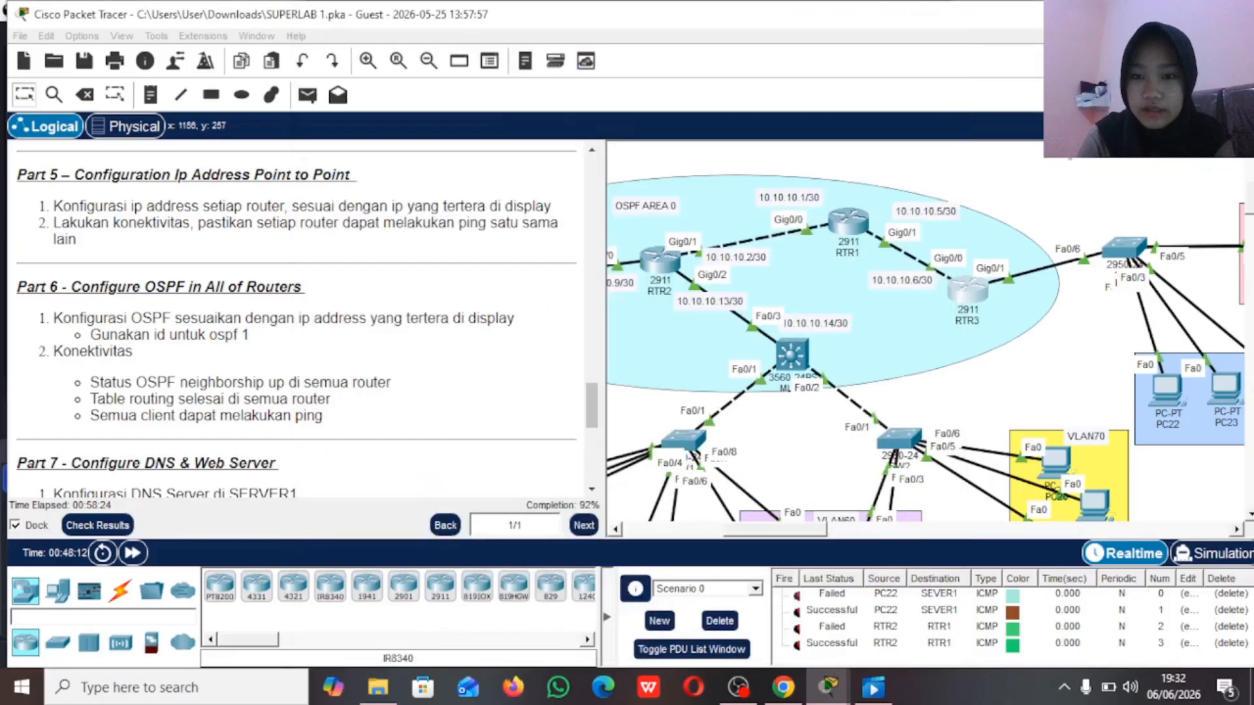
Step: Open RTR1's command line and start OSPF process 1 from global configuration mode
click(849, 229)
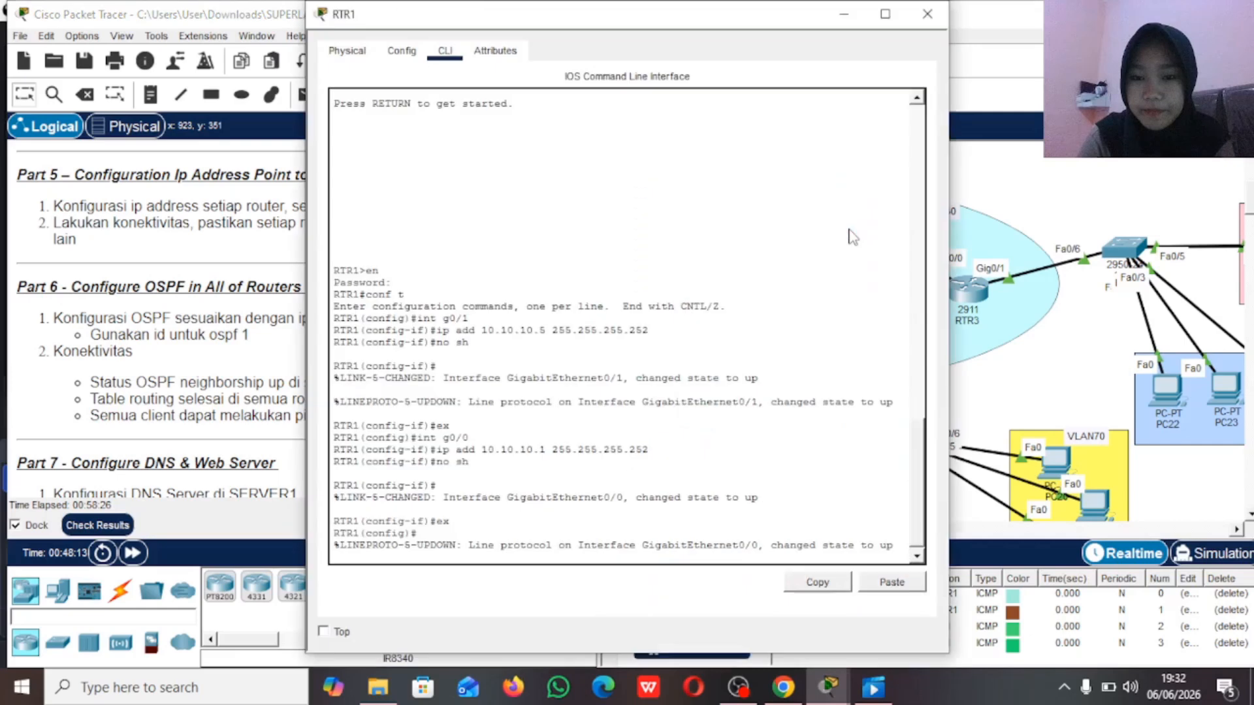
click(544, 554)
key(Return)
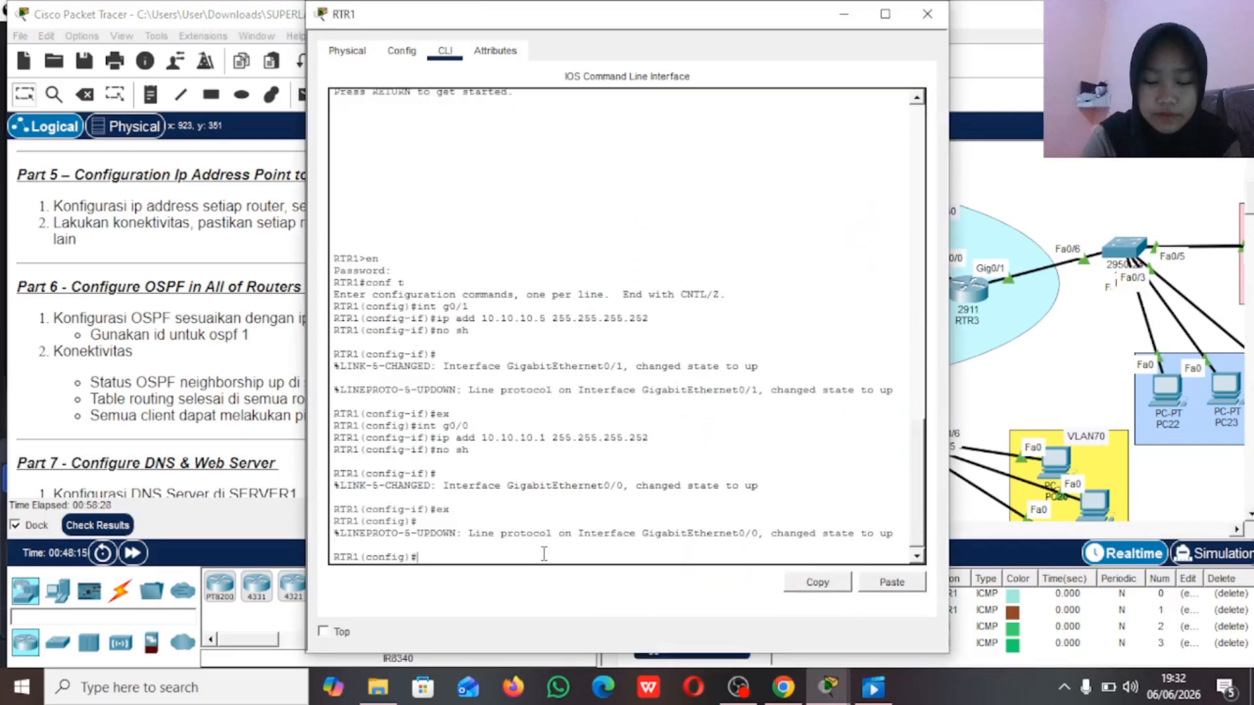
text(r\)
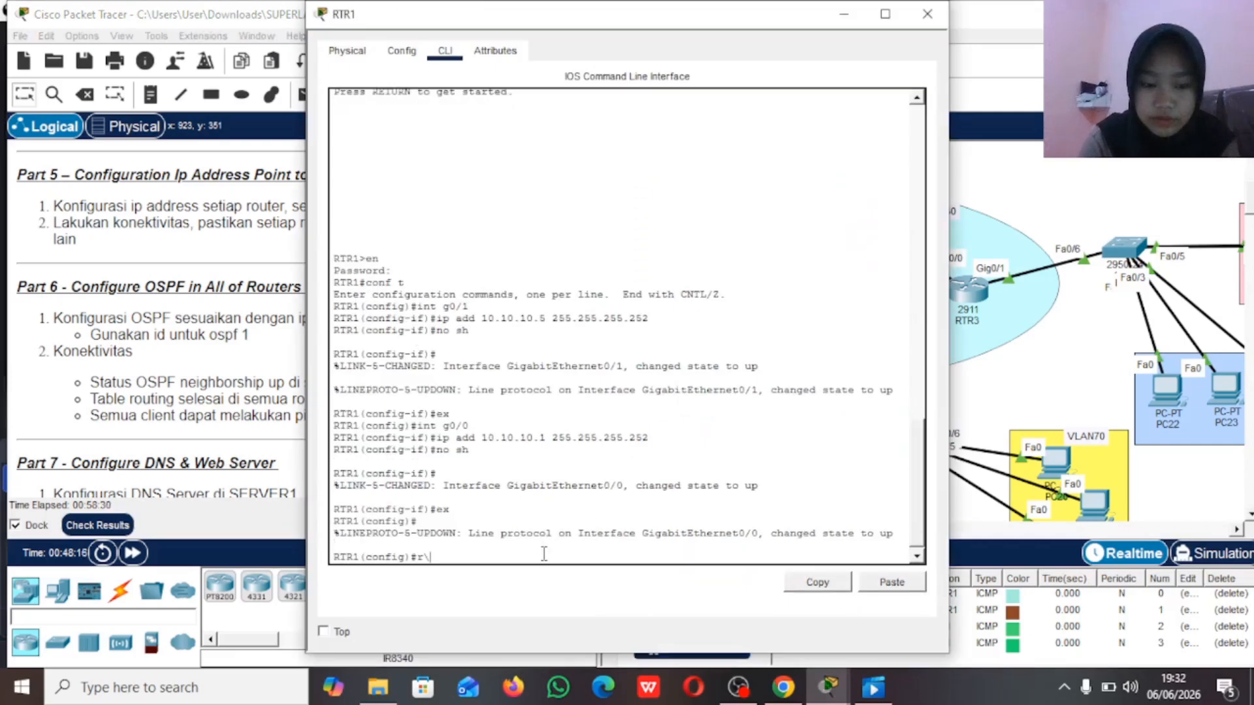
key(Tab)
key(BackSpace)
key(BackSpace)
key(Tab)
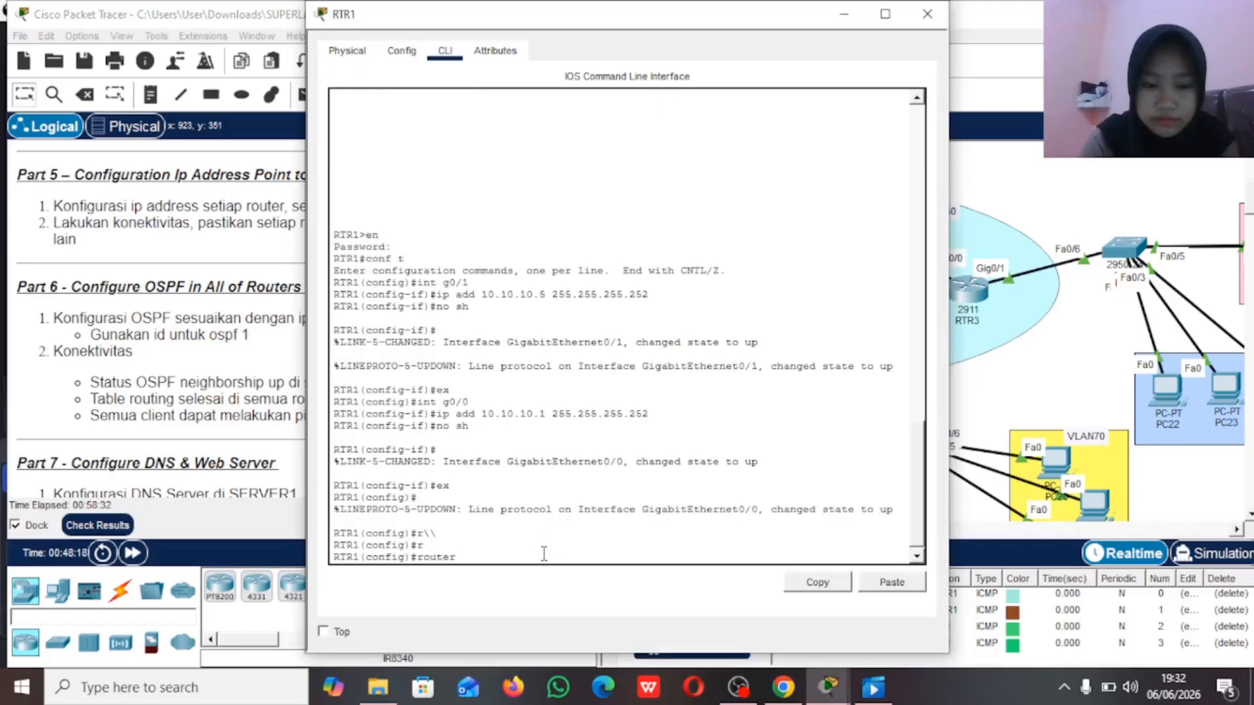
text(outer o)
key(Tab)
text(spf )
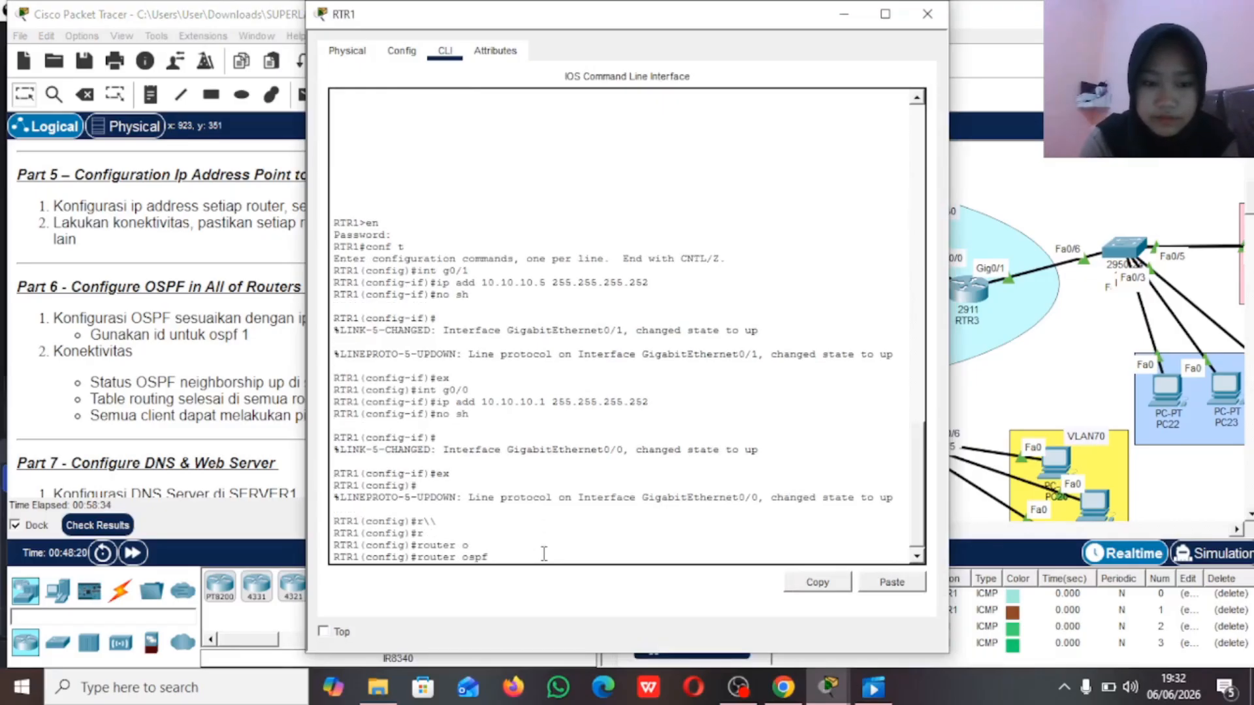
text(1)
key(Return)
Step: Advertise RTR1's network 10.10.10.4 with wildcard 0.0.0.3 in OSPF area 0
text(net)
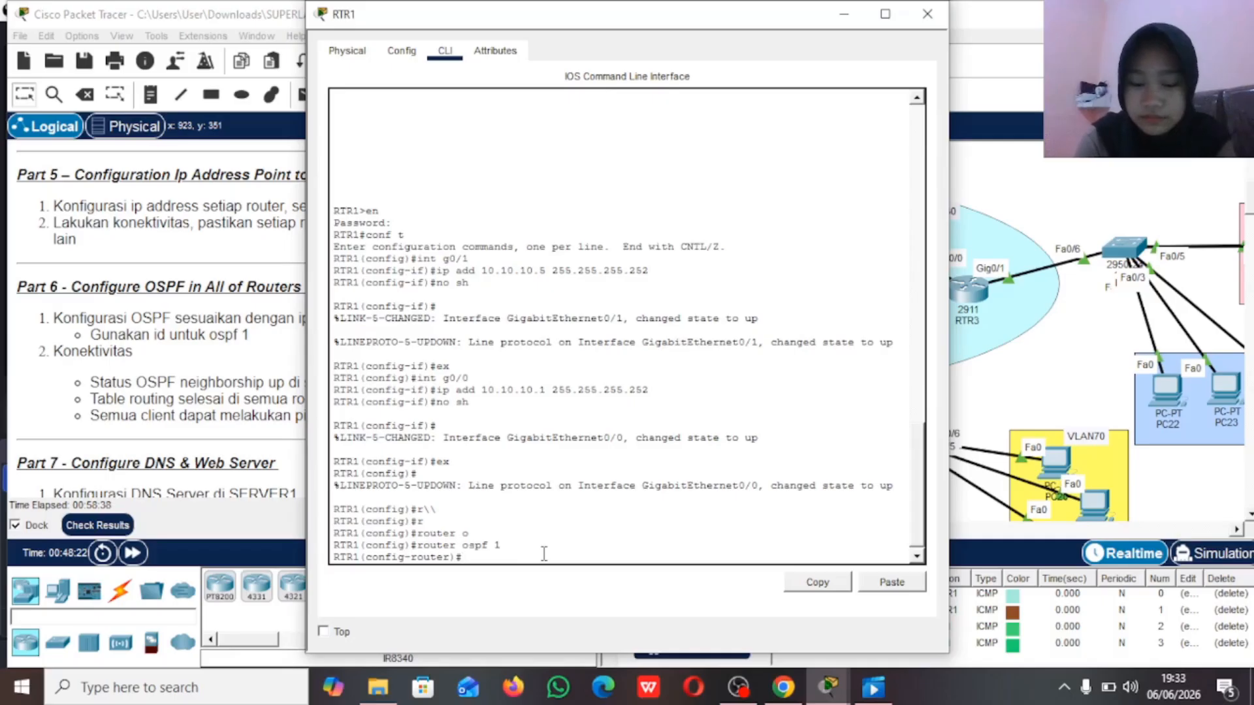
key(Tab)
text(10)
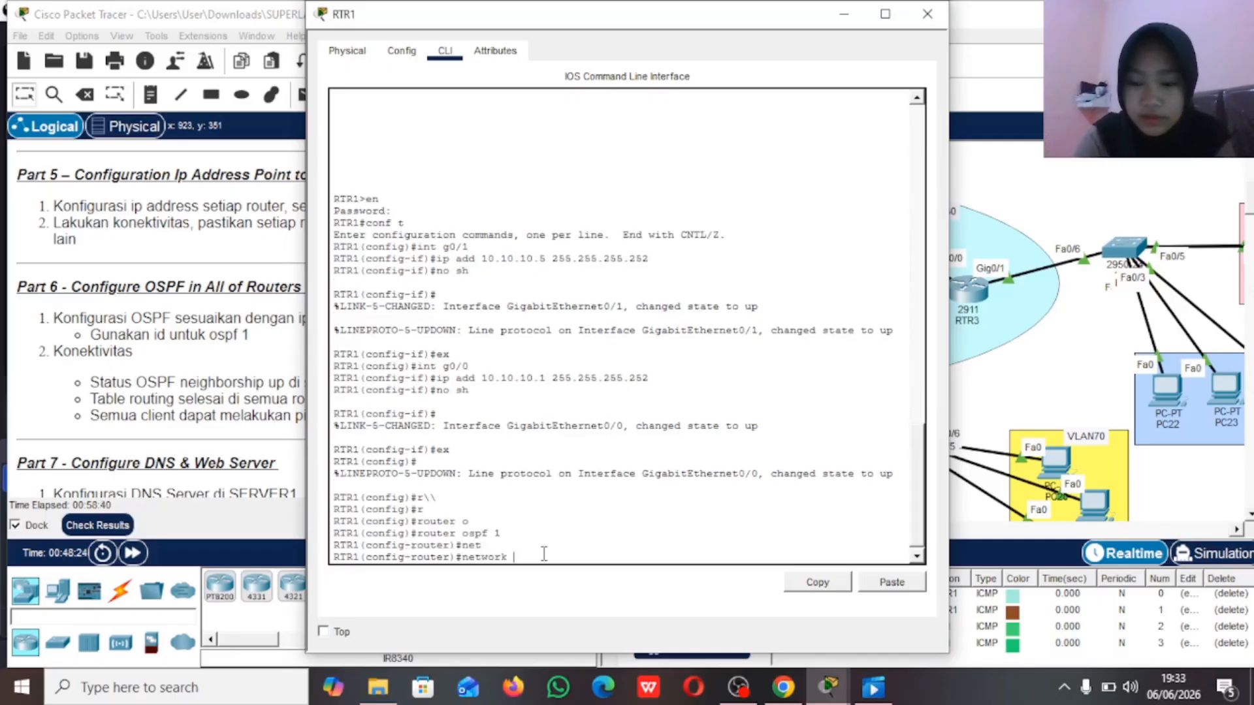
text(.10.10.)
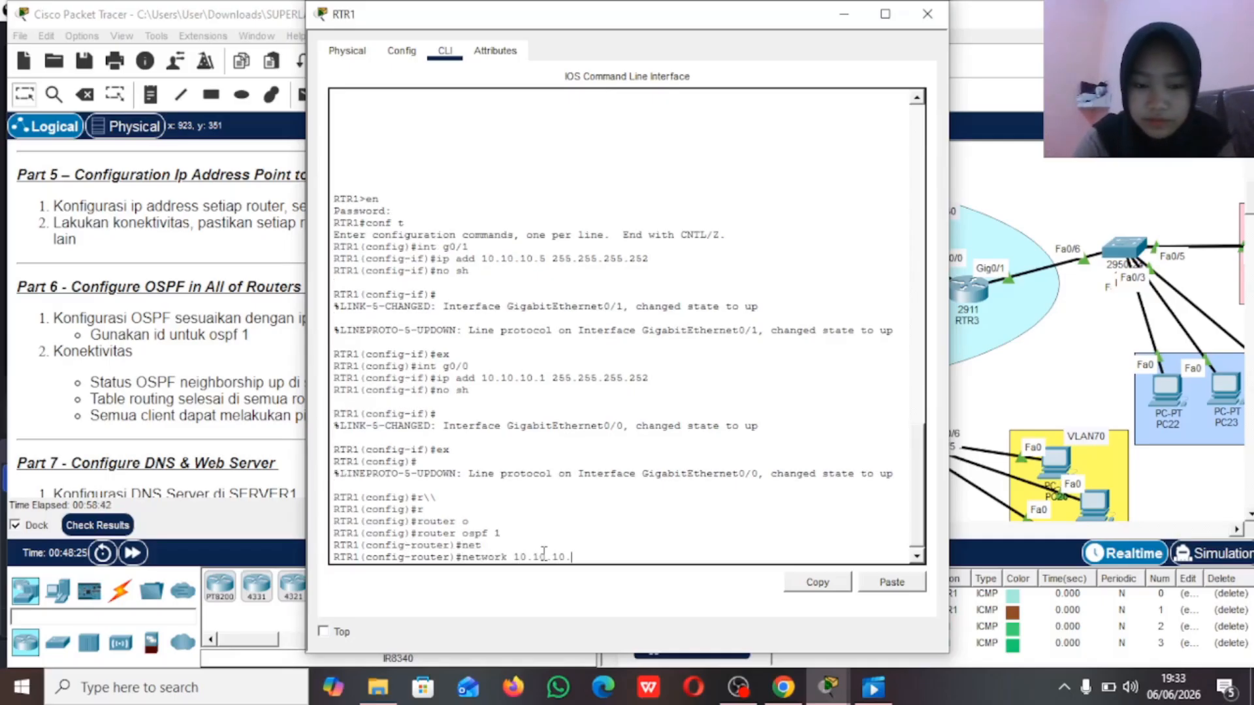
text(4 )
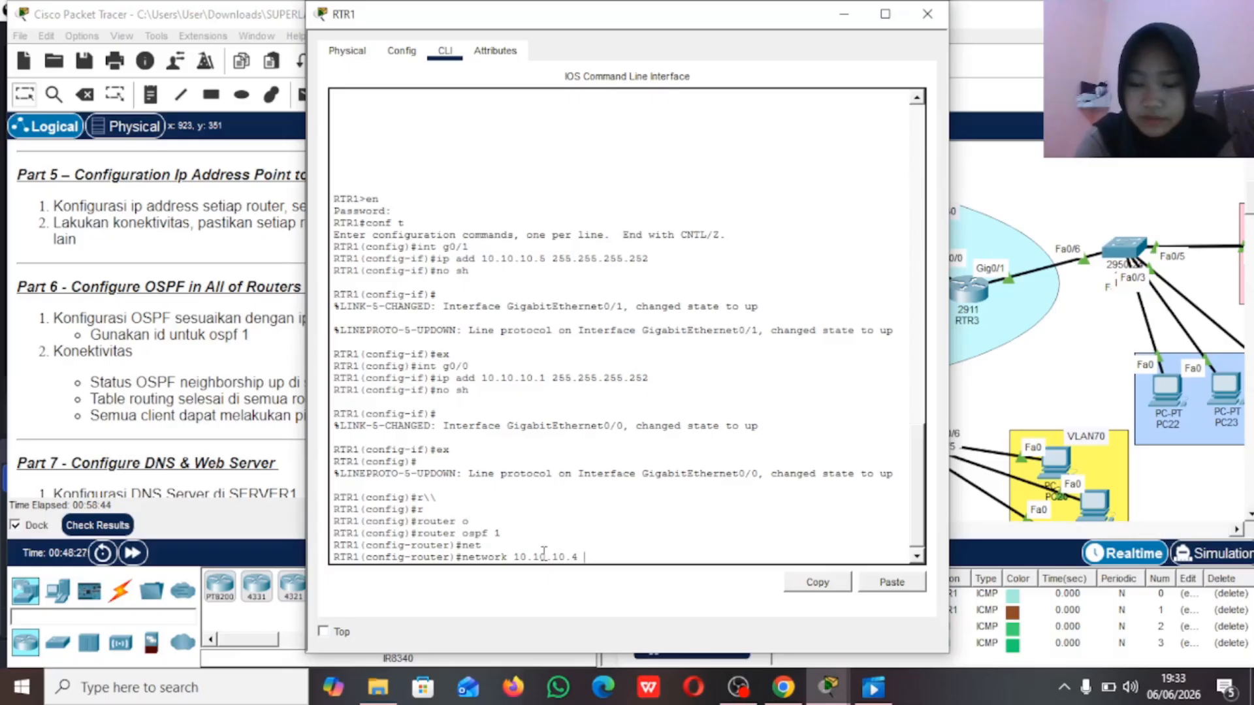
text(0.0.0.3)
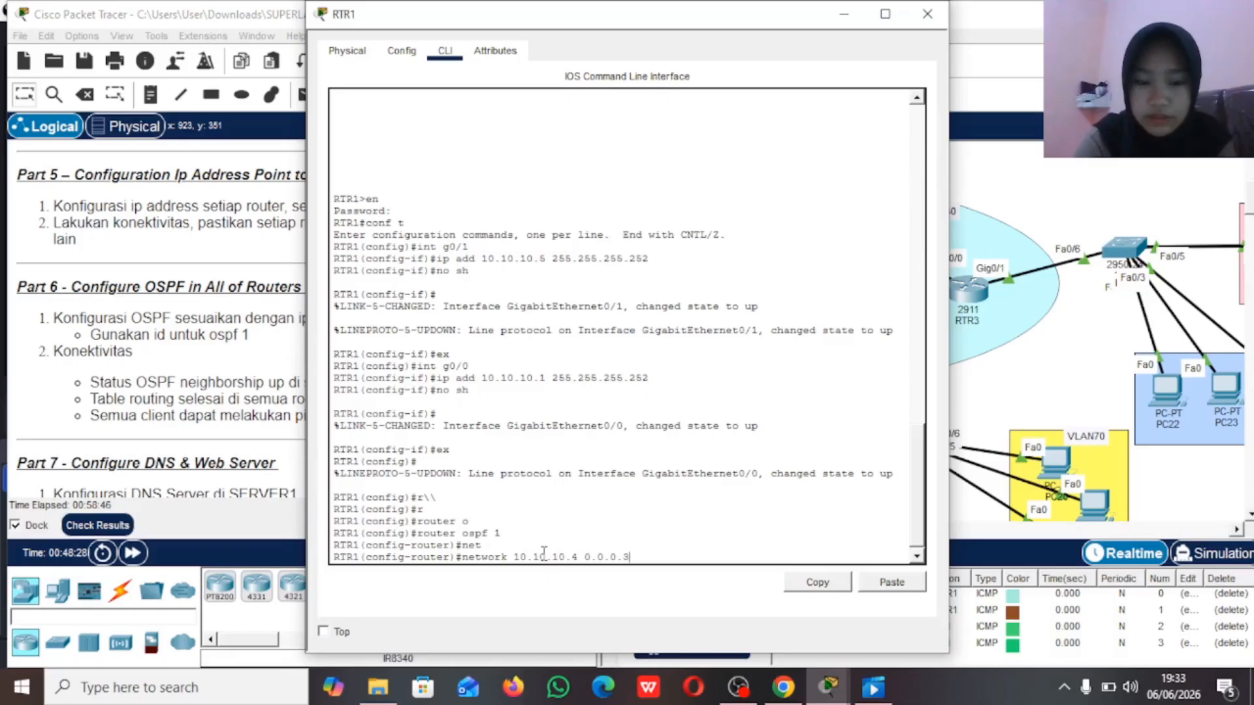
text( area)
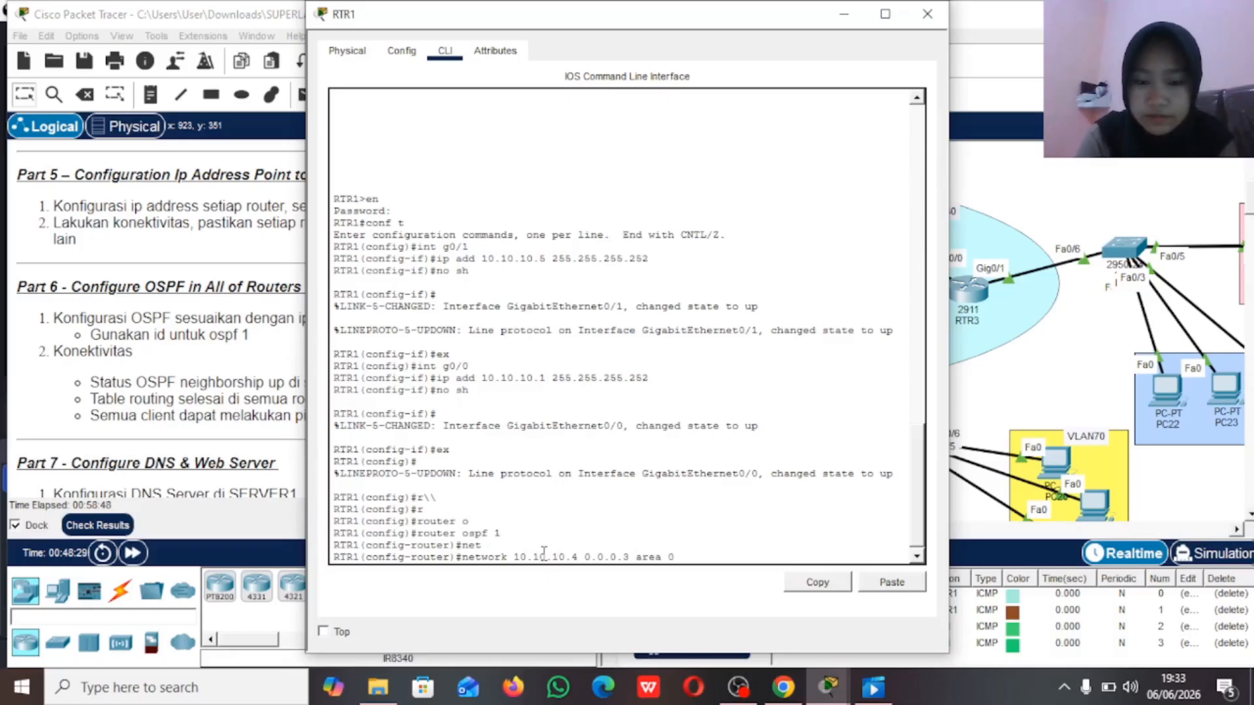
text( 0)
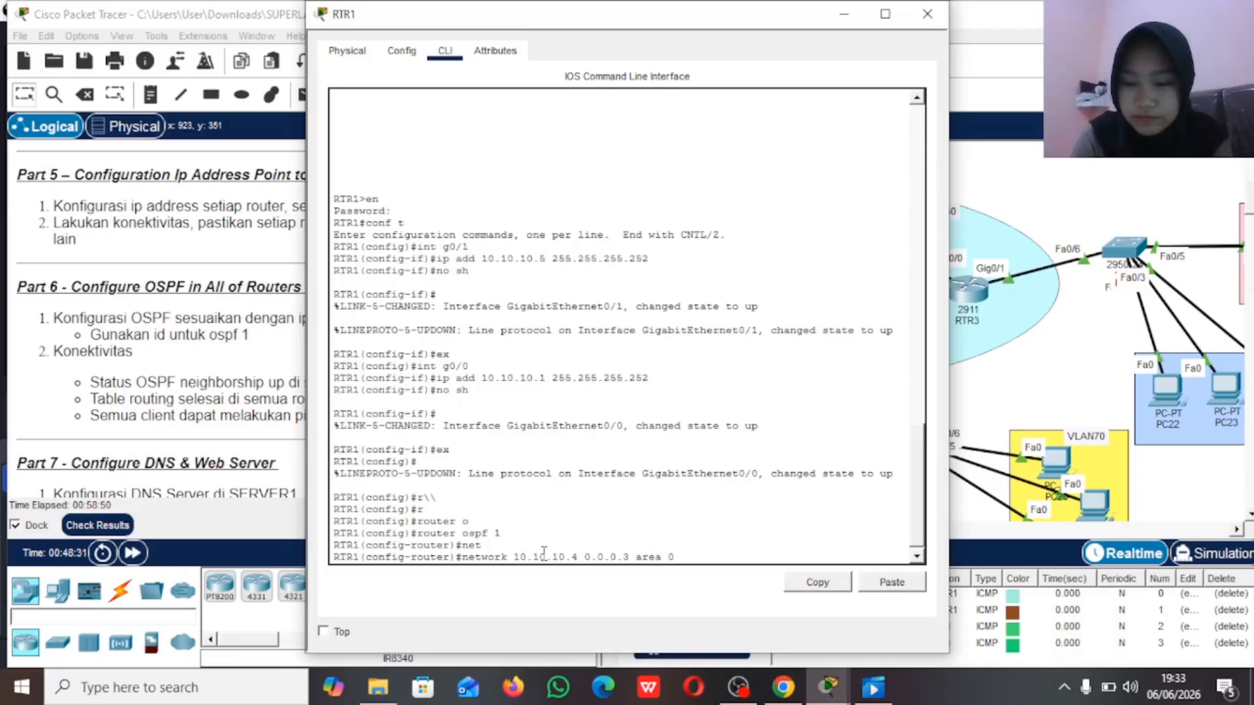
key(Return)
Step: Advertise RTR1's network 10.10.10.0 with wildcard 0.0.0.3 in OSPF area 0 and return to the topology
key(Up)
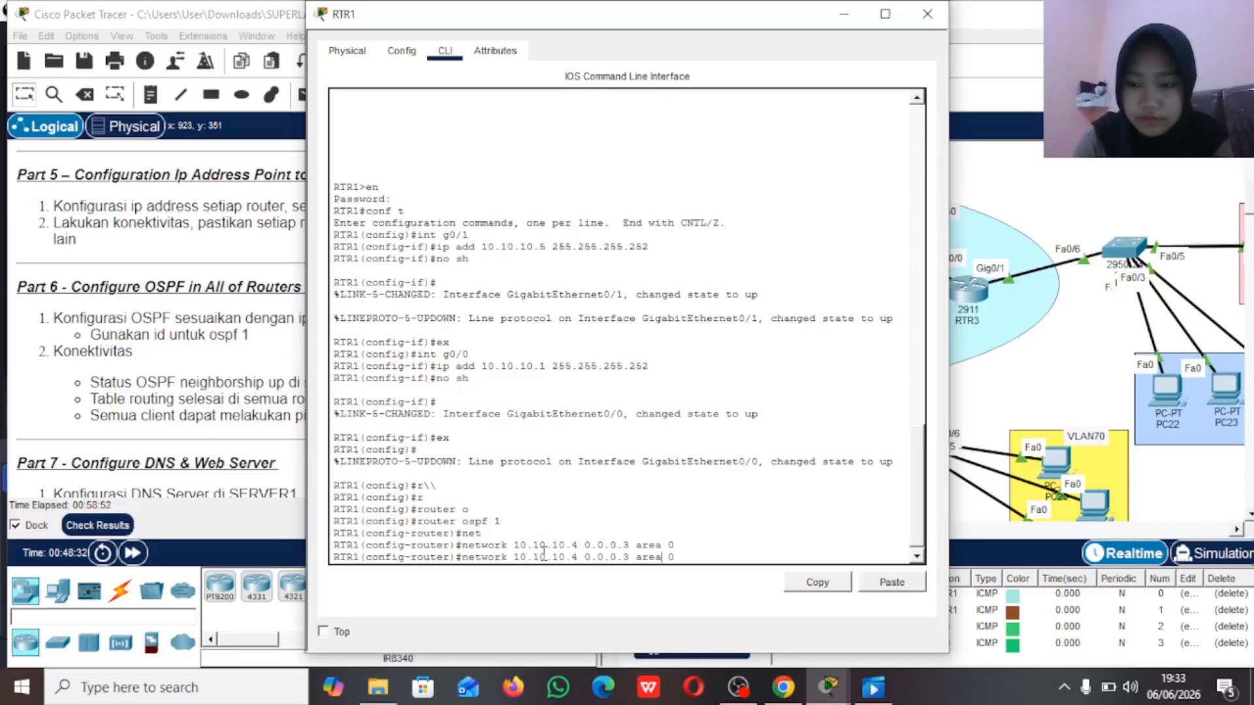
key(Left)
key(Left)
key(Left)
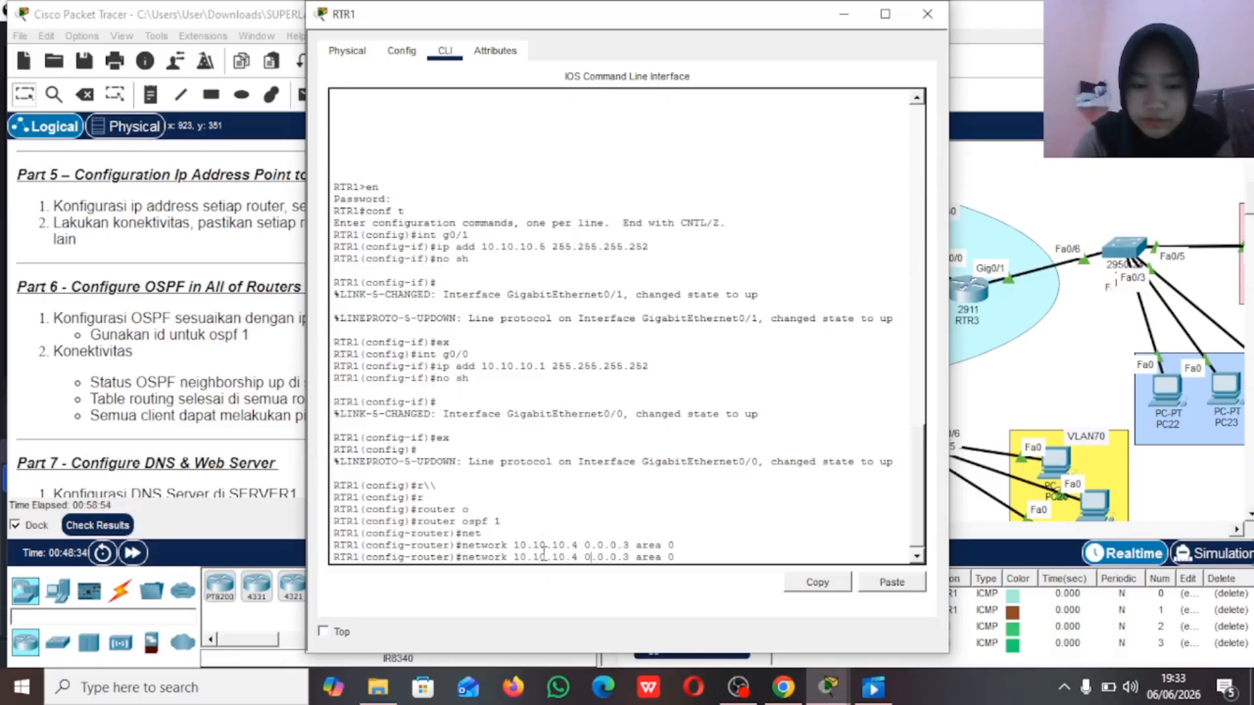
key(Left)
key(Left)
key(BackSpace)
text(0)
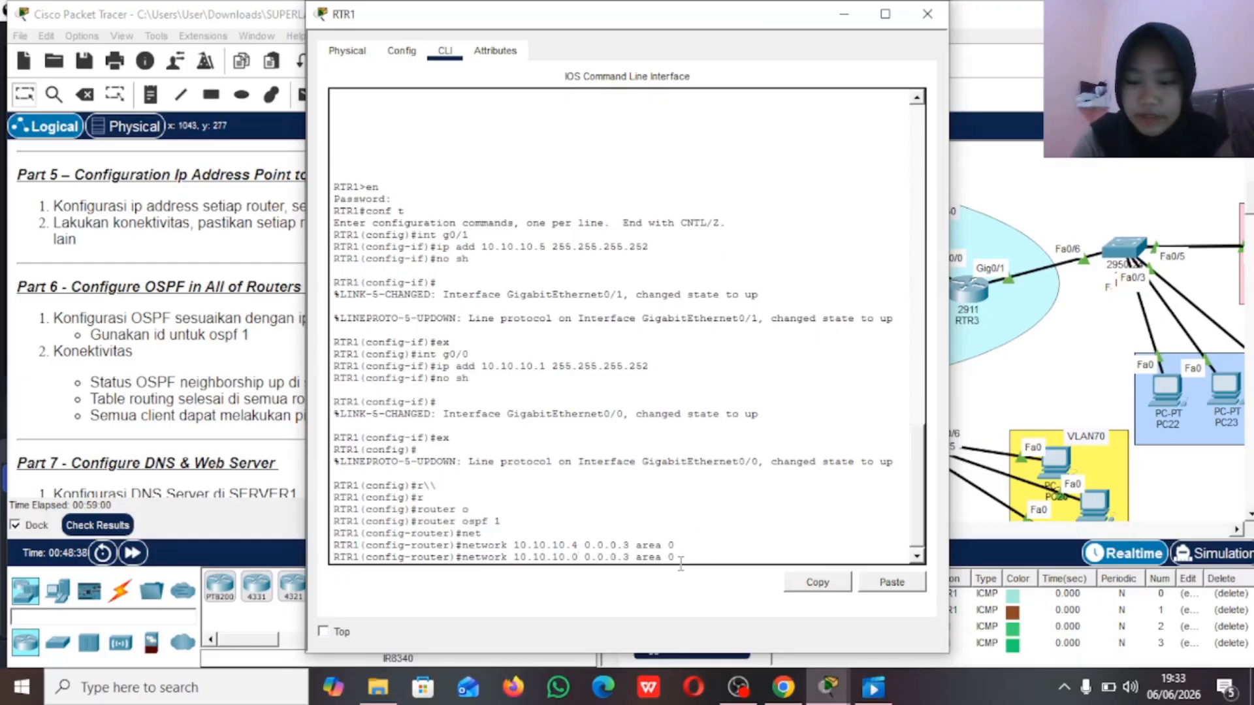
key(Return)
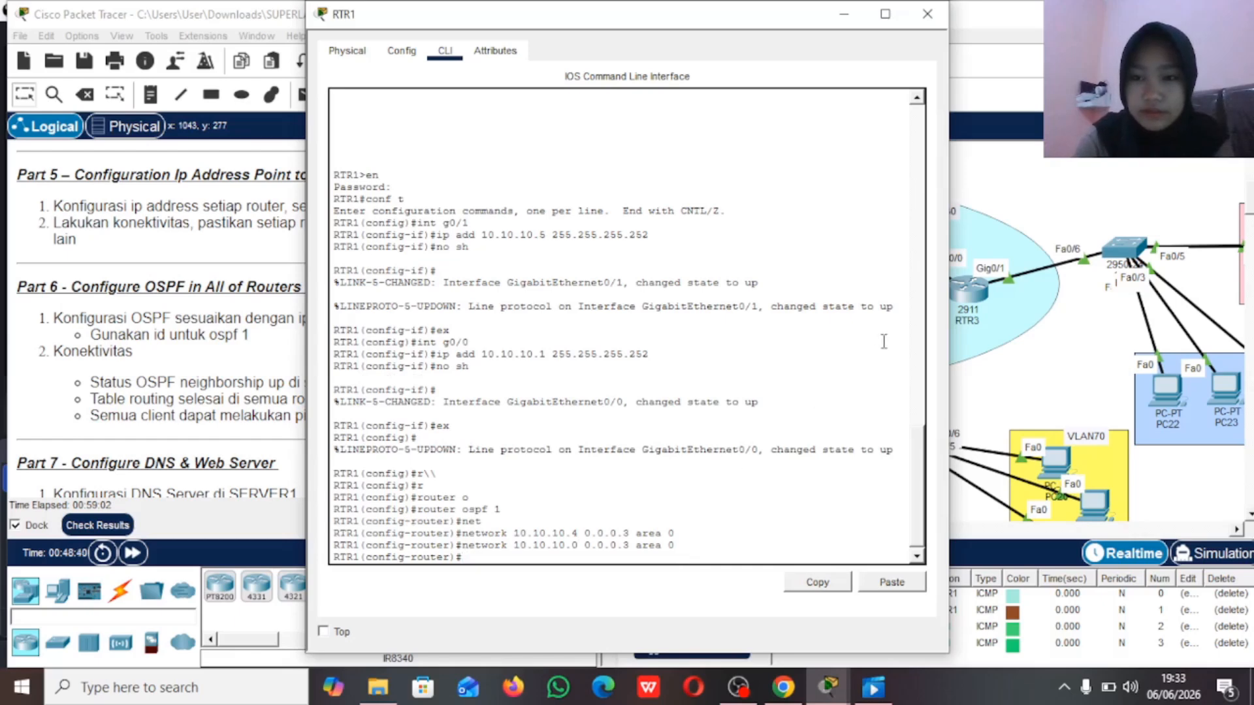
click(1064, 160)
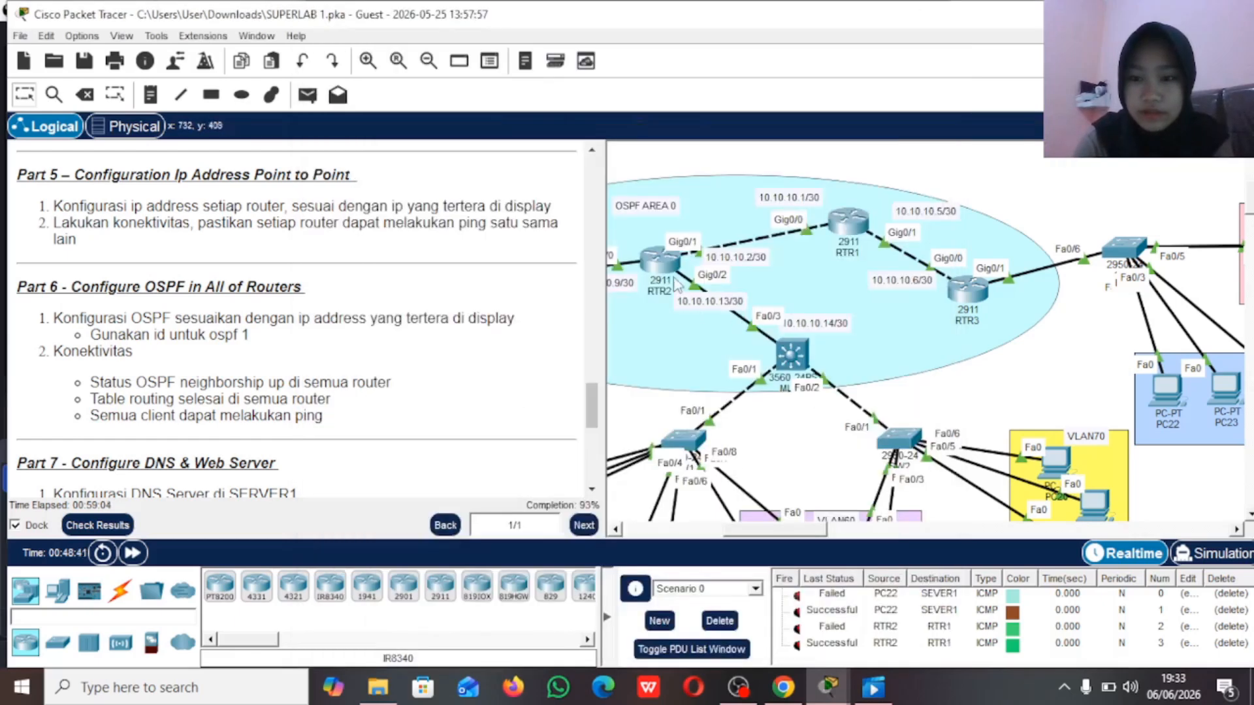
Step: Open RTR2's command line and start OSPF process 1
click(661, 265)
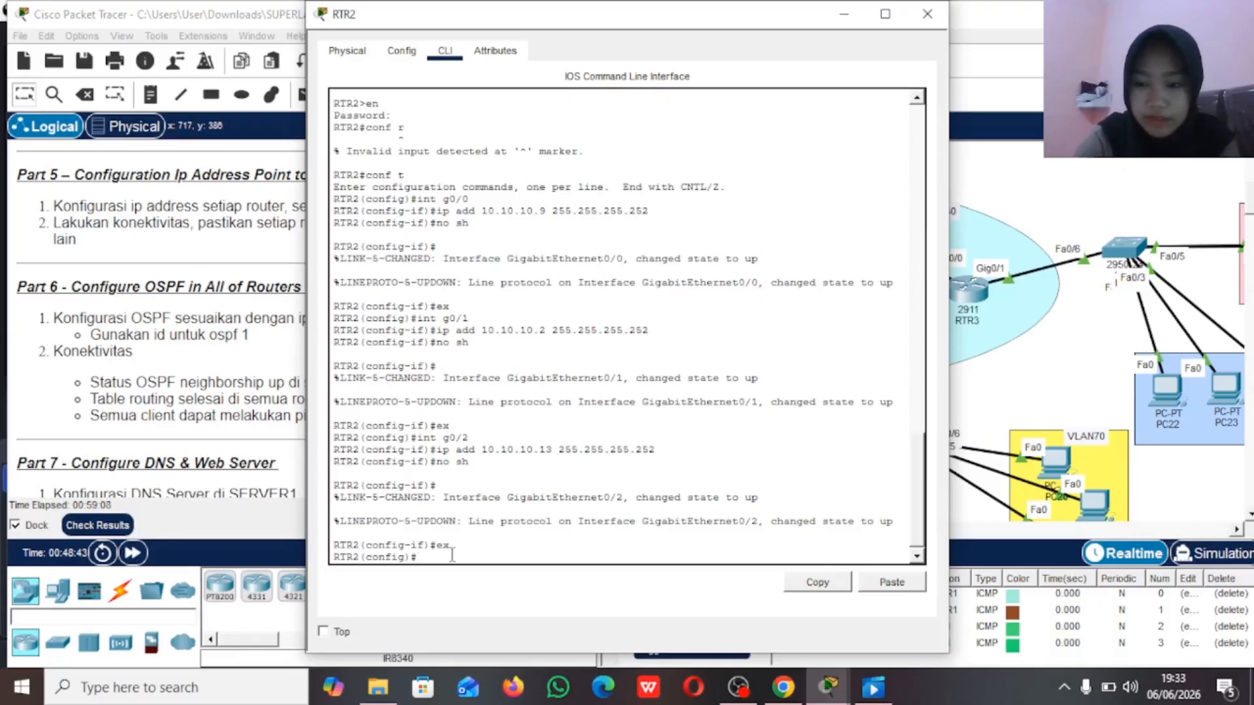
text(r)
key(Tab)
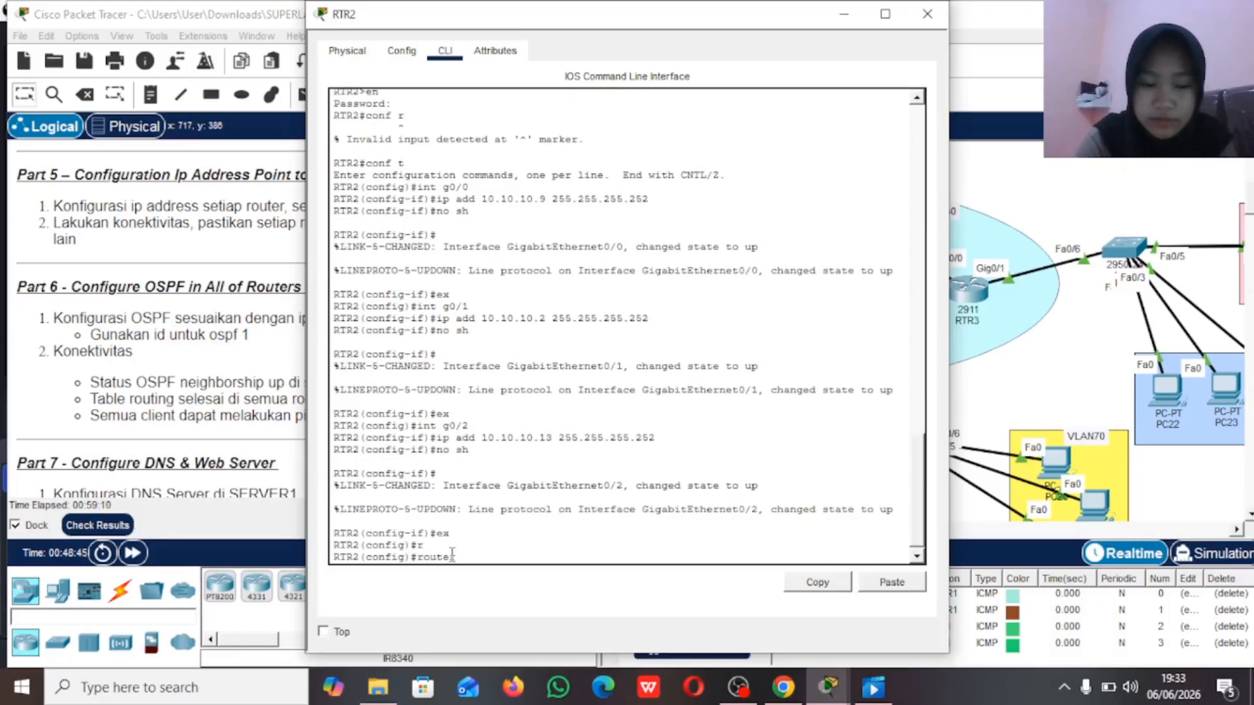
text(o)
key(Tab)
text(1)
key(Return)
Step: Advertise RTR2's network 10.10.10.0 with wildcard 0.0.0.3 in OSPF area 0
text(net)
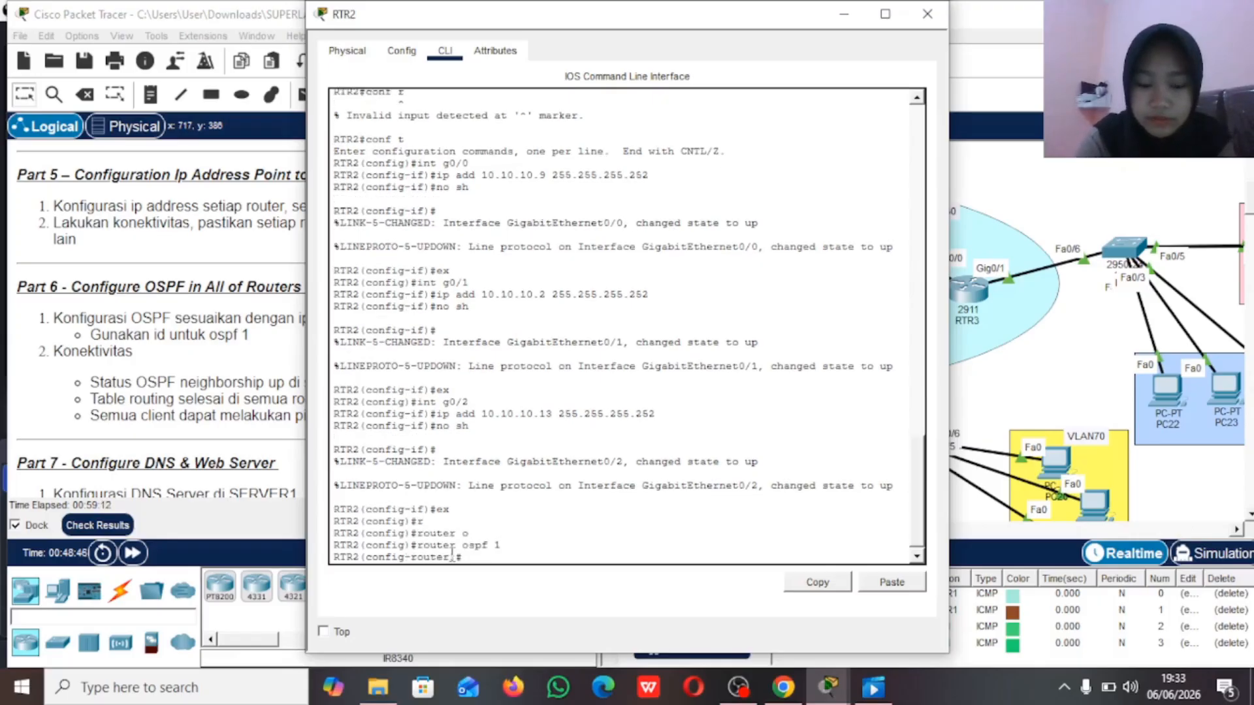
key(Tab)
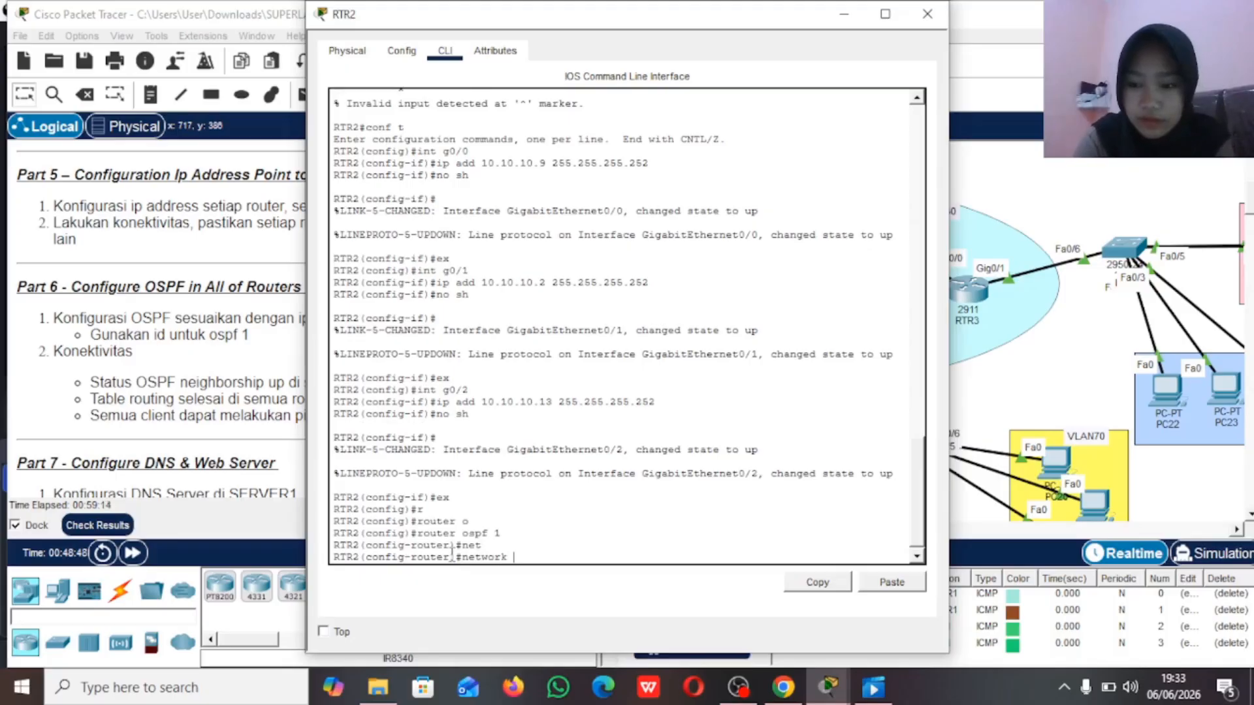
text(10.10.10.)
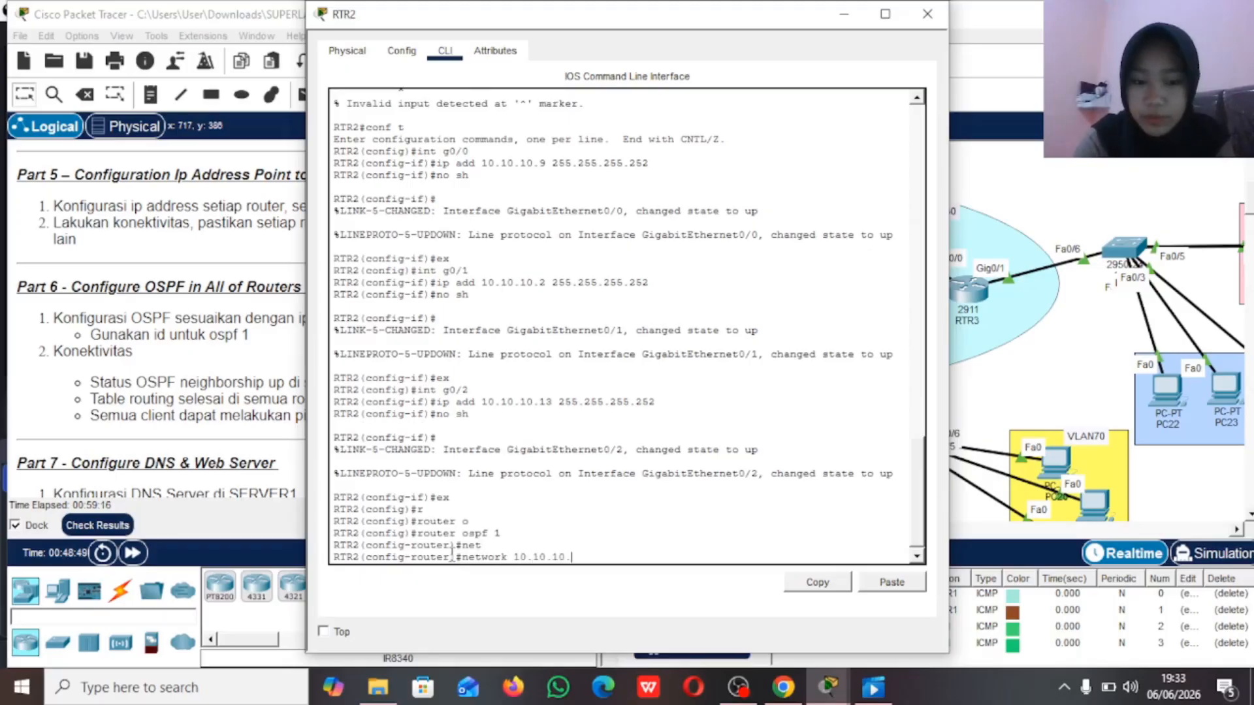
text(0 0.0.0)
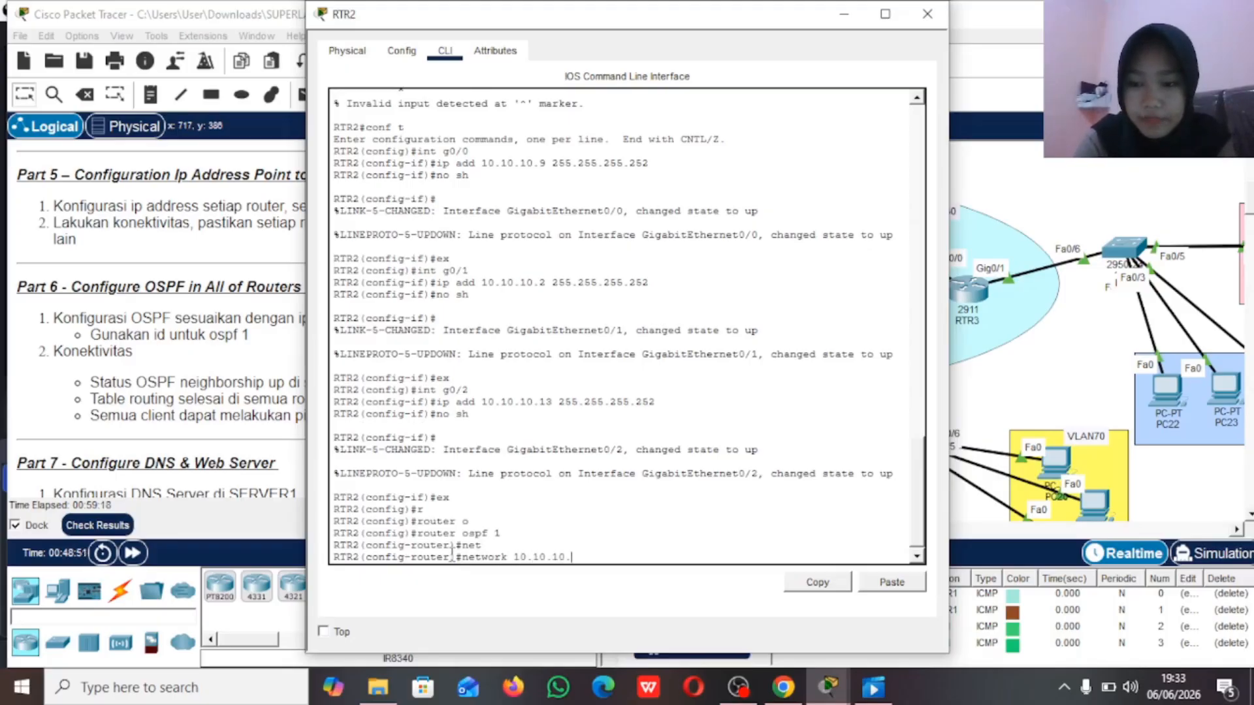
text(.)
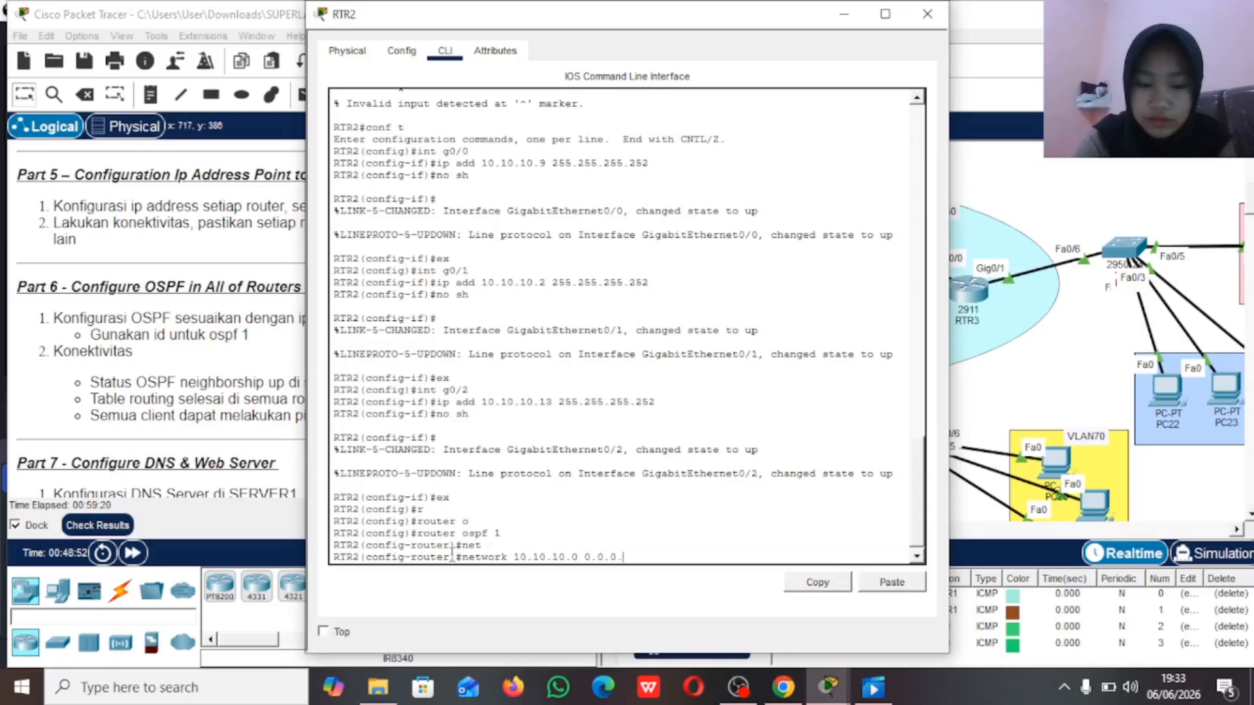
text(3 area )
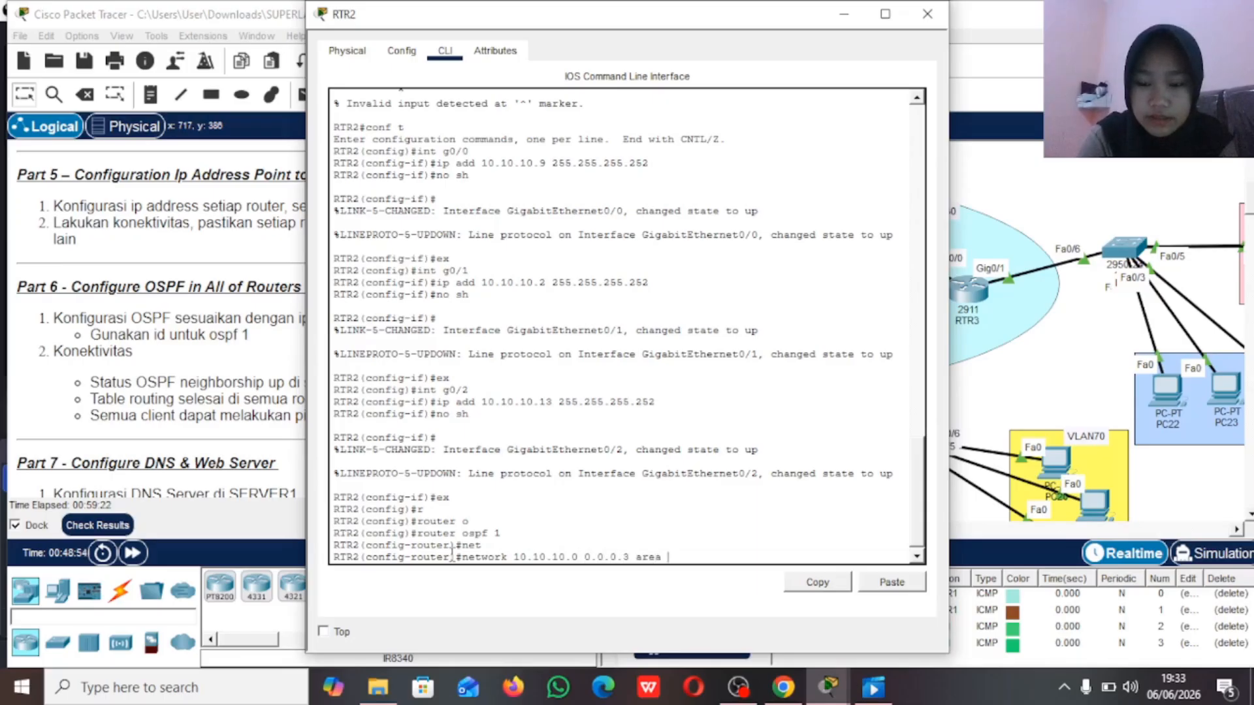
text(0)
key(Return)
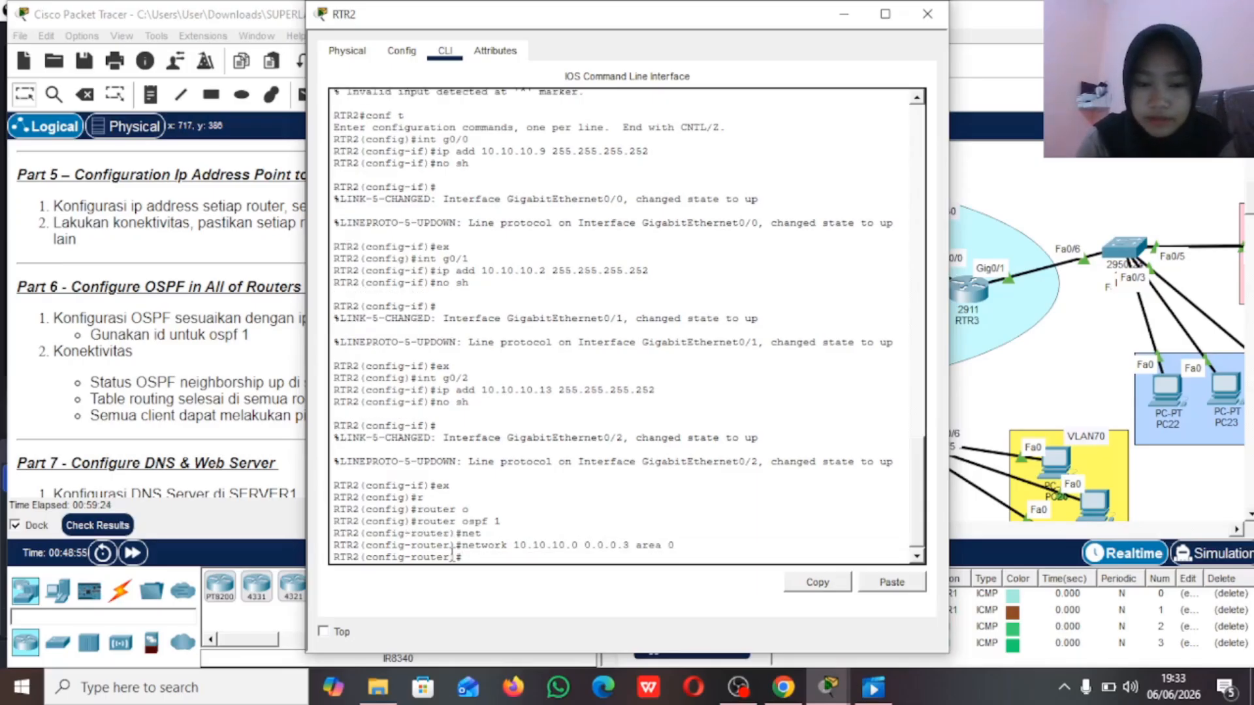
Step: Advertise RTR2's network 10.10.10.12 with wildcard 0.0.0.3 in OSPF area 0
key(Up)
key(Left)
key(Left)
key(Left)
key(Left)
key(Left)
key(Left)
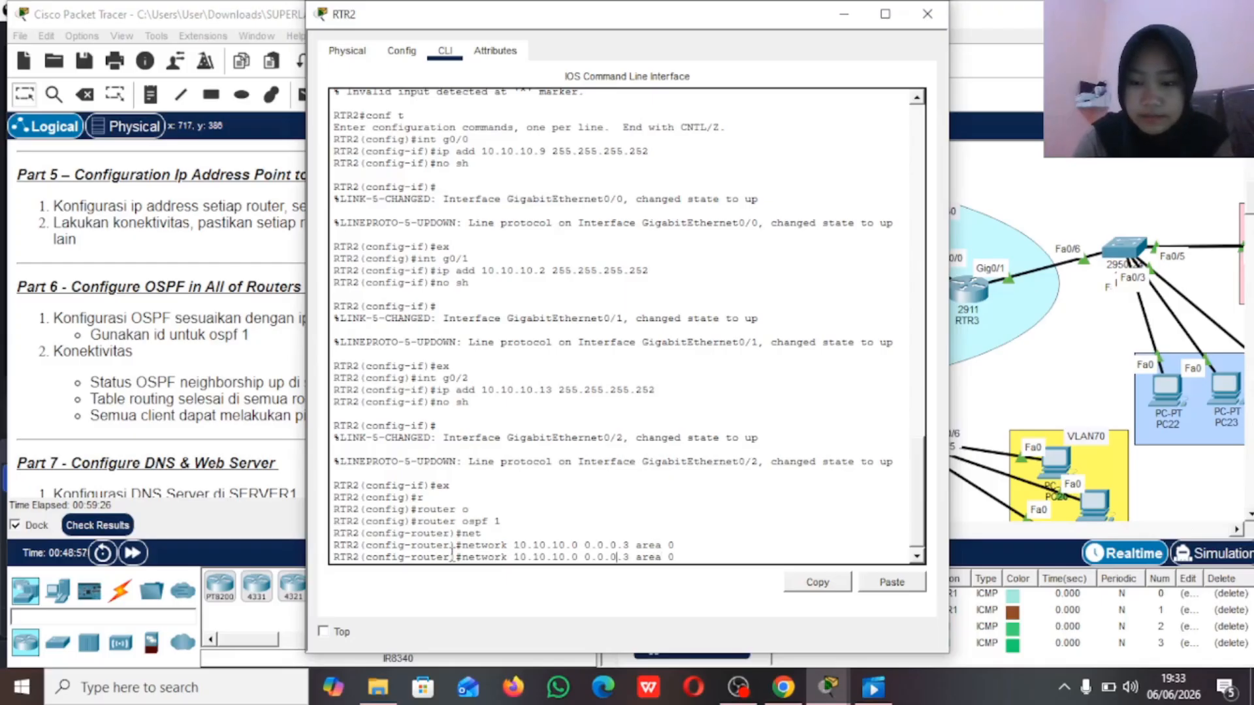
key(Left)
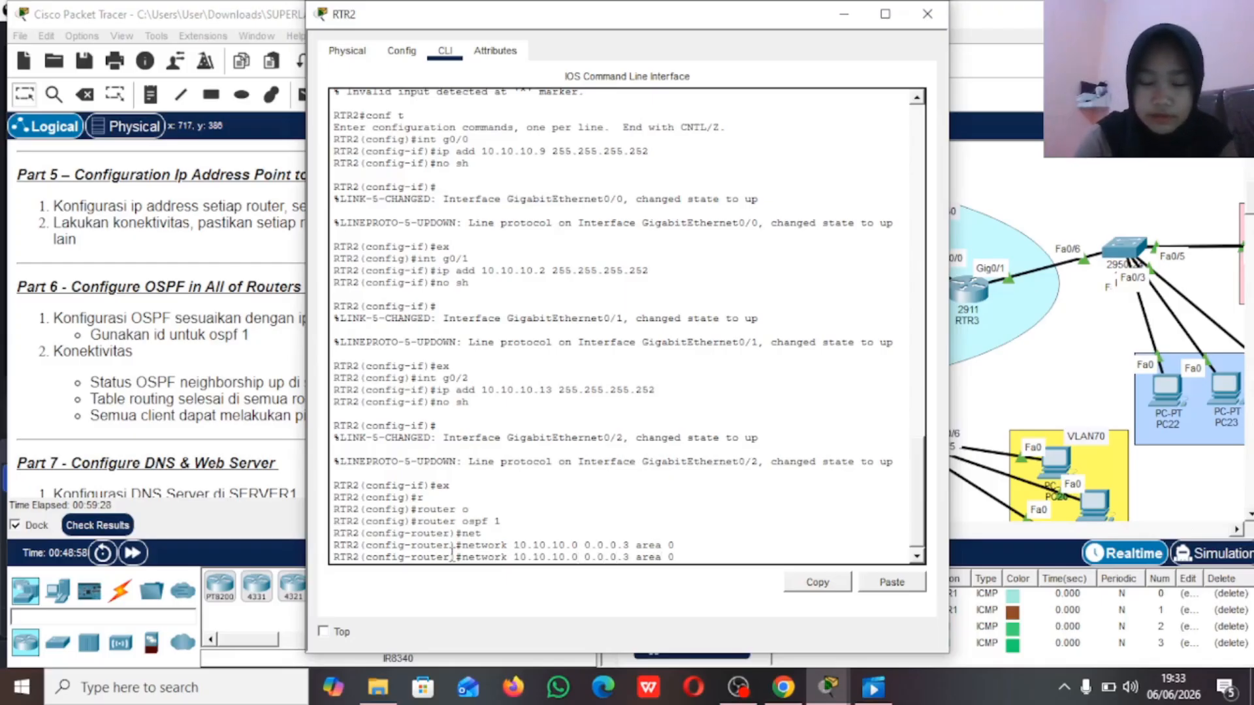
key(BackSpace)
text(12)
key(Return)
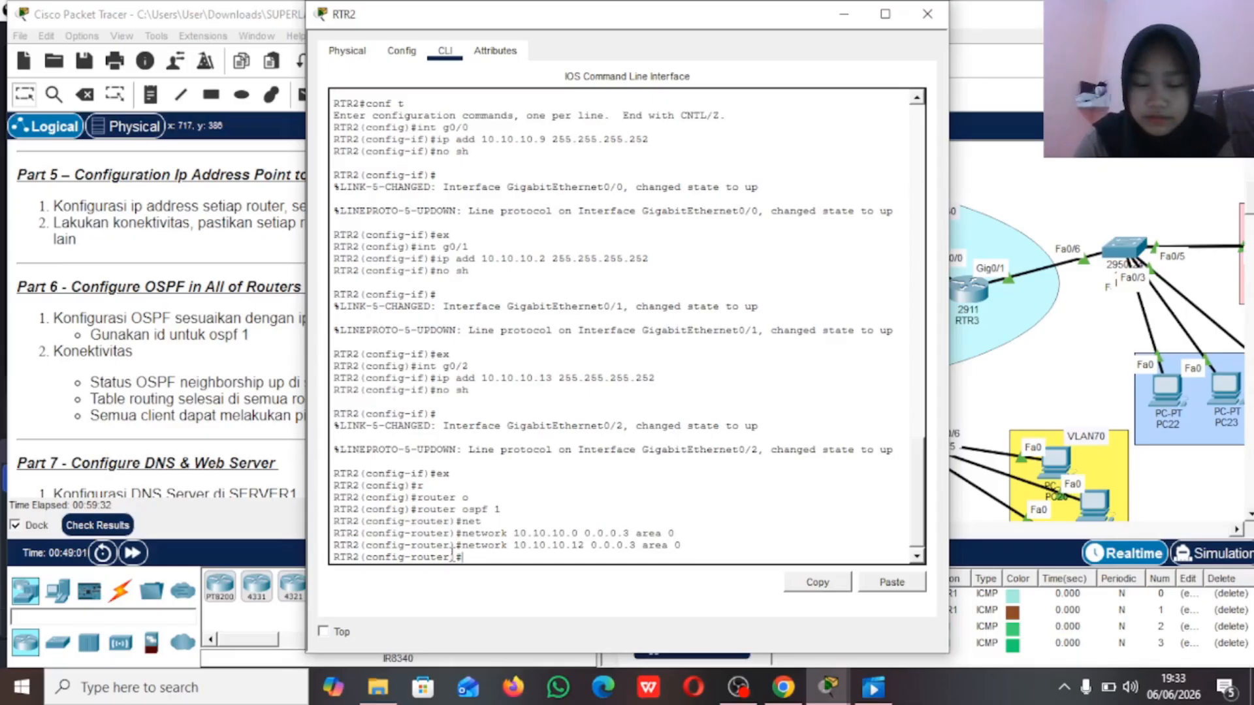
Step: Advertise RTR2's network 10.10.10.8 with wildcard 0.0.0.3 in OSPF area 0 and return to the topology
key(Up)
key(Left)
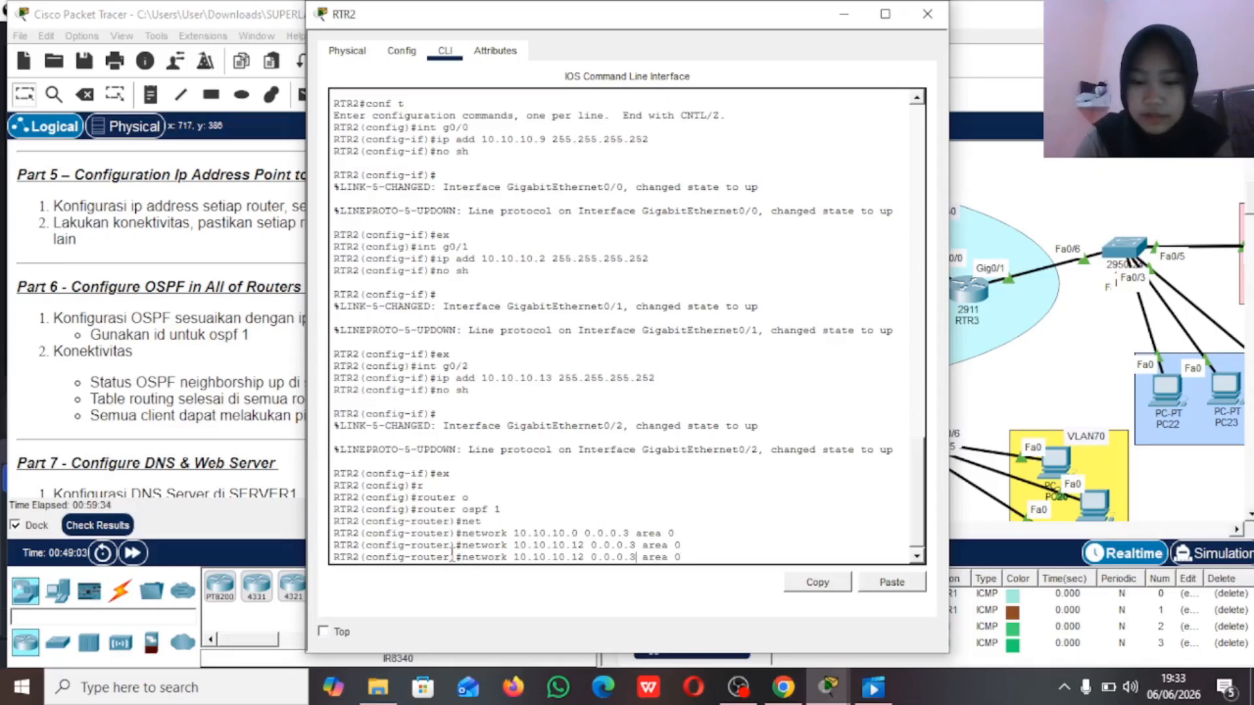
key(Left)
key(Left)
key(Left)
key(Left)
key(Left)
key(Left)
key(Left)
key(Left)
key(Left)
key(Left)
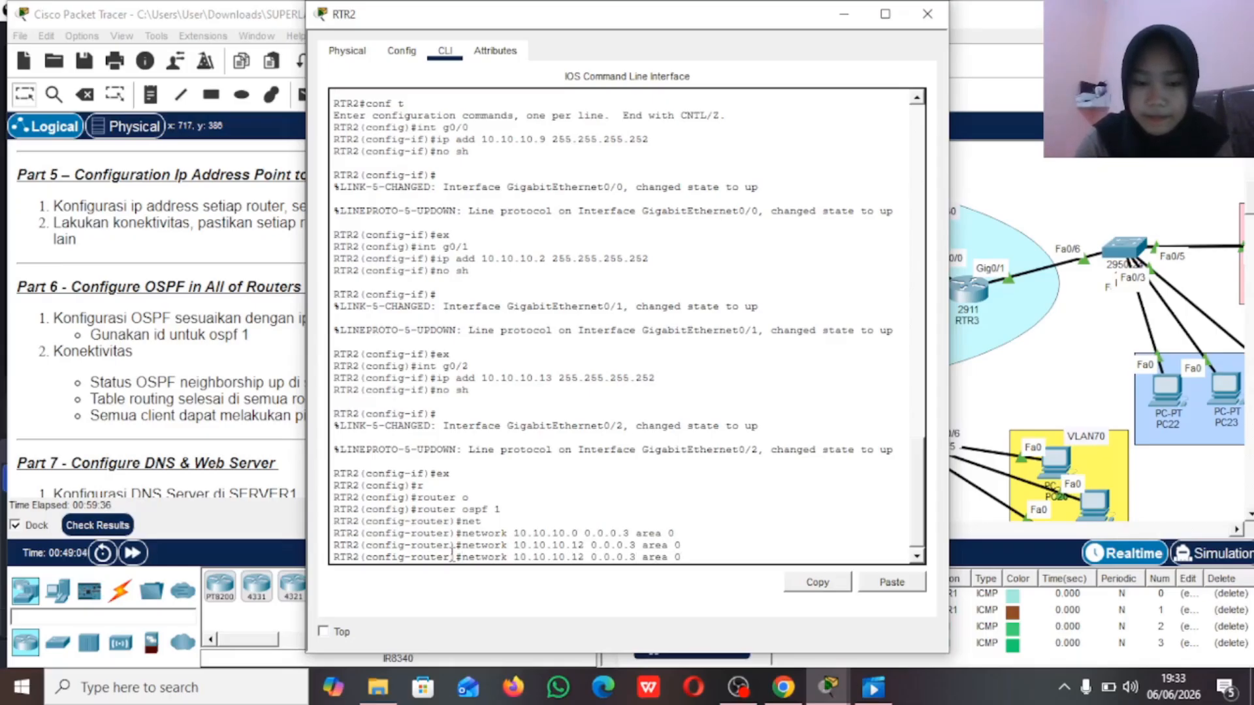
key(Left)
key(Left)
key(Left)
key(Left)
key(BackSpace)
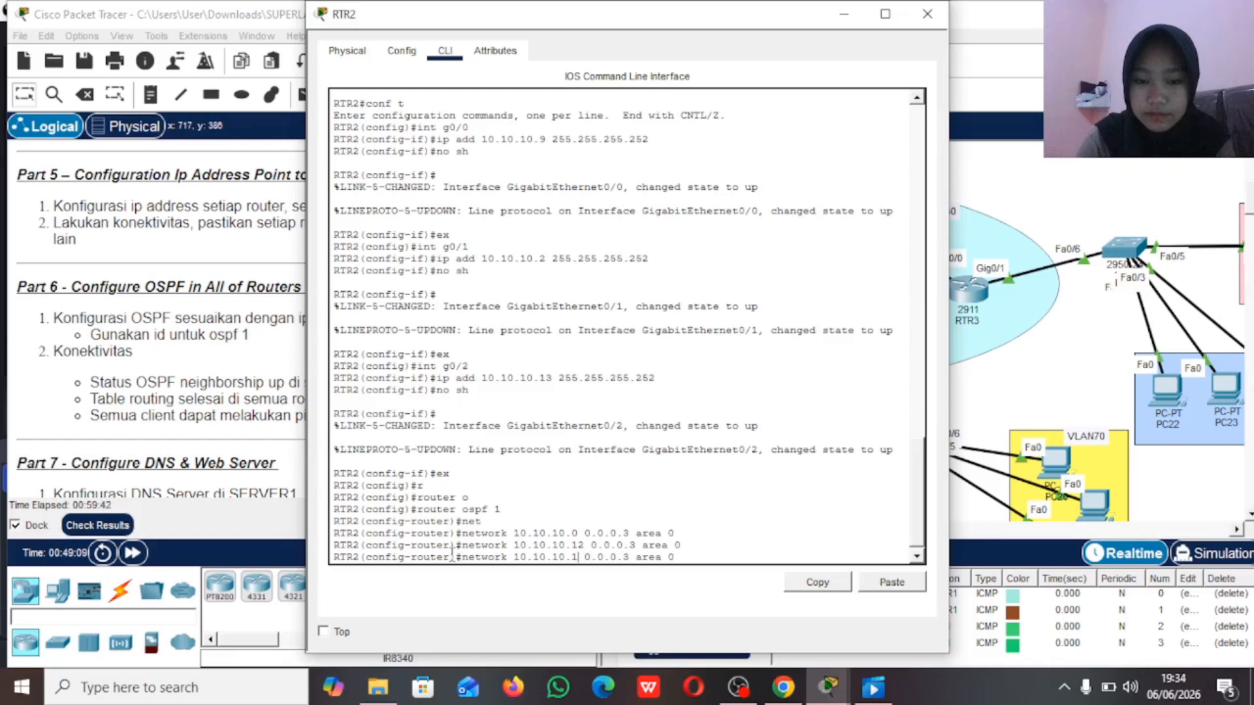
key(BackSpace)
text(8)
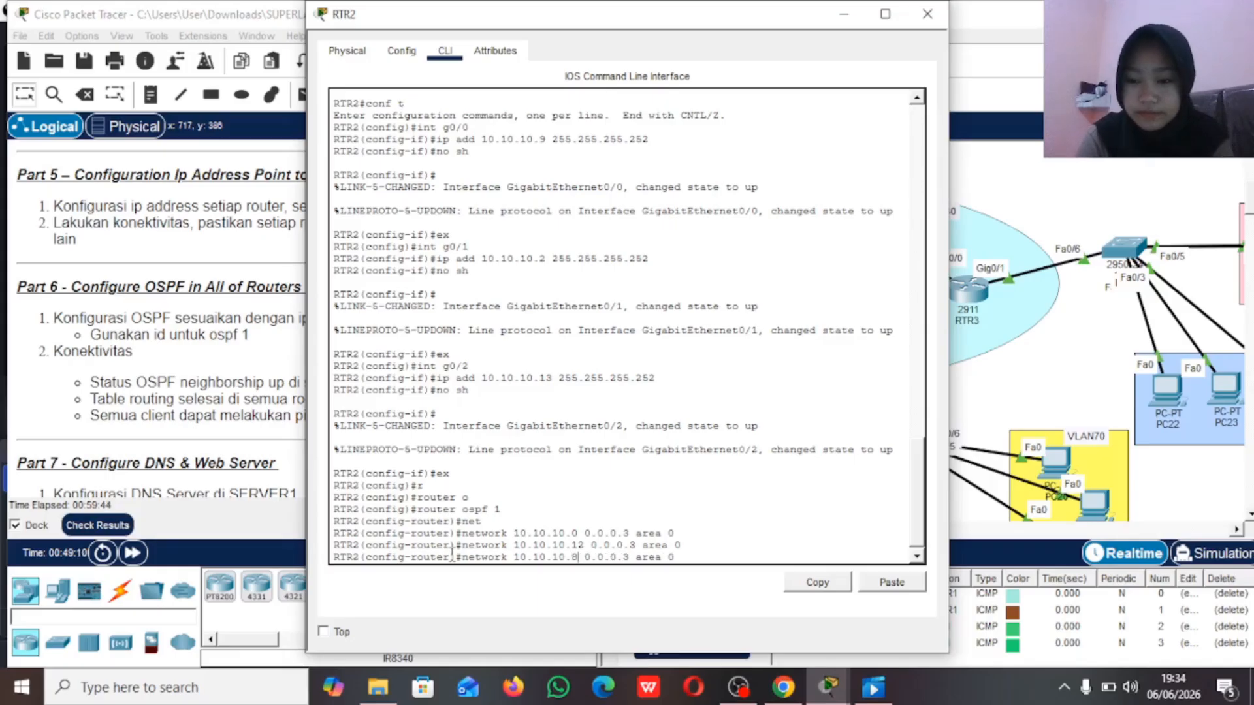
key(Return)
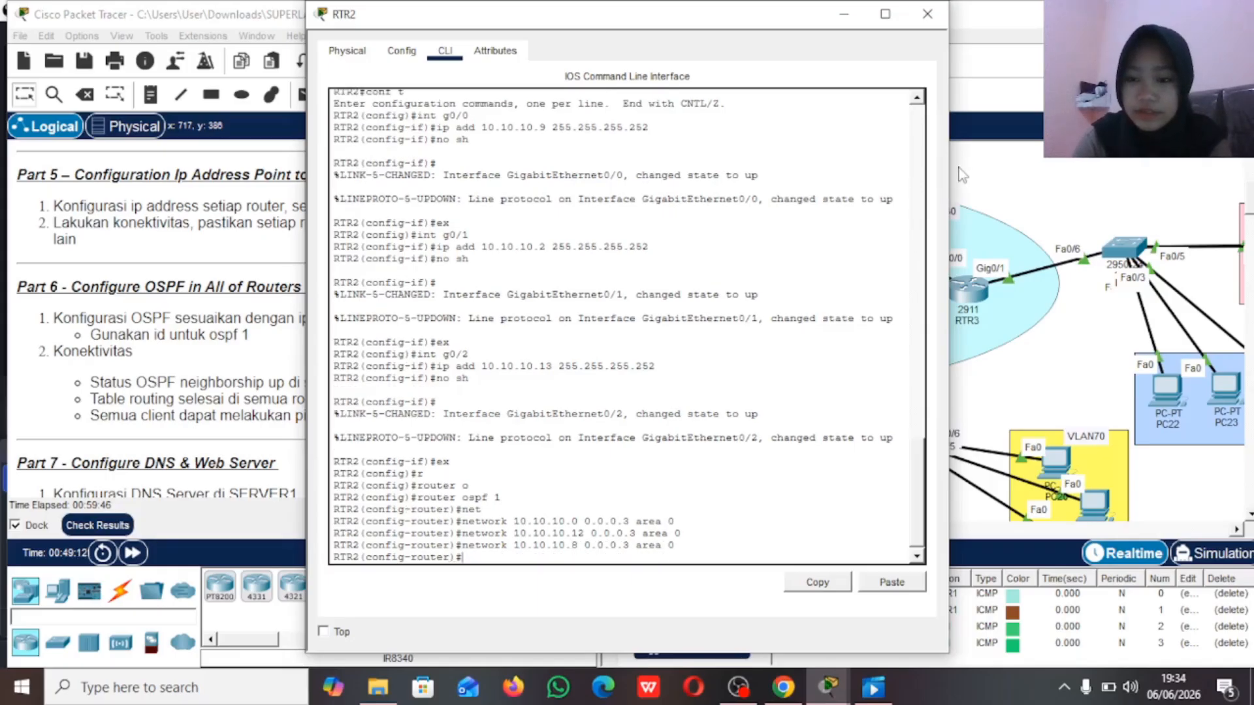
click(927, 14)
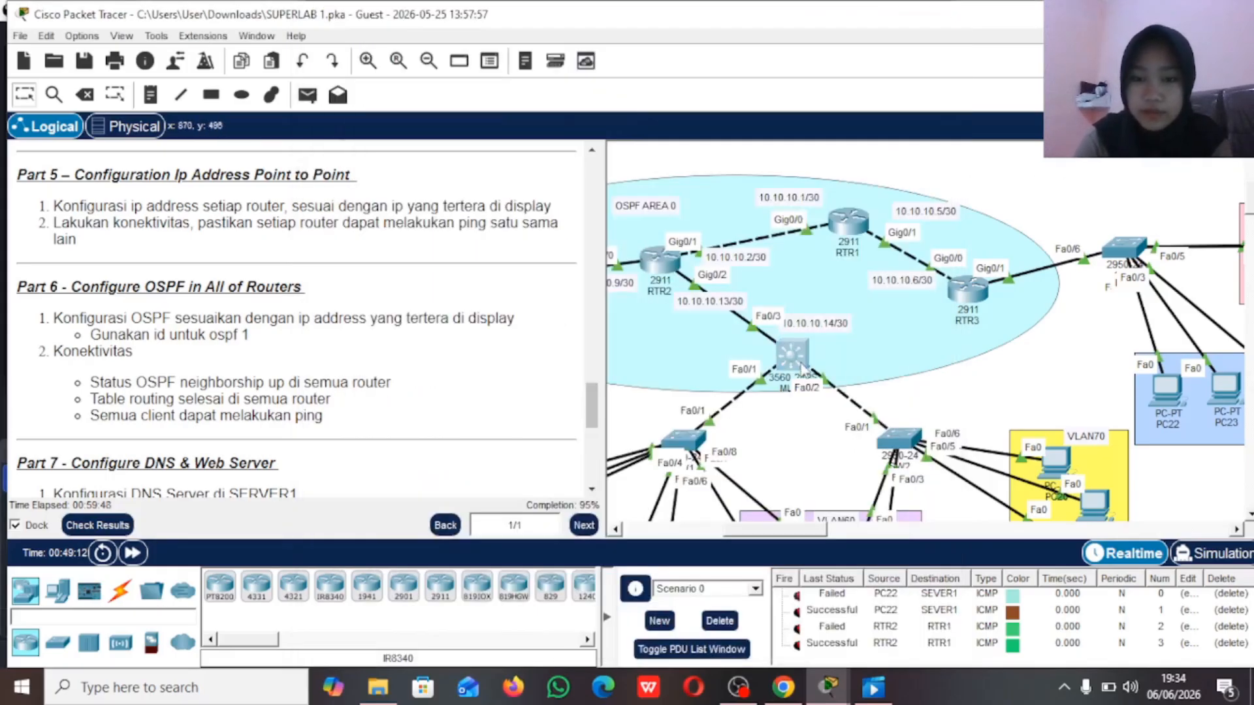
Step: Open MLS1's command line, leave interface configuration and enable IP routing
click(803, 369)
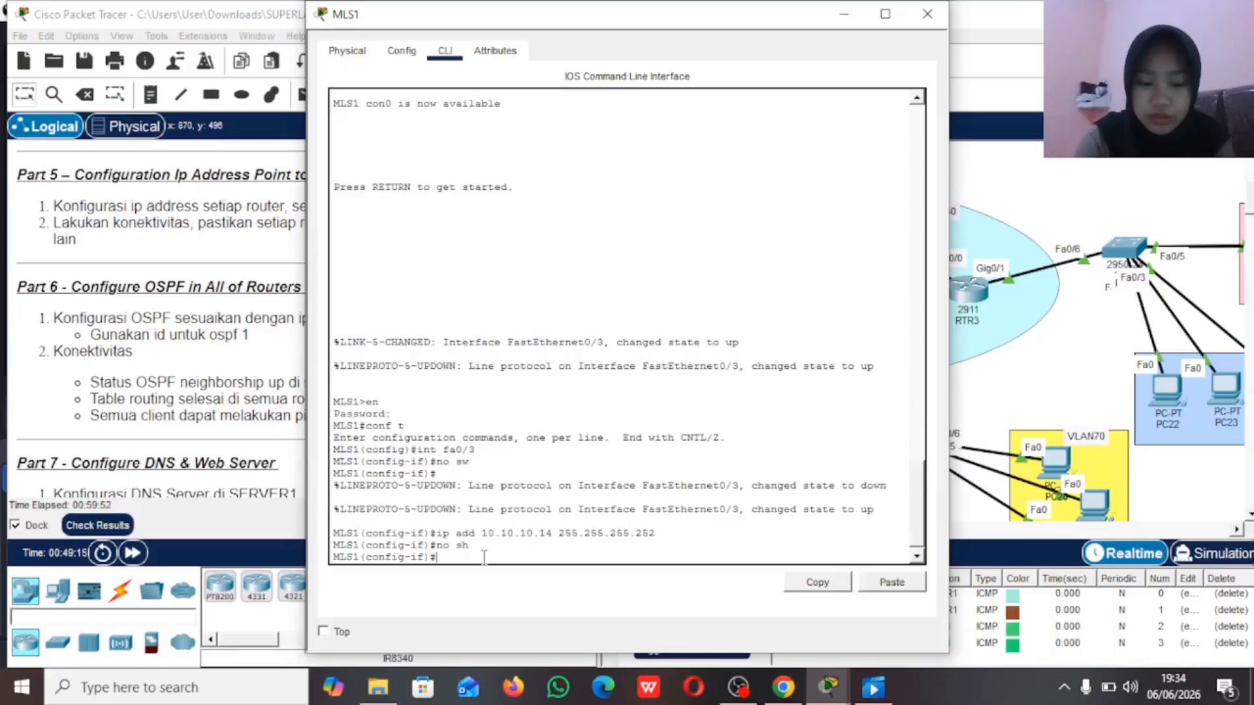
text(ex)
key(Return)
text(ip routing)
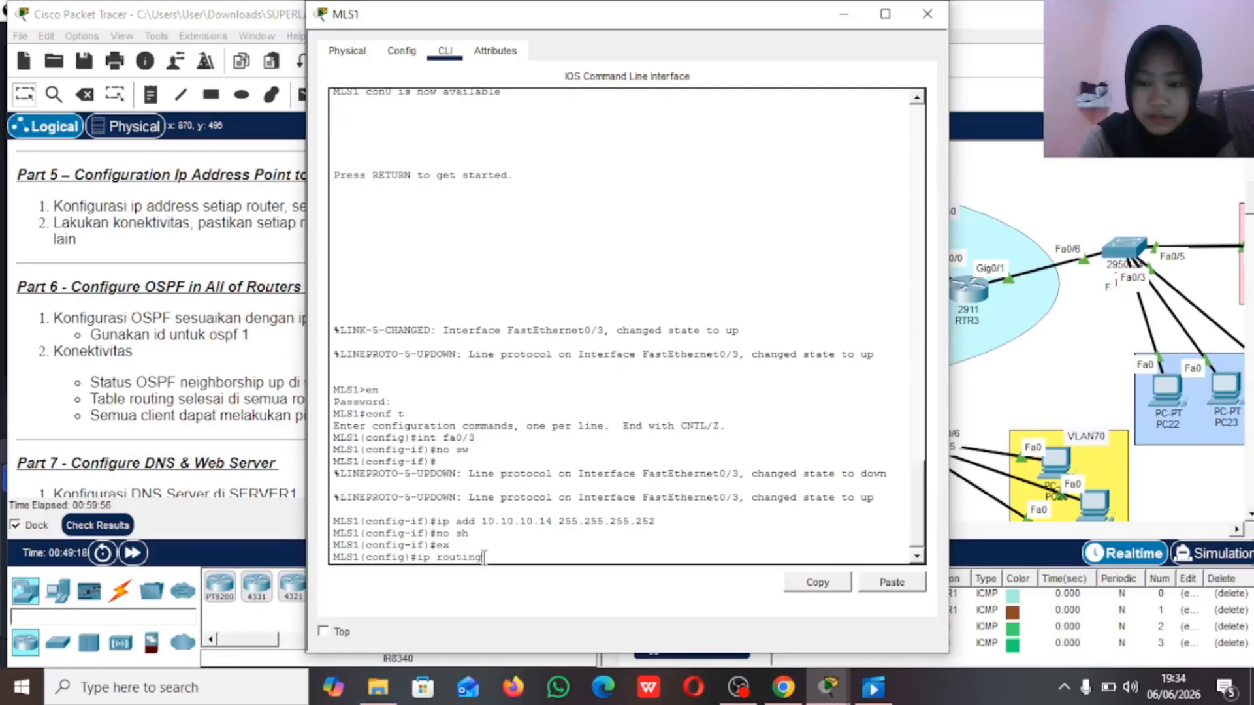
key(Return)
Step: Start OSPF process 1 on MLS1
text(r)
key(Tab)
text(outer o)
key(Tab)
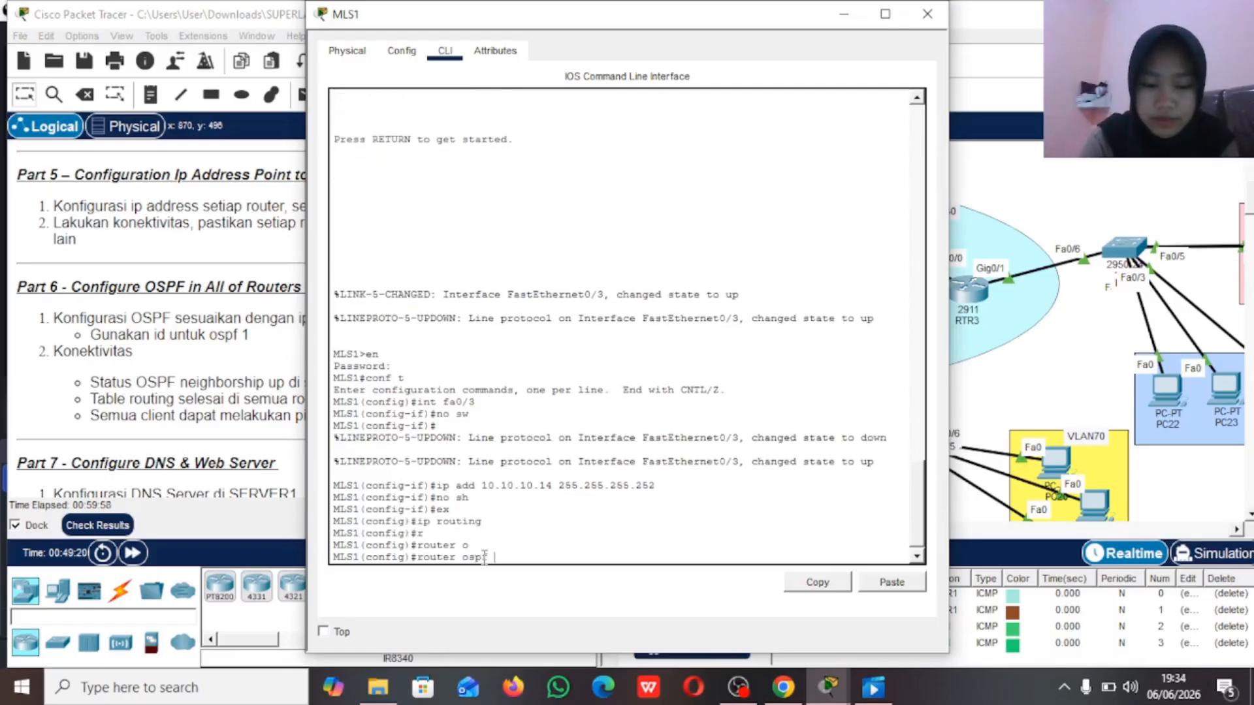
text(1)
key(Return)
Step: Advertise MLS1's network 10.10.10.12 with wildcard 0.0.0.3 in OSPF area 0
text(net)
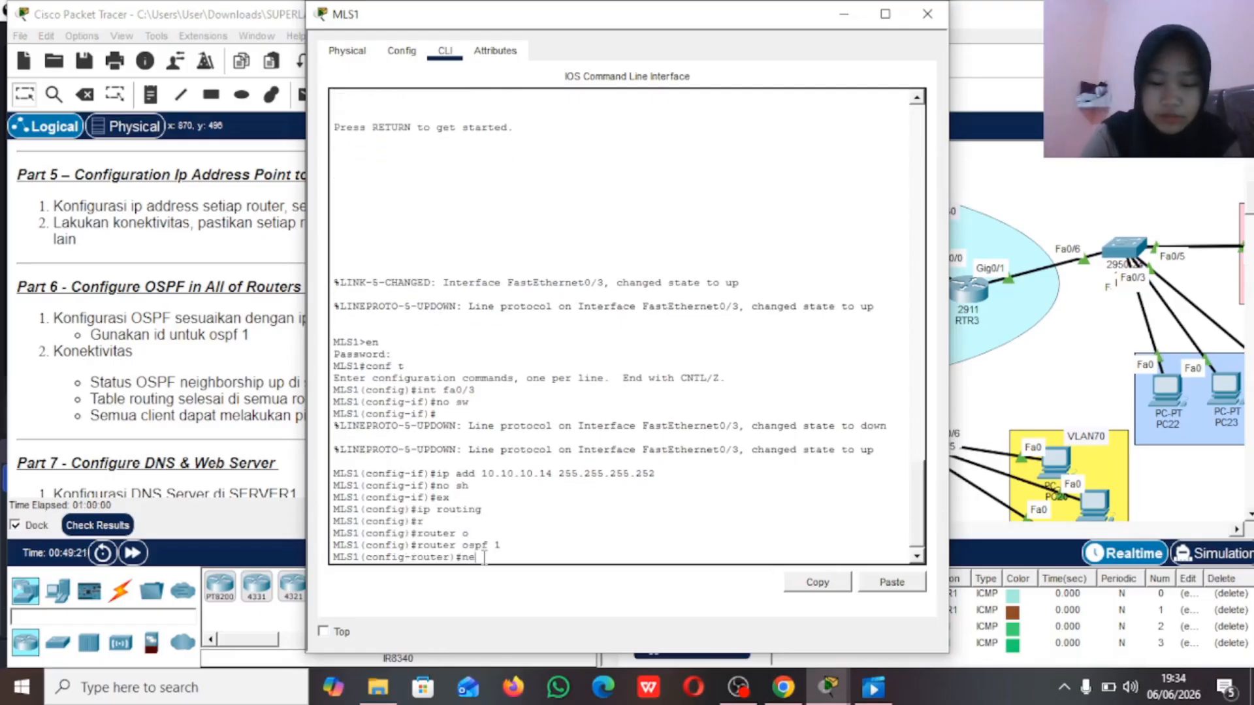
key(Tab)
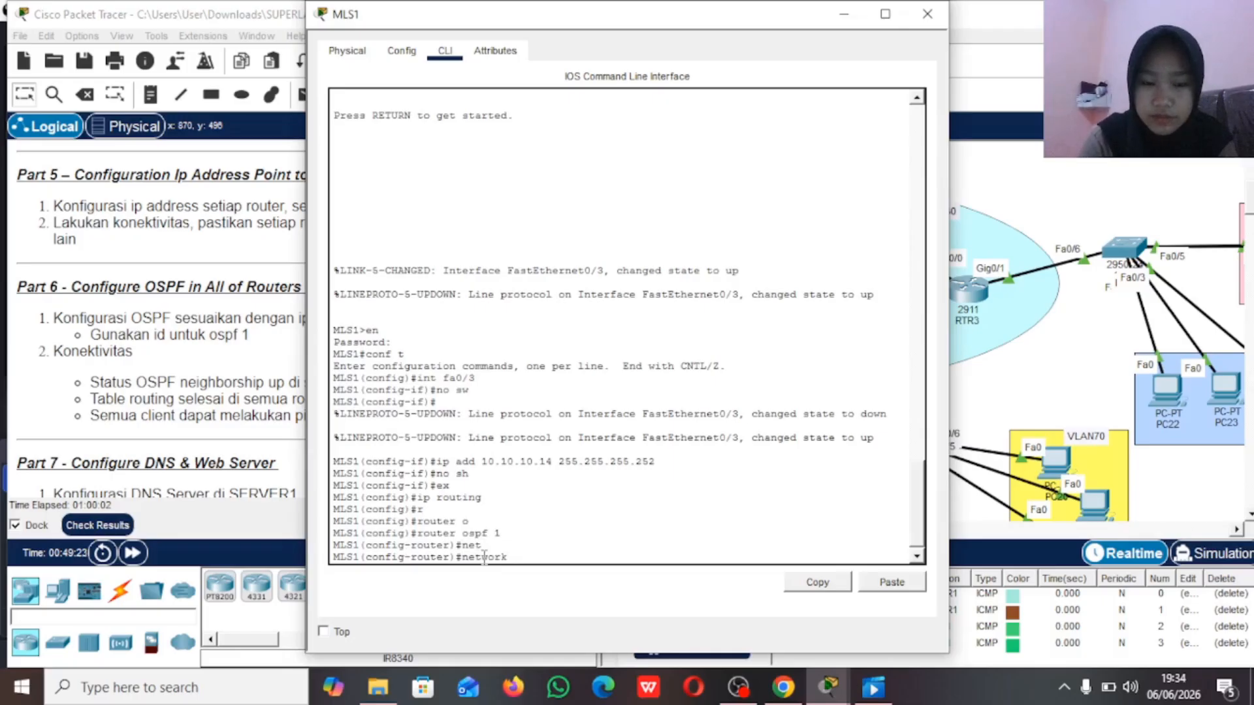
text(10.10.10.)
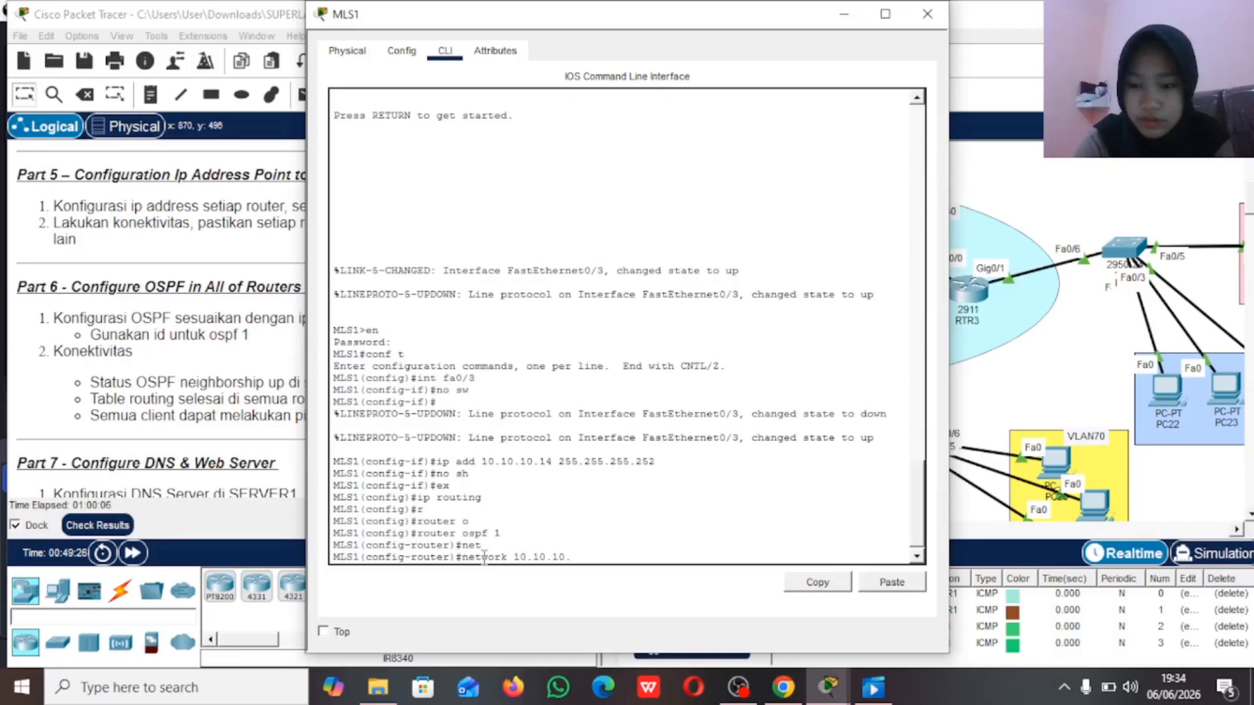
text(12)
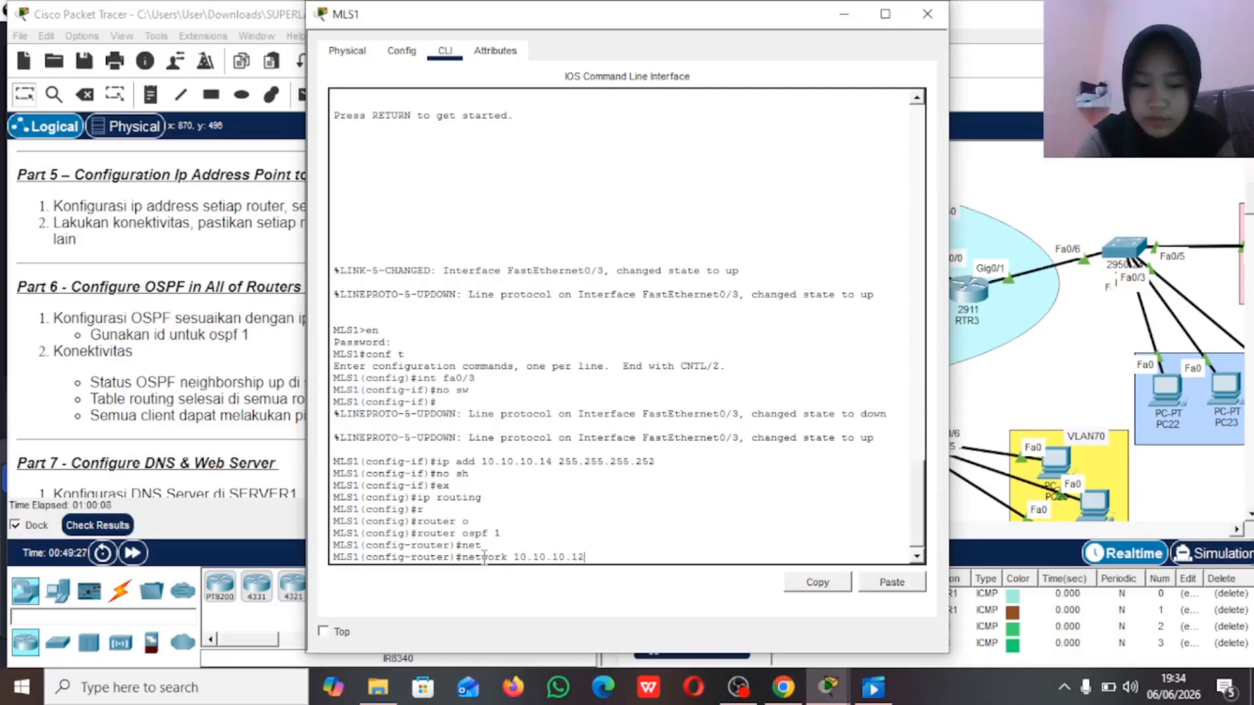
text( 0.0.0)
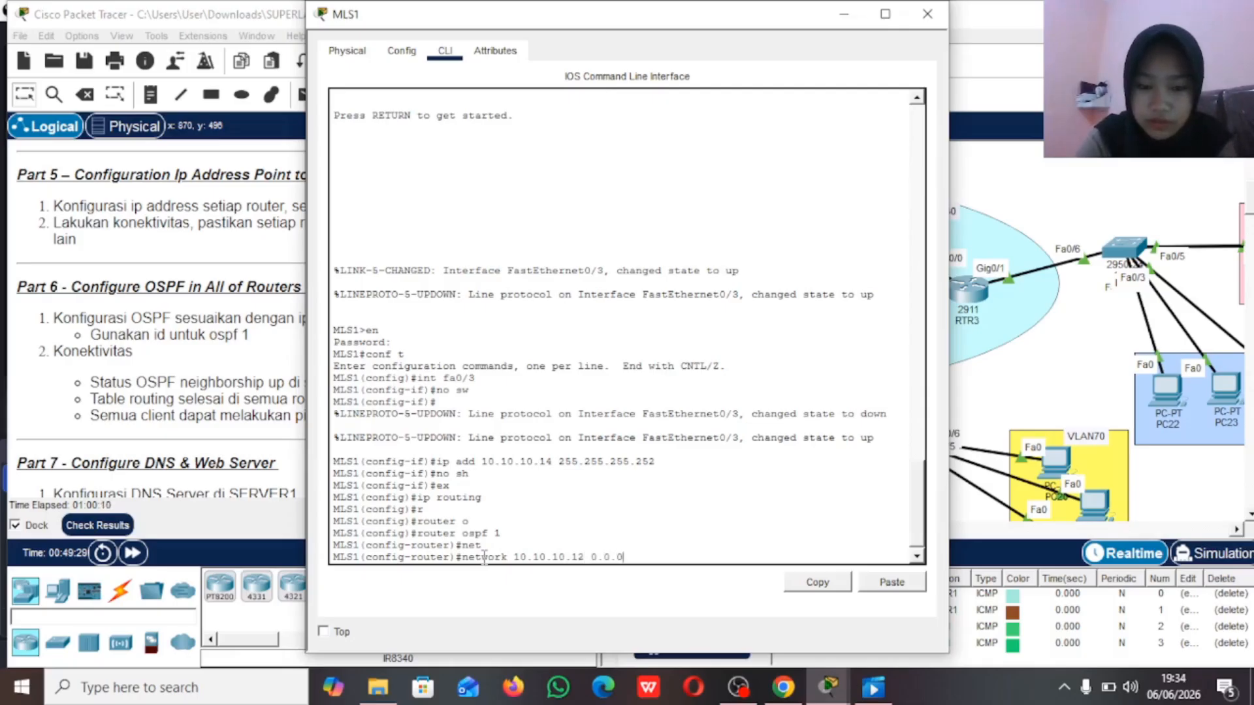
text(.3 area 0)
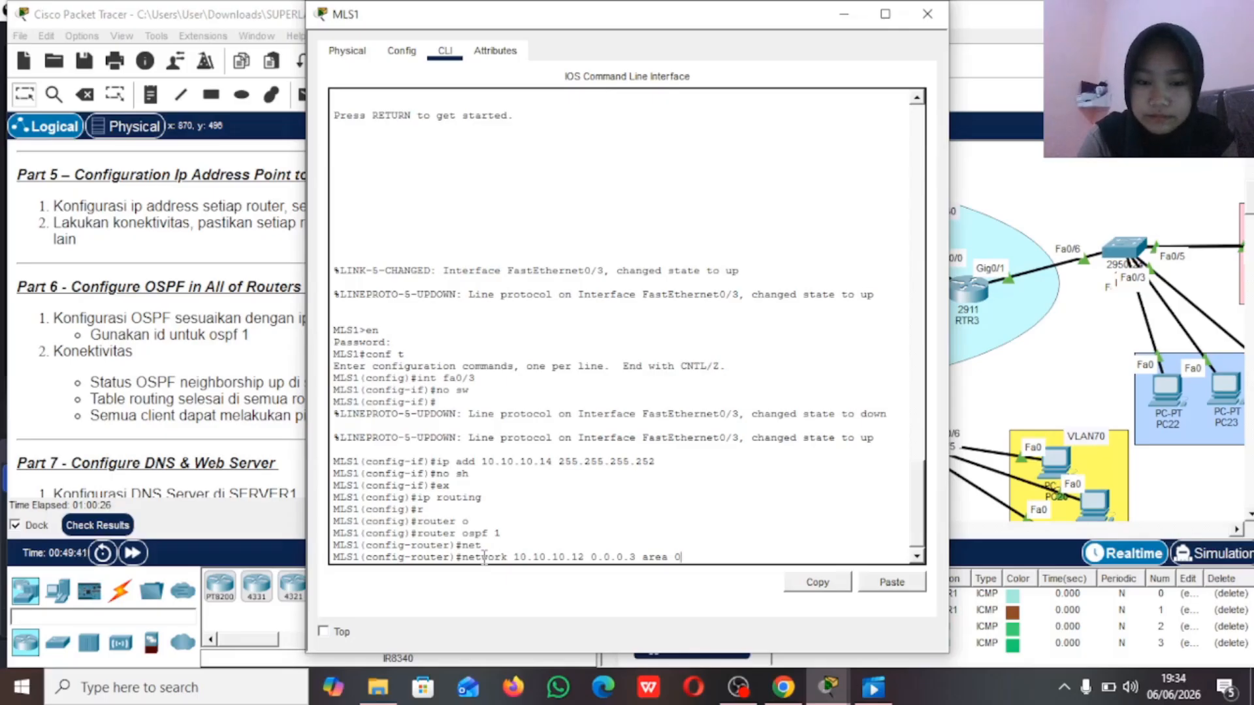
key(Return)
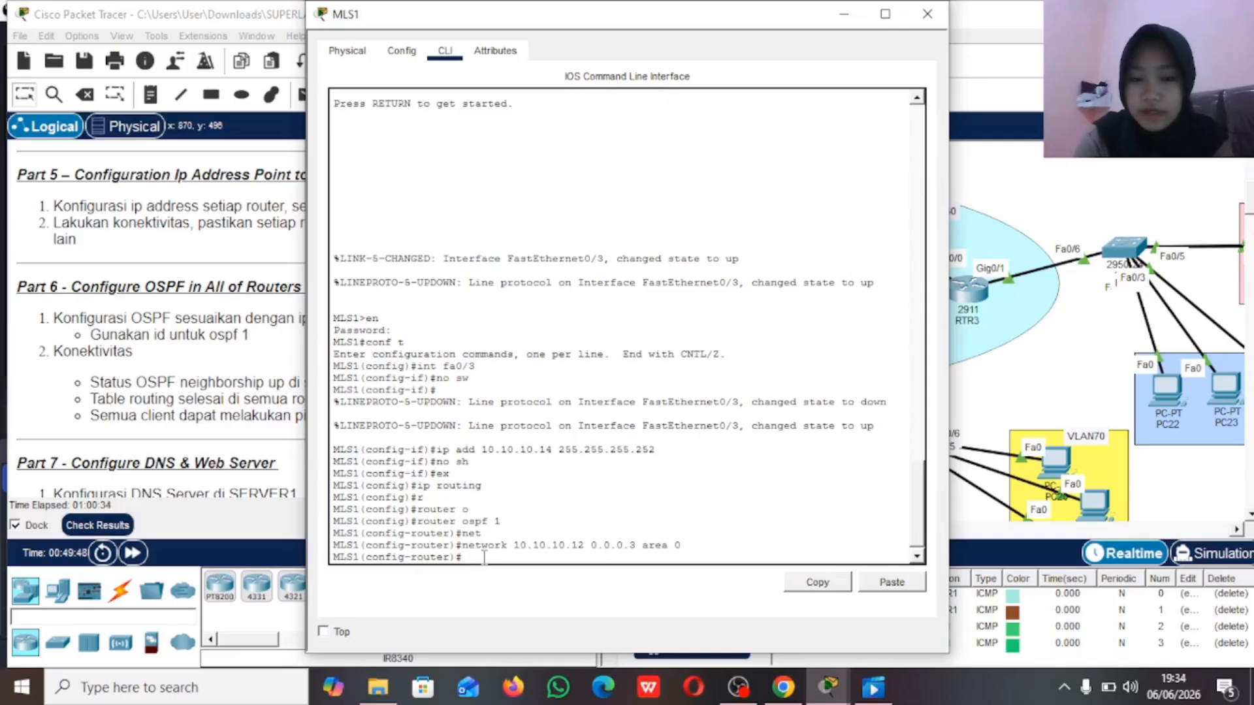
Step: Try to advertise MLS1's 192.168.40 network in OSPF without a wildcard or area
text(net)
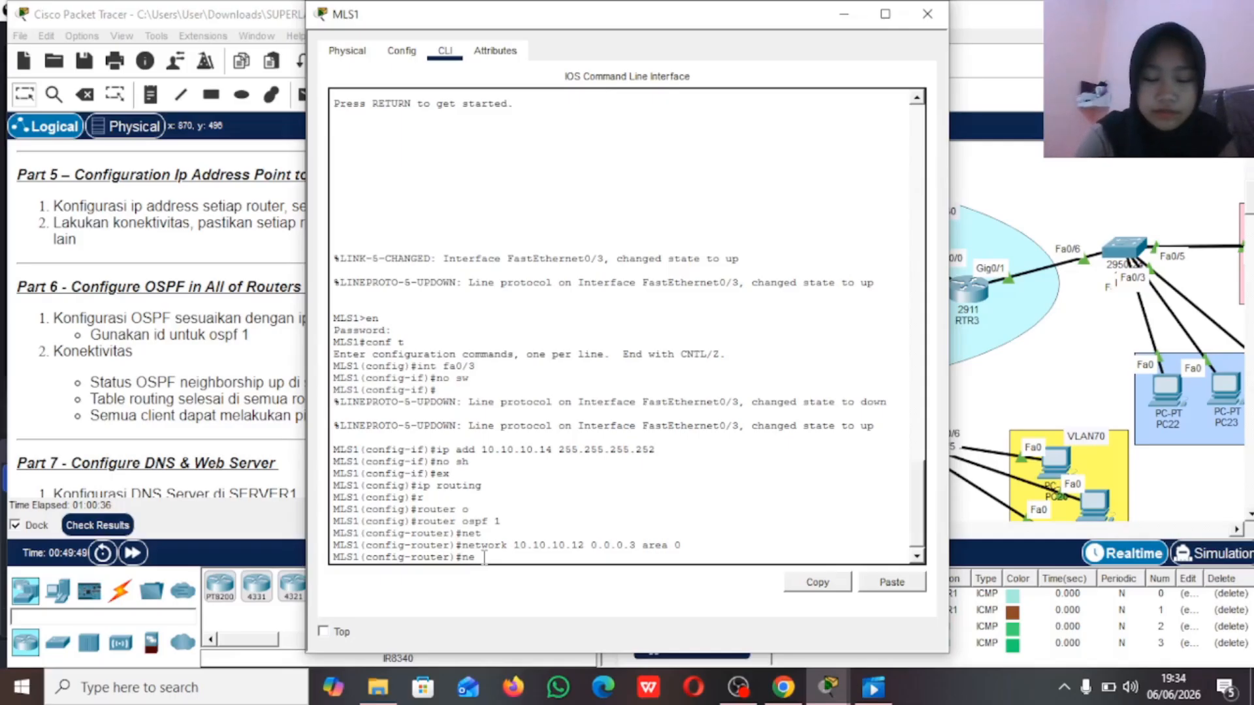
key(Tab)
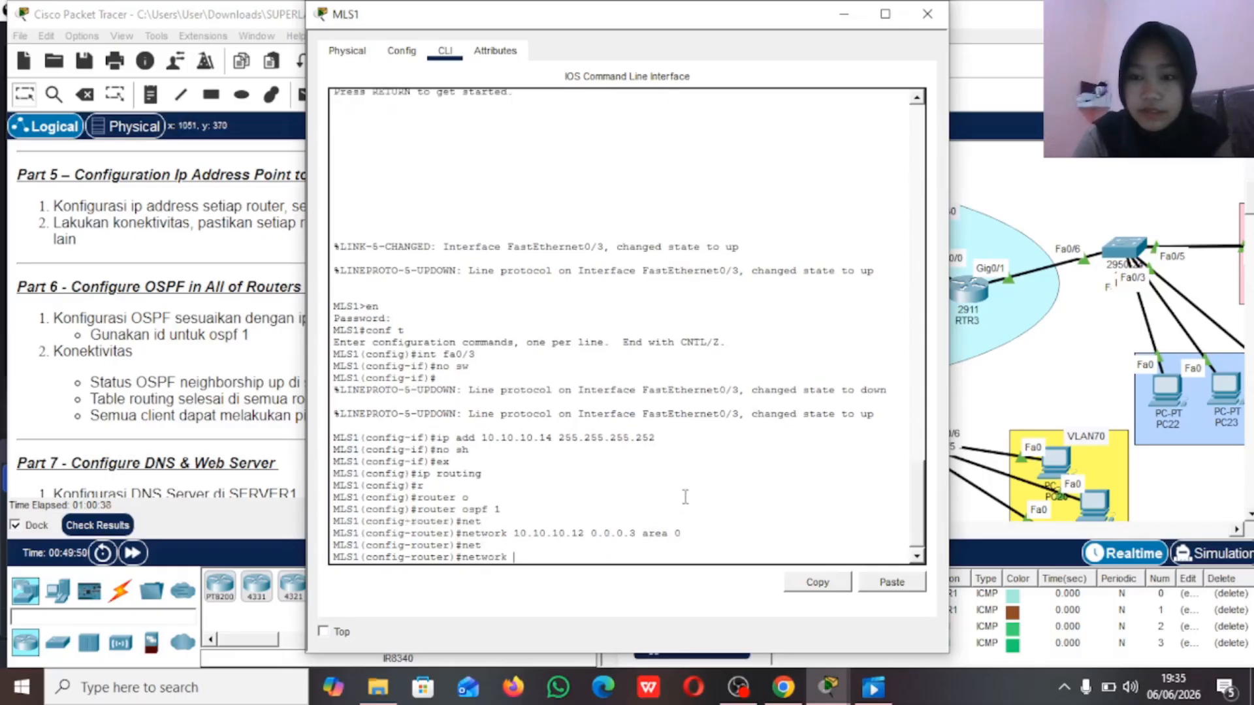
text(192.168)
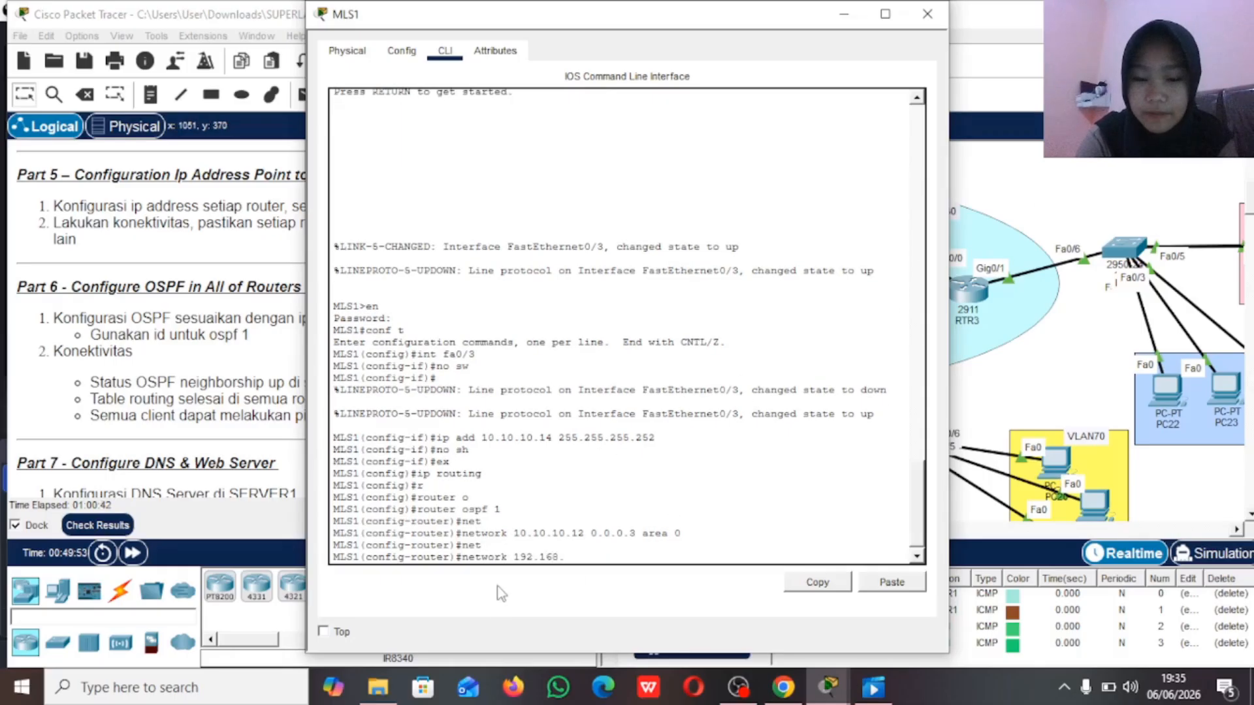
text(.40)
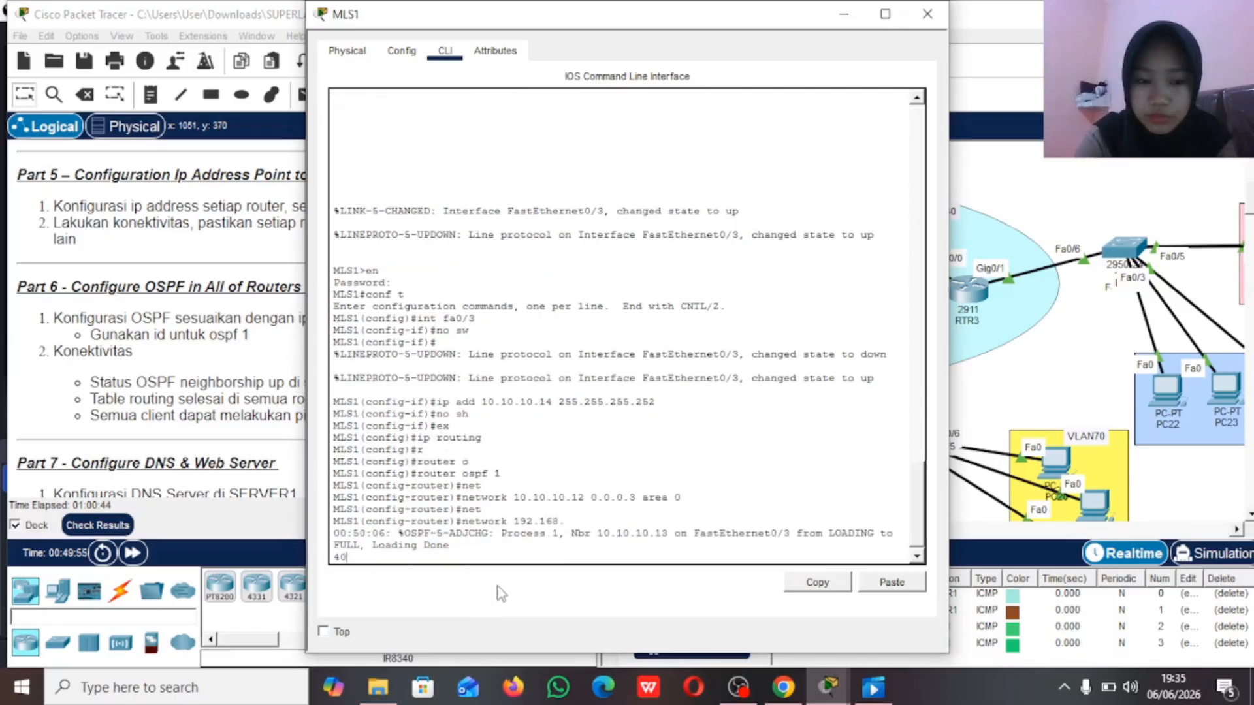
key(Return)
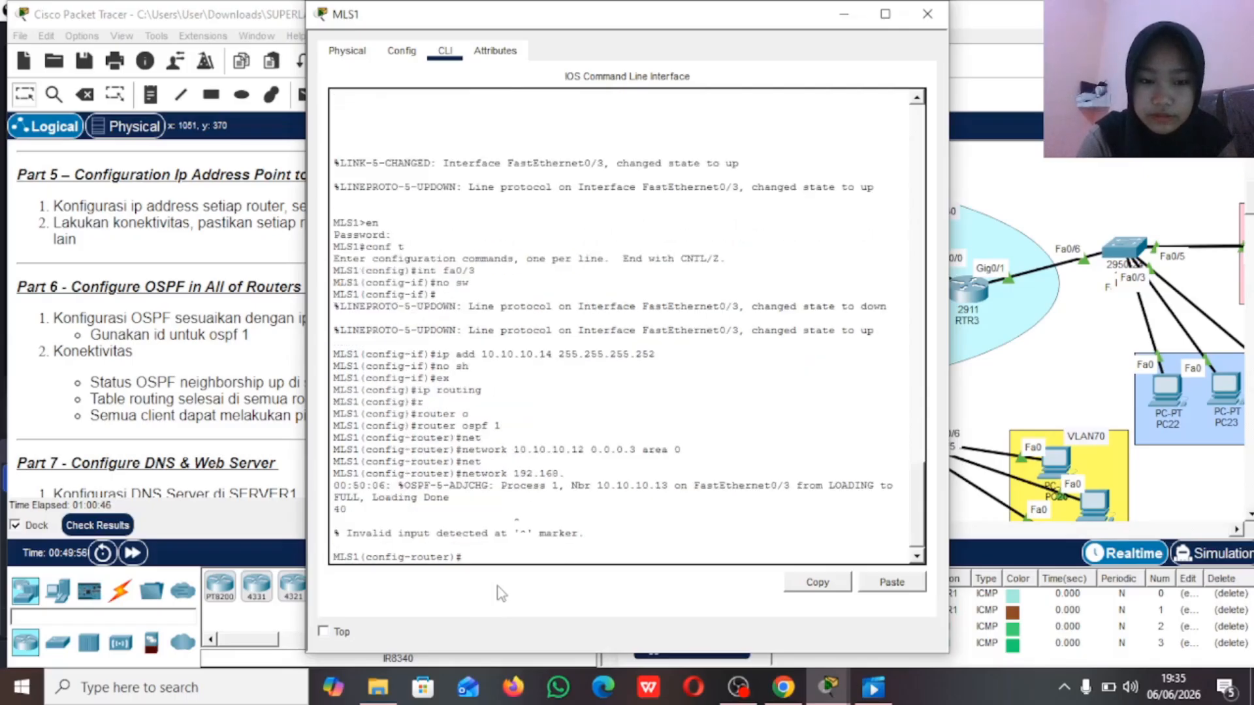
Step: Advertise MLS1's network 192.168.40.0 with wildcard 0.0.0.255 in OSPF area 0
text(net)
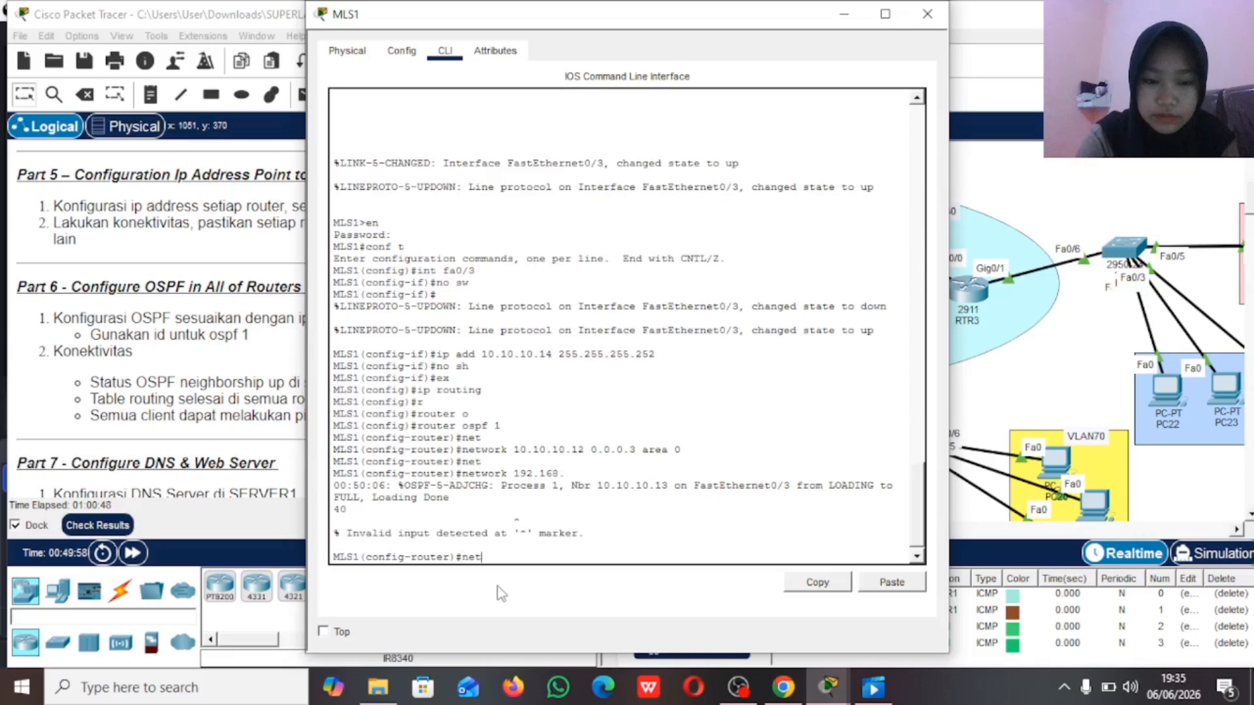
key(Tab)
text(192.)
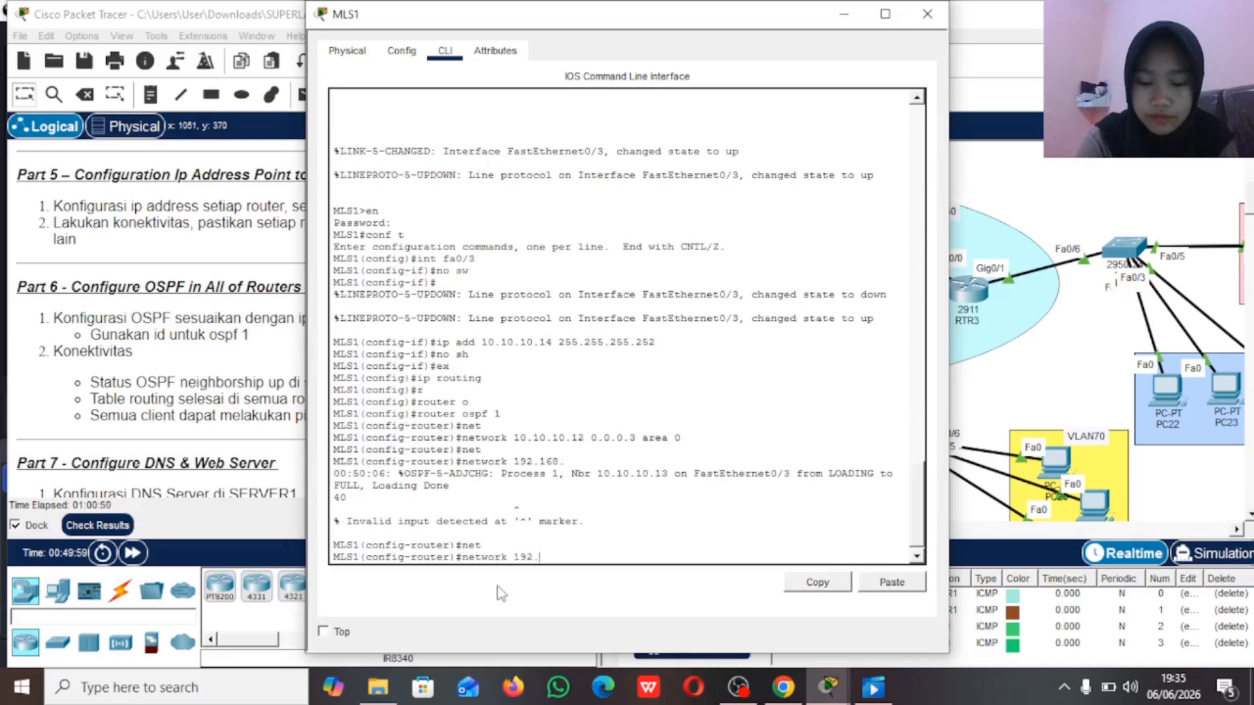
text(168.40)
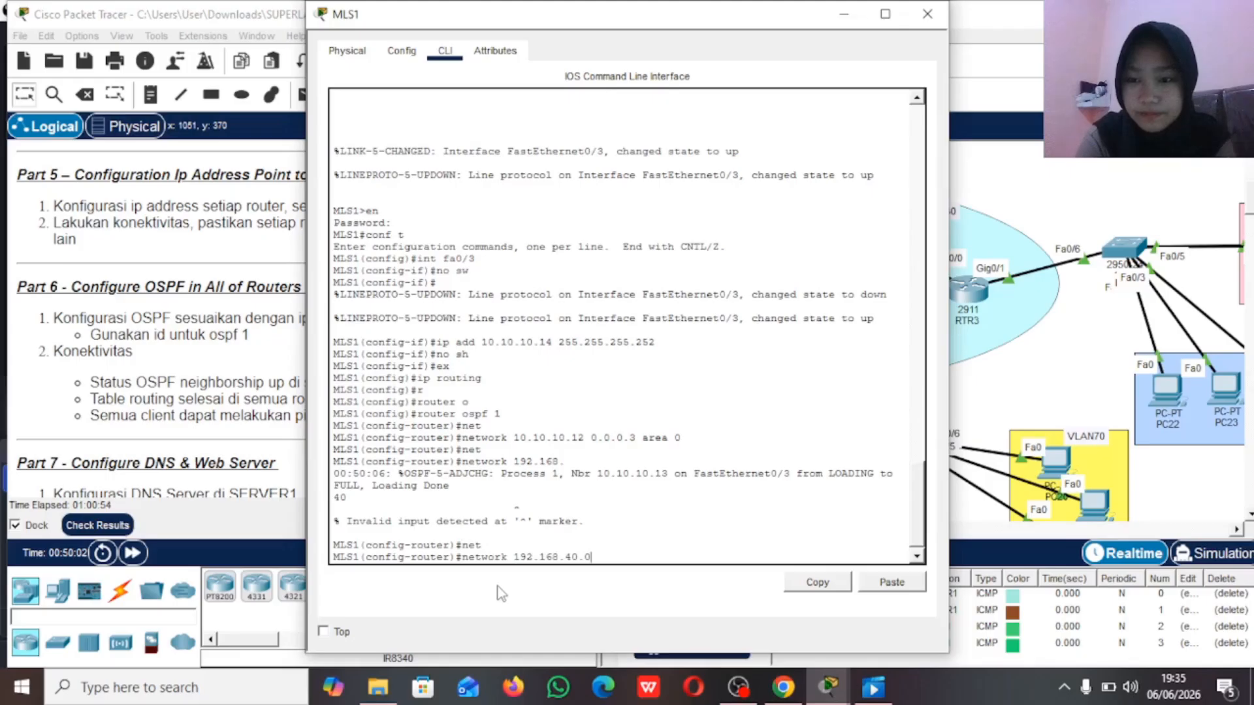
text(.0 0.0)
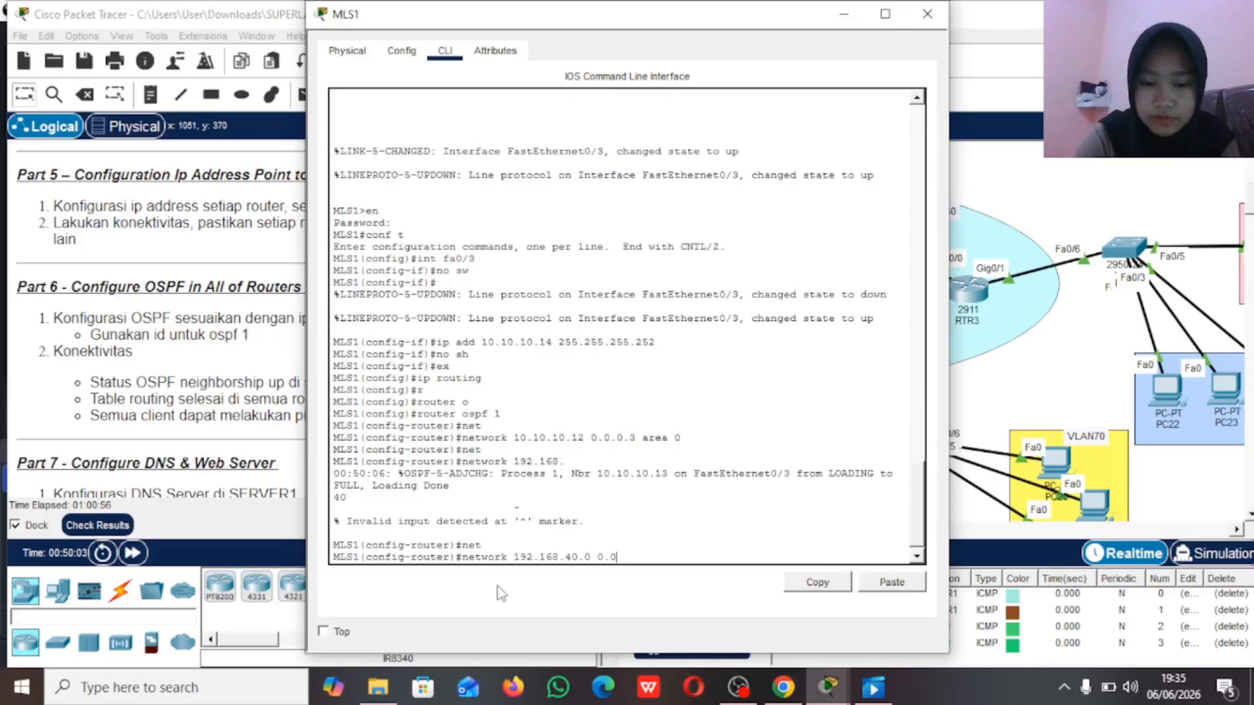
text(.0.255 a)
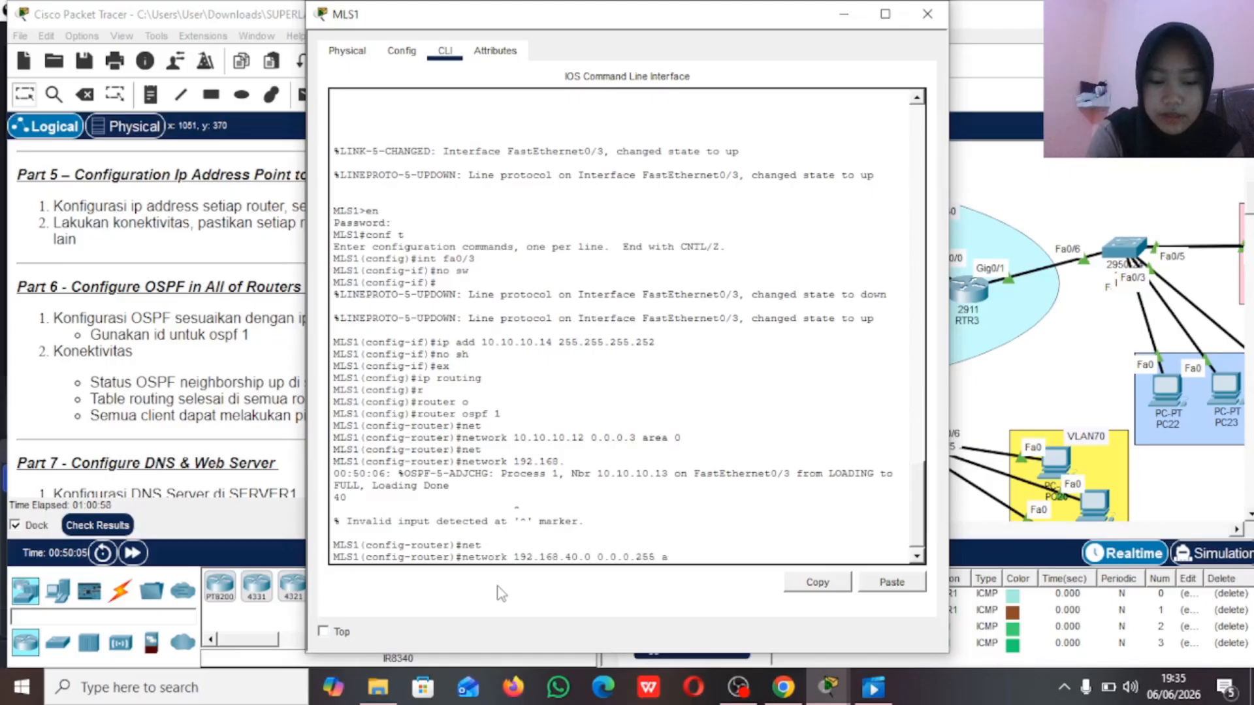
text(rea 0)
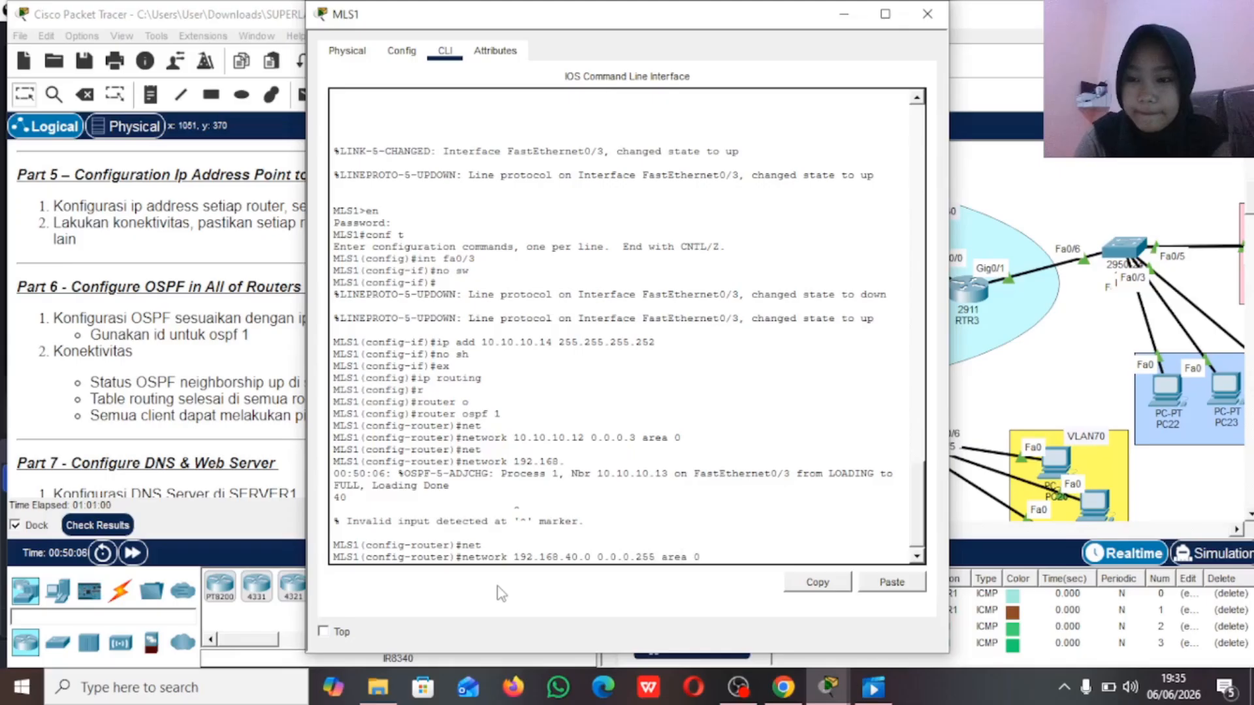
key(Return)
Step: Advertise MLS1's network 192.168.50.0 with wildcard 0.0.0.255 in OSPF area 0
key(Up)
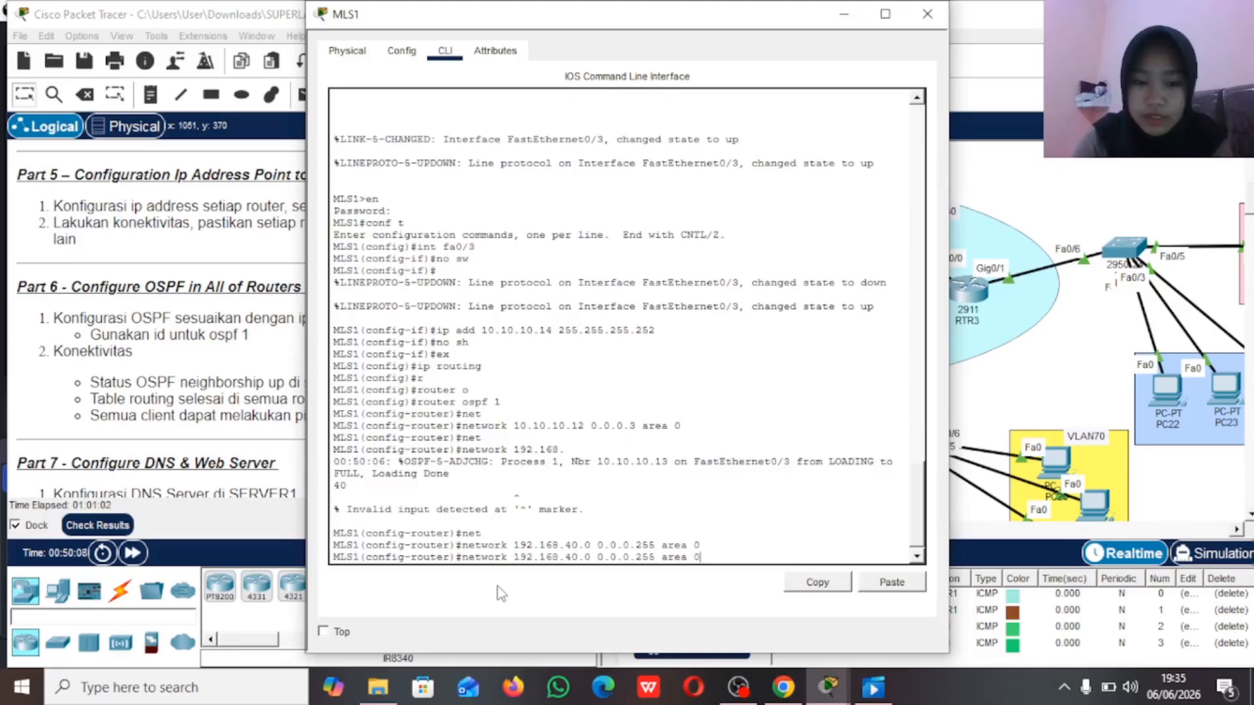
key(Left)
key(Left)
key(Left)
key(Left)
key(Left)
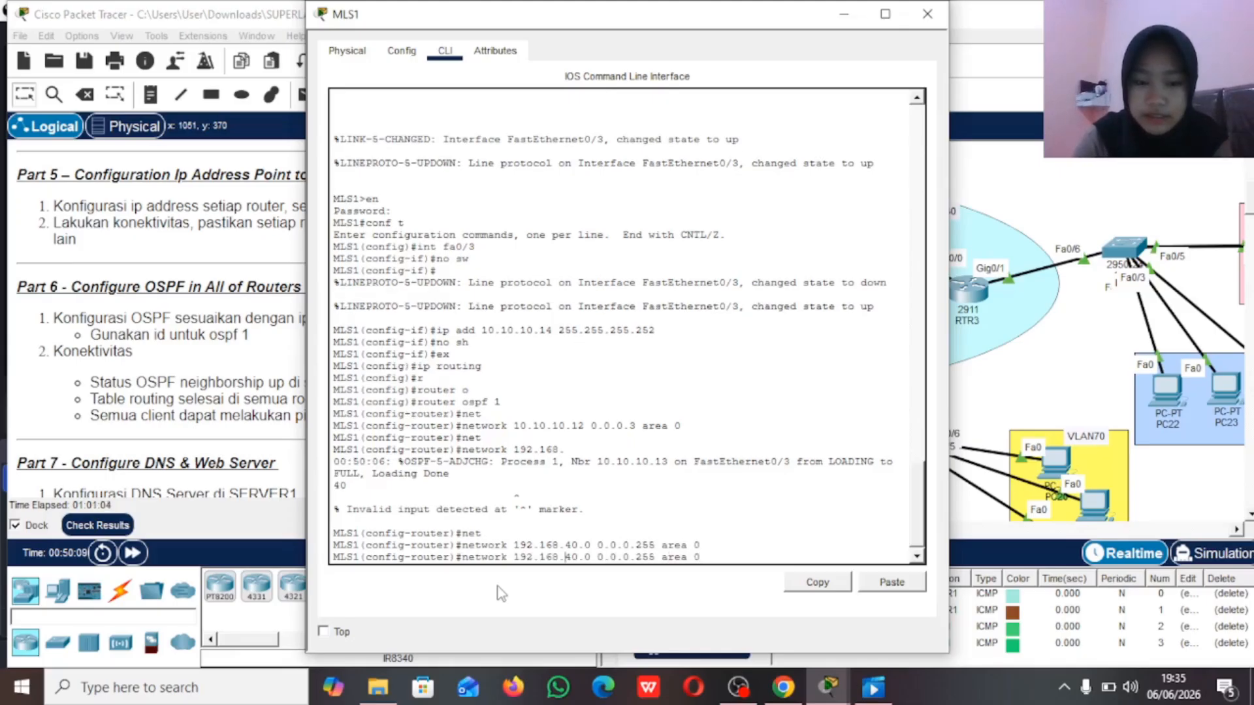
key(Left)
key(Left)
key(Left)
key(Left)
key(Left)
key(Left)
key(Left)
key(Left)
key(Left)
key(Left)
key(Left)
key(Left)
key(Left)
key(Left)
key(Left)
key(BackSpace)
text(5)
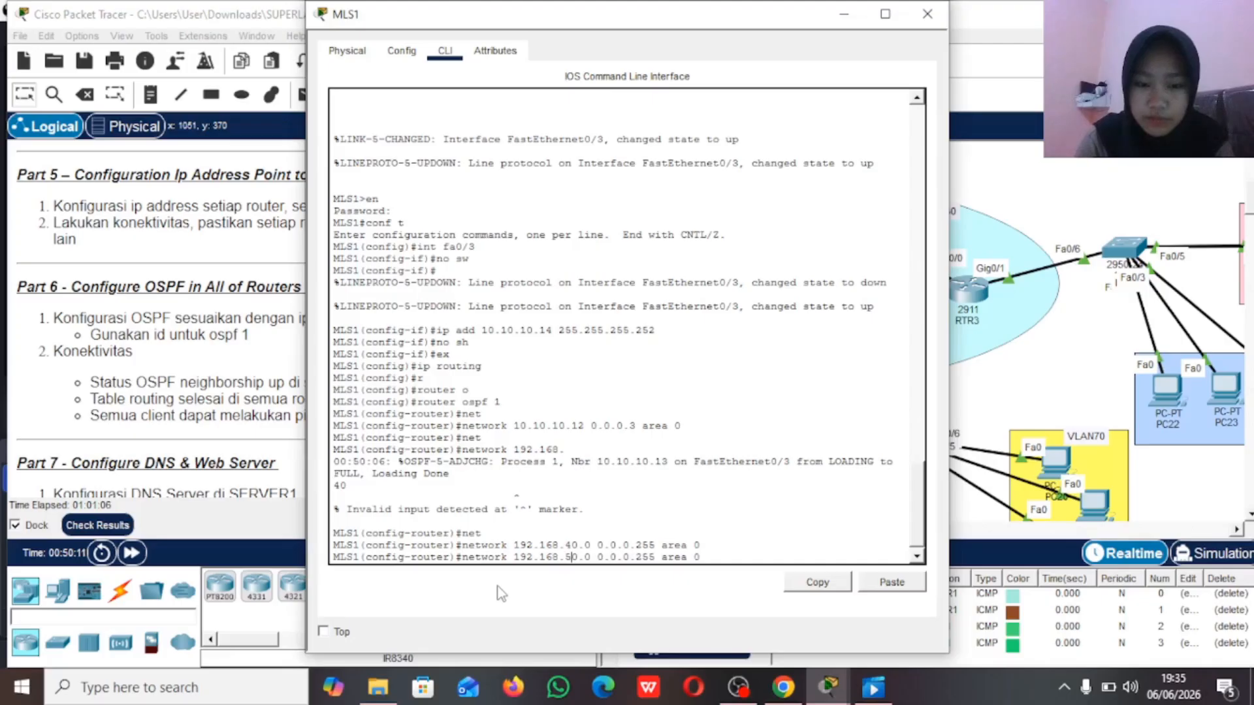
key(Return)
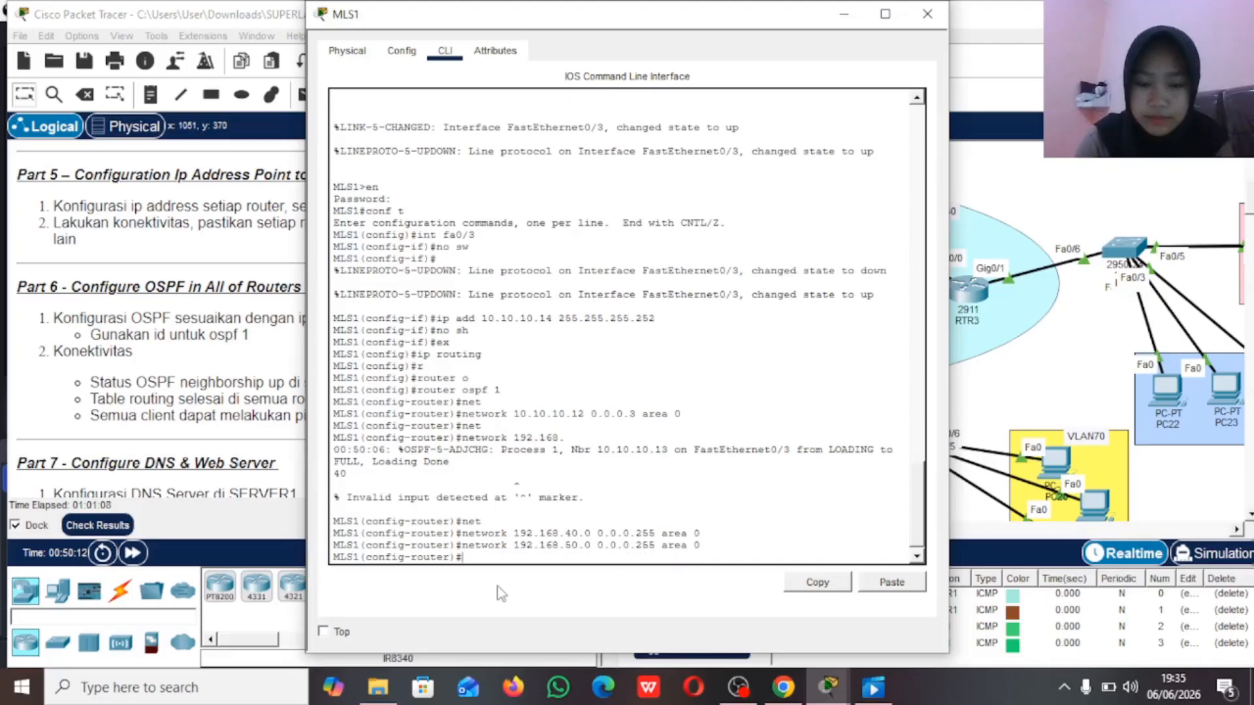
Step: Advertise MLS1's network 192.168.60.0 with wildcard 0.0.0.255 in OSPF area 0
key(Up)
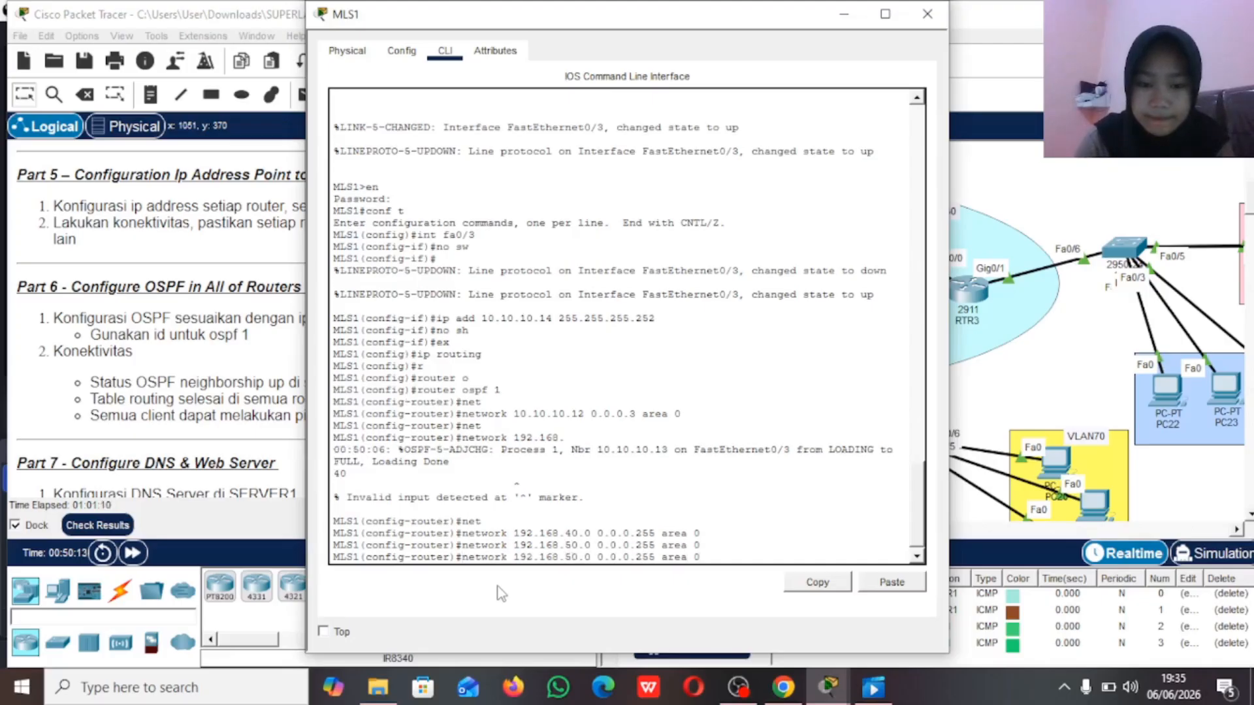
key(Delete)
text(6)
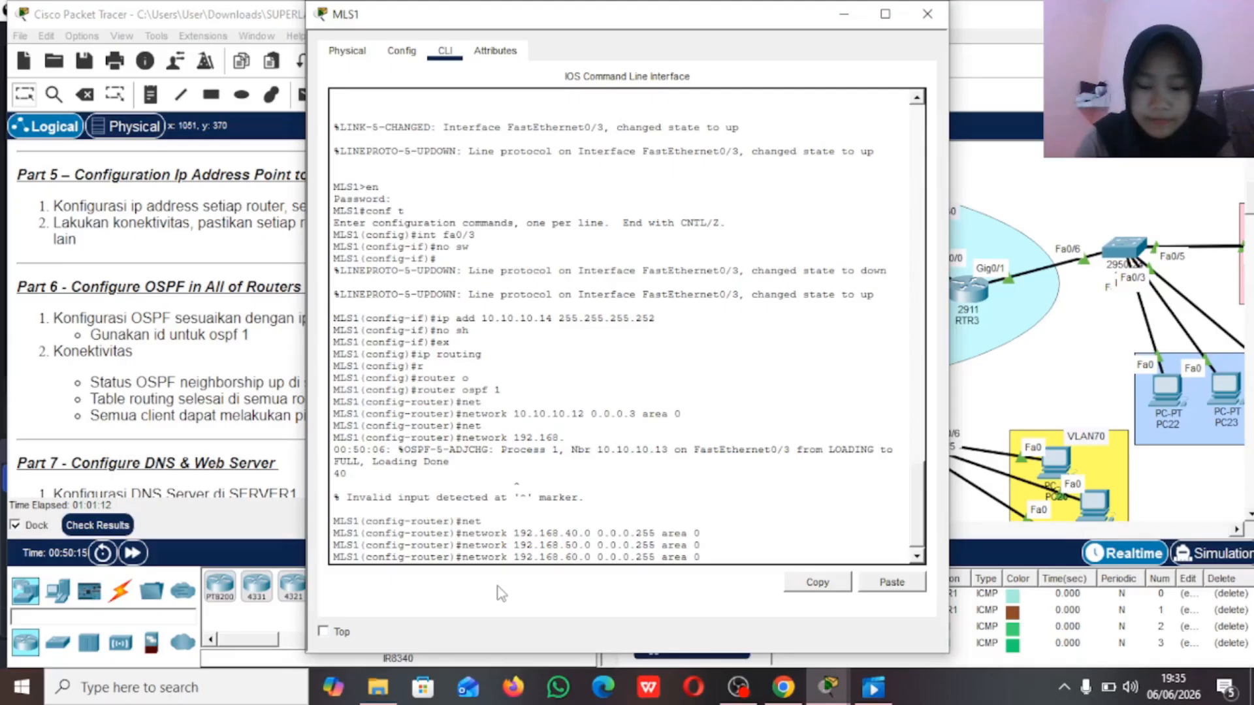
key(Return)
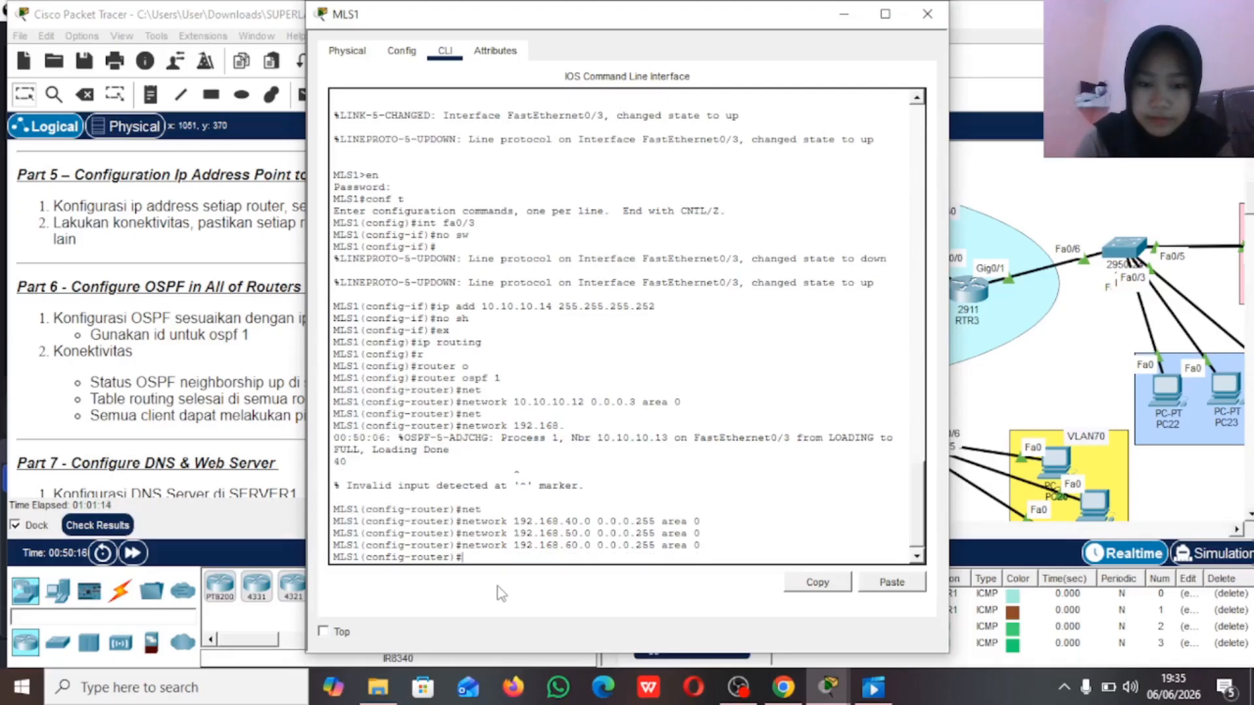
Step: Advertise MLS1's network 192.168.70.0 with wildcard 0.0.0.255 in OSPF area 0 and return to the topology
key(Up)
key(Left)
key(Left)
key(Left)
key(Left)
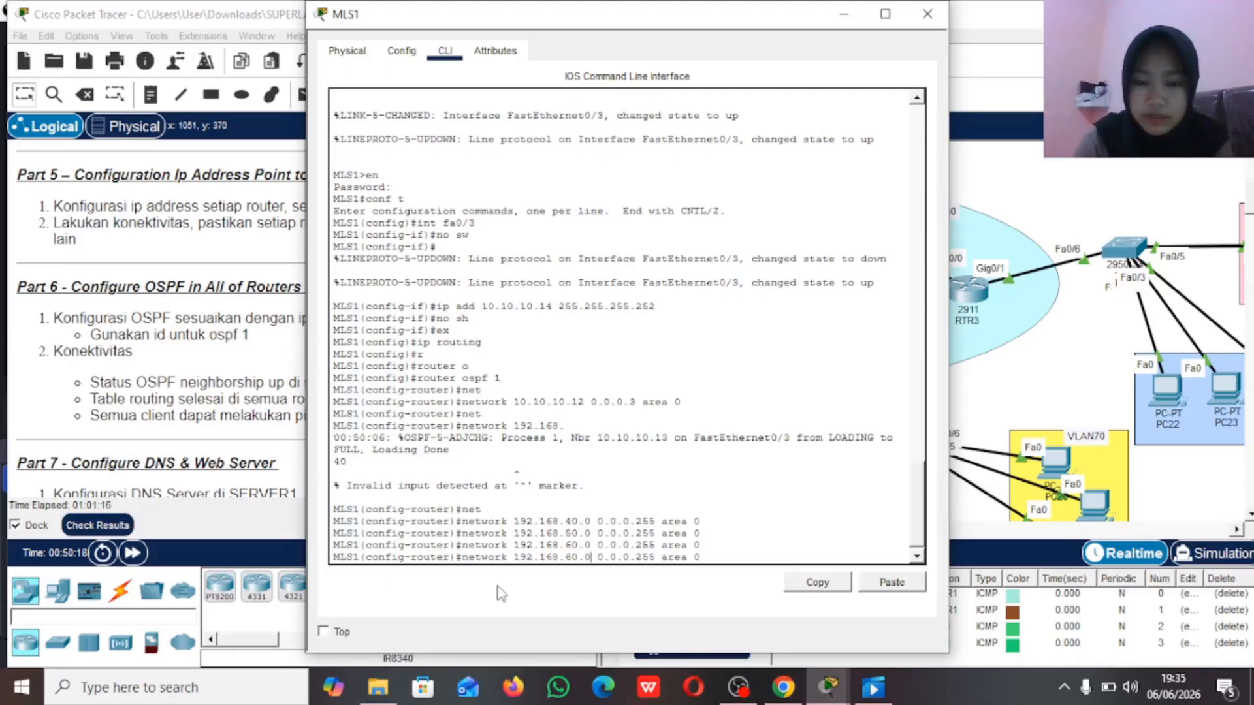
key(Left)
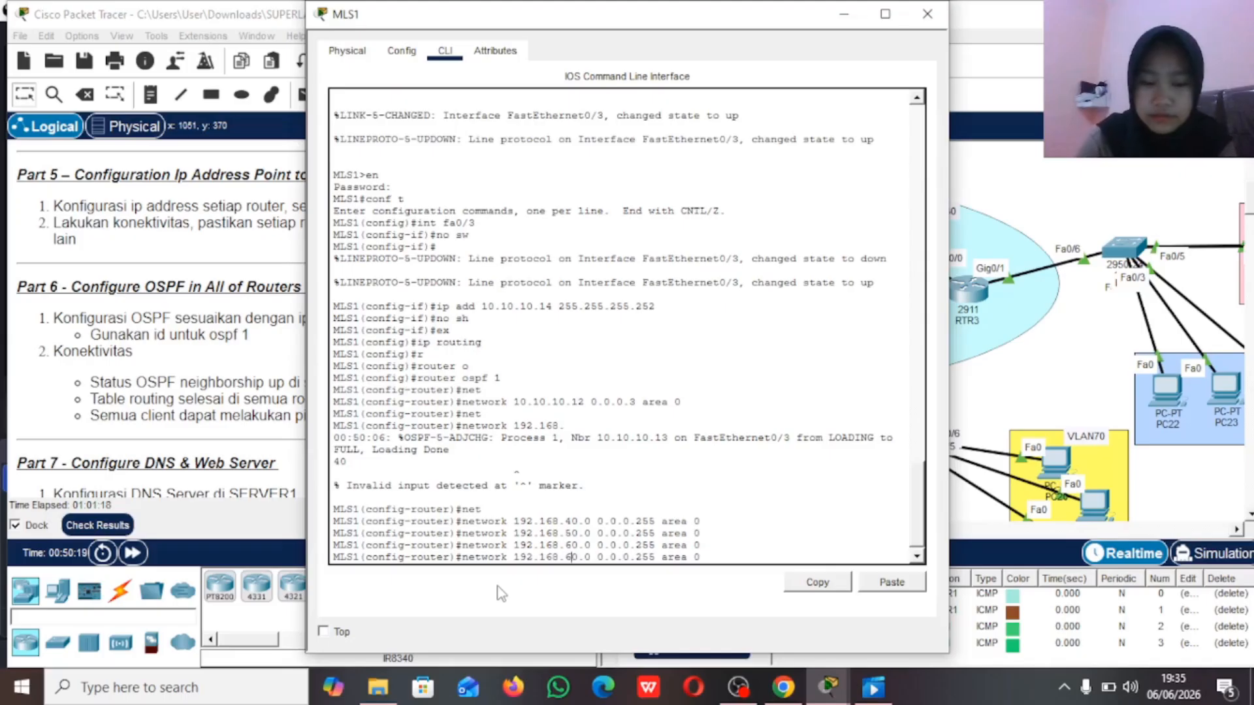
key(BackSpace)
text(7)
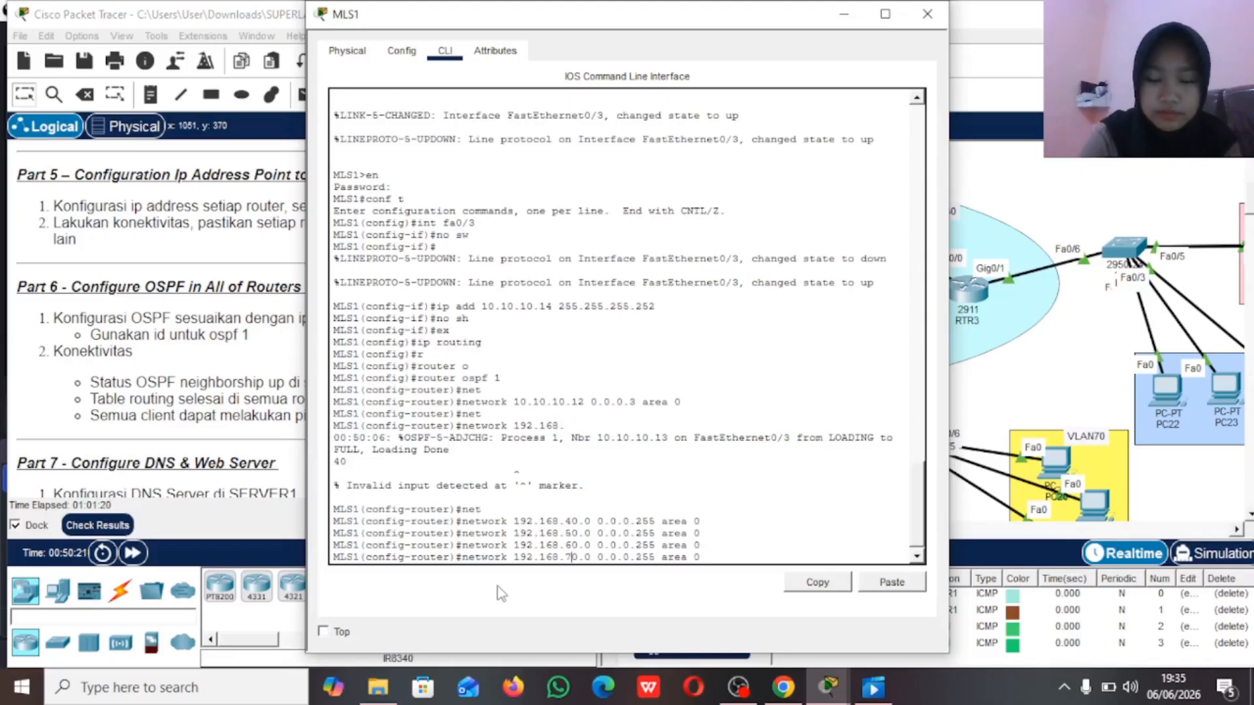
key(Return)
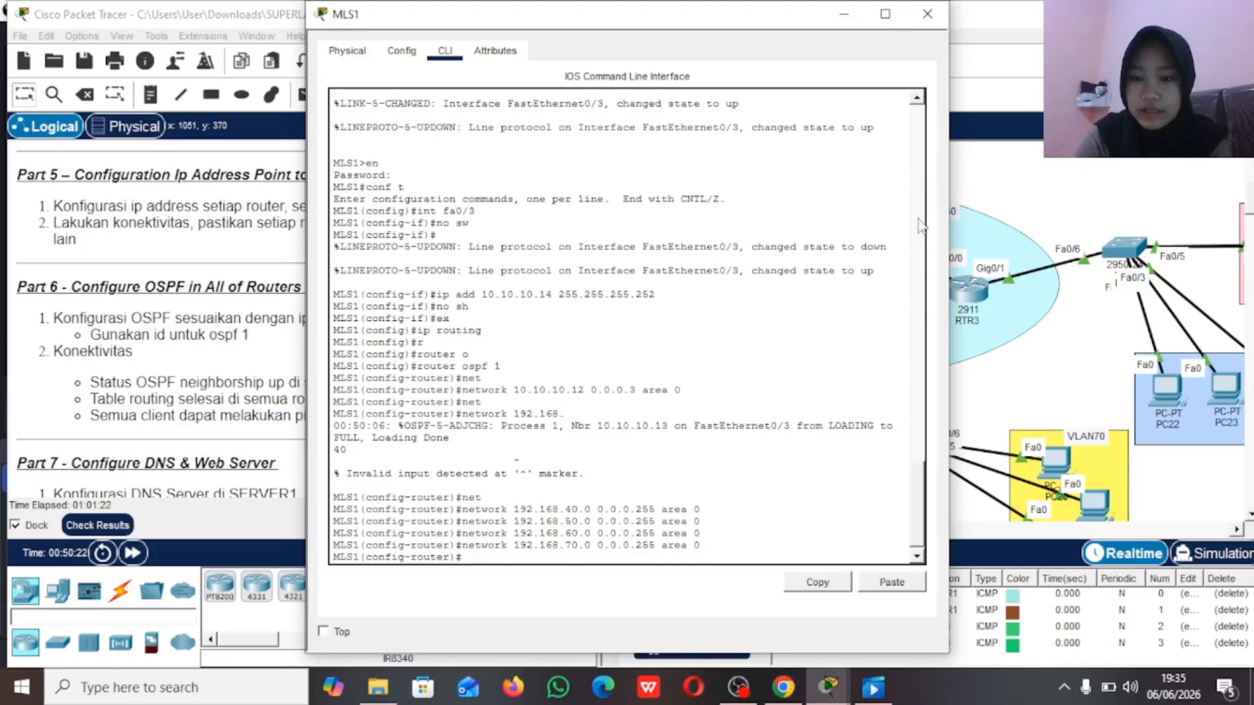
click(927, 14)
Step: Open the command line of multilayer switch MLS2 and enable IP routing with the ip routing command
scroll(744, 406, left, 5)
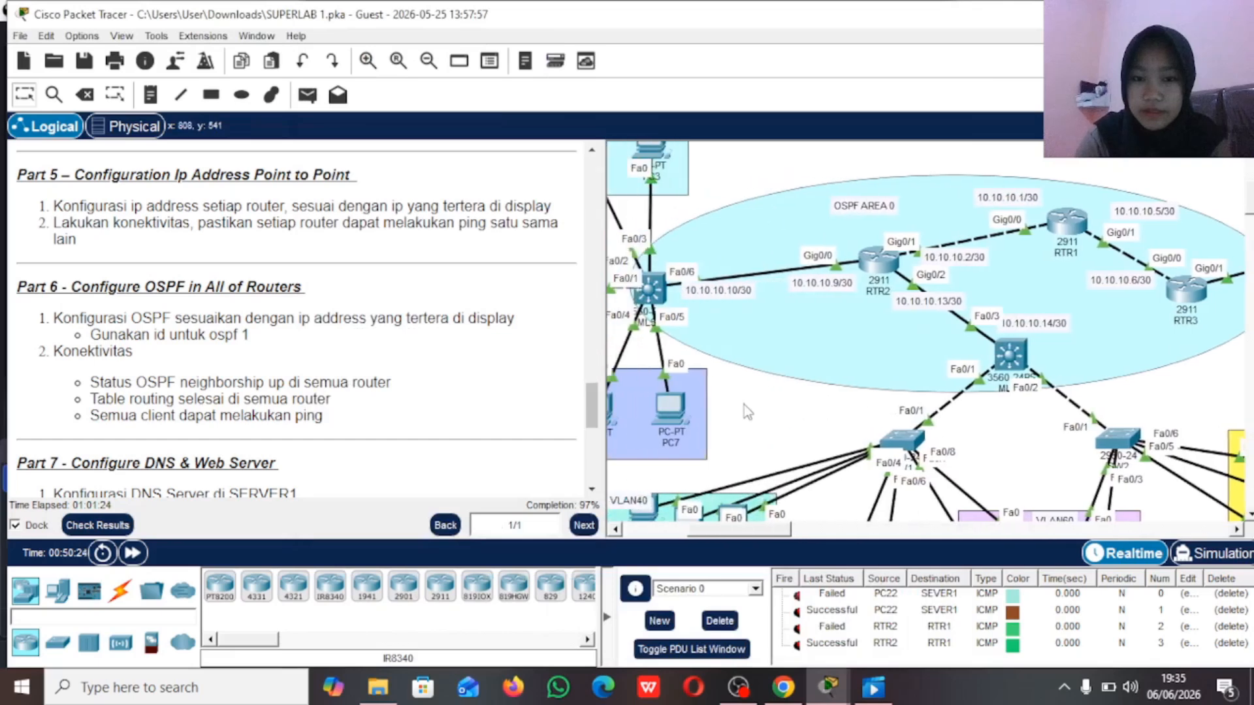
click(746, 299)
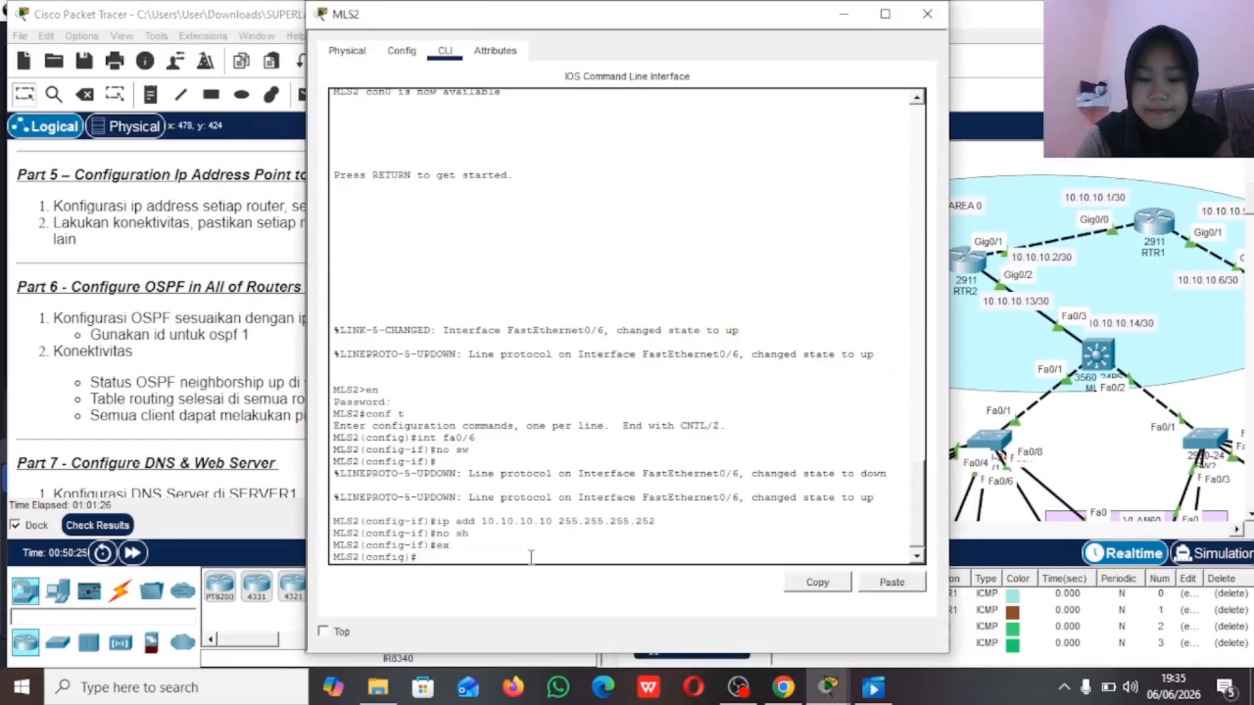
text(r)
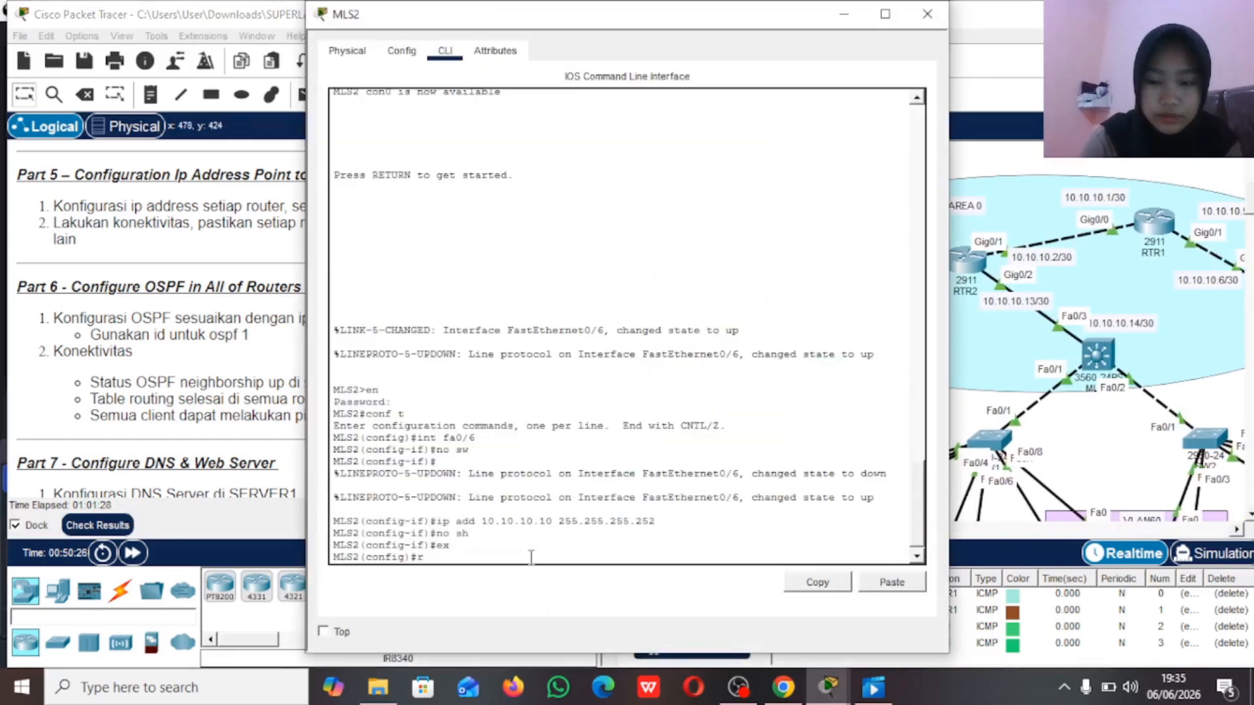
key(BackSpace)
text(ip r)
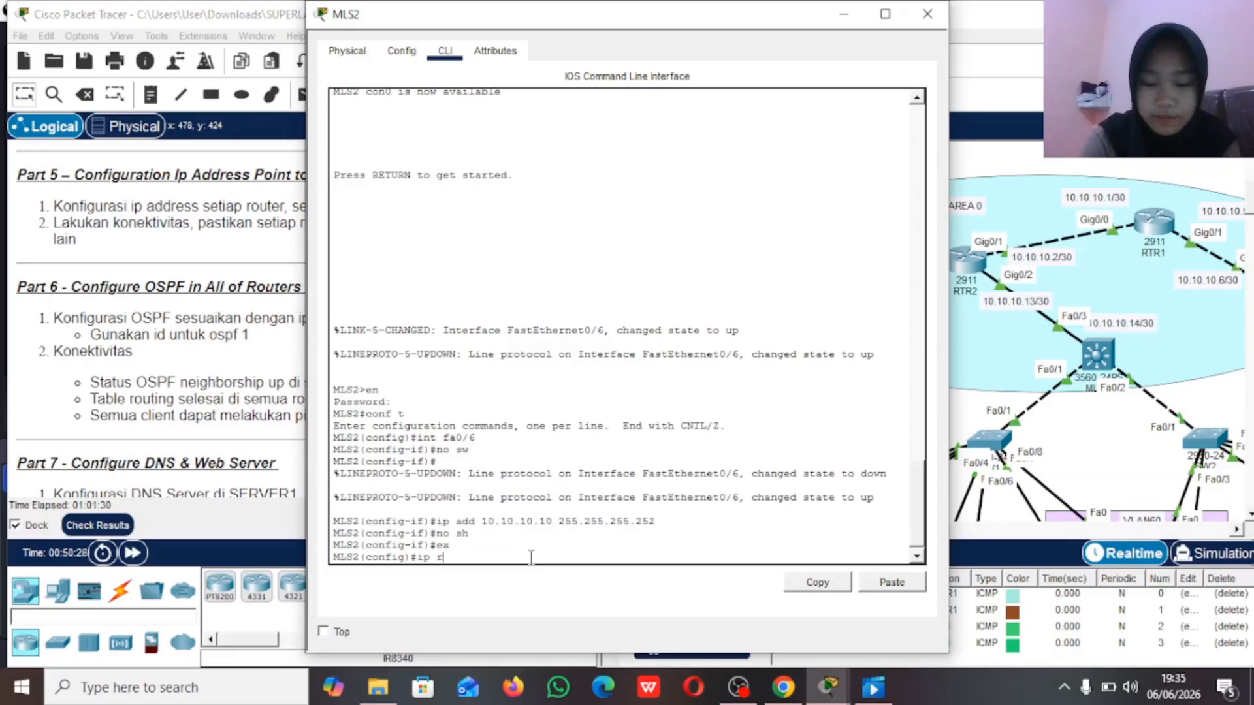
text(puting)
key(BackSpace)
key(BackSpace)
key(BackSpace)
key(BackSpace)
key(BackSpace)
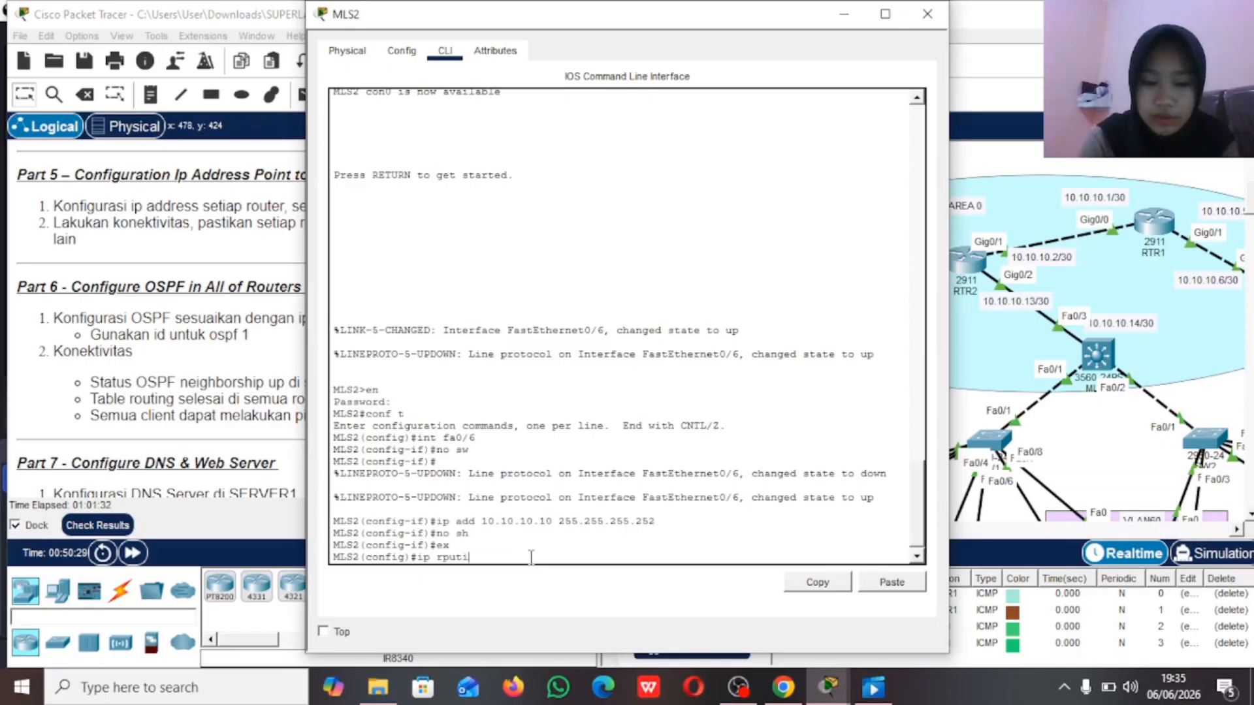
key(BackSpace)
key(BackSpace)
key(BackSpace)
key(BackSpace)
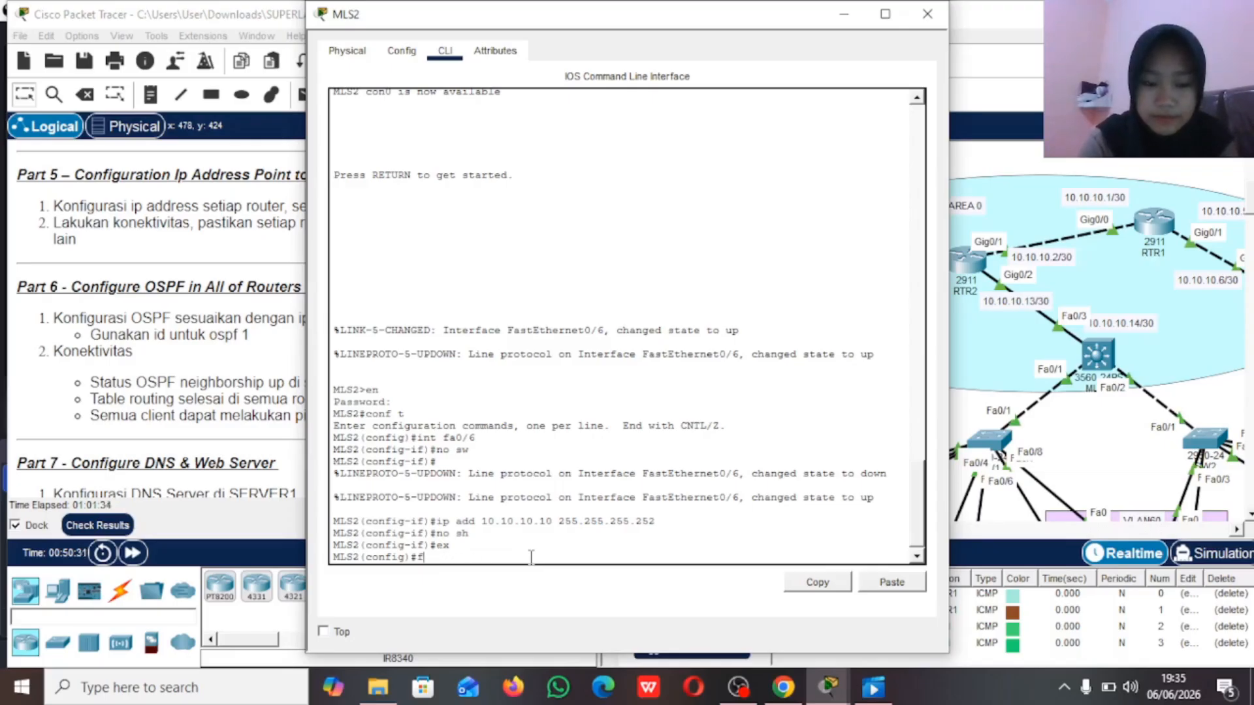
text(p r)
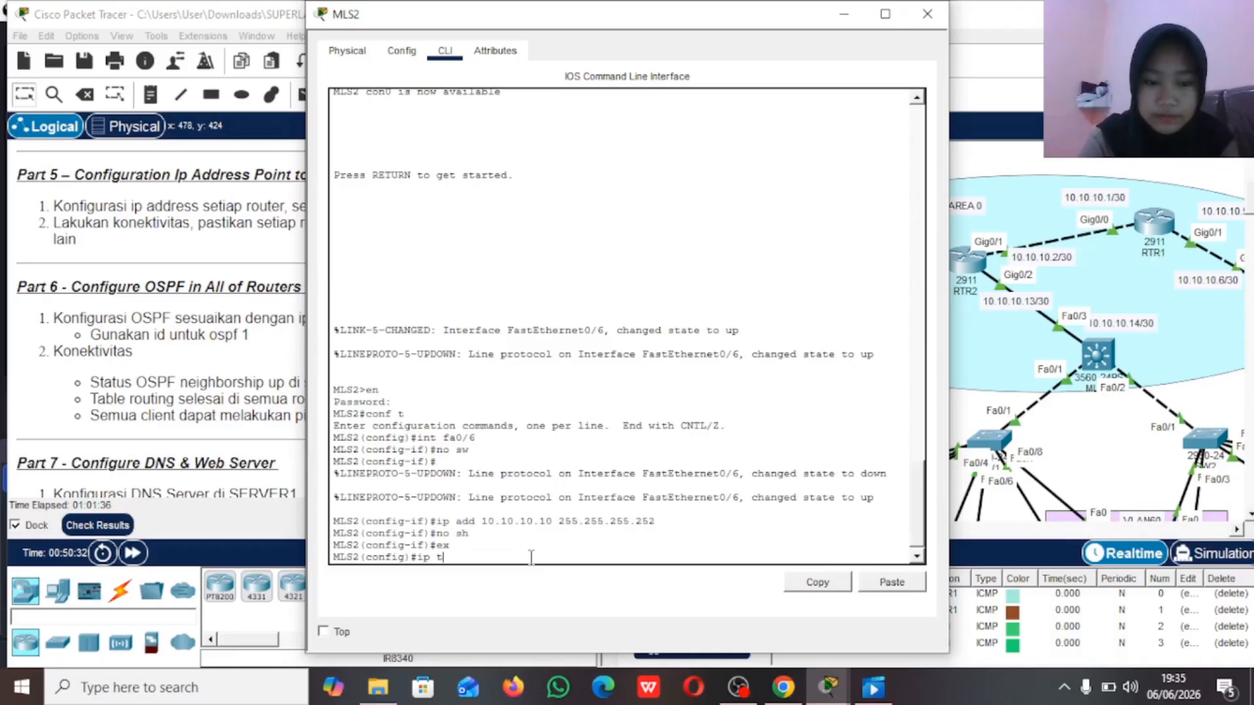
text(out)
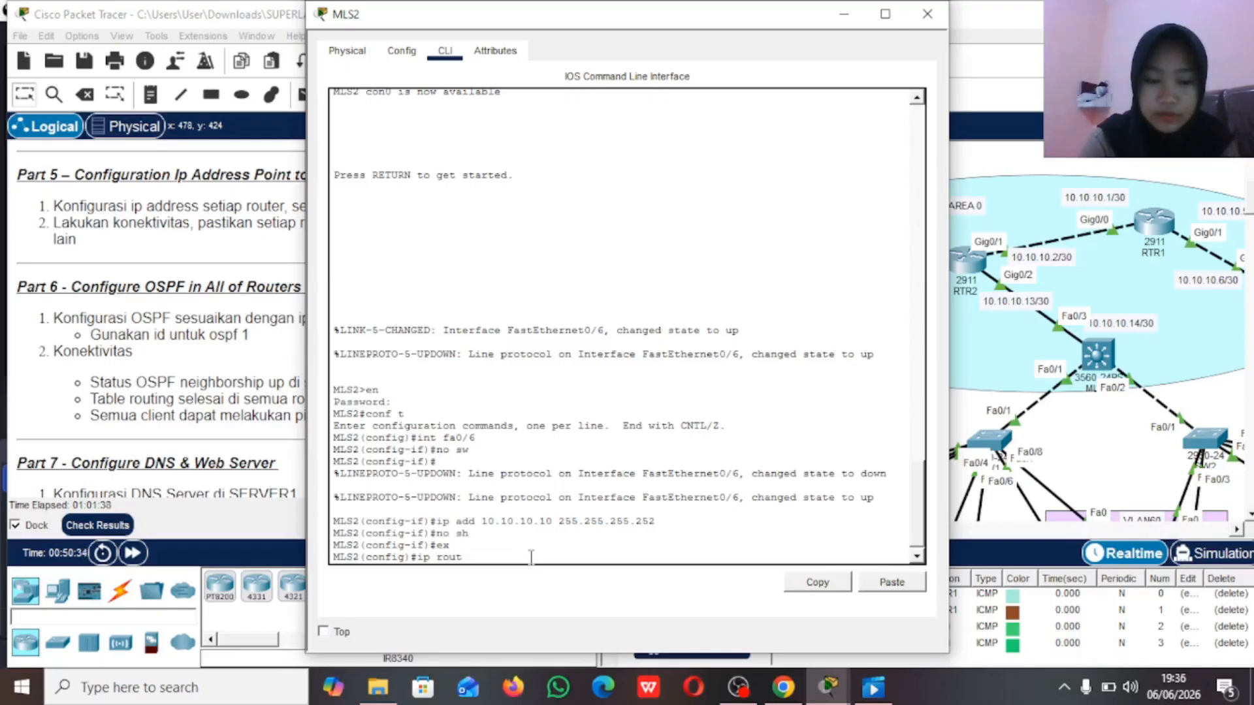
text(inh)
key(Return)
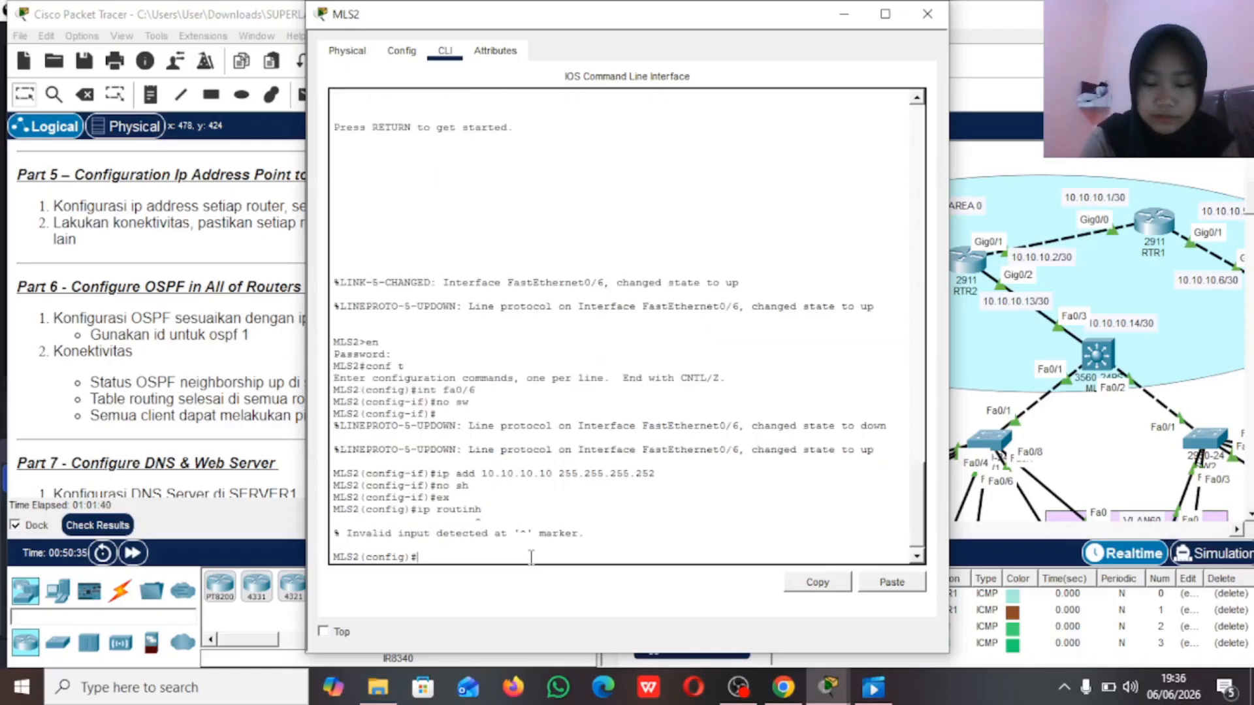
key(Up)
key(Return)
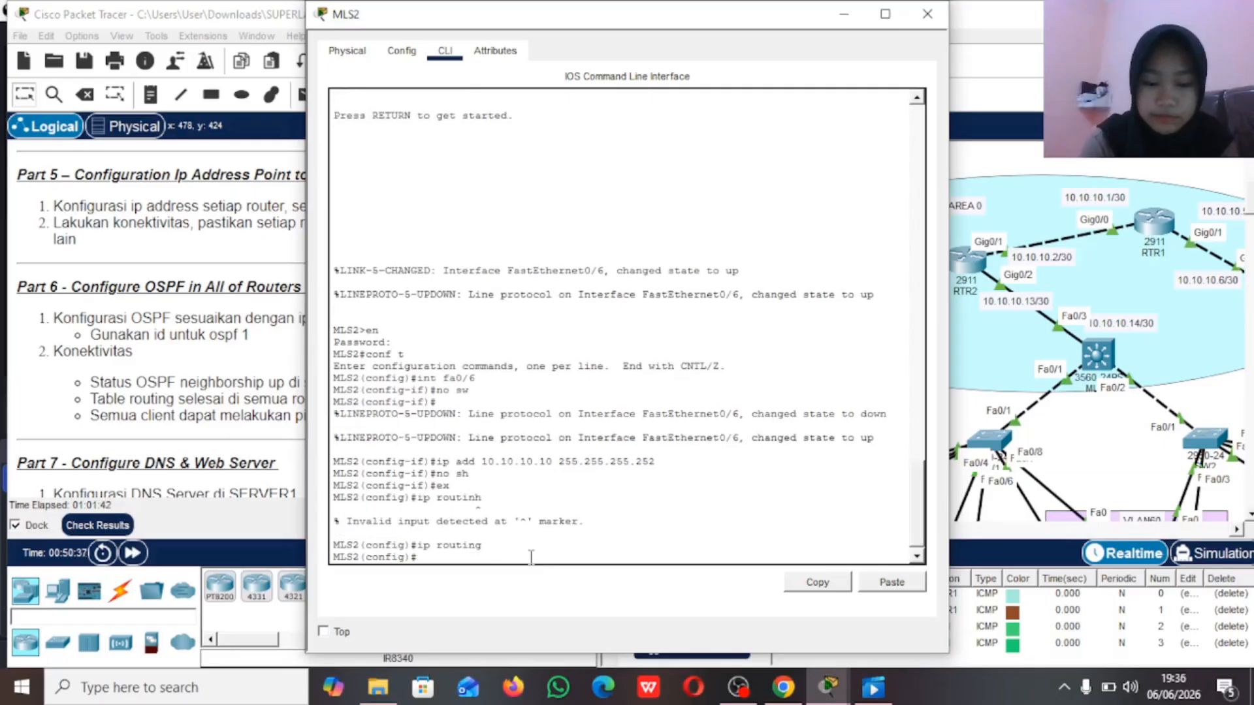
Step: Start OSPF process 1 on MLS2 and enter its router configuration mode
key(BackSpace)
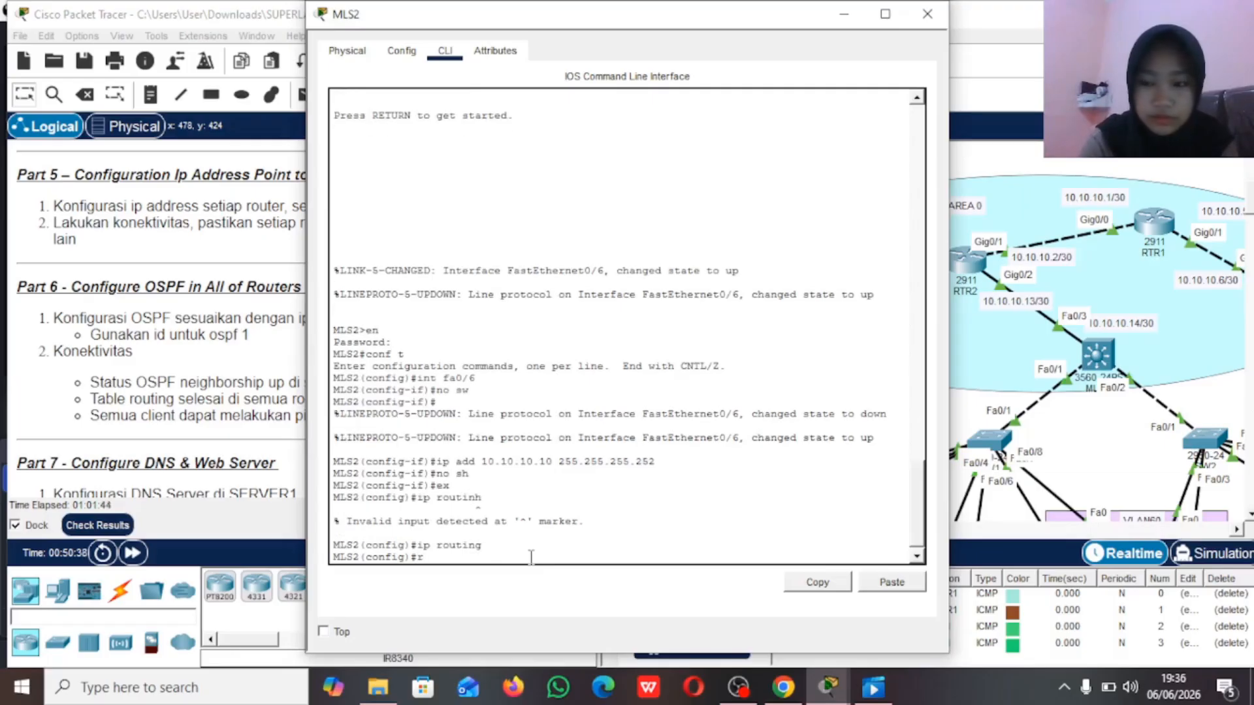
text(r)
key(Tab)
text(outer)
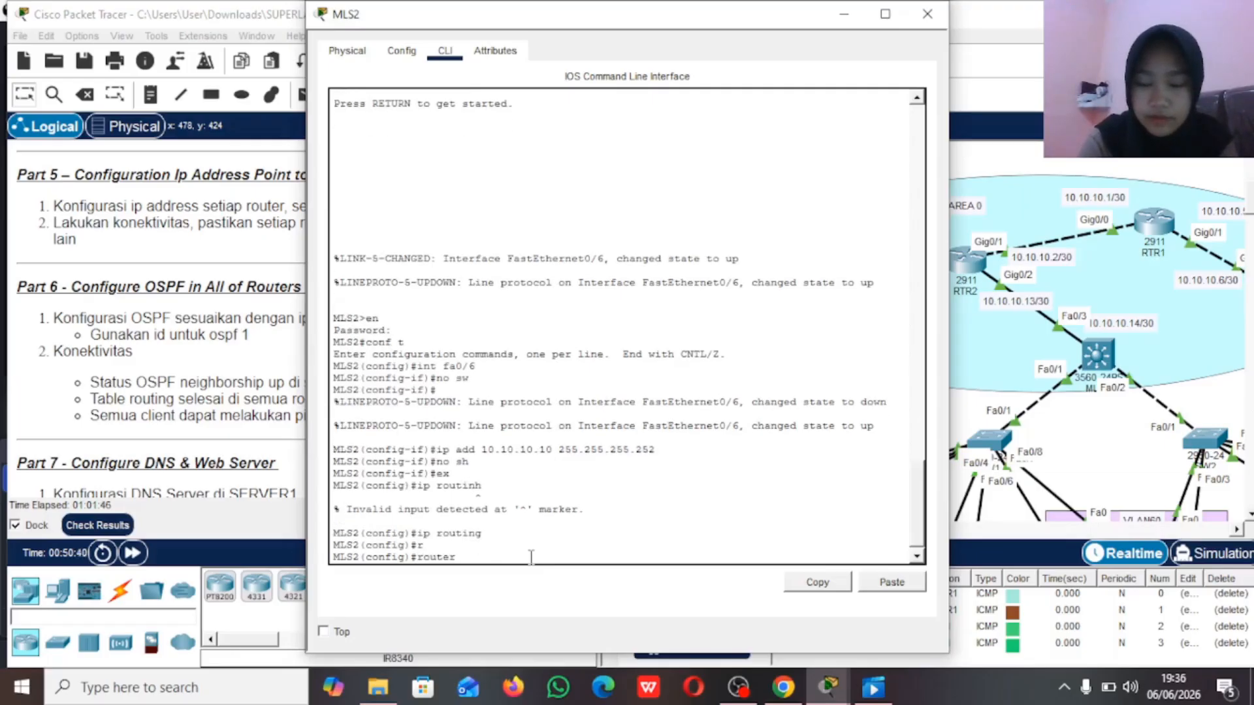
text( o)
key(Tab)
text(1)
key(Return)
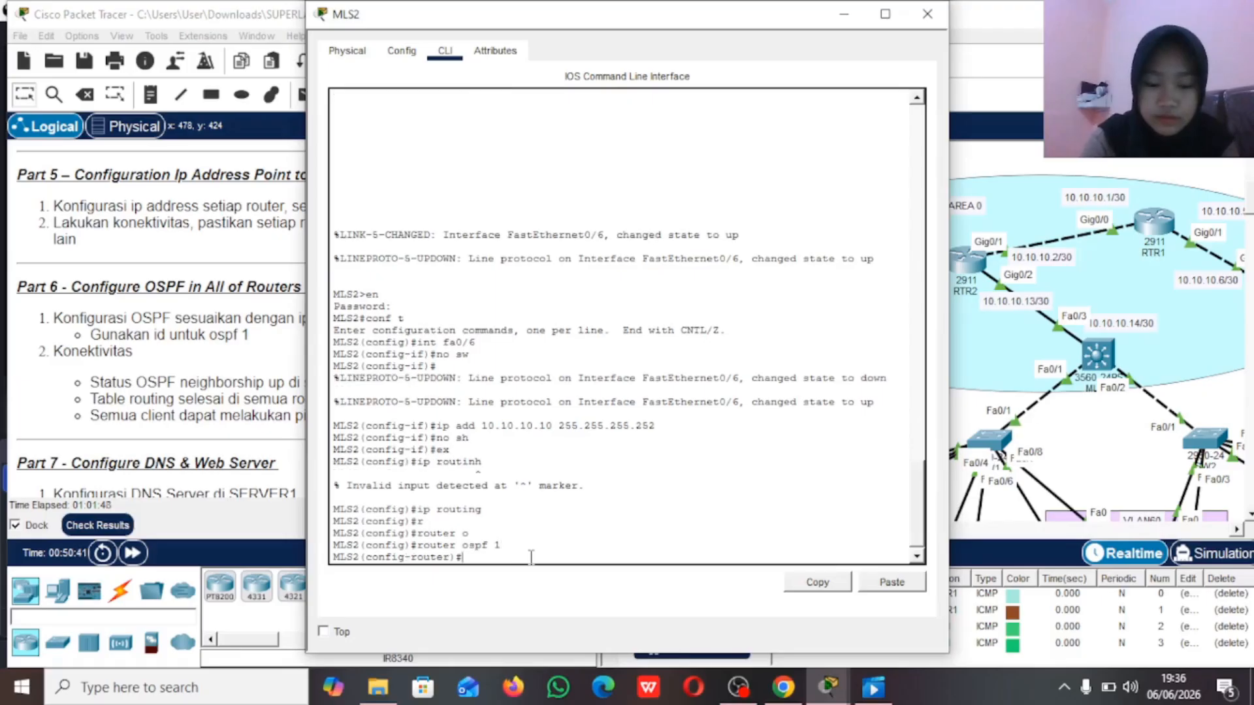
Step: Advertise MLS2's point-to-point network 10.10.10.8 with wildcard 0.0.0.3 in OSPF area 0
text(net)
key(Tab)
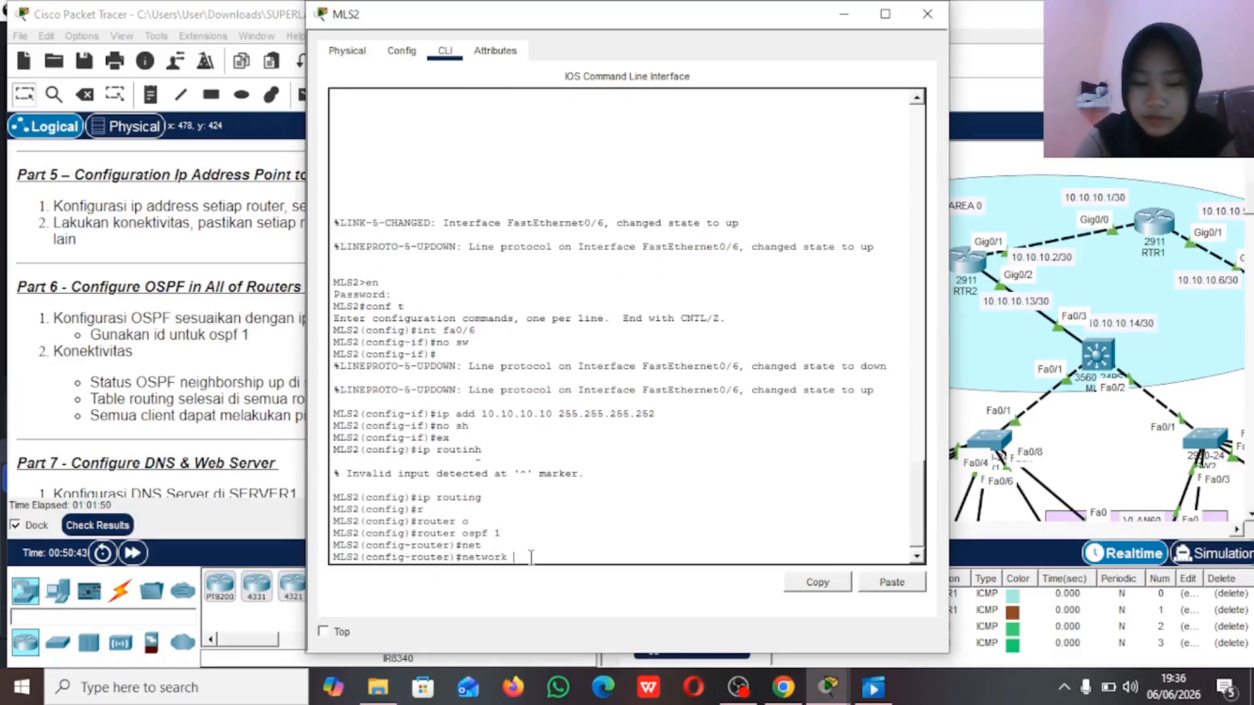
text(10.10.10.)
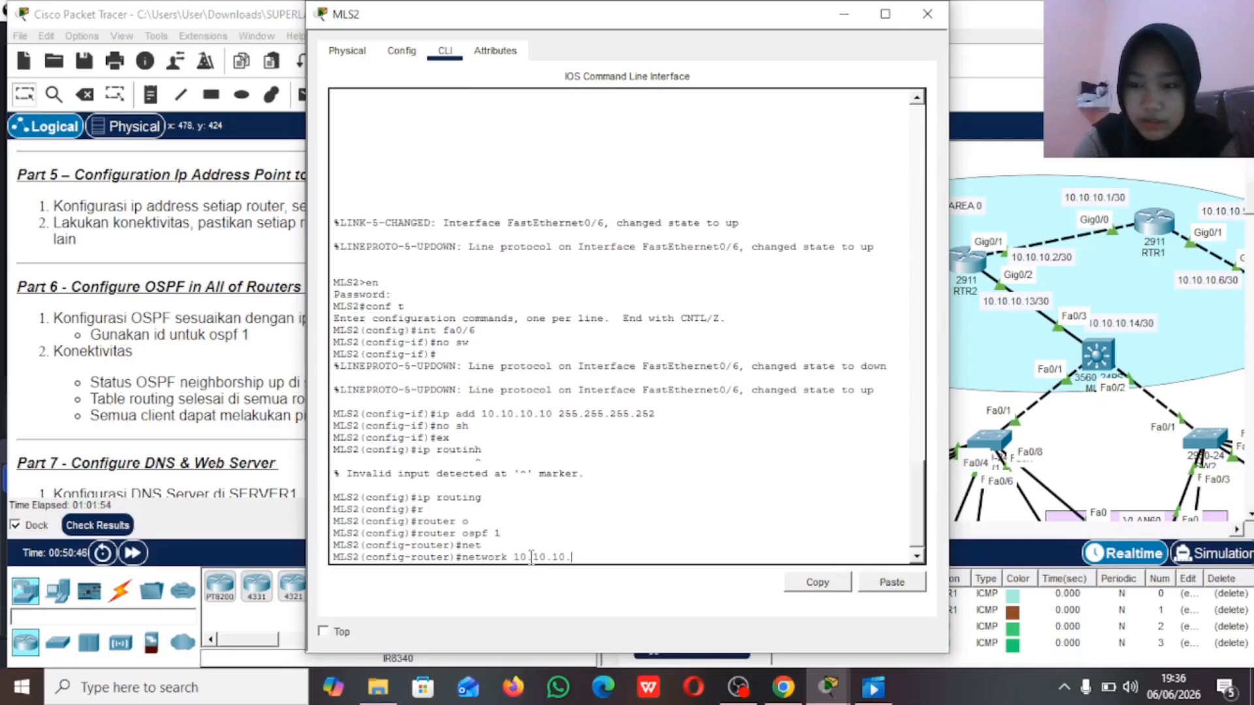
text(8 0)
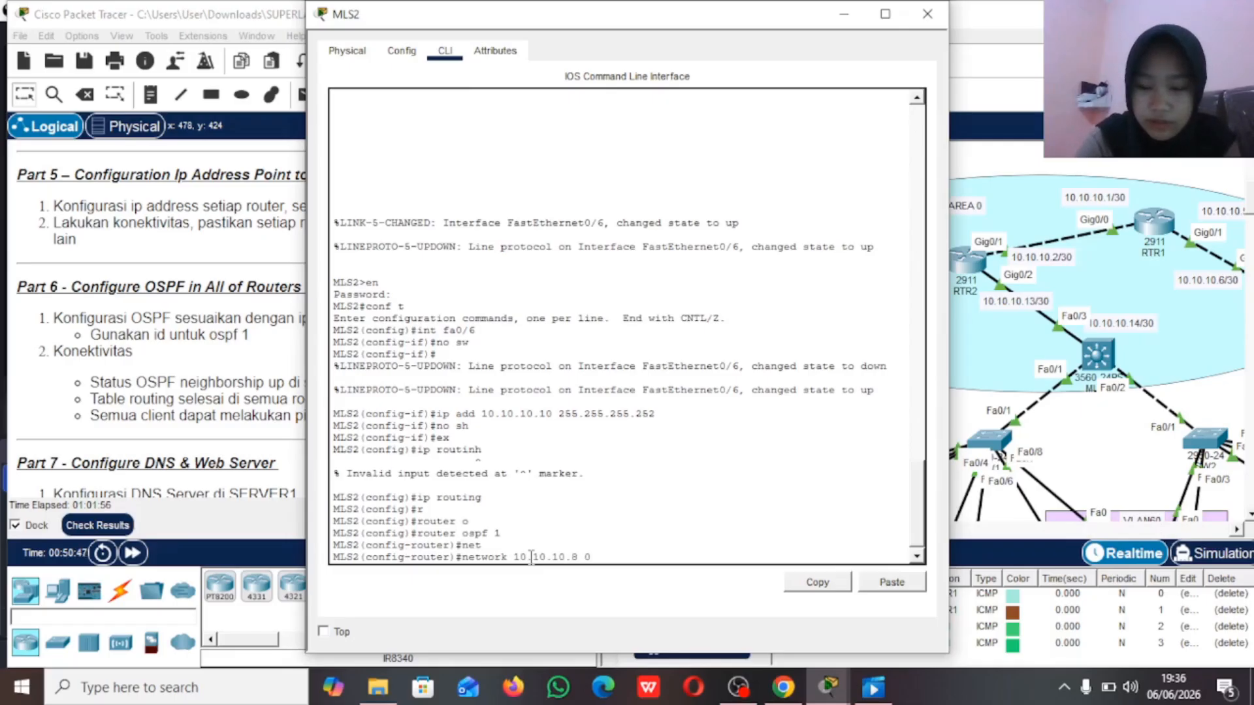
text(.00.00.3)
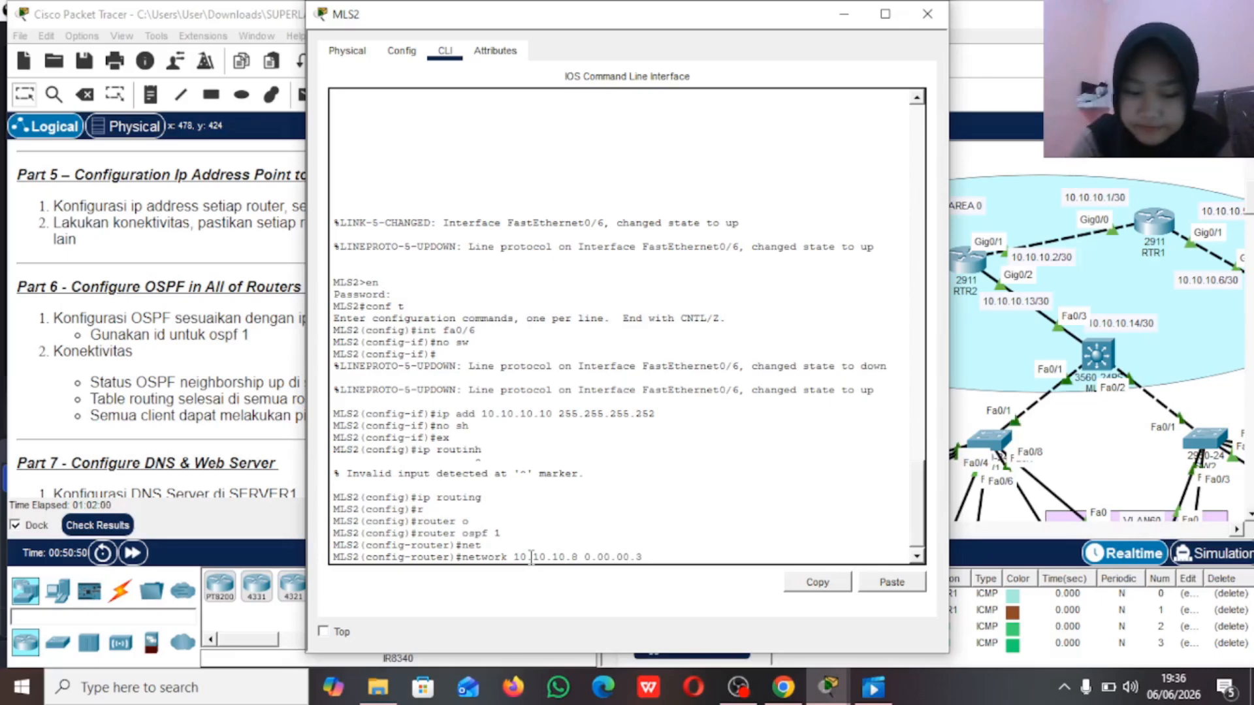
key(BackSpace)
key(BackSpace)
key(BackSpace)
key(BackSpace)
key(BackSpace)
key(BackSpace)
key(BackSpace)
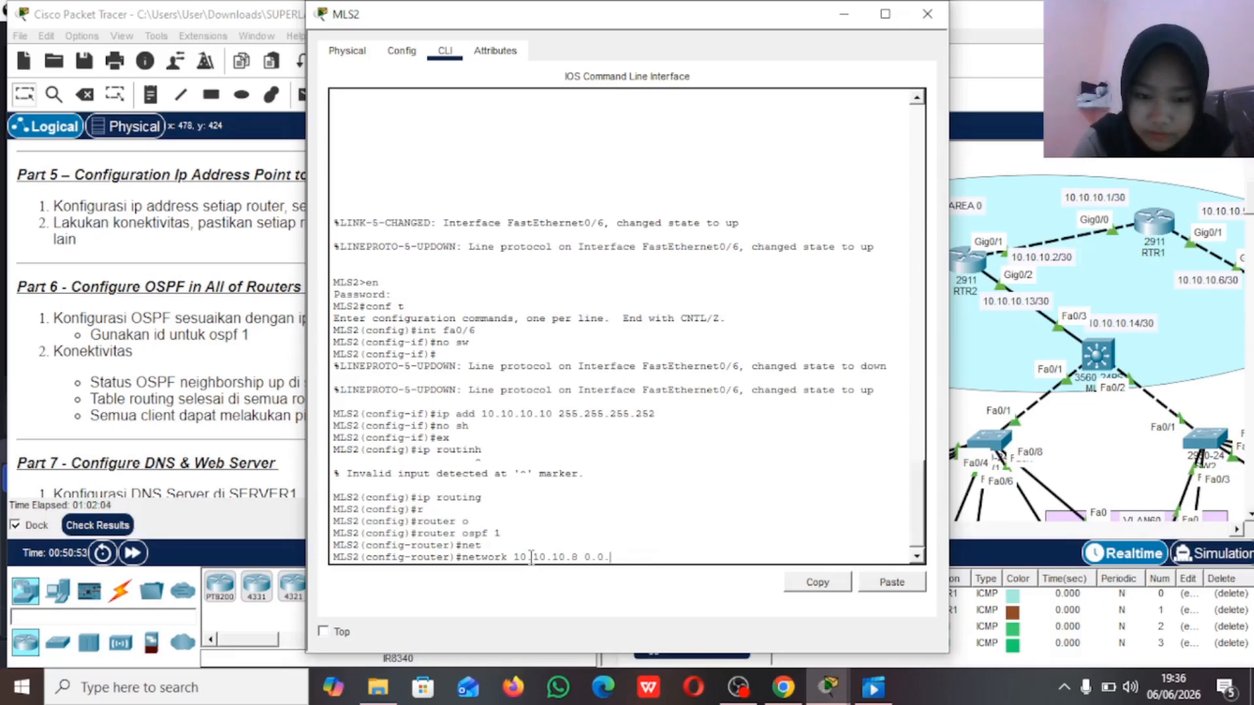
text(.0.3 a)
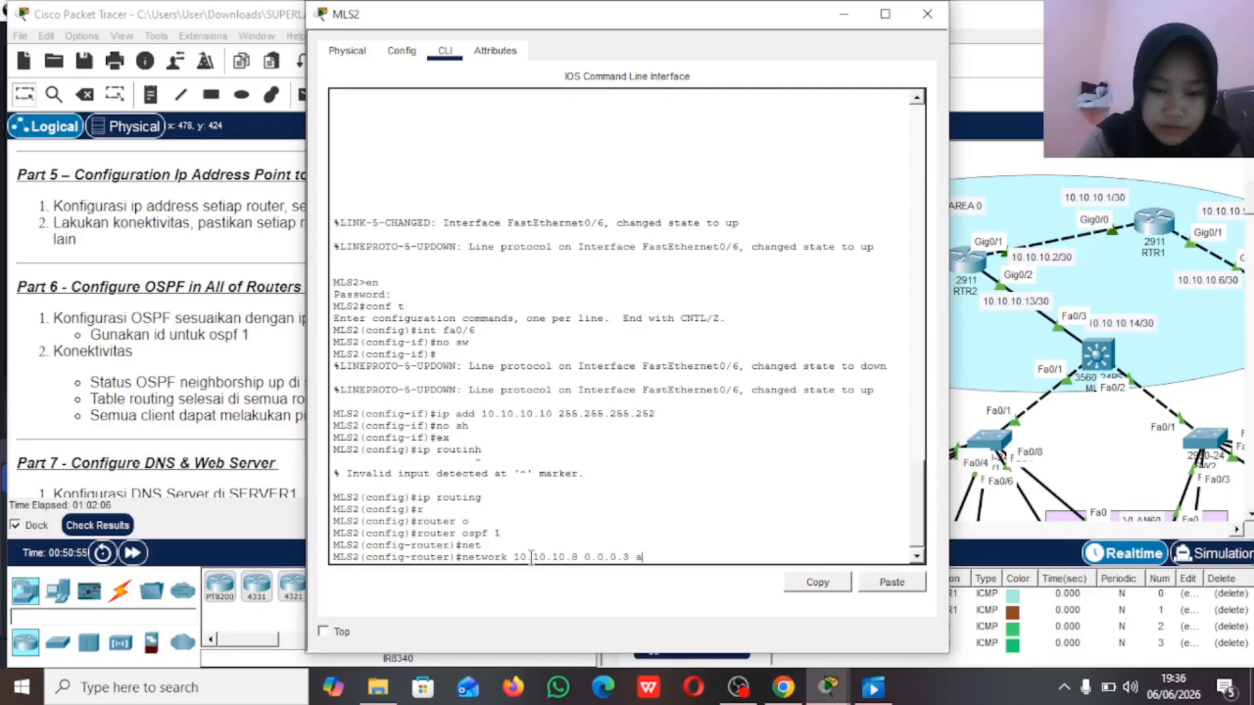
text(rea 0)
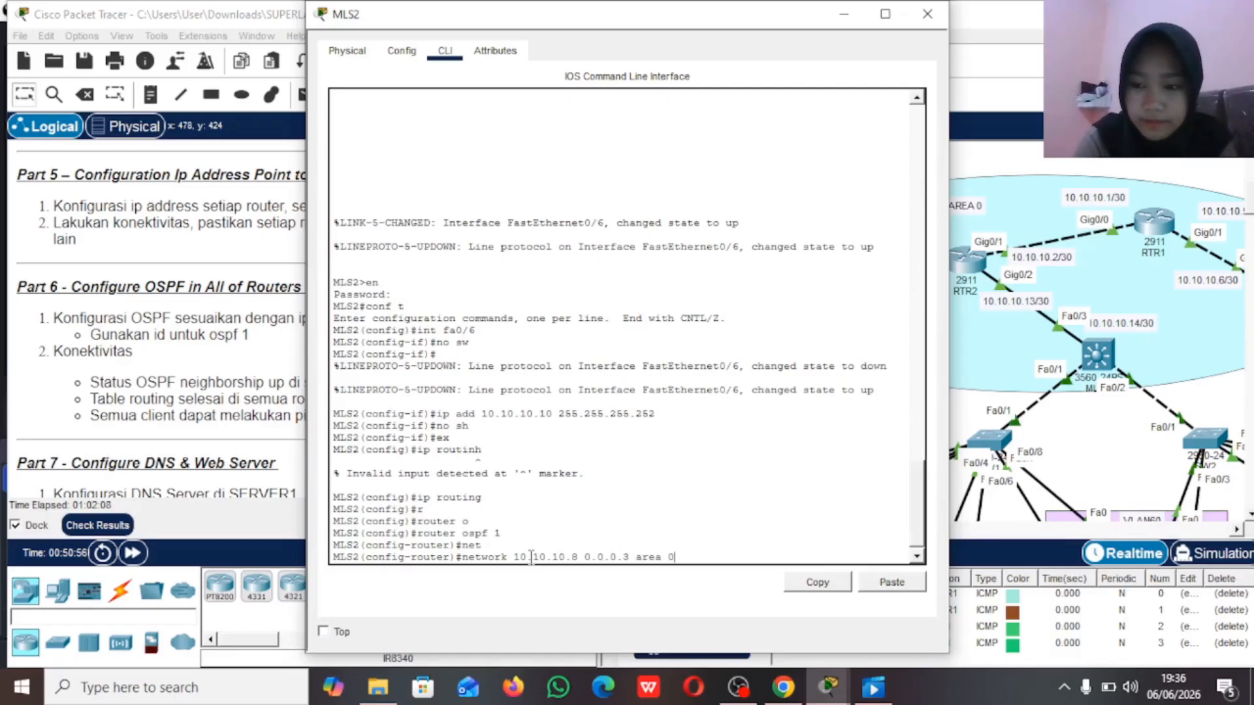
key(Return)
Step: Try to advertise network 192.168.10.0 in MLS2's OSPF process
text(net)
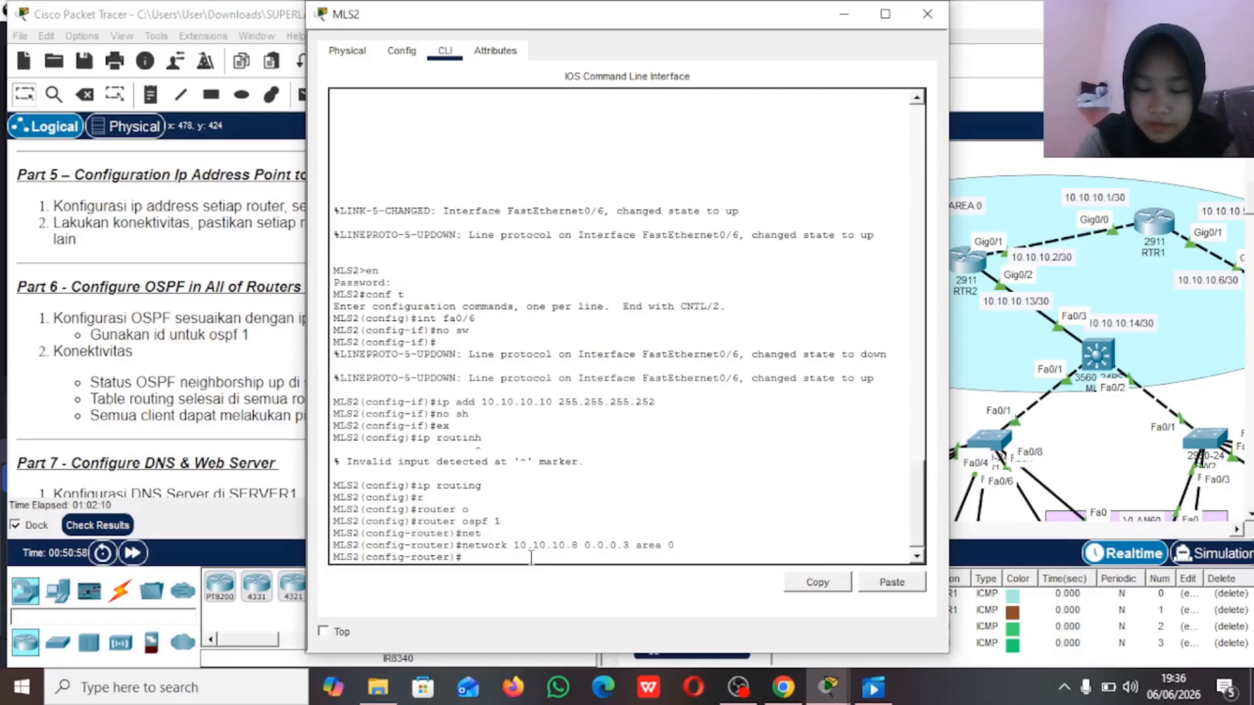
key(Tab)
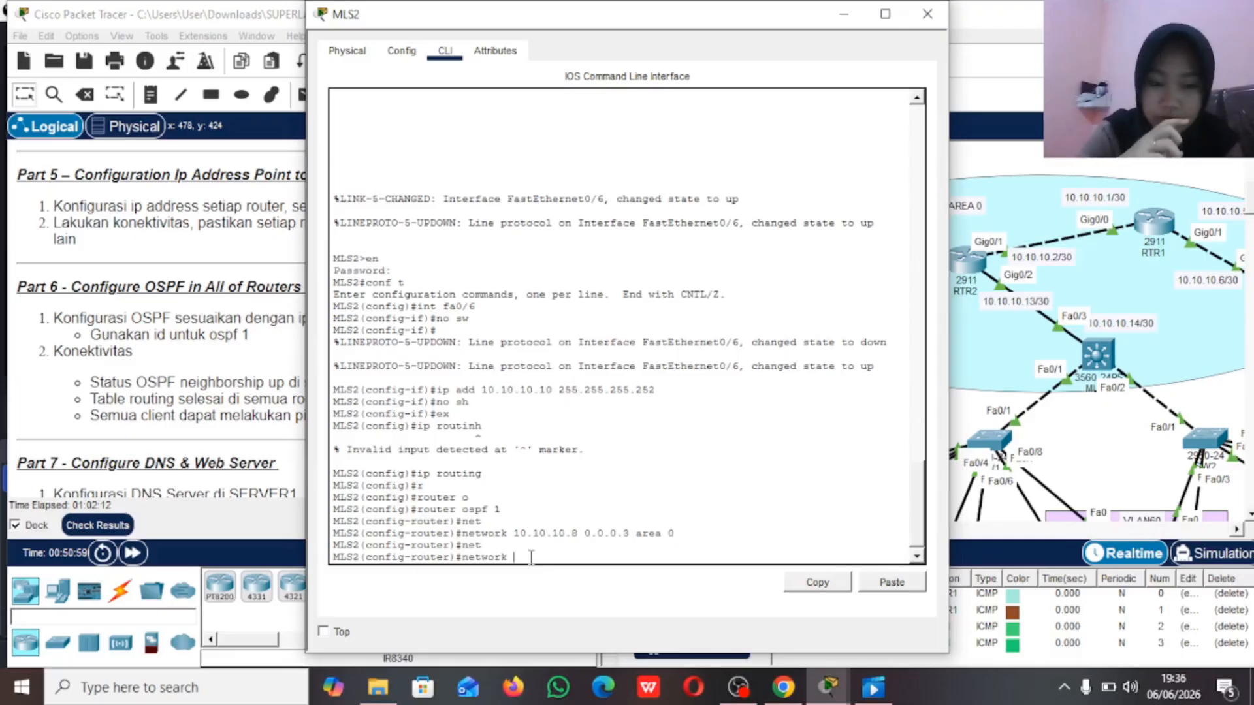
text(1)
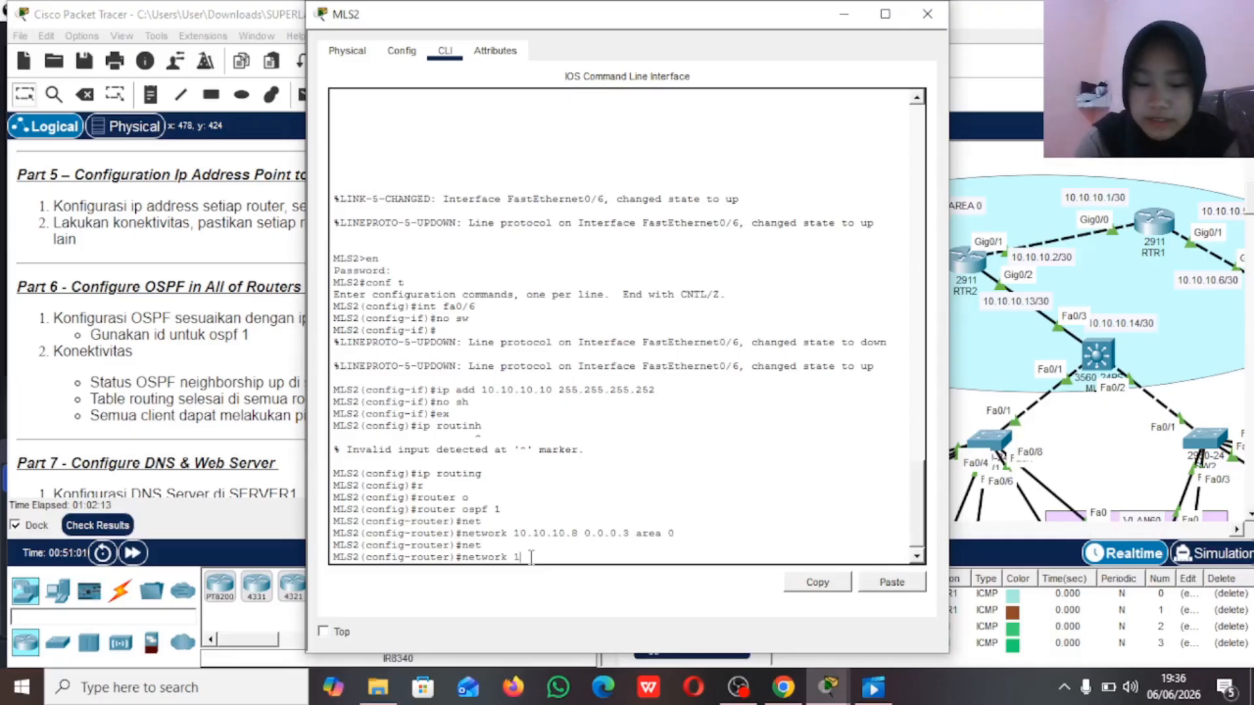
text(92.168)
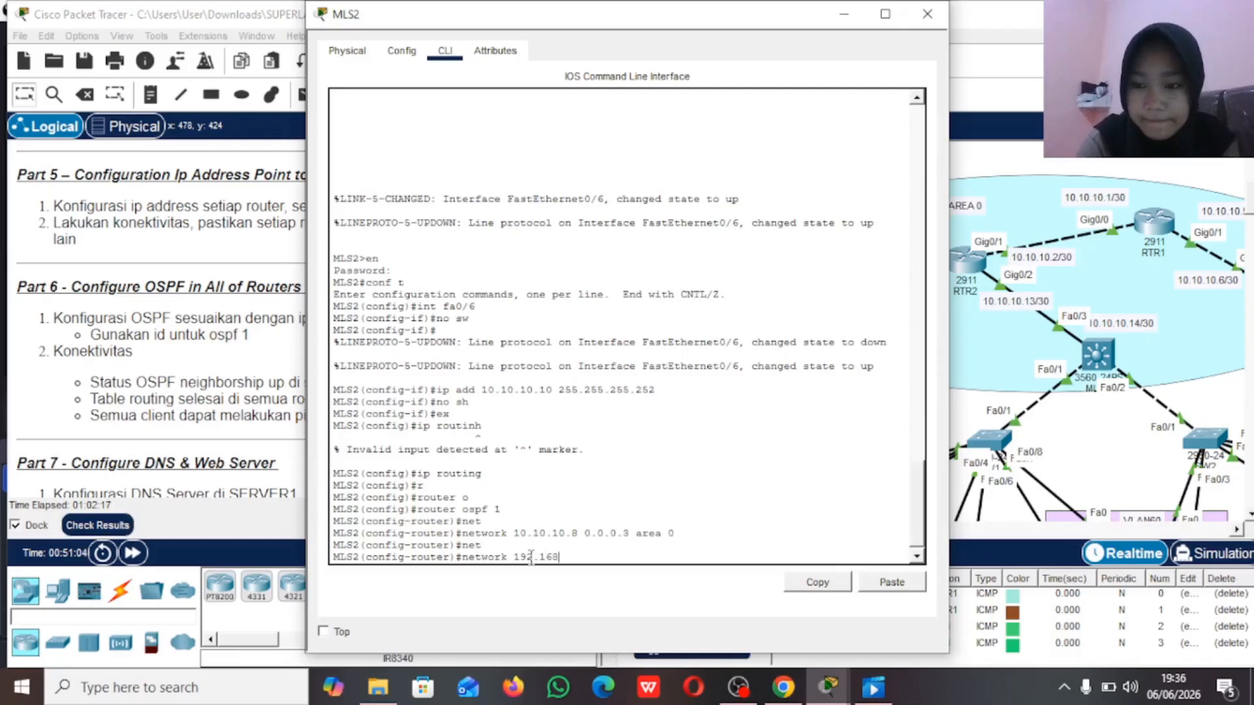
text(.10.0)
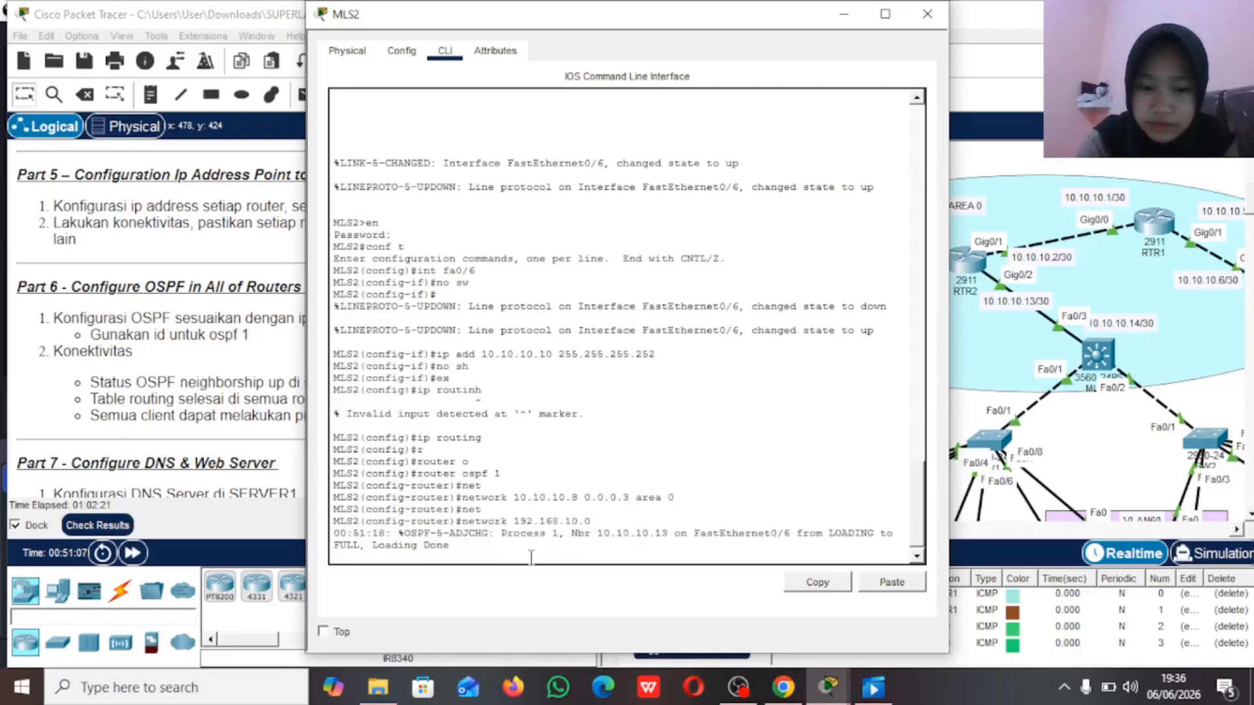
text(j3)
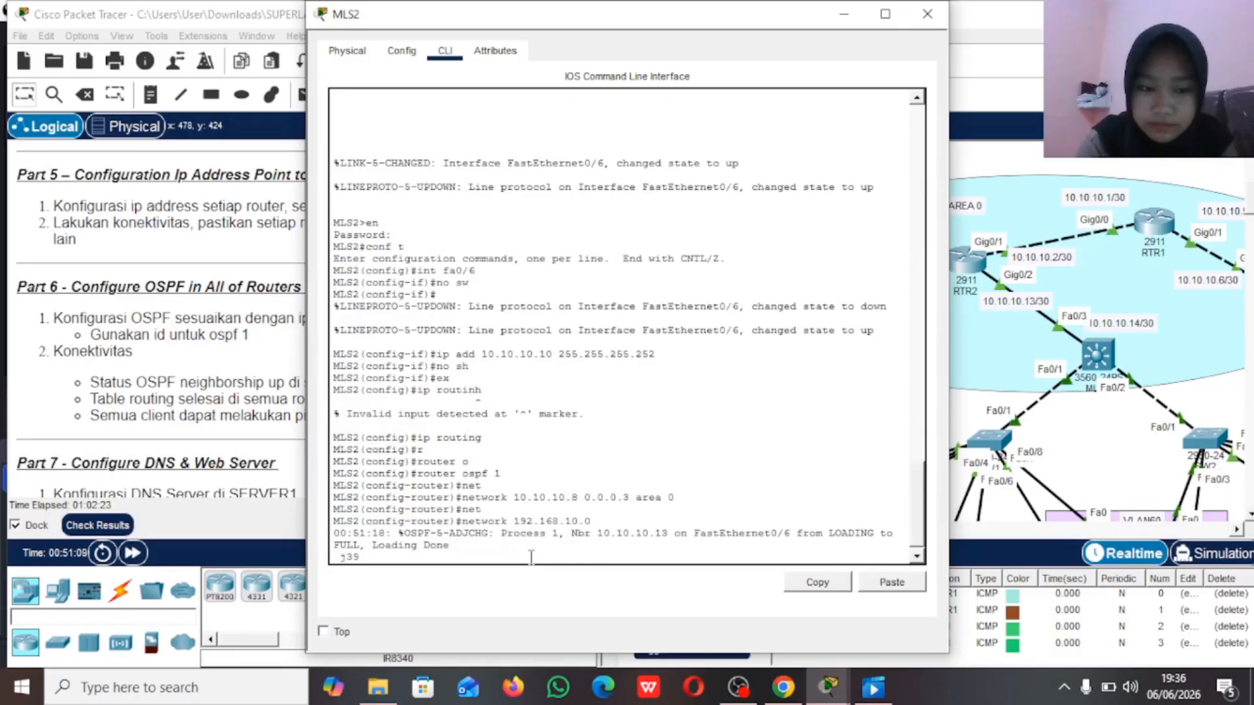
key(Return)
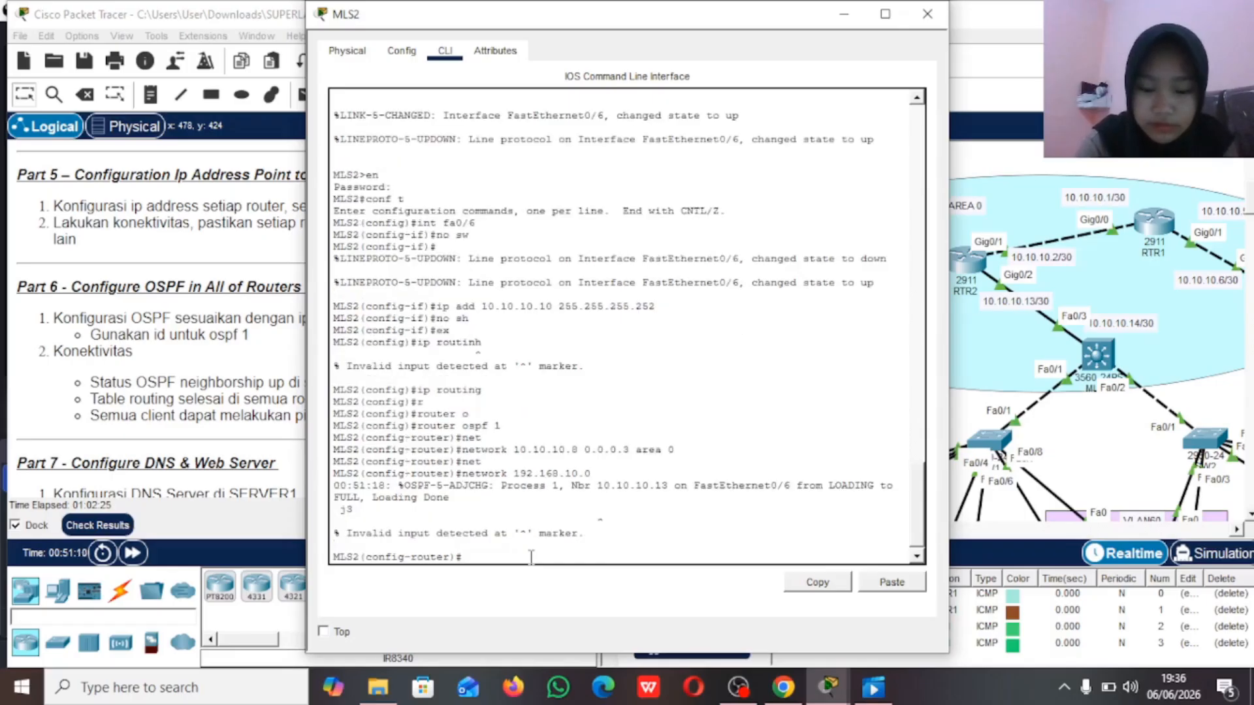
text(net)
key(Tab)
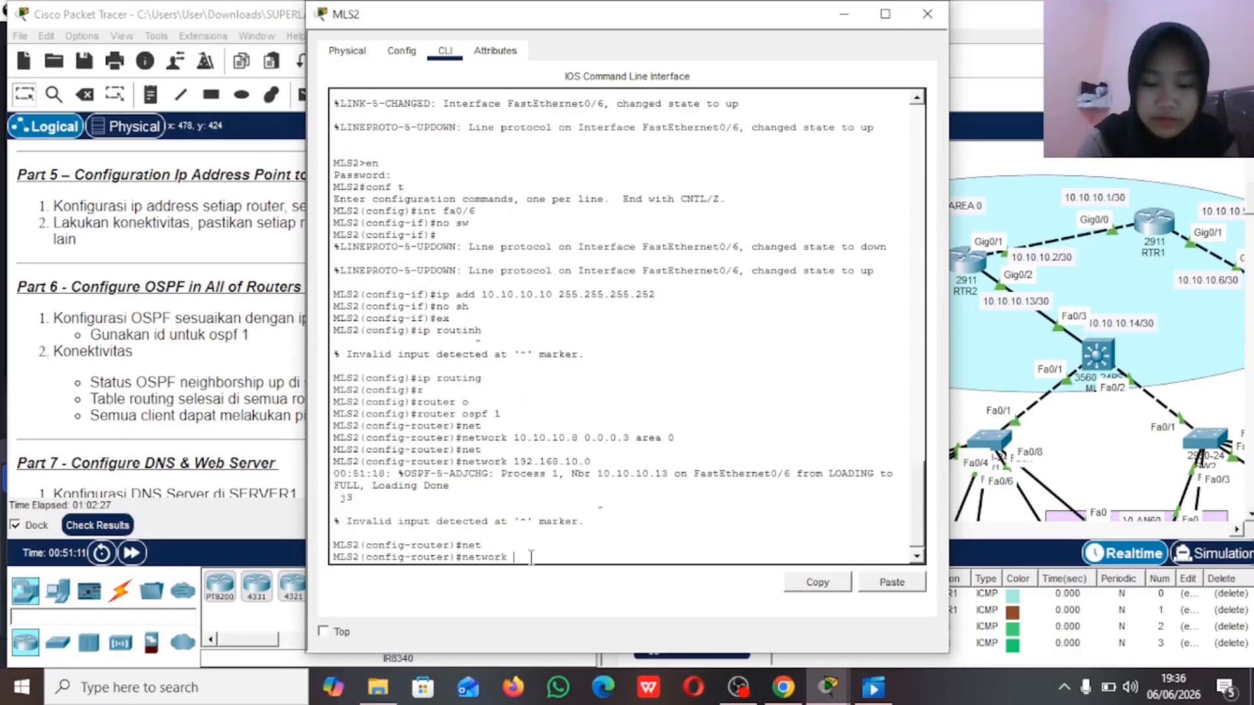
text(192.168.10)
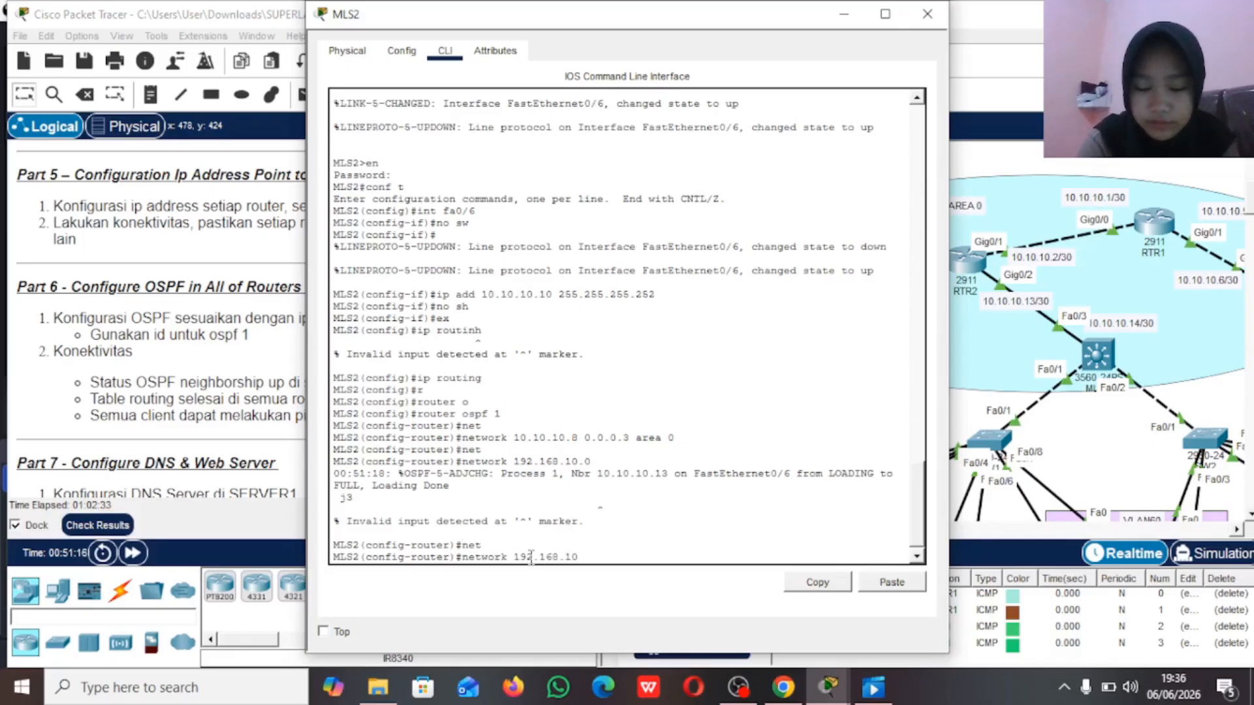
key(BackSpace)
key(BackSpace)
key(BackSpace)
key(BackSpace)
key(BackSpace)
key(BackSpace)
key(BackSpace)
key(BackSpace)
key(BackSpace)
key(BackSpace)
key(BackSpace)
key(BackSpace)
key(BackSpace)
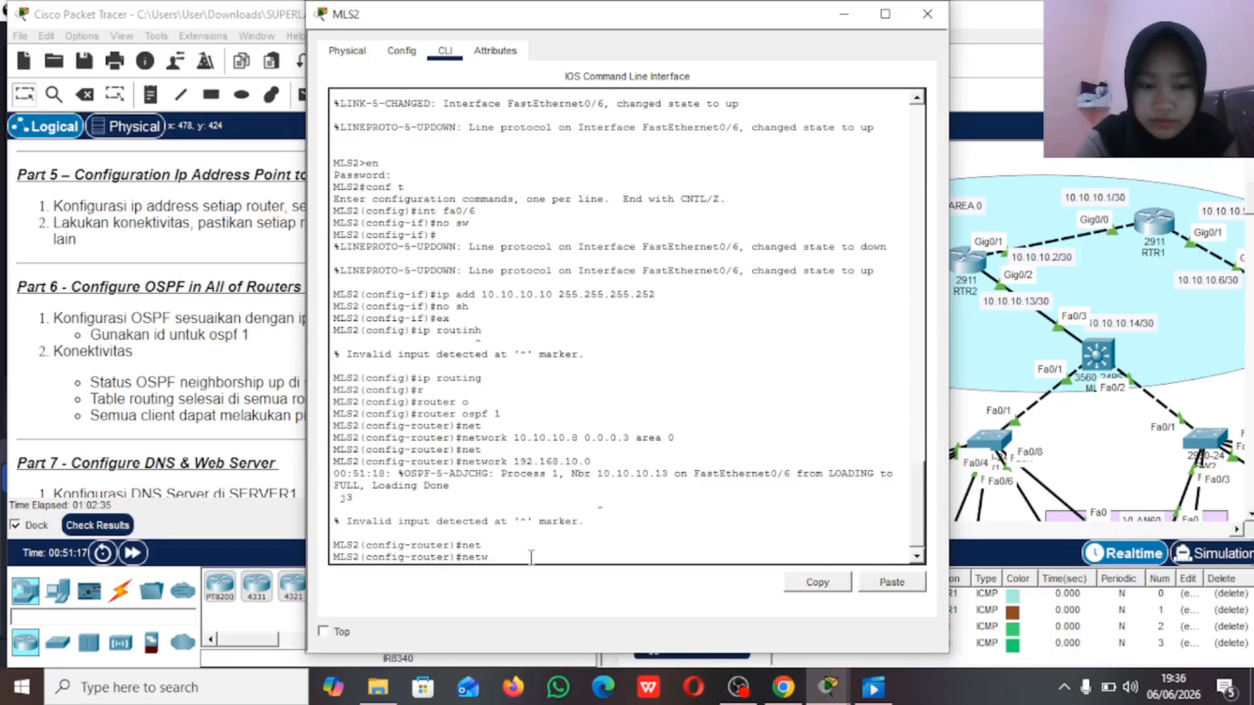
key(BackSpace)
key(BackSpace)
key(BackSpace)
Step: Advertise network 192.168.10.0 with wildcard 0.0.0.255 in OSPF area 0 on MLS2
text(ne)
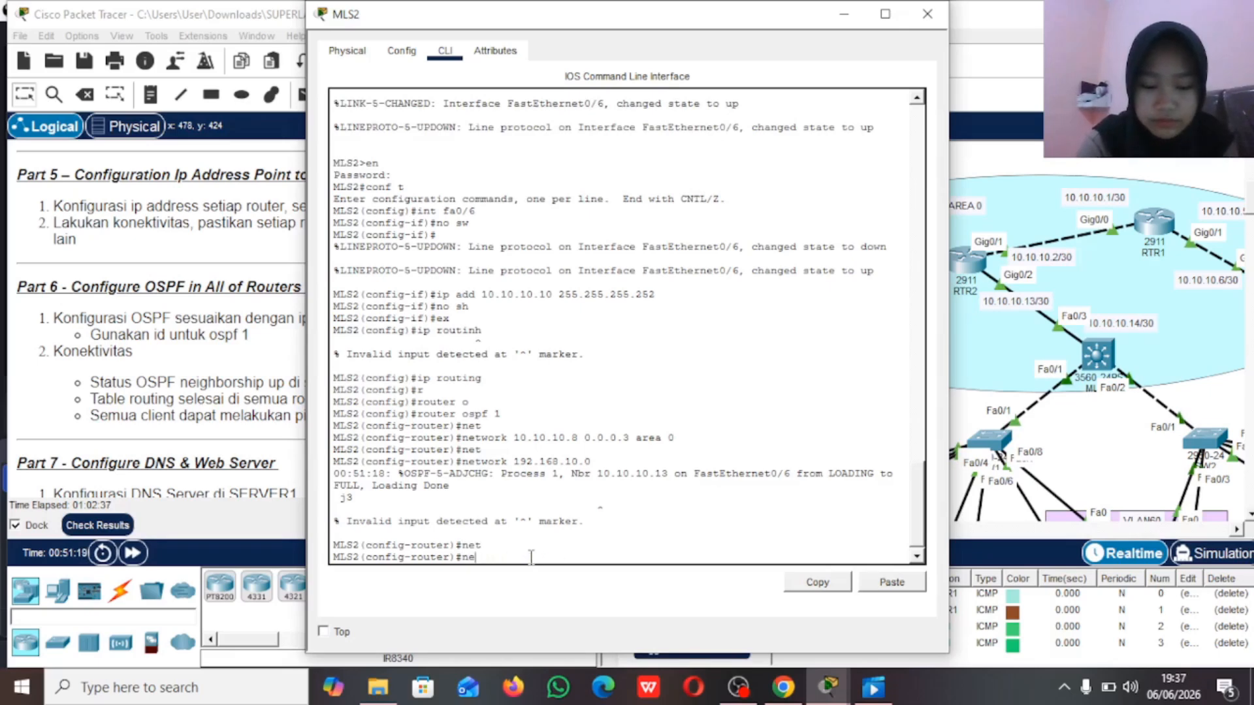
text(twork 192)
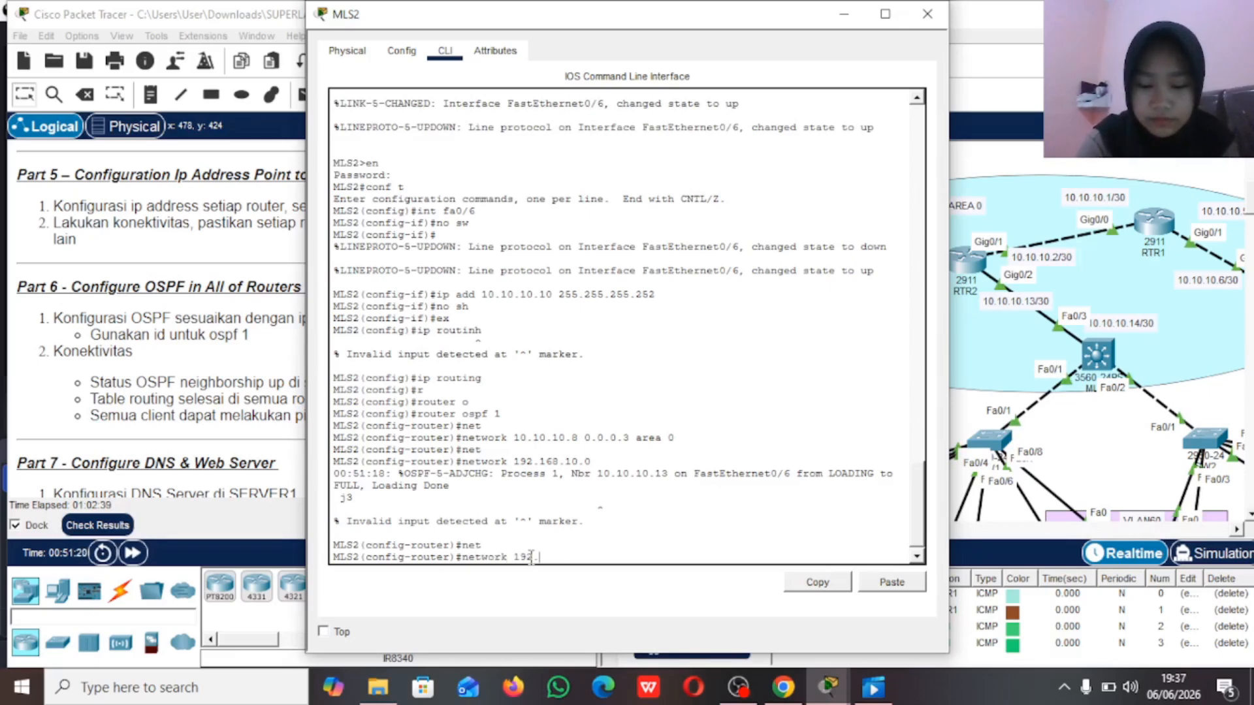
text(.168.10)
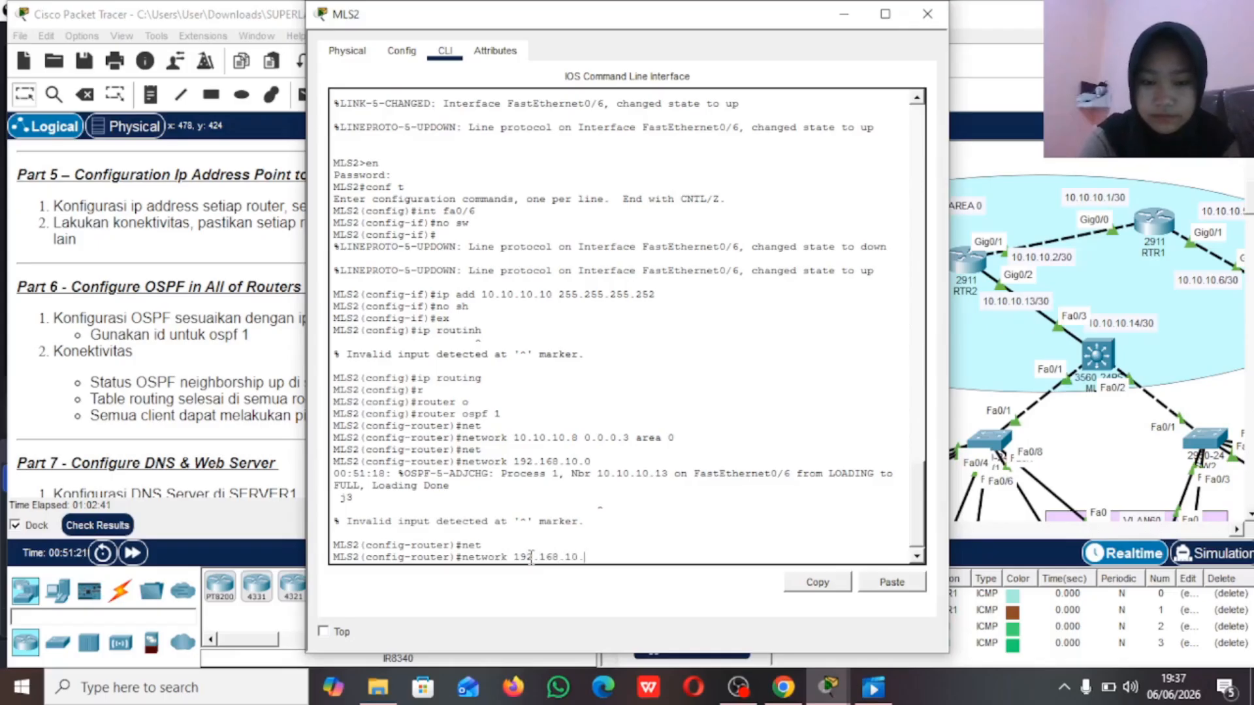
text(.0 0)
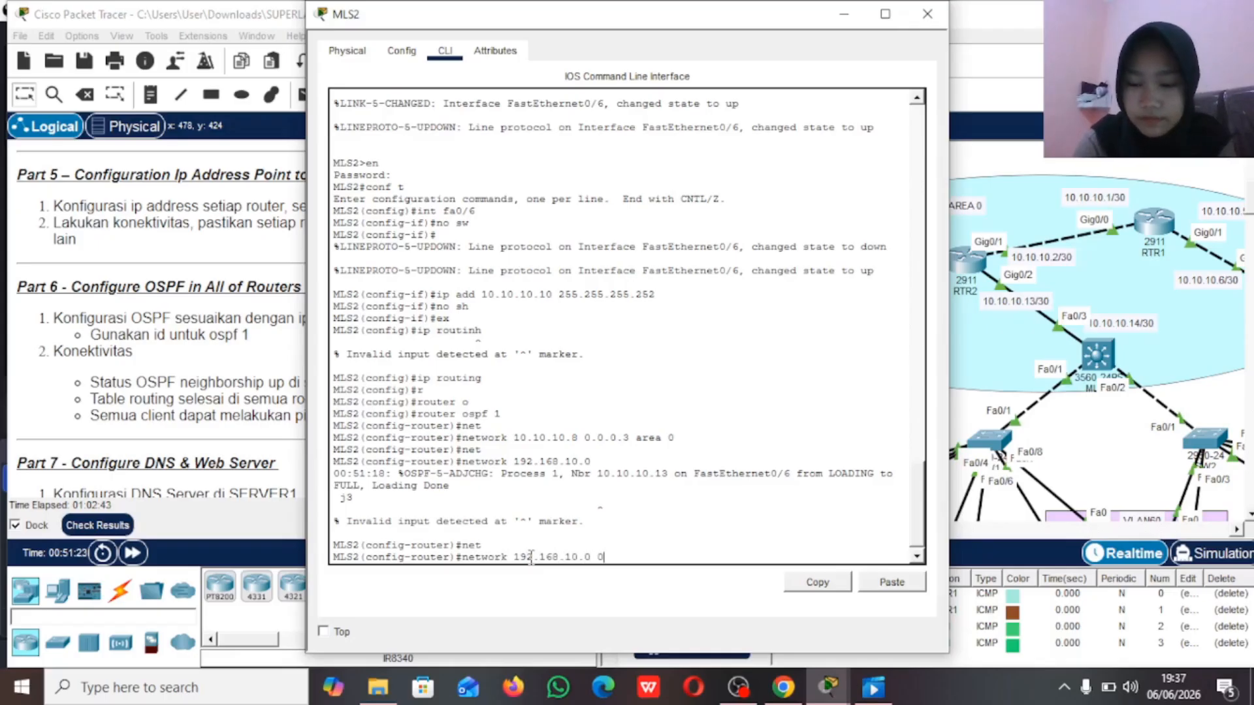
text(.0.0.255)
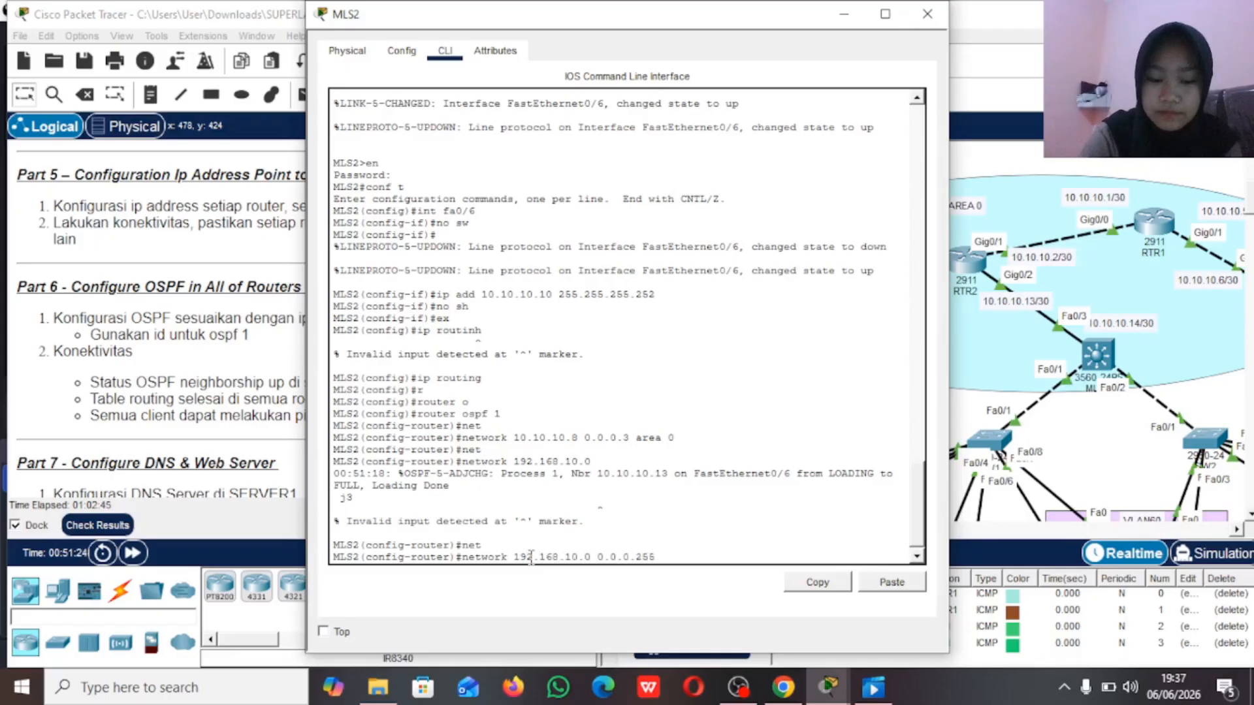
text( area 0)
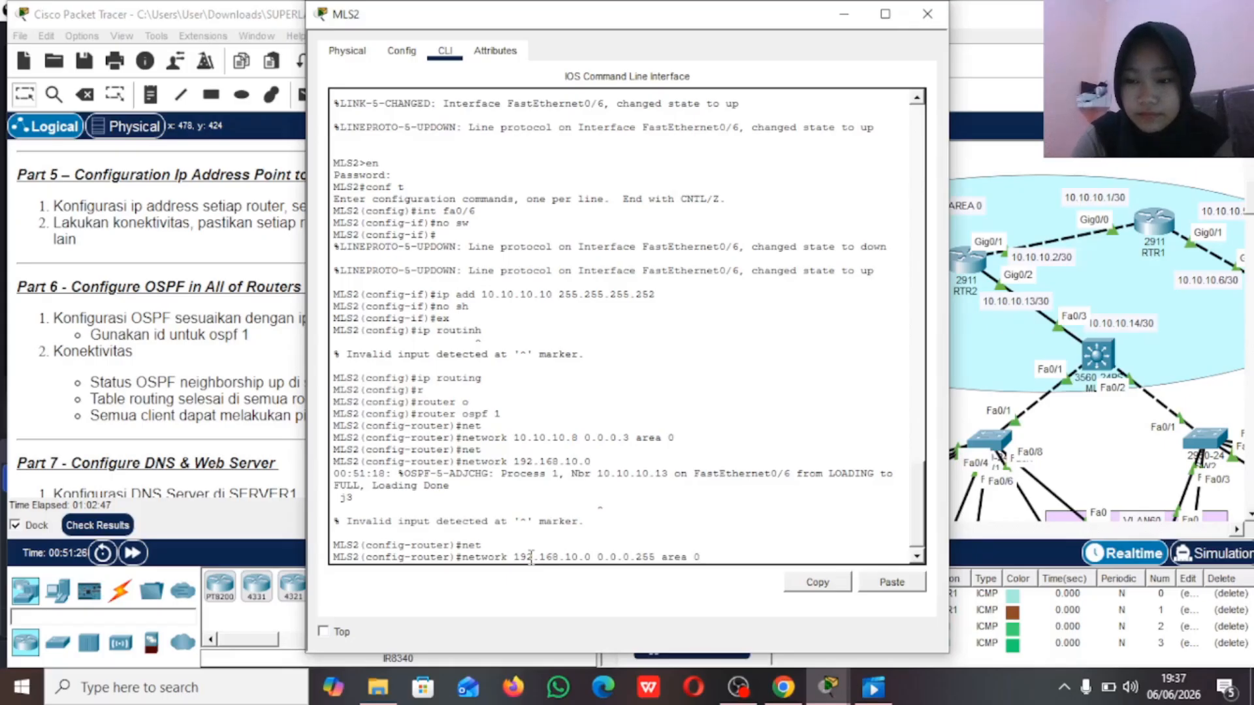
key(Return)
Step: Advertise network 192.168.20.0 with wildcard 0.0.0.255 in OSPF area 0 on MLS2
key(Up)
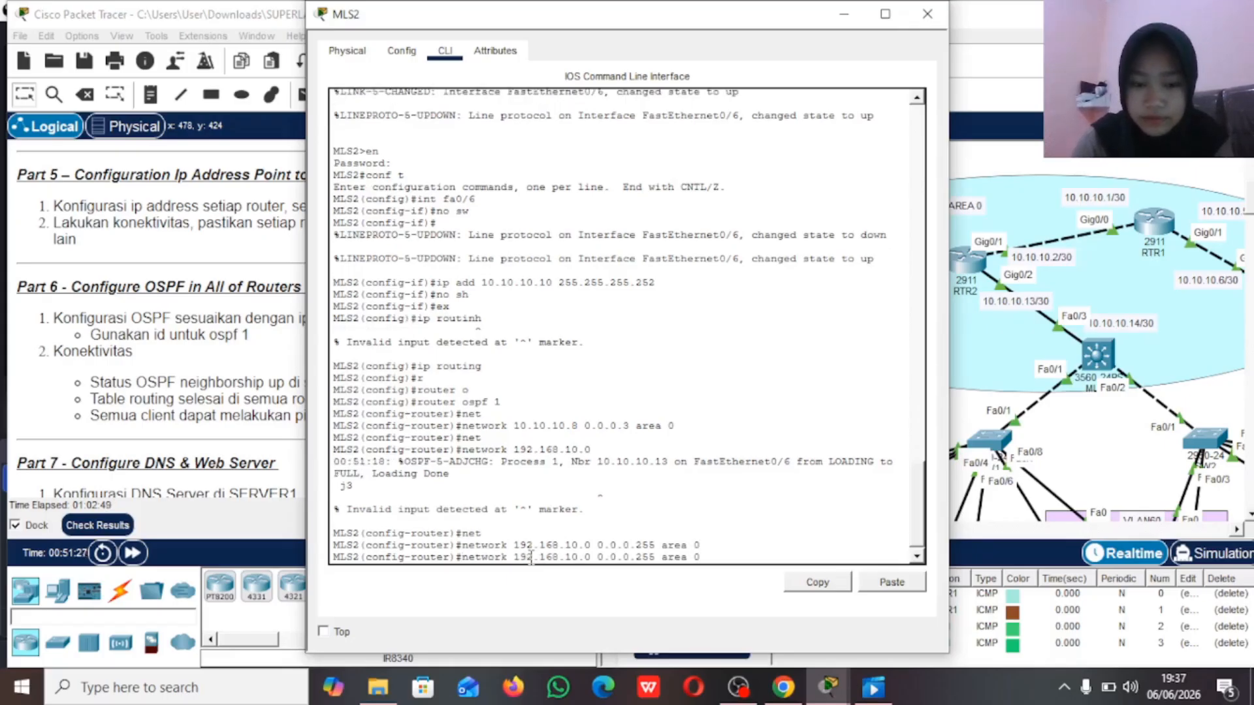
key(Left)
key(Left)
key(Left)
key(Left)
key(Left)
key(Left)
key(Left)
key(Left)
key(Left)
key(Left)
key(Left)
key(Left)
key(Left)
key(Left)
key(Left)
key(Left)
key(Left)
key(Left)
key(Left)
key(Left)
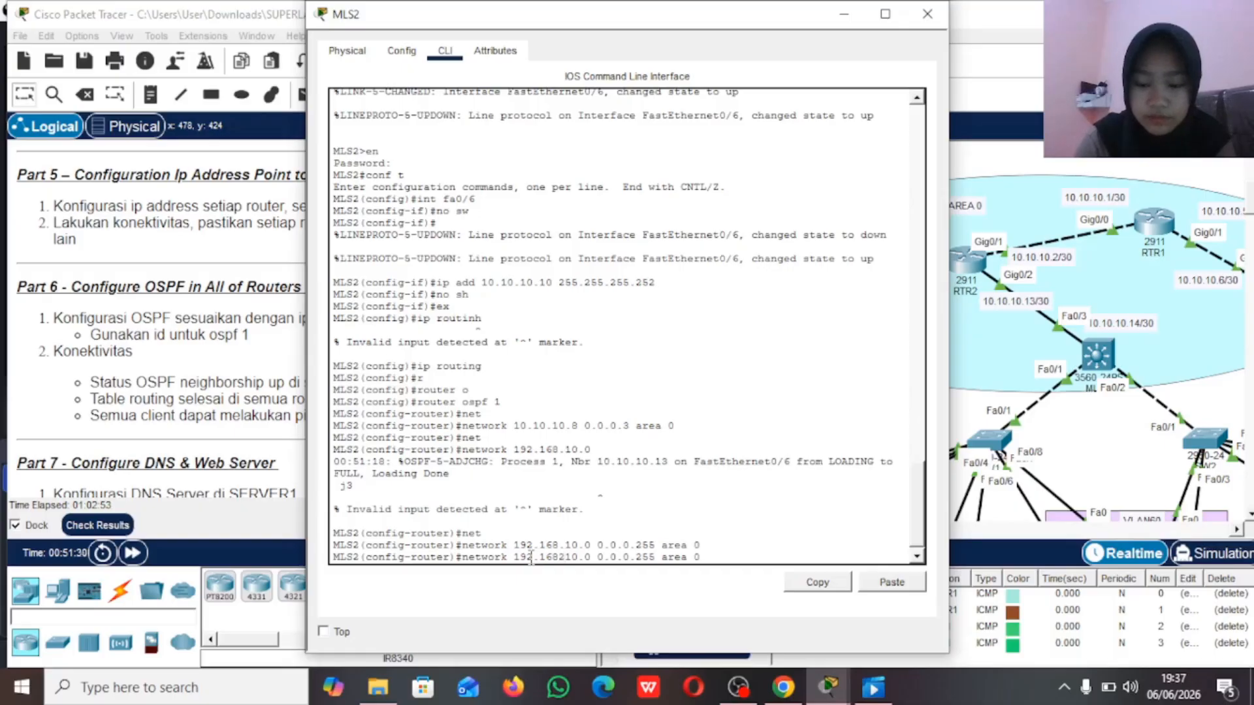
key(BackSpace)
key(BackSpace)
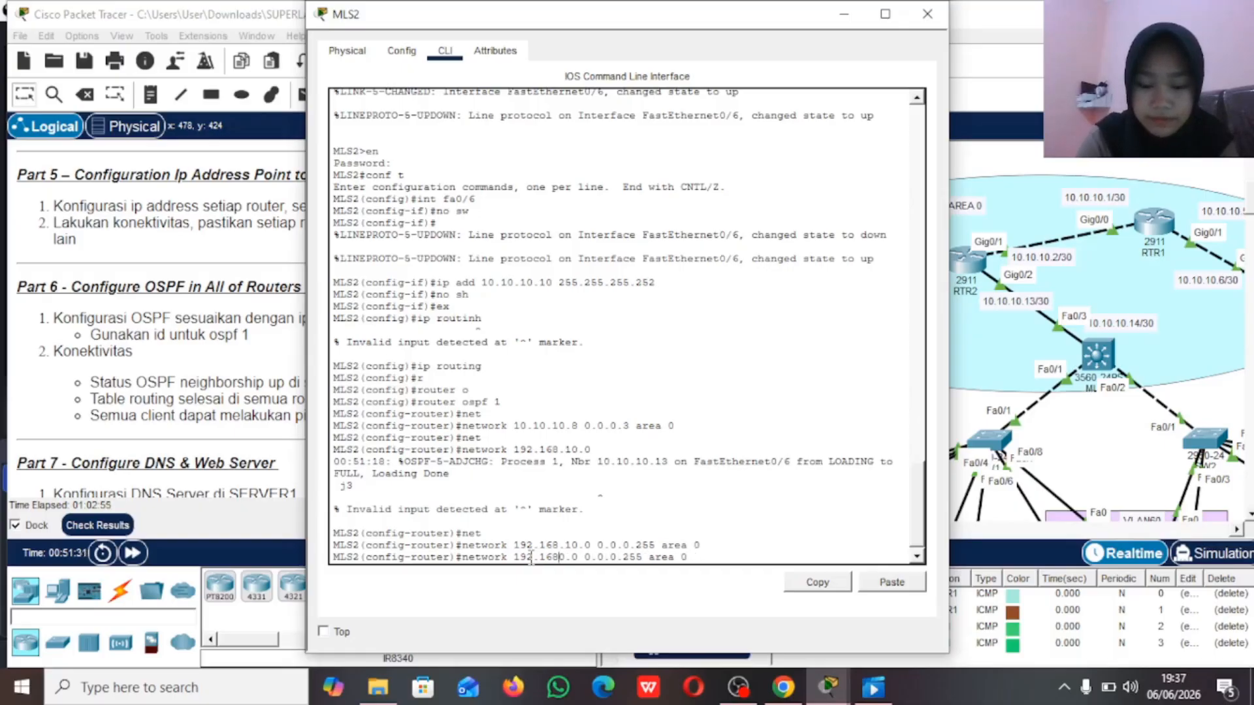
text(.2)
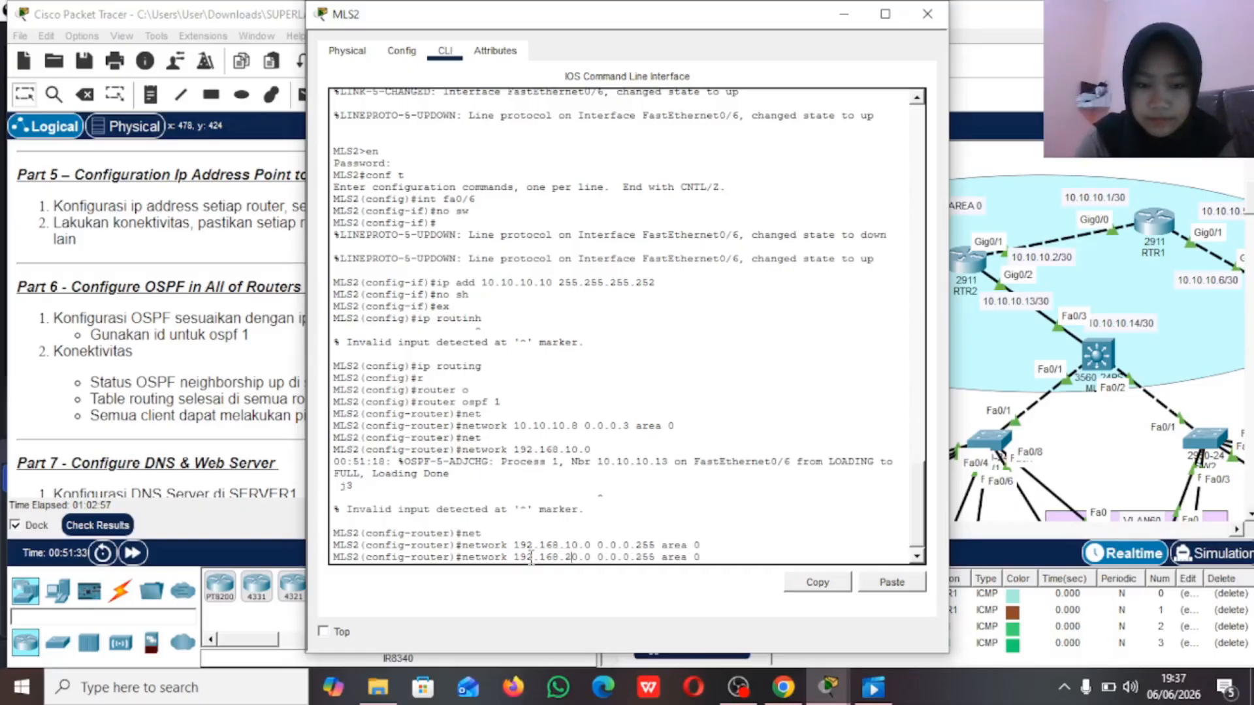
key(Return)
Step: Advertise network 192.168.30.0 with wildcard 0.0.0.255 in OSPF area 0 on MLS2
key(Up)
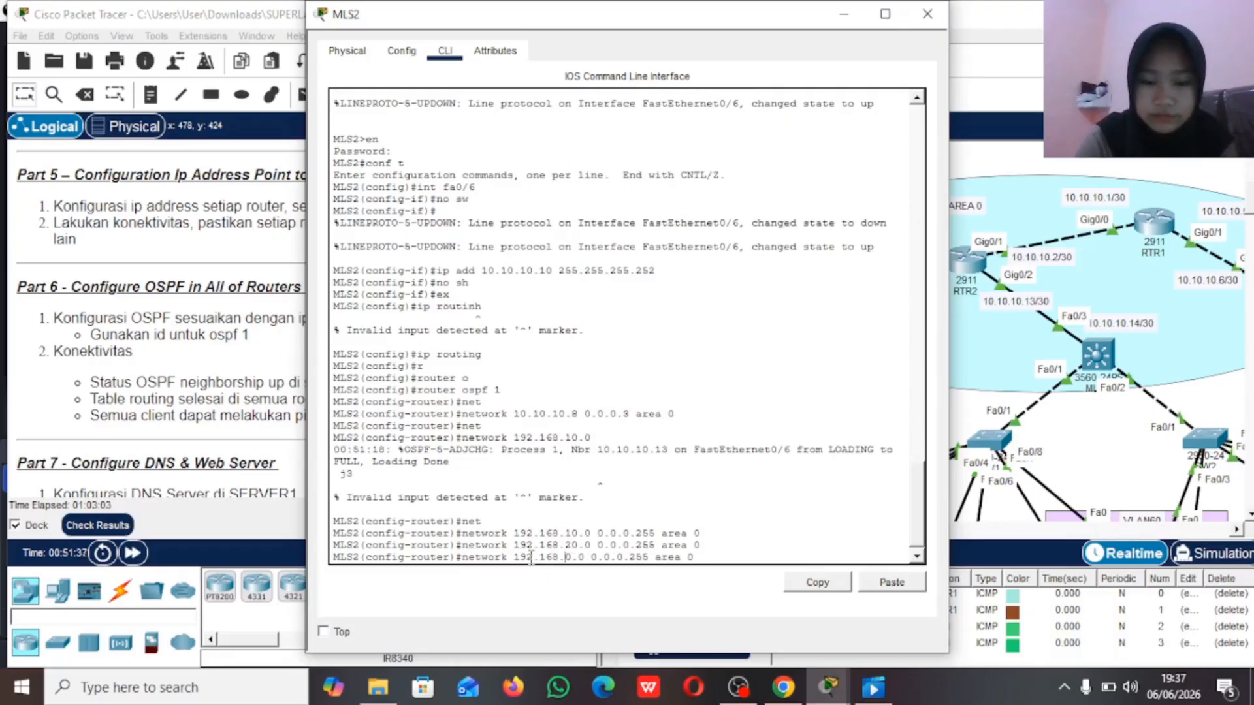
key(Left)
key(Left)
key(BackSpace)
text(3)
key(Return)
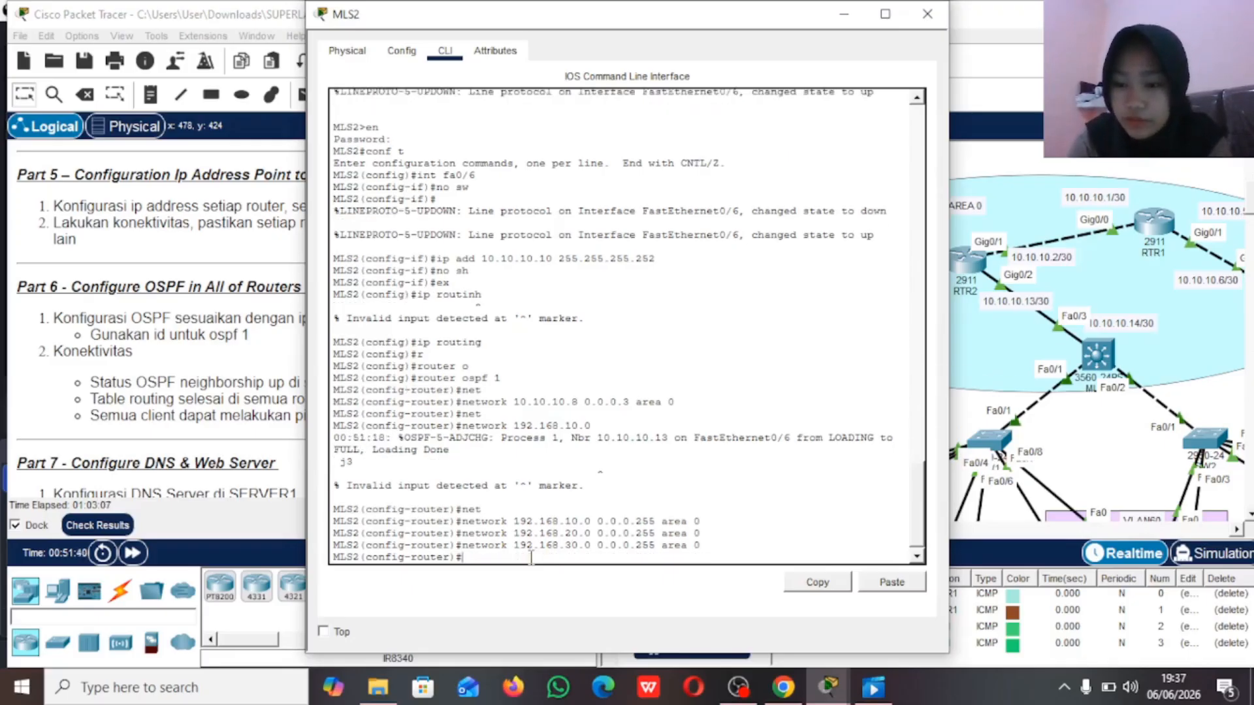
Step: Open the command line of router RTR1 and exit its OSPF router configuration mode
click(975, 413)
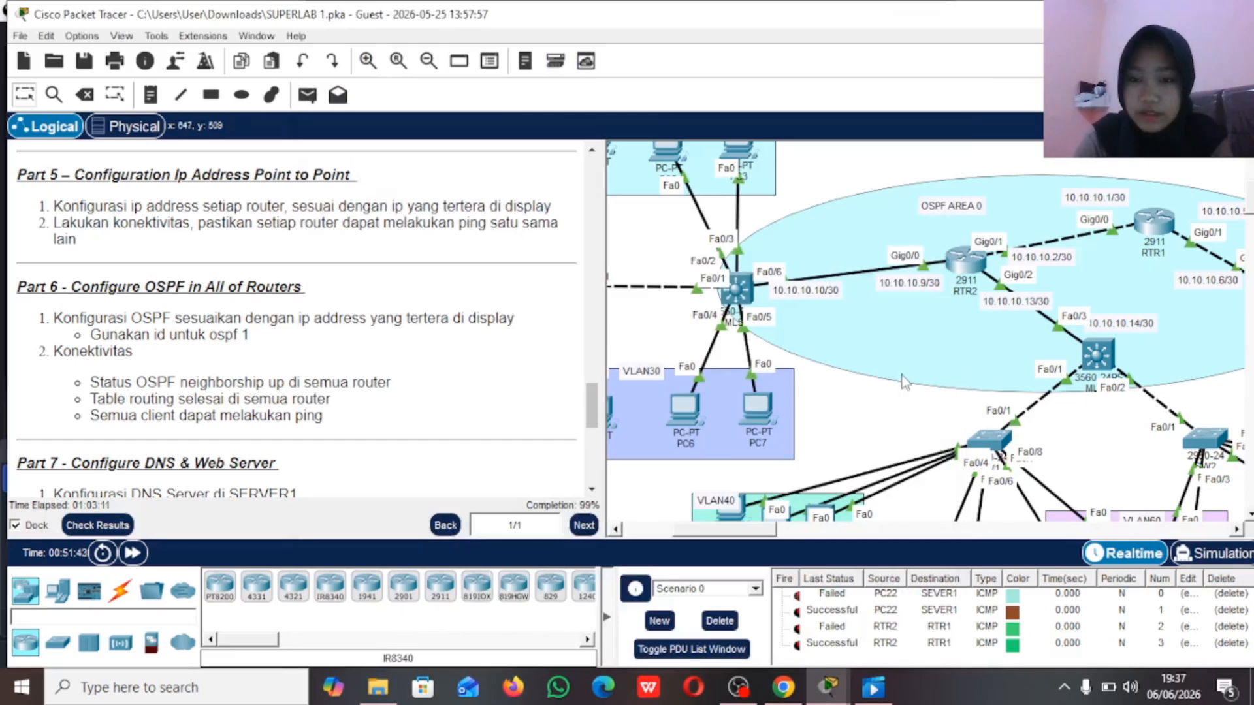
scroll(904, 383, right, 5)
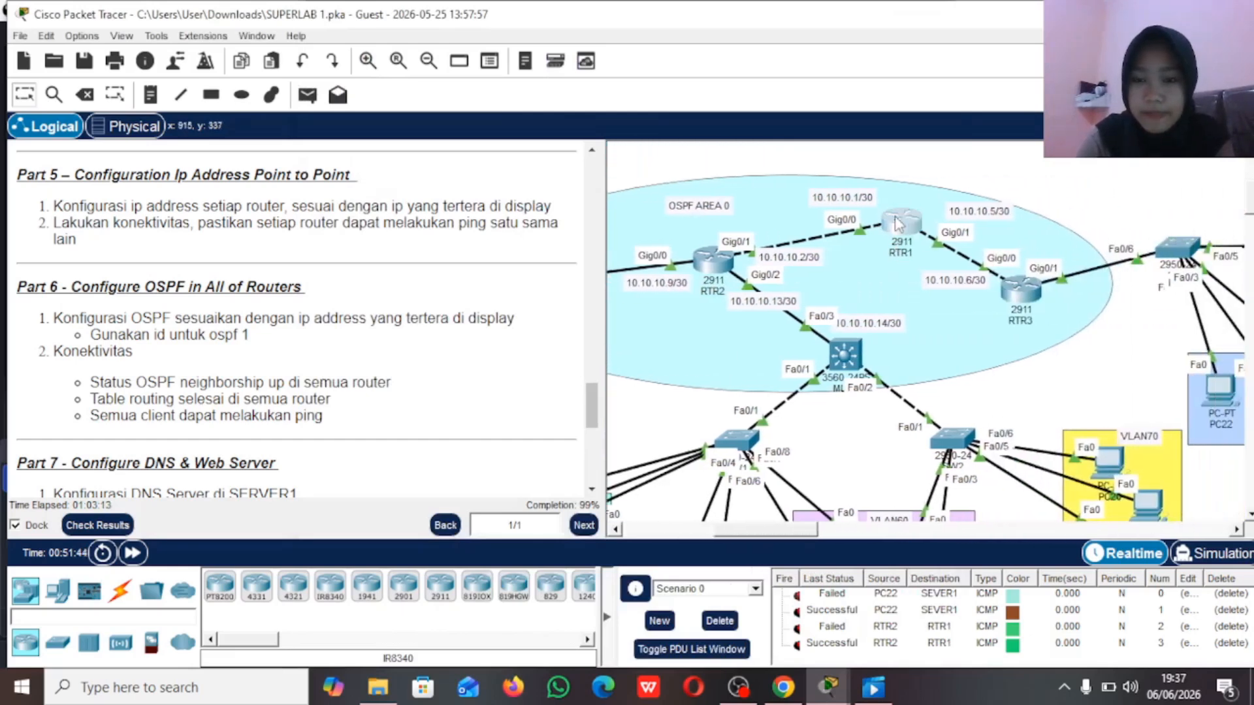
click(900, 225)
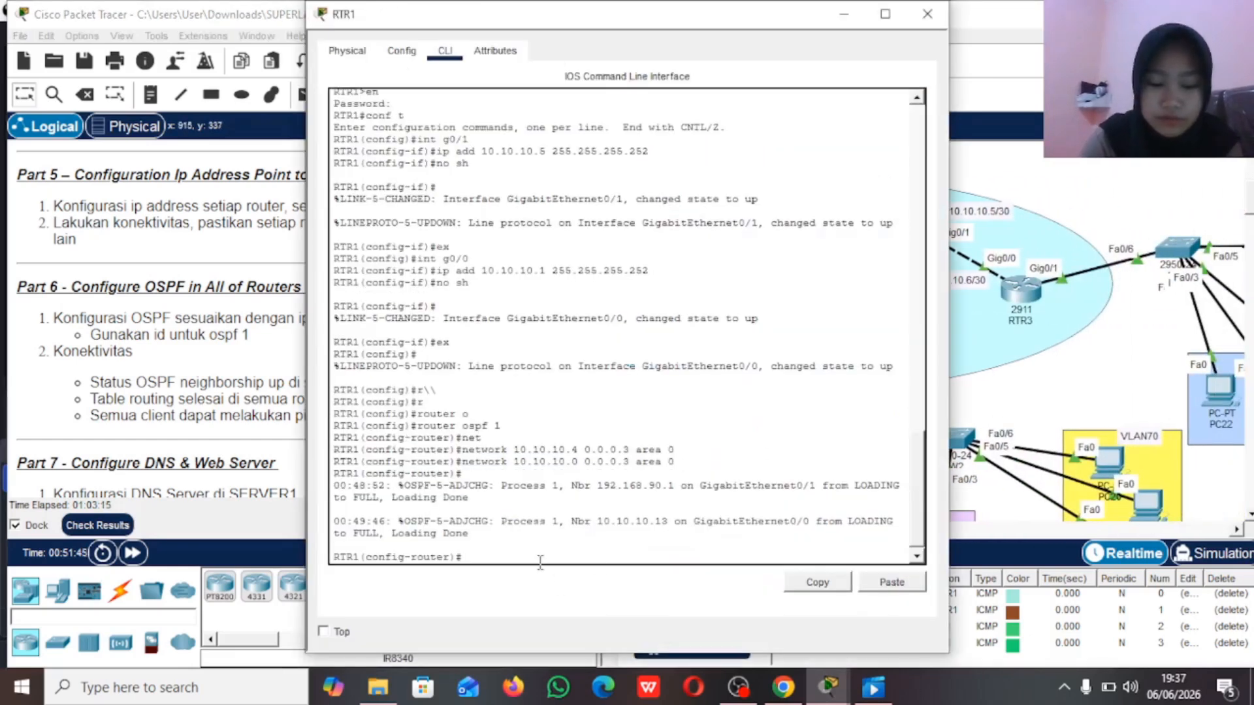
text(ex)
key(Return)
Step: Display RTR1's OSPF neighbors with do sh ip ospf neigh to check the neighborship status
text(do sh i[)
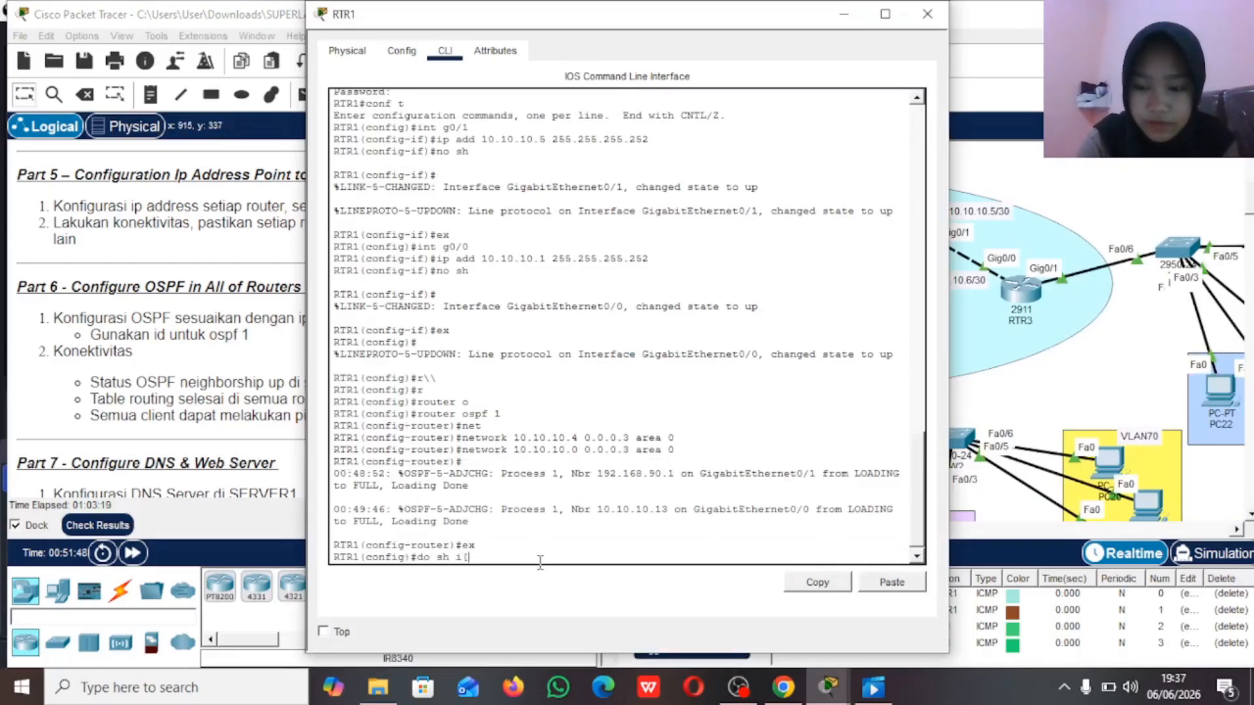
text( ospf neigh)
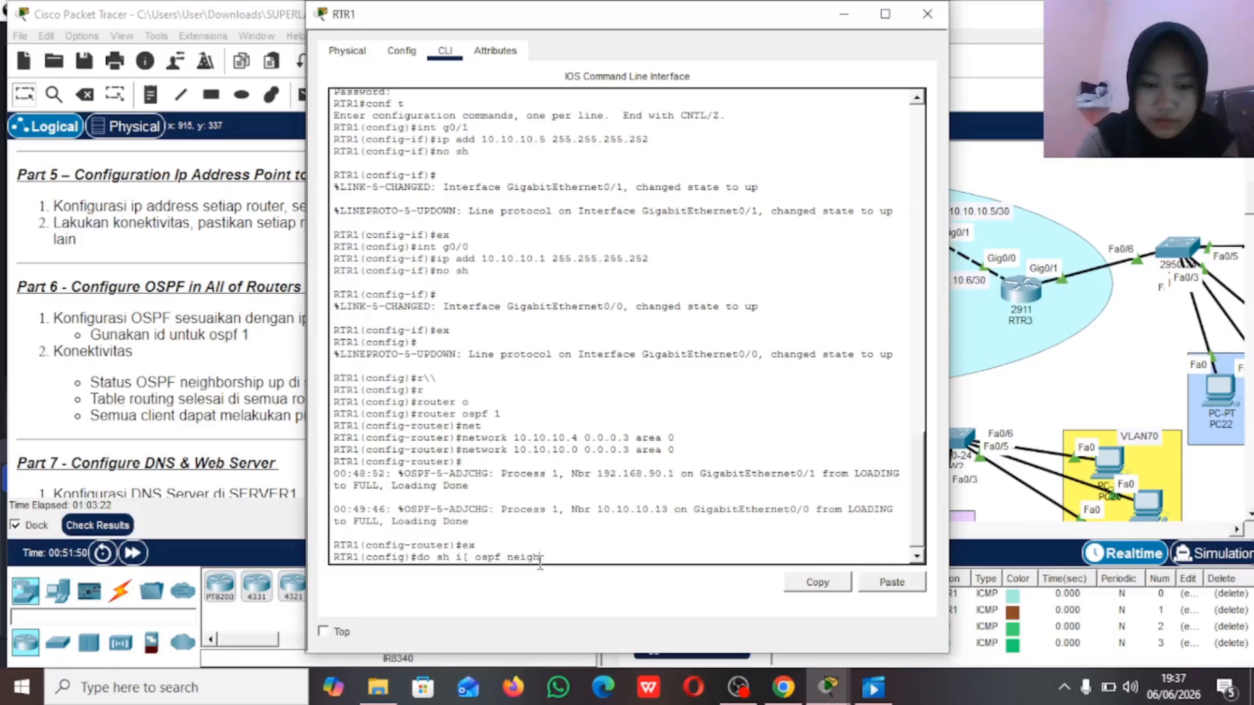
key(Return)
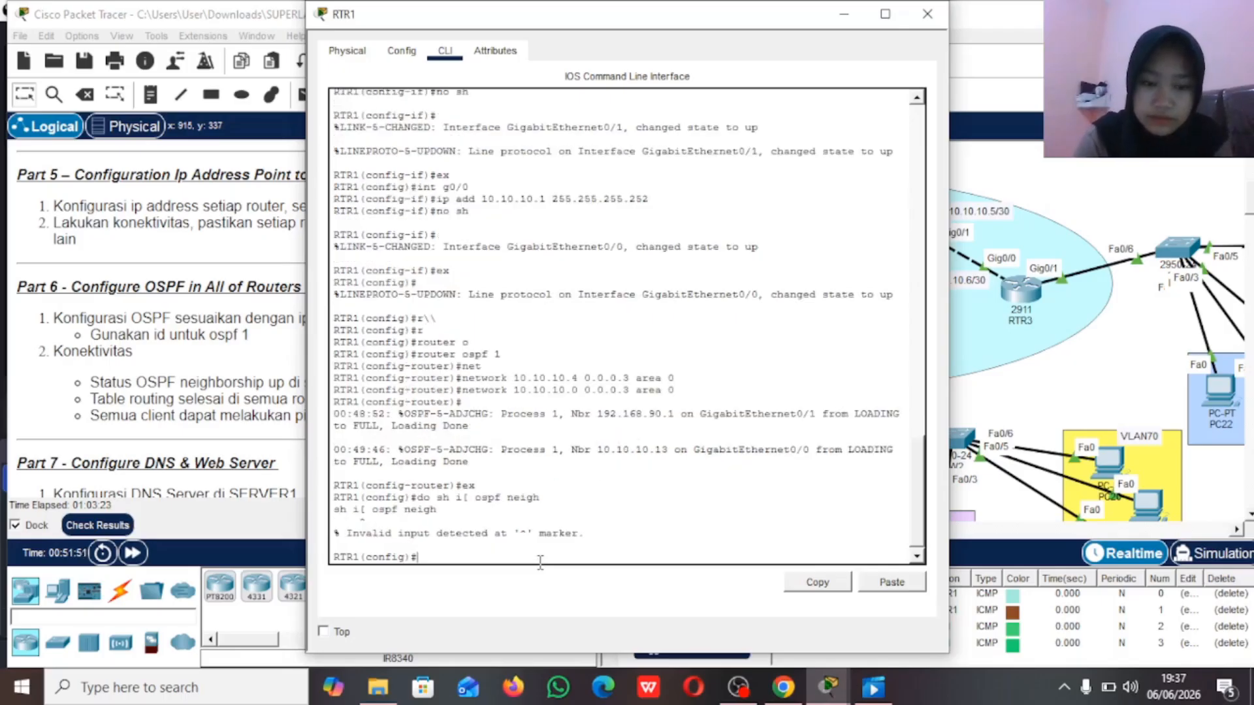
key(Up)
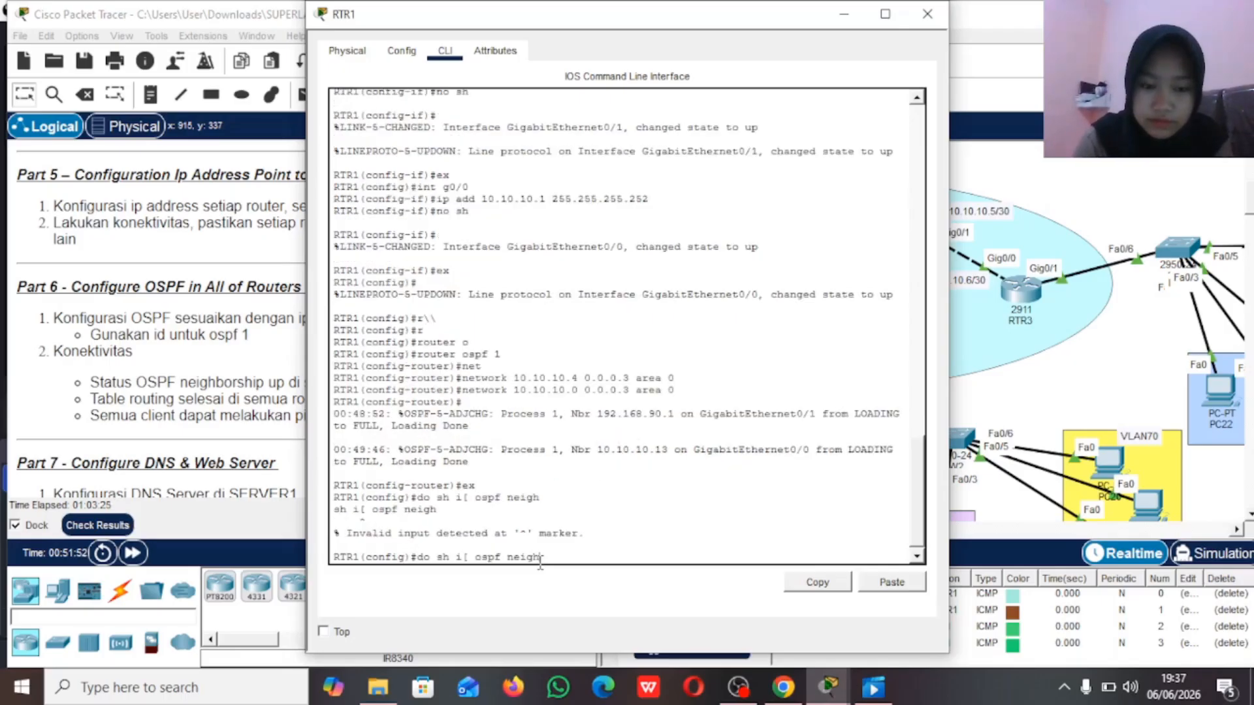
key(Left)
key(Left)
key(BackSpace)
key(BackSpace)
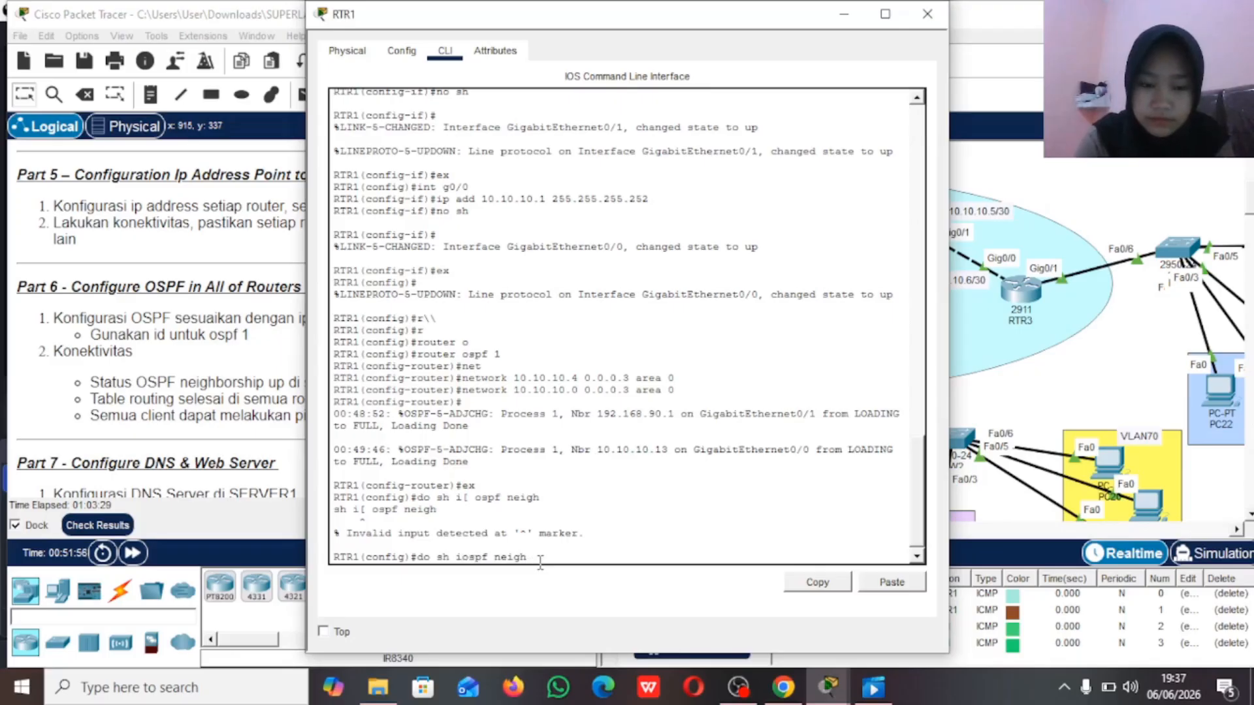
text(p)
key(Return)
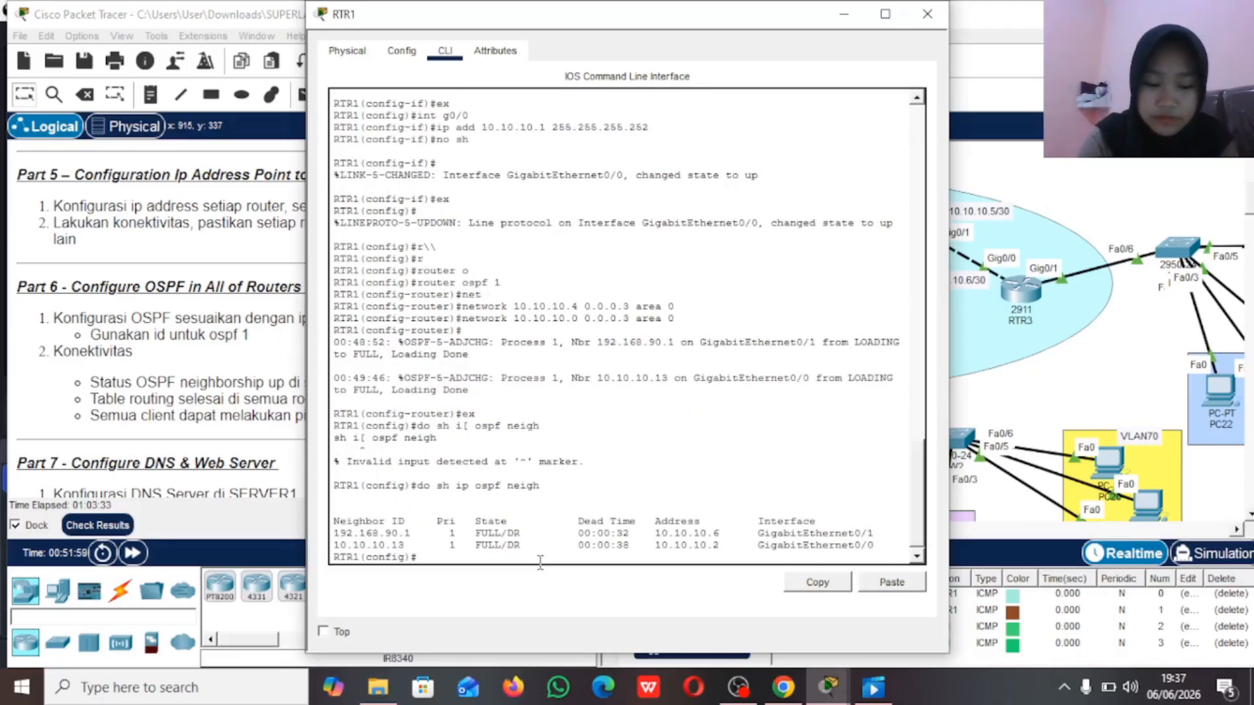
Step: Display RTR1's full routing table with do sh ip route and check its OSPF routes
text(do sh i)
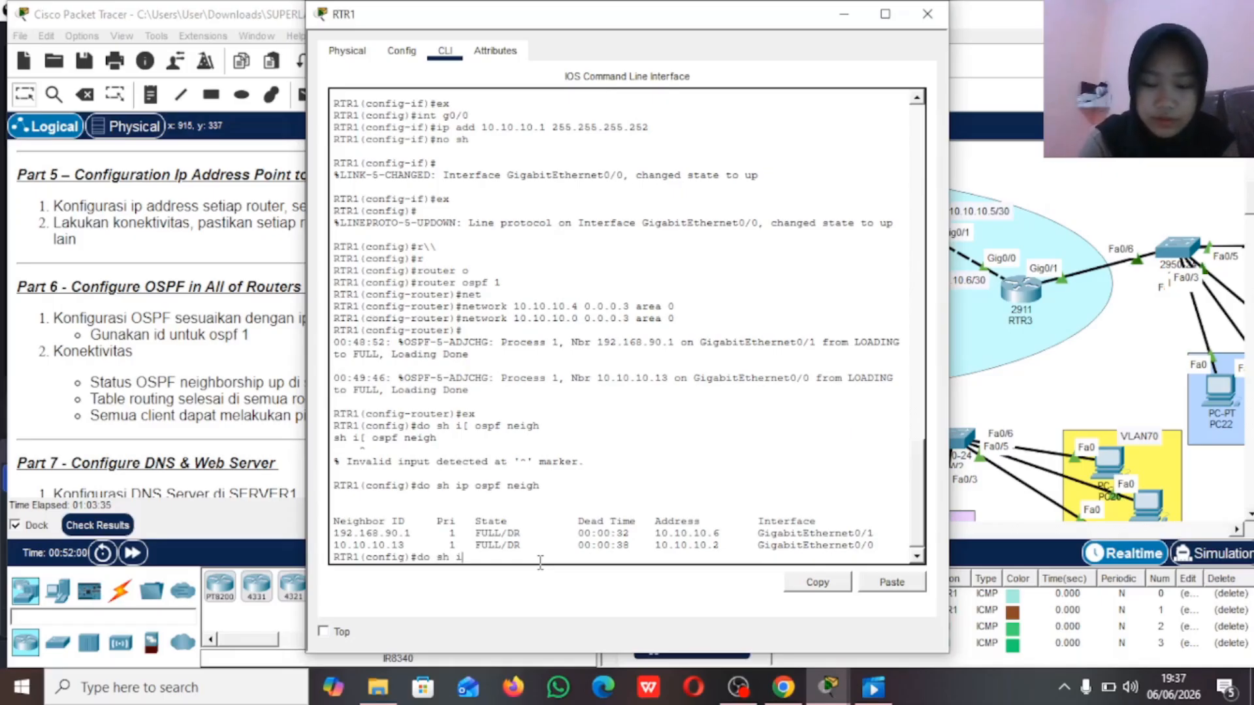
text(p route)
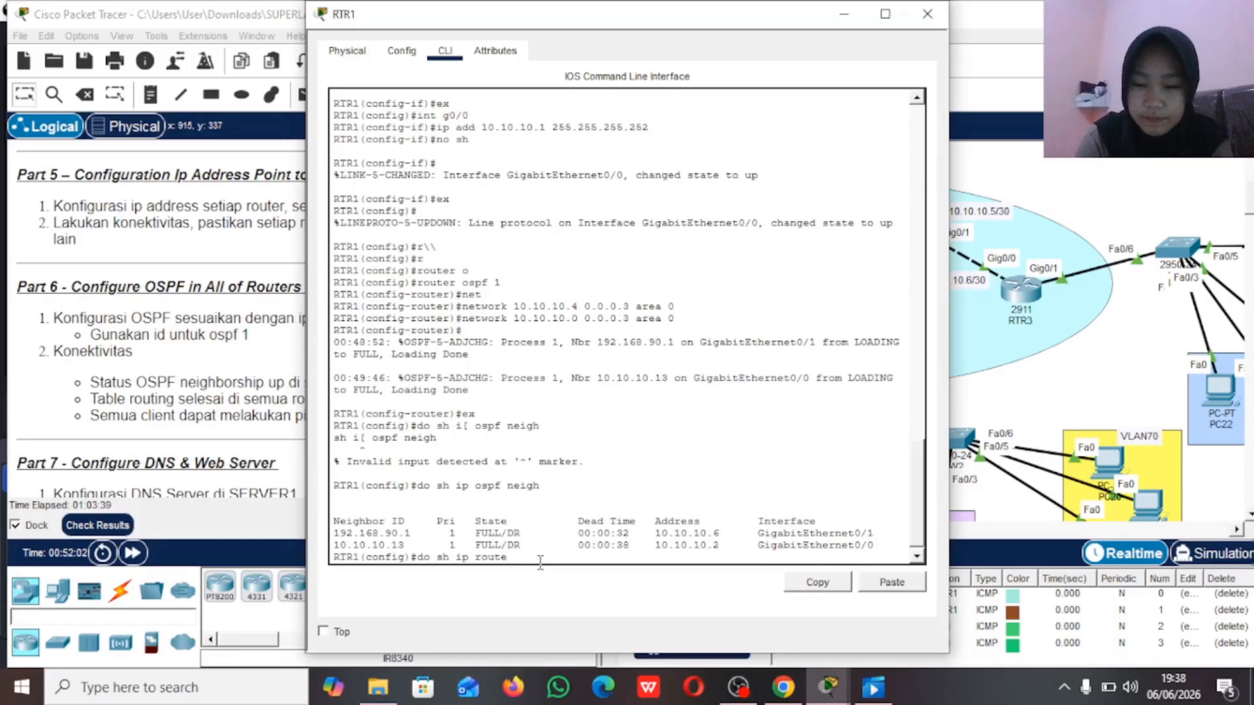
key(Return)
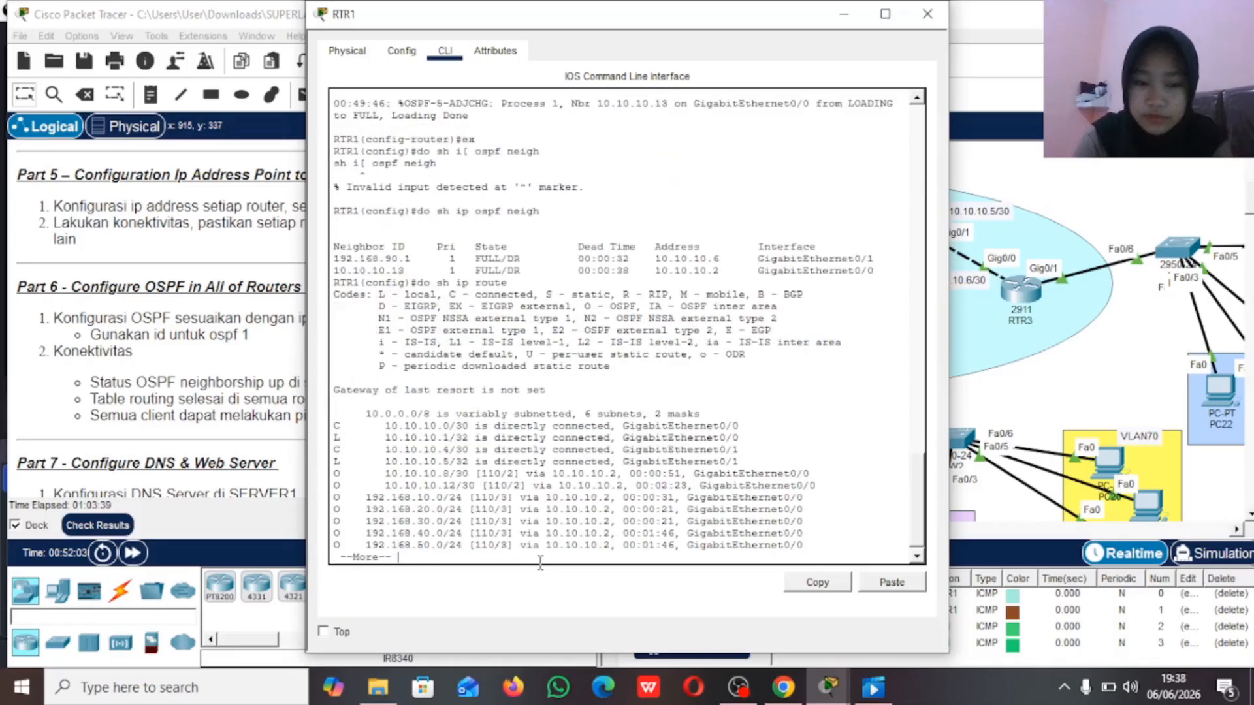
key(space)
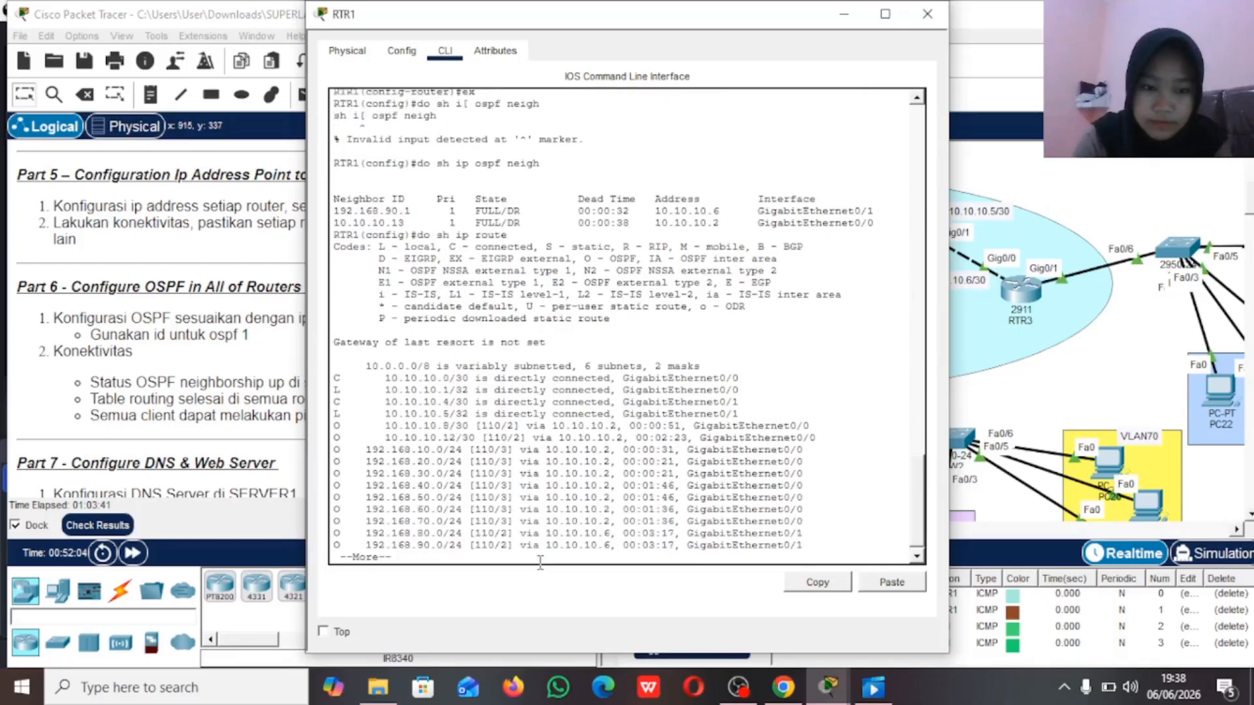
key(Return)
key(Return)
key(Return)
key(Return)
key(Return)
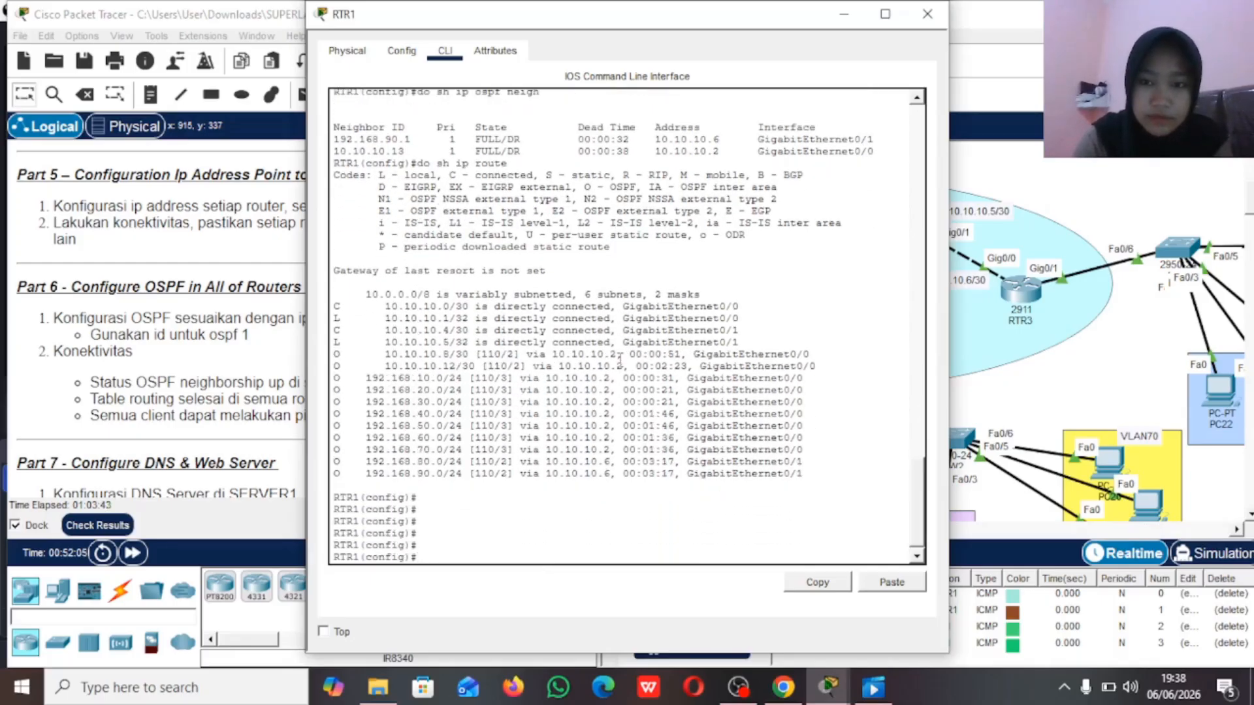
Step: Minimize the RTR1 window and send a simple PDU from PC0 in VLAN10 to PC16 in VLAN60
click(844, 13)
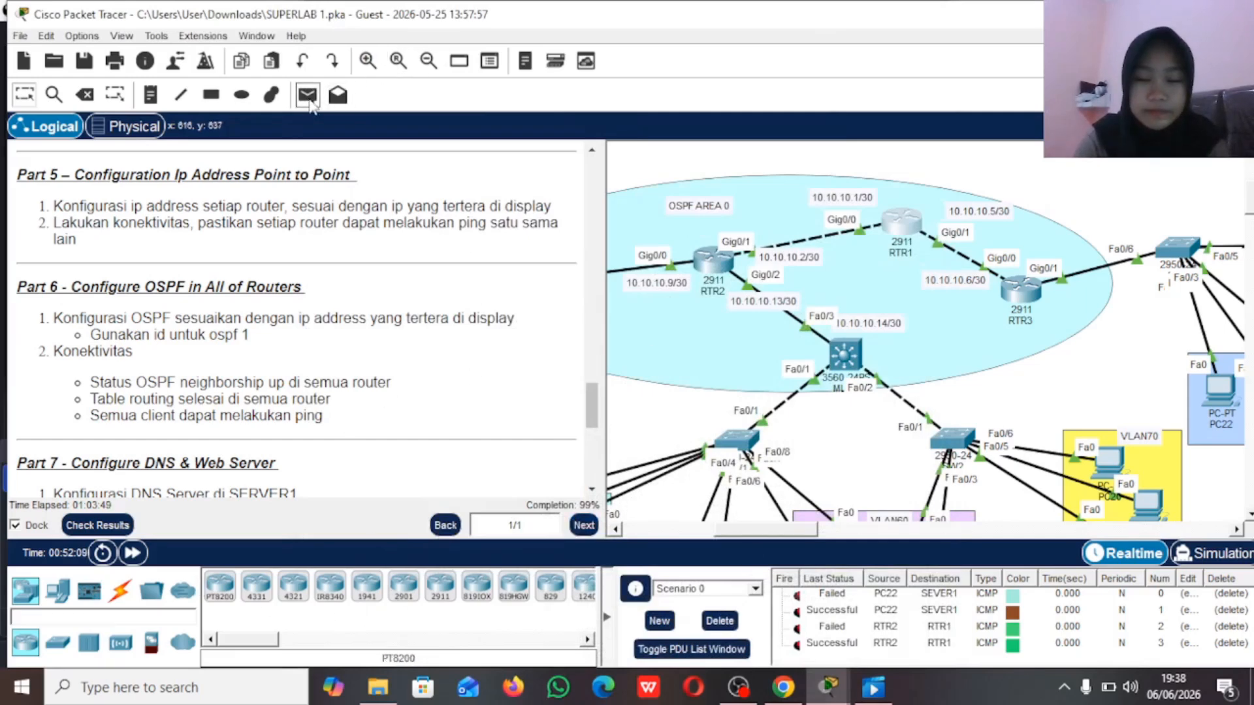
click(307, 98)
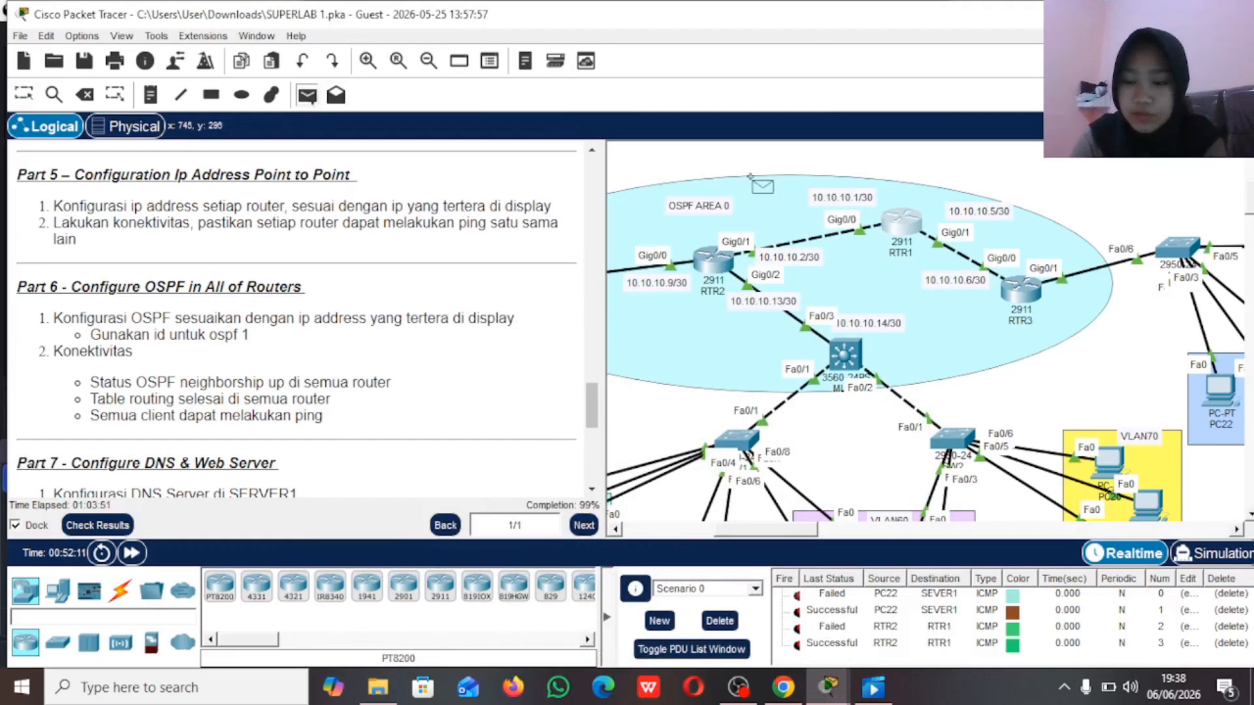
scroll(791, 224, left, 5)
scroll(790, 225, up, 3)
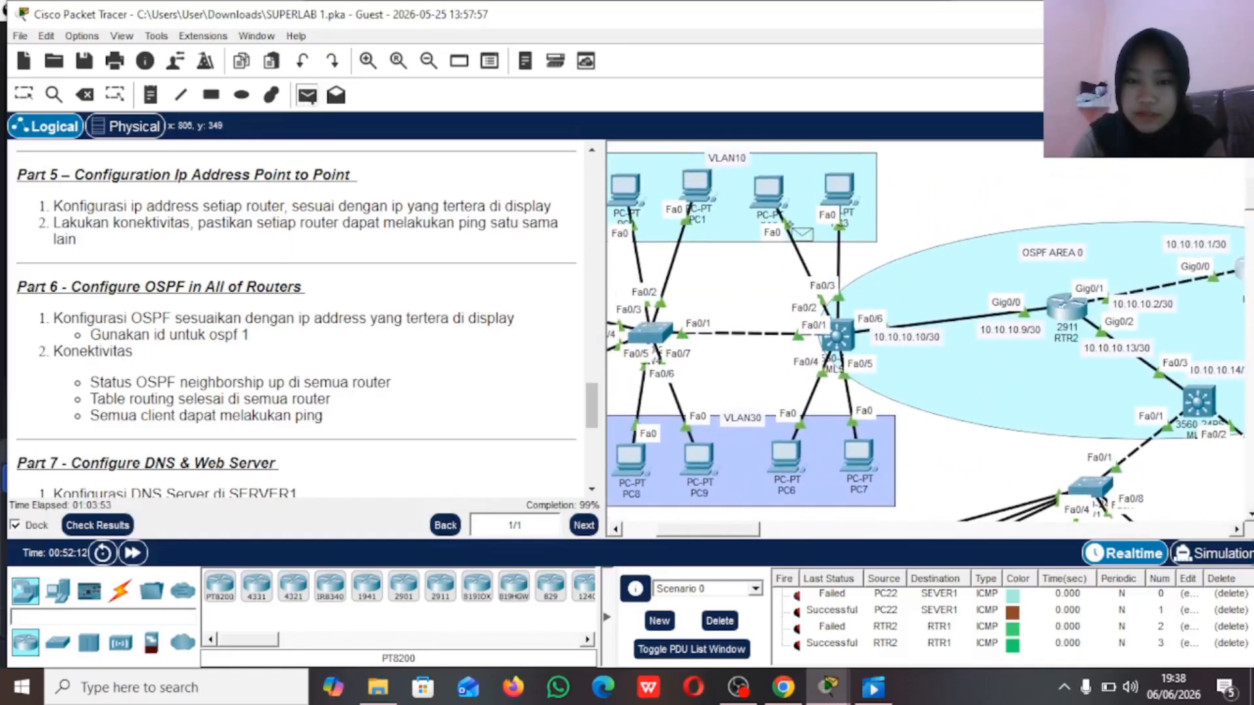
scroll(660, 216, left, 1)
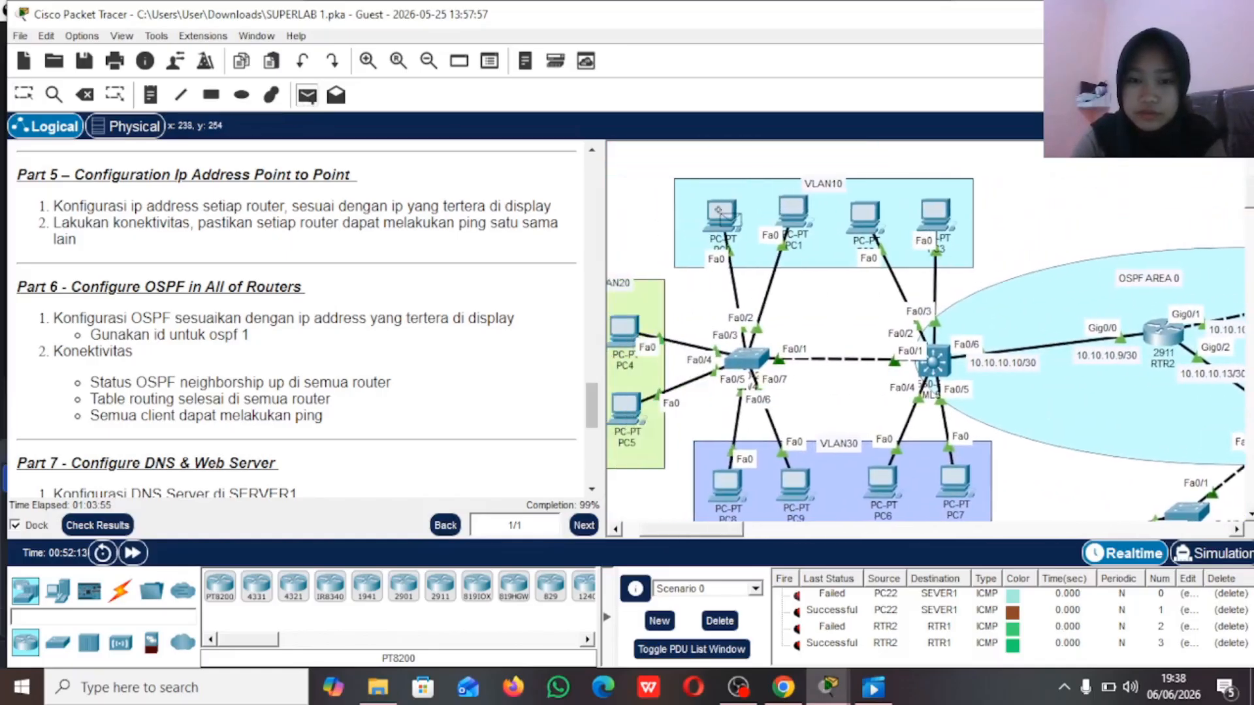
scroll(718, 209, down, 3)
scroll(719, 211, right, 5)
scroll(752, 262, down, 4)
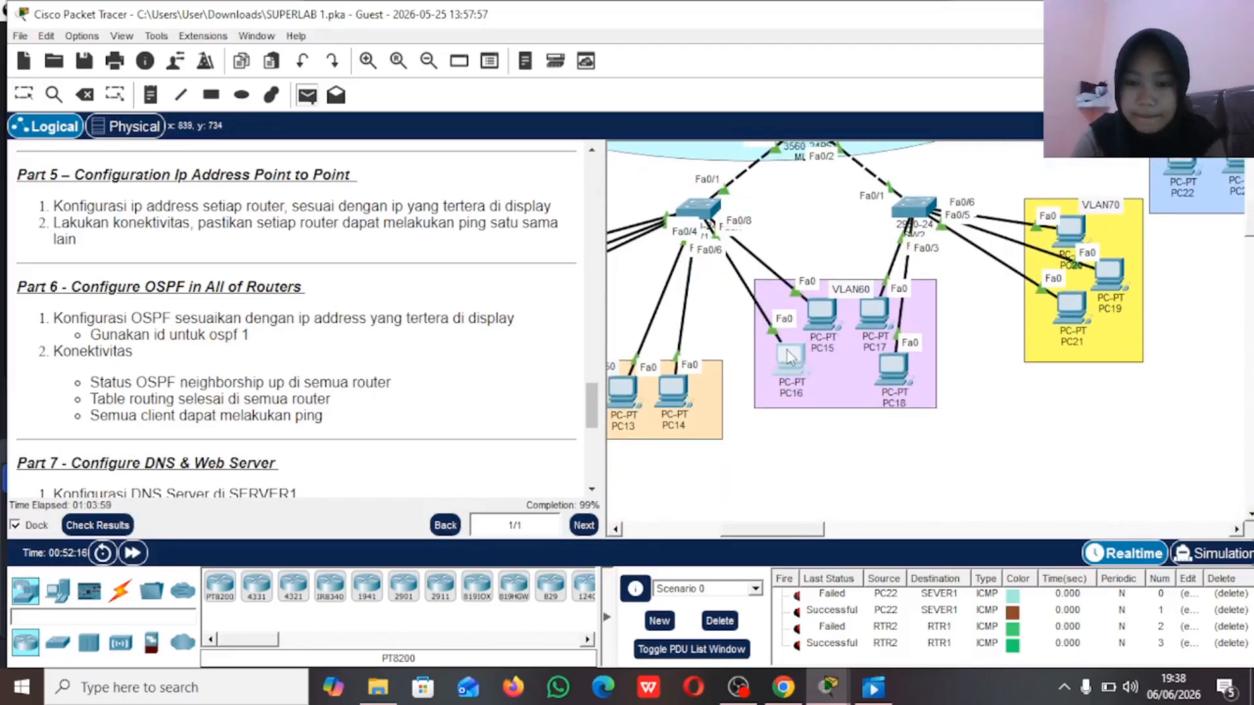
click(788, 353)
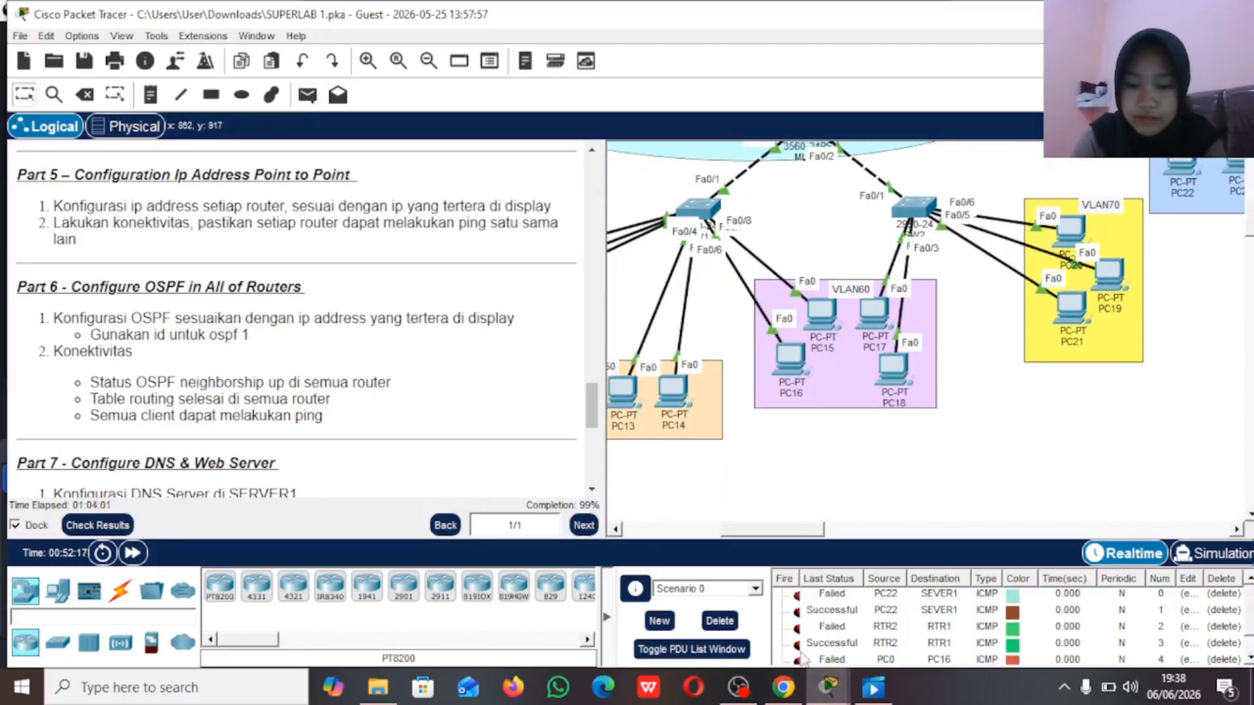
Step: Delete the current PDU scenario and resend a simple PDU from PC0 in VLAN10 to PC16 in VLAN60
scroll(850, 618, down, 1)
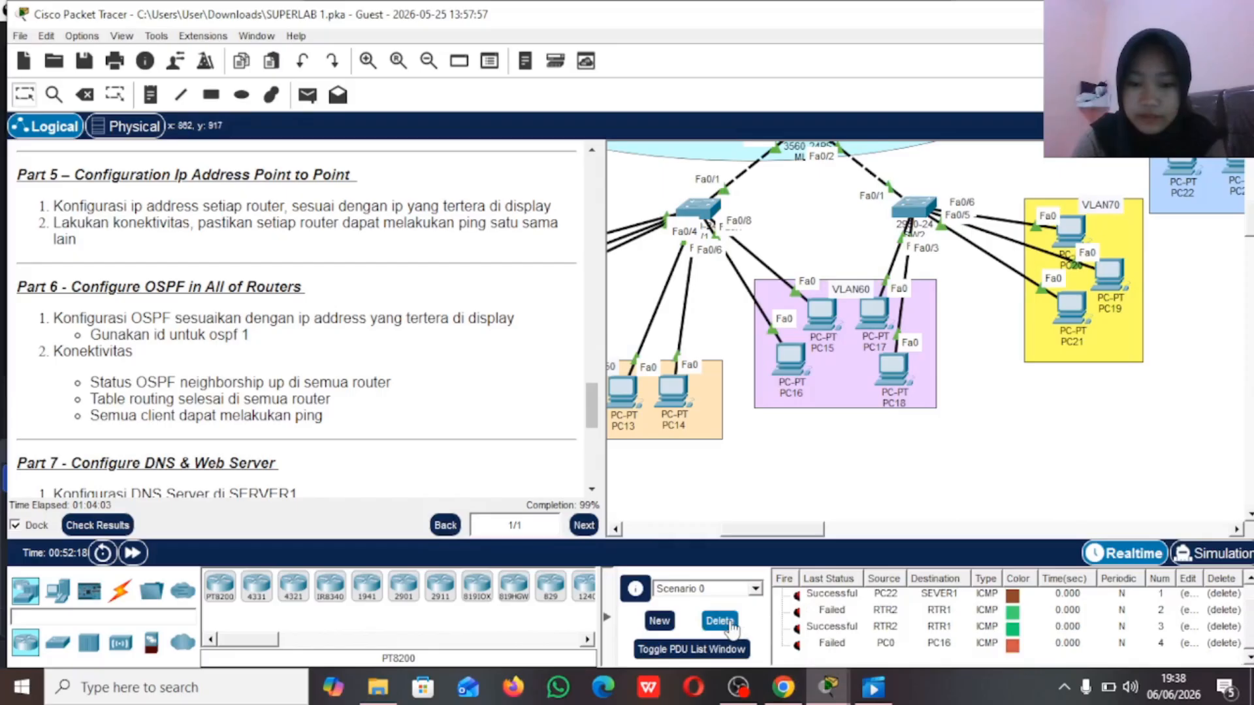
click(720, 621)
click(307, 95)
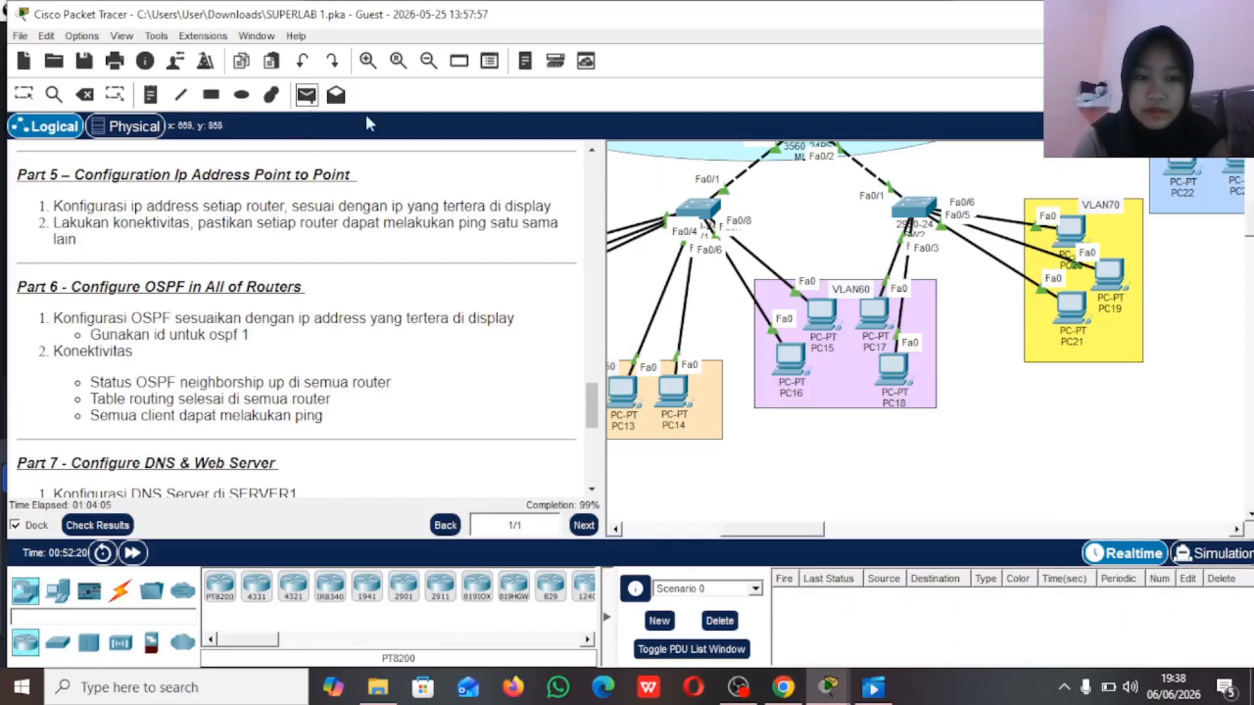
scroll(711, 268, up, 5)
scroll(711, 268, left, 5)
scroll(711, 267, left, 2)
scroll(711, 268, up, 1)
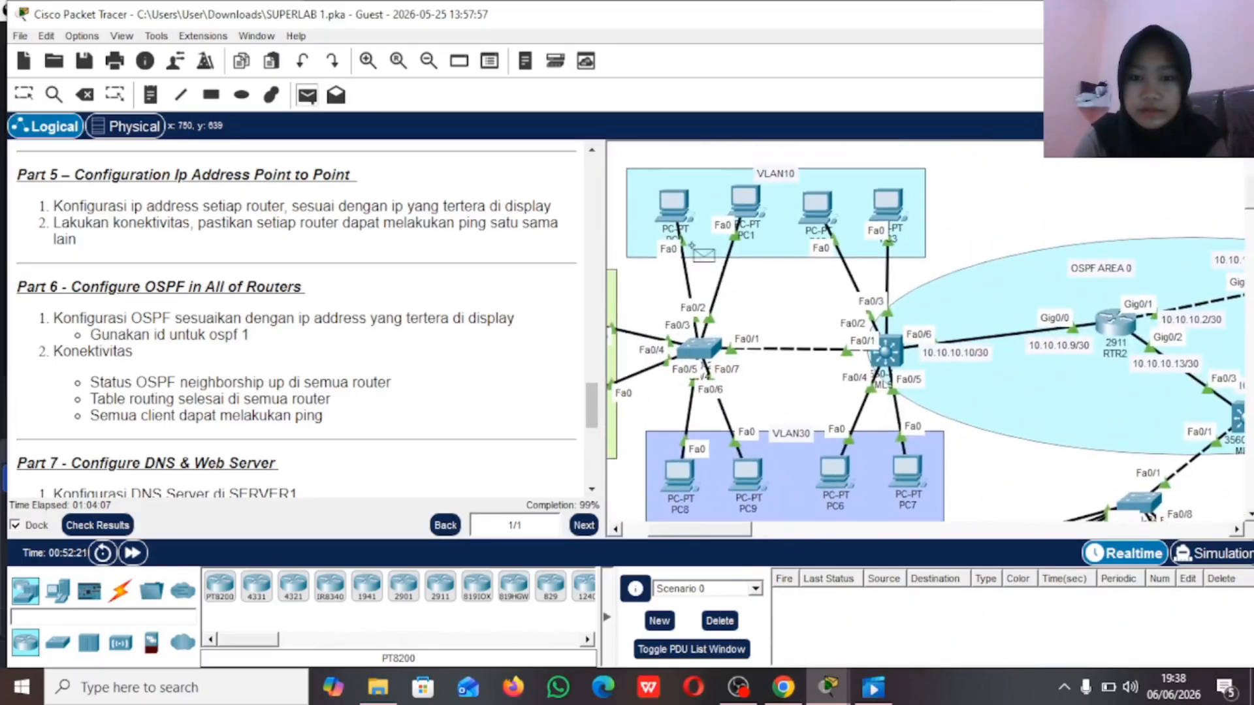
scroll(810, 366, down, 6)
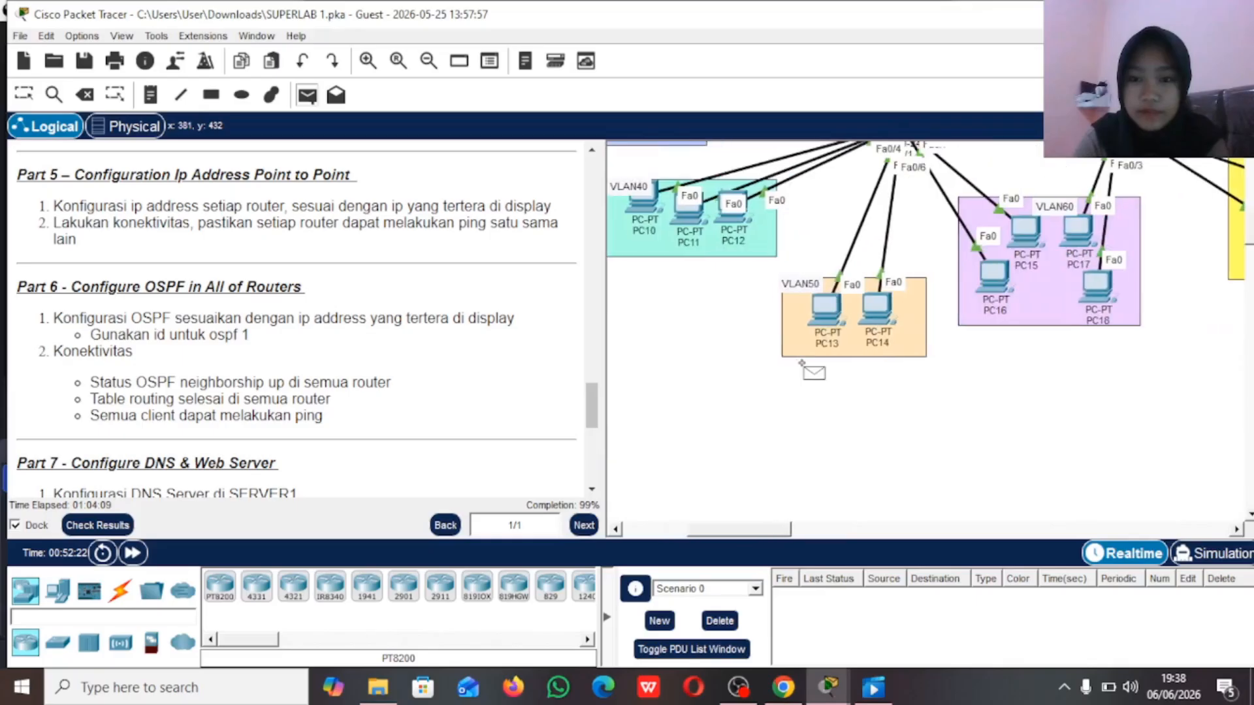
scroll(850, 294, right, 4)
click(873, 258)
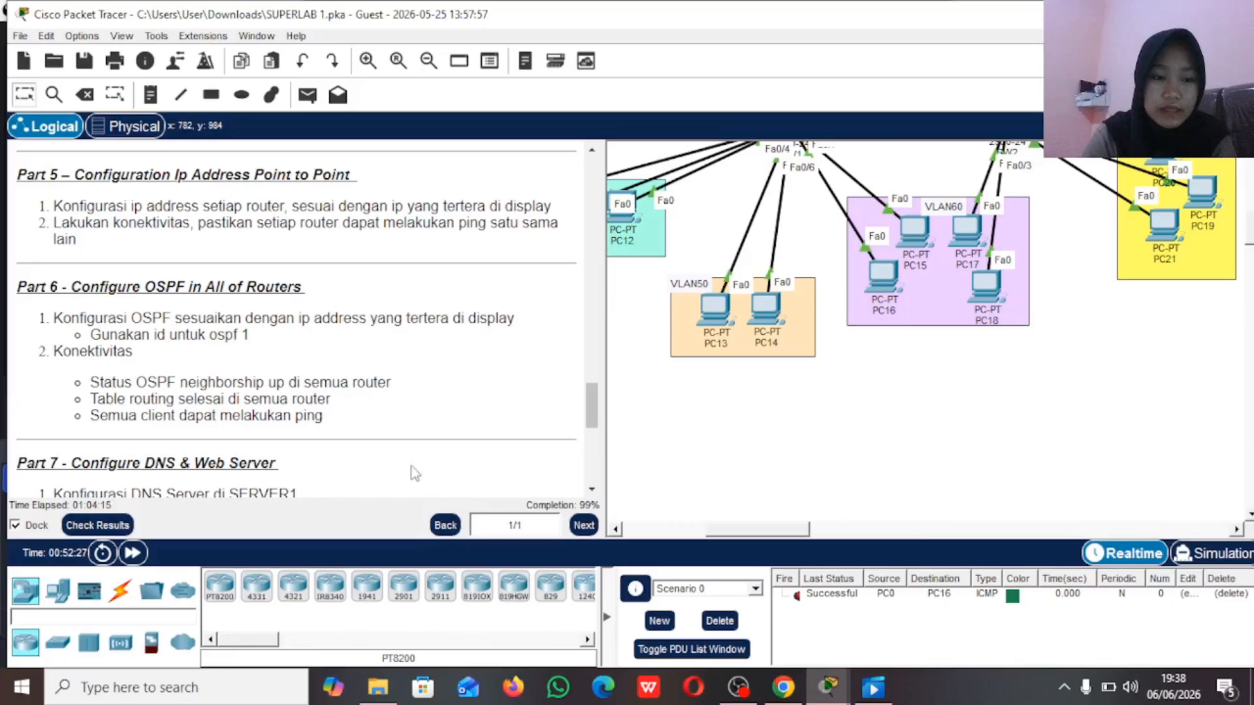
Step: Review the Part 7 instructions for configuring the DNS server on SERVER1 and the web server on SERVER 2
scroll(402, 450, down, 5)
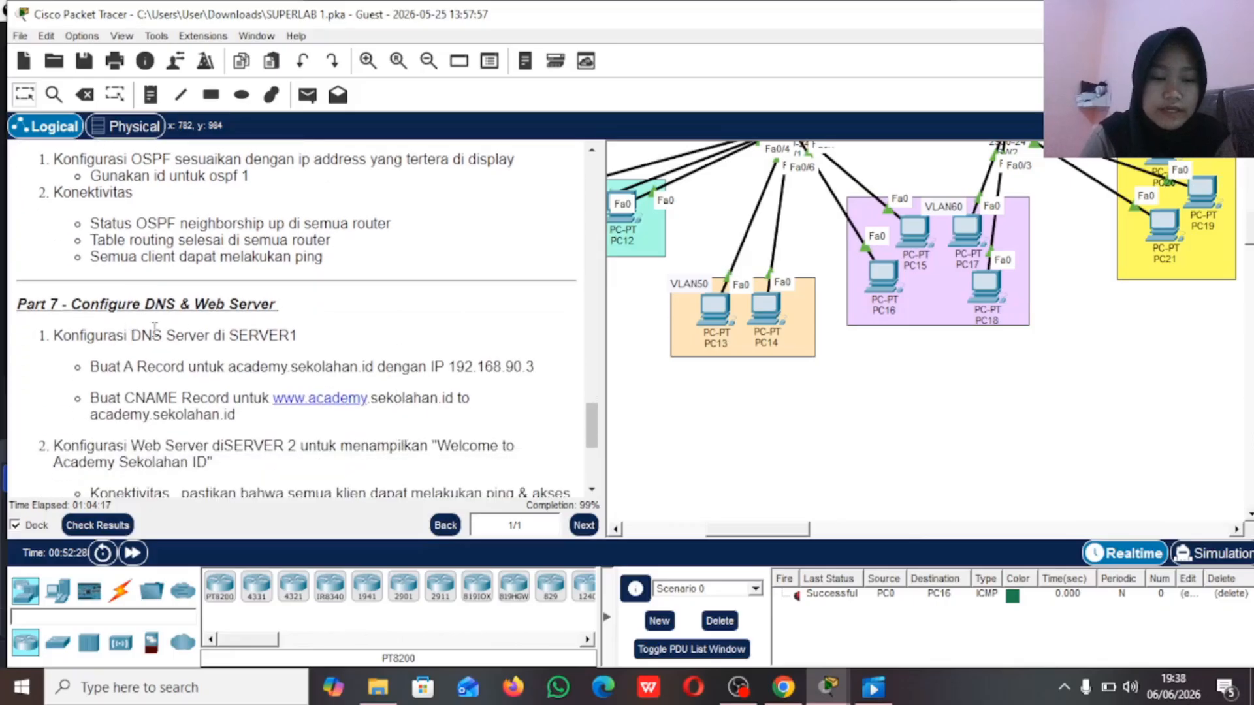
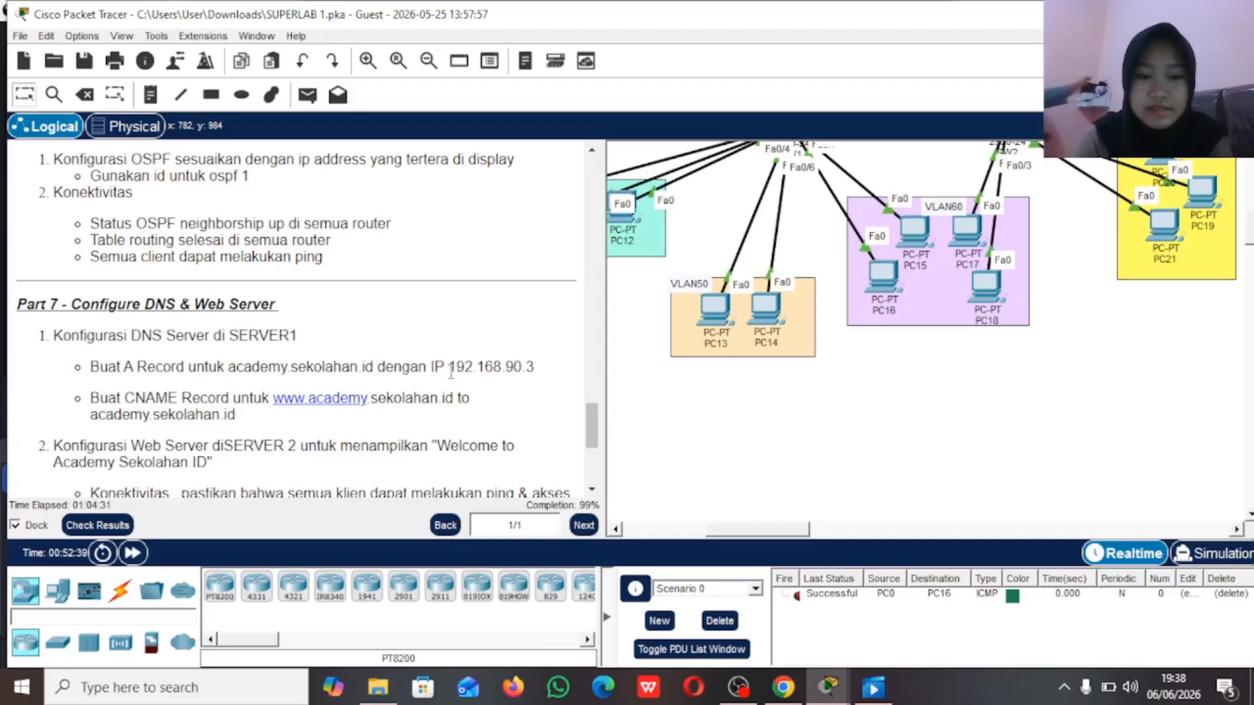
Step: Review the Part 7 DNS and web server instructions and locate SEVER1 in VLAN90
drag(457, 368, 539, 370)
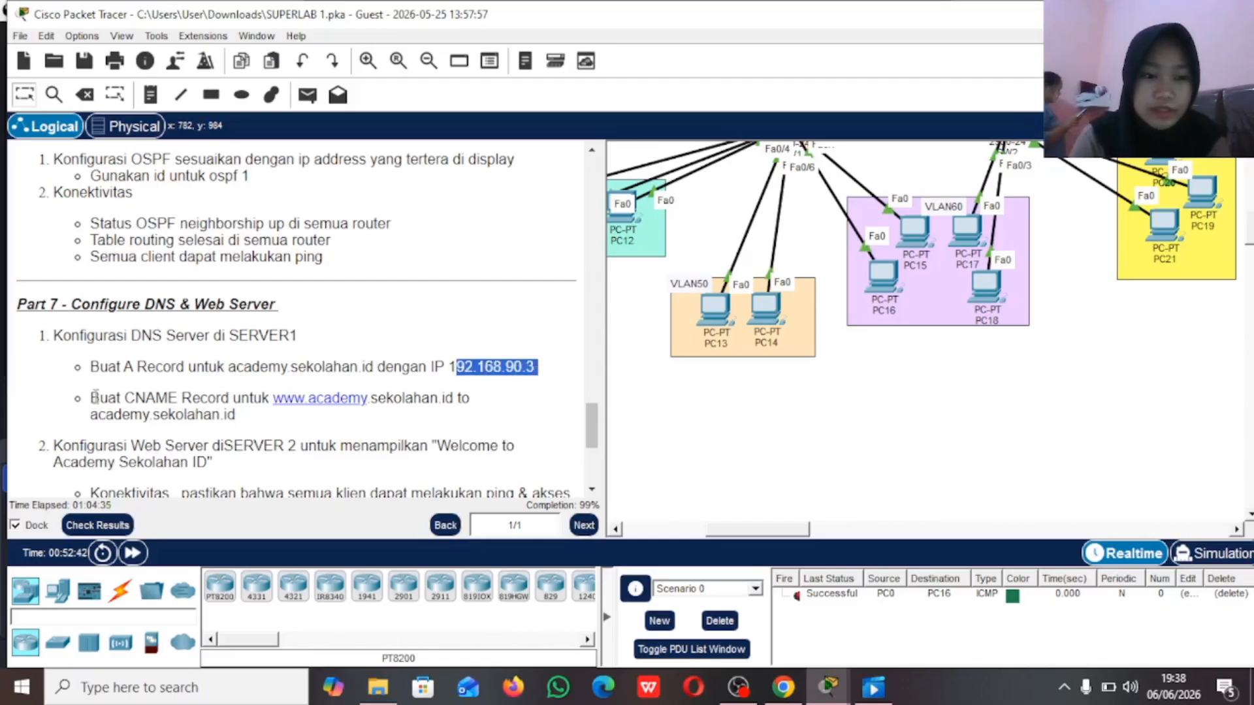
drag(124, 367, 205, 368)
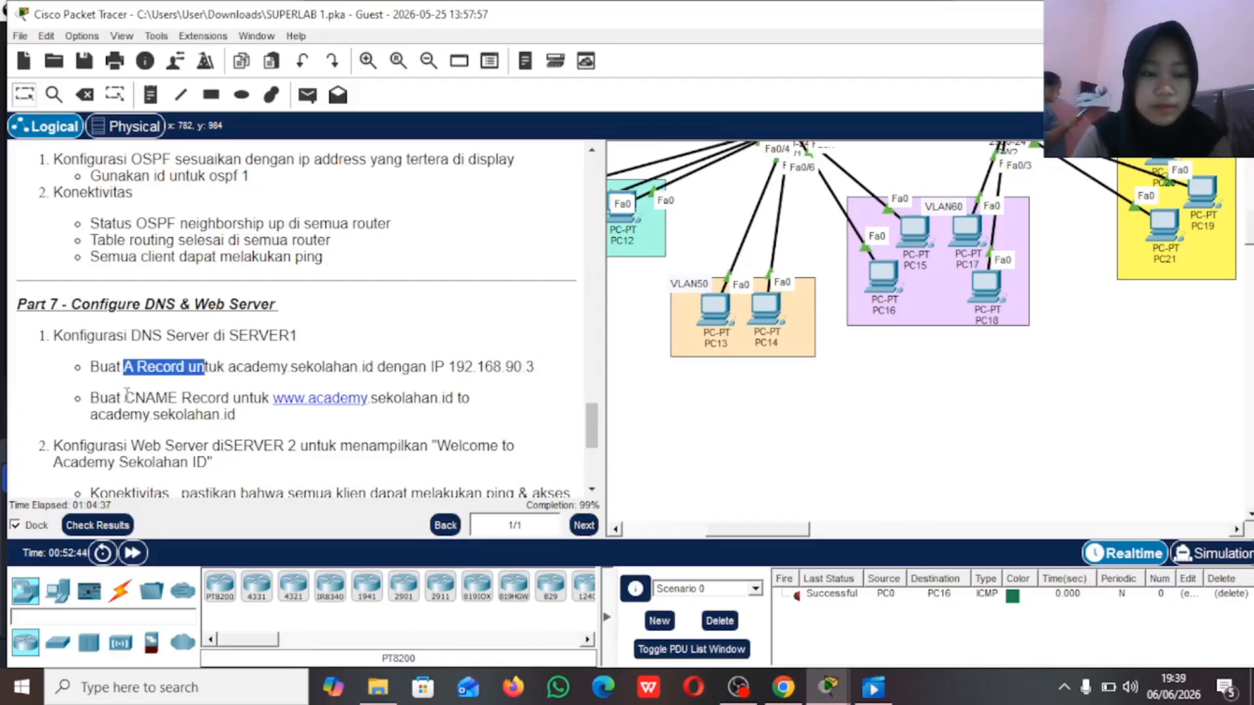
drag(116, 398, 222, 397)
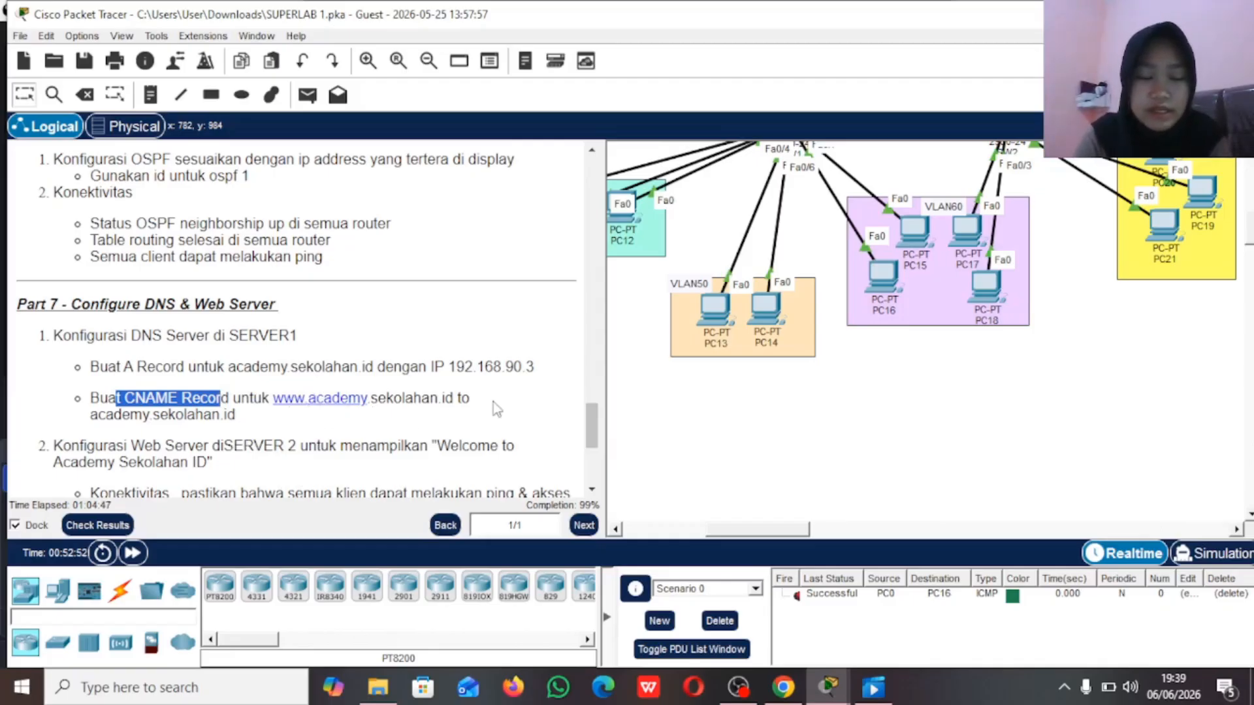
scroll(264, 432, down, 1)
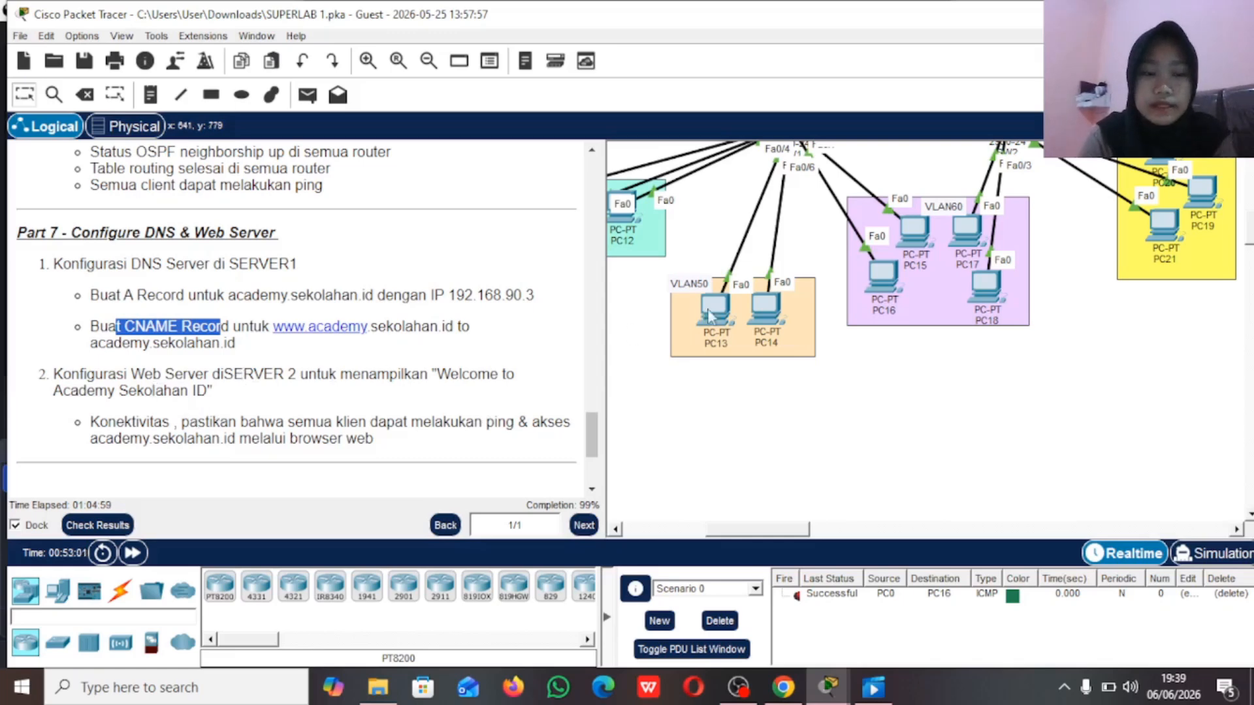
scroll(877, 332, right, 5)
scroll(881, 338, up, 2)
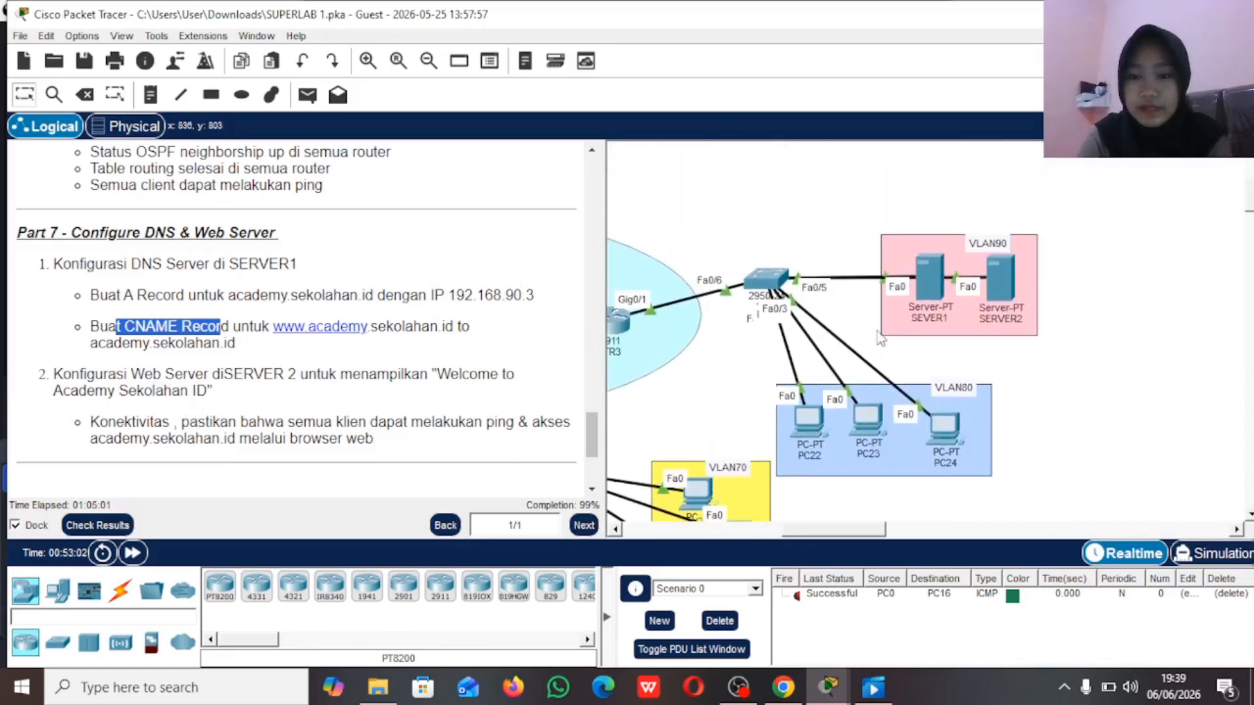
scroll(879, 337, right, 2)
click(811, 273)
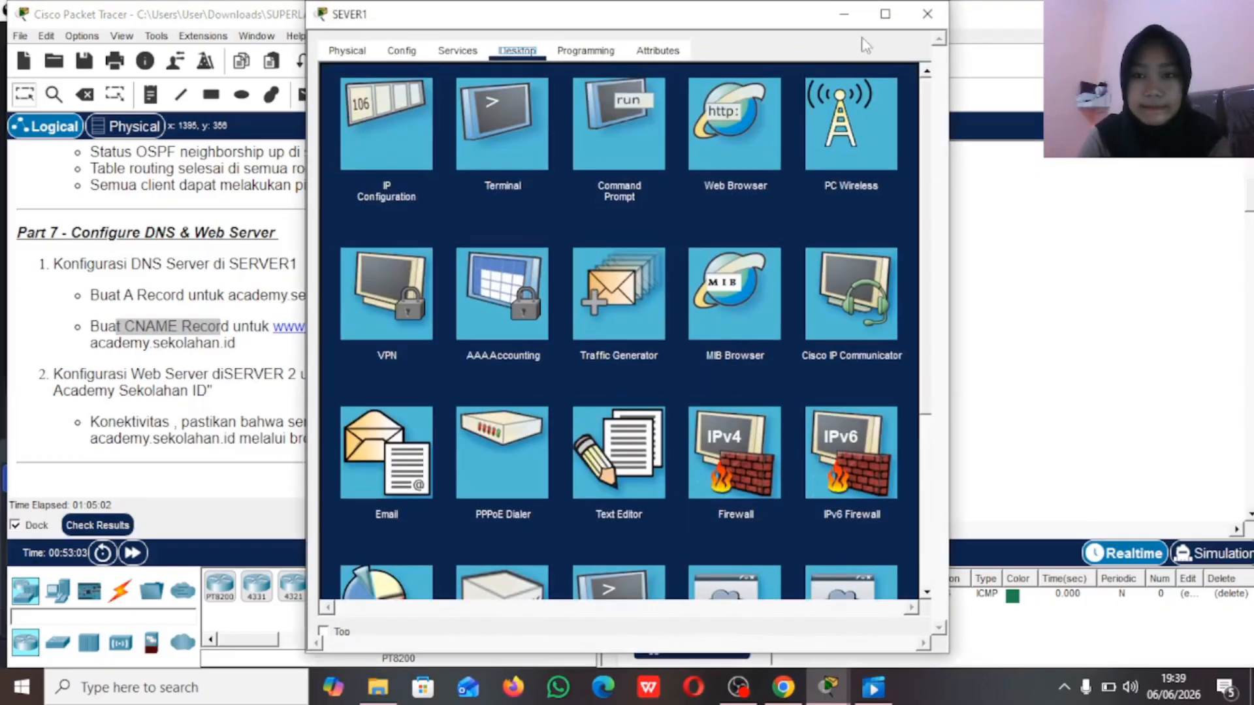
click(844, 17)
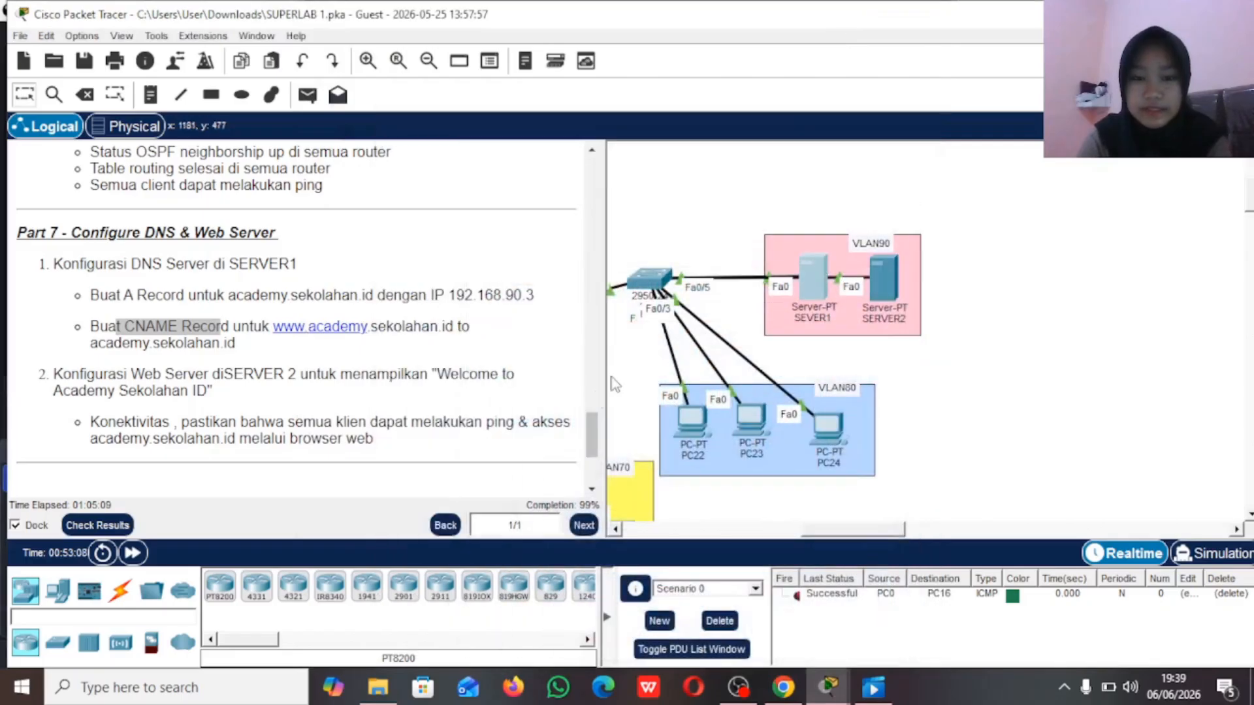
Step: Turn on the DNS service on SEVER1 and choose A Record as the resource record type
click(818, 292)
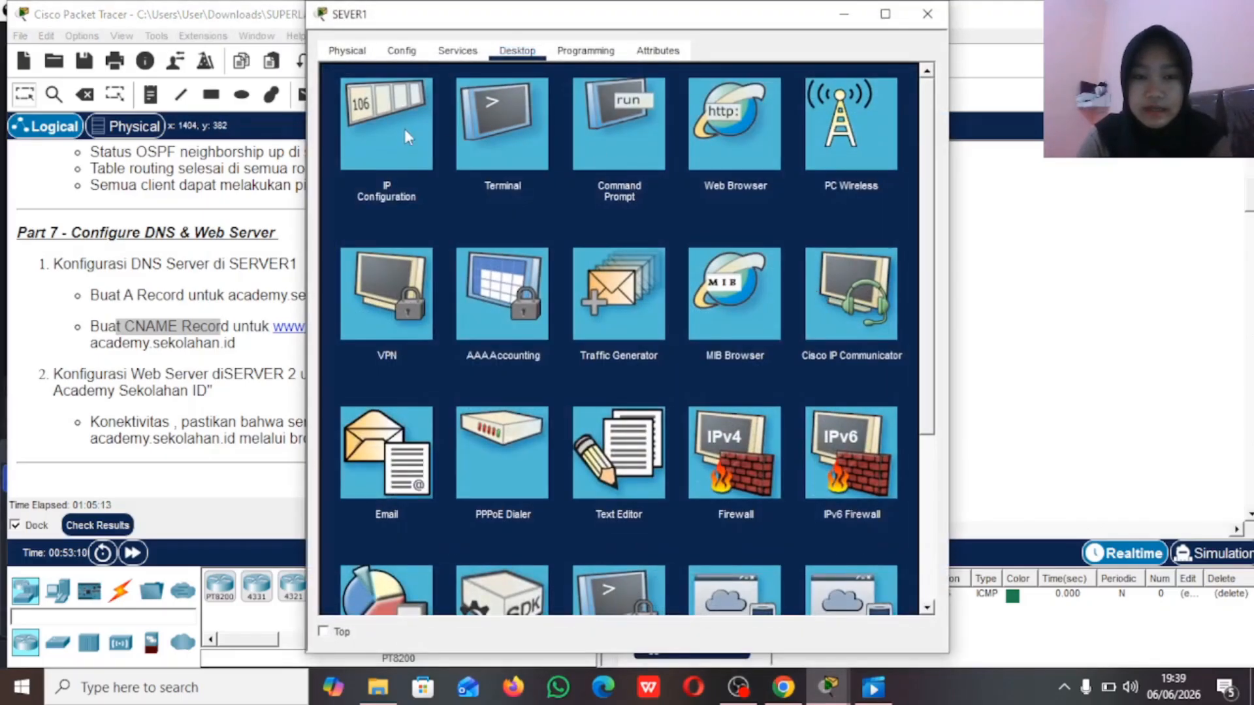
click(449, 57)
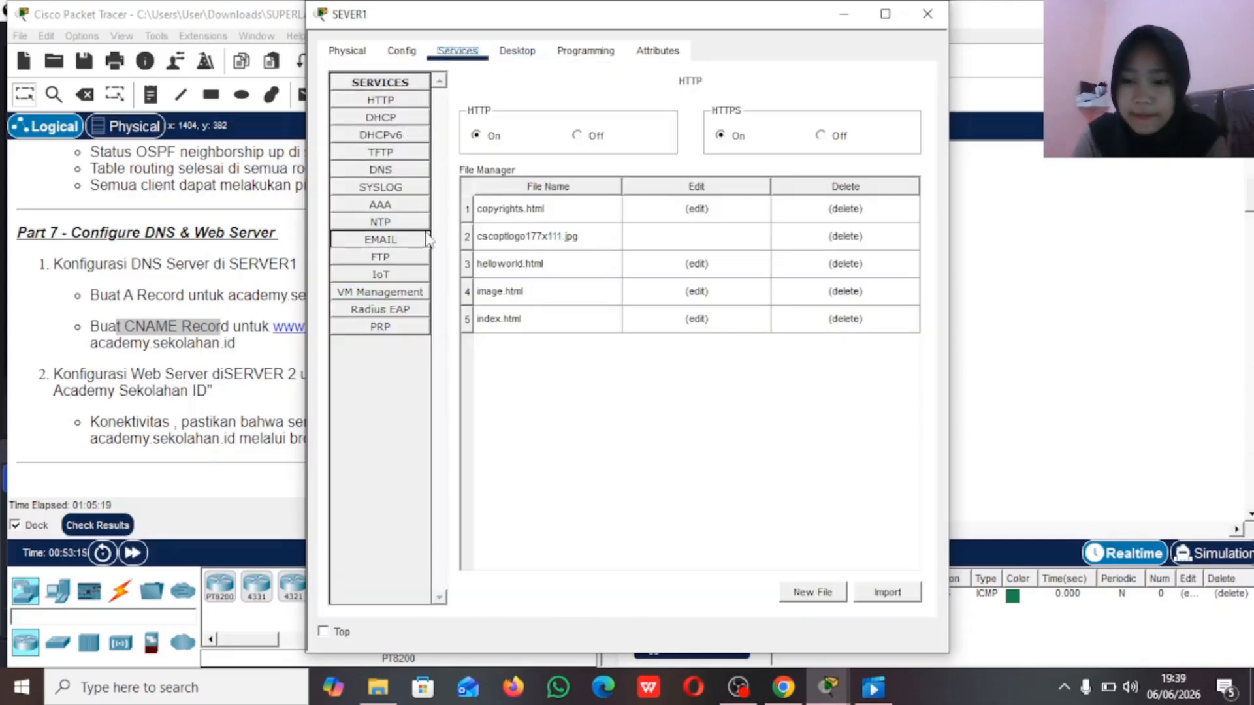
click(394, 173)
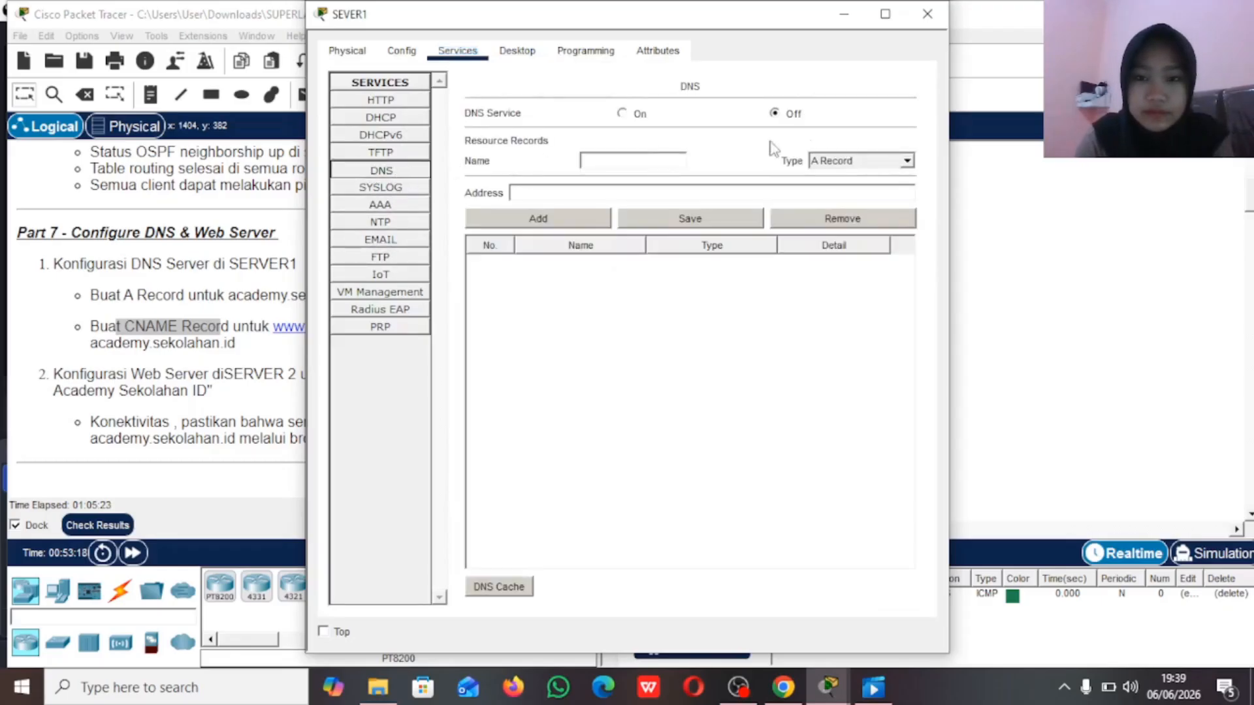
click(906, 163)
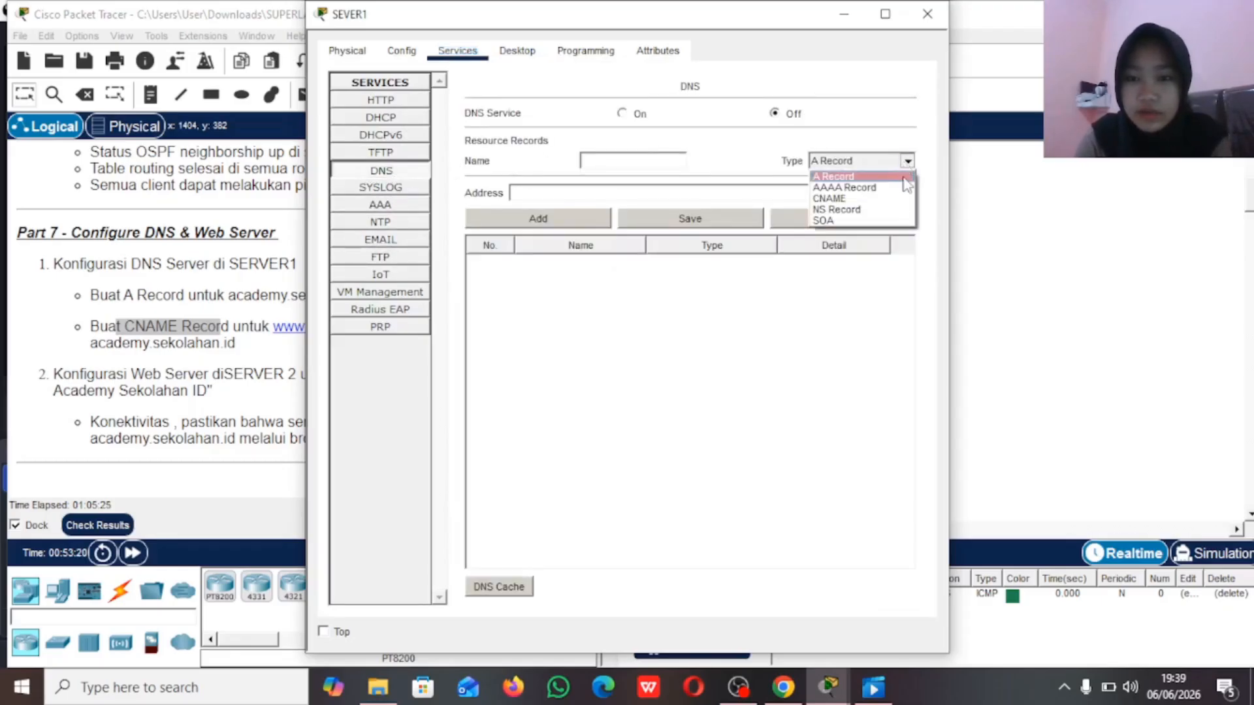
click(904, 176)
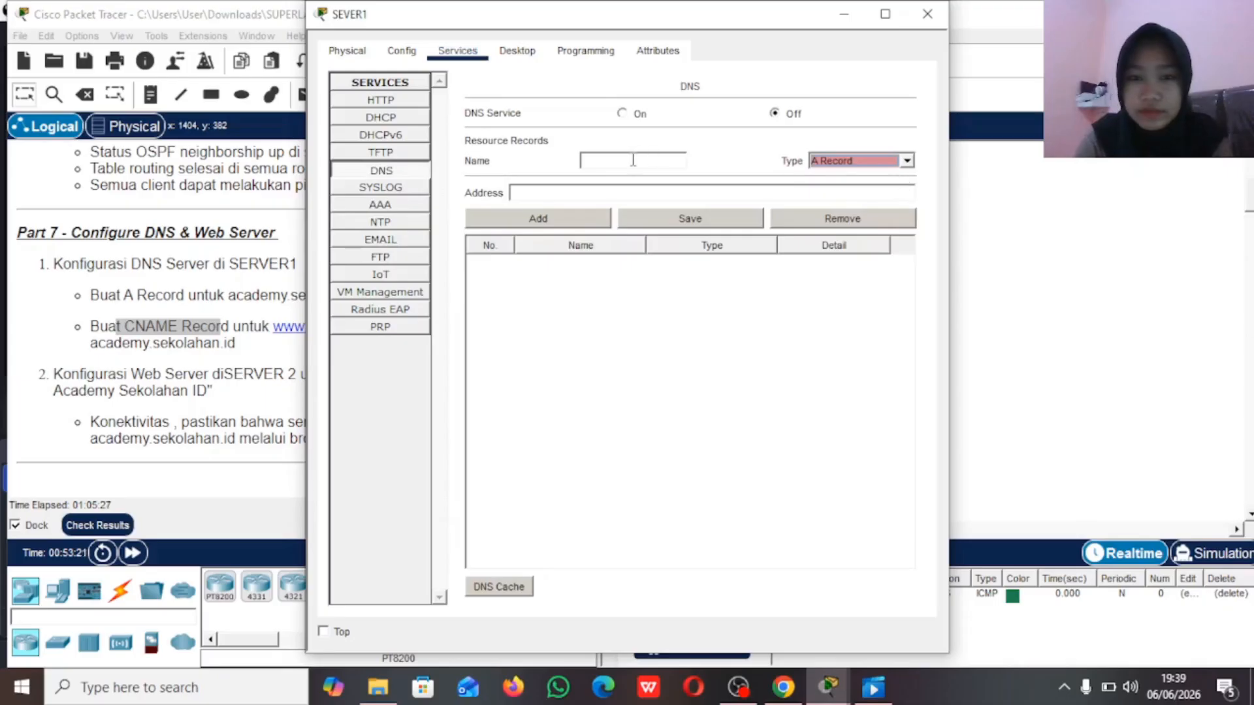
click(622, 114)
Step: Add an A record to SEVER1's DNS with the name sekolahan.id and the address 192.168.90.3
click(610, 156)
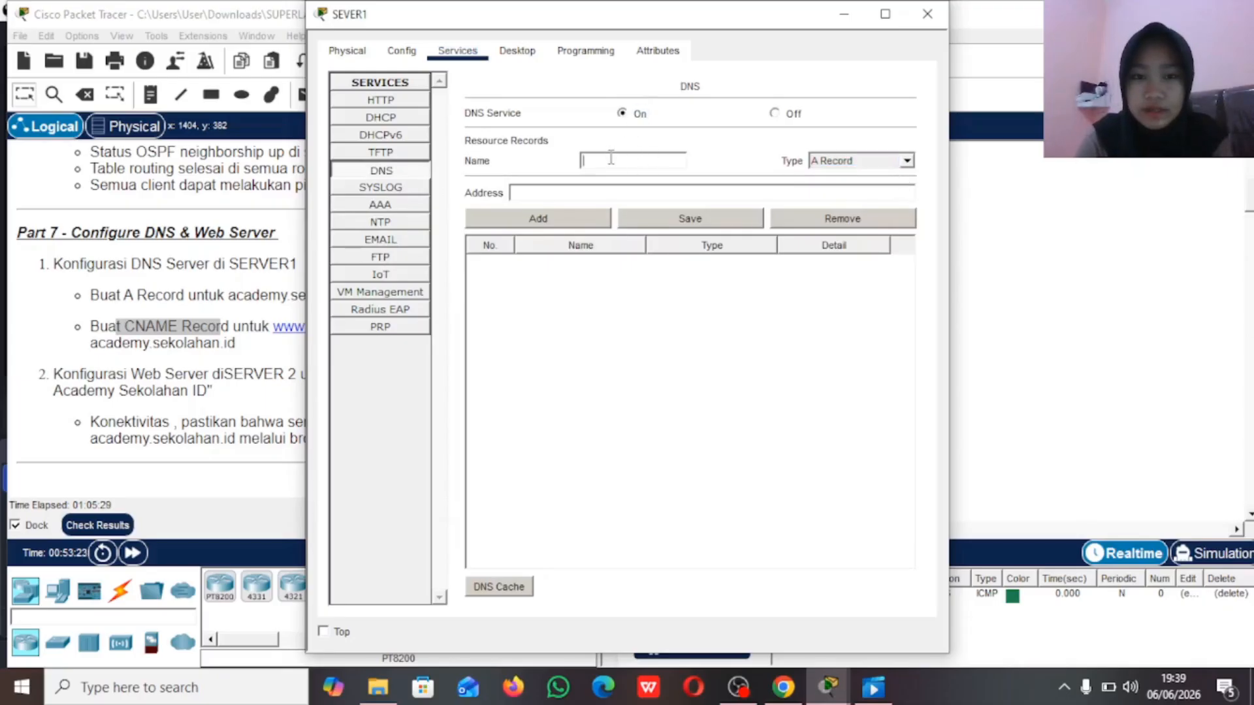
text(seko)
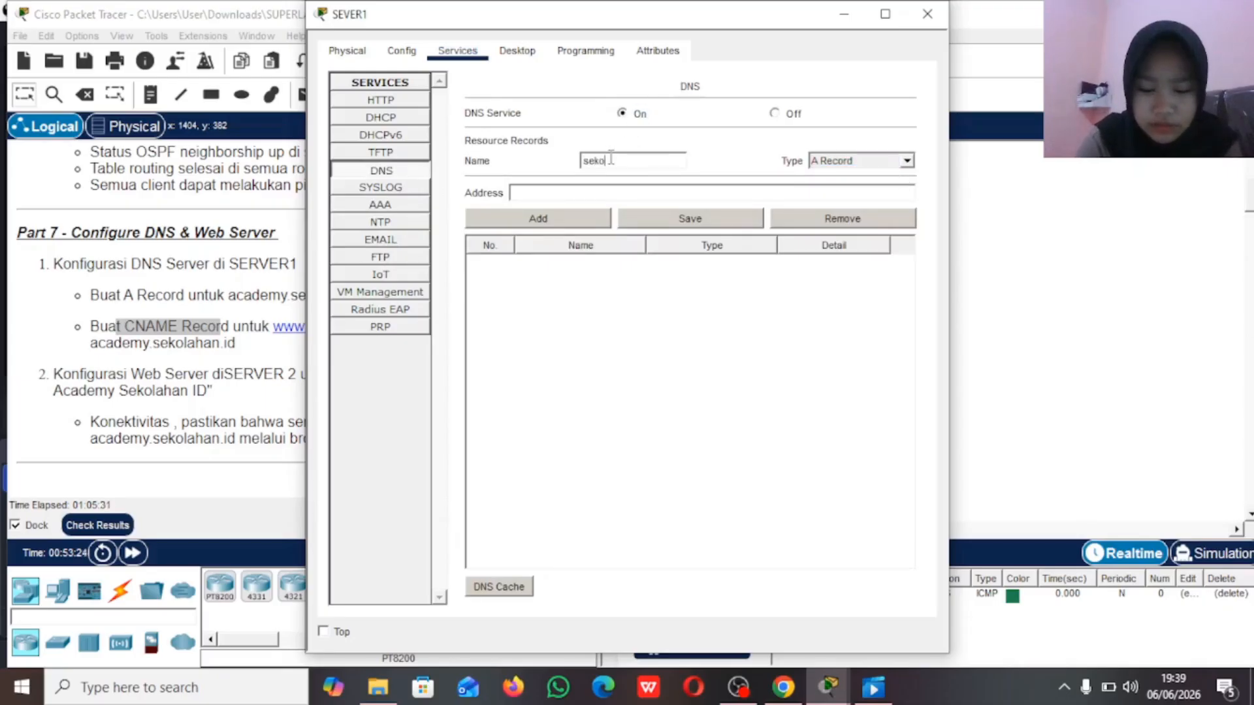
text(lahan.i)
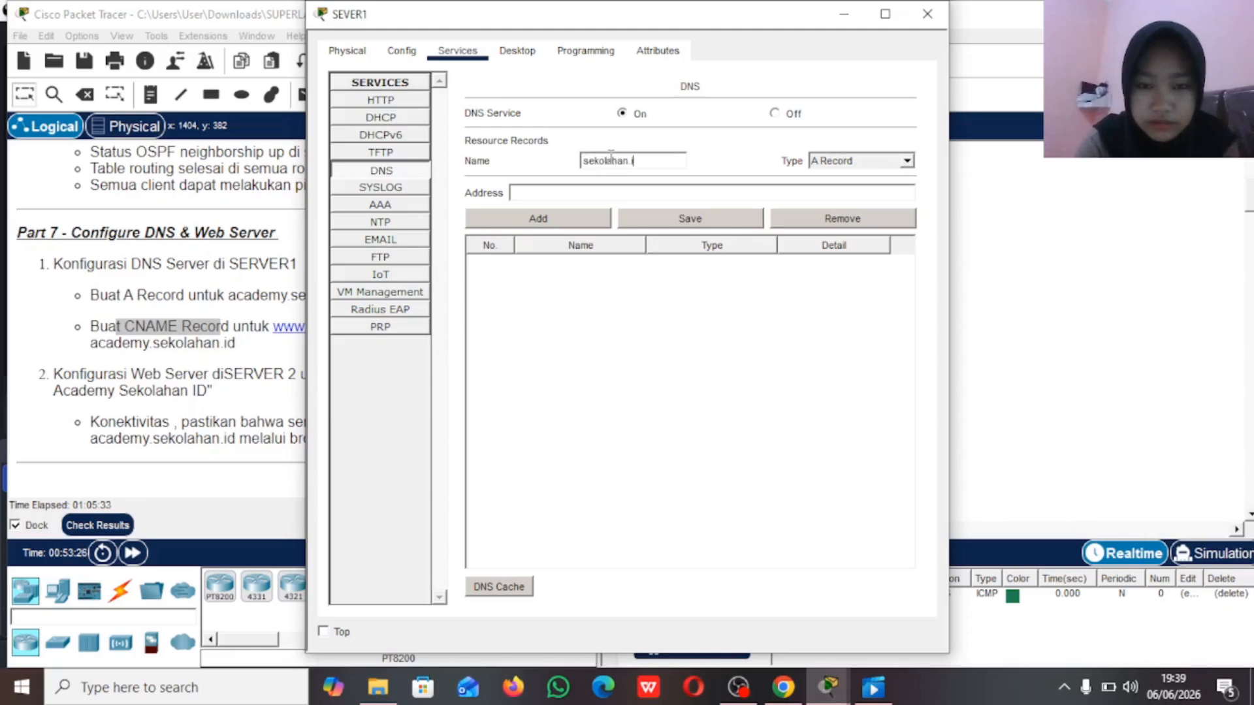
text(d)
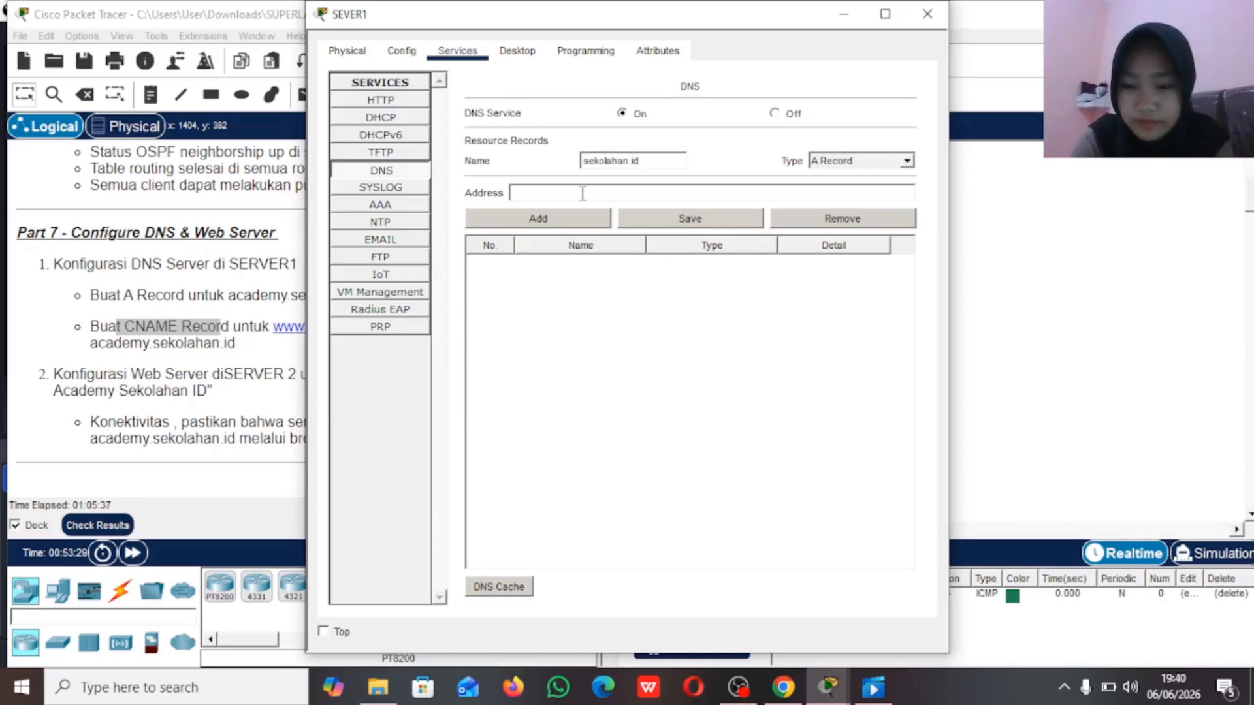
click(549, 188)
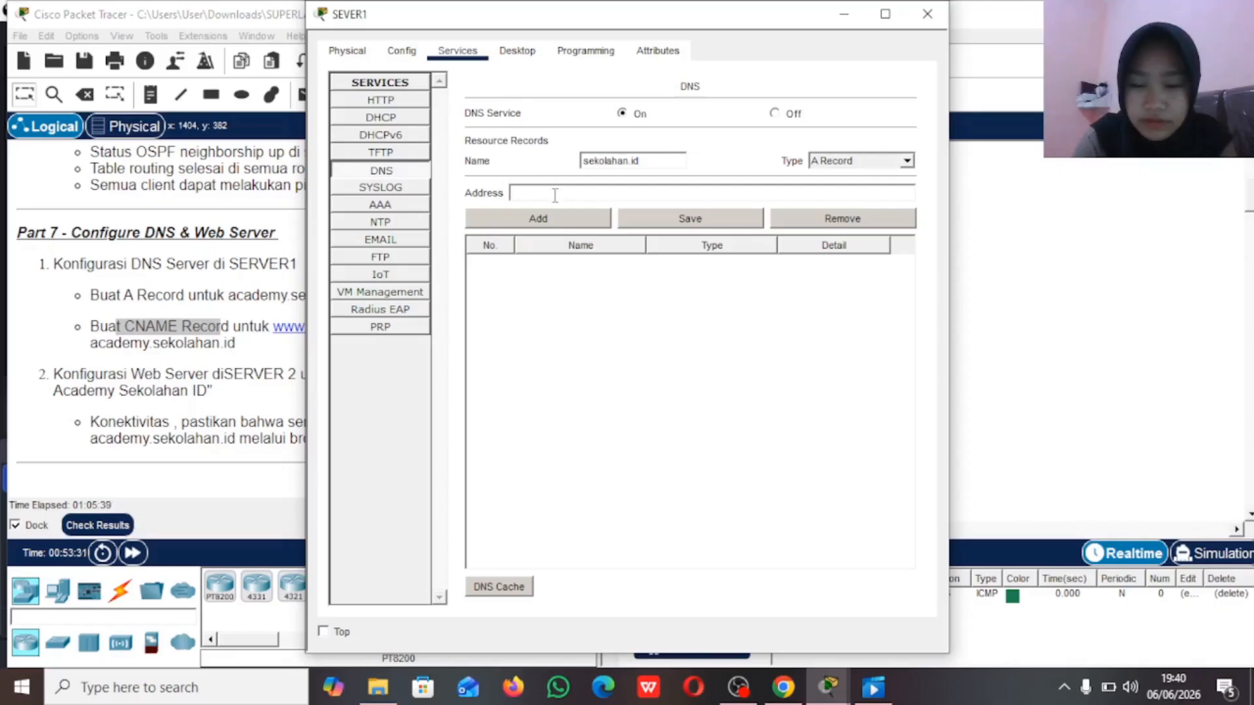
text(192.)
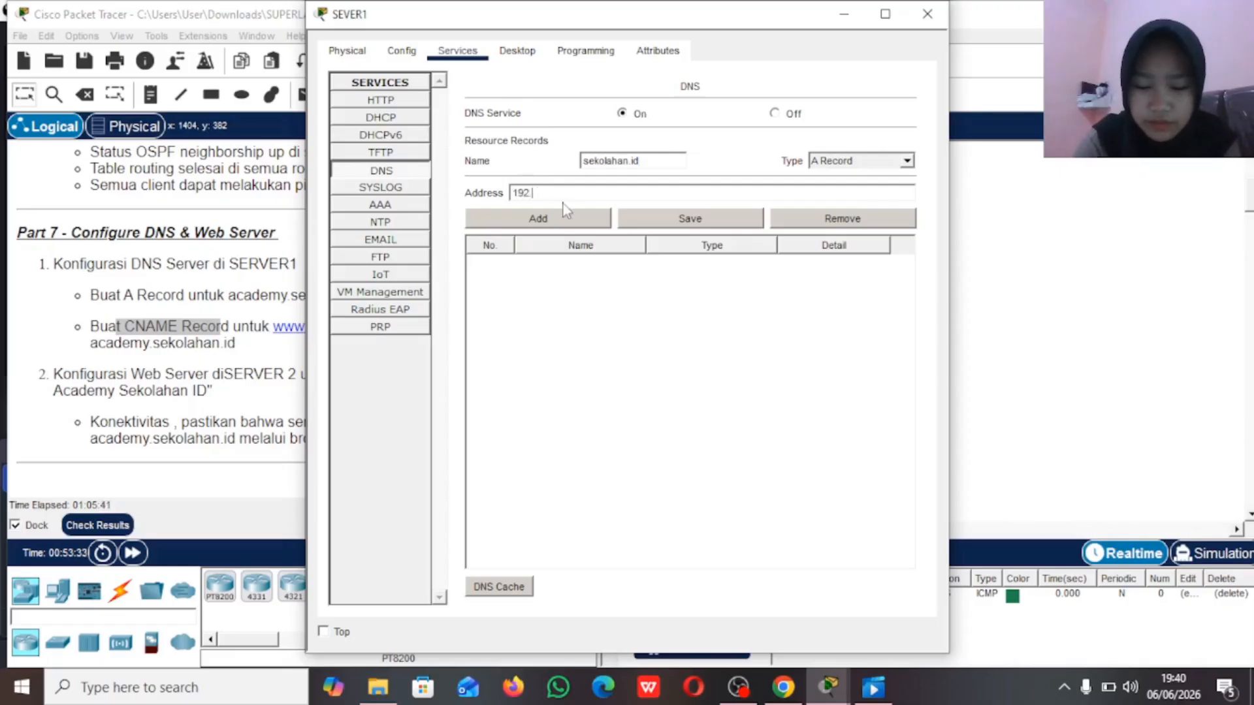
text(168.90.)
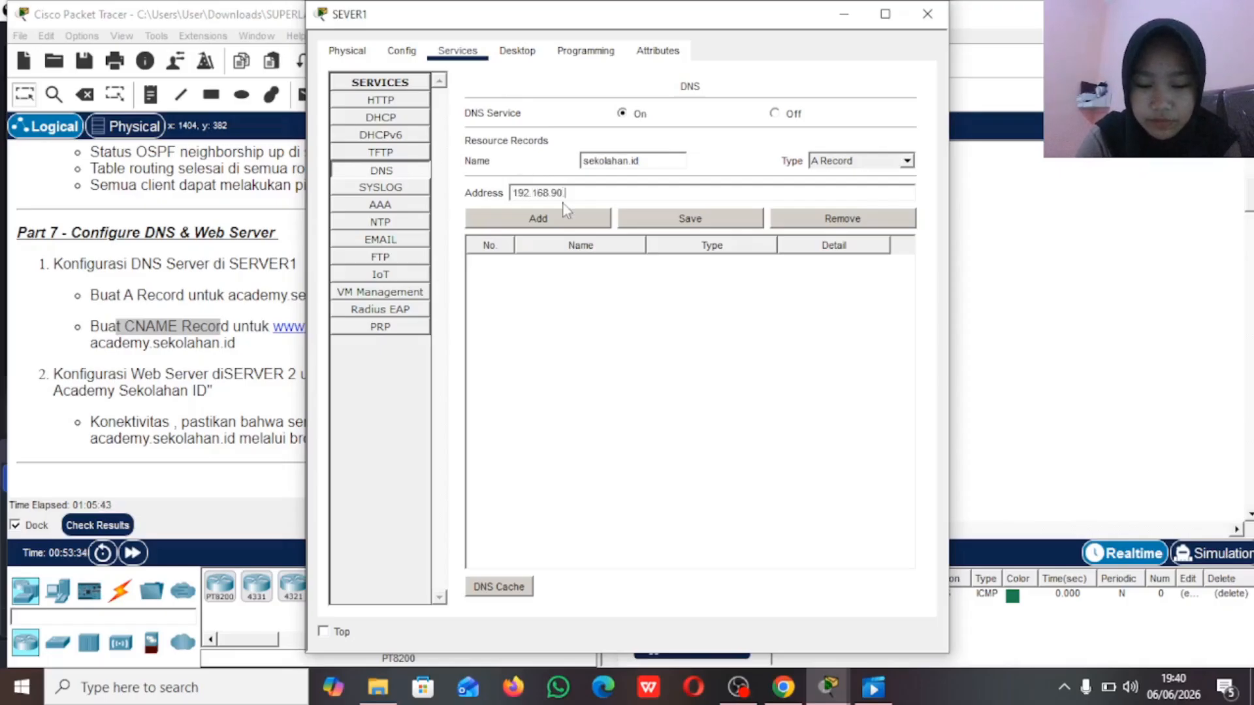
text(3)
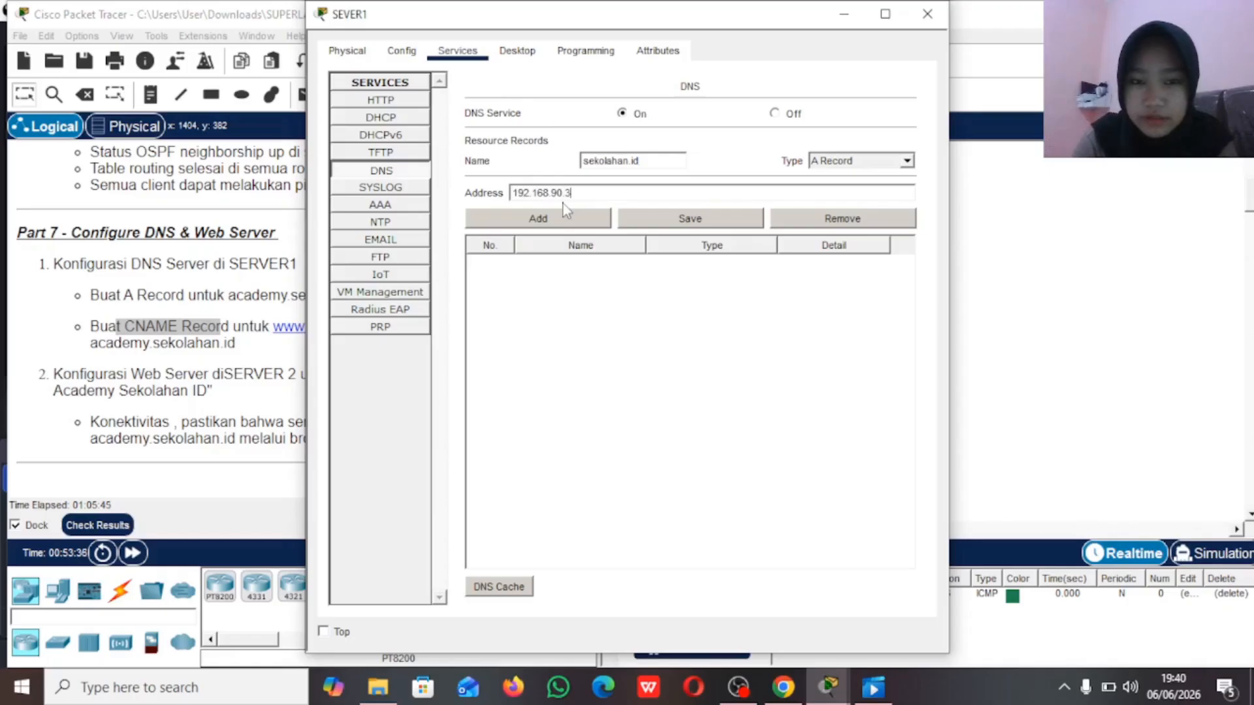
click(580, 222)
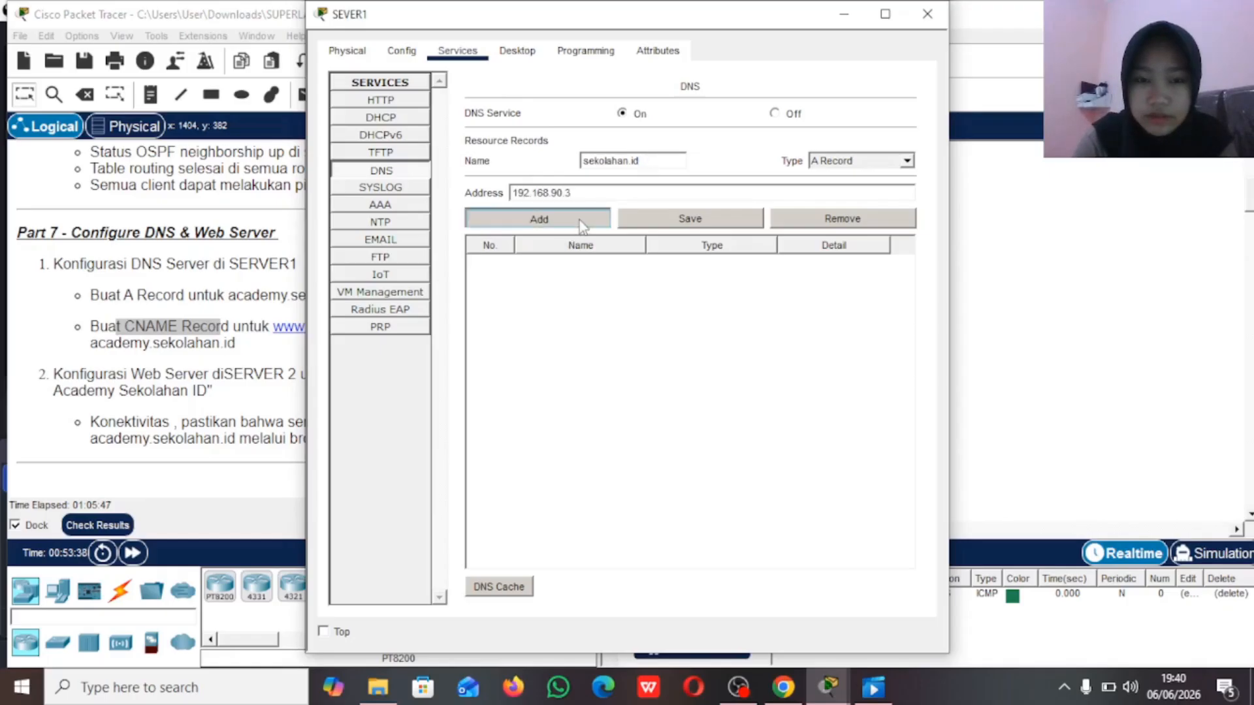
Step: Set the type of the new DNS resource record to CNAME
click(905, 163)
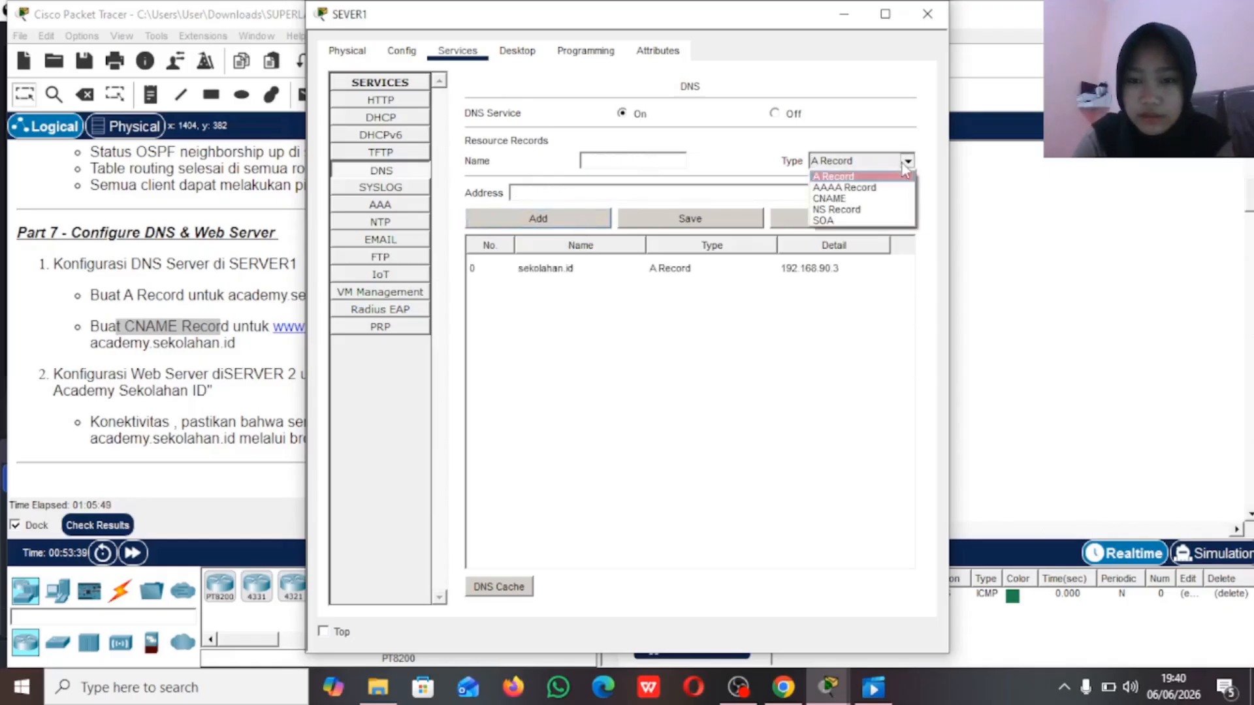
click(896, 191)
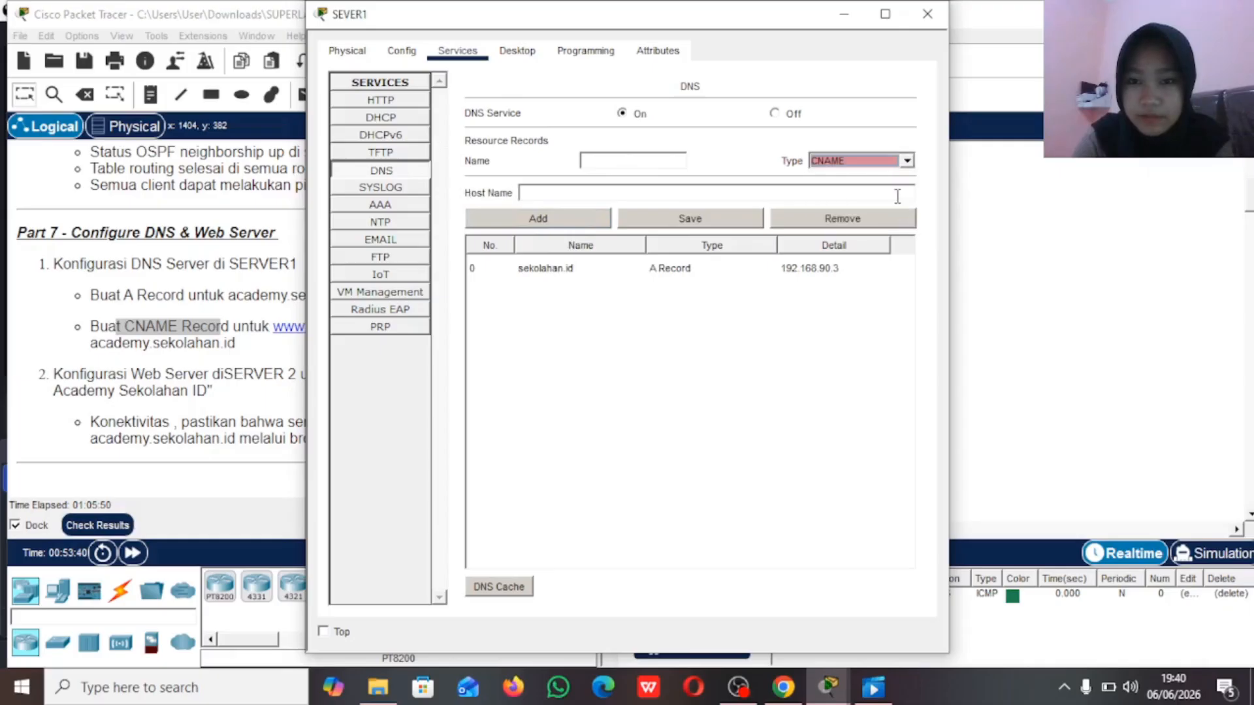
click(659, 160)
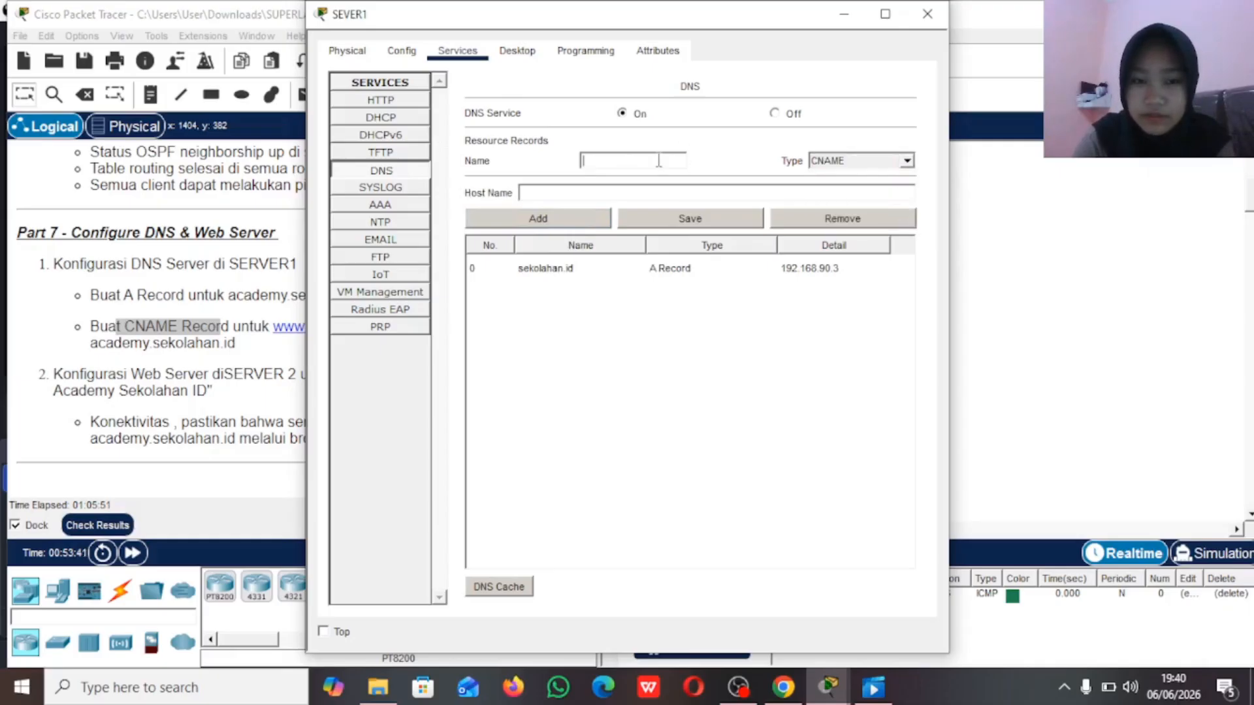
click(907, 161)
click(899, 172)
click(906, 160)
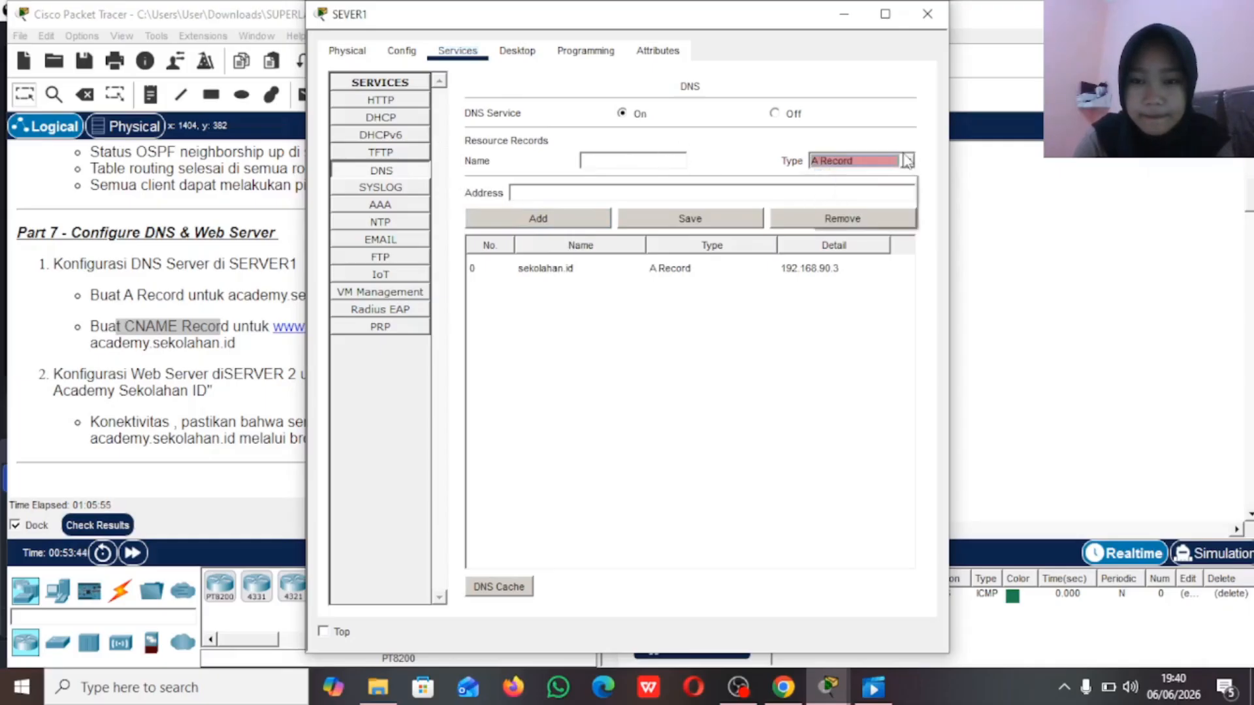
click(896, 199)
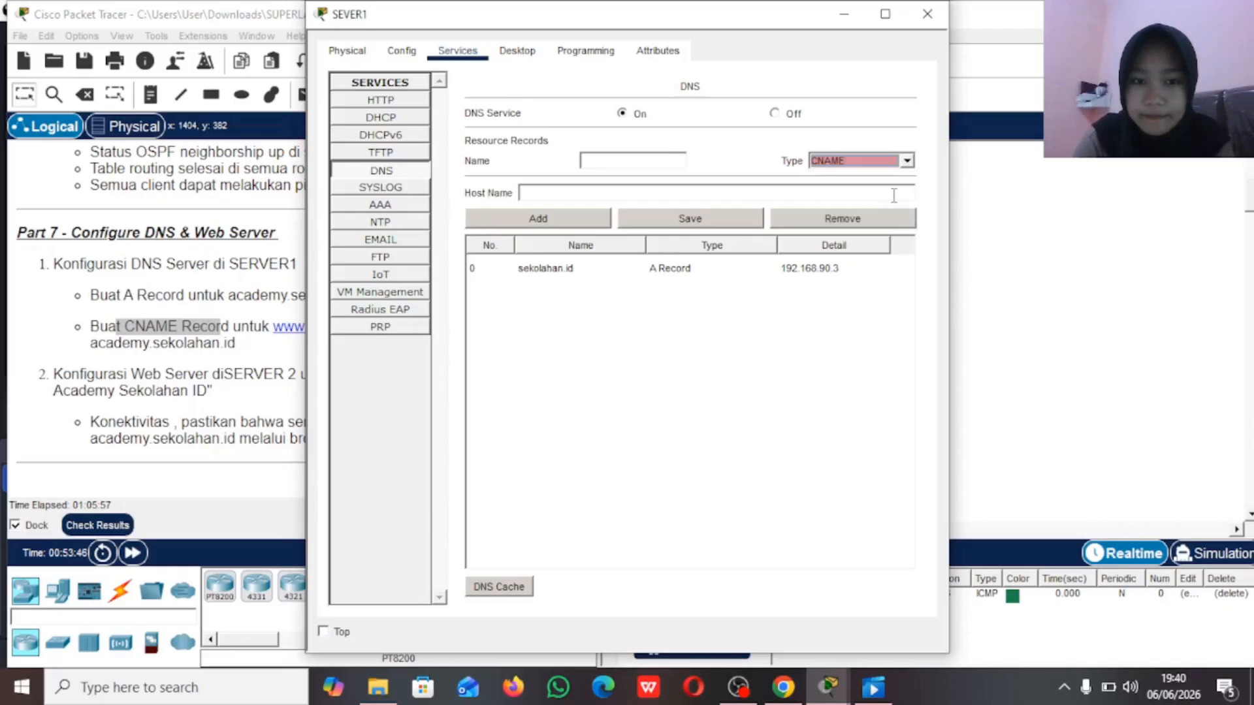
click(660, 160)
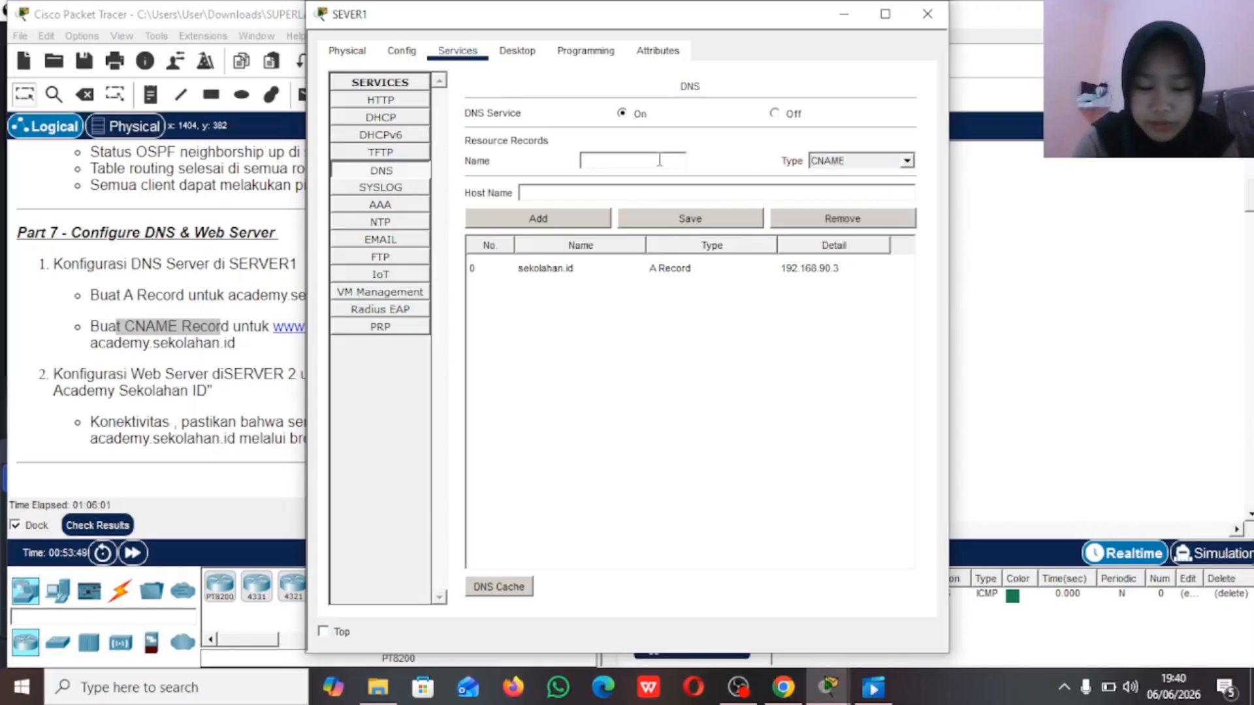
text(www.)
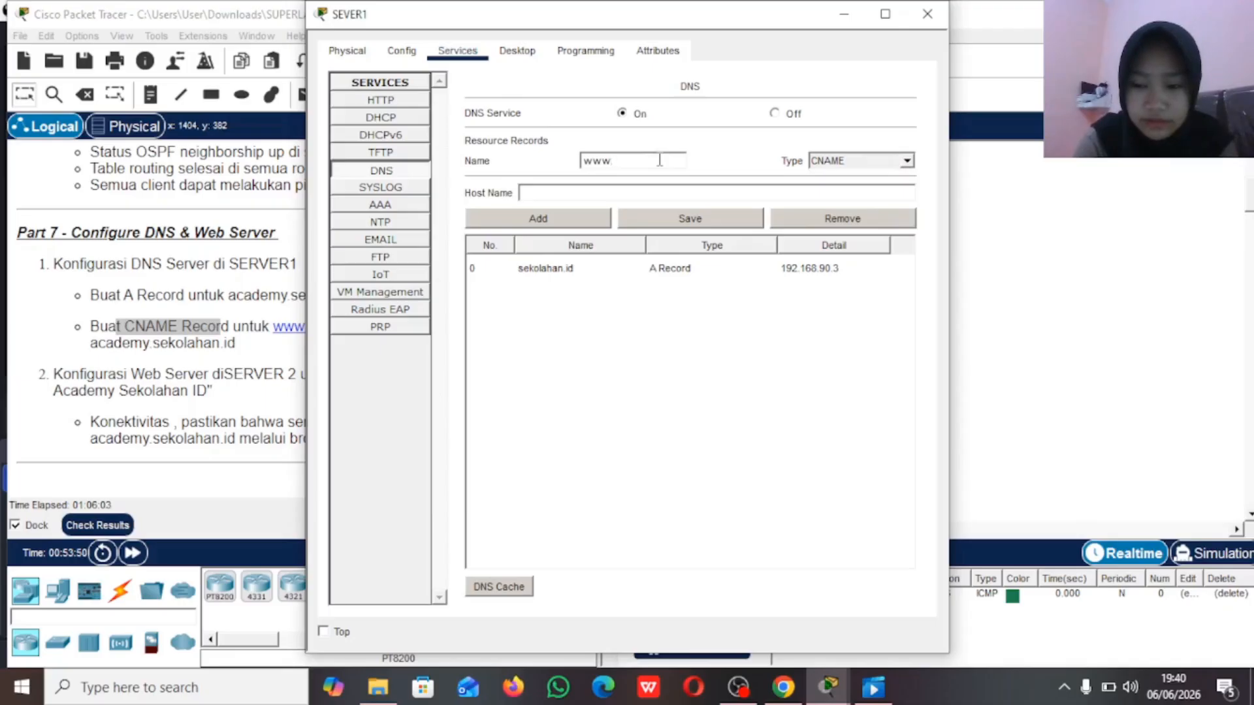
text(academ)
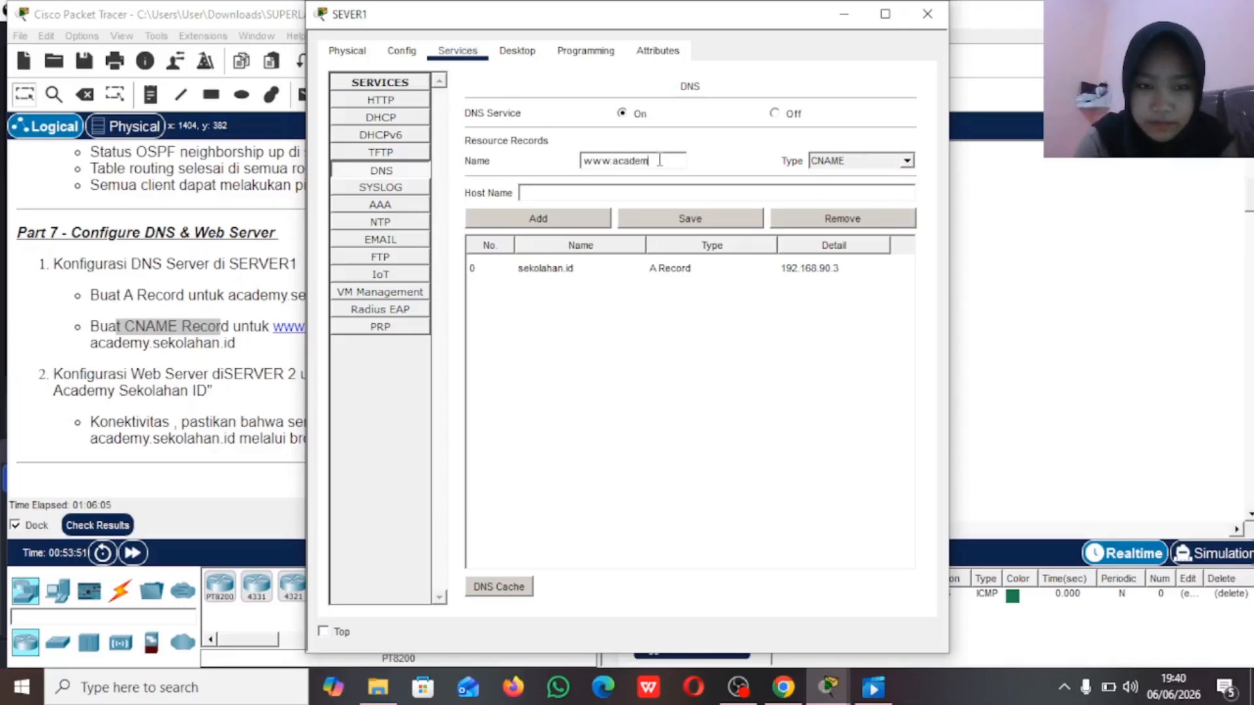
text(y)
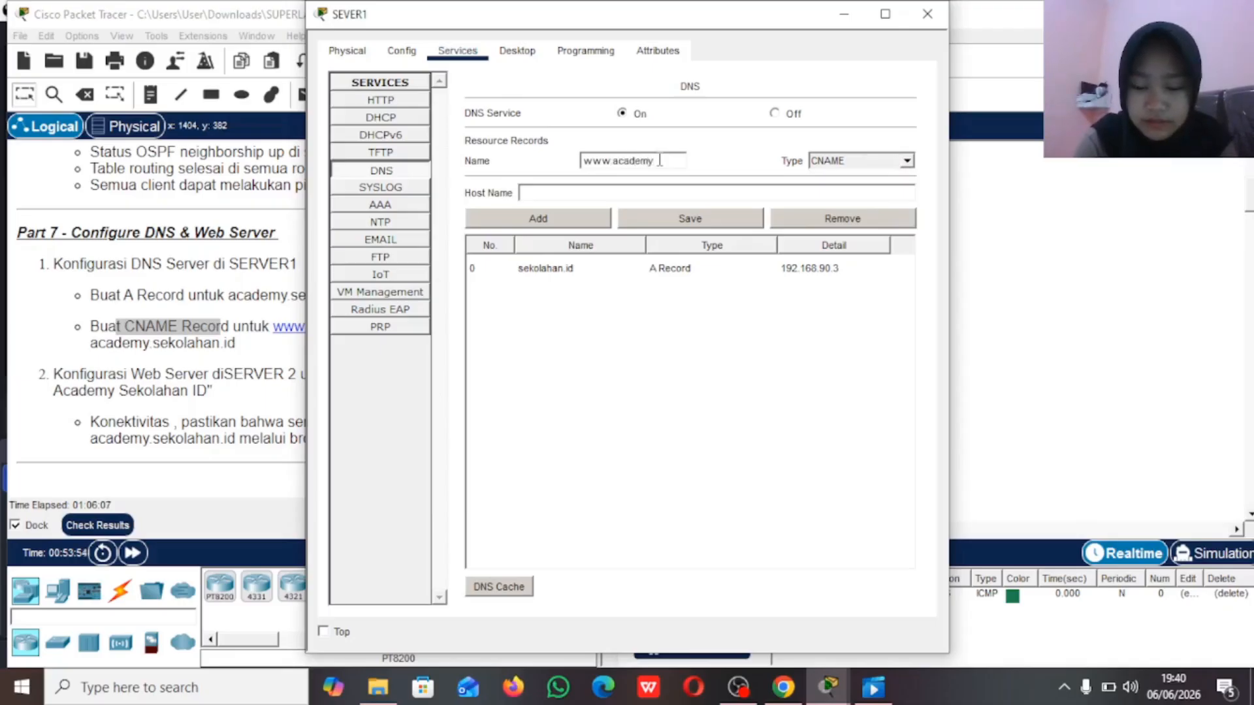
text(.)
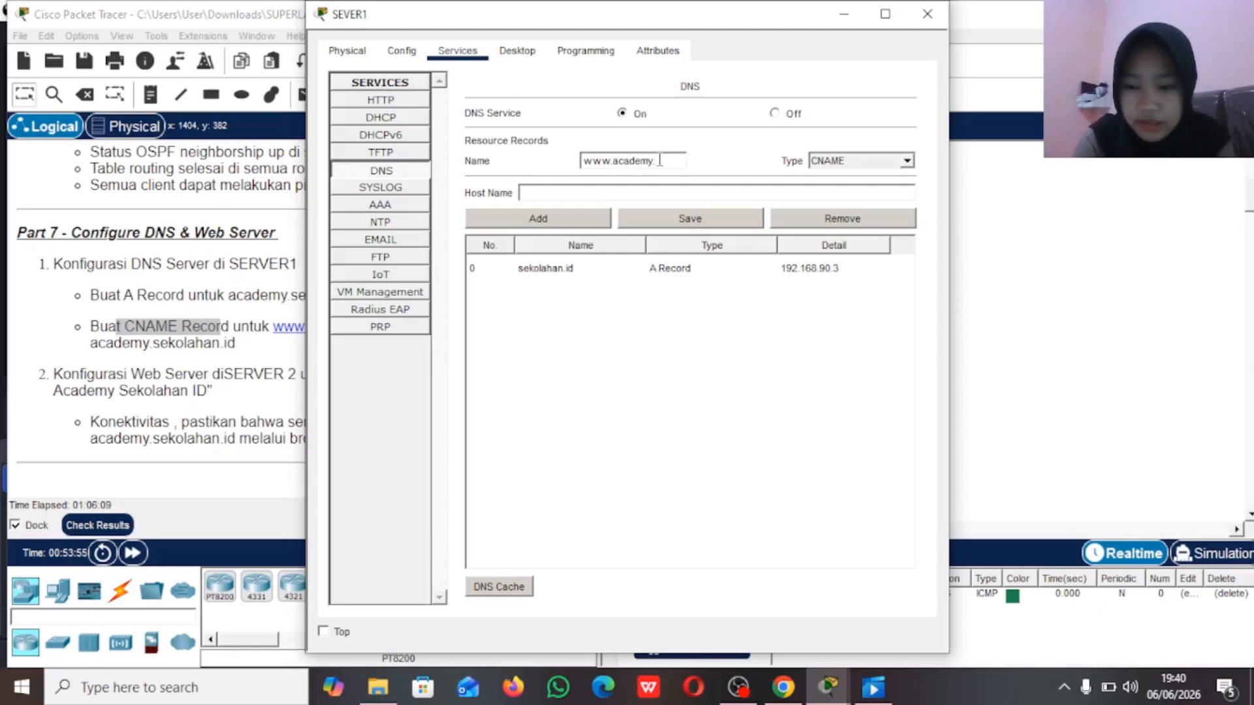
text(sekolahan)
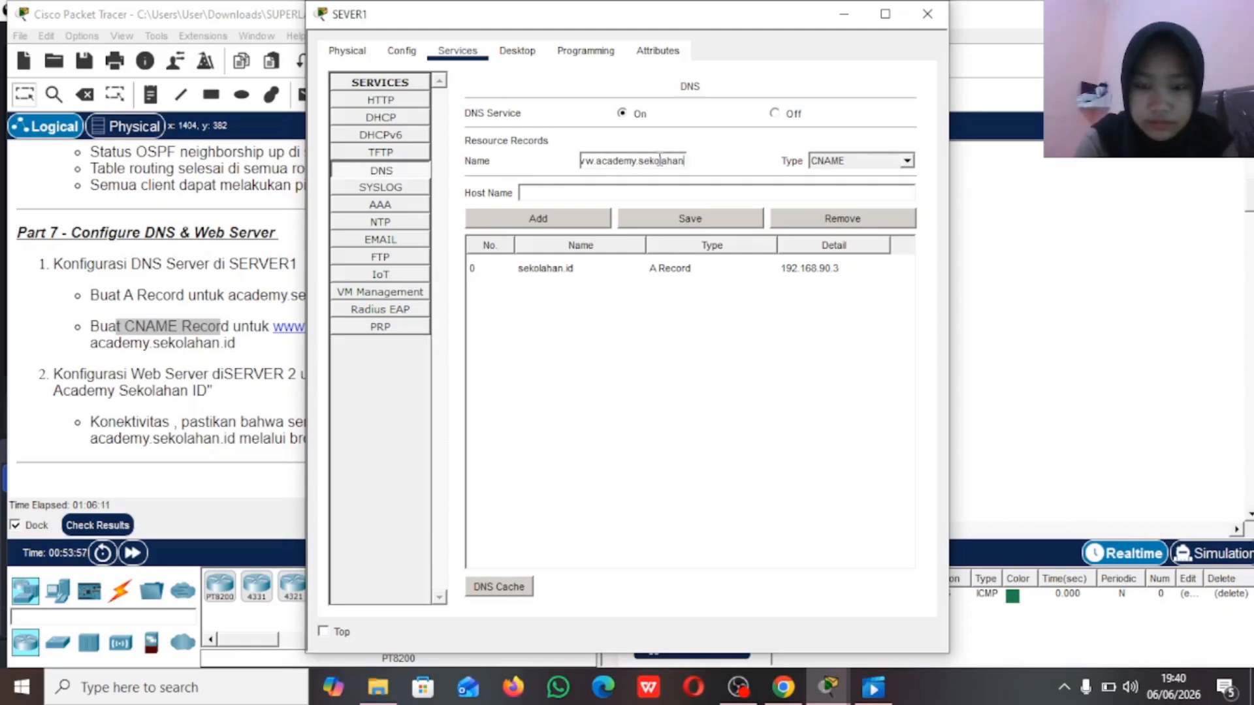
text(.id)
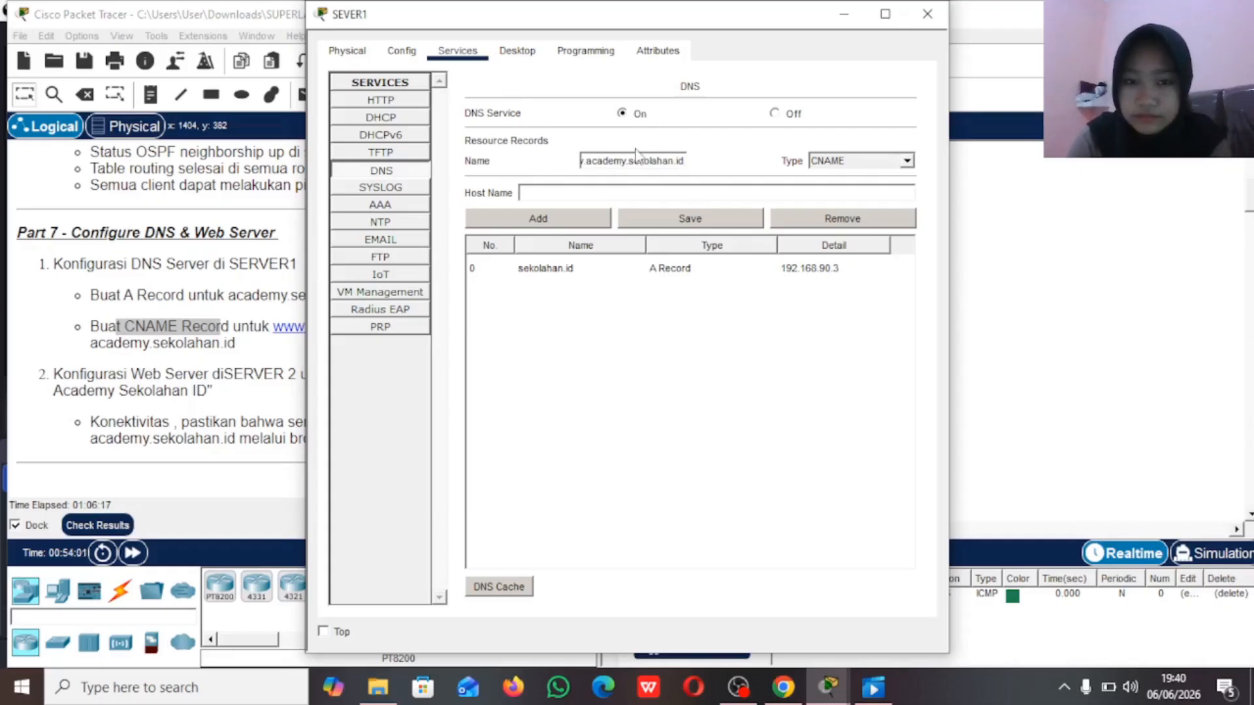
Step: Set the CNAME record's host name to sekolahan.id, add it to SEVER1's DNS records, and minimize the SEVER1 window
click(566, 193)
text(seko)
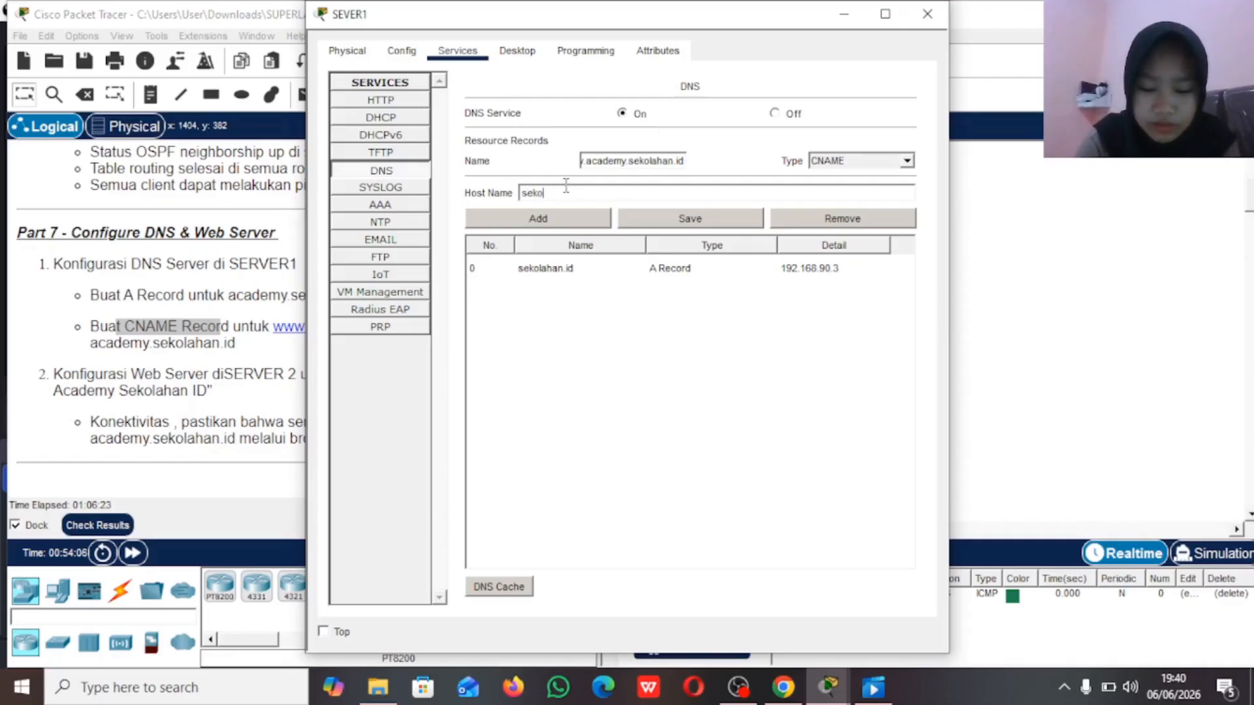
text(lahan.id)
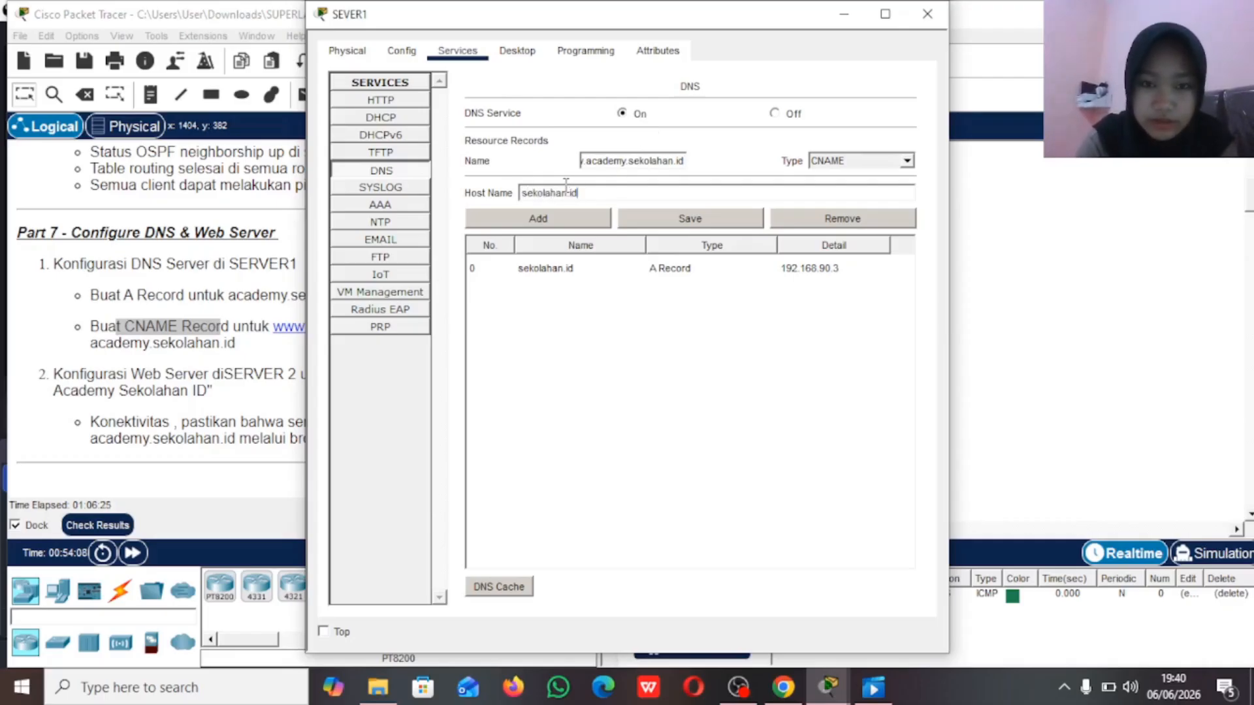
click(587, 220)
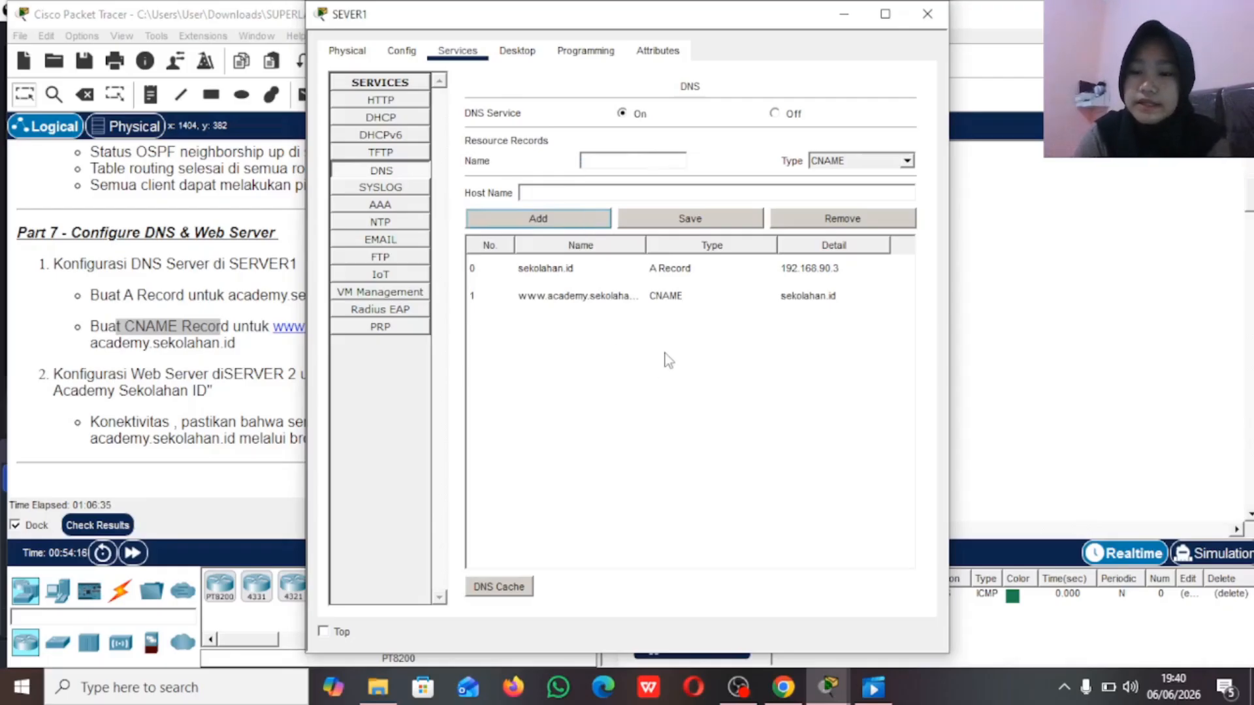
click(844, 15)
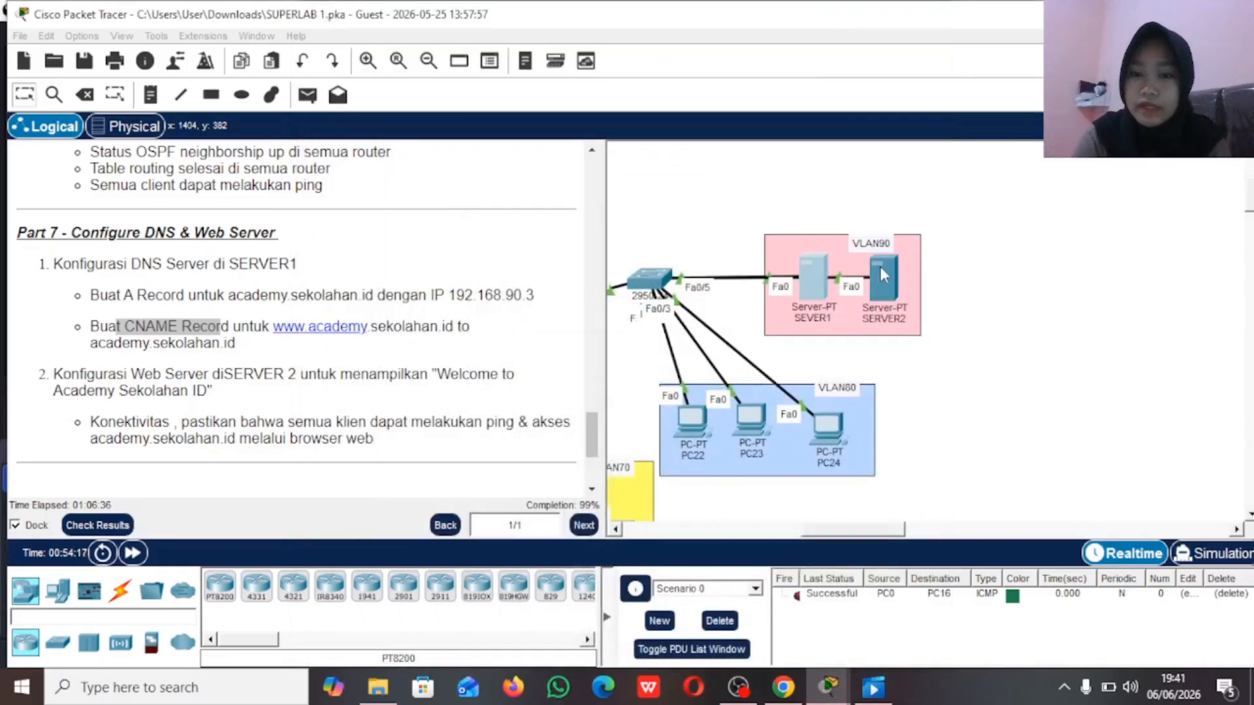
click(882, 272)
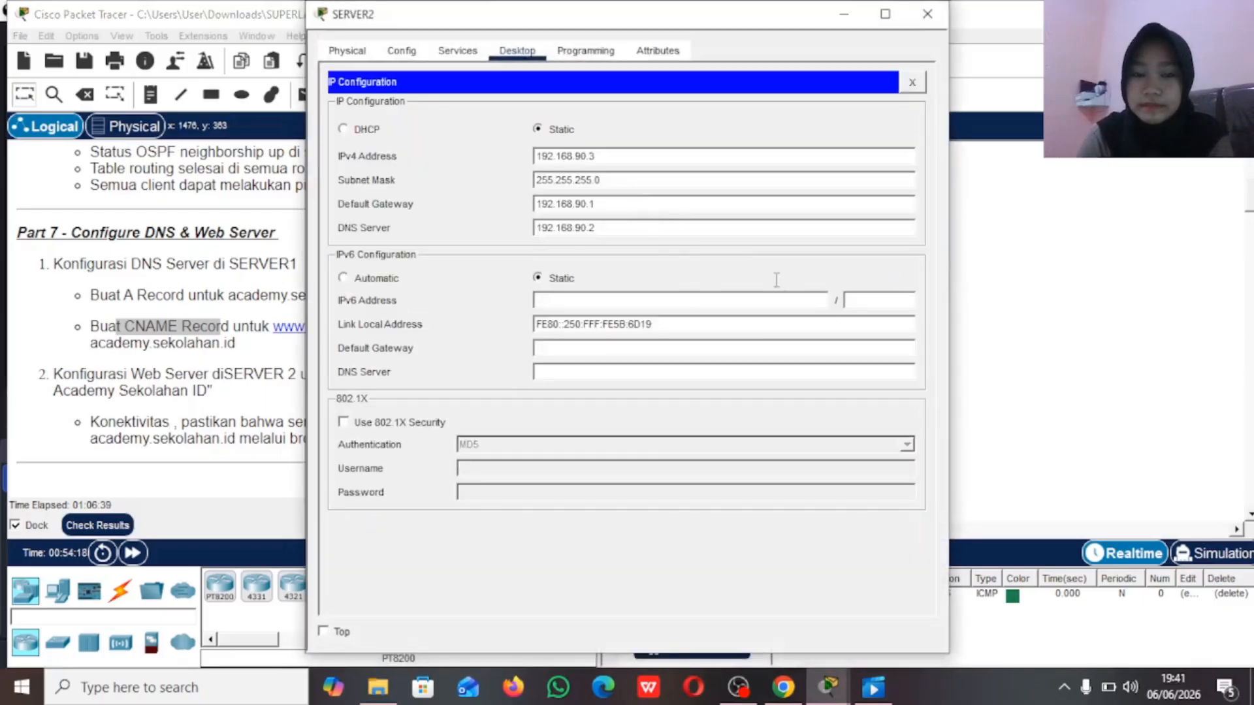
click(912, 84)
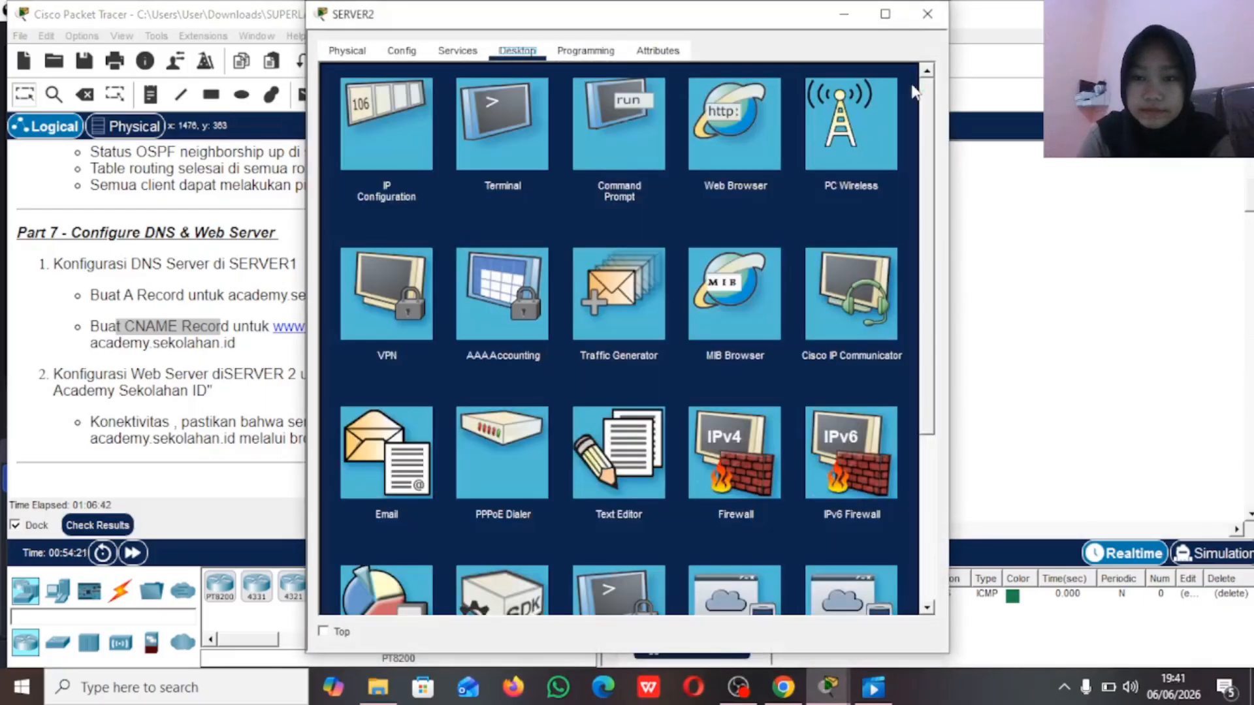
click(842, 9)
click(884, 269)
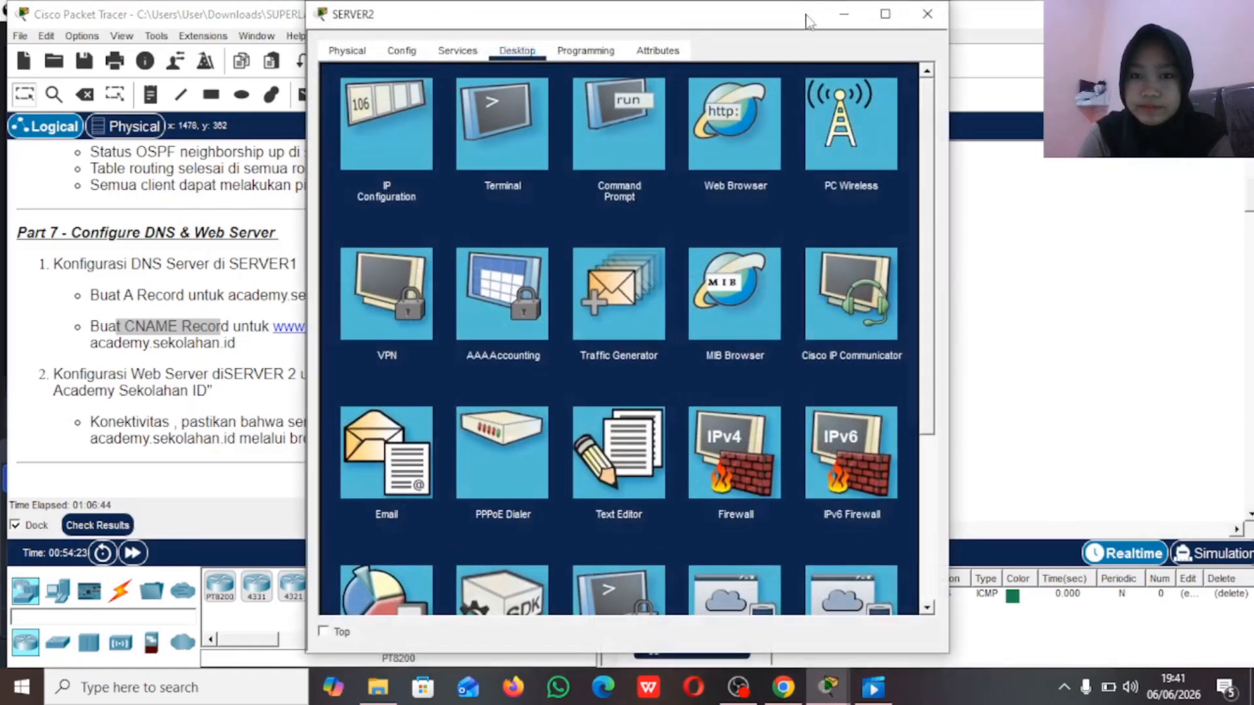
click(842, 10)
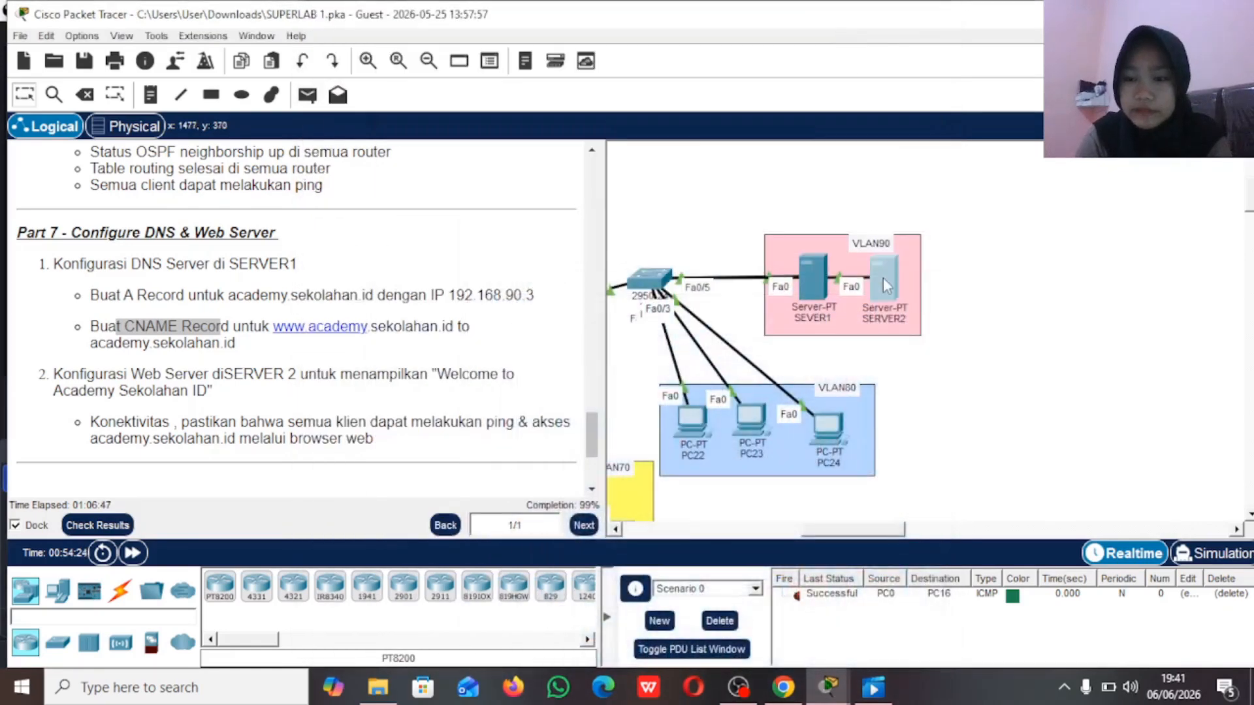
Step: Open the index.html file of SERVER2's HTTP service for editing
click(884, 277)
click(454, 52)
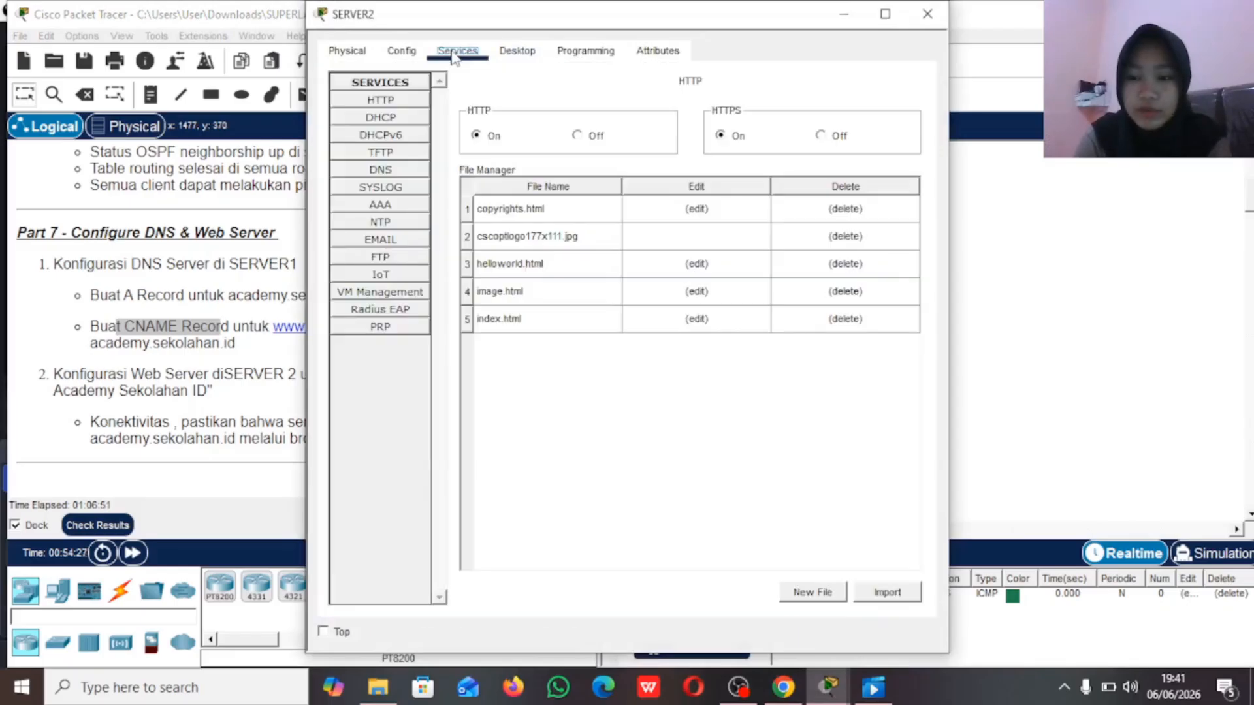
click(391, 102)
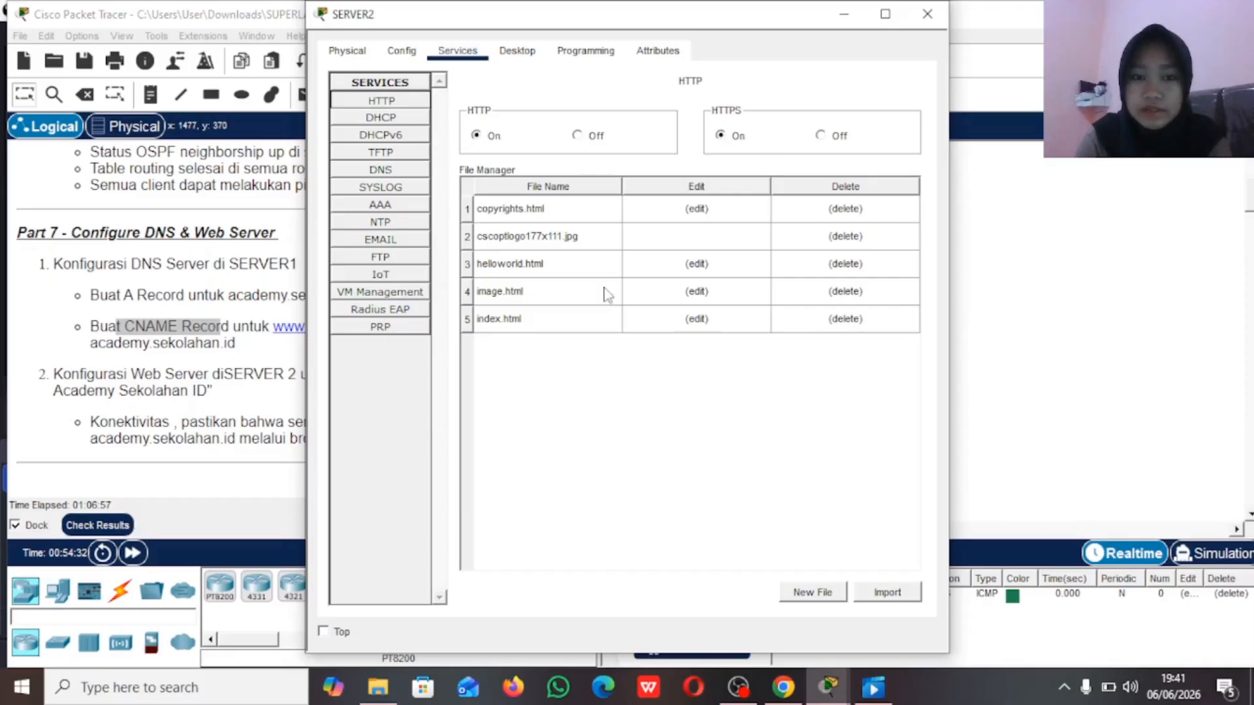
click(573, 327)
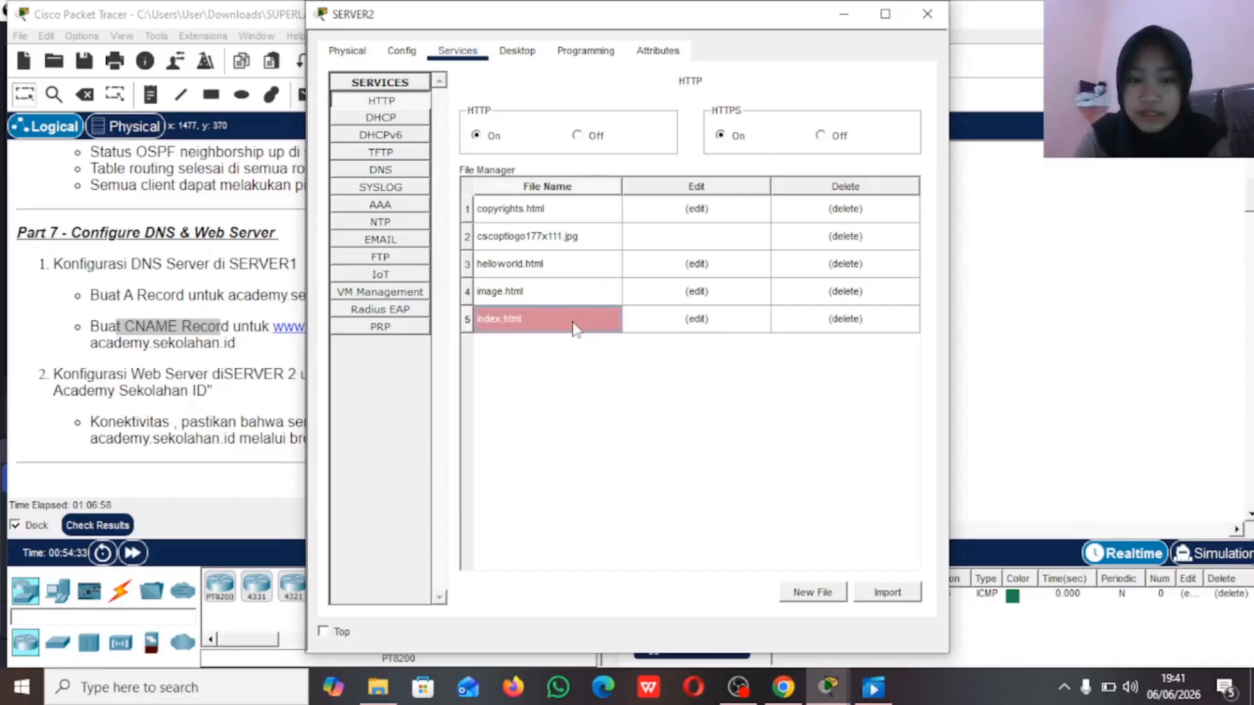
click(700, 321)
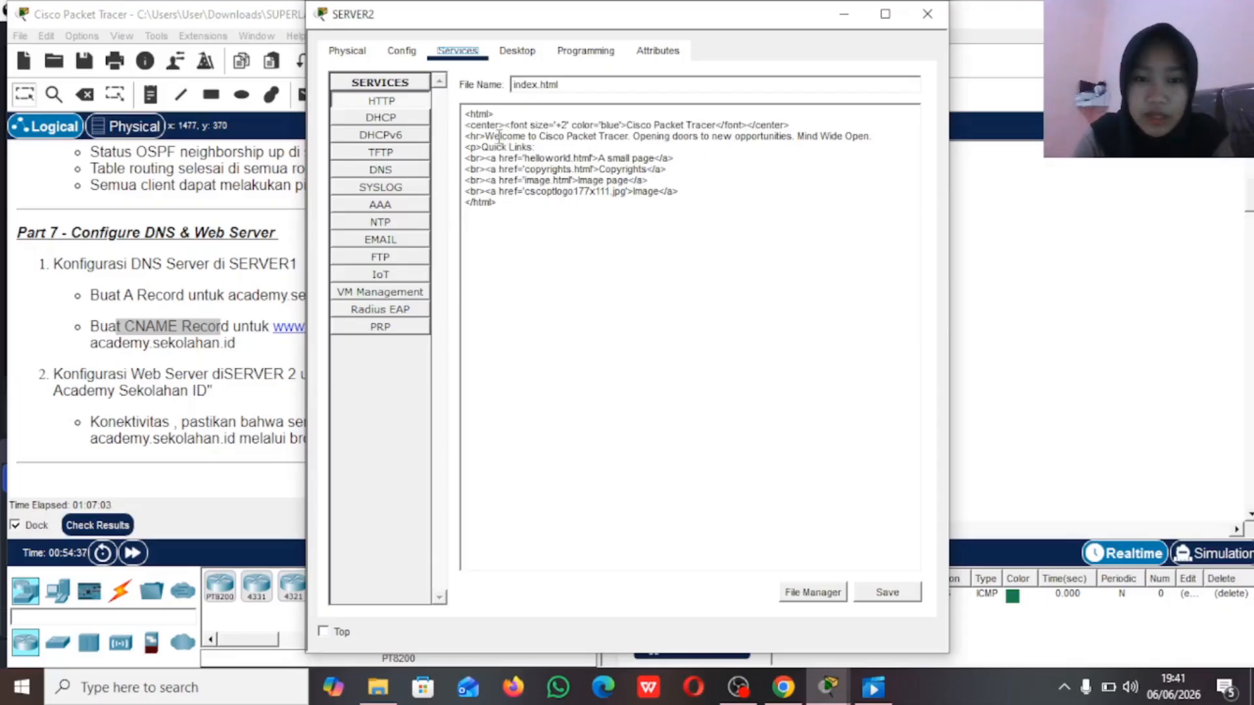
Step: Replace "to Cisco Packet Tracer" in the welcome line of index.html with "To", keeping the rest of the line
click(625, 138)
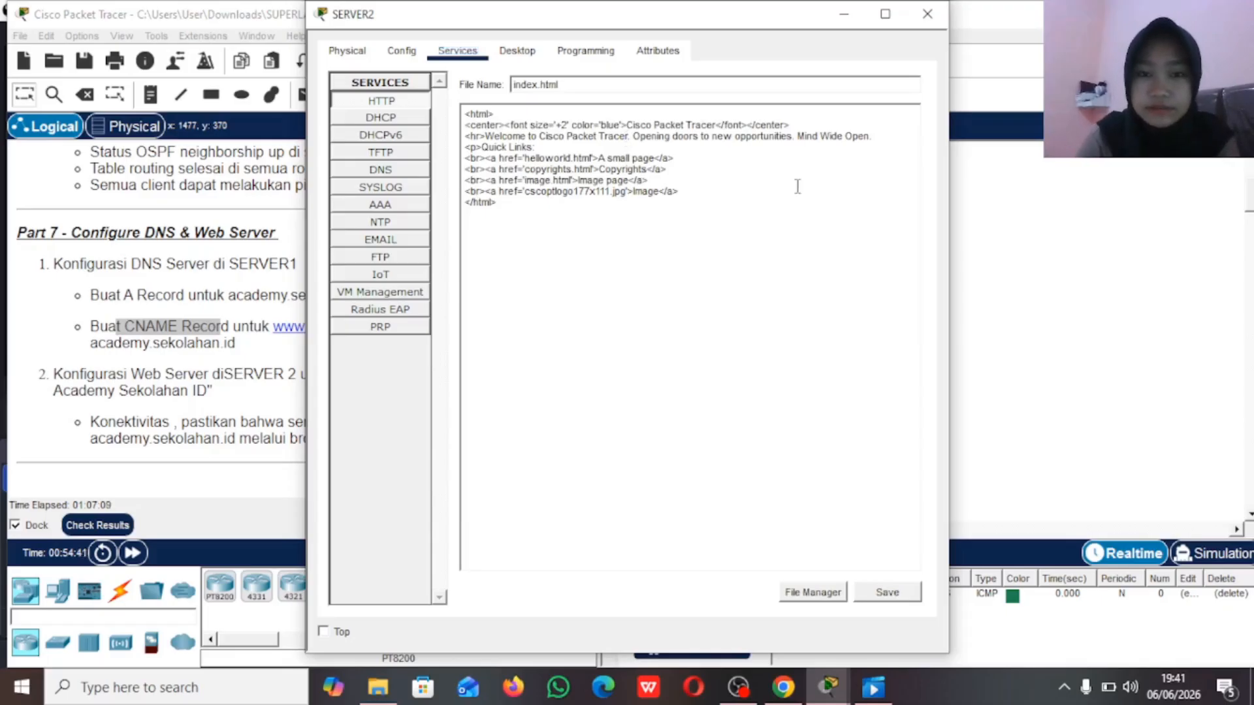
key(BackSpace)
key(BackSpace)
key(BackSpace)
key(BackSpace)
key(BackSpace)
key(BackSpace)
key(BackSpace)
key(BackSpace)
key(BackSpace)
key(BackSpace)
key(BackSpace)
key(BackSpace)
key(BackSpace)
key(BackSpace)
key(BackSpace)
key(BackSpace)
key(BackSpace)
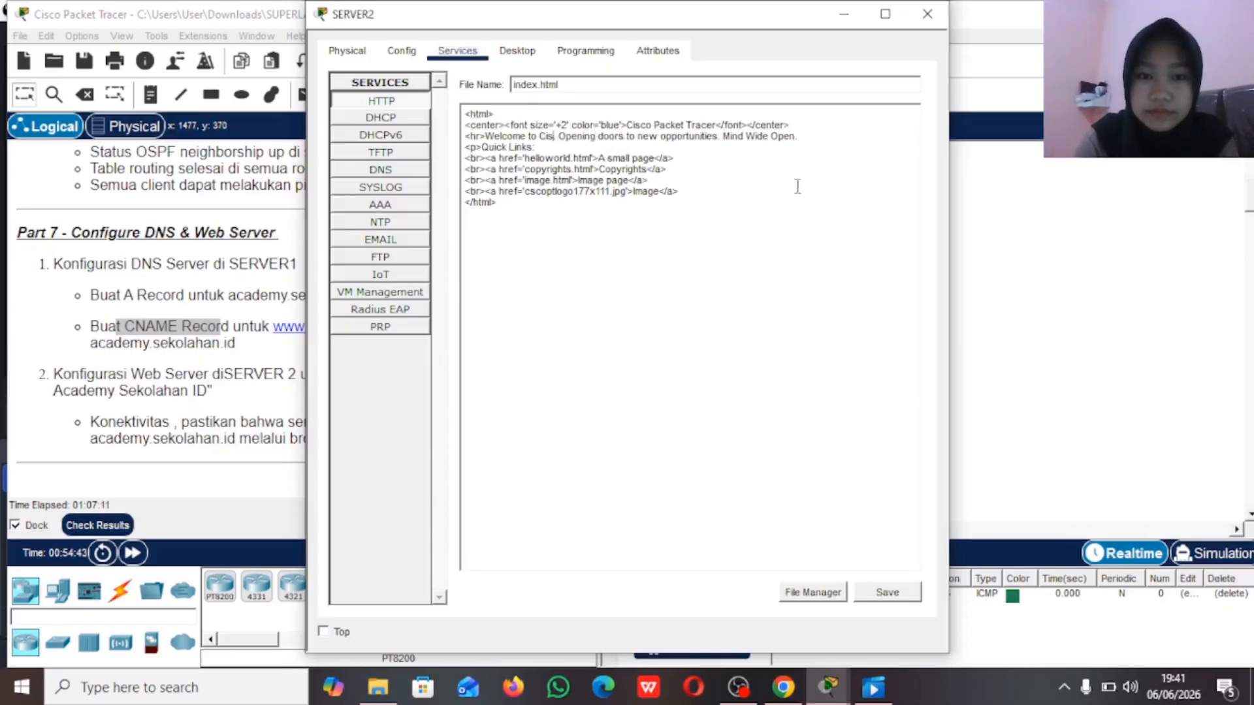
key(BackSpace)
key(BackSpace)
key(BackSpace)
key(BackSpace)
key(BackSpace)
key(BackSpace)
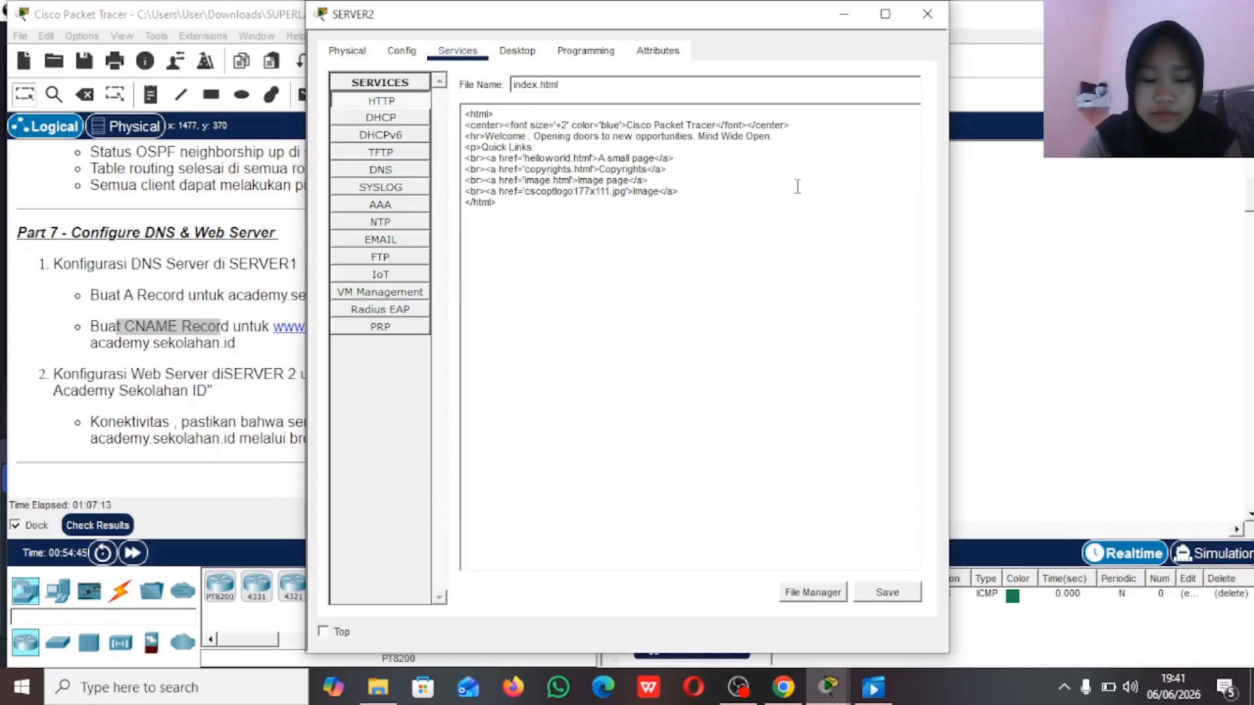
text(To)
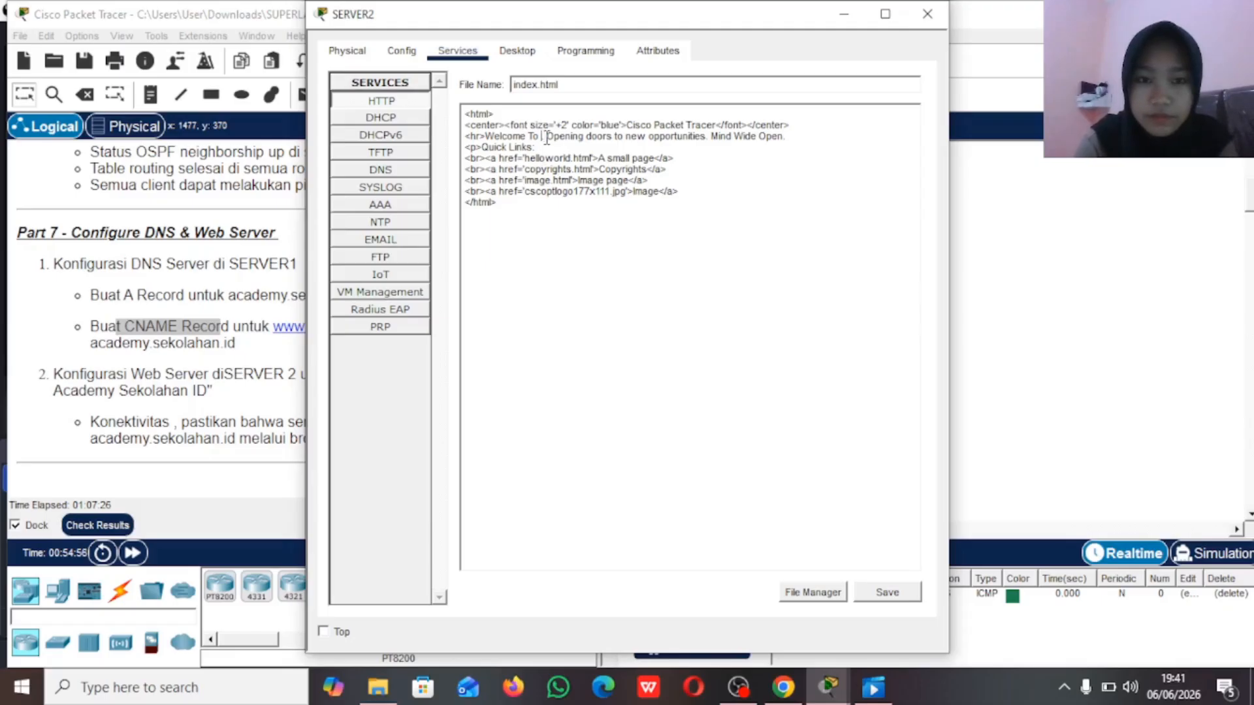
Step: Complete the welcome text in index.html with "Academy Sekolahan ID" directly after "Welcome To"
key(BackSpace)
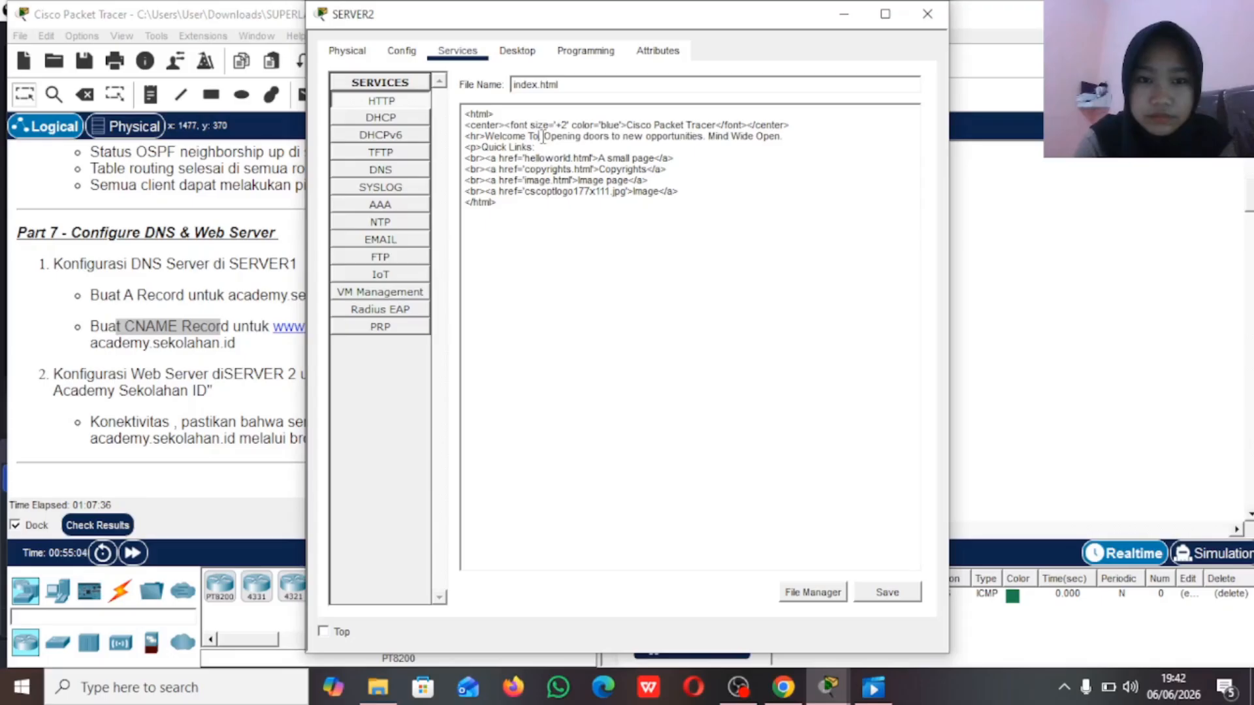
text(A)
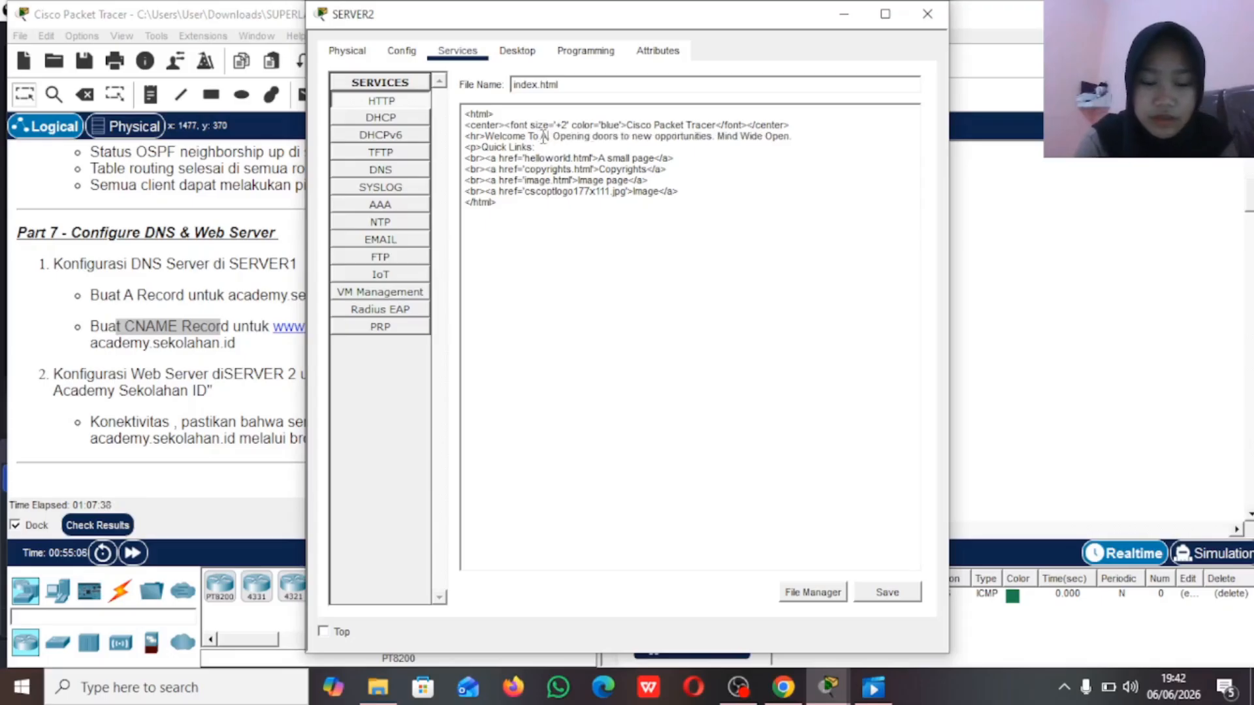
text(cad)
text(emy)
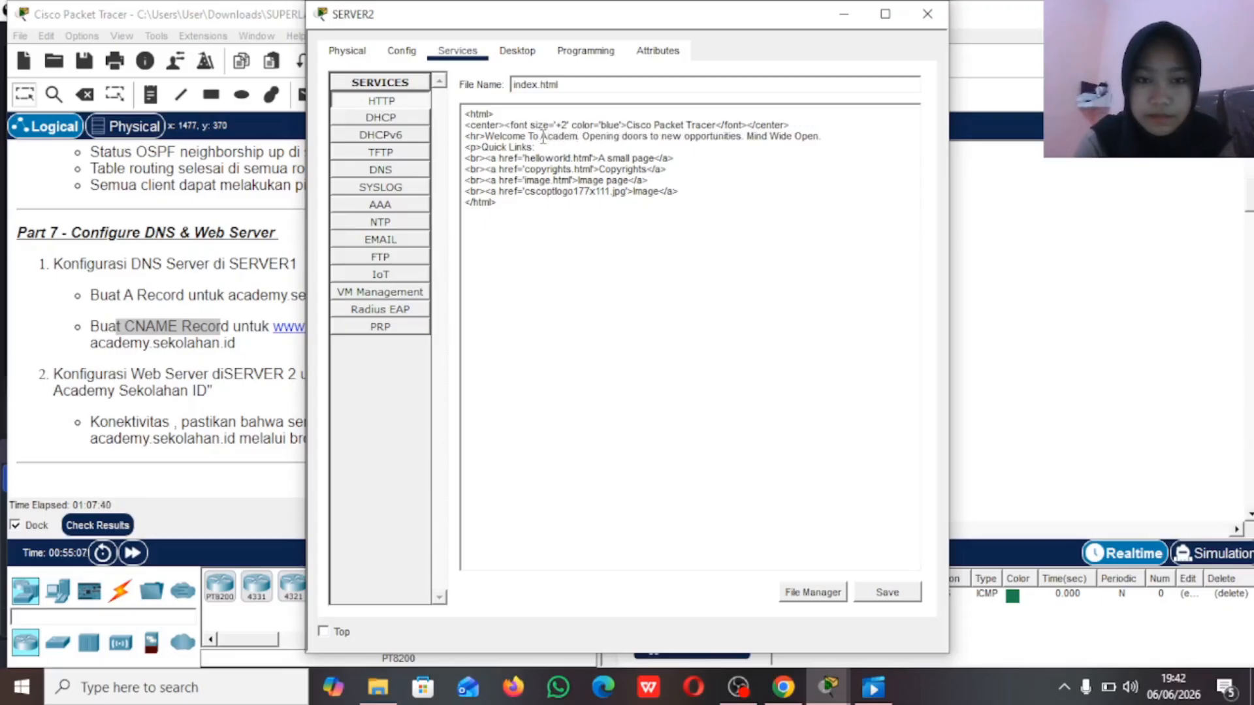
text( Sk)
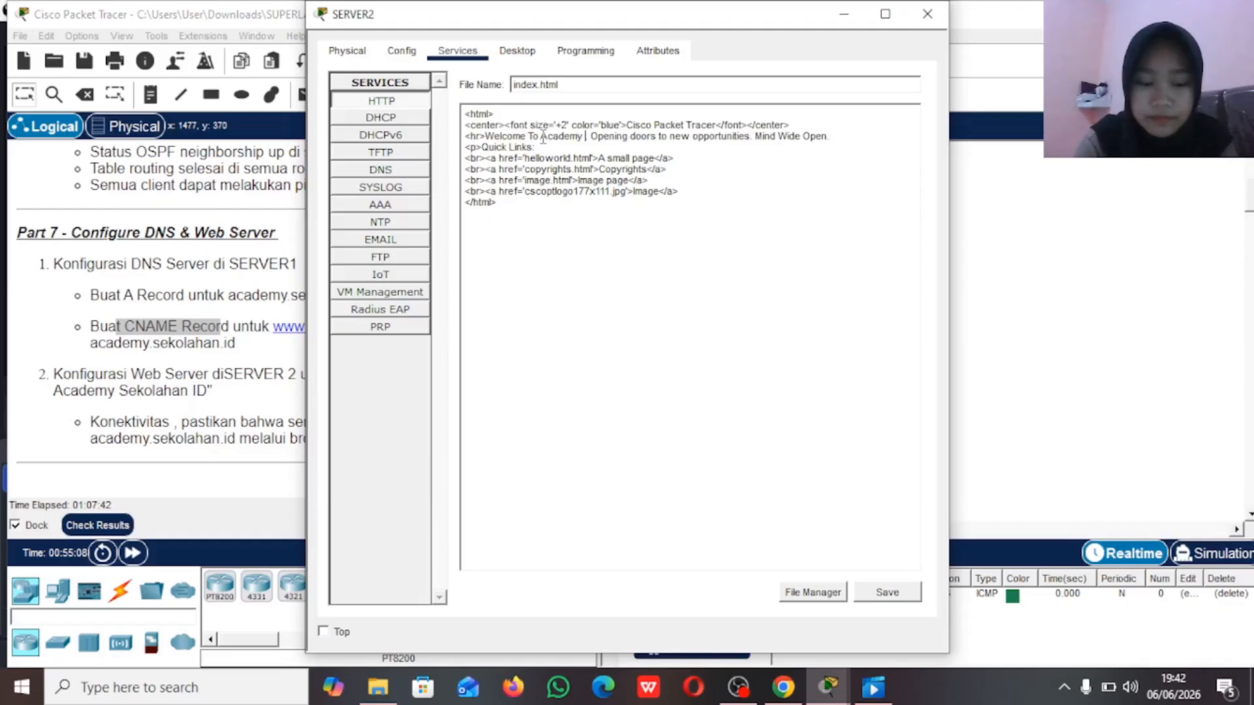
text(kolahan)
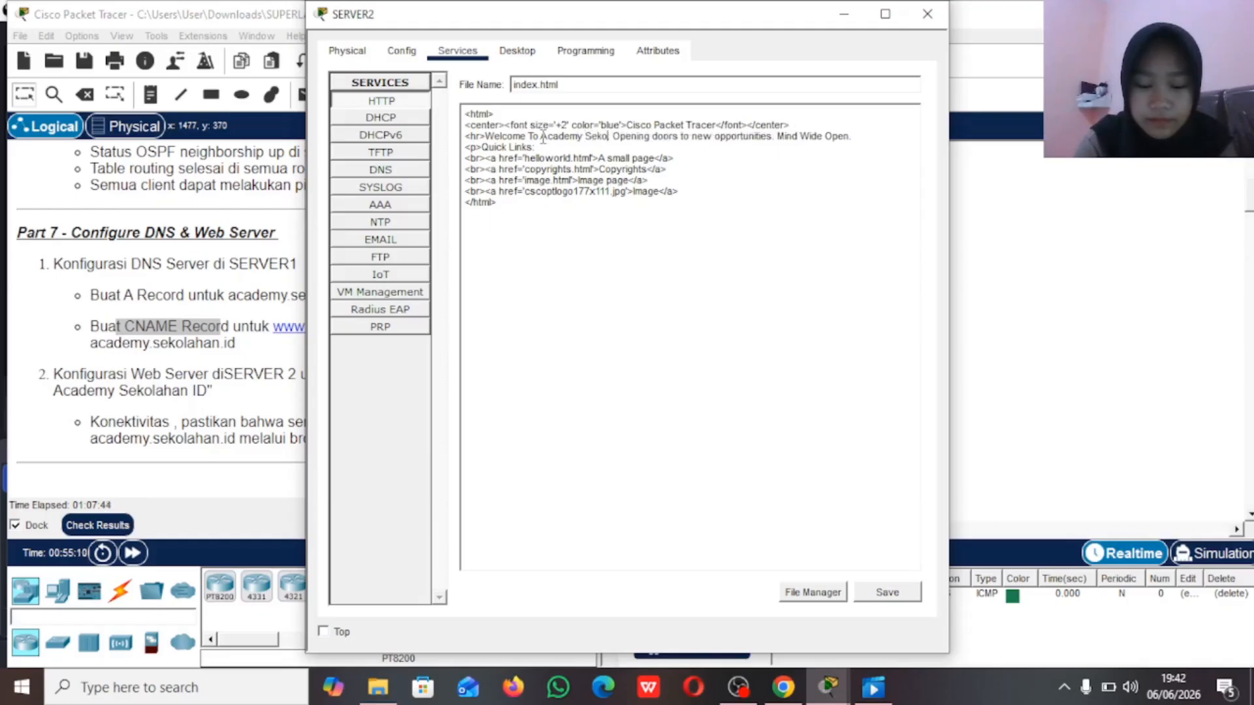
text(ID)
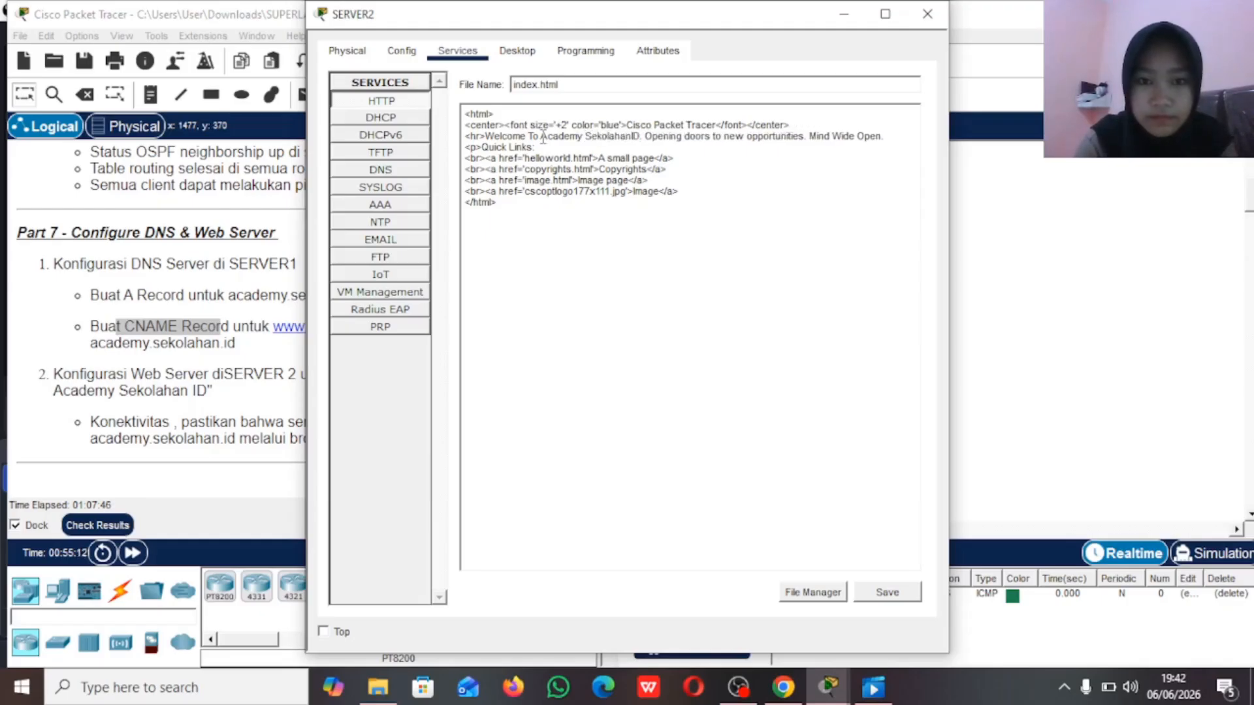
key(BackSpace)
key(BackSpace)
text(ID)
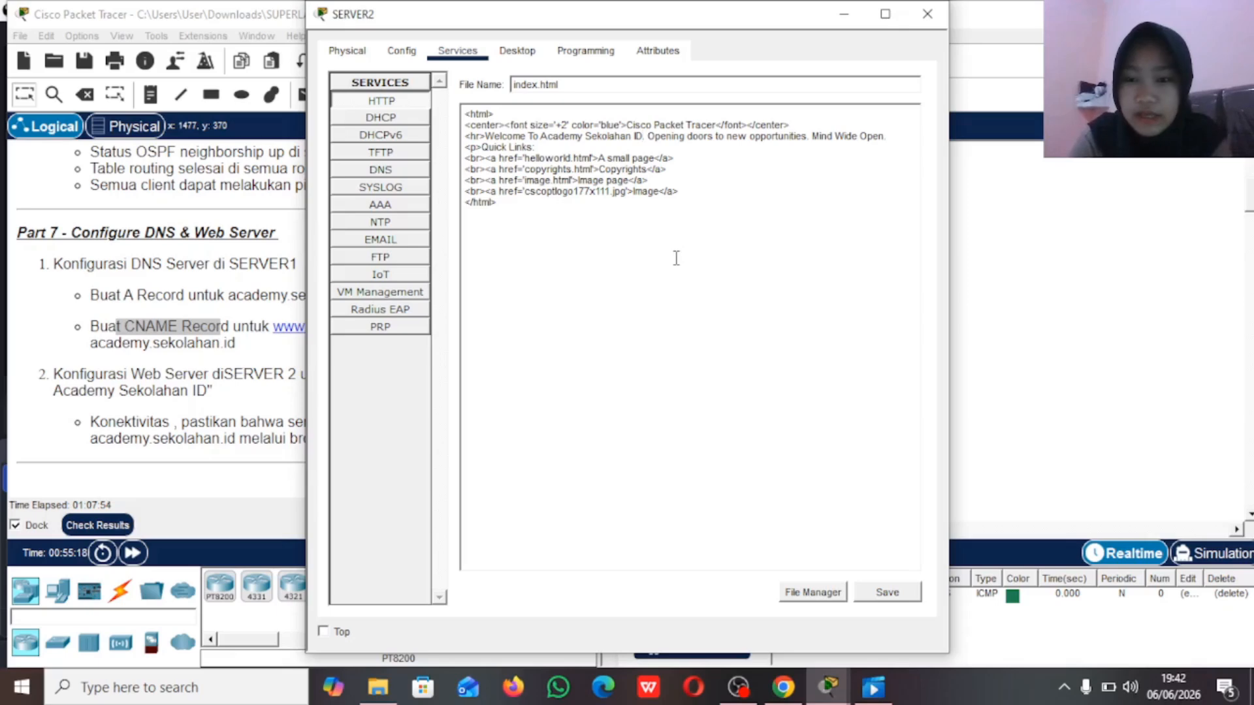
Step: Save index.html on SERVER2, overwriting the existing file, and minimize the SERVER2 window
click(888, 593)
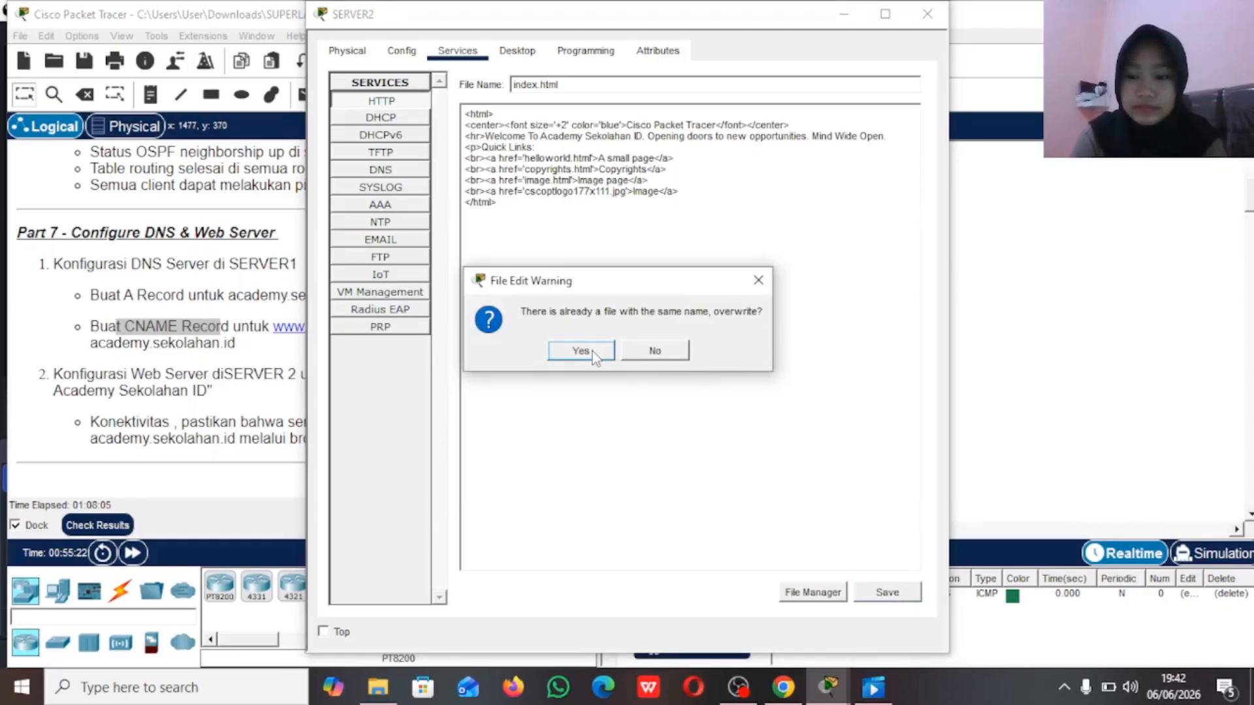
click(581, 350)
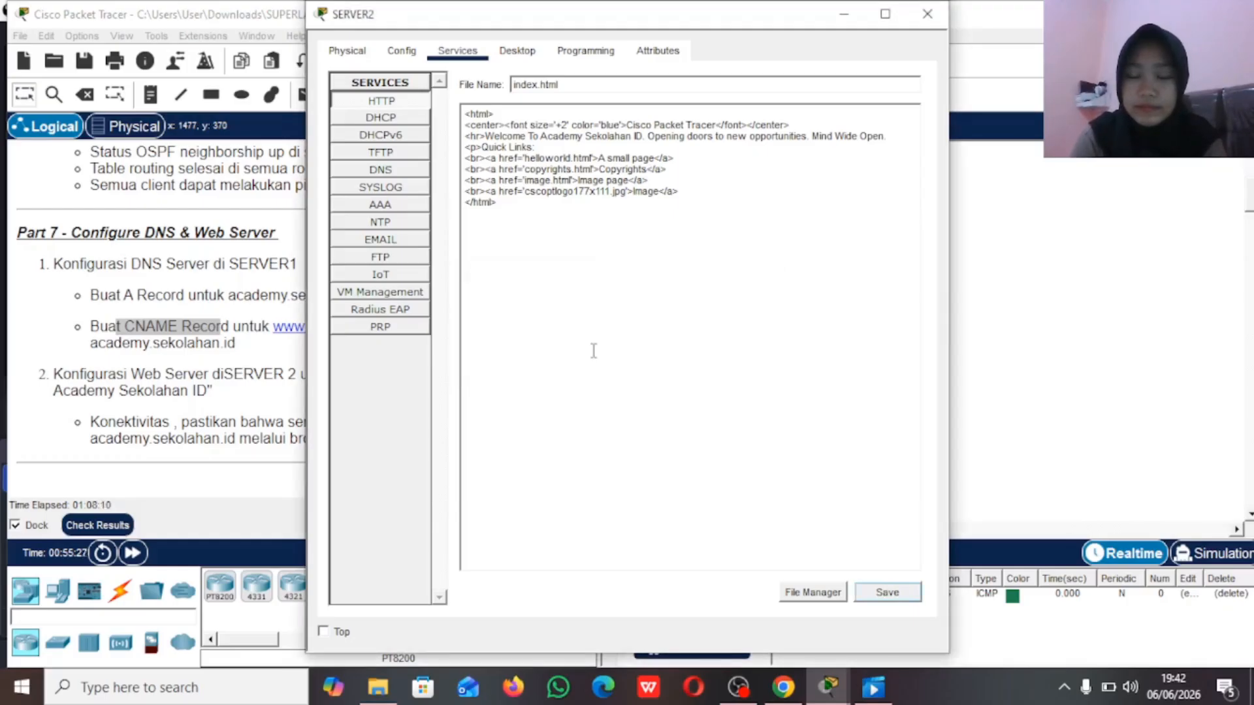
click(844, 13)
Step: Ping sekolahan.id from the Command Prompt of PC22 in VLAN80, and minimize the PC22 window
scroll(874, 359, down, 2)
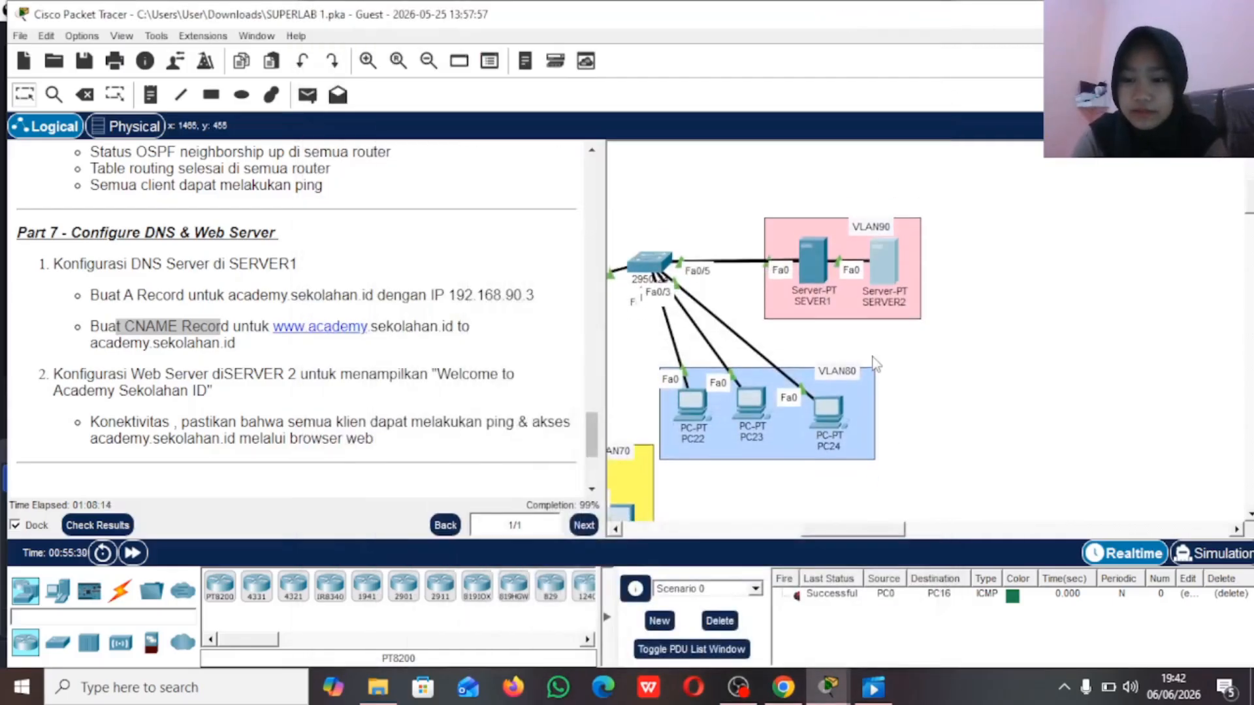
scroll(874, 360, left, 2)
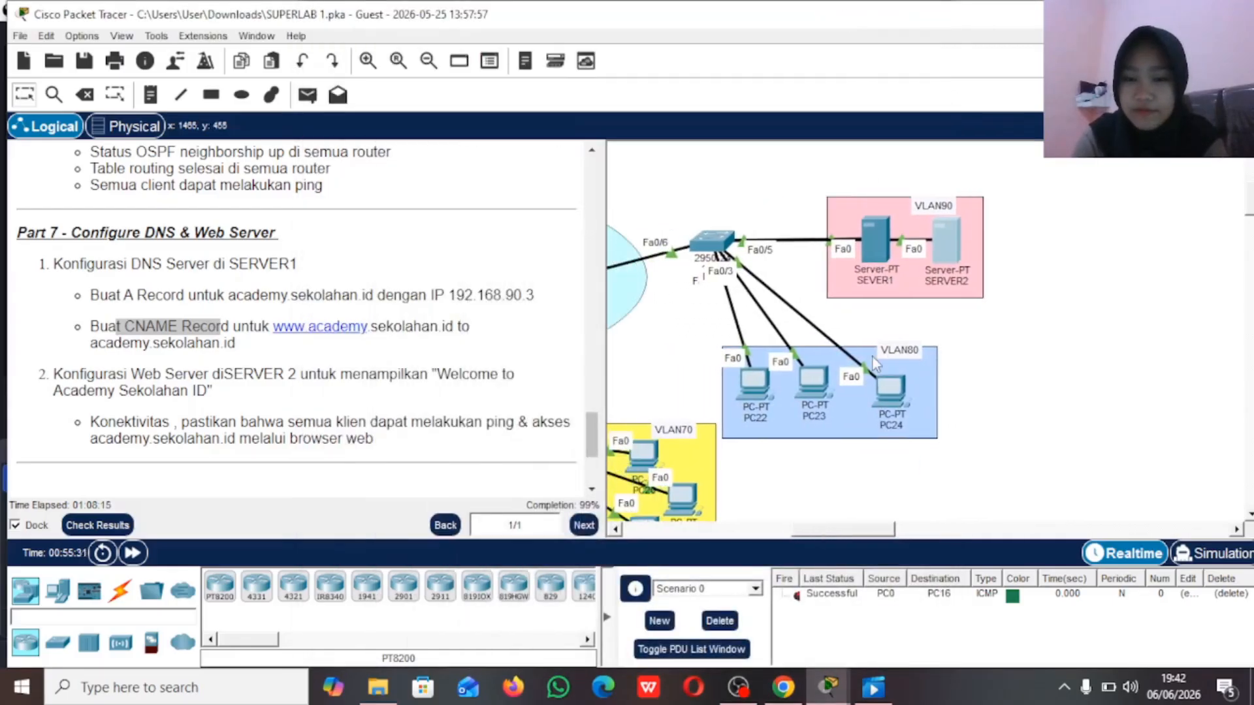
click(750, 390)
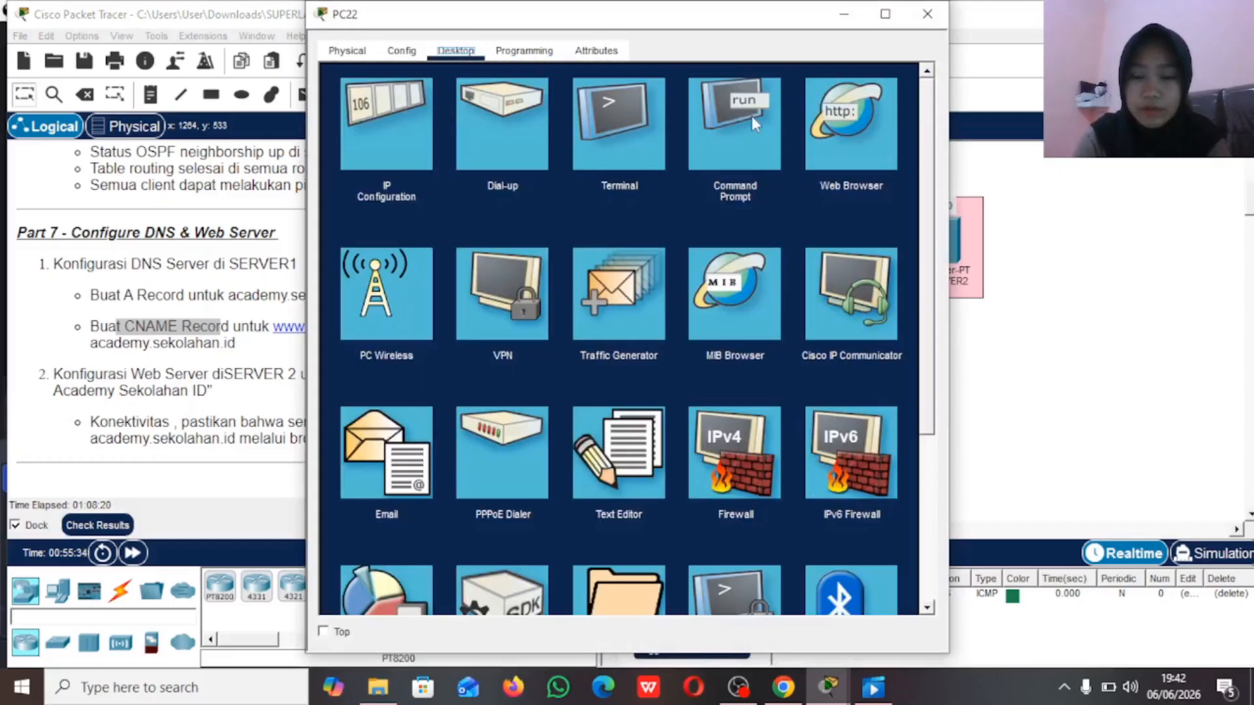
click(751, 116)
text(pi)
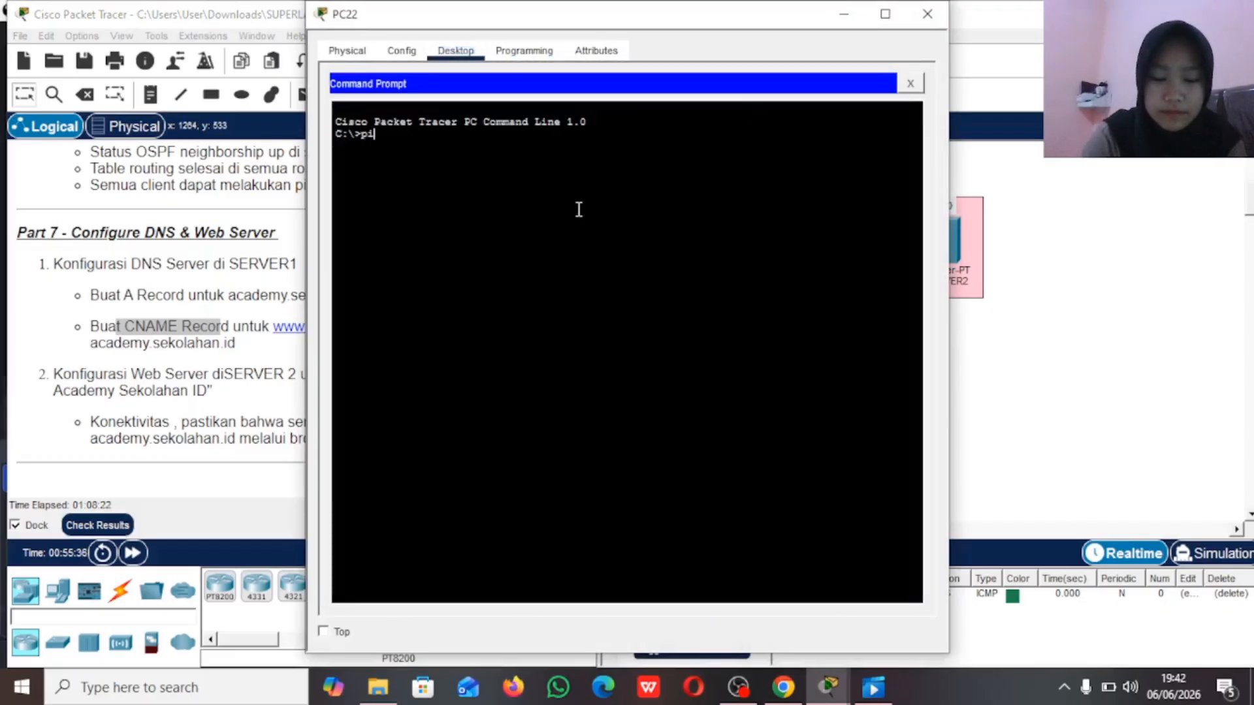
text(ng )
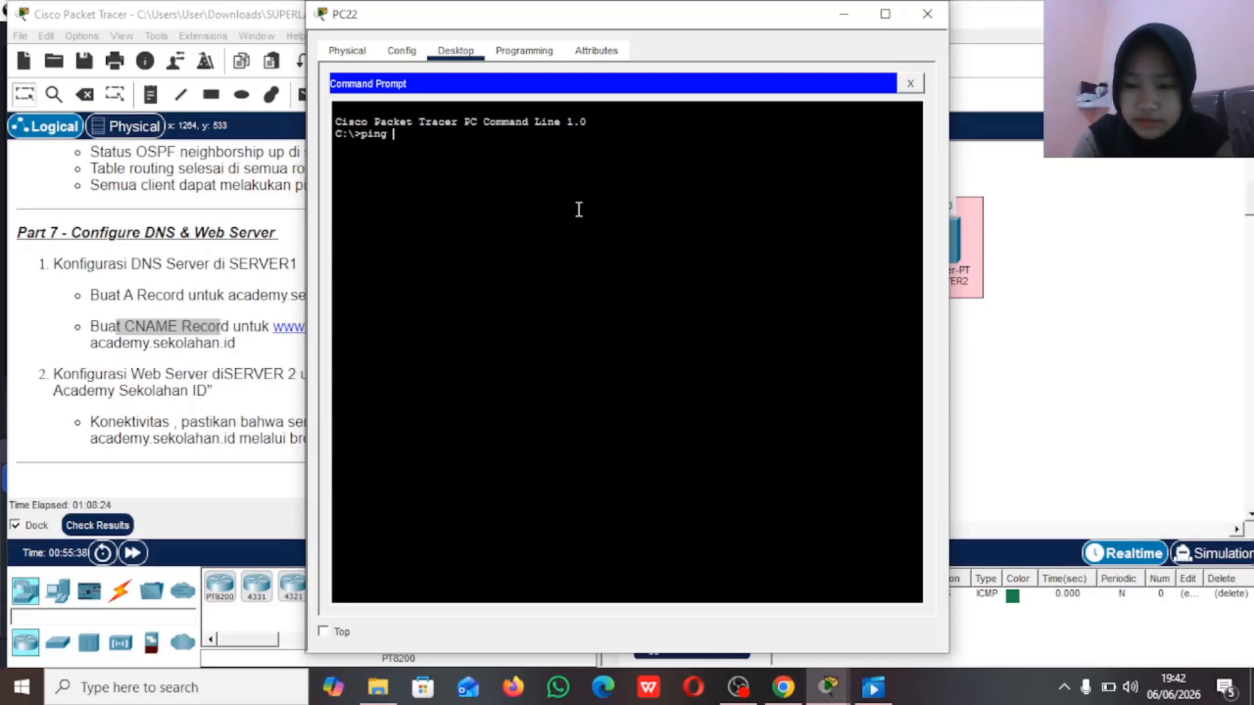
text(seko)
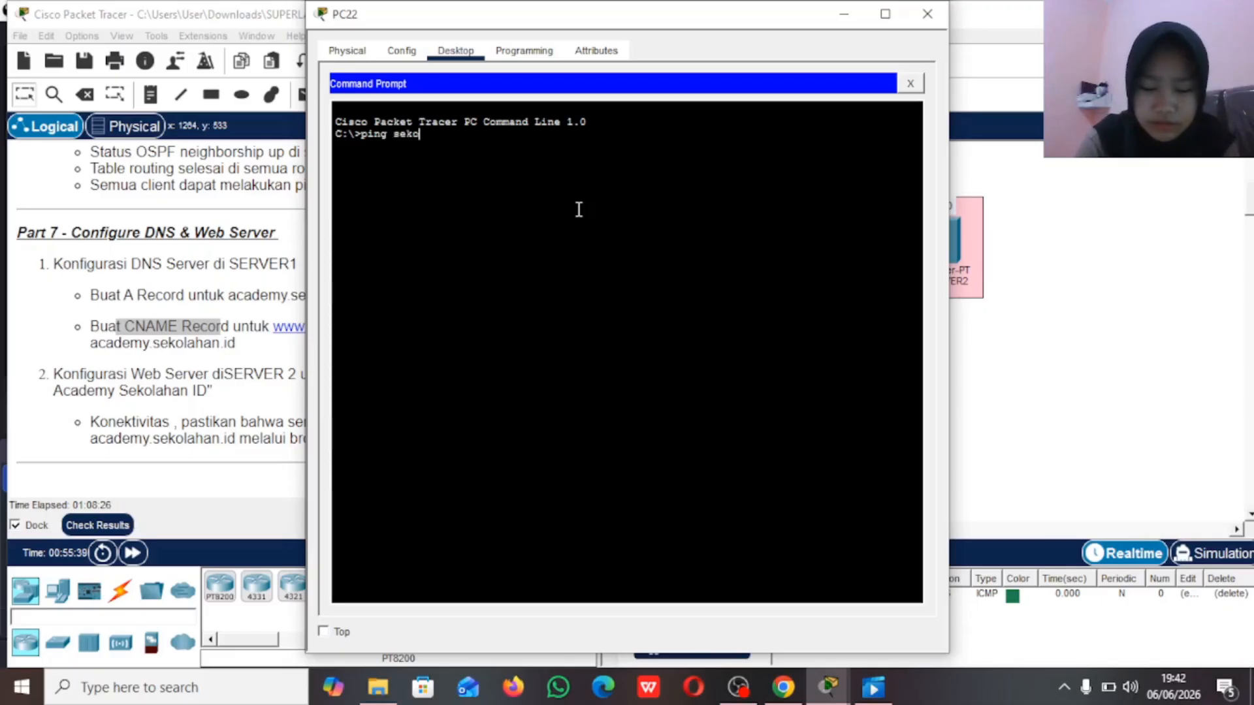
text(lahan.id)
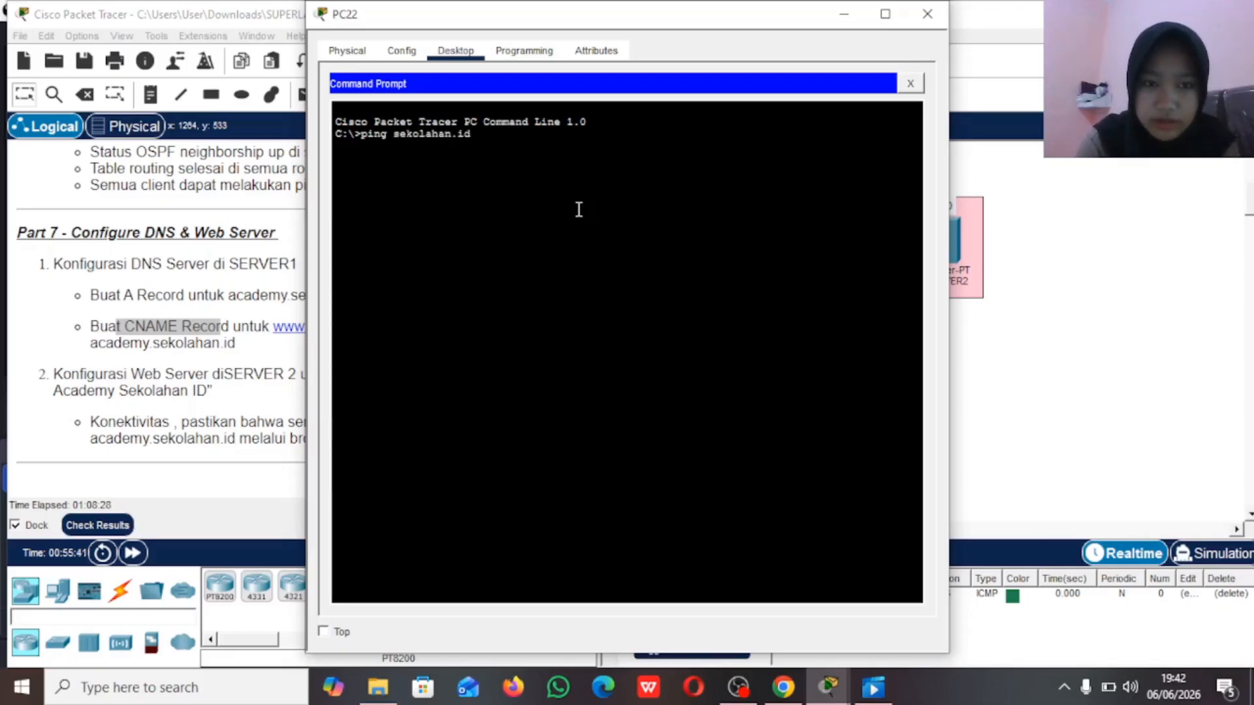
key(Return)
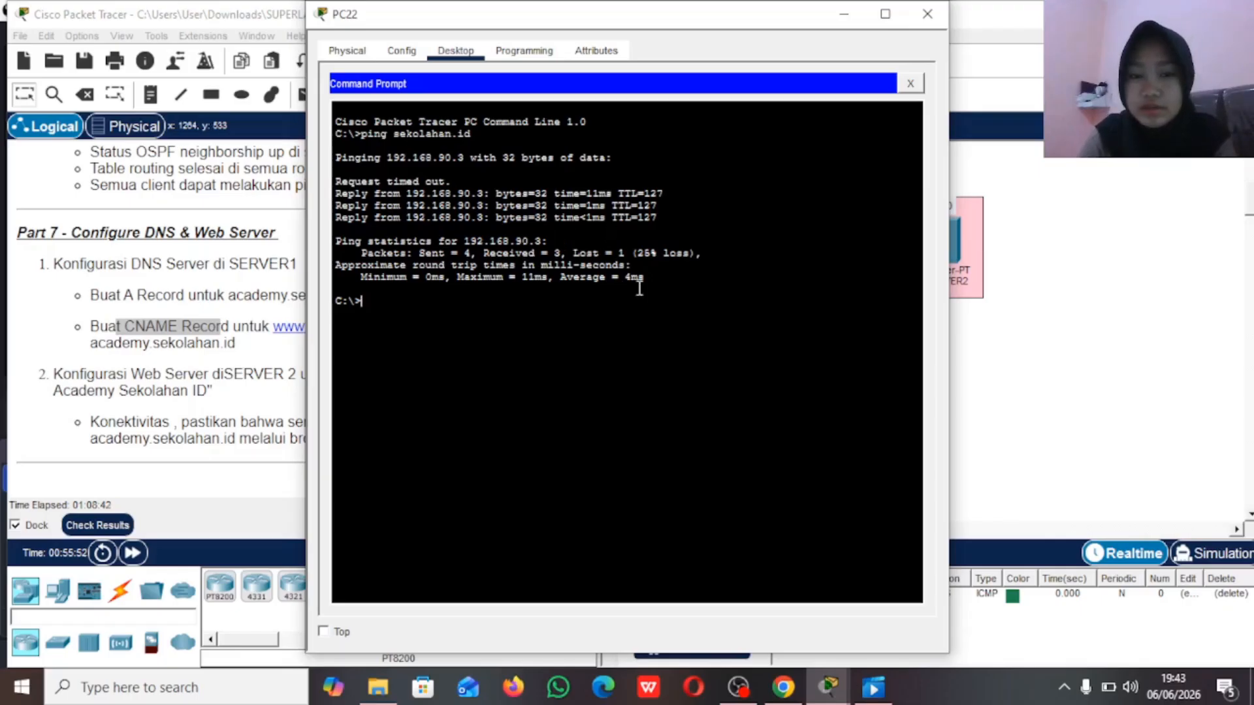
click(844, 13)
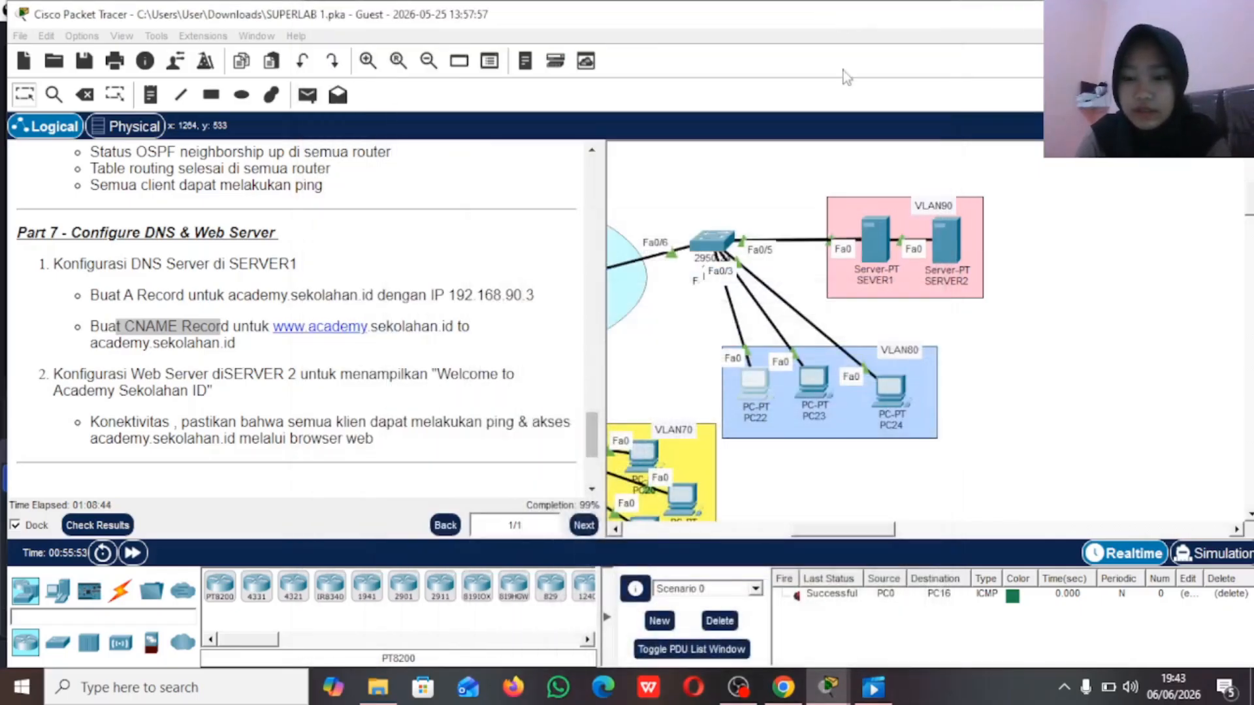
Step: Close the IP Configuration of PC16 in VLAN60 and open its Web Browser
scroll(818, 325, down, 10)
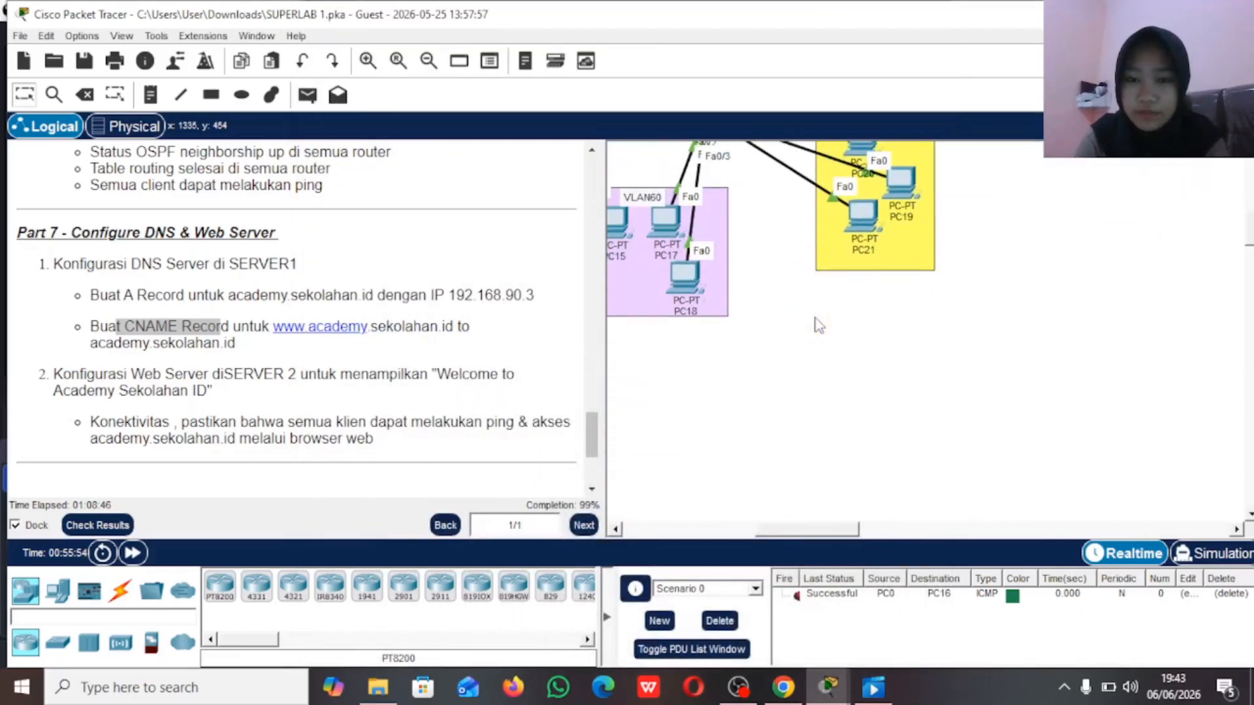
scroll(818, 324, left, 2)
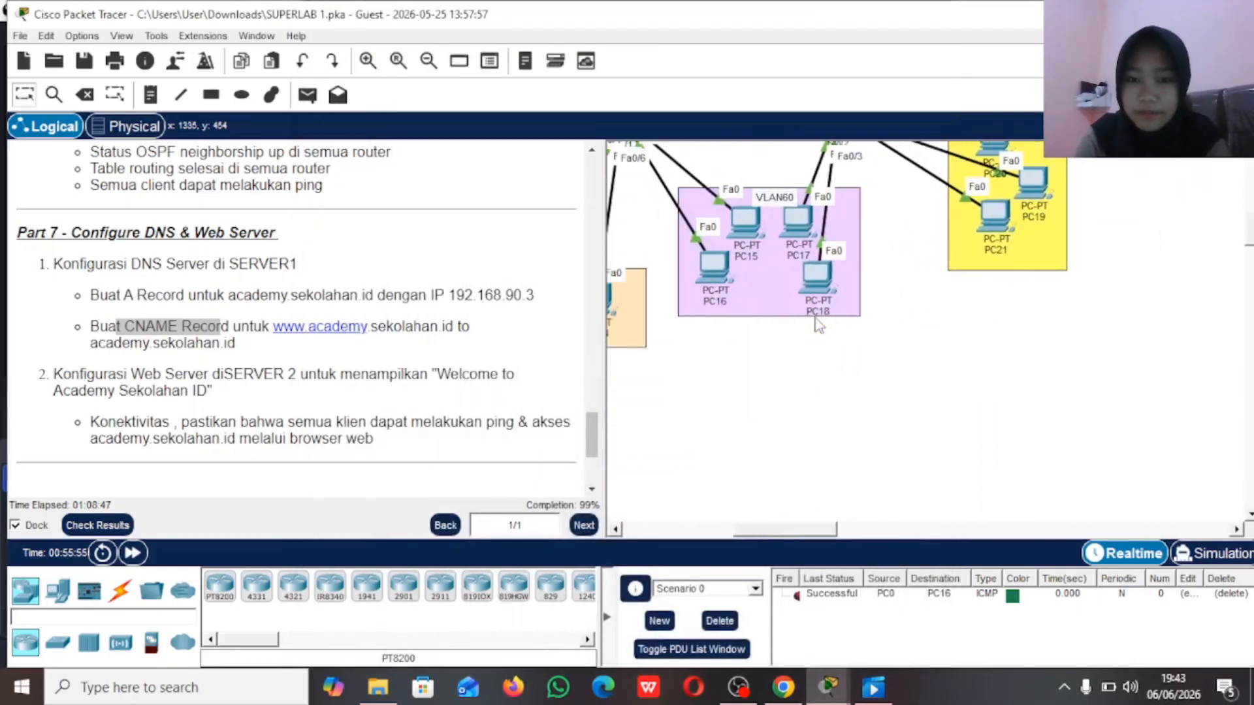
click(713, 274)
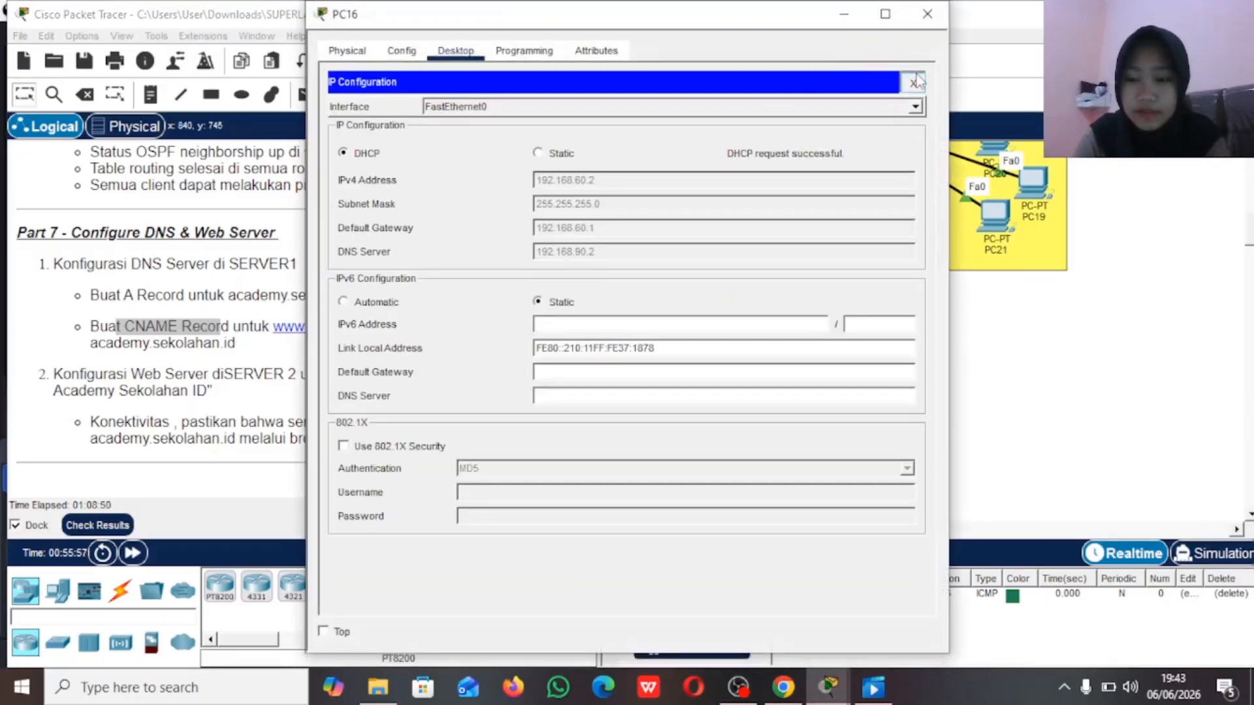
click(914, 82)
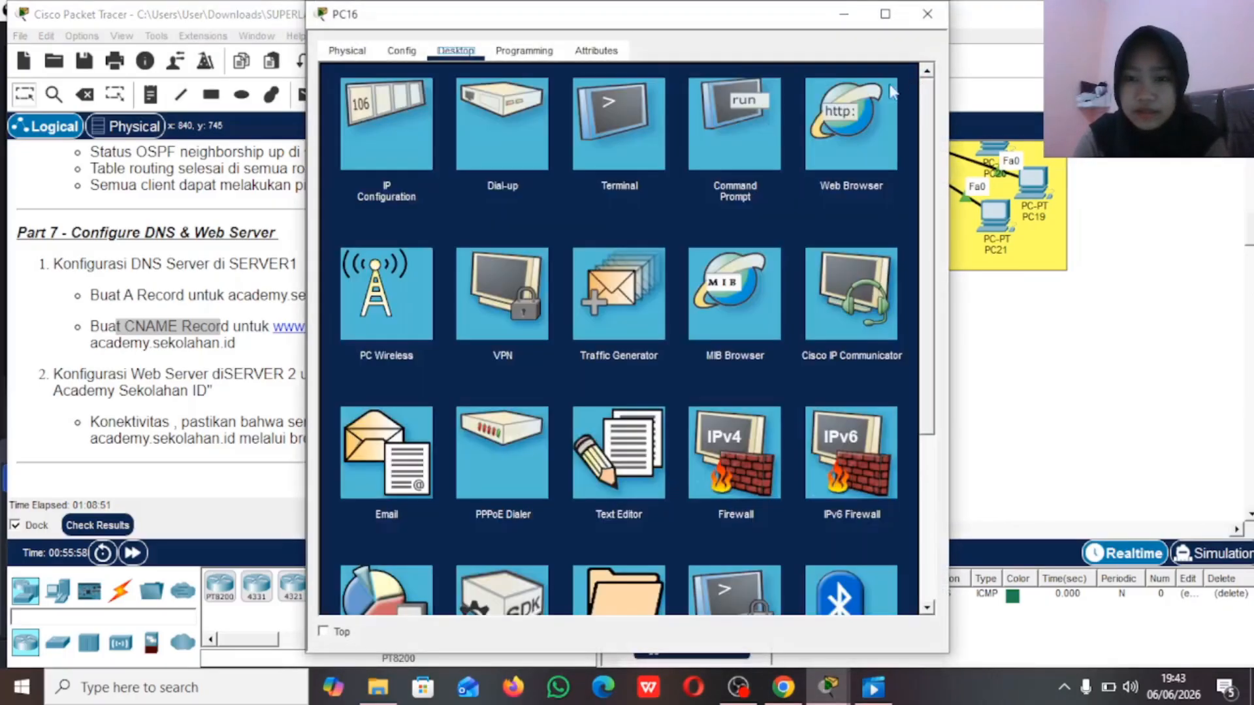
click(861, 131)
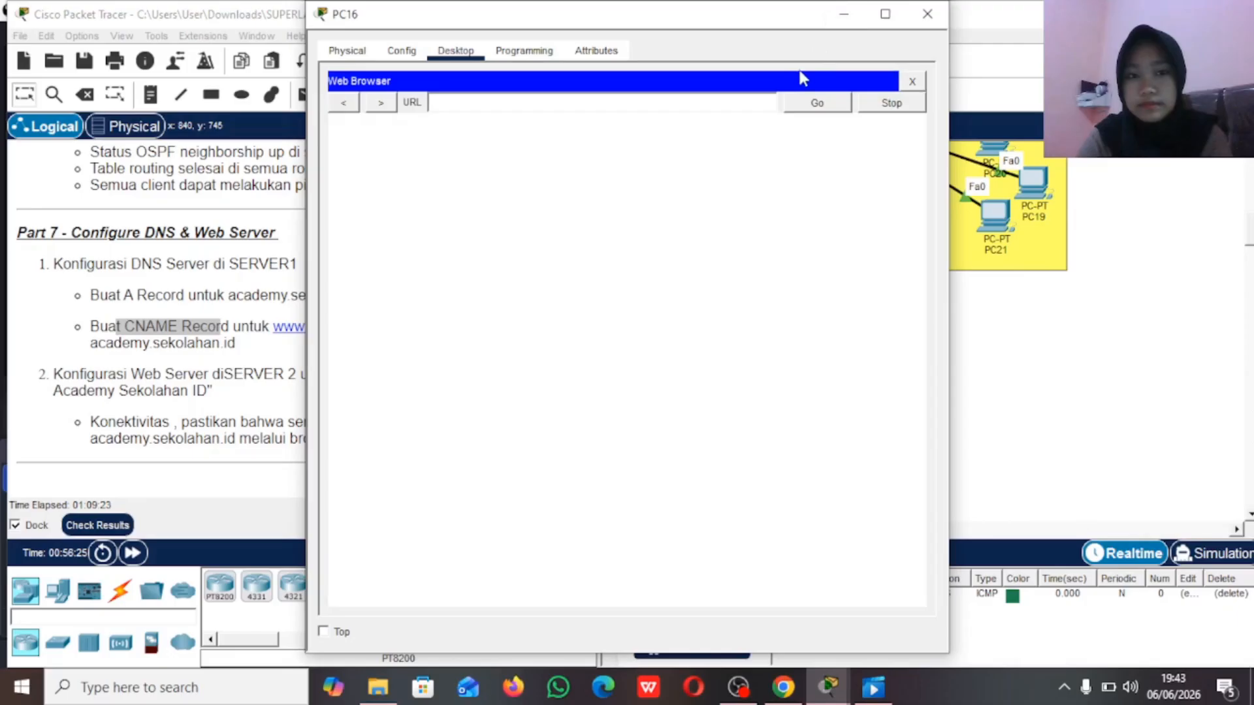
click(669, 101)
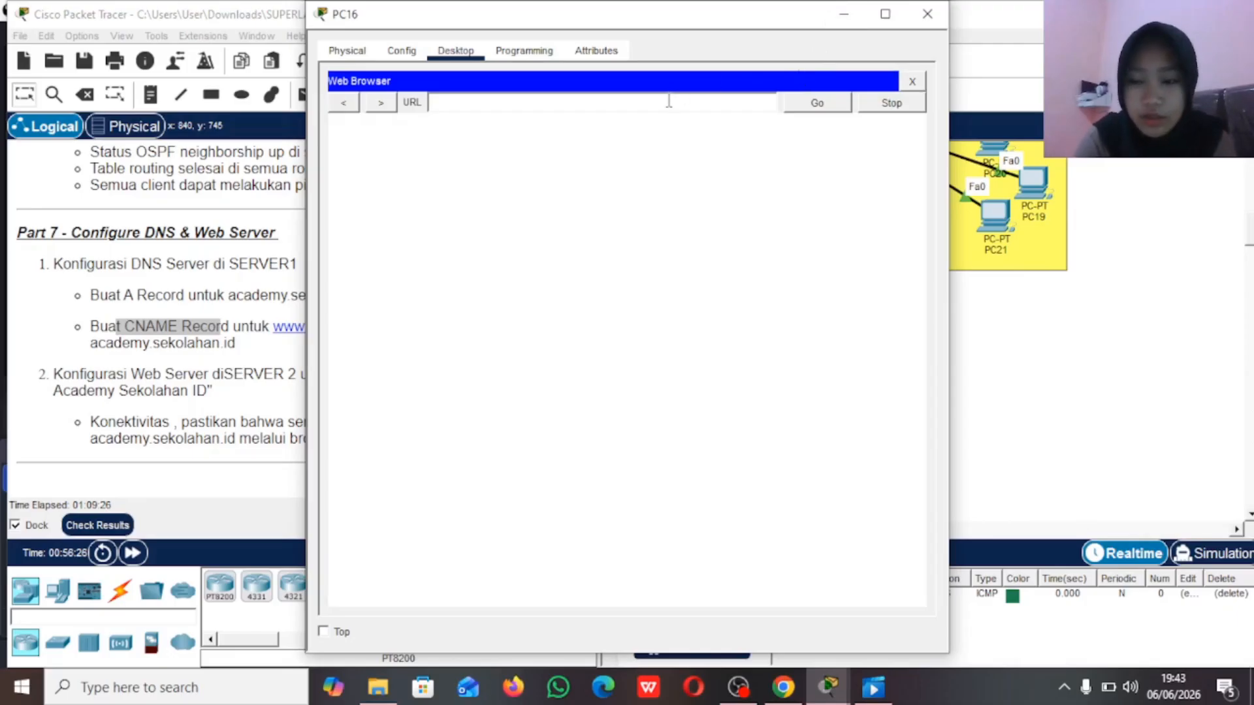
text(www)
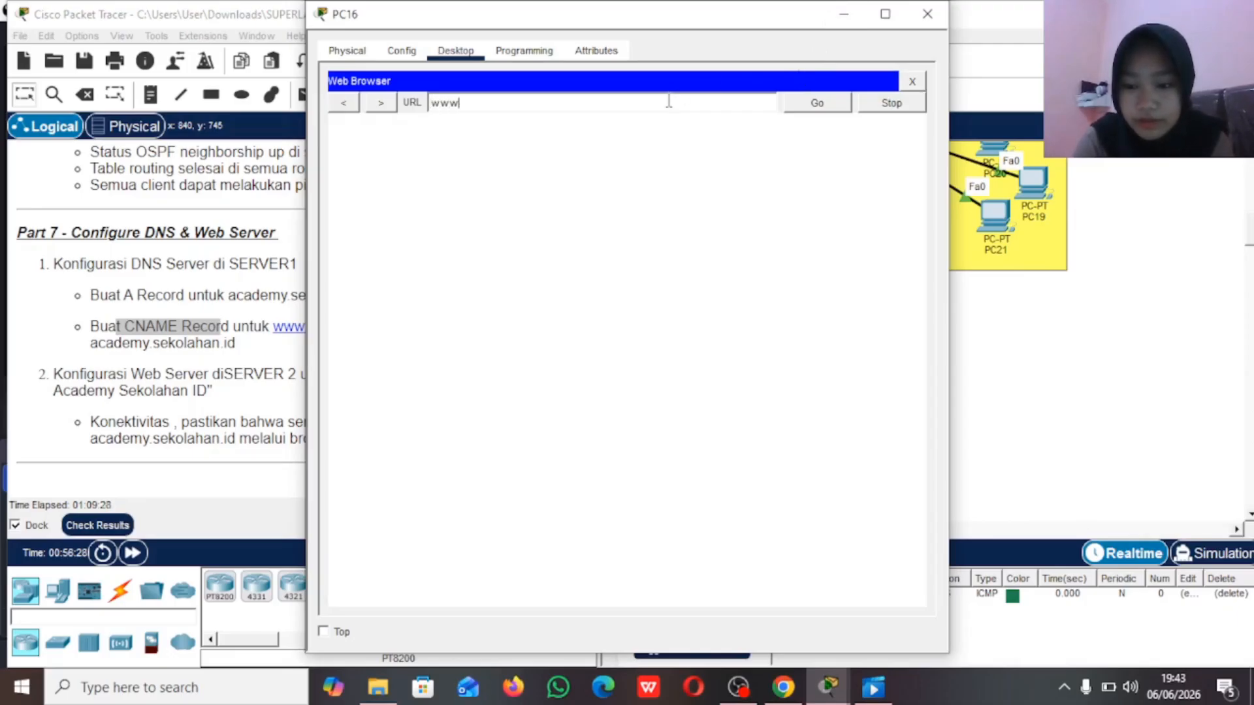
text(.)
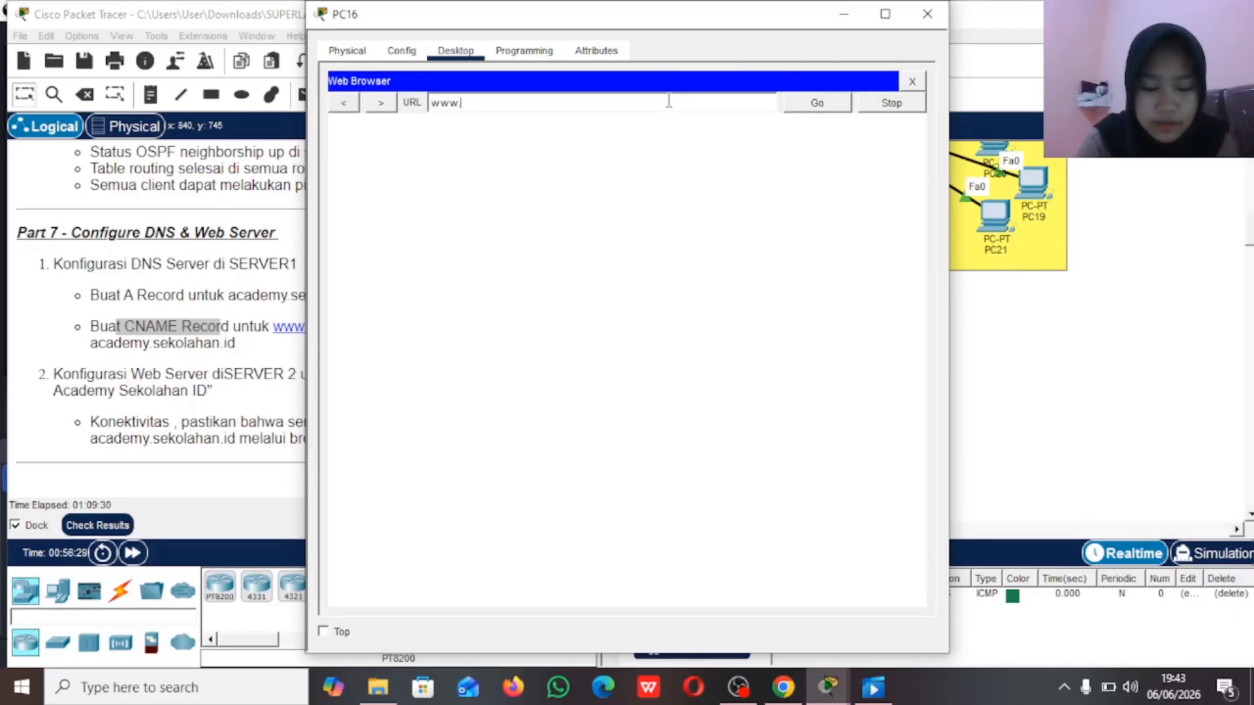
text(academy)
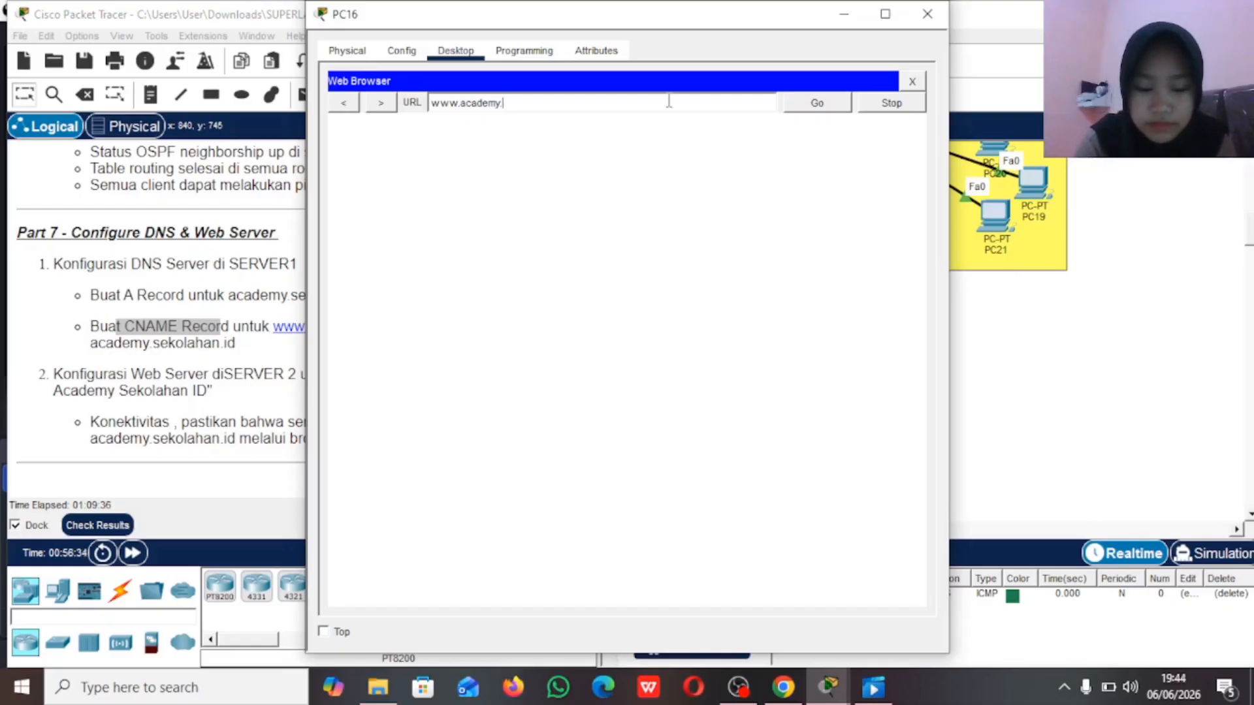
text(.sekolahan)
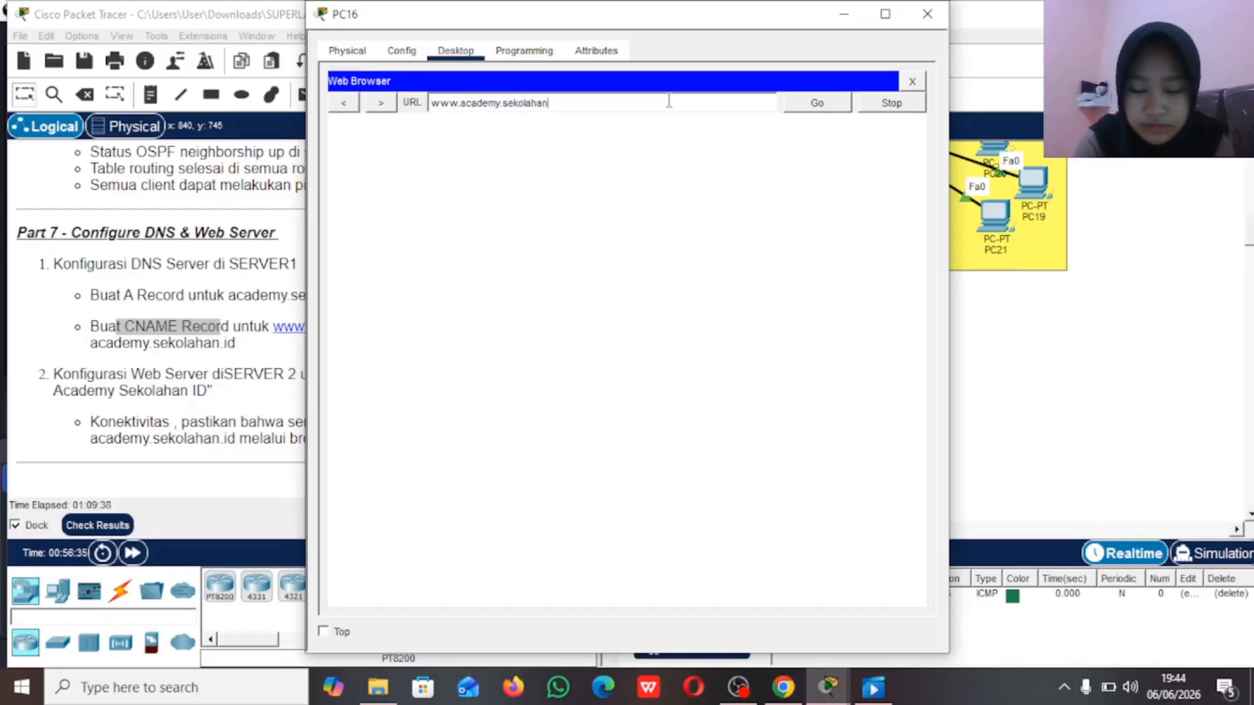
text(.id)
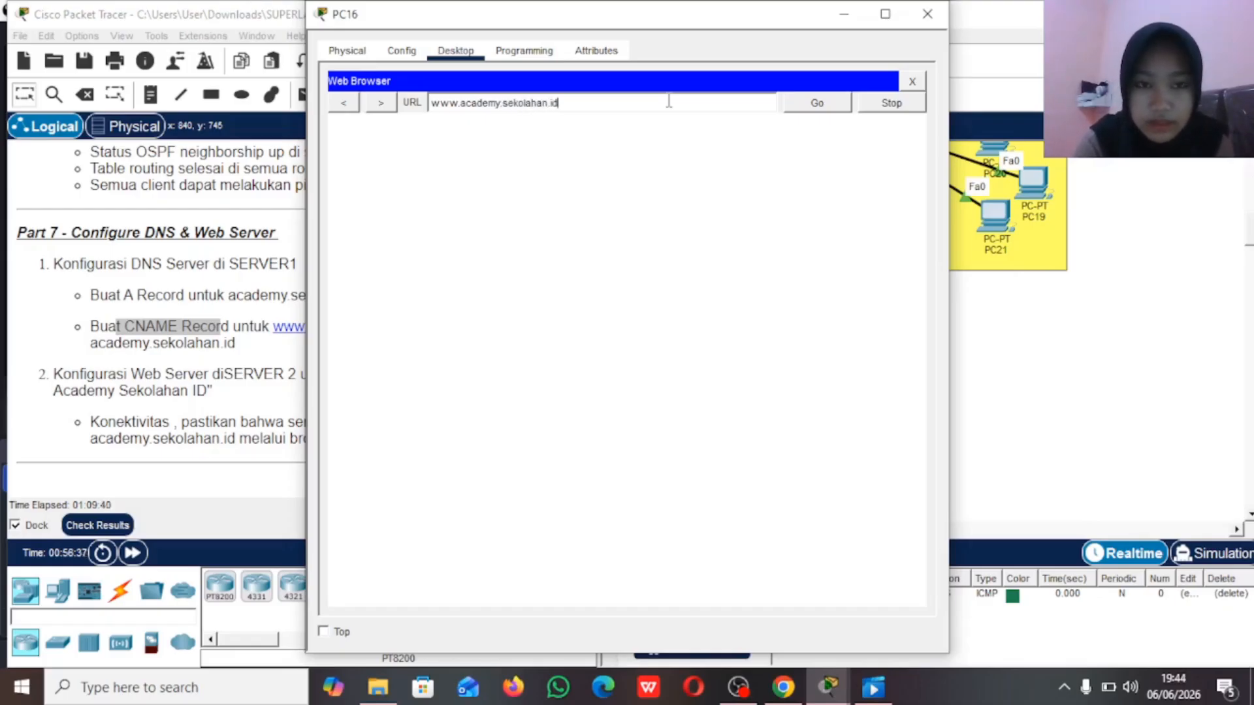
click(801, 111)
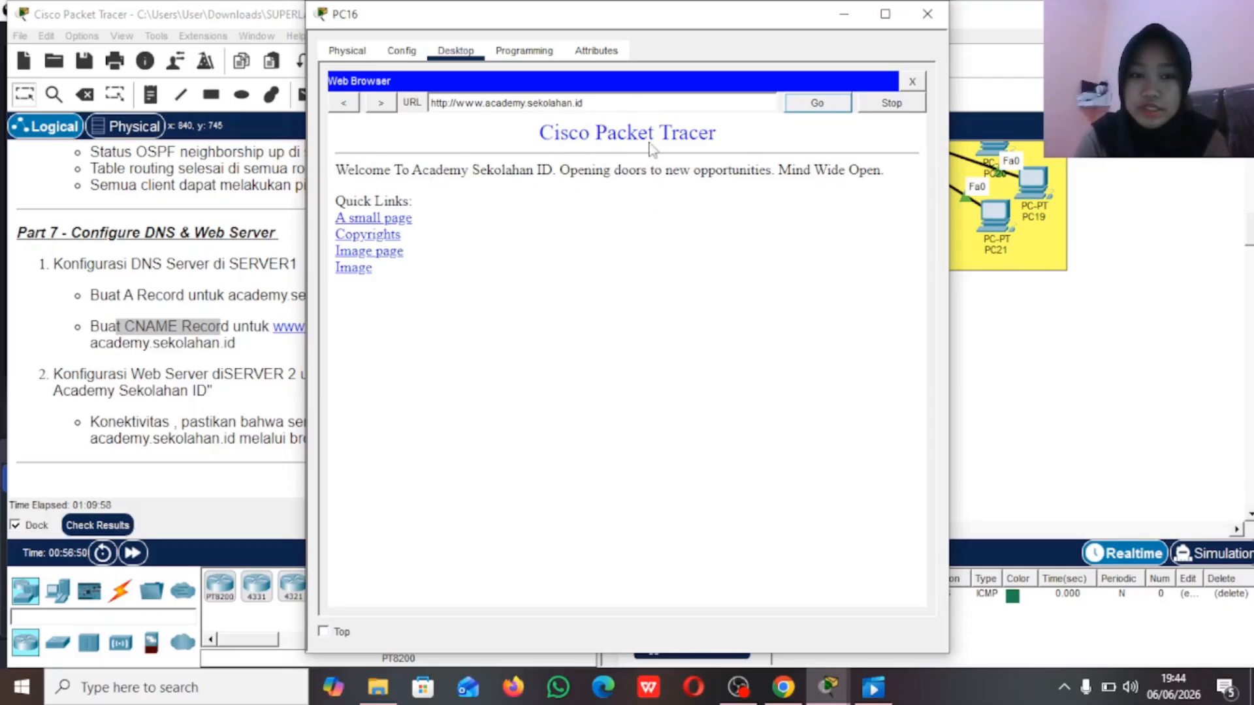
click(844, 13)
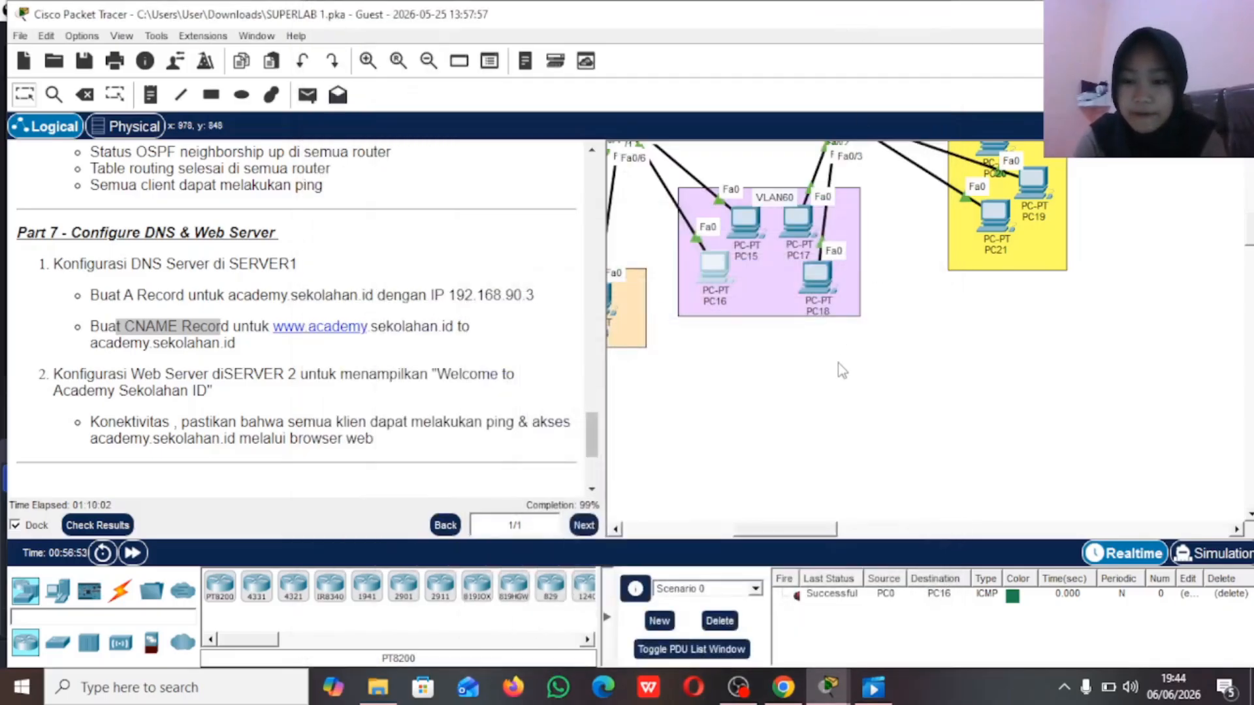
Step: Read the Part 8 access list instructions, checking the router, the VLANs to block and the required access list ID
scroll(842, 371, left, 3)
scroll(469, 367, down, 2)
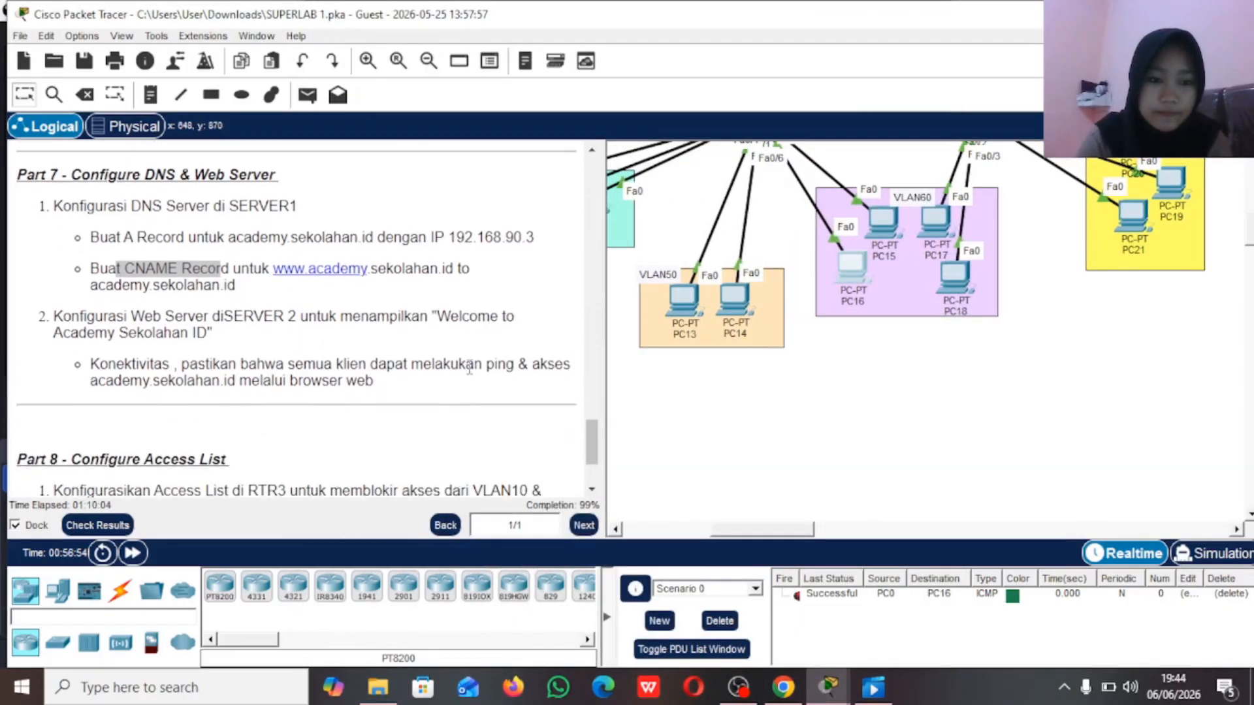
scroll(469, 367, down, 3)
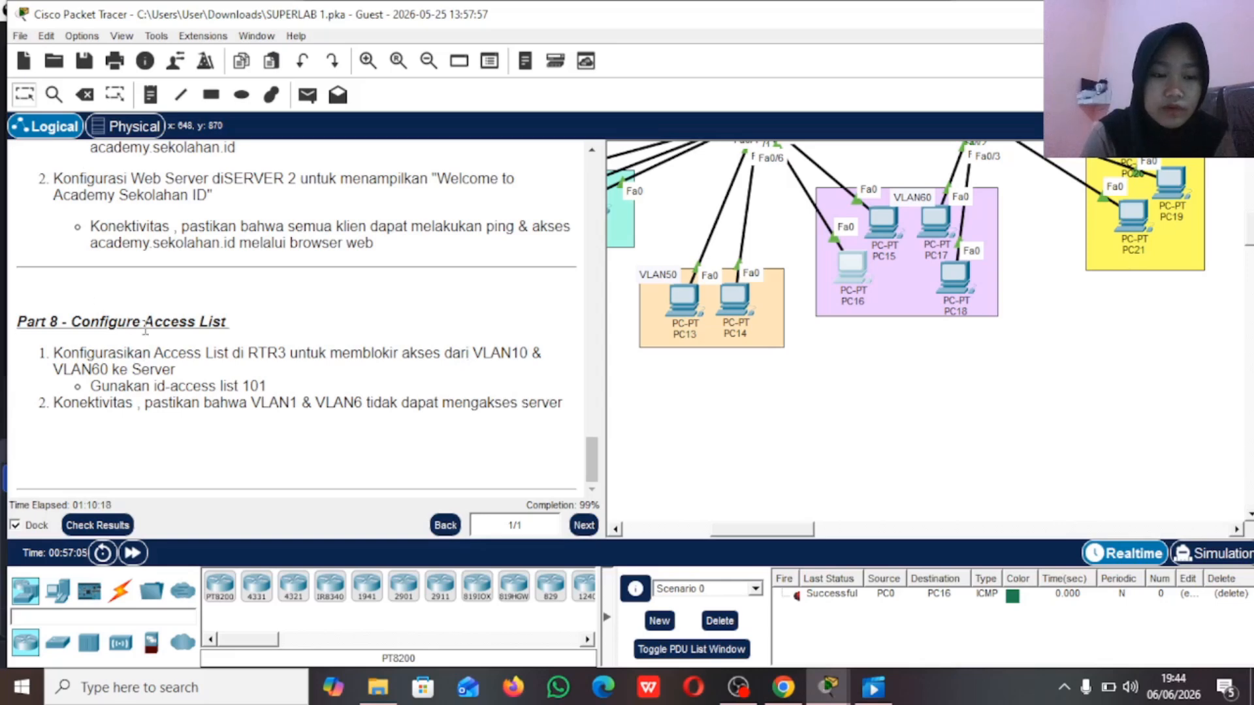
scroll(330, 315, up, 1)
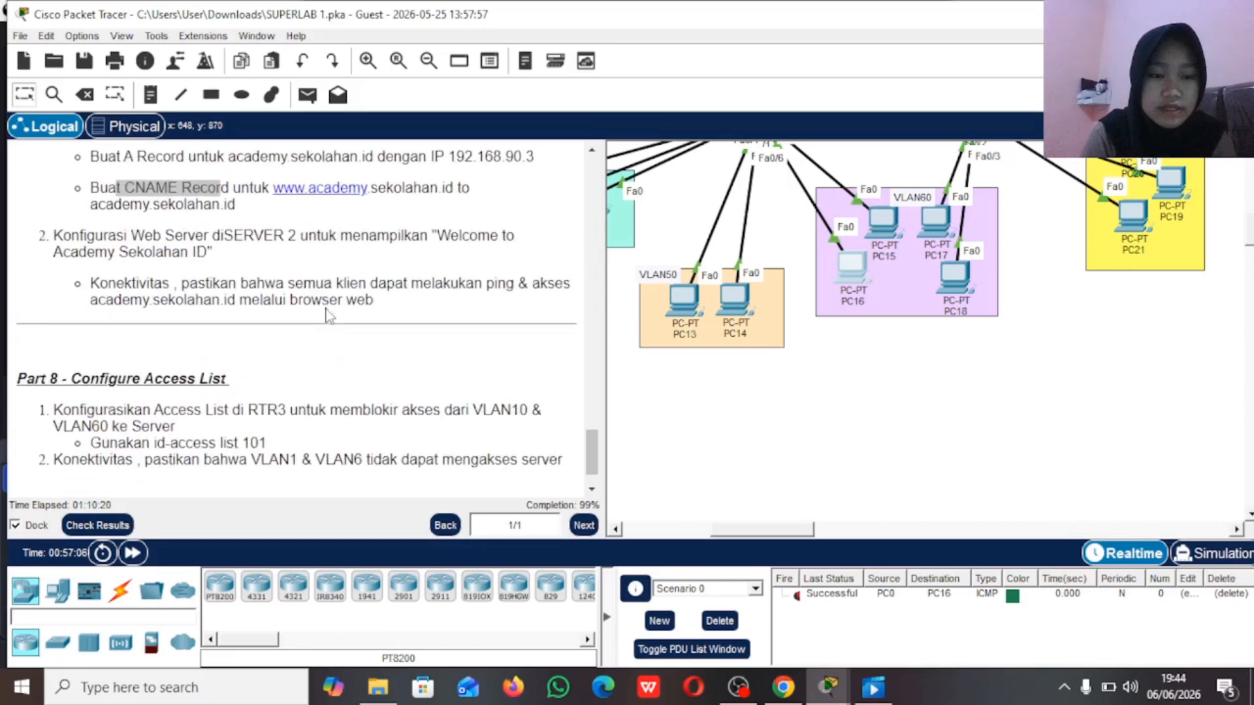
scroll(330, 315, down, 1)
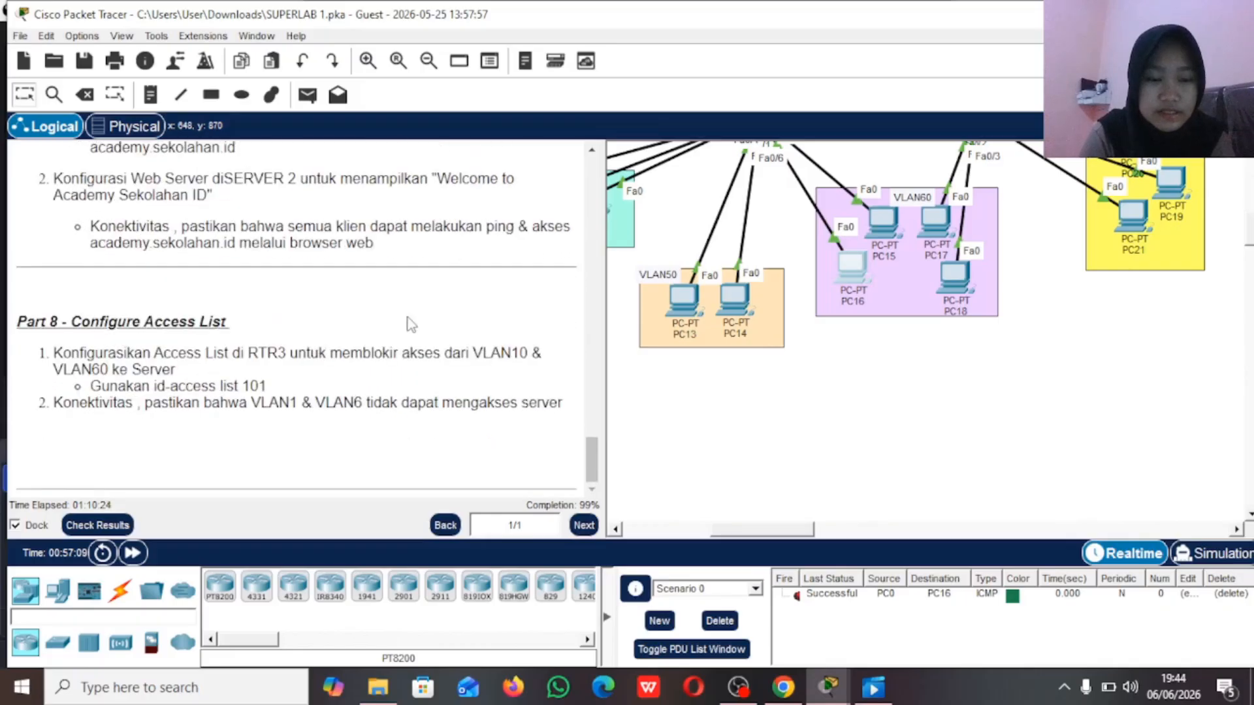
scroll(368, 374, up, 1)
scroll(366, 372, down, 1)
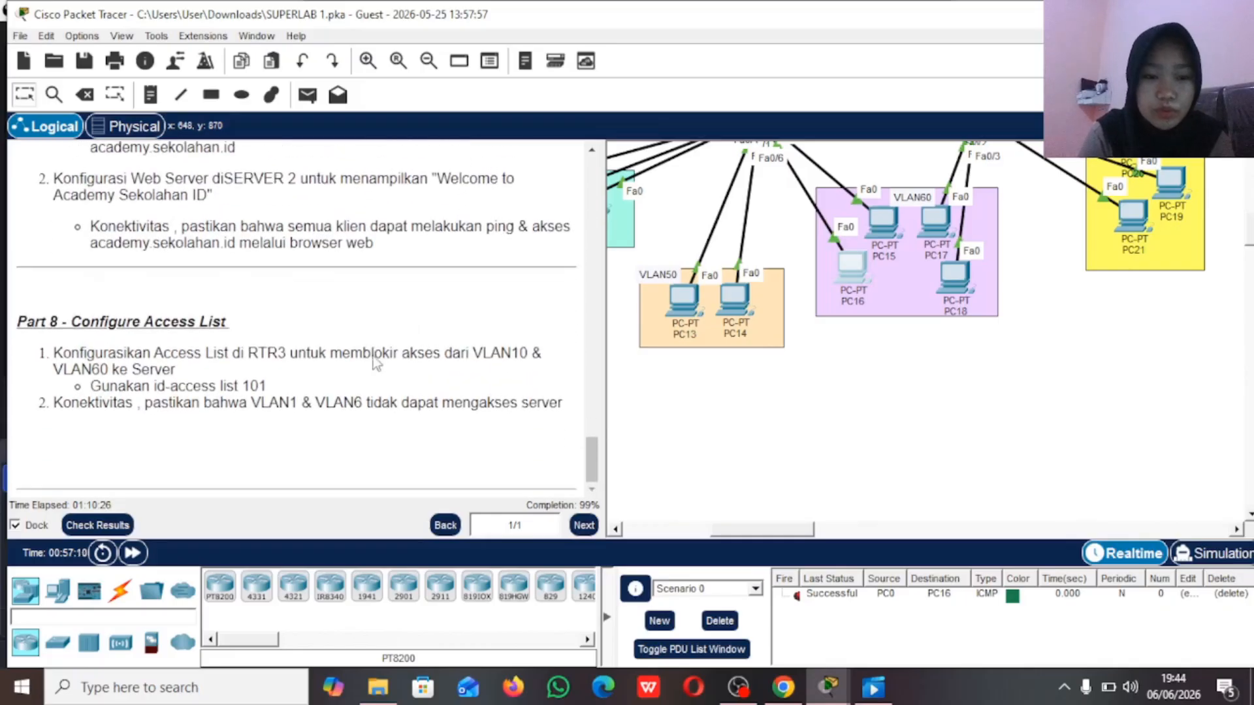
scroll(401, 290, up, 1)
scroll(403, 293, down, 1)
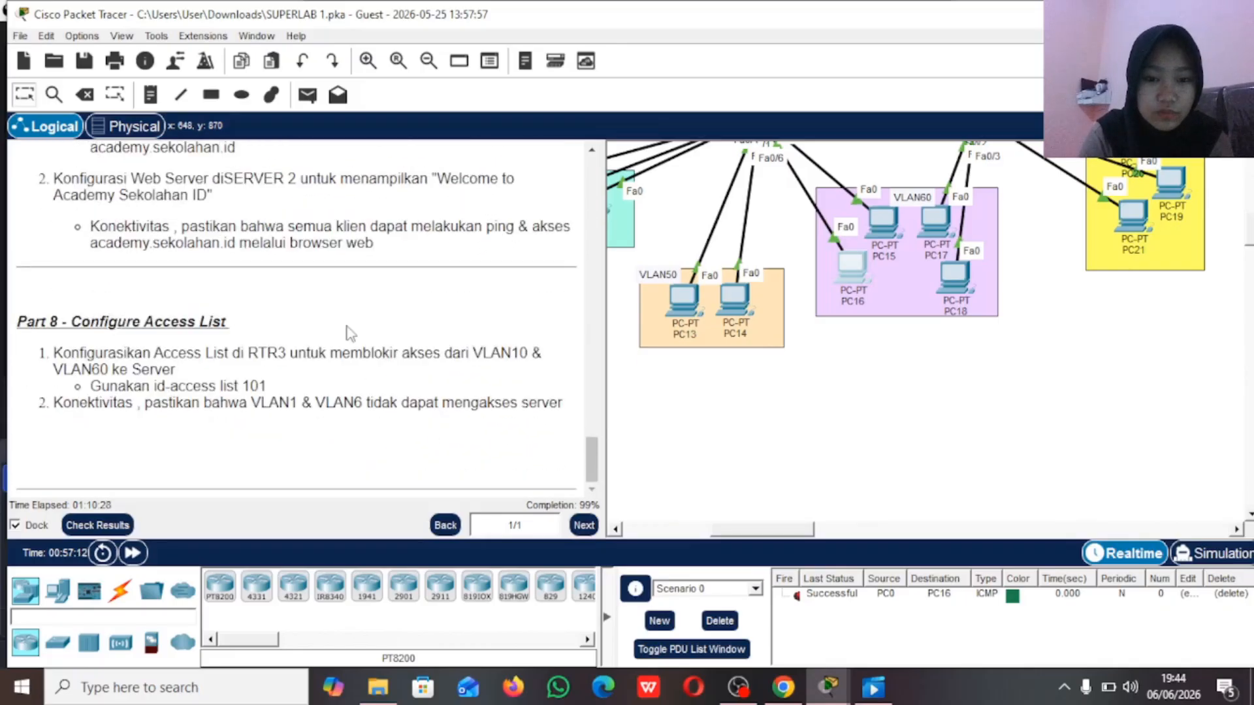
scroll(347, 331, up, 1)
scroll(350, 331, down, 1)
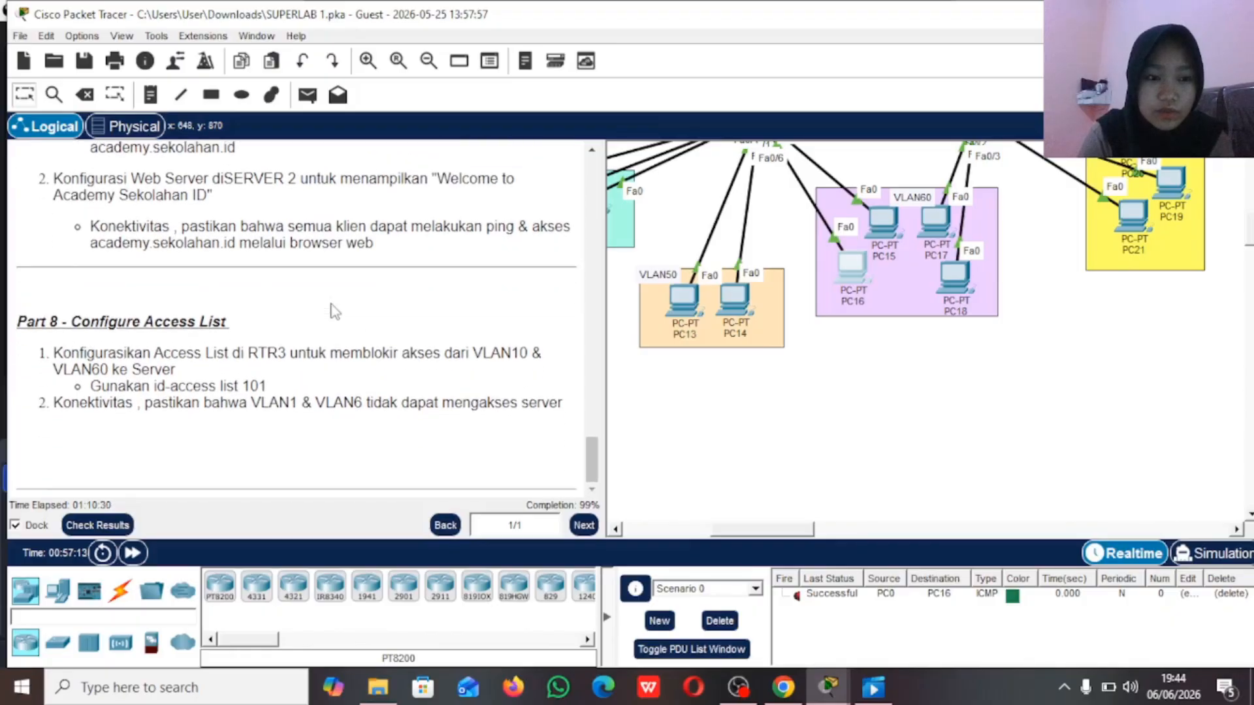
scroll(361, 271, up, 1)
scroll(360, 271, down, 1)
scroll(378, 345, up, 1)
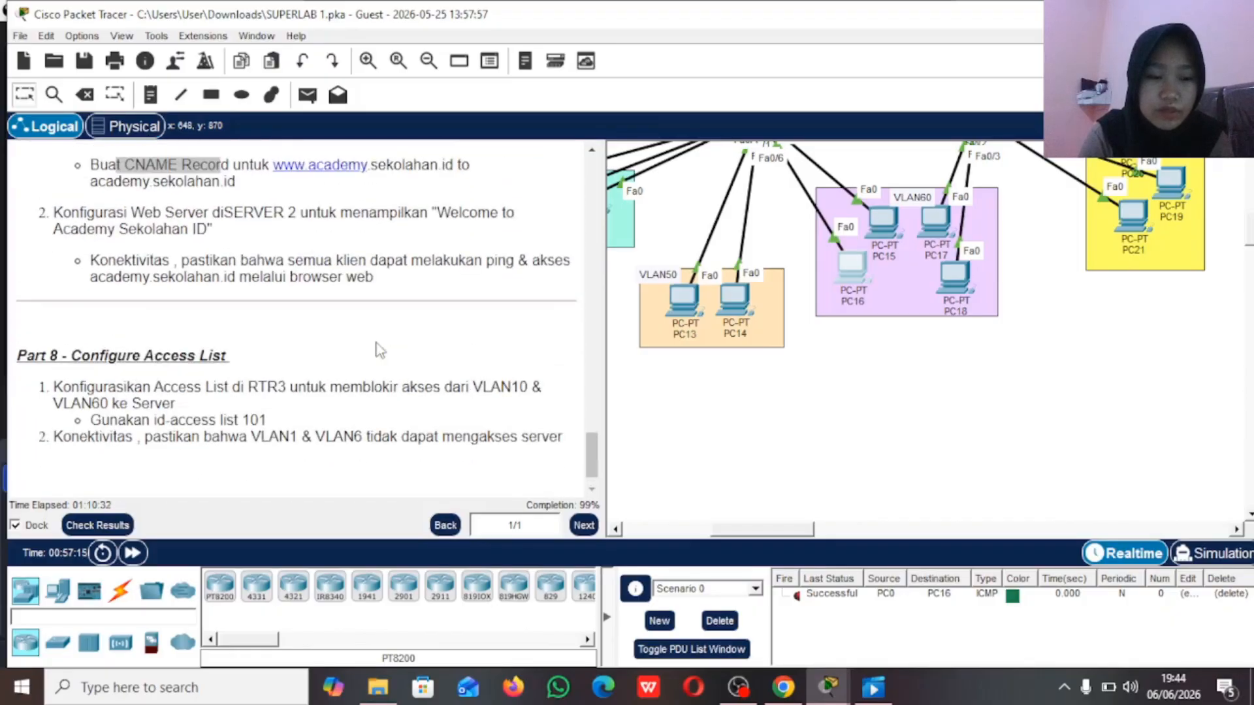
scroll(379, 351, down, 1)
scroll(481, 281, up, 1)
scroll(481, 280, down, 1)
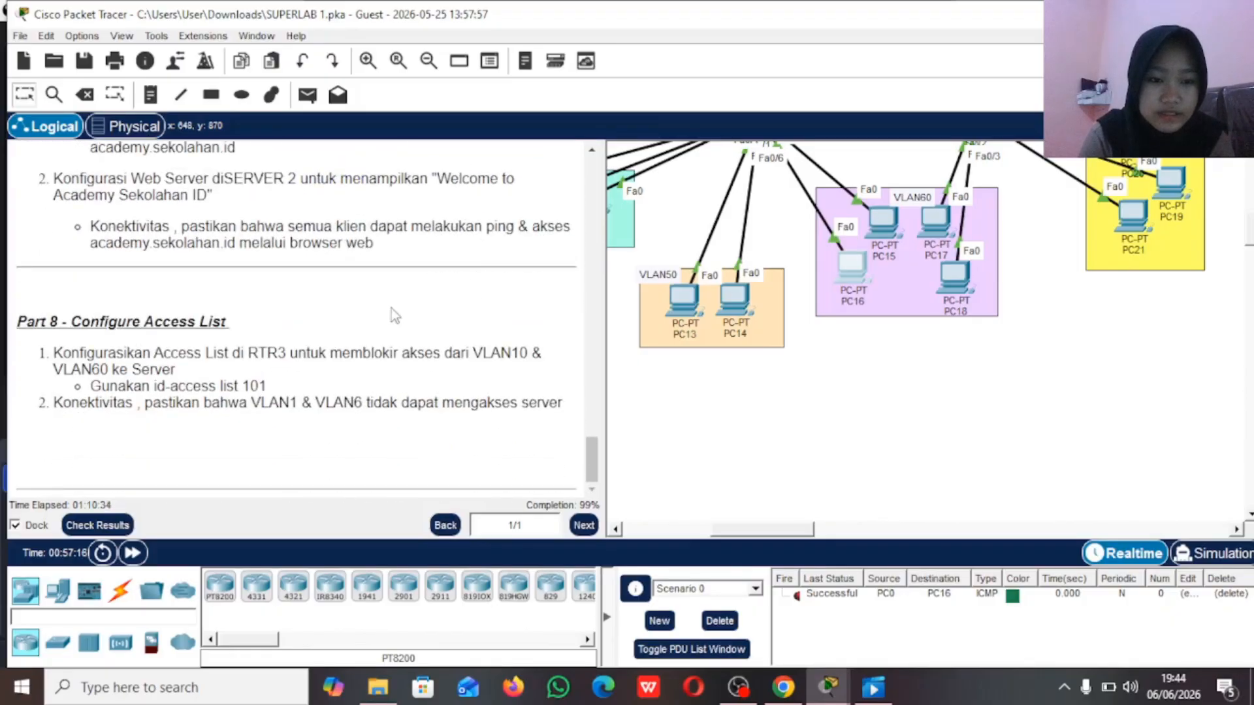
scroll(450, 307, up, 1)
scroll(451, 316, down, 1)
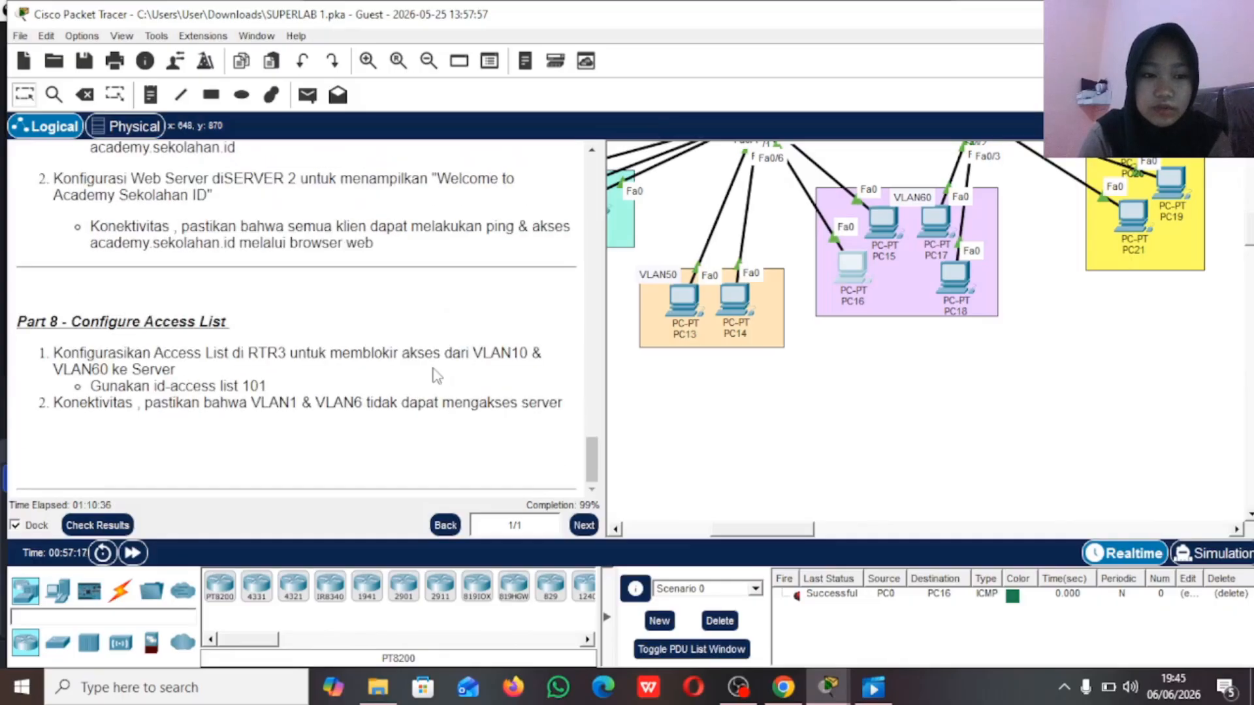
scroll(437, 376, up, 1)
scroll(431, 377, down, 1)
double_click(252, 385)
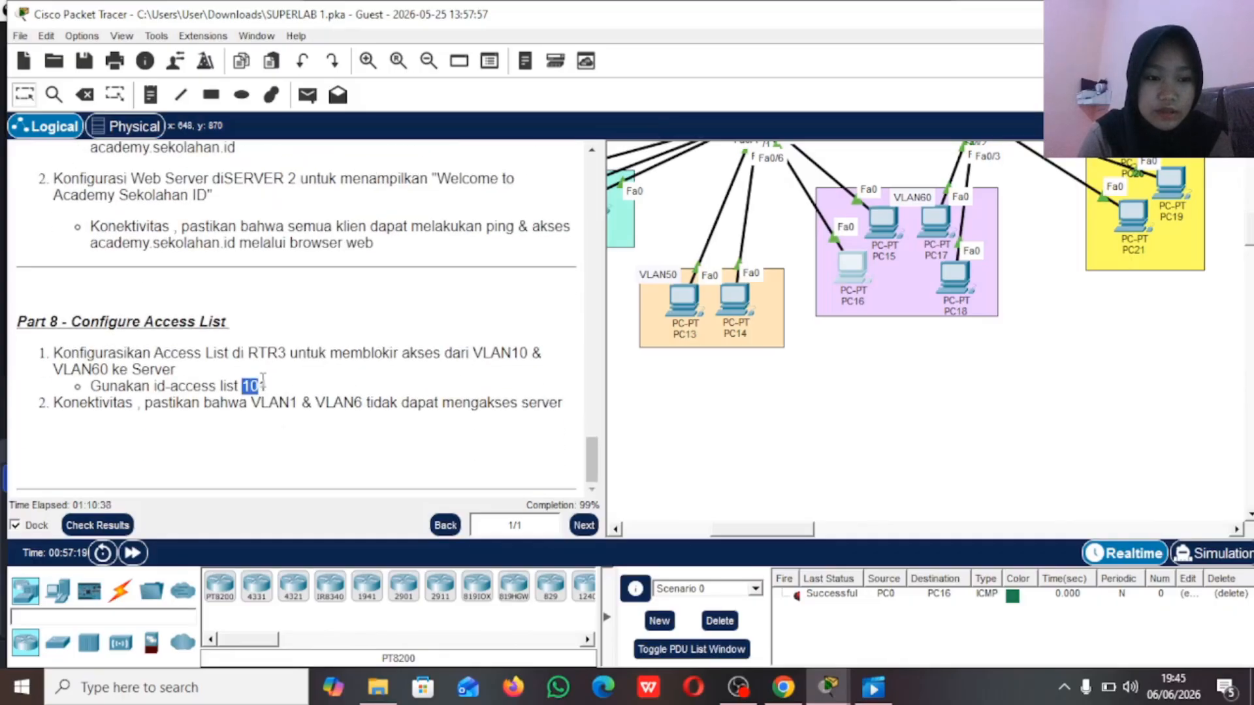
click(296, 387)
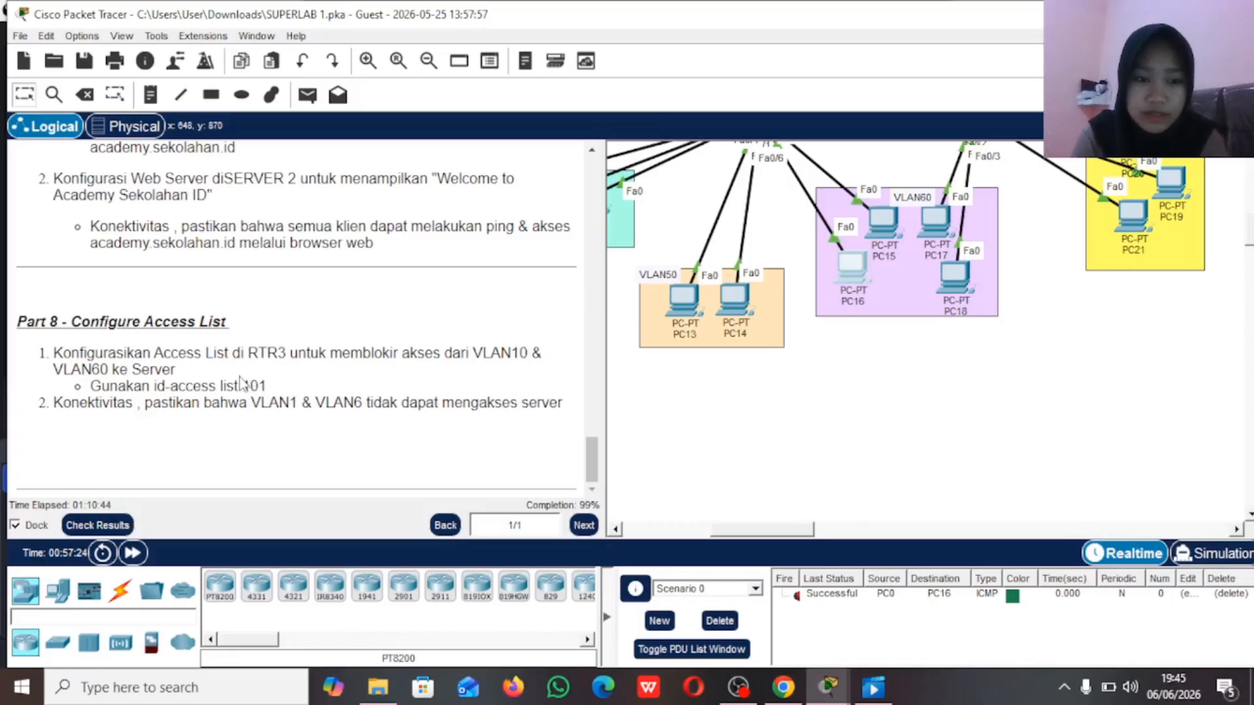
double_click(254, 386)
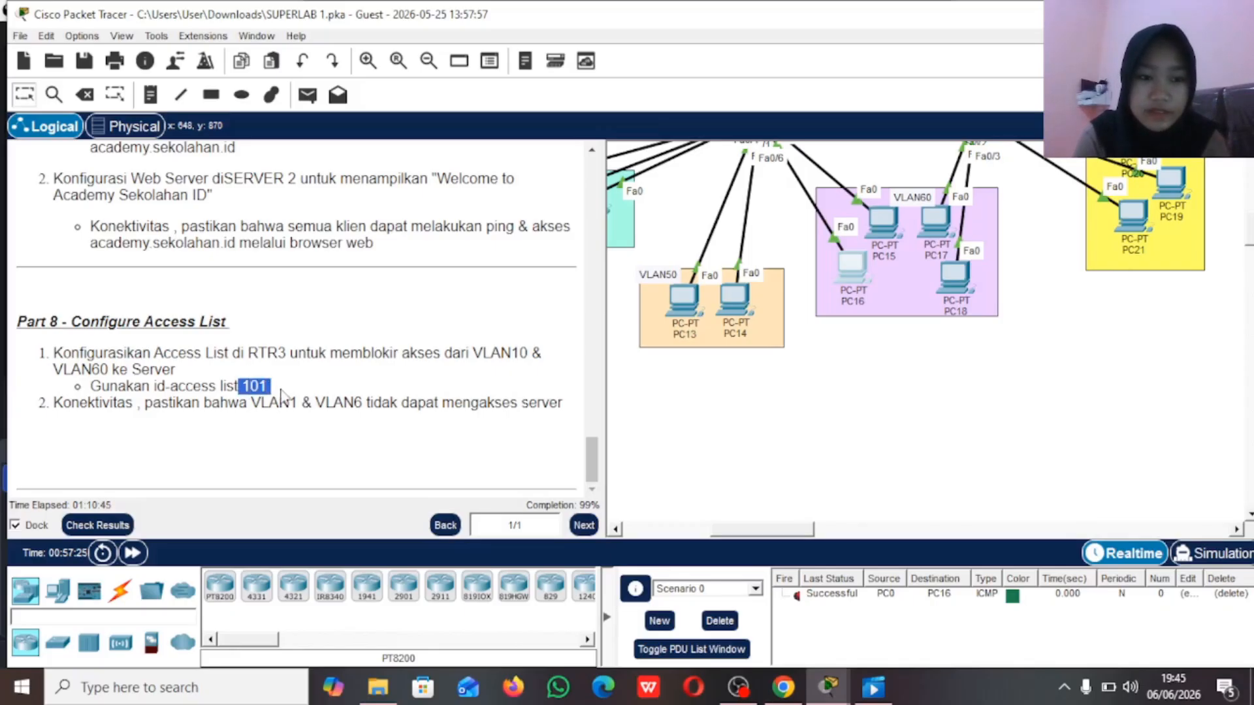
Step: Open the CLI of router RTR3 and exit the OSPF router mode to global configuration mode
click(391, 385)
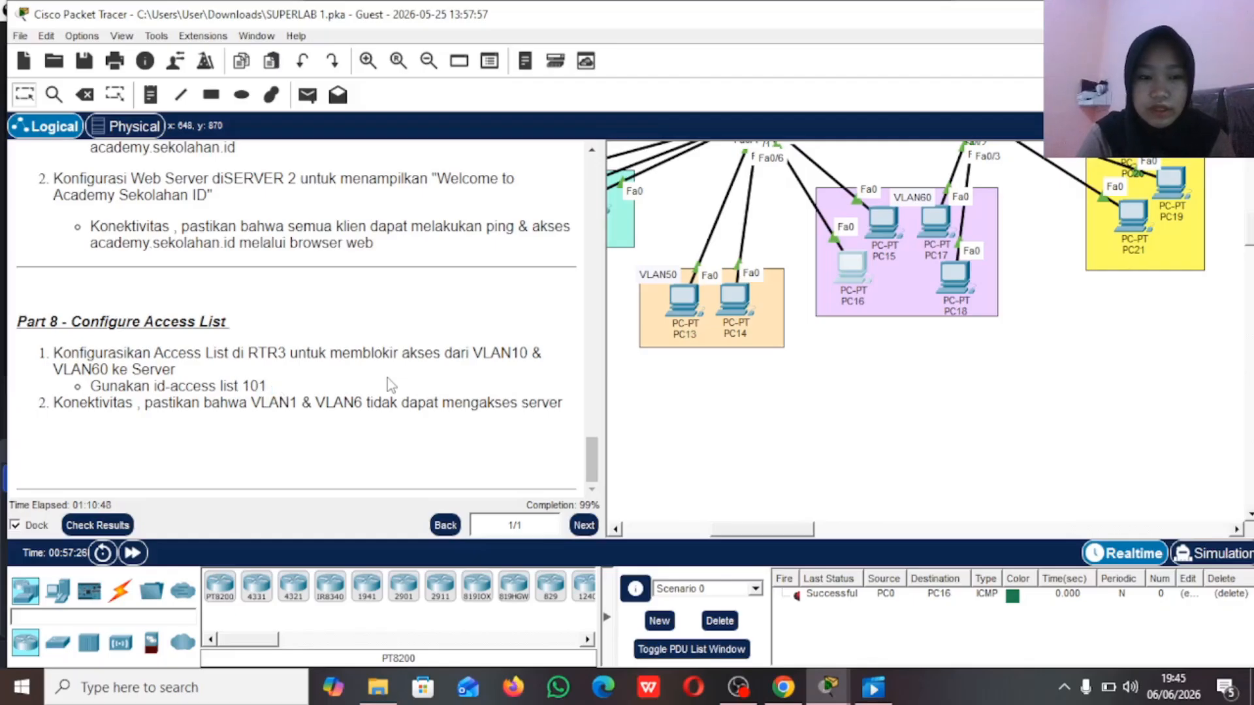
scroll(887, 354, up, 5)
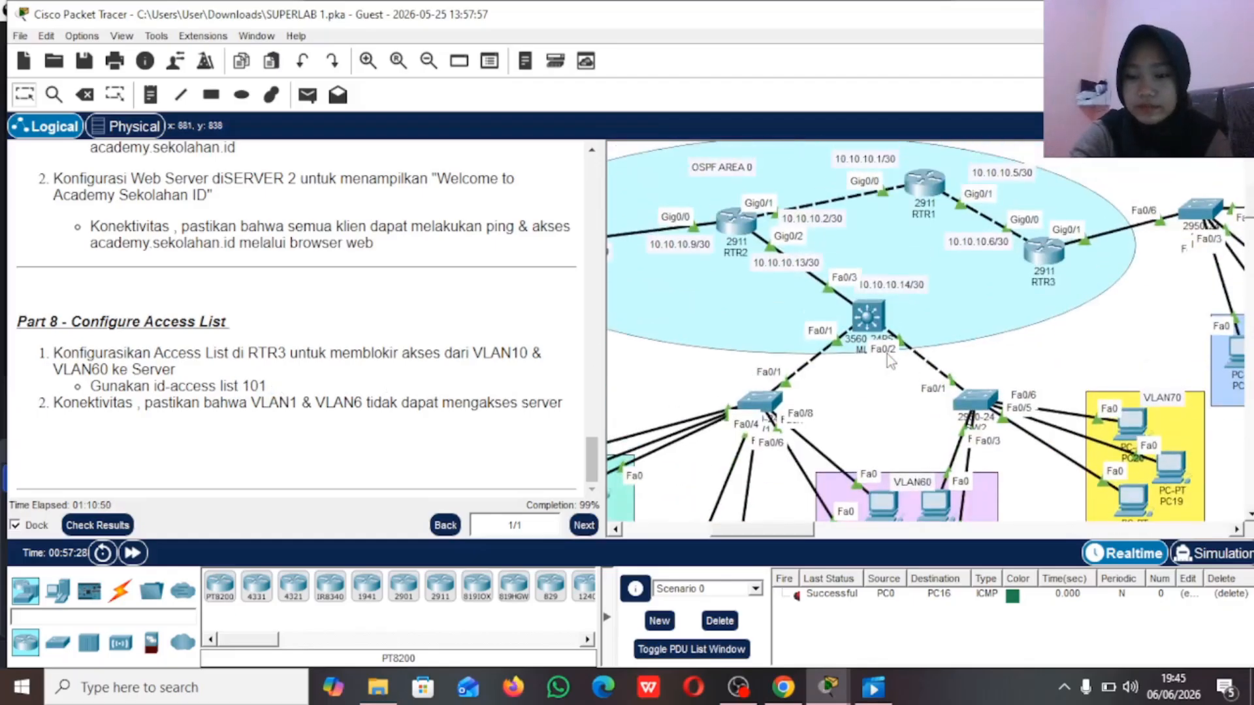
scroll(887, 339, right, 3)
scroll(885, 326, right, 1)
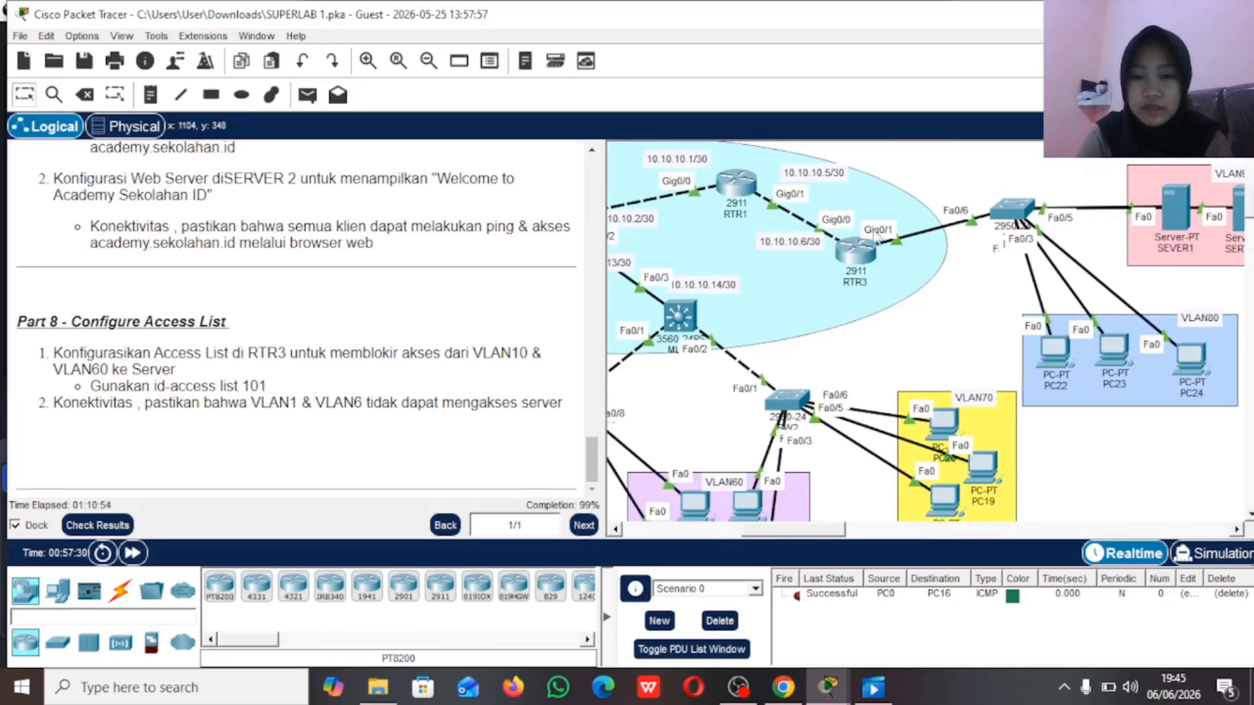
click(867, 256)
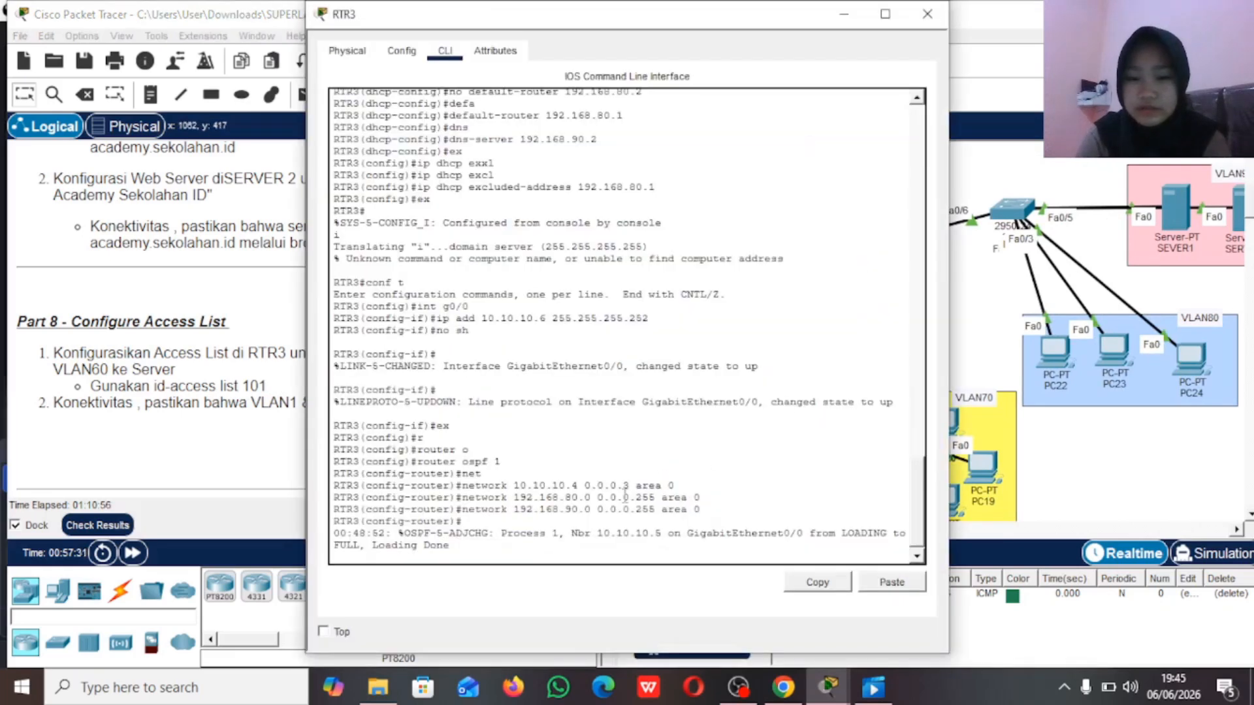
key(Return)
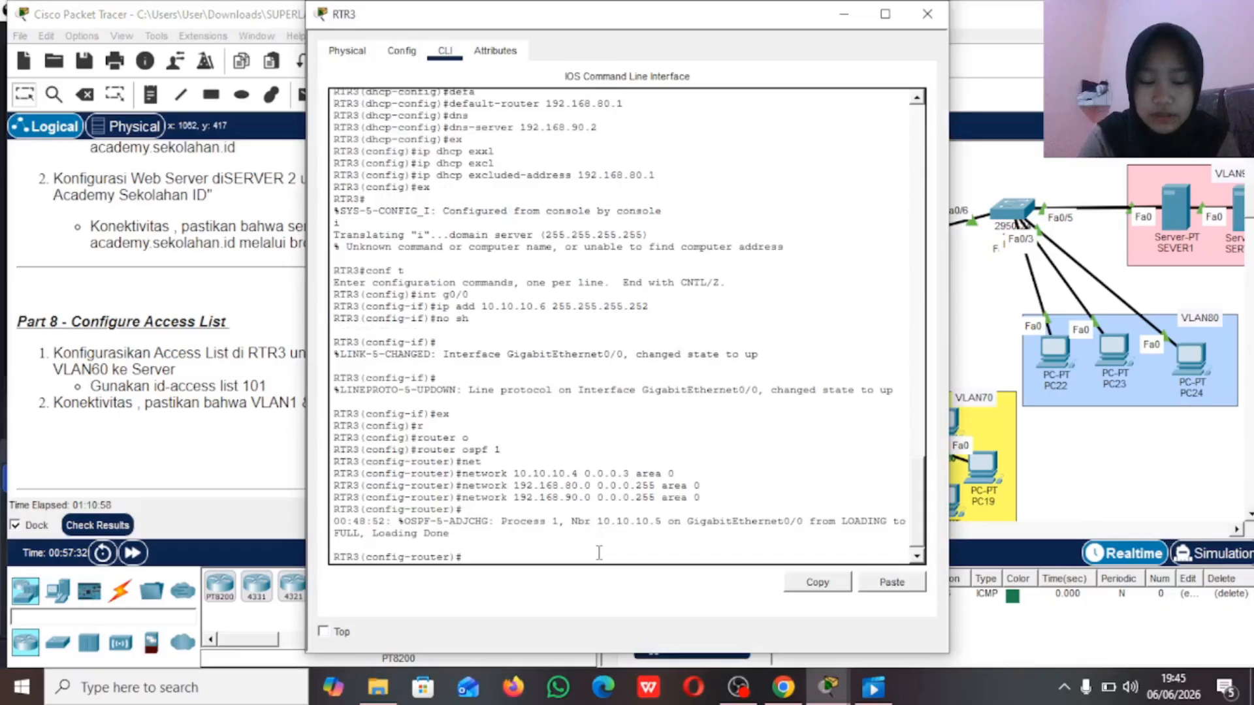
text(ex)
key(Return)
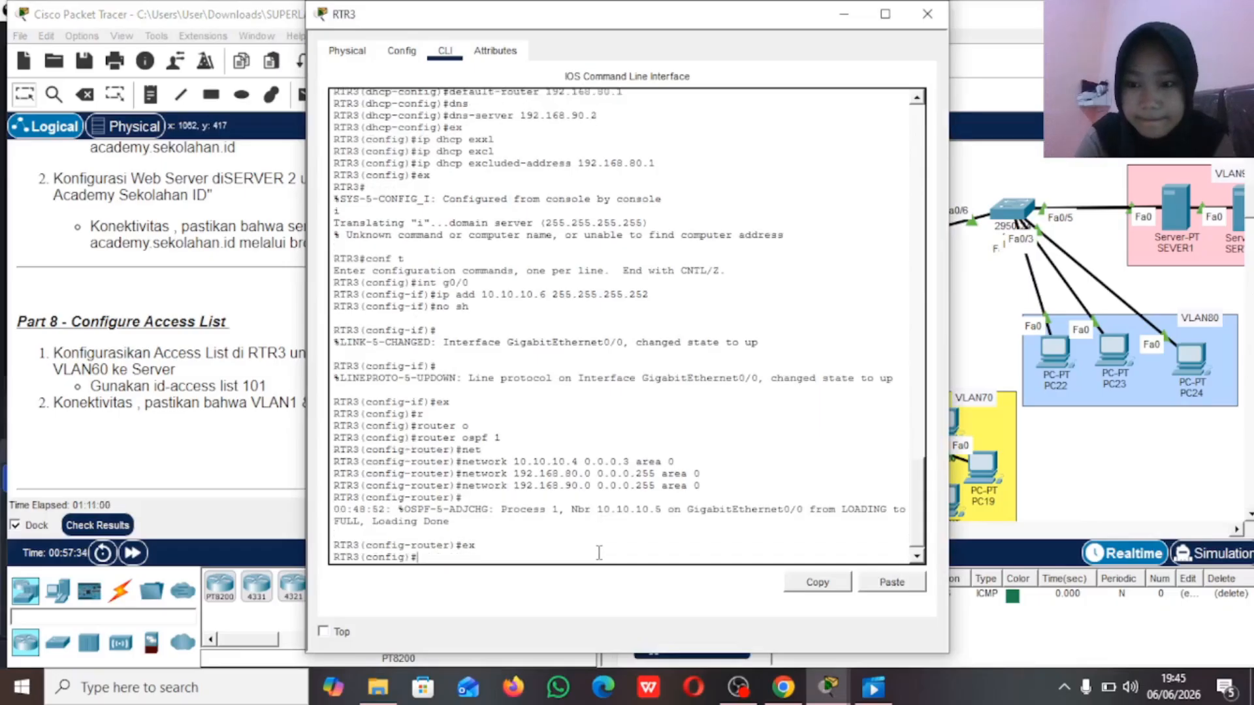
Step: Add an access list 101 entry on RTR3 denying IP traffic from 192.168.10.0 0.0.0.255 to 192.168.90.0 0.0.0.255
text(acc)
key(Tab)
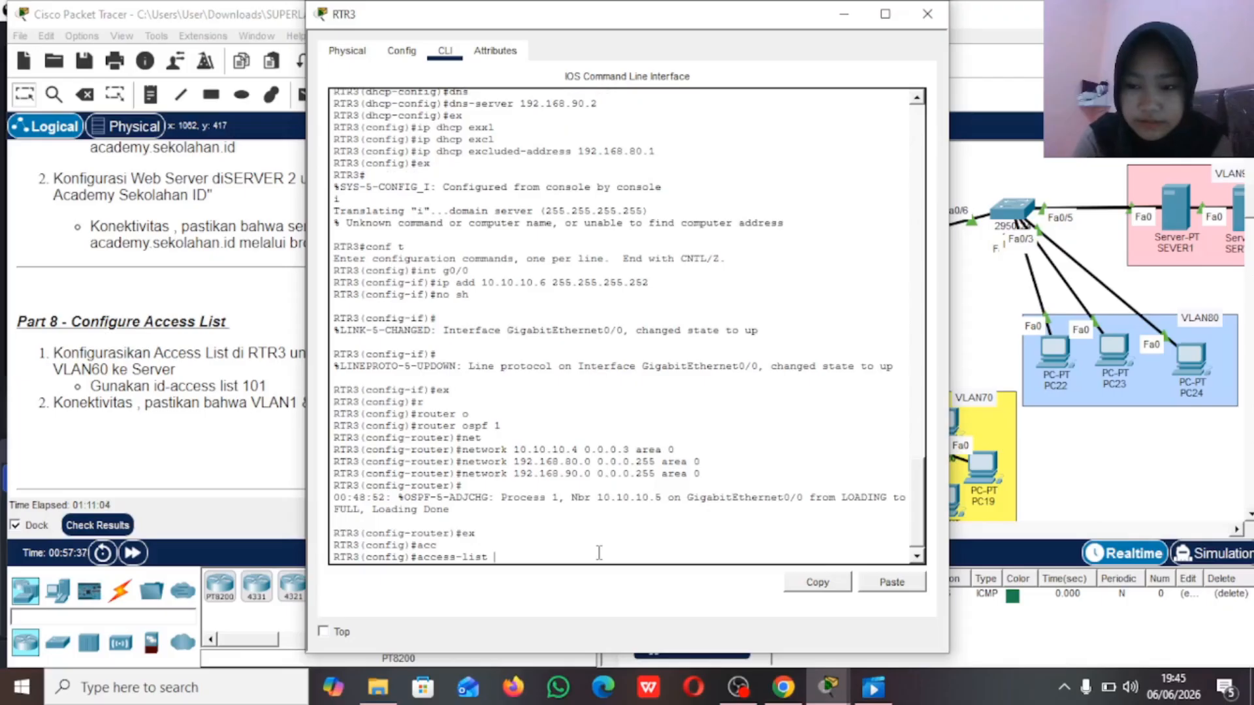
text(10)
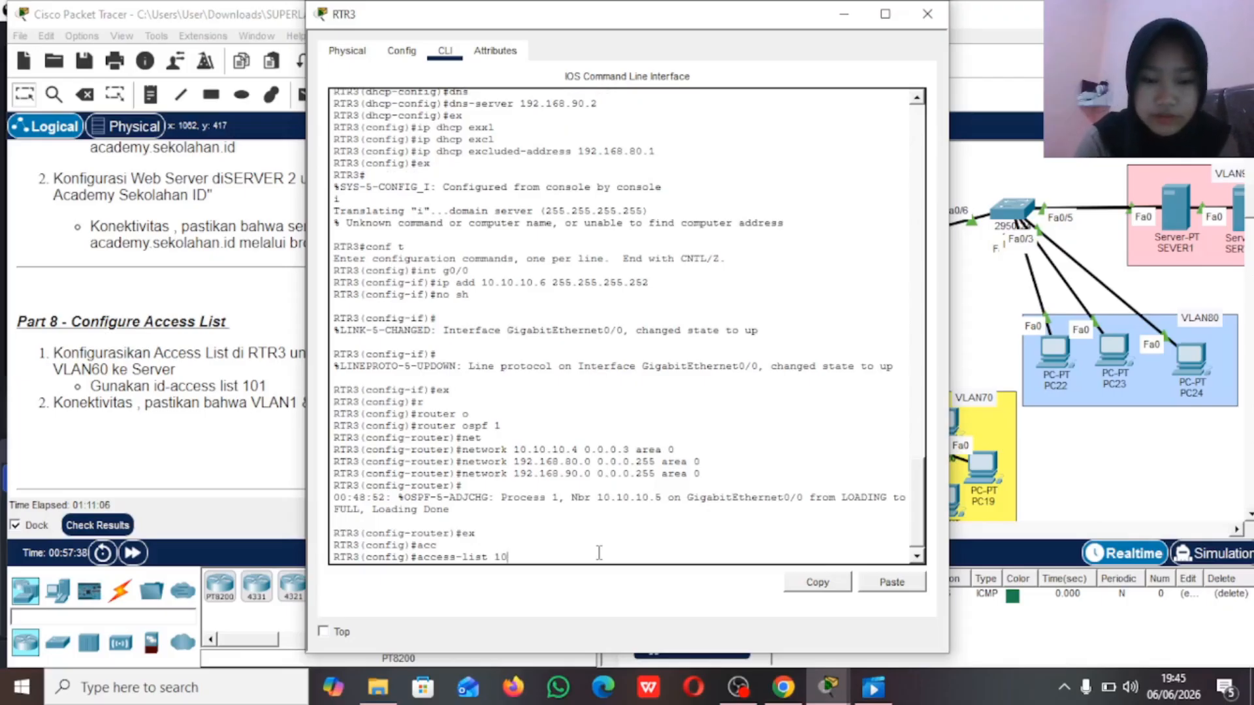
text(1 deny)
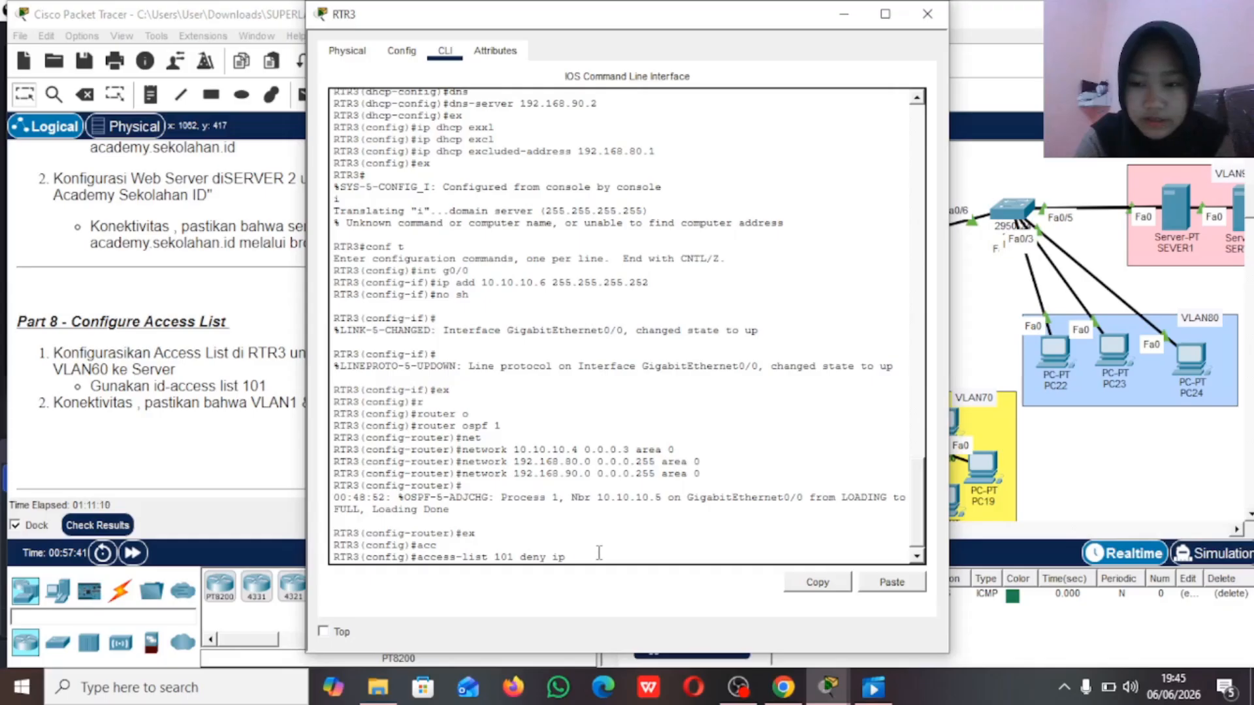
text( ip 192.168.)
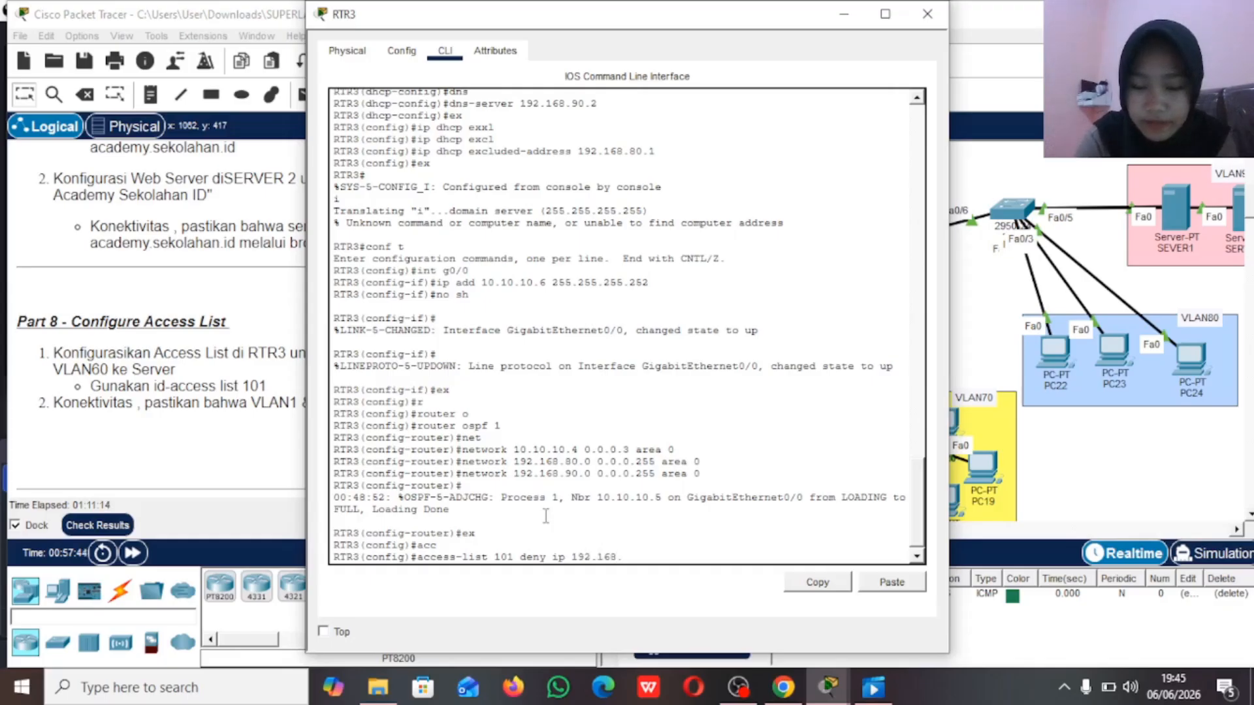
text(10.0 0)
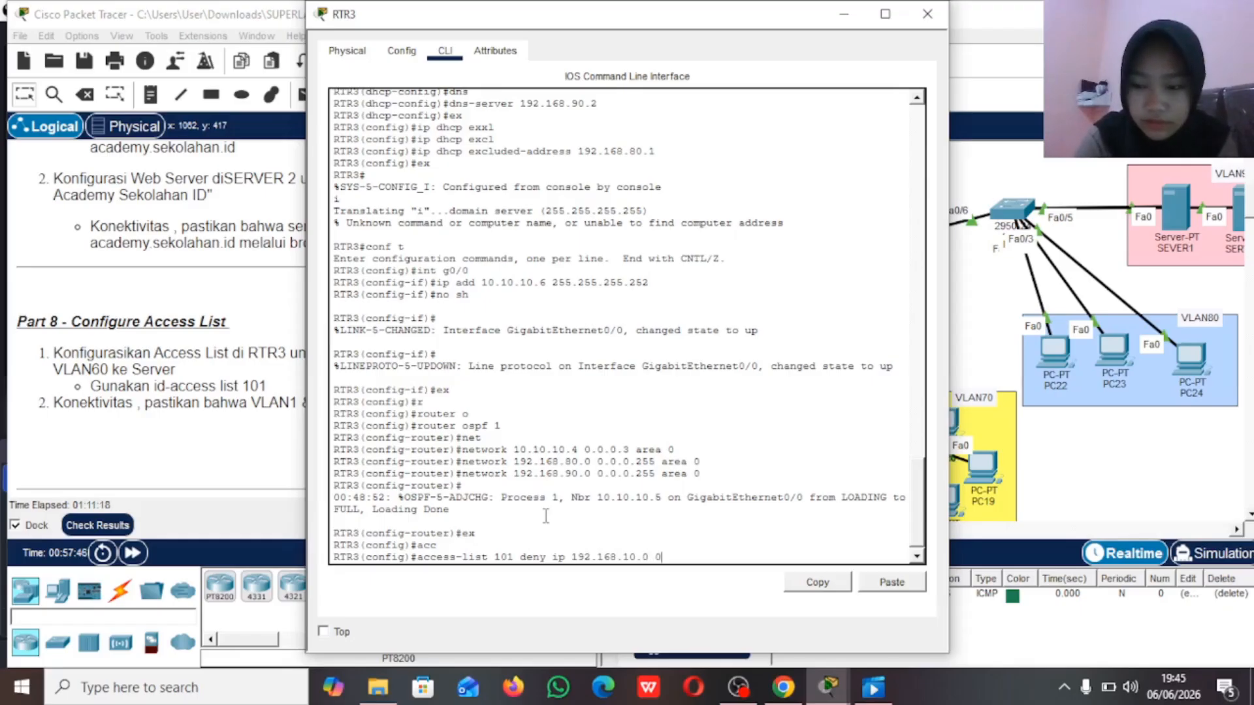
text(.0.0.)
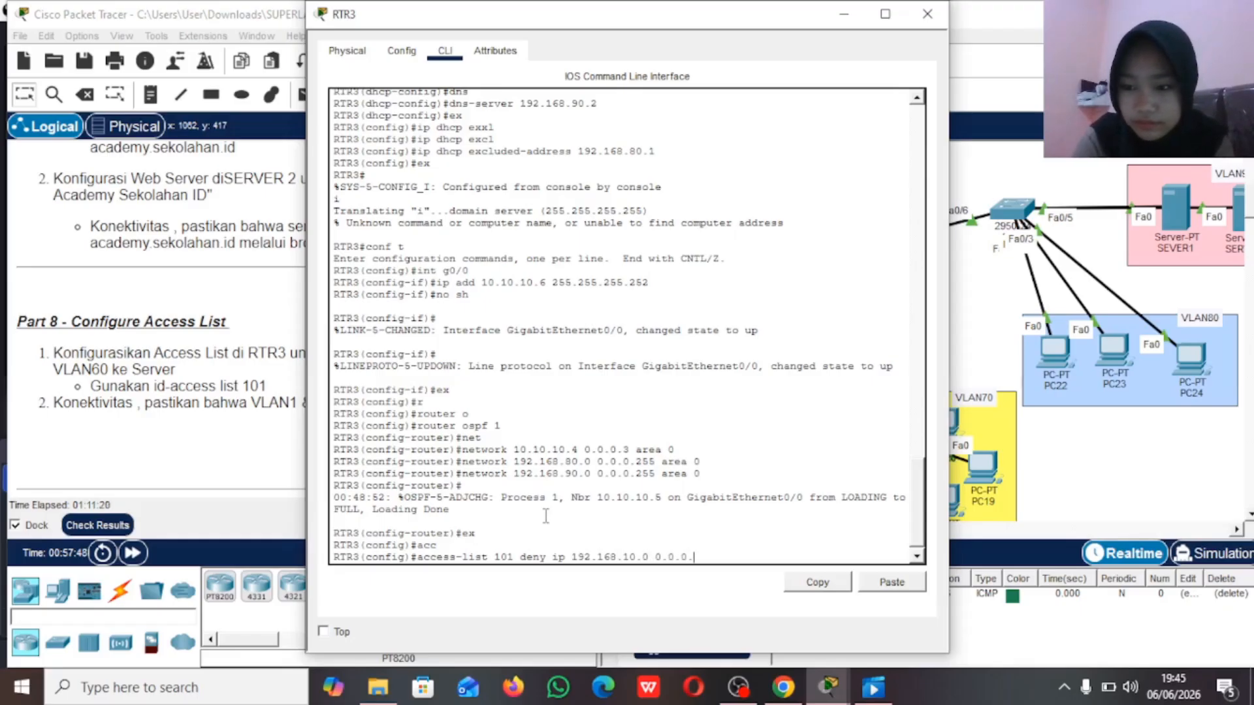
text(255)
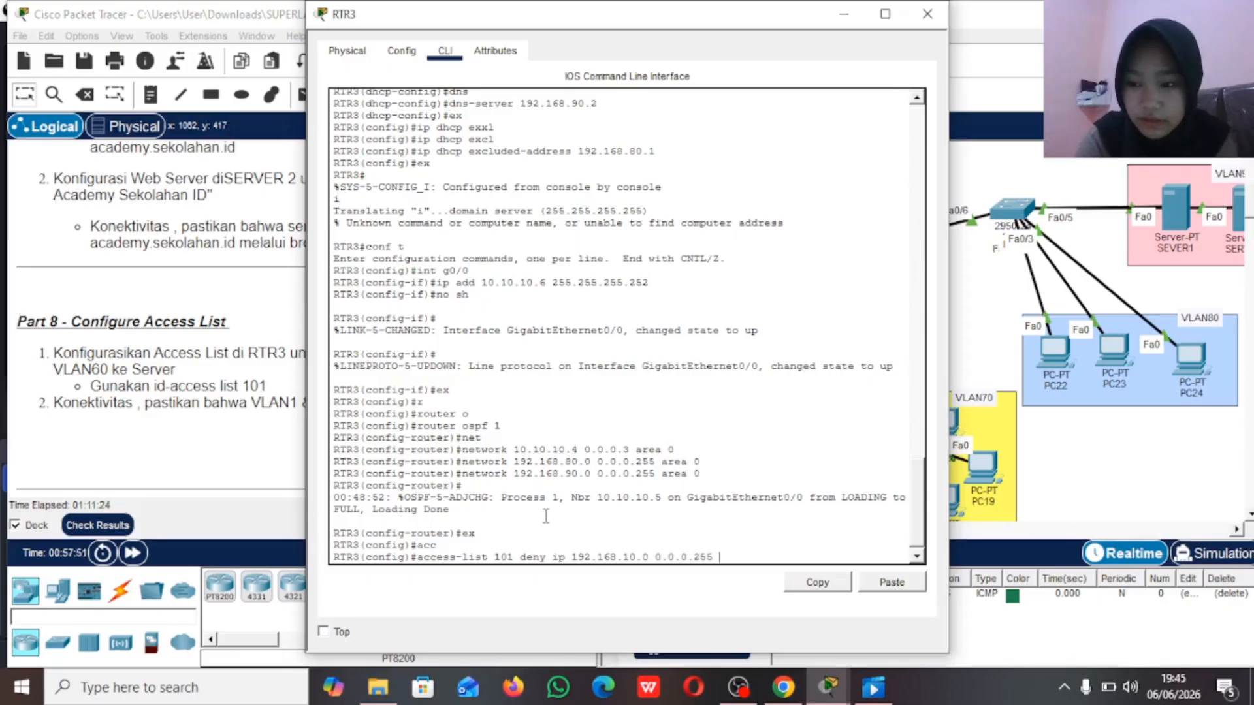
text( 19)
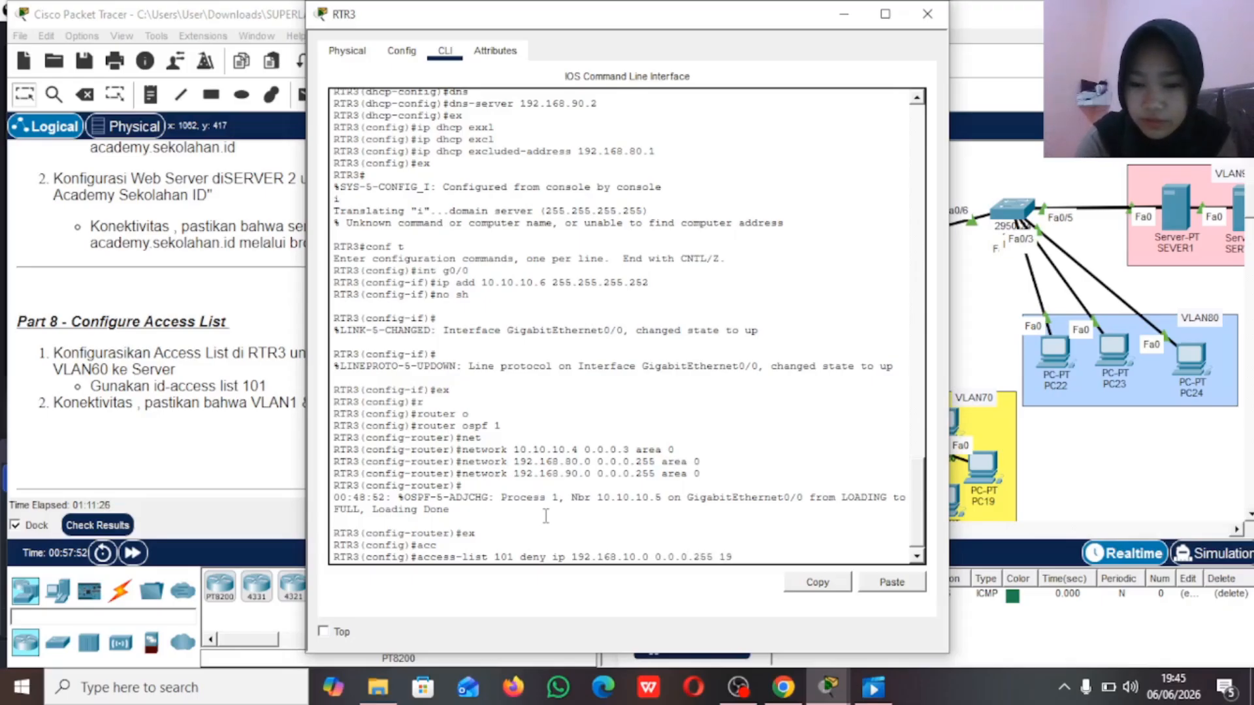
text(2.168)
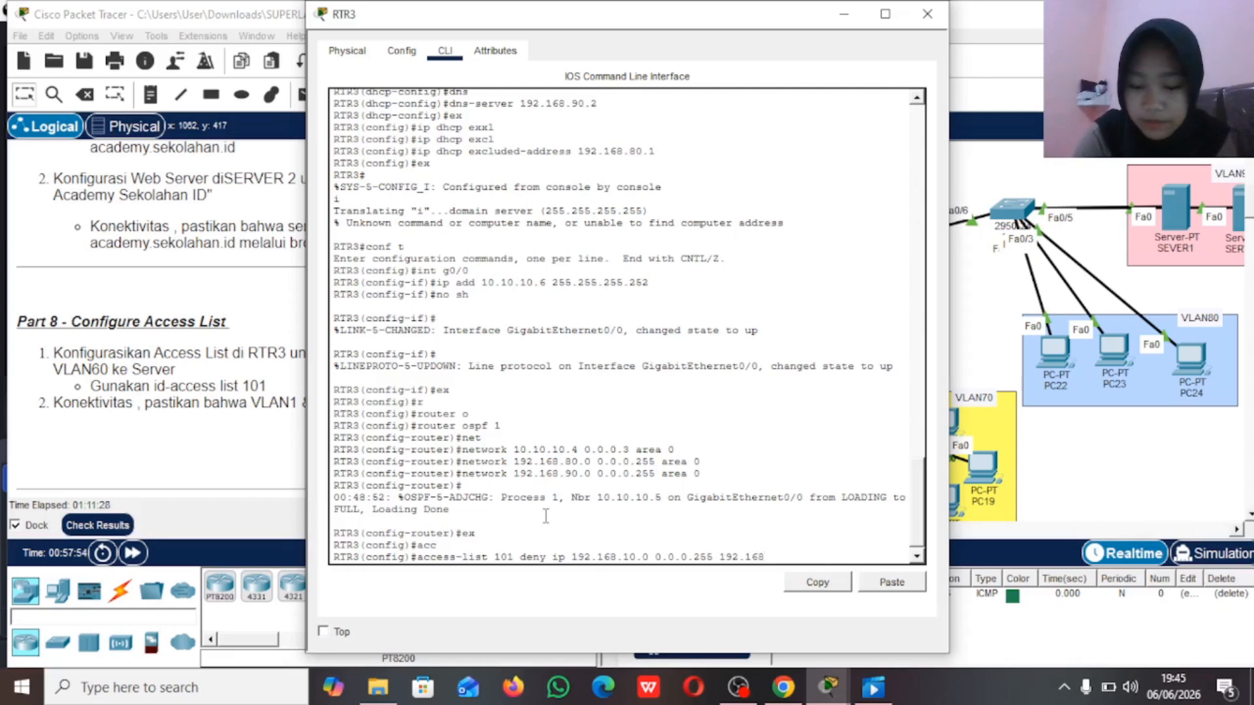
text(.90.)
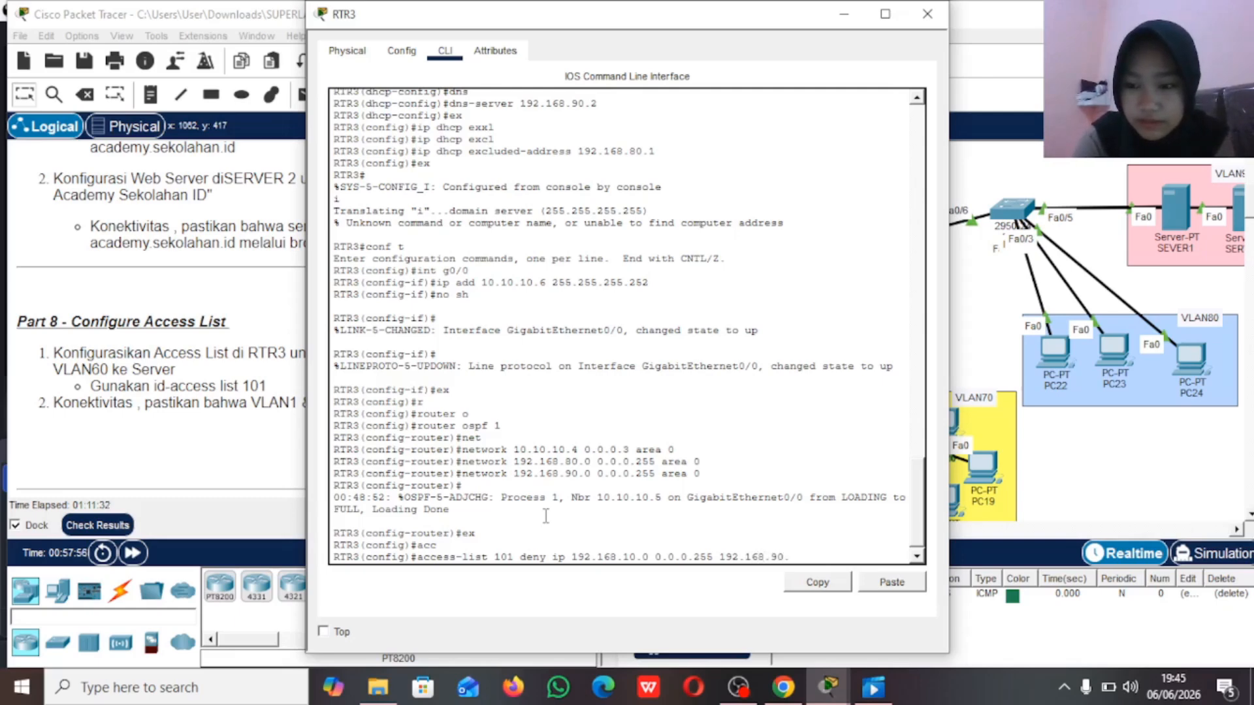
text(0 0)
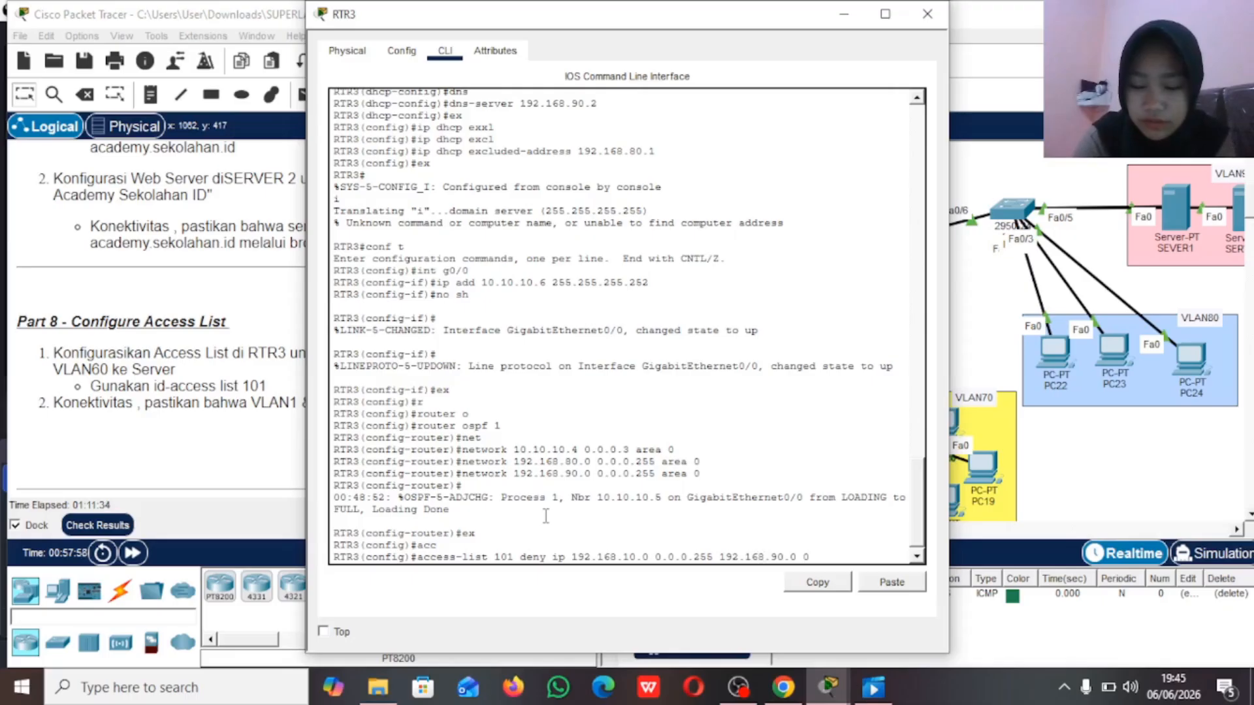
text(.0.0.255)
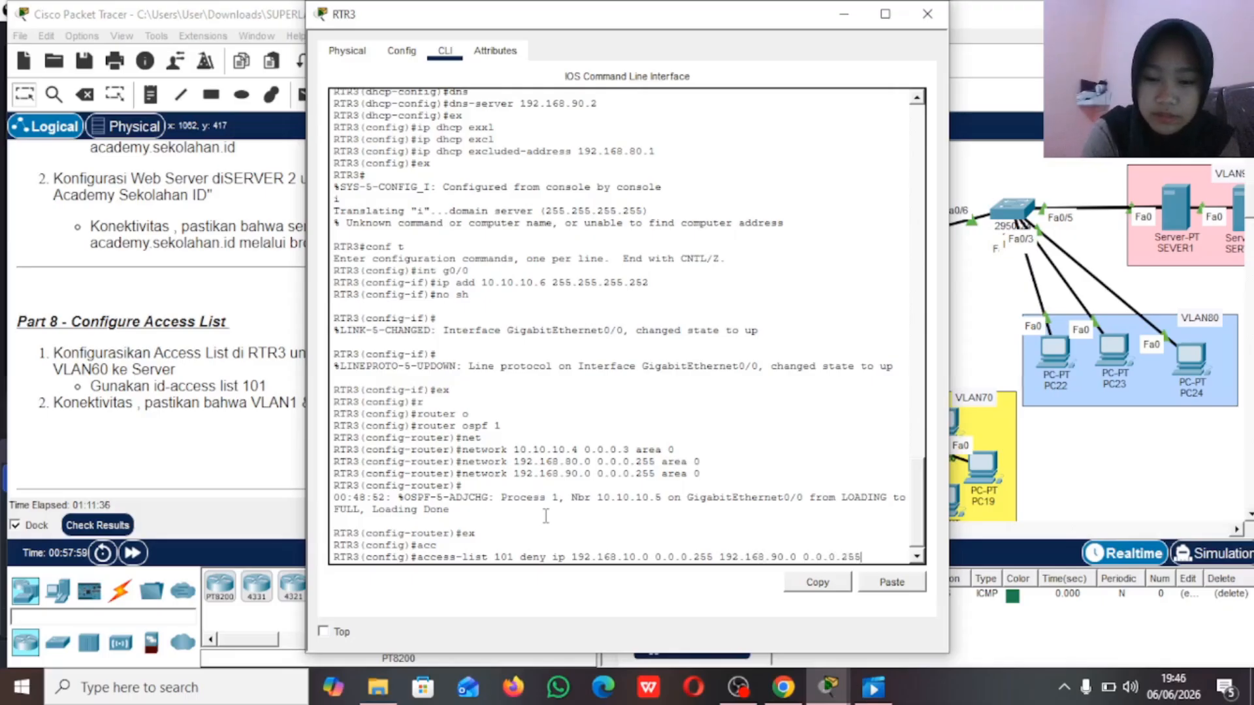
key(Return)
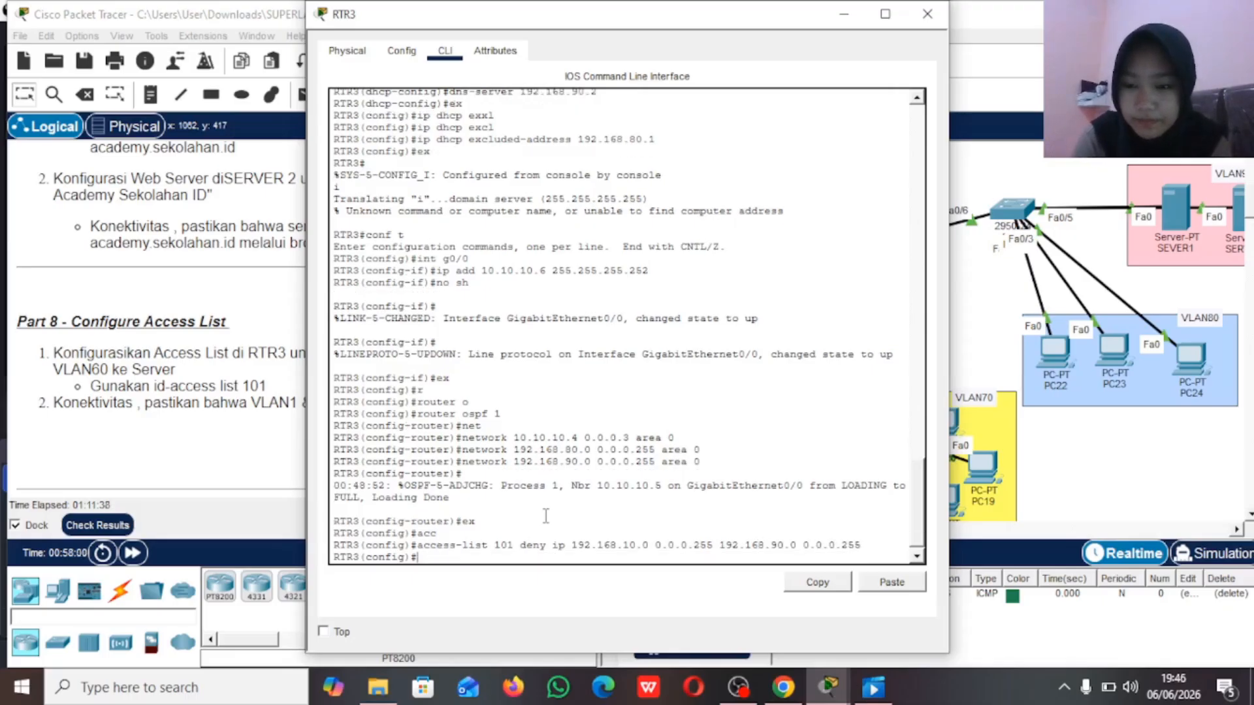
Step: Reuse the previous deny command with source 192.168.60.0 to block VLAN60 from 192.168.90.0 in access list 101
key(Up)
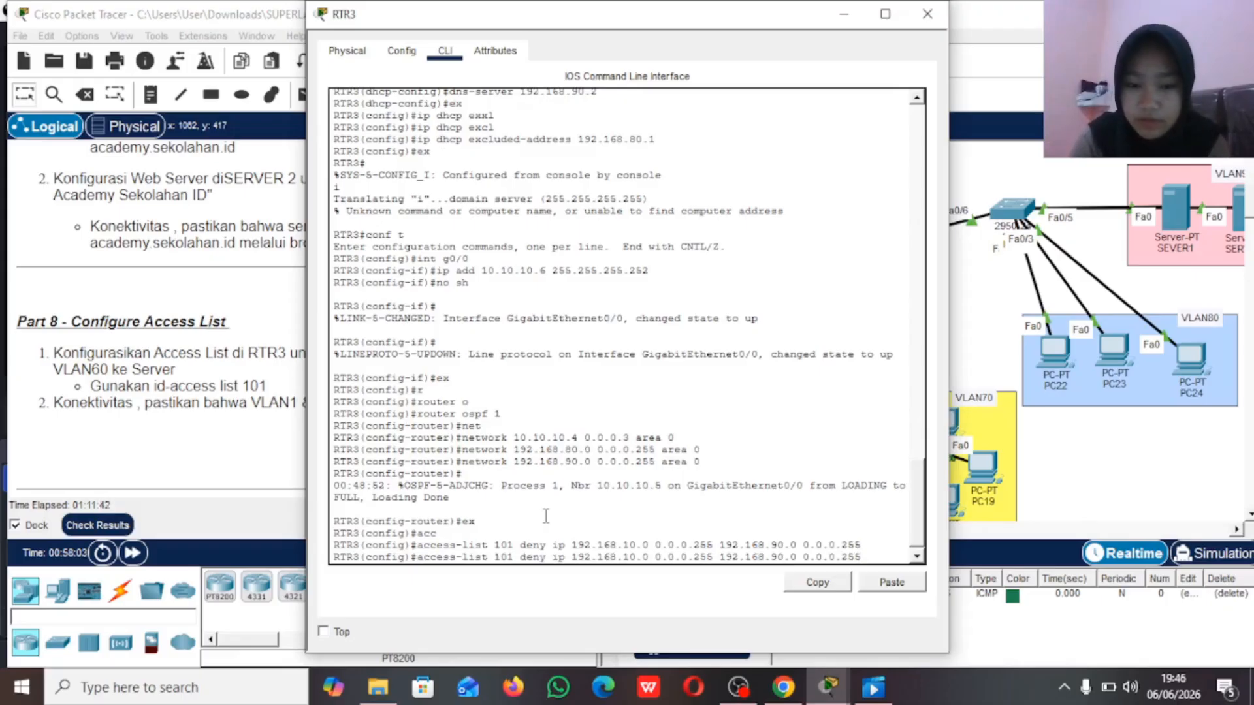
key(Left)
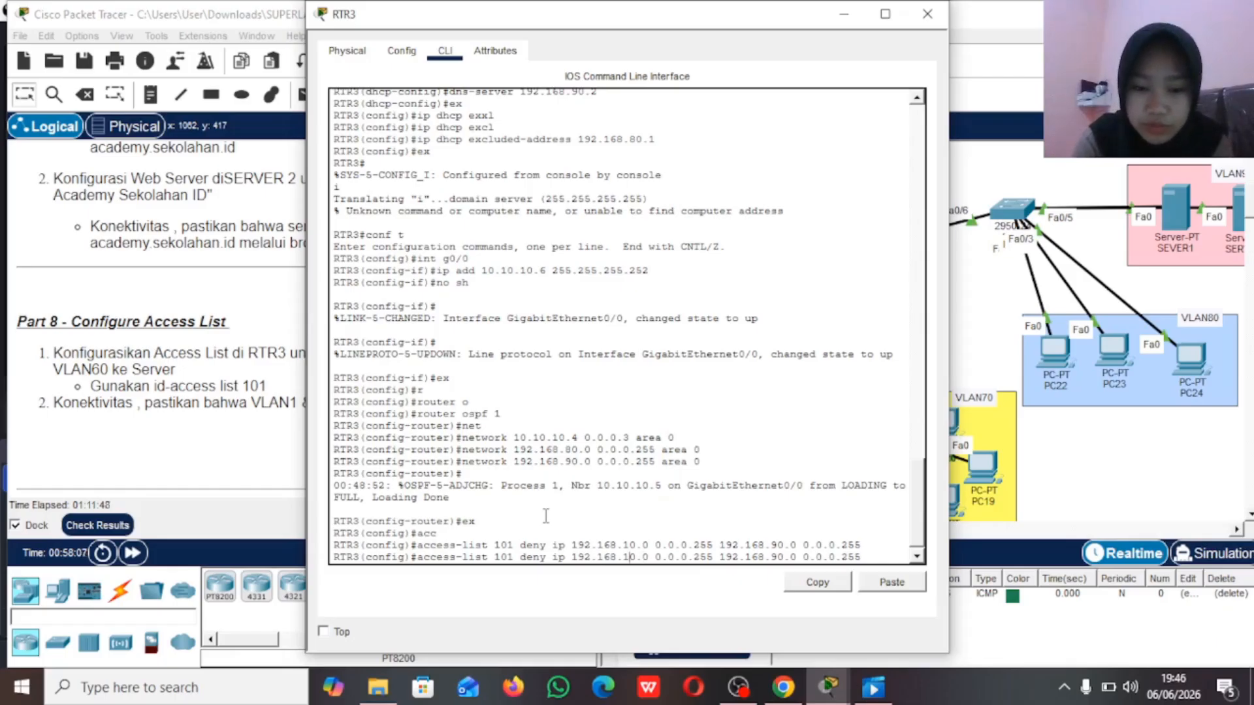
key(BackSpace)
text(6)
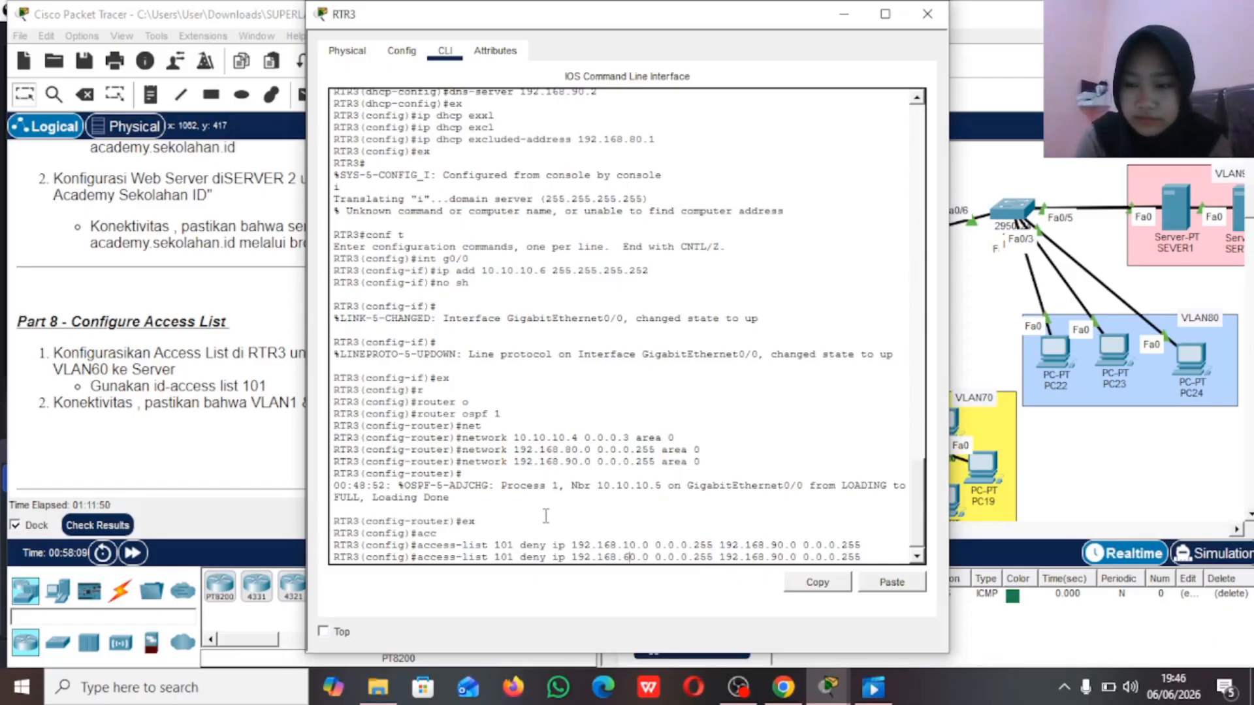
key(Right)
key(Right)
key(Right)
key(Right)
key(Right)
key(Right)
key(Right)
key(Right)
key(Right)
key(Right)
key(Right)
key(Right)
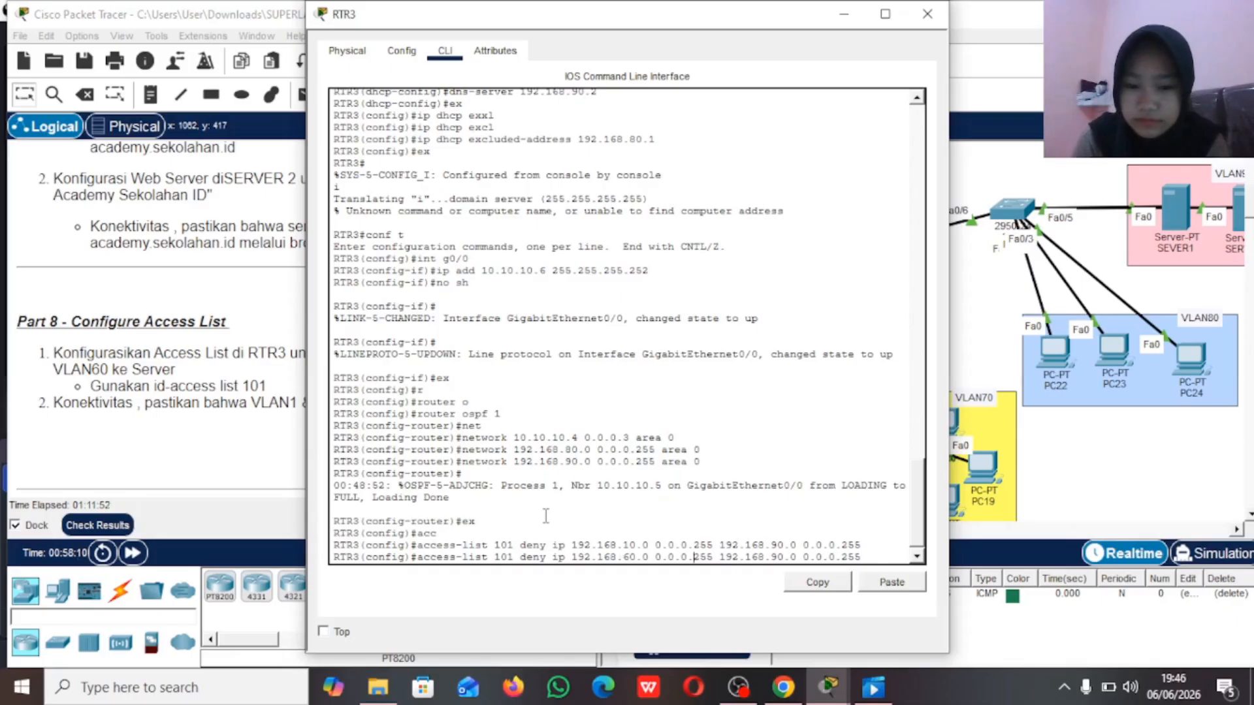
key(Right)
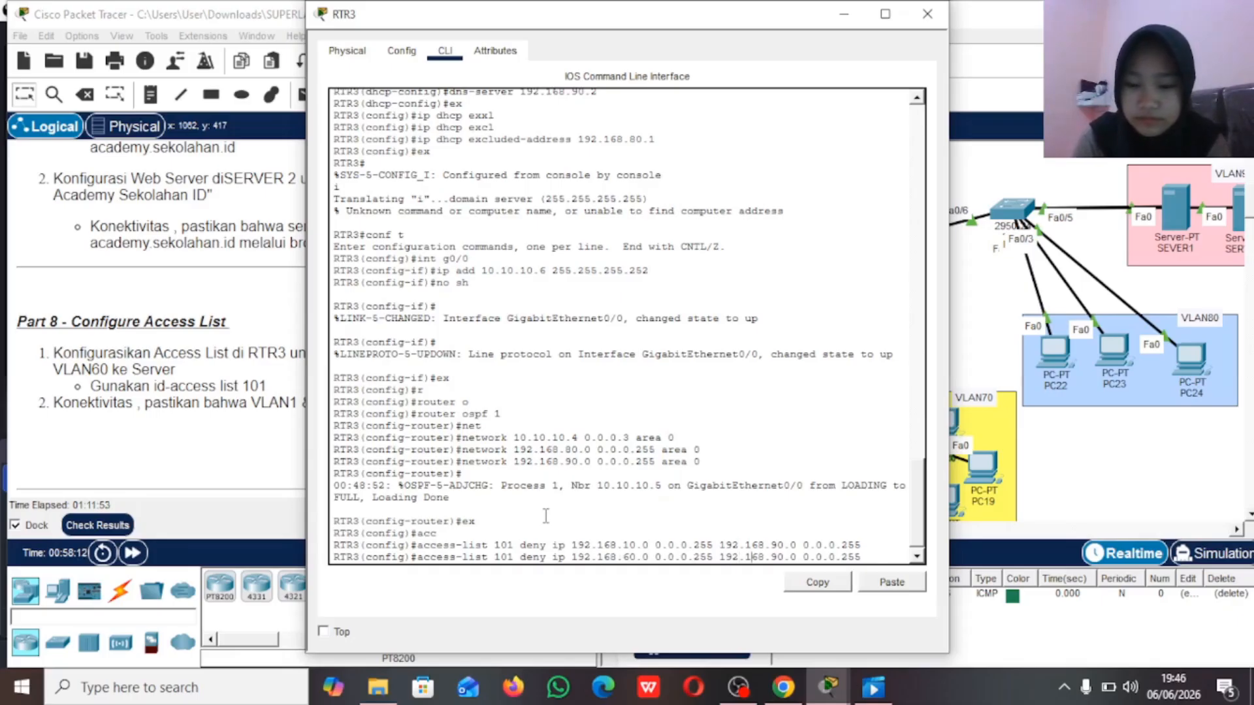
key(Return)
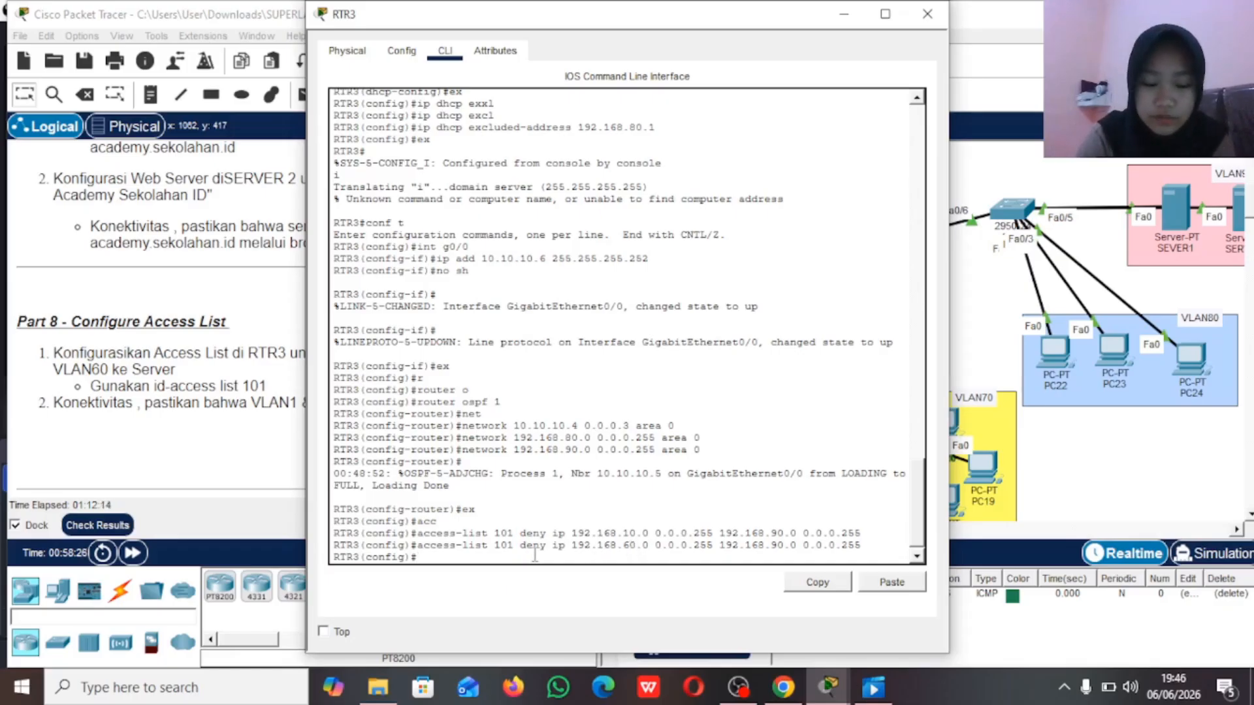
Step: Add an access list 101 entry permitting IP traffic from any source to any destination
text(acc)
key(Tab)
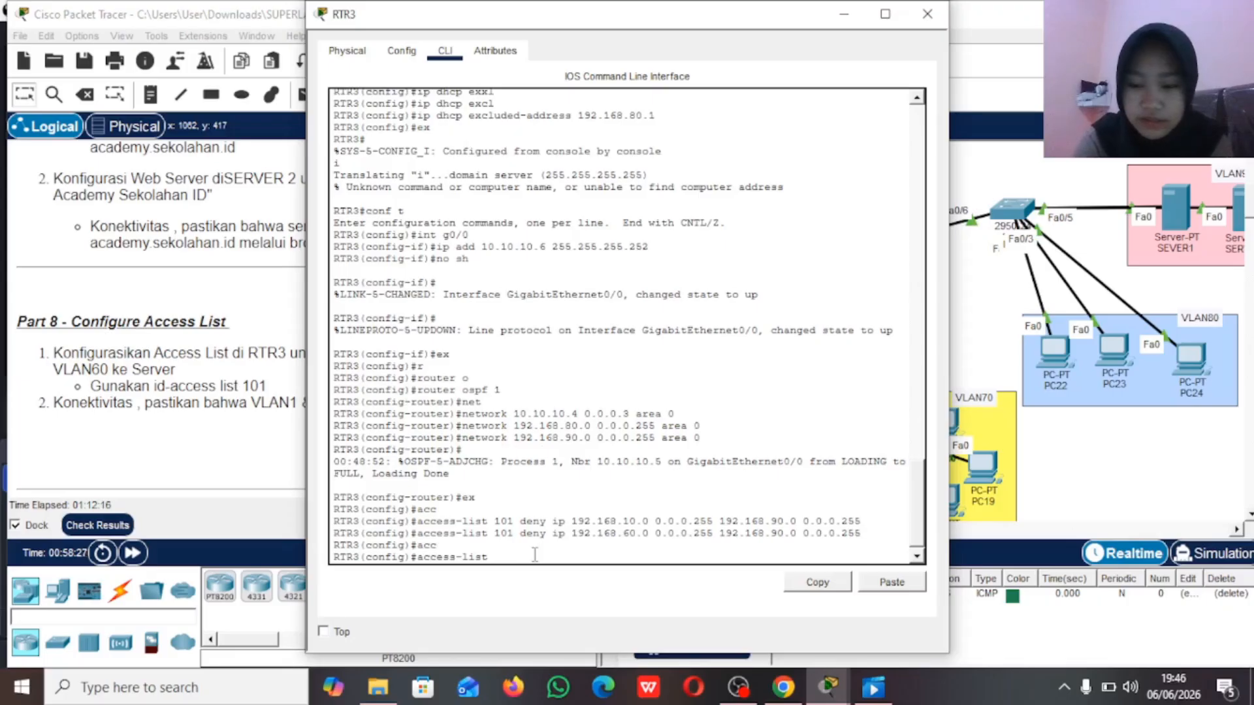
text(101)
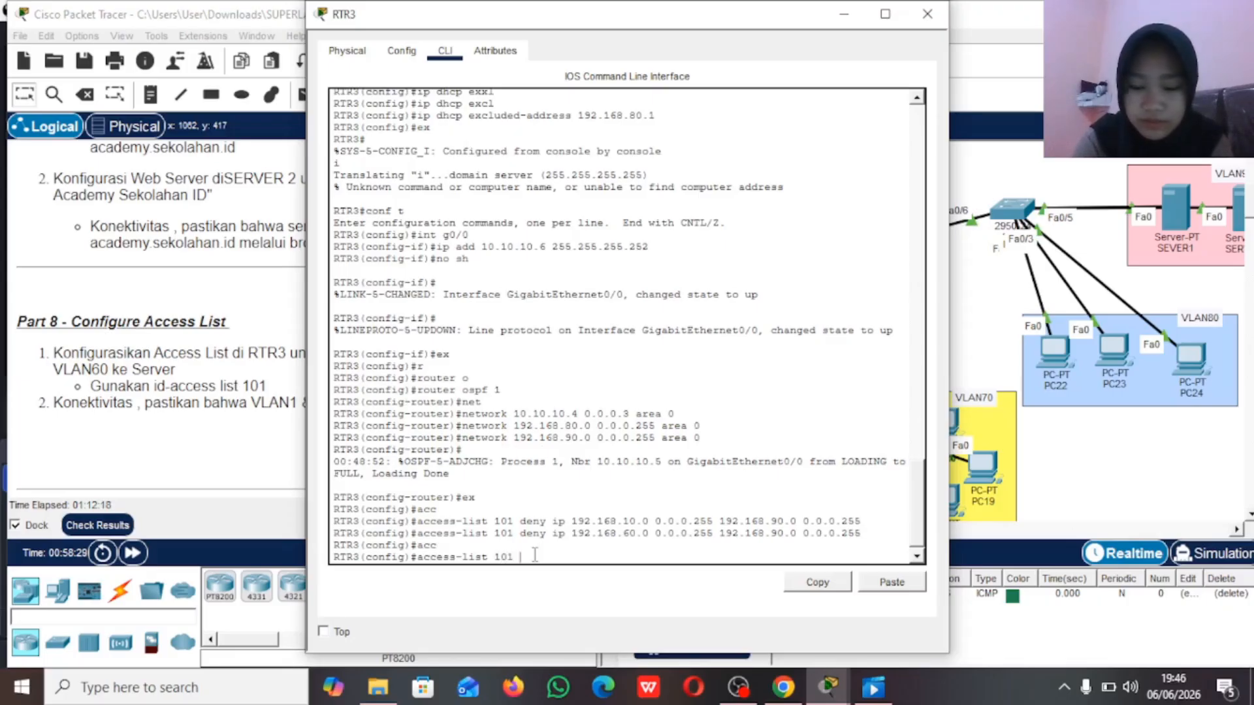
text( permit)
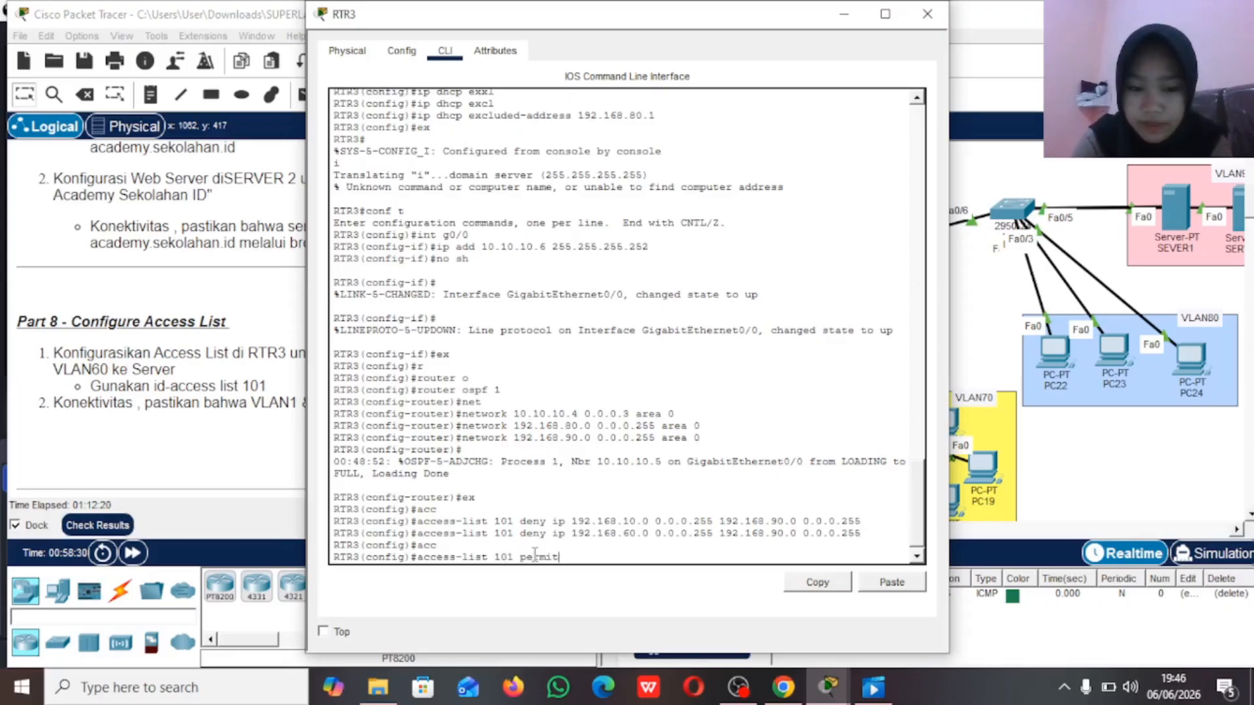
text( ip)
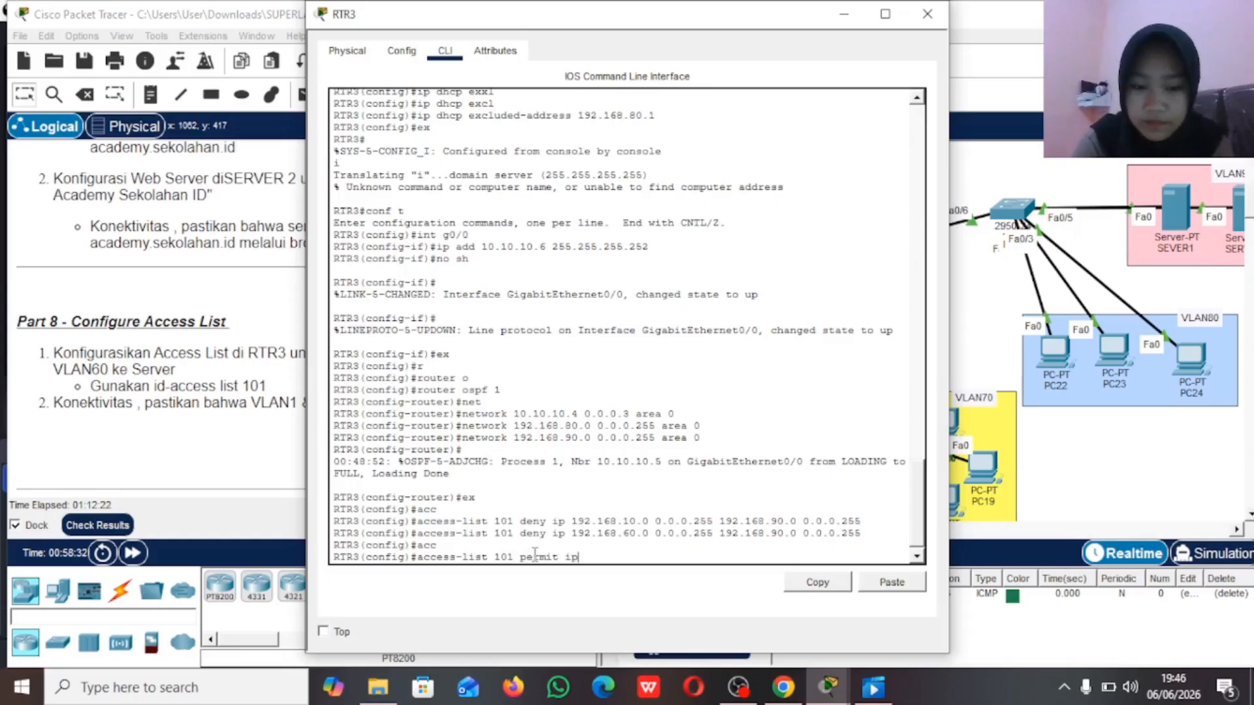
text( any any)
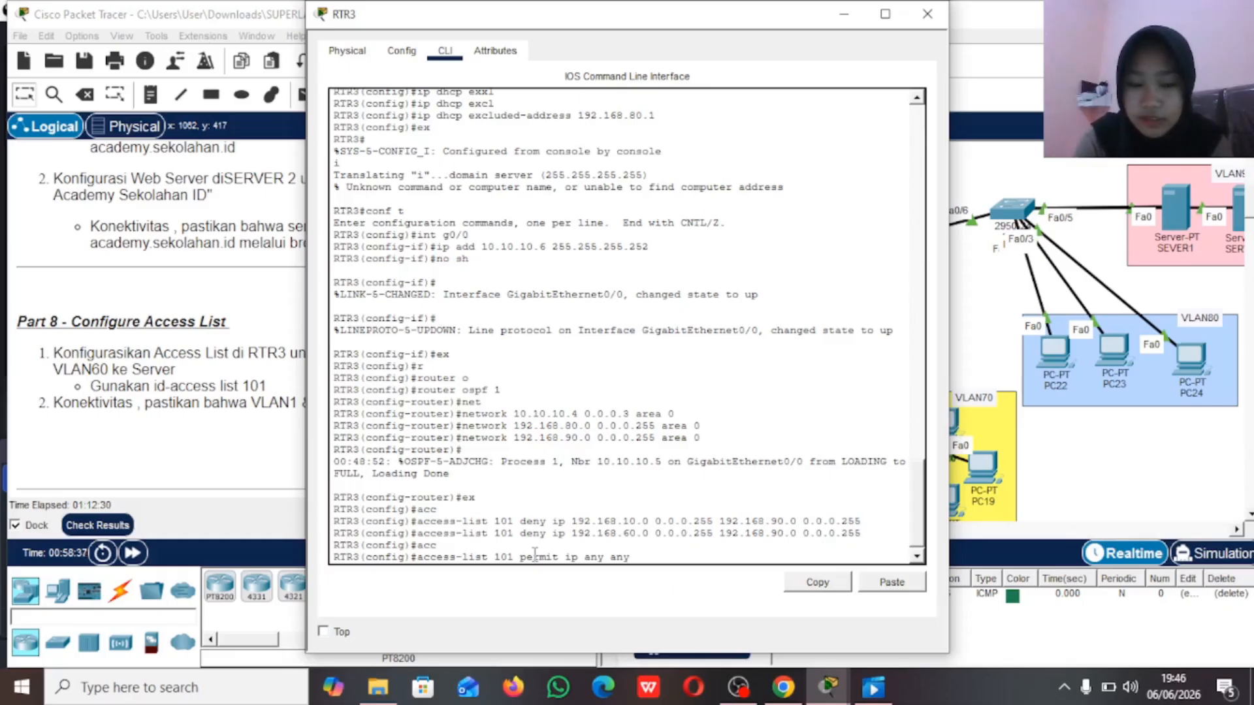
key(Return)
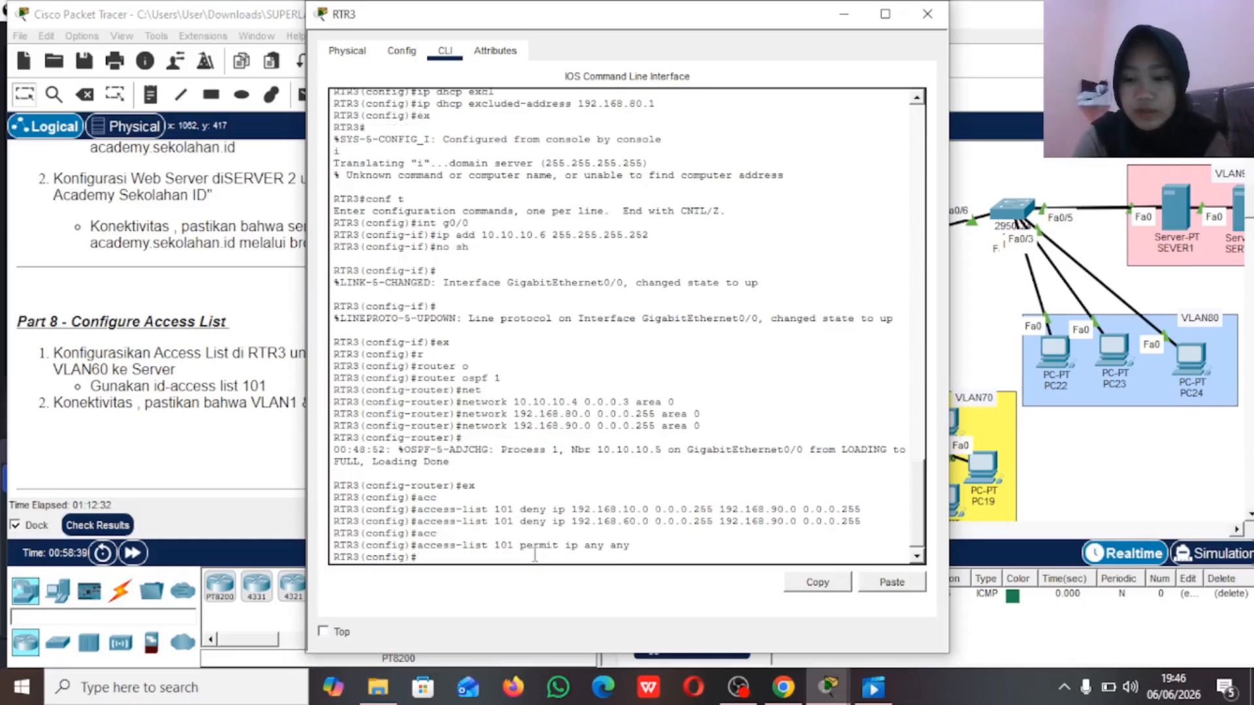
Step: Enter configuration mode for subinterface g0/1.90 on RTR3
text(int)
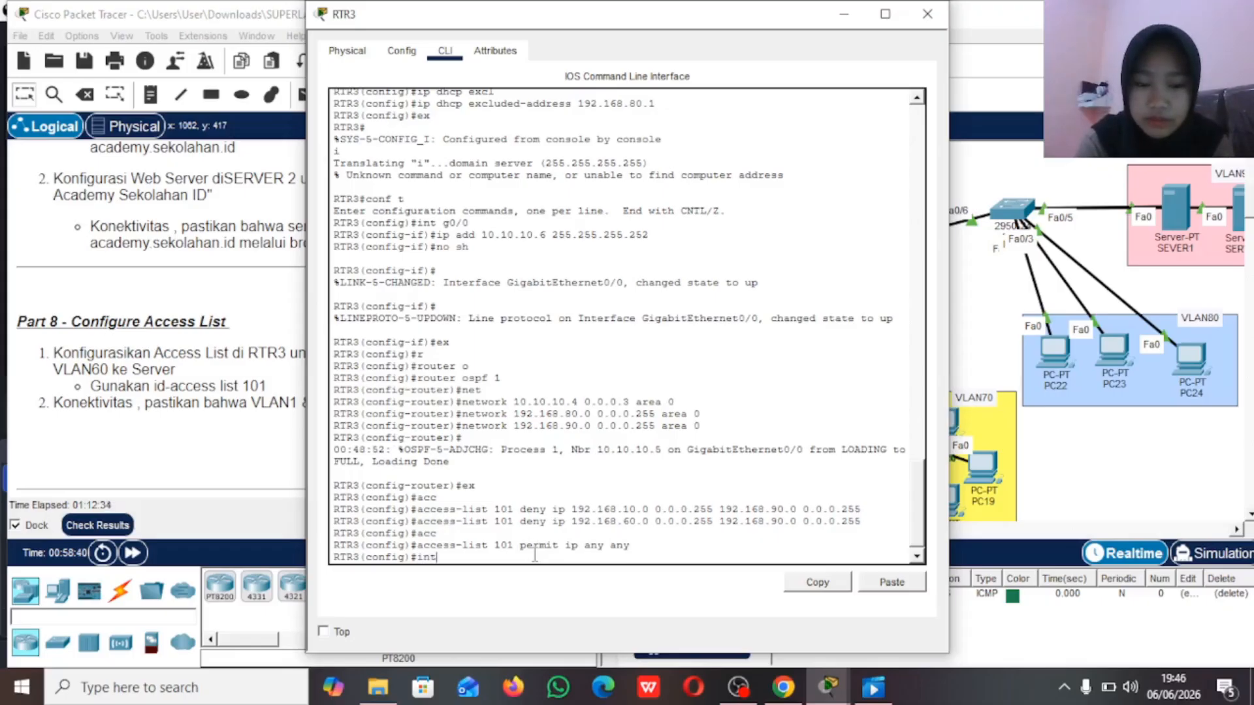
text( g0)
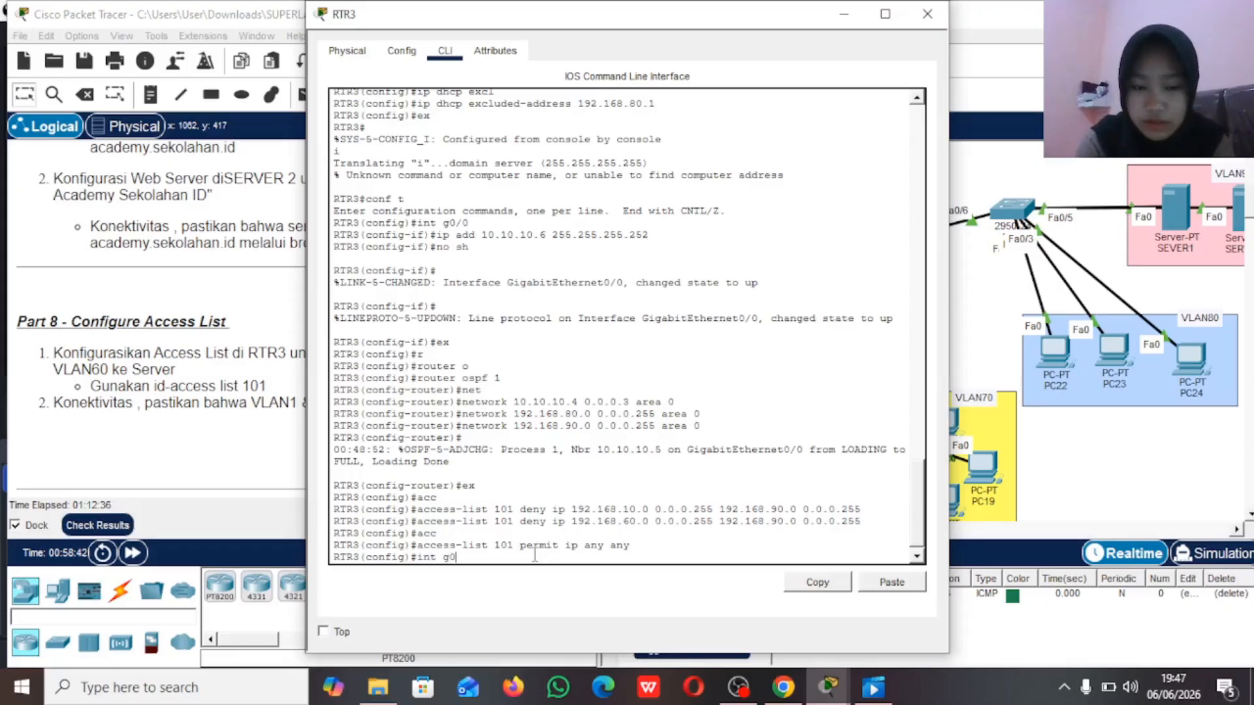
text(.1)
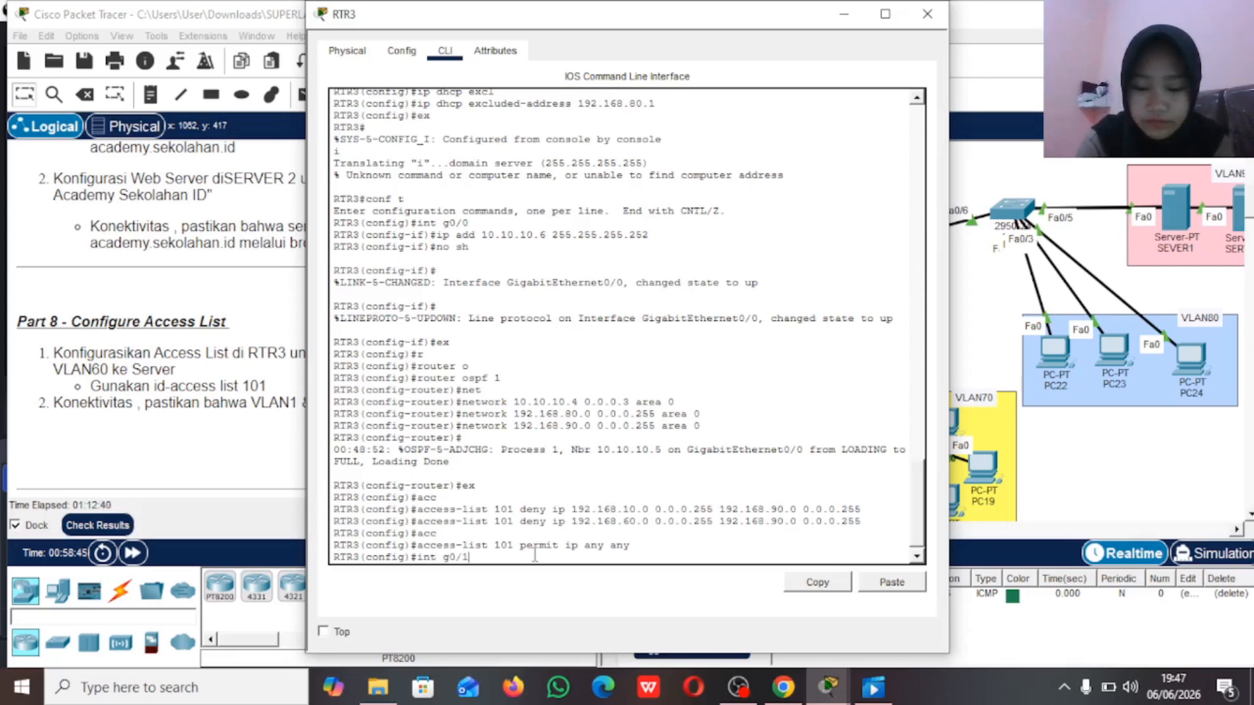
text(.9)
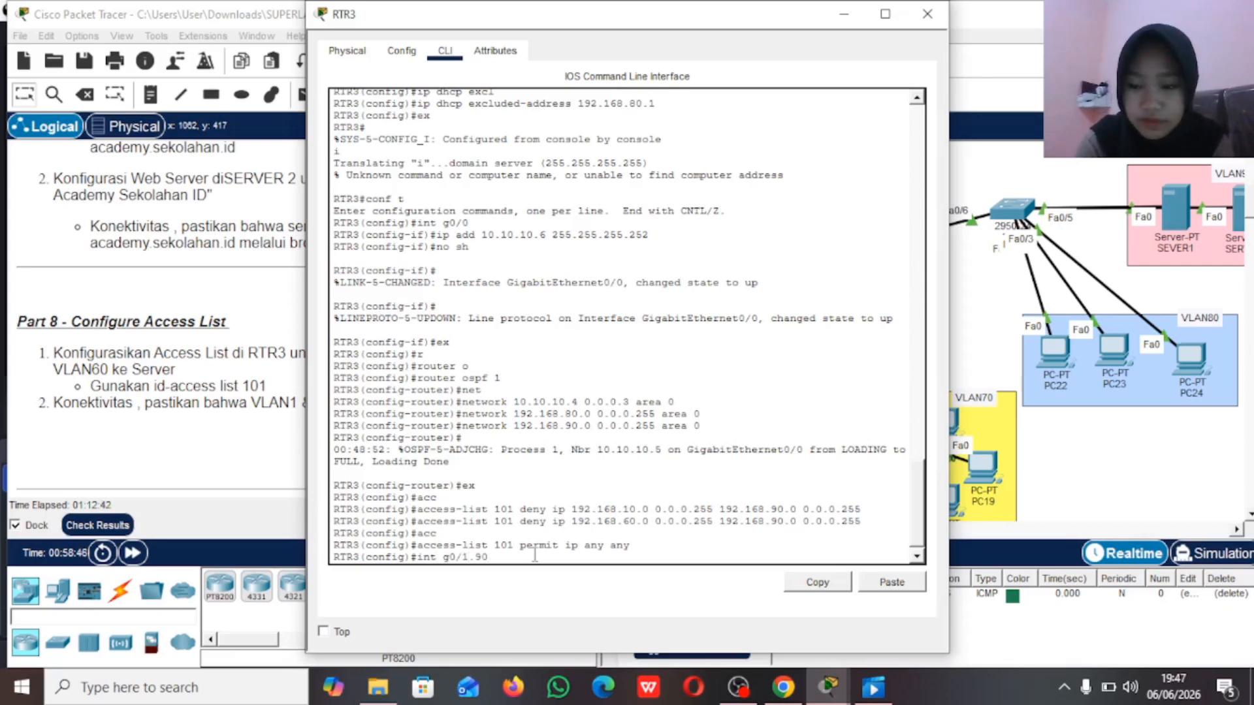
text(0)
key(Return)
Step: Apply access list 101 to the subinterface in the outbound direction with ip access-group, and minimize the RTR3 window
text(ip)
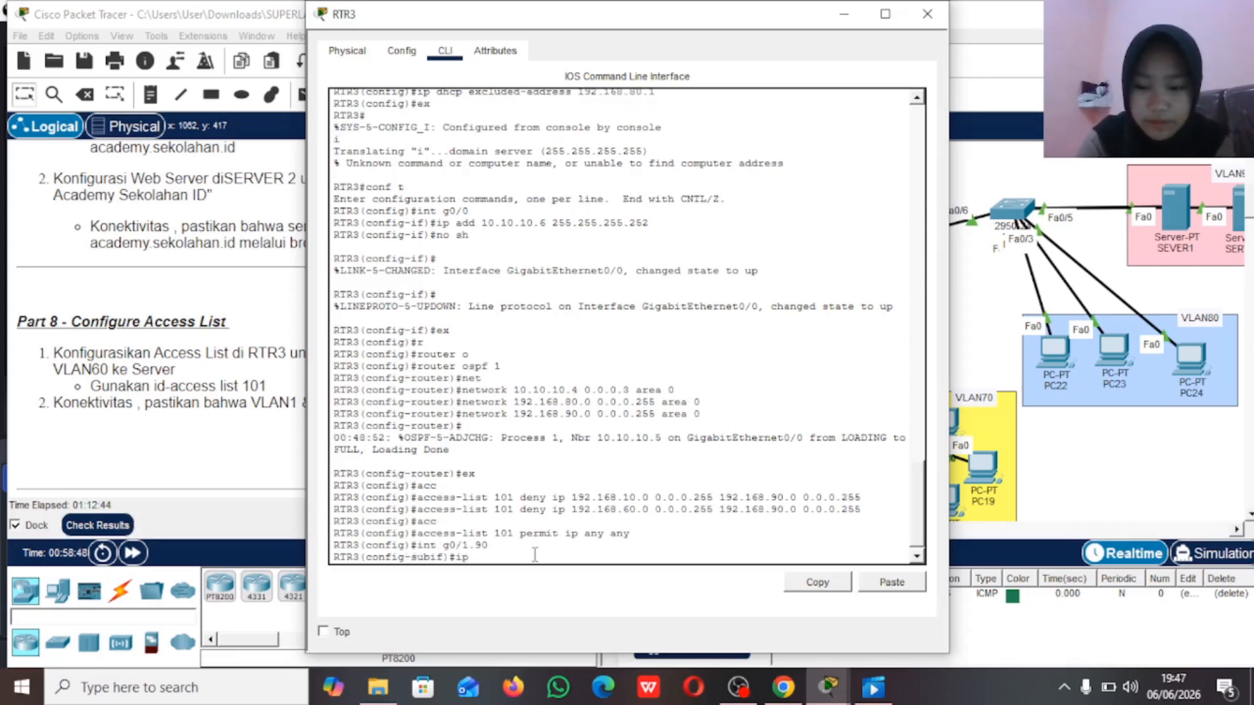
text( acc)
key(Tab)
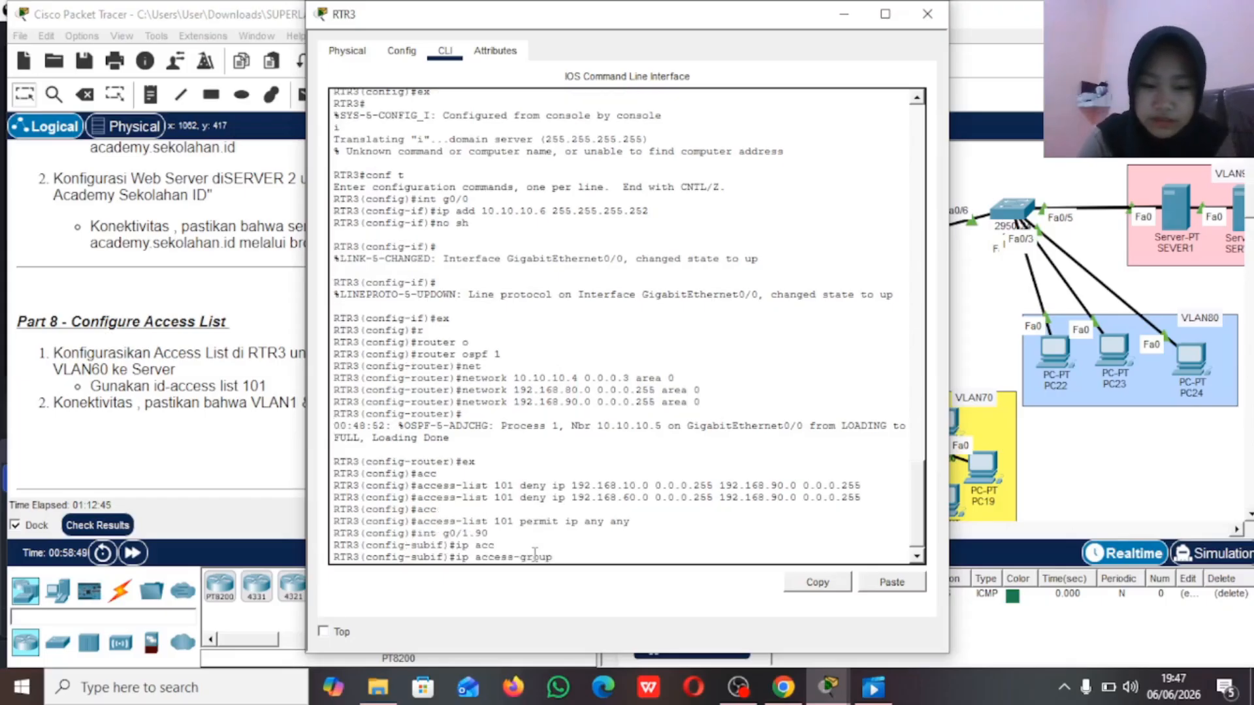
text(101)
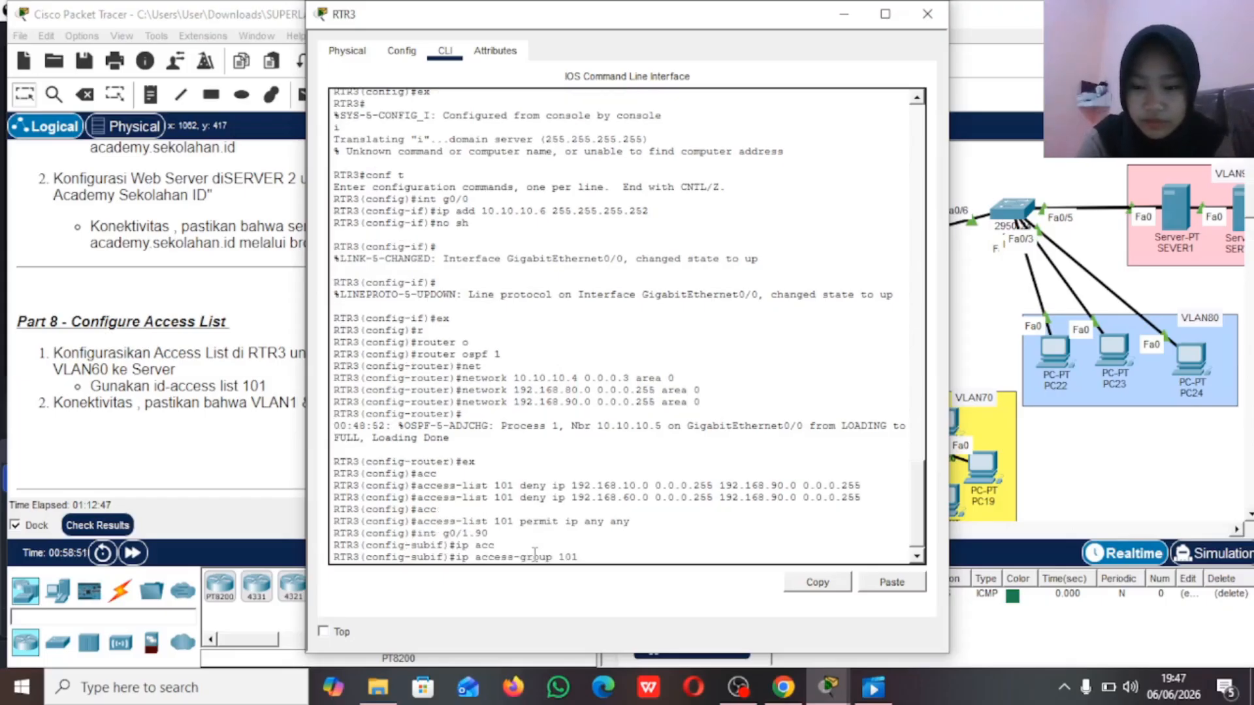
text( out)
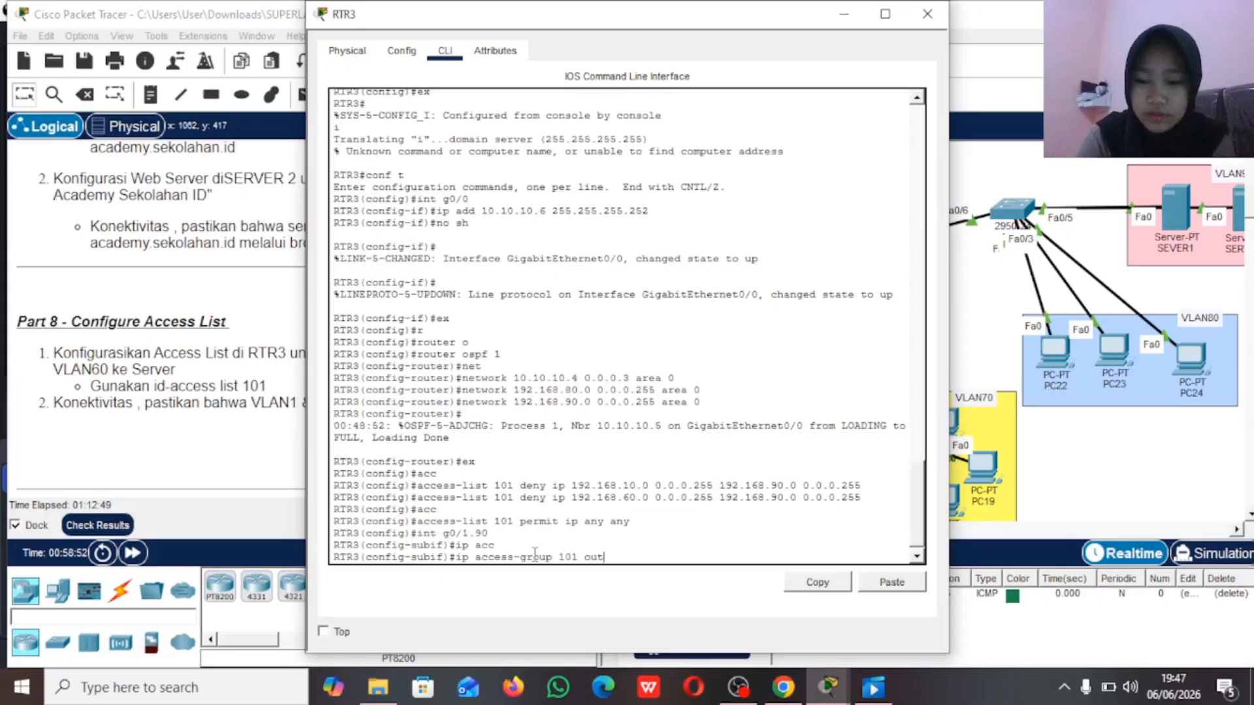
key(Return)
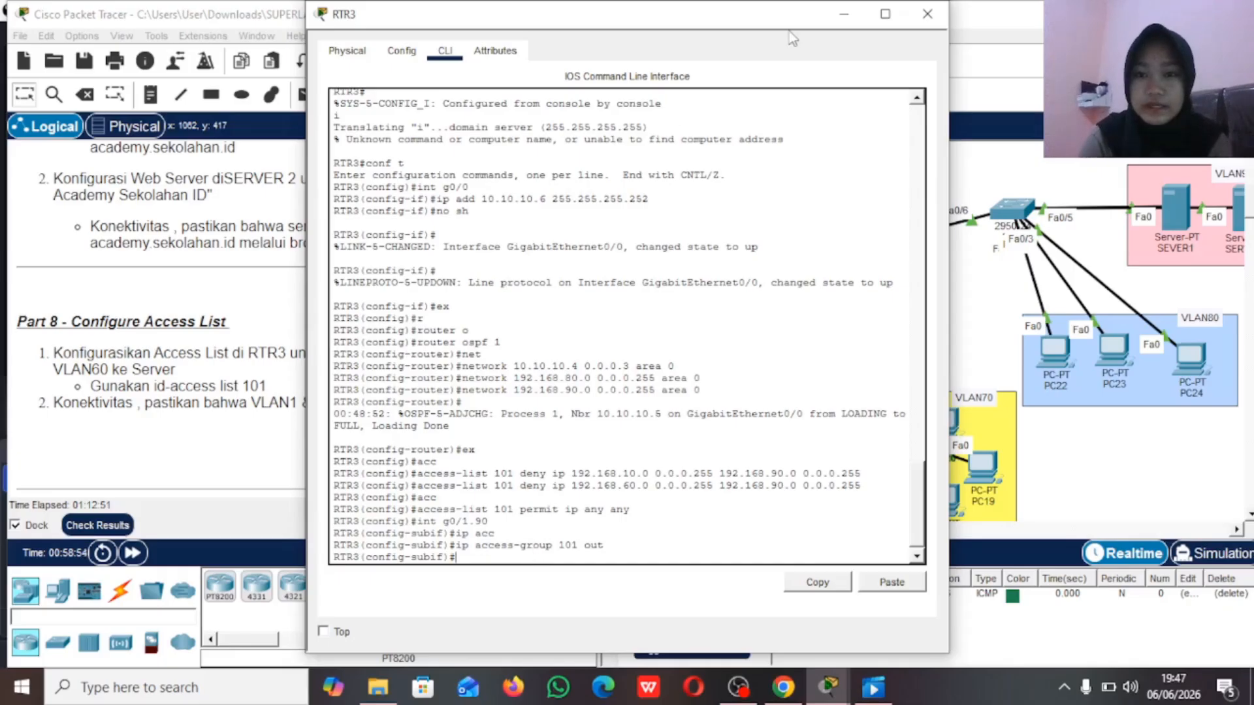
click(834, 14)
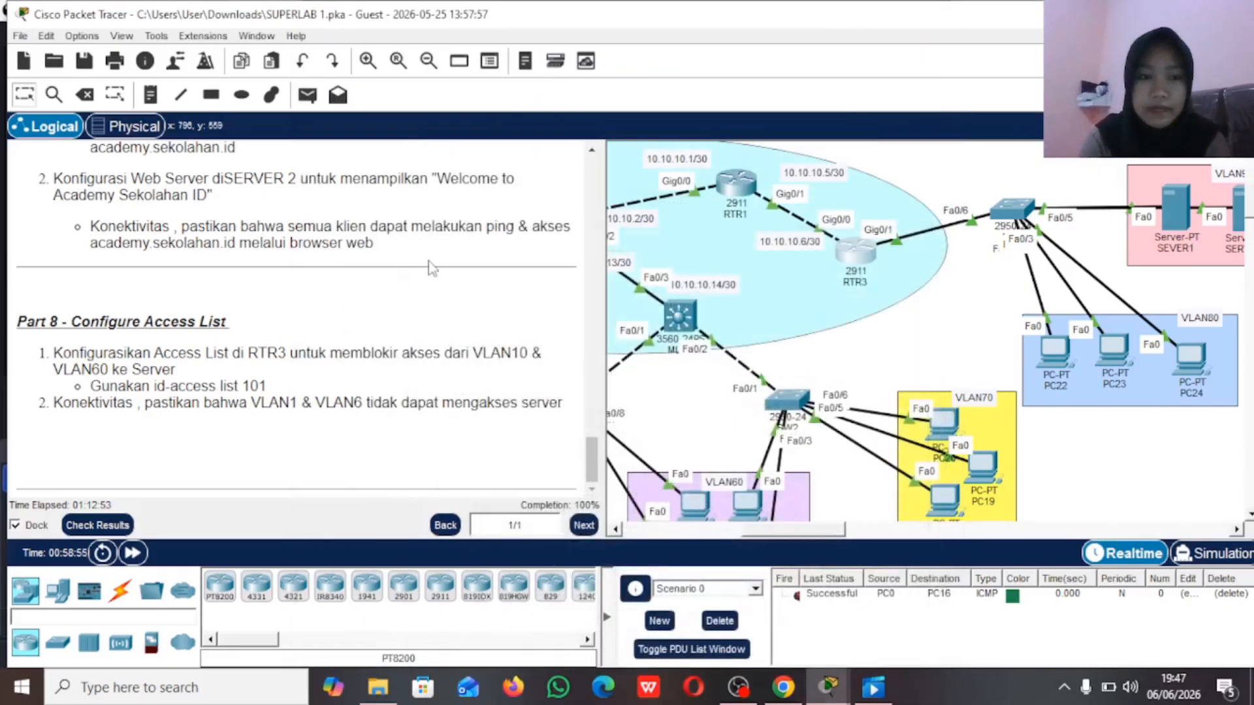
Step: Send a simple PDU from PC16 in VLAN60 to SEVER1 in VLAN90 to test the access block
click(304, 100)
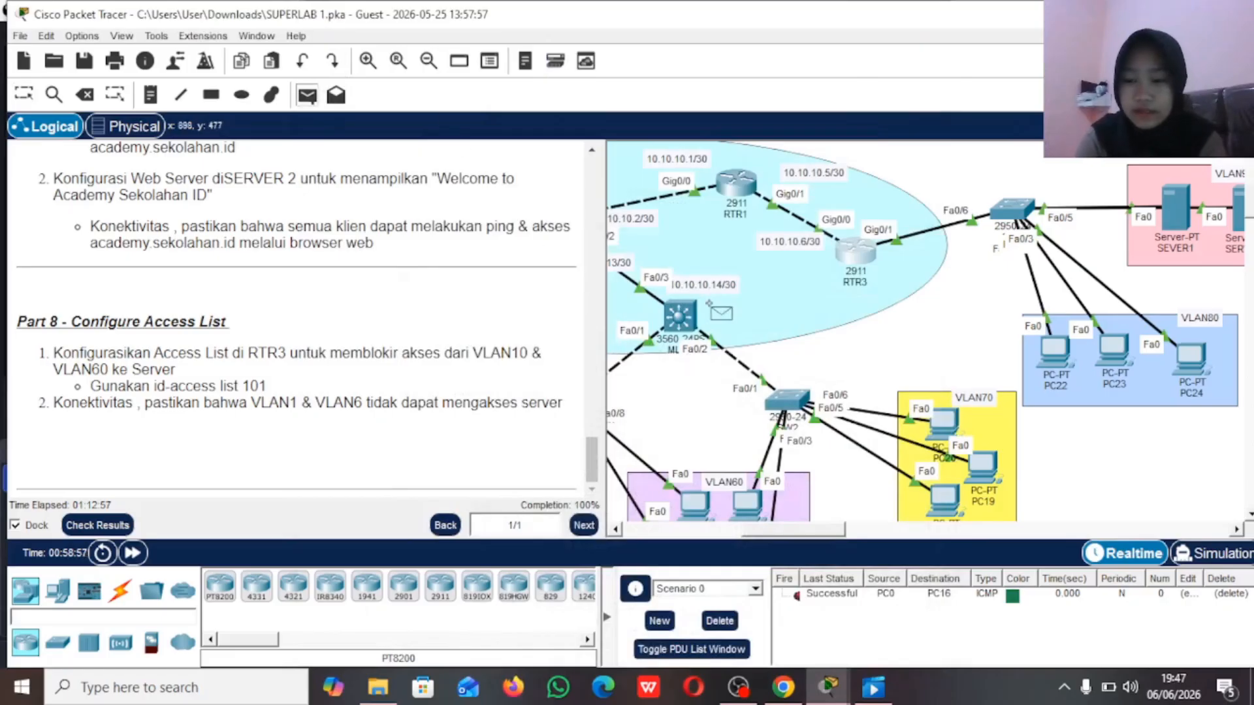
scroll(711, 307, down, 3)
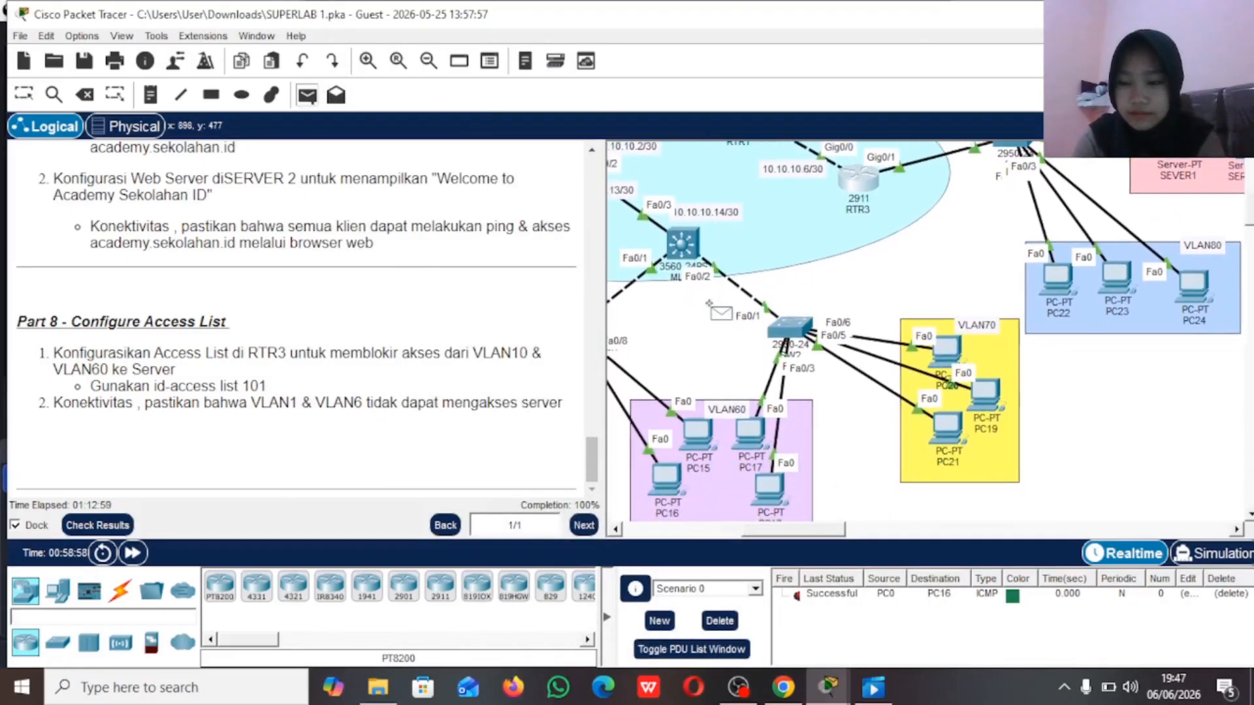
scroll(711, 307, left, 4)
scroll(710, 307, left, 2)
scroll(710, 307, right, 4)
scroll(711, 307, down, 3)
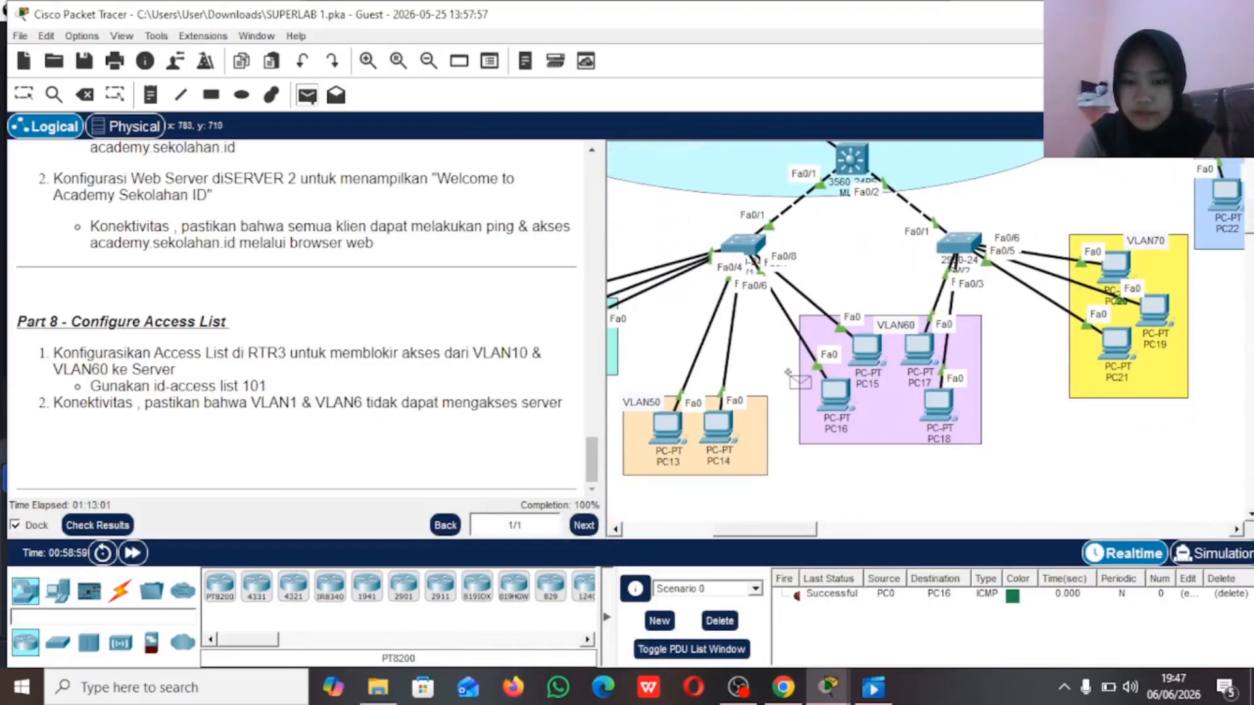
scroll(914, 363, right, 4)
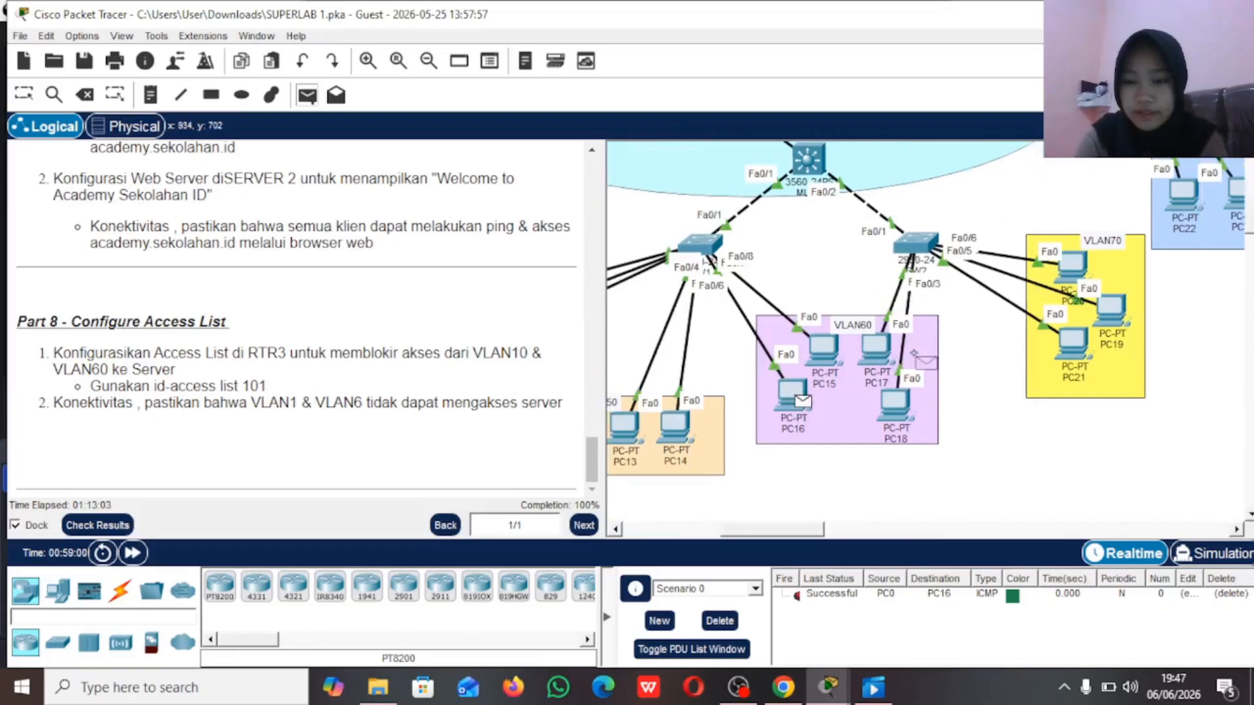
scroll(957, 305, up, 4)
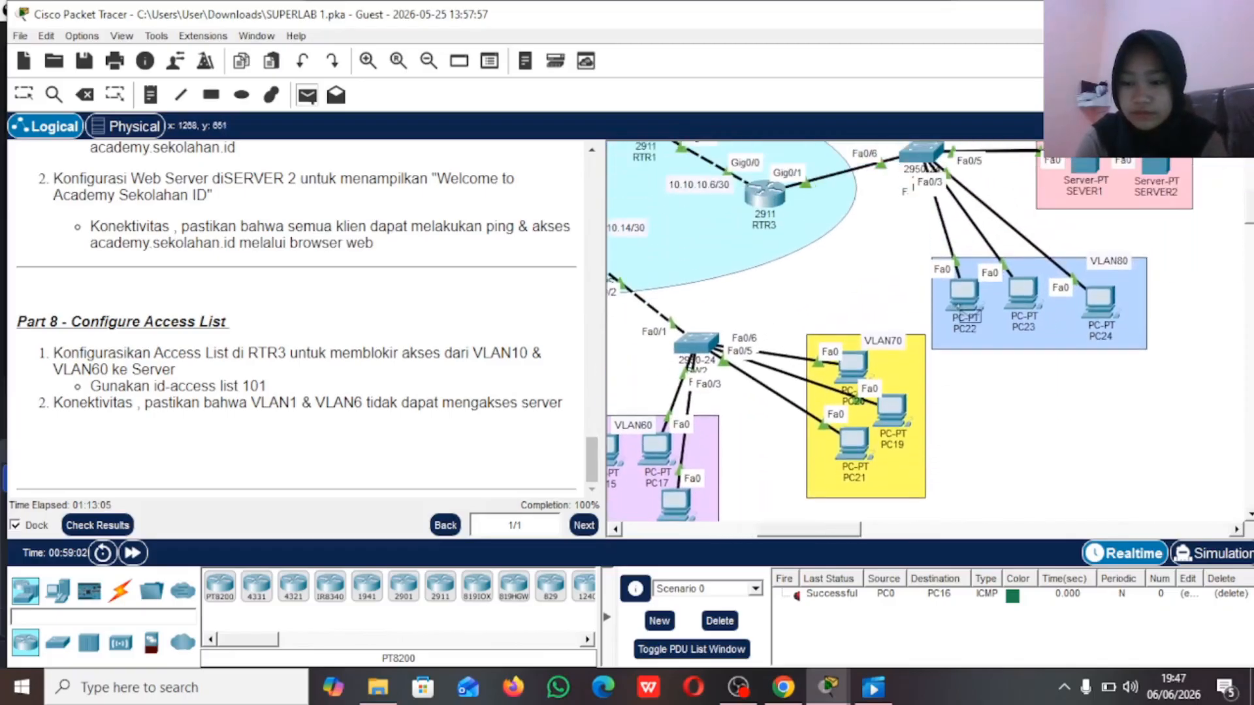
scroll(957, 306, right, 1)
scroll(958, 306, up, 5)
scroll(958, 305, right, 1)
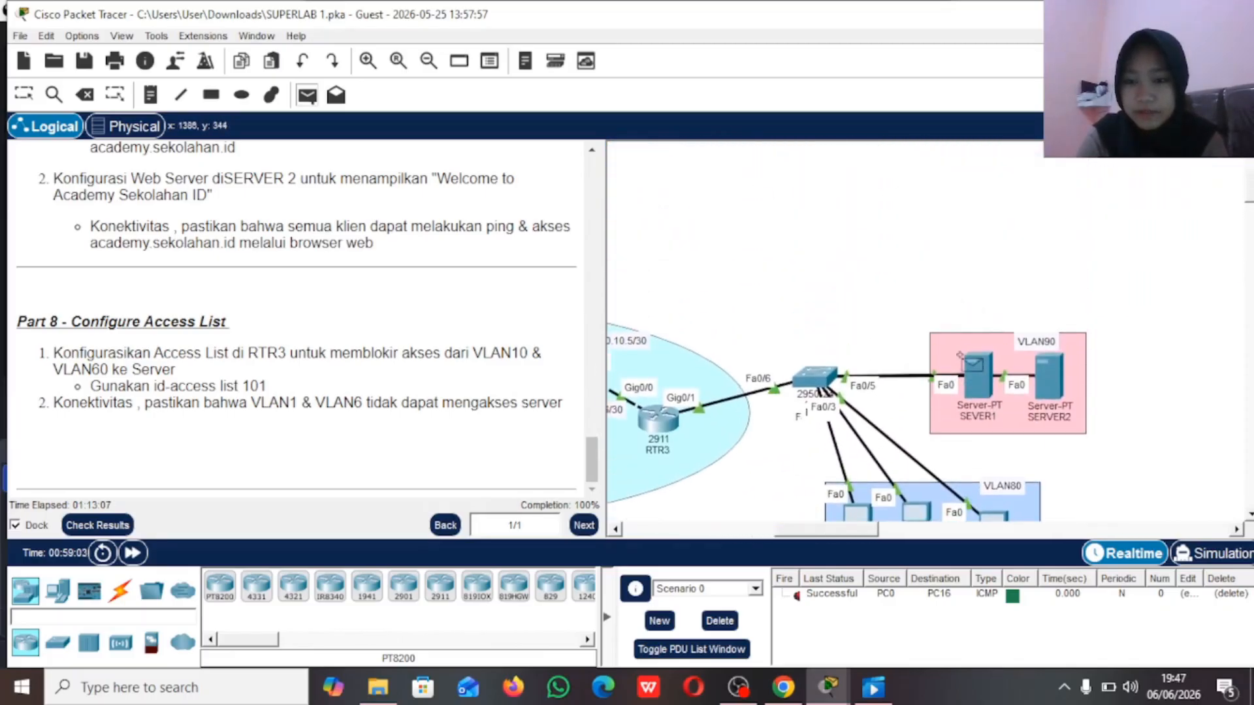
click(979, 384)
Step: Repeat the simple PDU test from PC16 to SEVER1
scroll(947, 366, down, 8)
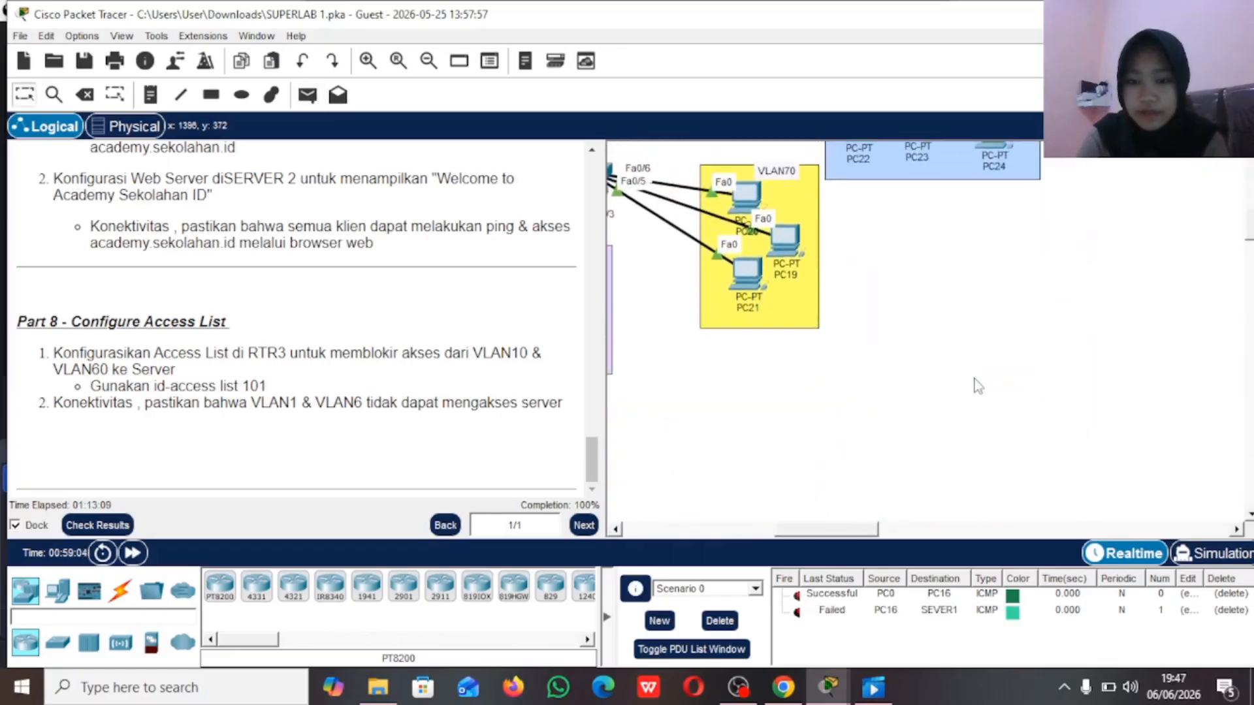
scroll(767, 502, left, 3)
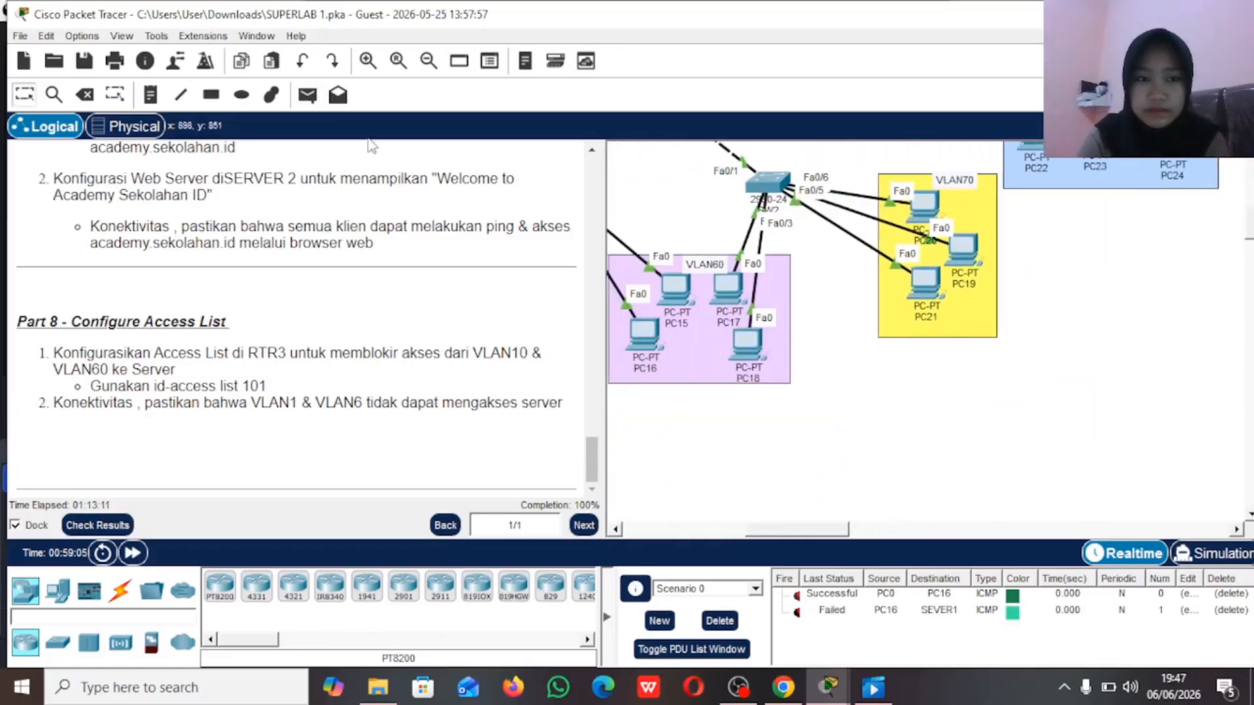
click(308, 96)
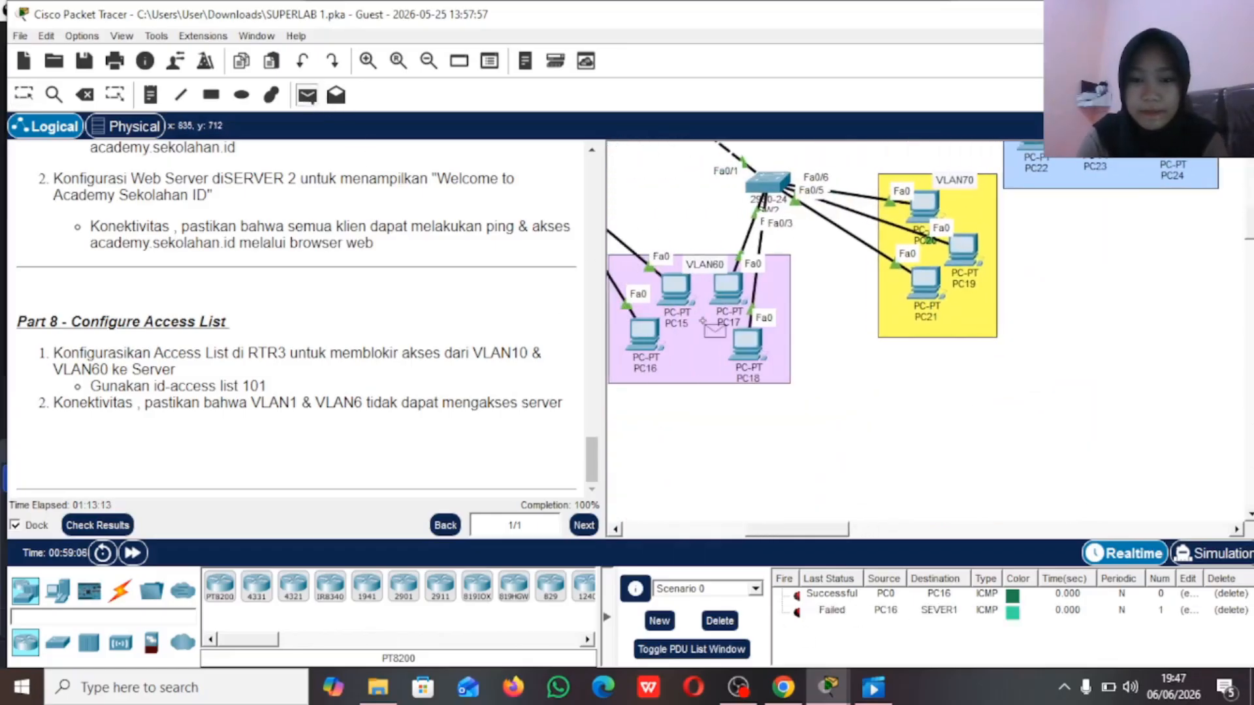
scroll(853, 302, up, 5)
scroll(853, 302, left, 4)
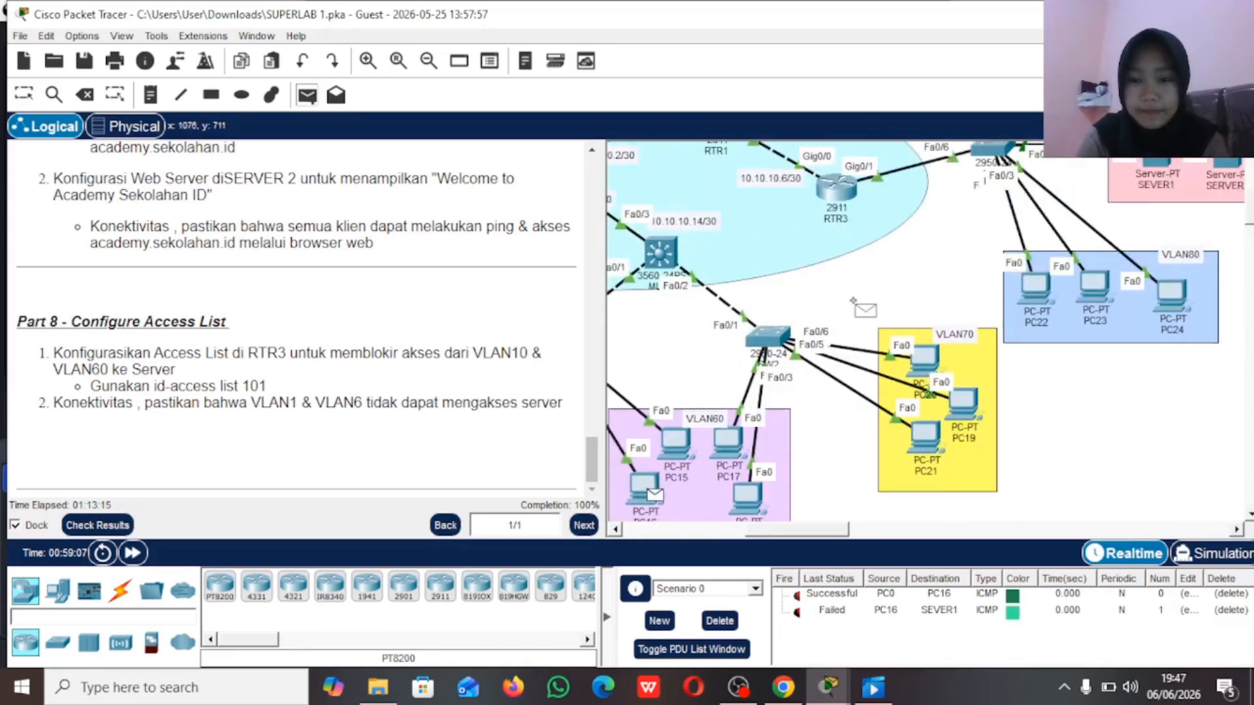
scroll(854, 302, right, 7)
scroll(853, 302, down, 2)
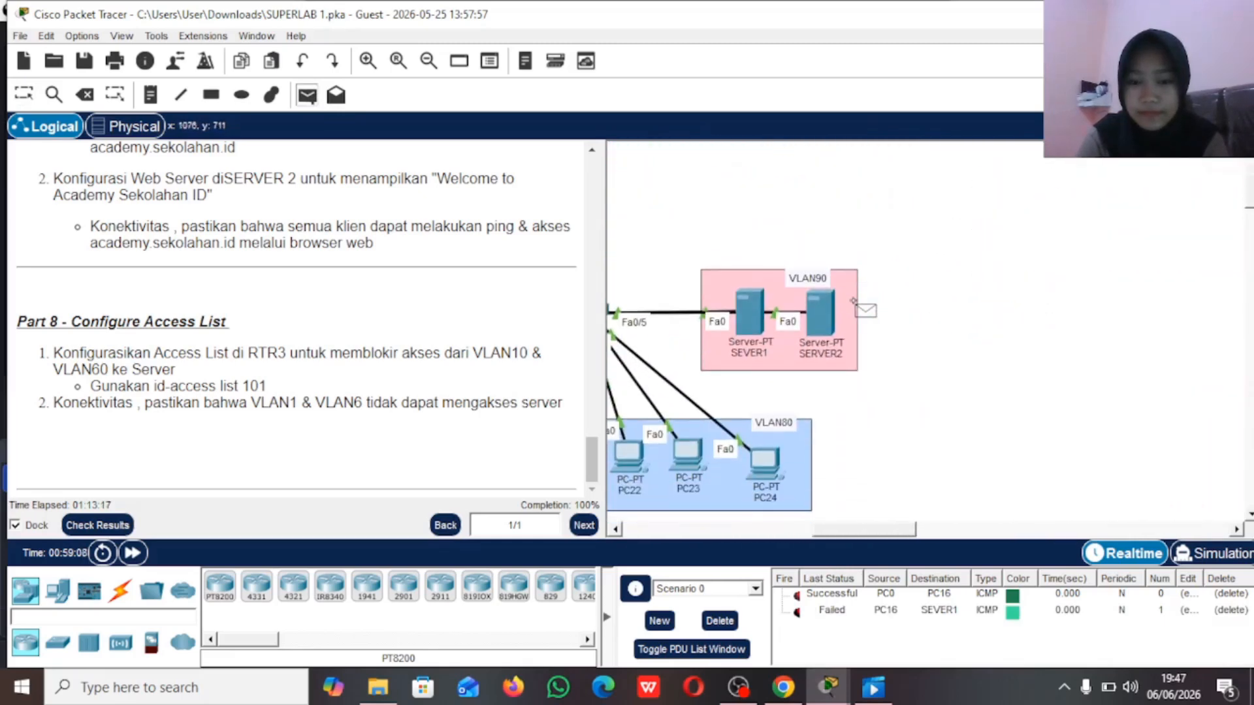
scroll(853, 302, left, 2)
click(869, 308)
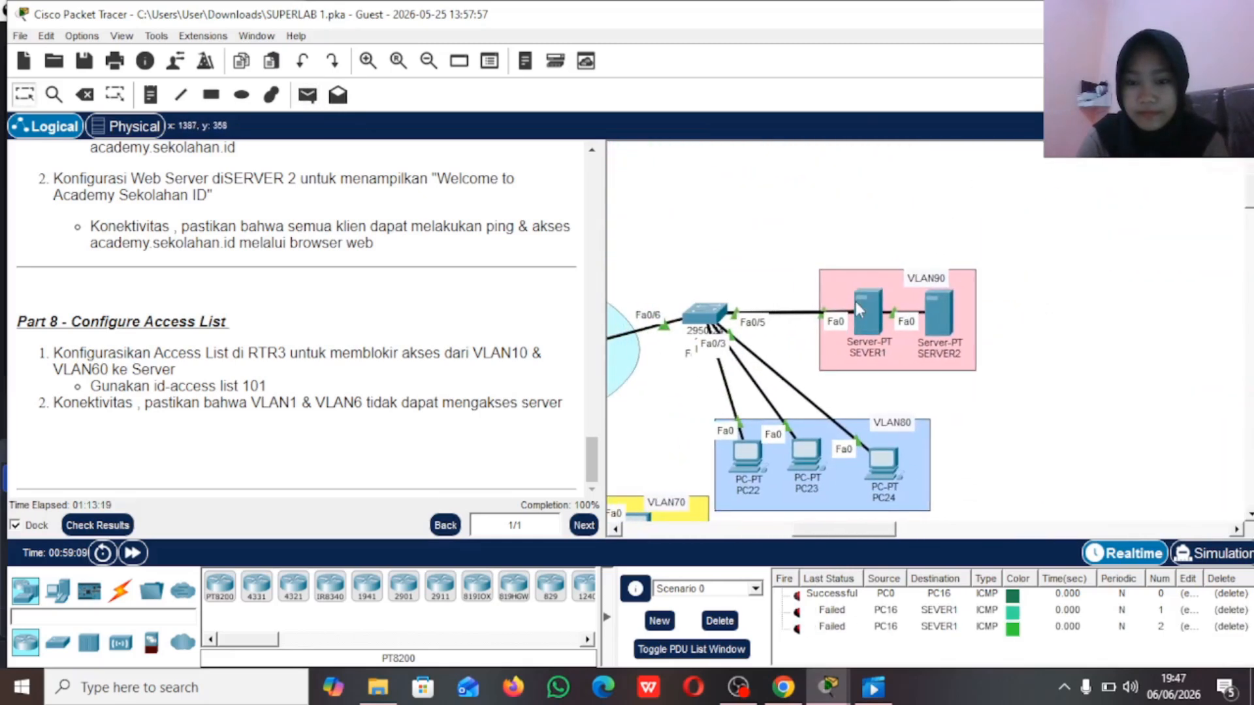
Step: Send a simple PDU from PC0 in VLAN10 to SEVER1 to test the access block
scroll(771, 394, left, 4)
scroll(771, 395, down, 3)
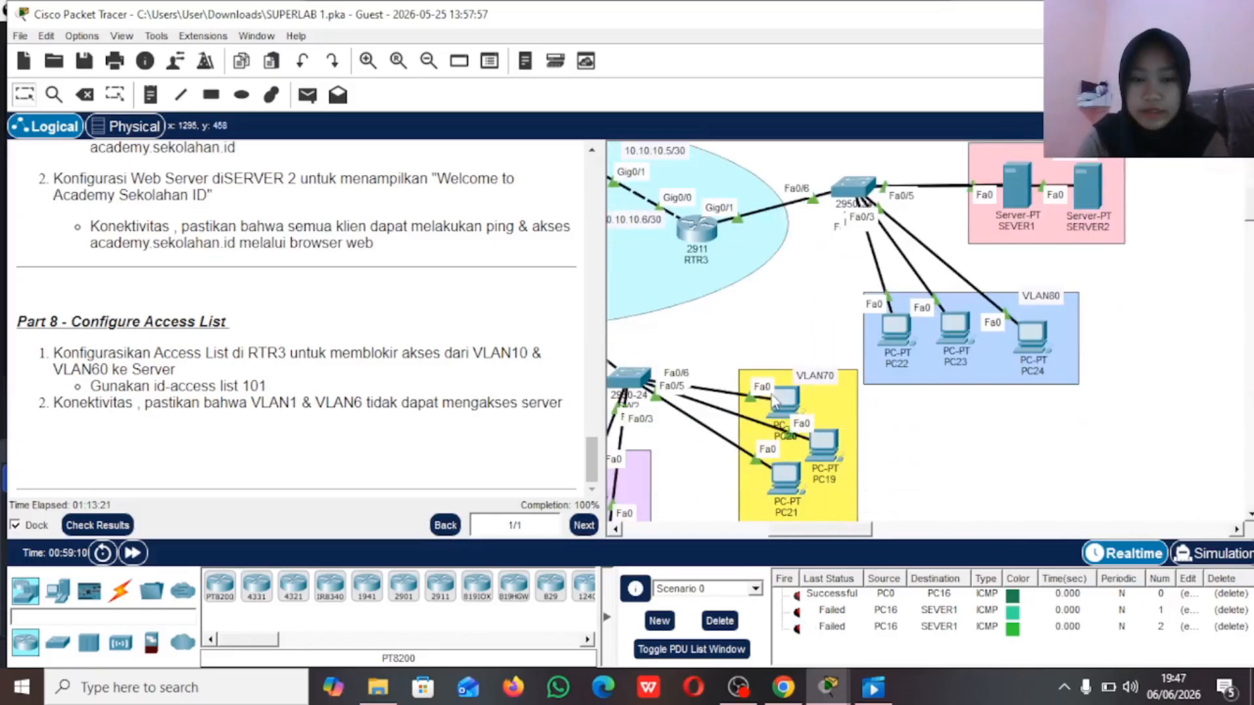
click(307, 95)
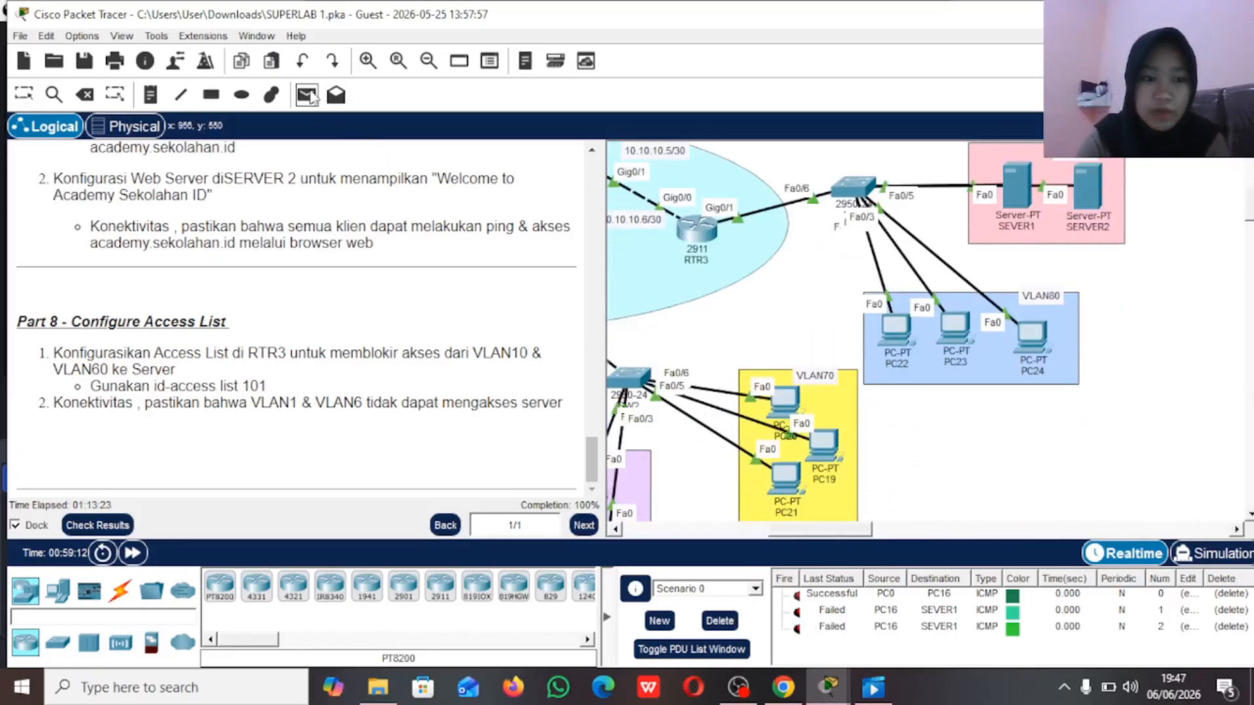
scroll(660, 323, left, 8)
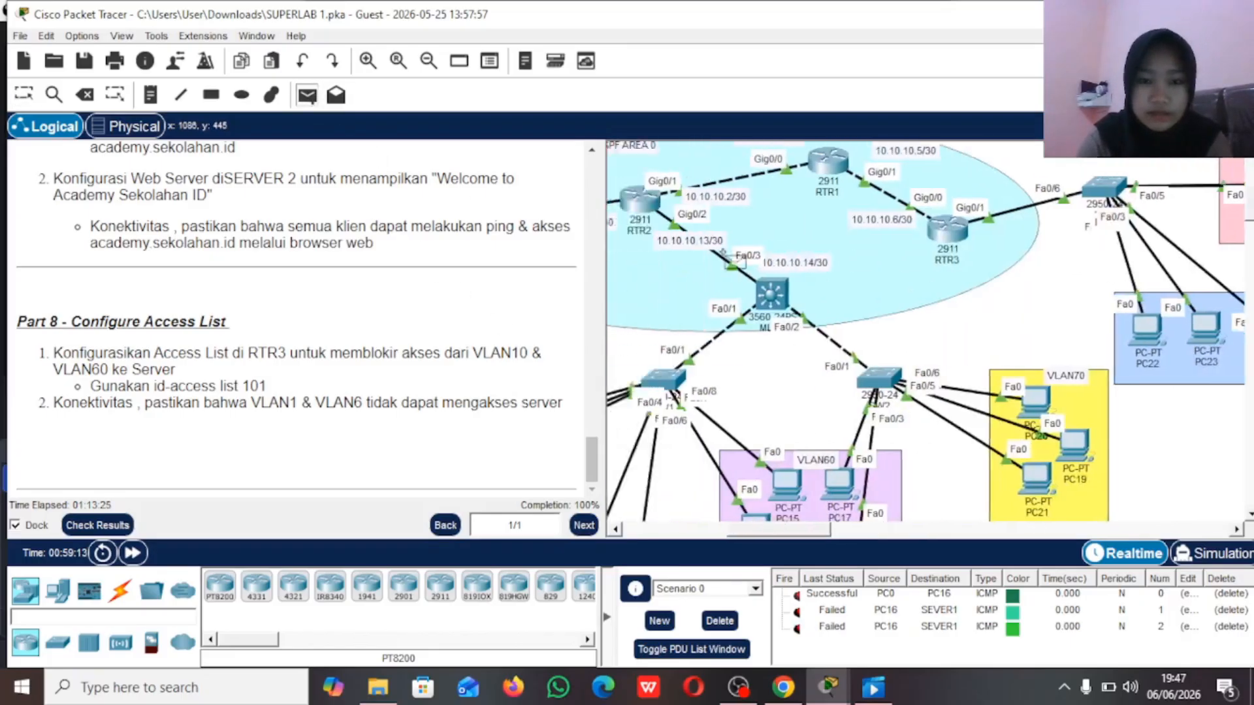
scroll(733, 257, up, 3)
scroll(725, 235, left, 4)
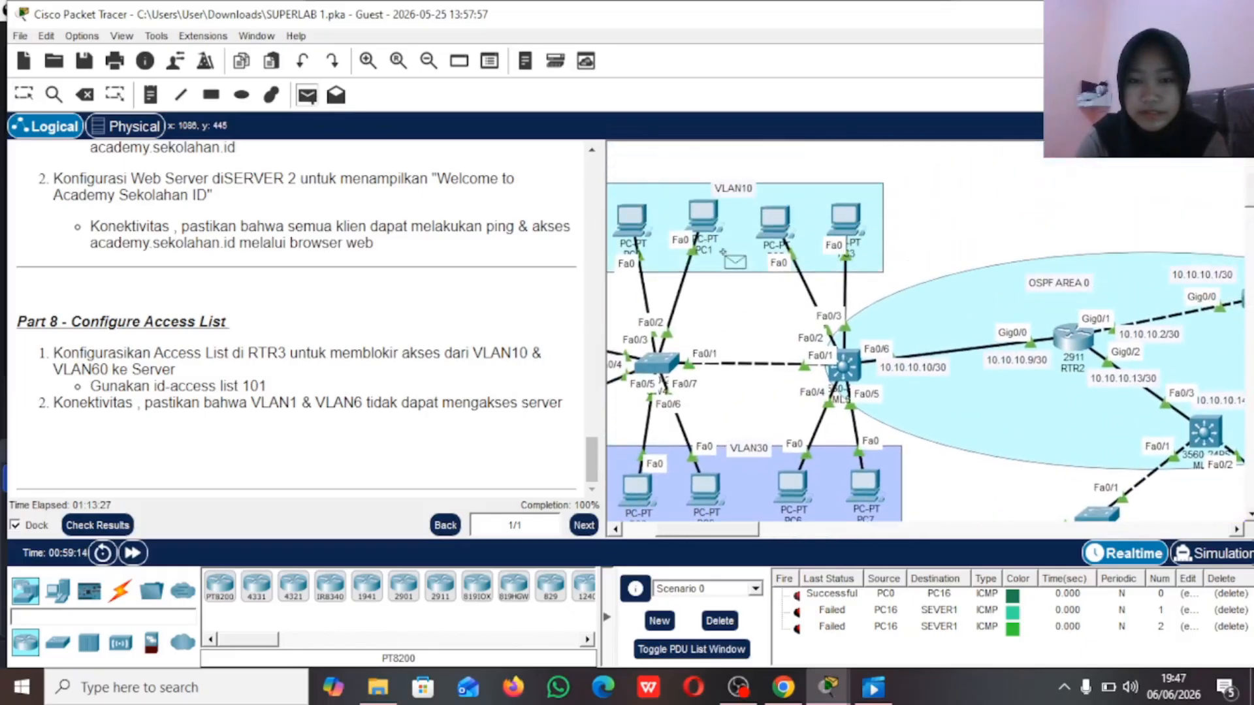
scroll(718, 217, down, 3)
scroll(719, 217, right, 5)
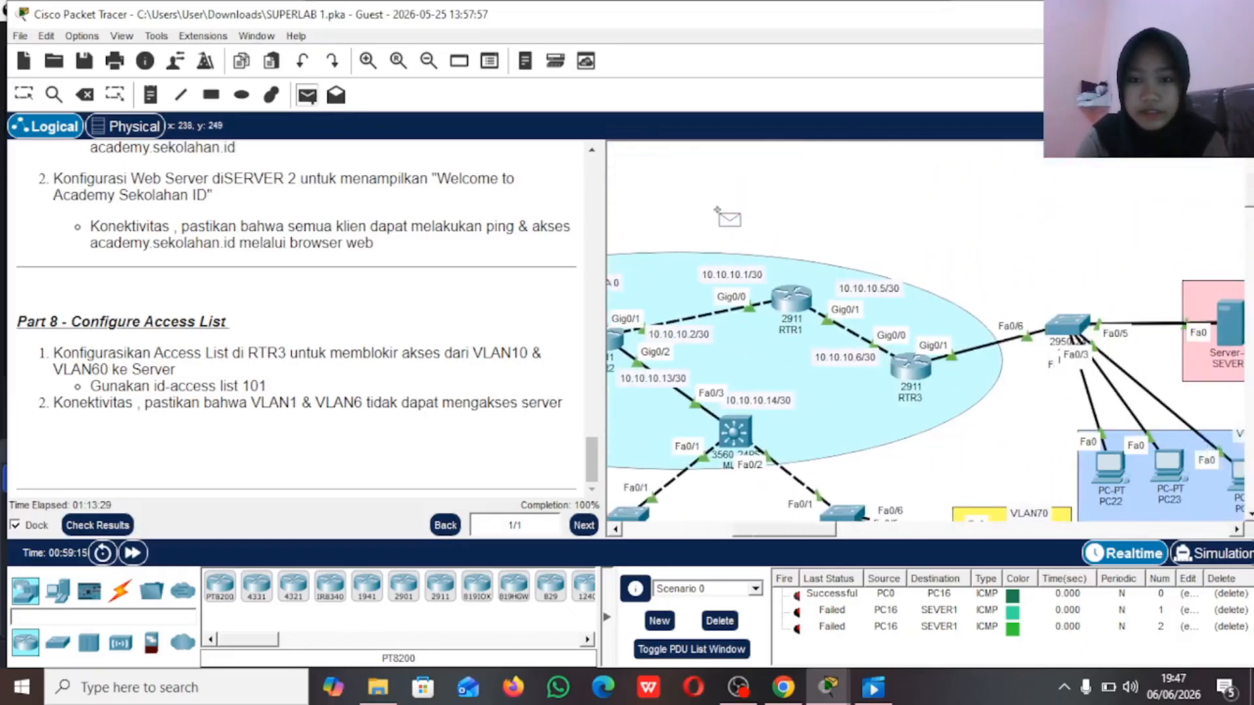
scroll(717, 210, right, 1)
click(747, 321)
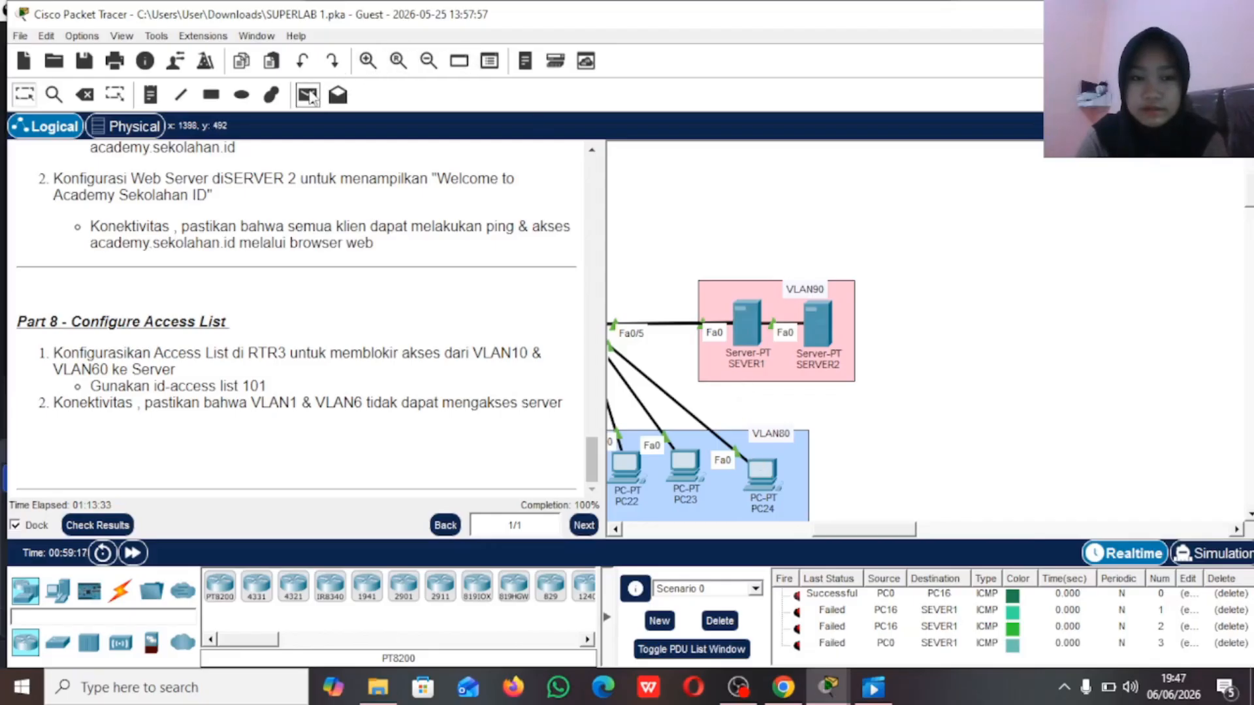
Step: Repeat the simple PDU test from PC0 to SEVER1
click(308, 96)
scroll(715, 265, left, 5)
scroll(709, 235, up, 3)
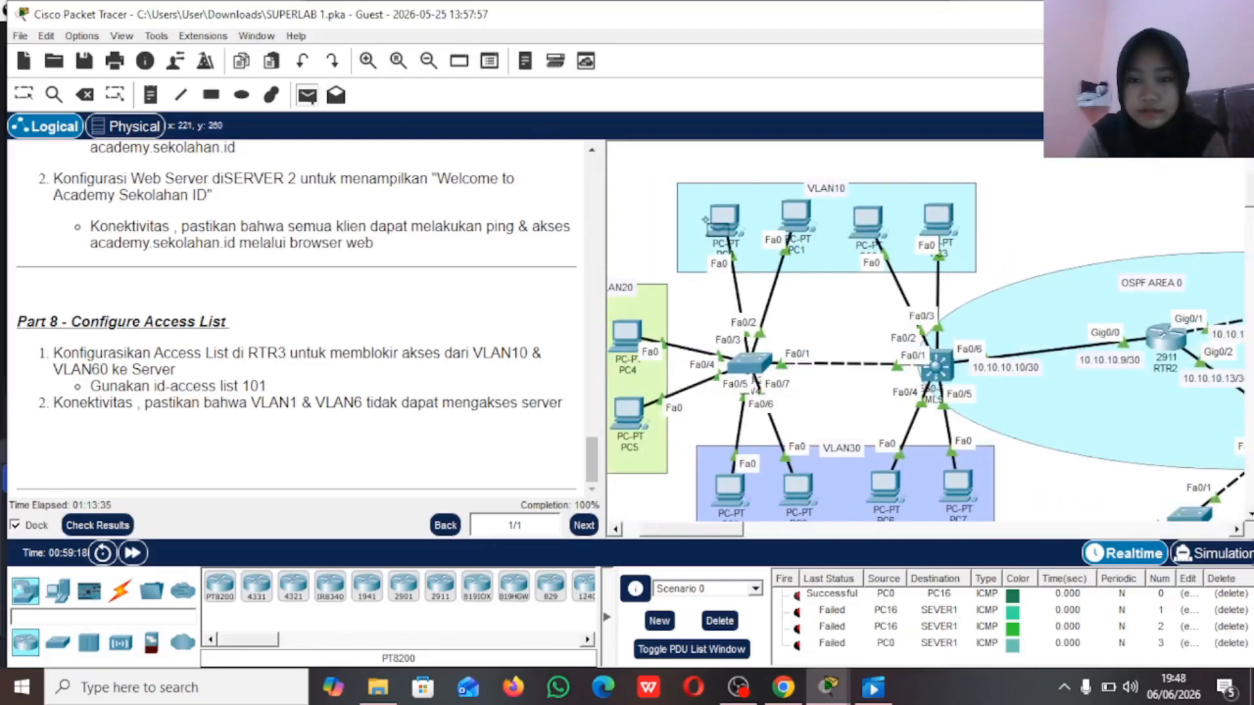
click(715, 226)
scroll(715, 226, right, 15)
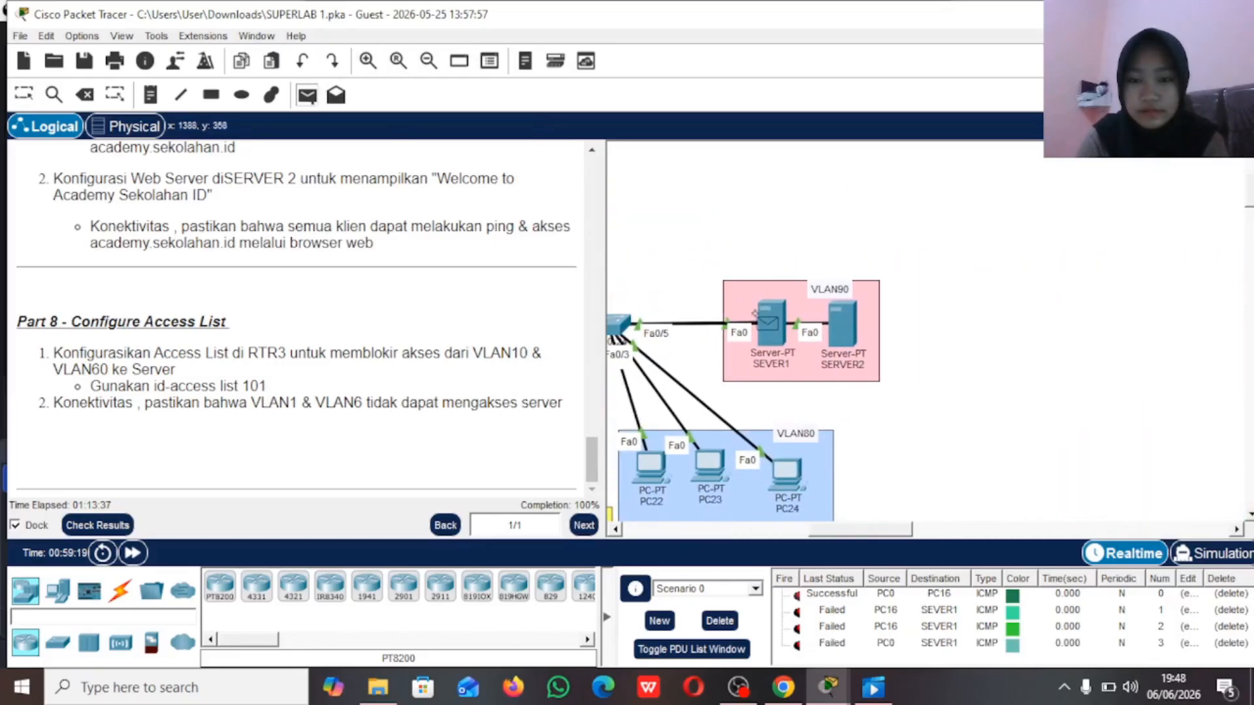
click(764, 319)
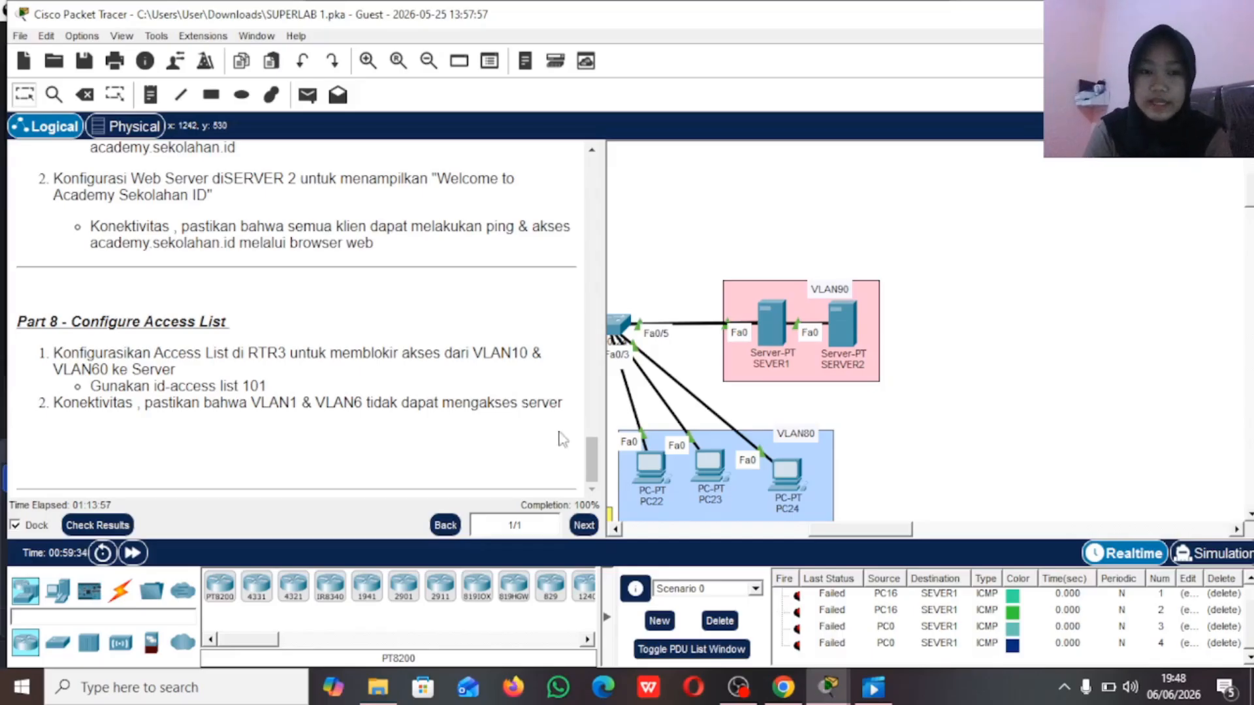
Step: Check the activity results and review the list of assessment items
scroll(481, 386, up, 15)
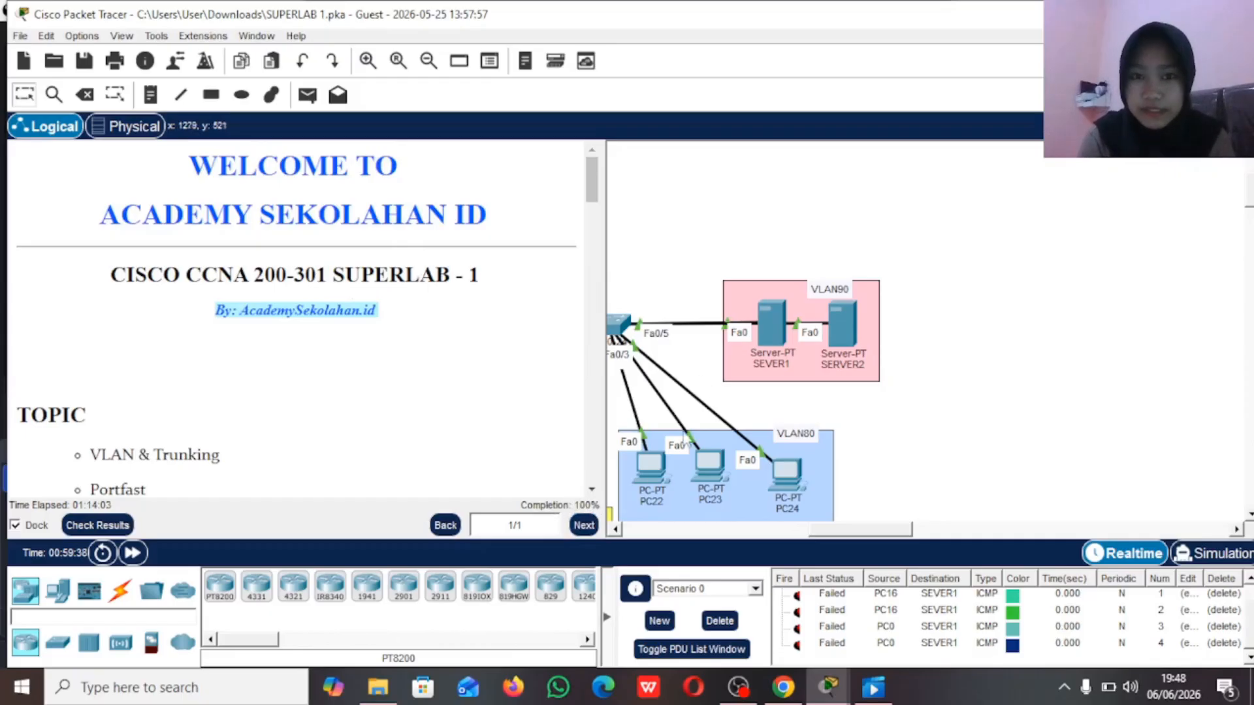
click(121, 524)
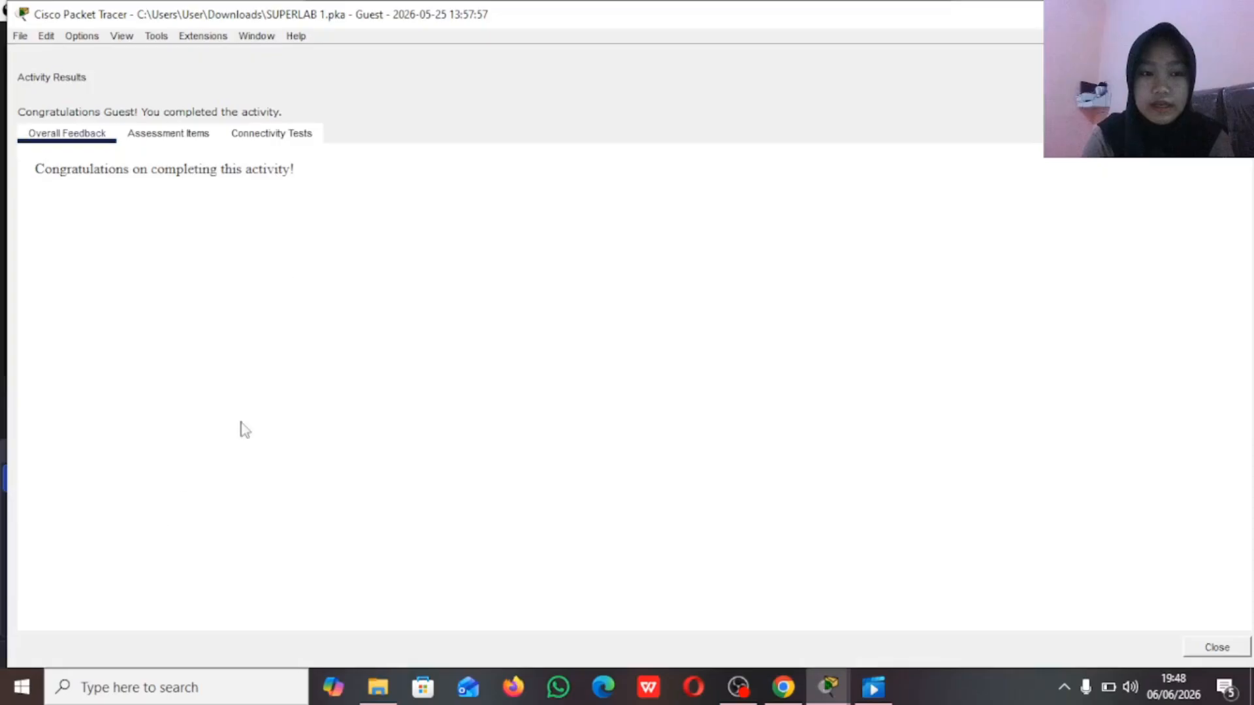
click(173, 137)
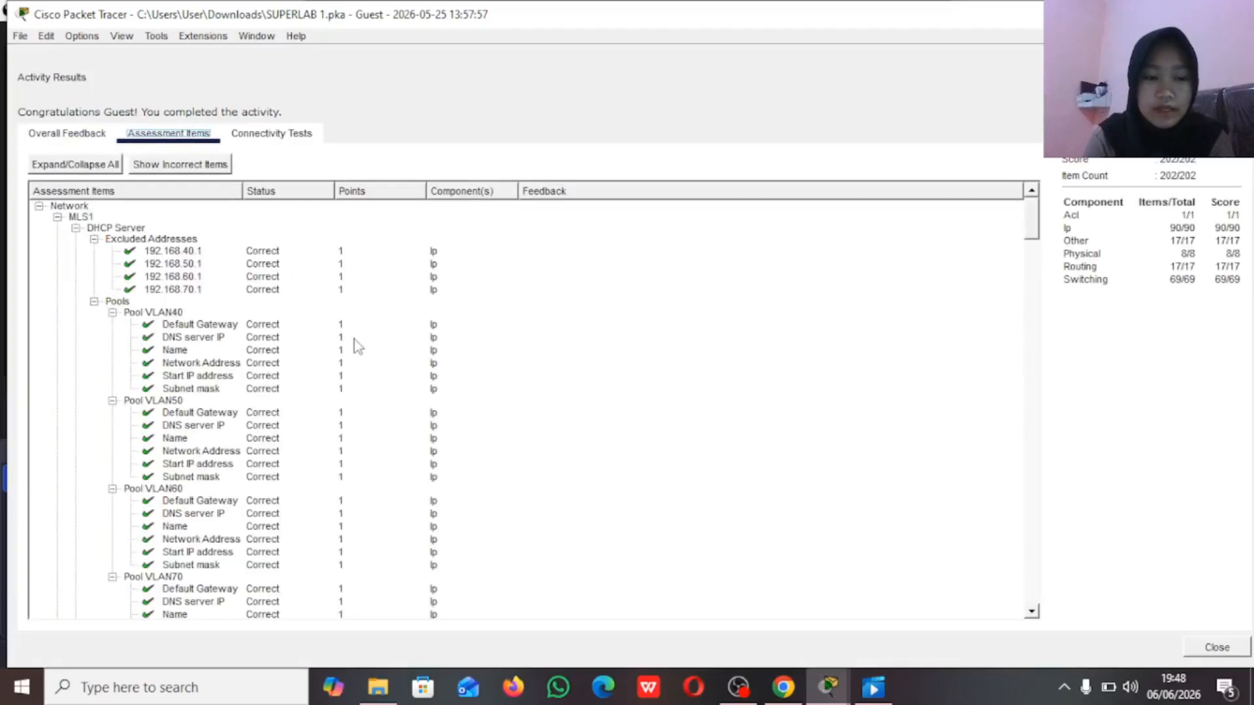
scroll(358, 346, down, 5)
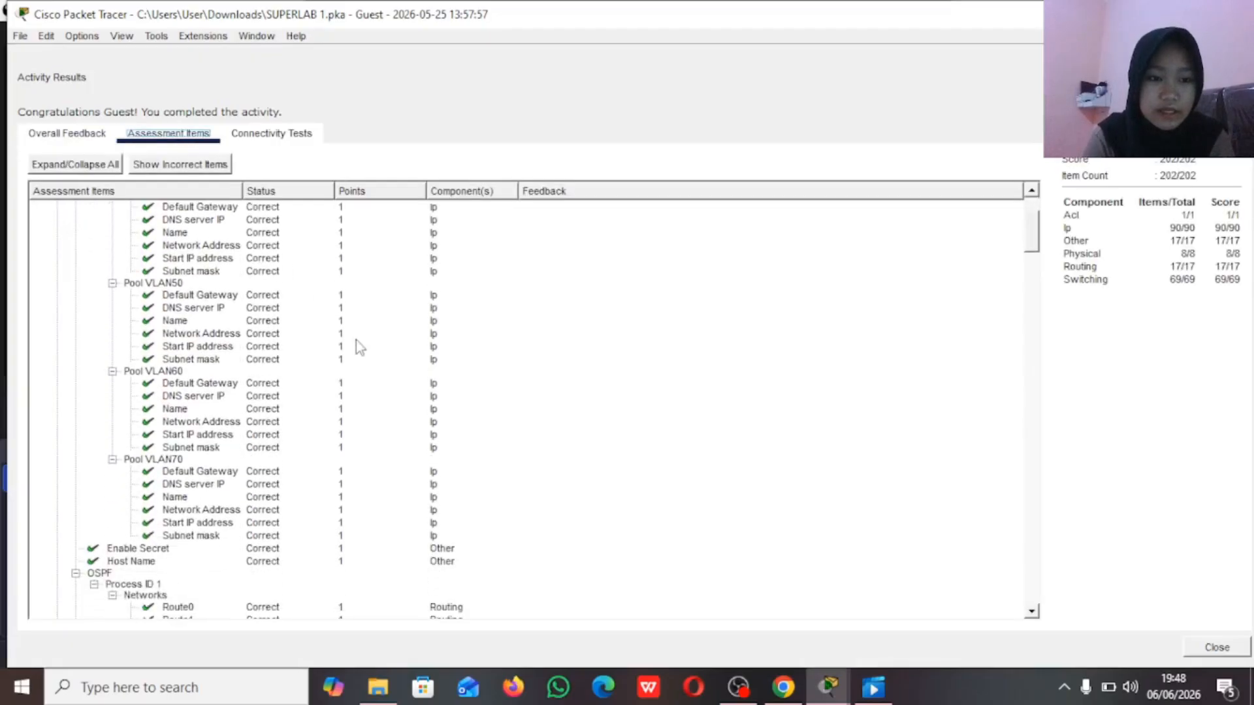
Step: Examine the status of the remaining assessment items, from the DHCP pools through MLS2, the routers and SERVER2 to the SW4 VLANs
scroll(358, 346, down, 6)
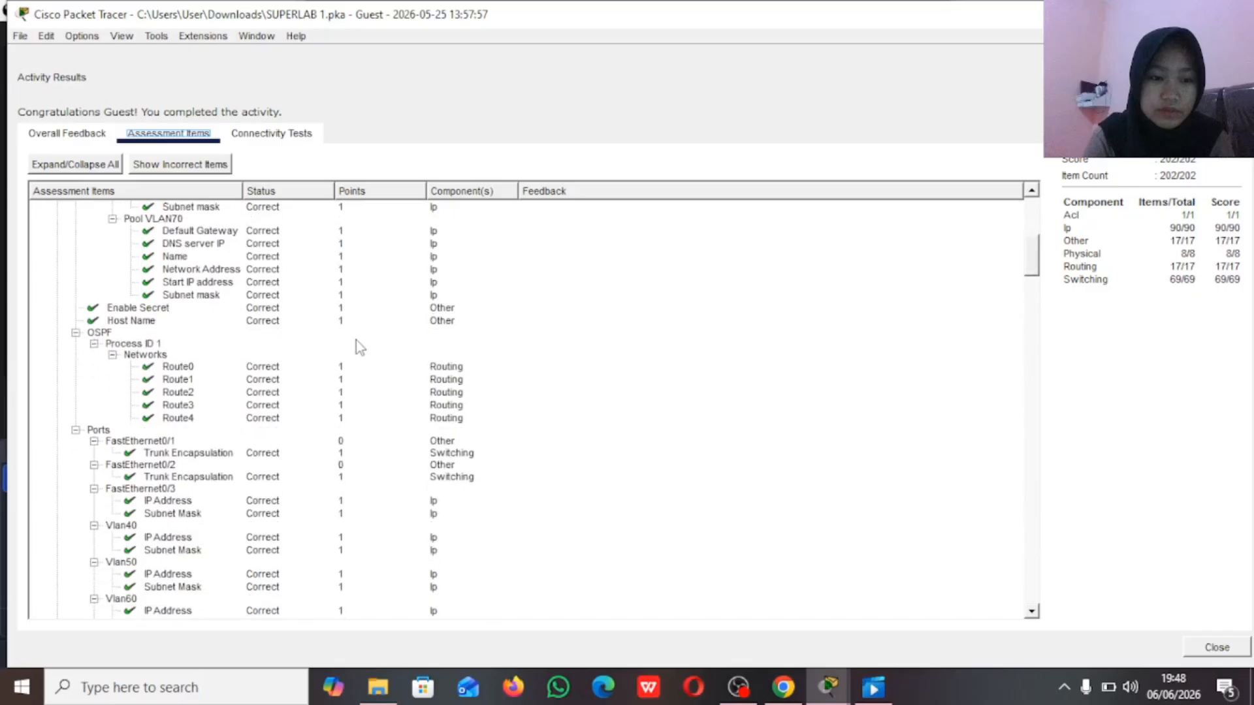
scroll(357, 342, down, 5)
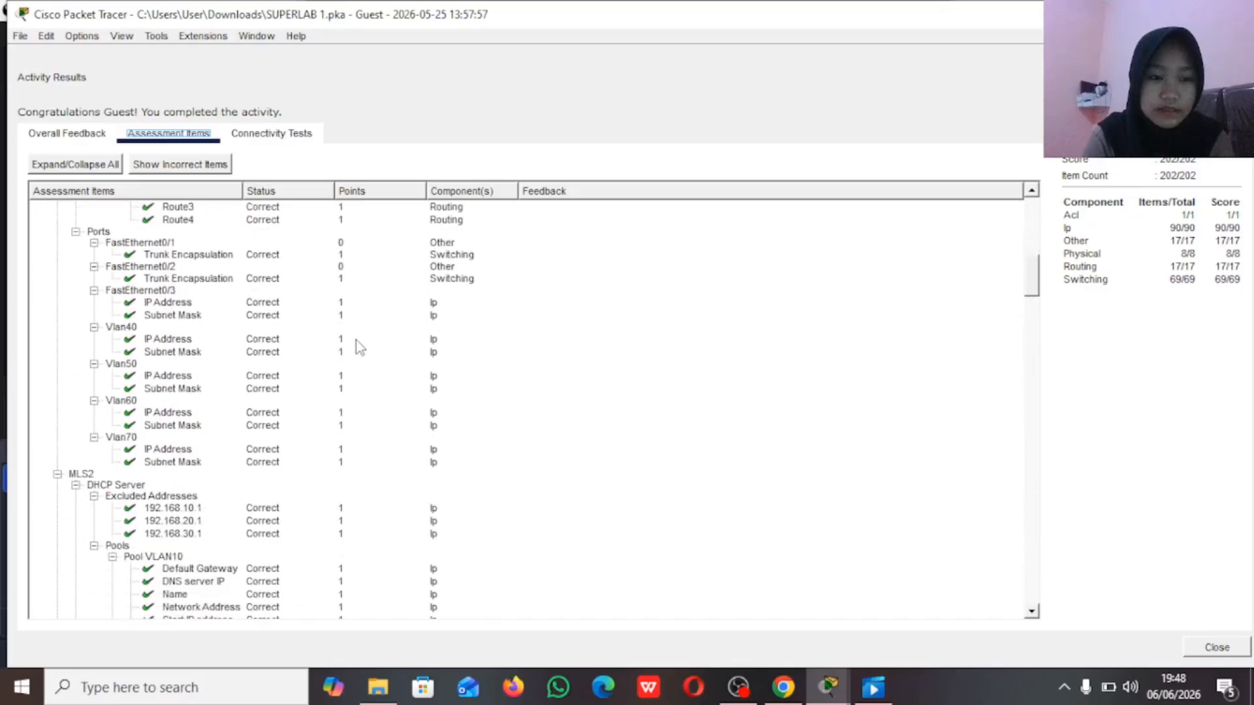
scroll(356, 343, down, 8)
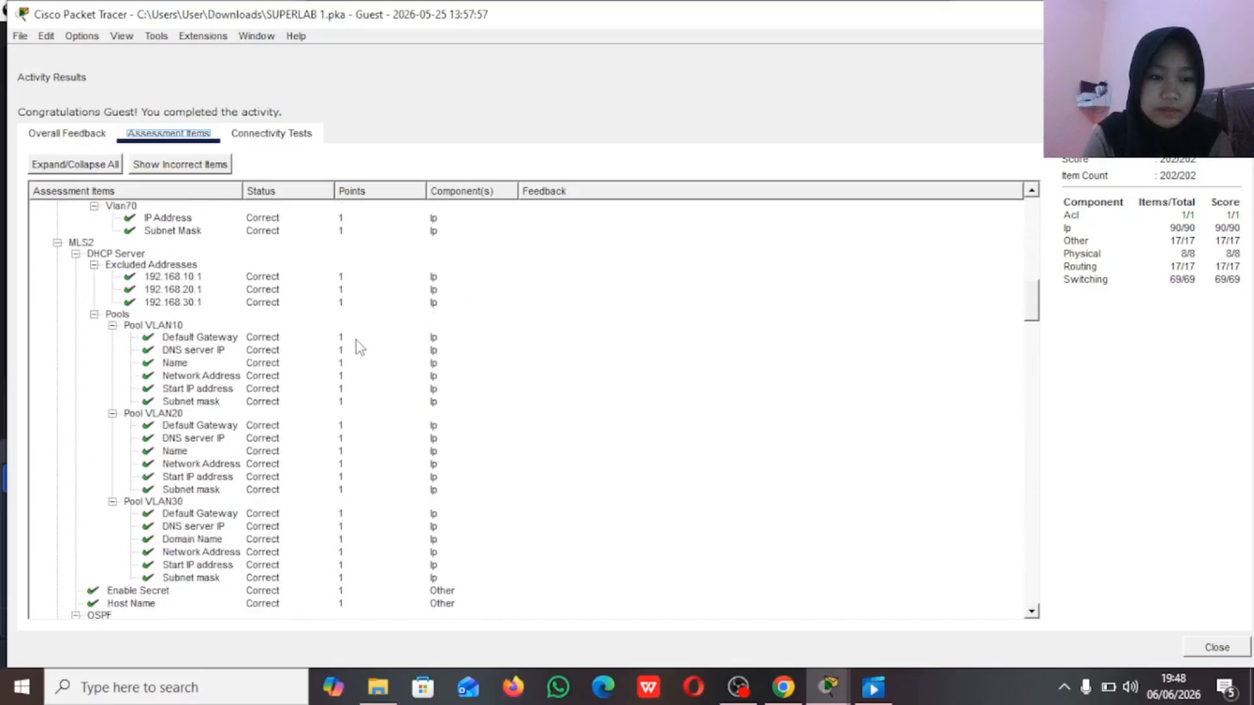
scroll(355, 340, down, 7)
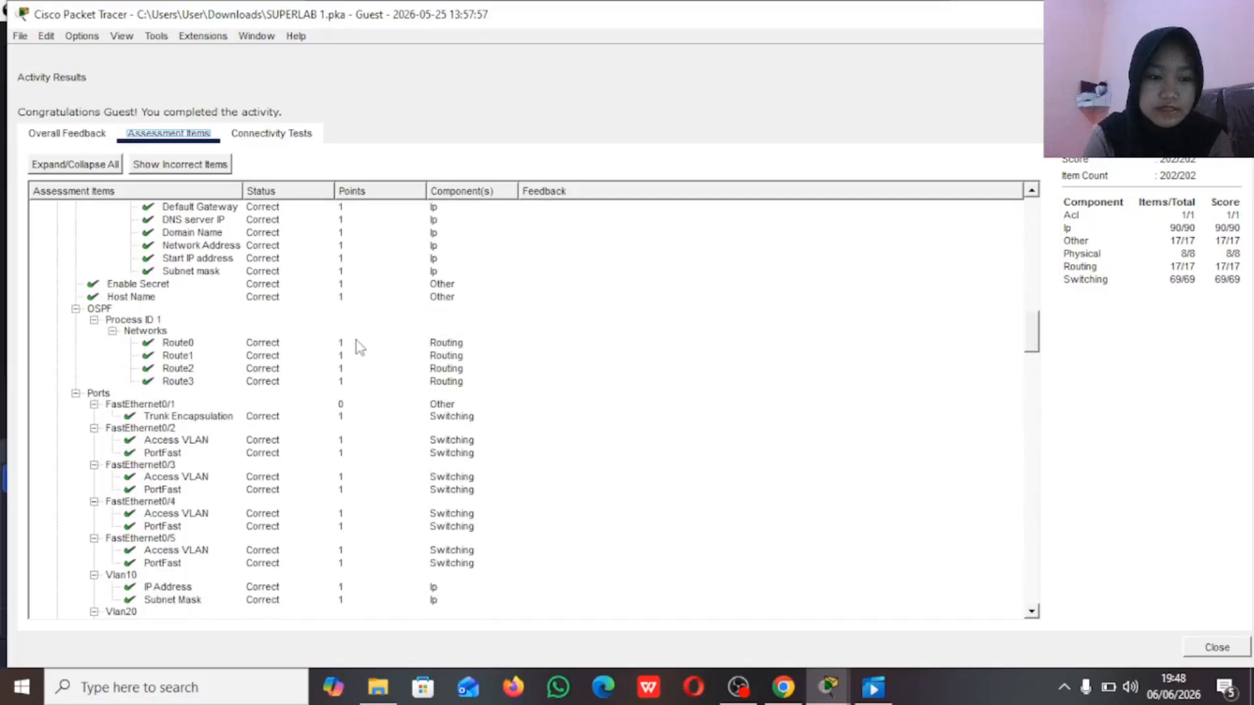
scroll(355, 339, down, 10)
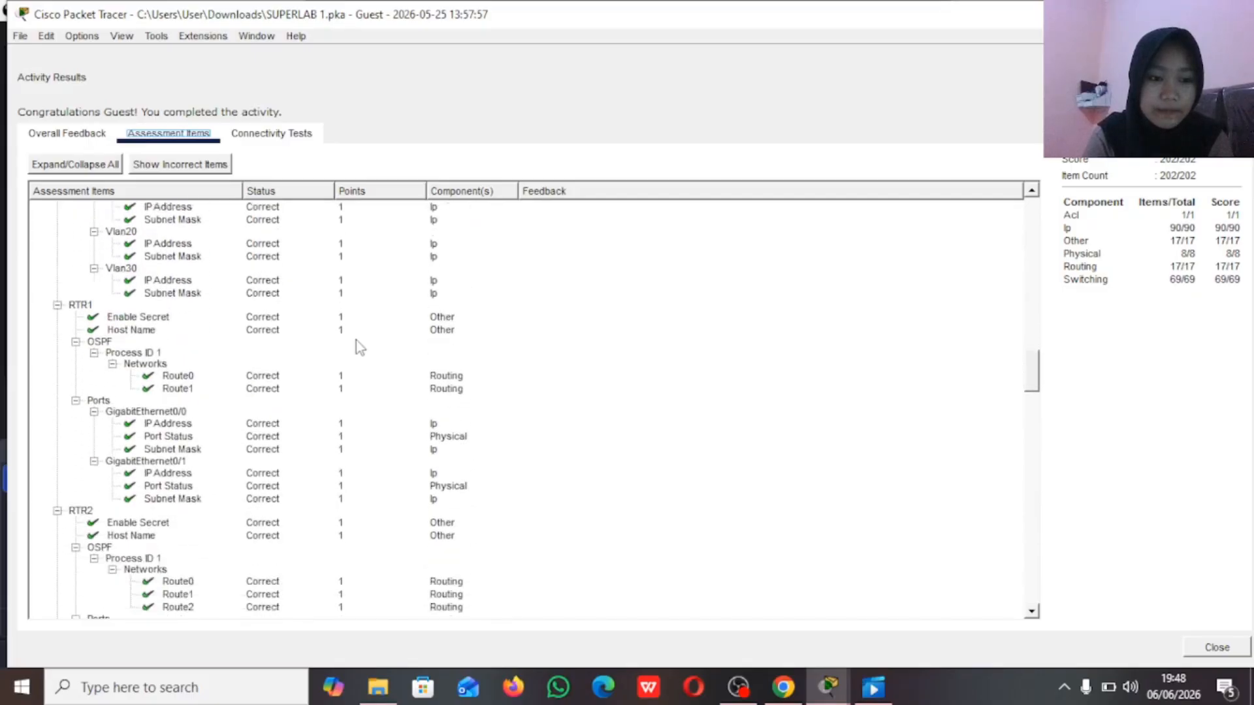
scroll(355, 340, down, 15)
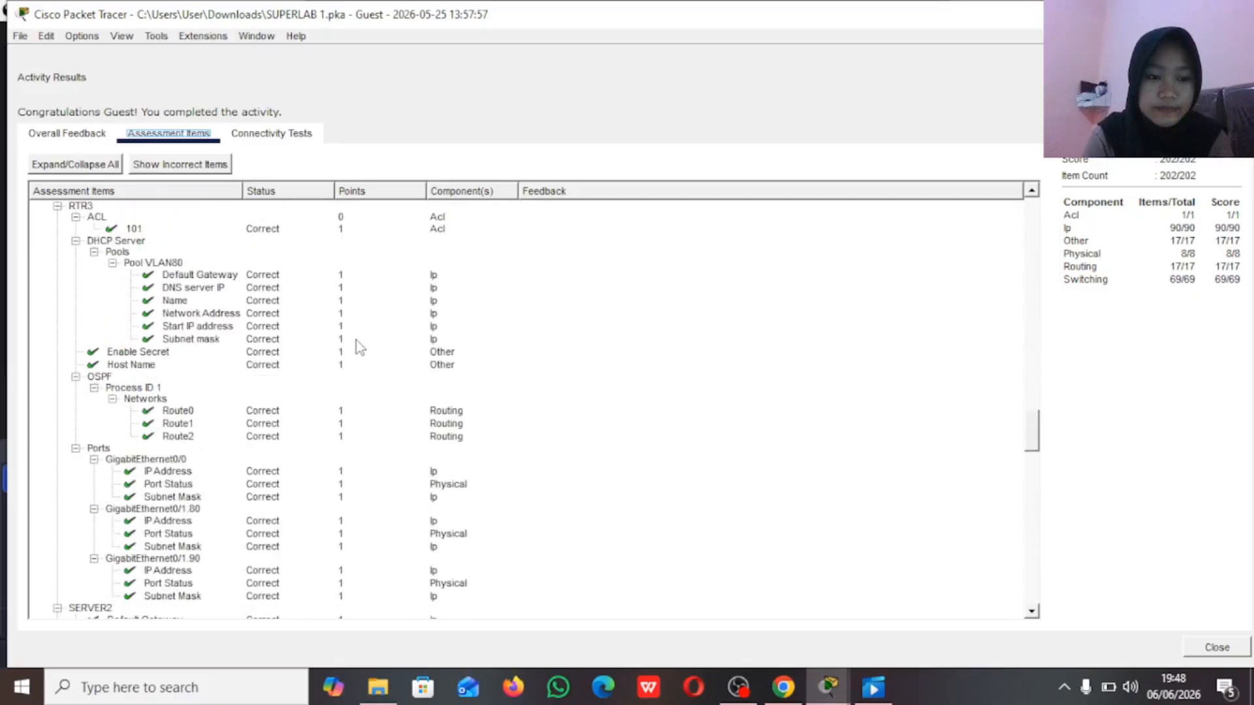
scroll(355, 340, down, 15)
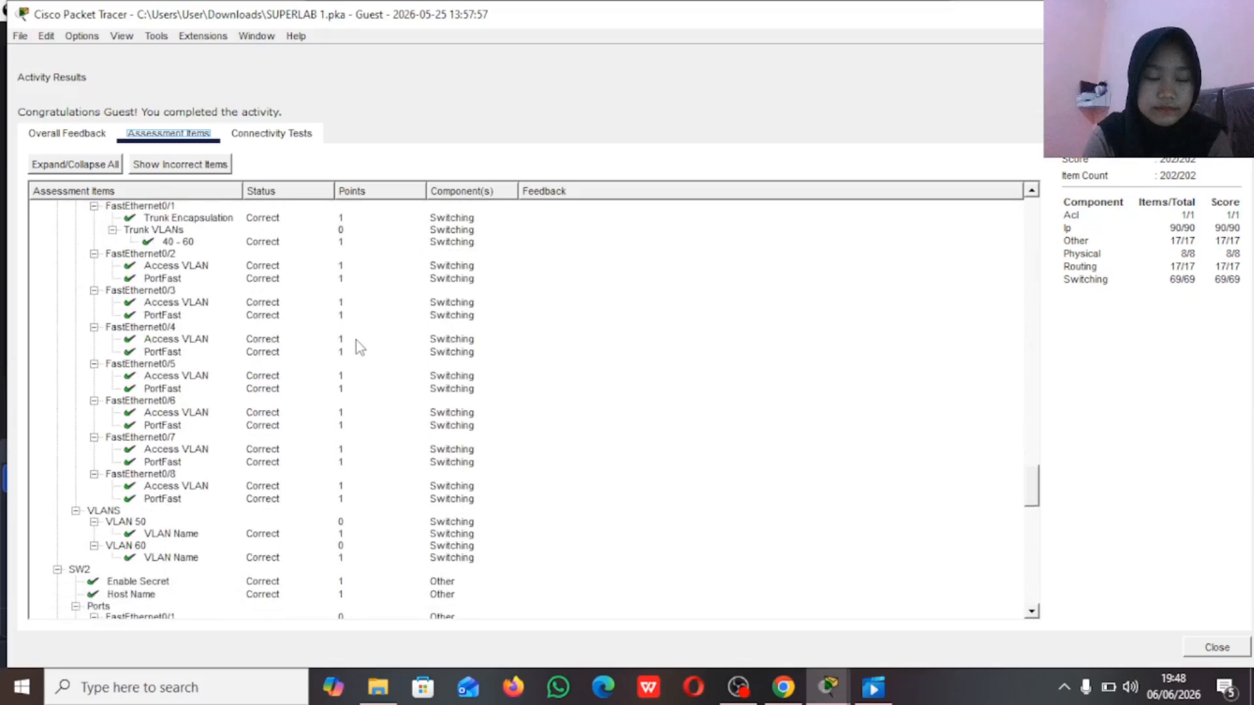
scroll(356, 339, down, 15)
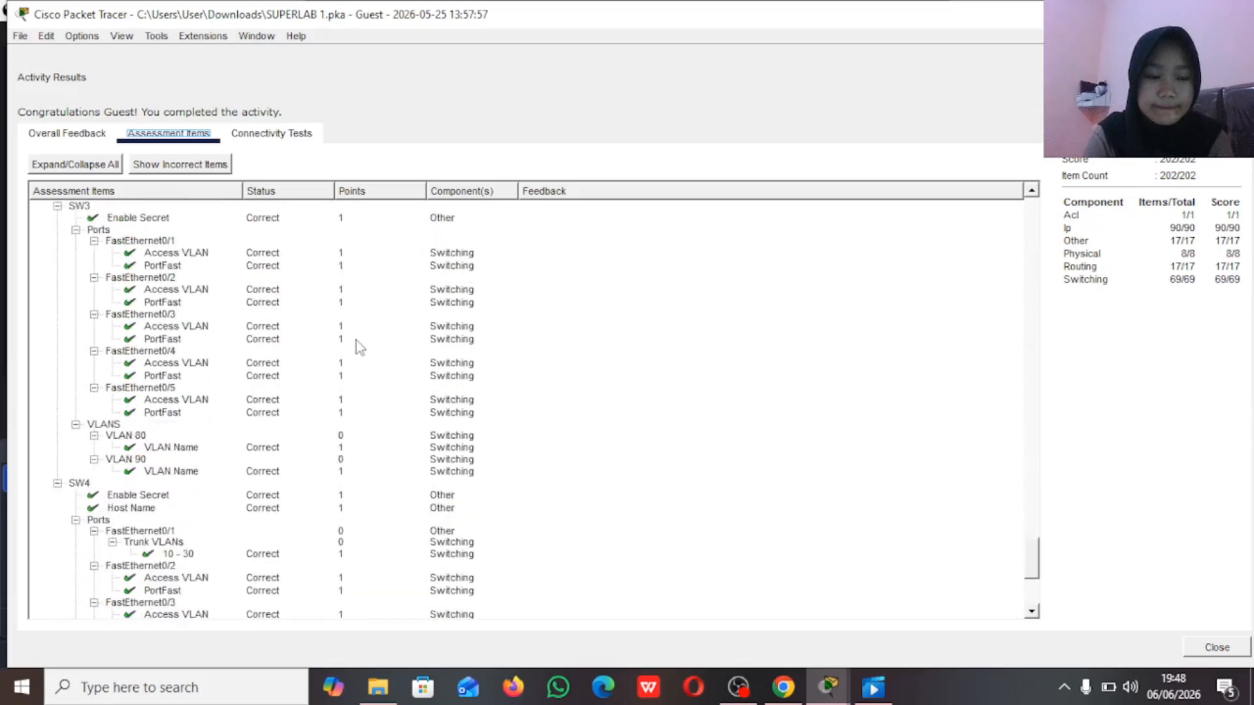
scroll(355, 340, down, 1)
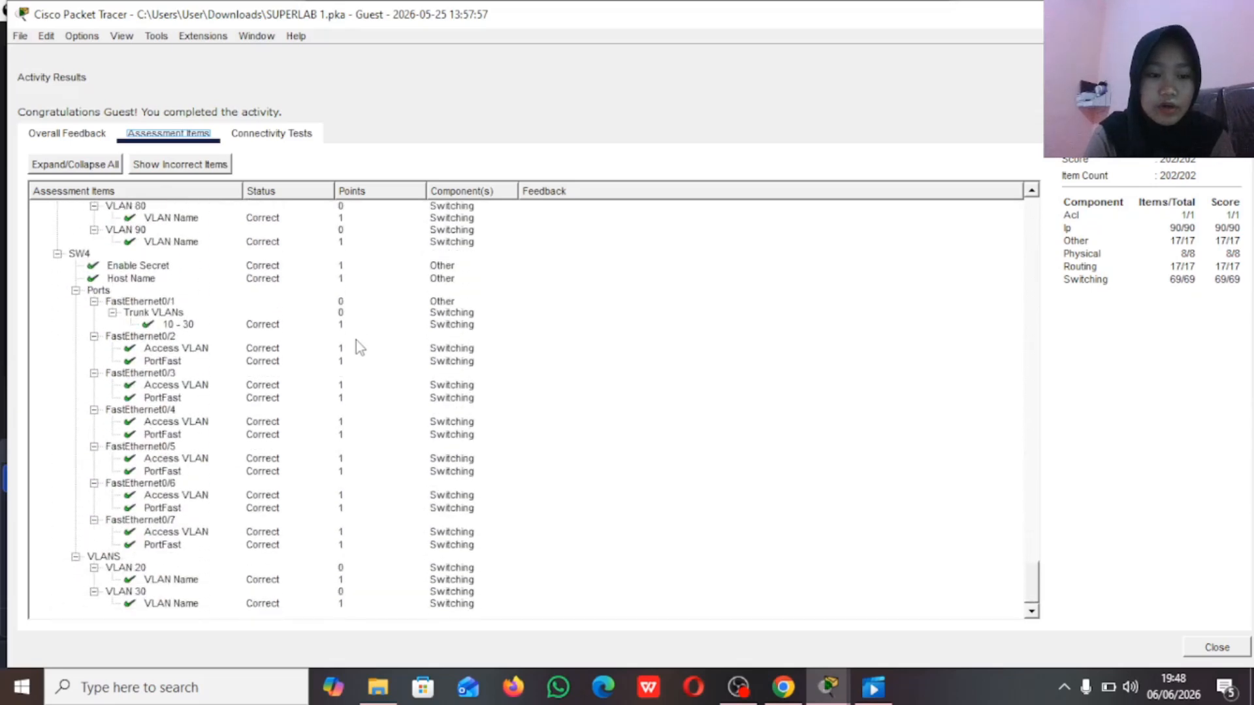
Step: Recheck the assessment items for MLS2, the routers and SW1, and close the activity results to return to the topology
scroll(355, 340, up, 15)
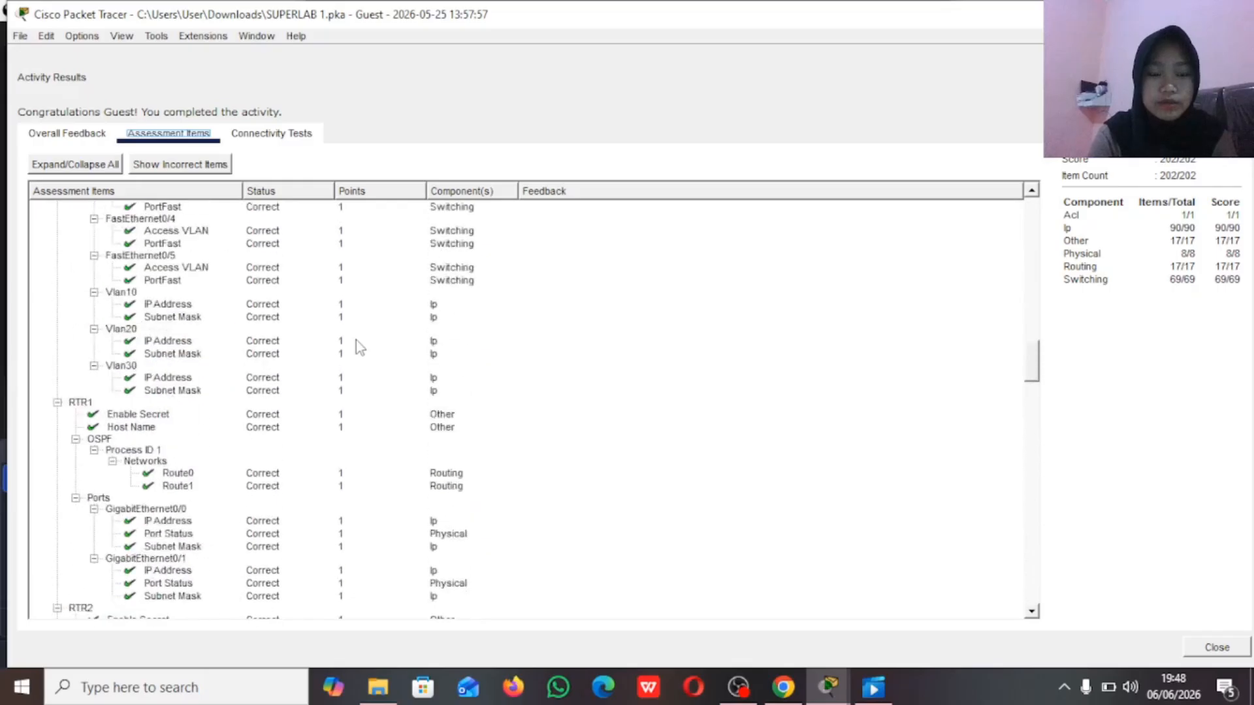
scroll(356, 340, up, 15)
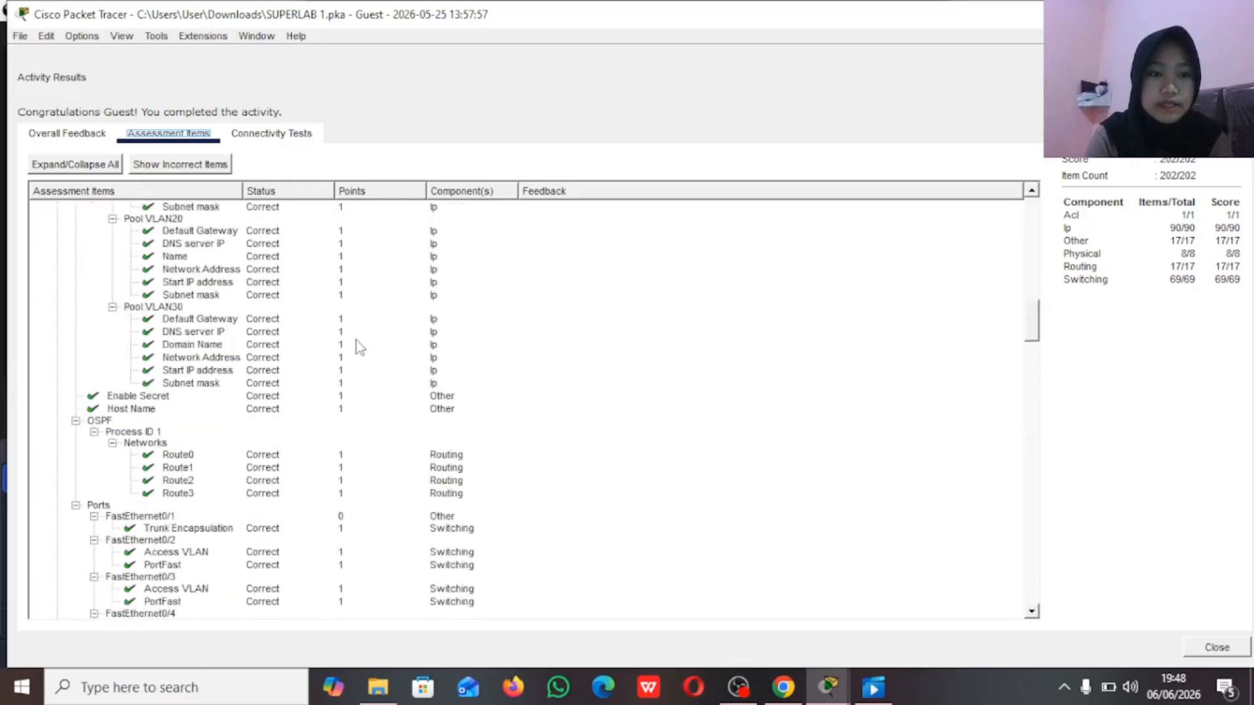
scroll(356, 339, up, 5)
scroll(356, 340, down, 20)
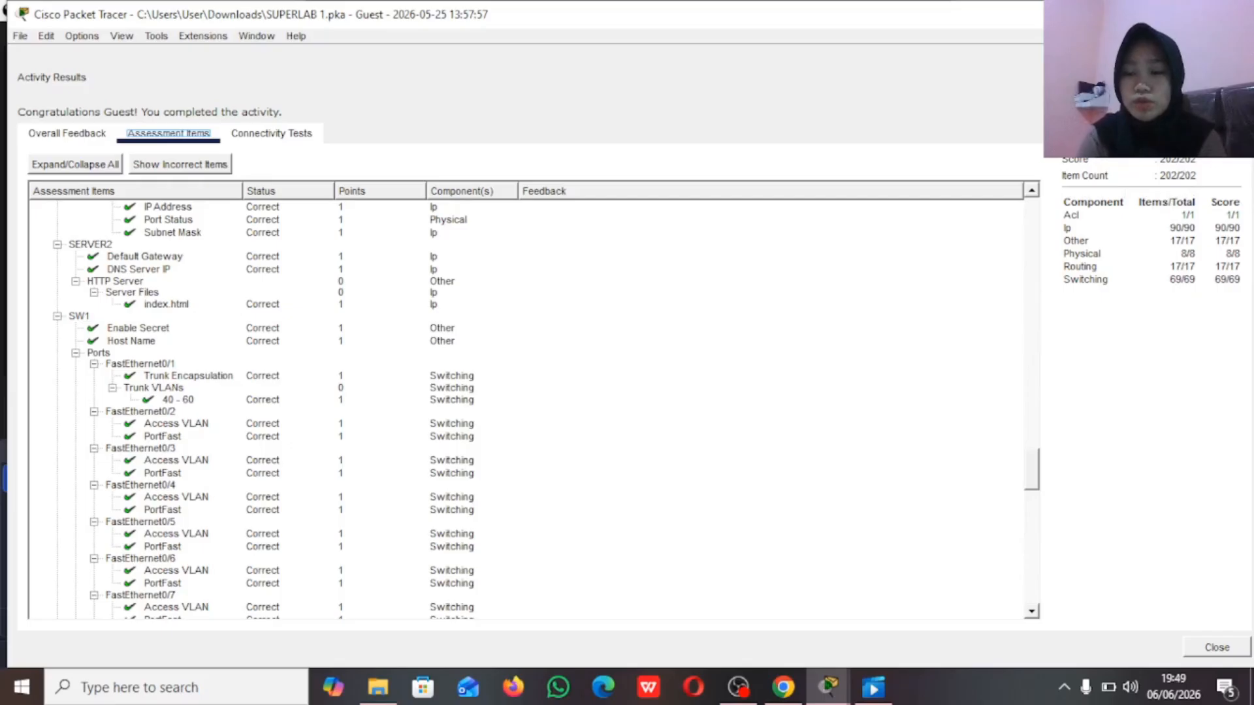
click(1216, 648)
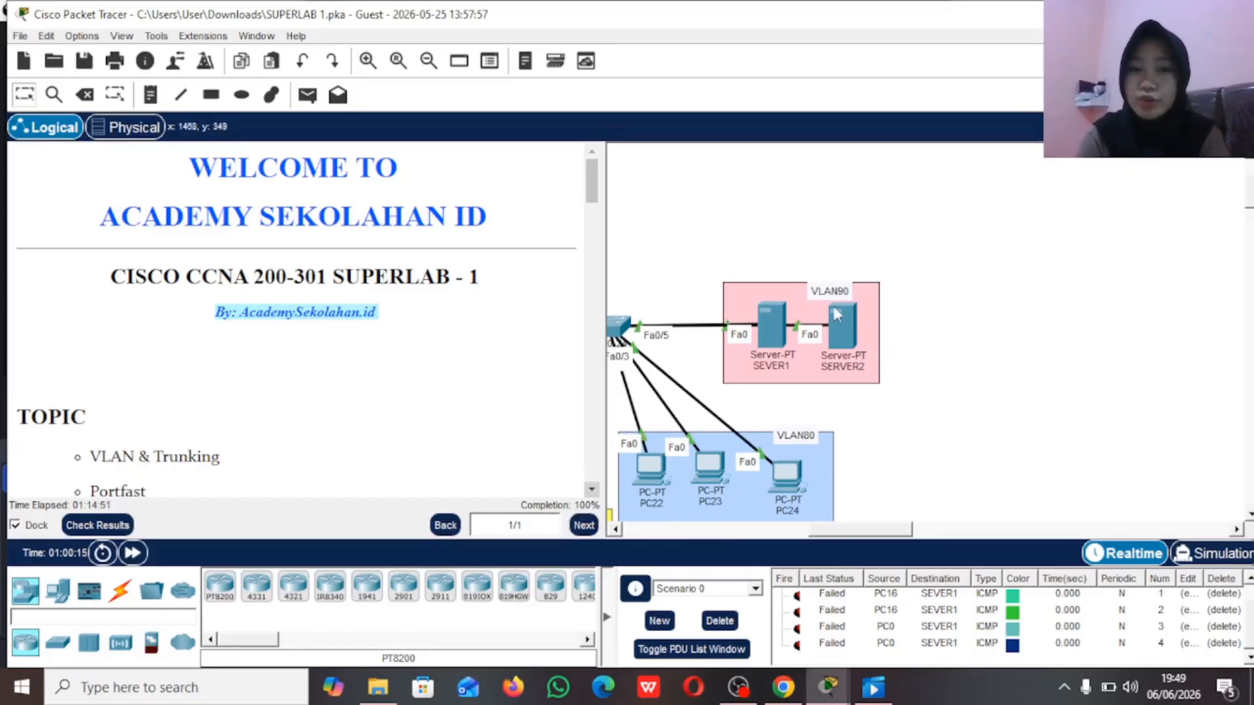
mouse_move(837, 315)
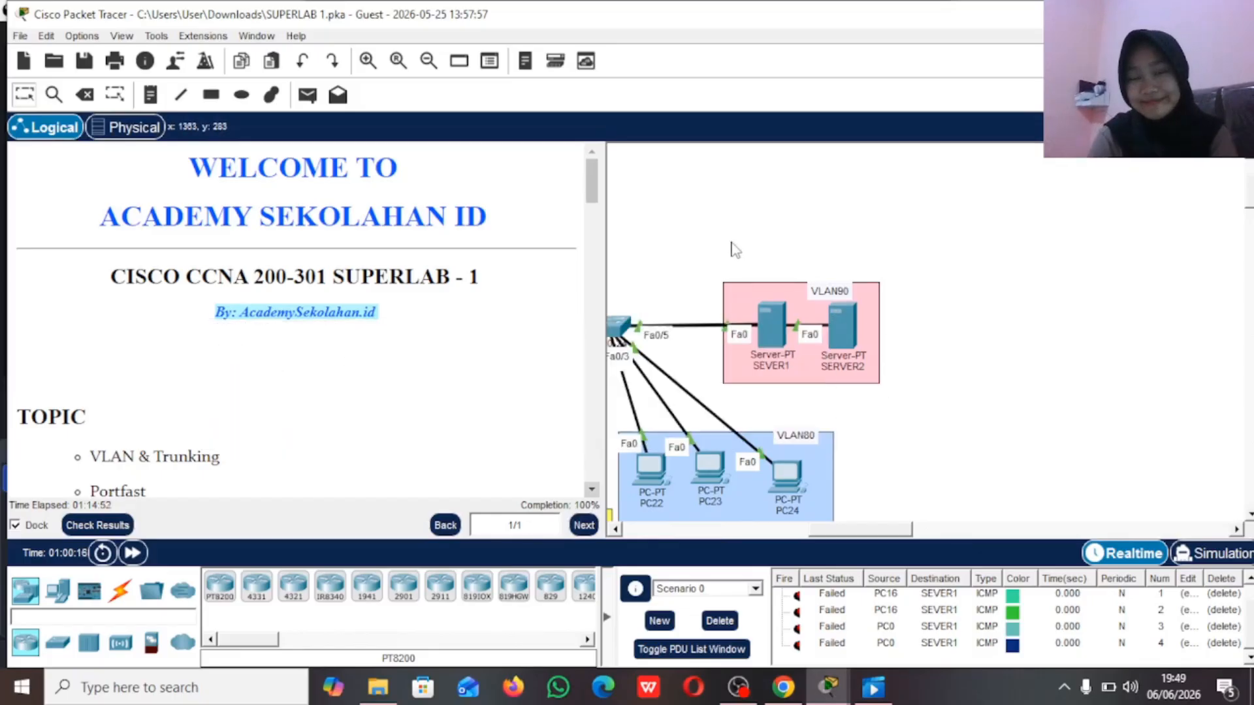